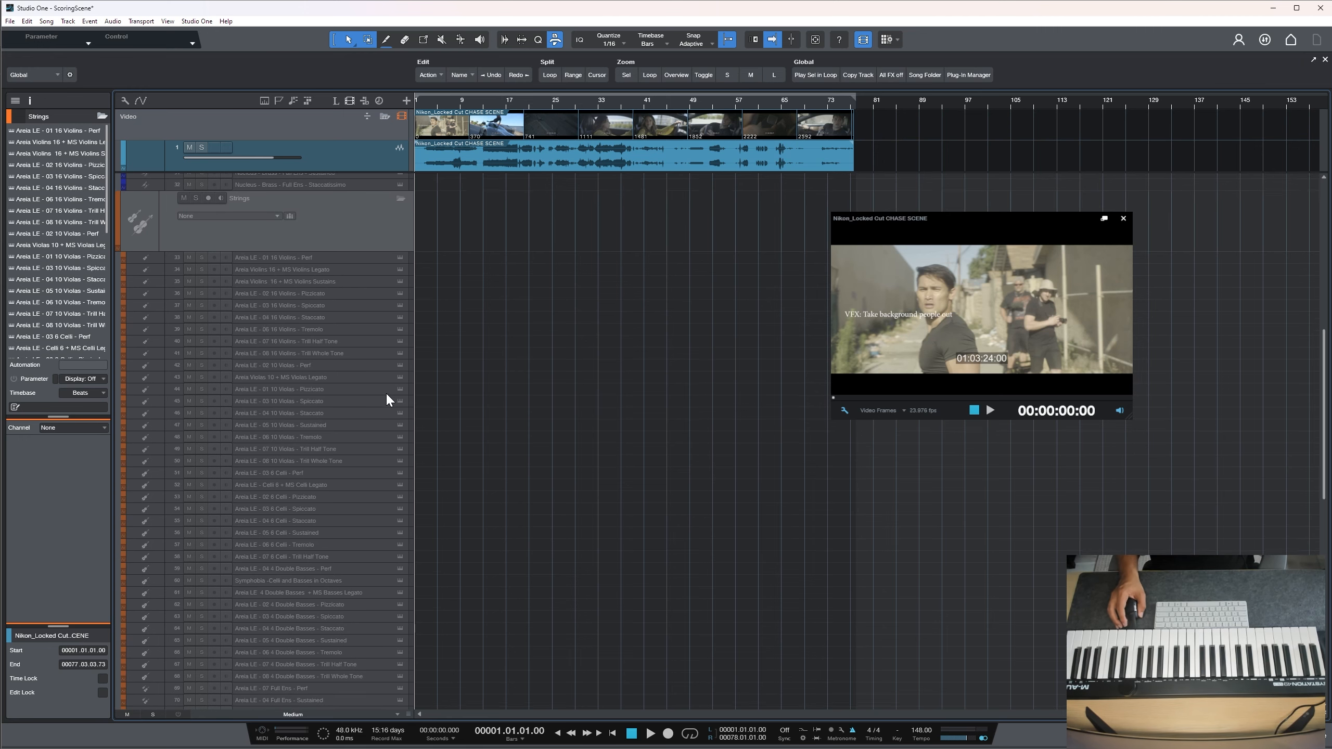
# Expand the Percussion, Choirs, Orchestra FX and Keys and Harp folder tracks in the orchestral template
pyautogui.scroll(-7, 377, 397)
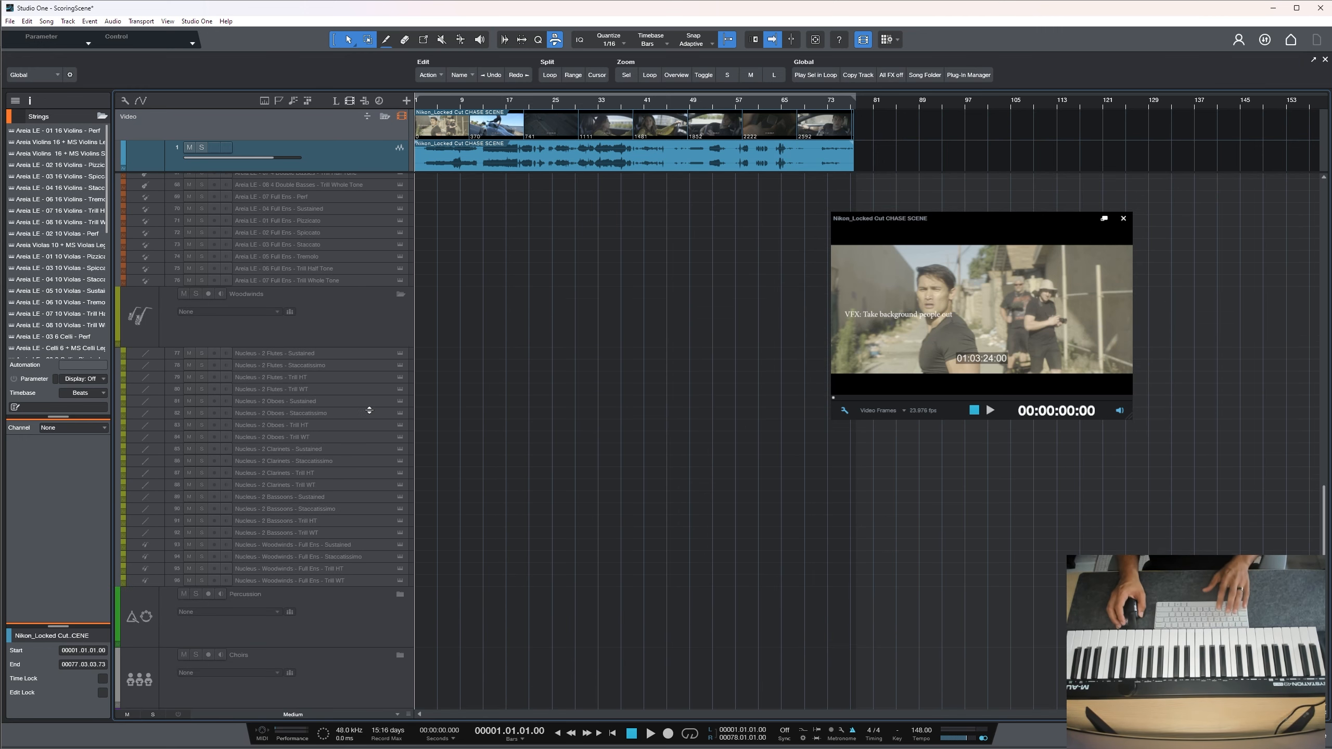
pyautogui.click(402, 595)
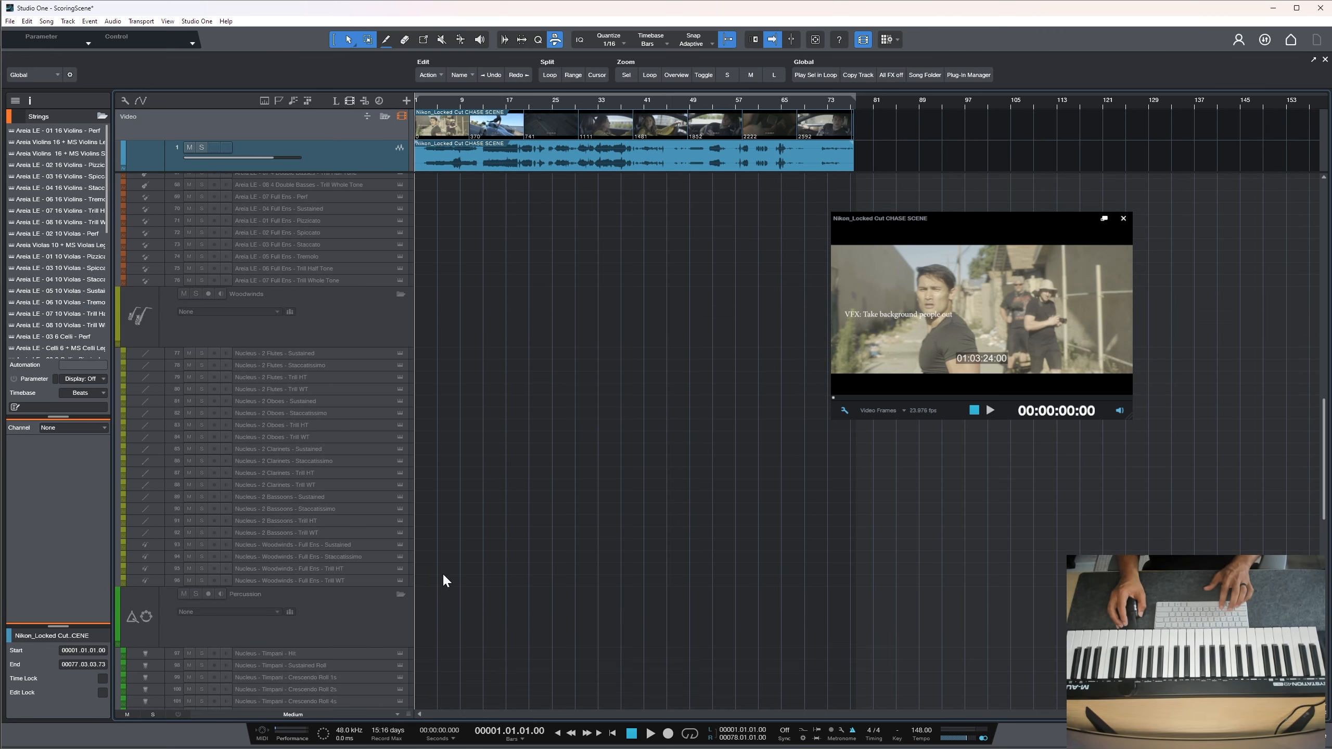
pyautogui.scroll(-3, 450, 570)
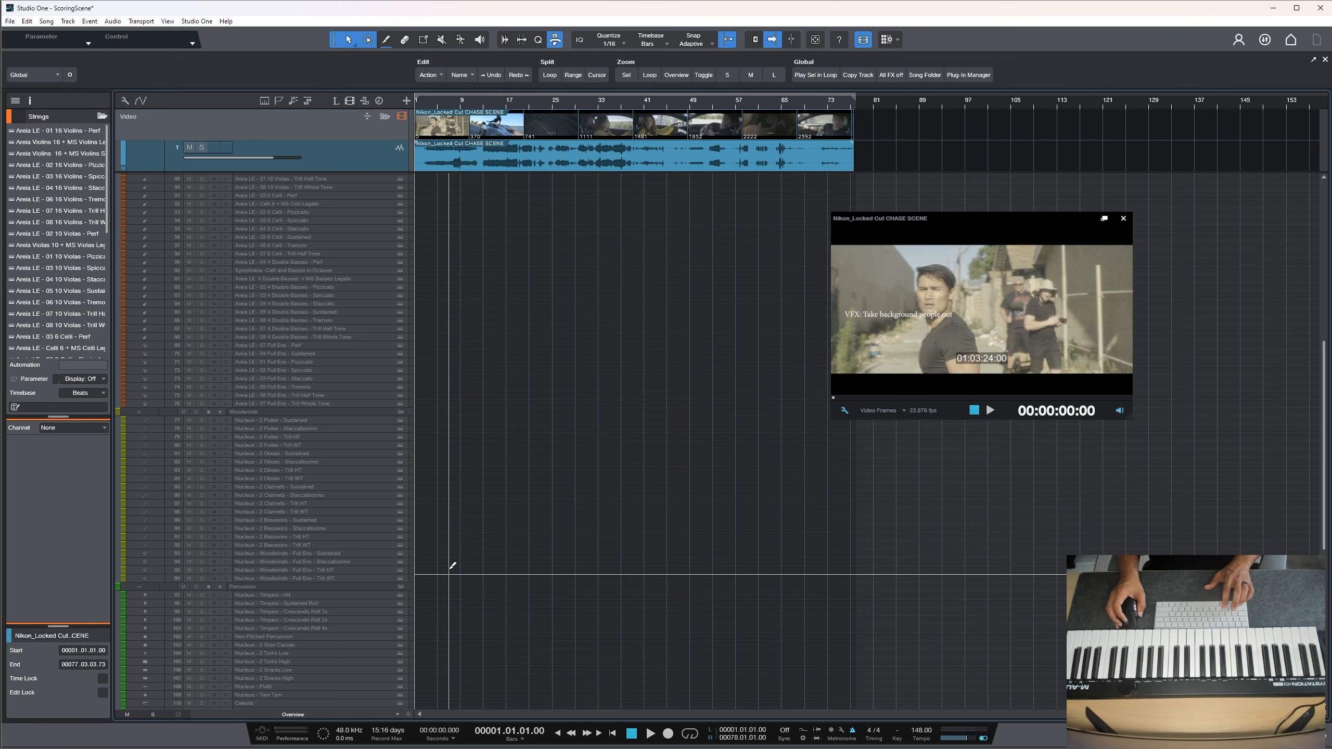
pyautogui.scroll(-1, 449, 567)
pyautogui.scroll(-10, 451, 558)
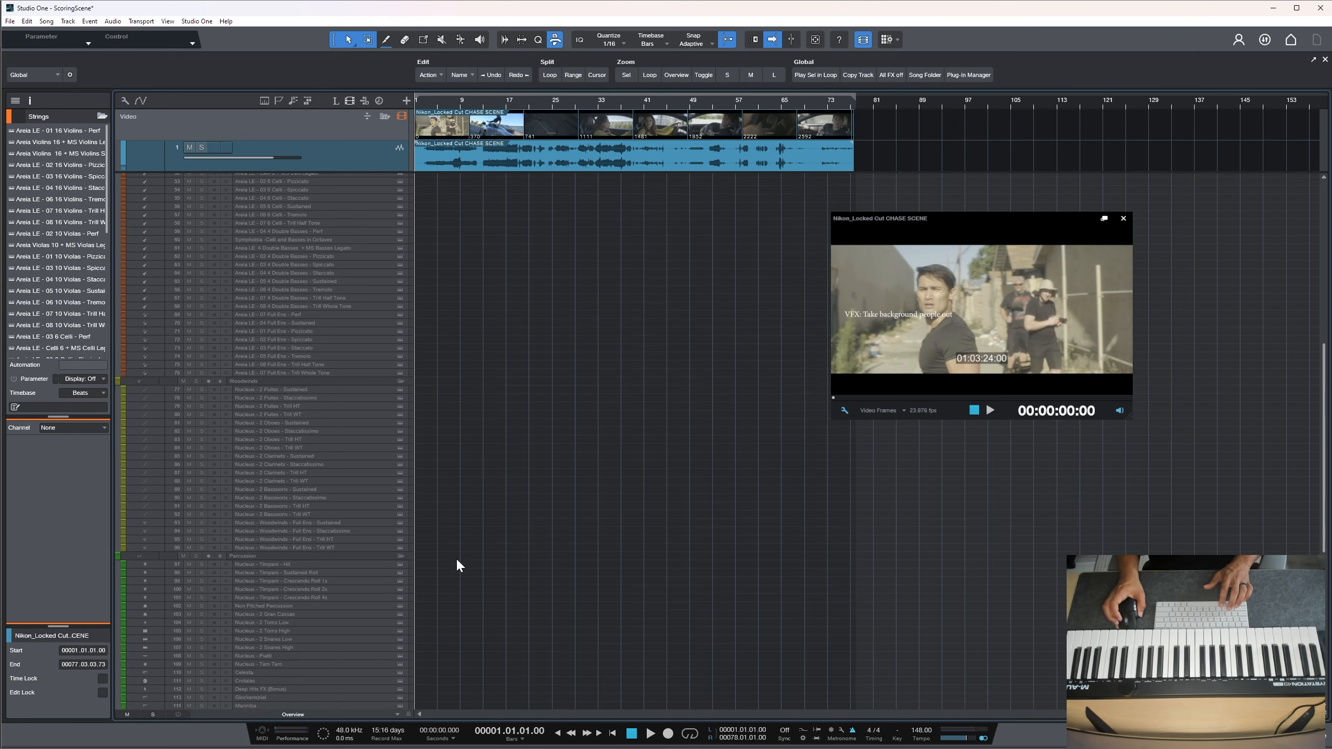
pyautogui.click(400, 685)
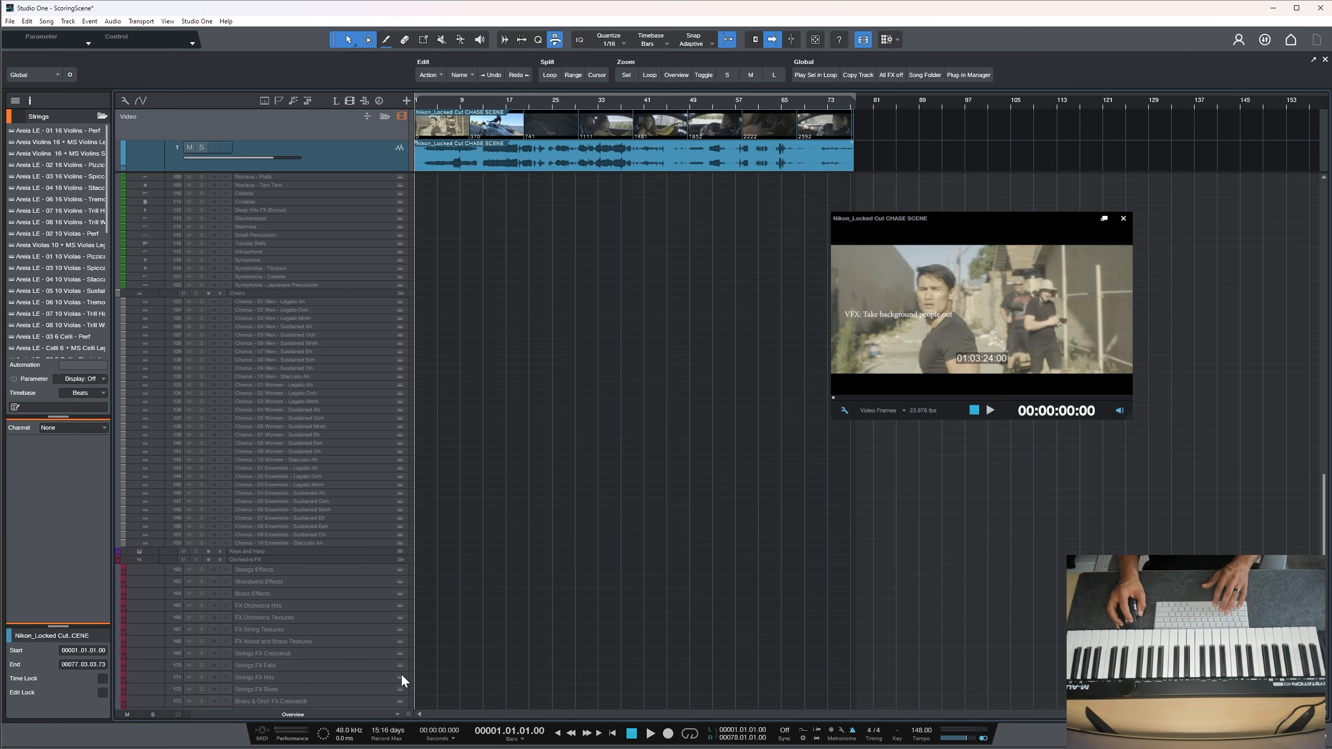
pyautogui.scroll(-1, 471, 569)
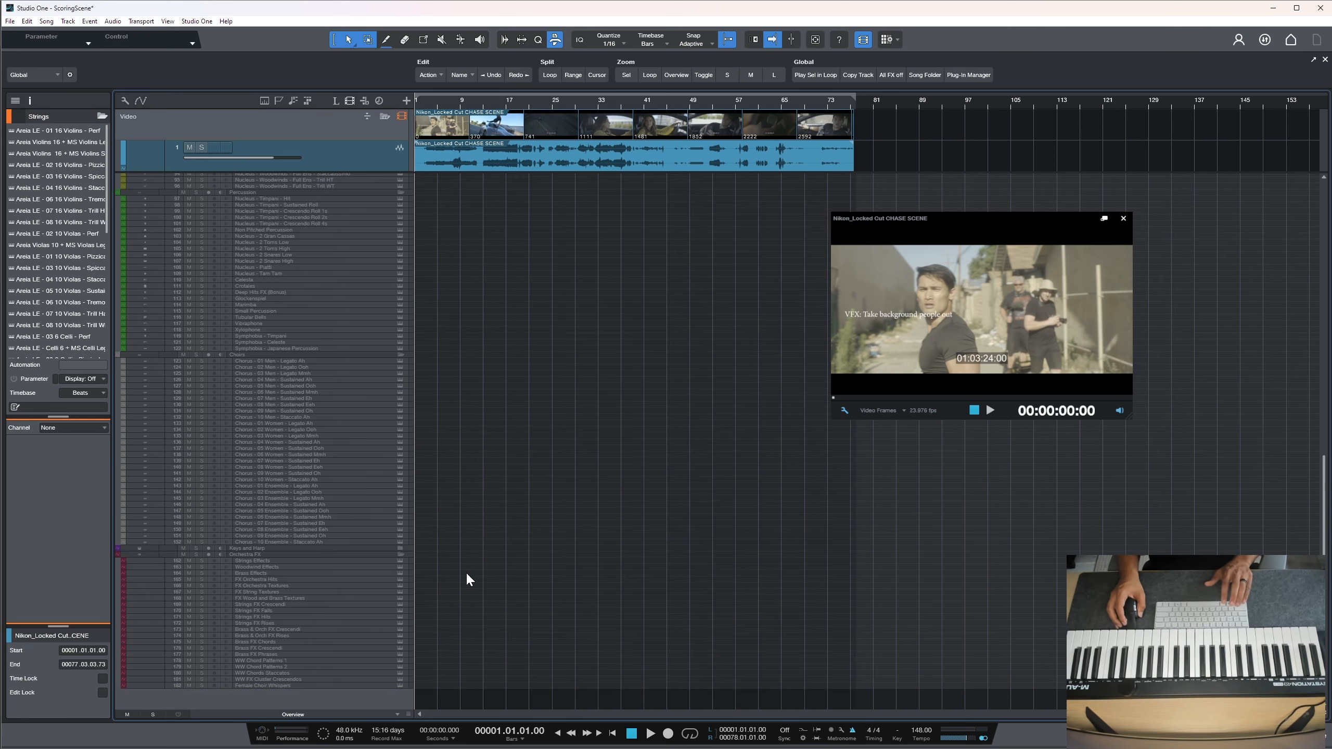
pyautogui.click(401, 548)
pyautogui.scroll(-3, 437, 540)
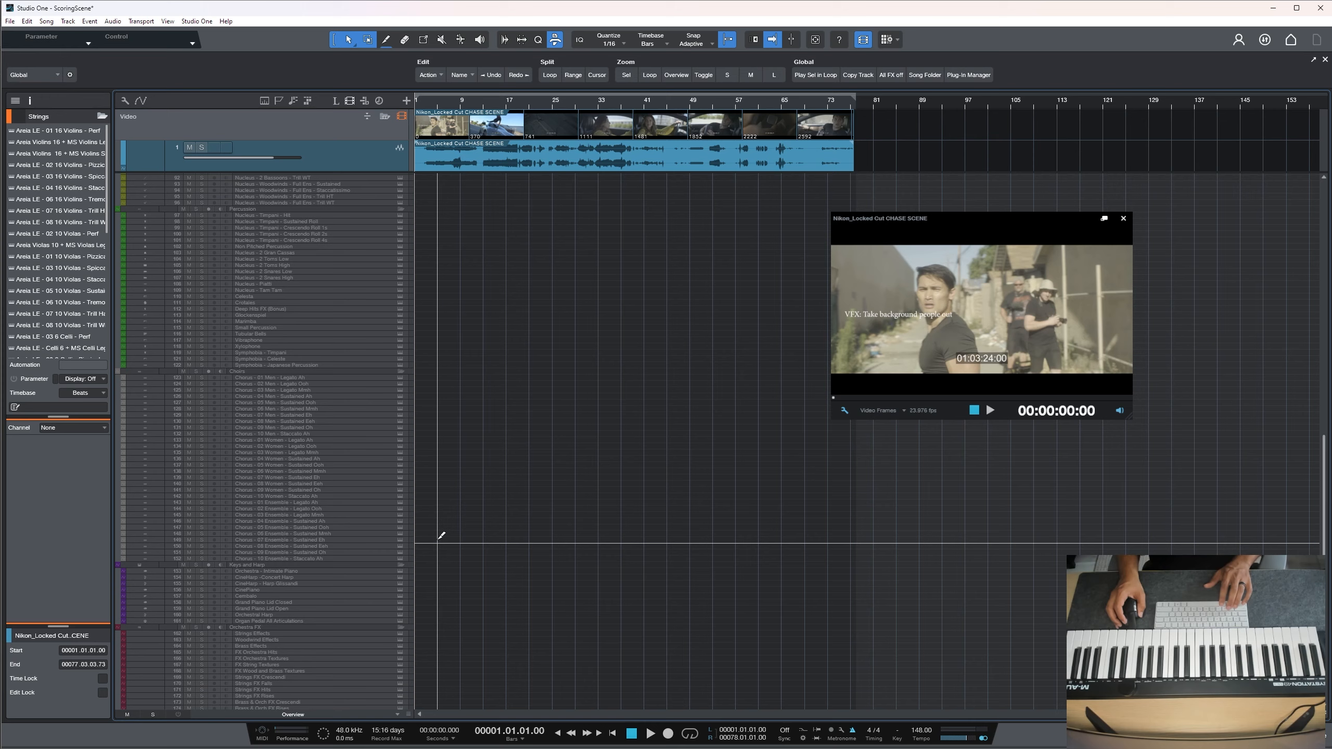
# Look through the expanded template's instrument tracks at Tiny track height, from Solo Instruments to Keys and Harp
pyautogui.scroll(3, 440, 533)
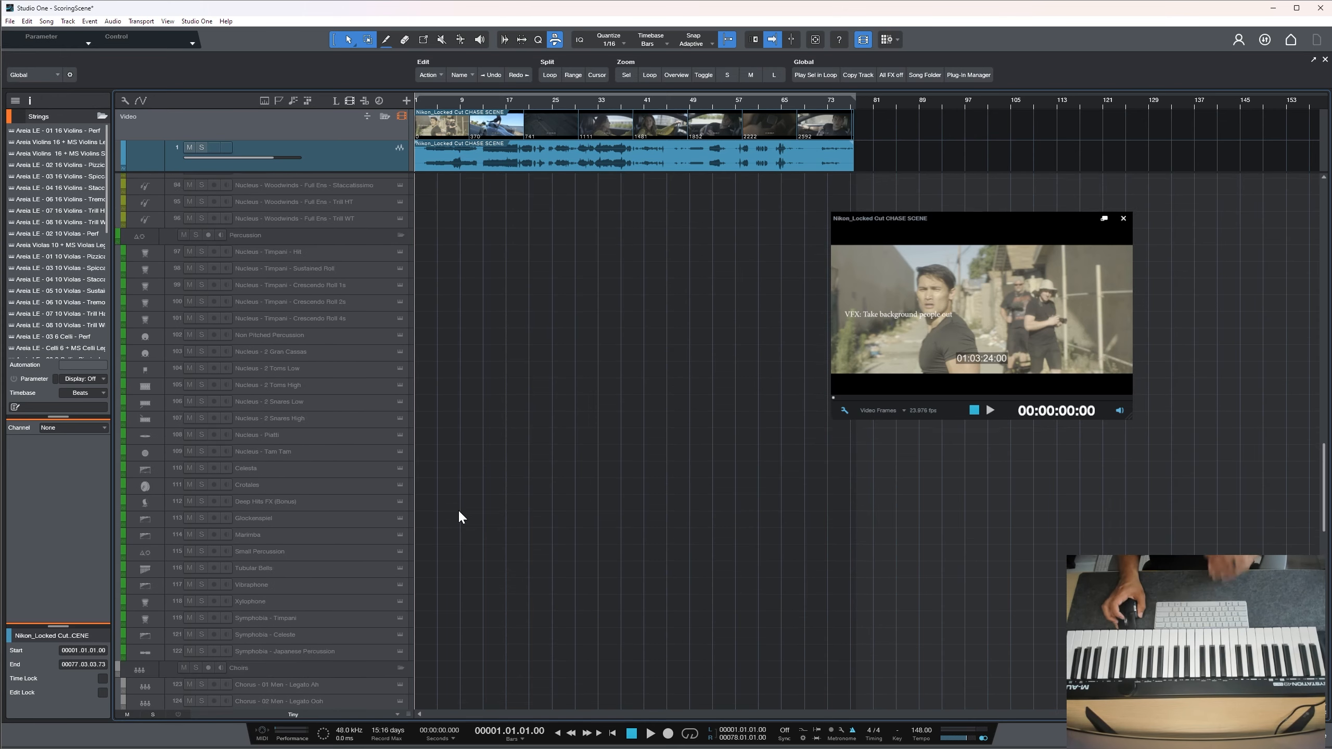
pyautogui.scroll(15, 459, 512)
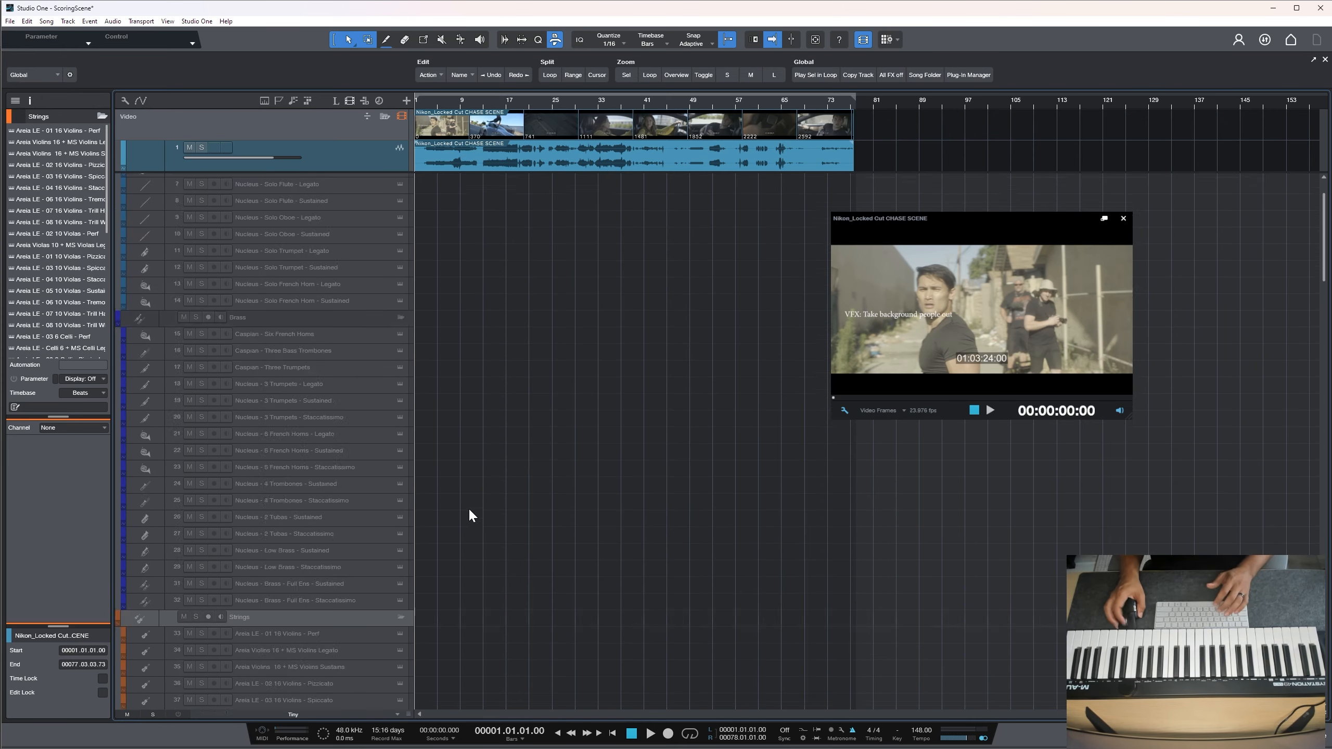
pyautogui.scroll(-20, 470, 511)
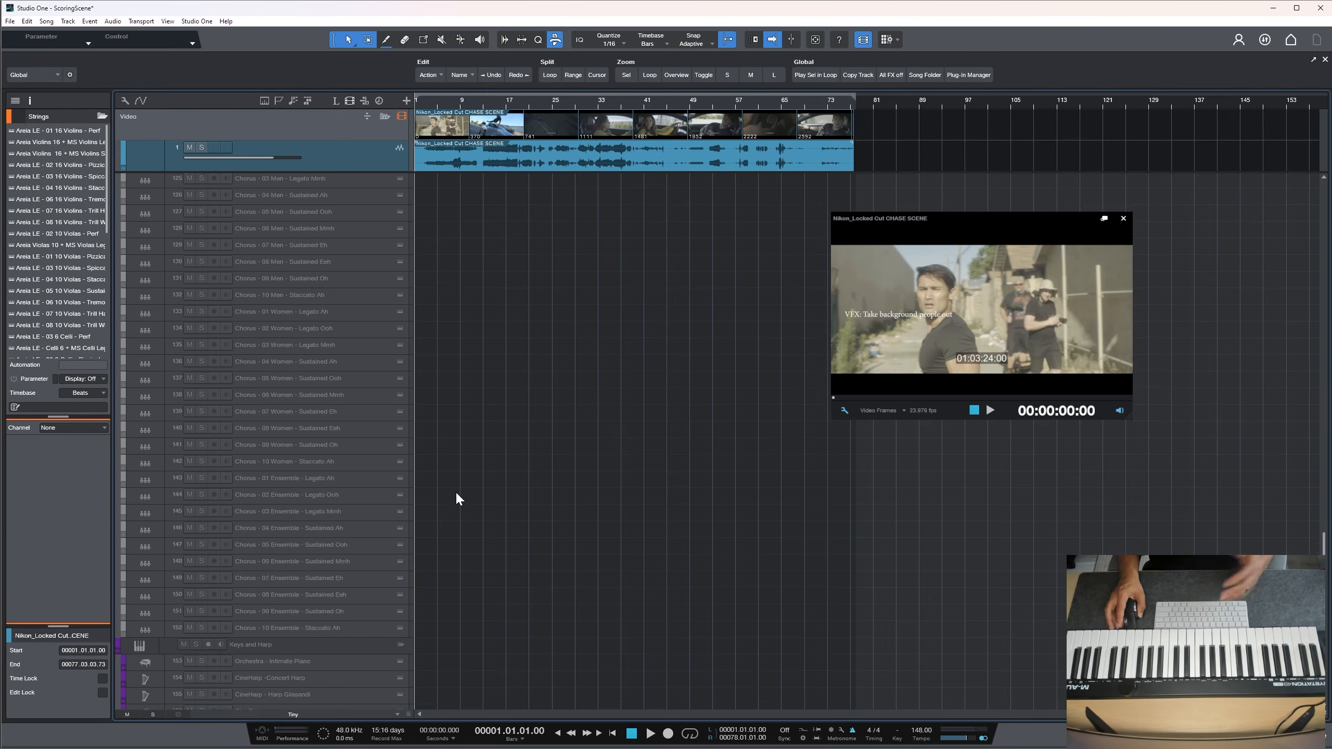
pyautogui.scroll(20, 457, 499)
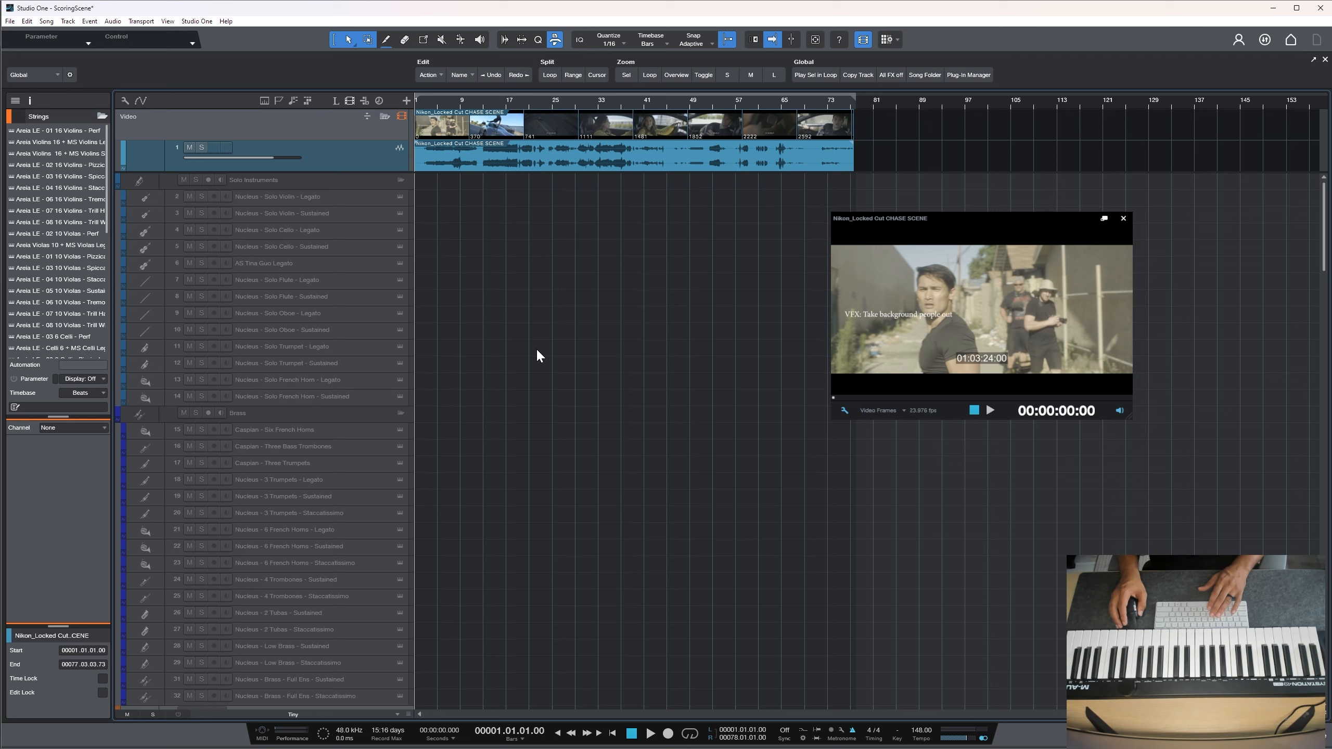
# Select the Video track and increase its height for a larger waveform view of the chase scene's audio
pyautogui.moveTo(430, 106); pyautogui.dragTo(477, 113)
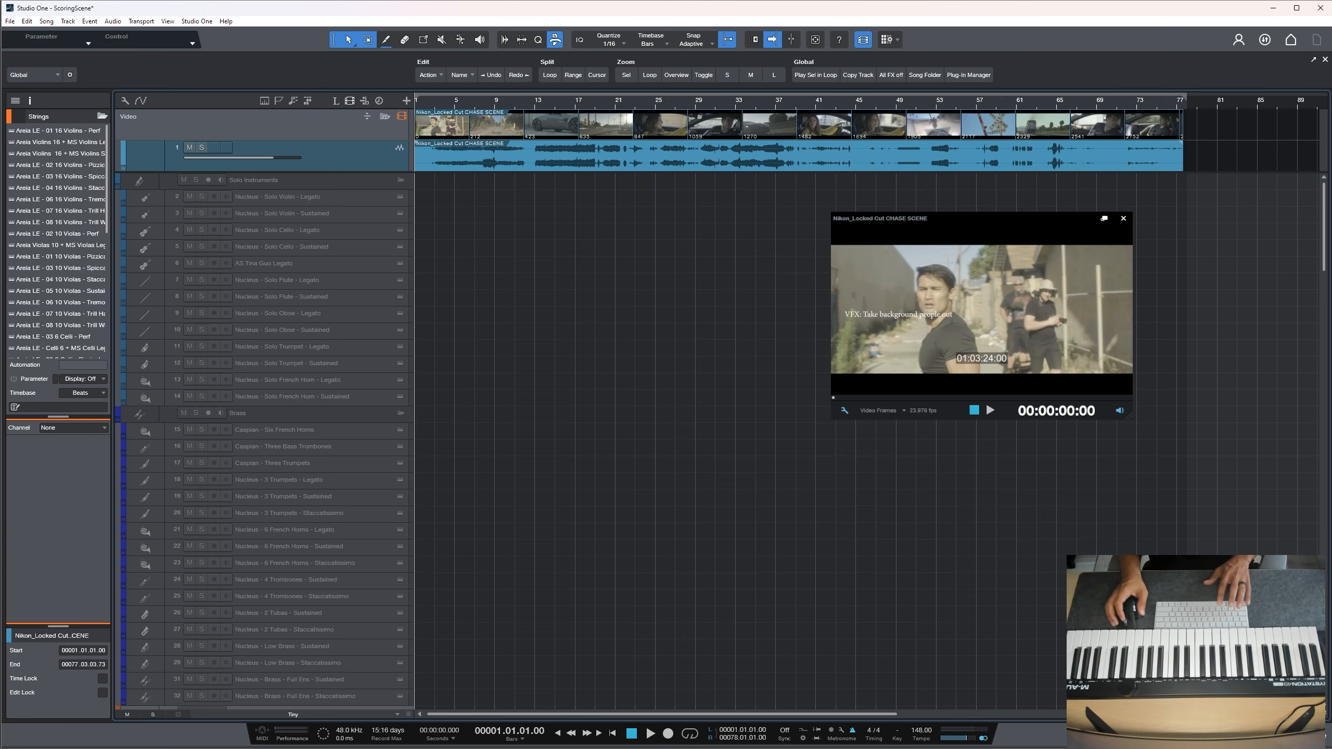
pyautogui.click(387, 168)
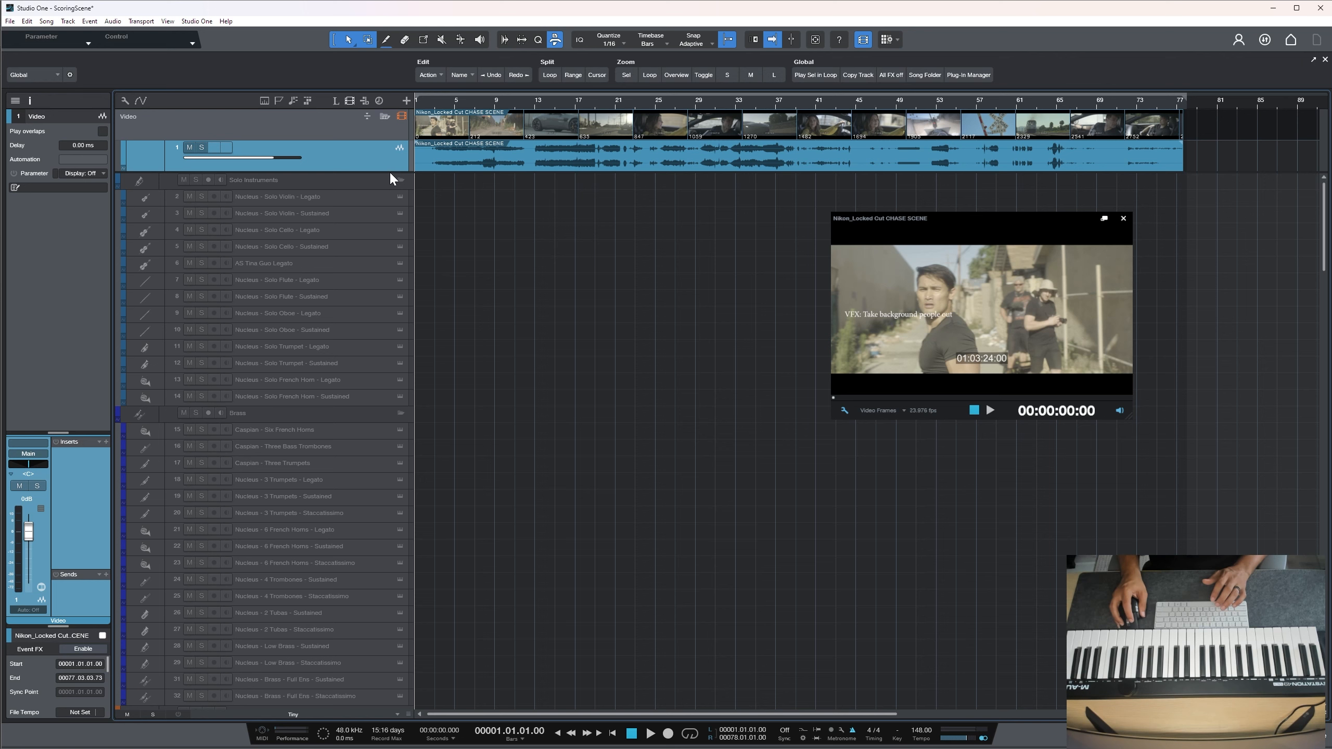
pyautogui.moveTo(390, 173); pyautogui.dragTo(389, 194)
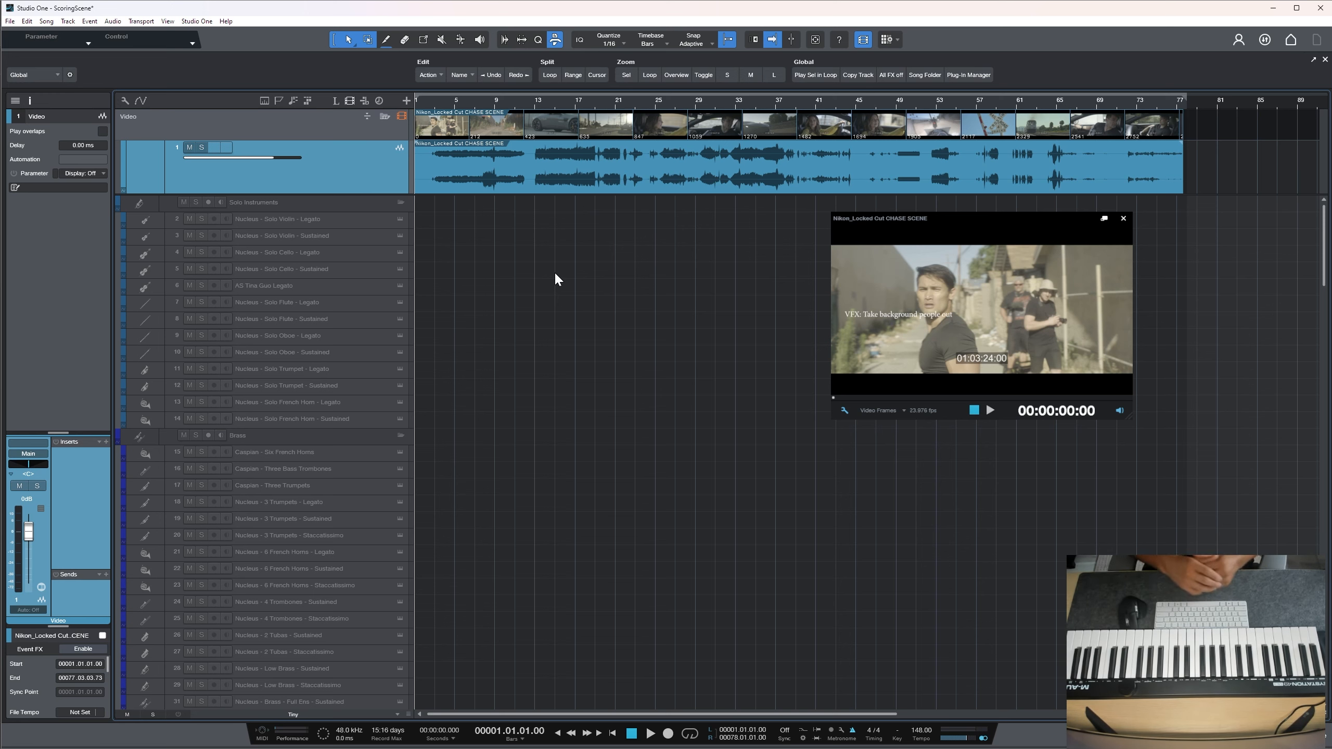
# Play a few seconds of the chase scene from bar 2, beat 4, and stop playback
pyautogui.moveTo(426, 101); pyautogui.dragTo(463, 108)
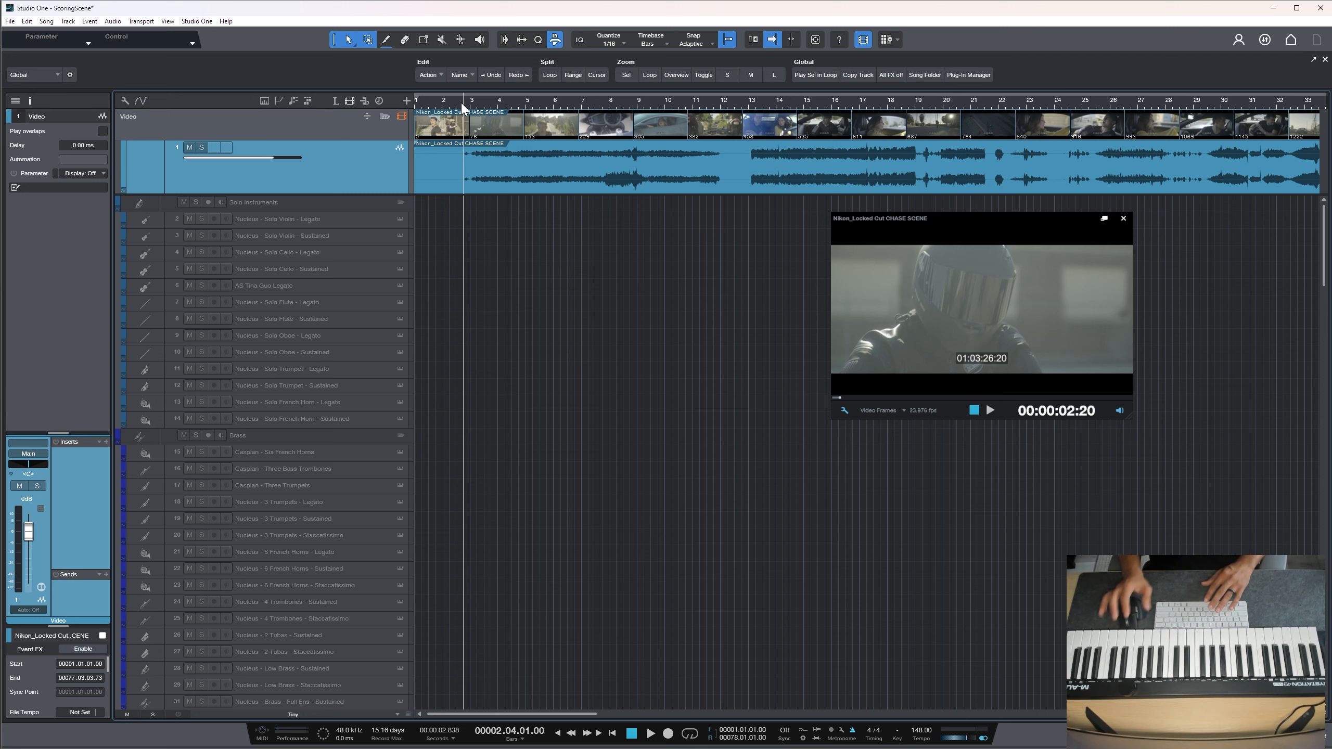
pyautogui.press('space')
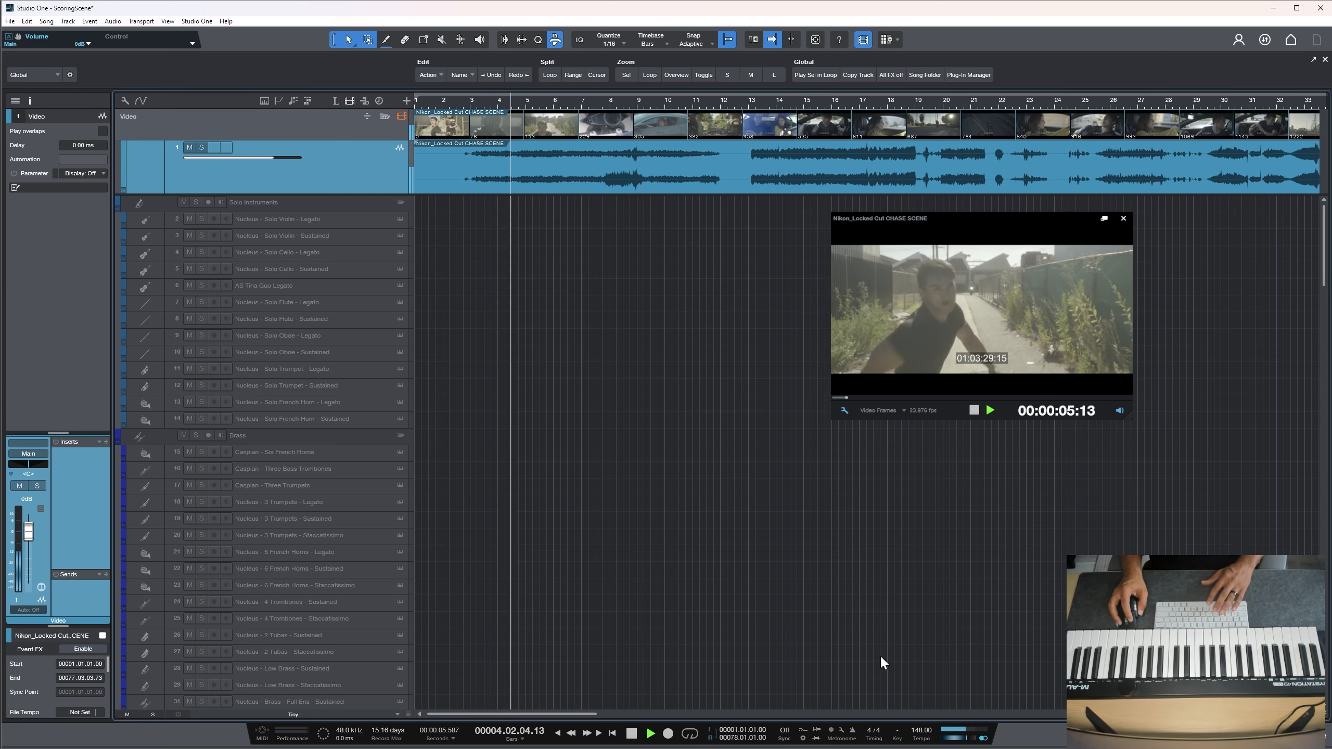
pyautogui.press('space')
# Show the Tempo, Marker and Signature tracks in the arrangement
pyautogui.click(377, 101)
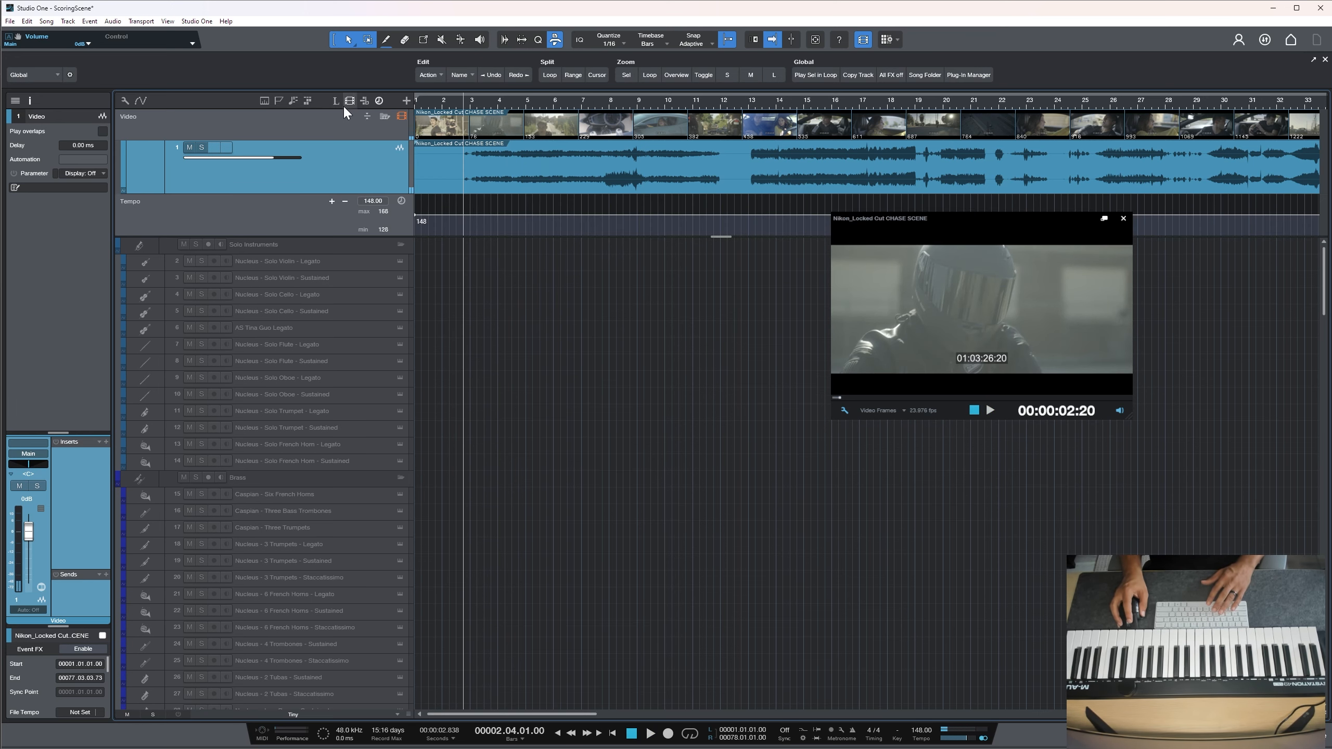
pyautogui.click(277, 101)
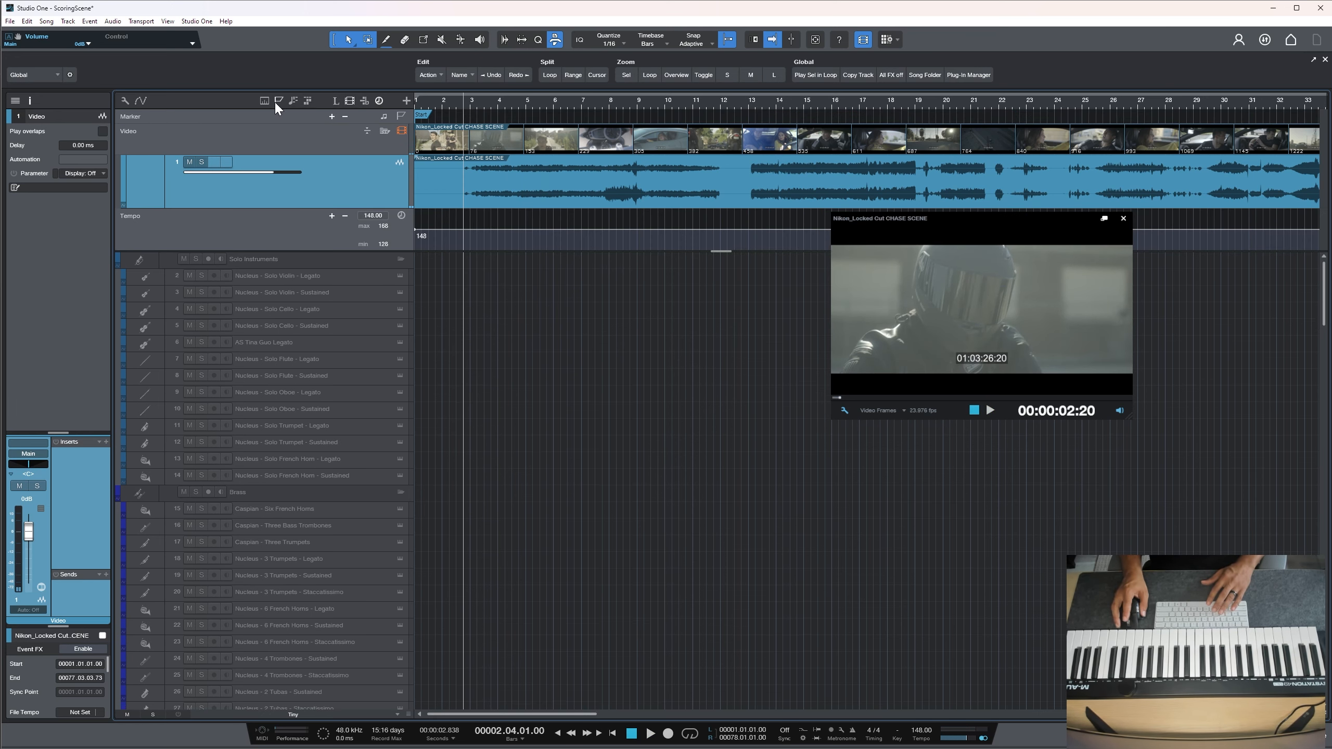
pyautogui.click(364, 101)
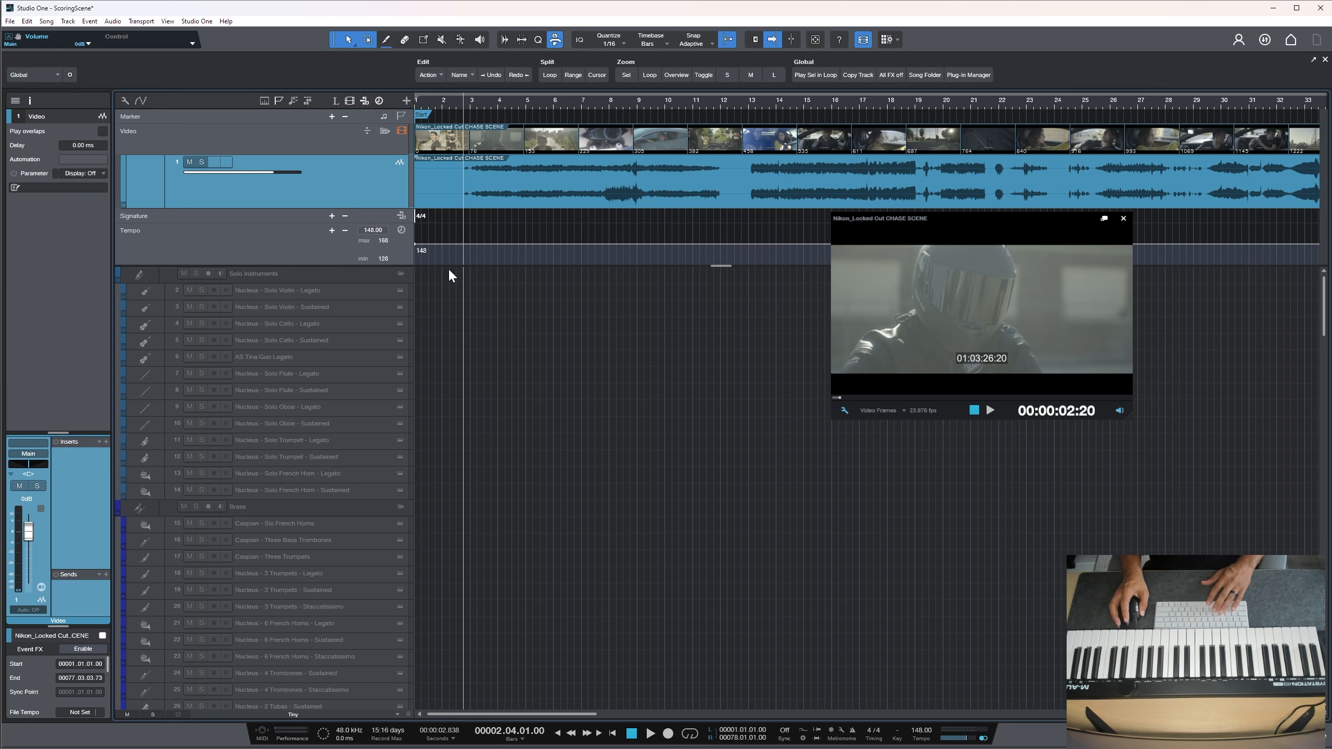
# Return the playhead to the song start and set the time signature to 1/4
pyautogui.press(',')
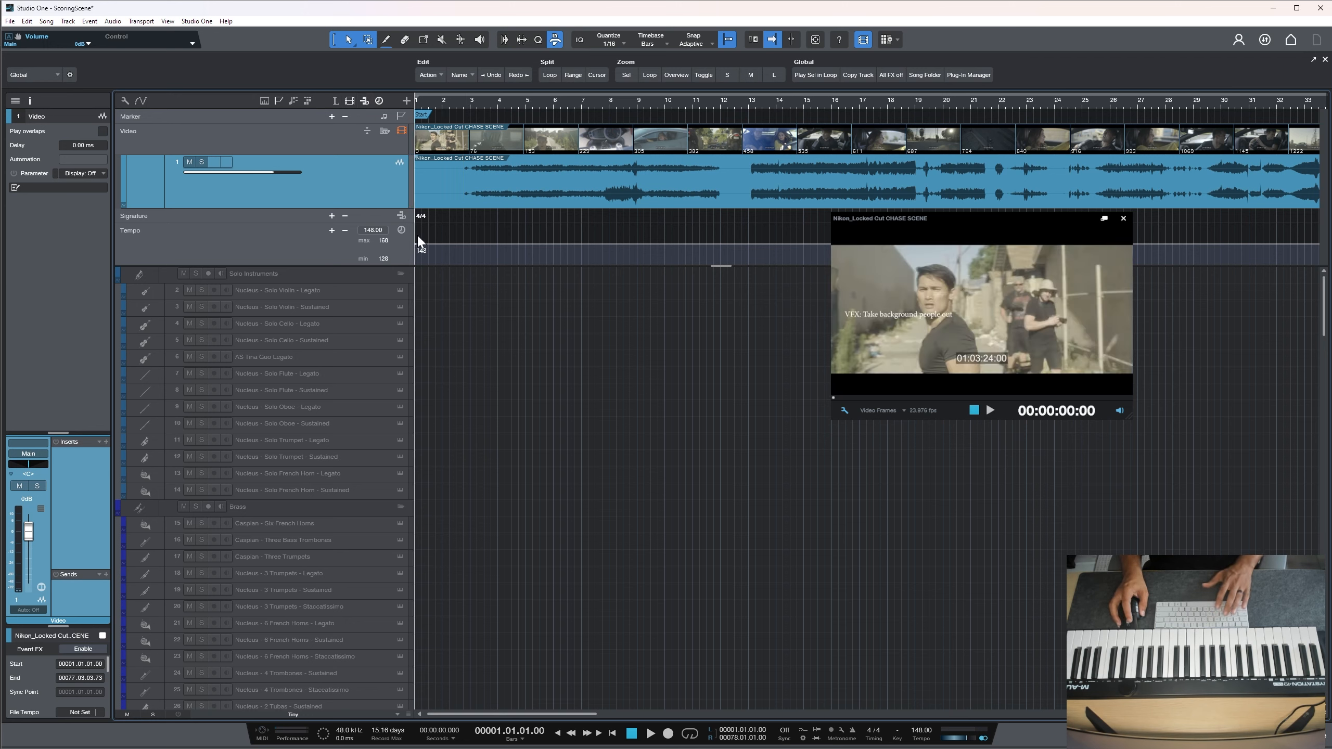
pyautogui.click(871, 730)
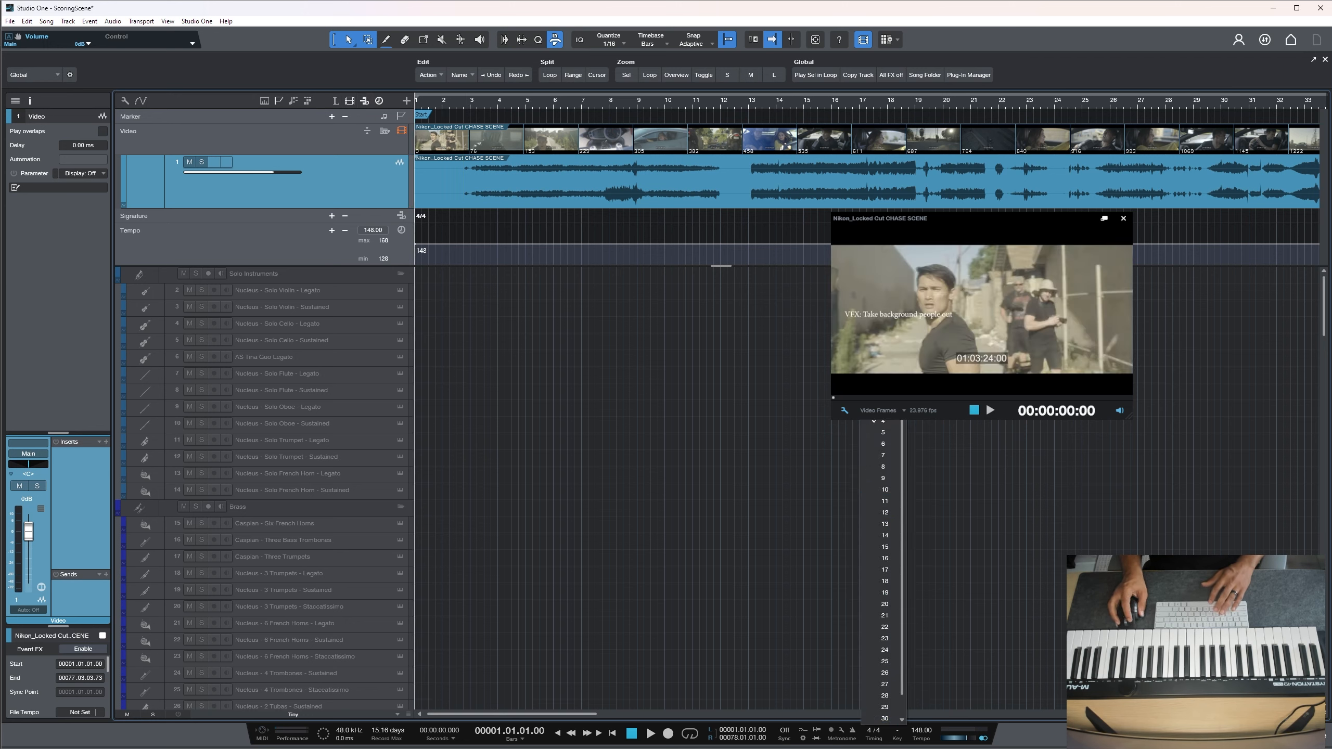
pyautogui.click(882, 387)
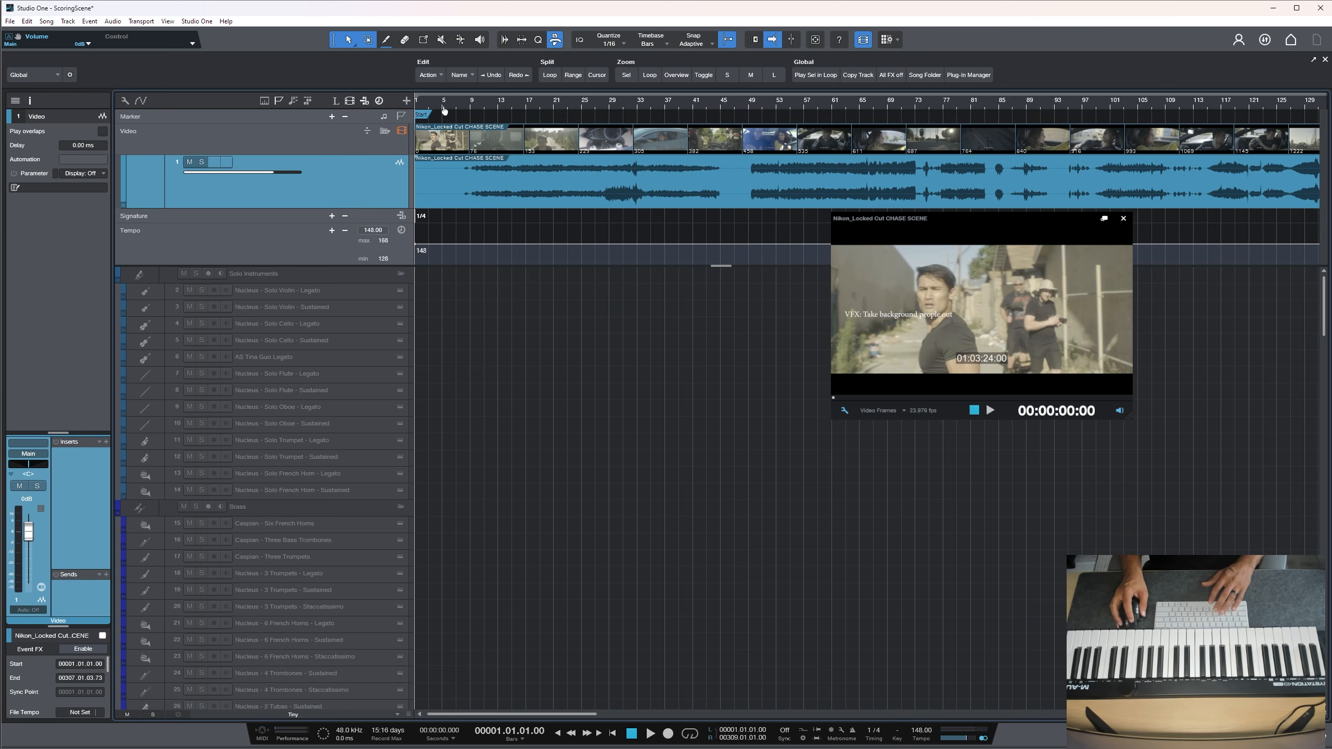
pyautogui.moveTo(445, 107); pyautogui.dragTo(538, 124)
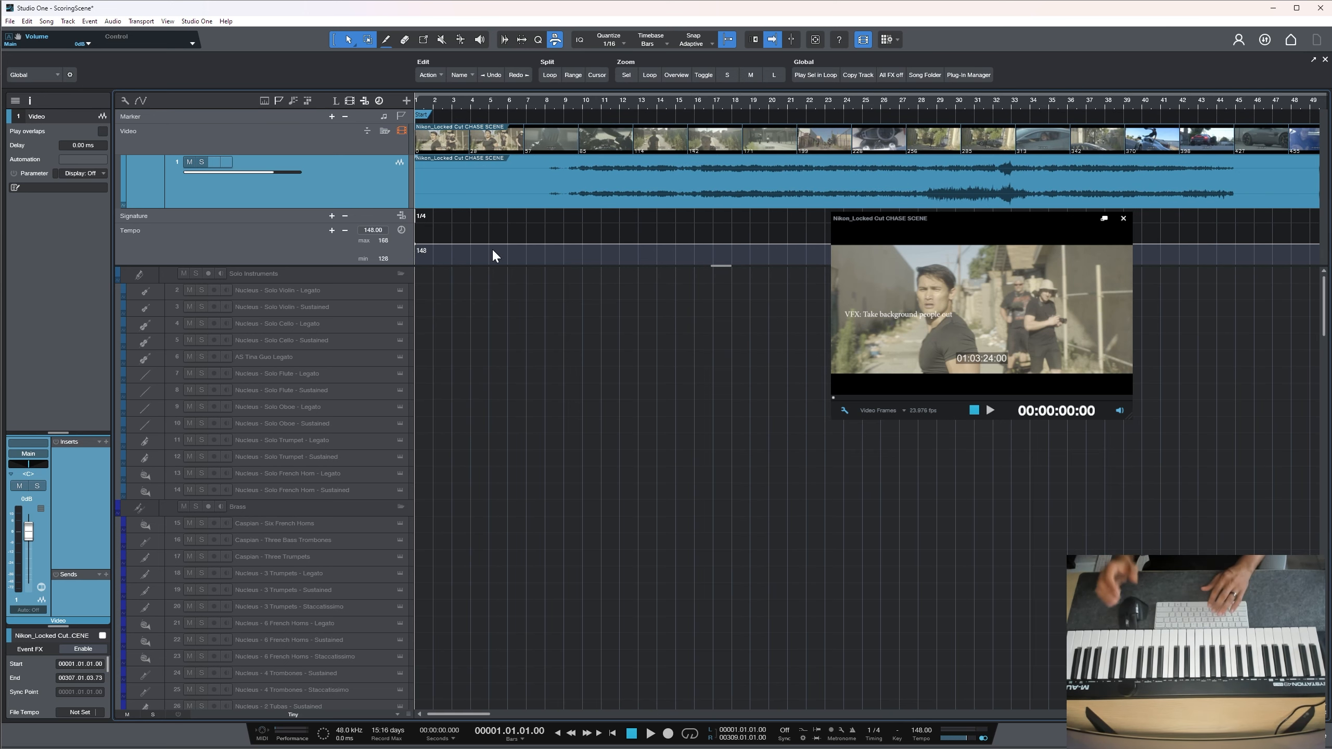
# Play the scene's opening from the start with its audio, and again with the Video track muted
pyautogui.press('space')
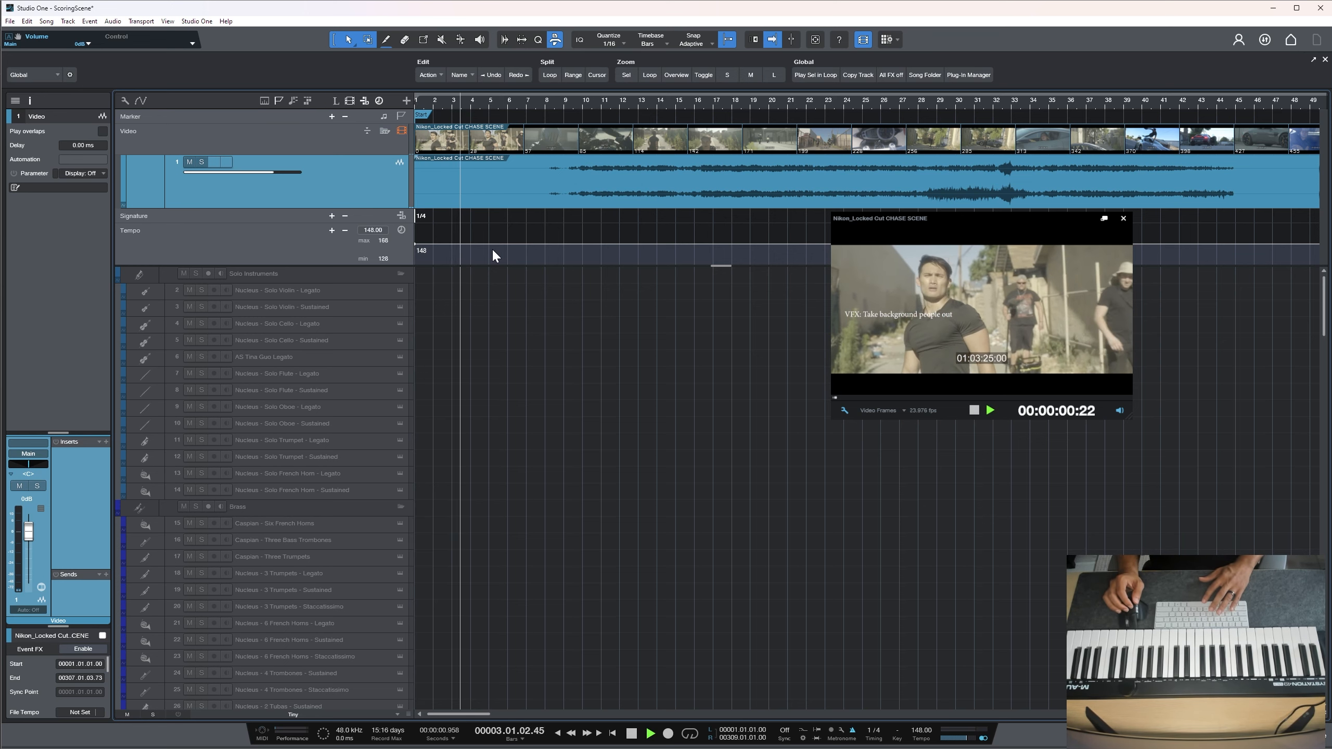
pyautogui.press('space')
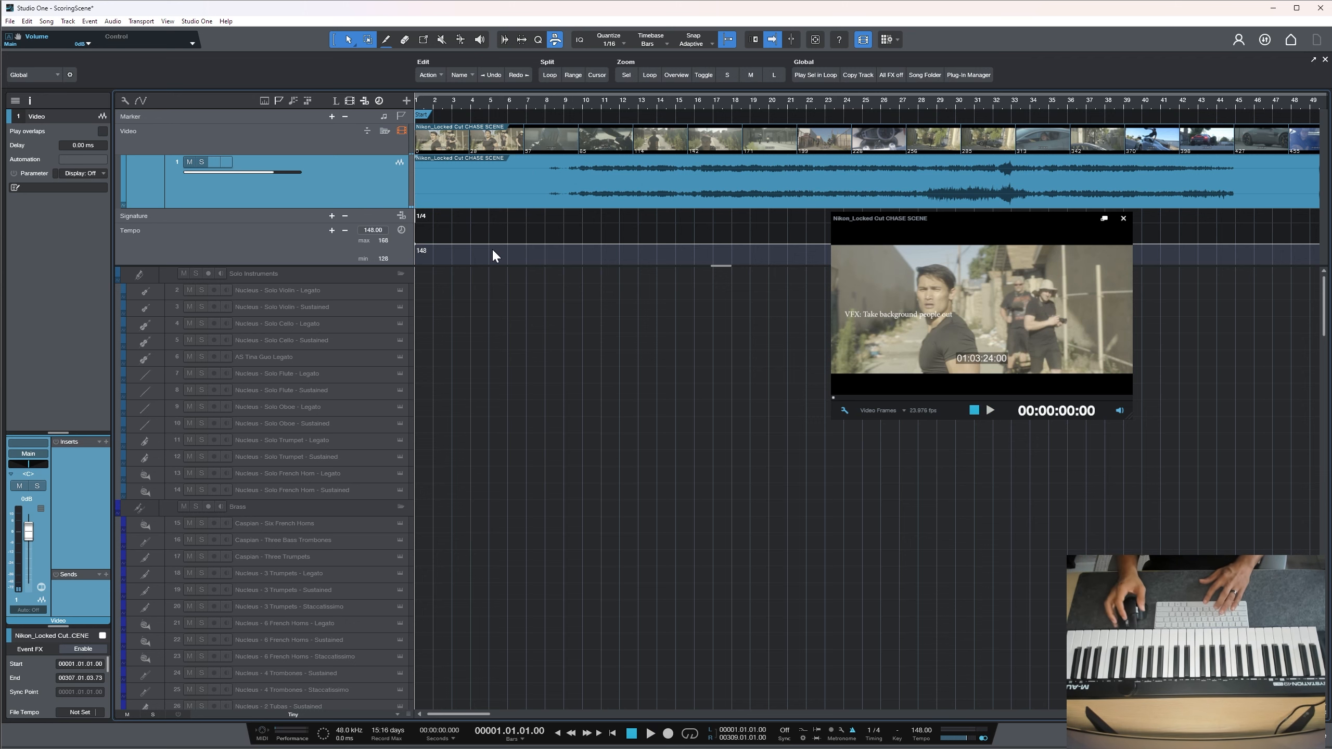
pyautogui.click(189, 160)
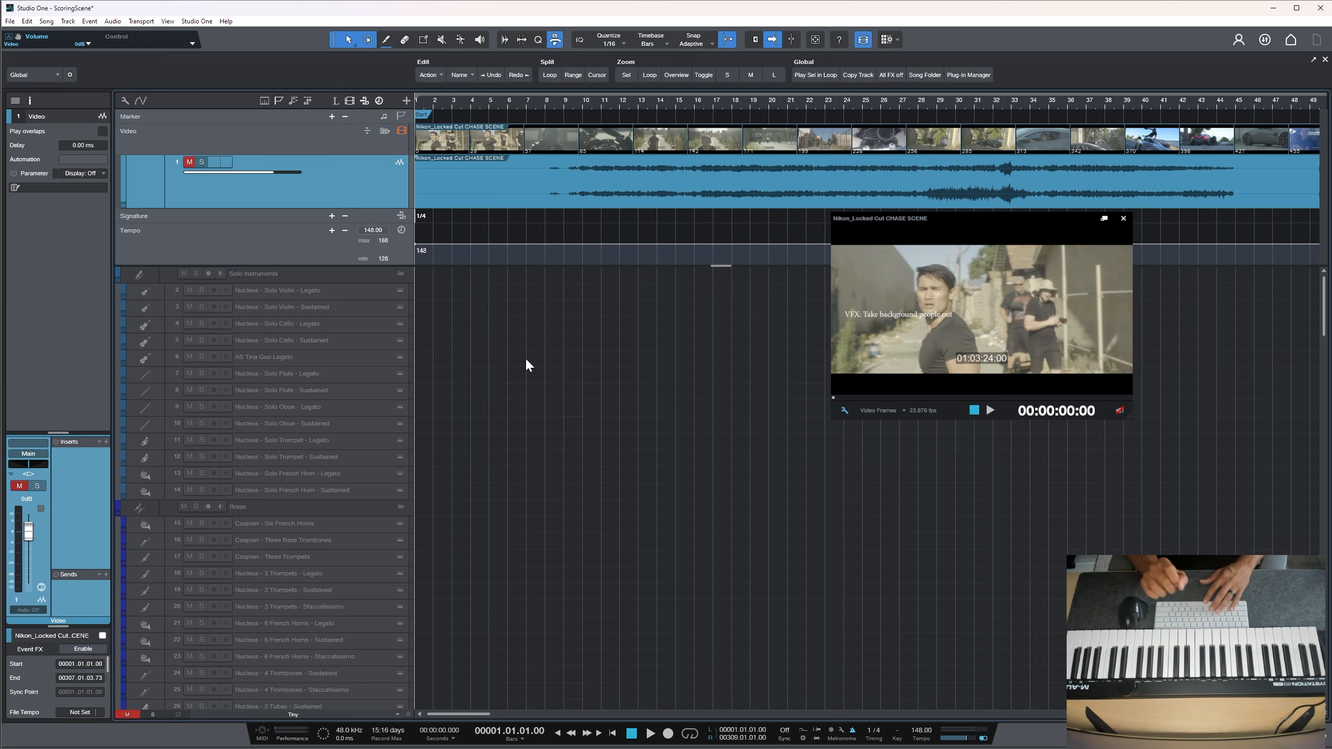
pyautogui.press('space')
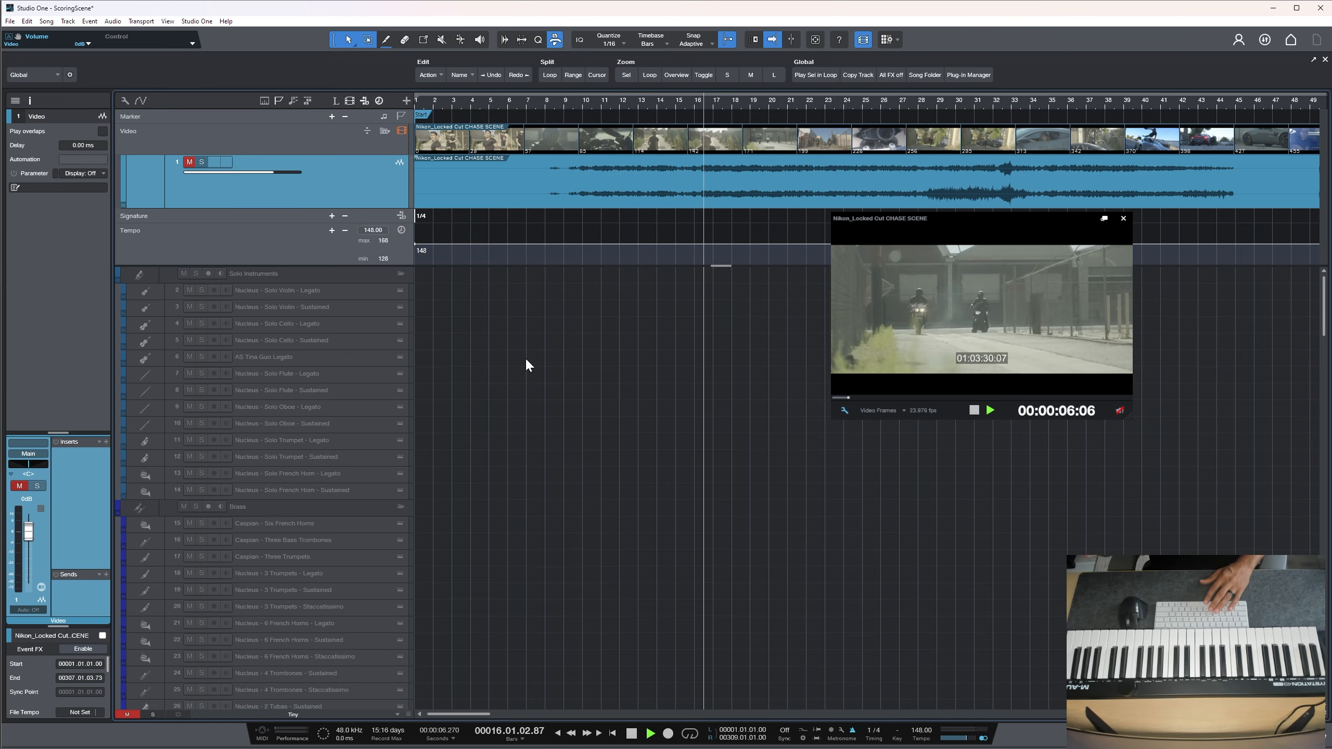
pyautogui.press('space')
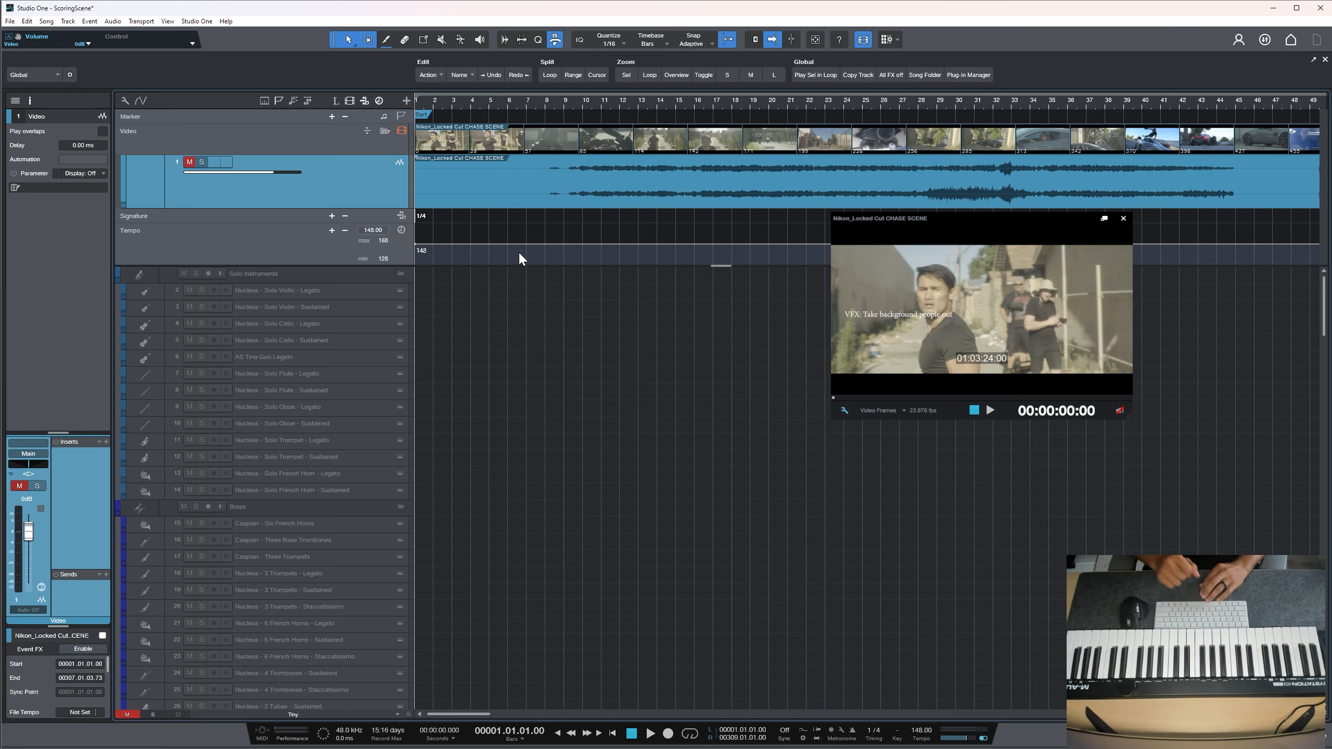
# Play the chase scene from the start again, unmuting the Video track during playback to hear its audio
pyautogui.press('space')
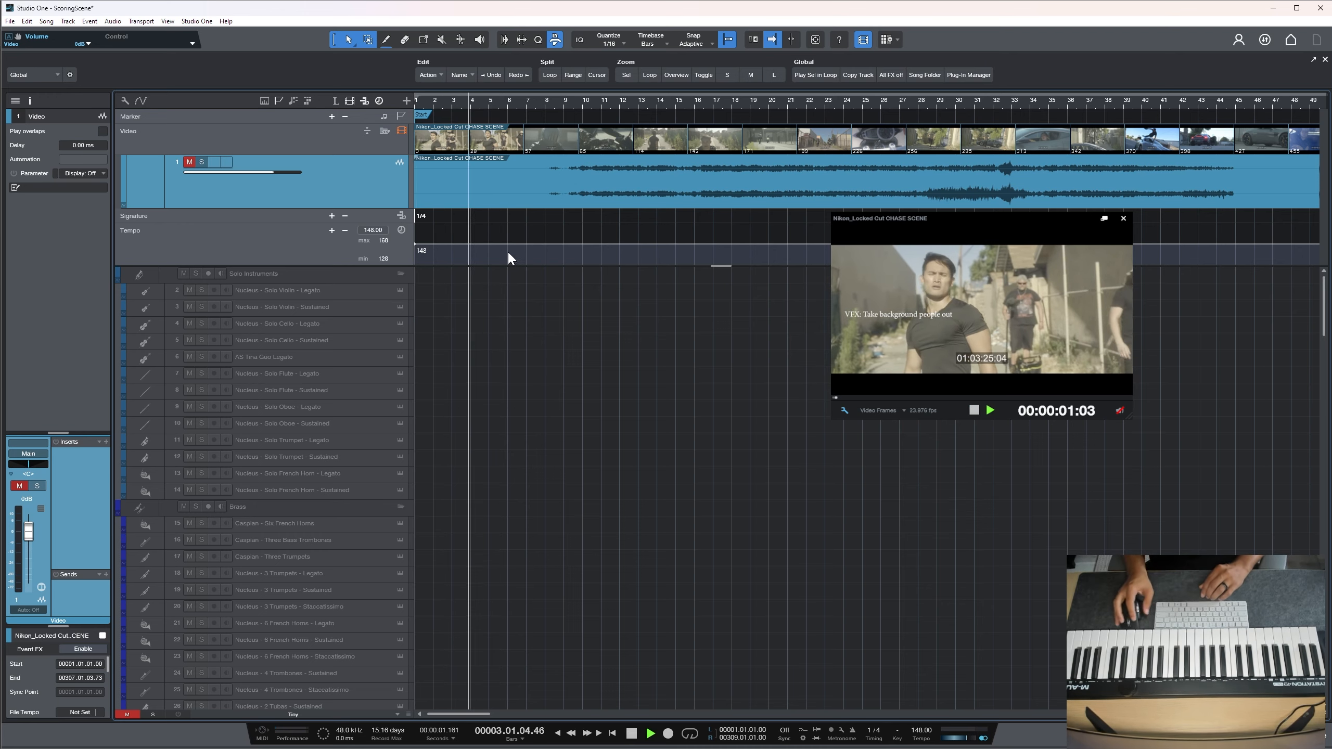
pyautogui.click(189, 162)
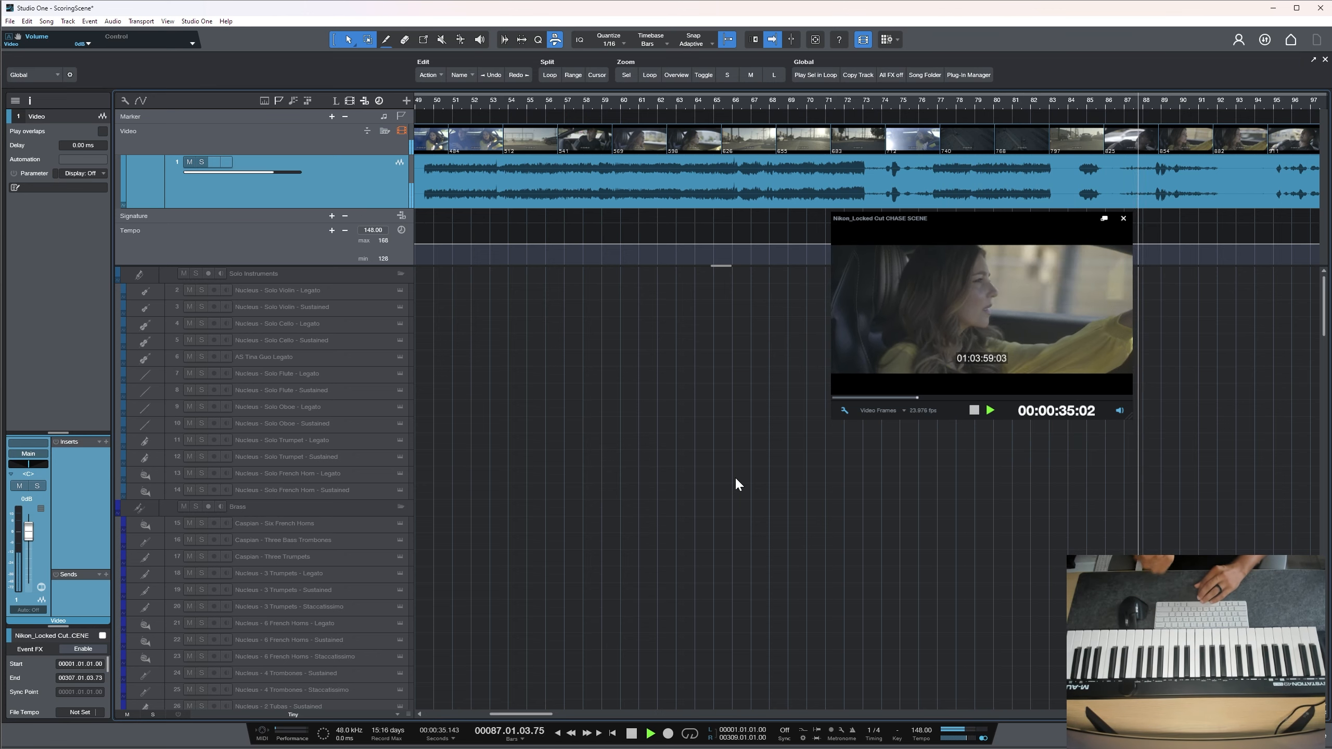
pyautogui.press('space')
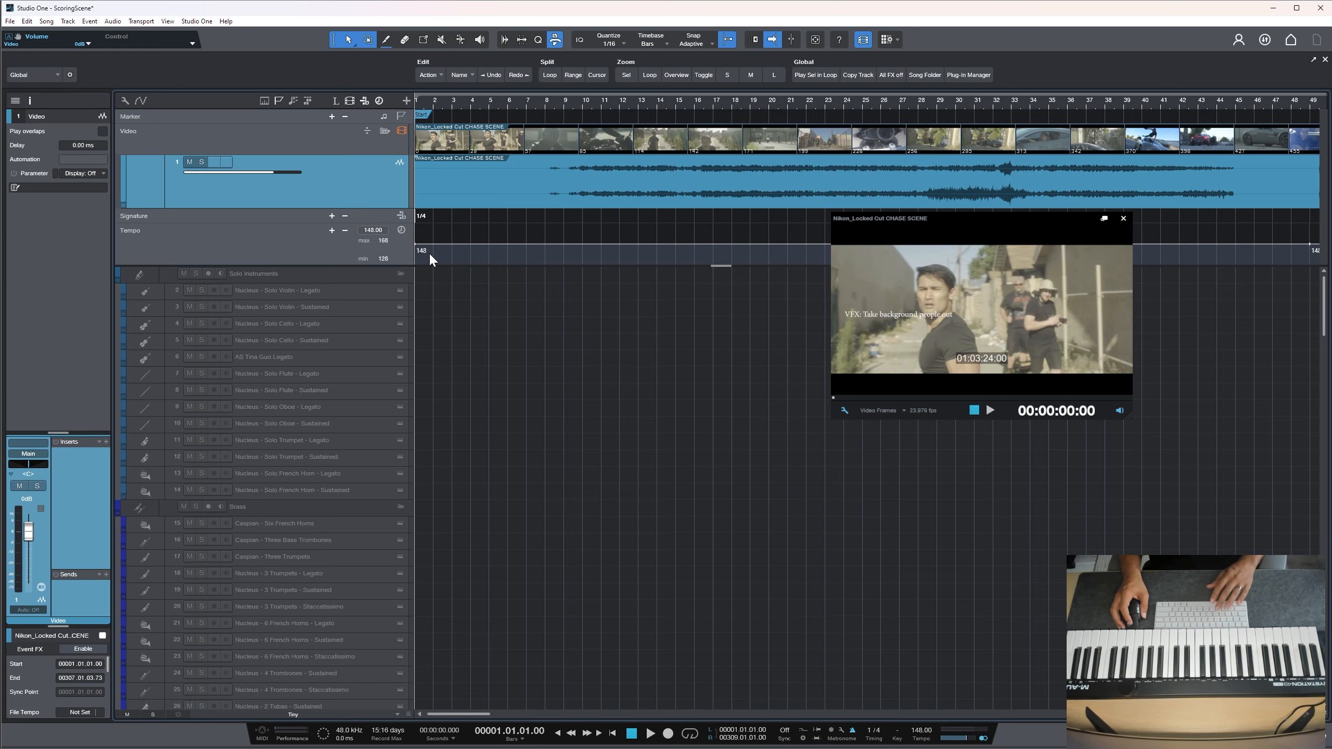
pyautogui.press('space')
pyautogui.press('space')
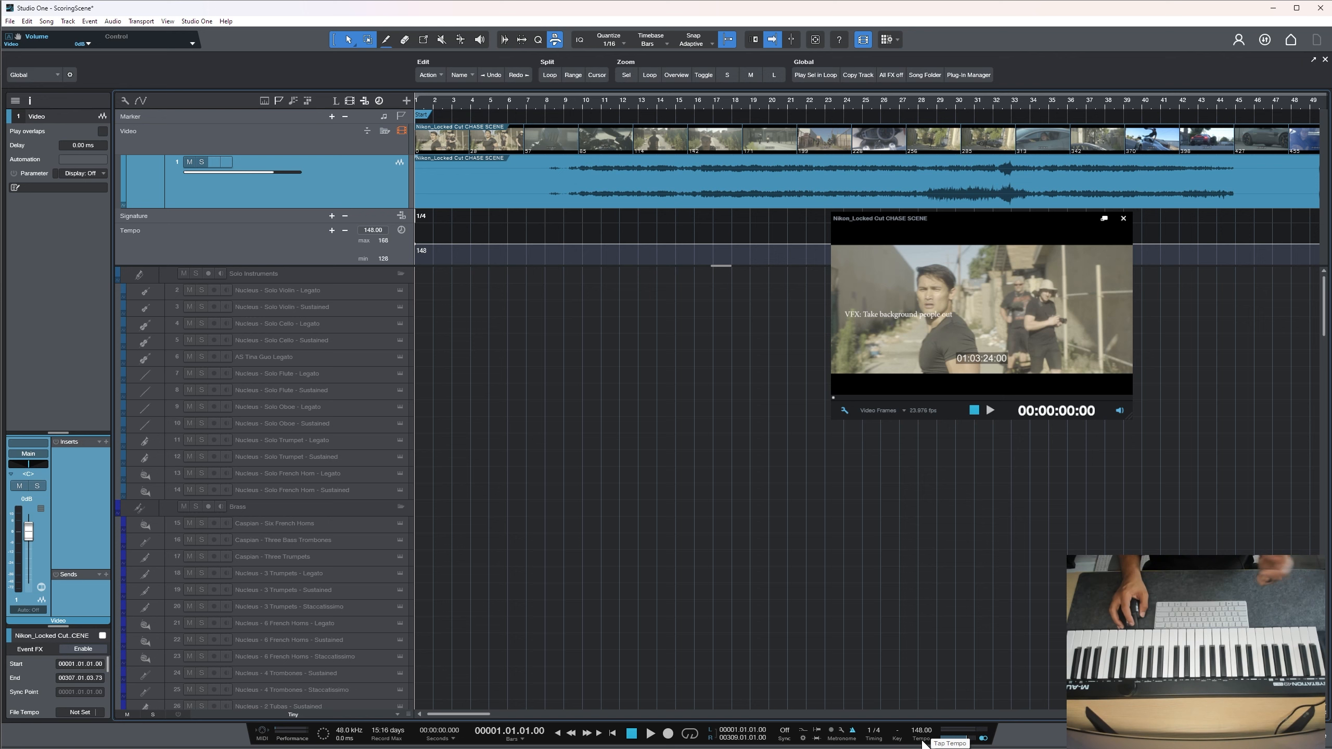
# Tap in a song tempo of 166 BPM and play the scene from the start at that tempo
pyautogui.click(922, 742)
pyautogui.click(922, 742)
pyautogui.click(922, 741)
pyautogui.click(922, 742)
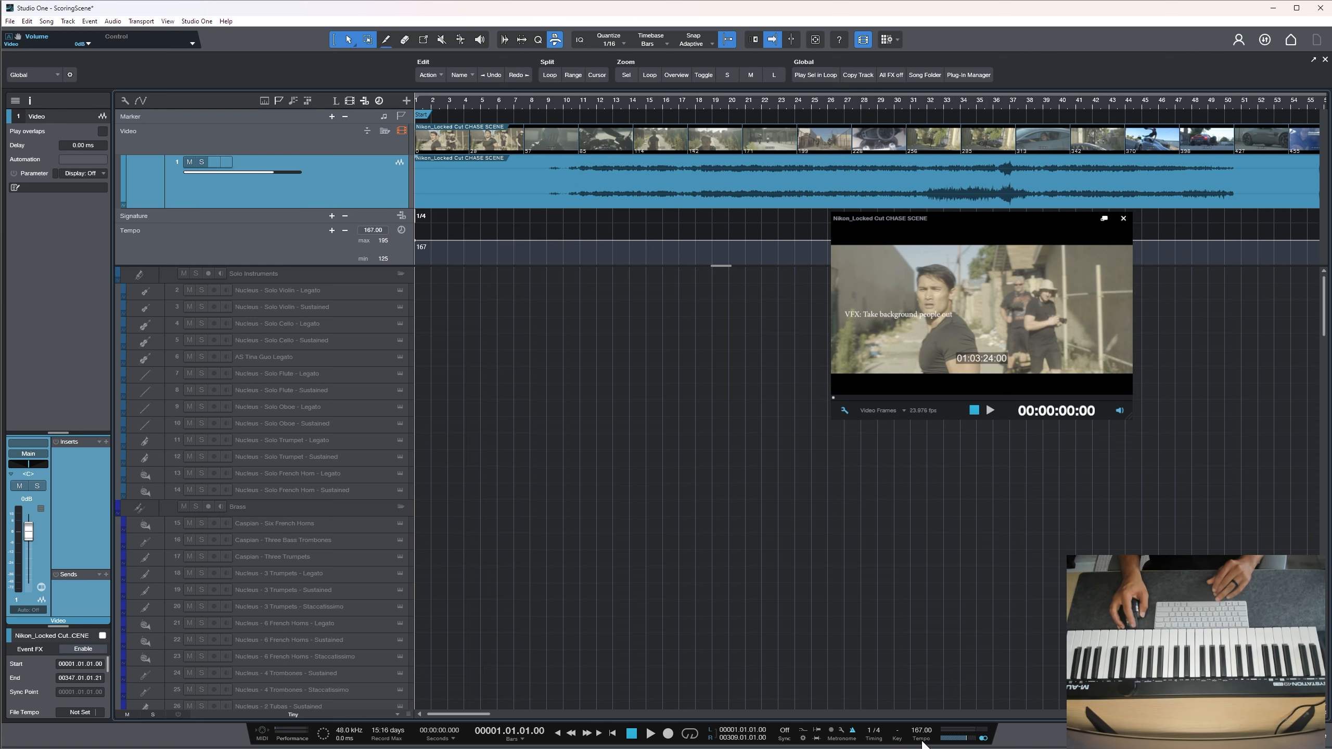
pyautogui.click(922, 742)
pyautogui.click(922, 742)
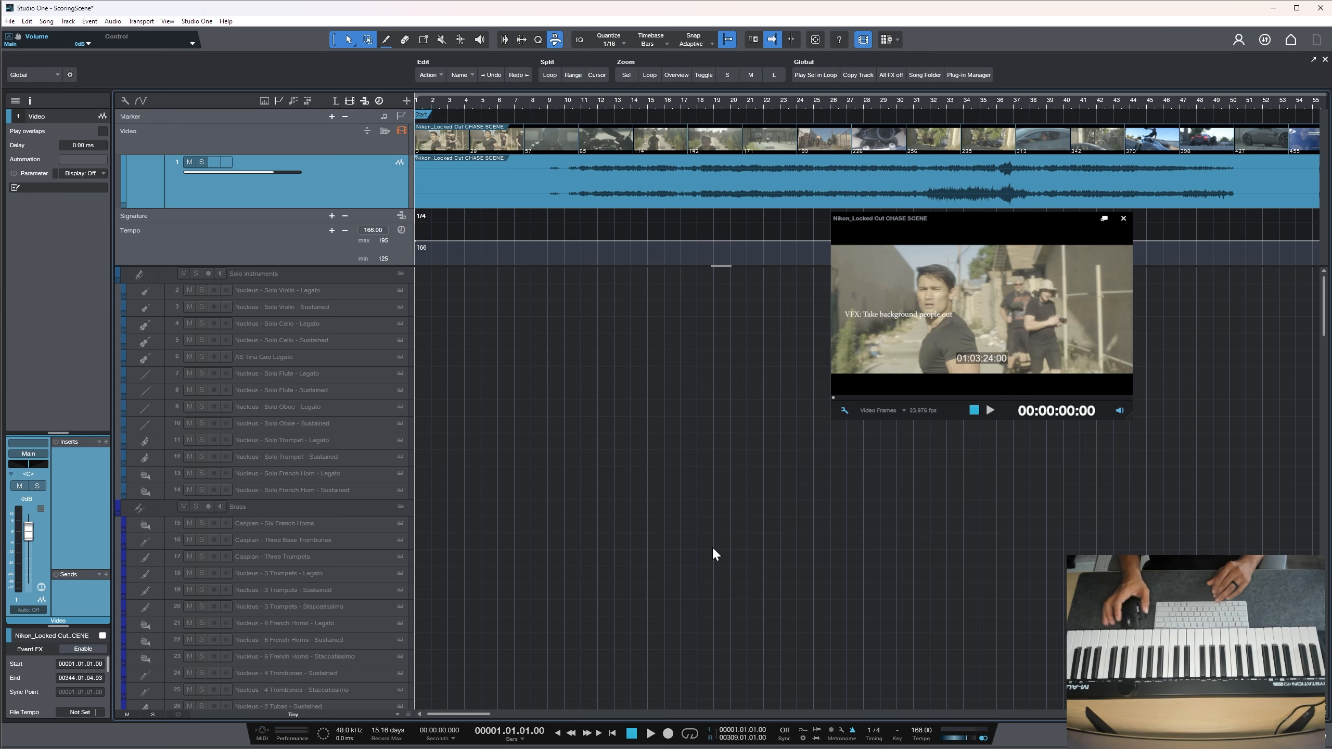
pyautogui.press('space')
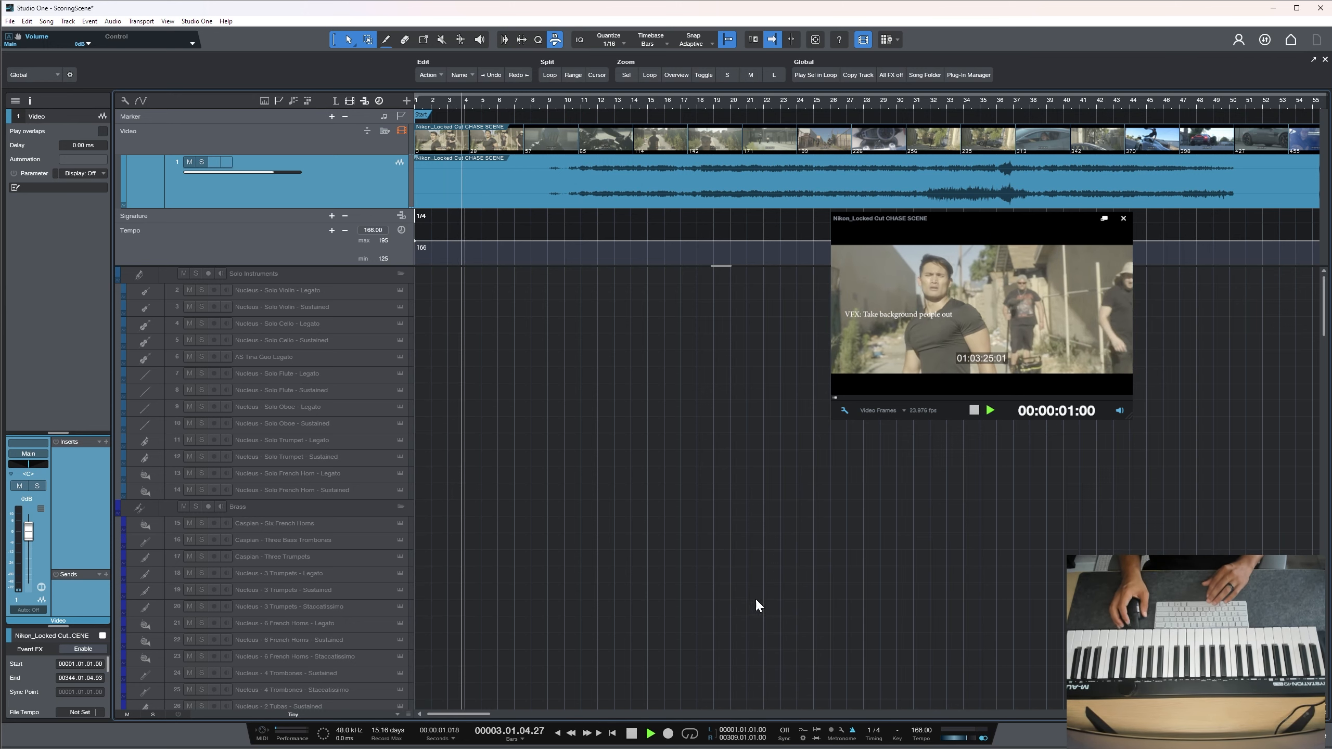
# Lower the song tempo to 160 BPM and play the scene from the start at that tempo
pyautogui.press('space')
pyautogui.scroll(-4, 922, 731)
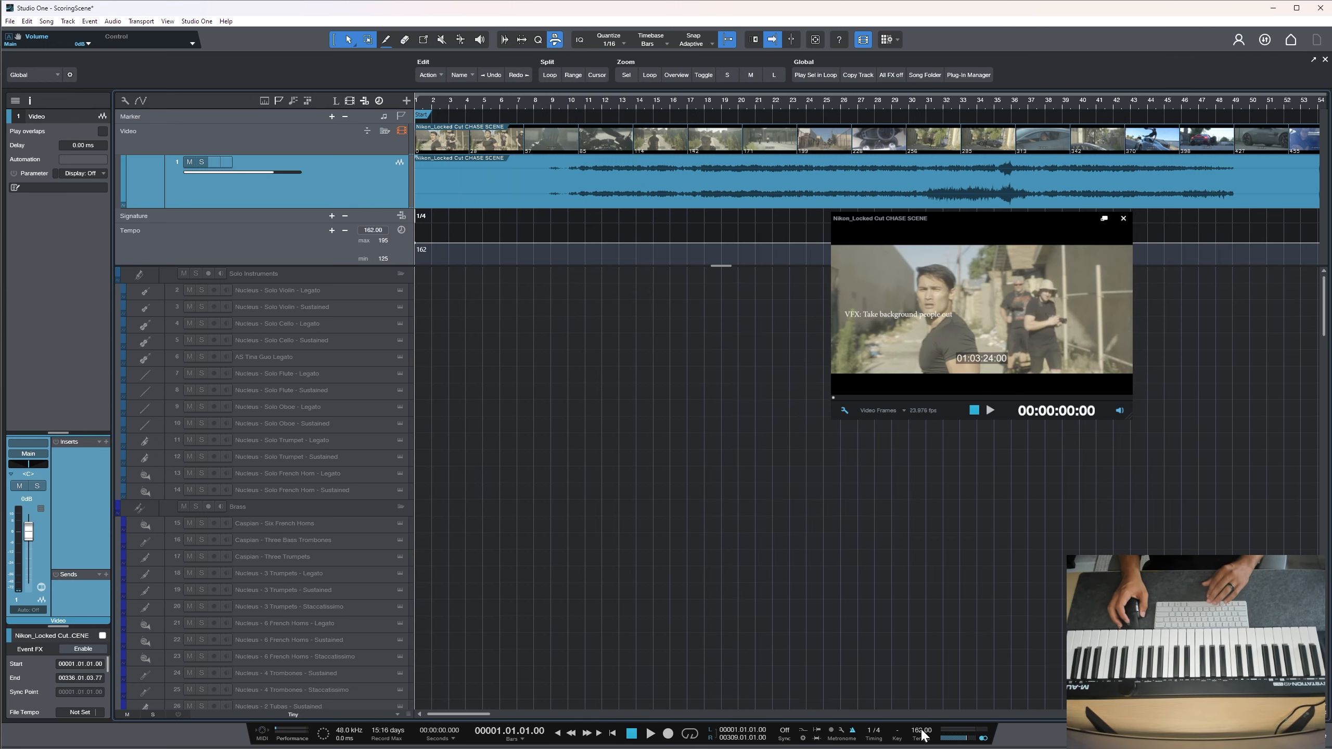
pyautogui.scroll(-2, 922, 731)
pyautogui.press('space')
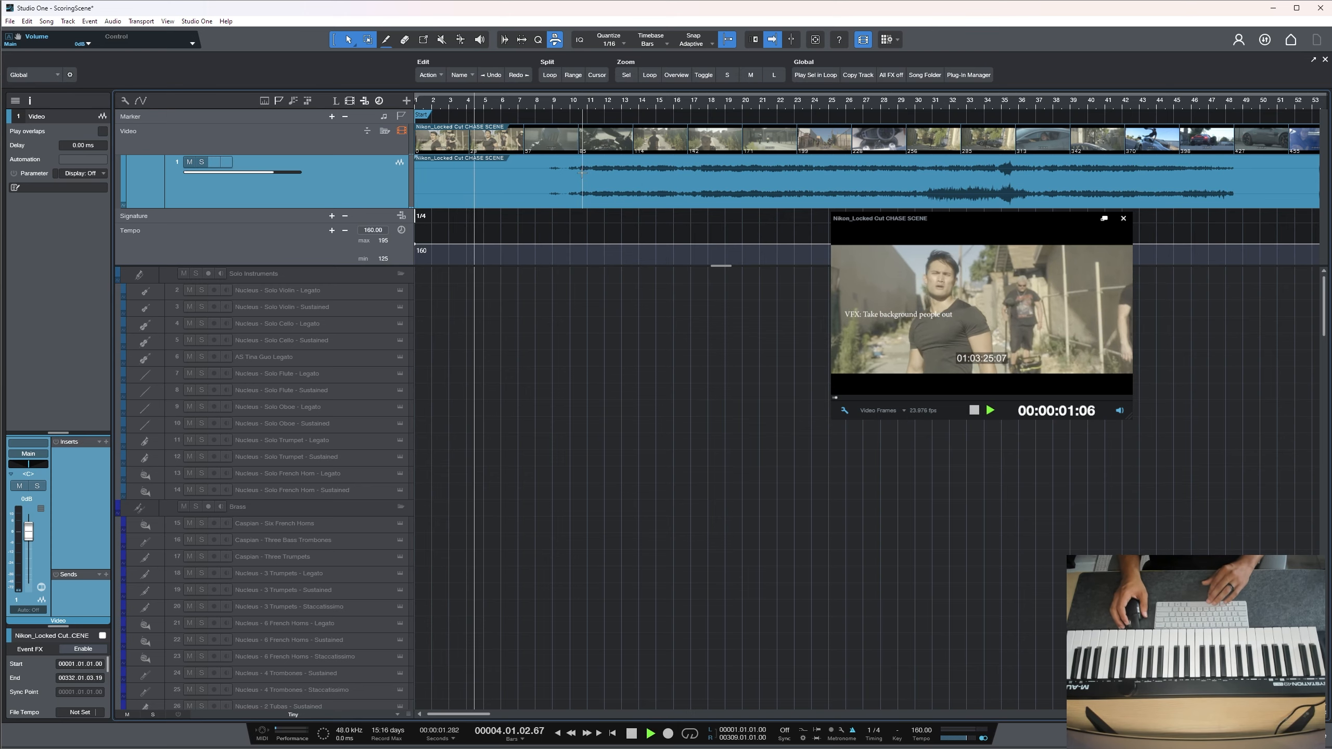
# Play the scene repeatedly from about bar 8 to judge how the helmeted rider's shot falls against the beat
pyautogui.press('space')
pyautogui.click(547, 103)
pyautogui.press('space')
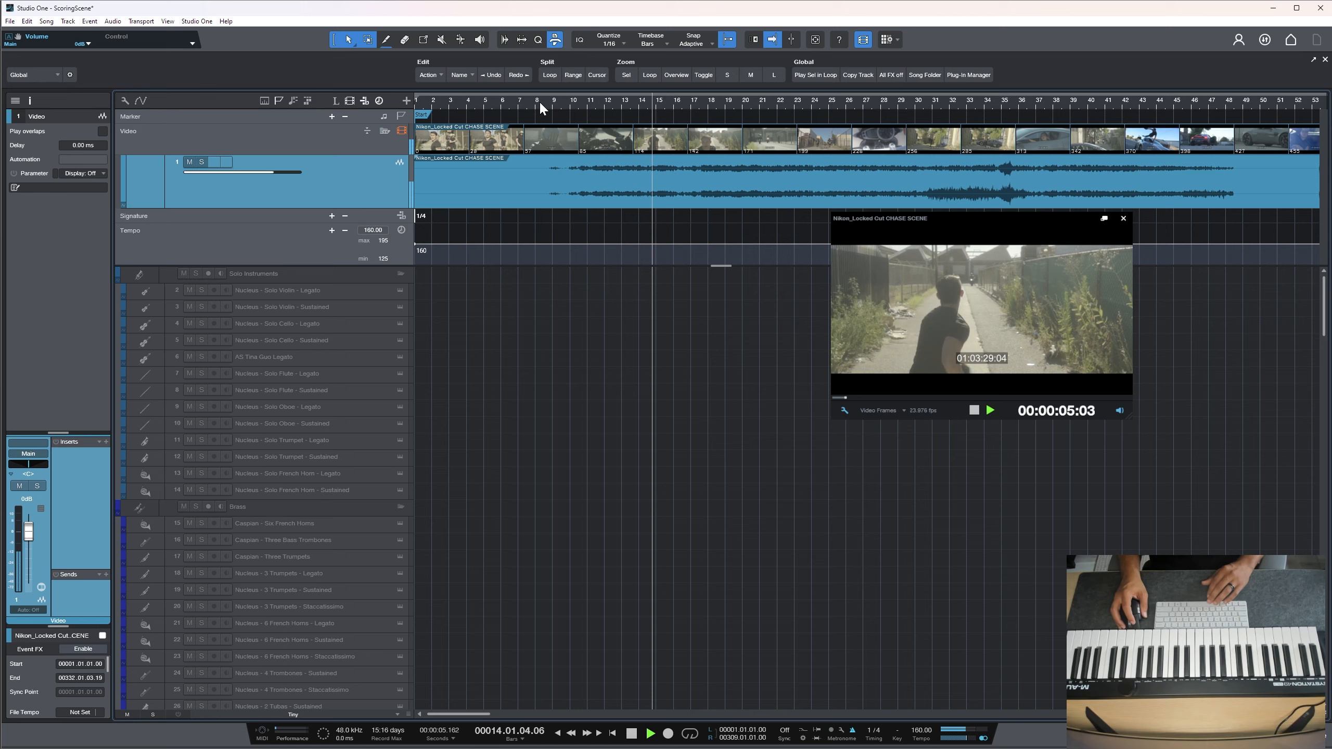
pyautogui.press('space')
pyautogui.click(539, 102)
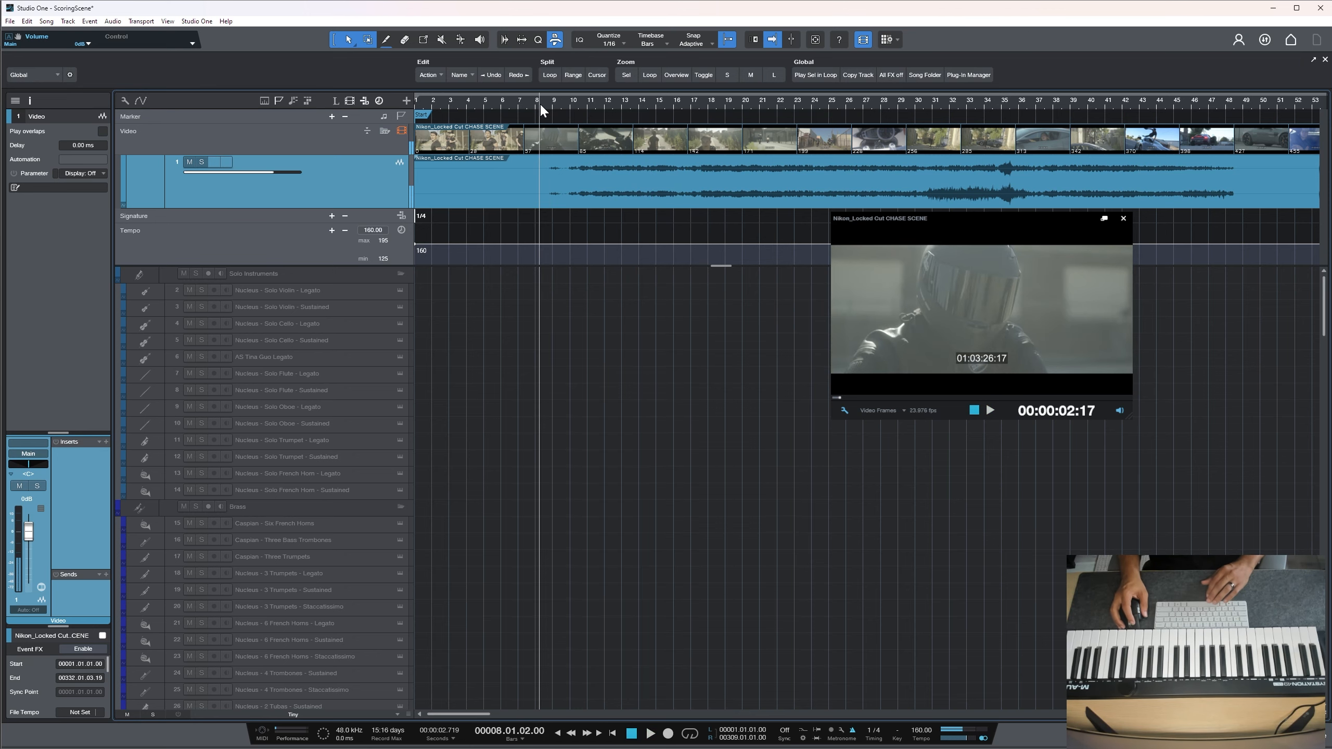
pyautogui.press('space')
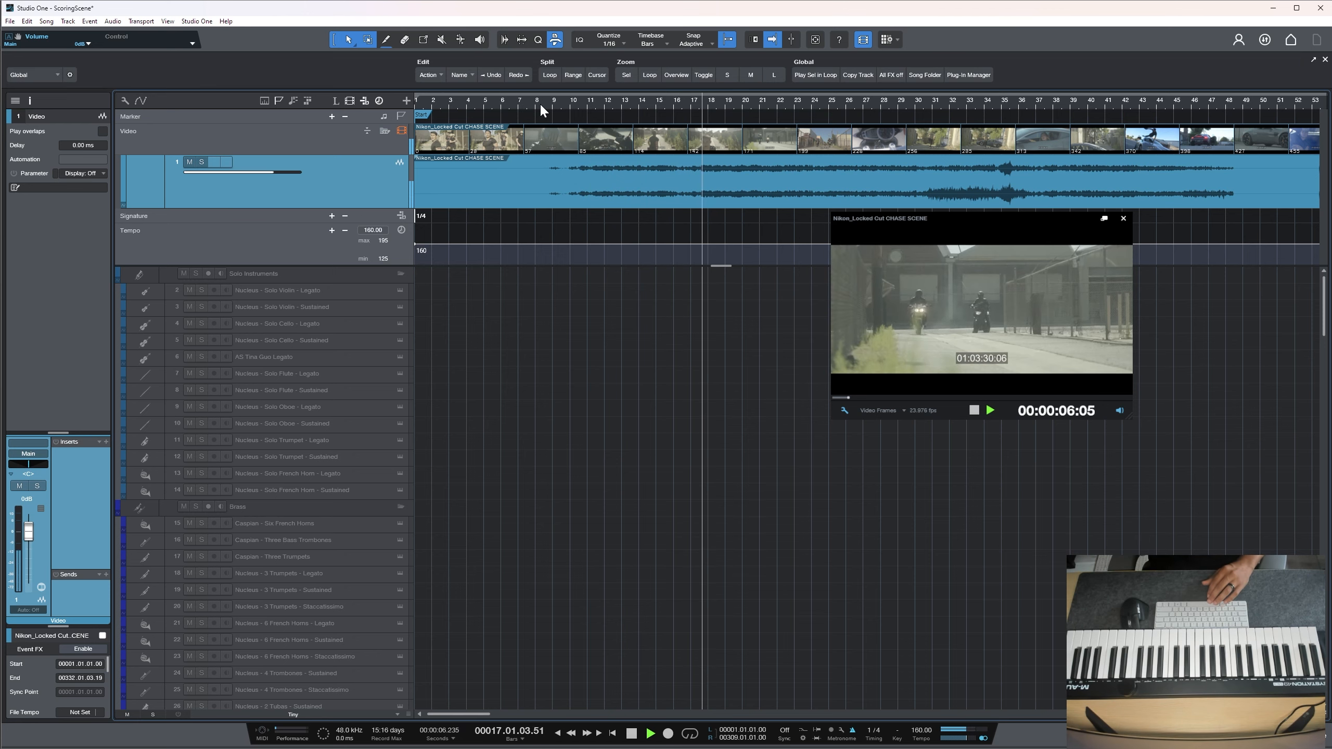
pyautogui.press('space')
pyautogui.press('space')
pyautogui.press('space')
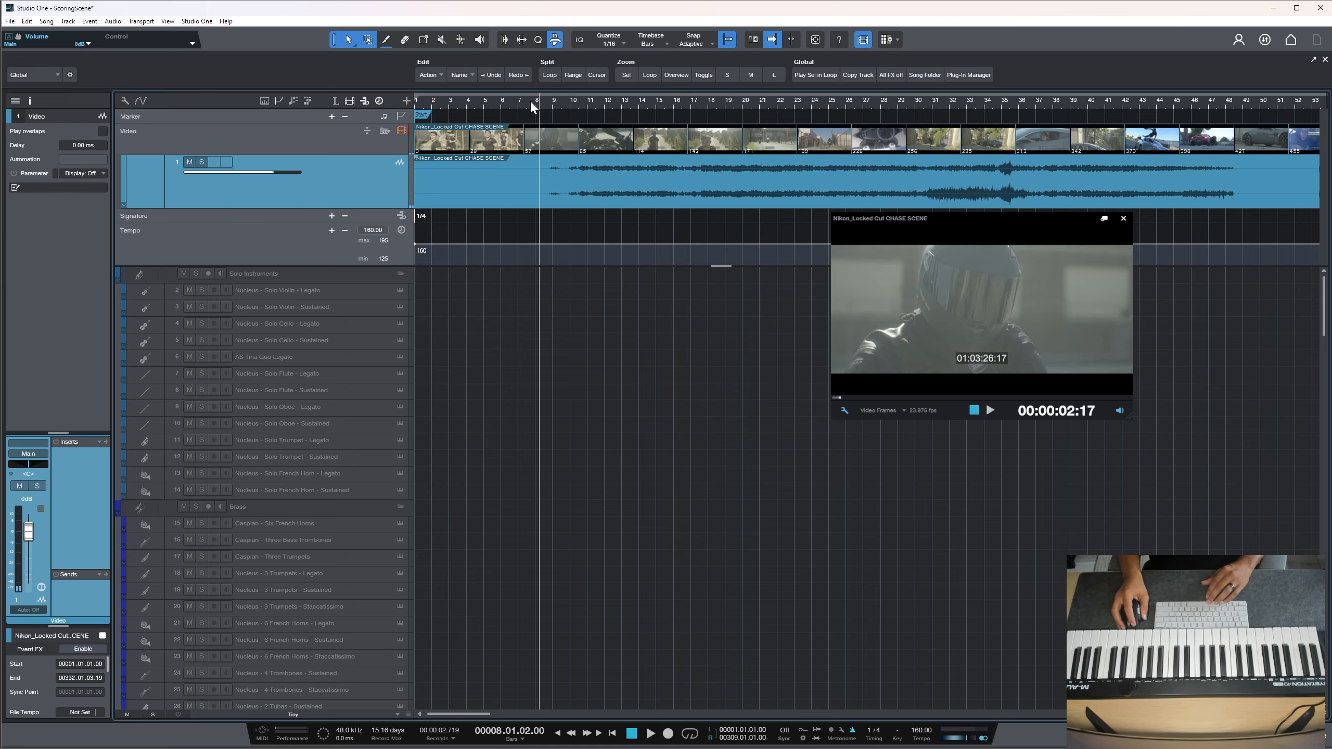
# Locate the cut to the helmeted rider and add a marker for it at bar 7
pyautogui.click(532, 101)
pyautogui.click(515, 100)
pyautogui.click(484, 101)
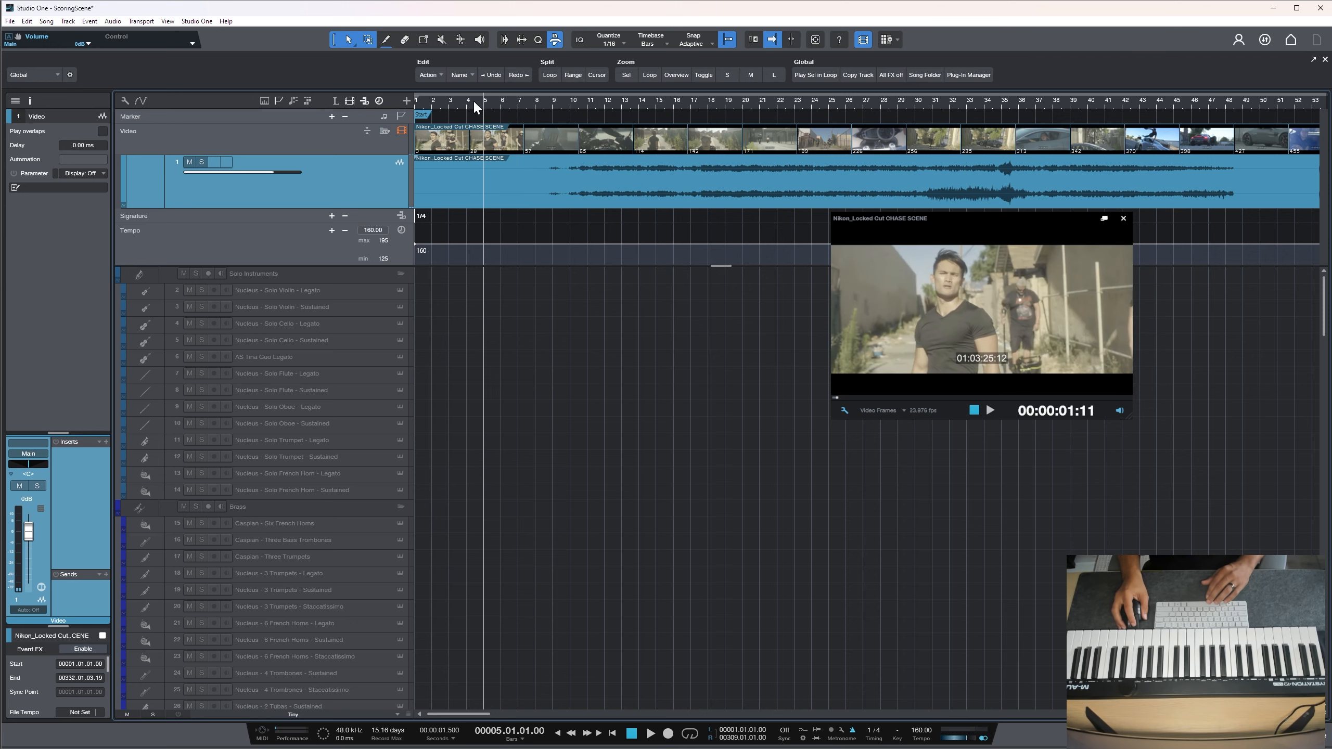
pyautogui.press('space')
pyautogui.press('space')
pyautogui.press('space')
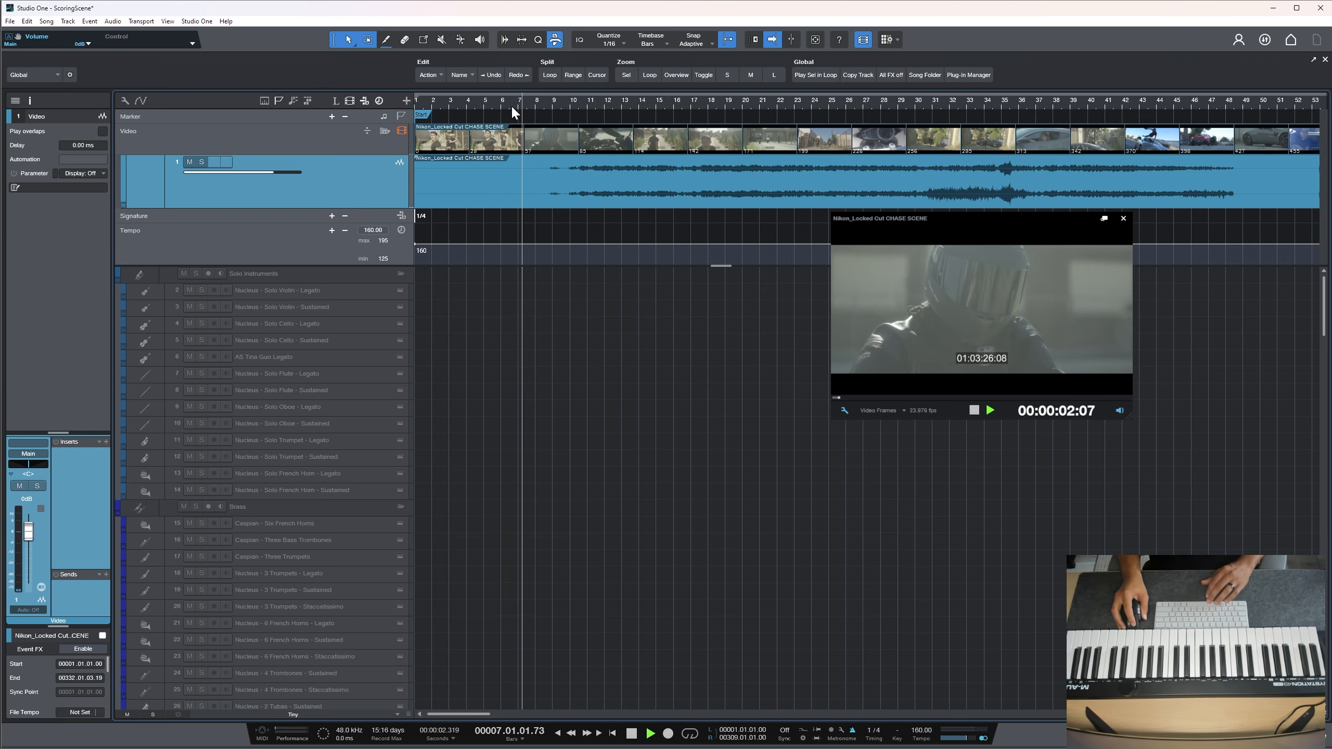
pyautogui.press('space')
pyautogui.click(519, 104)
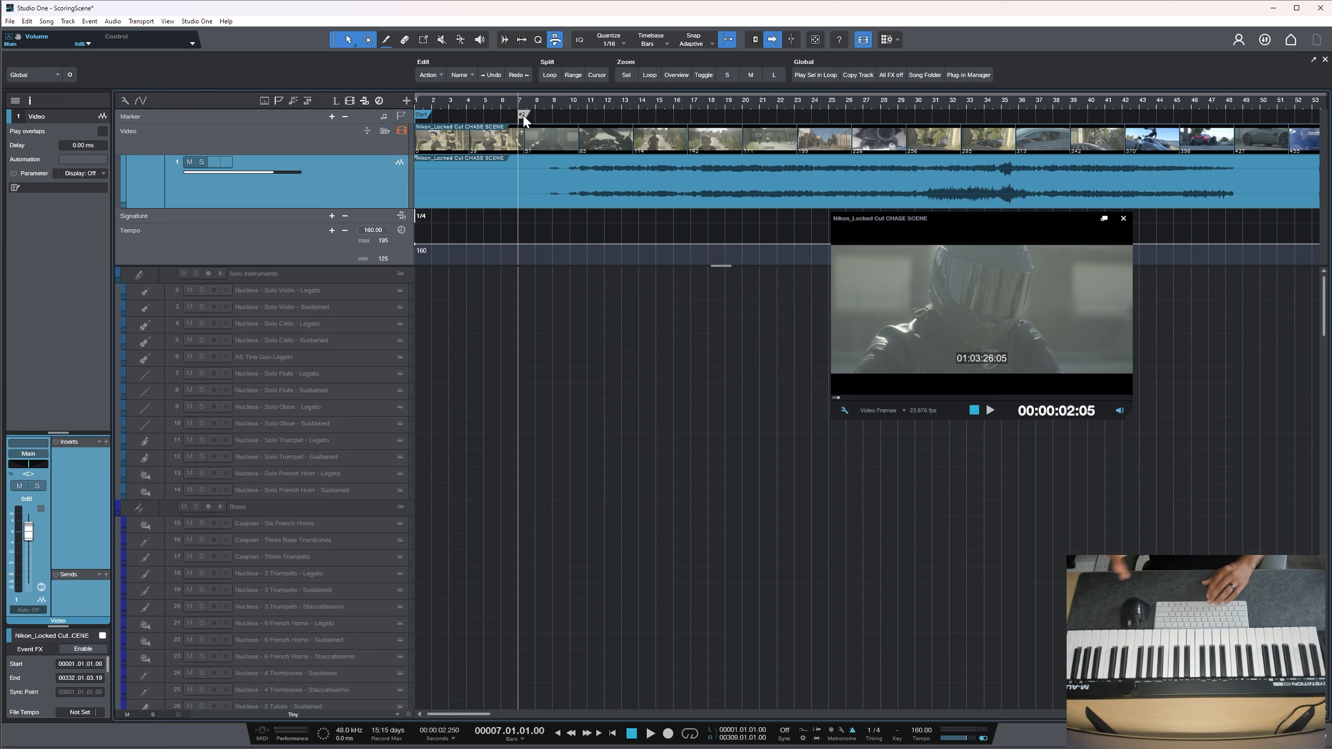
# Play the scene twice from the marker at bar 7
pyautogui.press('space')
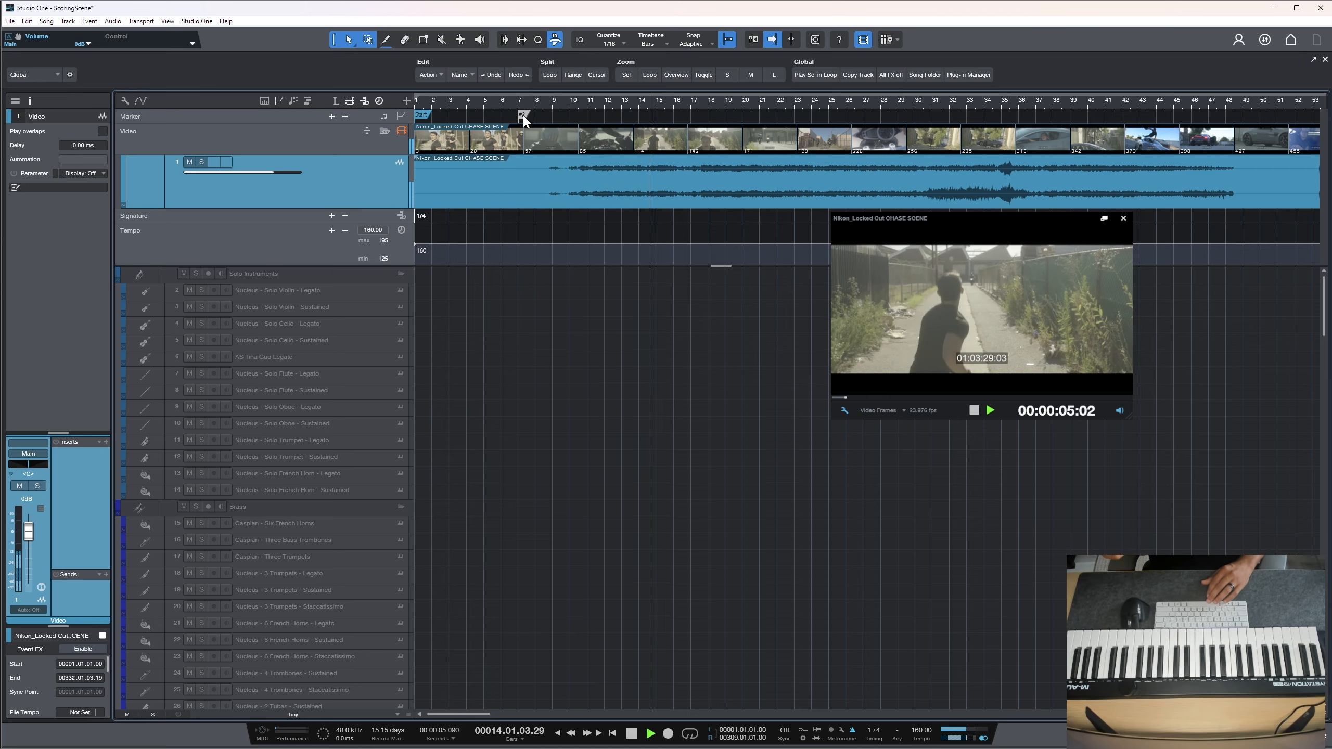
pyautogui.press('space')
pyautogui.press('space')
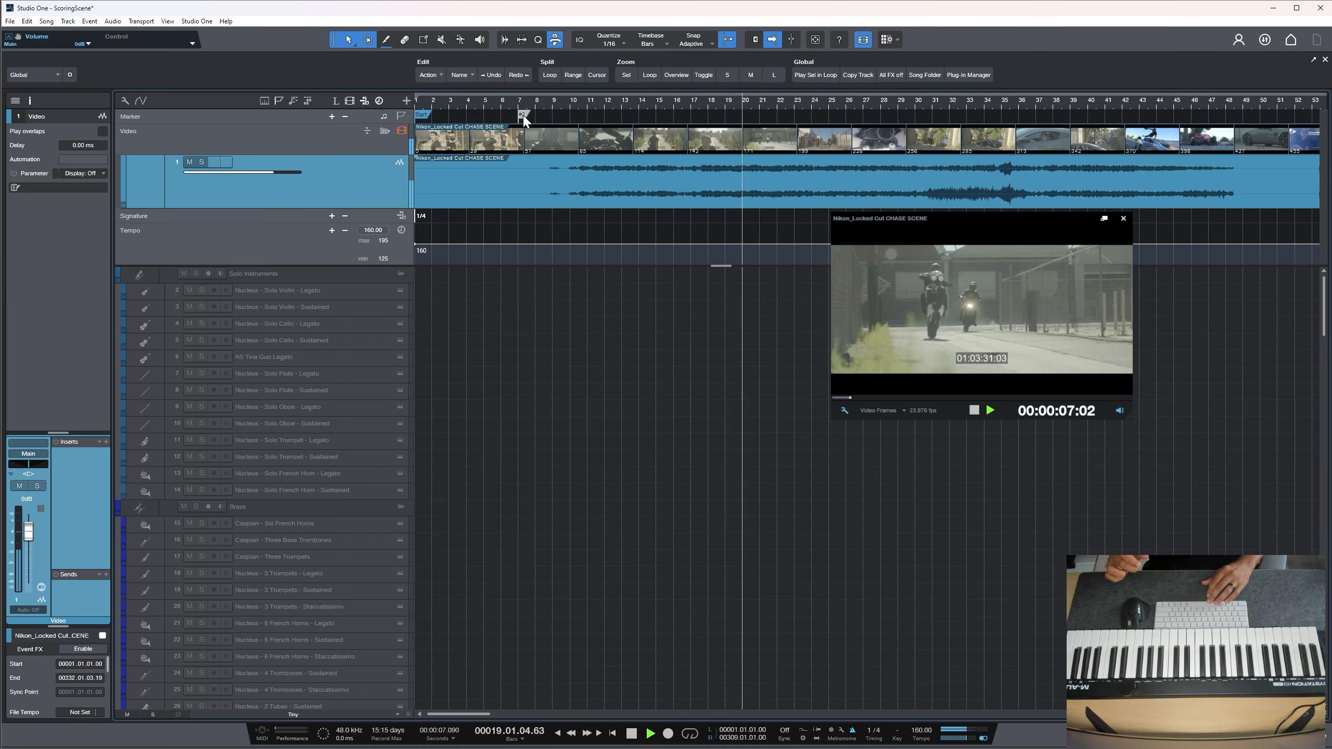
pyautogui.press('space')
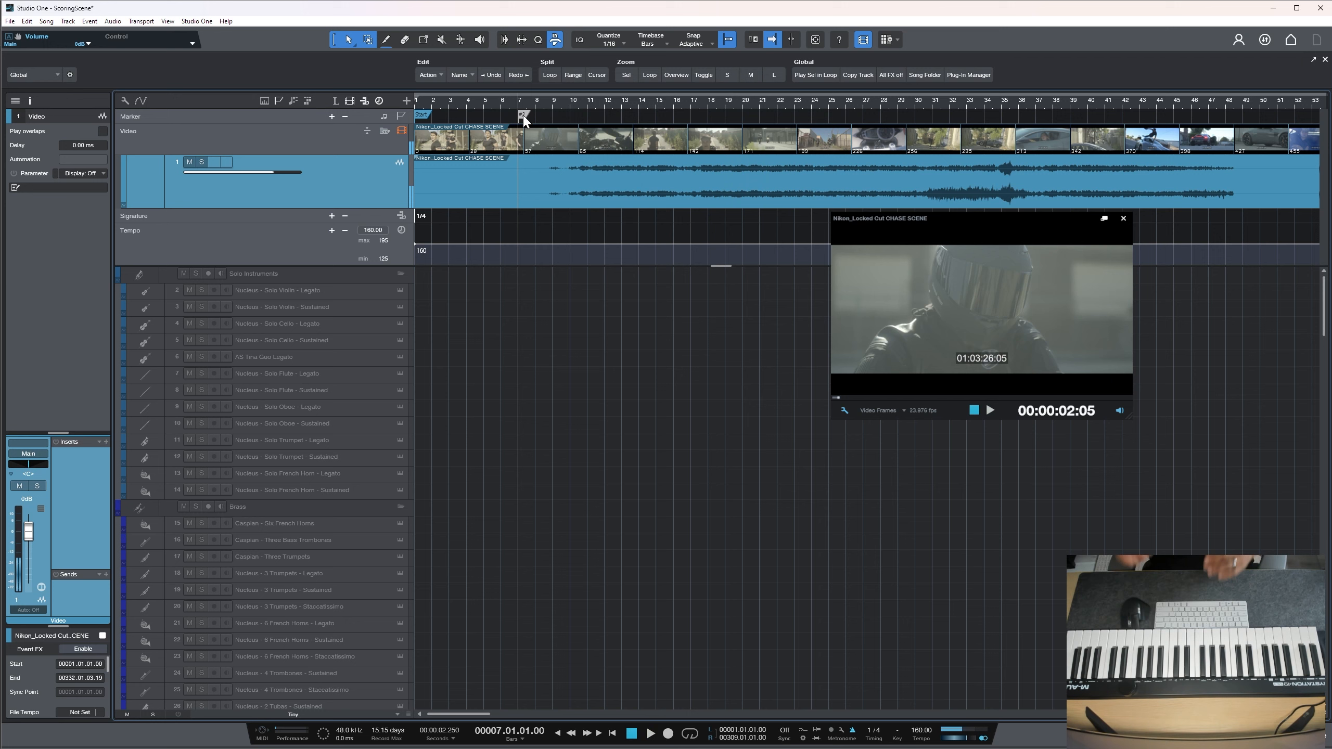
# Play the alley shot several times from bar 13 and from about bar 16 to find where it cuts
pyautogui.doubleClick(623, 108)
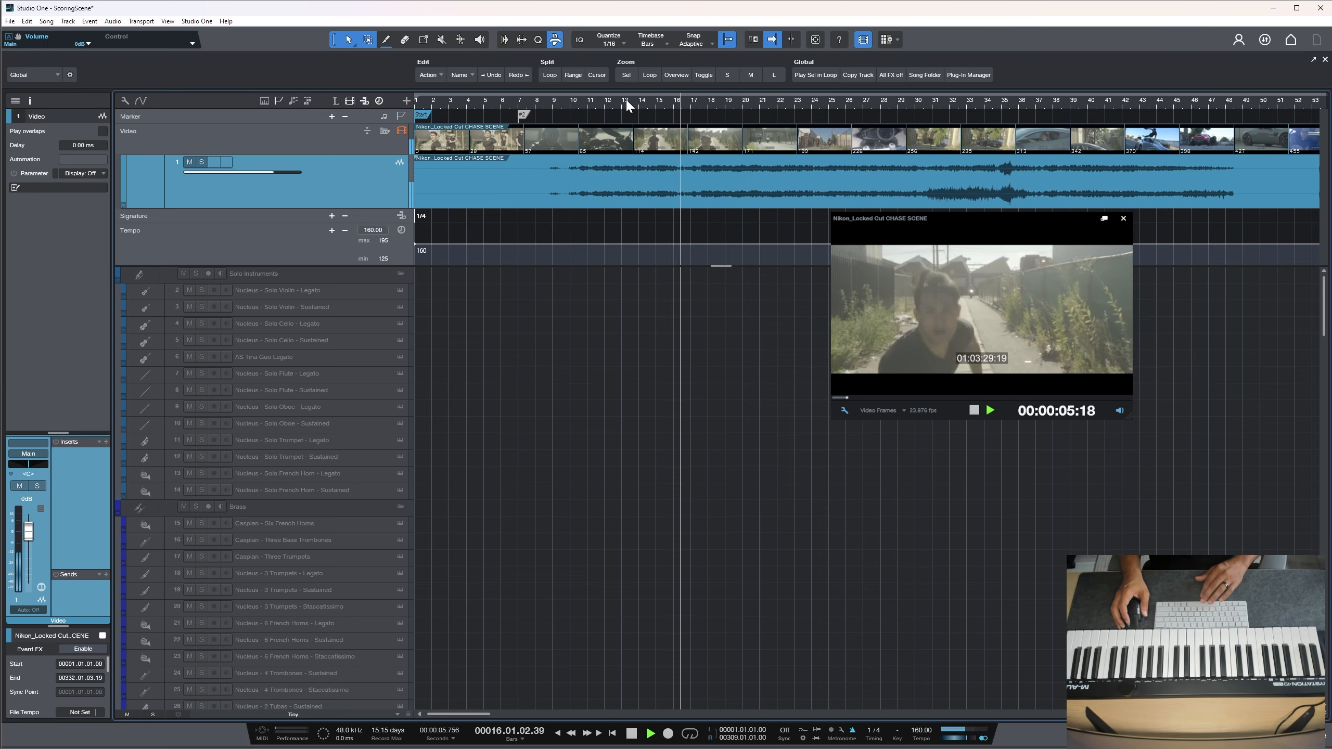
pyautogui.press('space')
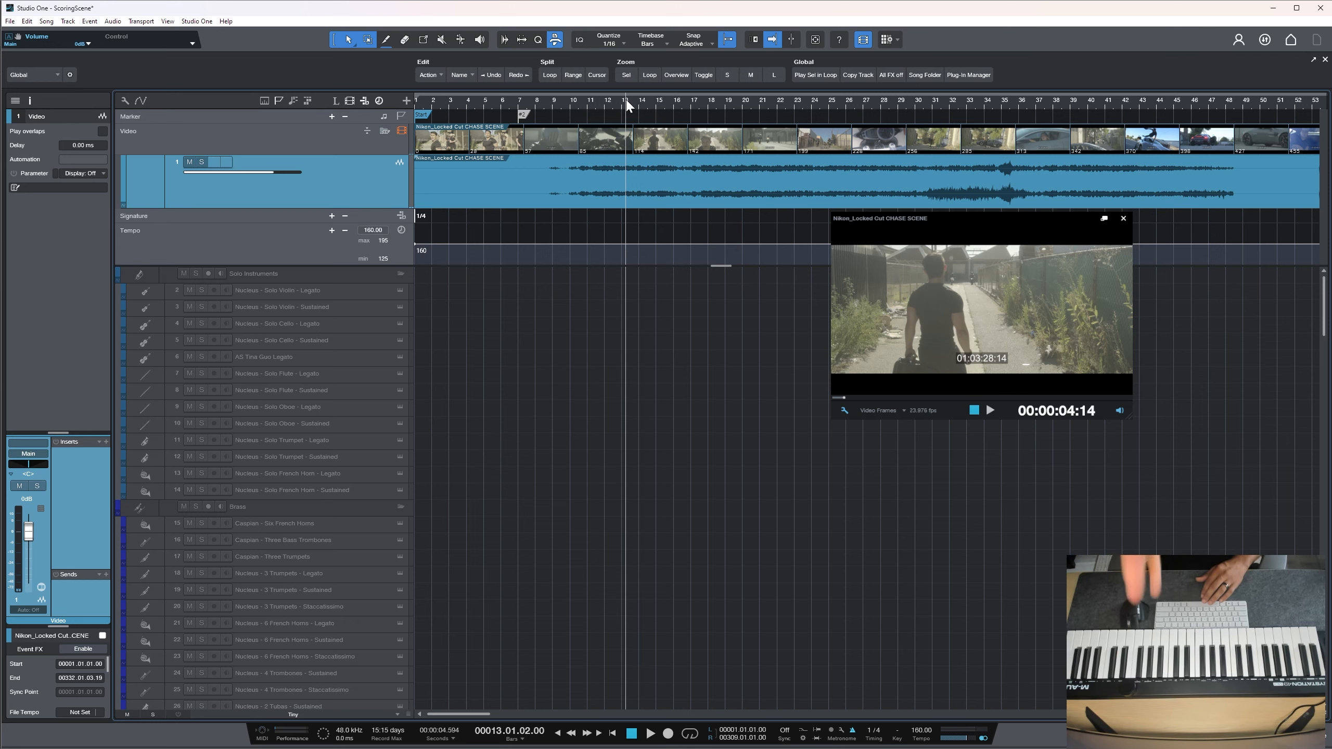
pyautogui.press('space')
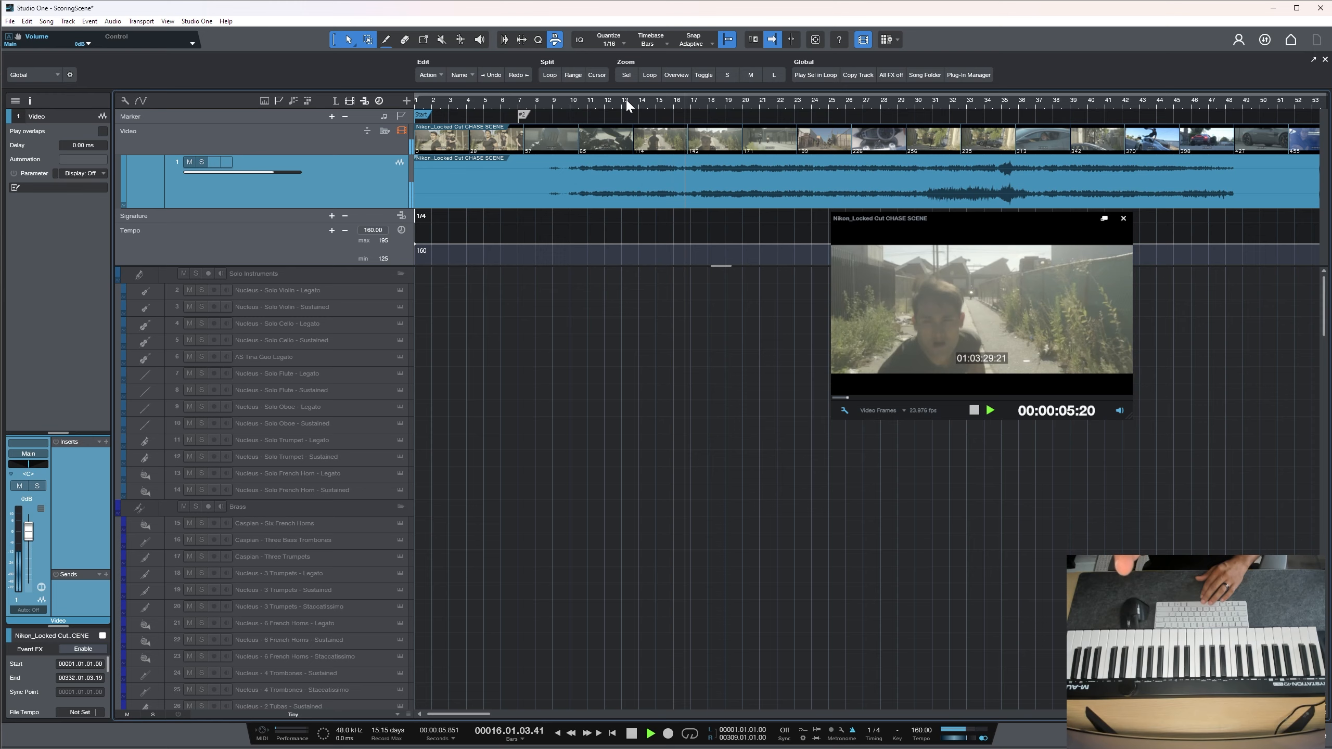
pyautogui.press('space')
pyautogui.press('space')
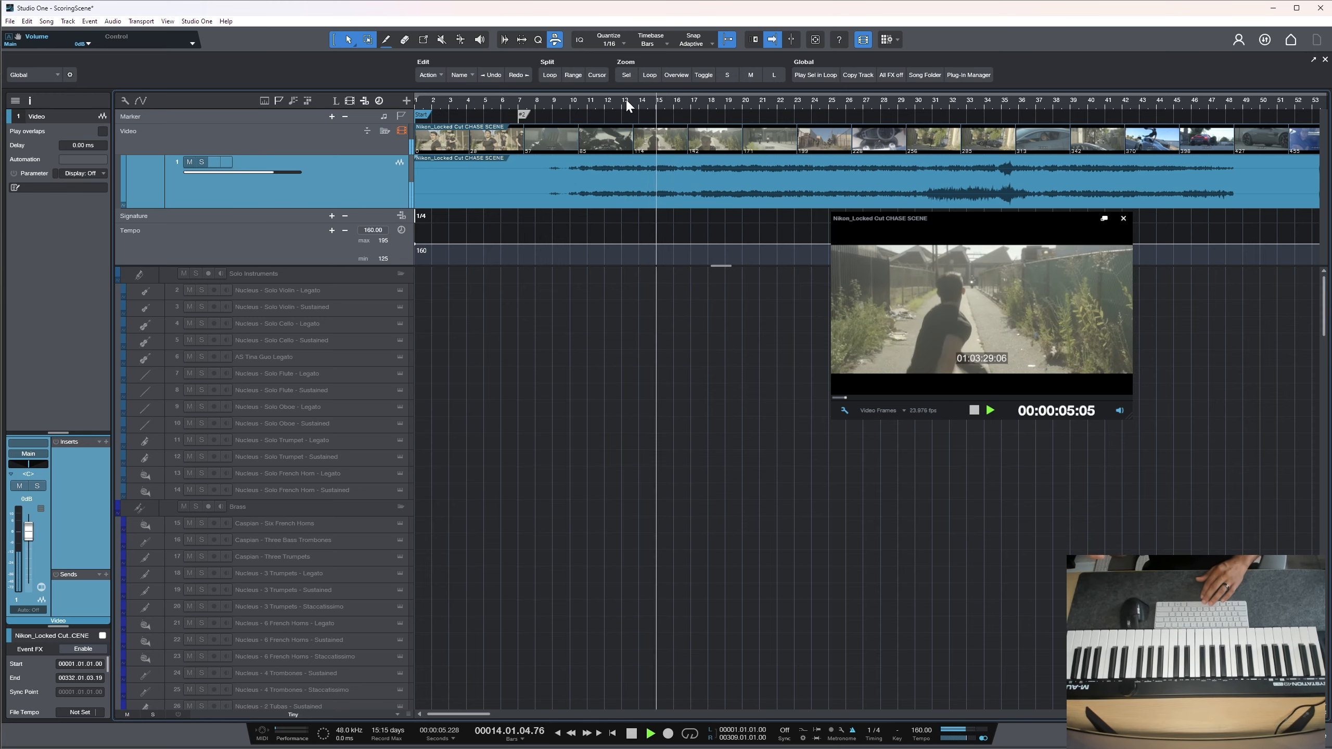
pyautogui.press('space')
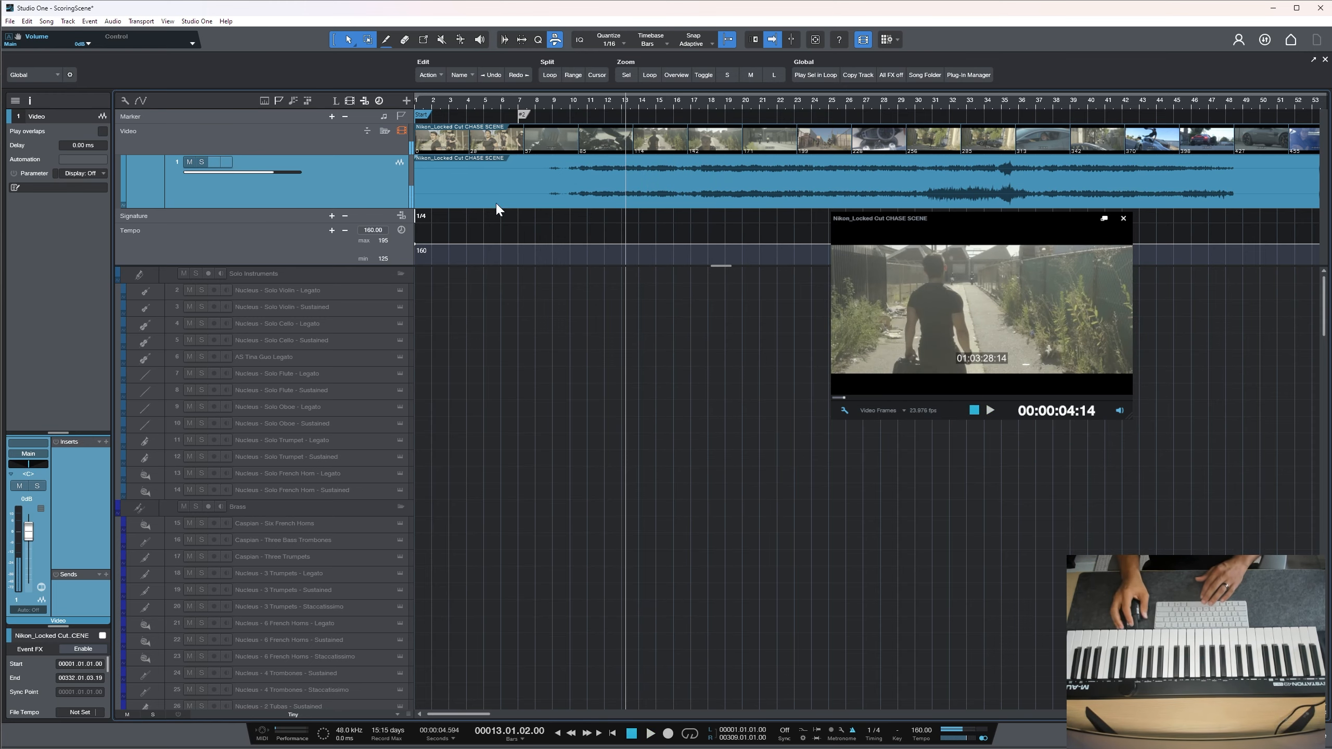
pyautogui.click(680, 103)
pyautogui.press('space')
pyautogui.press('space')
# Advance the playhead to the cut to the two motorcyclists and add a marker there at bar 18
pyautogui.moveTo(681, 103); pyautogui.dragTo(681, 141)
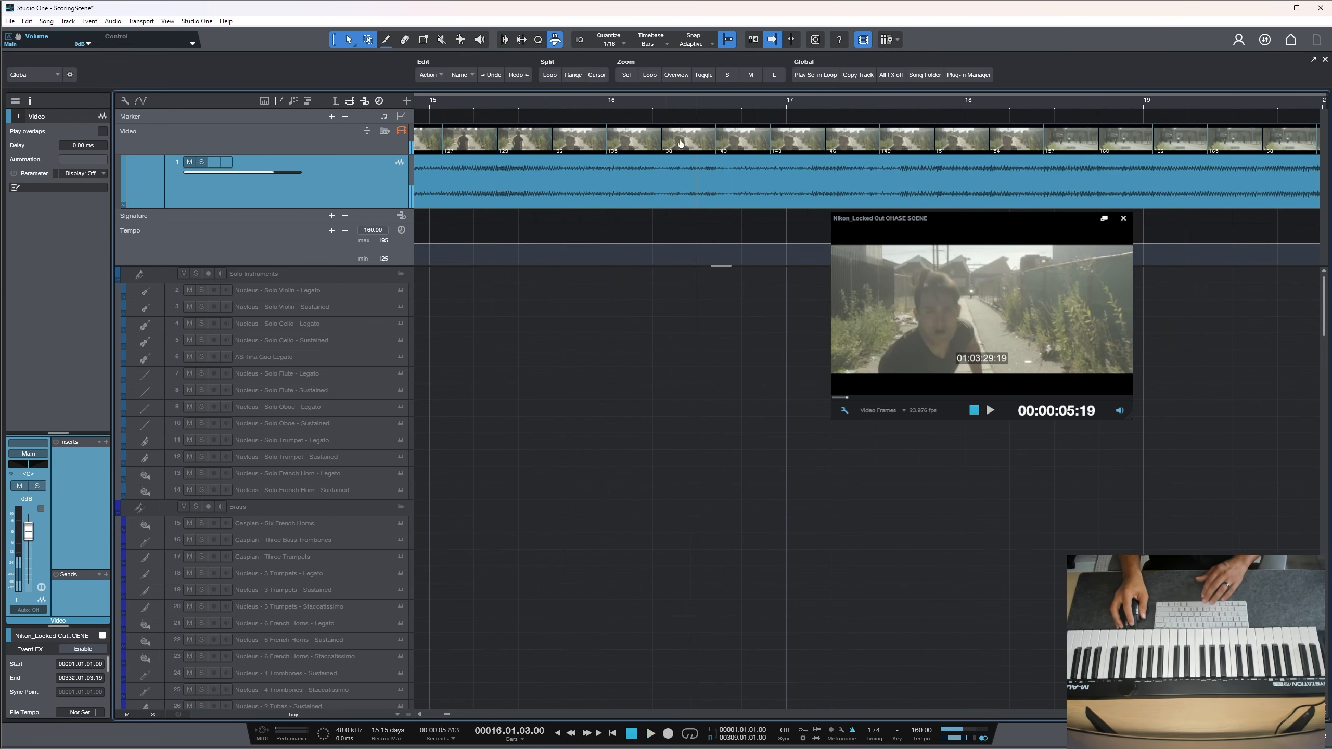
pyautogui.click(733, 107)
pyautogui.click(785, 99)
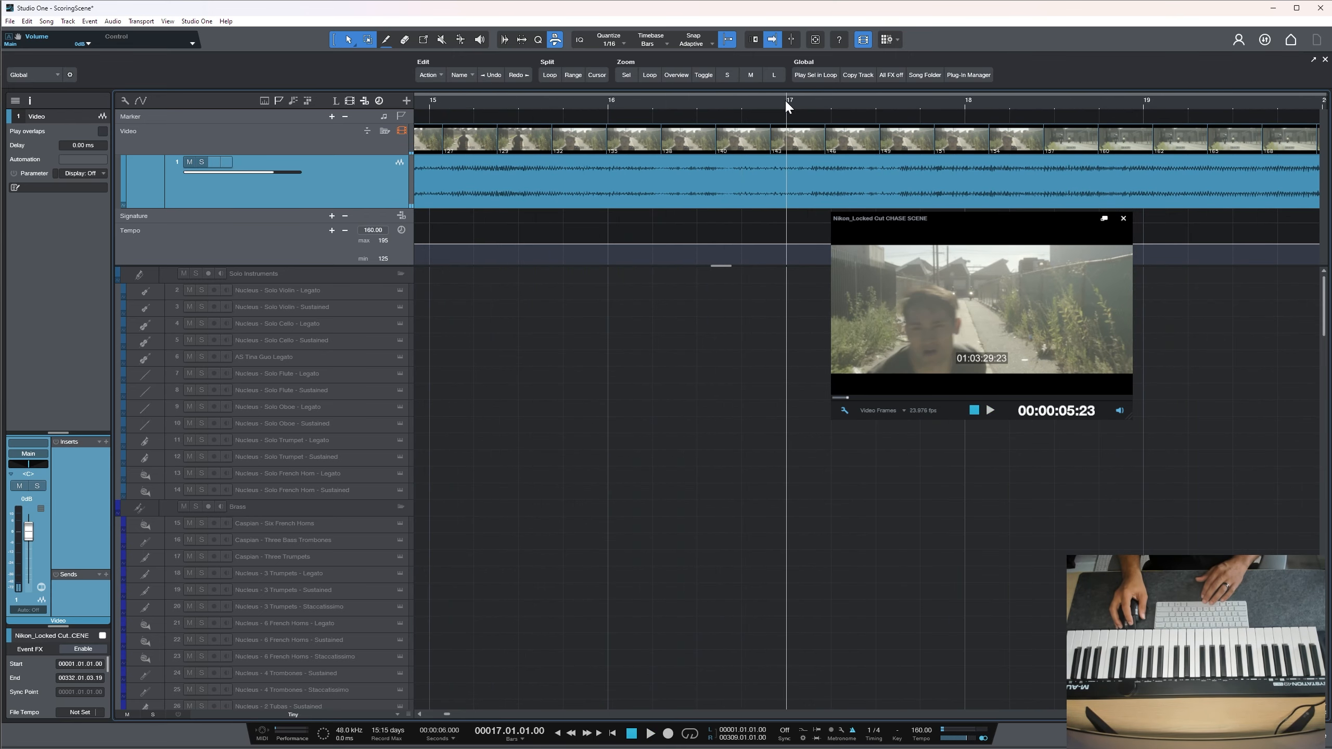
pyautogui.click(831, 104)
pyautogui.click(876, 105)
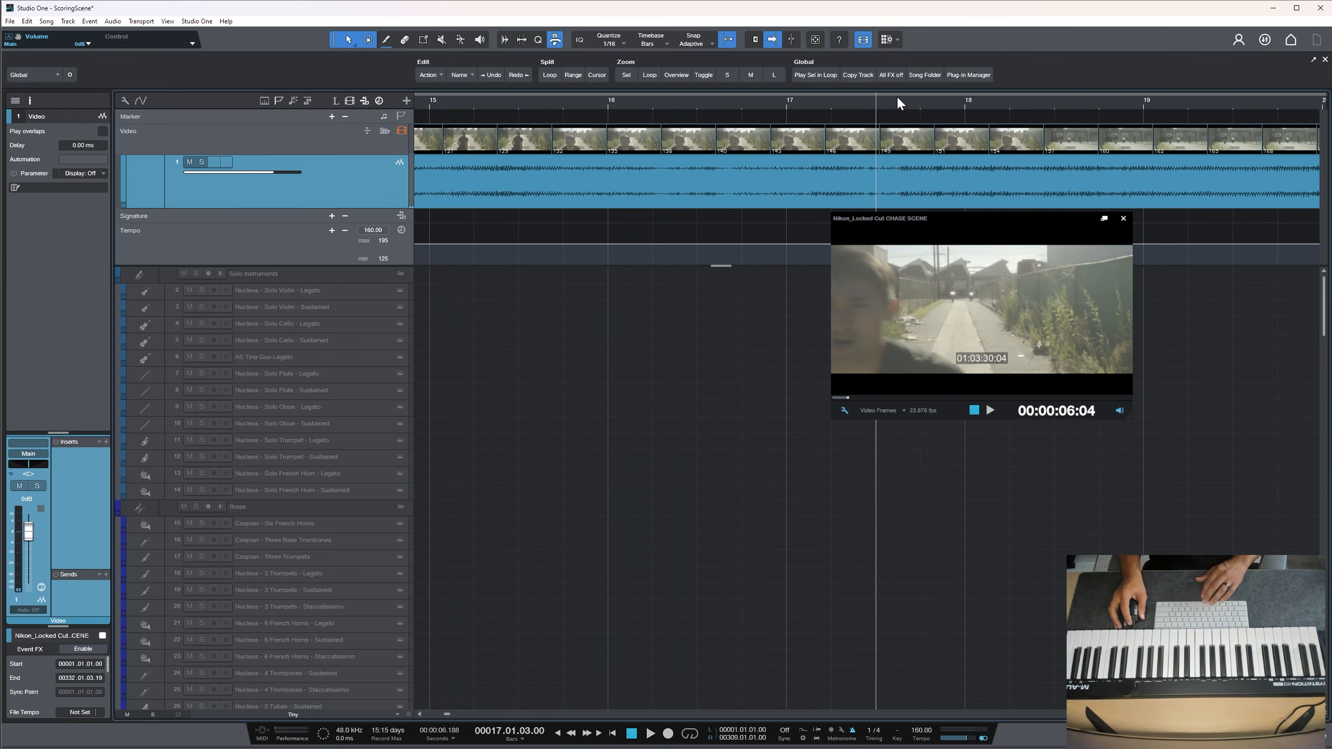
pyautogui.click(898, 98)
pyautogui.click(963, 101)
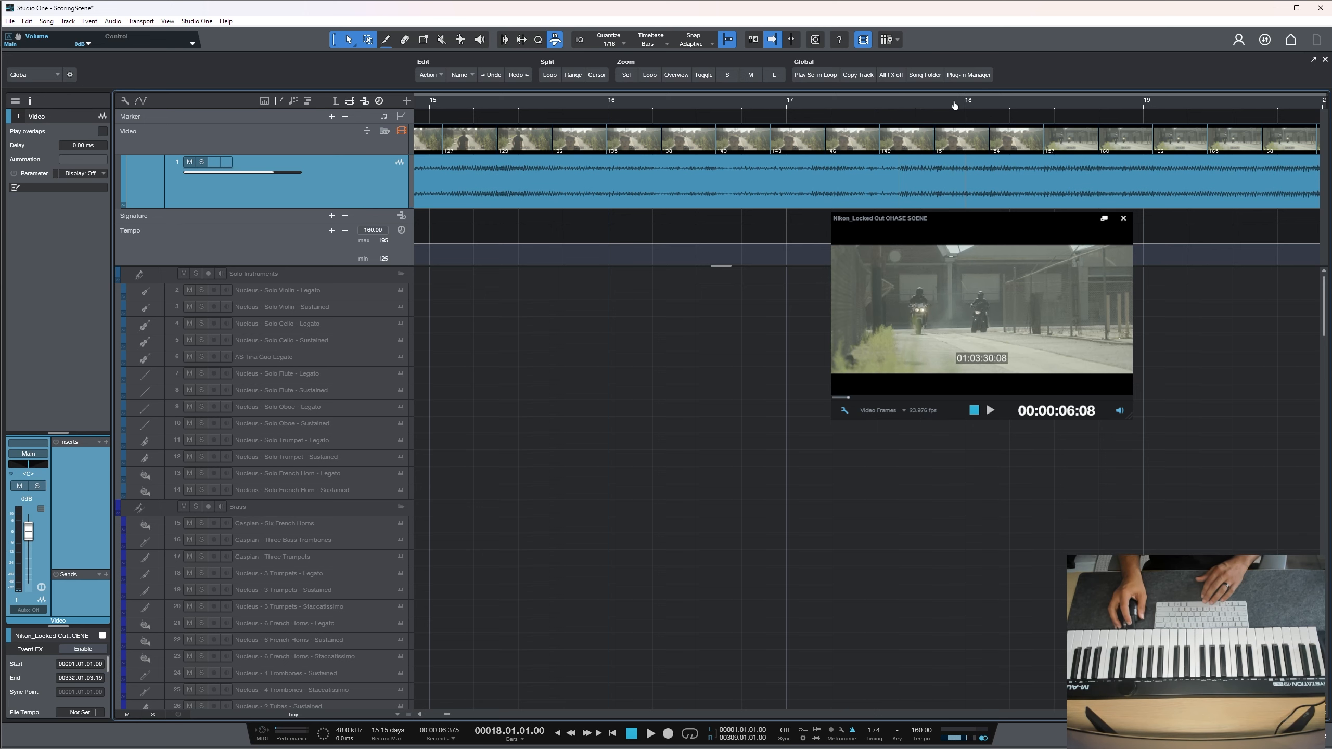
pyautogui.moveTo(954, 101); pyautogui.dragTo(926, 67)
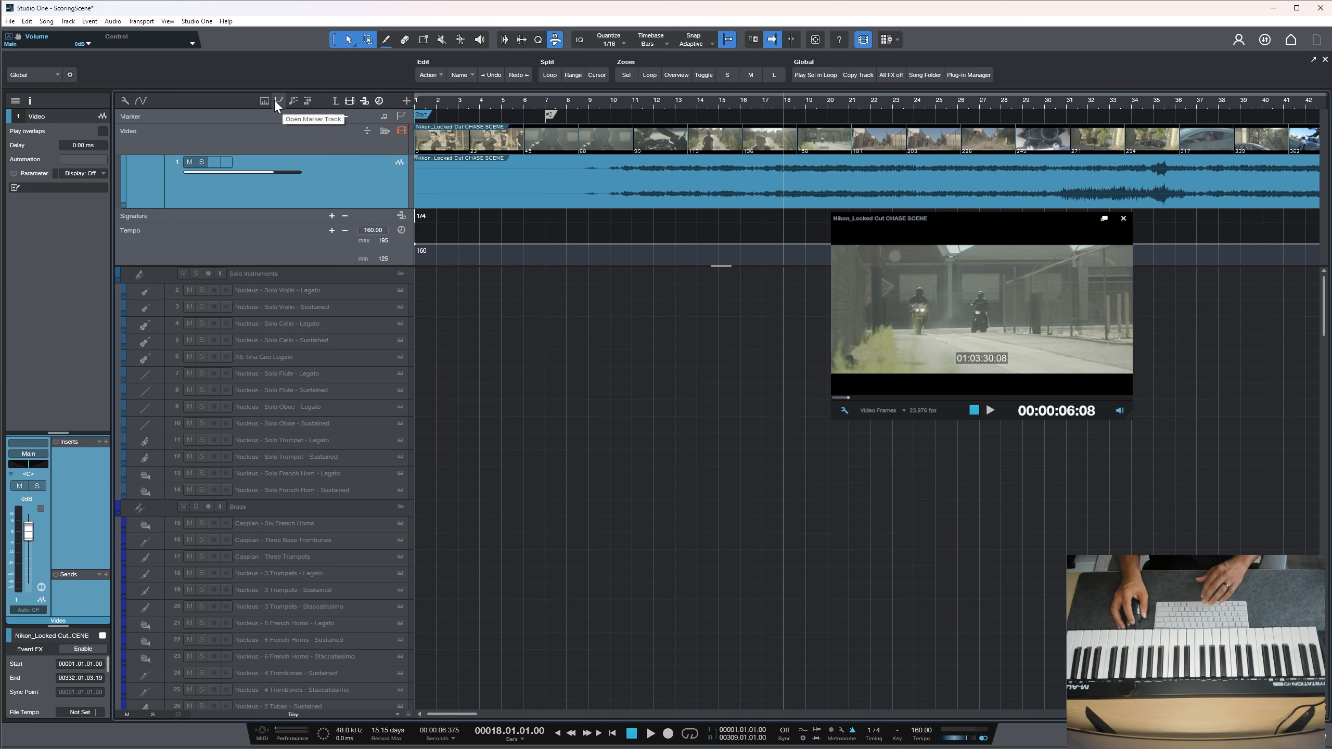
pyautogui.click(406, 100)
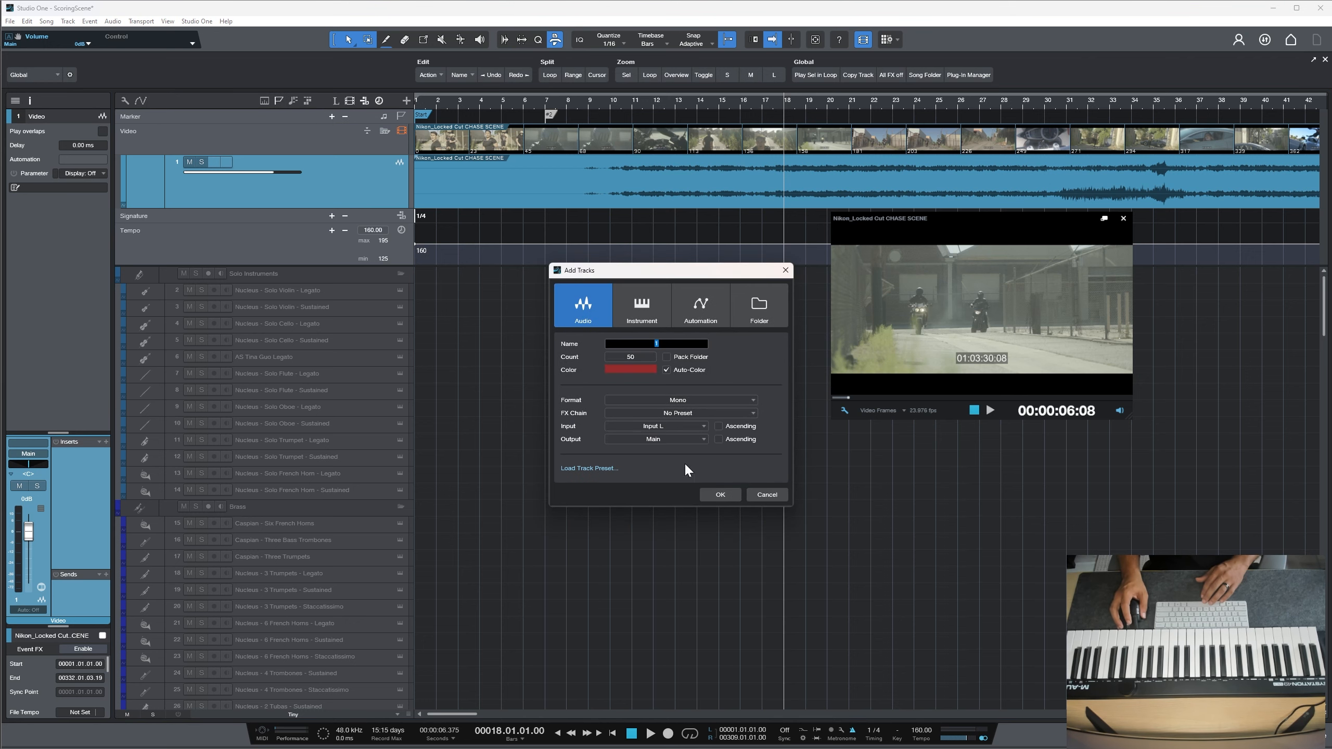
pyautogui.click(758, 497)
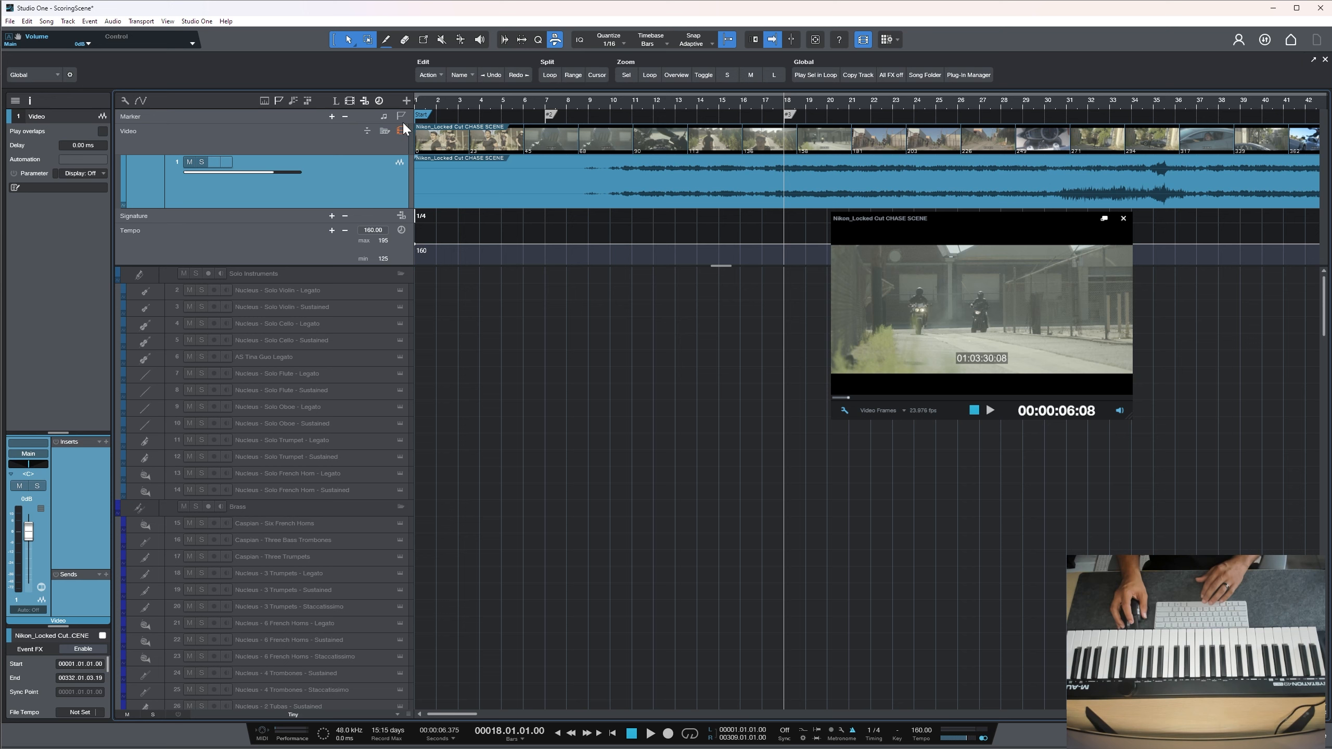
# Mute the Video track and play the scene from the marker at bar 7
pyautogui.click(539, 101)
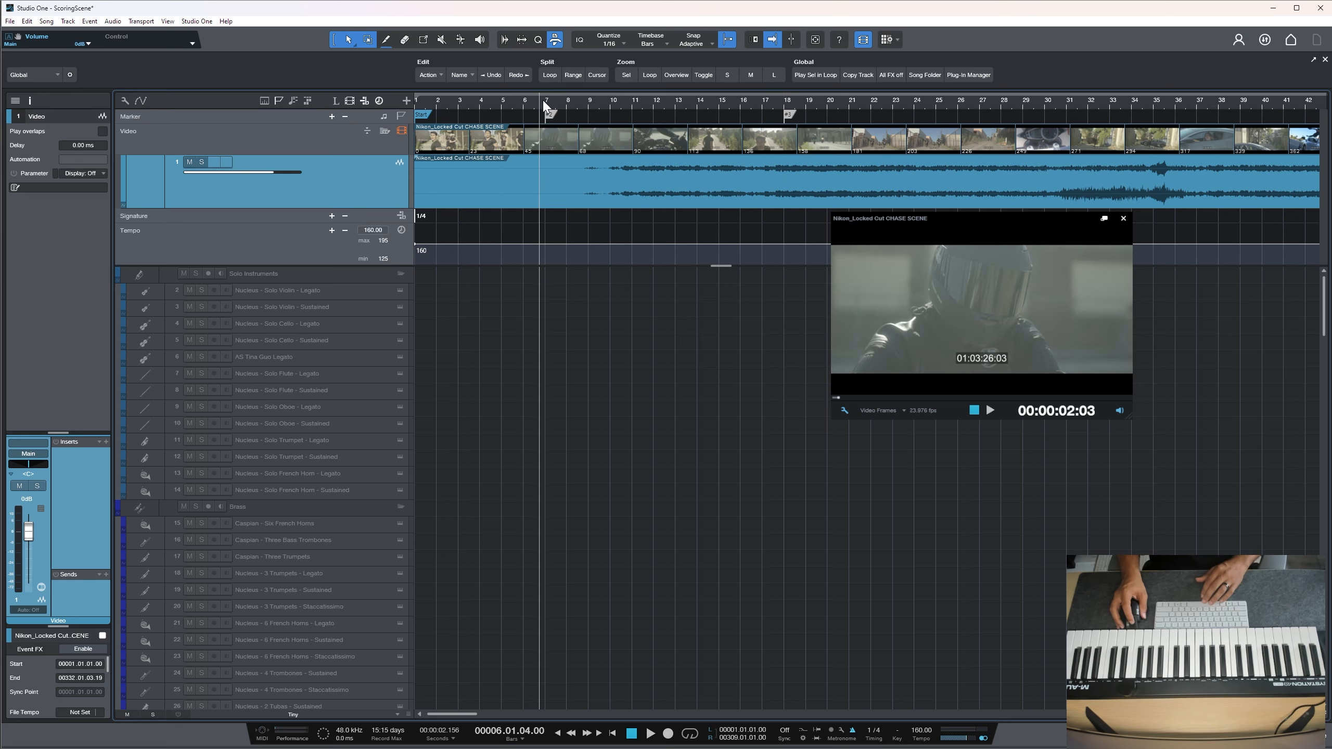
pyautogui.press('space')
pyautogui.press('space')
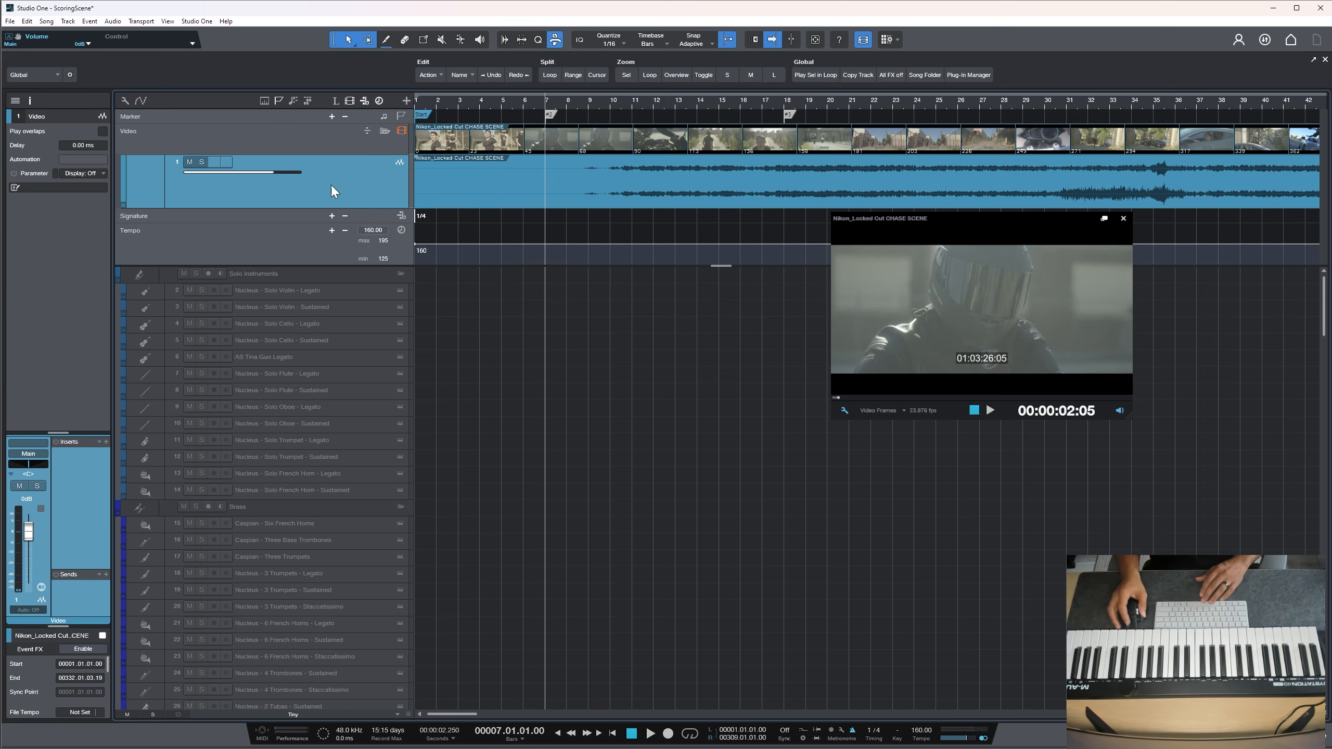
pyautogui.click(191, 162)
pyautogui.press('space')
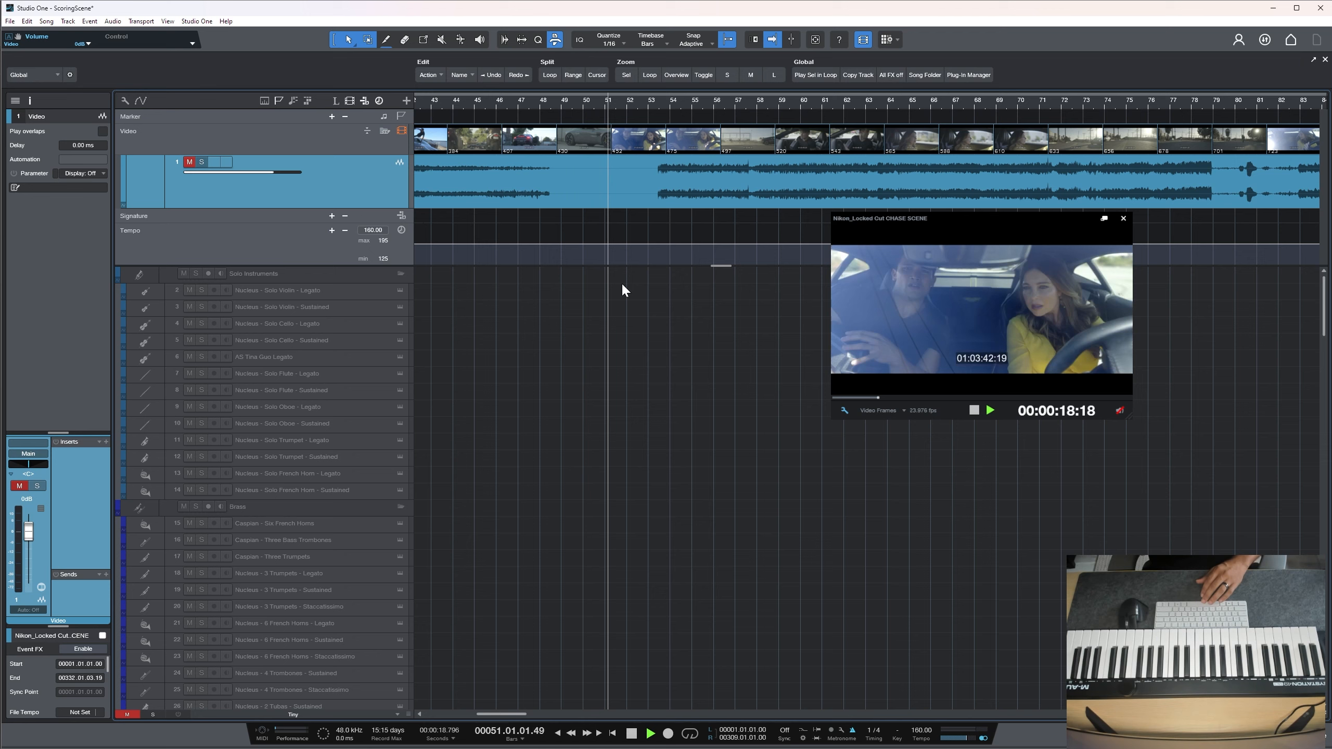
pyautogui.press('space')
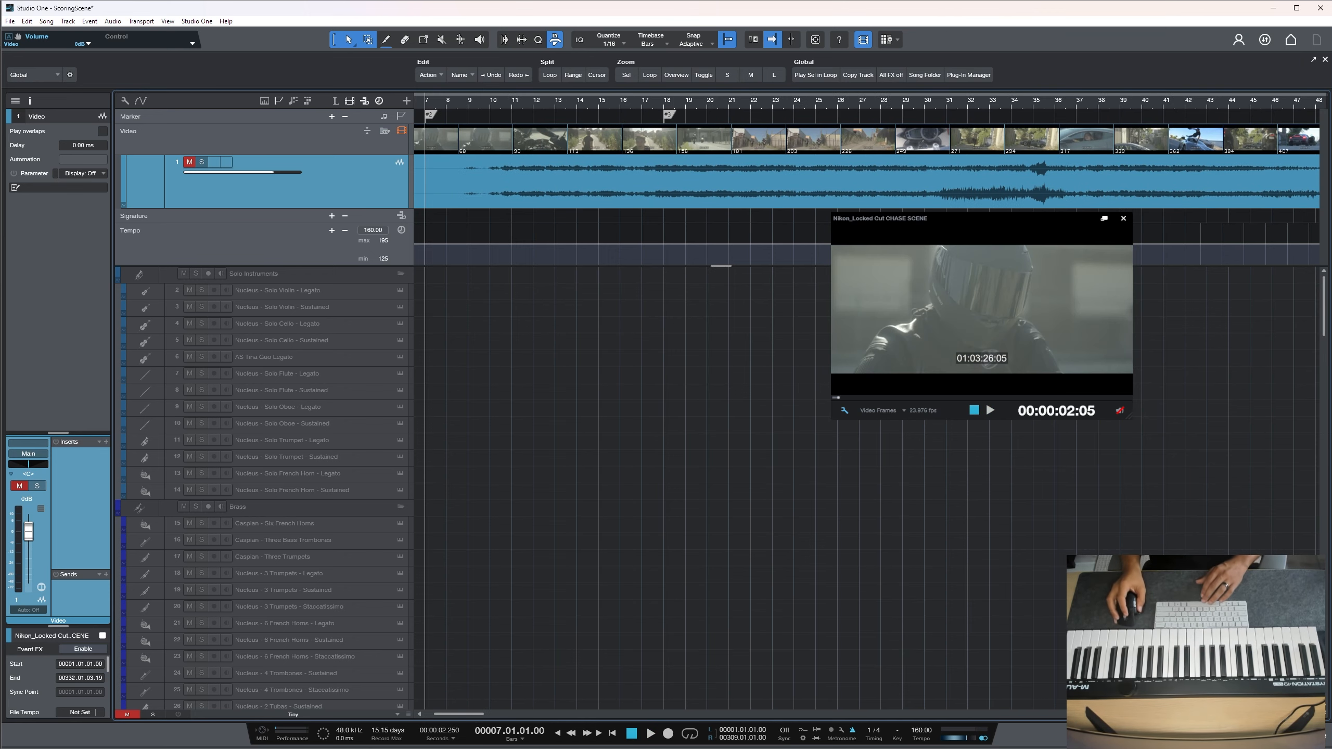
# Play the scene from about bar 42 and scrub past bar 53 to find the cut from the car interior to the exterior shot
pyautogui.hscroll(5, 866, 446)
pyautogui.click(934, 106)
pyautogui.press('space')
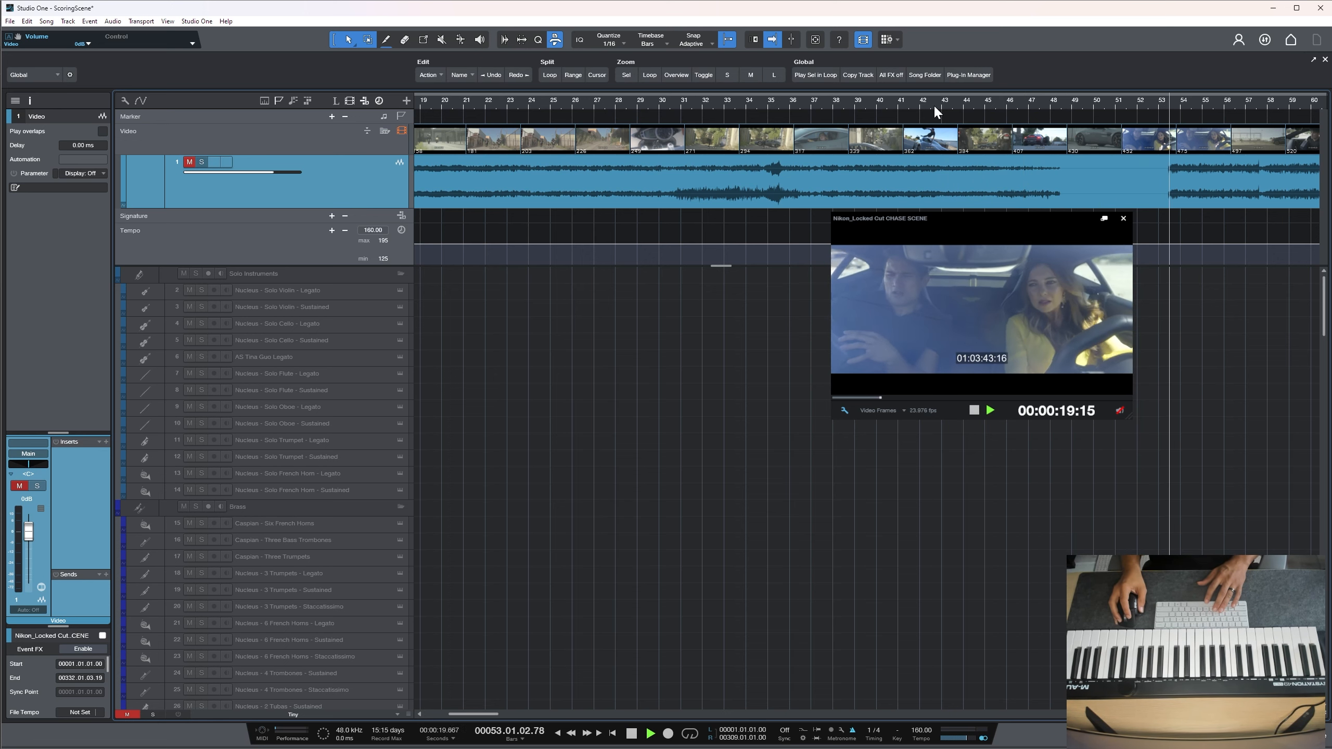
pyautogui.press('space')
pyautogui.moveTo(1138, 98); pyautogui.dragTo(1194, 109)
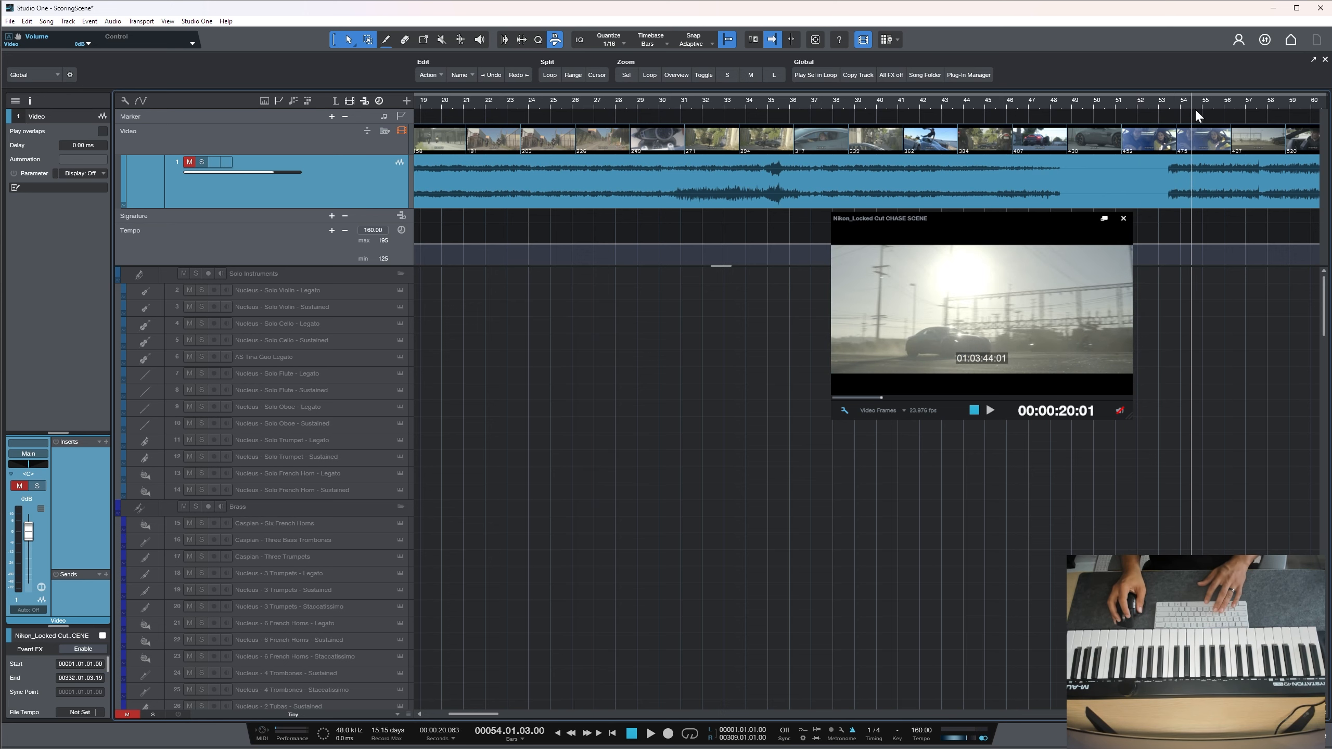
# Replay the end of the car interior shot from about bar 51 and add a marker on the exterior car shot at bar 55
pyautogui.scroll(2, 1191, 107)
pyautogui.click(1083, 100)
pyautogui.press('space')
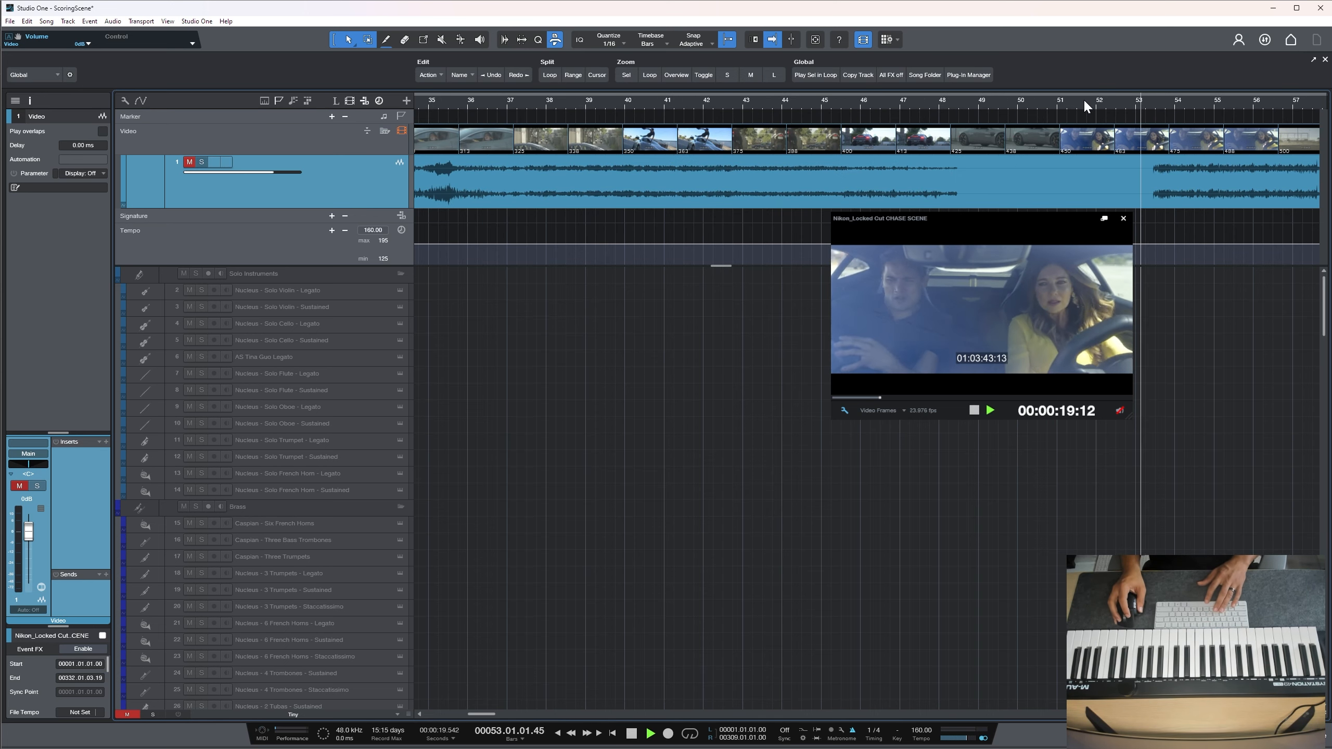
pyautogui.press('space')
pyautogui.press('space')
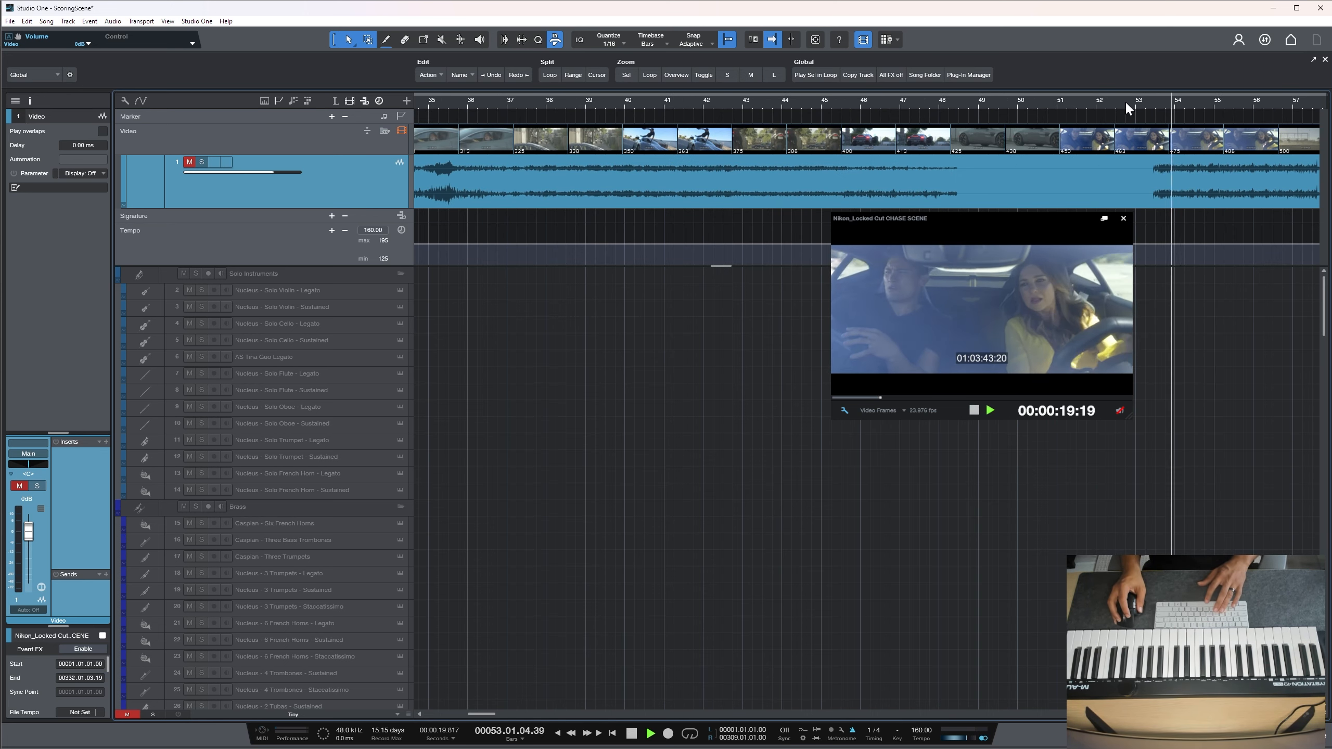
pyautogui.press('space')
pyautogui.click(1214, 102)
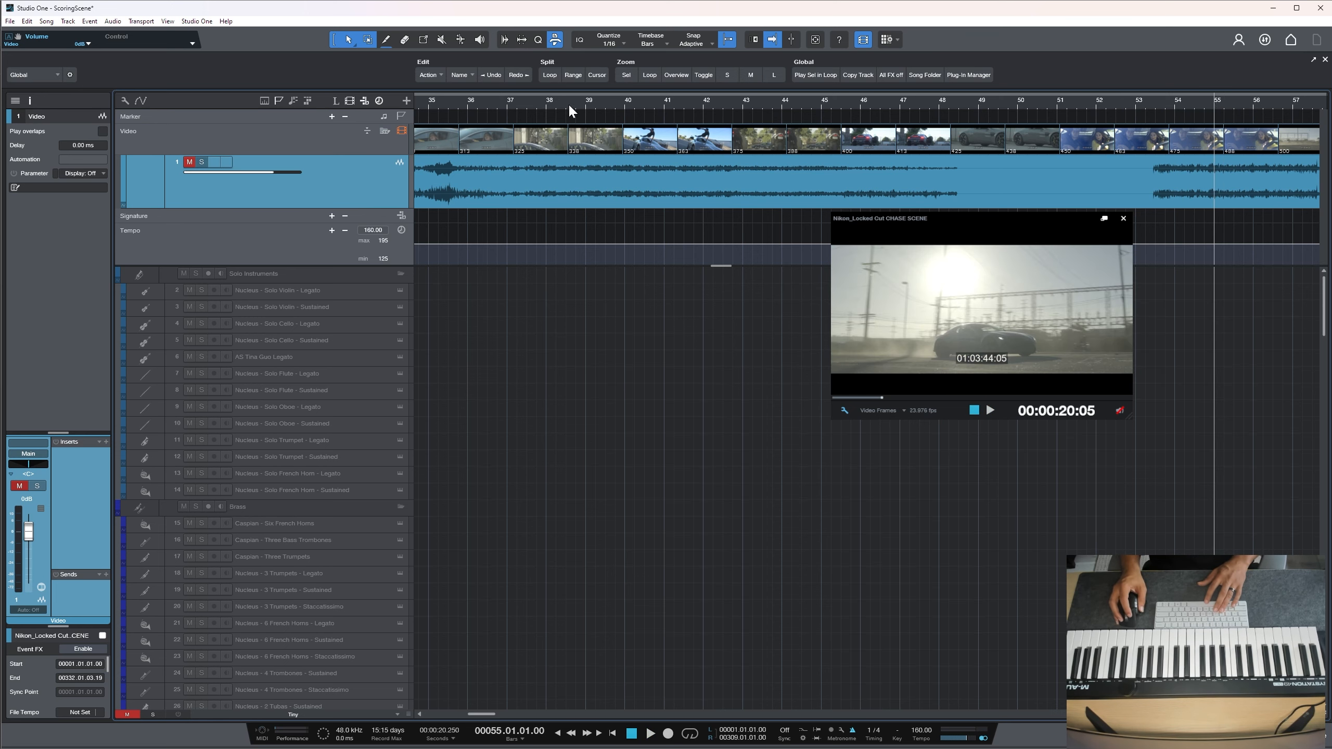
pyautogui.click(333, 119)
# Select the marker at bar 7 in the Marker track
pyautogui.moveTo(744, 107)
pyautogui.mouseDown()
pyautogui.moveTo(846, 83)
pyautogui.moveTo(744, 105)
pyautogui.mouseUp()
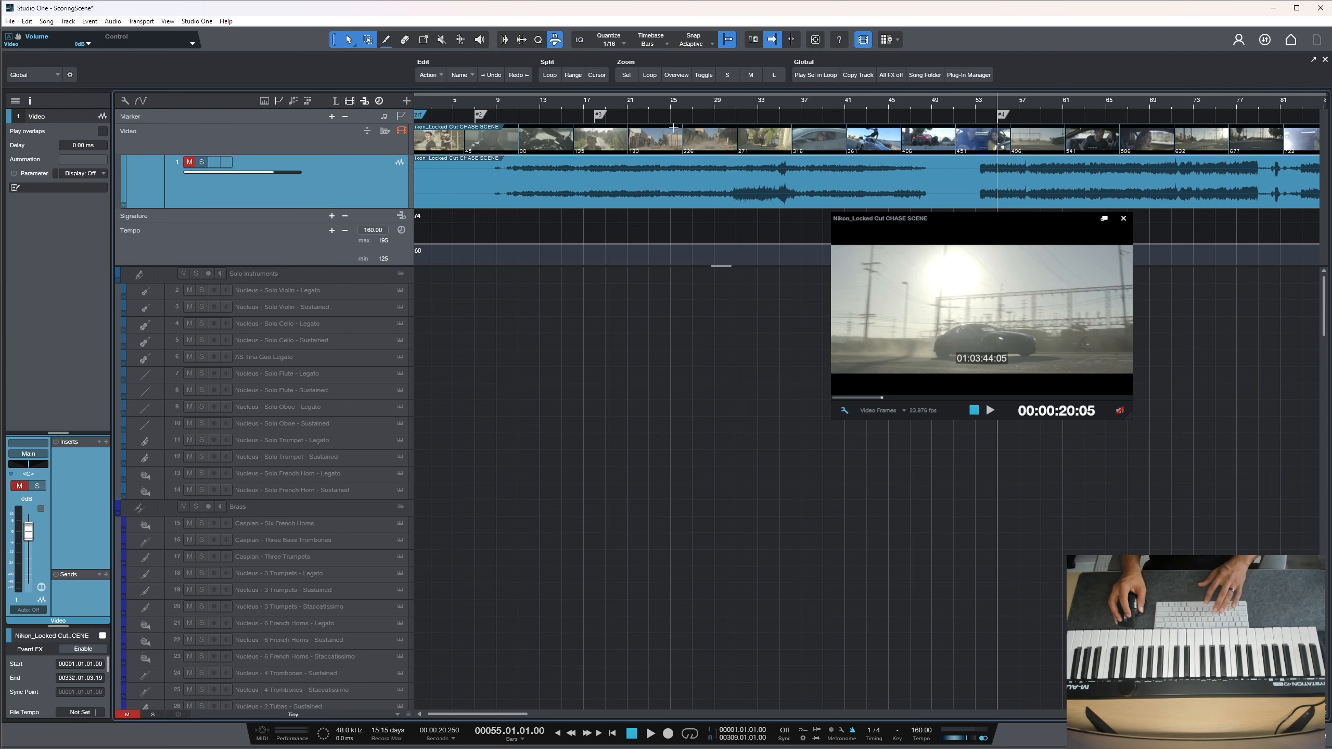
pyautogui.click(481, 118)
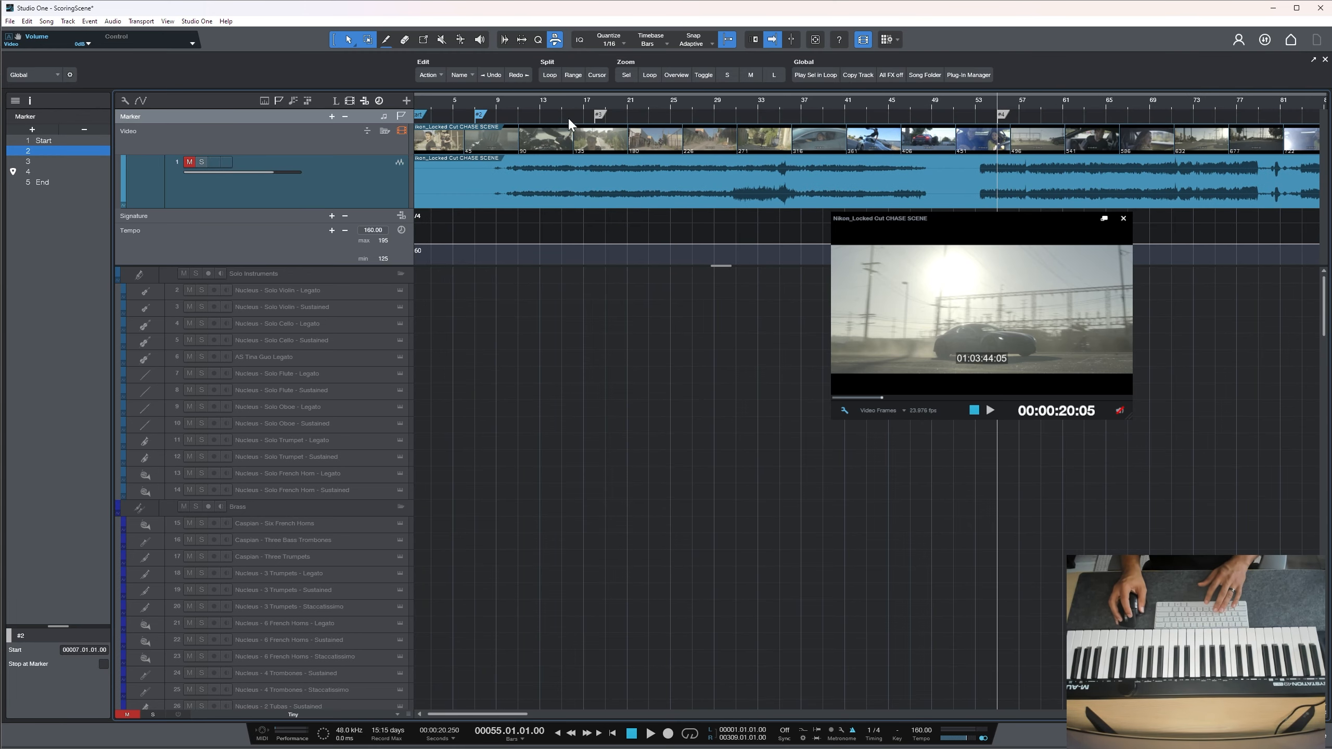
# Review the video frames at the markers at bars 7, 18 and 55 and at bar 40
pyautogui.click(599, 114)
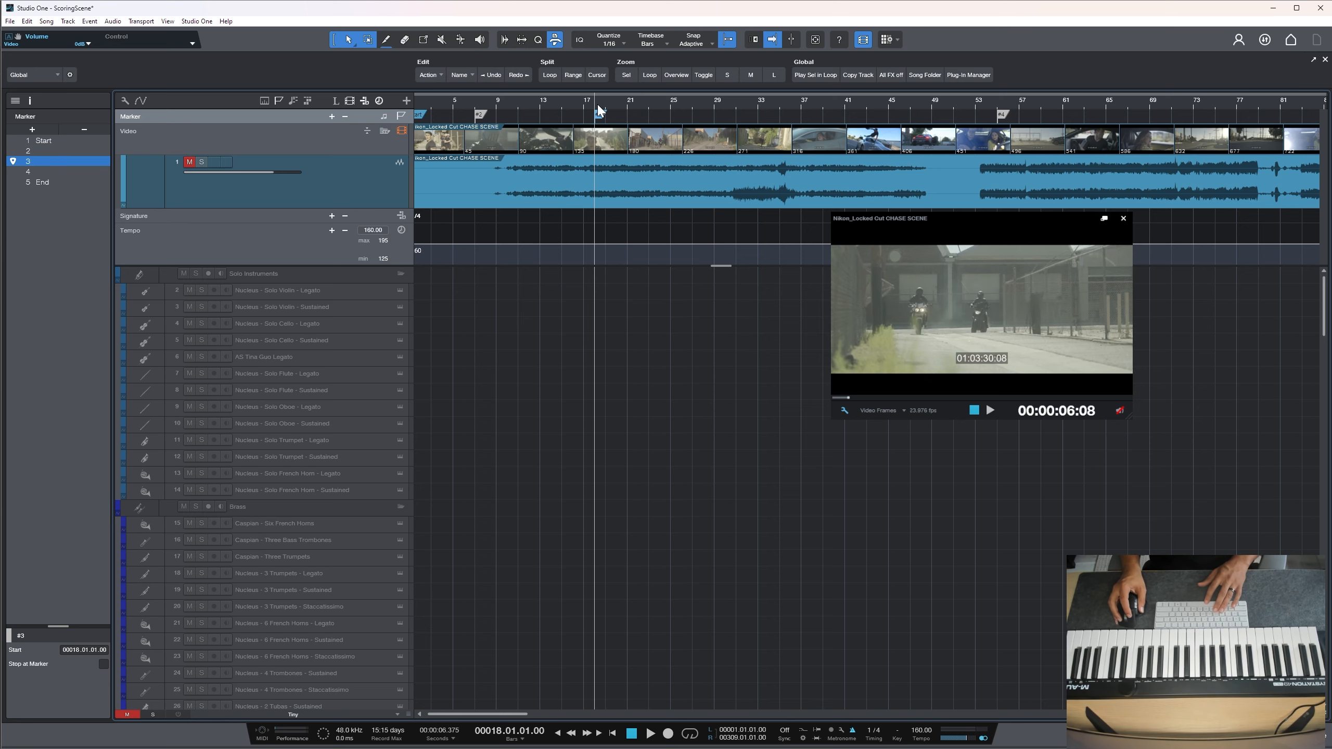
pyautogui.click(478, 112)
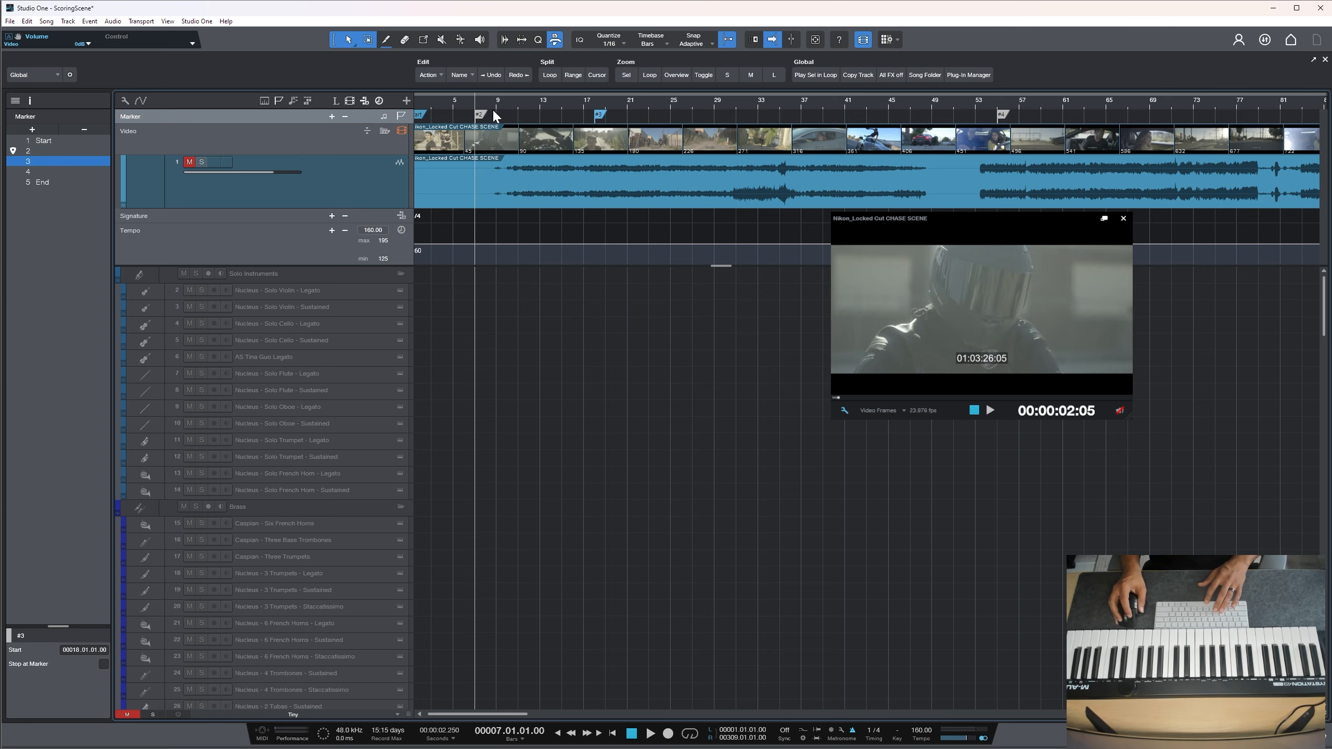
pyautogui.click(598, 112)
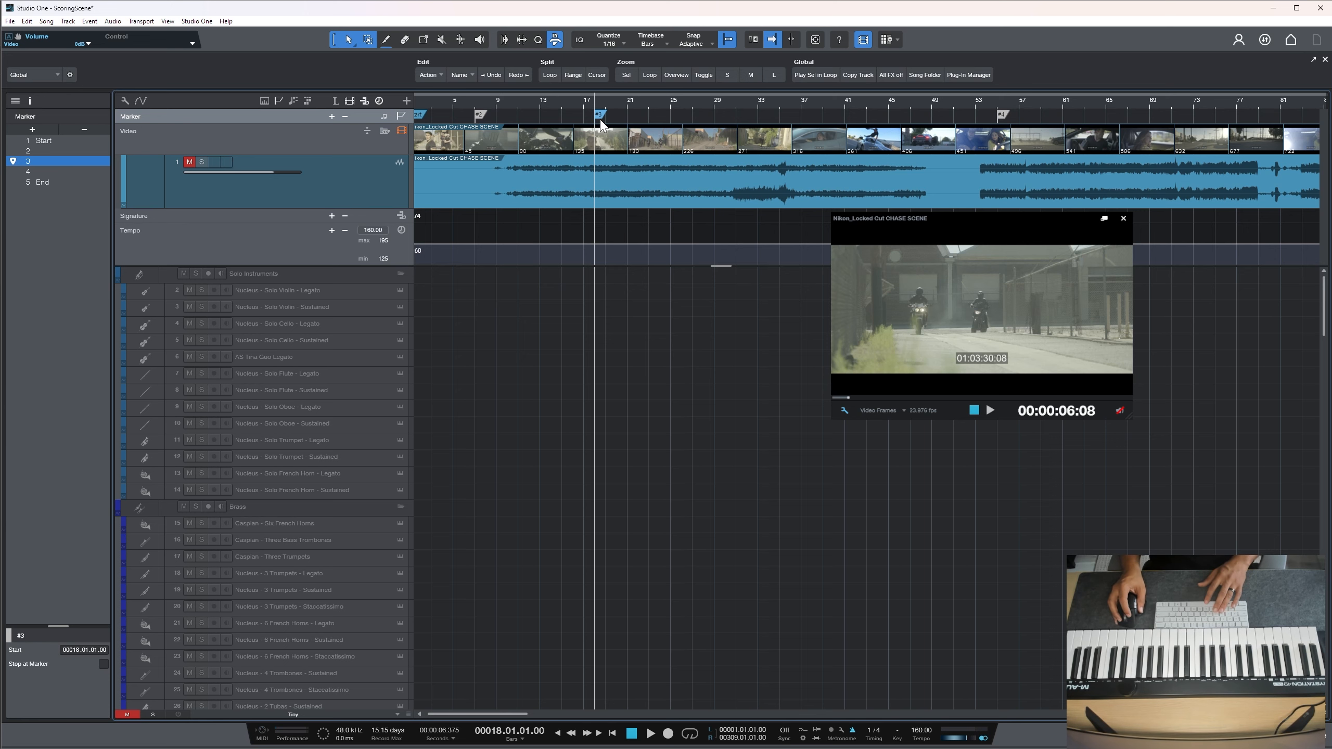
pyautogui.moveTo(774, 104); pyautogui.dragTo(833, 100)
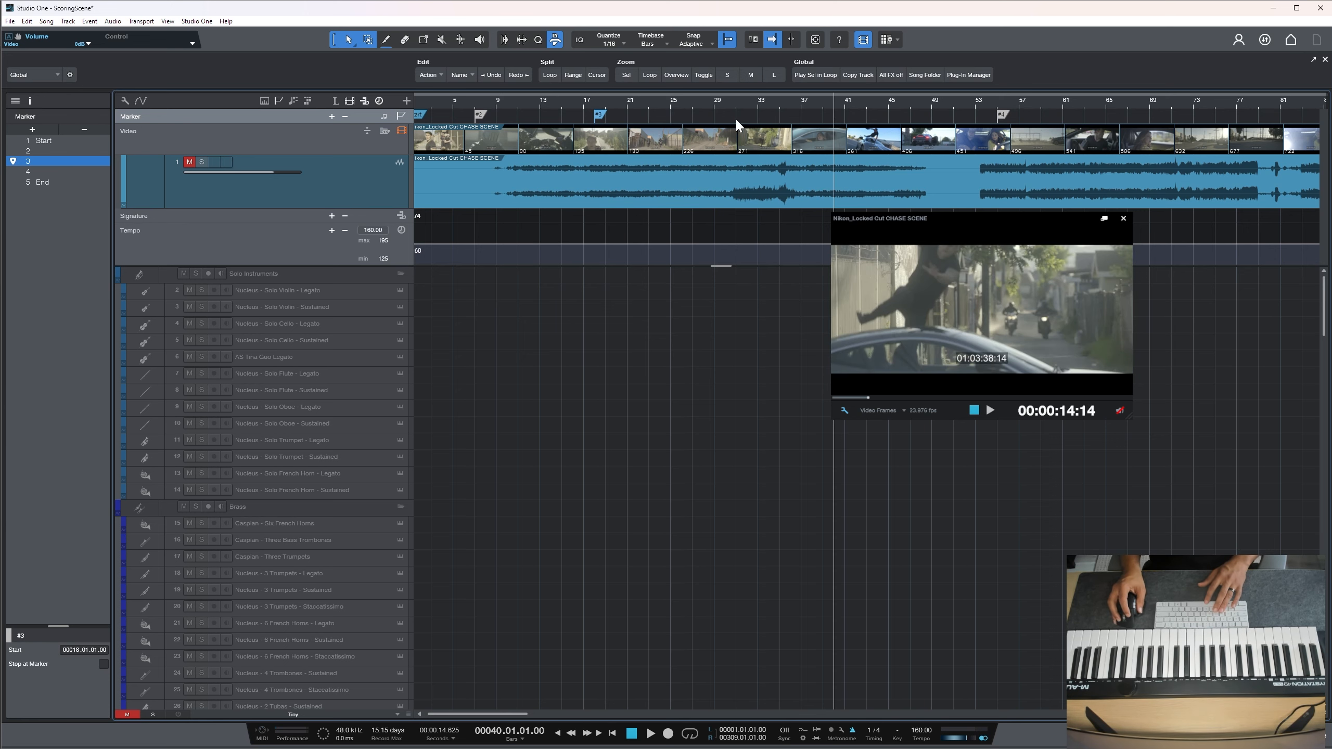
pyautogui.moveTo(984, 100); pyautogui.dragTo(998, 98)
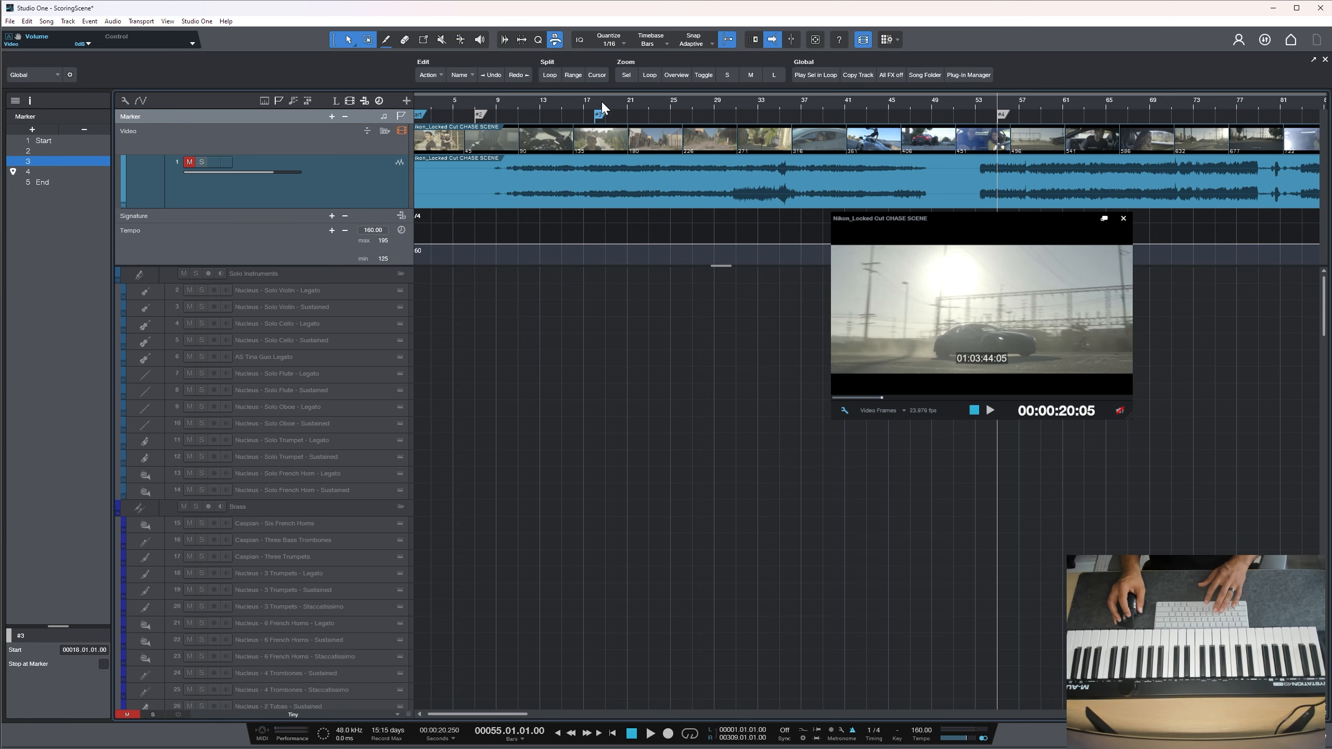
pyautogui.moveTo(602, 100); pyautogui.dragTo(598, 99)
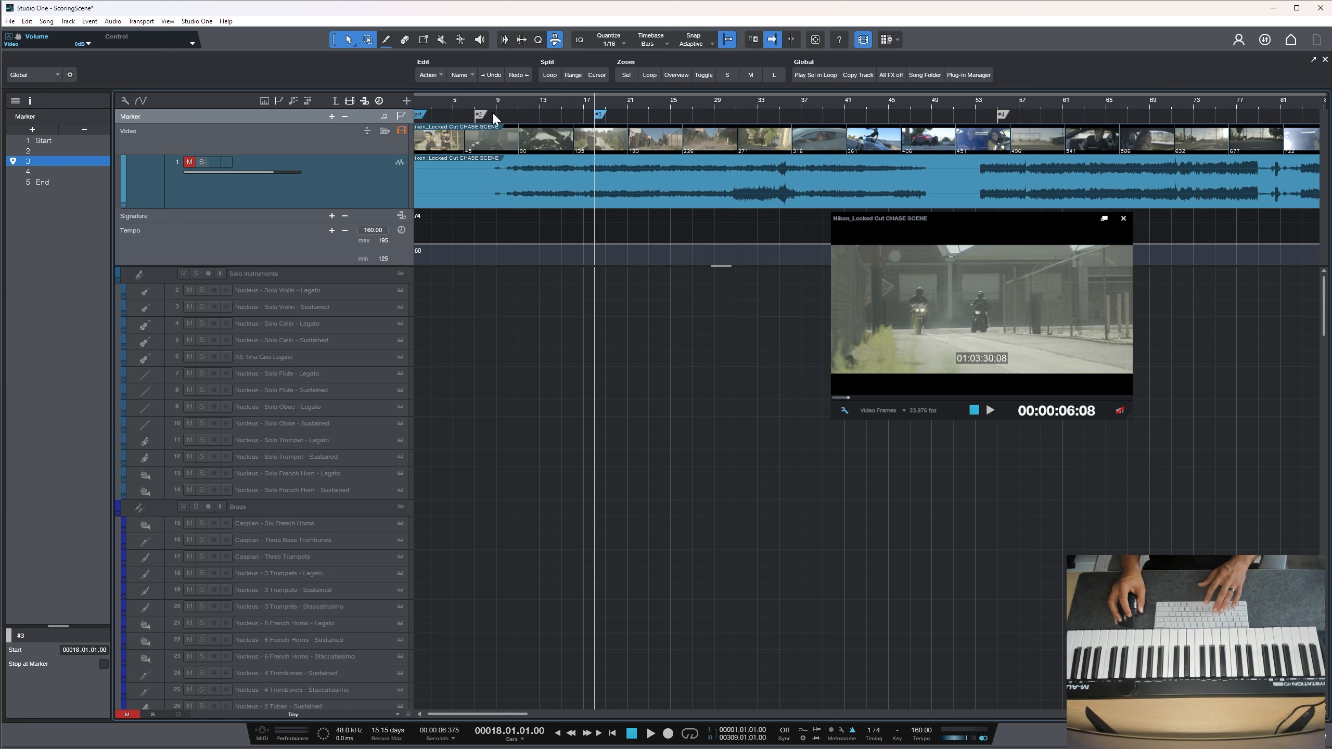
pyautogui.moveTo(483, 104); pyautogui.dragTo(476, 104)
# Find the Strings FX Crescendi track in the Orchestra FX folder and enable it for playing
pyautogui.scroll(-5, 526, 362)
pyautogui.scroll(-15, 527, 367)
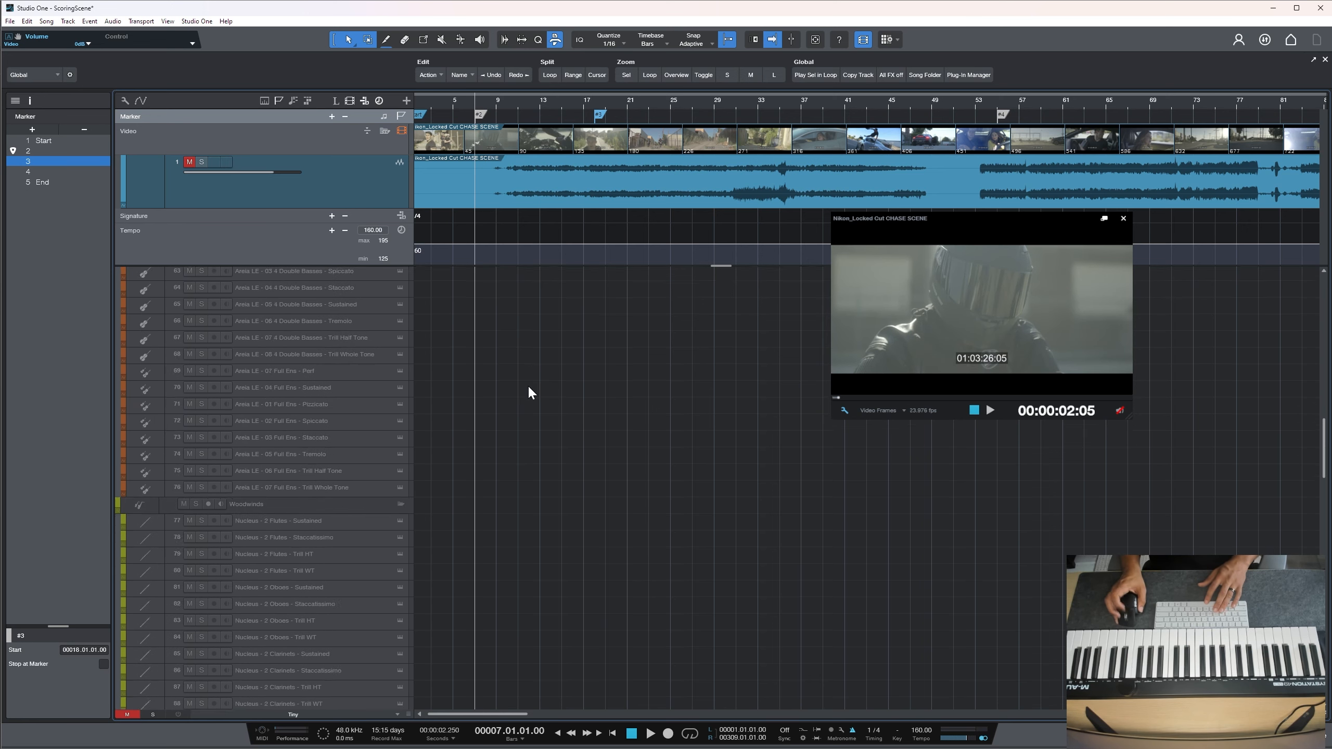
pyautogui.scroll(-5, 518, 398)
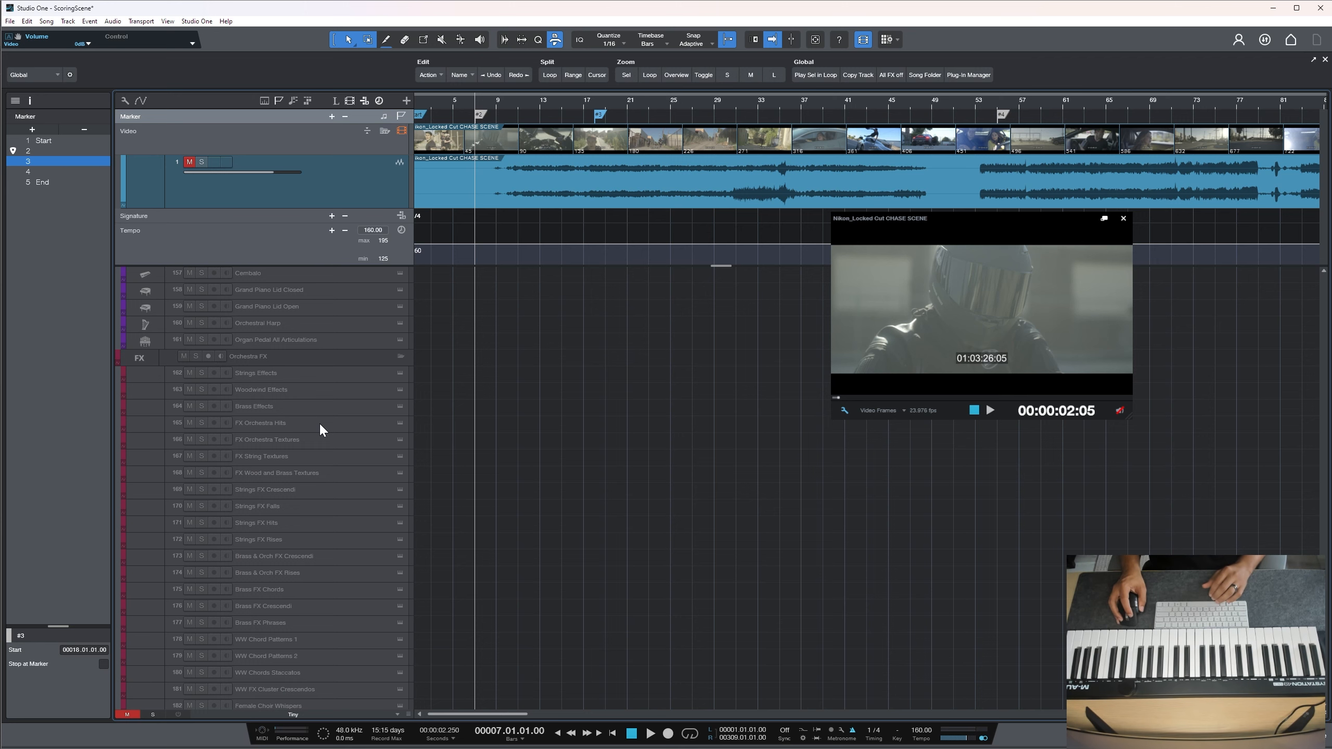
pyautogui.click(314, 455)
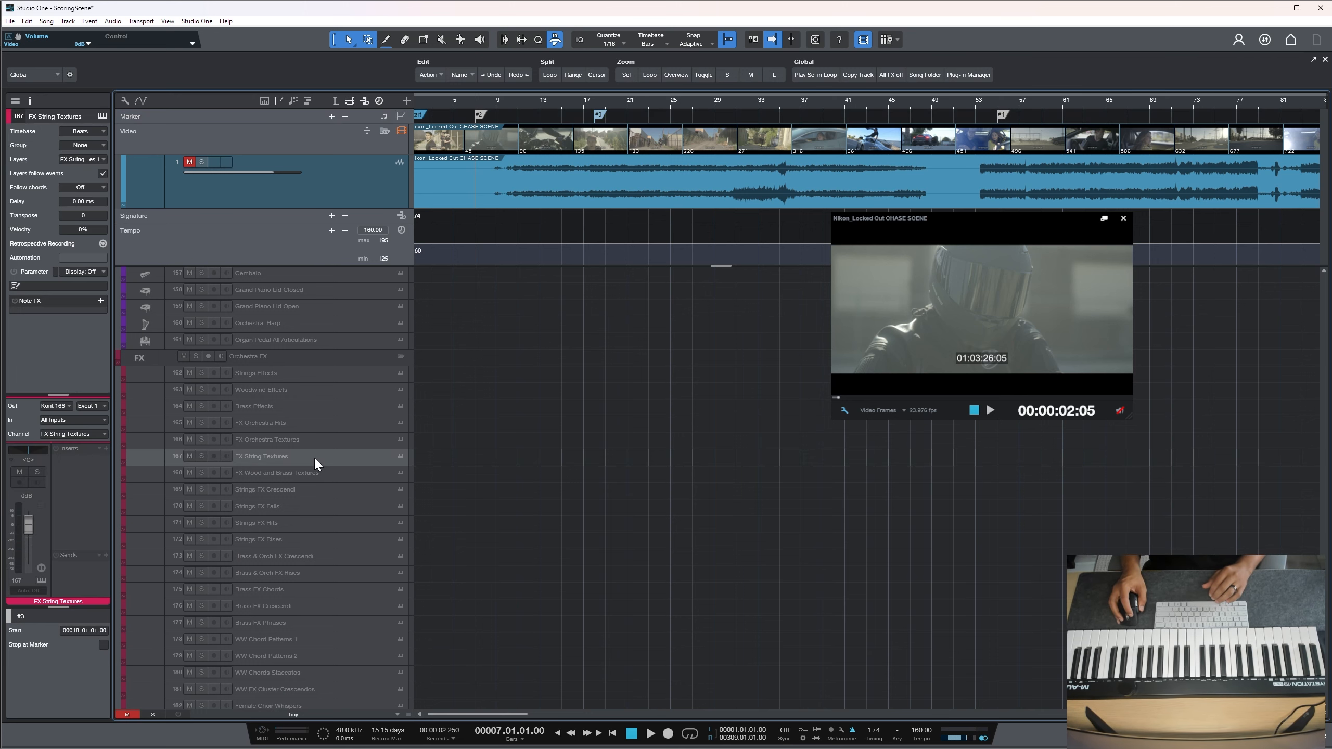
pyautogui.click(318, 489)
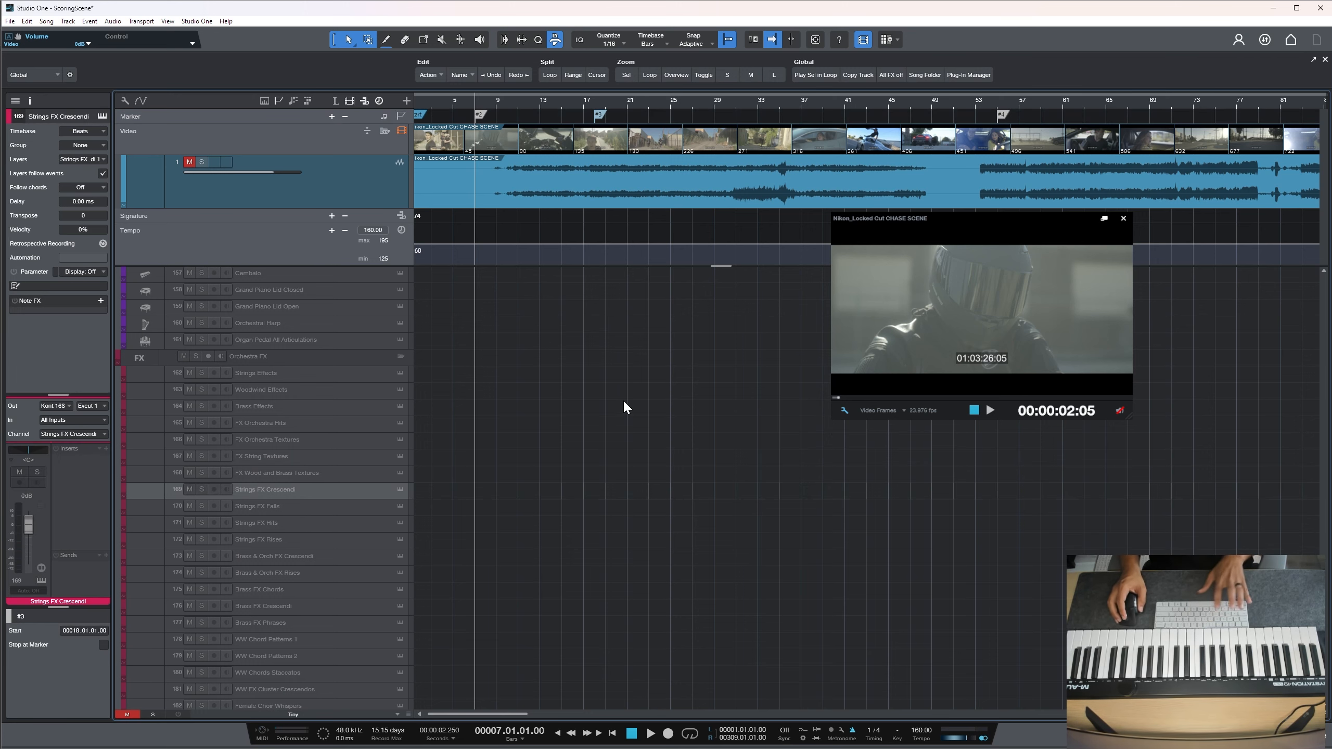
pyautogui.scroll(-2, 559, 415)
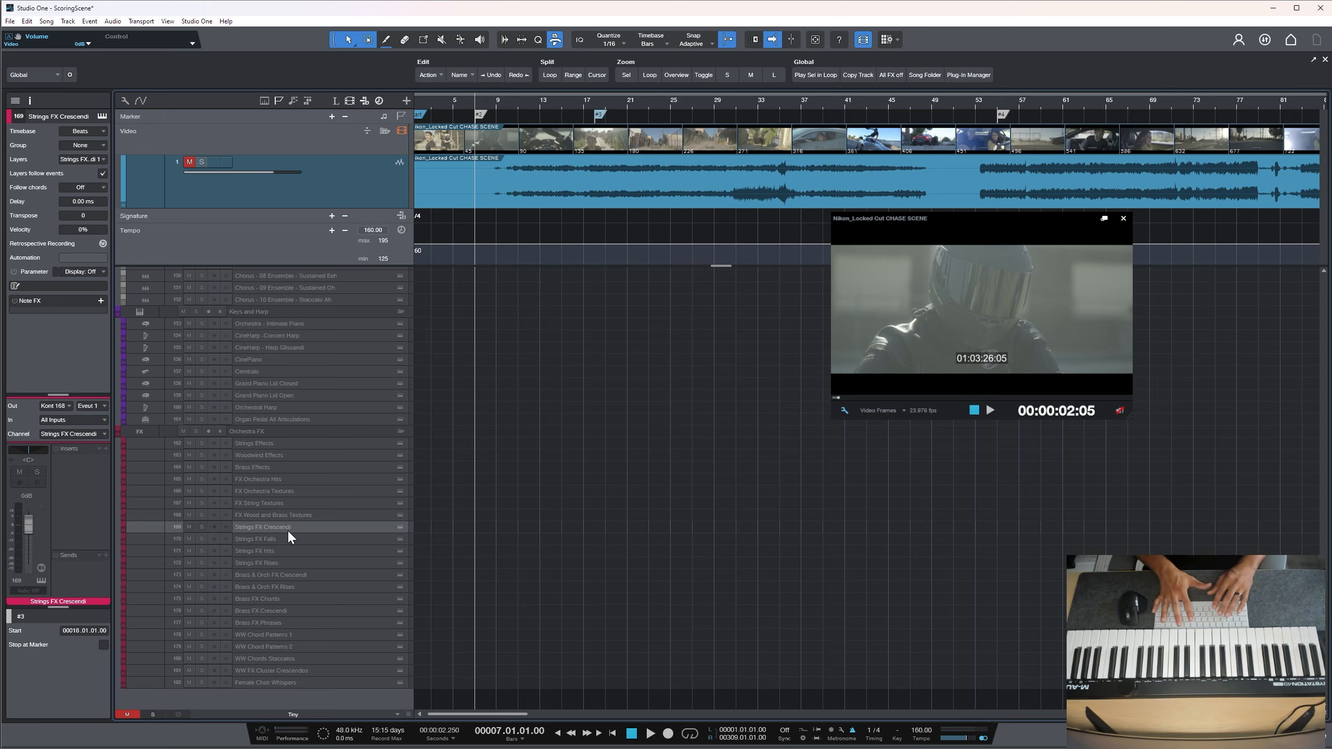
pyautogui.click(288, 529)
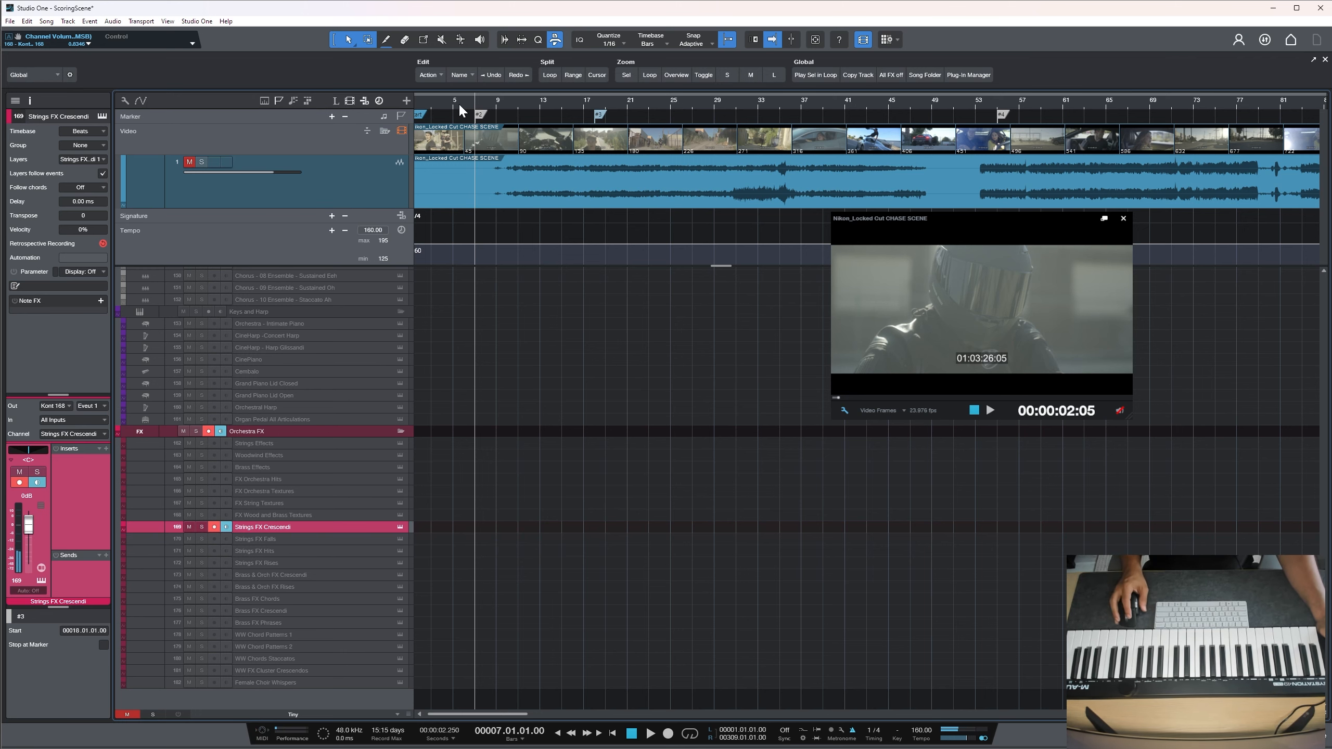
# Record a part on the Strings FX Crescendi track from the start of the scene to about bar 19
pyautogui.hscroll(-1, 459, 102)
pyautogui.click(459, 107)
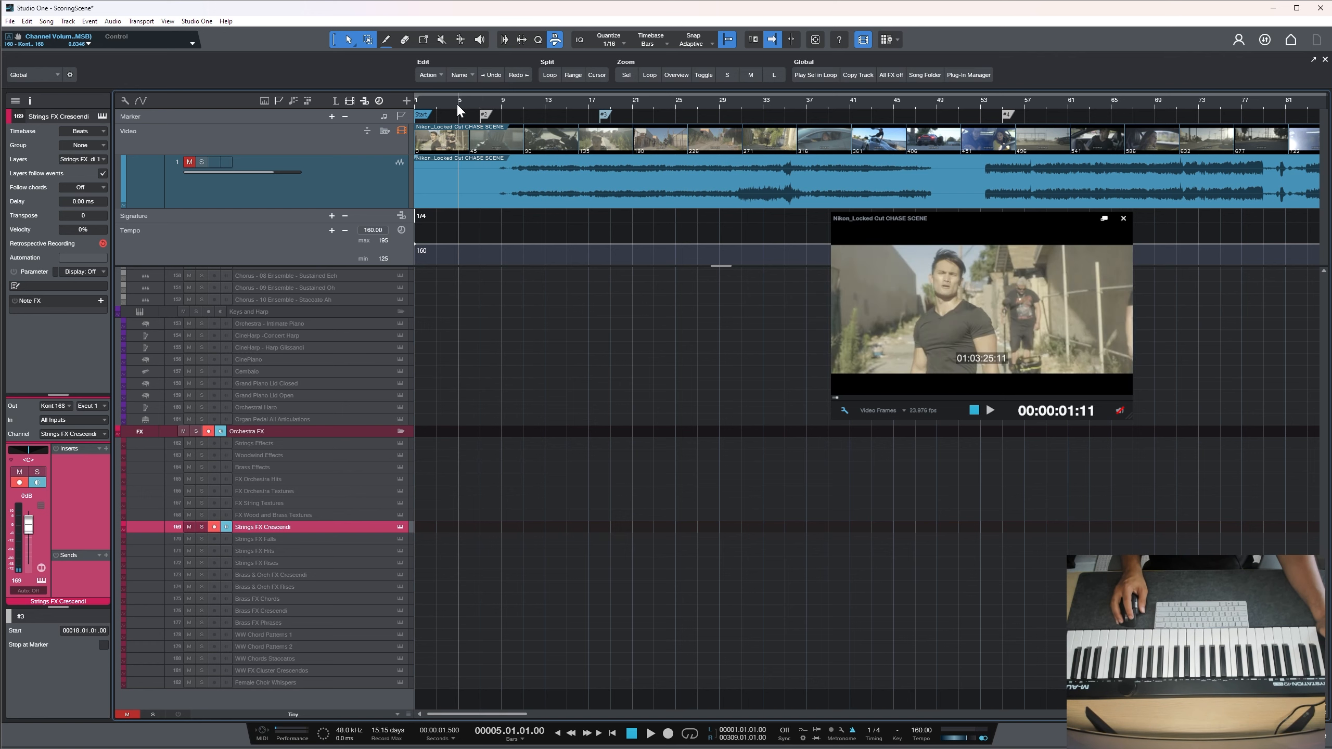
pyautogui.click(441, 105)
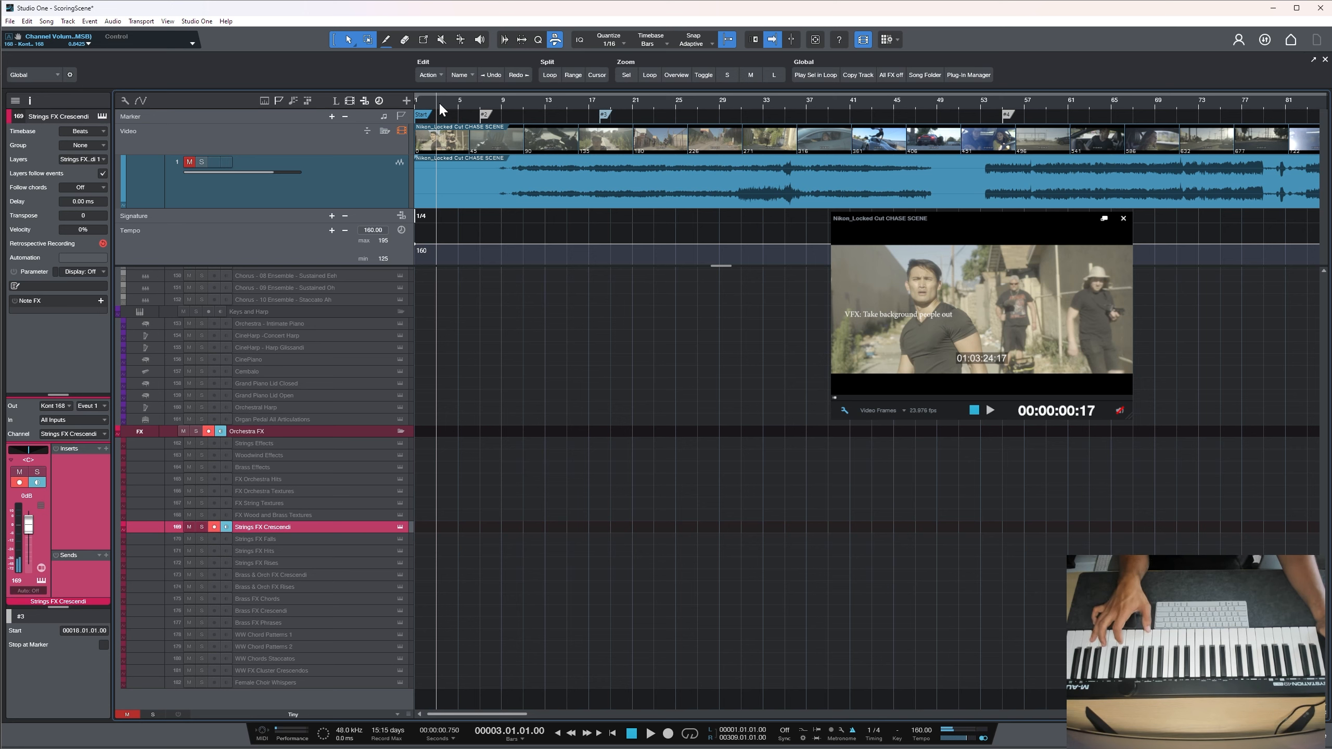
pyautogui.press('Home')
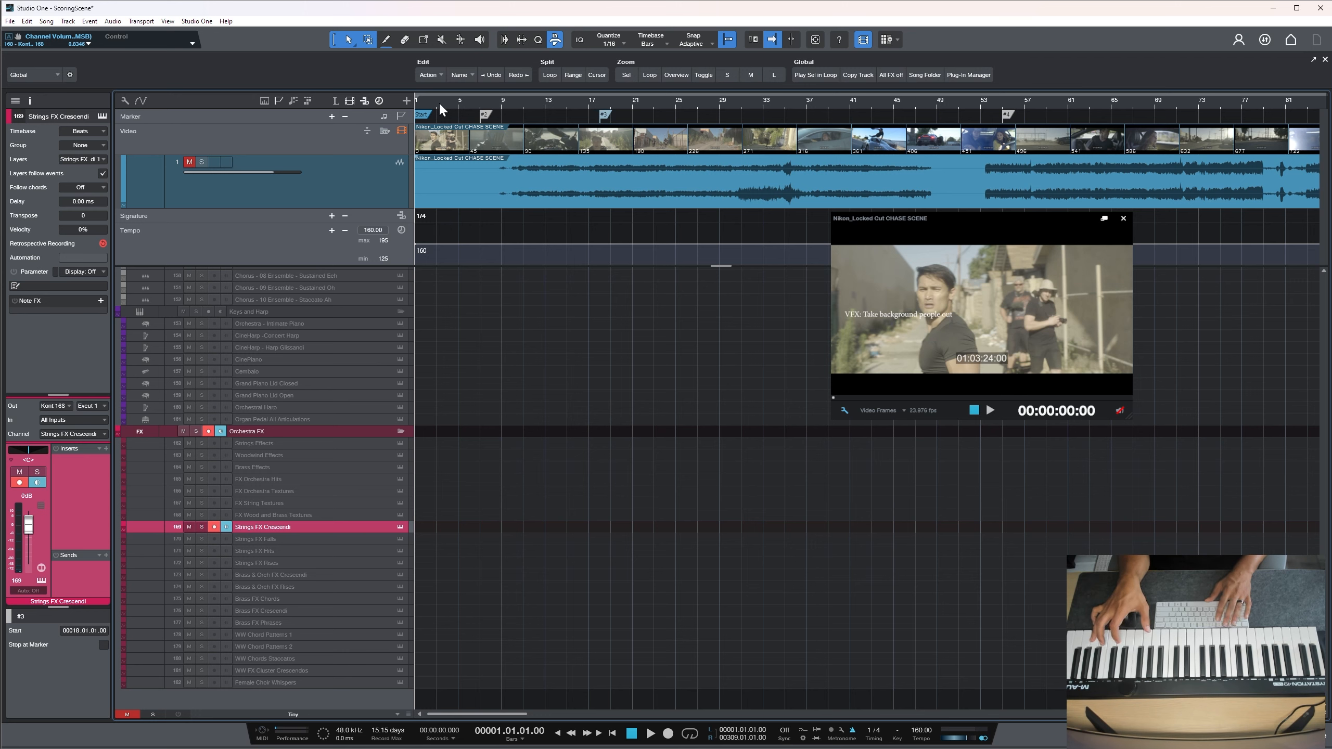
pyautogui.press('KP_Multiply')
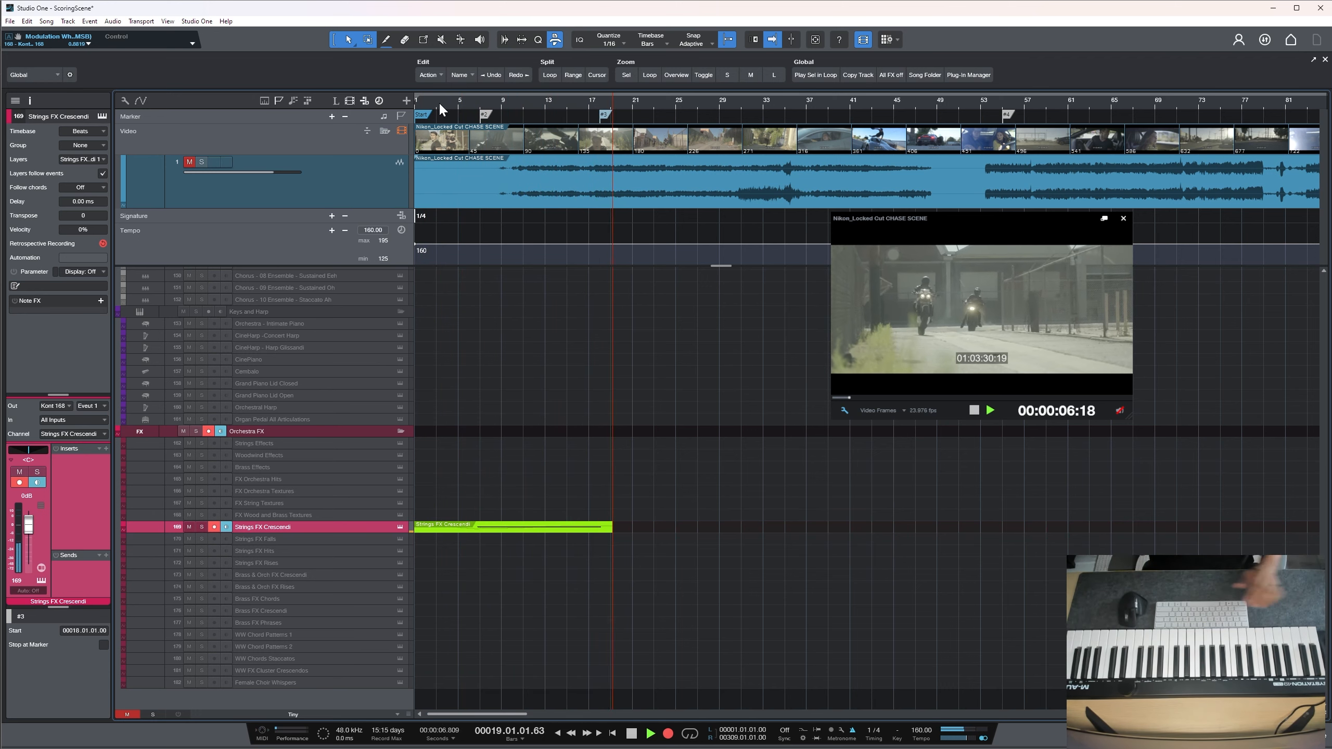
pyautogui.press('space')
# Shift the recorded Strings FX Crescendi event slightly so it starts at 00004.01.02.17, and play it against the picture
pyautogui.scroll(2, 532, 485)
pyautogui.scroll(-3, 530, 488)
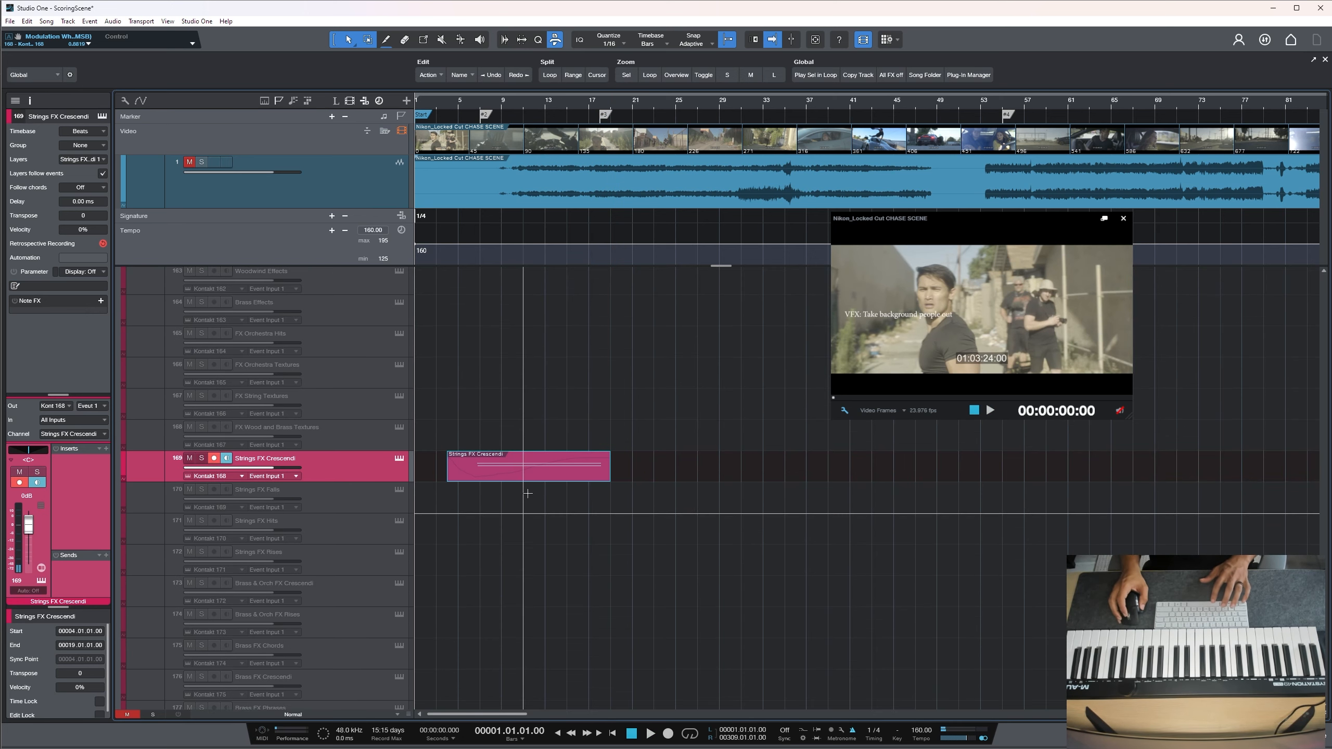
pyautogui.moveTo(500, 99); pyautogui.dragTo(551, 121)
pyautogui.moveTo(843, 478); pyautogui.dragTo(849, 478)
pyautogui.press('space')
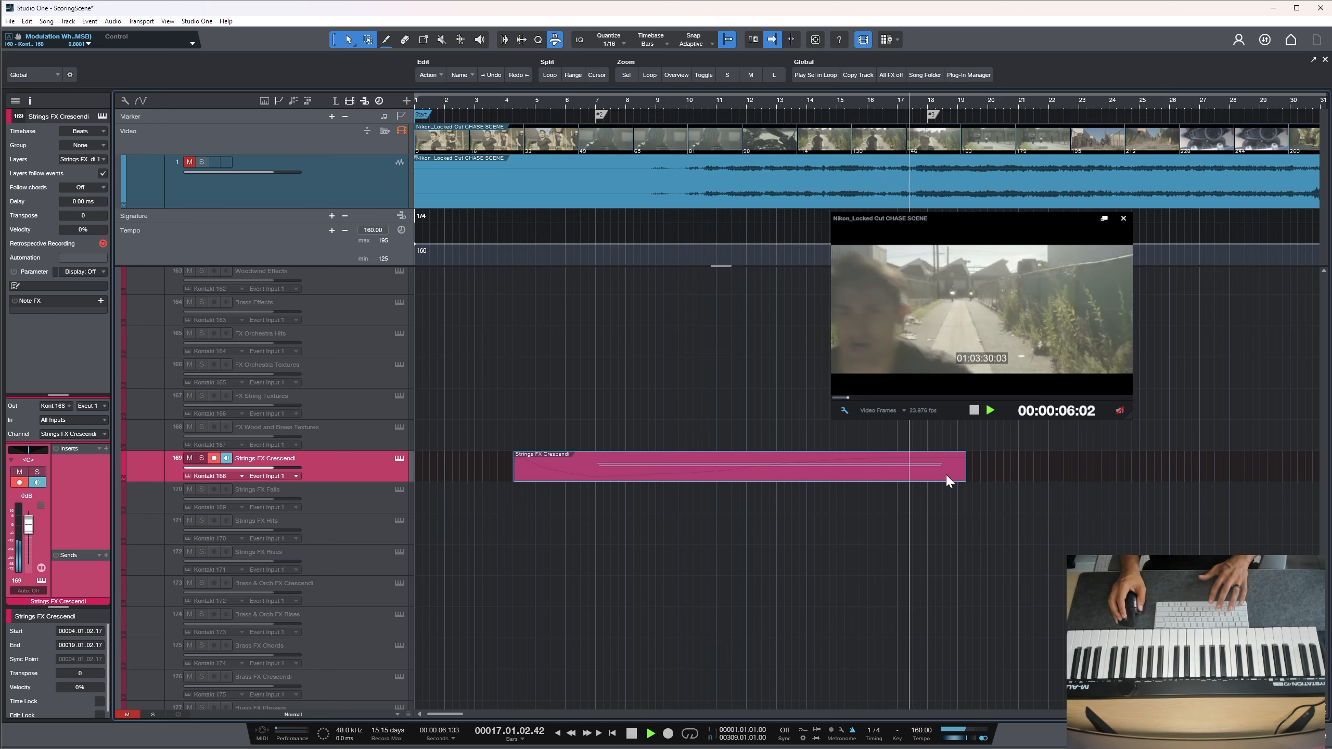
pyautogui.press('space')
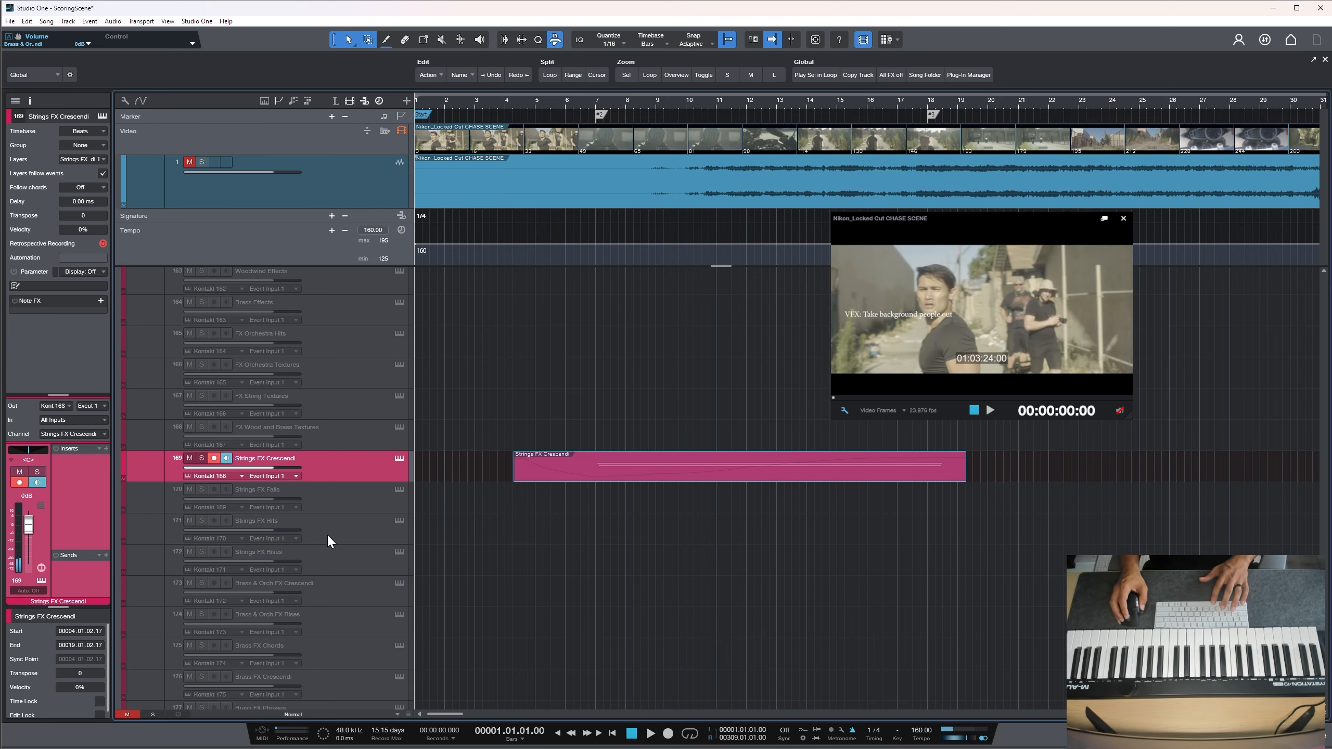
# Enable the Strings FX Rises track and record a part on it from bar 1 to about bar 19
pyautogui.hotkey('shift', 'w')
pyautogui.hotkey('shift', 'w')
pyautogui.click(373, 550)
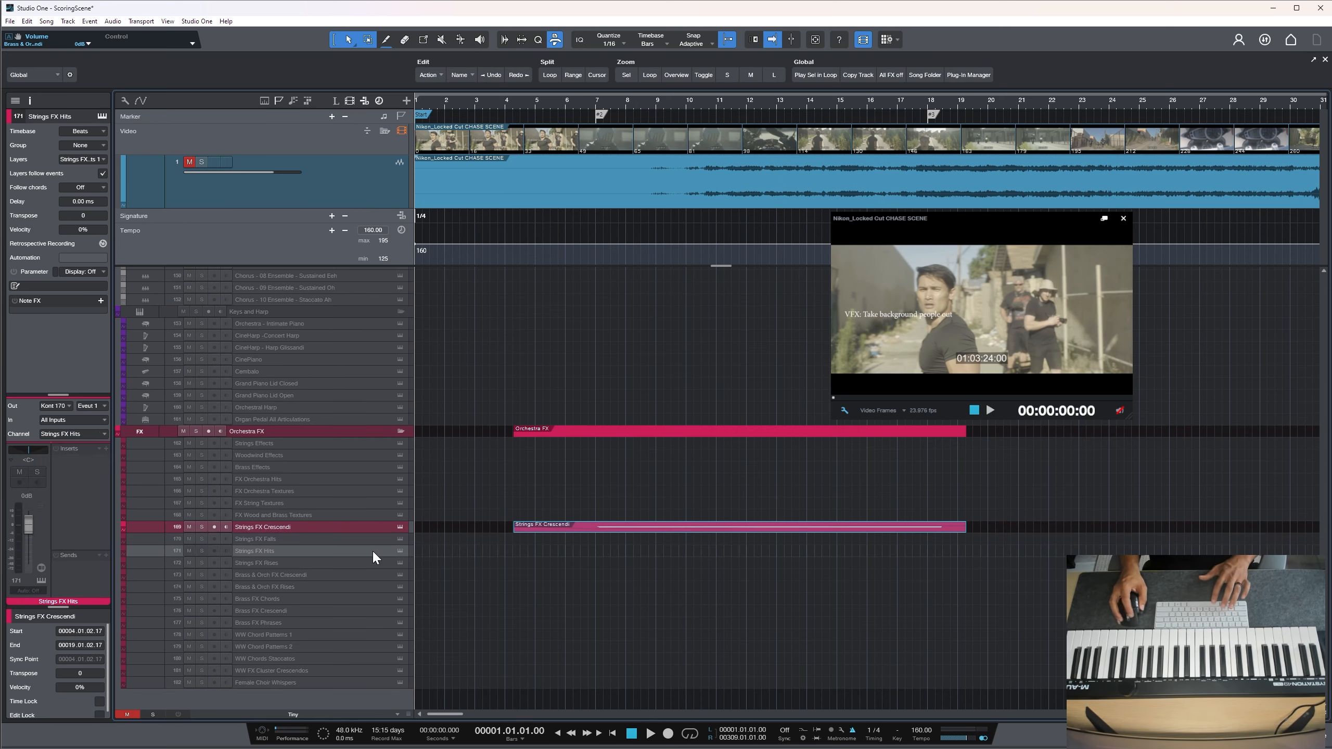
pyautogui.press('Down')
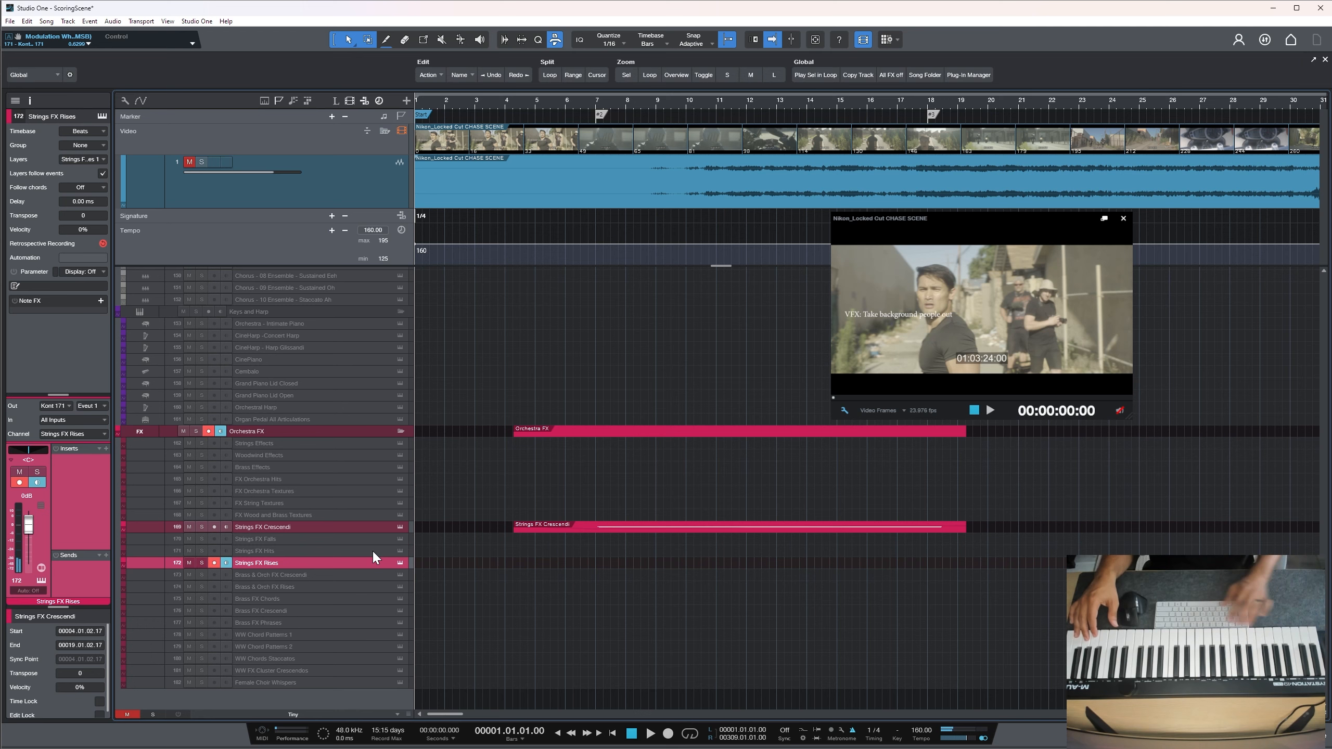
pyautogui.press('KP_Multiply')
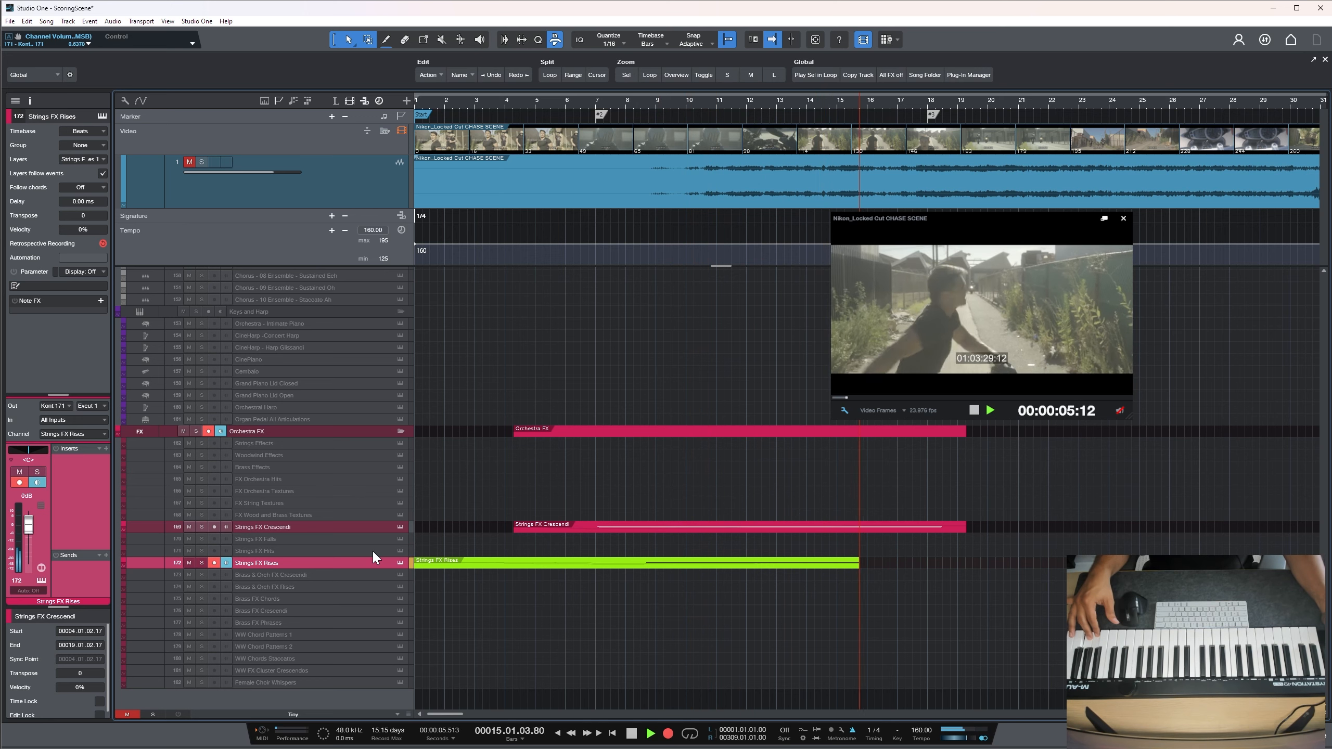
pyautogui.press('space')
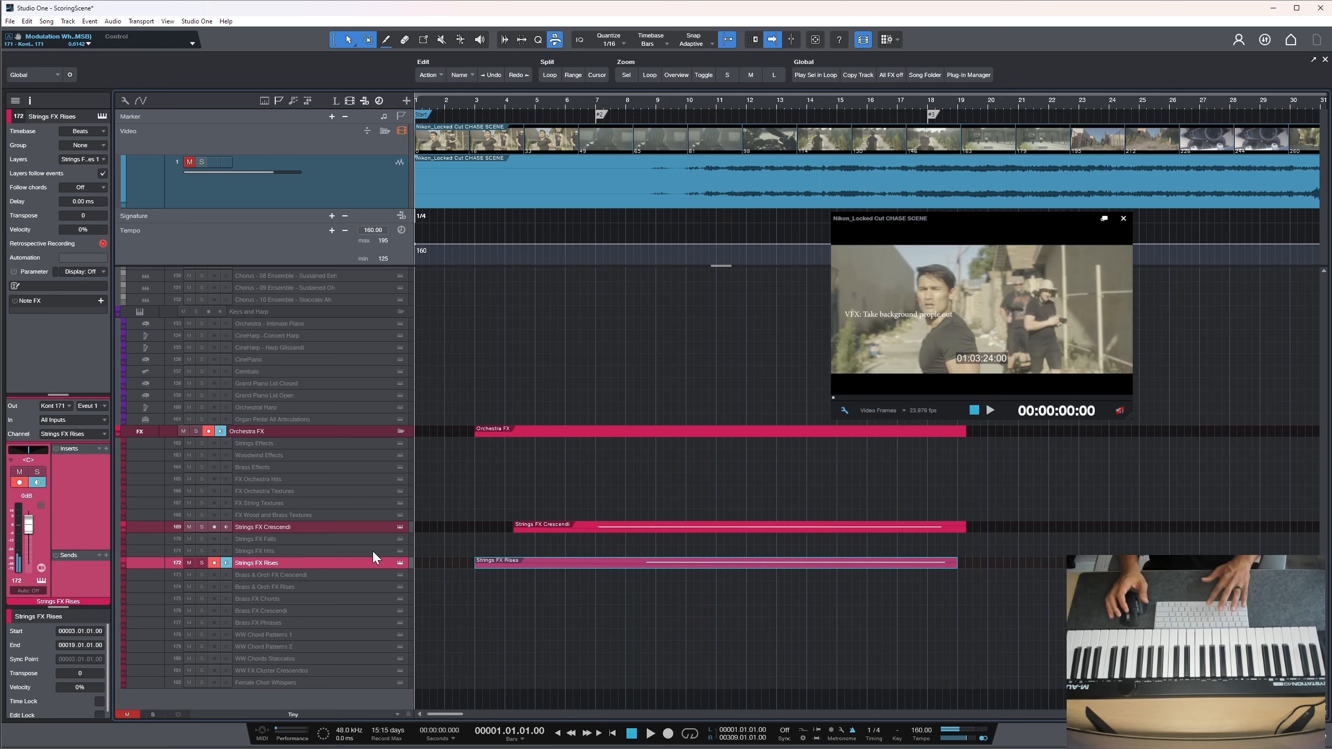
# Shorten the notes of the Strings FX Rises event to end just before bar 18 and close the note editor
pyautogui.doubleClick(941, 564)
pyautogui.moveTo(402, 534); pyautogui.dragTo(496, 561)
pyautogui.moveTo(703, 589); pyautogui.dragTo(667, 566)
pyautogui.scroll(2, 690, 565)
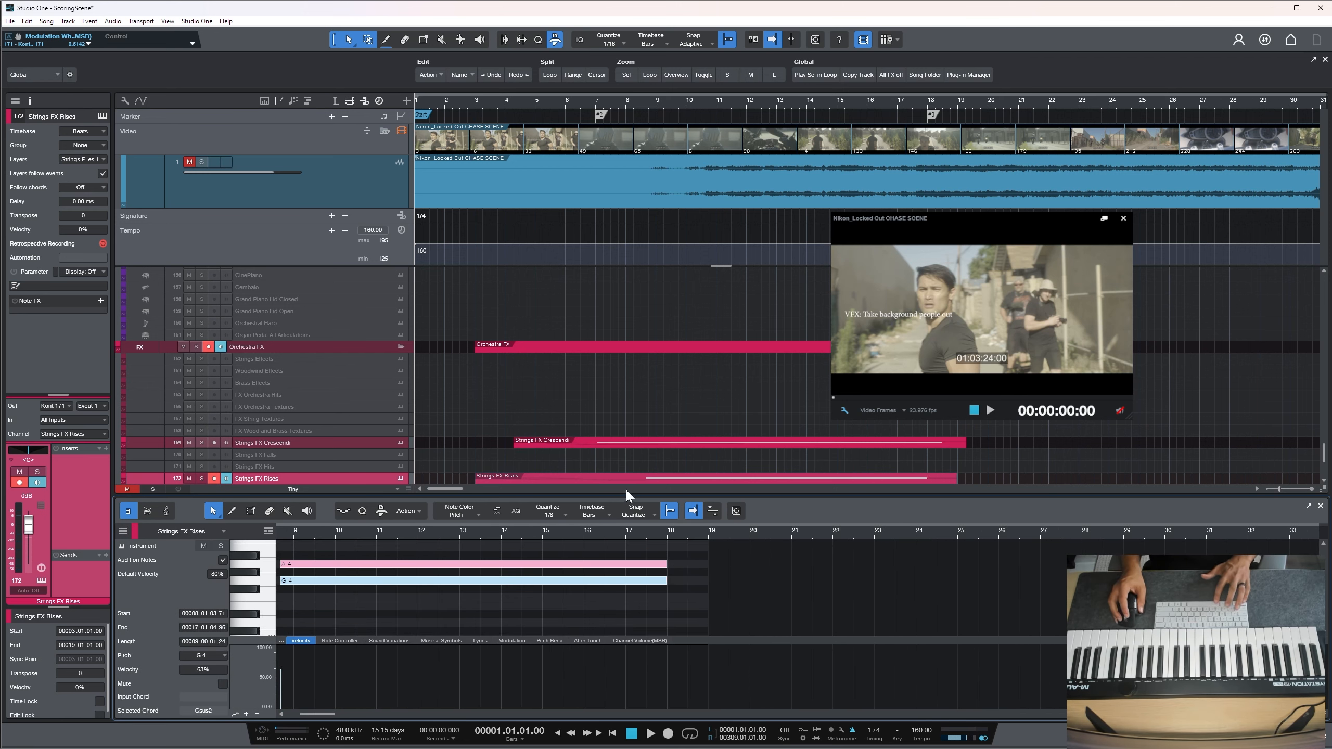
pyautogui.press('F2')
# Play the scene from bar 1 with the recorded string effects and unmute the Video track
pyautogui.press('space')
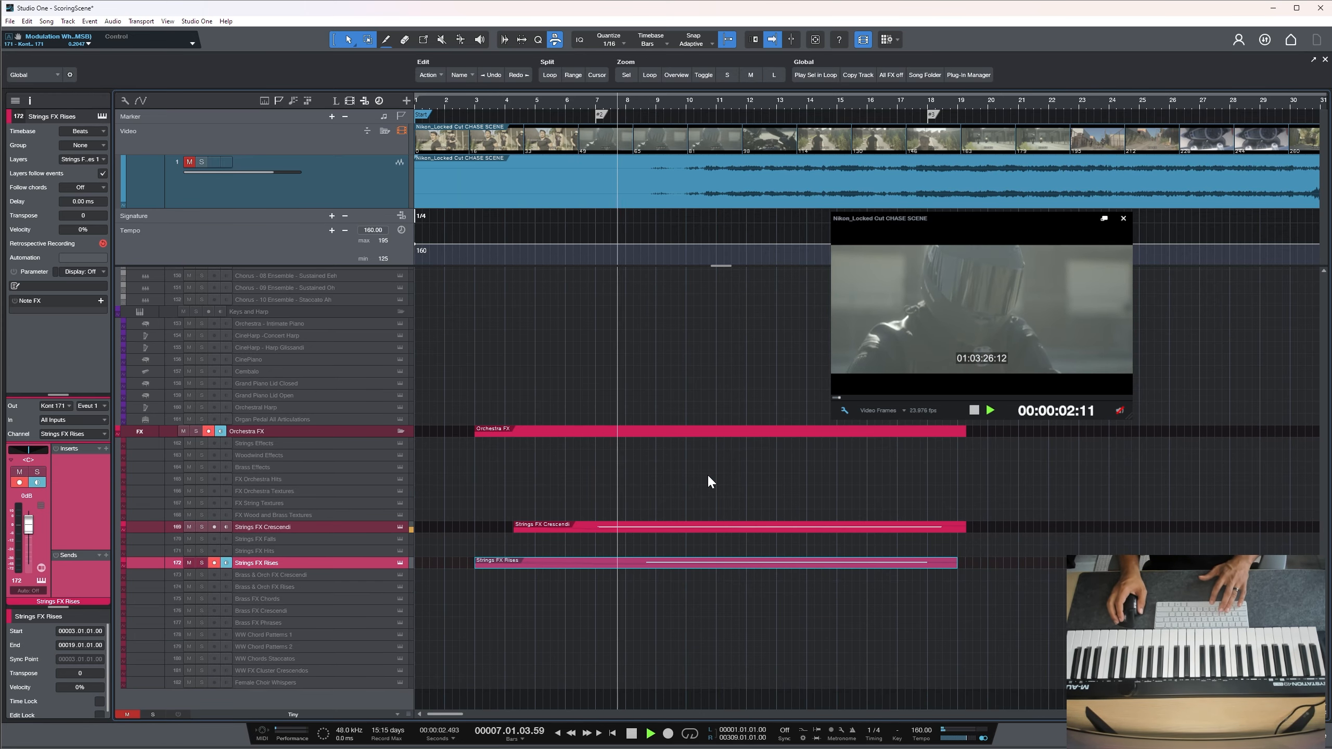
pyautogui.click(189, 161)
pyautogui.click(190, 162)
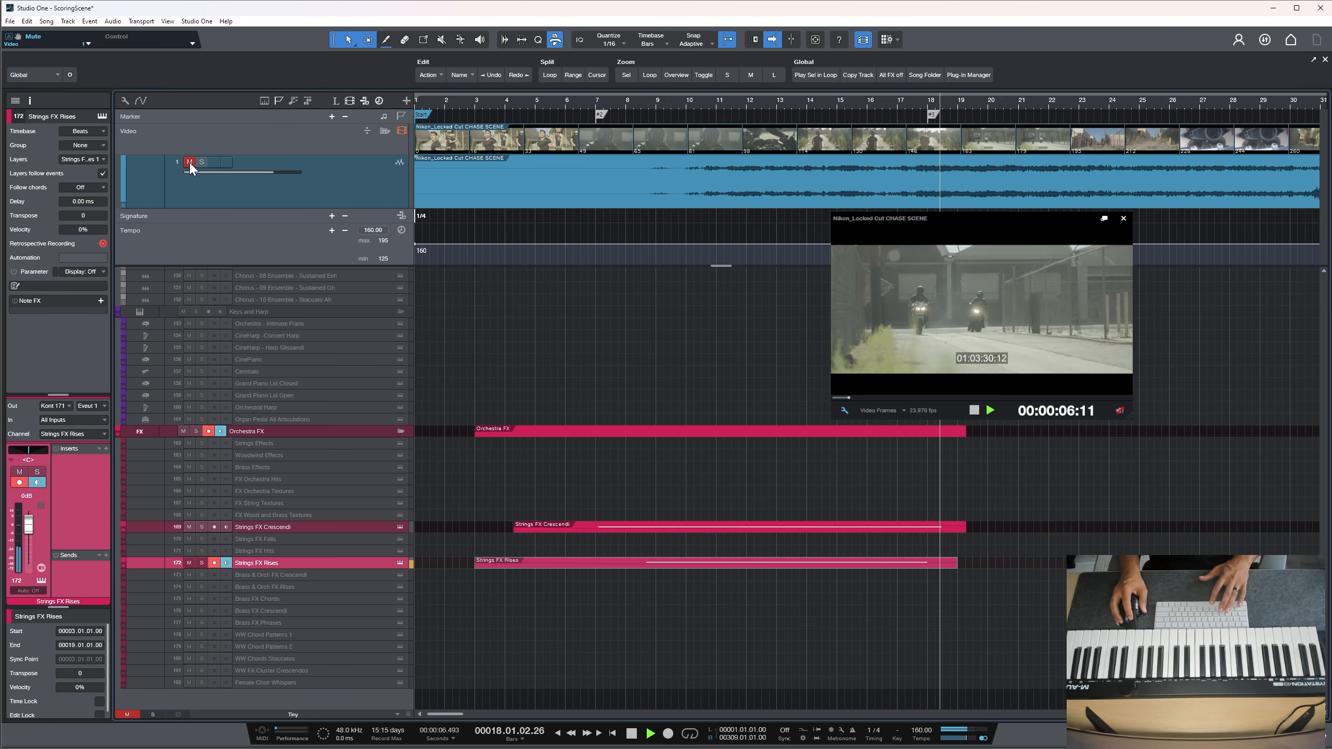
pyautogui.click(190, 162)
pyautogui.press('space')
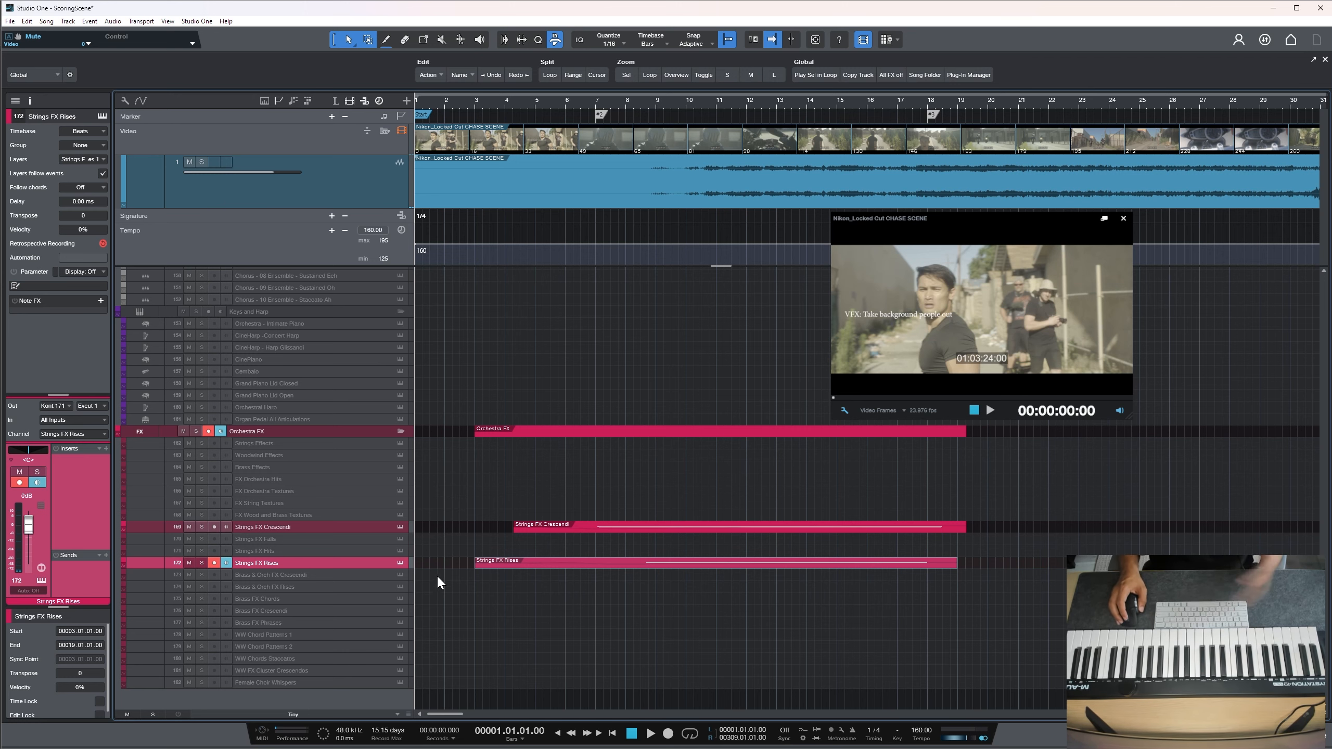
# Enable the Symphobia - Timpani and Nucleus - Timpani - Sustained Roll tracks in the Percussion folder
pyautogui.scroll(5, 446, 568)
pyautogui.scroll(10, 448, 566)
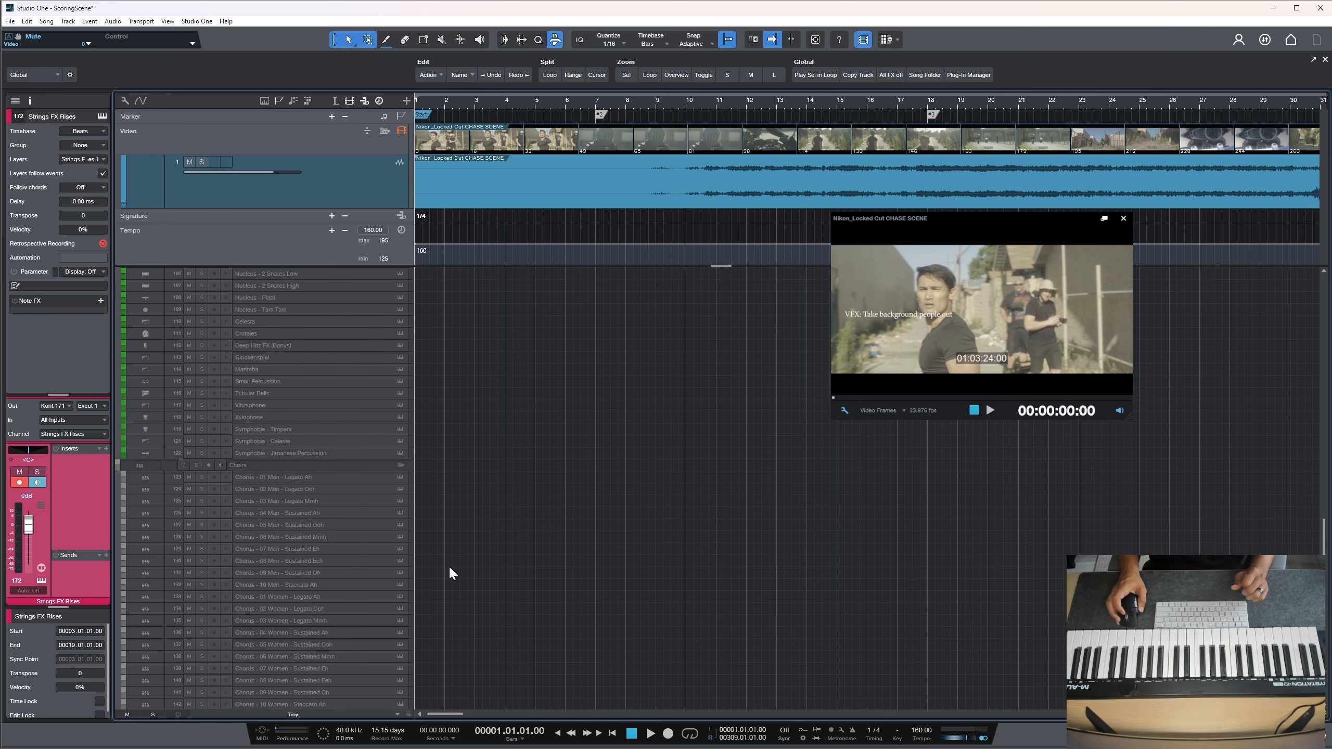
pyautogui.scroll(2, 451, 571)
pyautogui.scroll(1, 455, 564)
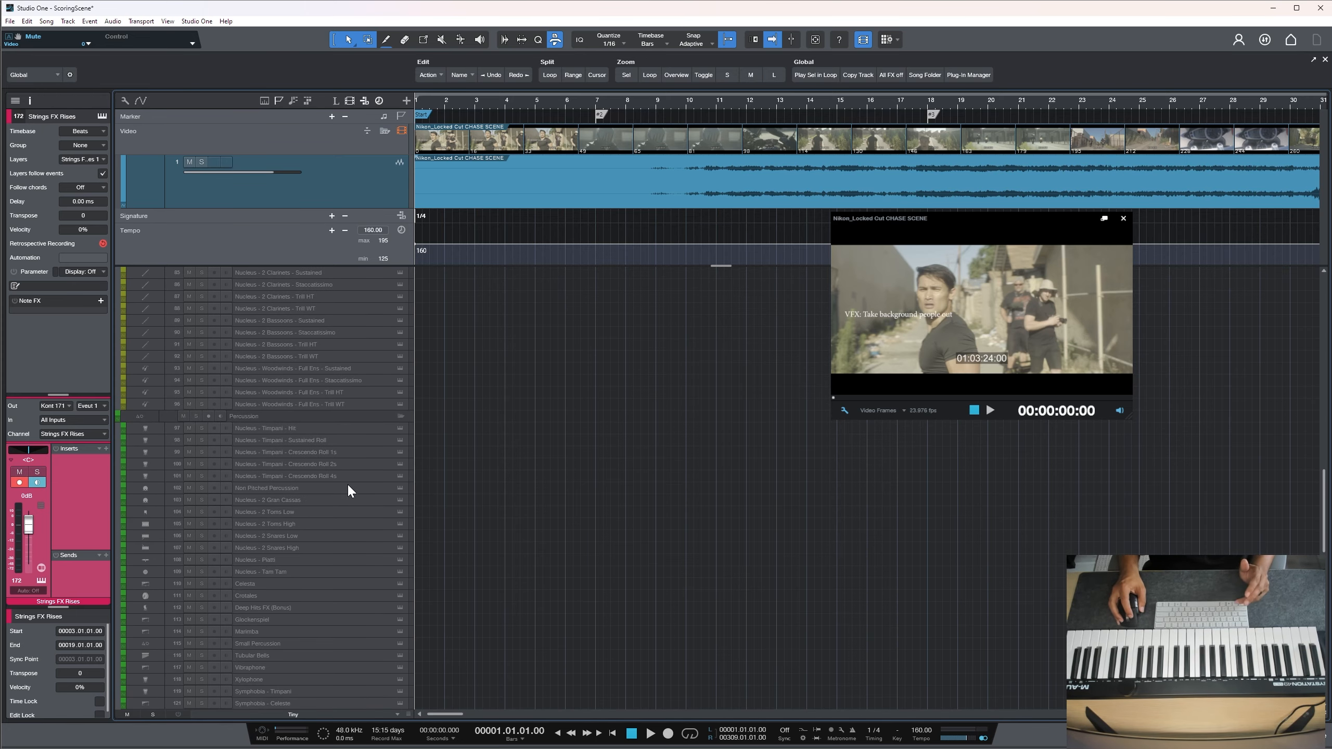
pyautogui.scroll(-2, 341, 522)
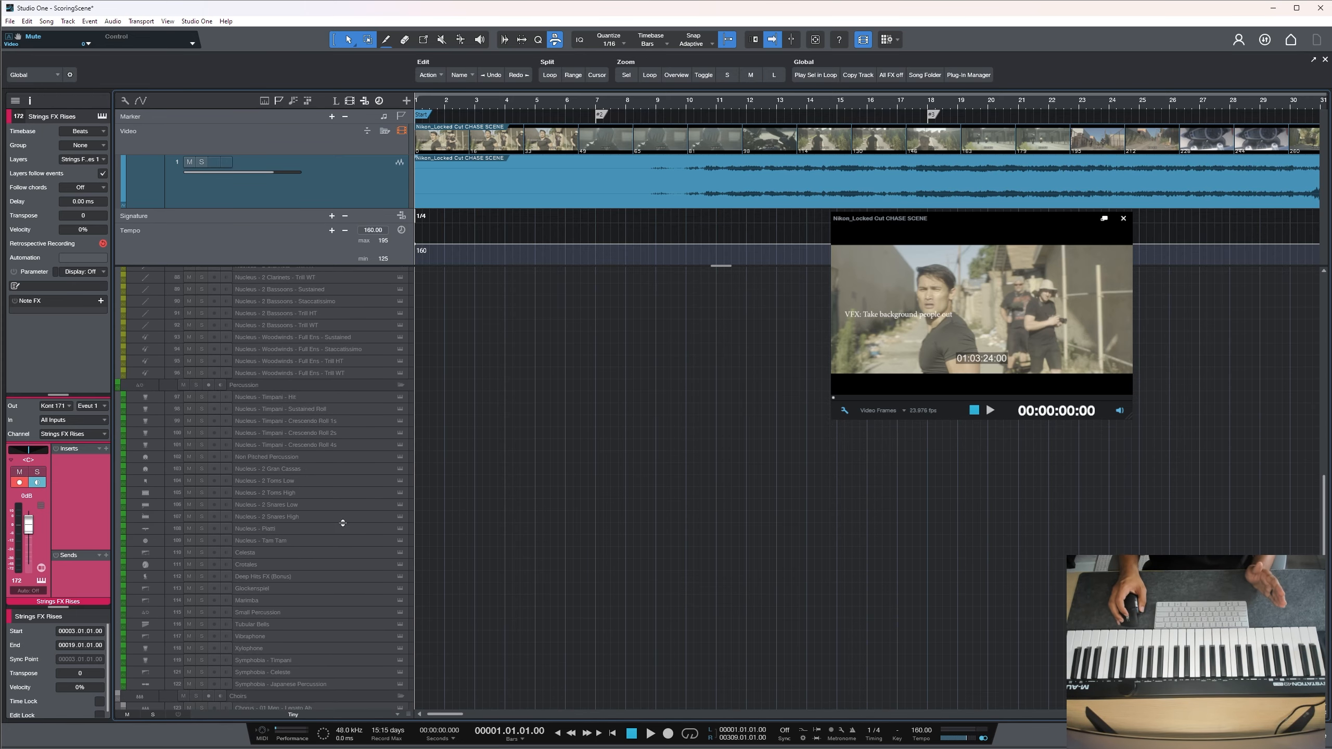
pyautogui.click(351, 657)
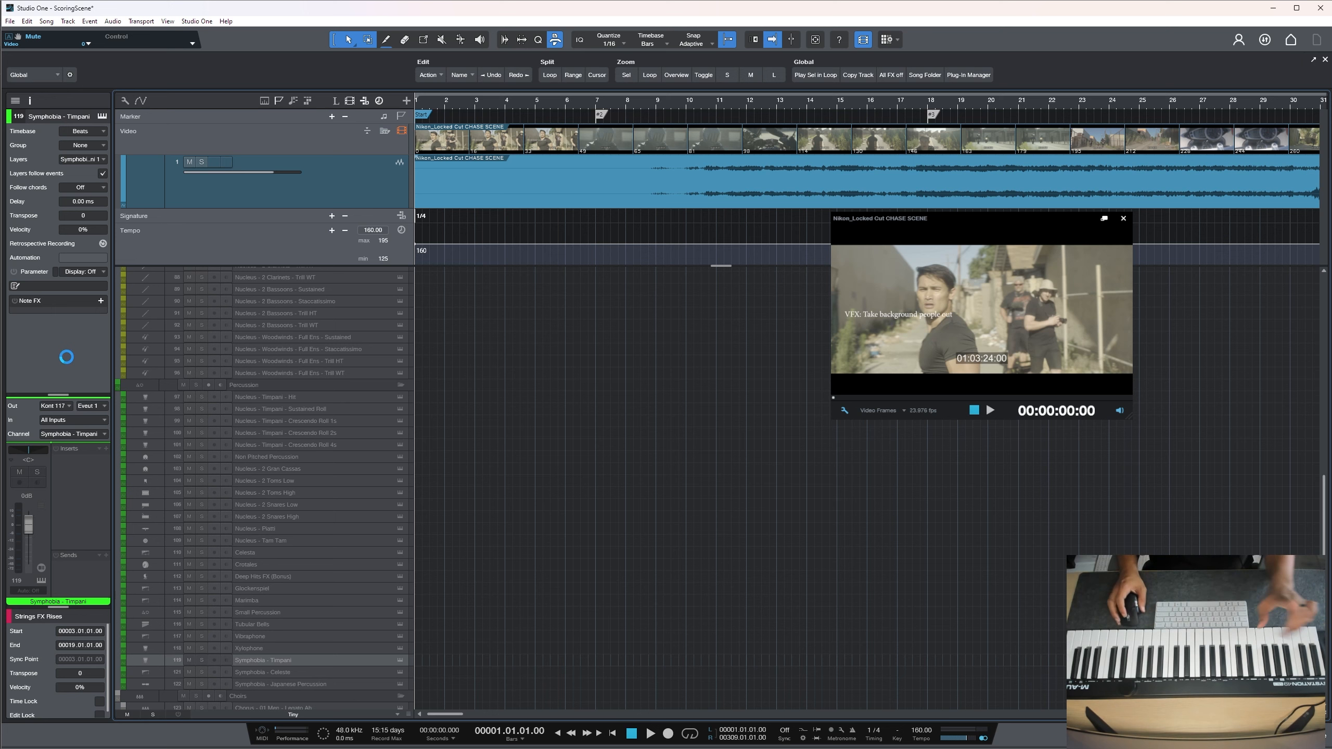
pyautogui.click(311, 408)
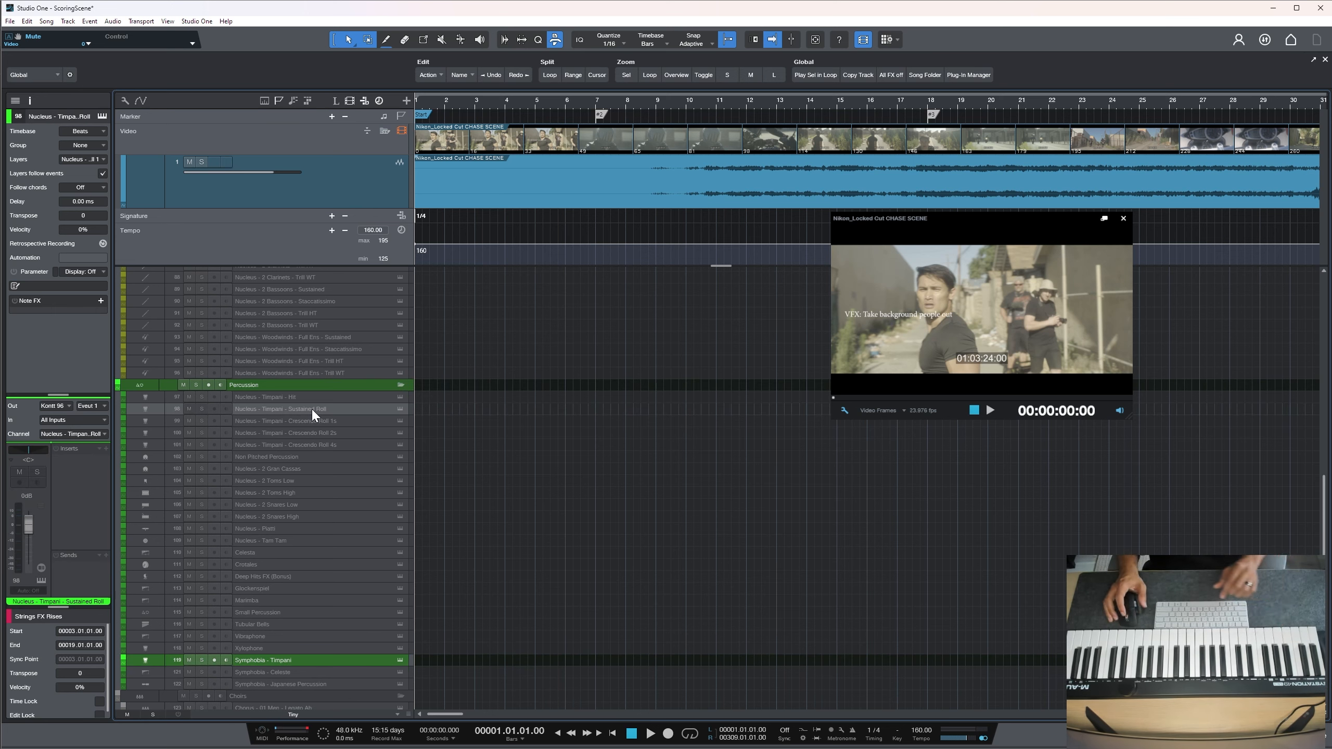
pyautogui.hotkey('shift', 'e')
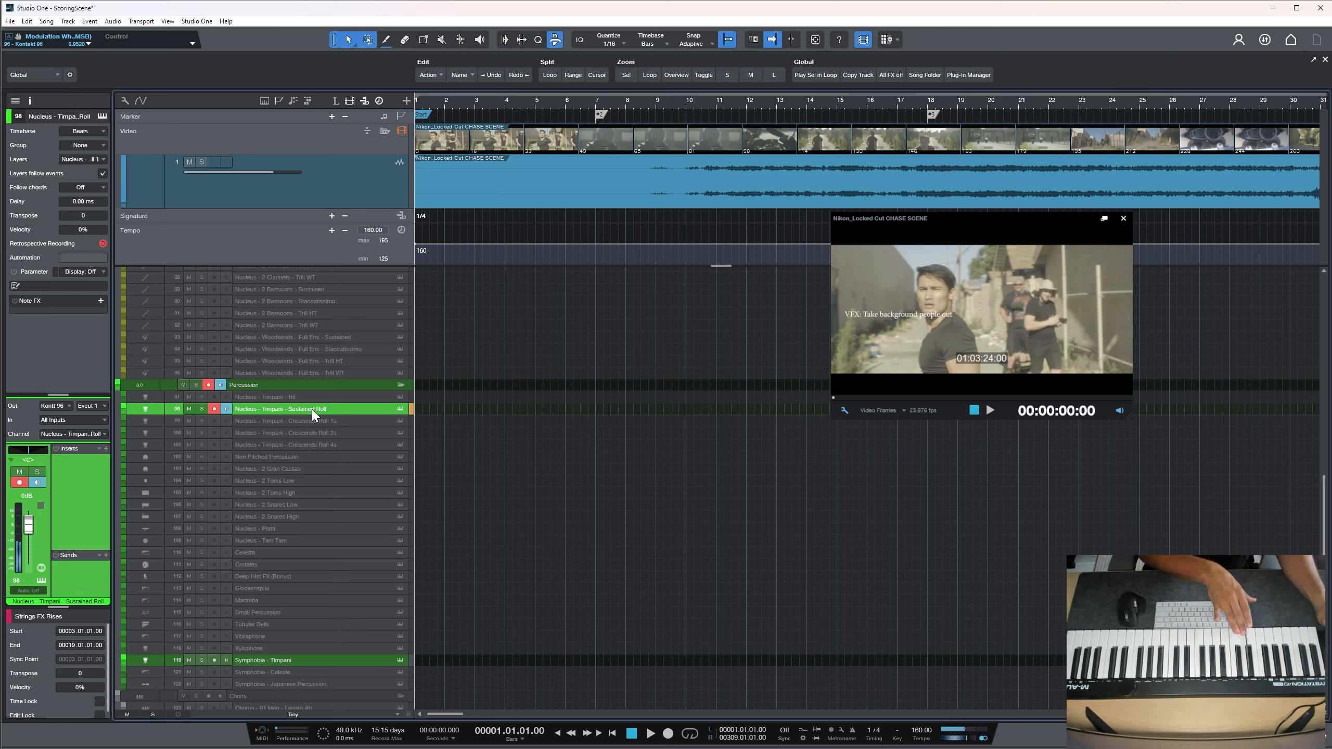
# Record a short take on the Nucleus - Timpani - Sustained Roll track from bar 1 to bar 3
pyautogui.press('KP_Multiply')
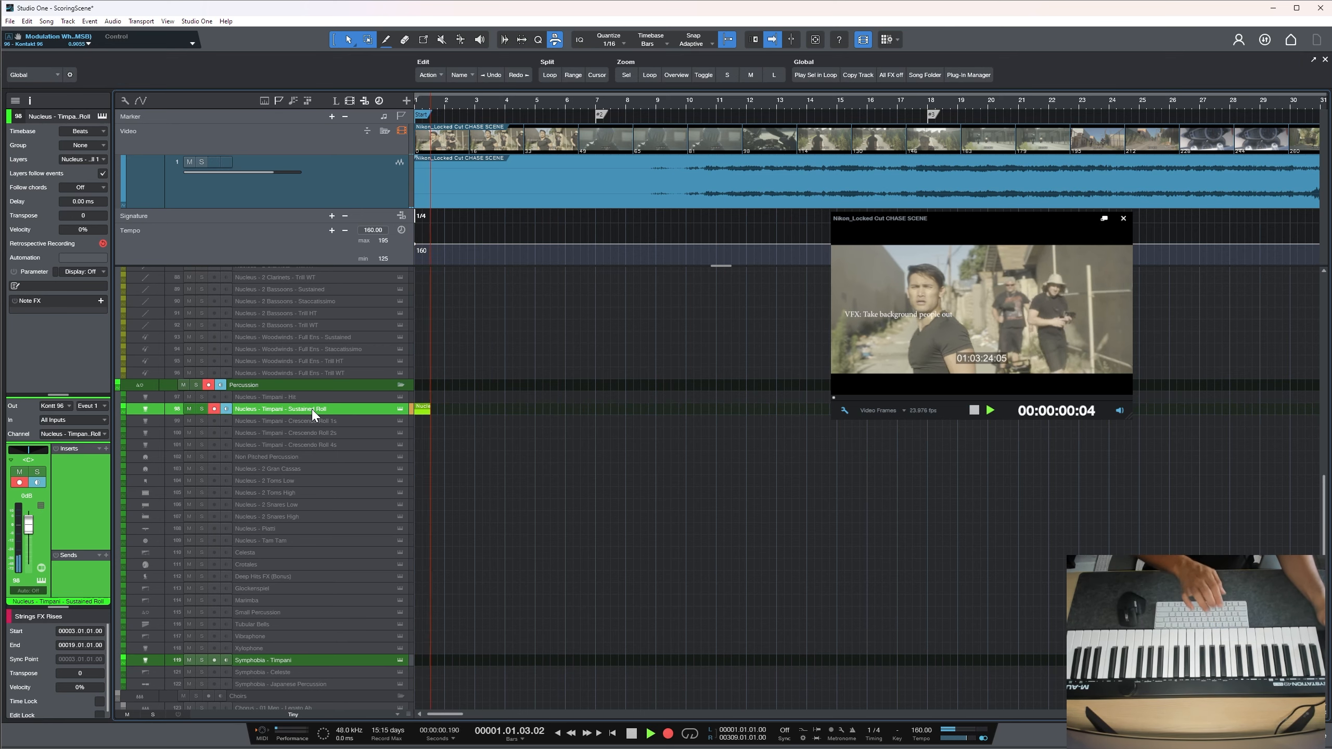
pyautogui.press('space')
pyautogui.press('c')
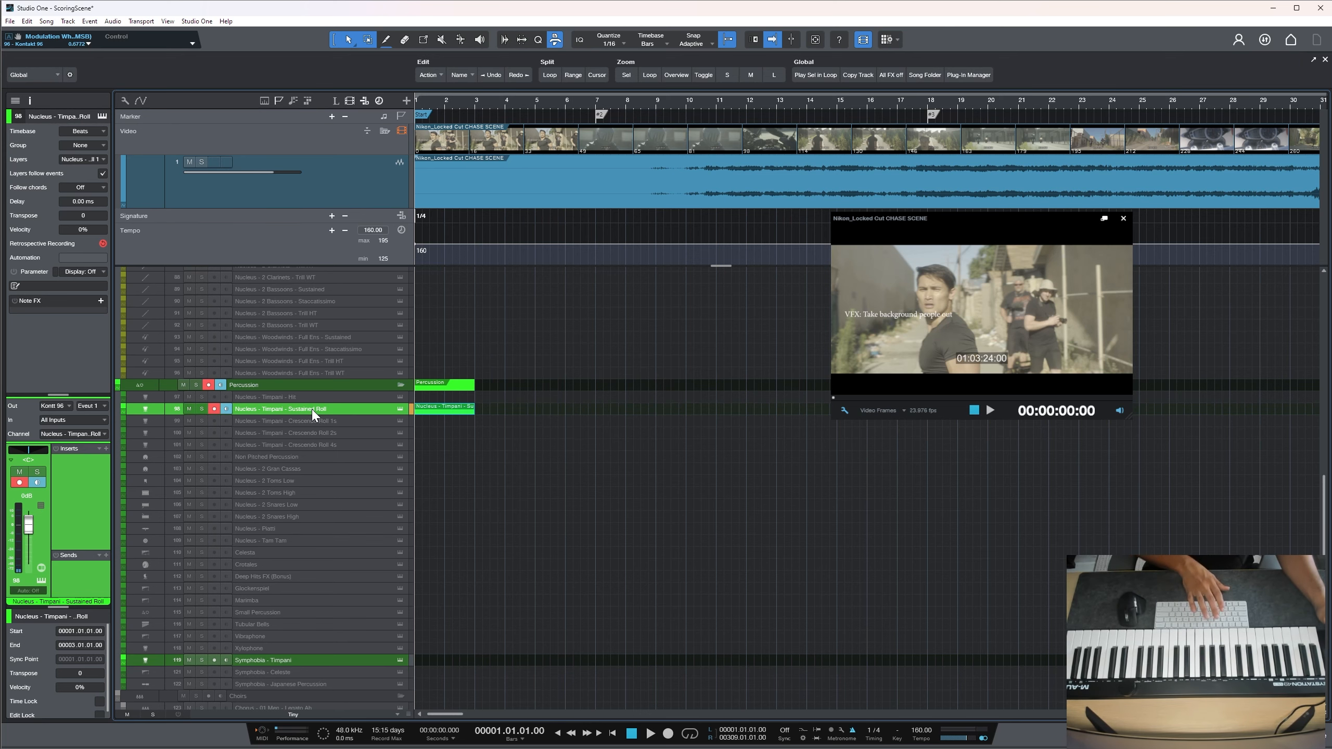
# Record a sustained timpani roll from bar 1 to bar 19 on the armed track and mute the Video track
pyautogui.press('KP_Multiply')
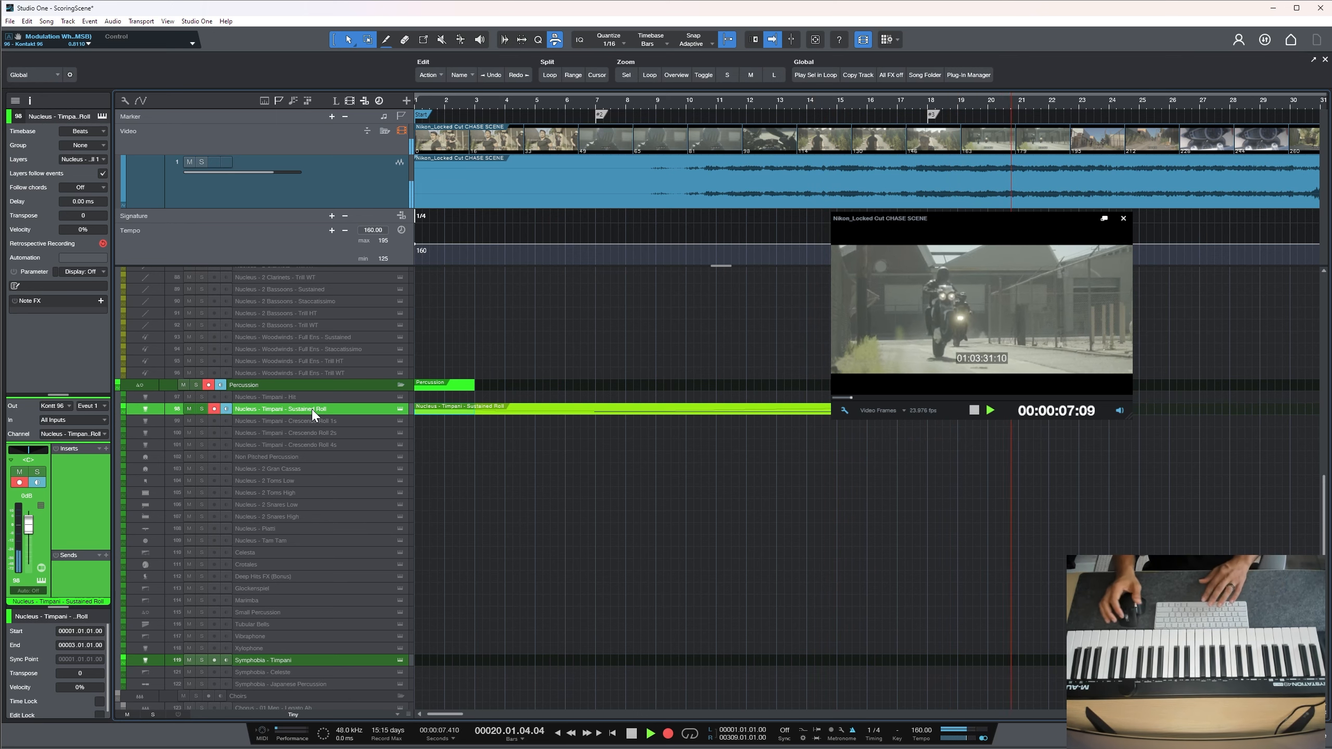
pyautogui.press('space')
pyautogui.click(190, 162)
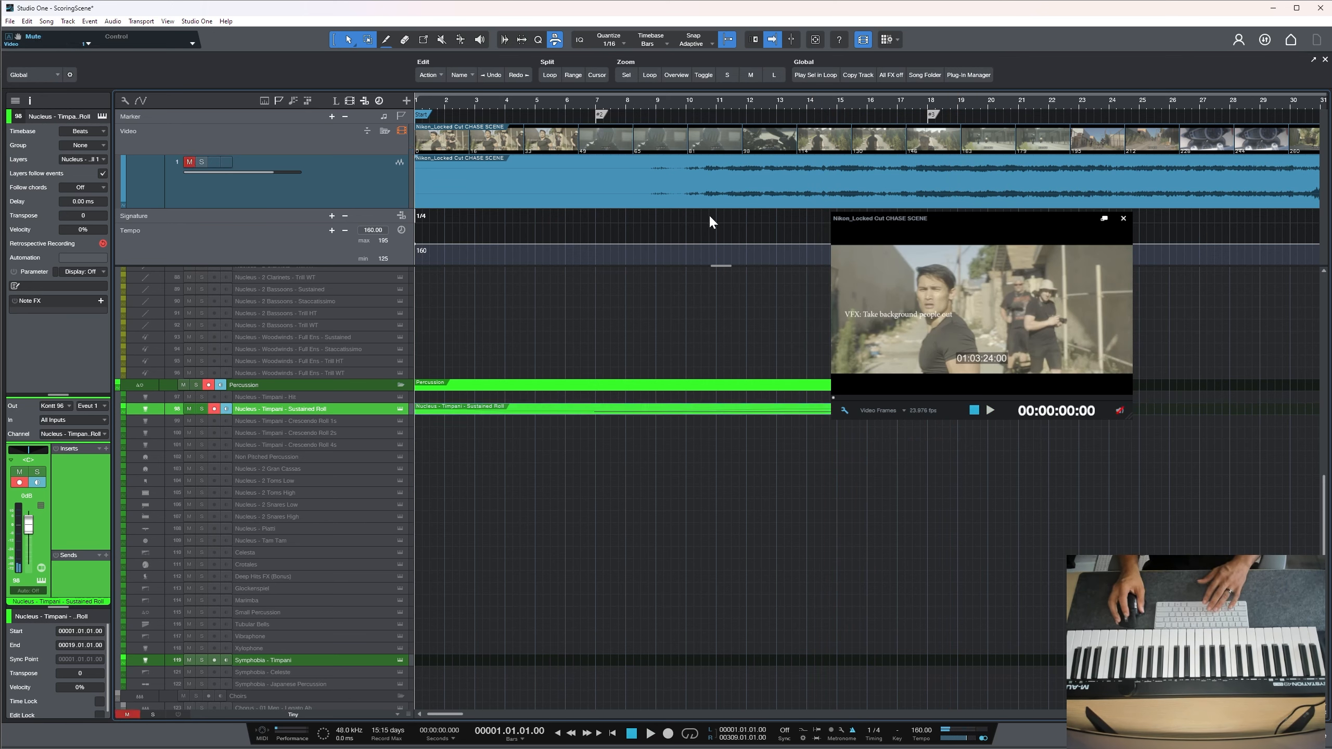
pyautogui.press('space')
pyautogui.press('space')
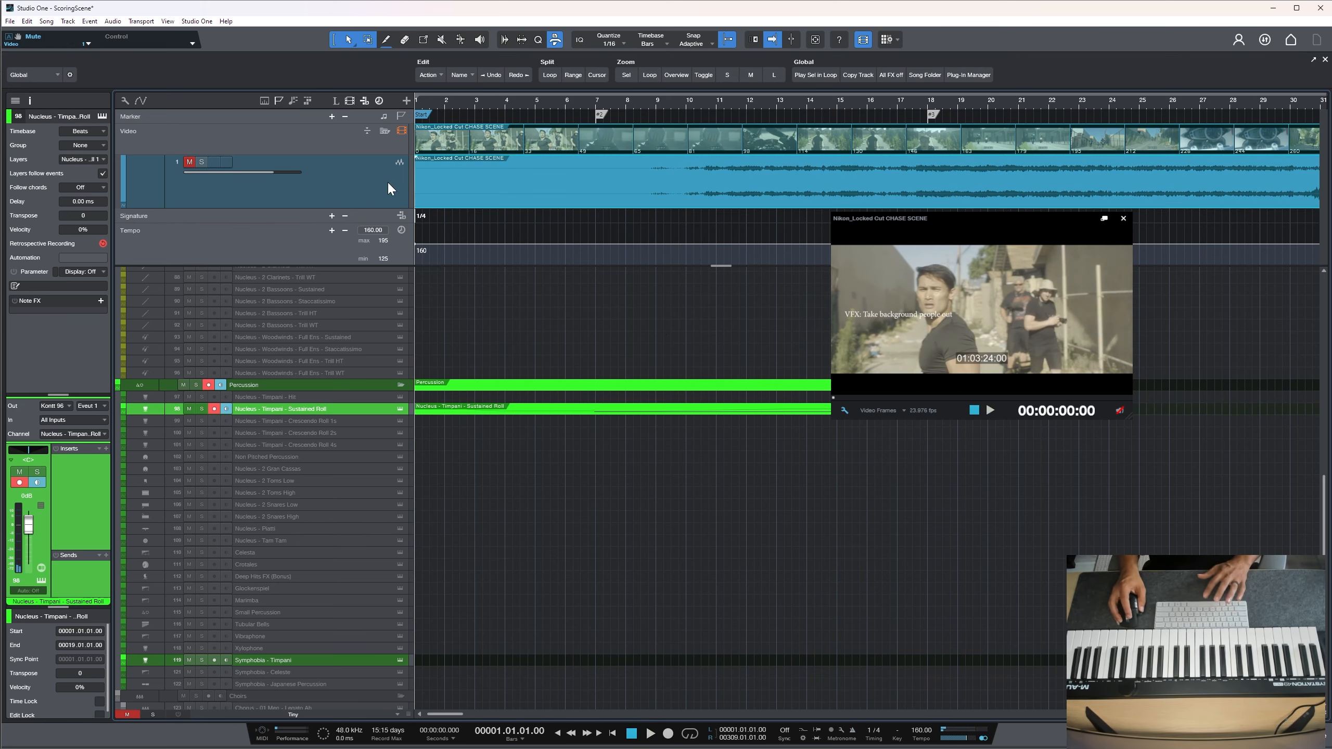
# Lower the Video track's volume to -6.0 dB and play the opening from bar 1, toggling its mute to compare
pyautogui.click(387, 181)
pyautogui.moveTo(32, 543); pyautogui.dragTo(31, 552)
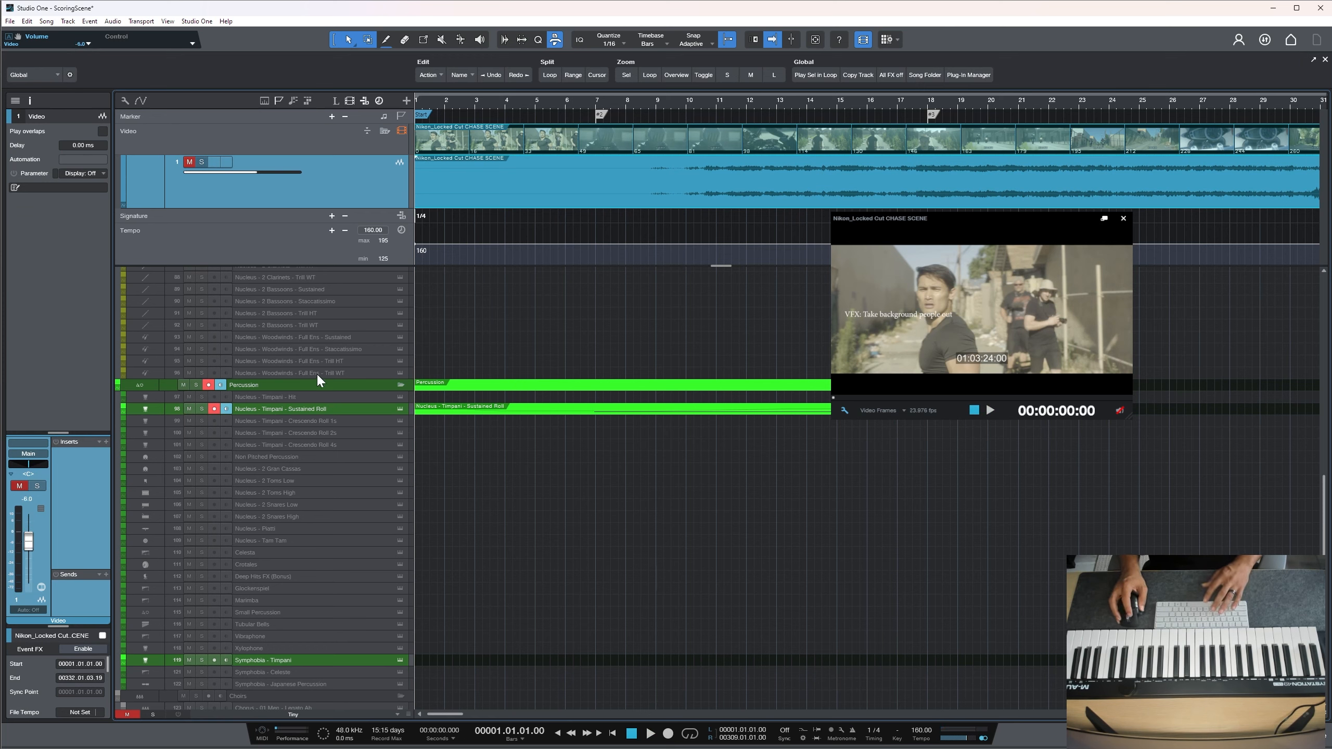
pyautogui.press('space')
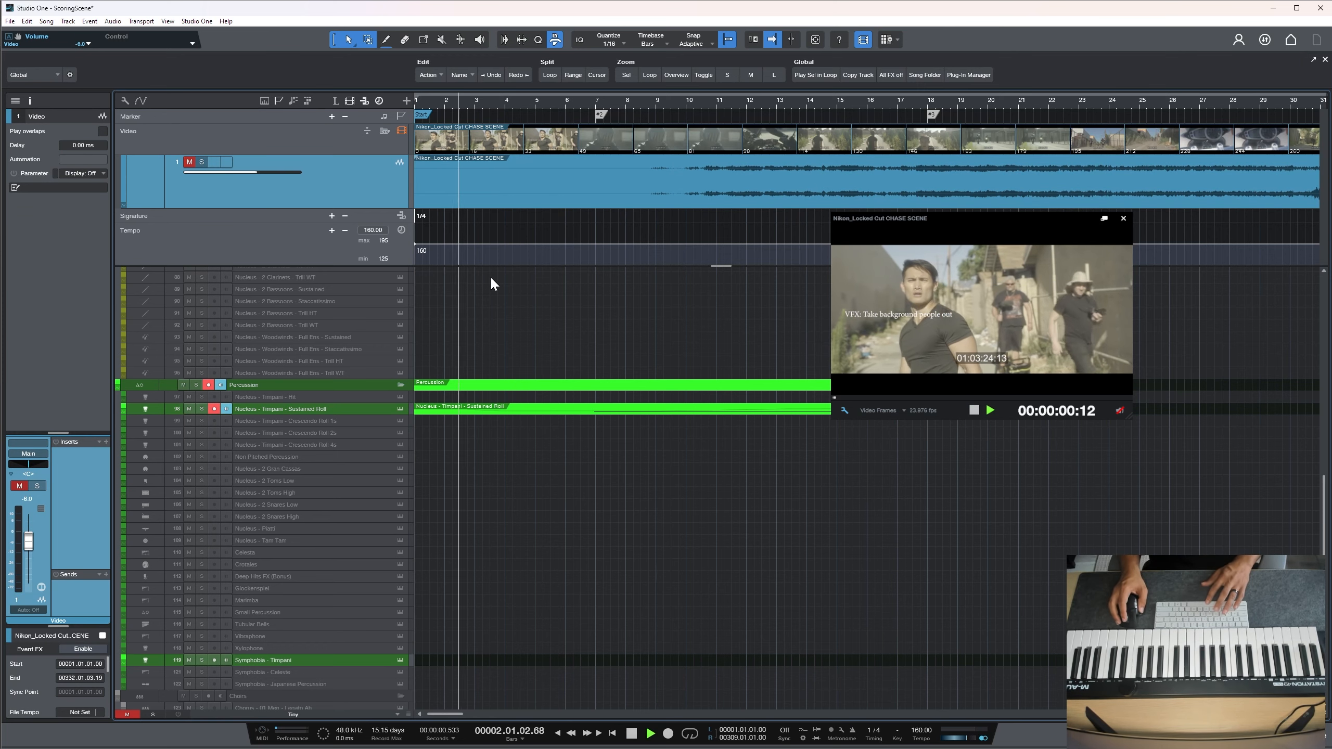
pyautogui.click(189, 162)
pyautogui.scroll(-3, 631, 296)
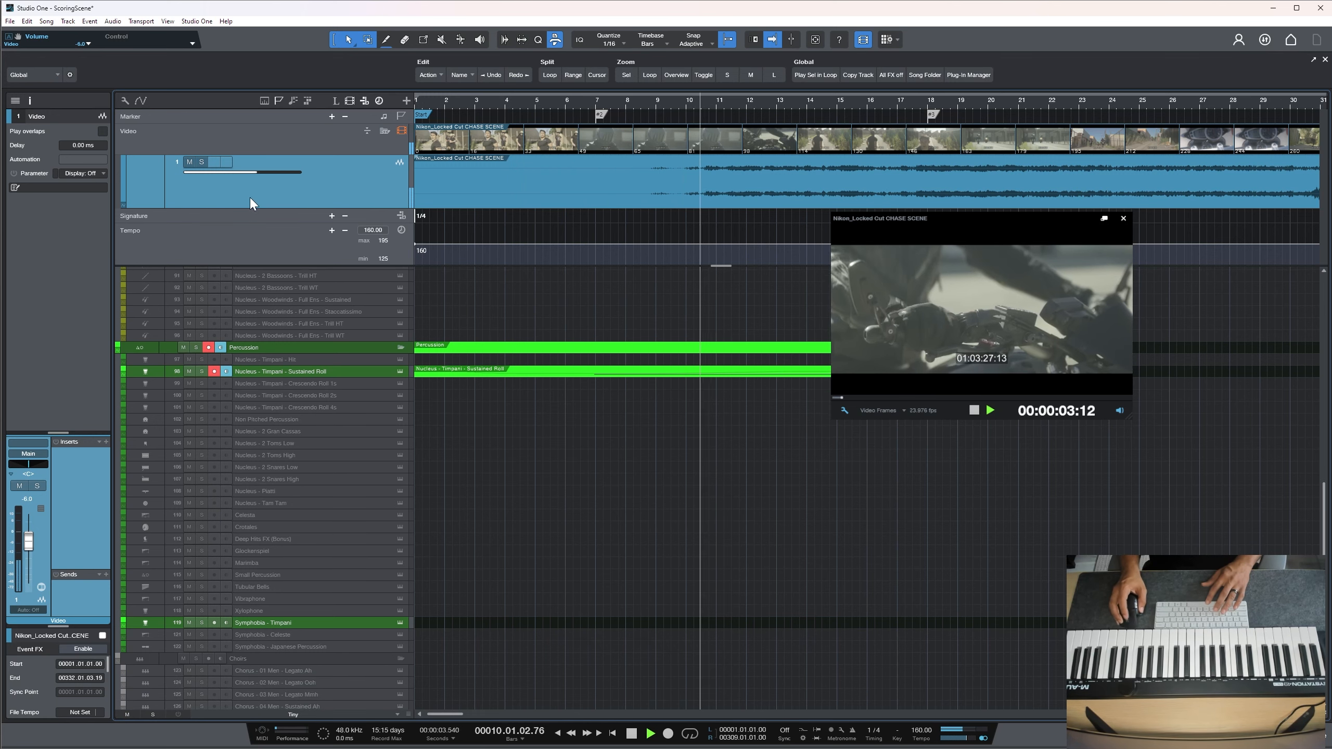
pyautogui.click(190, 162)
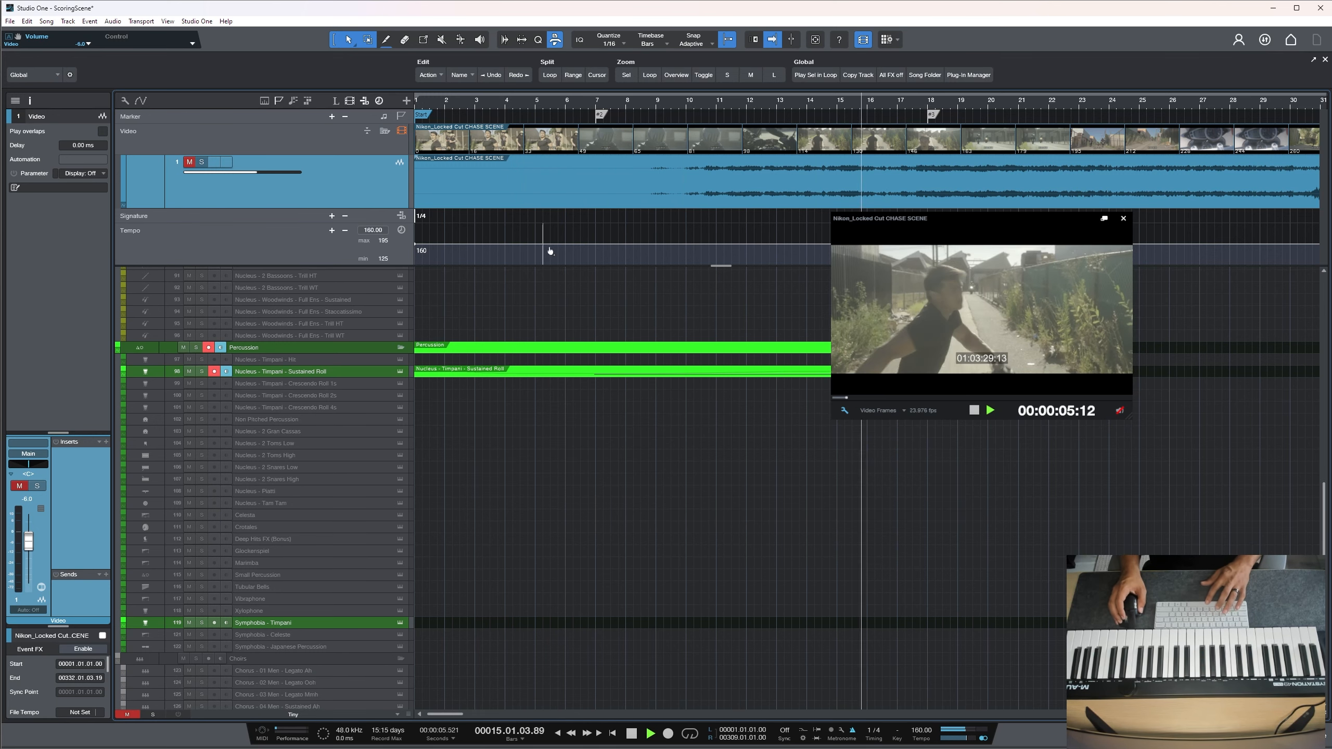
pyautogui.press('space')
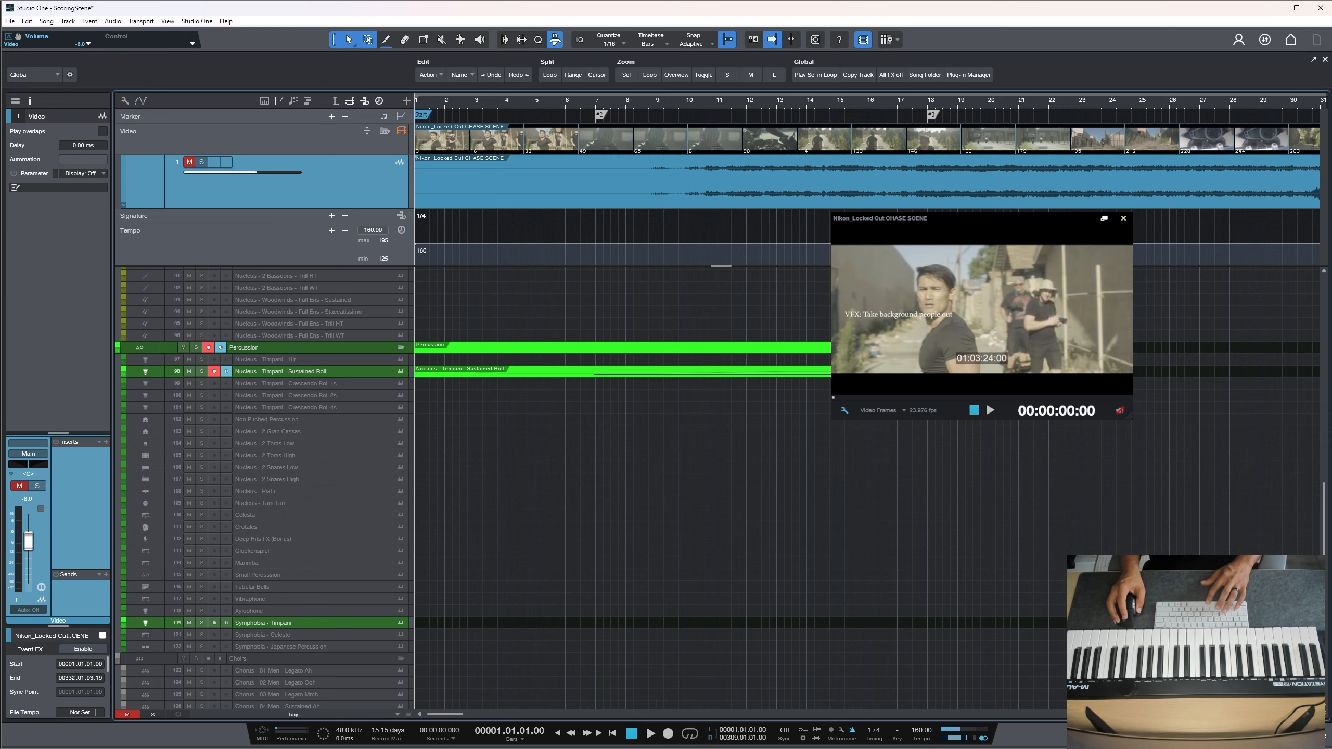
# Shorten the timpani roll note to end just after the start of bar 17, play it back and close the note editor
pyautogui.doubleClick(572, 372)
pyautogui.moveTo(540, 602); pyautogui.dragTo(533, 607)
pyautogui.press('space')
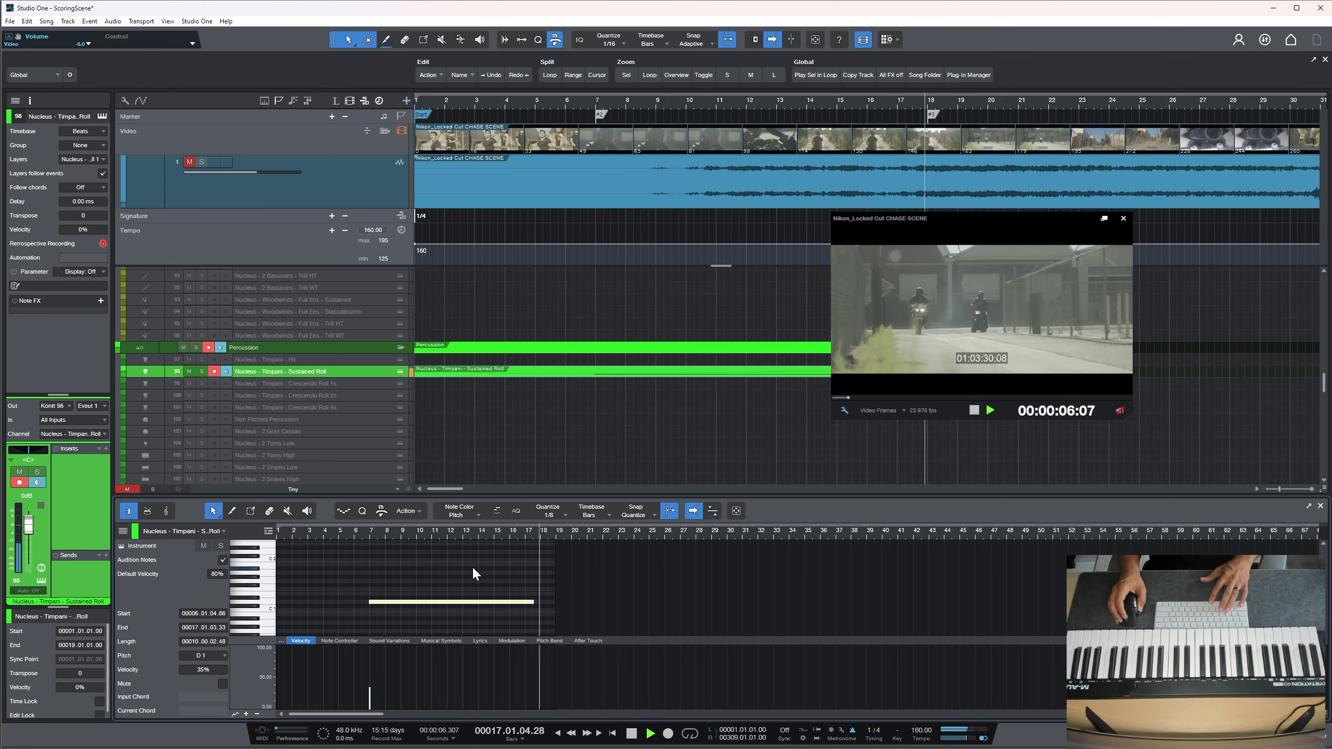
pyautogui.press('space')
pyautogui.press('F2')
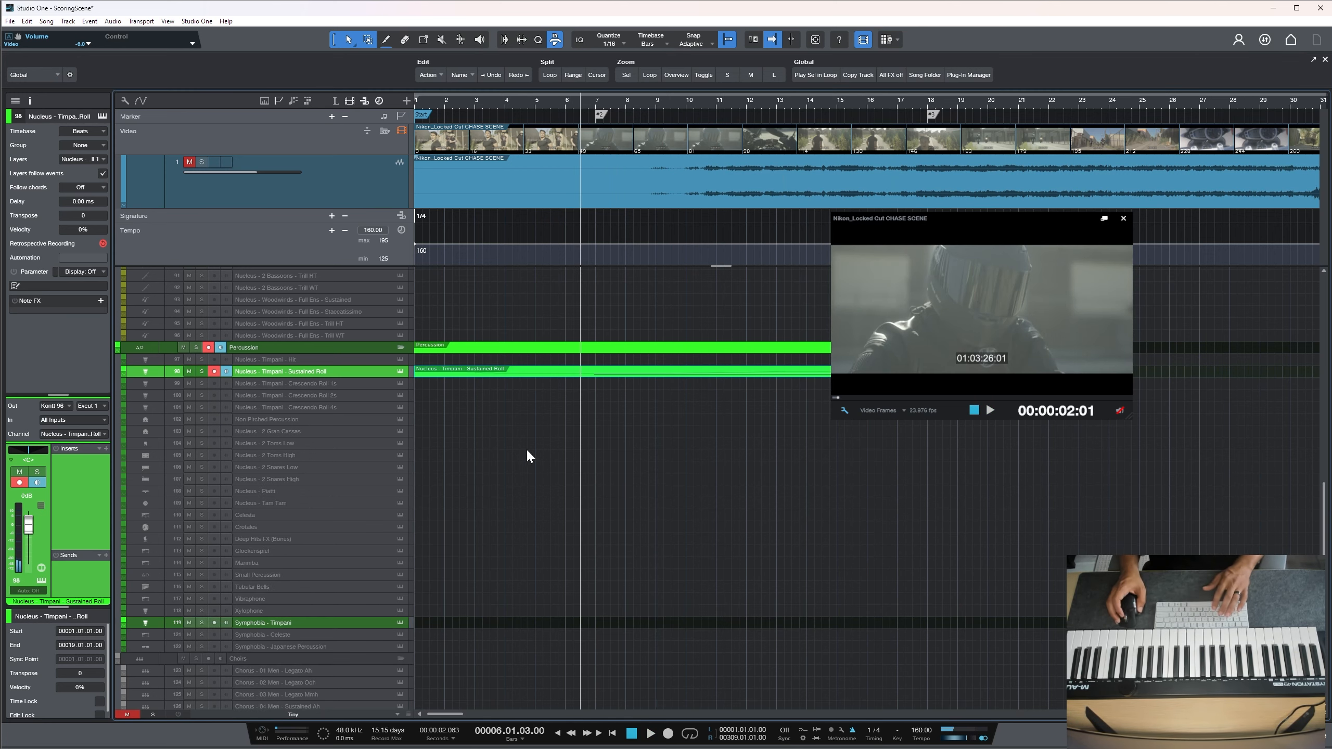
# Enable the Area LE - 02 Full Ens - Spiccato track in the Strings folder and briefly play from about bar 4
pyautogui.scroll(-4, 477, 479)
pyautogui.scroll(15, 485, 451)
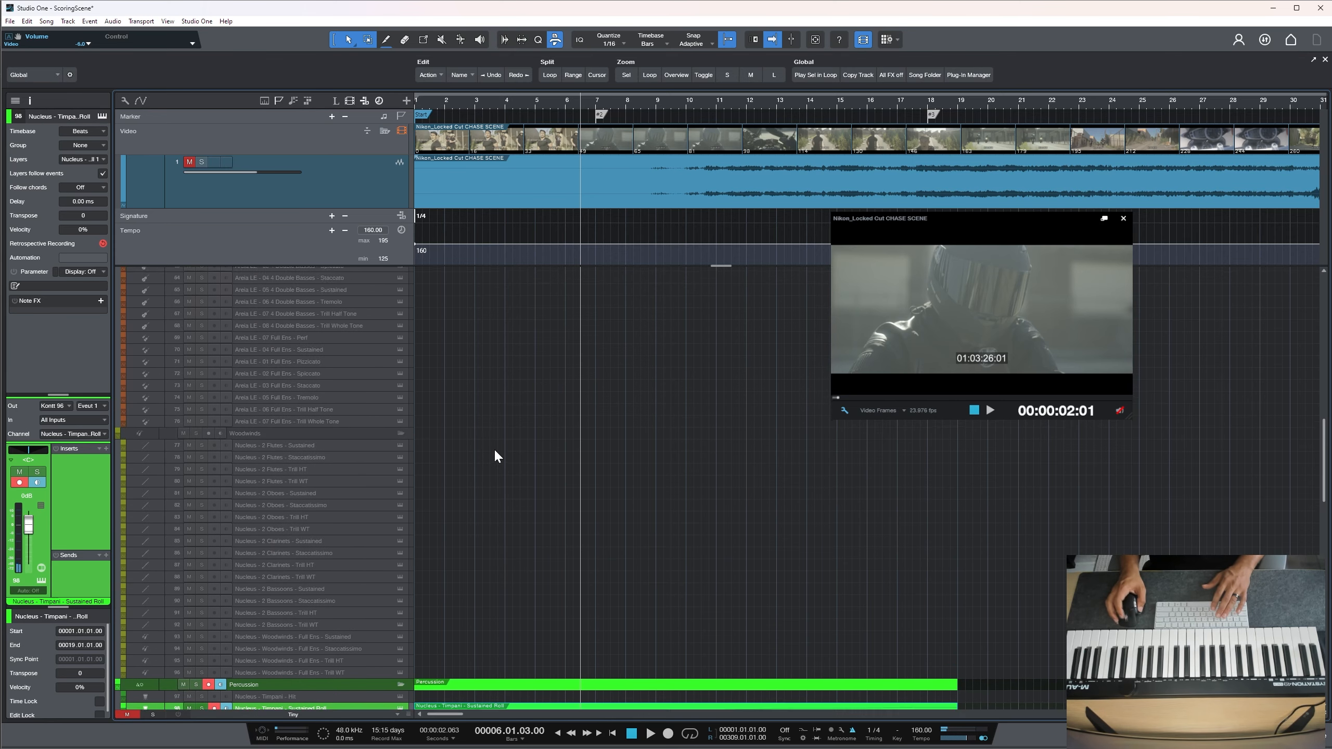
pyautogui.scroll(5, 494, 454)
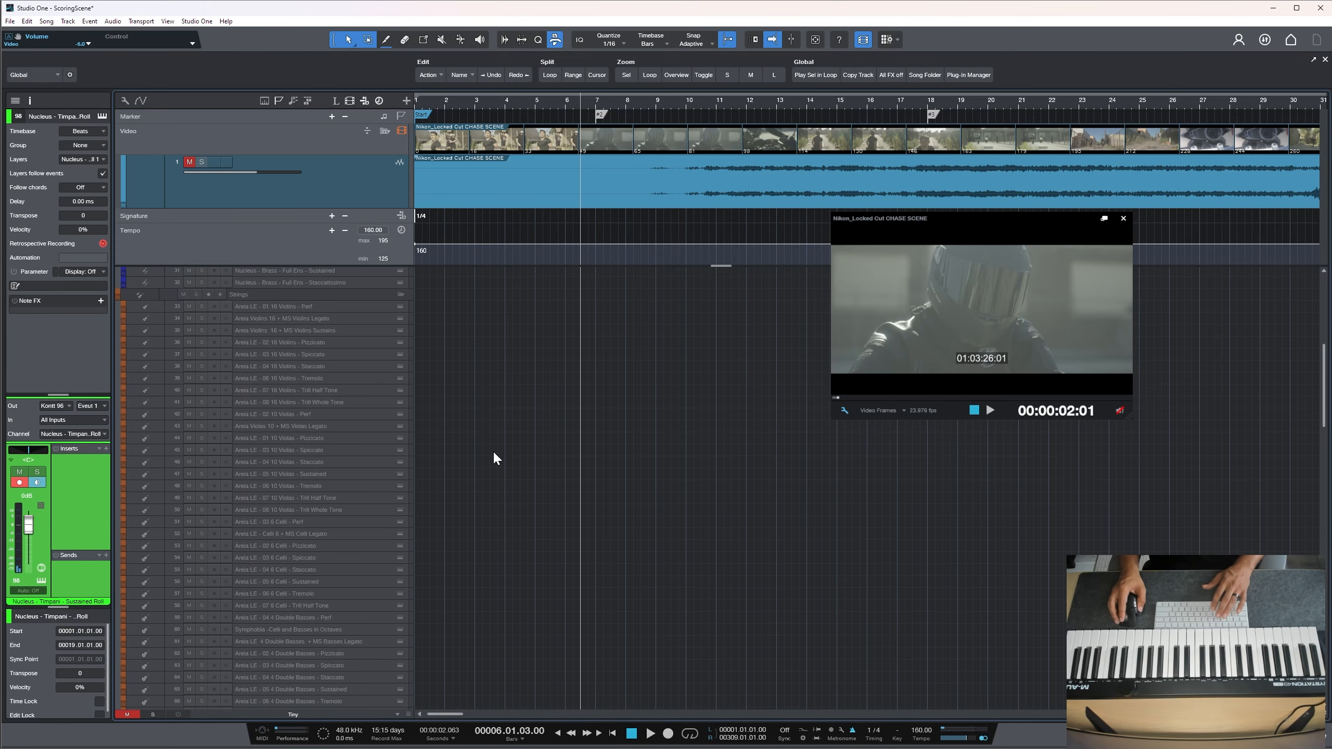
pyautogui.scroll(-5, 494, 453)
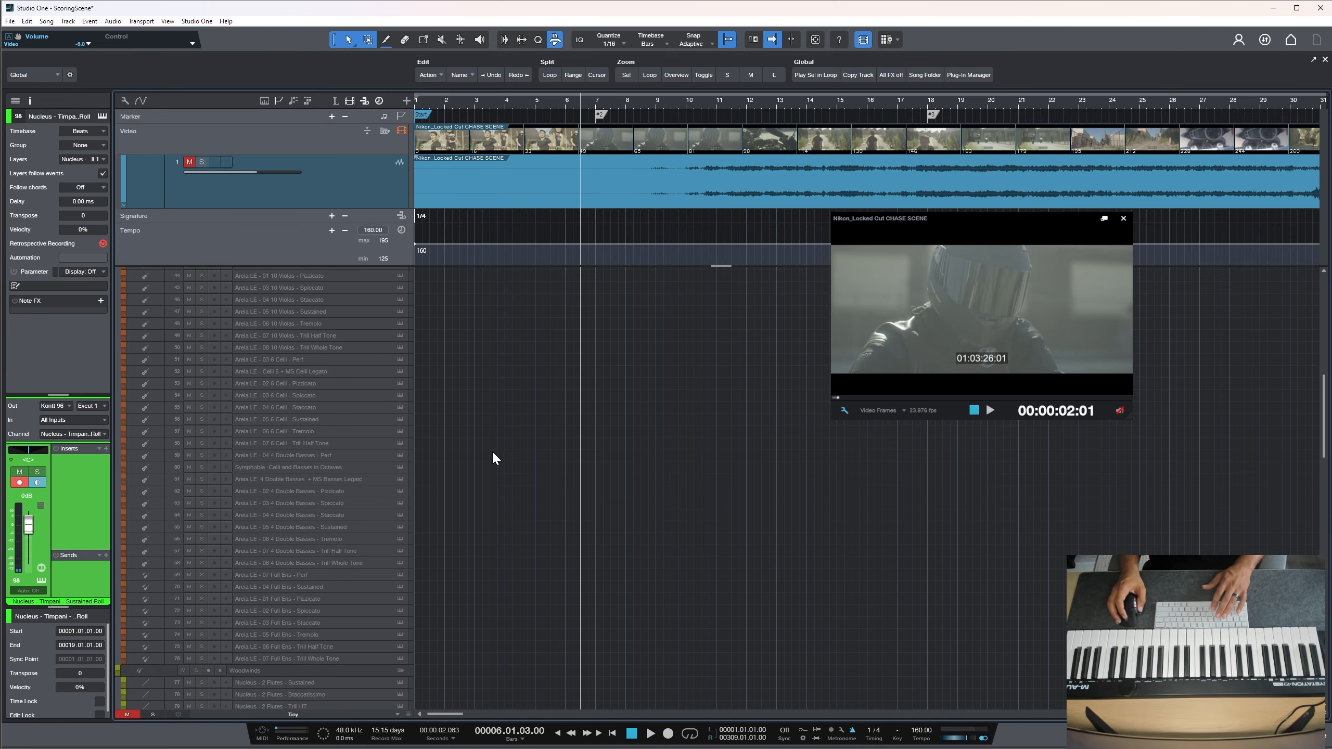
pyautogui.click(339, 610)
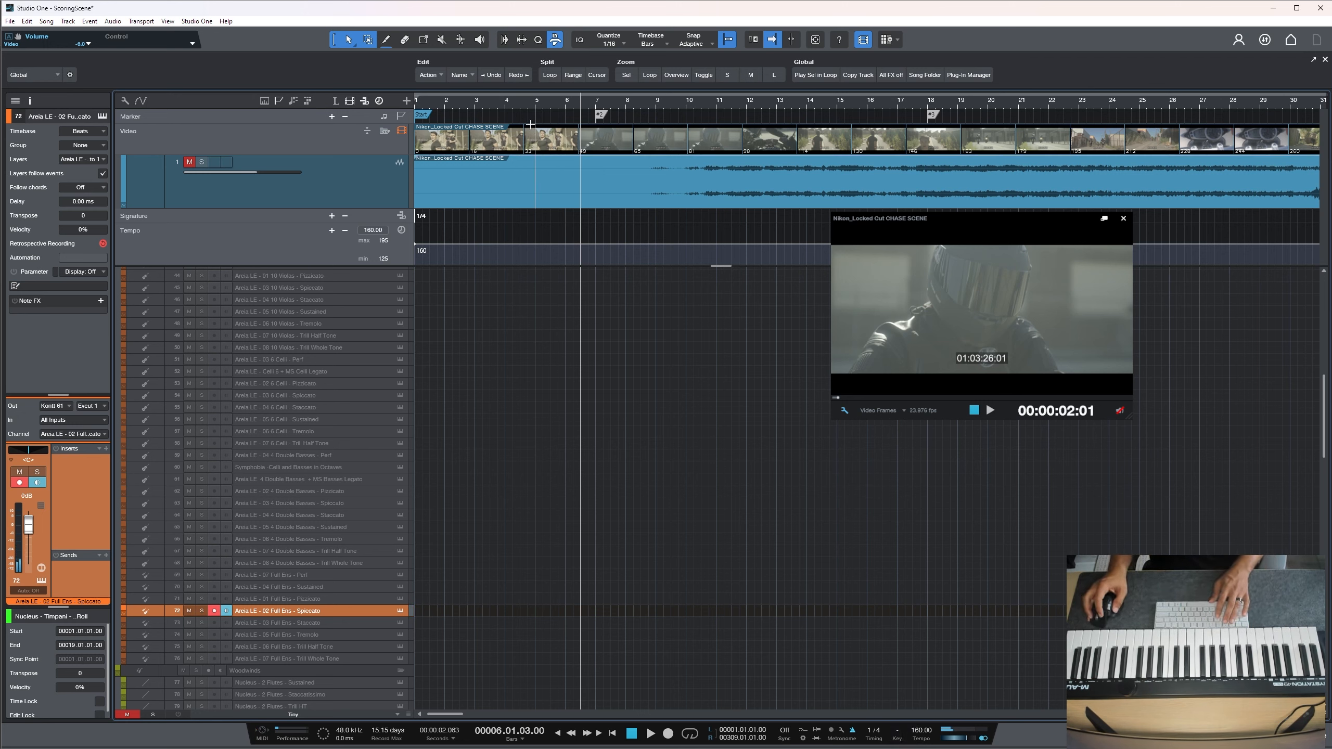
pyautogui.press('space')
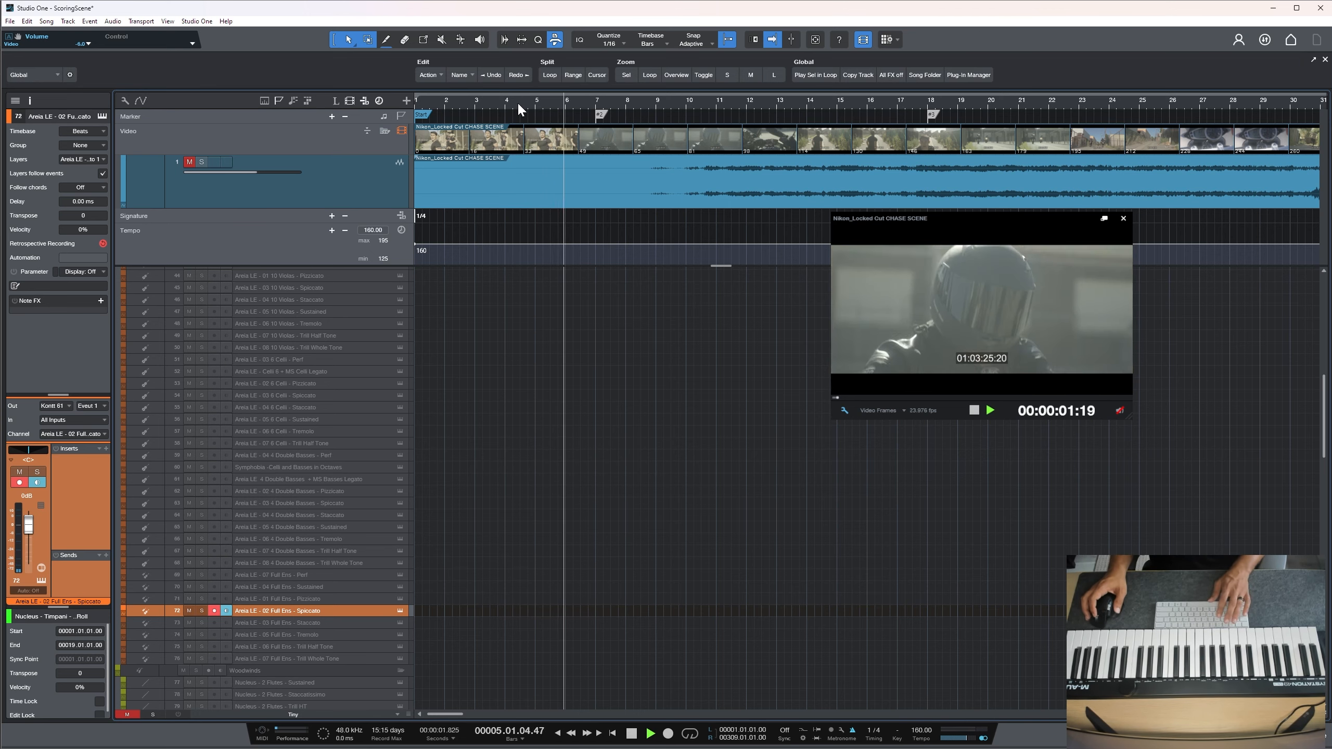
pyautogui.press('space')
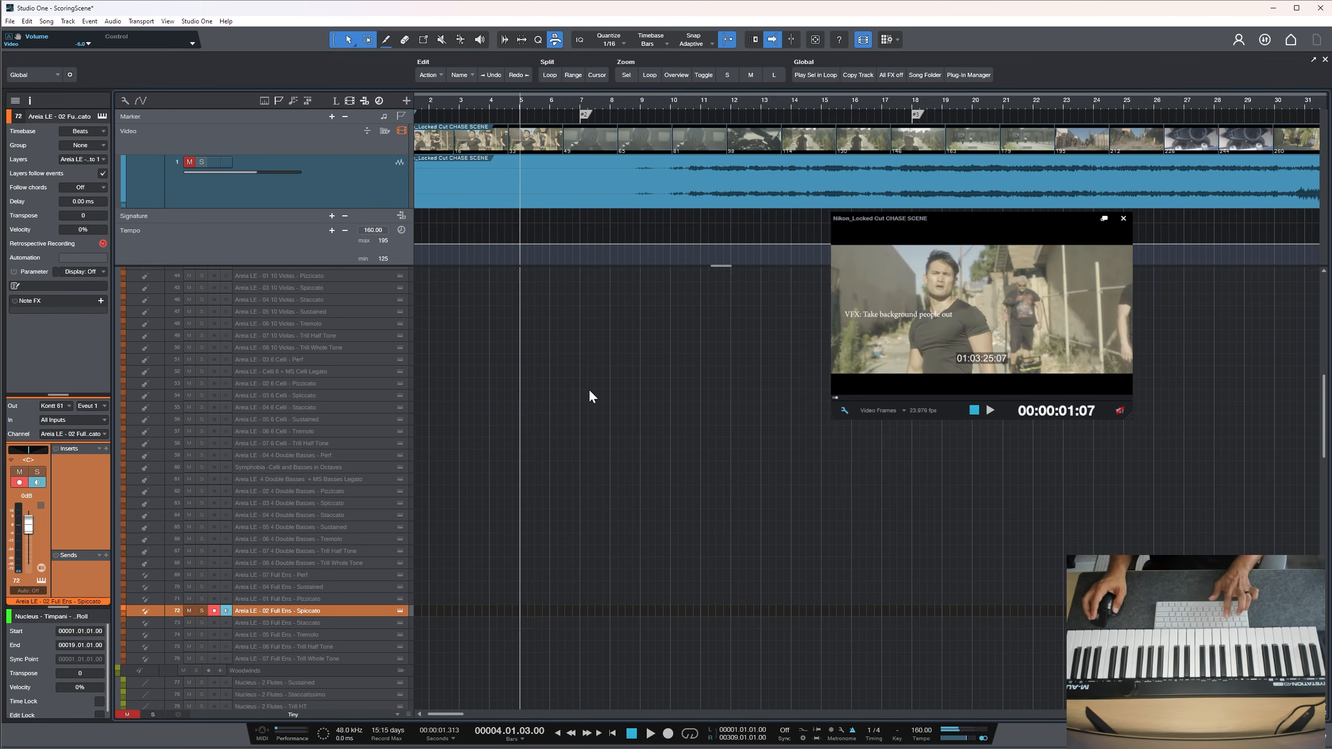
# Narrow the track list and play the scene from bar 14 past the marker at bar 18
pyautogui.hscroll(5, 589, 389)
pyautogui.click(478, 107)
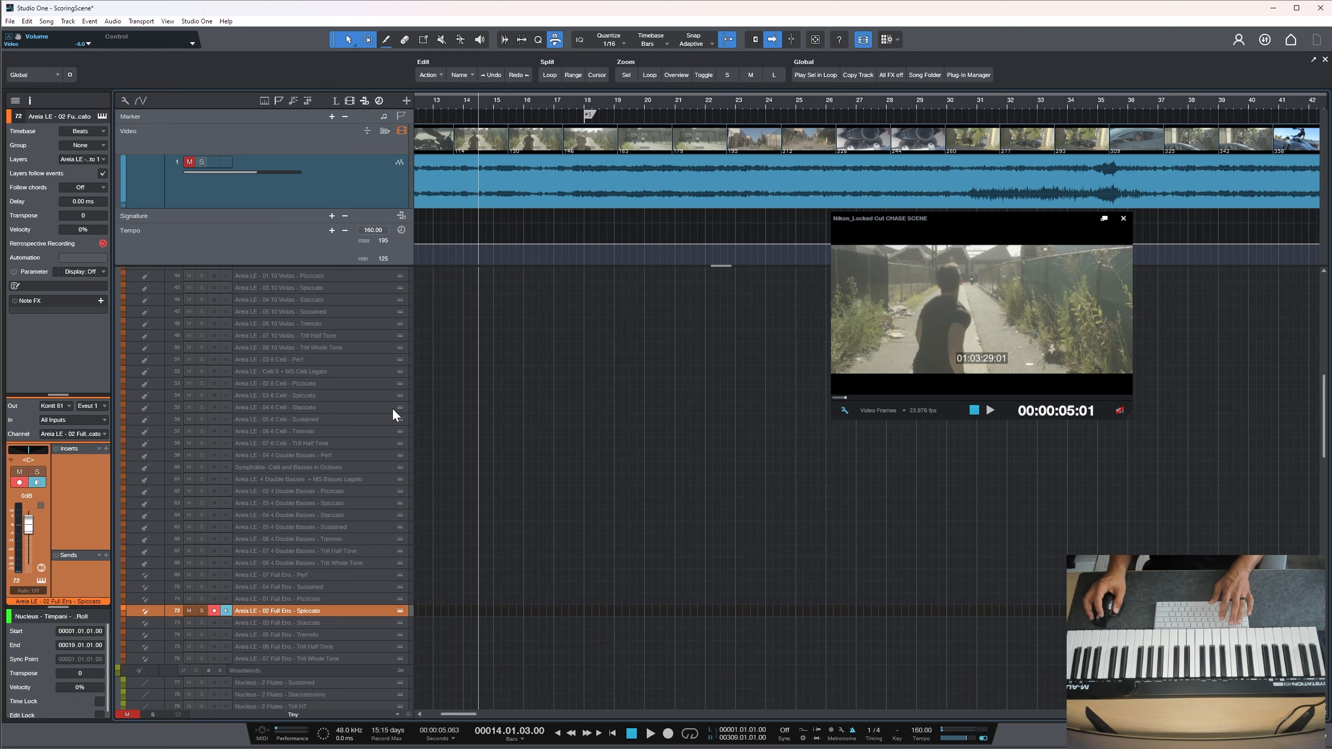
pyautogui.moveTo(414, 410); pyautogui.dragTo(388, 410)
pyautogui.press('space')
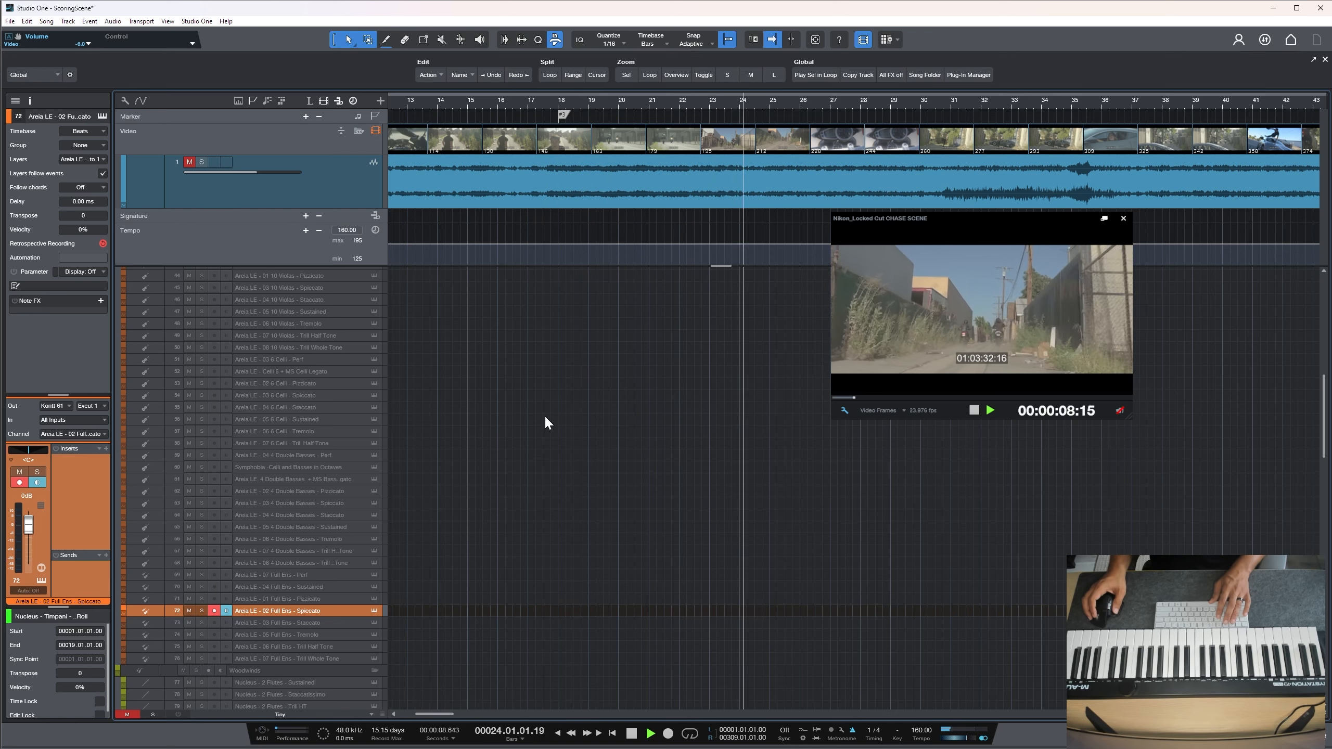
pyautogui.press('space')
# Try a spiccato strings take starting just before bar 16 and undo the recording
pyautogui.click(531, 102)
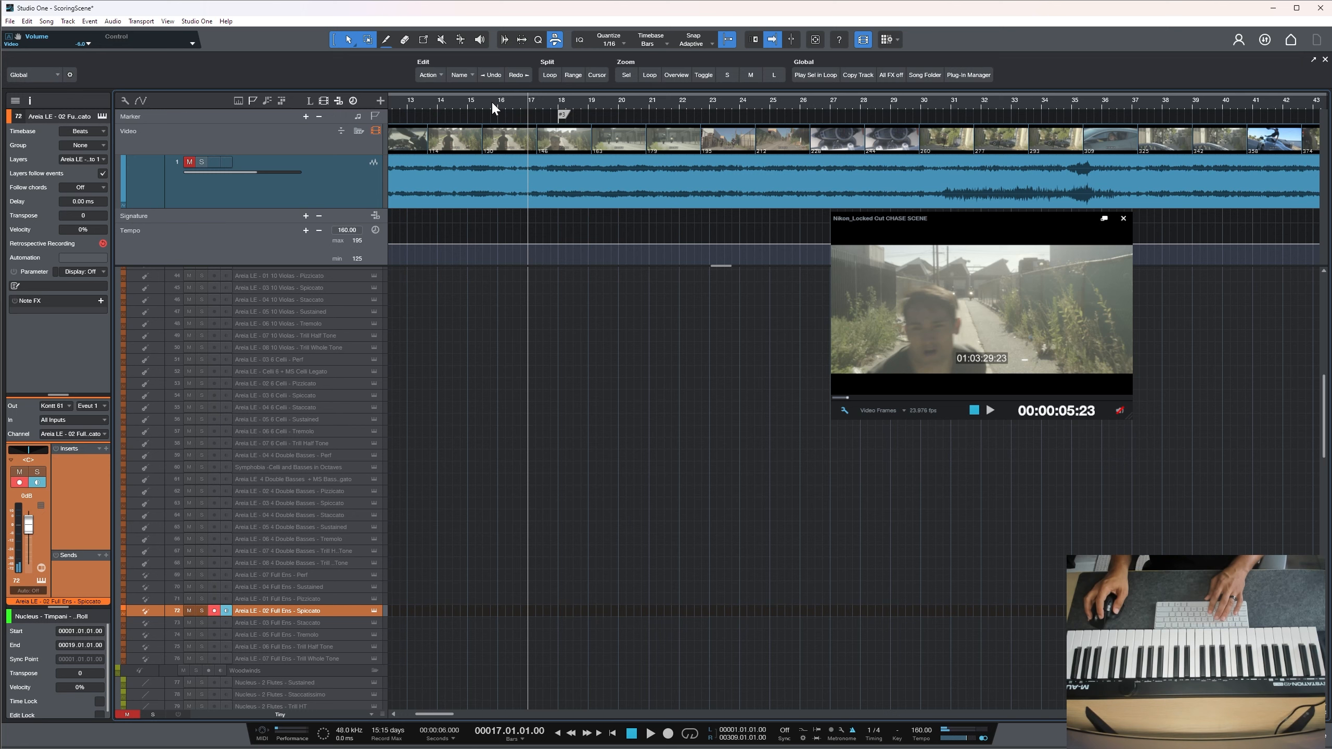
pyautogui.press('KP_Multiply')
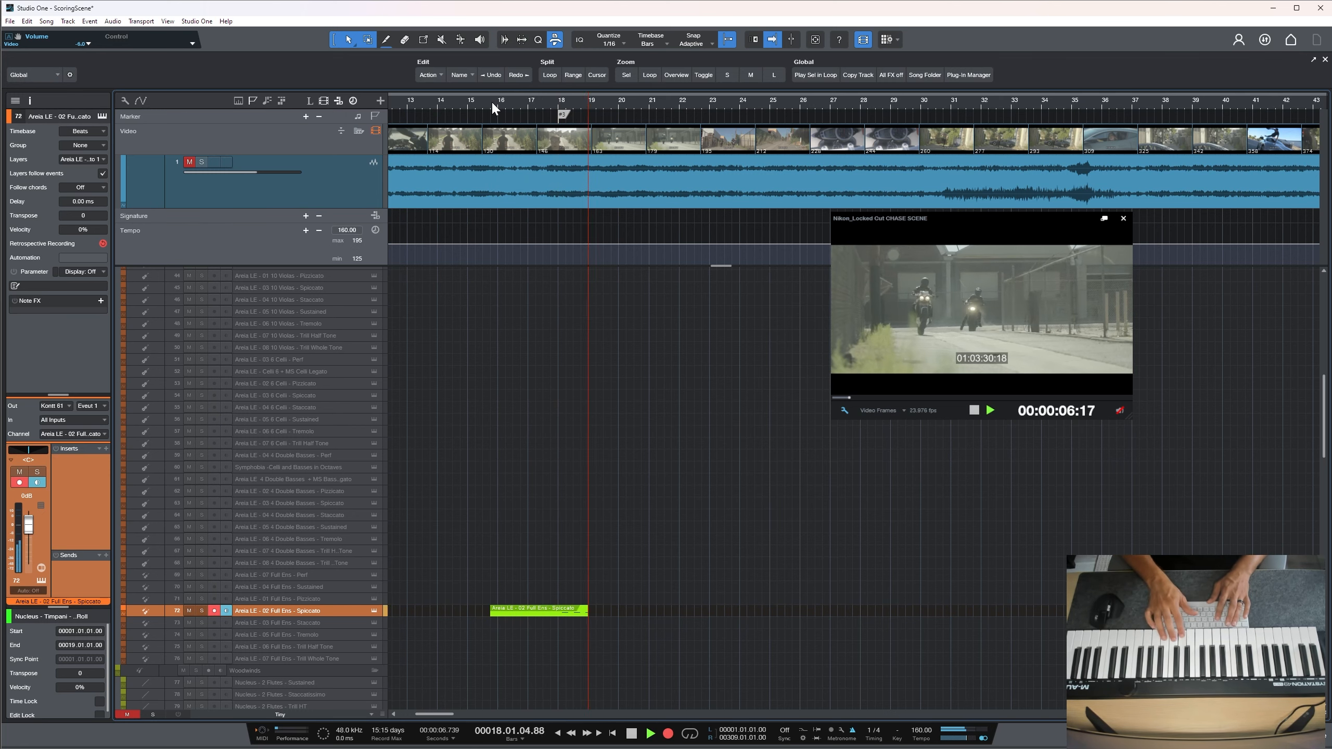
pyautogui.hotkey('ctrl', 'z')
pyautogui.press('space')
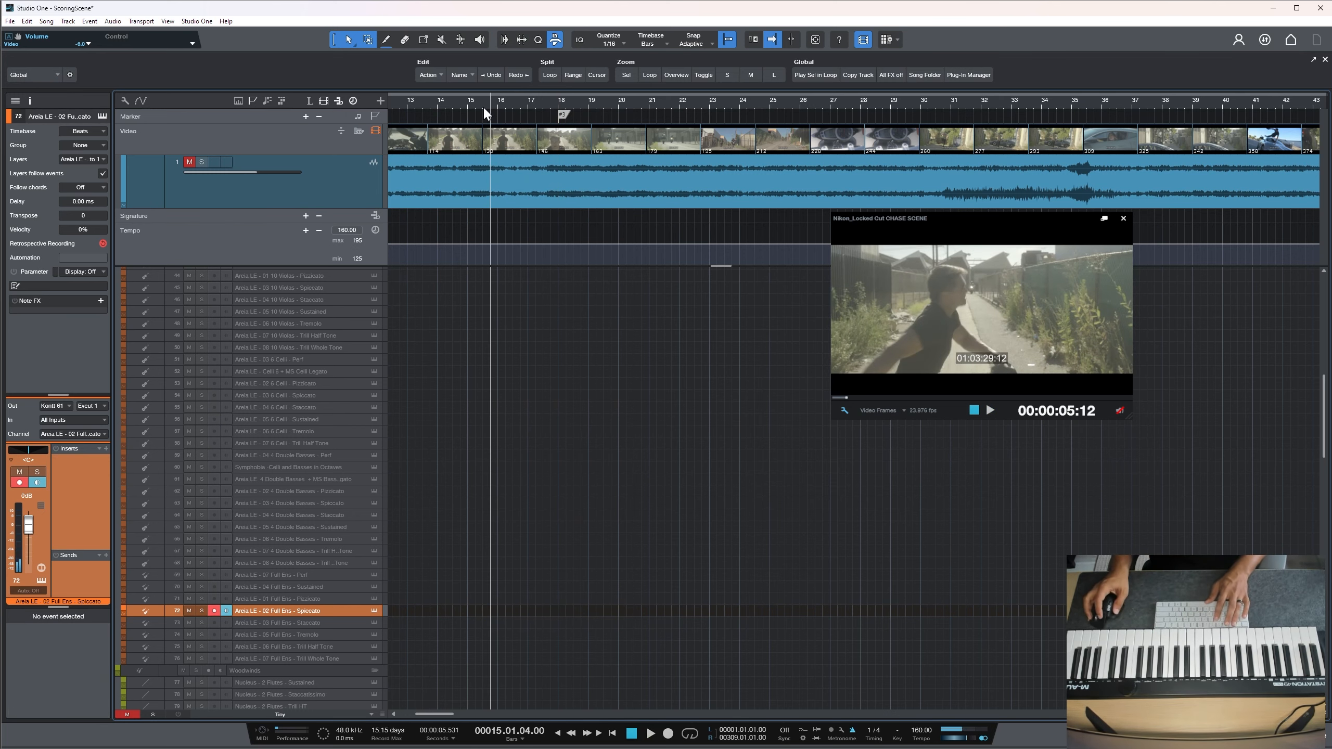
# Try further spiccato takes from bar 14, undo them, and play the scene through from there
pyautogui.press('KP_Multiply')
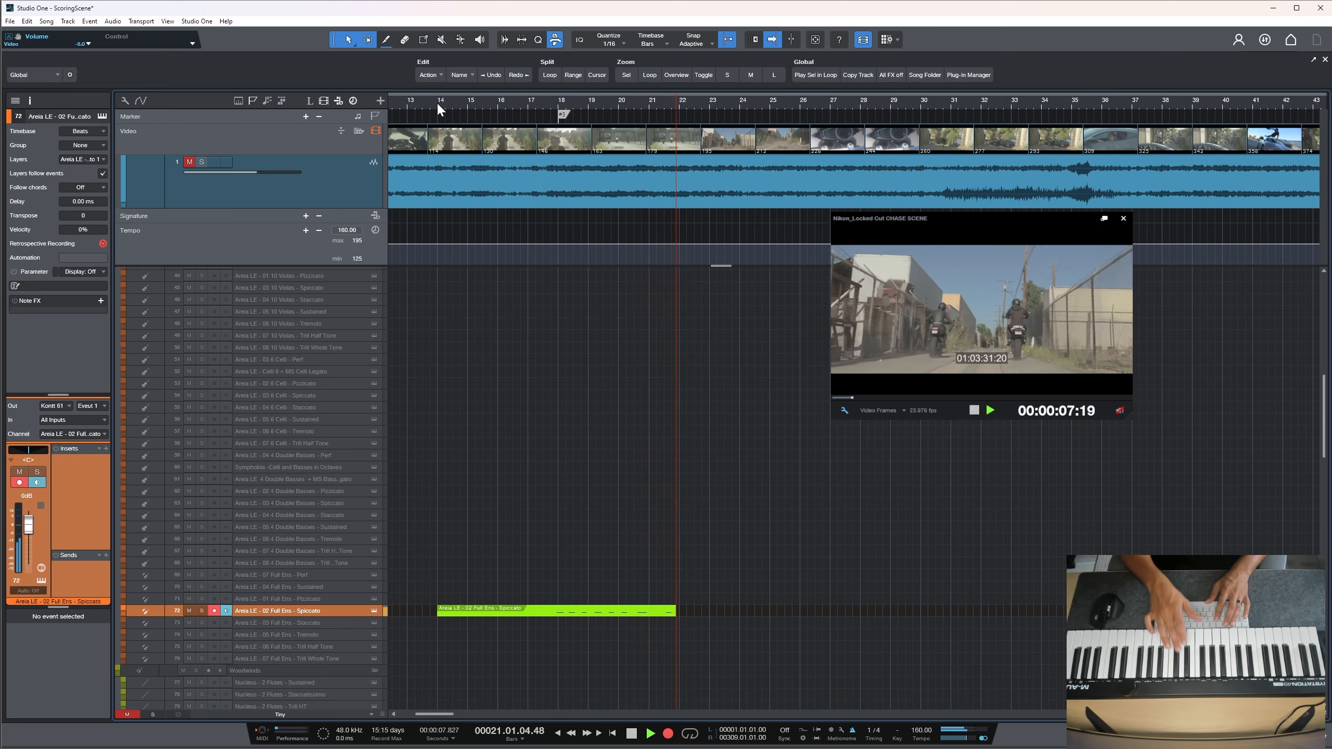
pyautogui.hotkey('ctrl', 'space')
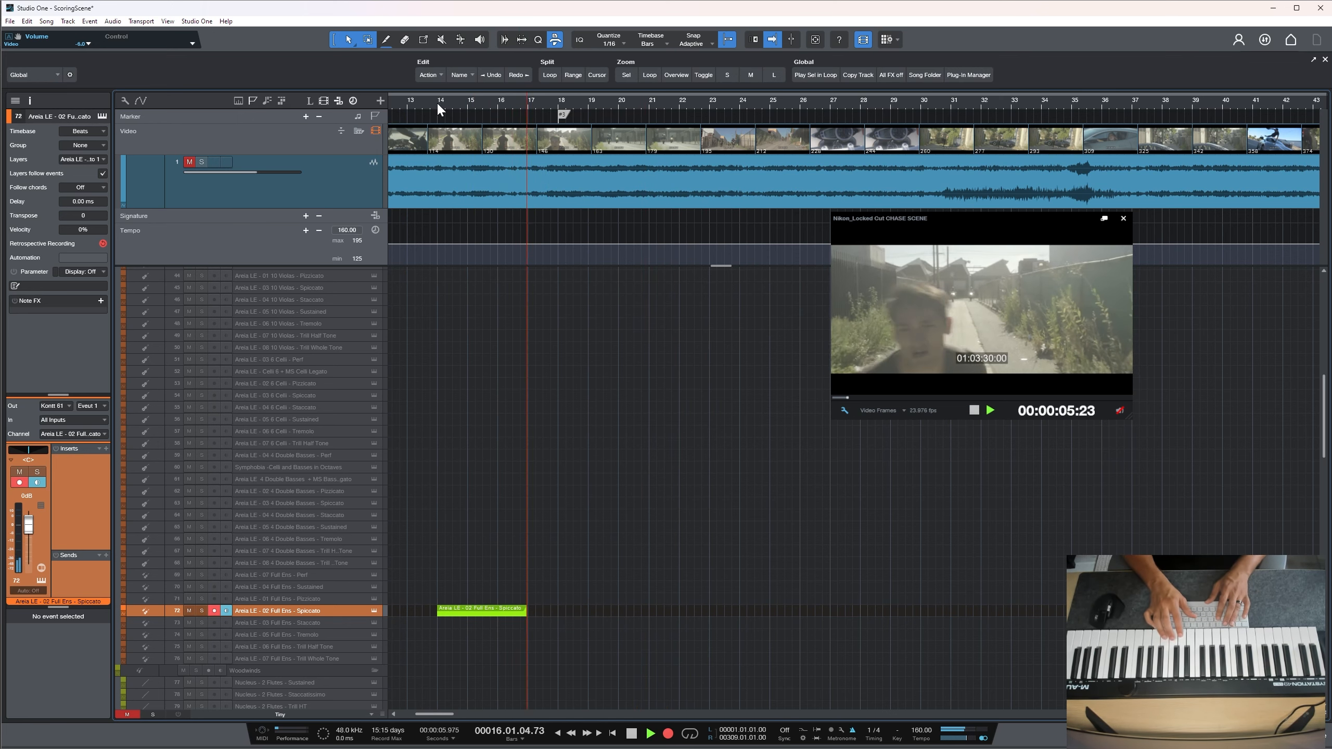
pyautogui.press('space')
pyautogui.hotkey('ctrl', 'z')
pyautogui.press('KP_Multiply')
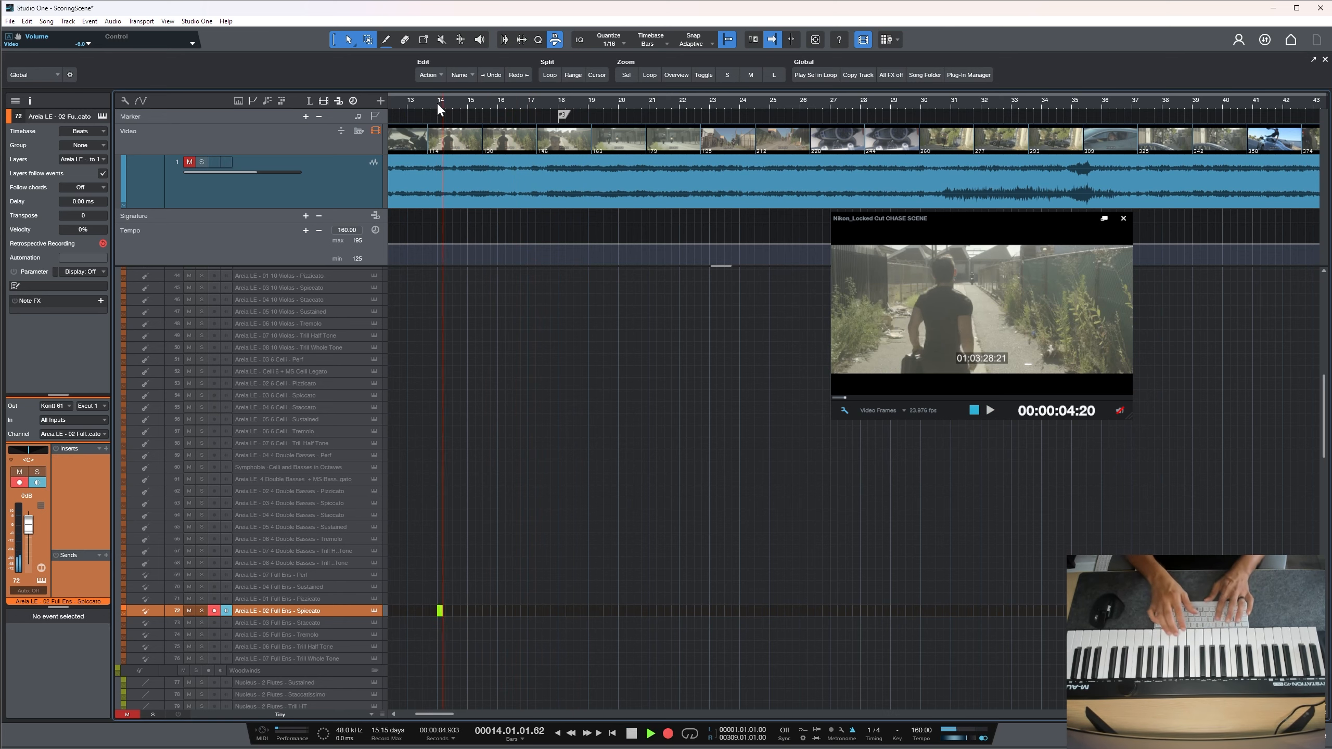
pyautogui.press('space')
pyautogui.press('space')
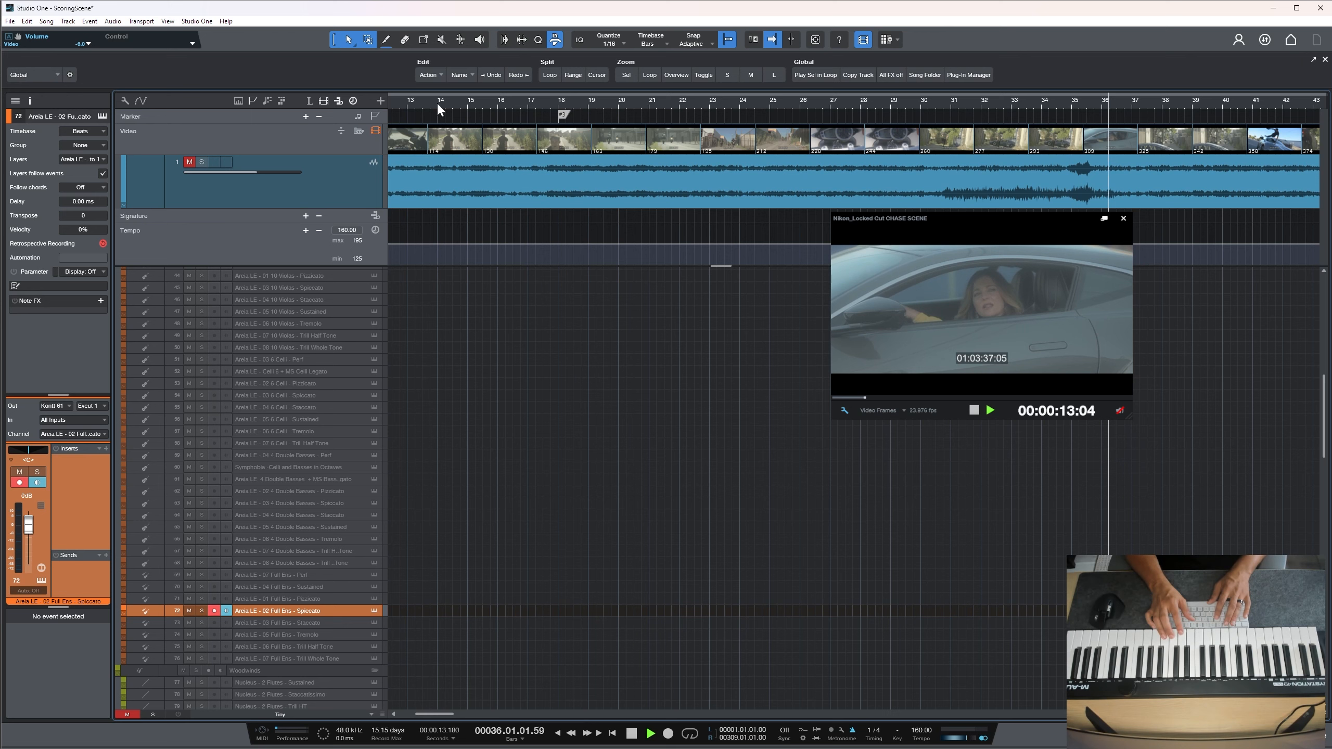
pyautogui.press('space')
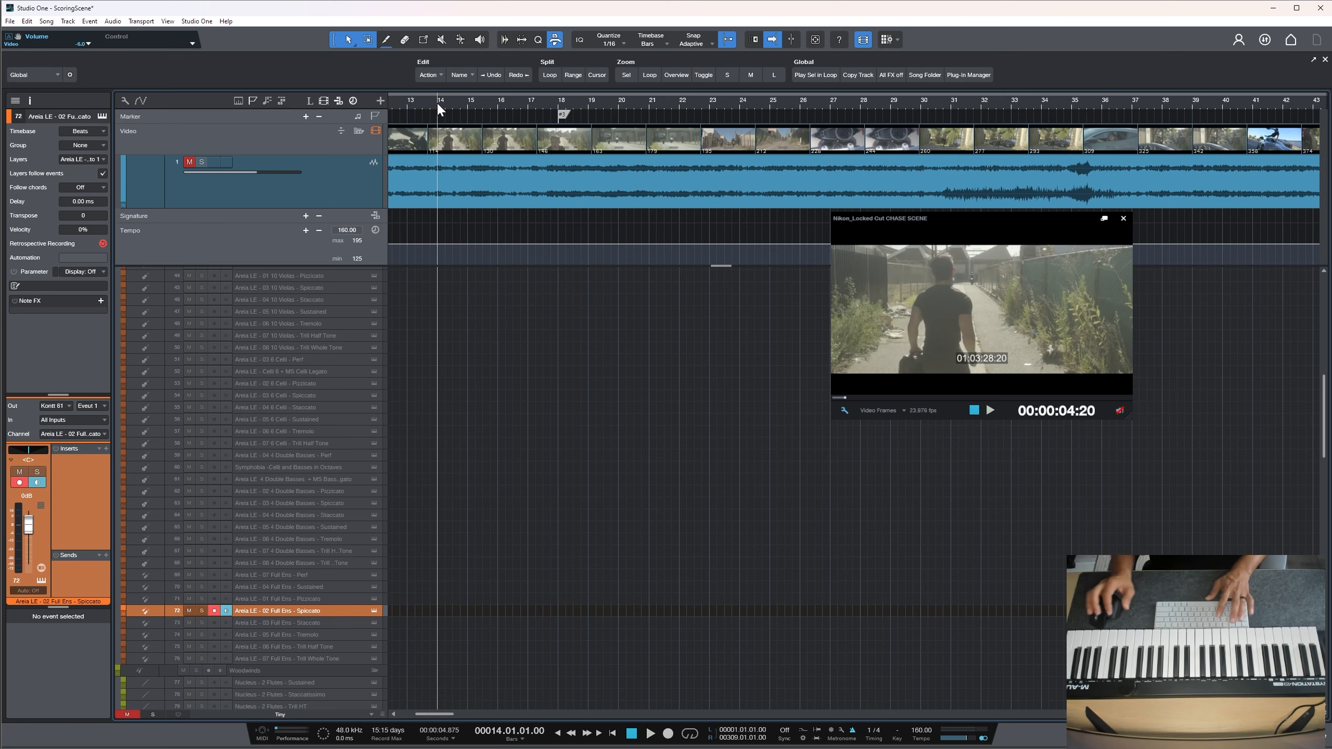
# Add a tempo change to 170 BPM at bar 18 and play the scene from there
pyautogui.click(560, 111)
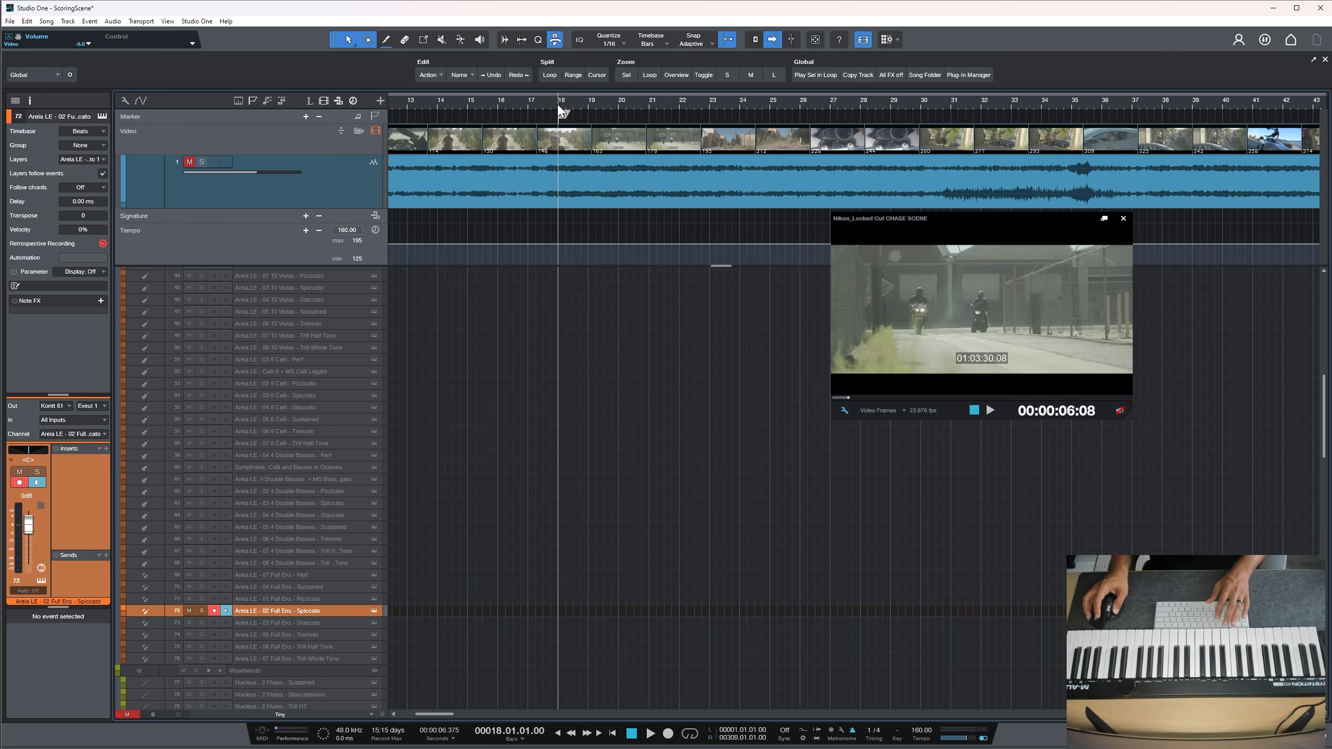
pyautogui.click(559, 244)
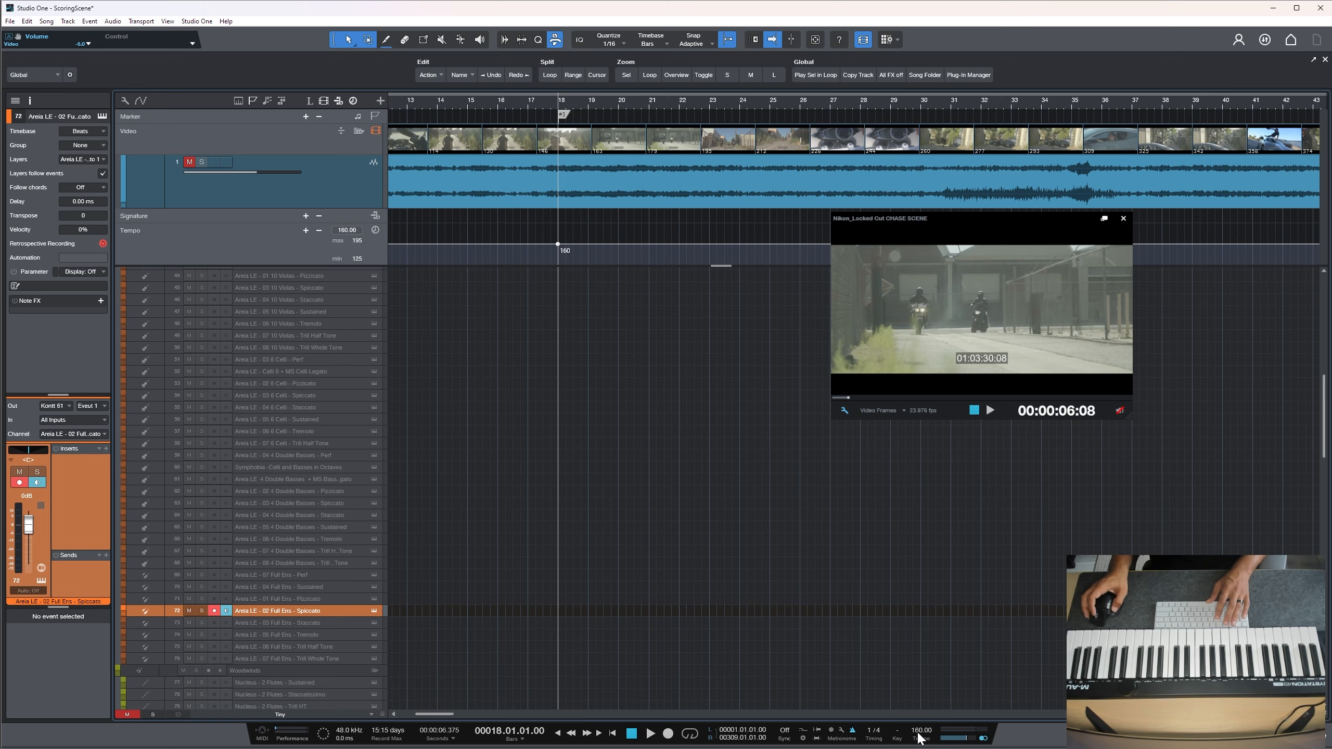
pyautogui.scroll(10, 919, 739)
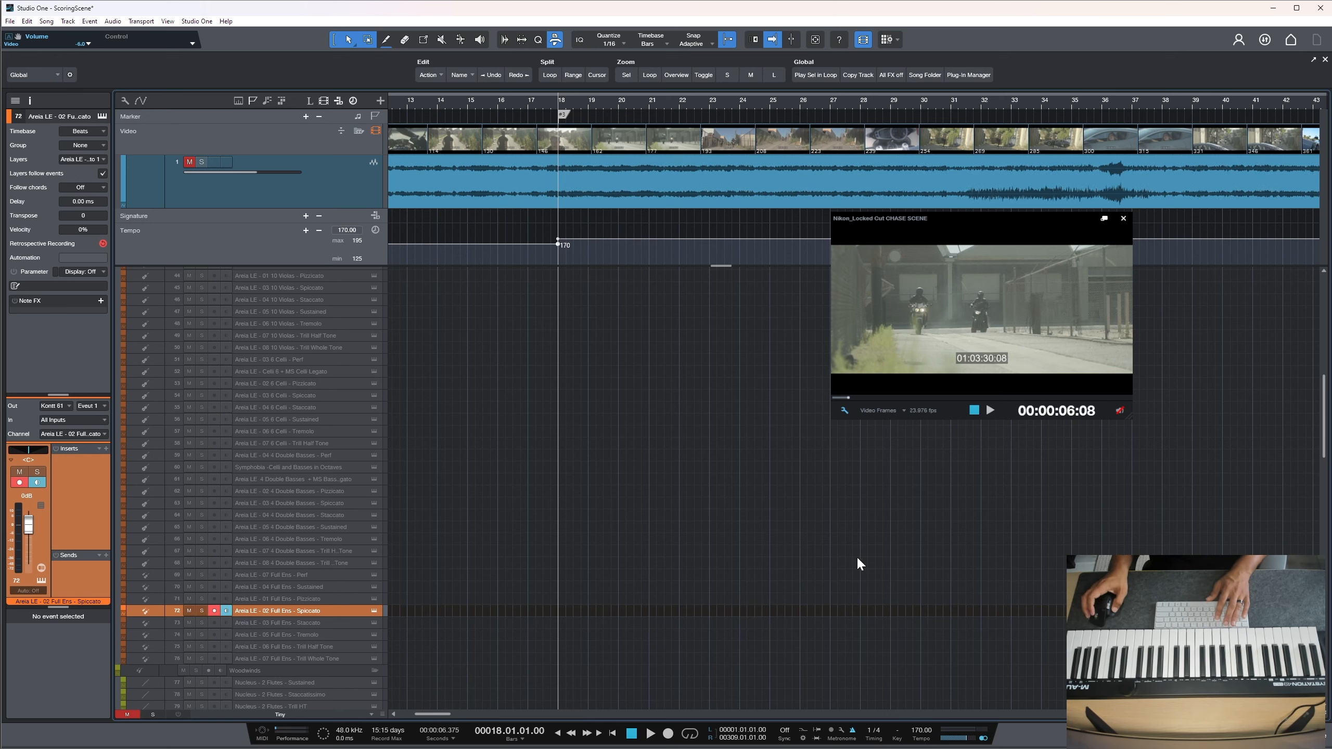
pyautogui.press('space')
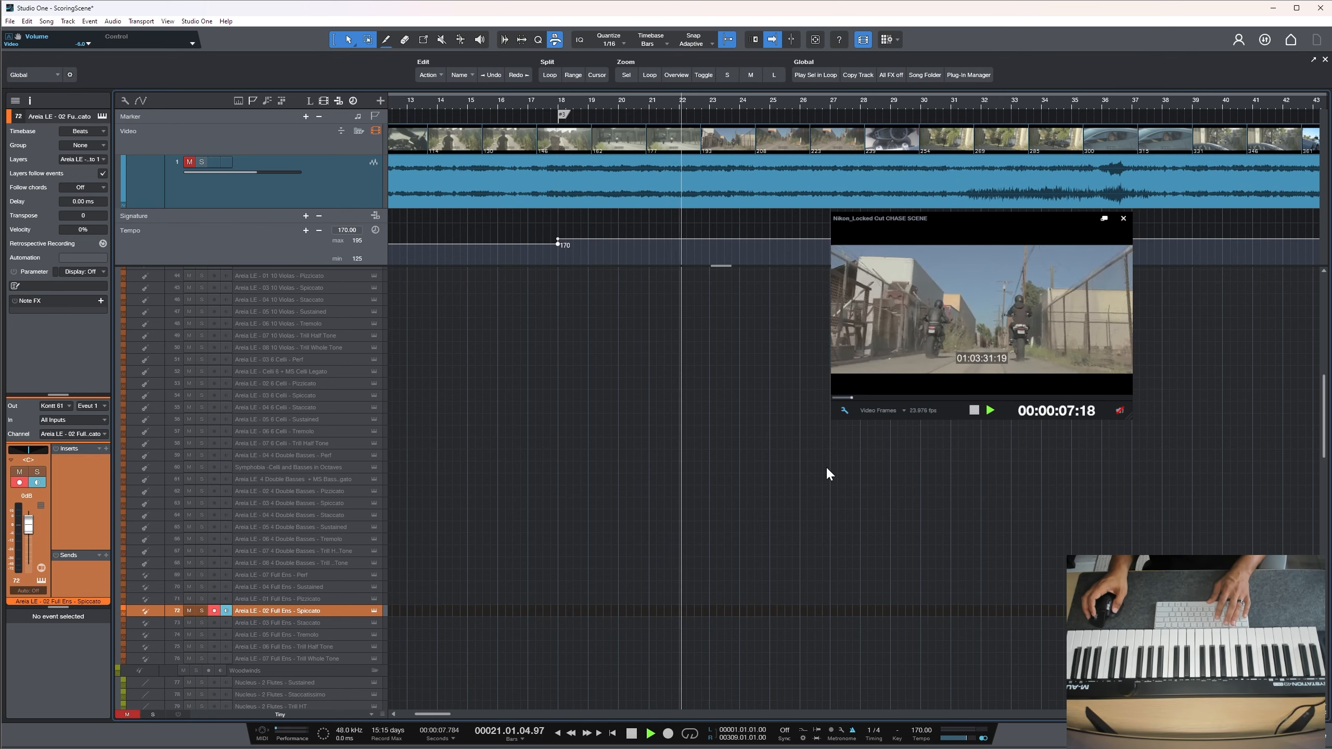
pyautogui.press('space')
# Play the scene up to the car shot around bar 57 and move marker 4 to bar 57
pyautogui.moveTo(1156, 100); pyautogui.dragTo(1065, 107)
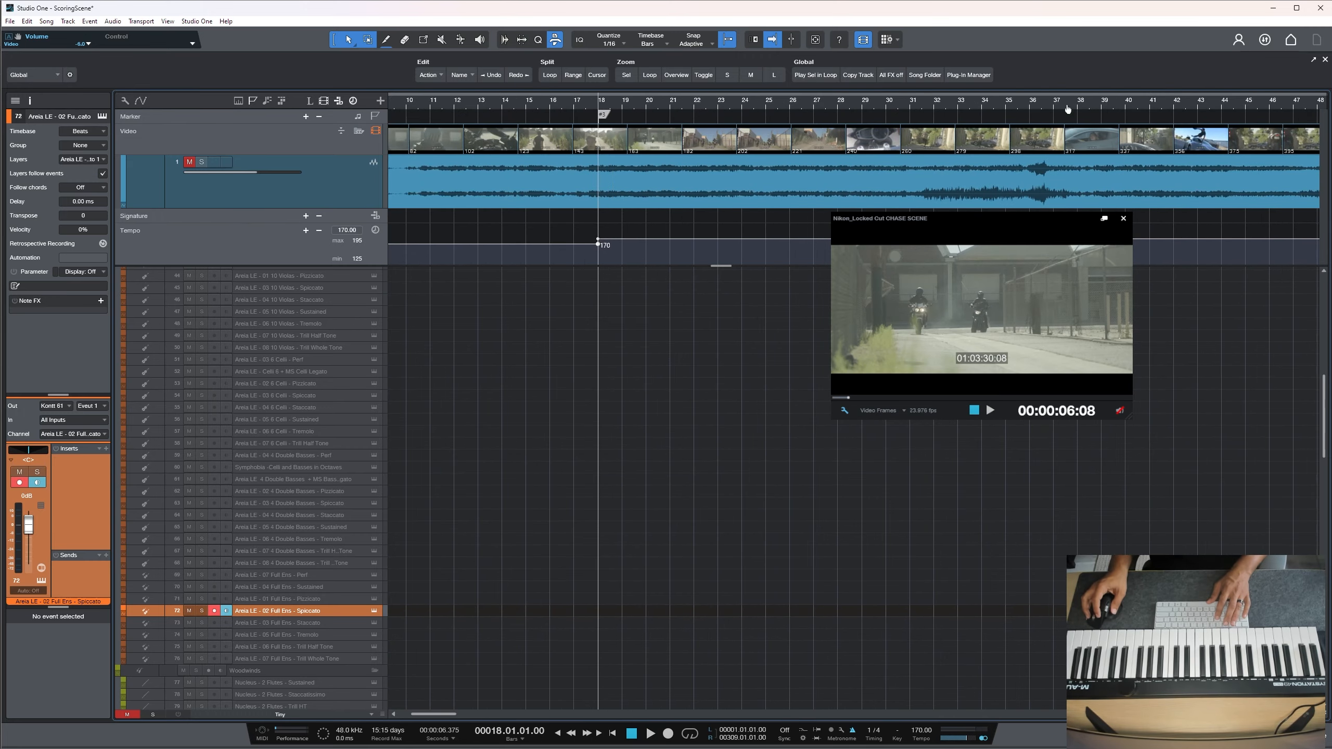
pyautogui.click(1176, 107)
pyautogui.press('space')
pyautogui.moveTo(1179, 107); pyautogui.dragTo(1039, 125)
pyautogui.moveTo(998, 115); pyautogui.dragTo(963, 92)
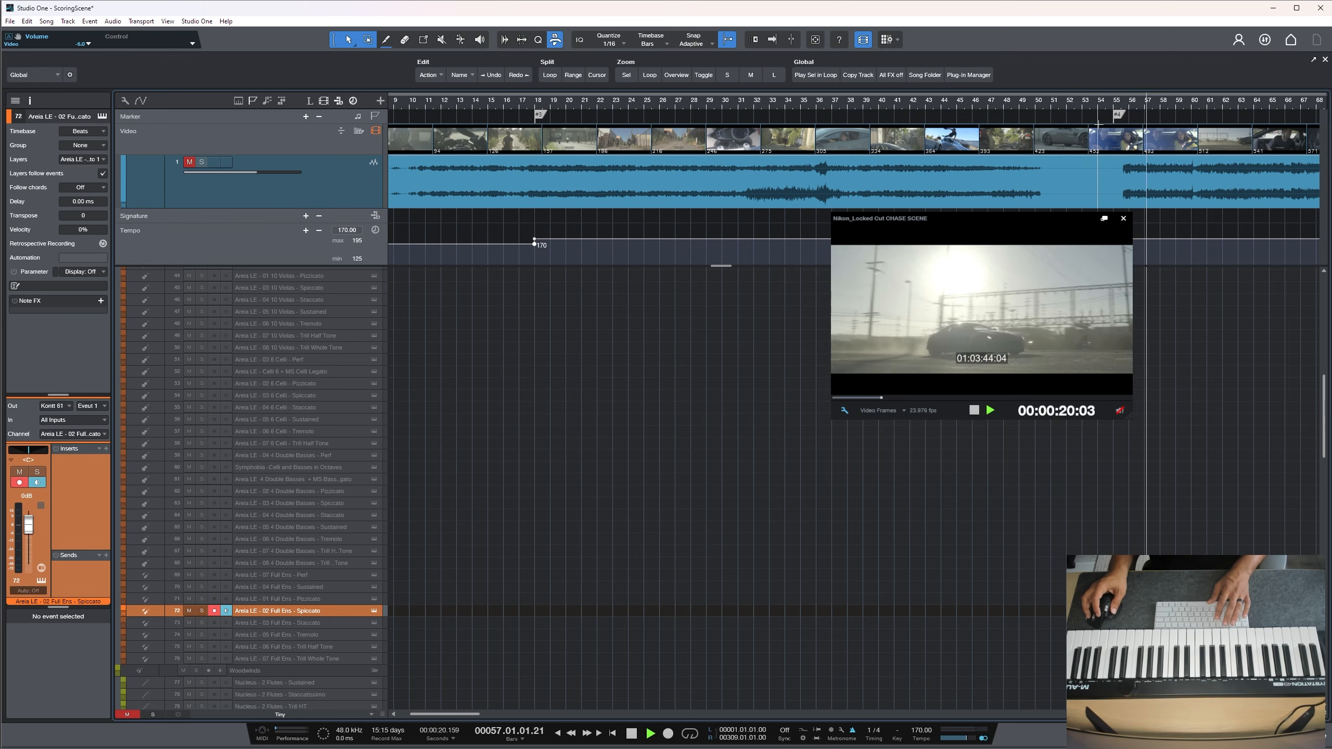
pyautogui.press('space')
pyautogui.click(1145, 105)
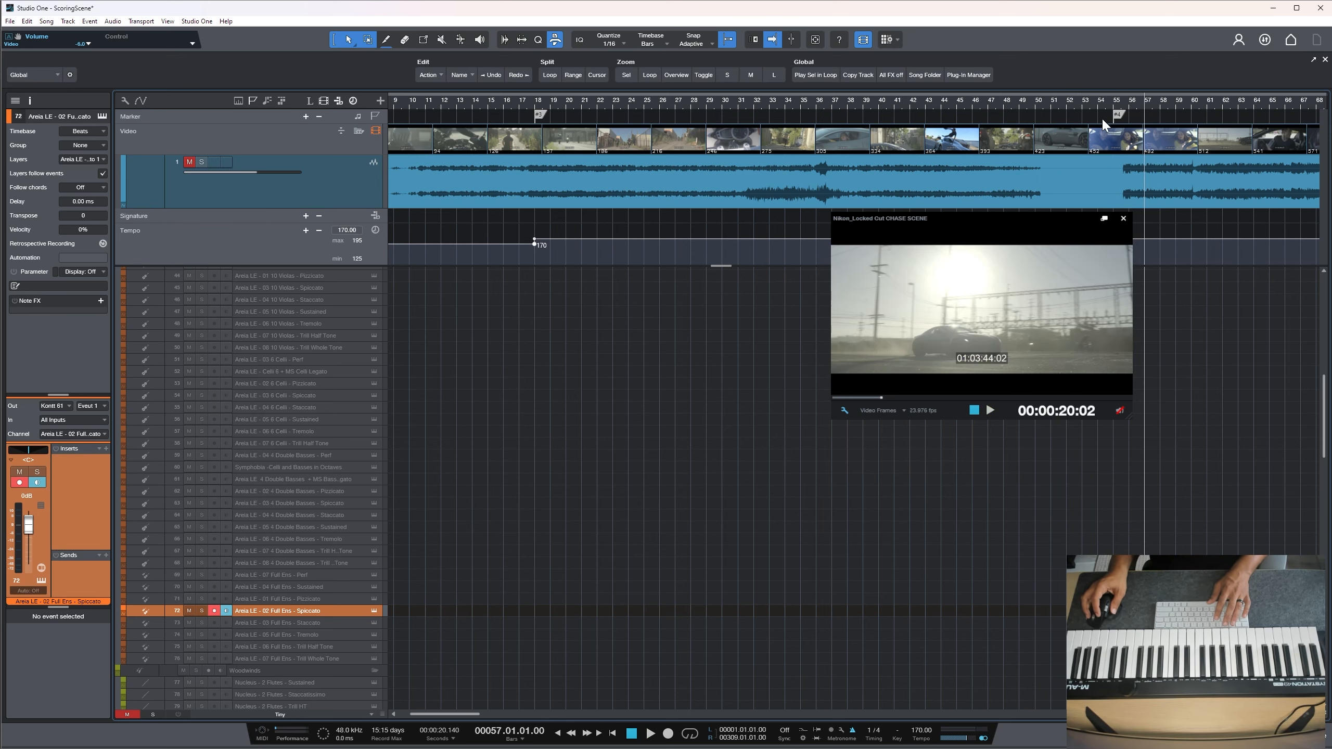
pyautogui.moveTo(1118, 114); pyautogui.dragTo(1149, 115)
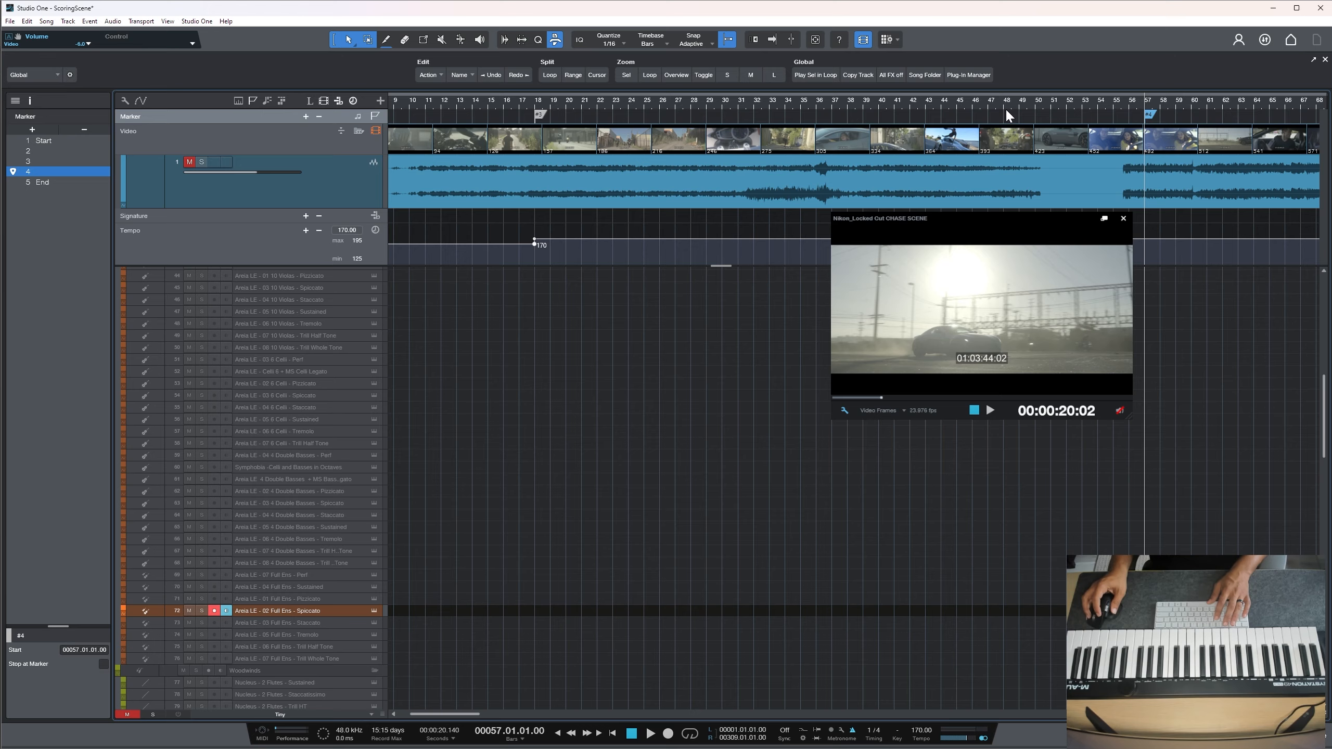
# Try spiccato strings takes starting just after bar 15 and undo the recordings
pyautogui.moveTo(1007, 104); pyautogui.dragTo(1040, 100)
pyautogui.moveTo(566, 104); pyautogui.dragTo(597, 96)
pyautogui.click(537, 102)
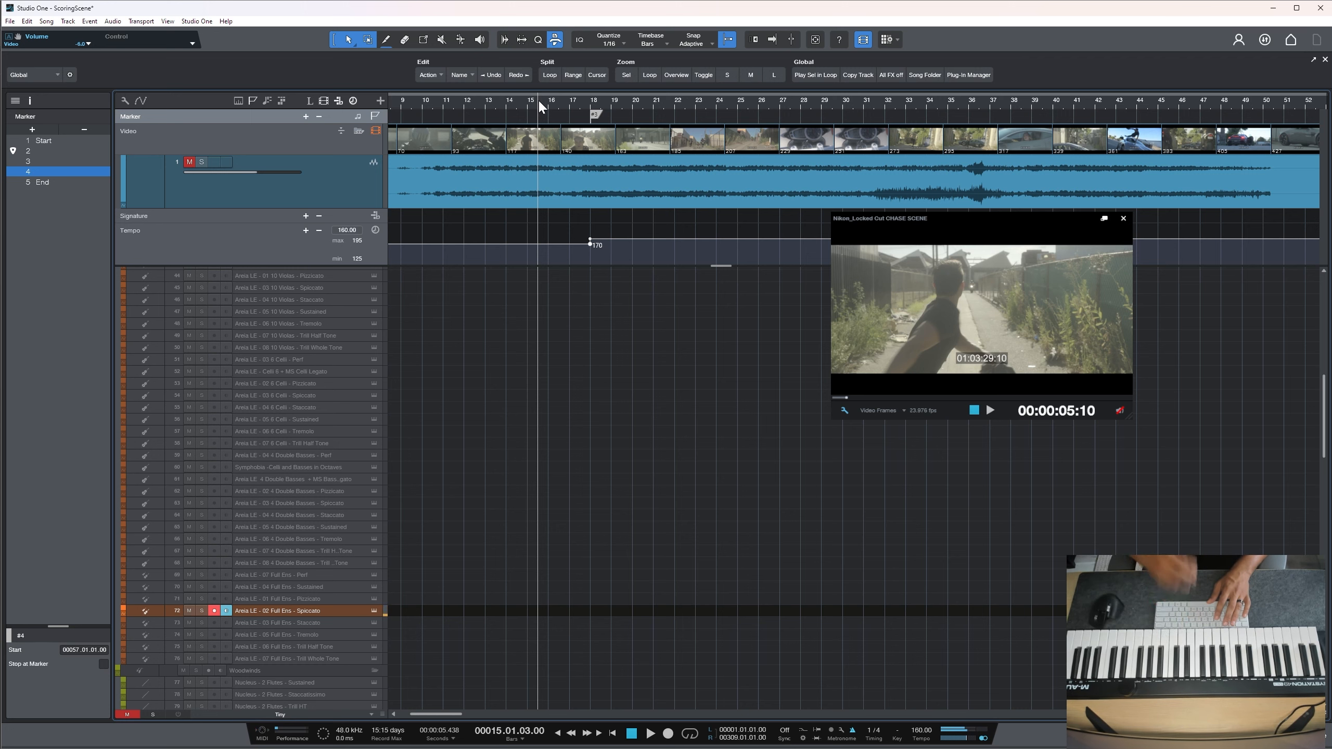
pyautogui.press('KP_Multiply')
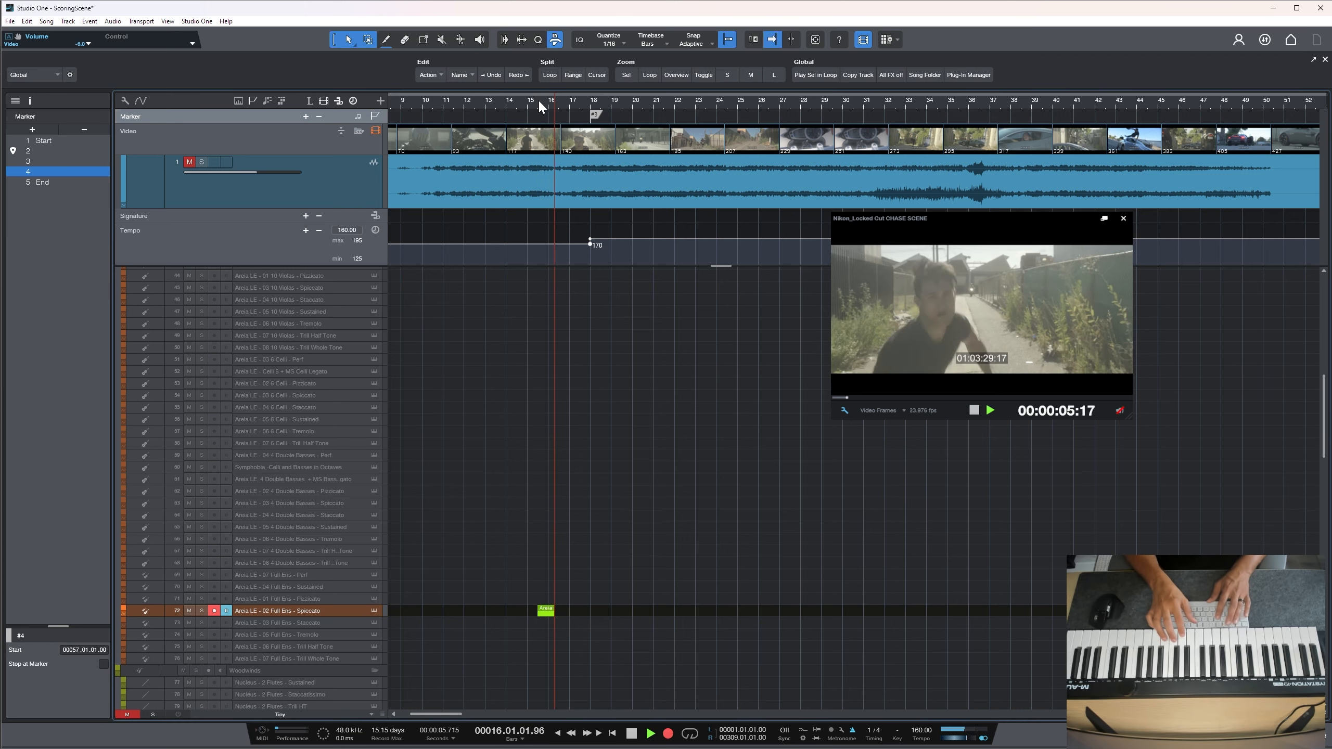
pyautogui.press('space')
pyautogui.hotkey('ctrl', 'z')
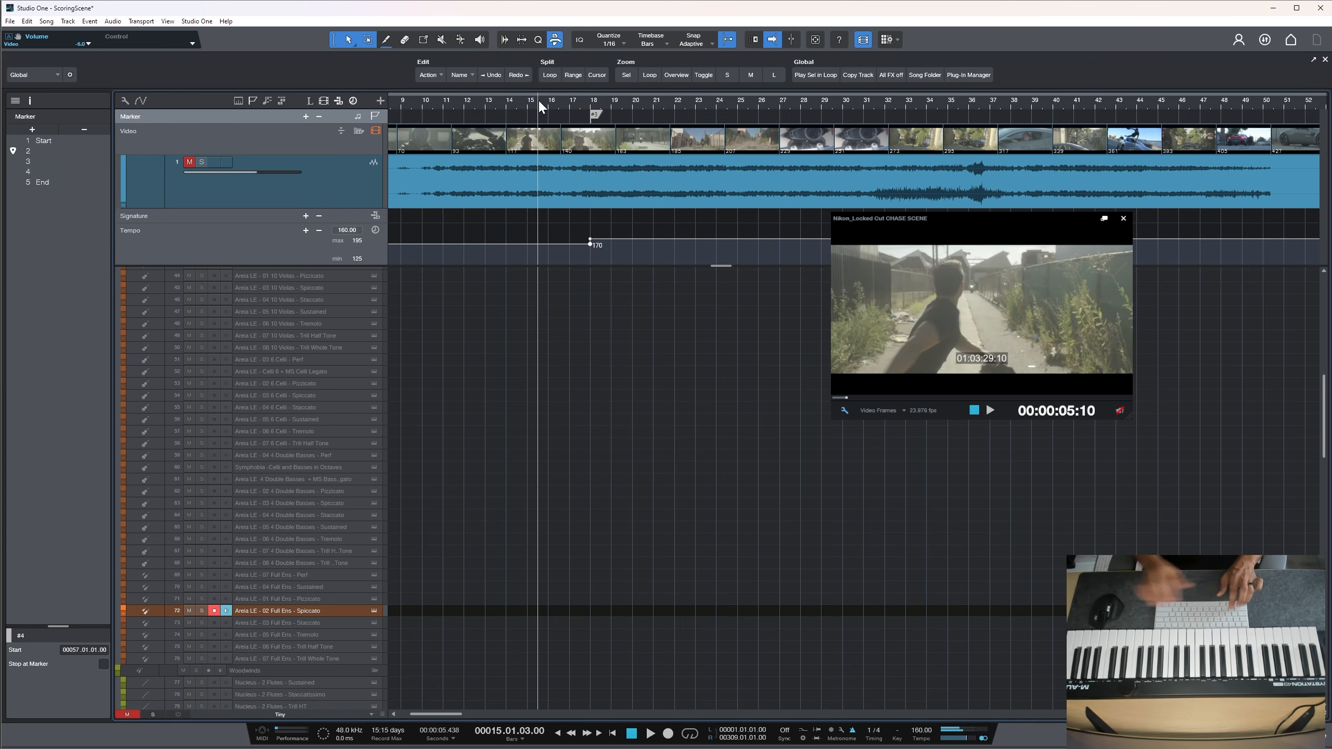
pyautogui.press('KP_Multiply')
pyautogui.press('space')
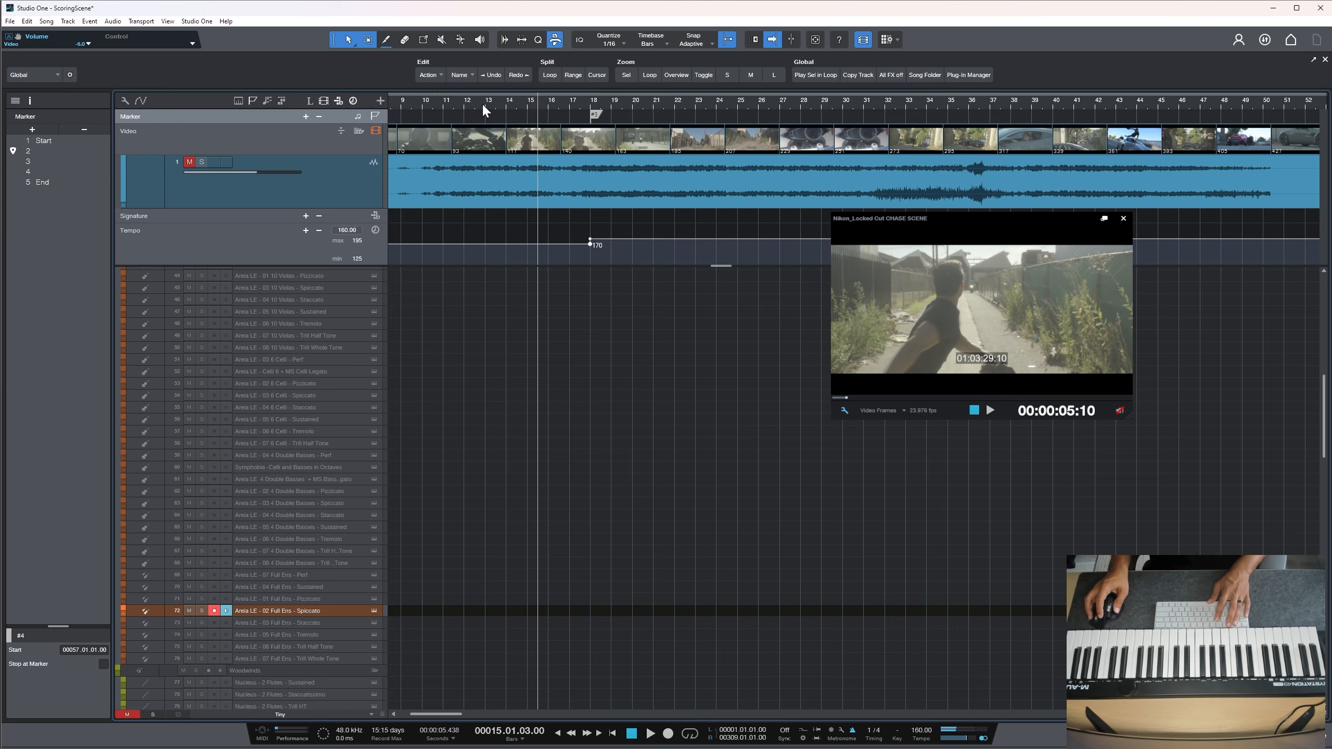
# Try a spiccato strings take from bar 13 and undo the recording
pyautogui.press('KP_Multiply')
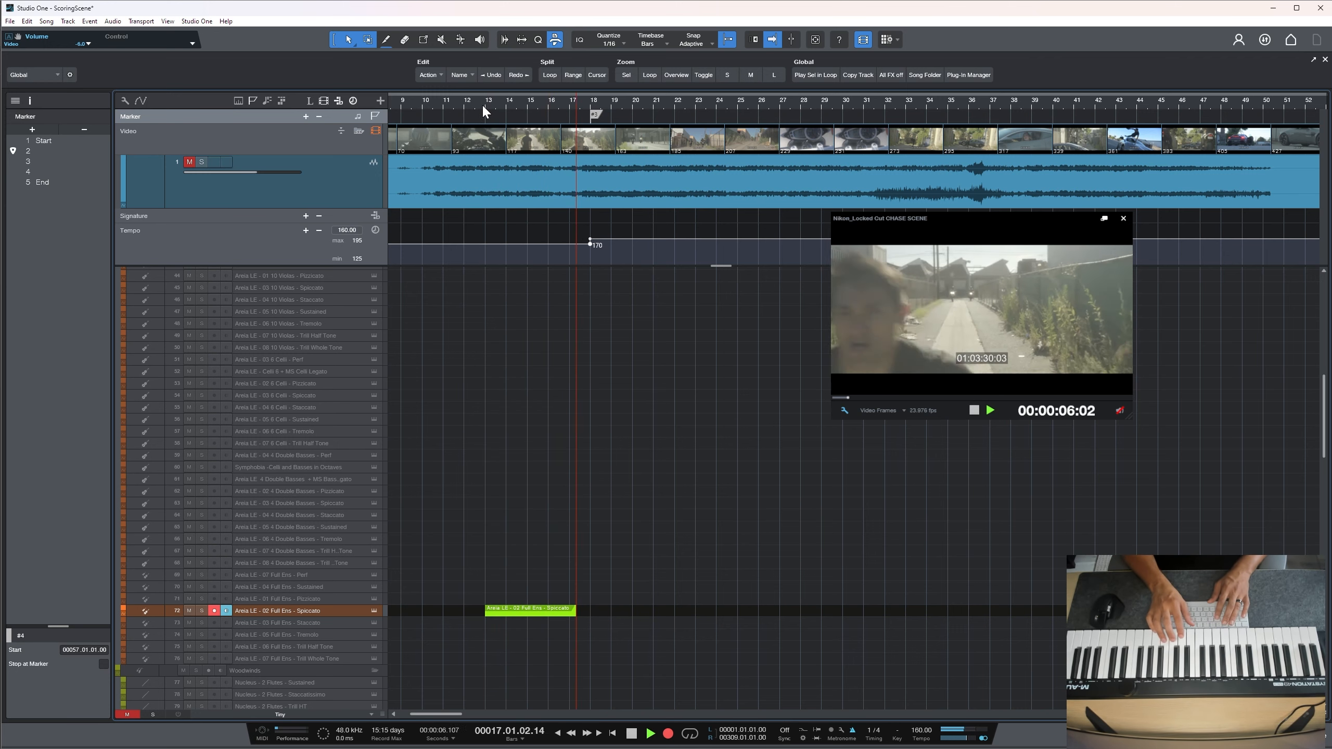
pyautogui.press('space')
pyautogui.hotkey('ctrl', 'z')
pyautogui.press('KP_Multiply')
pyautogui.press('space')
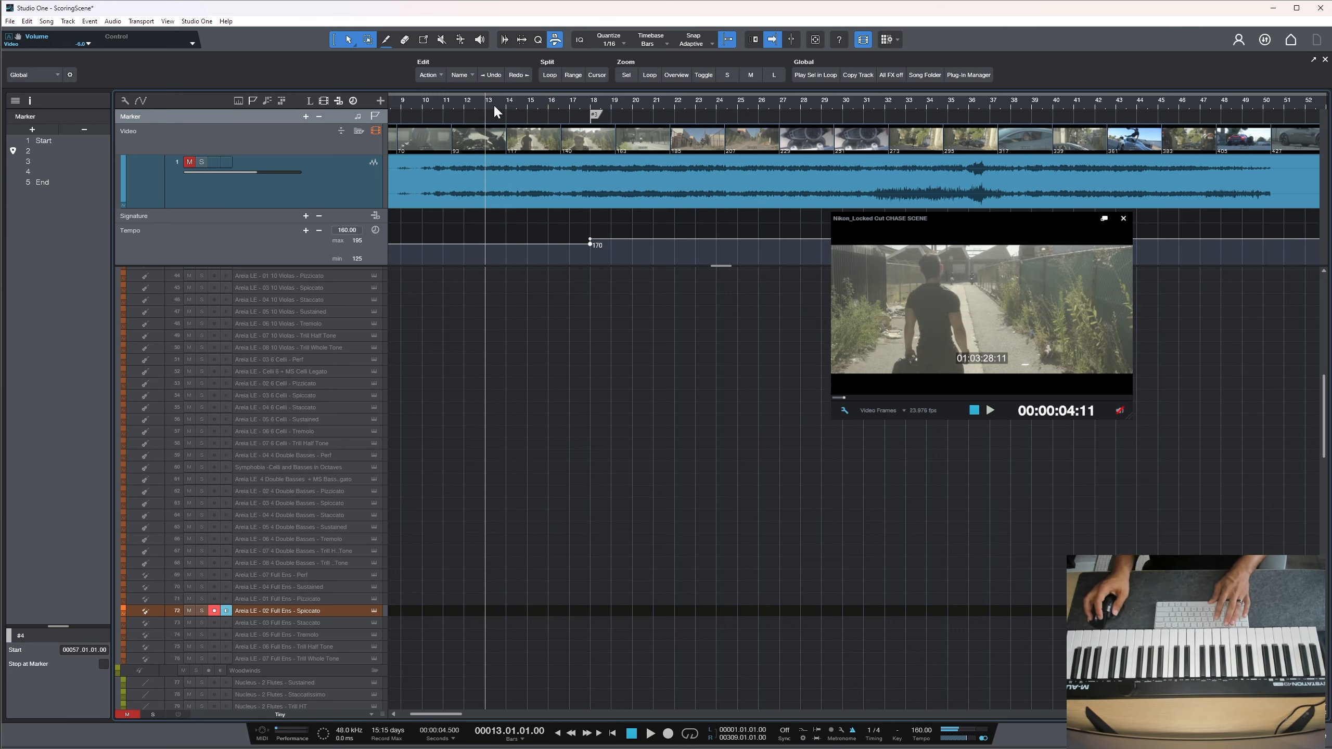
# Record the spiccato strings from bar 14 to about bar 42 and play back the entry at bar 18
pyautogui.press('KP_Multiply')
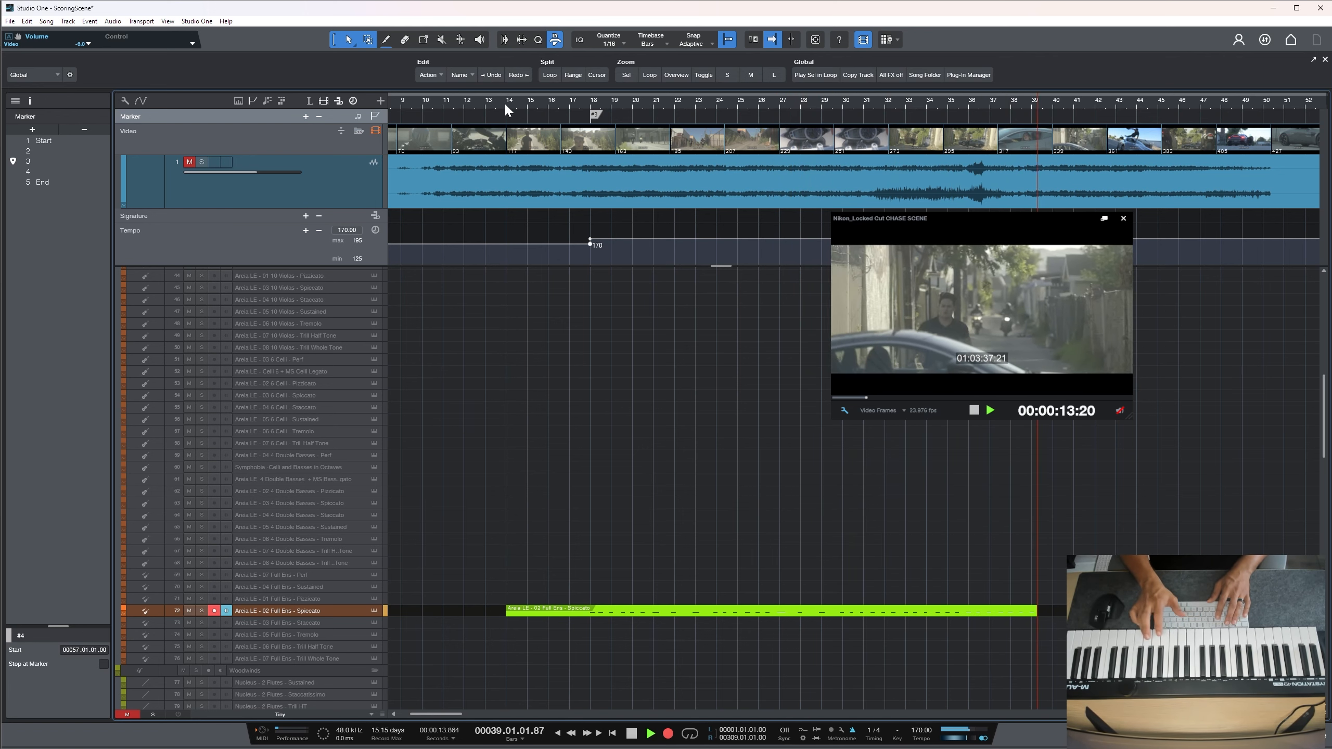
pyautogui.press('space')
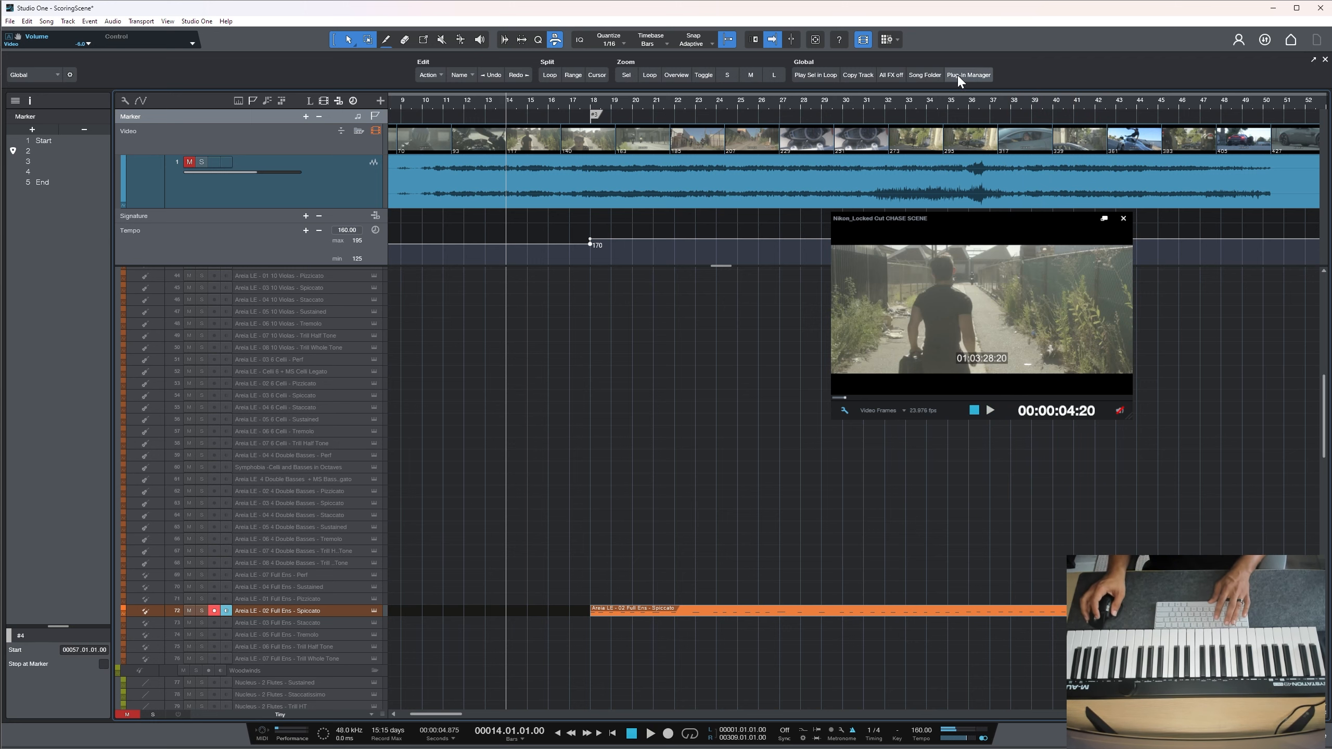
pyautogui.click(581, 106)
pyautogui.press('space')
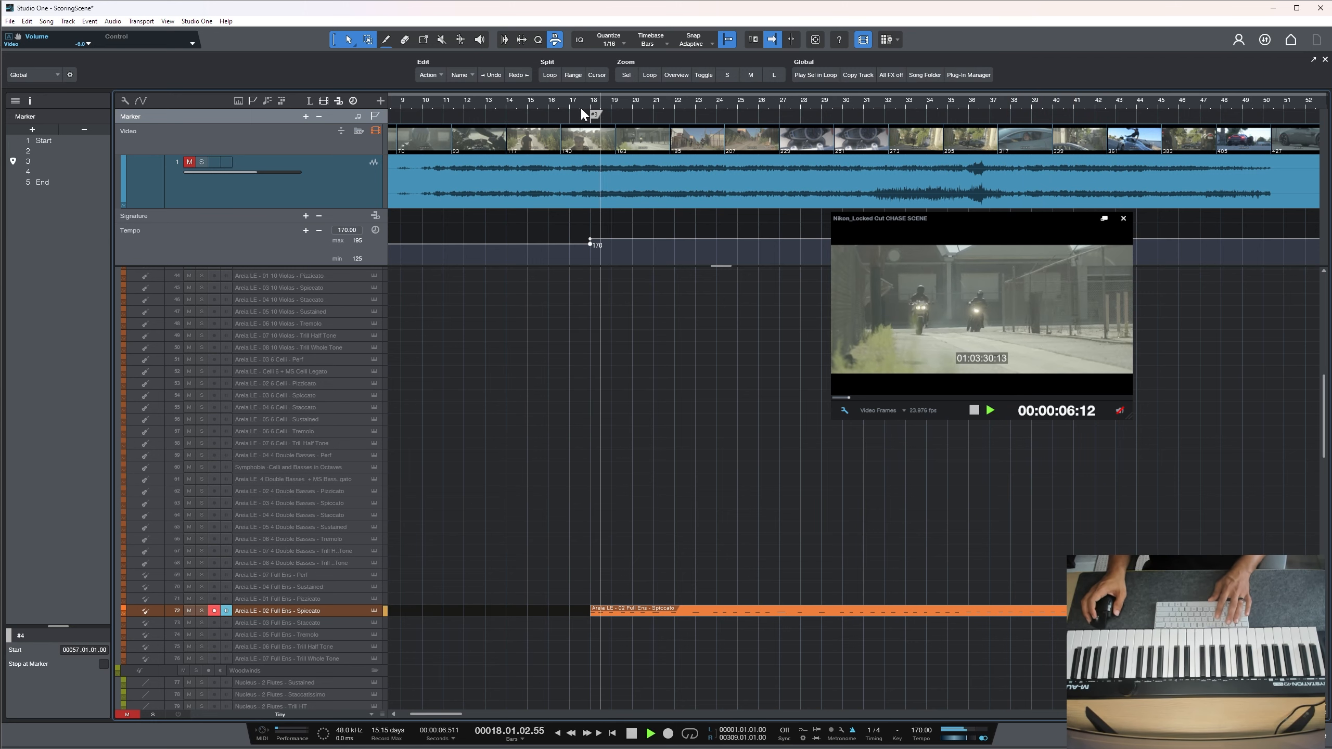
pyautogui.press('space')
# Open the recorded spiccato part in the note editor and humanize the velocity and start timing of all its notes
pyautogui.doubleClick(677, 612)
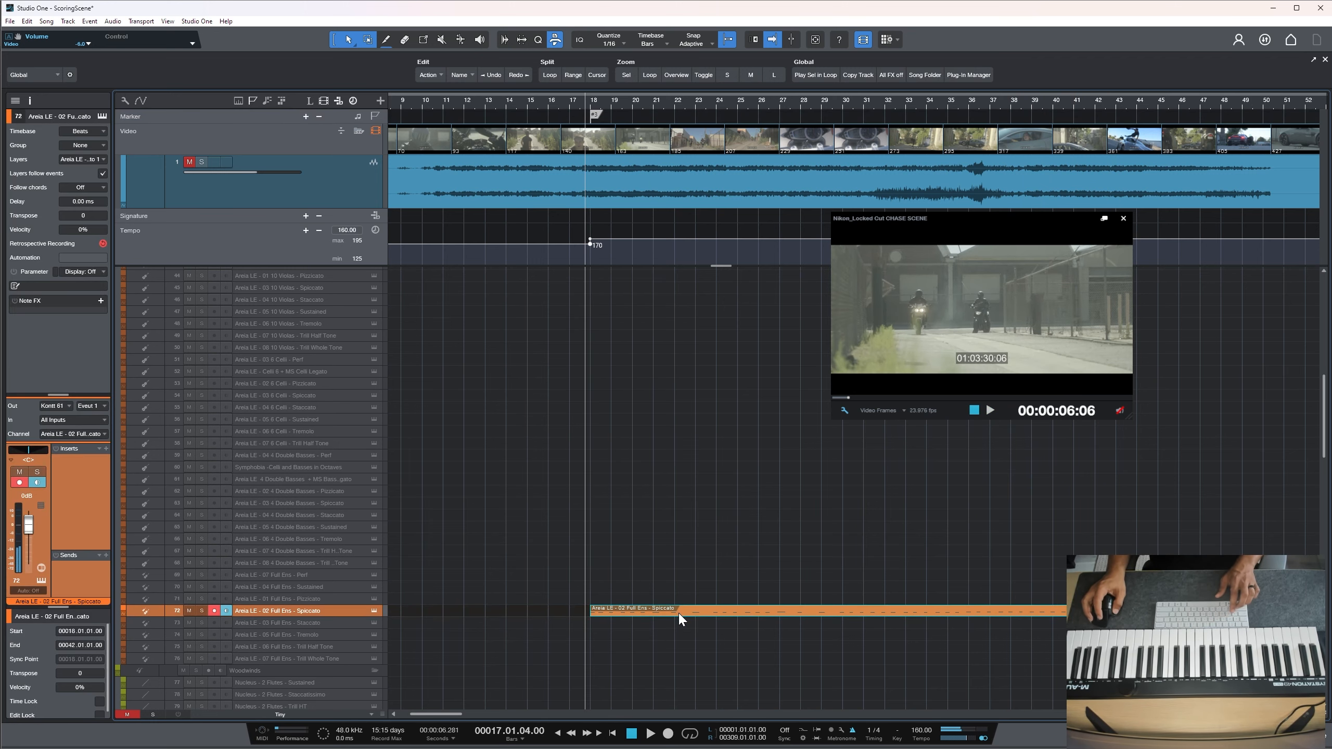
pyautogui.scroll(-6, 682, 602)
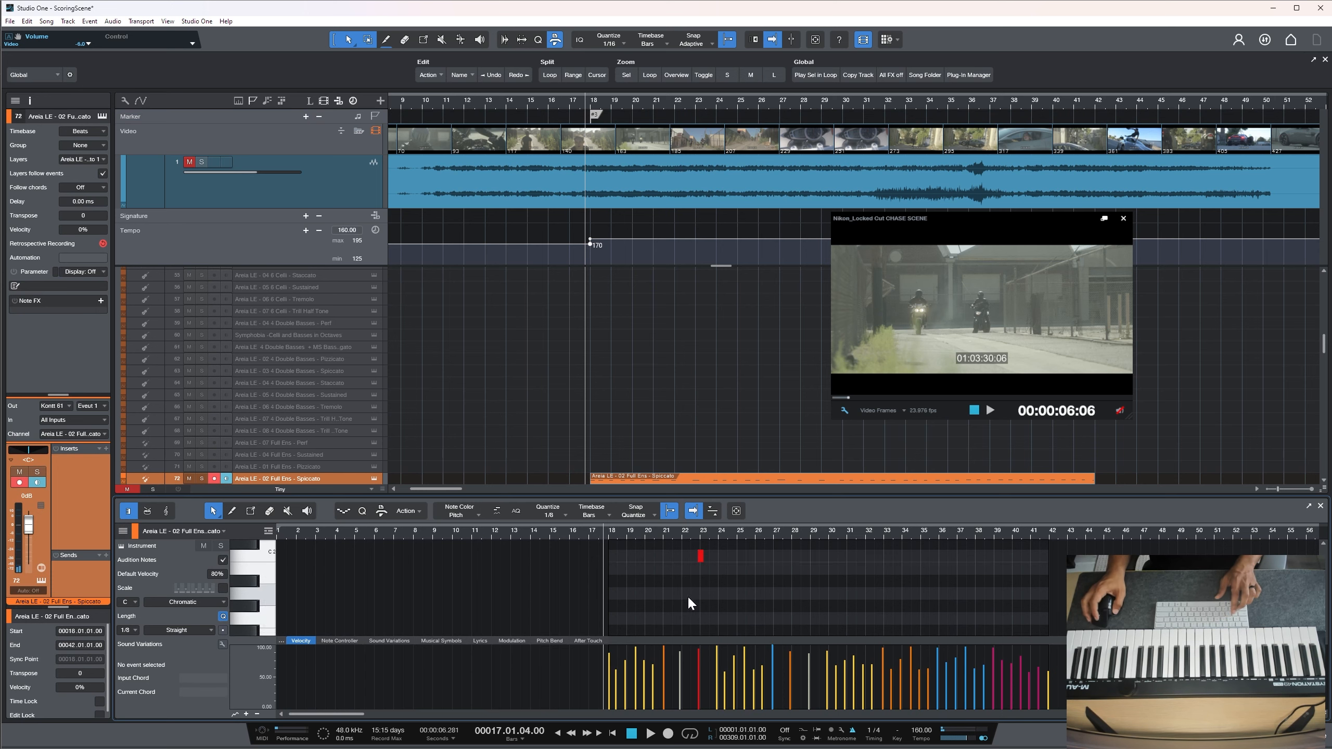
pyautogui.hotkey('ctrl', 'a')
pyautogui.press('space')
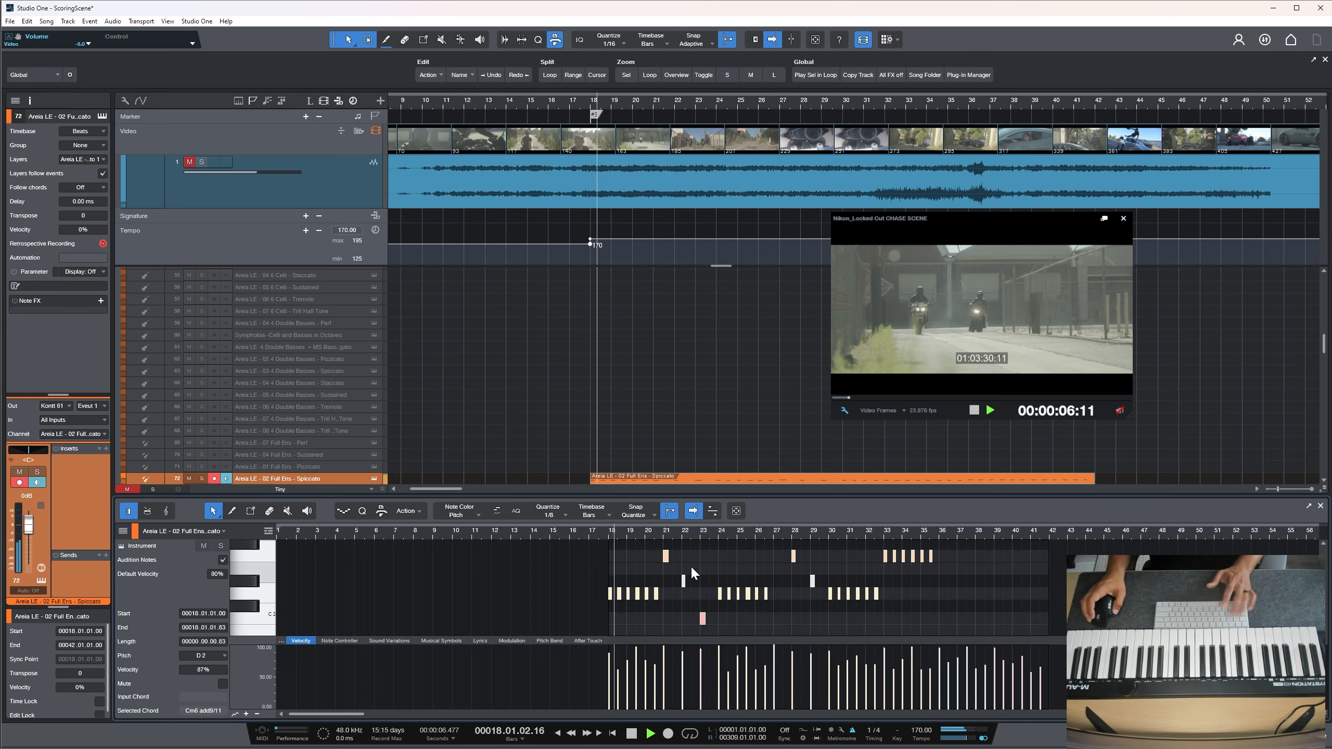
pyautogui.press('space')
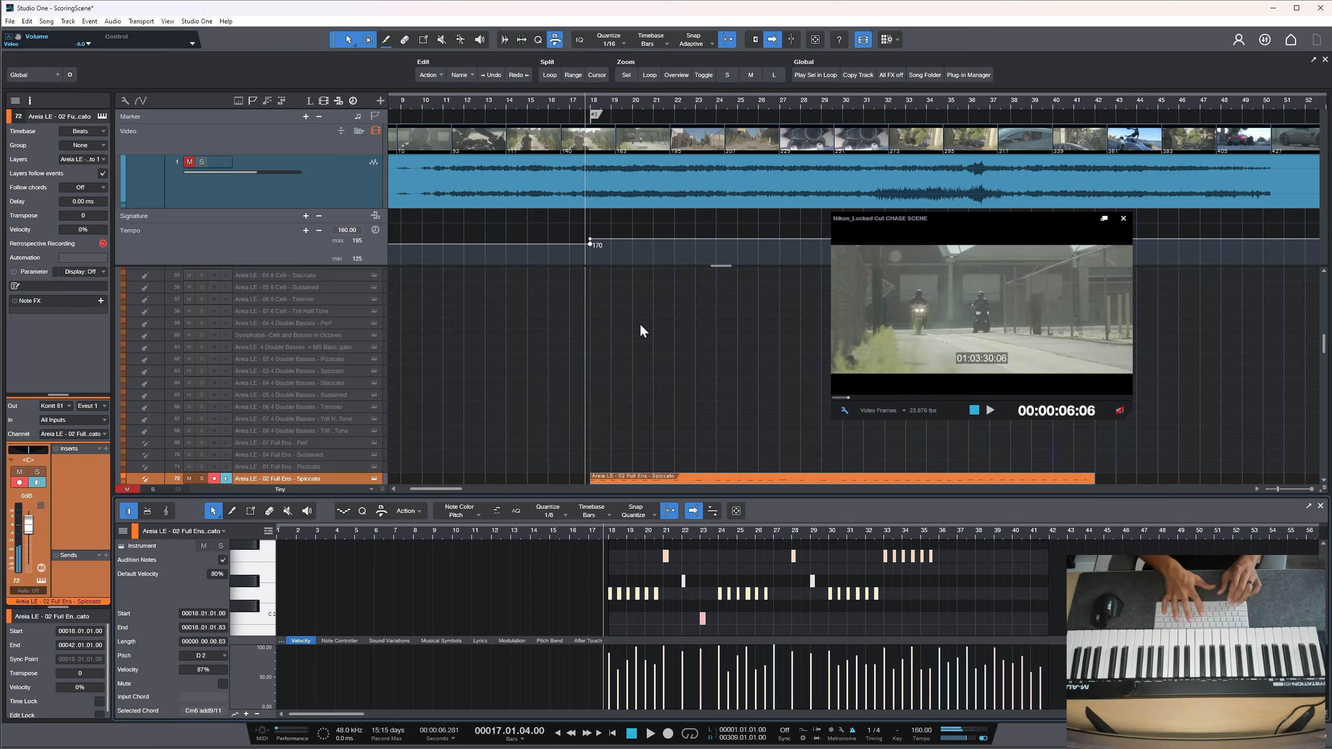
pyautogui.hotkey('alt', 'h')
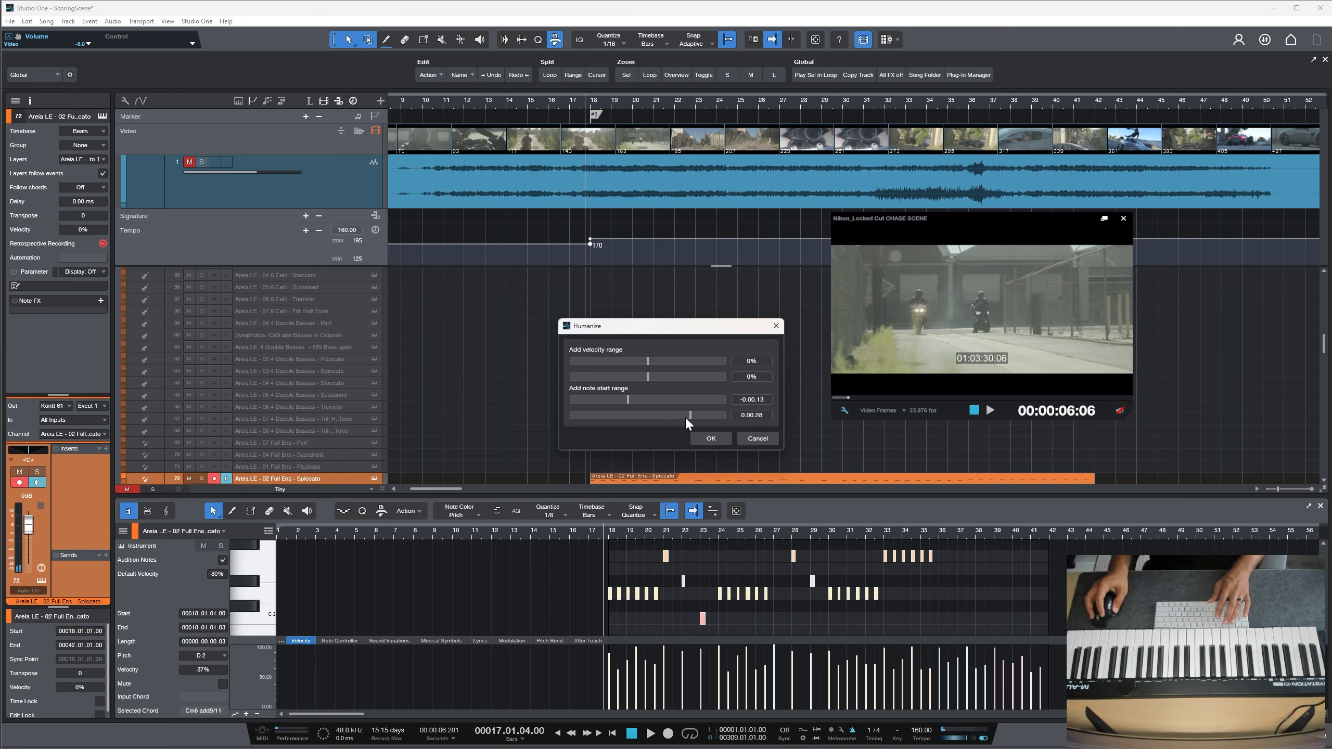
pyautogui.moveTo(655, 360); pyautogui.dragTo(639, 360)
pyautogui.click(710, 439)
# Play back the humanized spiccato part against the scene from bar 17 and around the car jump near bar 40
pyautogui.press('space')
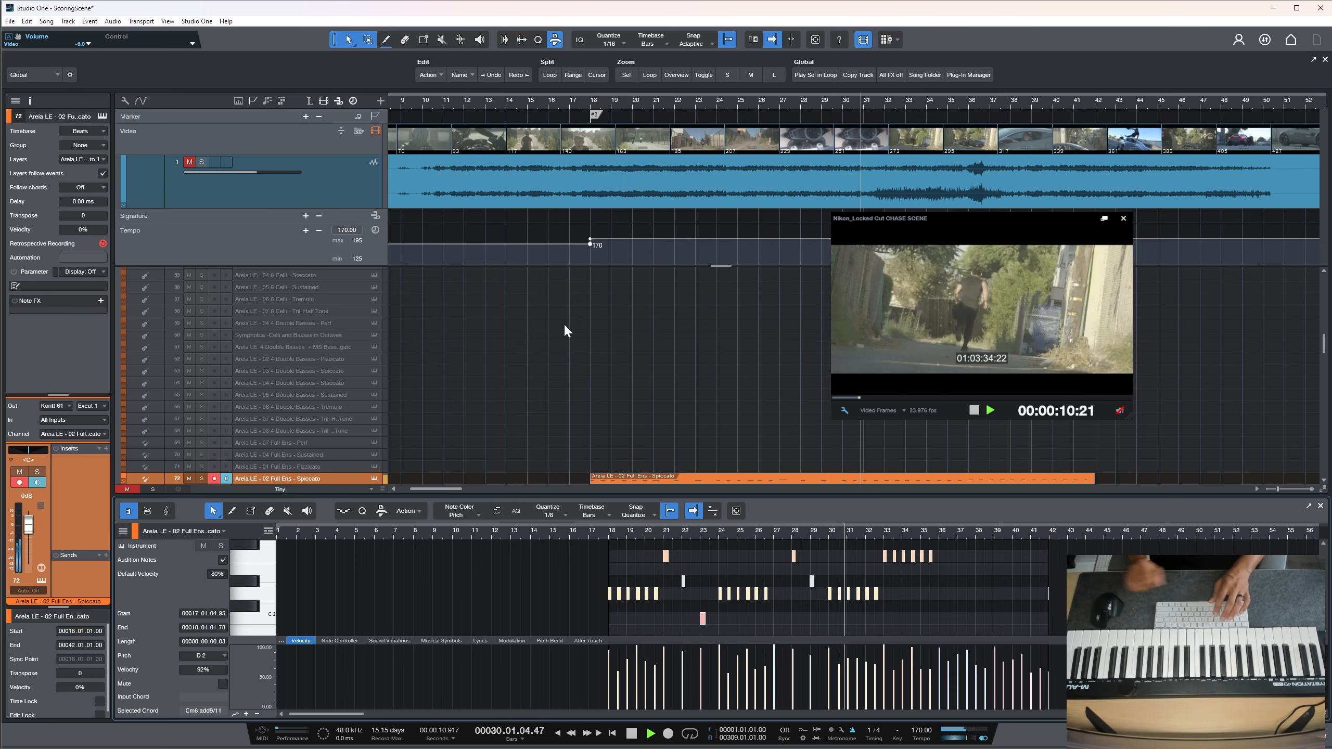
pyautogui.scroll(-4, 681, 409)
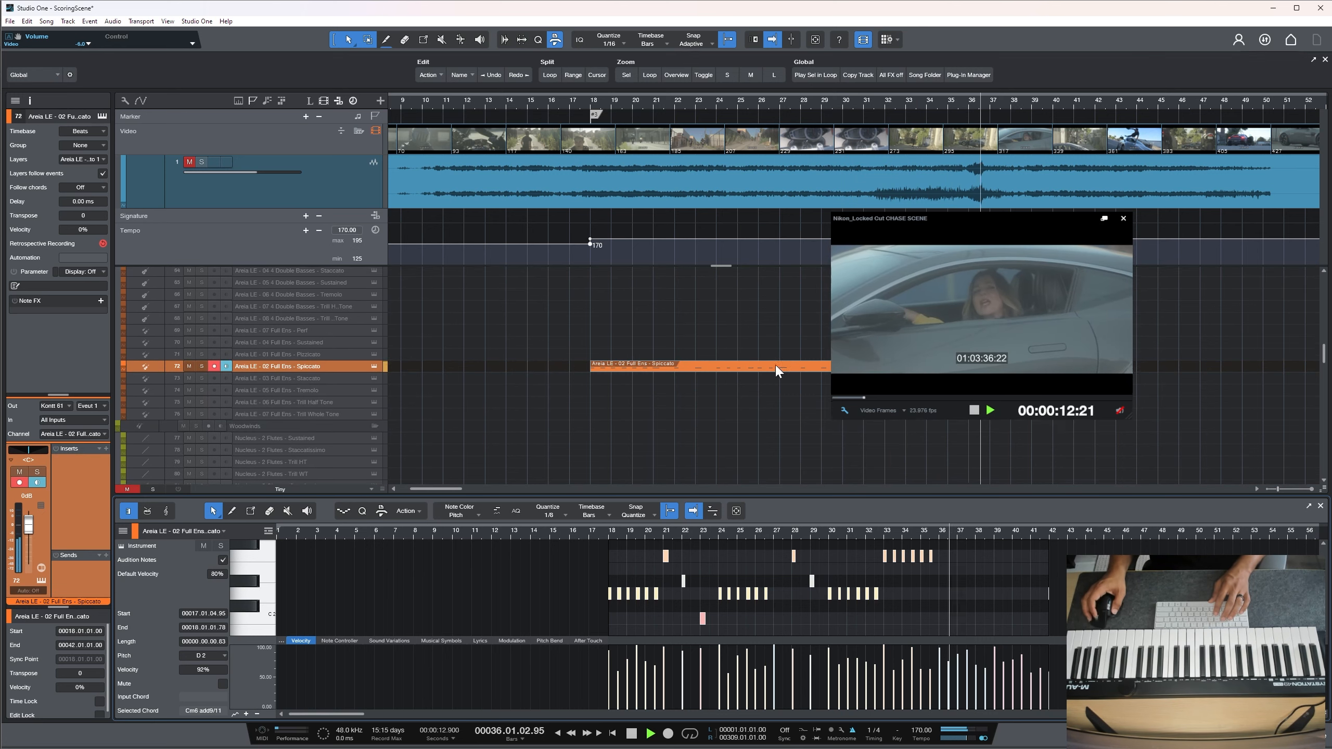
pyautogui.press('space')
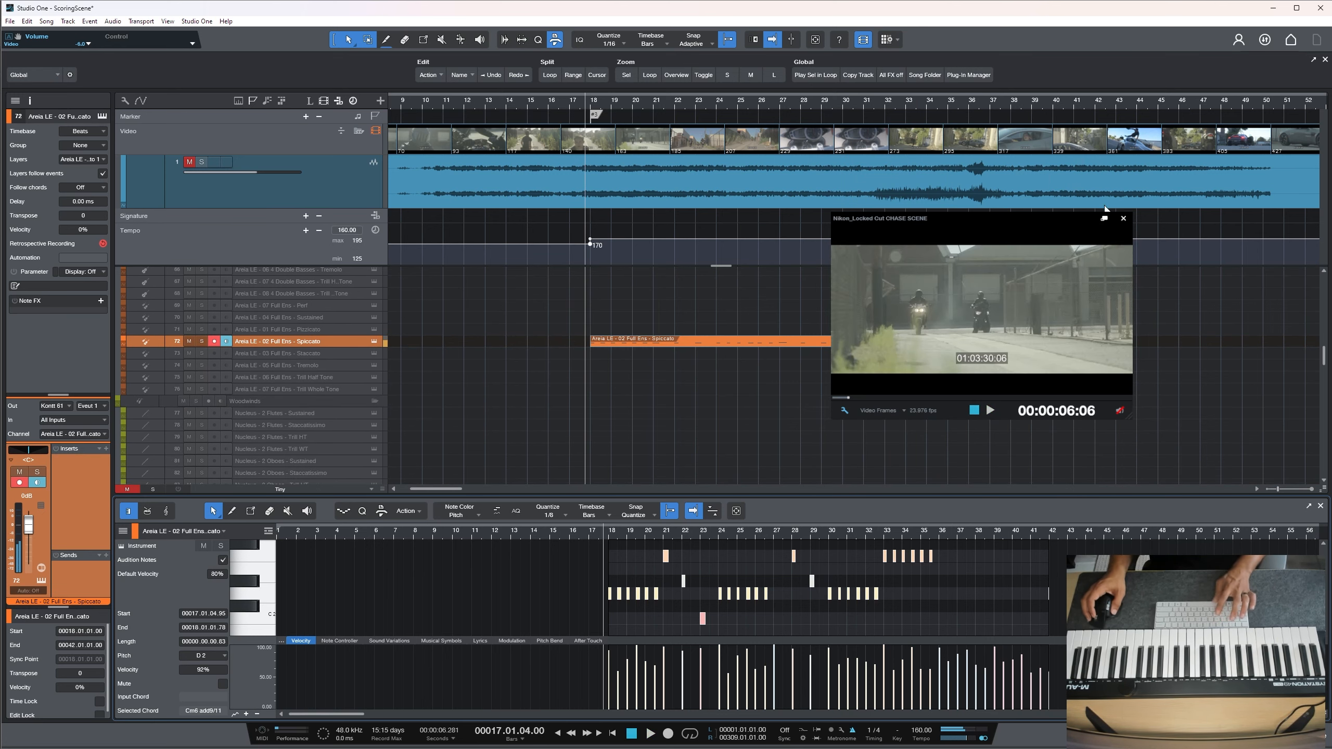
pyautogui.press('space')
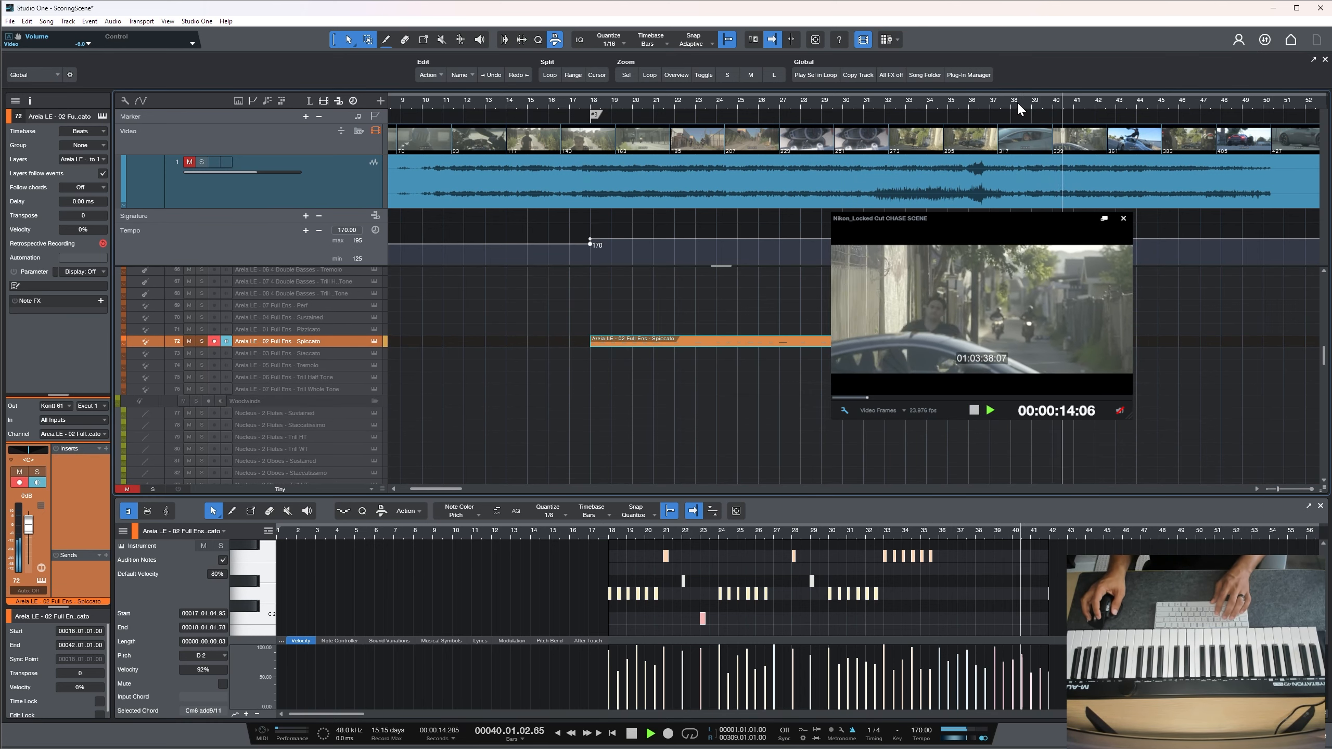
pyautogui.press('space')
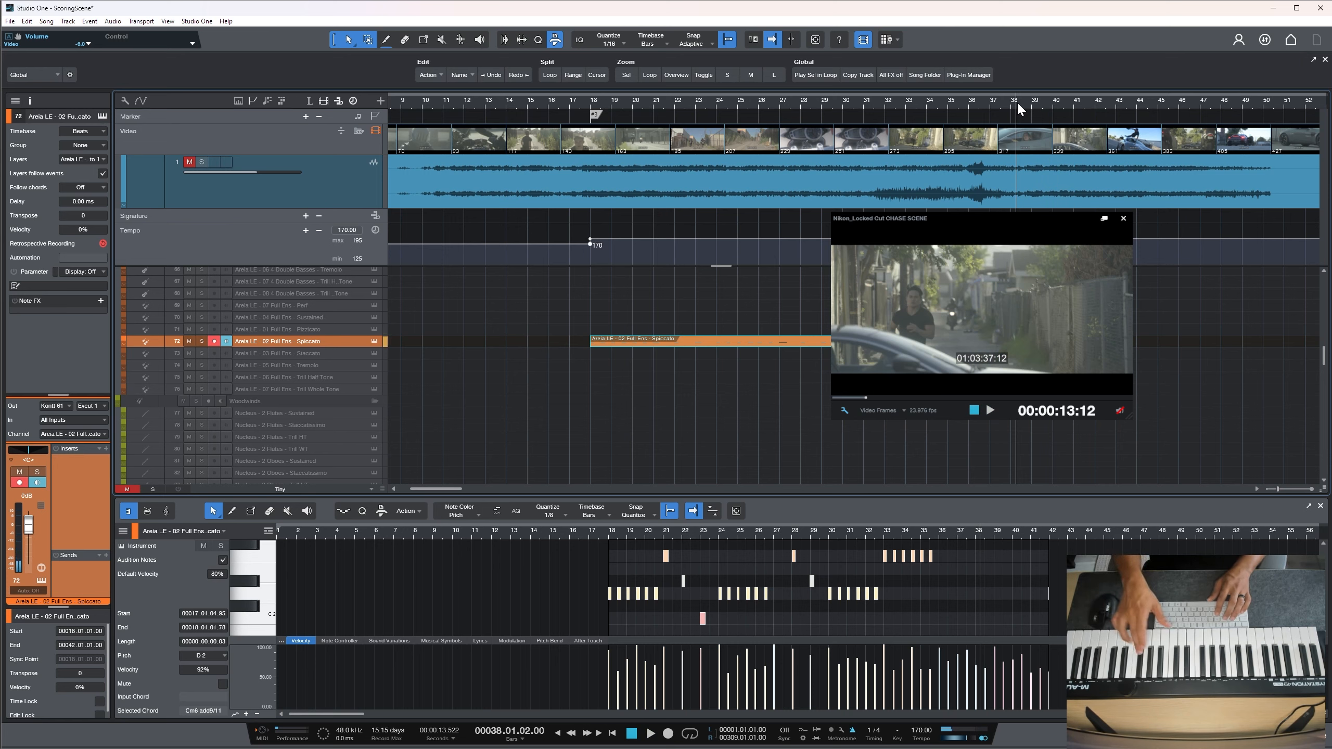
# Record a continuation of the spiccato strings from bar 38 to about bar 45 and play it back
pyautogui.press('KP_Multiply')
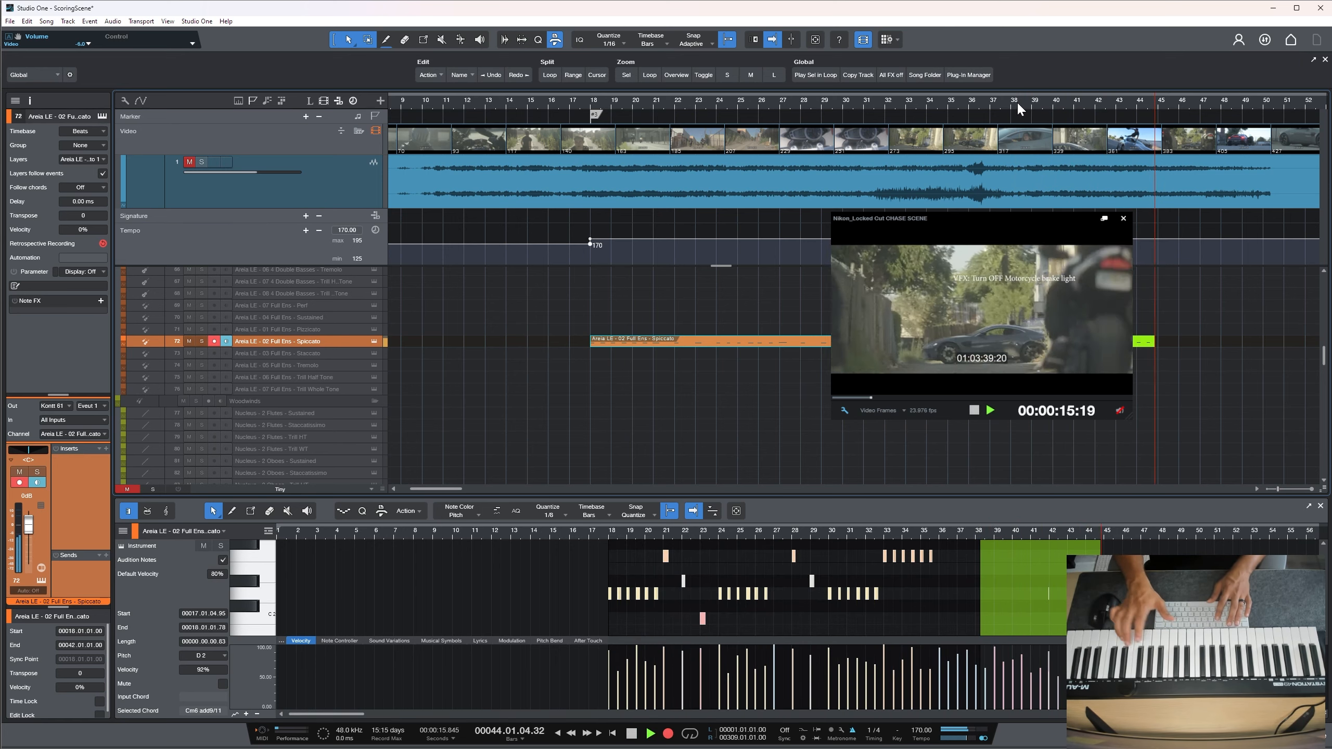
pyautogui.press('space')
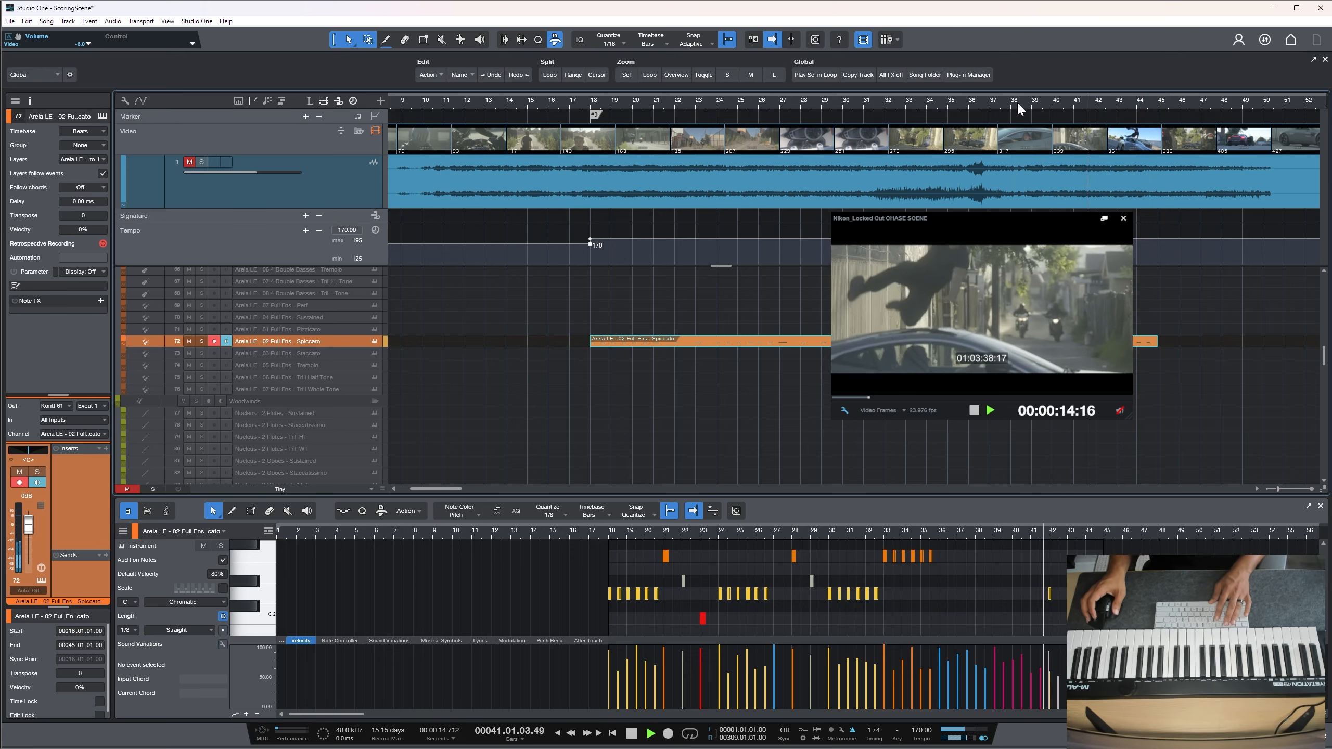
pyautogui.press('space')
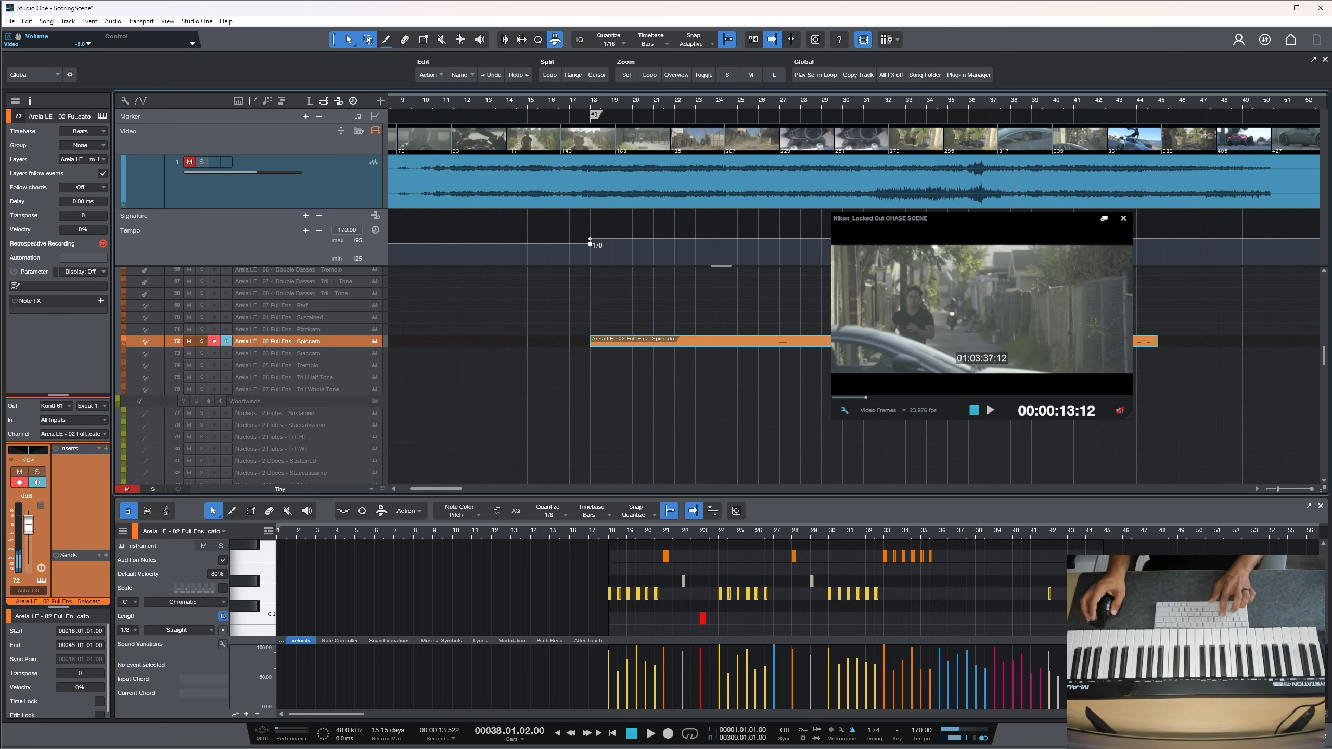
# Try a longer spiccato strings take from bar 36 to about bar 62 and undo the recording
pyautogui.hscroll(5, 846, 176)
pyautogui.click(821, 101)
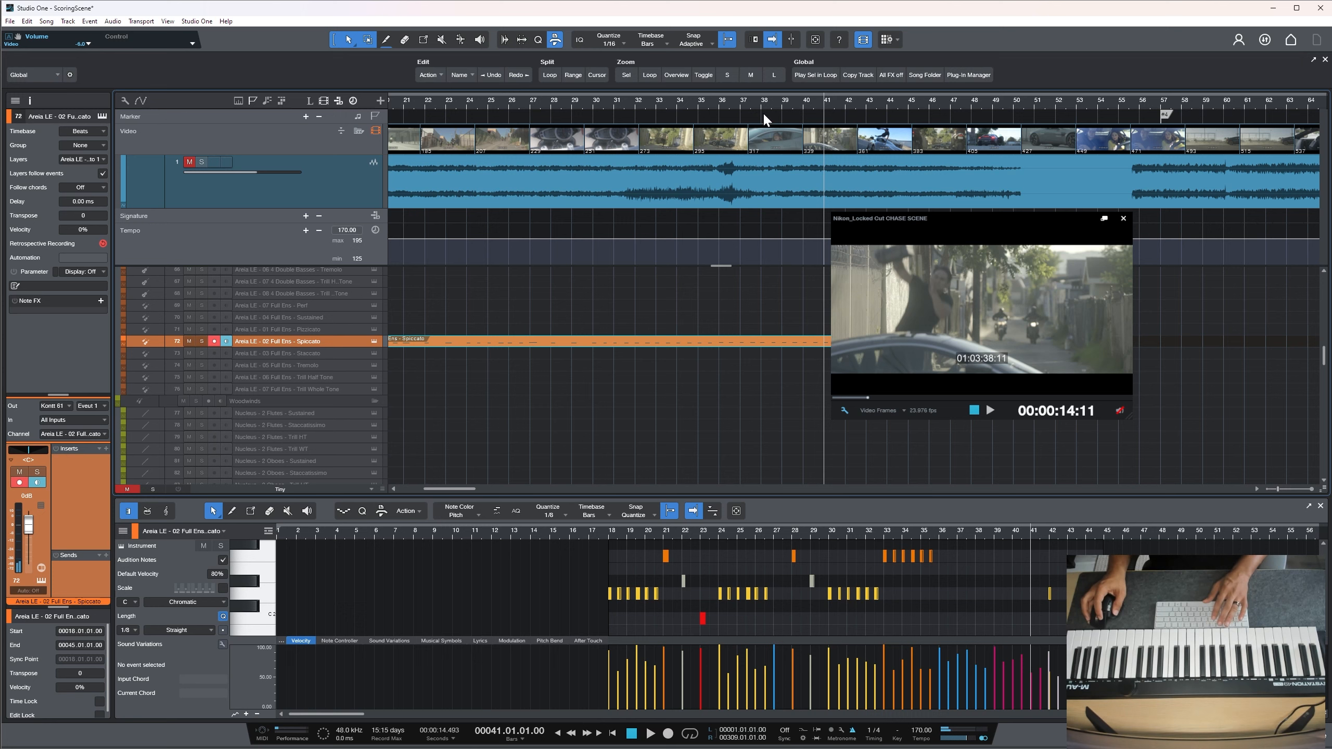
pyautogui.click(723, 104)
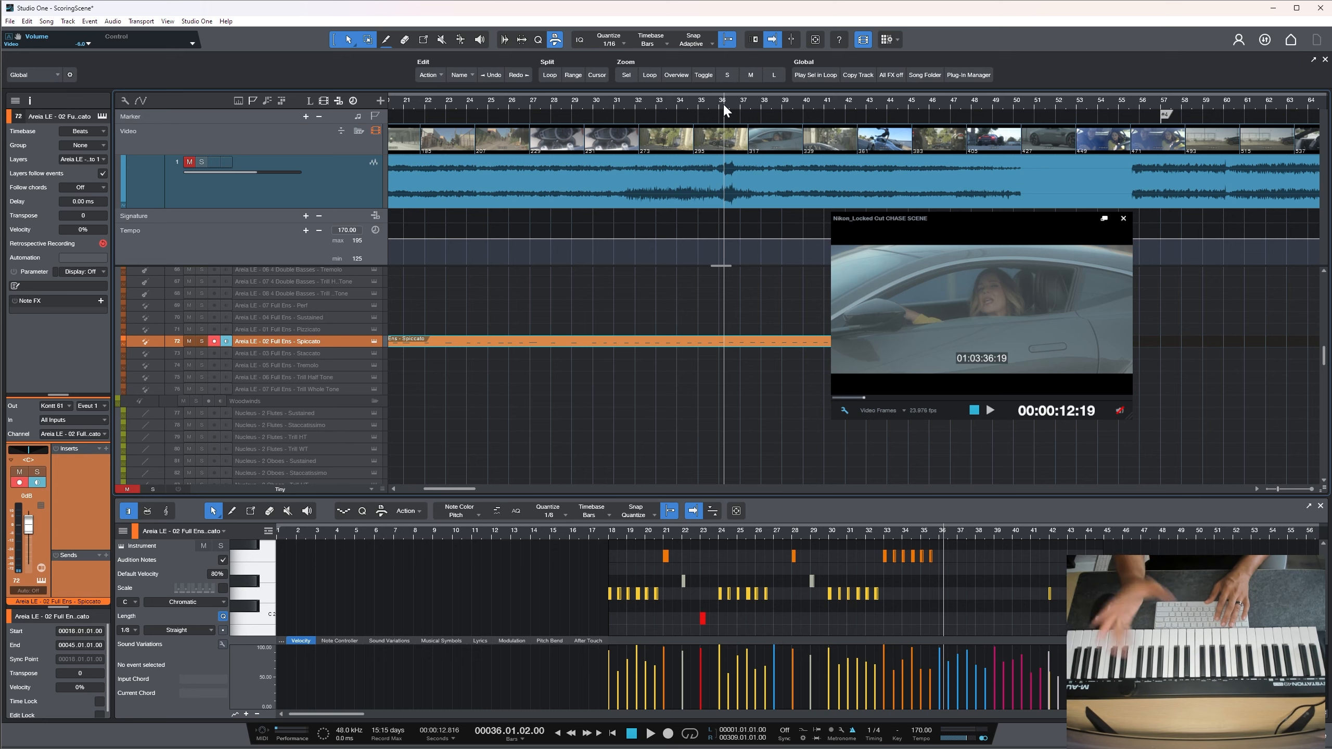
pyautogui.press('KP_Multiply')
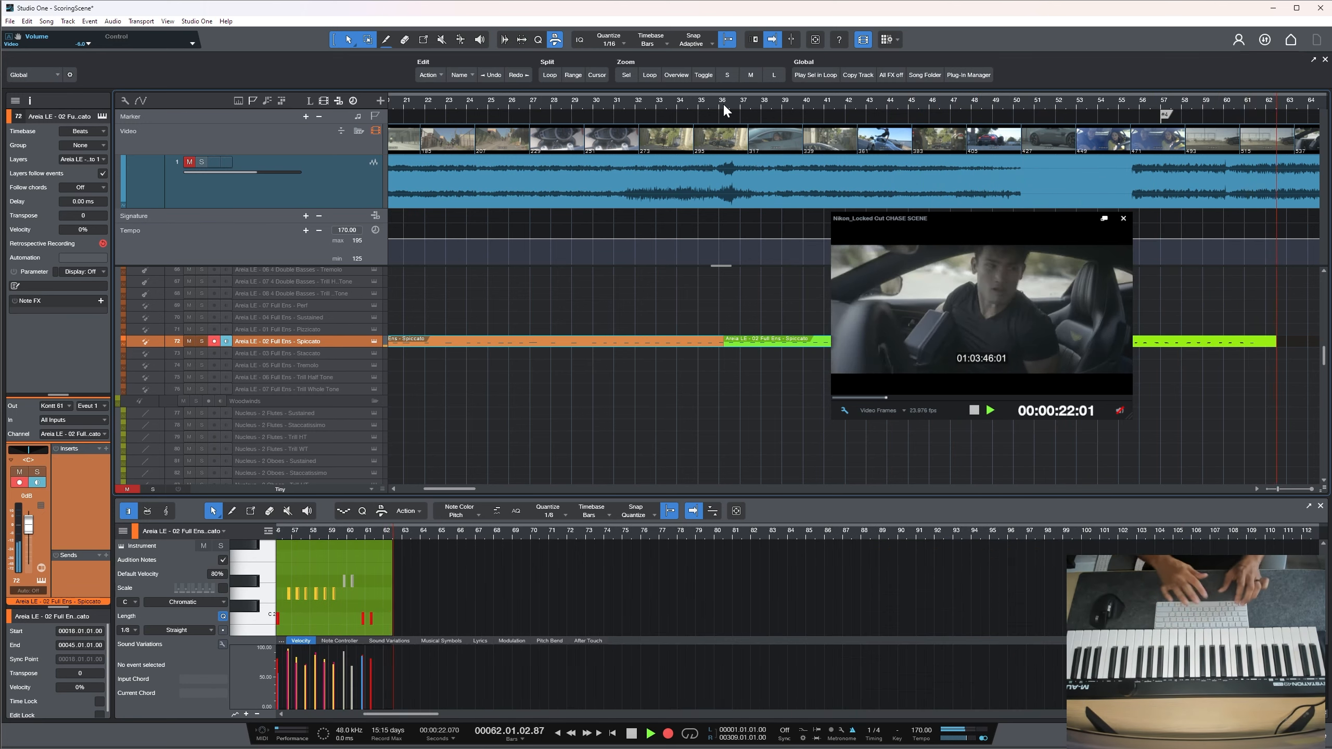
pyautogui.press('space')
pyautogui.hotkey('ctrl', 'z')
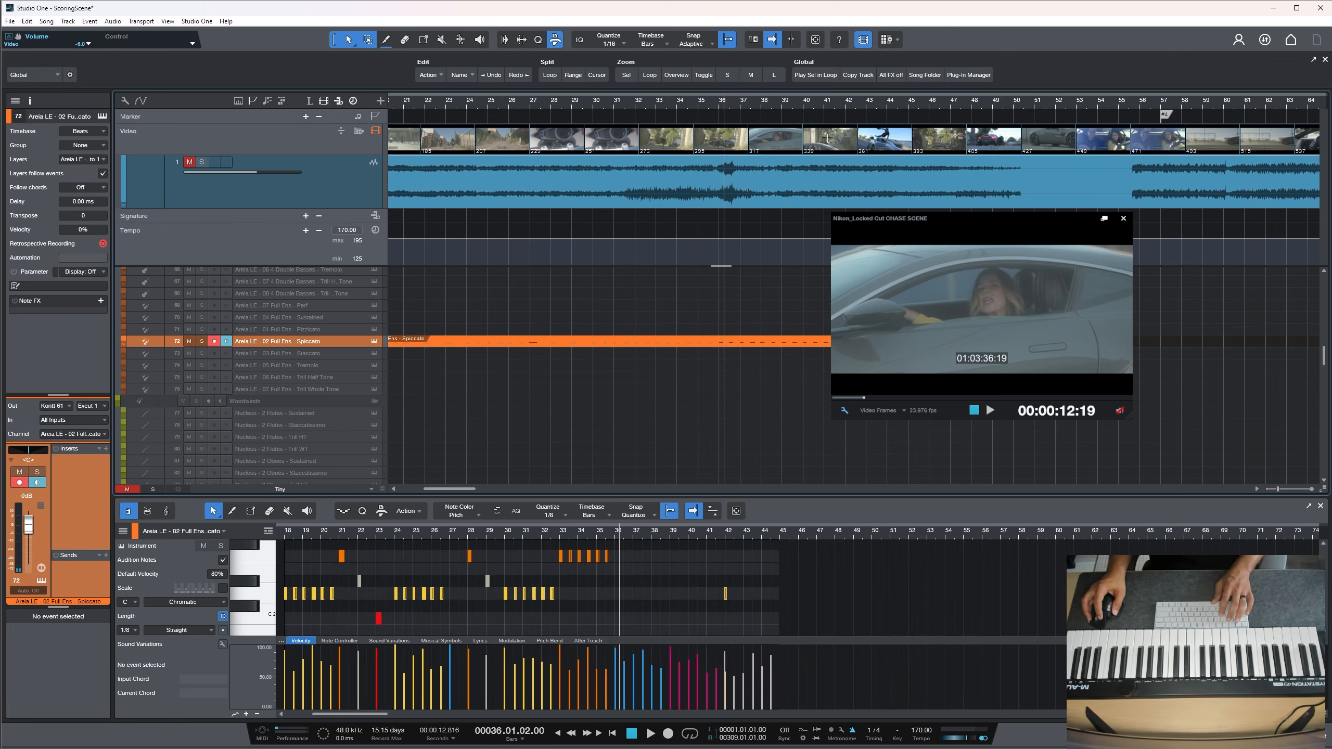
# Play the scene around bar 43 and from bar 37 to about bar 56 to review the picture against the spiccato strings
pyautogui.click(872, 104)
pyautogui.press('space')
pyautogui.press('space')
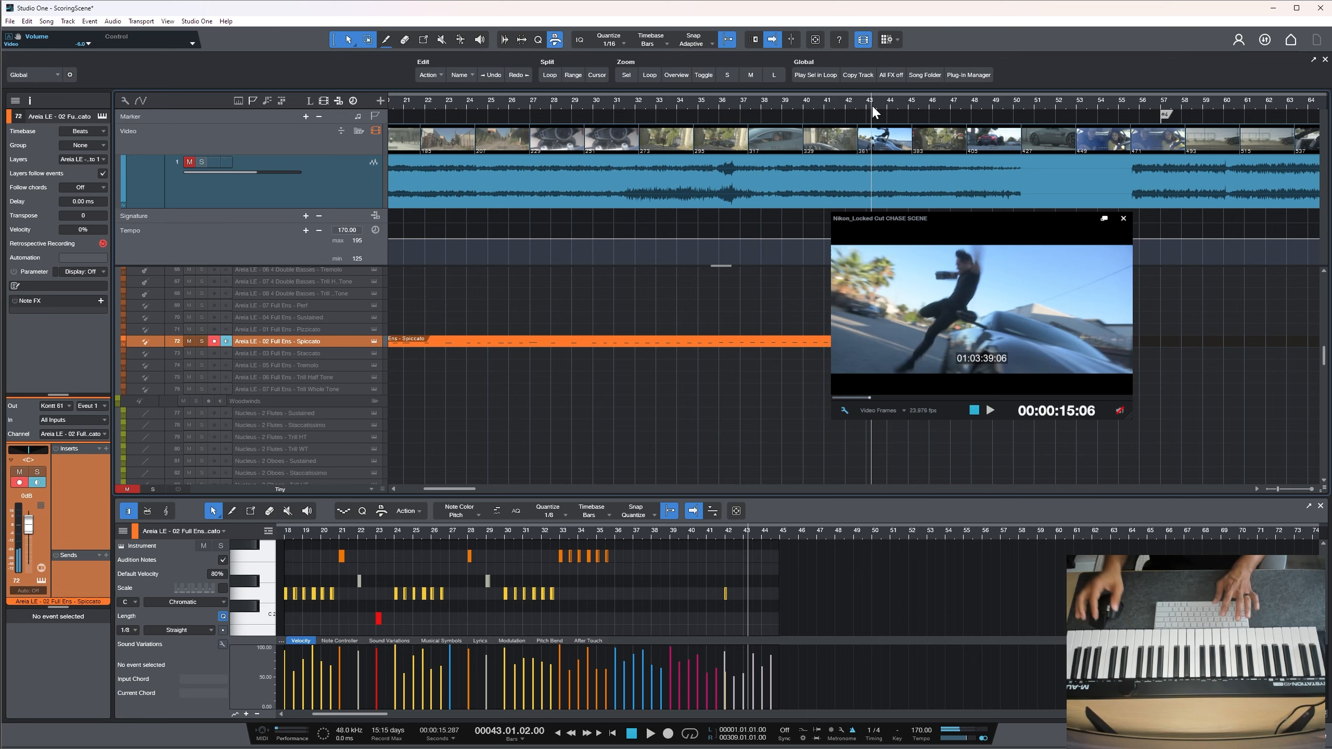
pyautogui.click(739, 106)
pyautogui.press('space')
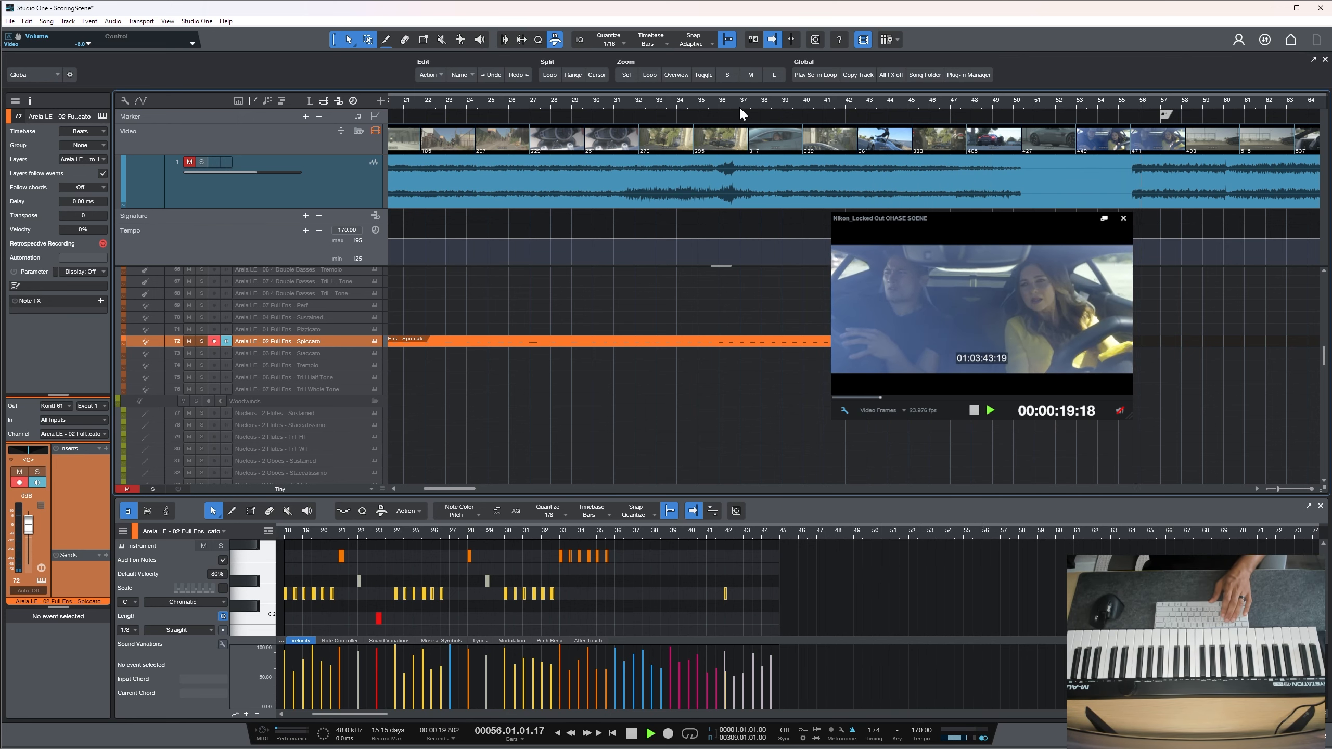
pyautogui.press('space')
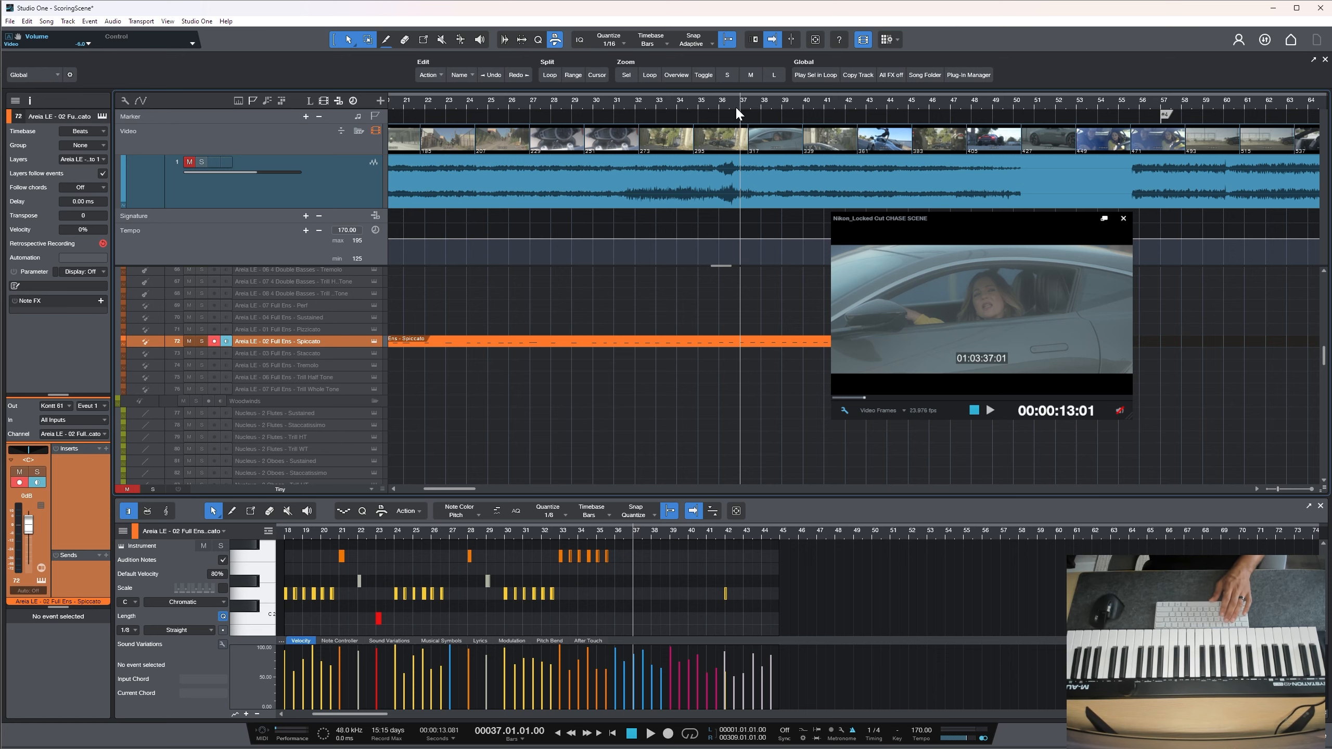
pyautogui.press('space')
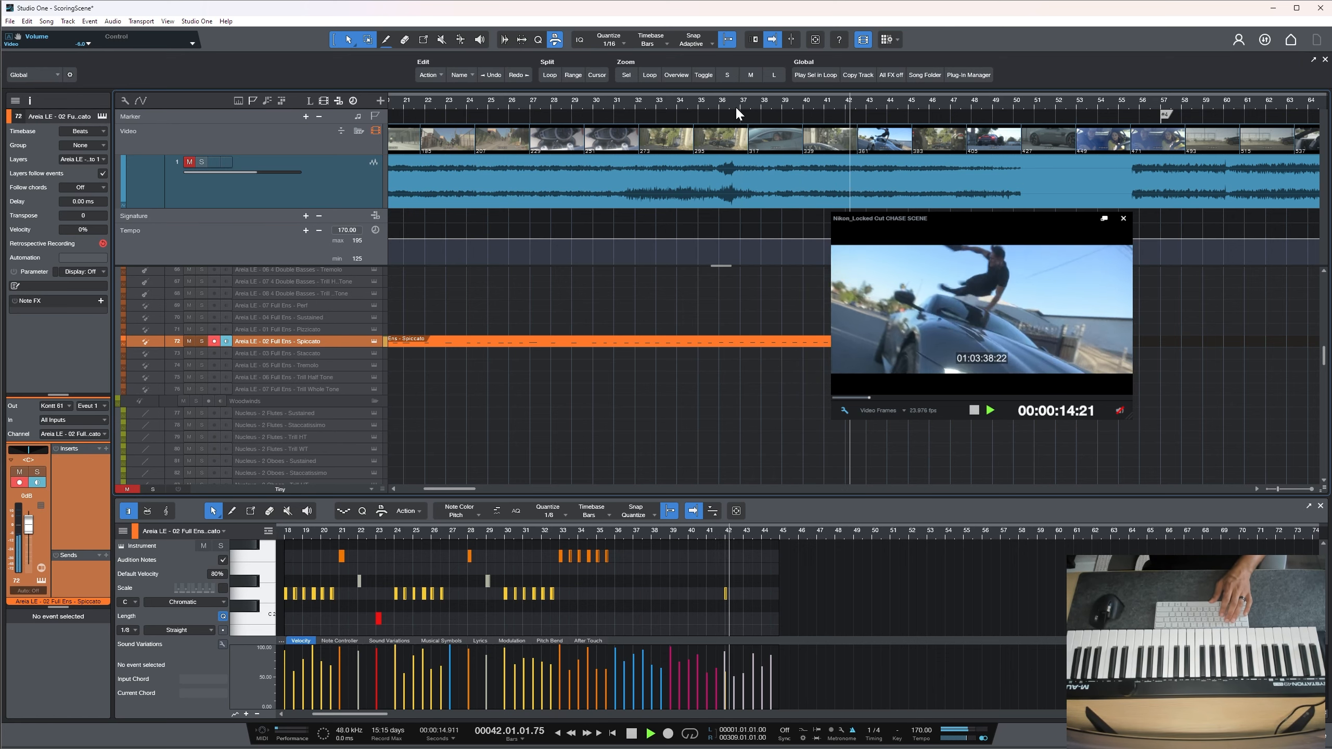
pyautogui.press('space')
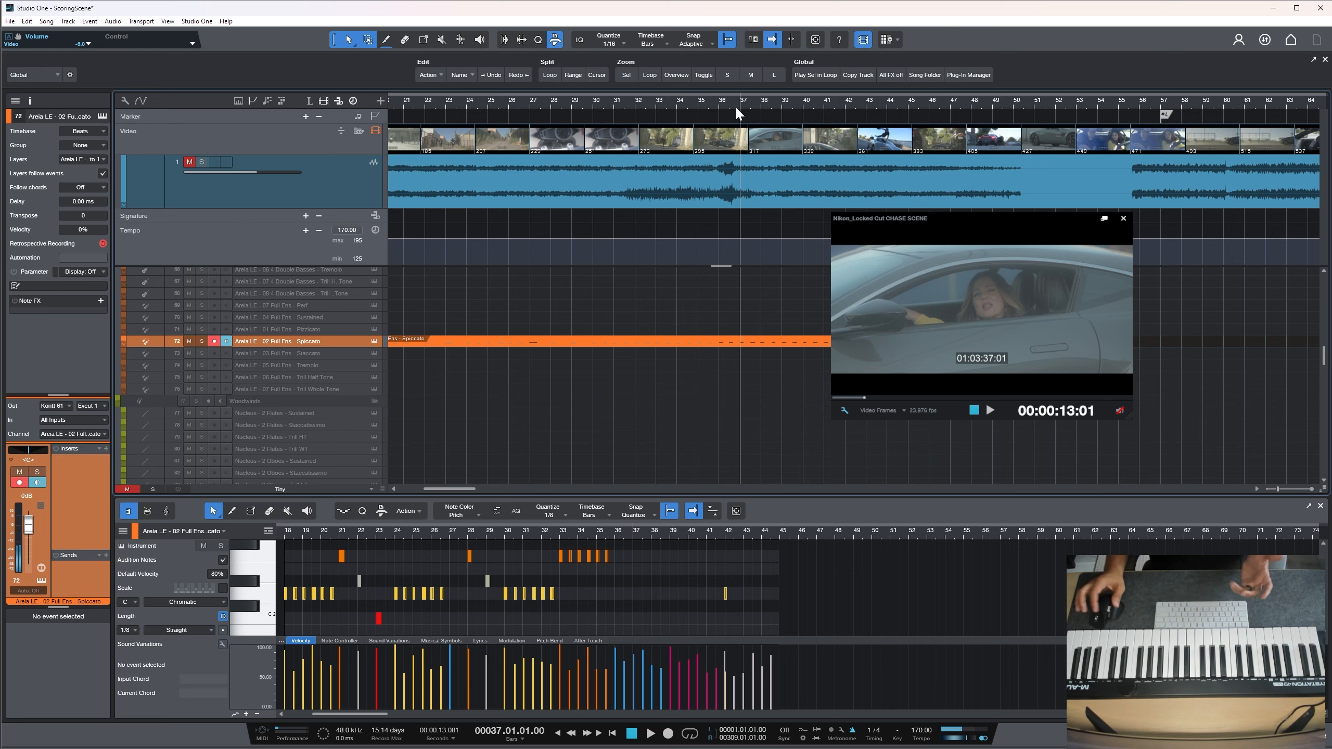
# Record the spiccato strings from bar 37 up to the marker at bar 57 and place the playhead at bar 56
pyautogui.press('KP_Multiply')
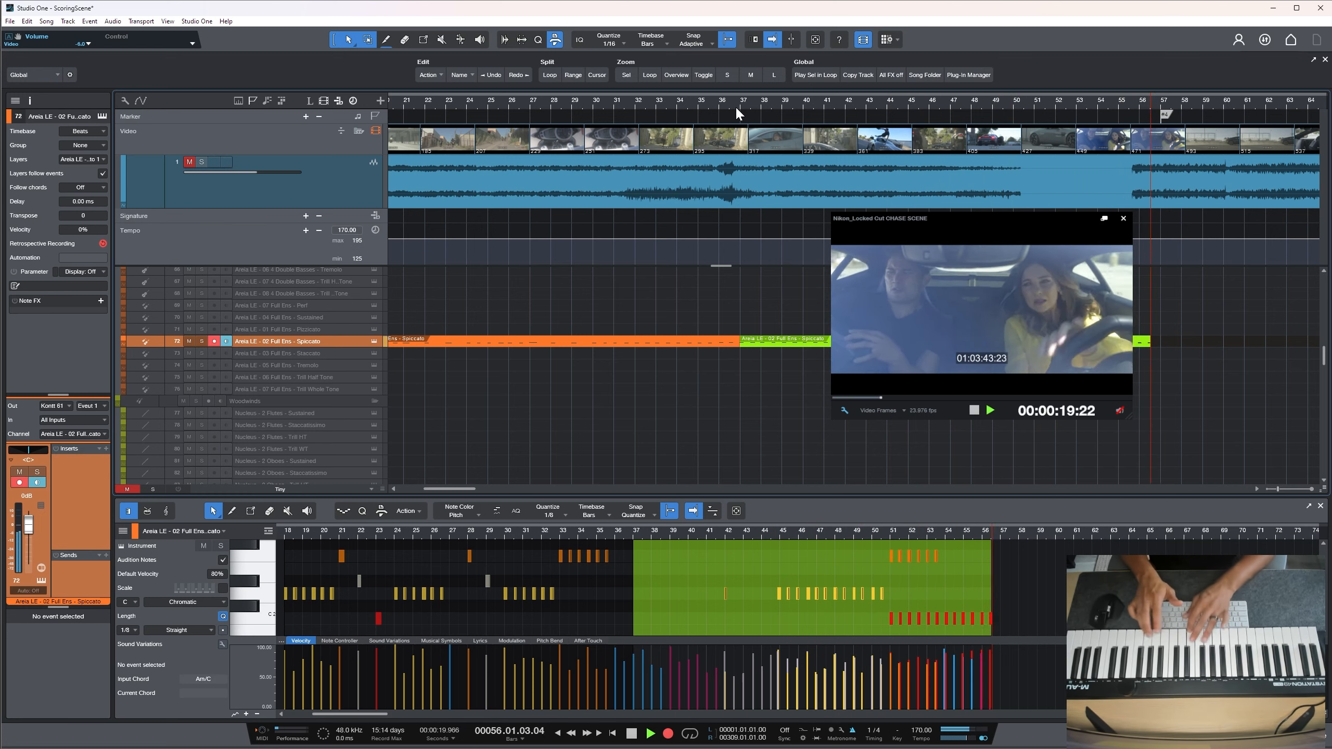
pyautogui.press('space')
pyautogui.moveTo(1059, 105); pyautogui.dragTo(702, 104)
pyautogui.scroll(-2, 740, 313)
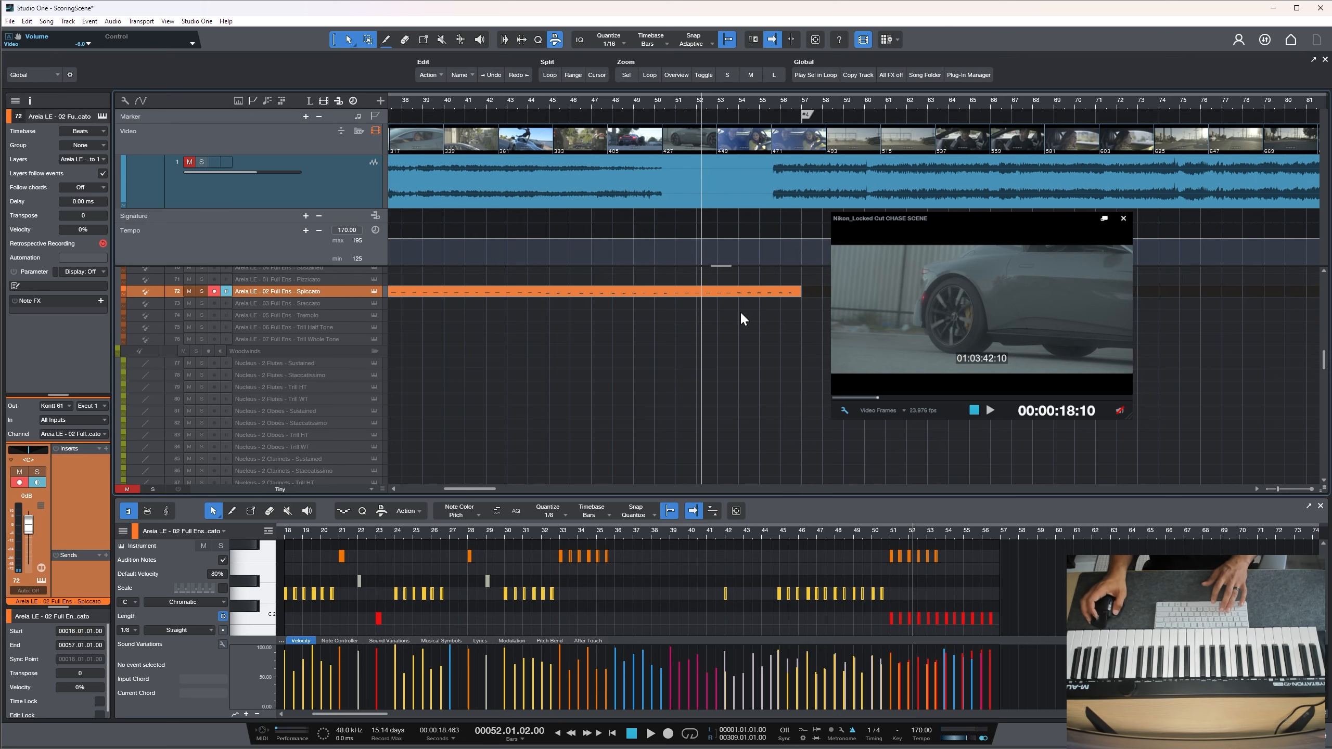
pyautogui.scroll(3, 740, 315)
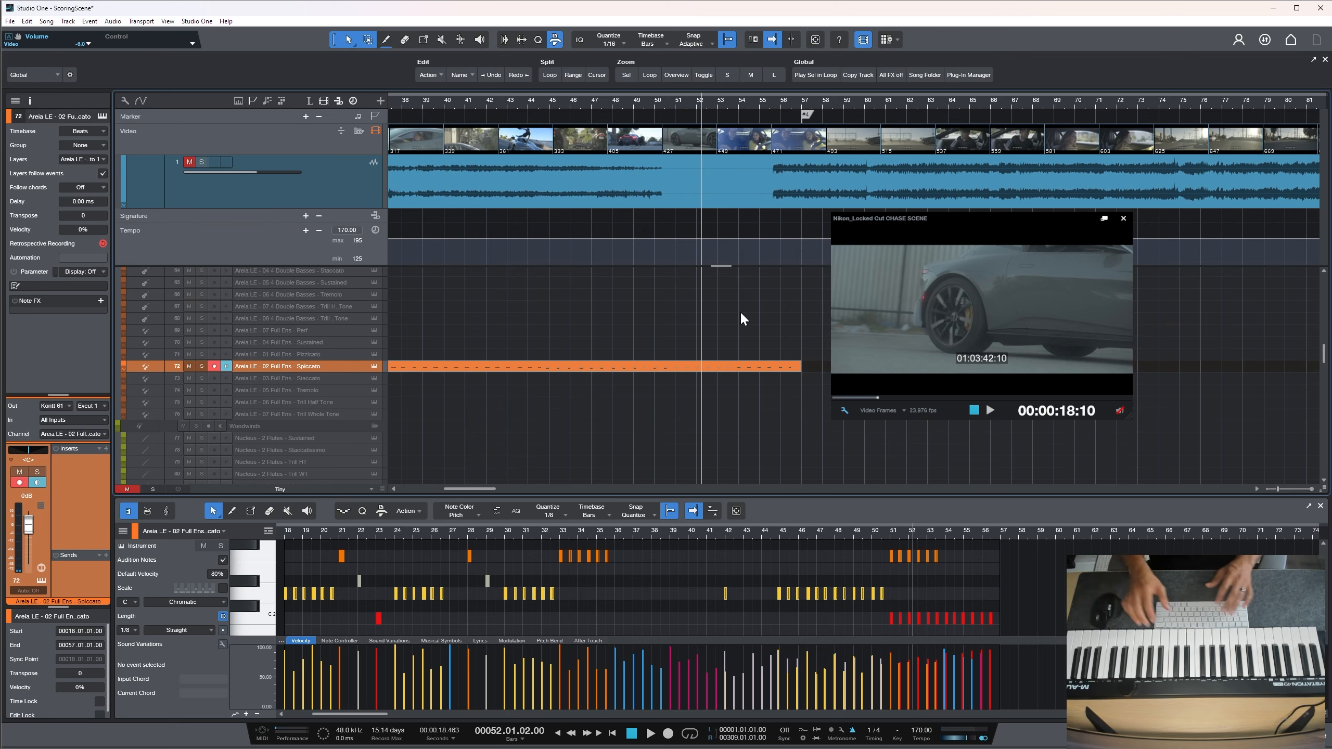
pyautogui.click(787, 99)
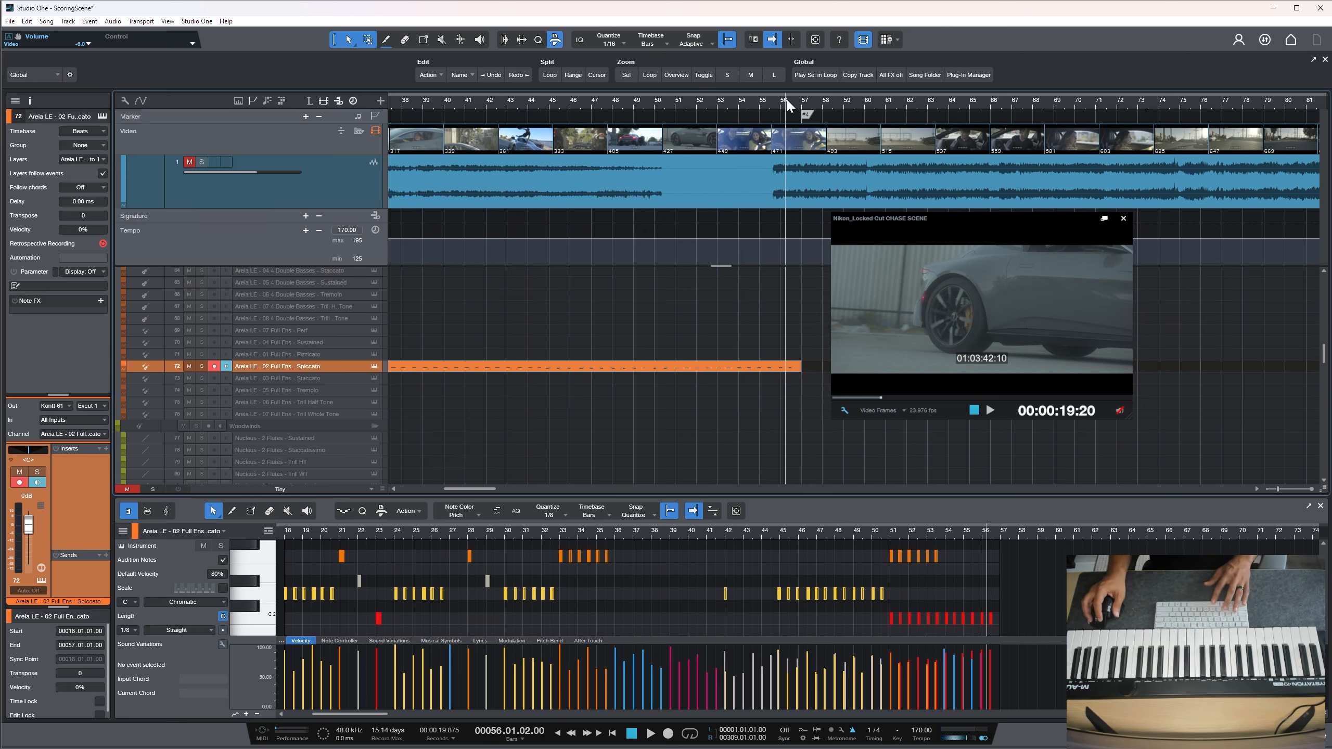
# Play the scene on from bar 56 and from about bar 85 to look for the next hit point
pyautogui.press('space')
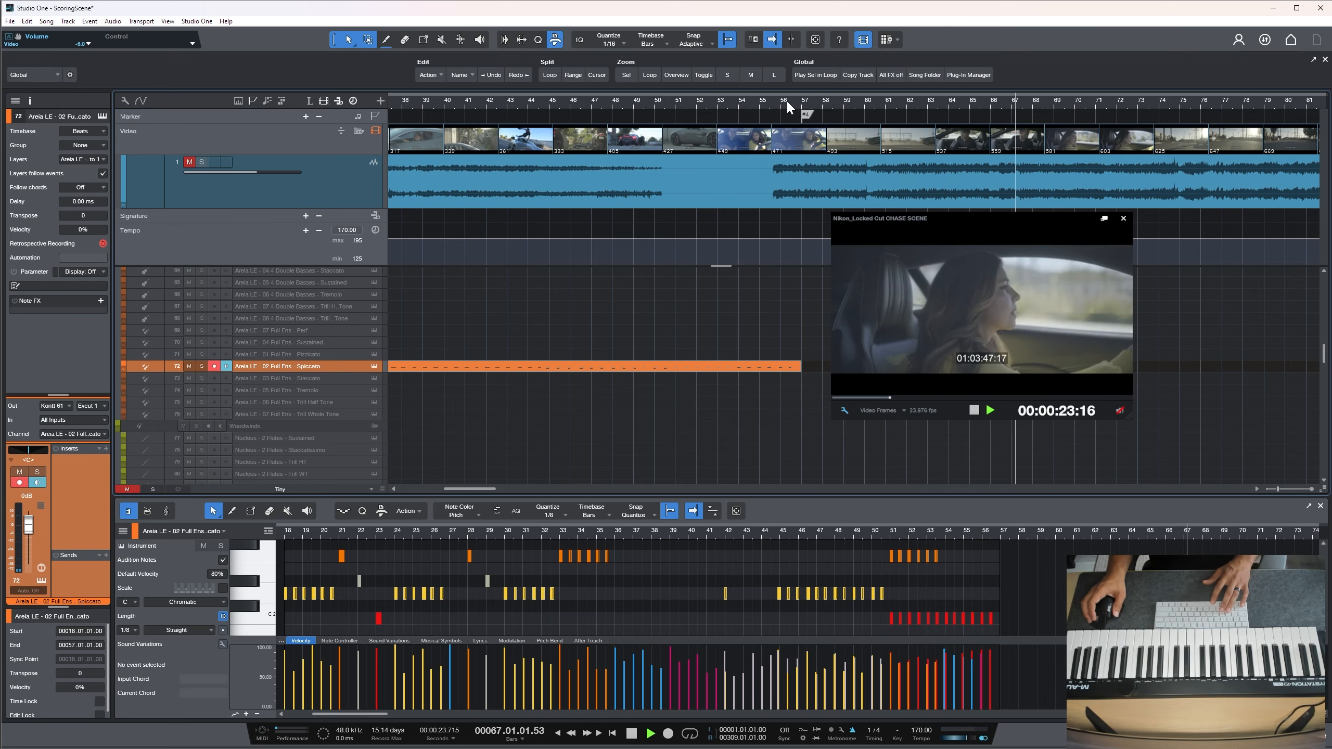
pyautogui.click(787, 98)
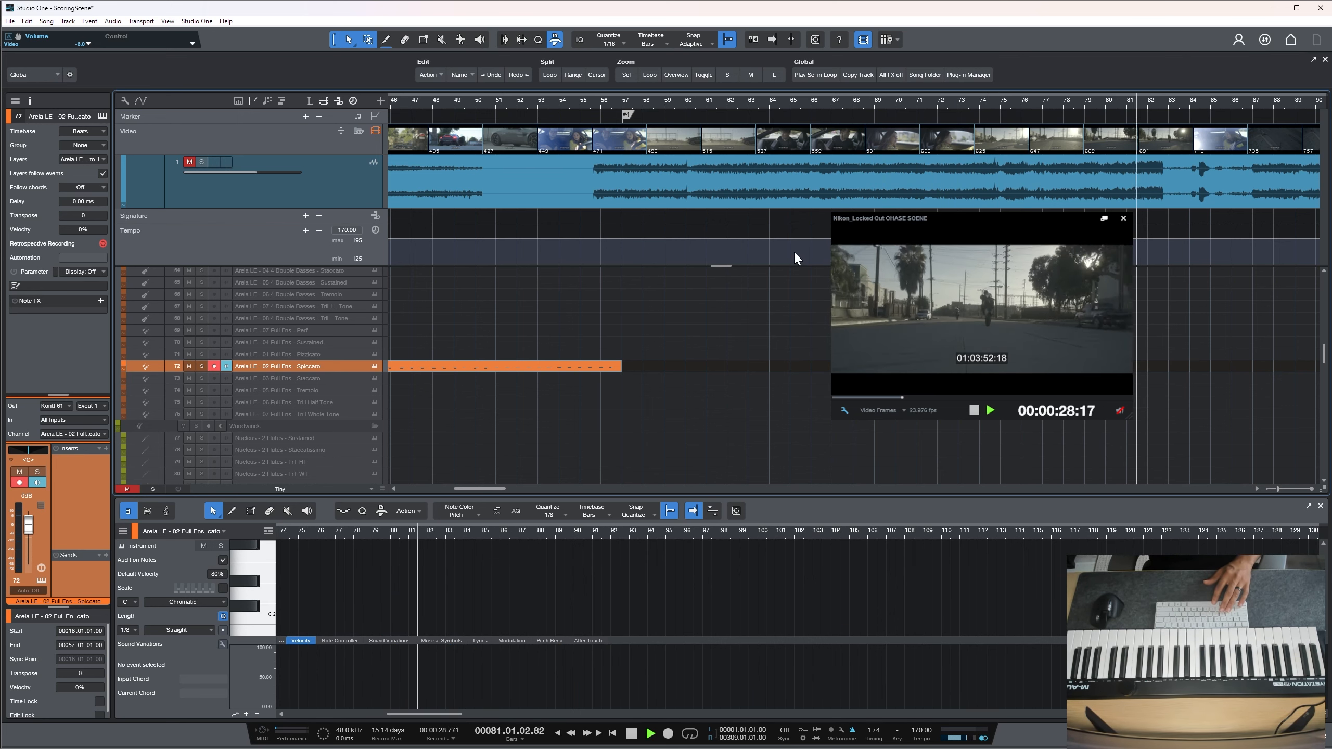
pyautogui.press('space')
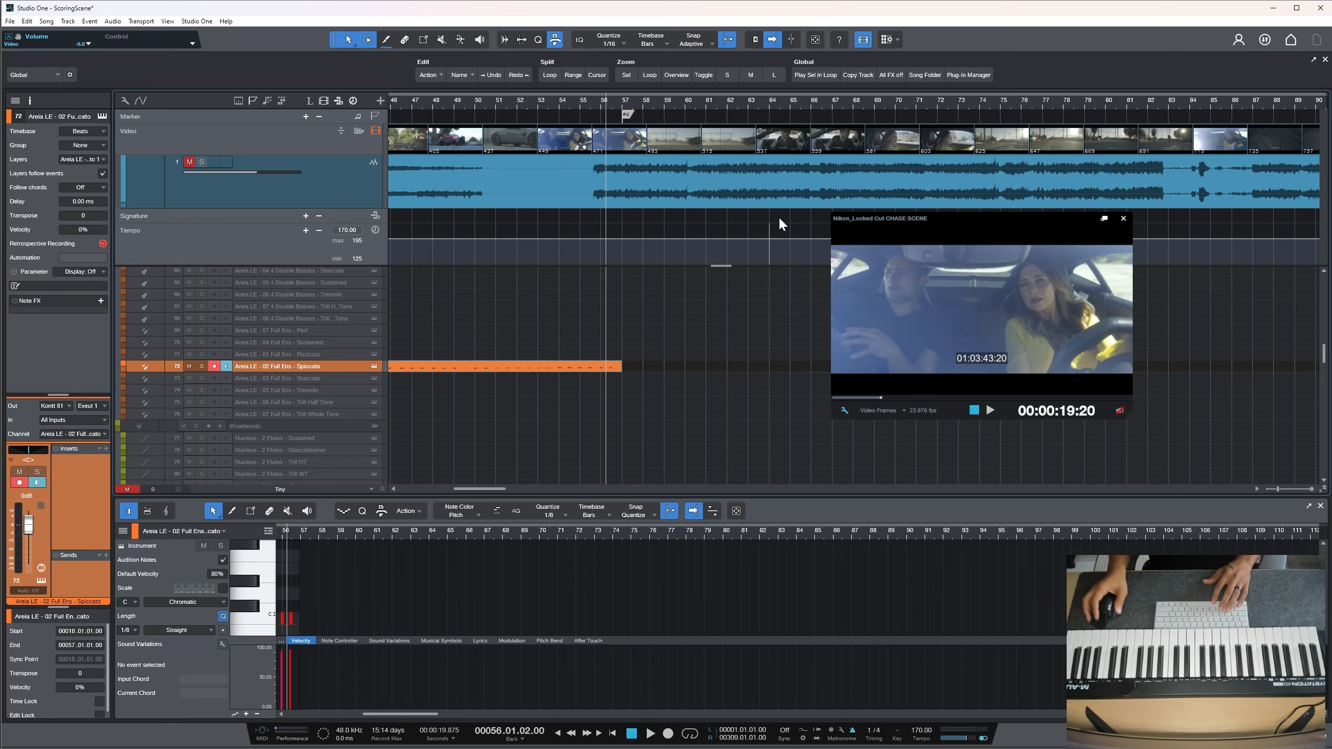
pyautogui.click(1165, 107)
pyautogui.press('space')
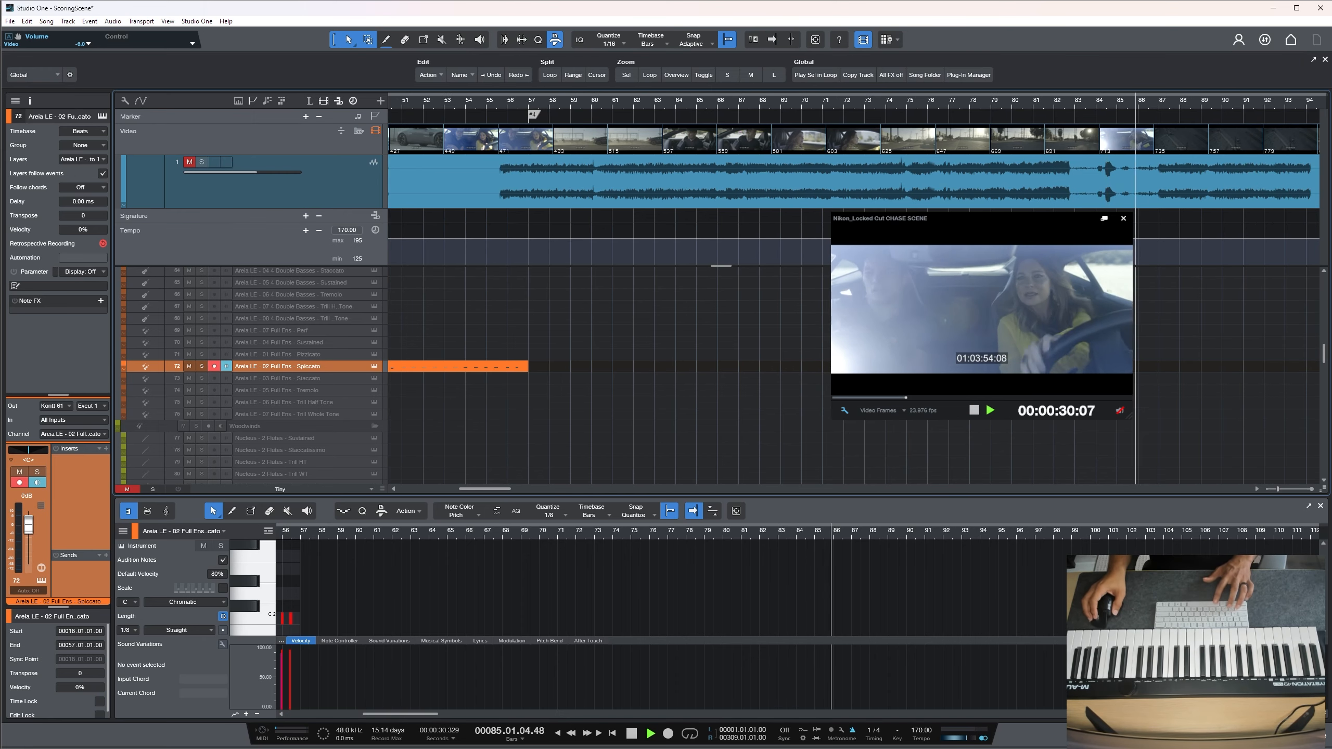
# Review the cut around bar 82 and place a marker at bar 83
pyautogui.click(1025, 102)
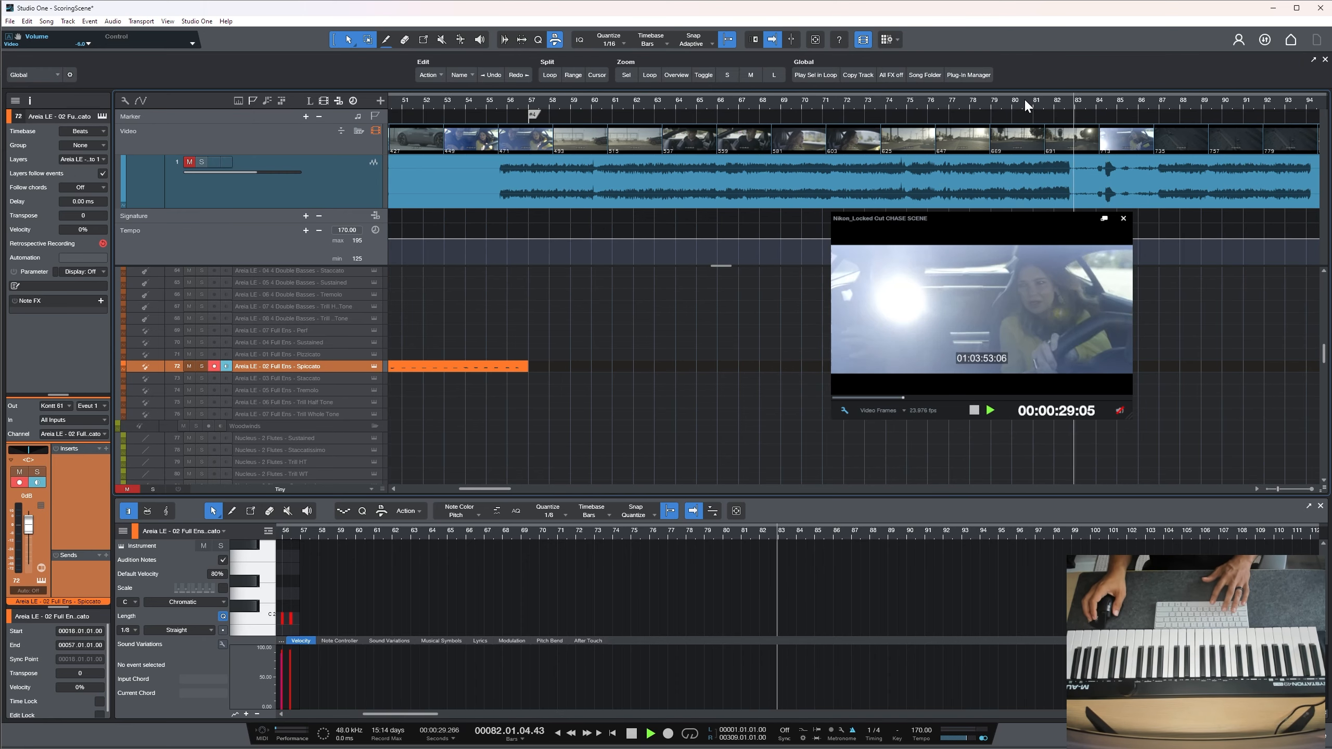
pyautogui.press('space')
pyautogui.click(1072, 102)
pyautogui.click(1074, 102)
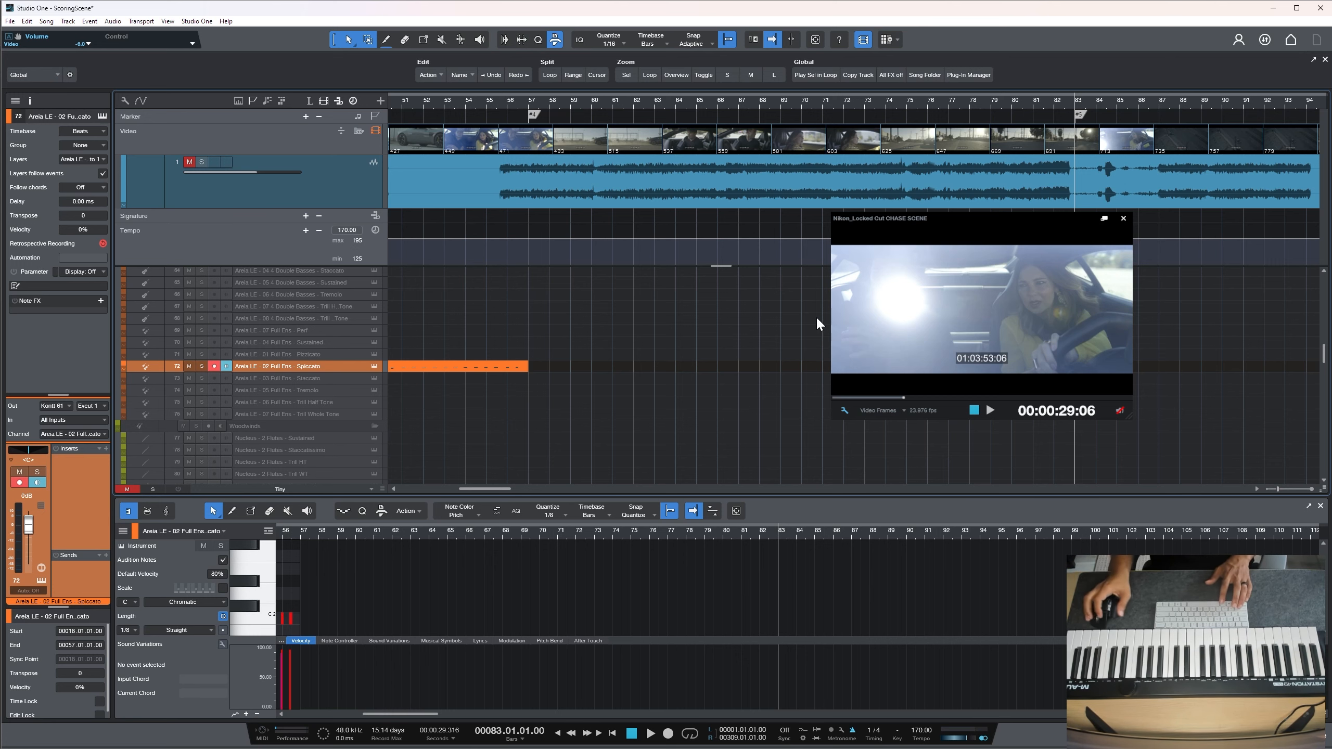
# Replay the picture from bar 50 and place the playhead on the marker at bar 57
pyautogui.hscroll(-3, 763, 346)
pyautogui.click(617, 103)
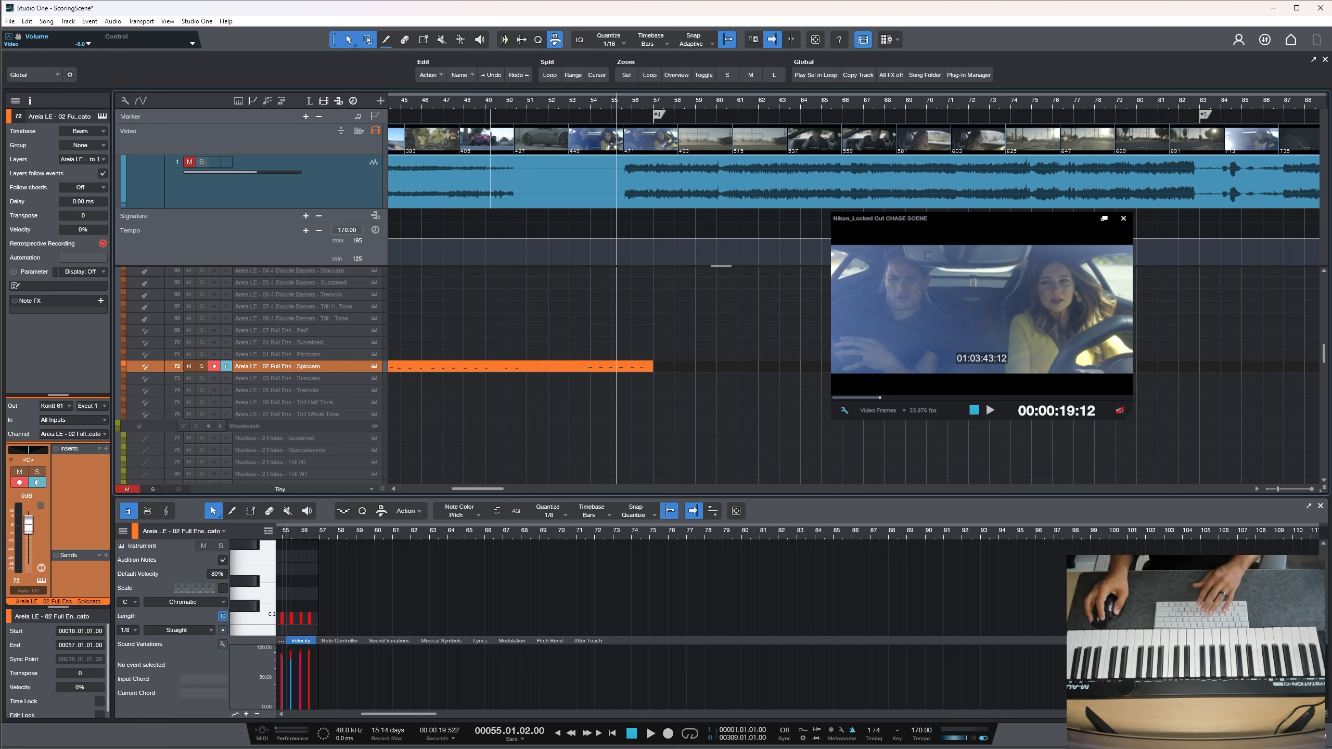
pyautogui.click(520, 108)
pyautogui.press('space')
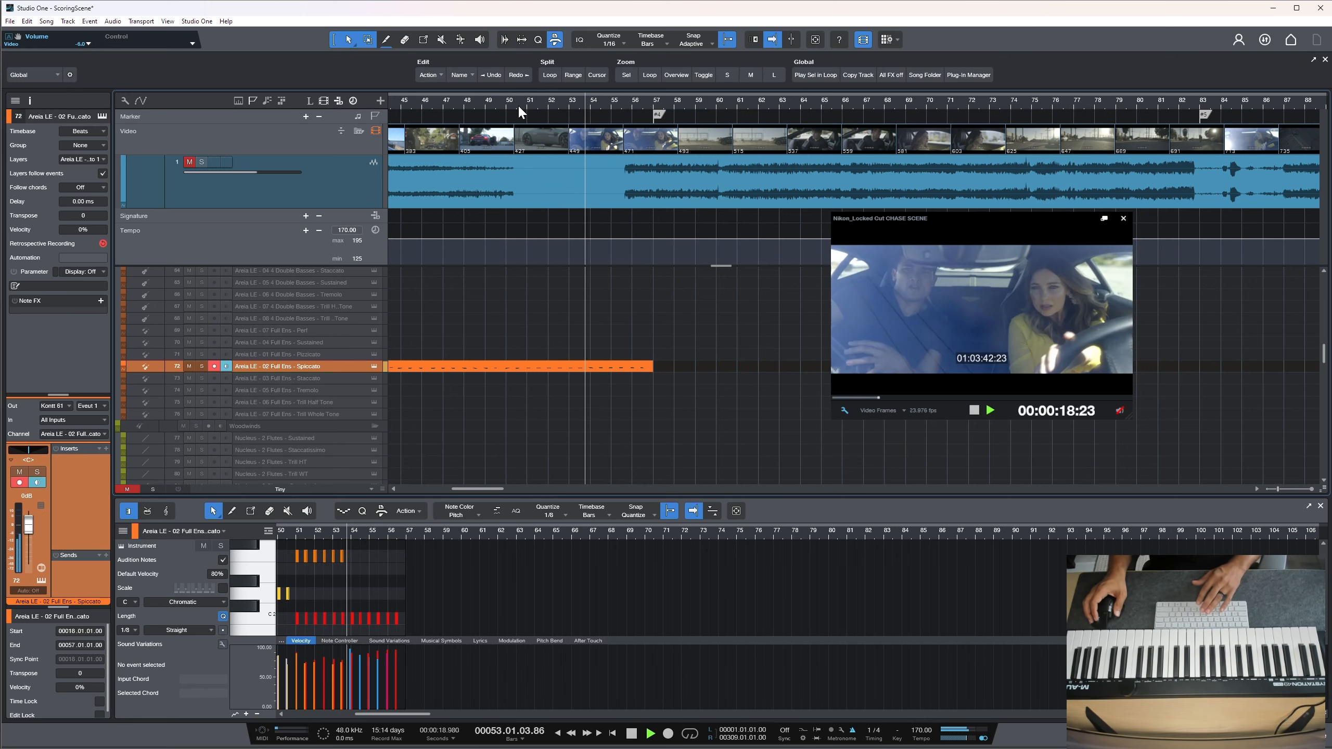
pyautogui.press('space')
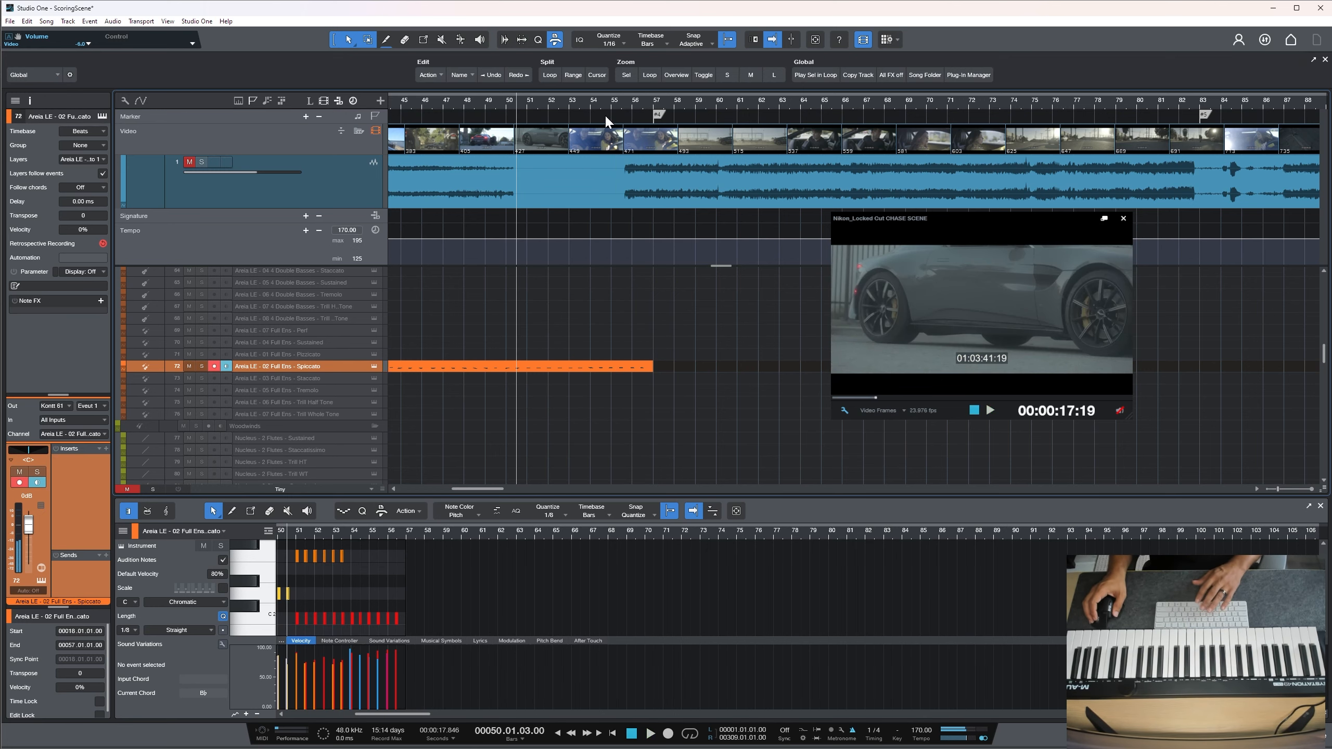
pyautogui.click(654, 107)
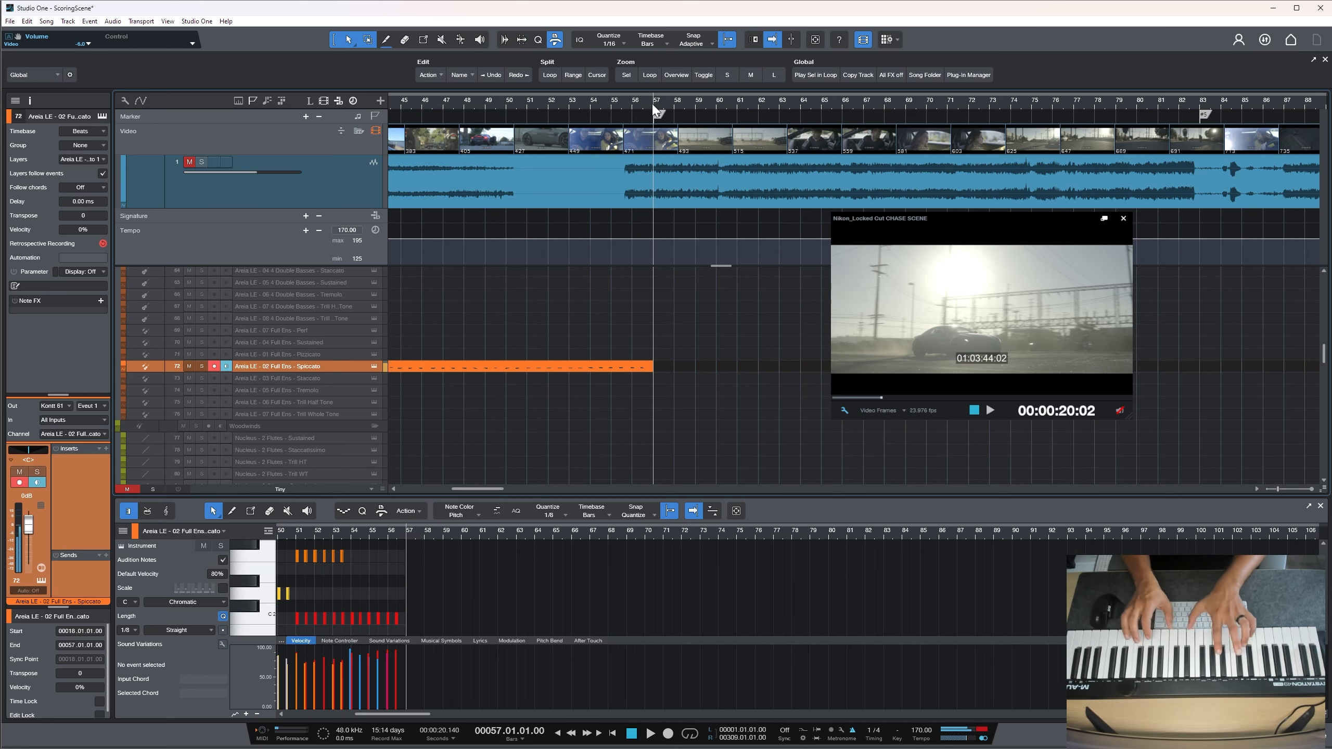
# Rehearse the scene from bar 52 and record the spiccato strings from there up to bar 81
pyautogui.click(558, 107)
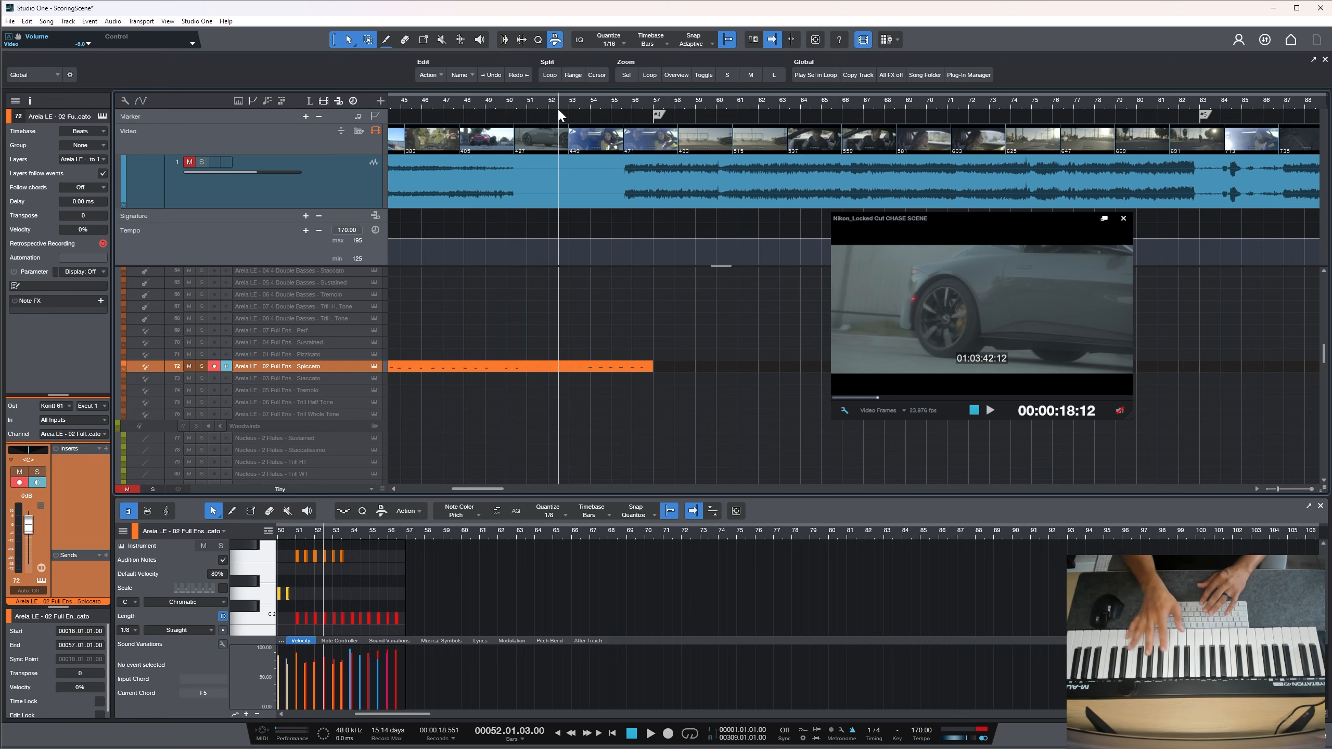
pyautogui.press('space')
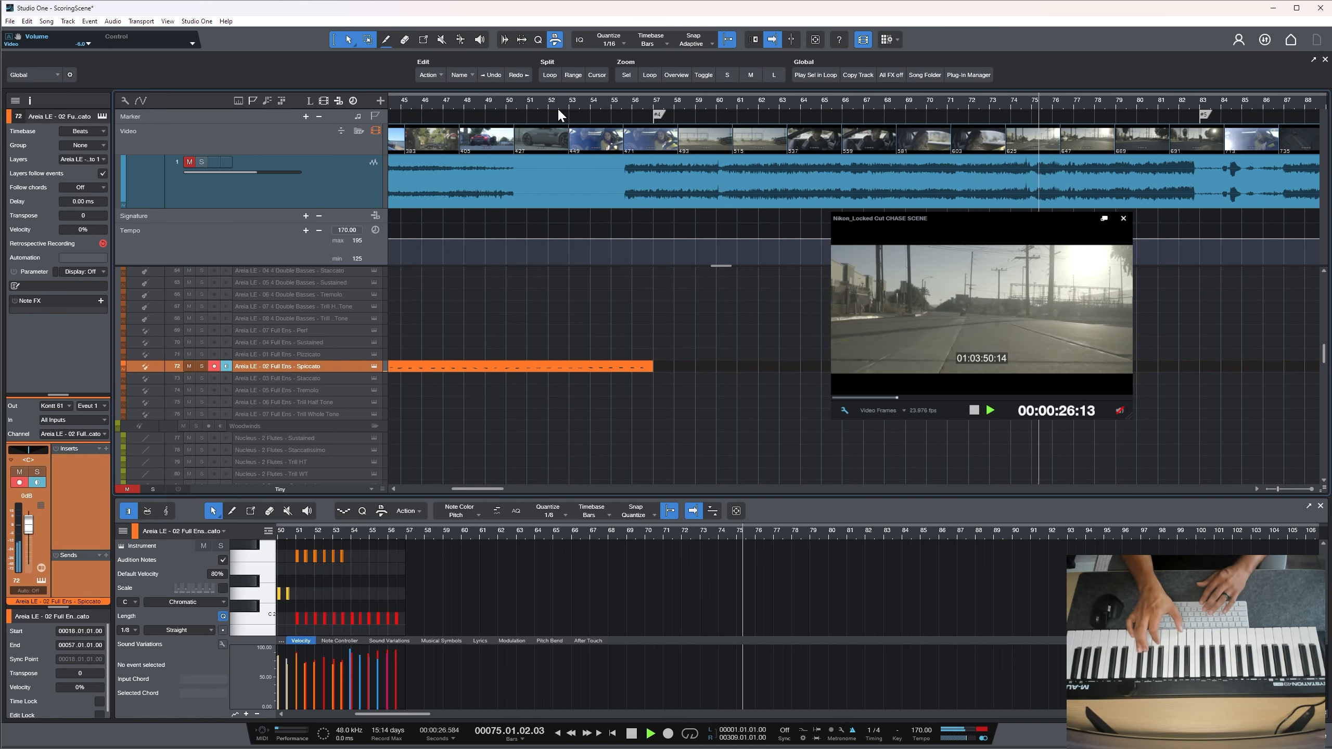
pyautogui.press('space')
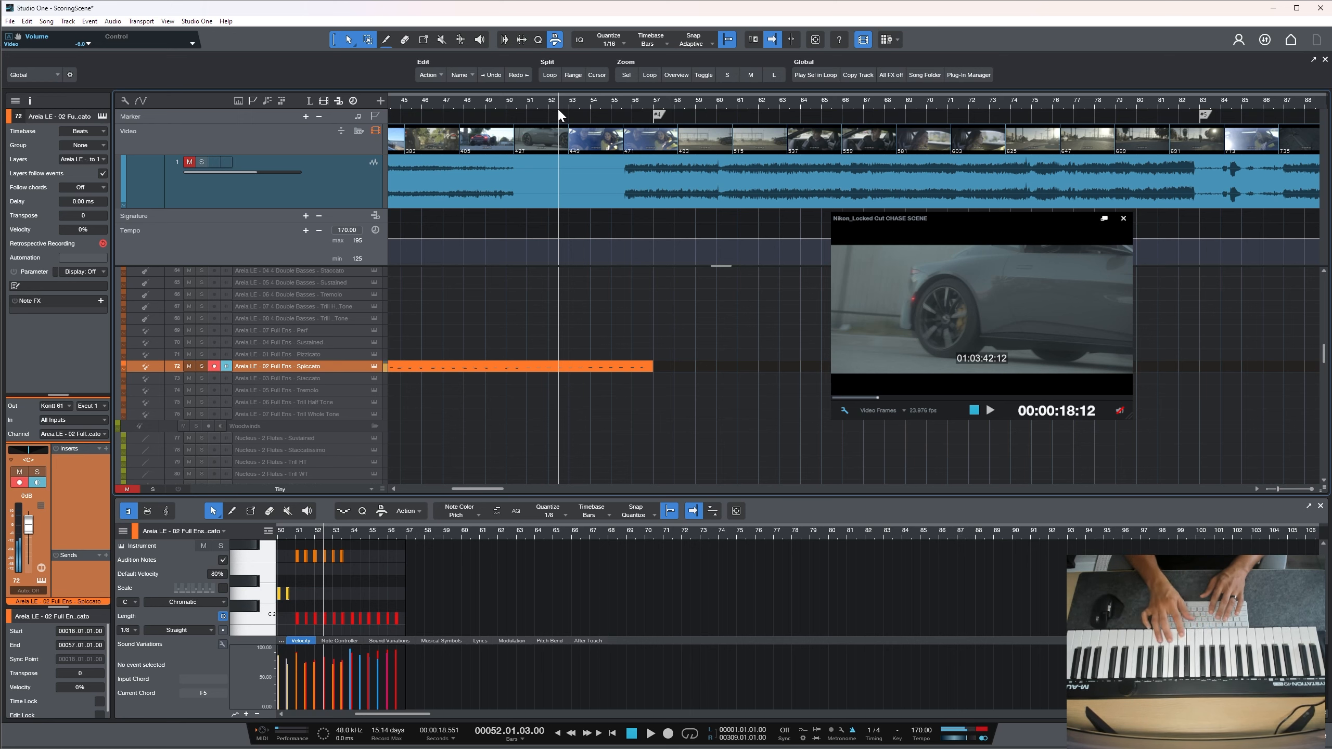
pyautogui.press('KP_Multiply')
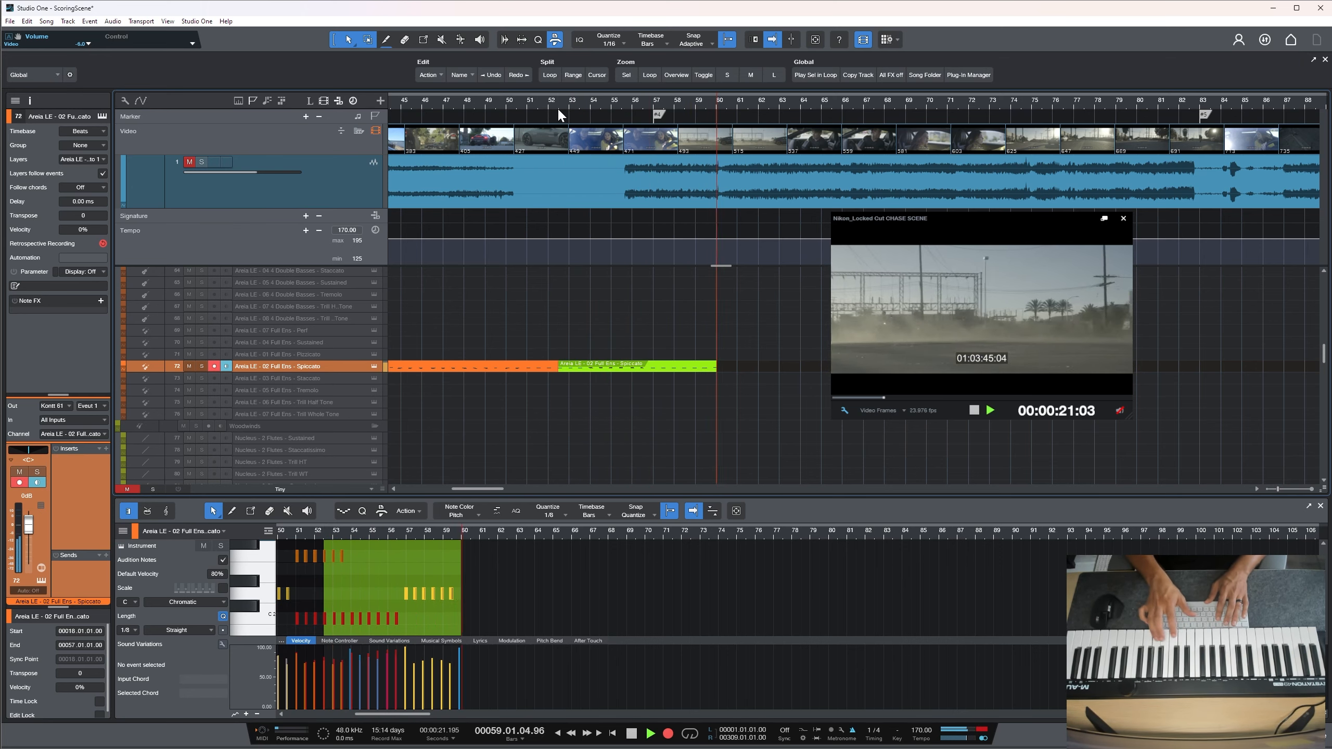
pyautogui.hotkey('ctrl', 'z')
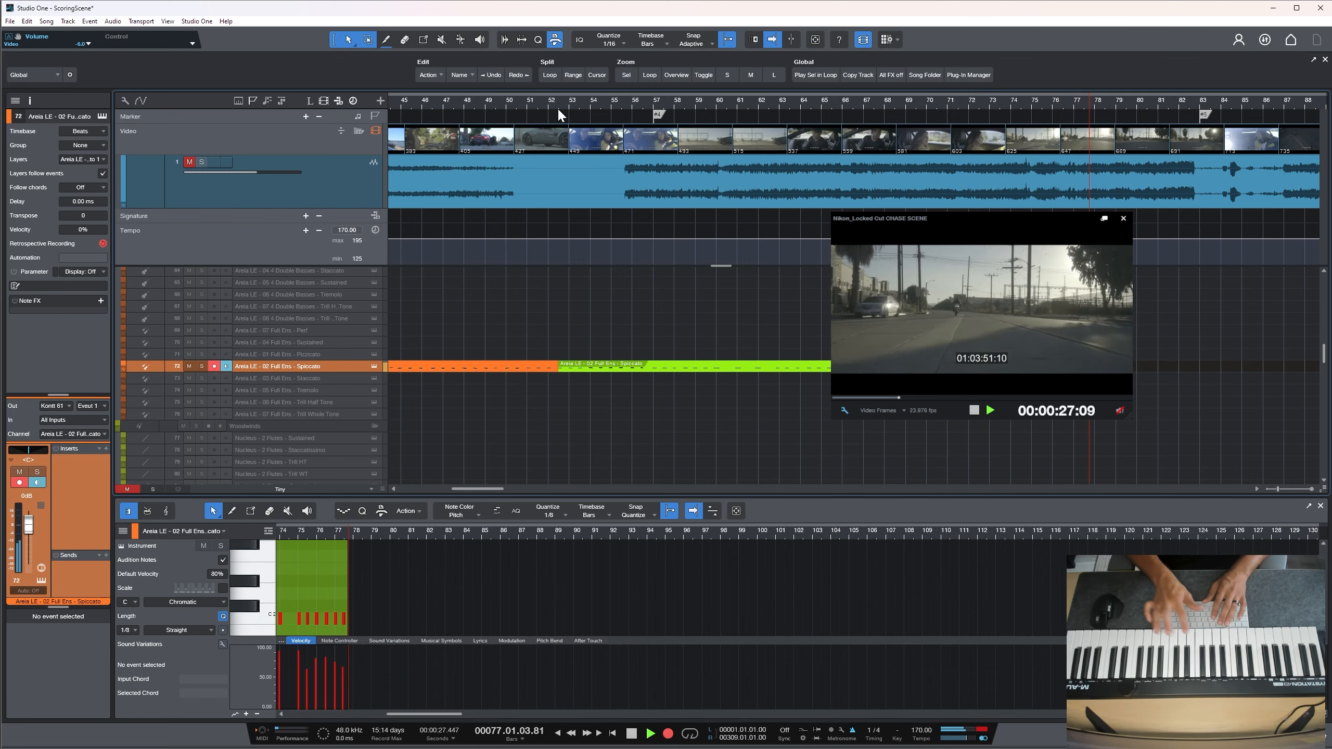
pyautogui.press('space')
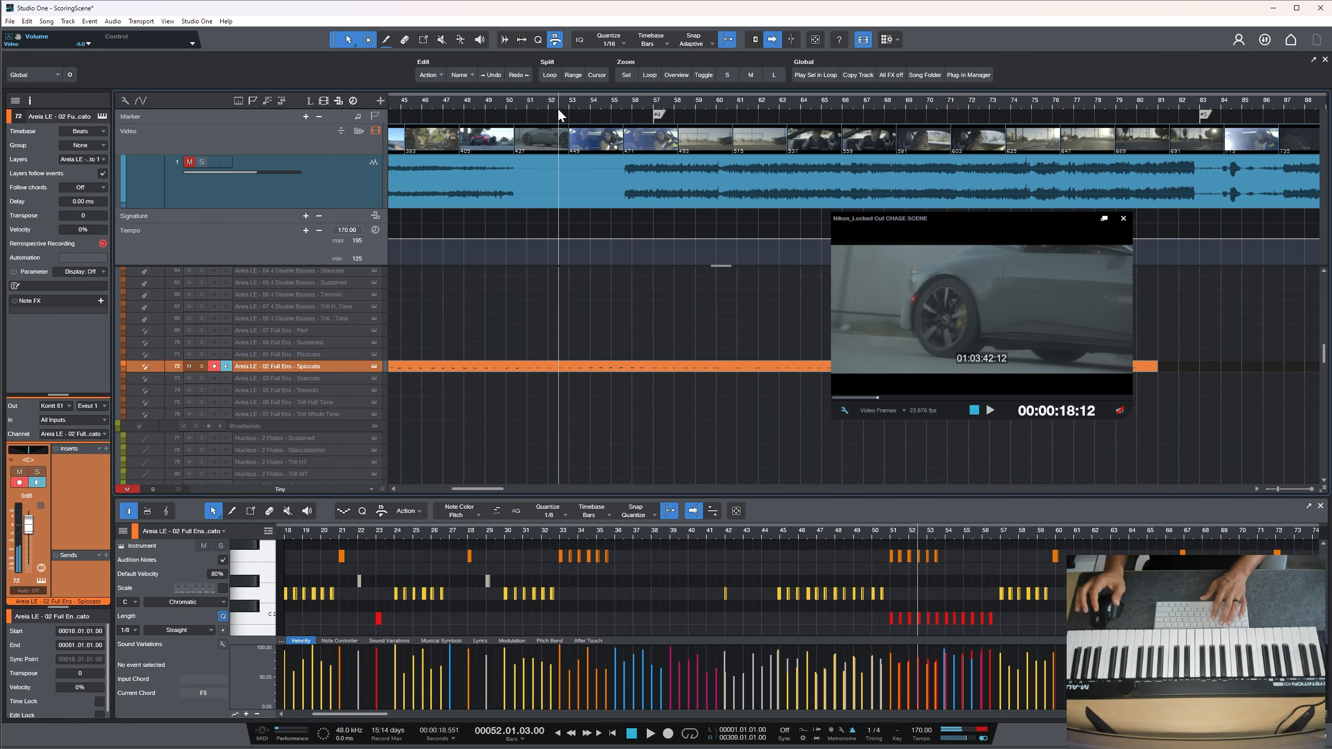
# Play back the end of the spiccato take from bar 78 and set the playhead to bar 75
pyautogui.click(1094, 107)
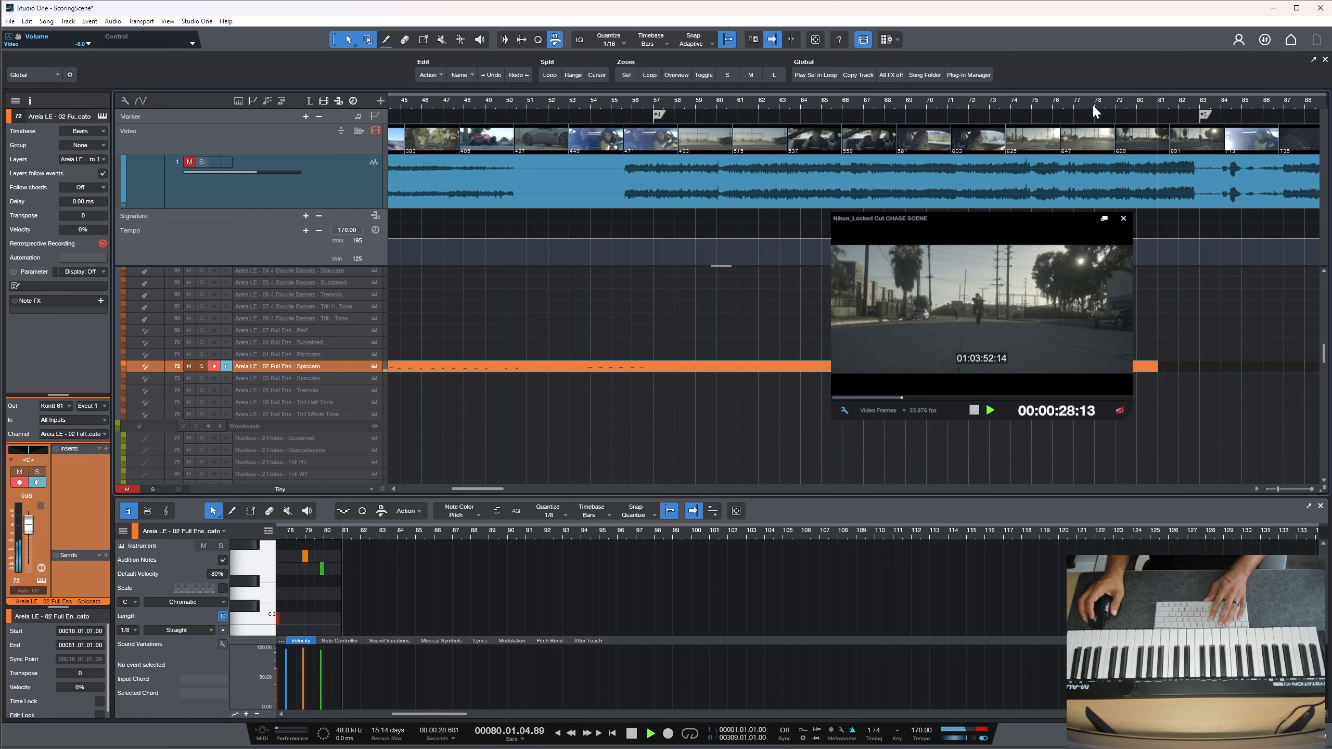
pyautogui.click(1093, 104)
pyautogui.click(1035, 98)
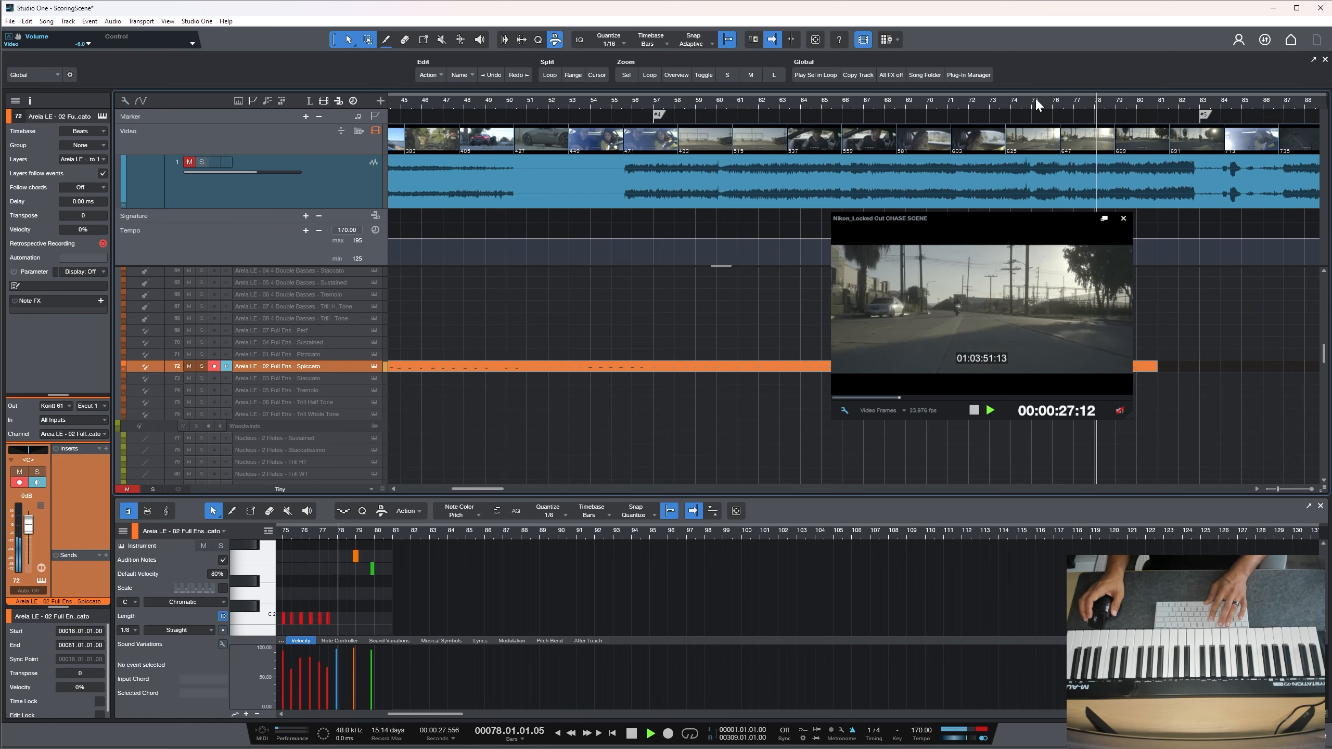
pyautogui.press('space')
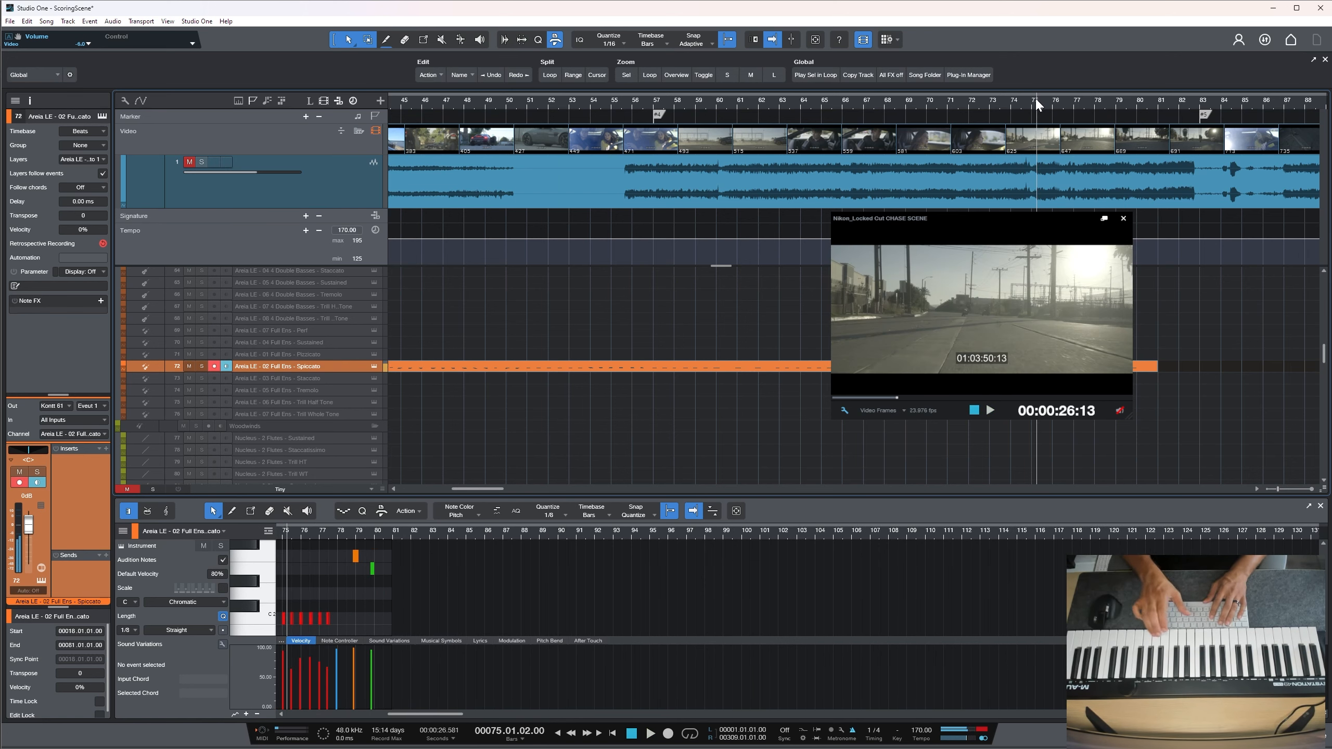
# Try a spiccato ending recorded from bar 75 to bar 84, play it back and undo the recording
pyautogui.press('space')
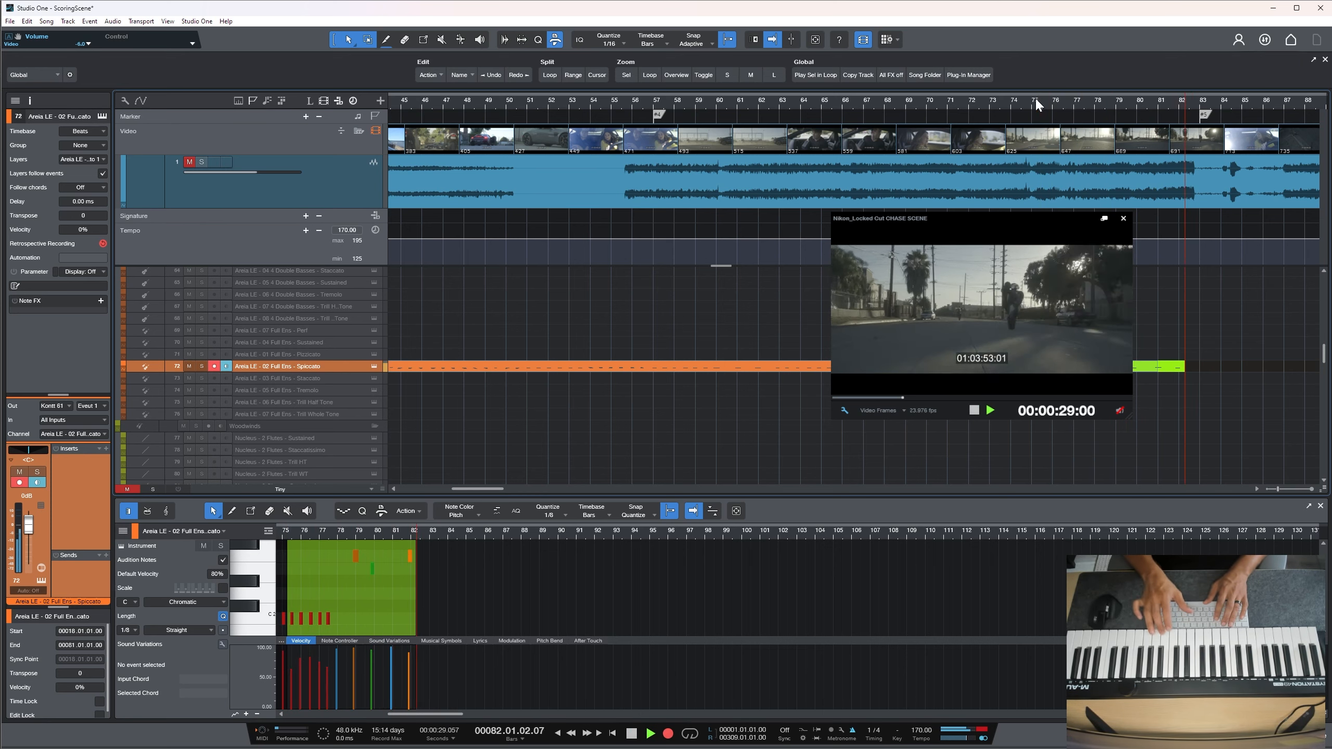
pyautogui.press('space')
pyautogui.press('space')
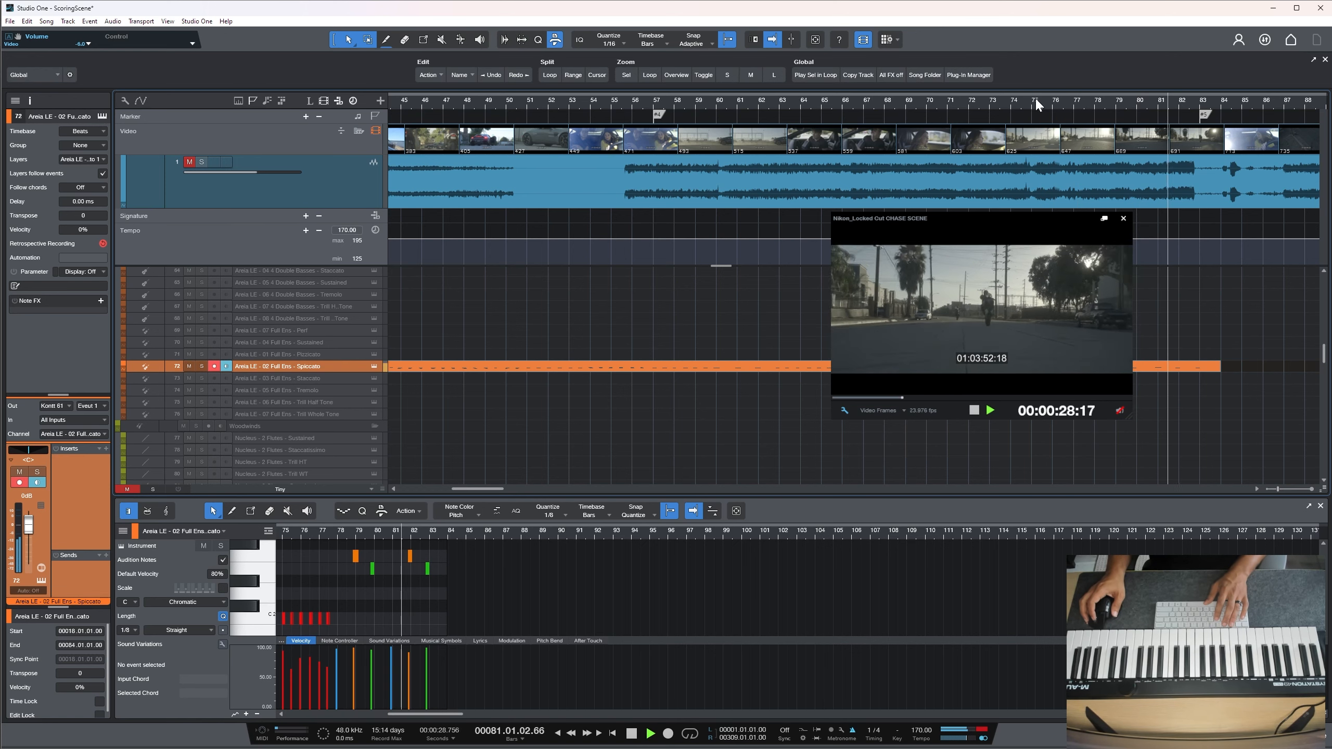
pyautogui.press('space')
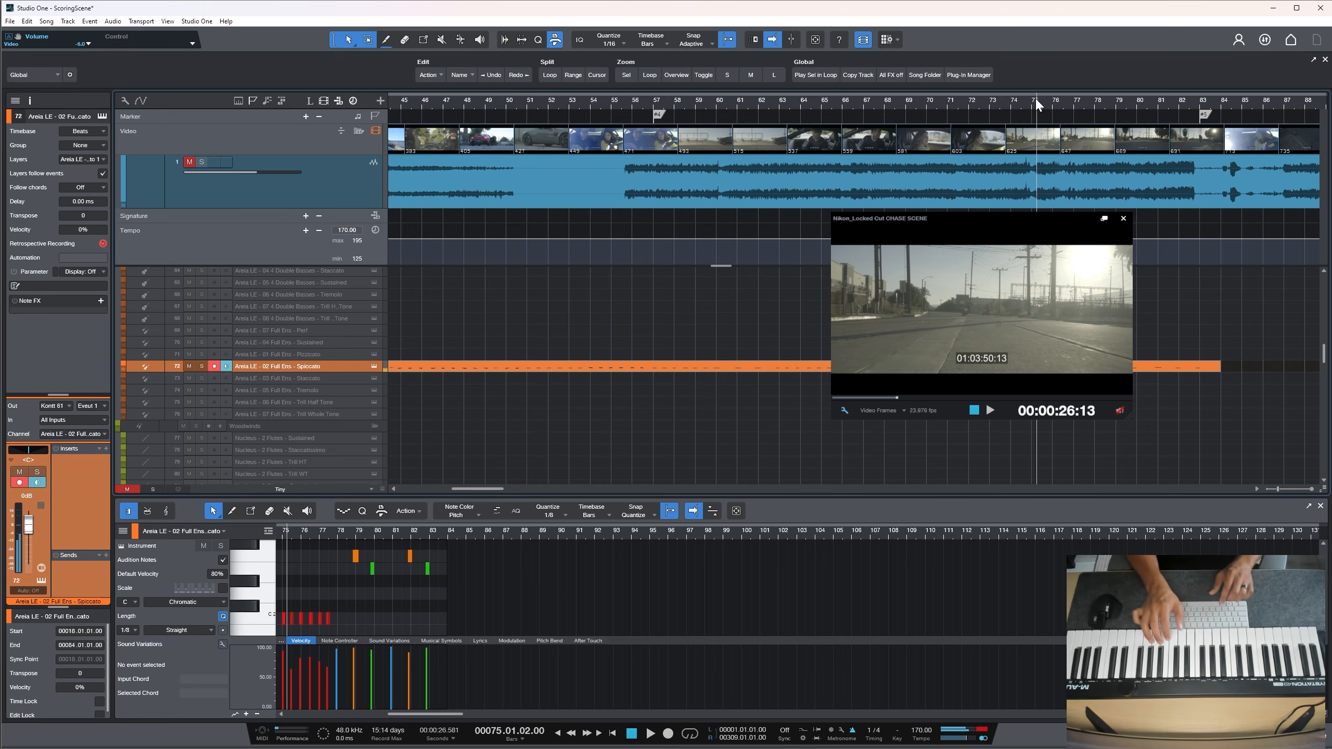
pyautogui.hotkey('ctrl', 'z')
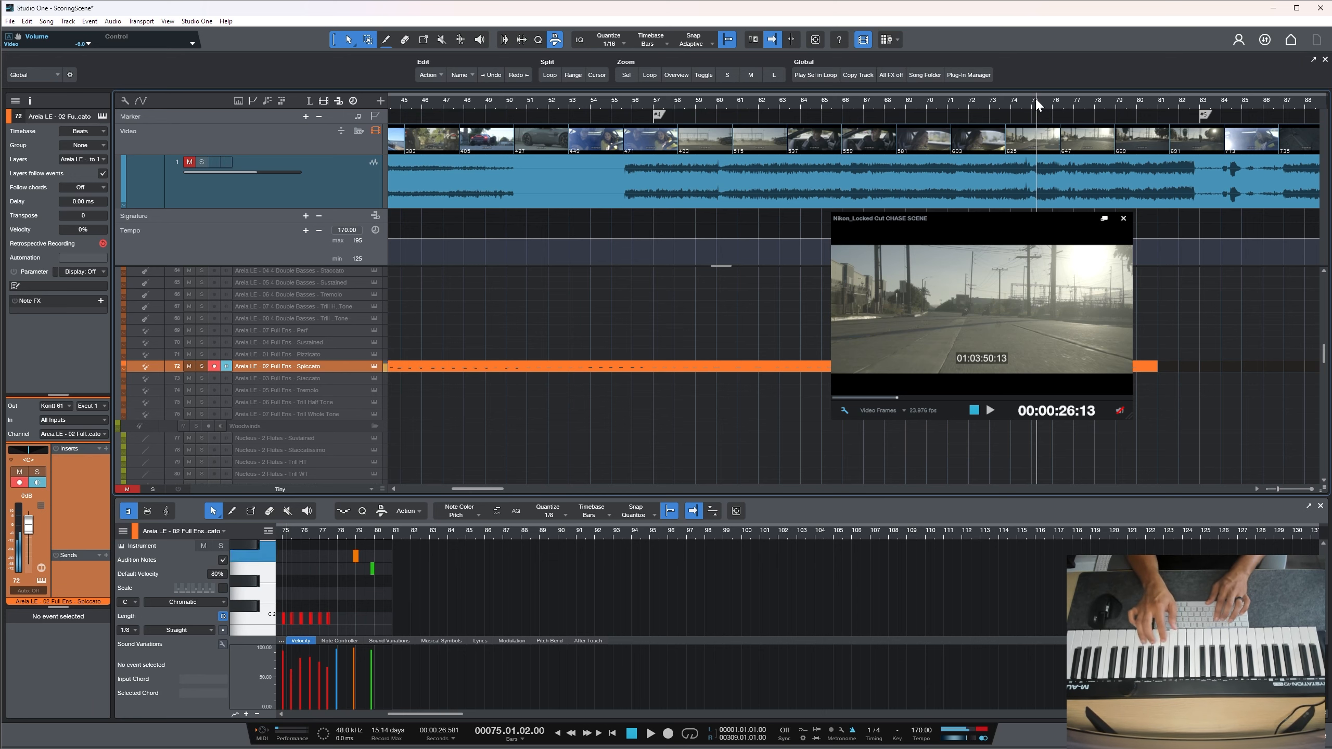
# Record a new spiccato strings ending from bar 75 to bar 84
pyautogui.press('KP_Multiply')
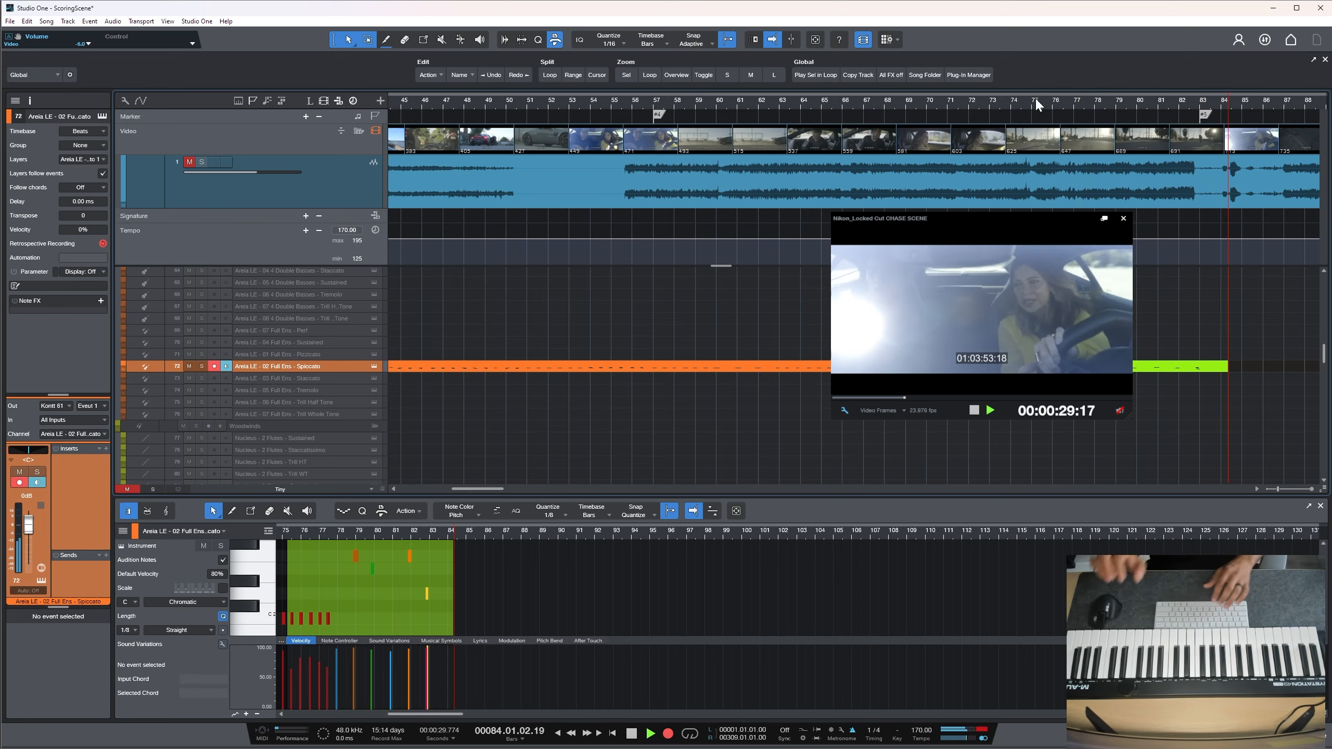
pyautogui.press('space')
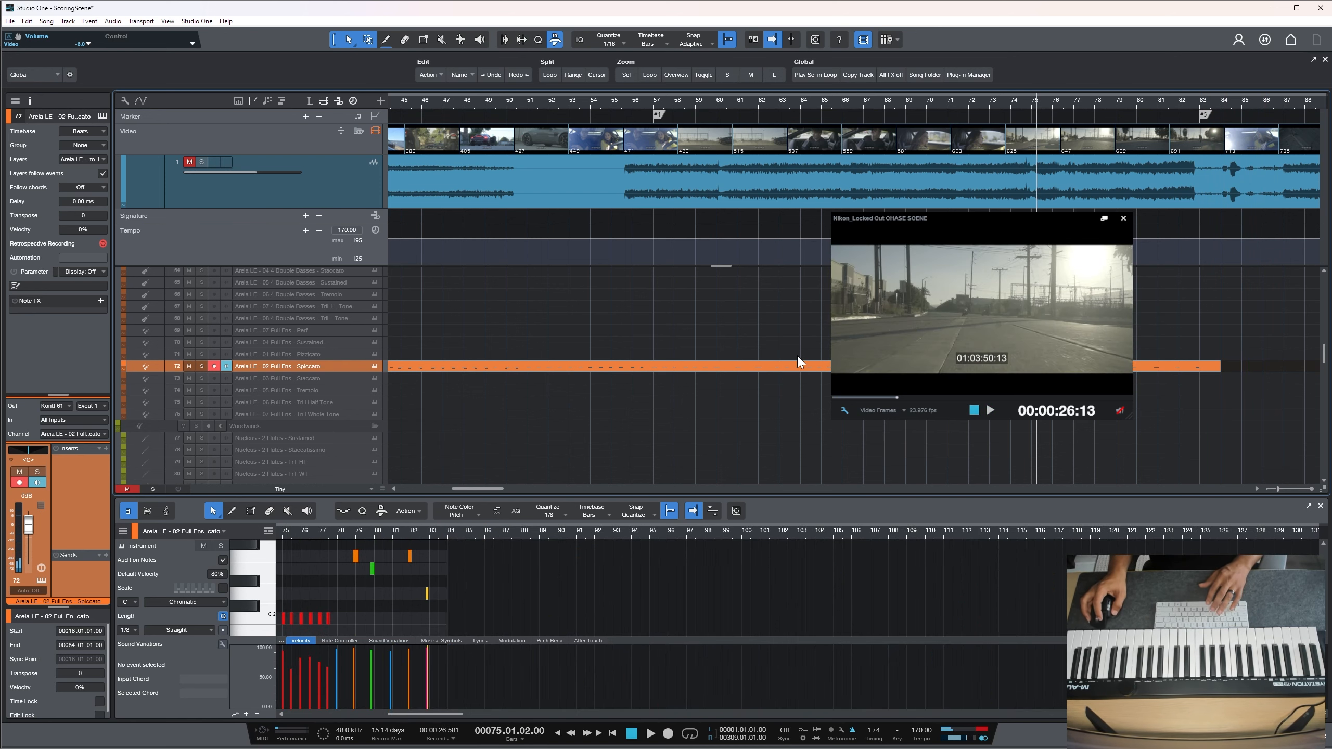
# Open the spiccato part in an enlarged note editor and humanize the notes from about bar 35 to bar 84
pyautogui.doubleClick(800, 364)
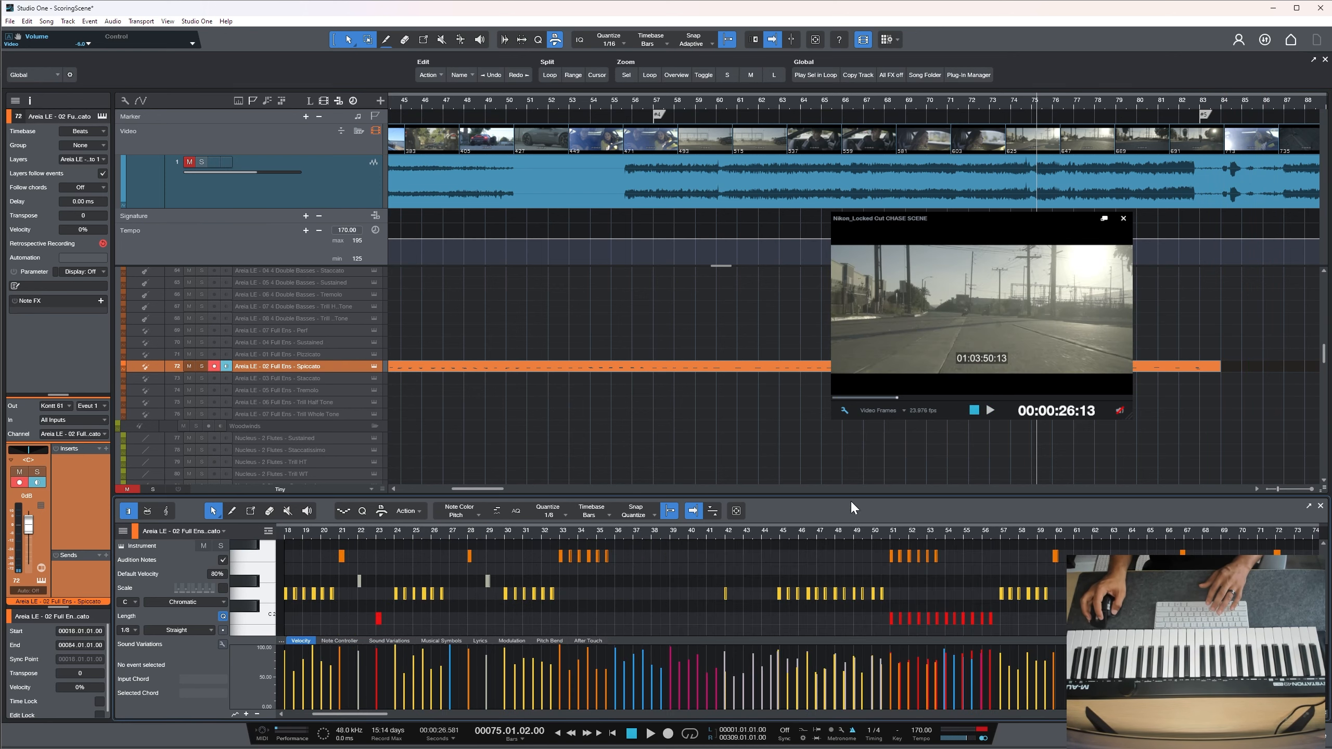
pyautogui.moveTo(850, 496); pyautogui.dragTo(687, 339)
pyautogui.moveTo(1140, 345); pyautogui.dragTo(1088, 357)
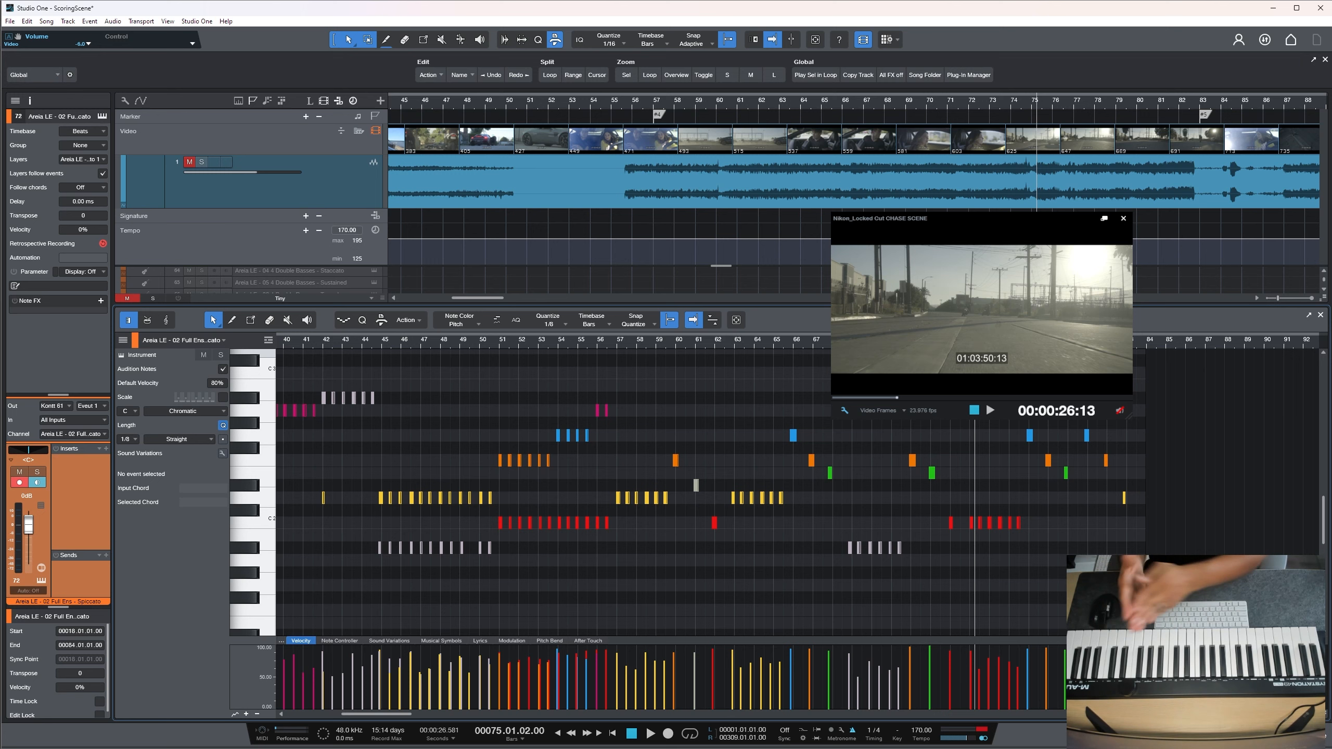
pyautogui.moveTo(1165, 591); pyautogui.dragTo(316, 370)
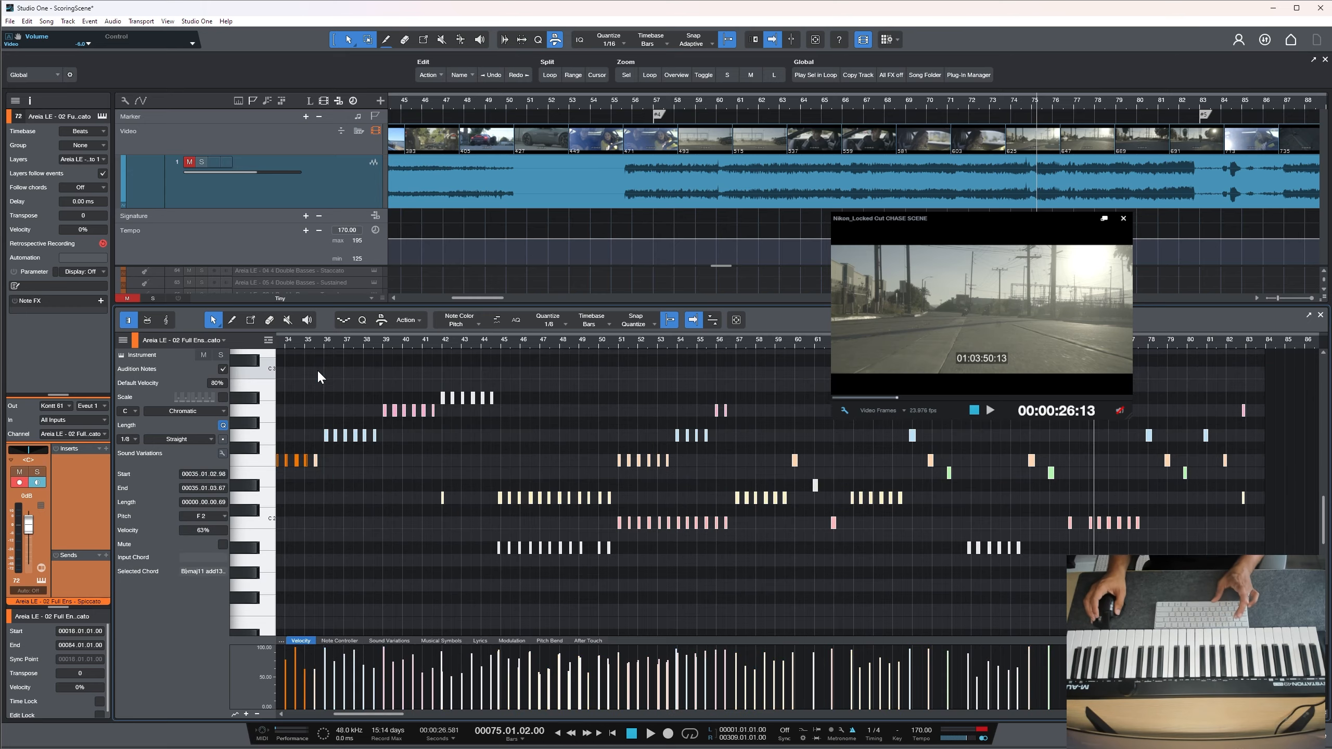
pyautogui.hotkey('alt', 'h')
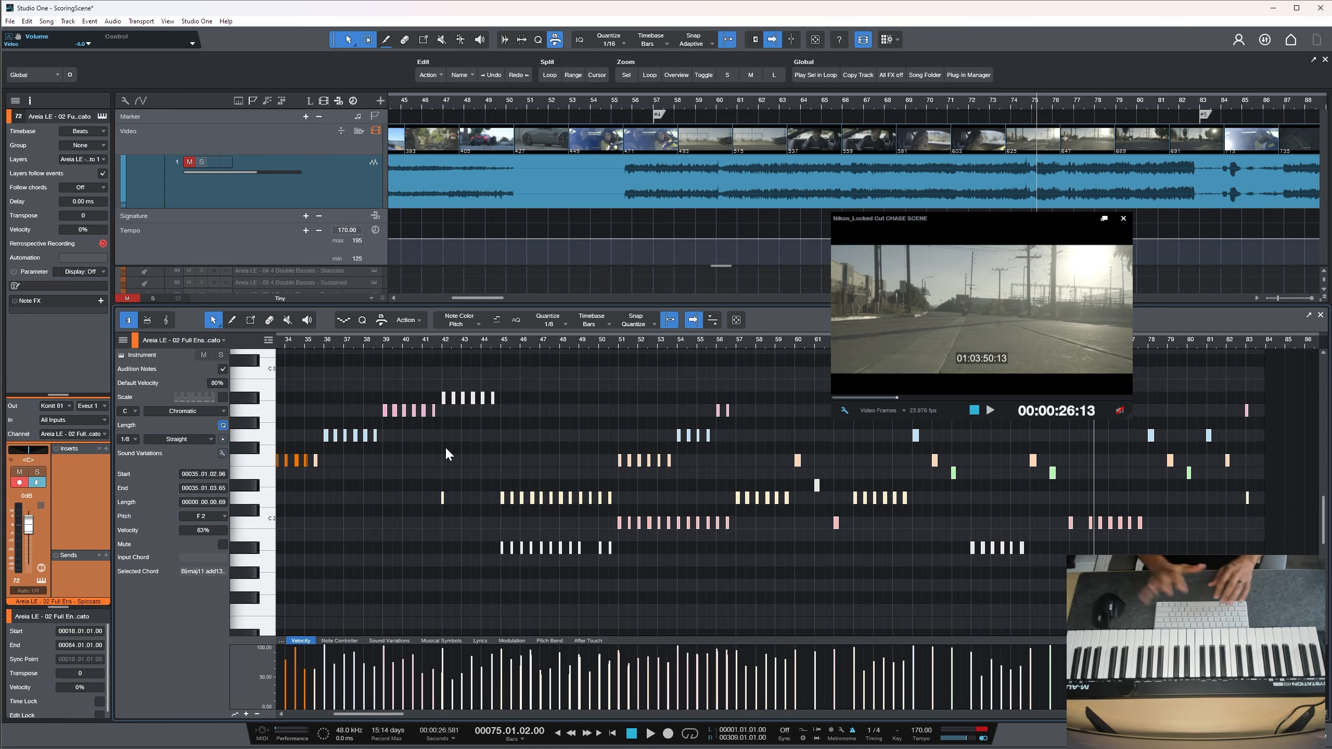
# Set the playhead to bar 44 and humanize all spiccato notes with velocity range -6% to 7% and note start range -0.00.13 to 0.00.14
pyautogui.click(482, 342)
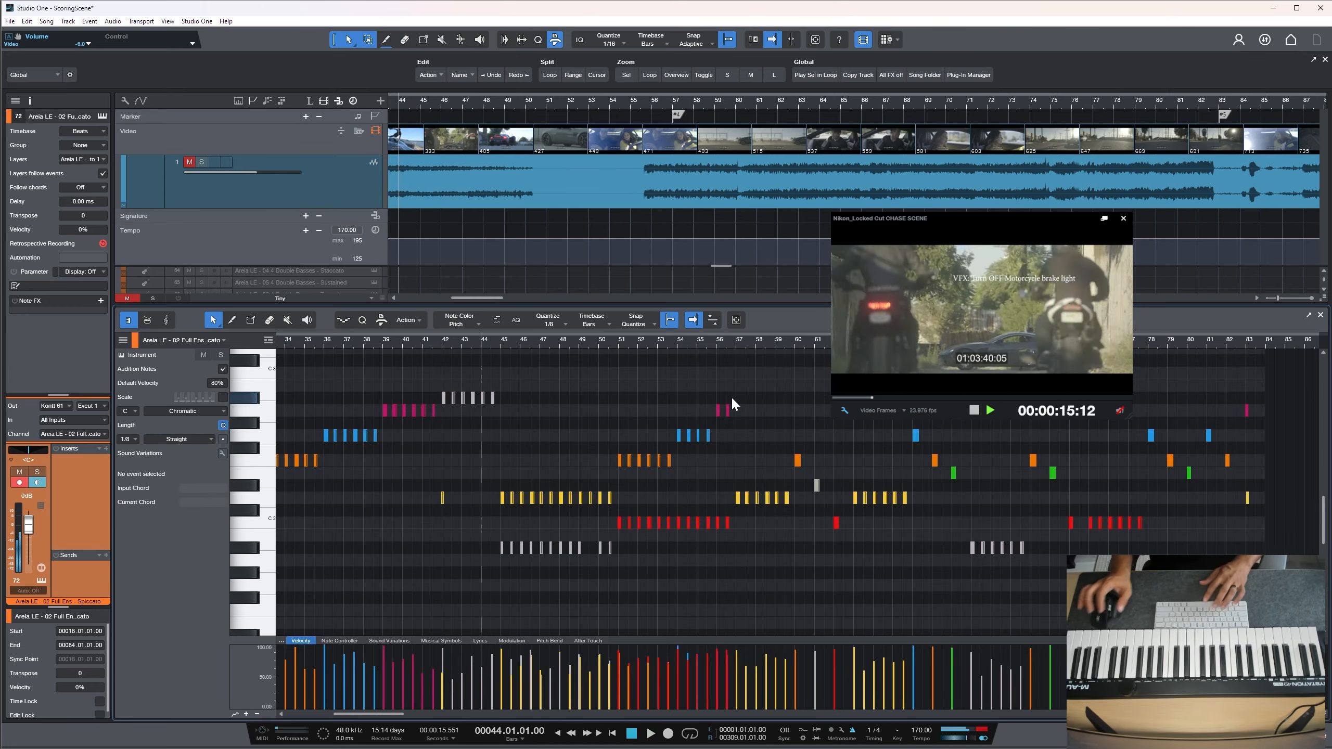
pyautogui.hotkey('alt', 'h')
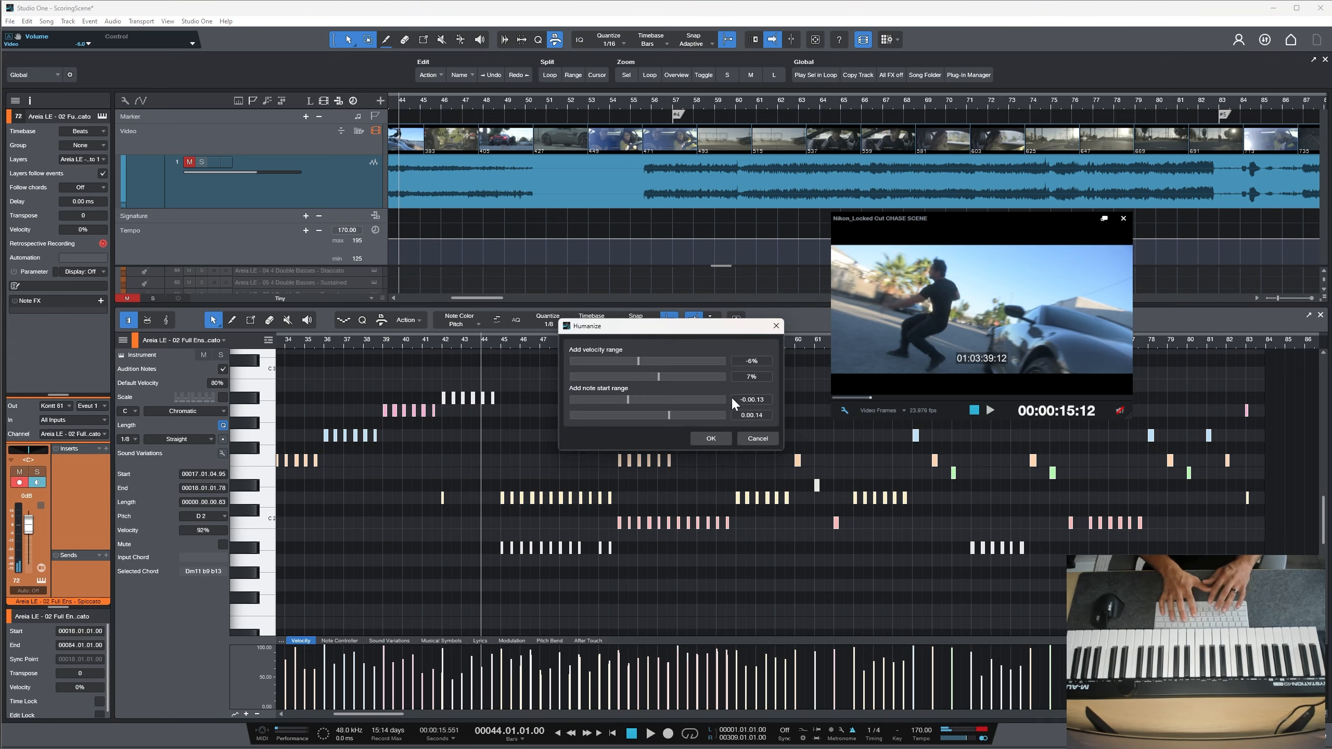
pyautogui.press('Return')
# Play the scene from bar 44 to about bar 82 and replay the ending from bar 76 to check the humanized strings
pyautogui.press('space')
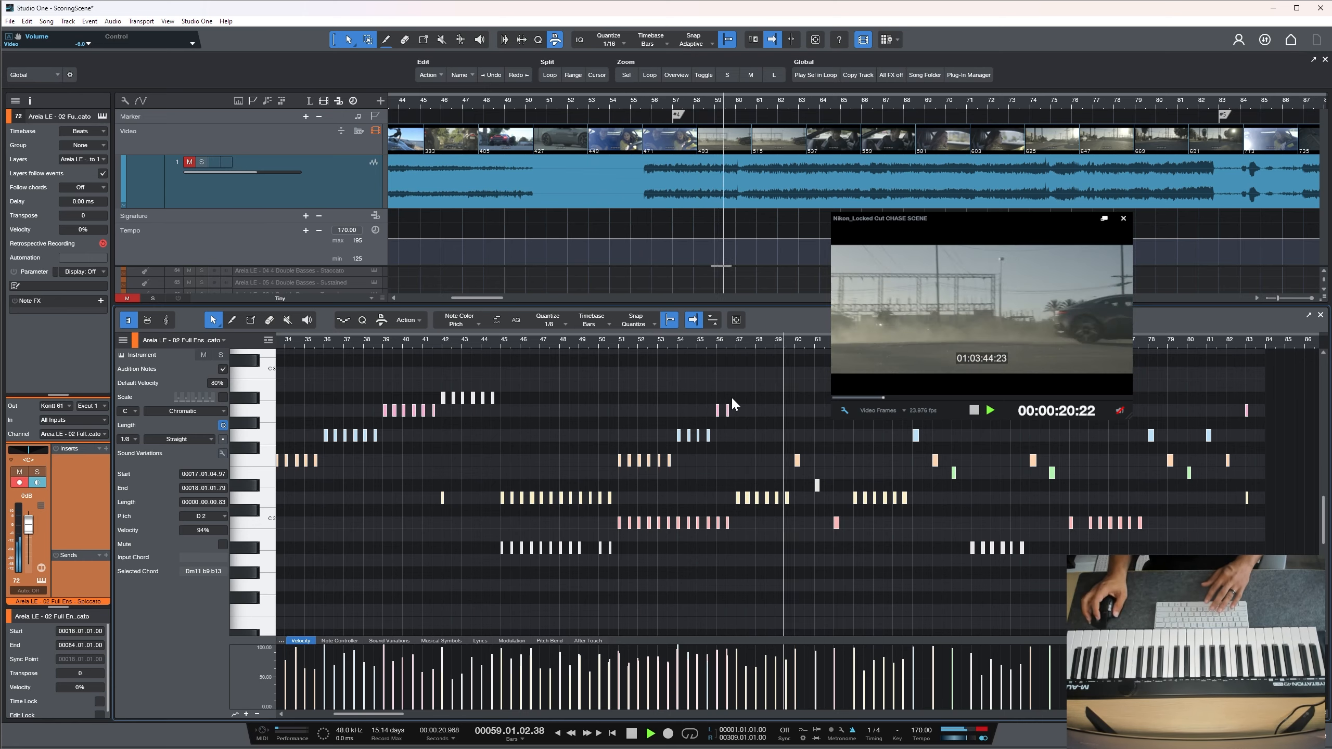
pyautogui.click(684, 392)
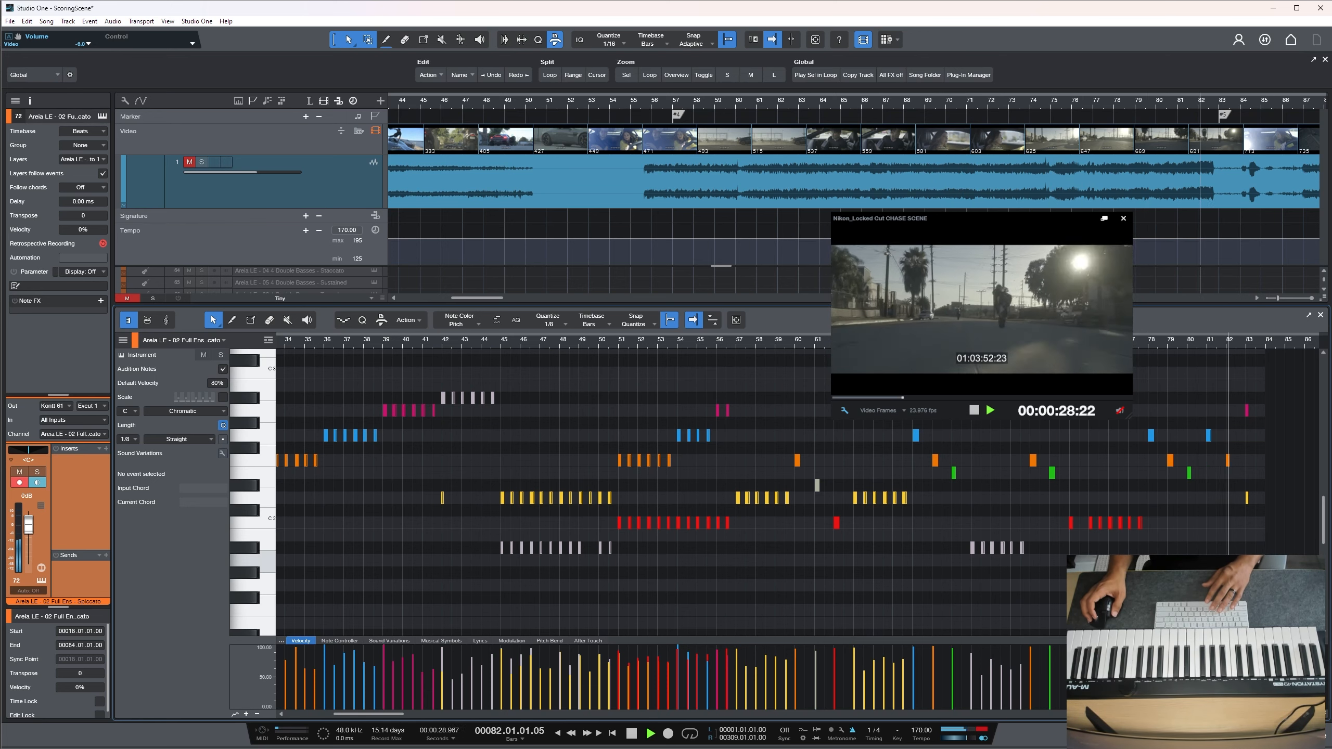
pyautogui.press('space')
pyautogui.press('space')
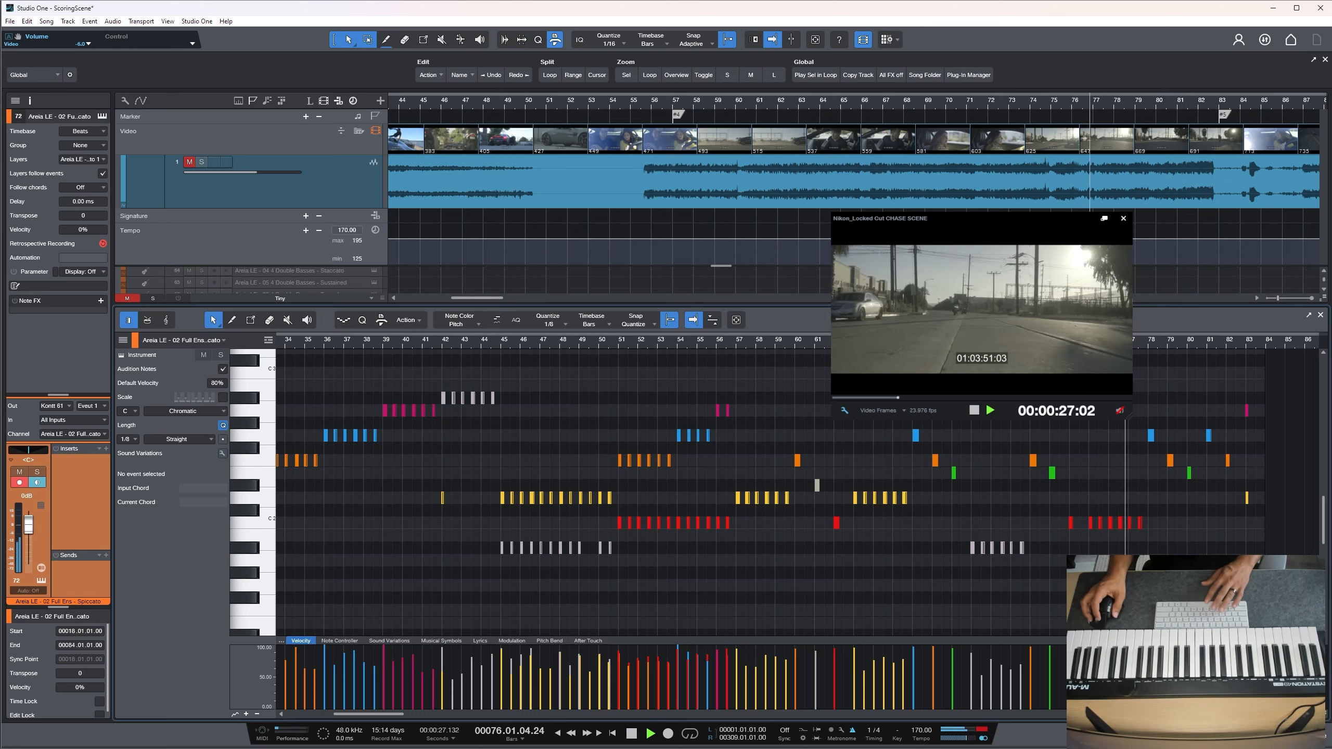
pyautogui.press('space')
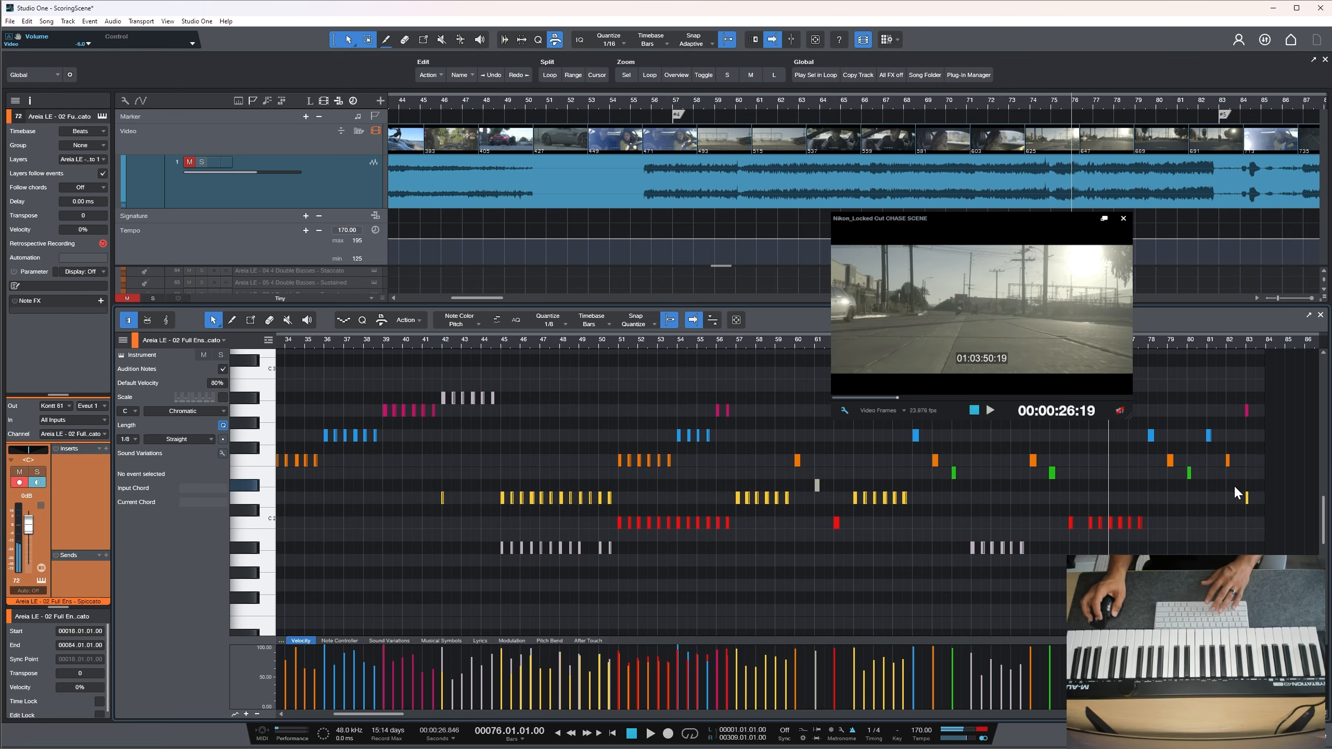
# Delete the spiccato notes at bars 81 and 82 and record an ascending run in their place, starting from bar 76
pyautogui.moveTo(1224, 462); pyautogui.dragTo(1205, 421)
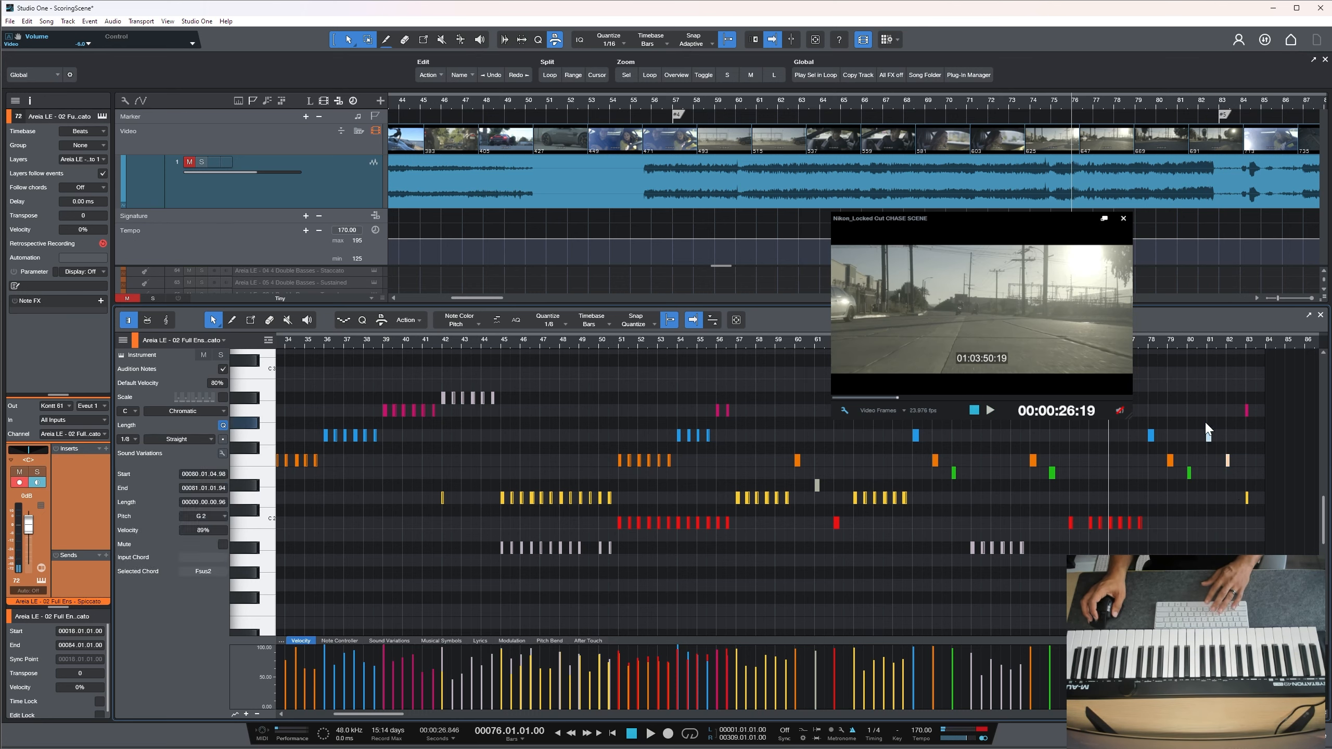
pyautogui.press('Delete')
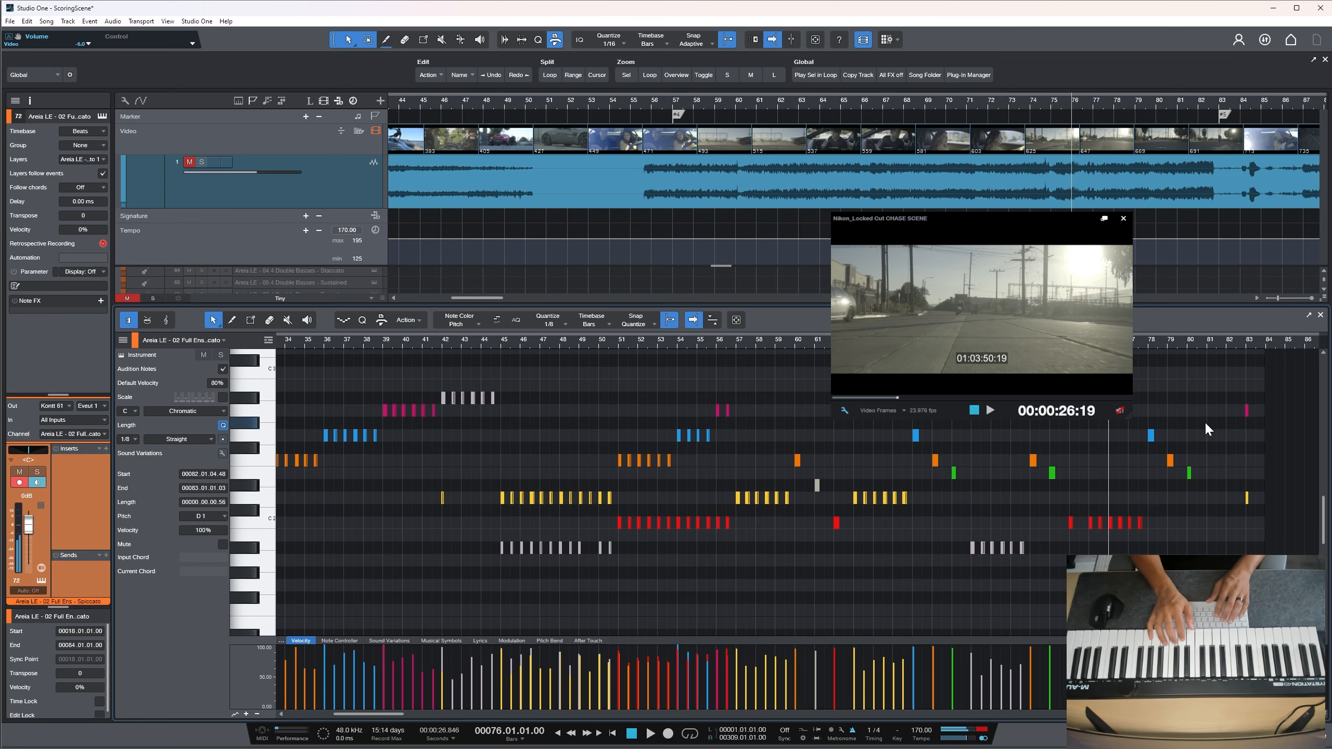
pyautogui.press('KP_Multiply')
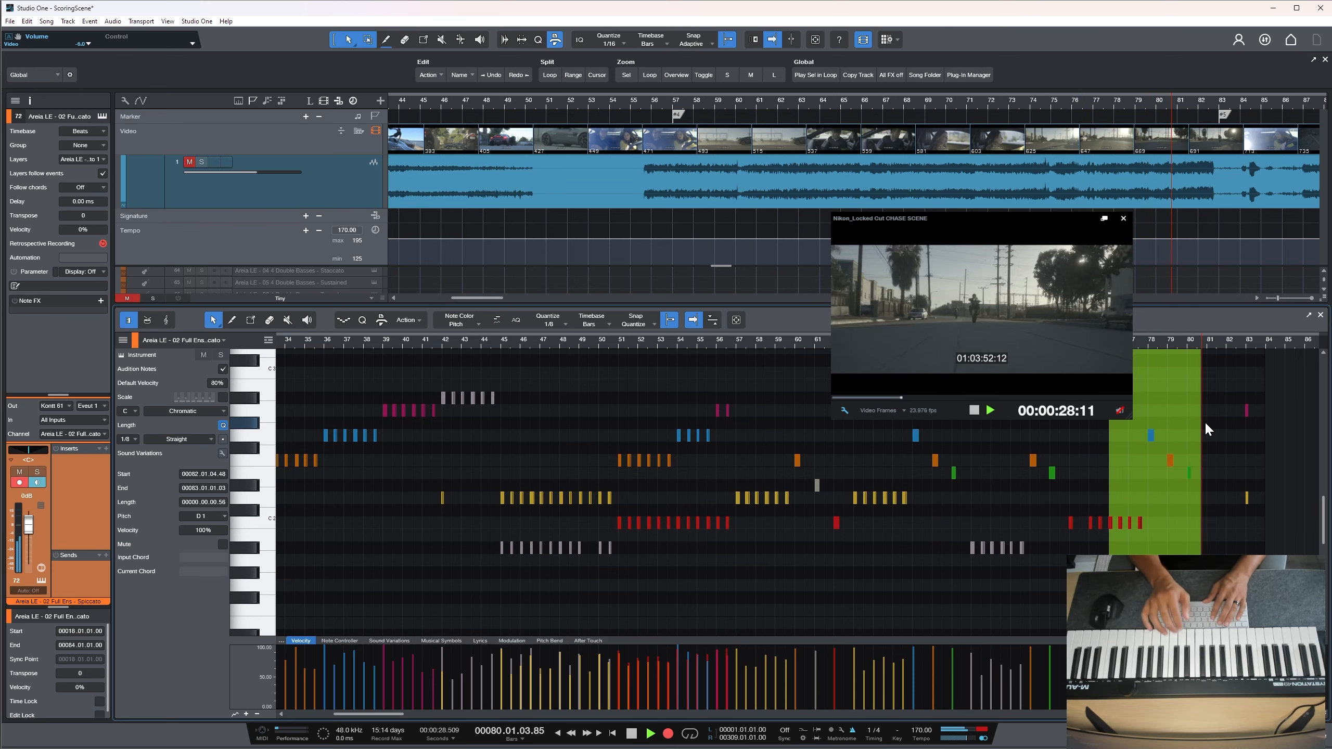
pyautogui.press('space')
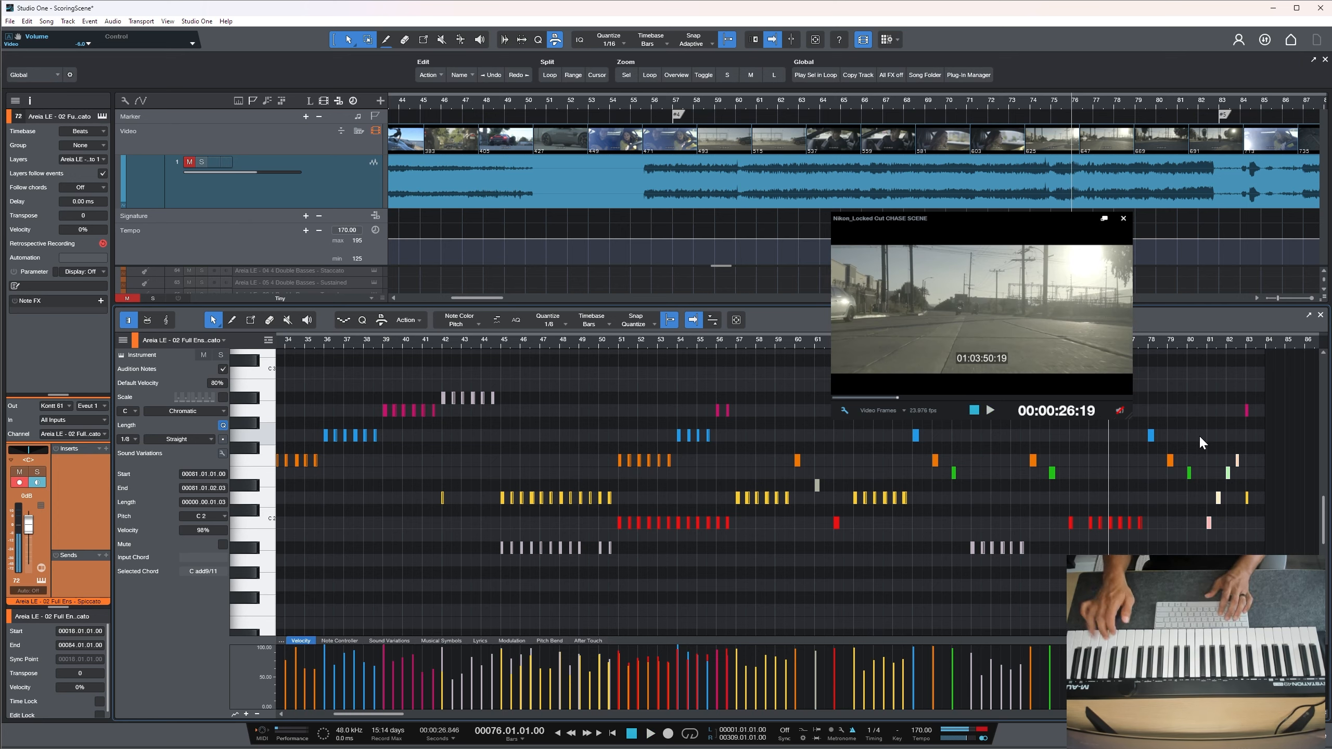
# Overdub higher octaves of the run at bars 81 and 82 in passes from bar 76, and play the ending back
pyautogui.press('KP_Multiply')
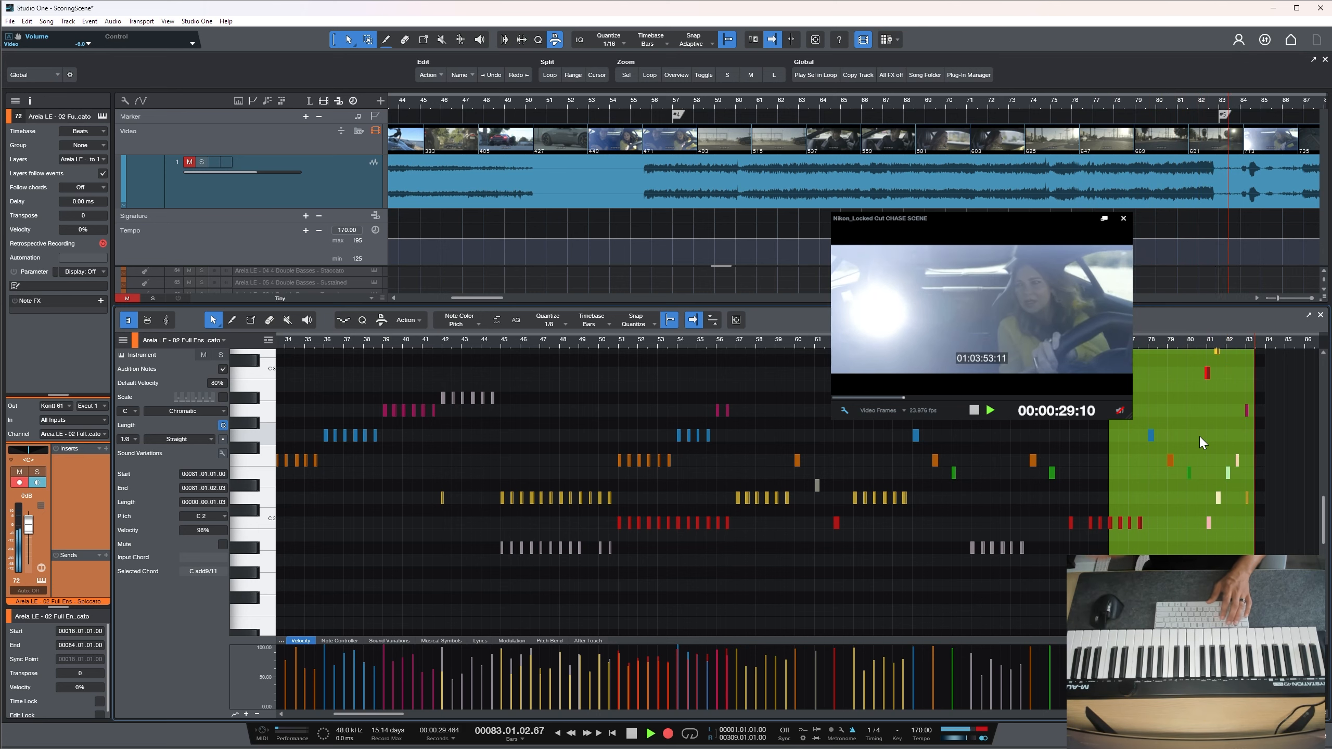
pyautogui.press('space')
pyautogui.press('KP_Multiply')
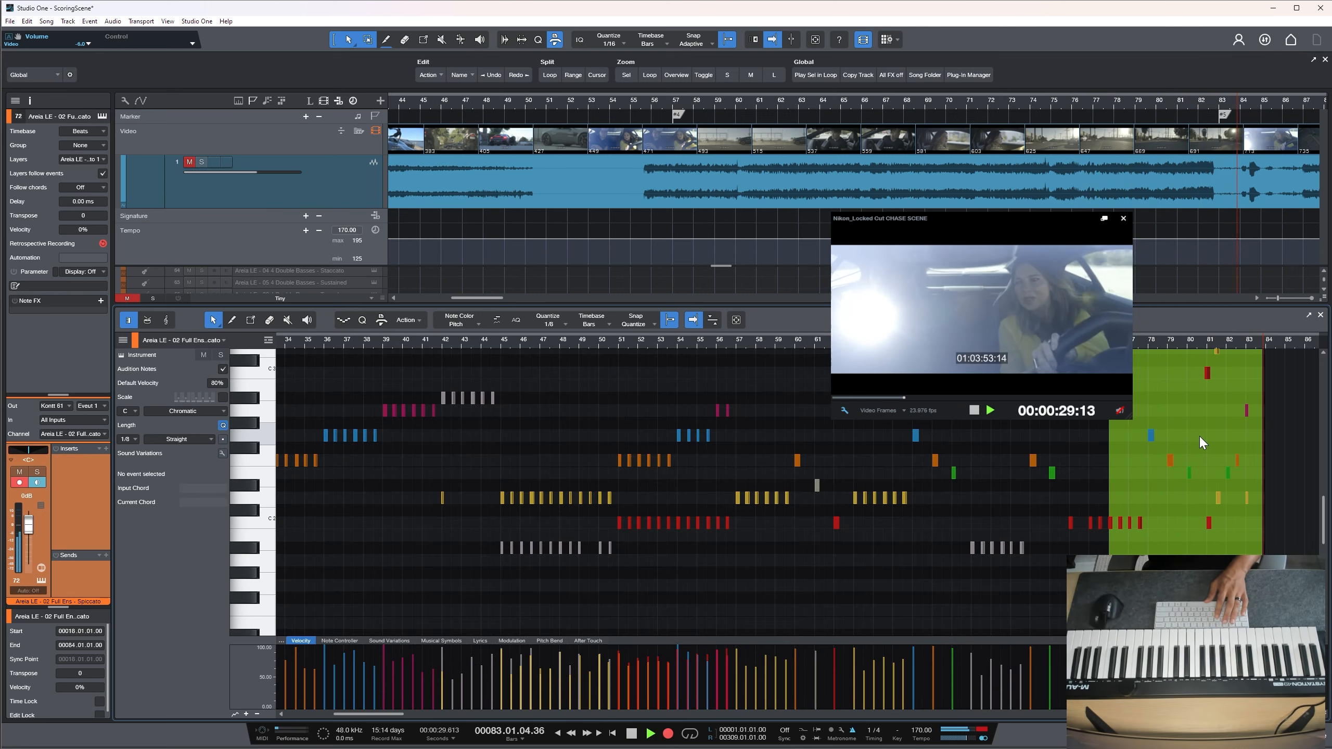
pyautogui.press('space')
pyautogui.press('KP_Multiply')
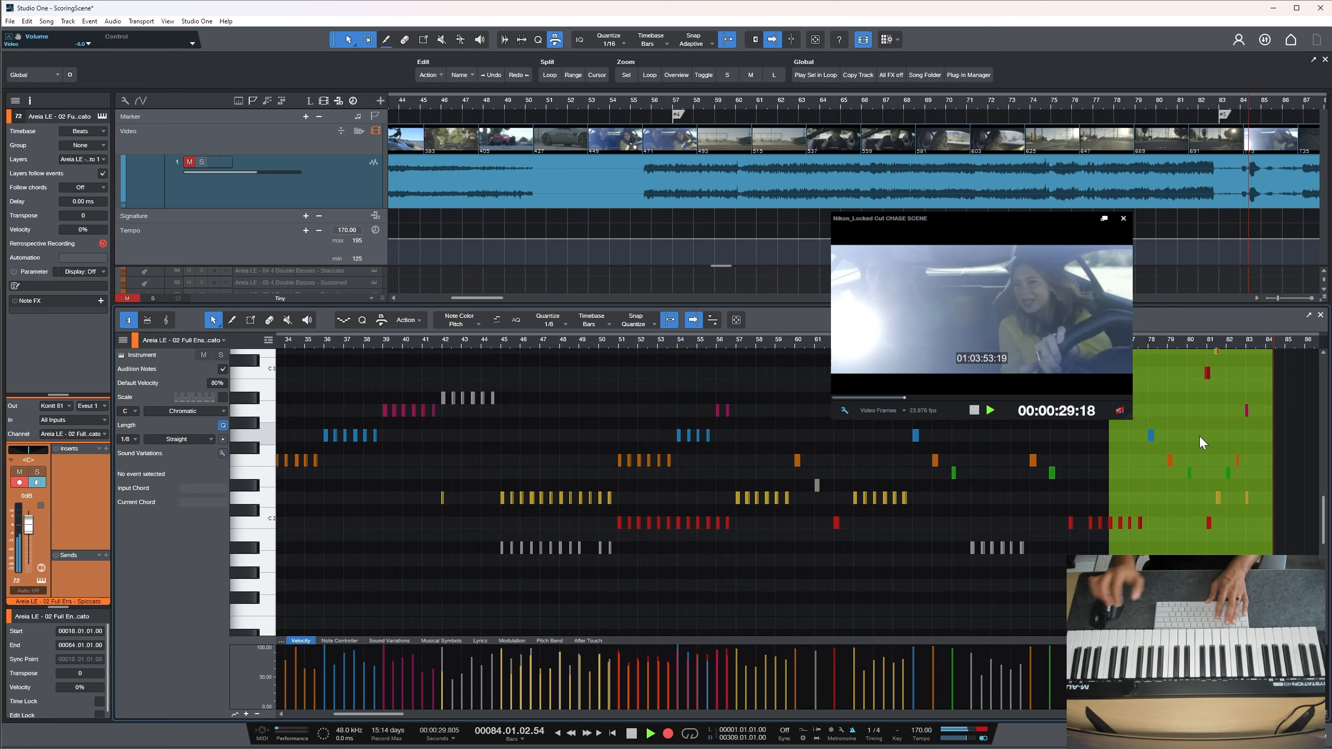
pyautogui.press('space')
pyautogui.press('space')
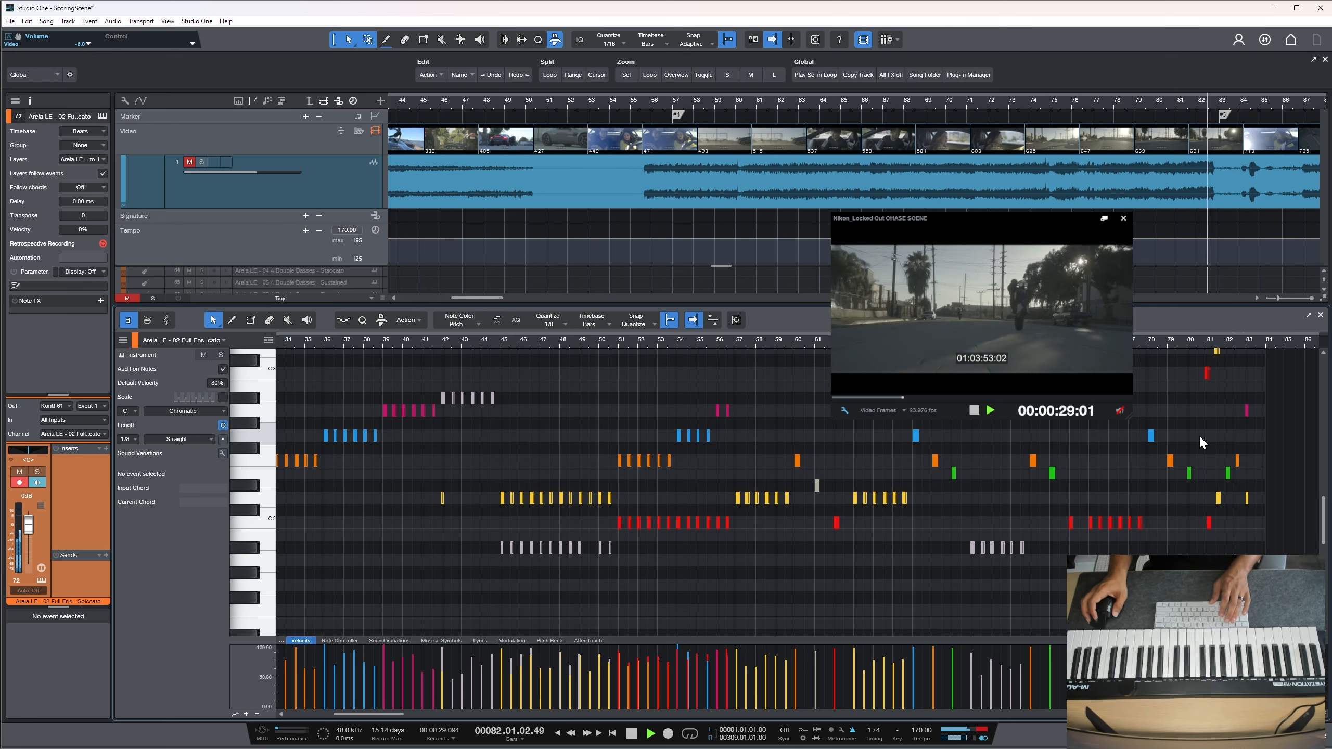
pyautogui.press('space')
# Lower the velocity of the final notes at bar 83, bringing the D 1 note to 62%, and replay the ending from bar 76
pyautogui.scroll(-5, 1263, 533)
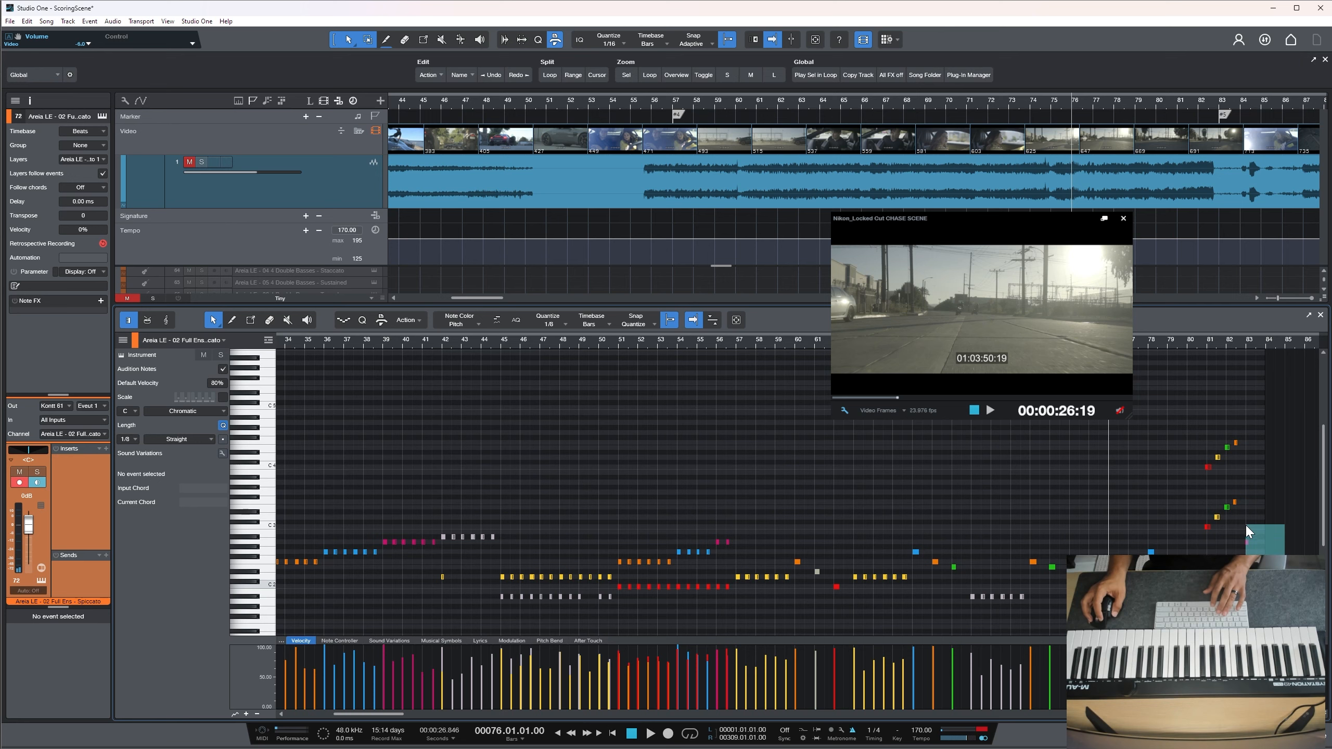
pyautogui.moveTo(1247, 511); pyautogui.dragTo(1246, 512)
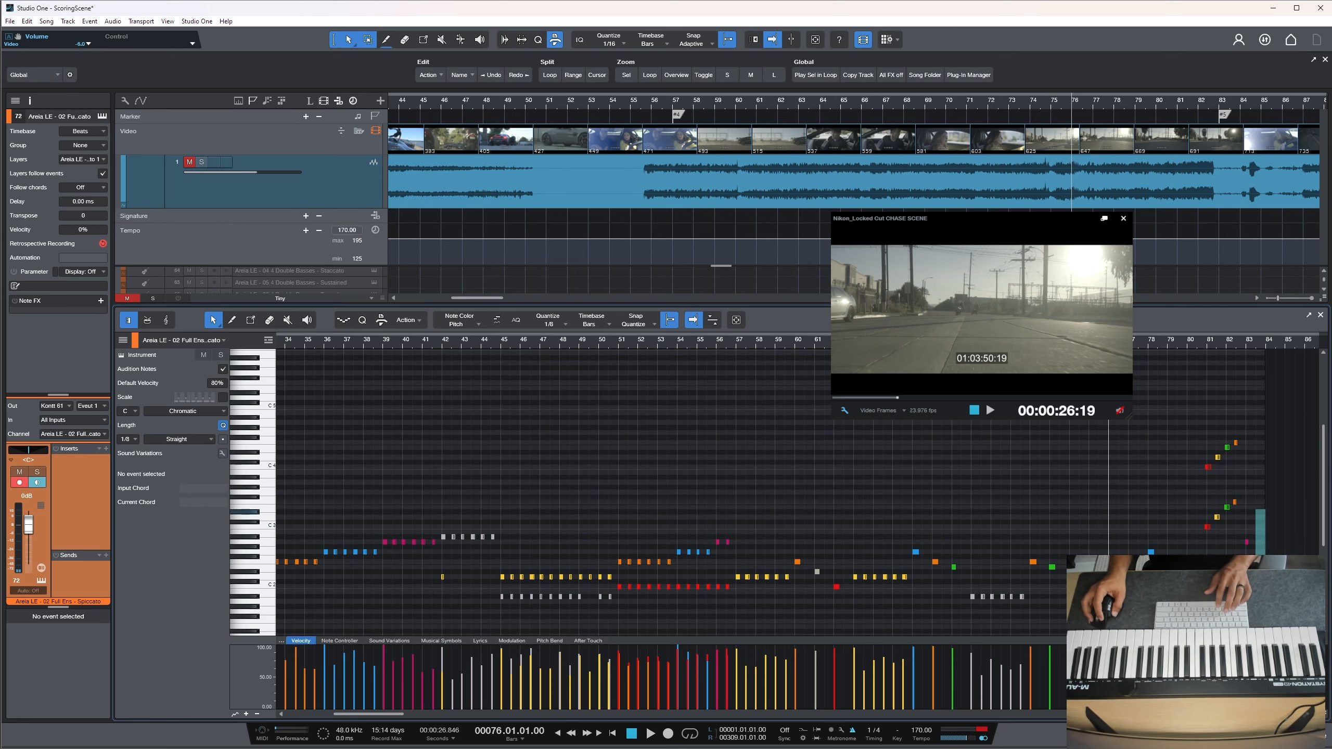
pyautogui.scroll(-3, 1259, 541)
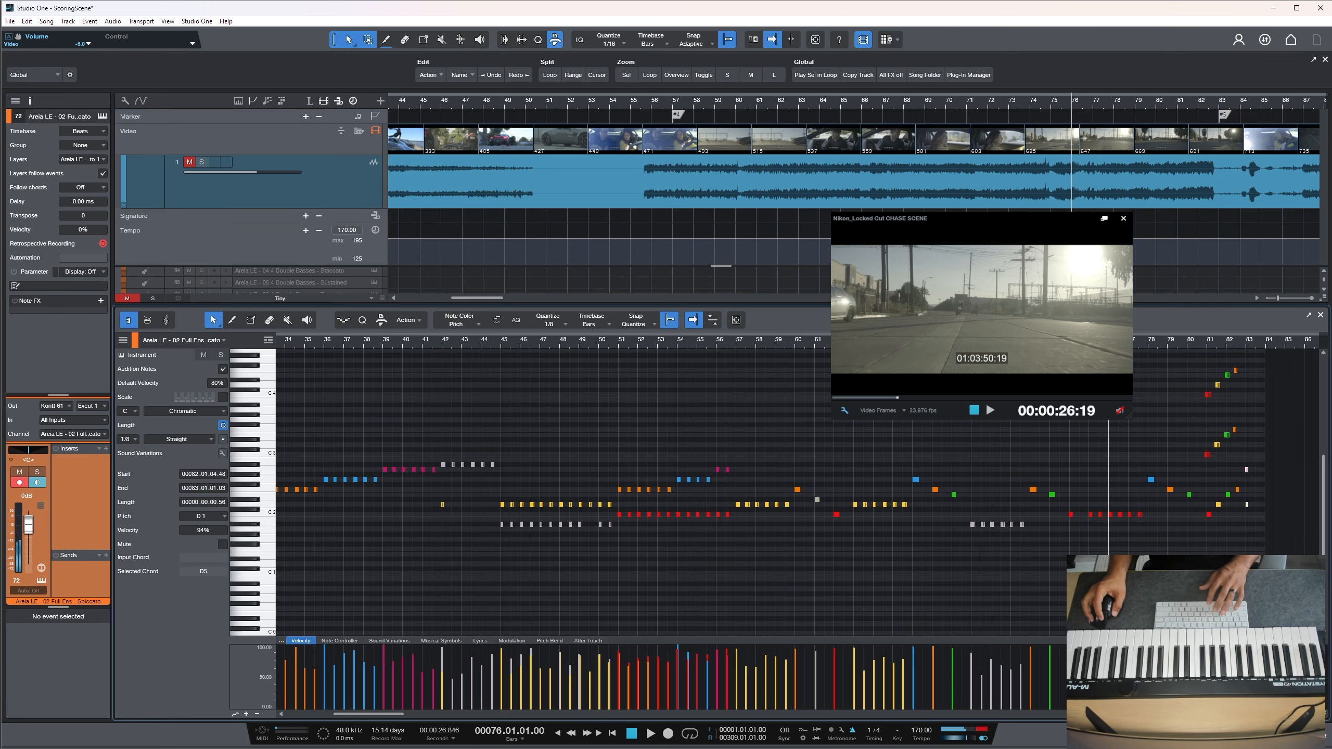
pyautogui.click(1258, 615)
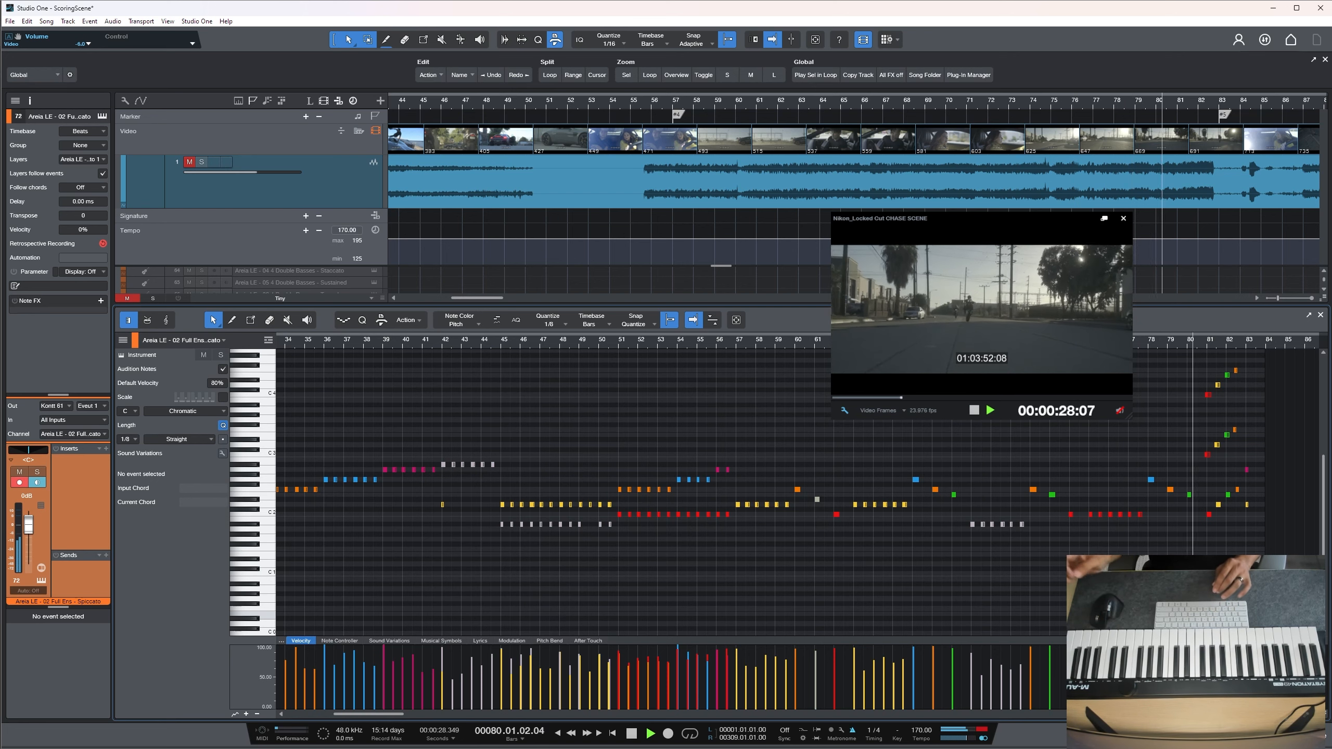
pyautogui.press('space')
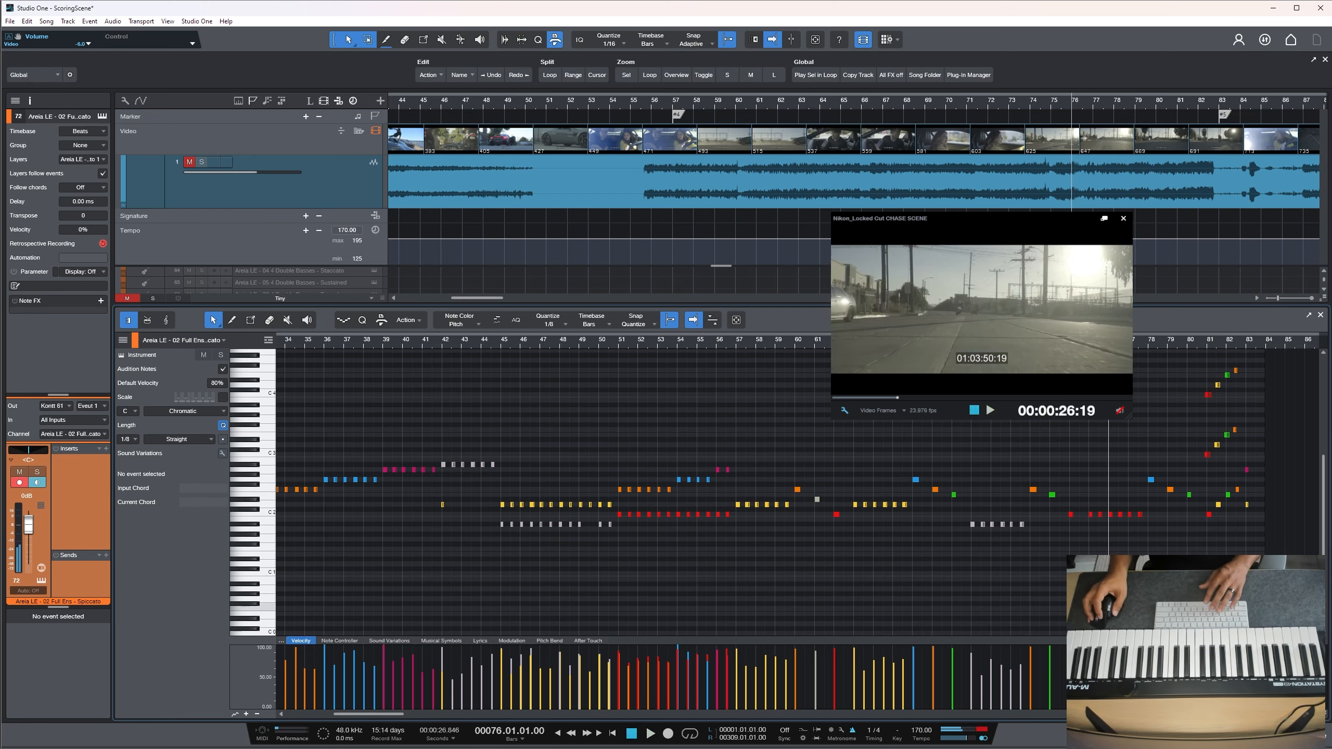
pyautogui.moveTo(1247, 443); pyautogui.dragTo(1247, 445)
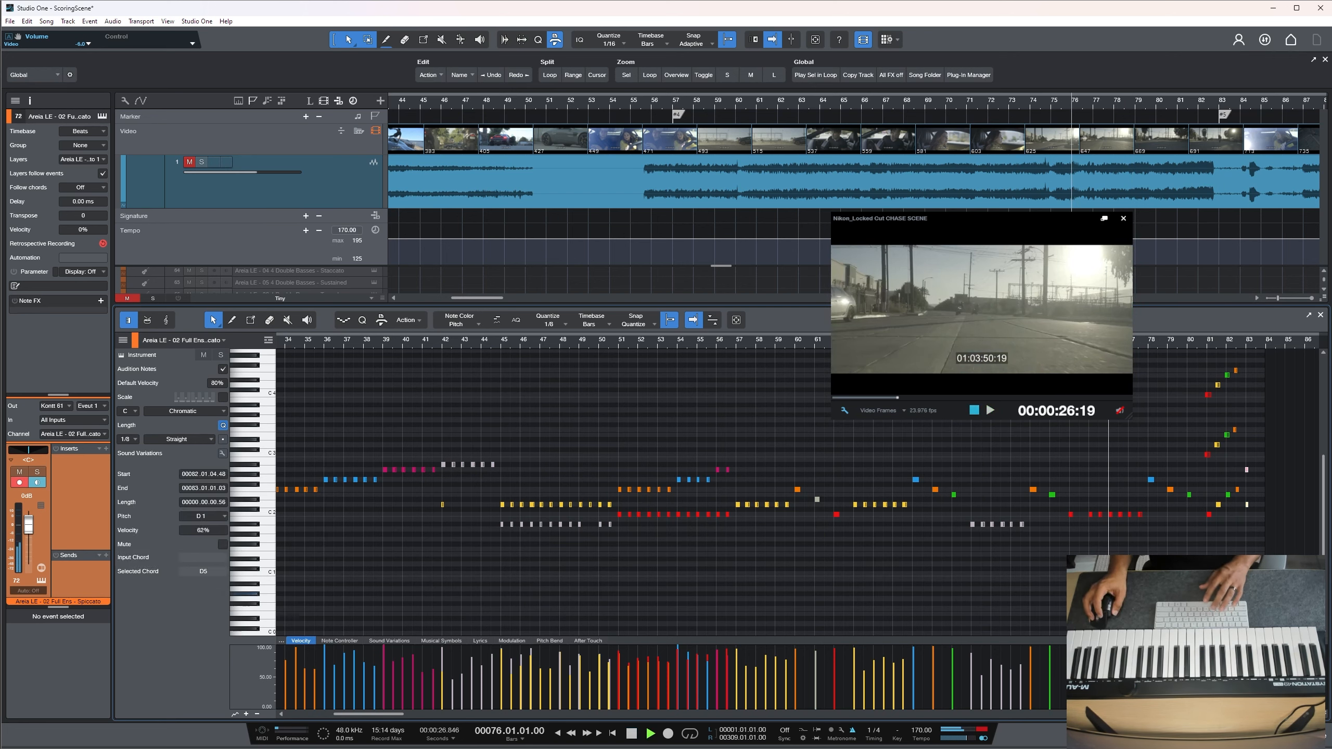
pyautogui.click(1259, 616)
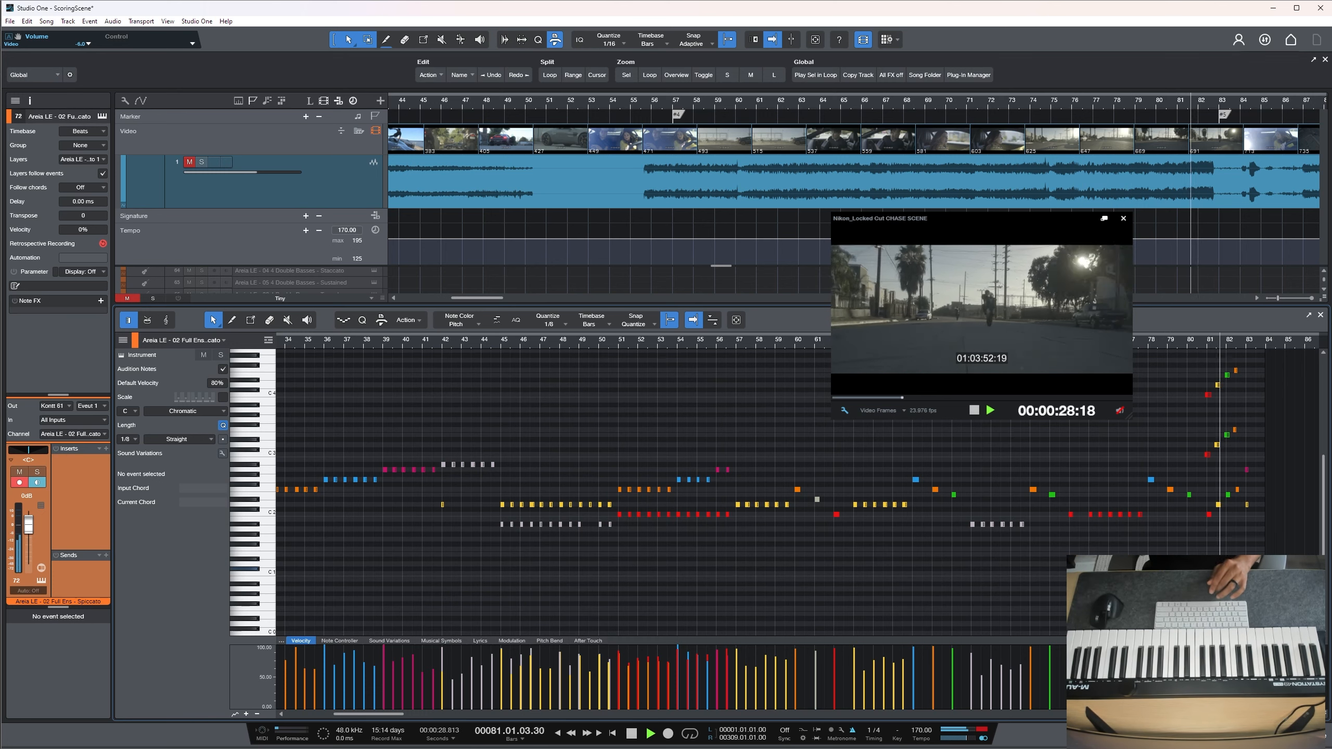
pyautogui.press('space')
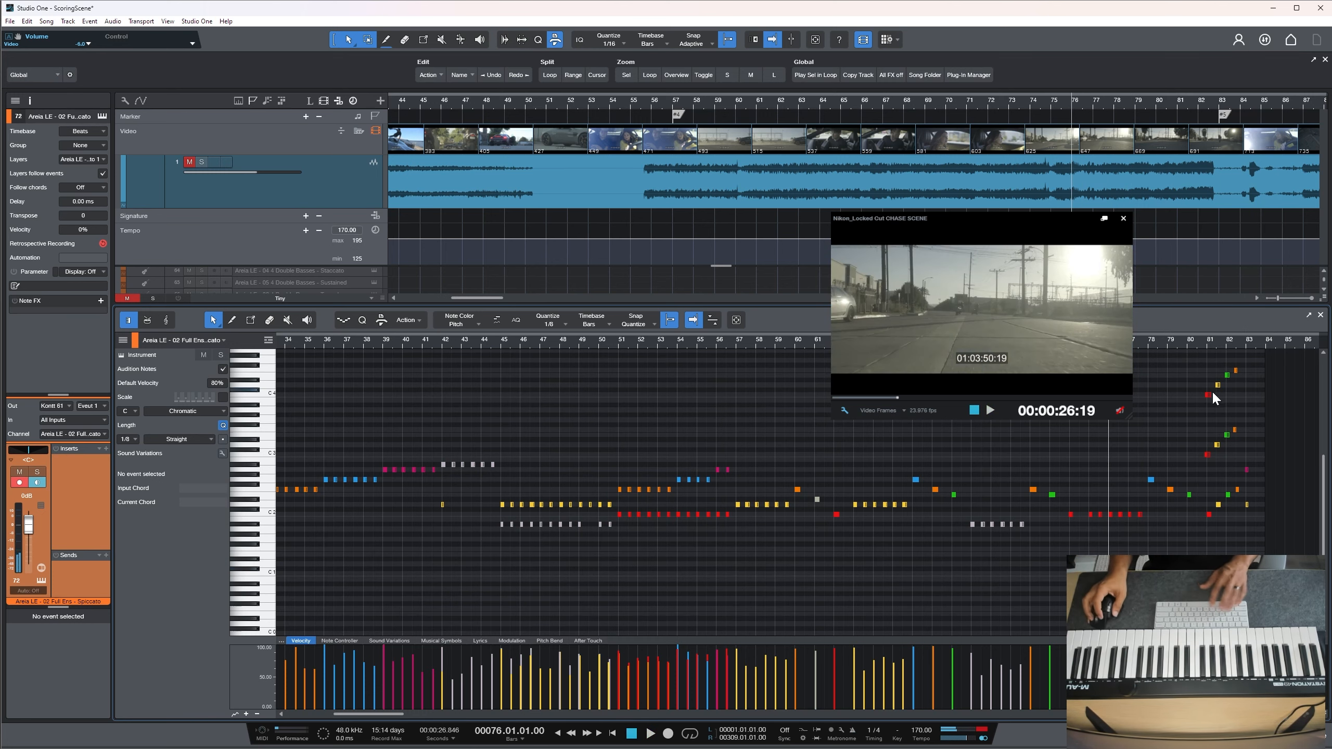
# Close the note editor, set the playhead to bar 18, and play the scene from there to review the spiccato part
pyautogui.press('F2')
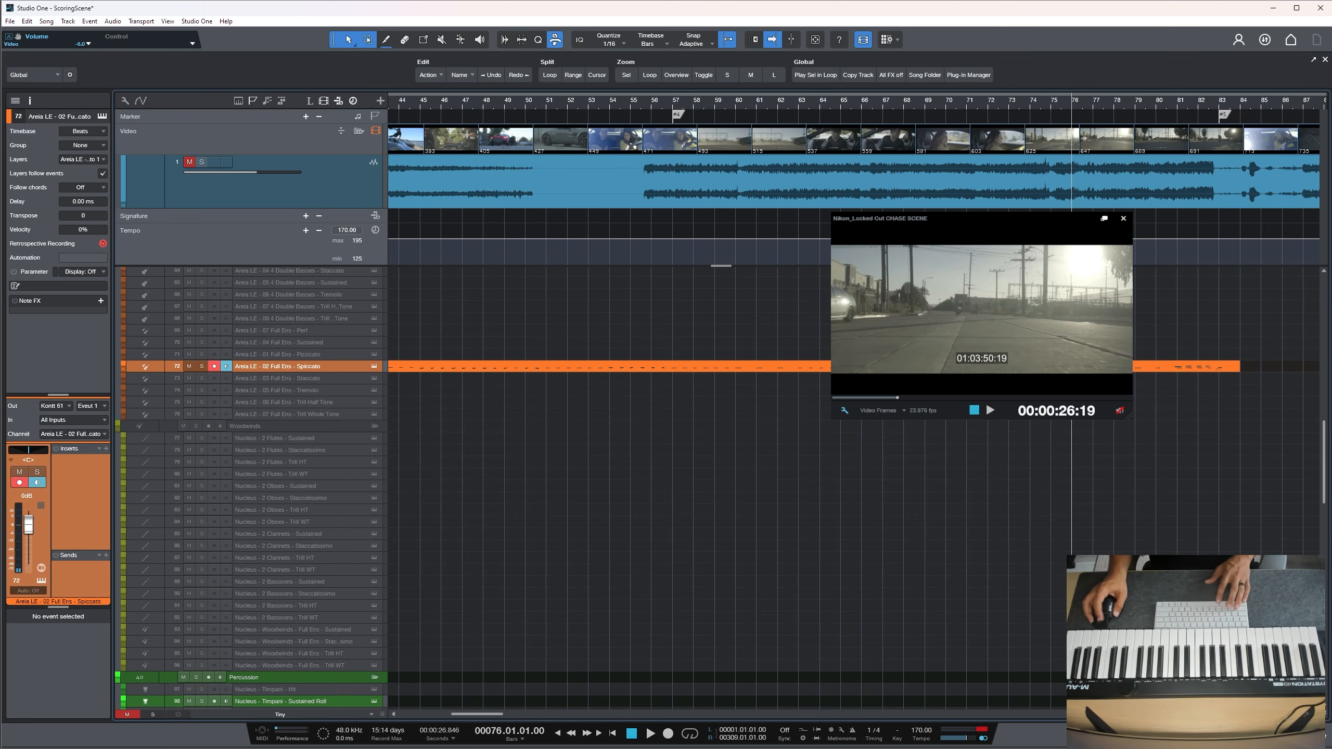
pyautogui.moveTo(768, 107); pyautogui.dragTo(774, 100)
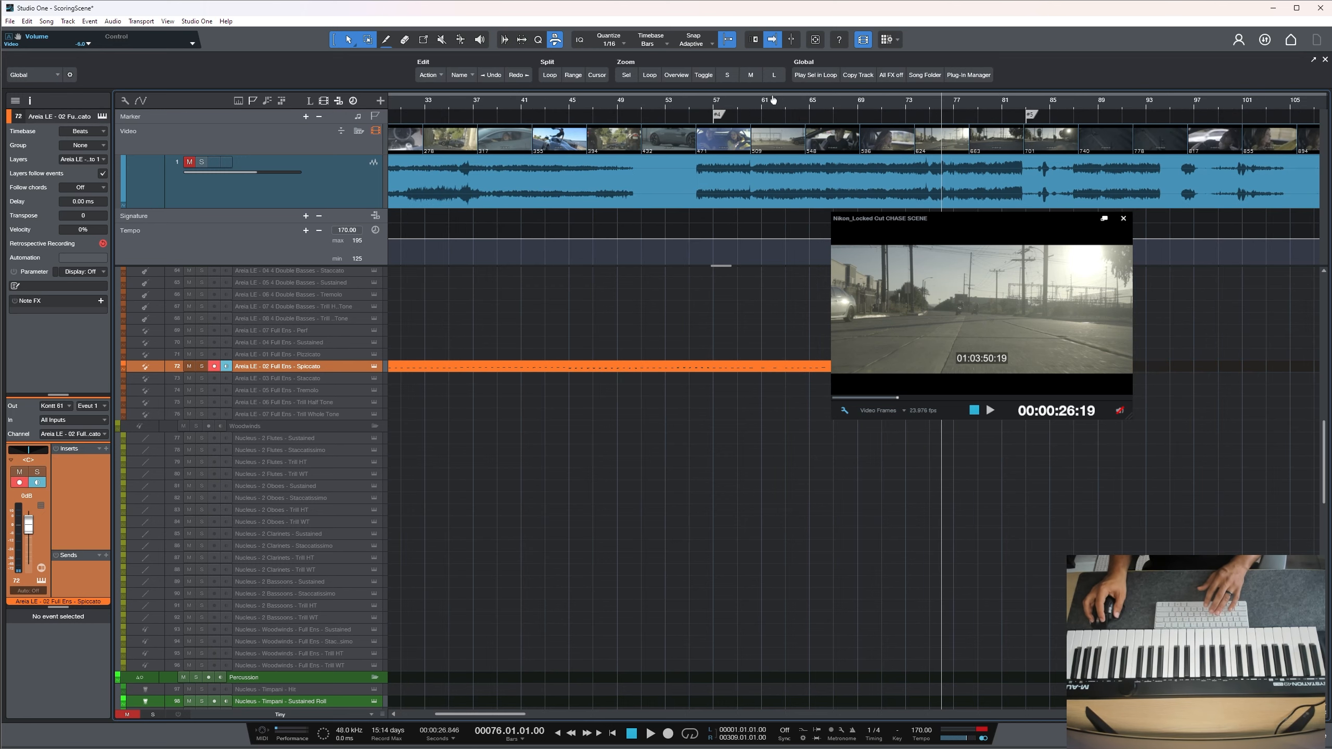
pyautogui.click(697, 106)
pyautogui.moveTo(520, 108); pyautogui.dragTo(473, 112)
pyautogui.click(427, 108)
pyautogui.press('space')
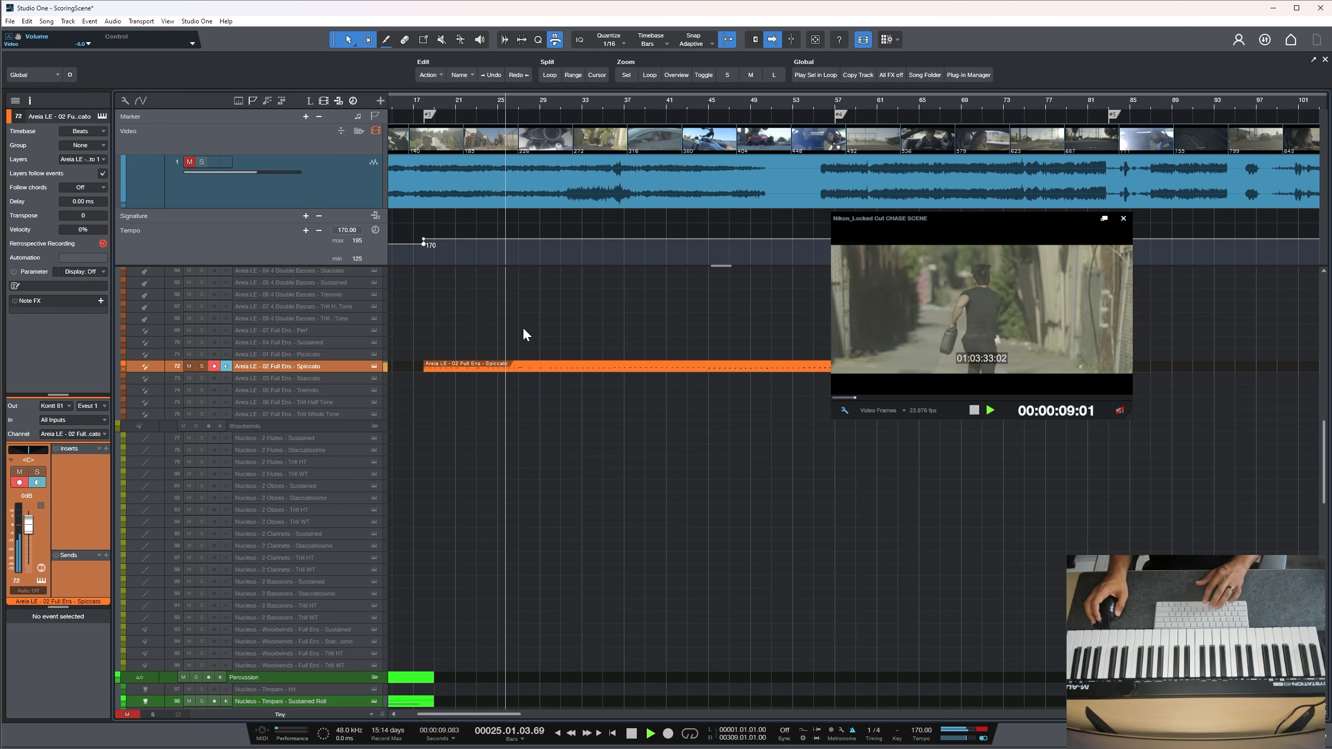
pyautogui.scroll(2, 463, 365)
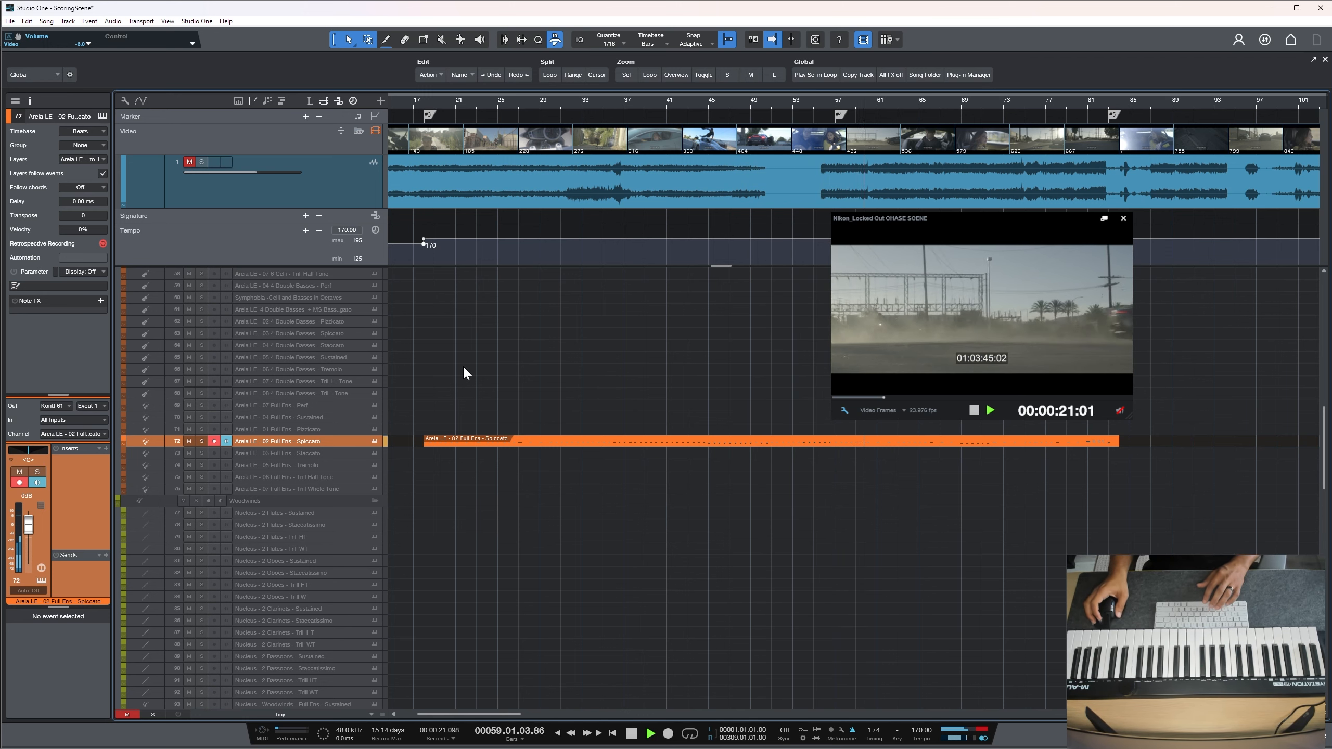
pyautogui.press('space')
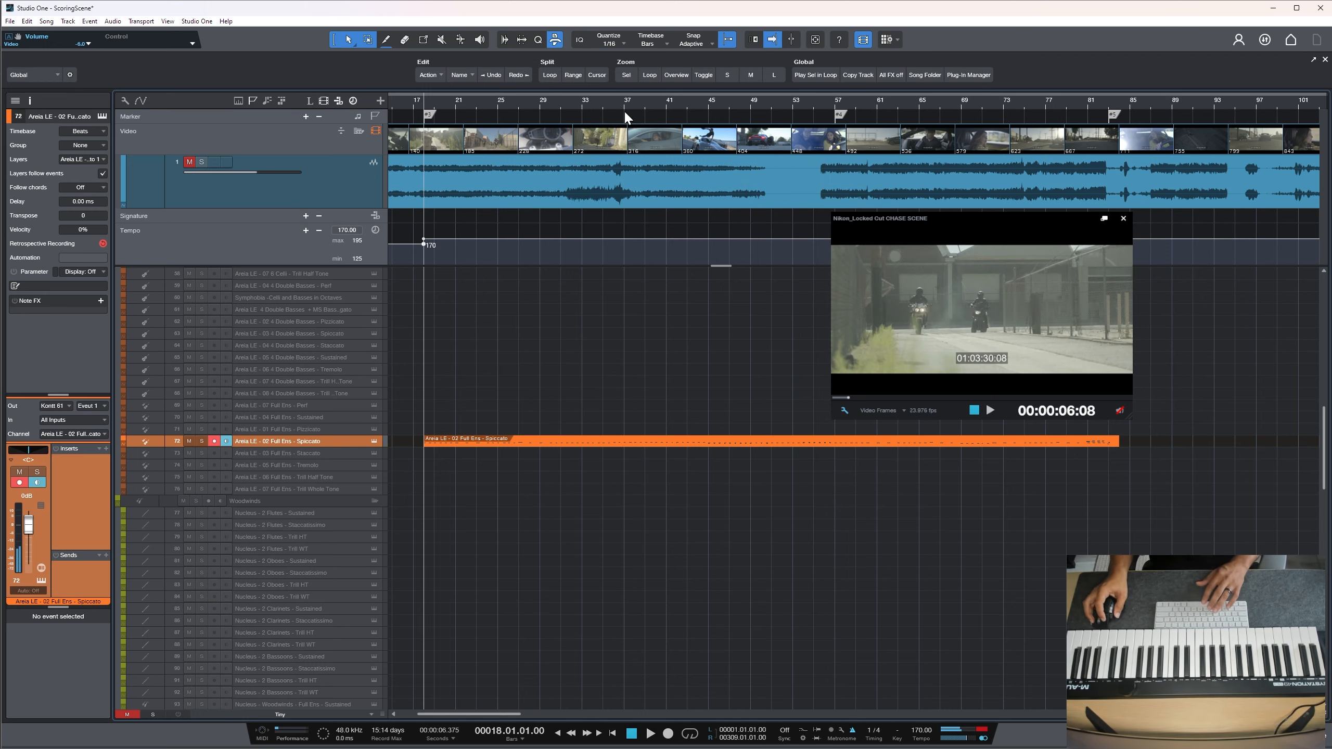
pyautogui.press('space')
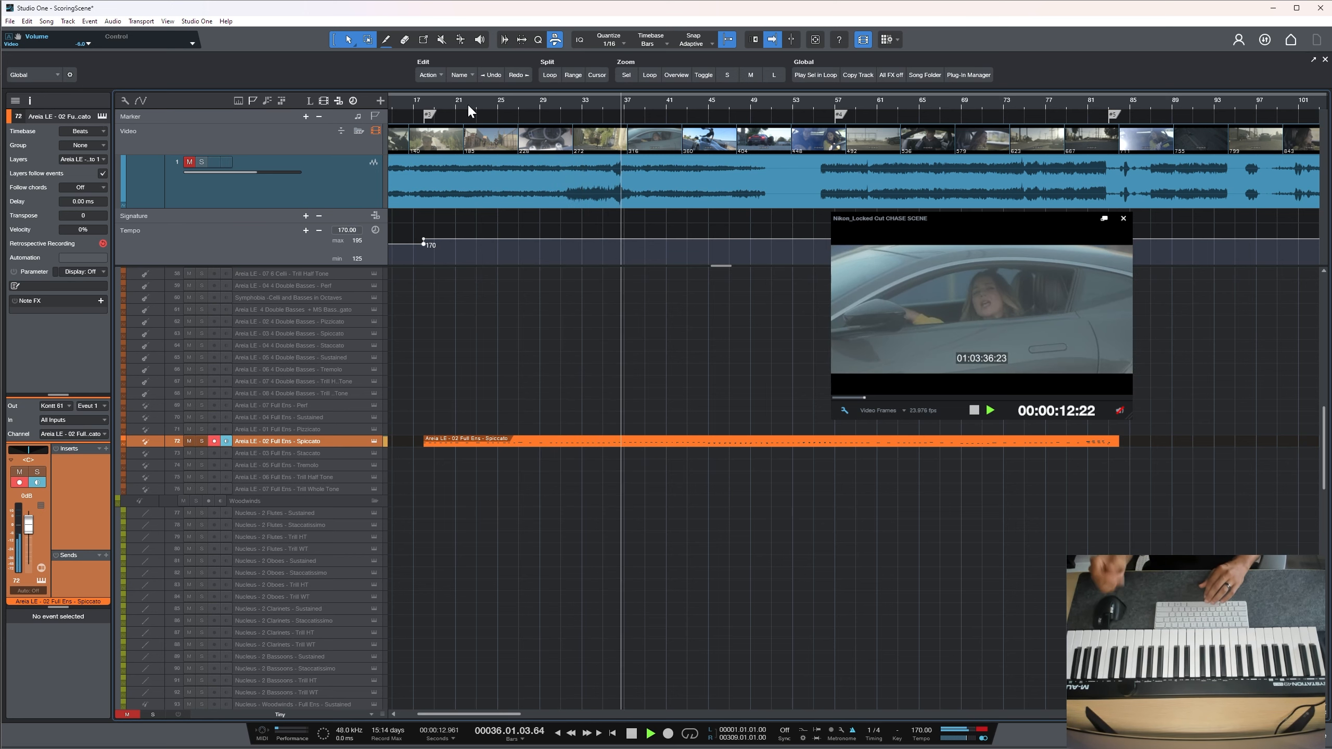
pyautogui.press('space')
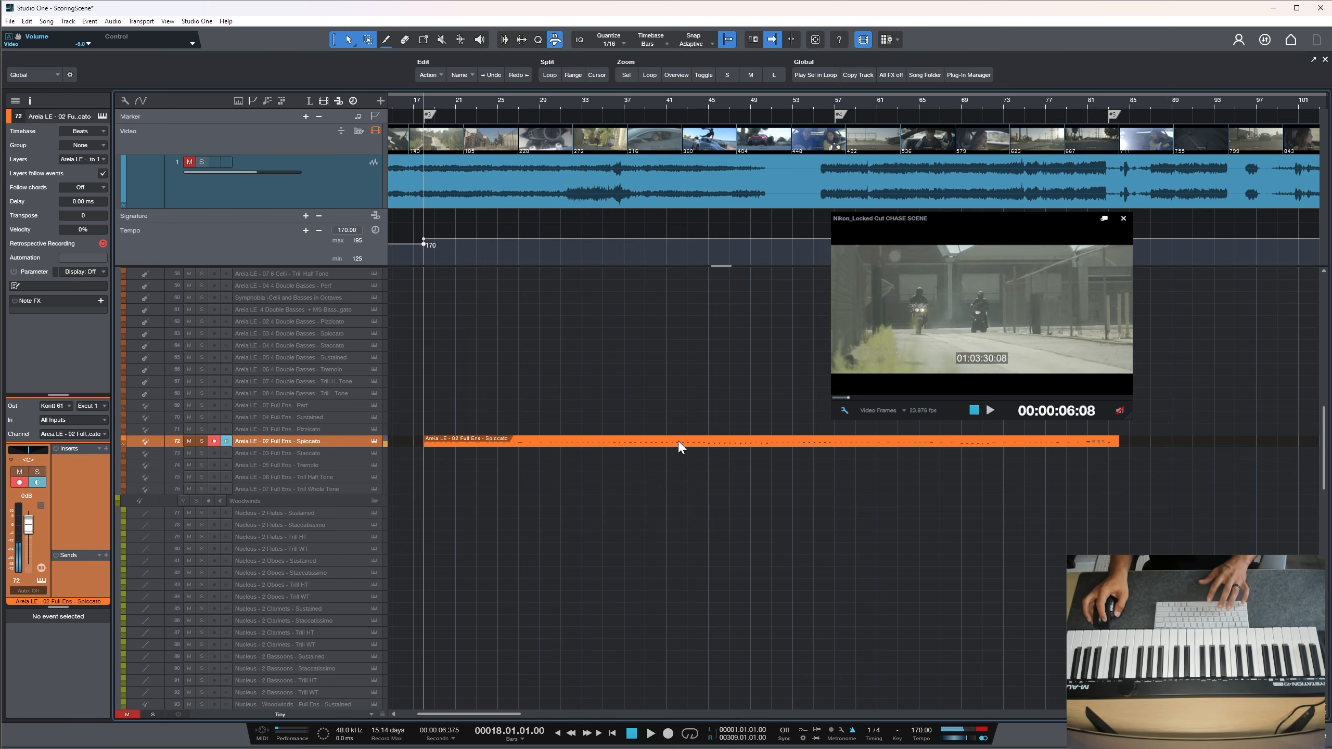
# Open the spiccato part in the note editor and audition its middle section, including playback from bar 30 and bar 54
pyautogui.doubleClick(679, 441)
pyautogui.click(661, 339)
pyautogui.press('space')
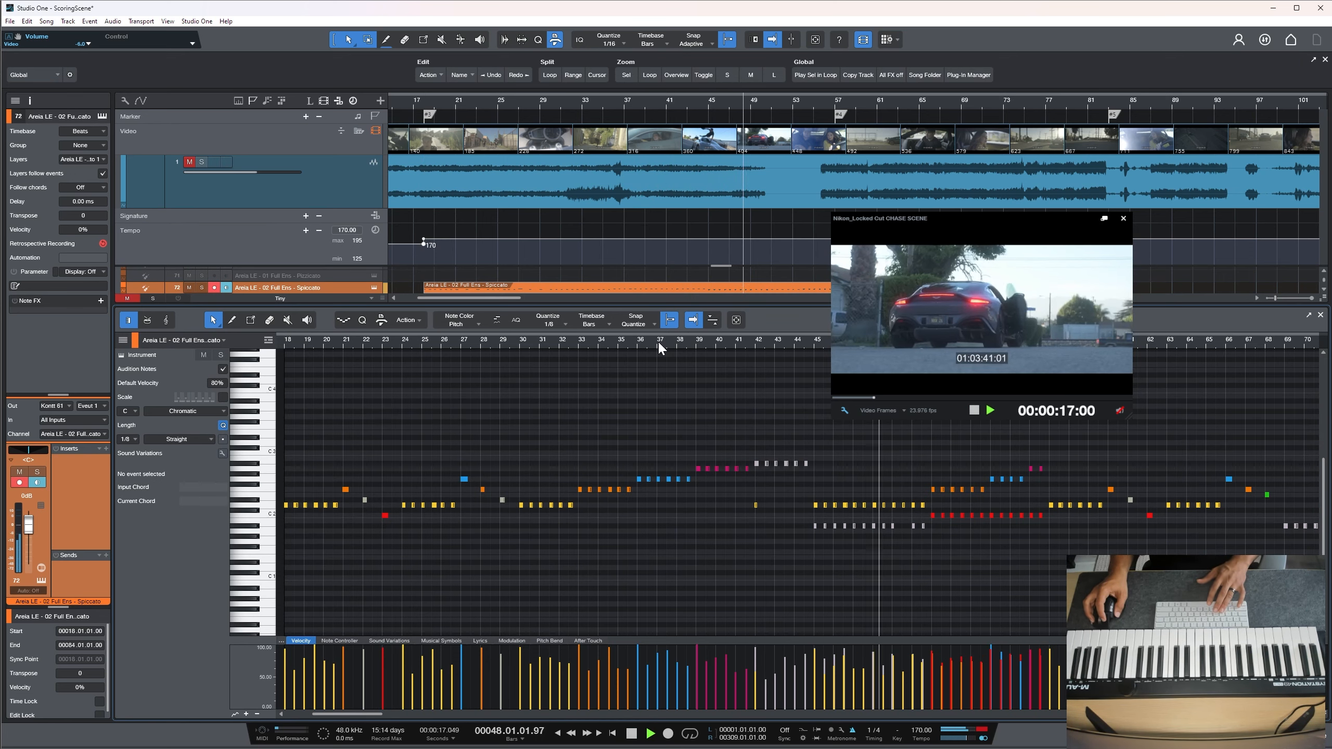
pyautogui.press('space')
pyautogui.click(517, 341)
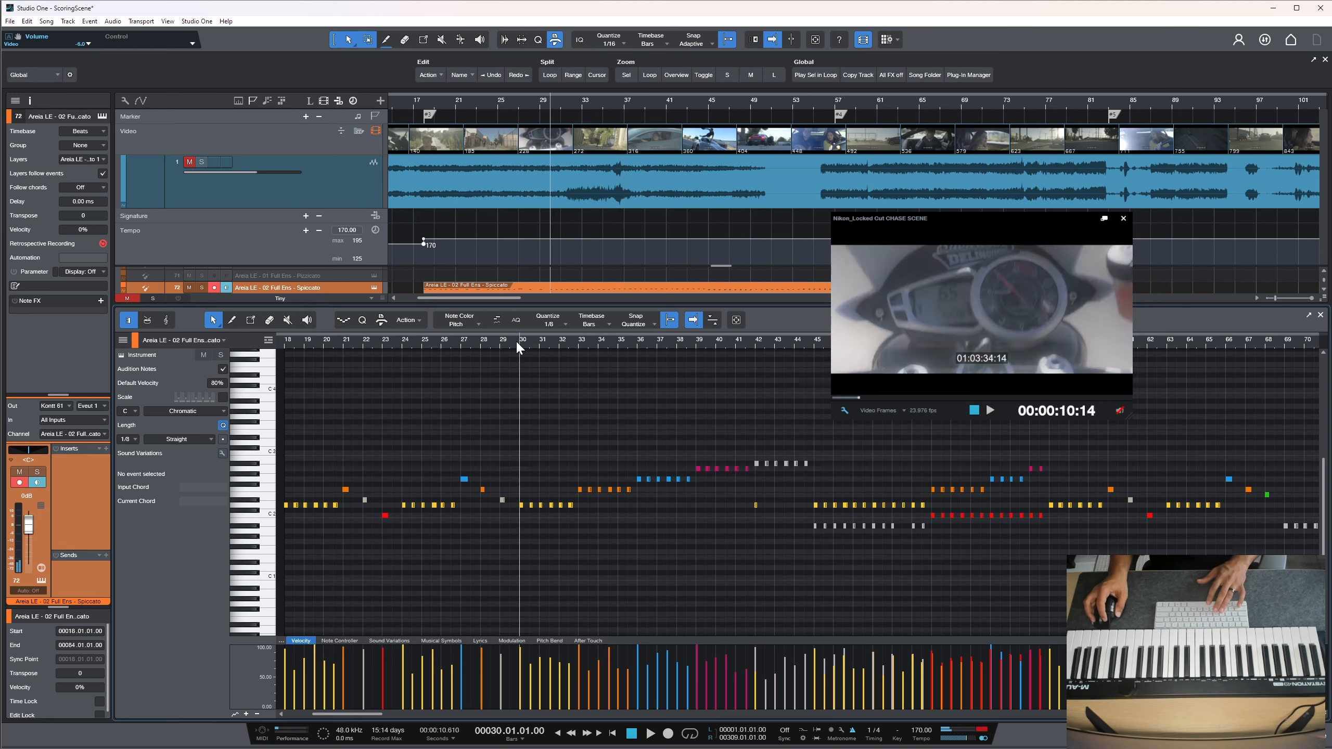
pyautogui.press('space')
pyautogui.press('space')
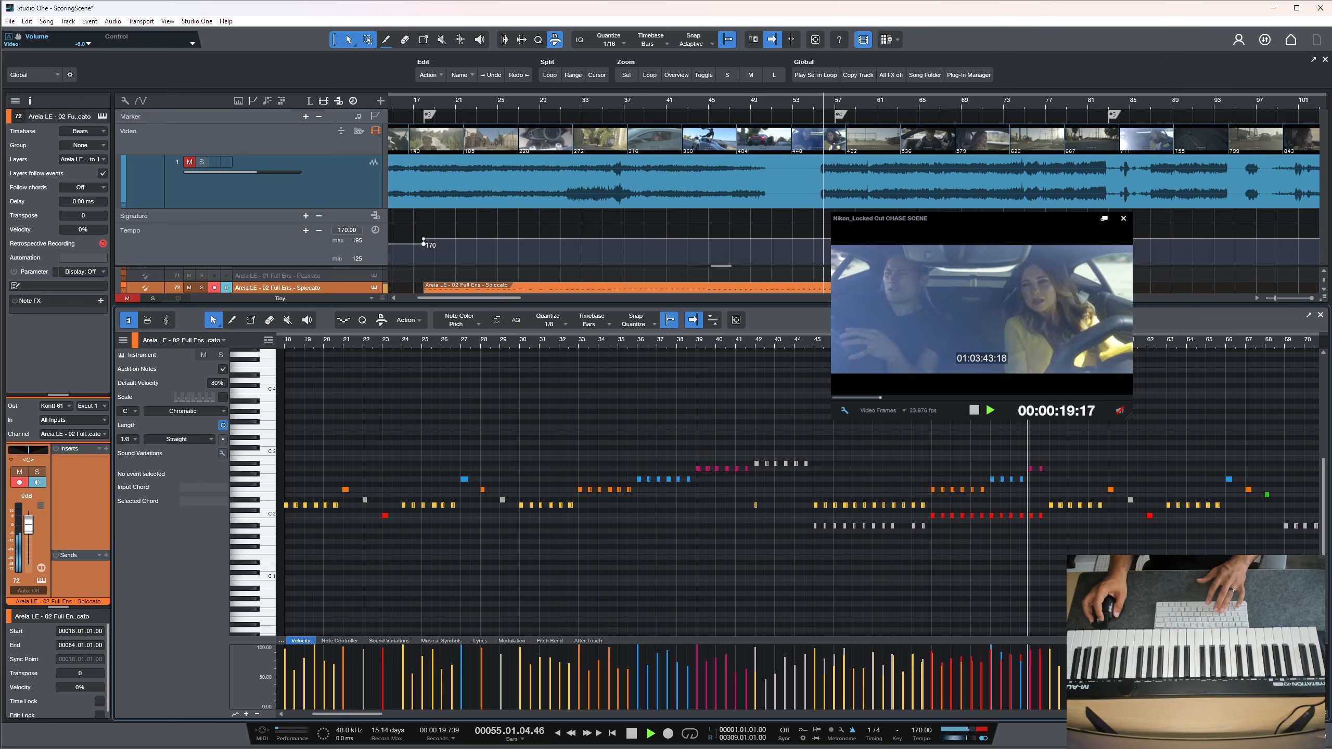
pyautogui.press('space')
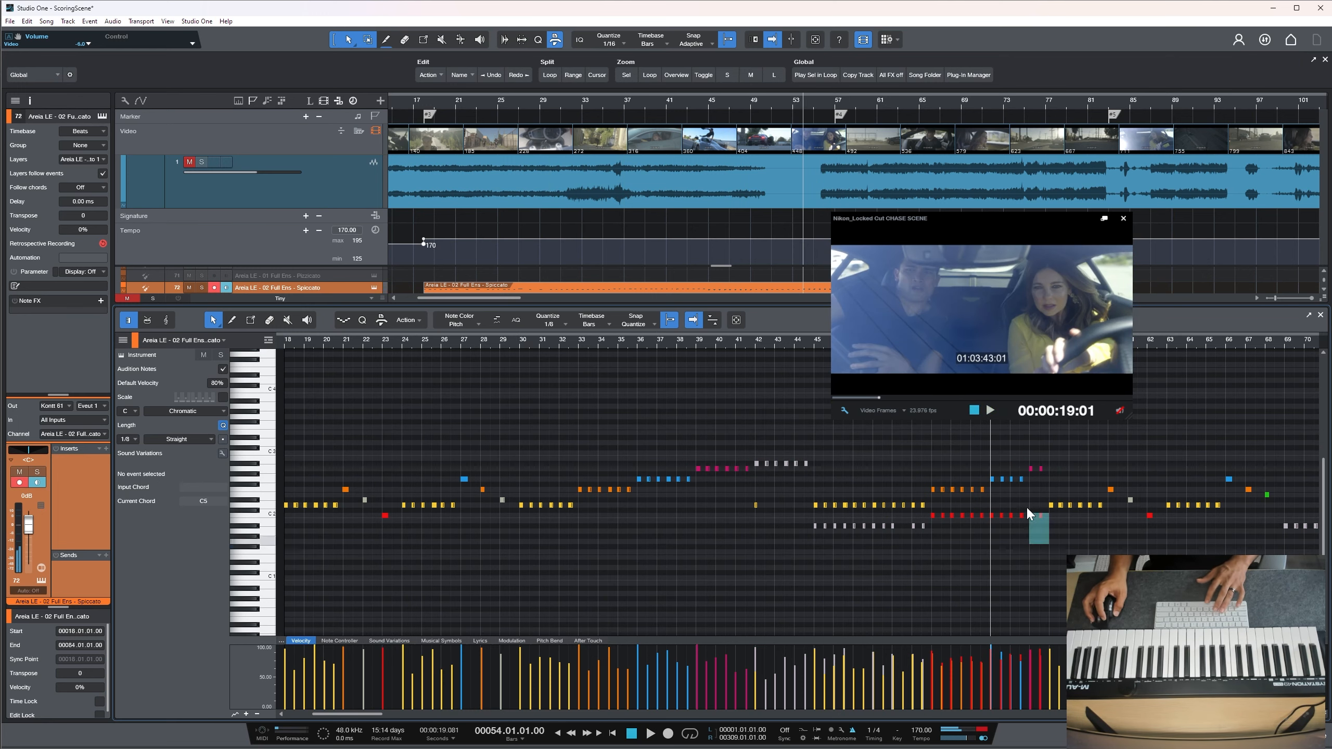
# Delete the spiccato notes from bar 45 to bar 57
pyautogui.moveTo(1028, 509); pyautogui.dragTo(812, 374)
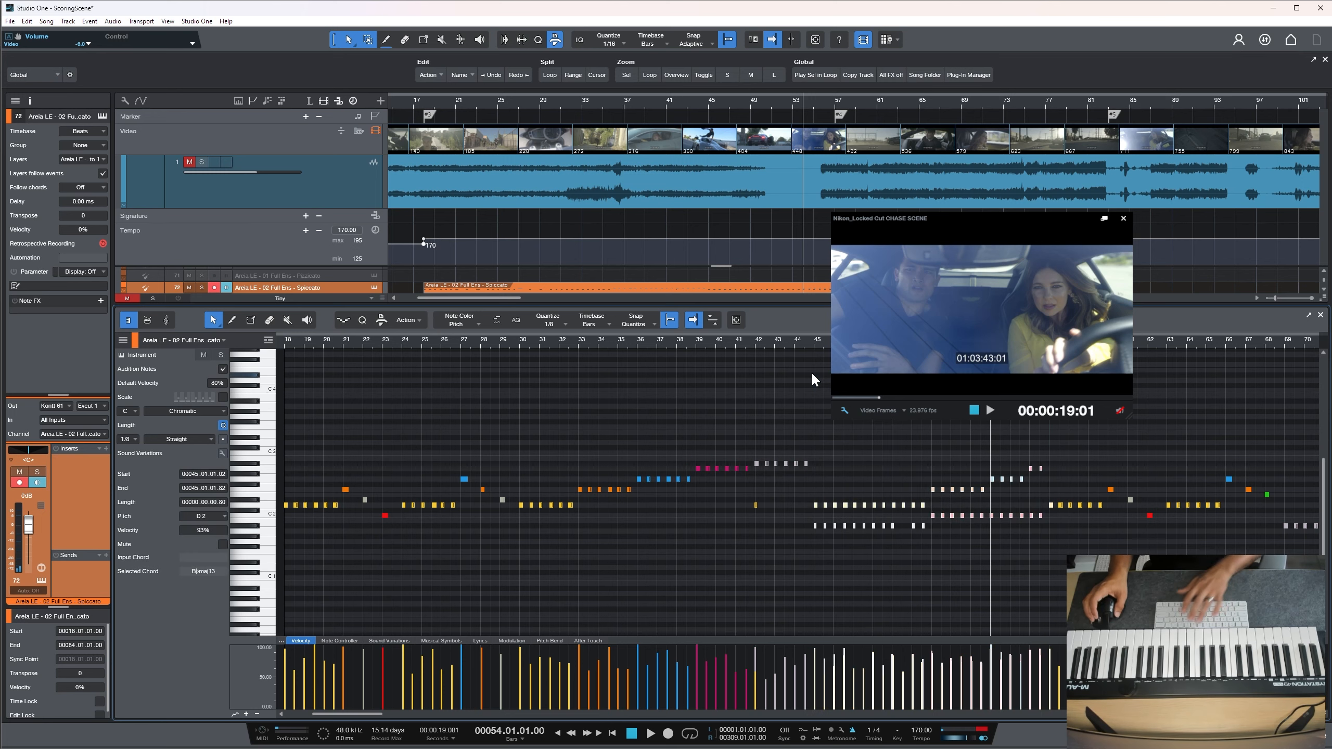
pyautogui.press('Delete')
# Try duplicating the notes of bars 33 to 44 into the gap at bar 45, audition from bar 30, and undo the duplication
pyautogui.moveTo(833, 545); pyautogui.dragTo(574, 394)
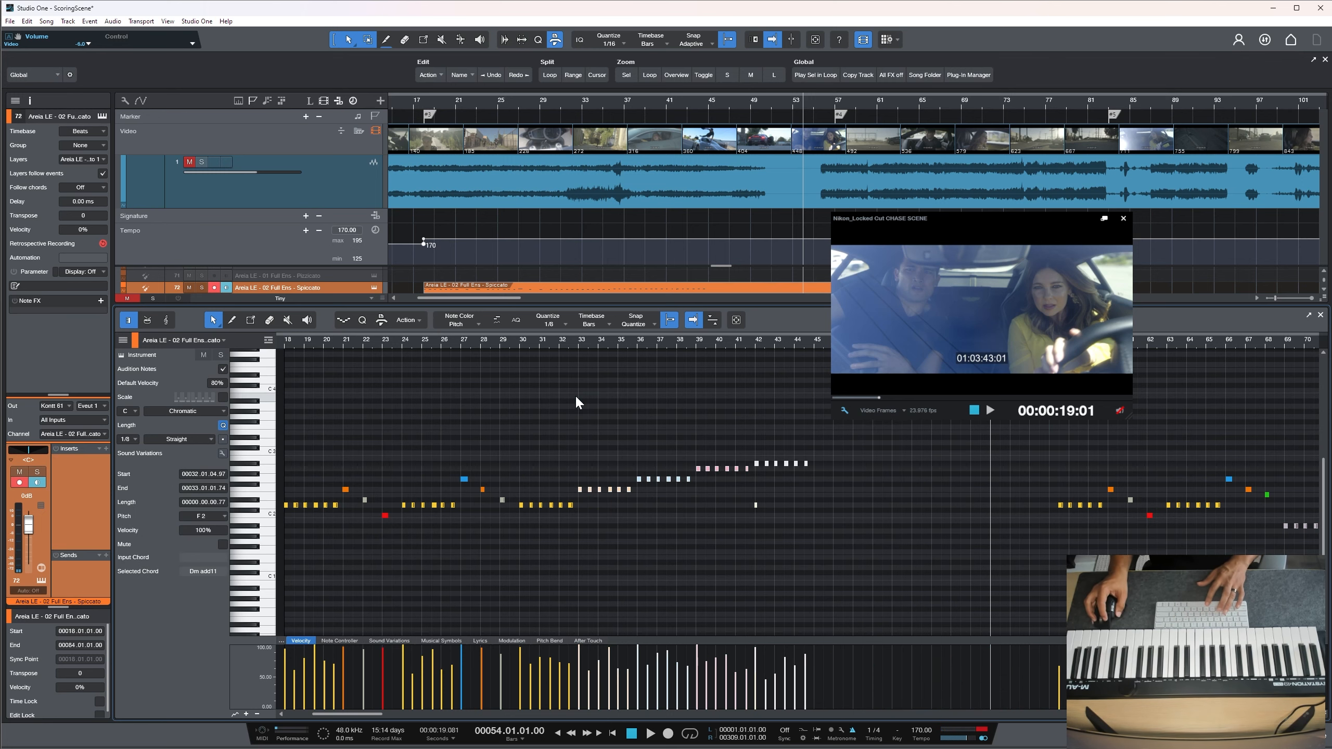
pyautogui.press('d')
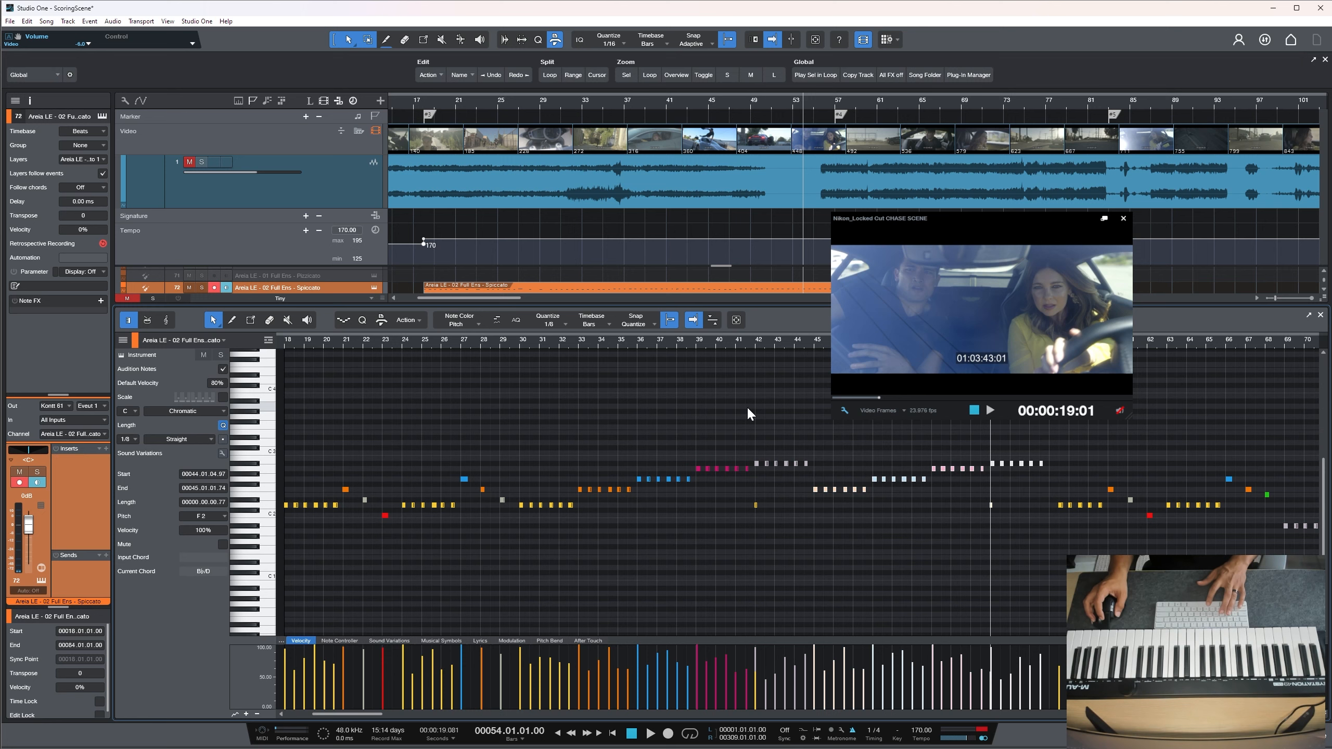
pyautogui.hotkey('ctrl', 'z')
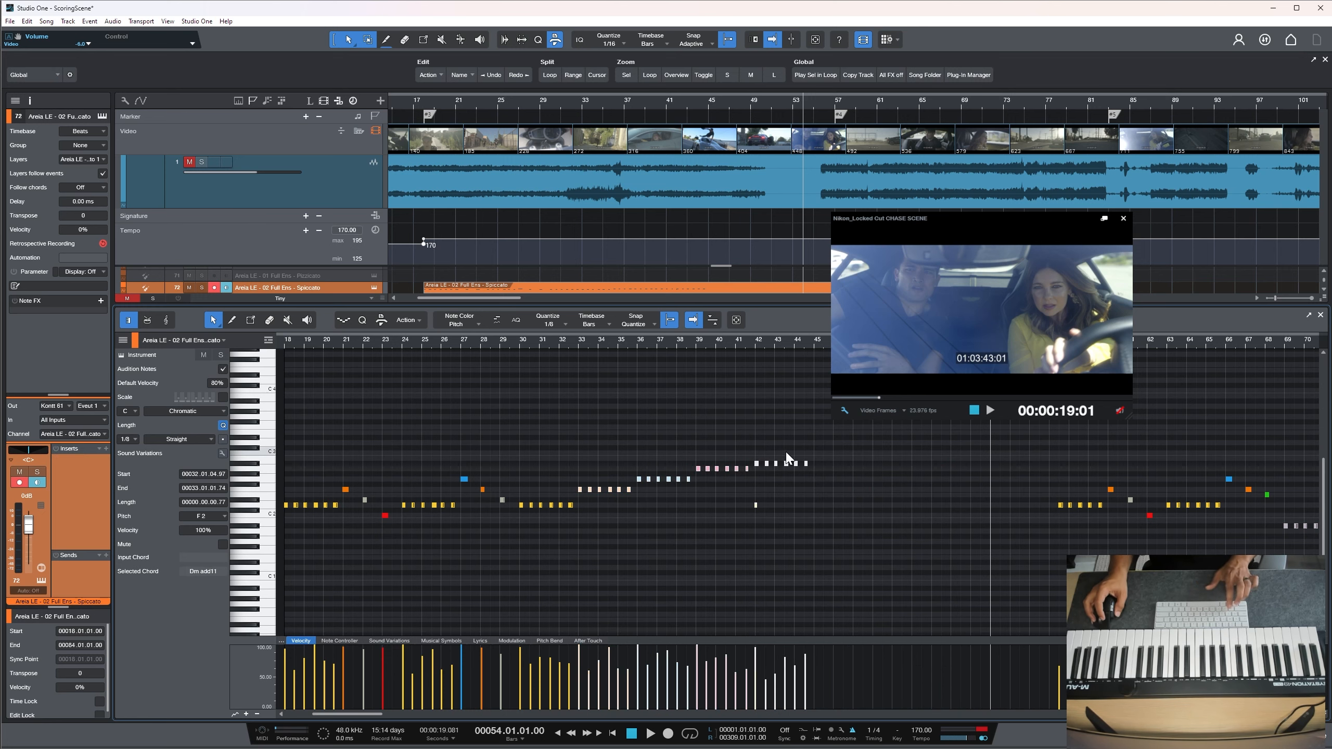
pyautogui.moveTo(835, 540); pyautogui.dragTo(576, 396)
pyautogui.press('d')
pyautogui.click(521, 349)
pyautogui.press('space')
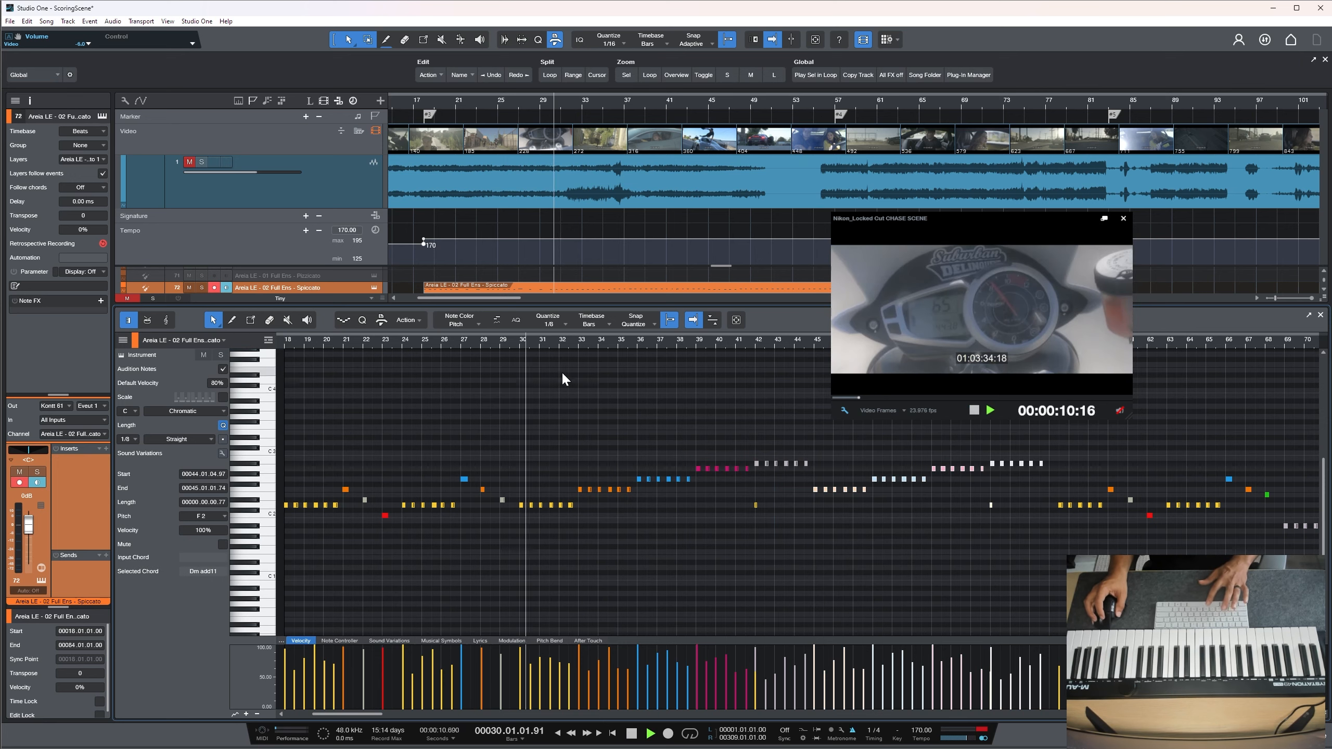
pyautogui.click(683, 418)
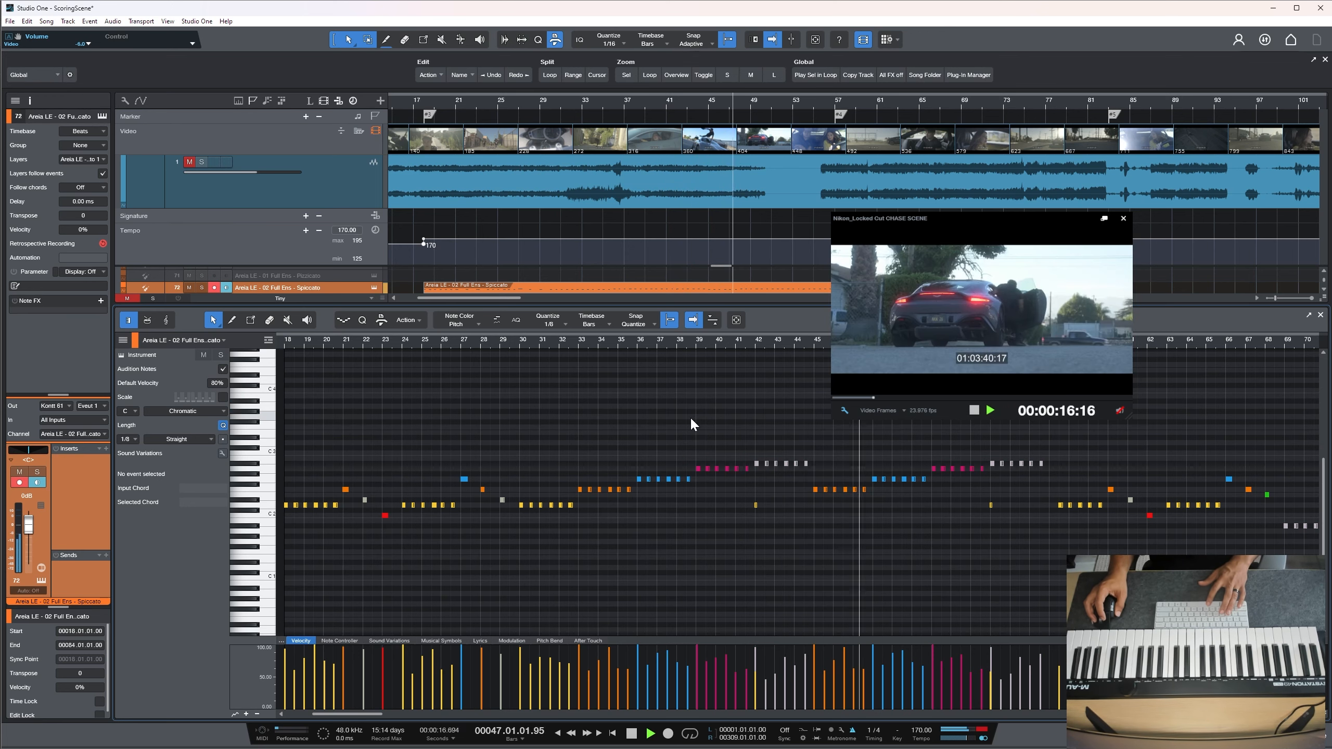
pyautogui.press('space')
pyautogui.hotkey('ctrl', 'z')
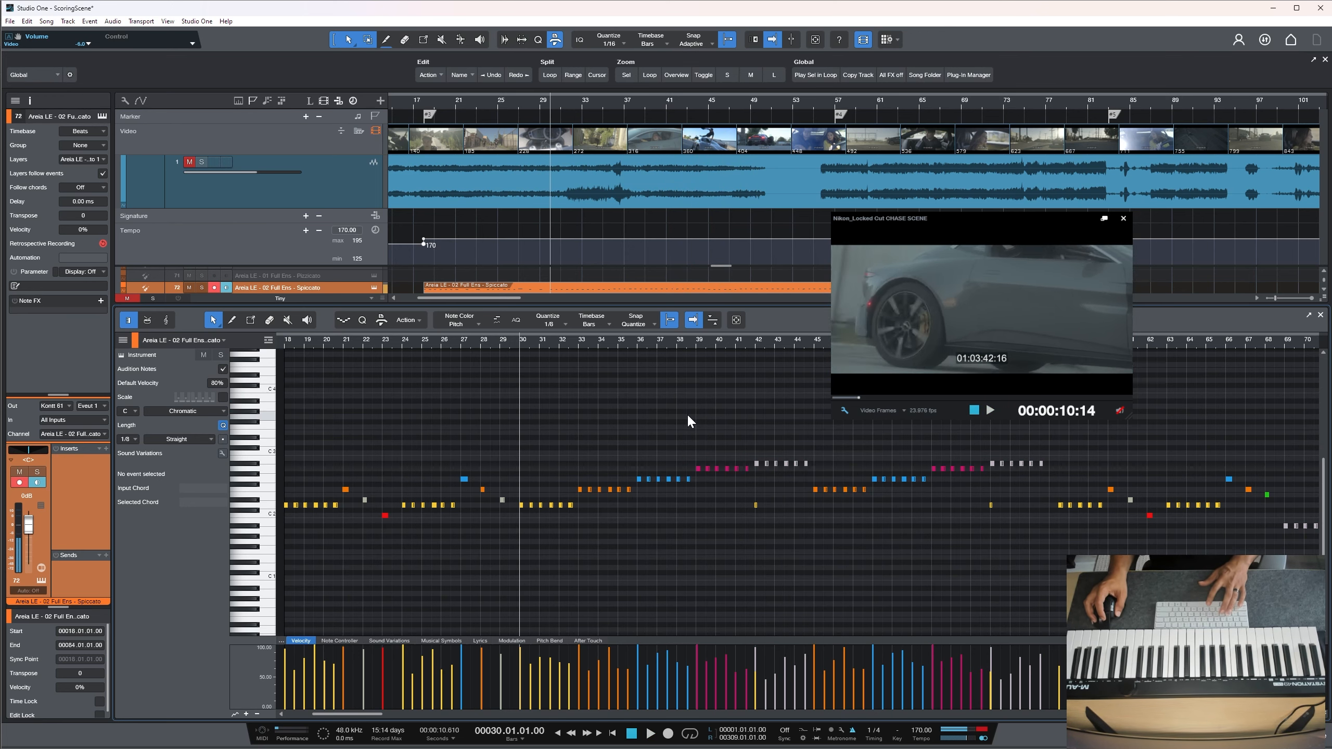
# Copy the opening spiccato phrase of bars 18 to 29 into the gap starting at bar 45
pyautogui.moveTo(711, 346); pyautogui.dragTo(750, 348)
pyautogui.click(379, 344)
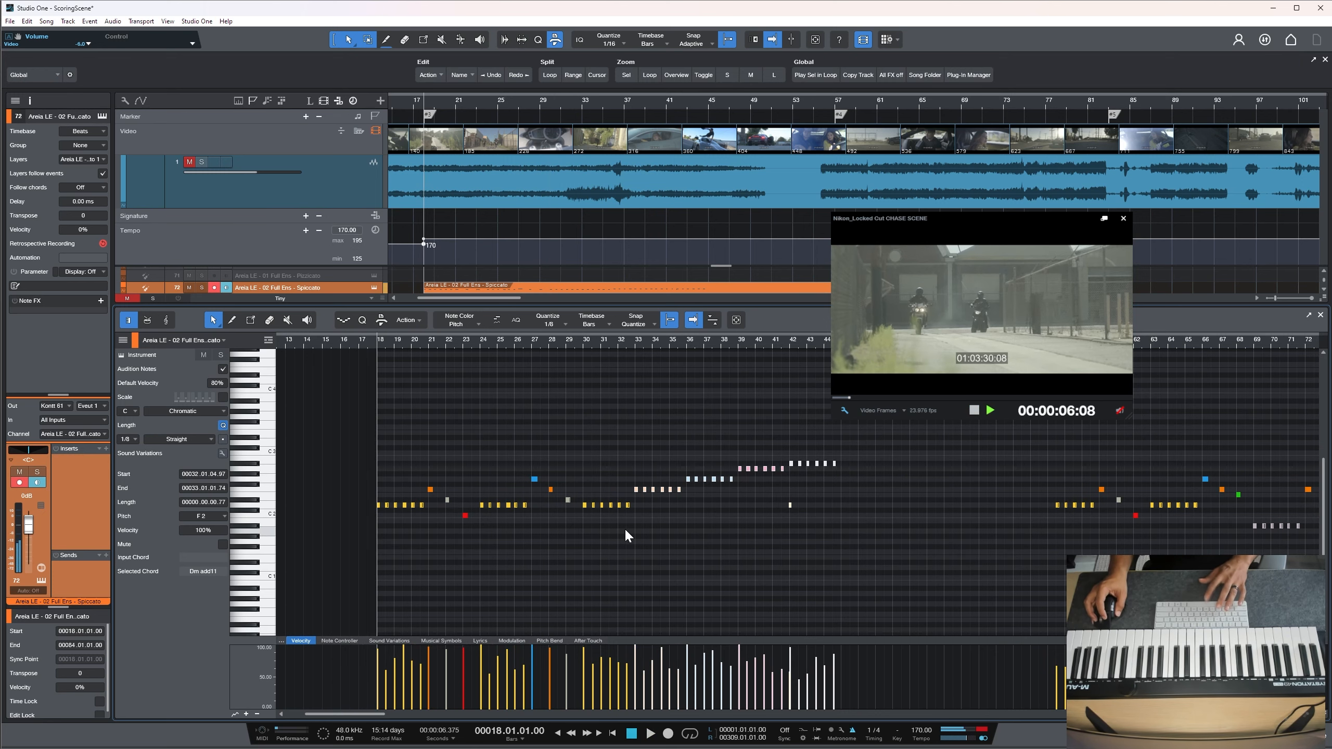
pyautogui.moveTo(573, 535); pyautogui.dragTo(374, 435)
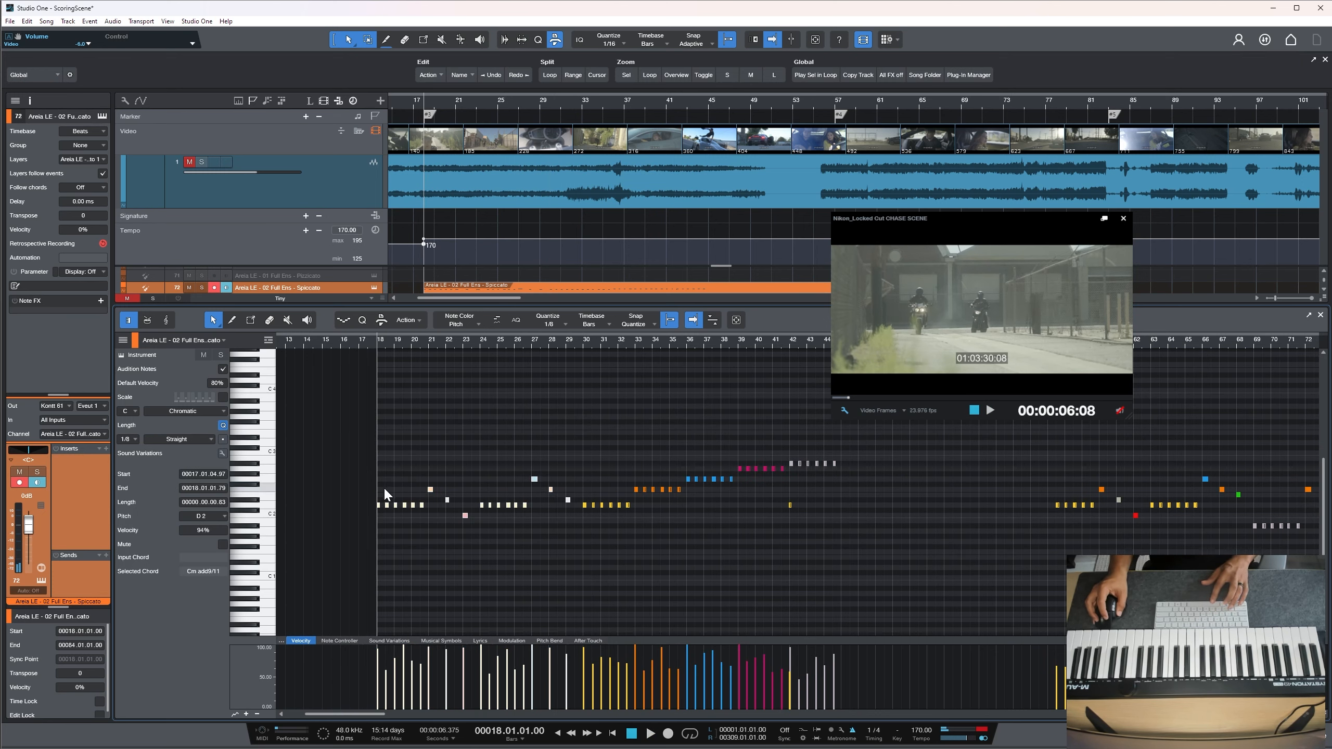
pyautogui.moveTo(380, 504); pyautogui.dragTo(609, 501)
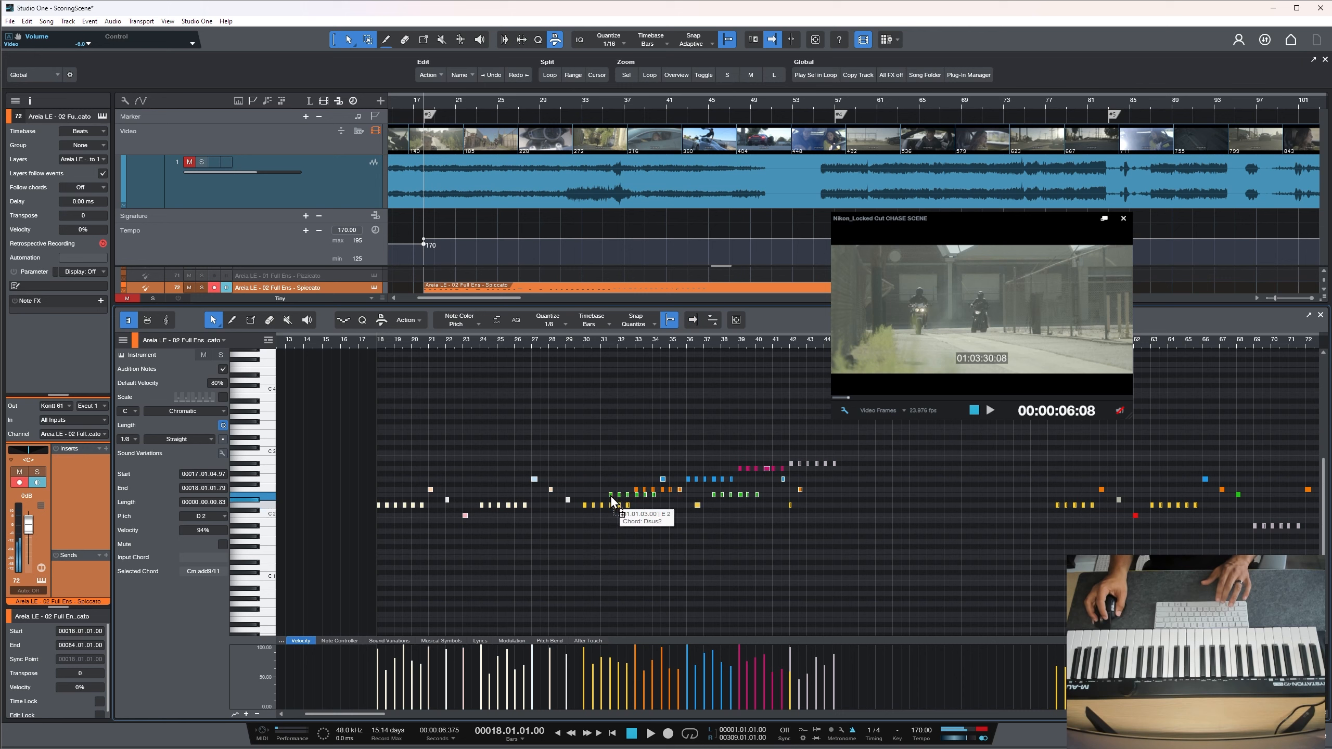
pyautogui.moveTo(822, 509); pyautogui.dragTo(845, 508)
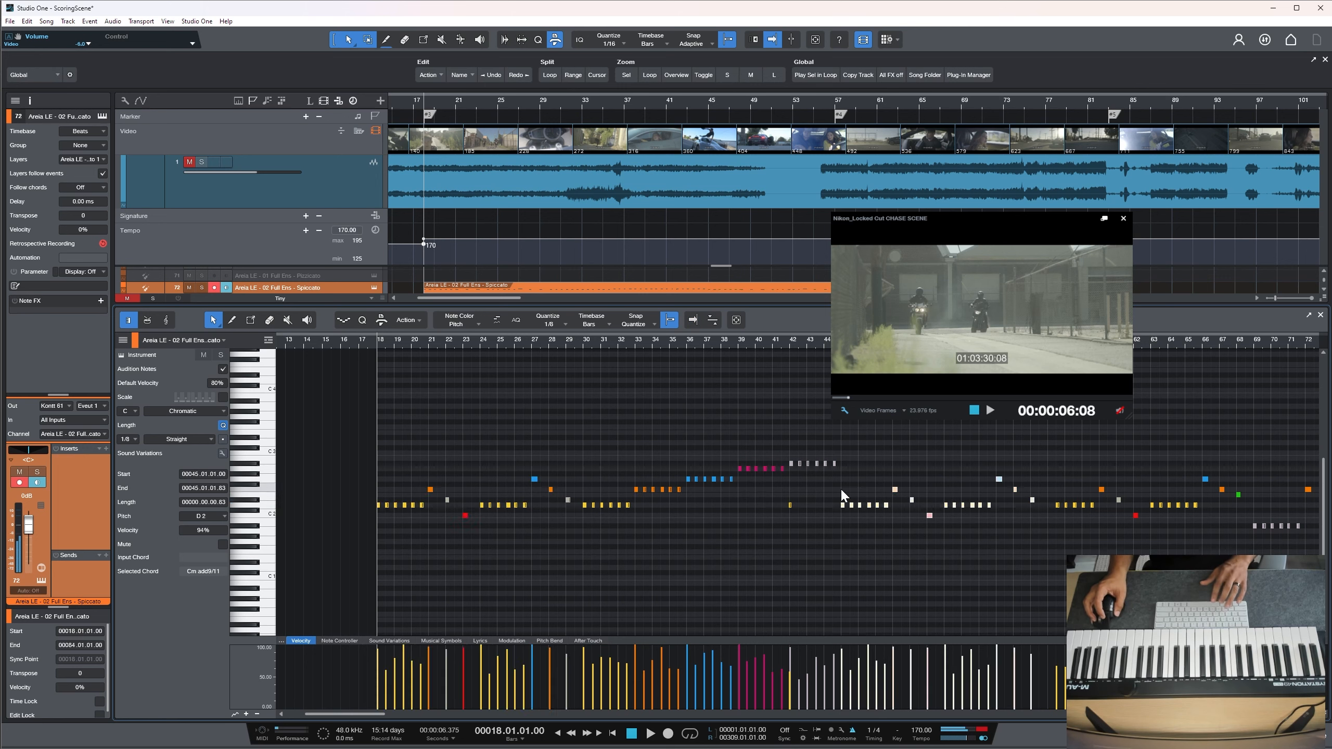
pyautogui.click(823, 422)
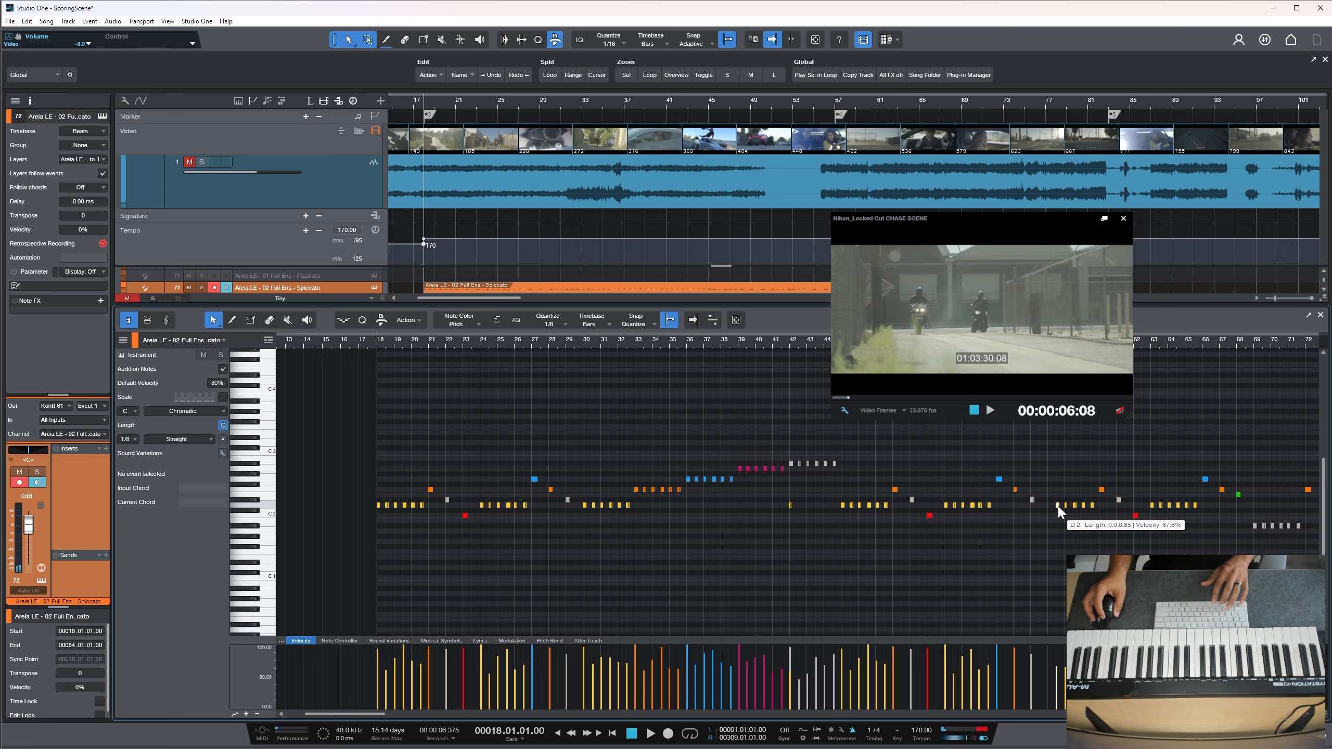
pyautogui.moveTo(1058, 508); pyautogui.dragTo(1055, 508)
pyautogui.click(703, 385)
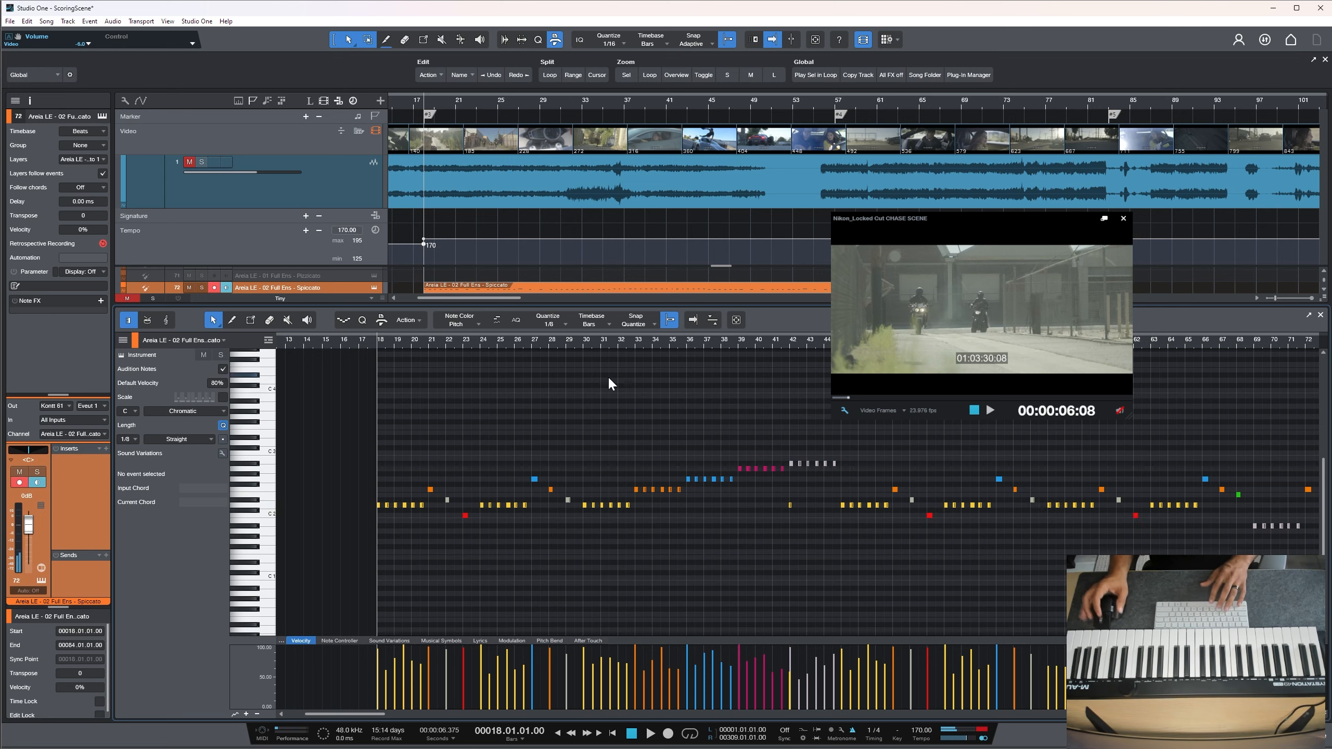
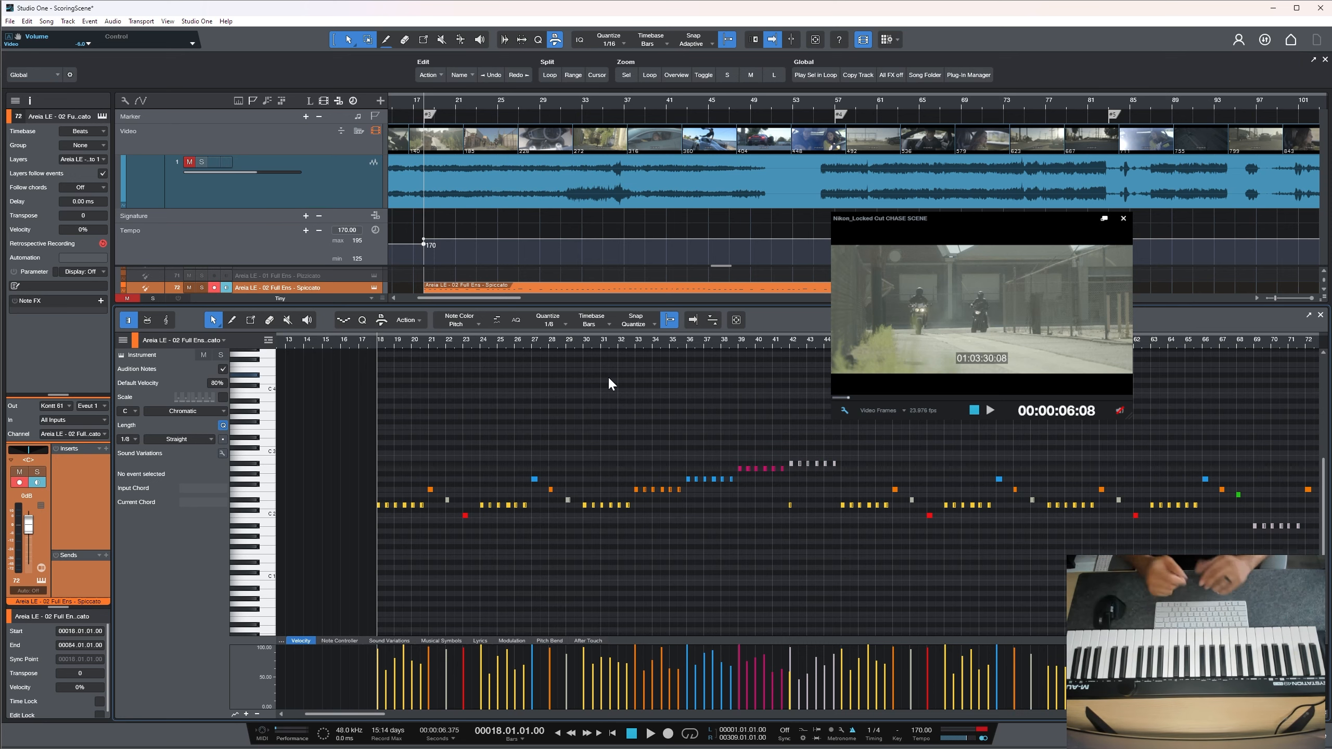
# Play the spiccato part against the video from bar 18 and again from bar 32
pyautogui.moveTo(407, 345); pyautogui.dragTo(406, 343)
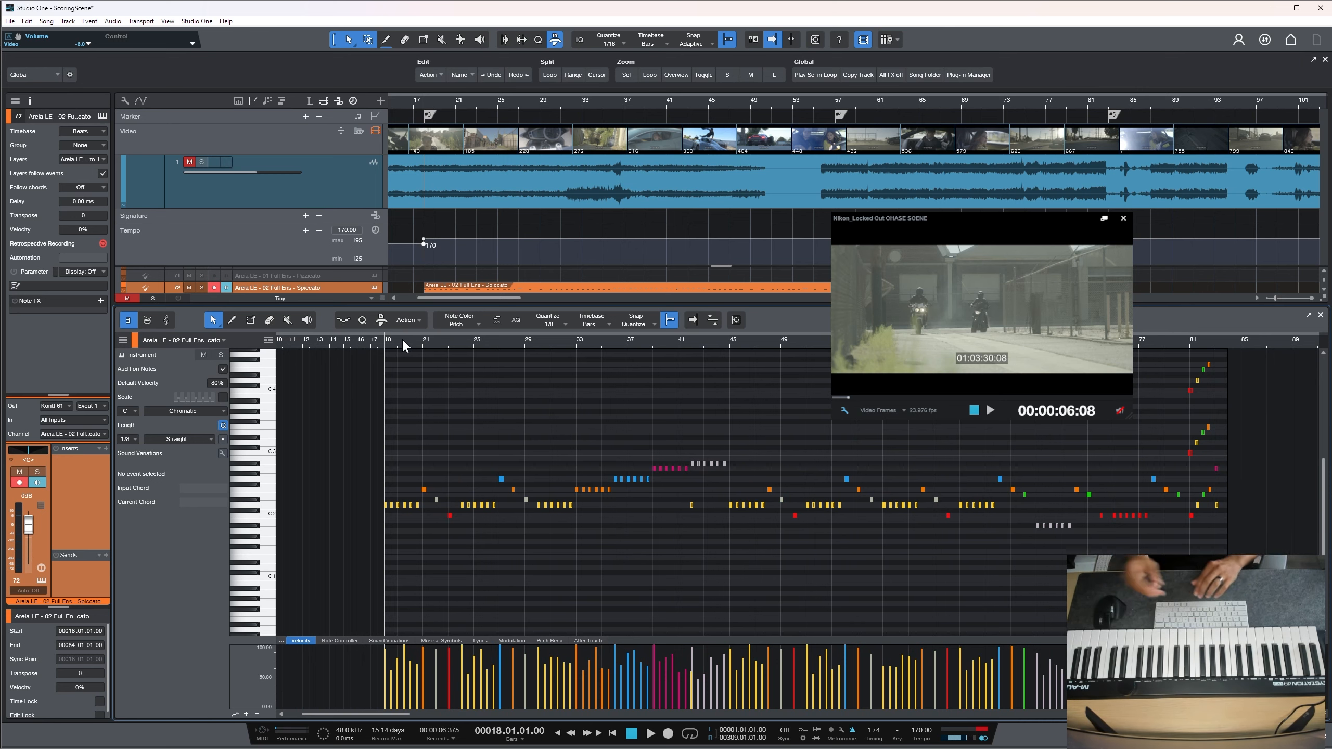
pyautogui.press('space')
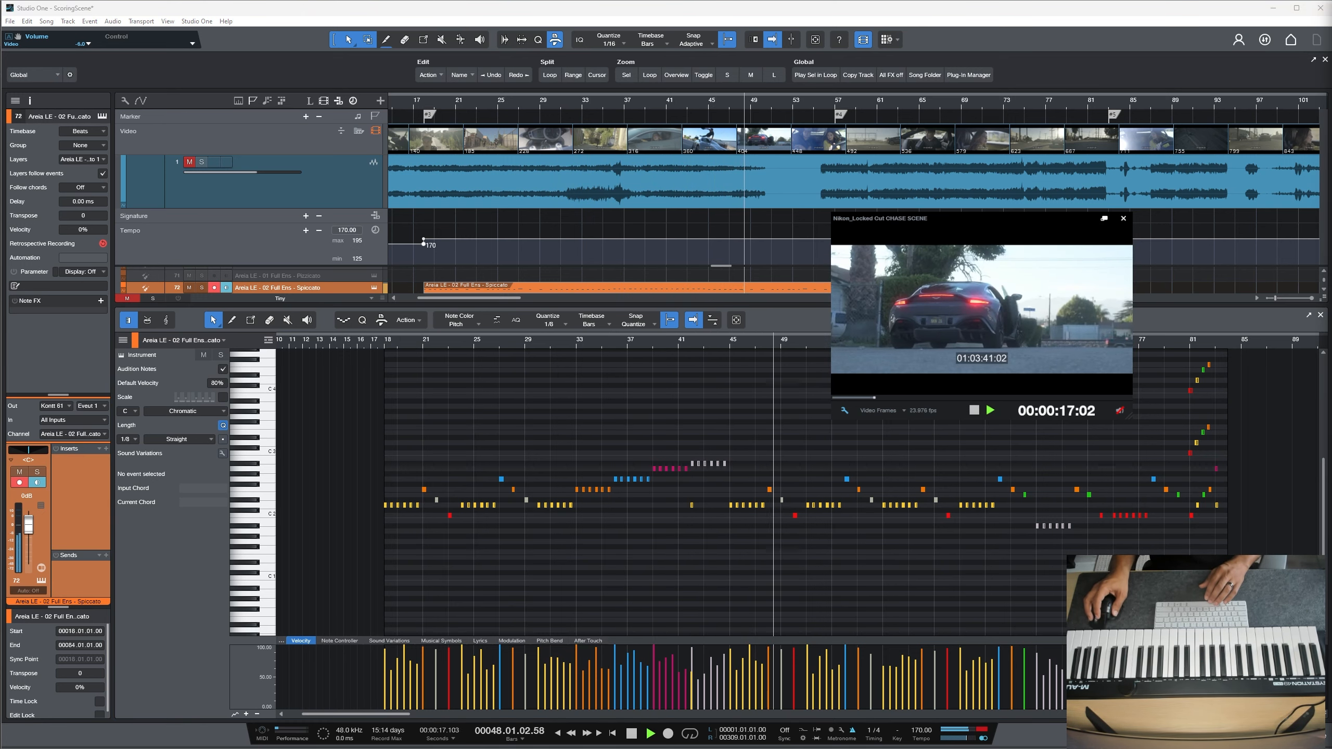
pyautogui.press('space')
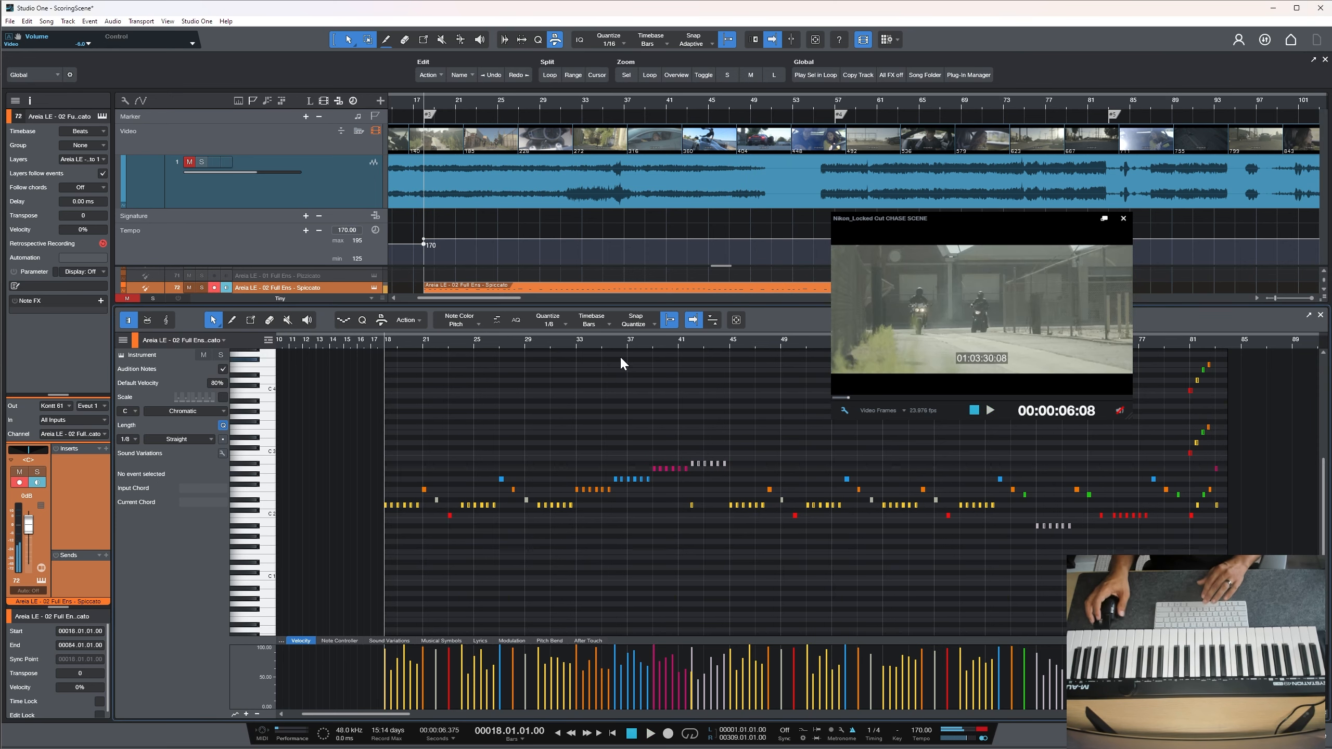
pyautogui.click(571, 344)
pyautogui.press('space')
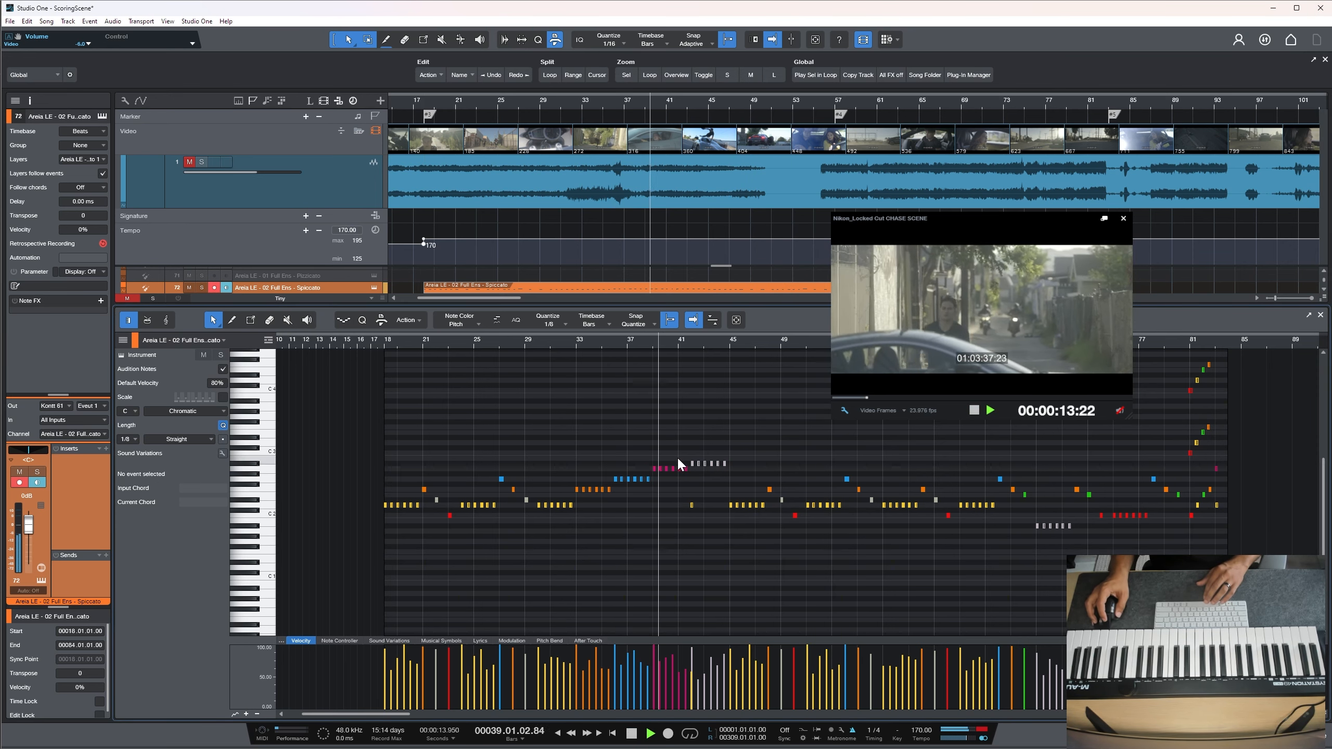
pyautogui.press('space')
# Delete the spiccato notes in bars 42 to 44, including the single low D2 at bar 42
pyautogui.moveTo(698, 500); pyautogui.dragTo(694, 500)
pyautogui.moveTo(686, 435); pyautogui.dragTo(697, 452)
pyautogui.moveTo(717, 500); pyautogui.dragTo(731, 467)
pyautogui.press('Delete')
pyautogui.press('Delete')
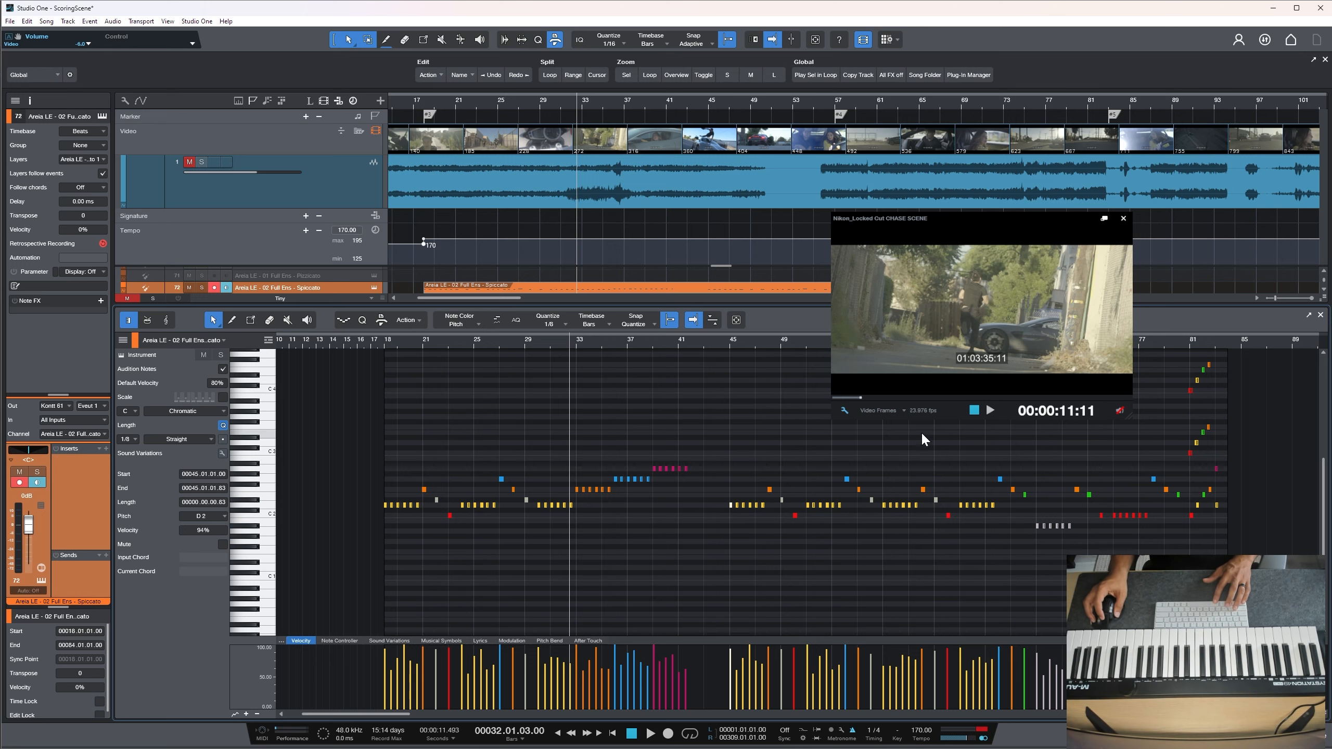
# Audition the shortened phrase from bar 38, playing on to the hit point near bar 83
pyautogui.click(639, 342)
pyautogui.press('space')
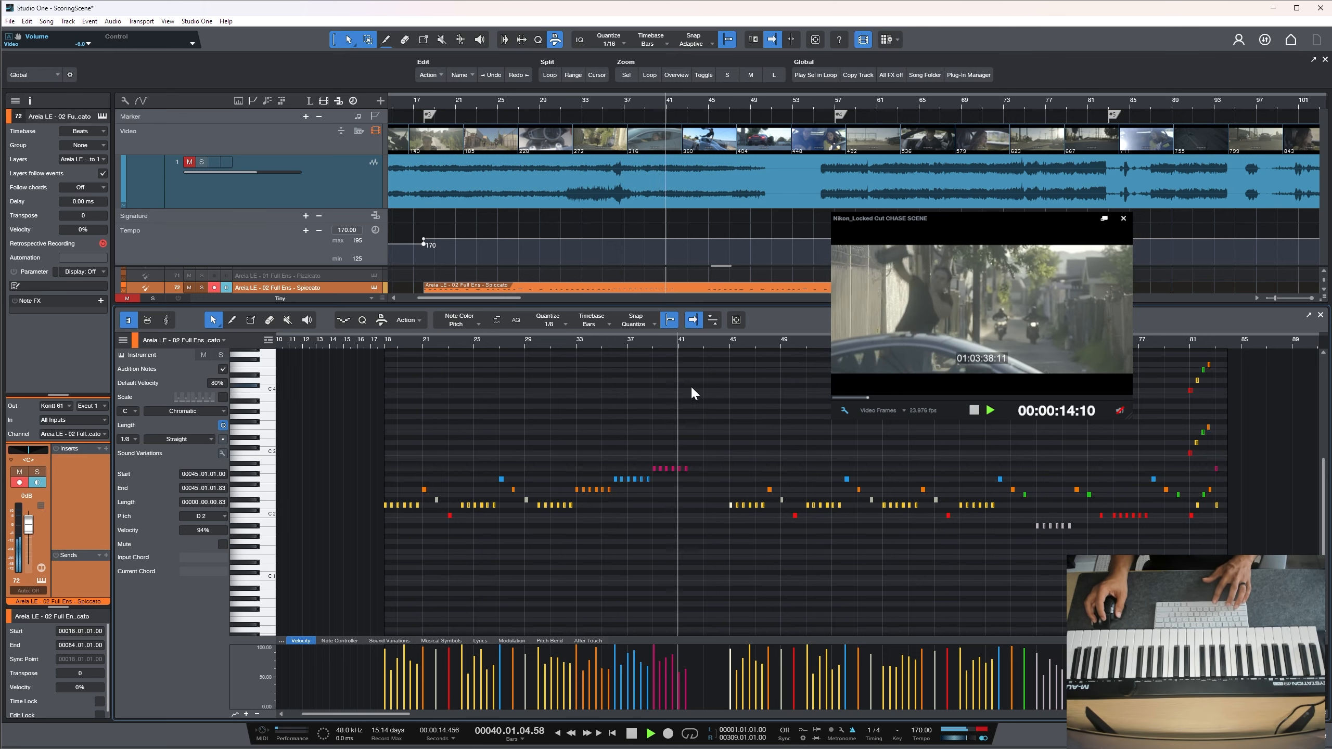
pyautogui.press('space')
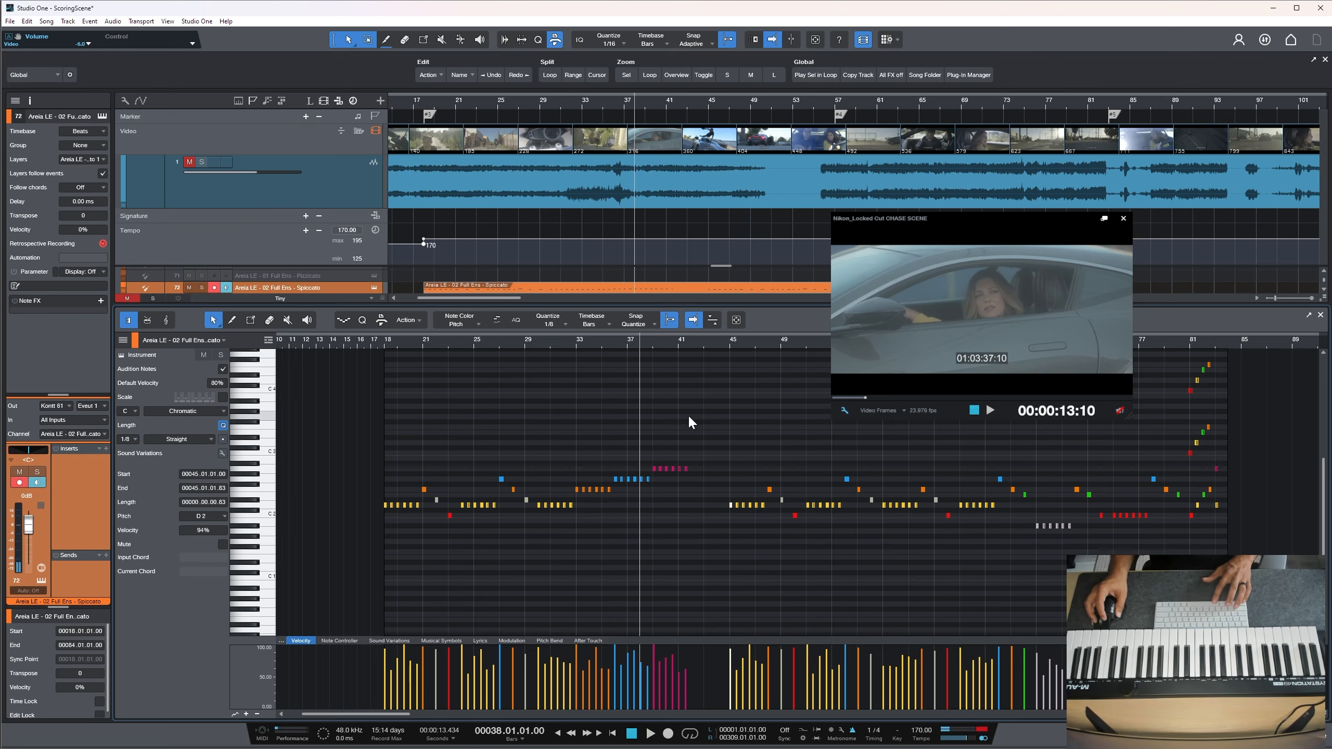
pyautogui.press('space')
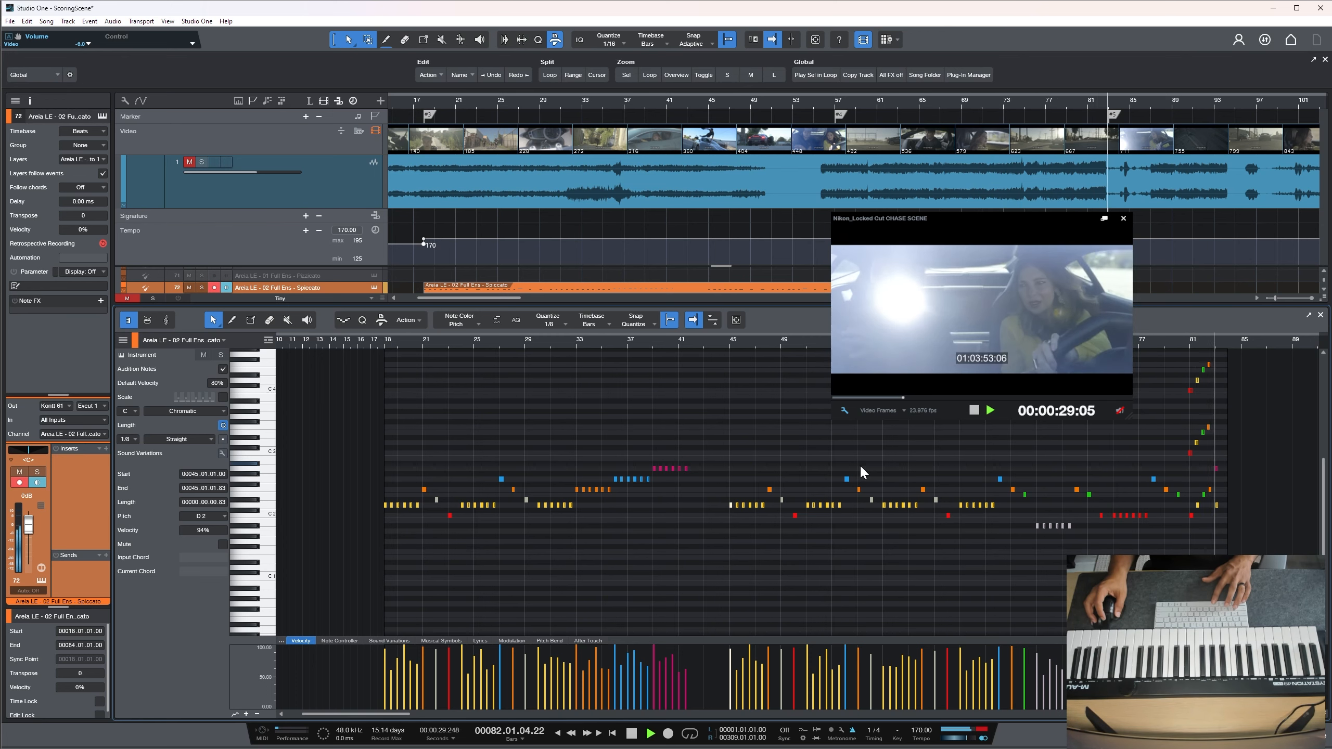
pyautogui.press('space')
# Raise the single note at bar 29 to E2 and audition the change from bar 23
pyautogui.click(376, 338)
pyautogui.press('space')
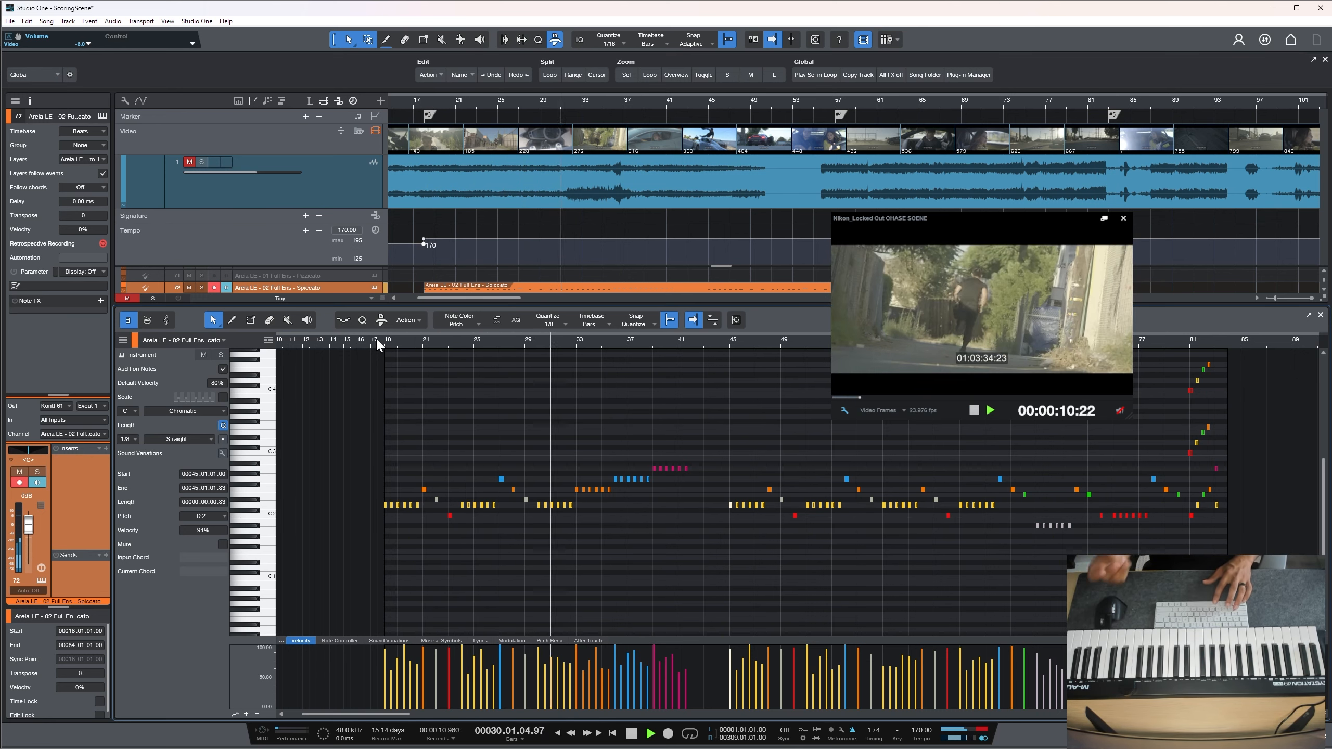
pyautogui.press('space')
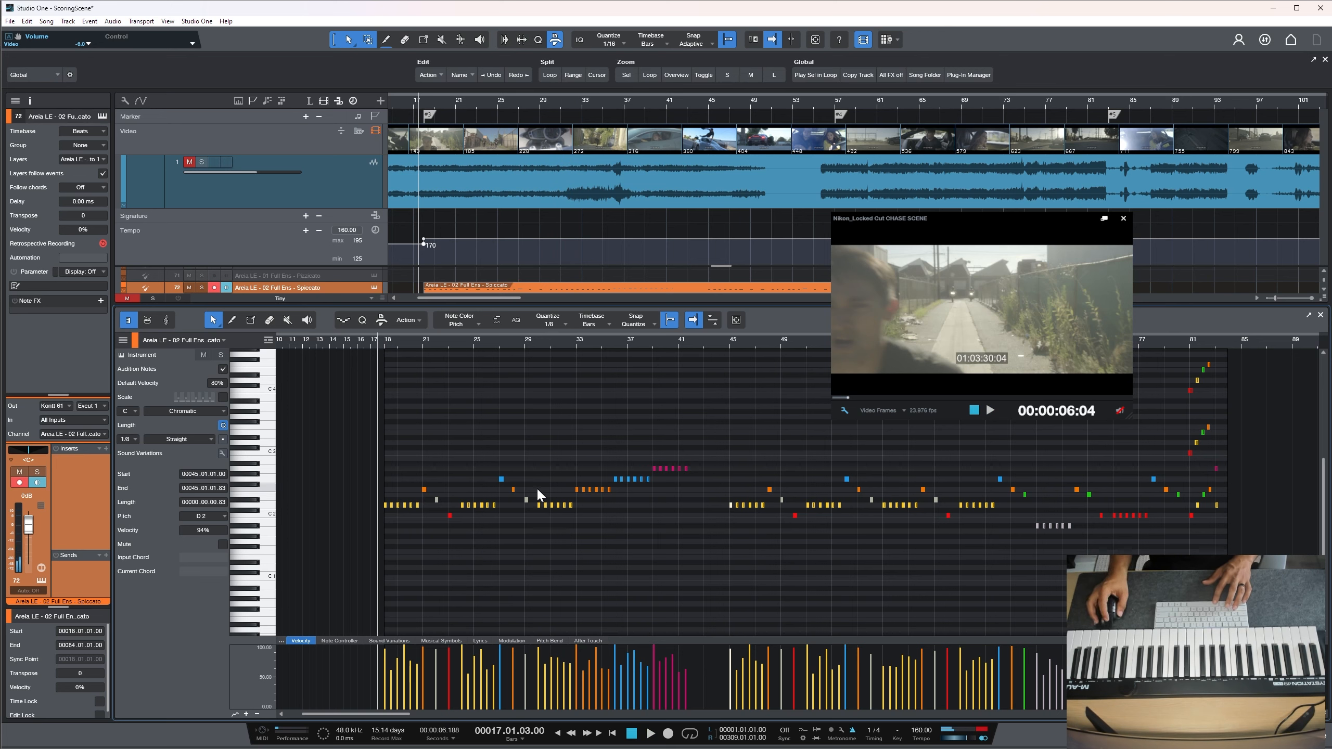
pyautogui.click(526, 500)
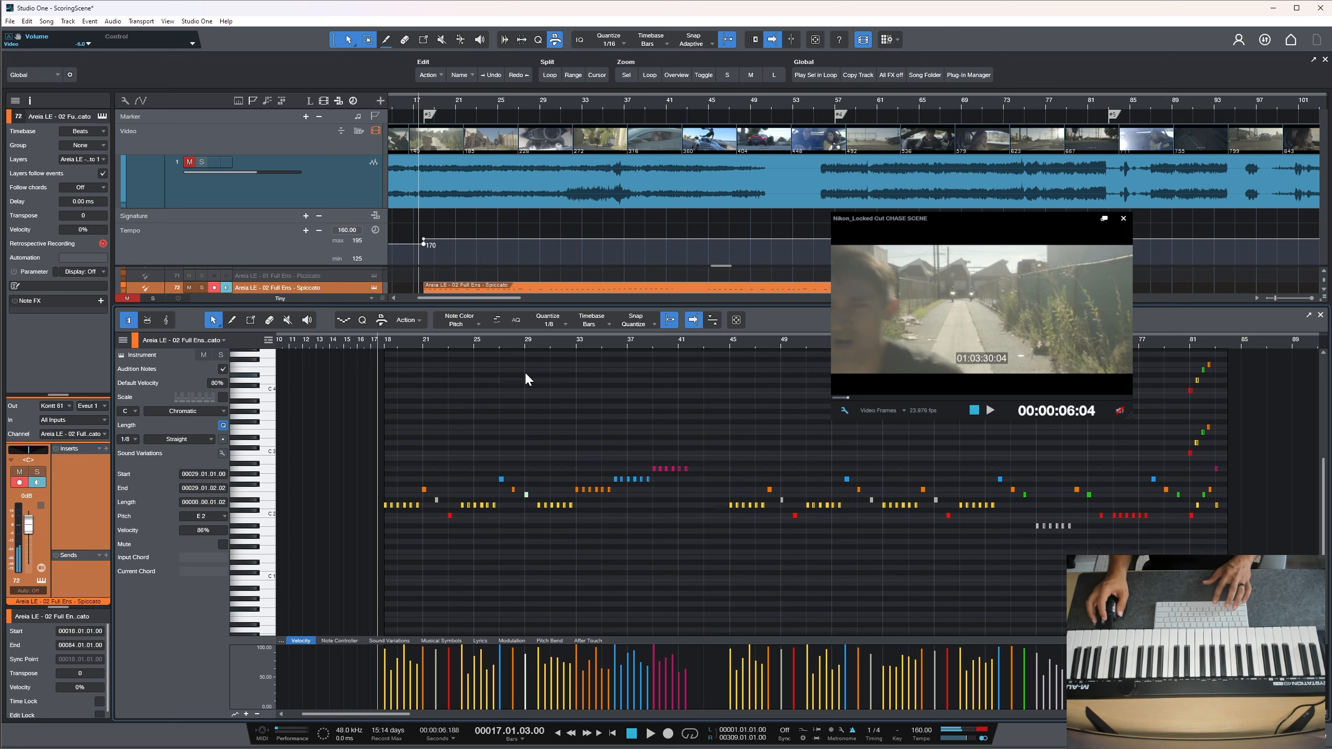
pyautogui.click(457, 346)
pyautogui.press('space')
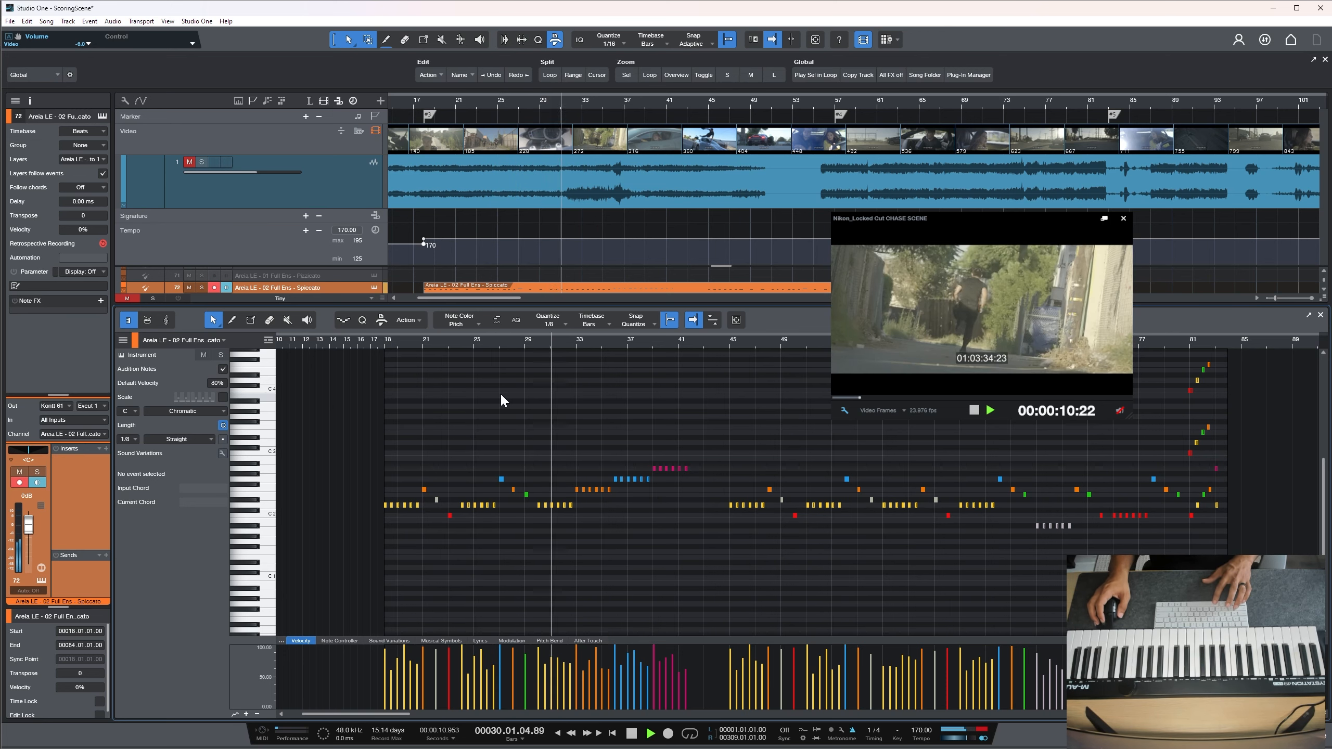
pyautogui.press('space')
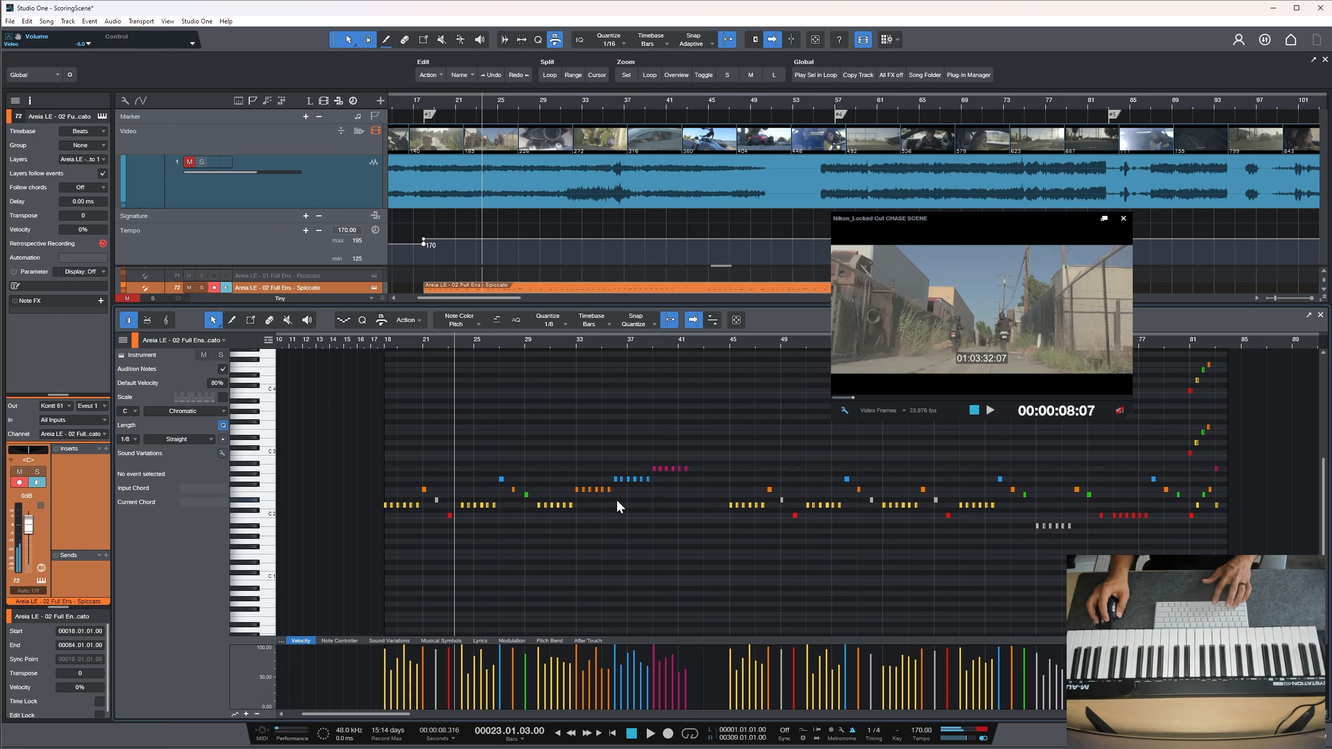
# Delete the spiccato notes in bars 39 to 41 and move the F2 and G2 groups from bar 33 to start at bar 39
pyautogui.moveTo(674, 479); pyautogui.dragTo(590, 481)
pyautogui.press('Delete')
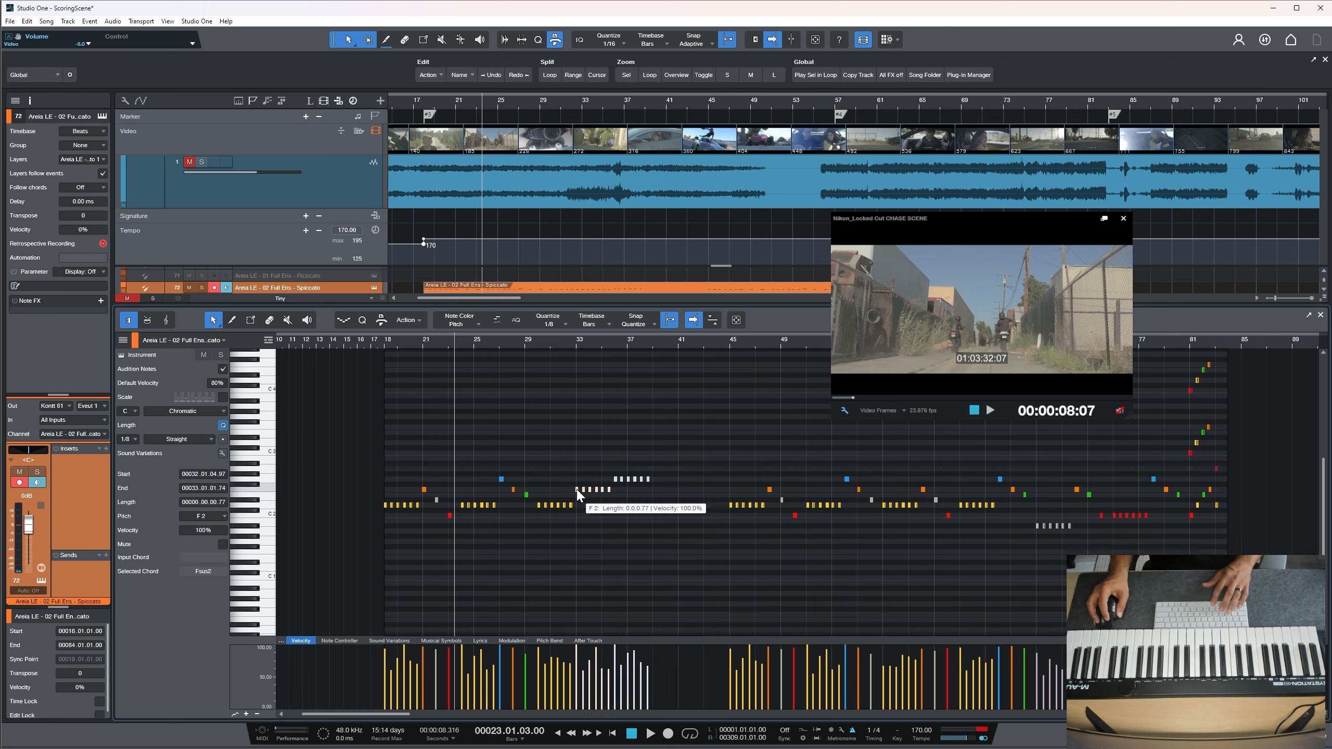
pyautogui.moveTo(625, 493); pyautogui.dragTo(655, 492)
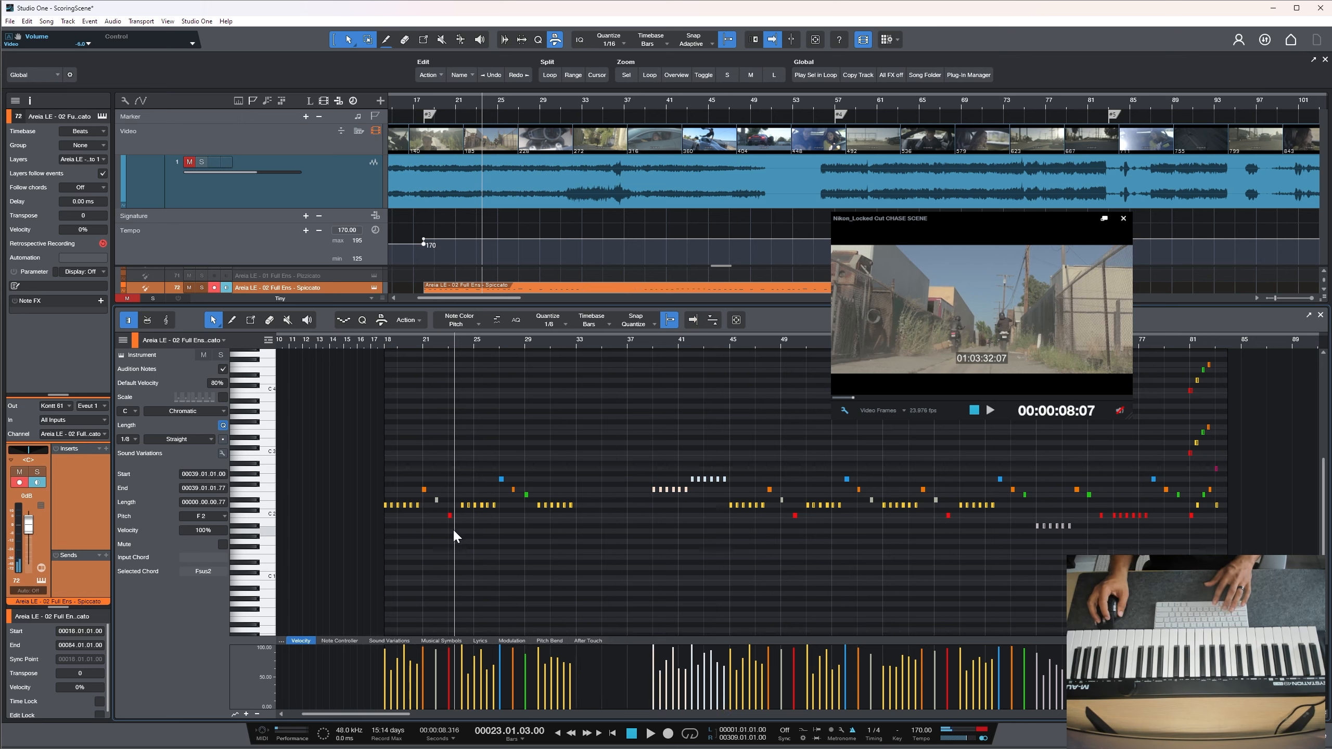
# Copy the phrase of bars 18 to 23 to bar 33 and audition it from bar 26
pyautogui.moveTo(452, 529); pyautogui.dragTo(377, 477)
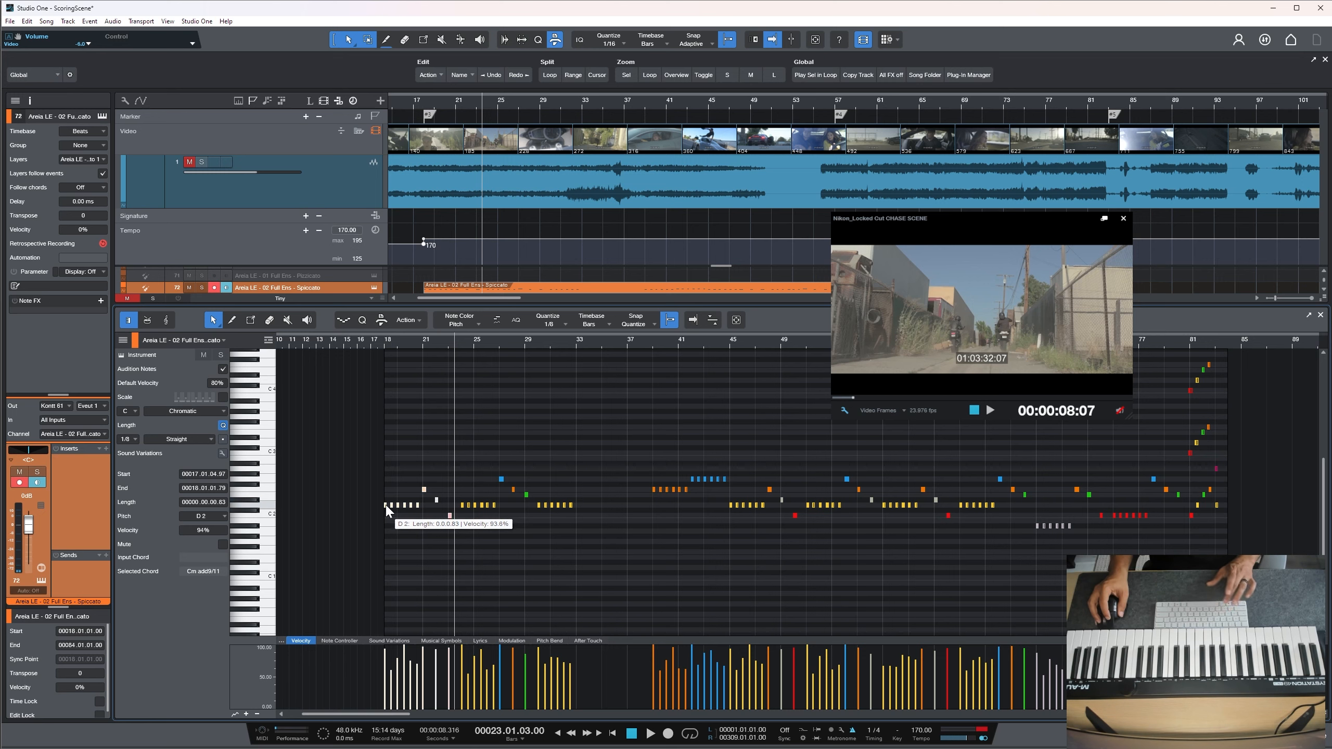
pyautogui.moveTo(386, 505); pyautogui.dragTo(469, 503)
pyautogui.moveTo(577, 505); pyautogui.dragTo(578, 505)
pyautogui.press('space')
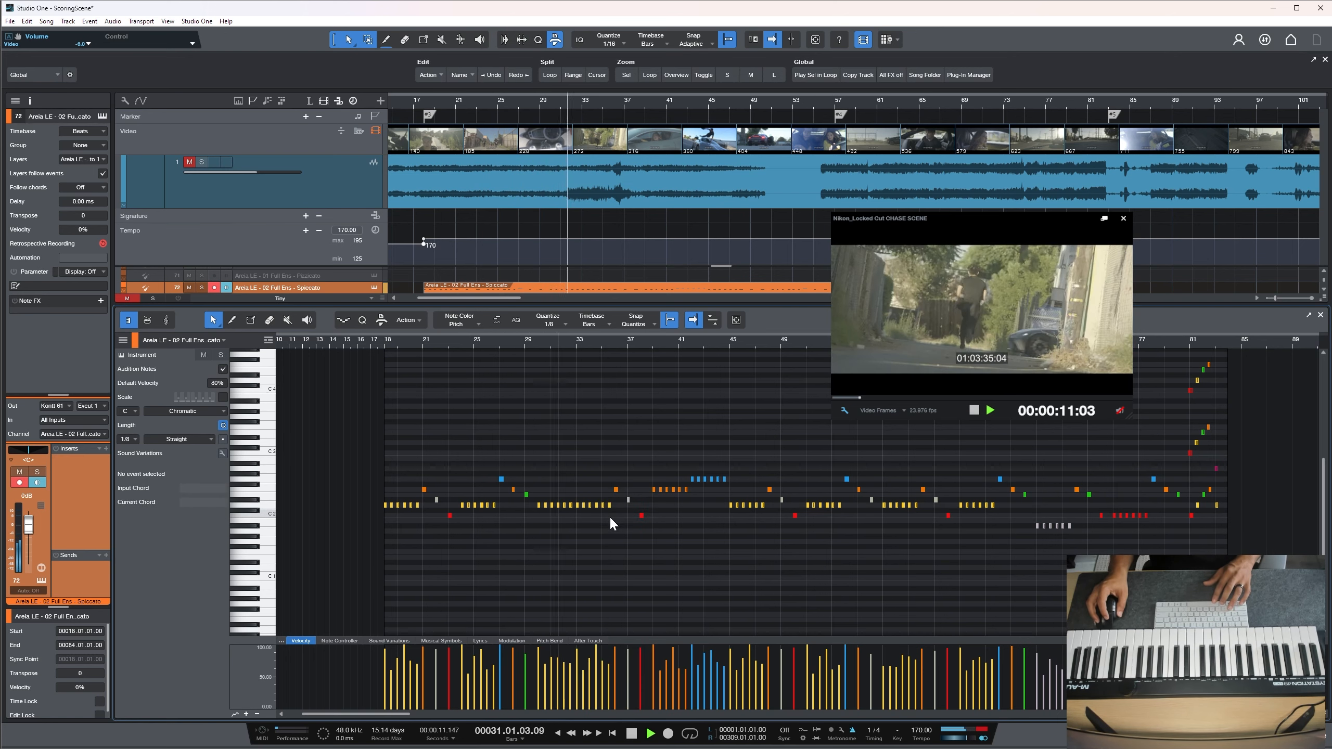
pyautogui.press('space')
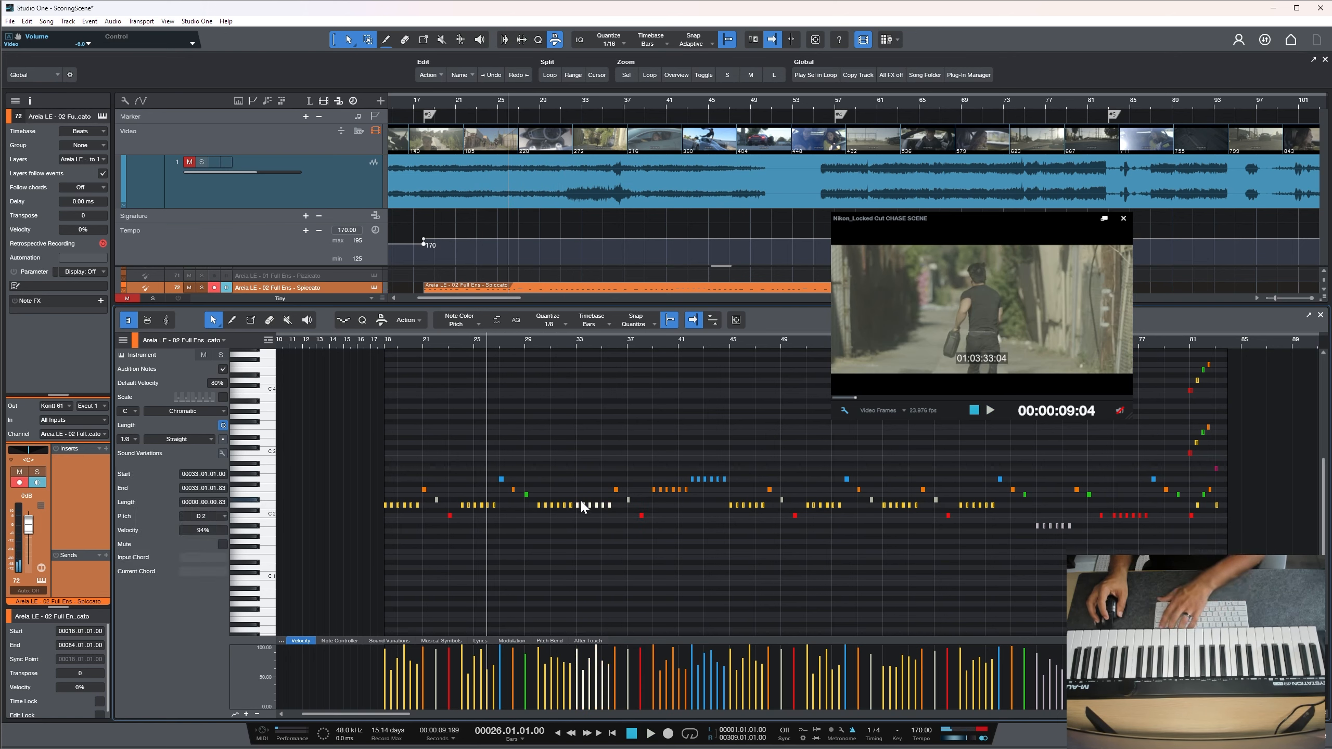
# Delete the copied D2 notes in bars 33 to 35, move the three notes after them to start at bar 33, and audition
pyautogui.press('Delete')
pyautogui.moveTo(651, 522); pyautogui.dragTo(578, 491)
pyautogui.click(576, 390)
pyautogui.press('space')
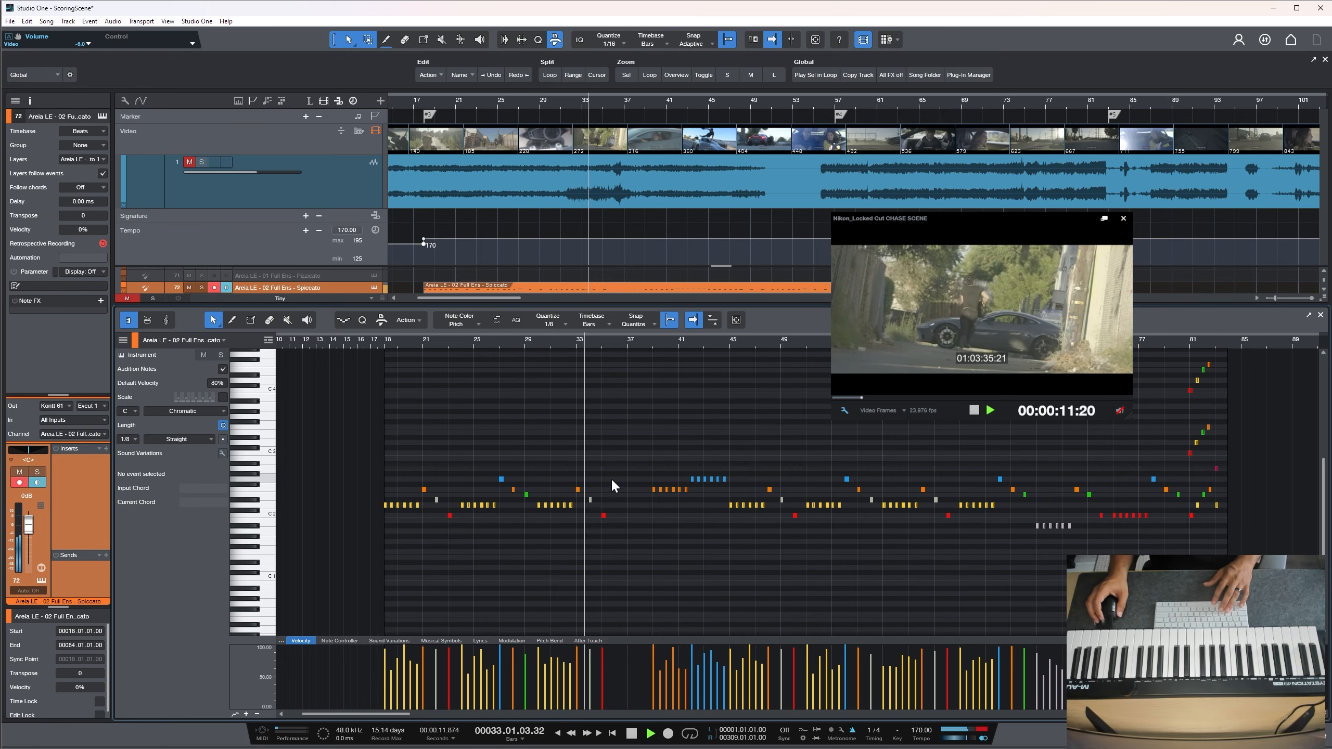
pyautogui.press('space')
# Raise the D#2 notes at bars 34 and 22 to E2, auditioning the passage from bar 26
pyautogui.click(592, 501)
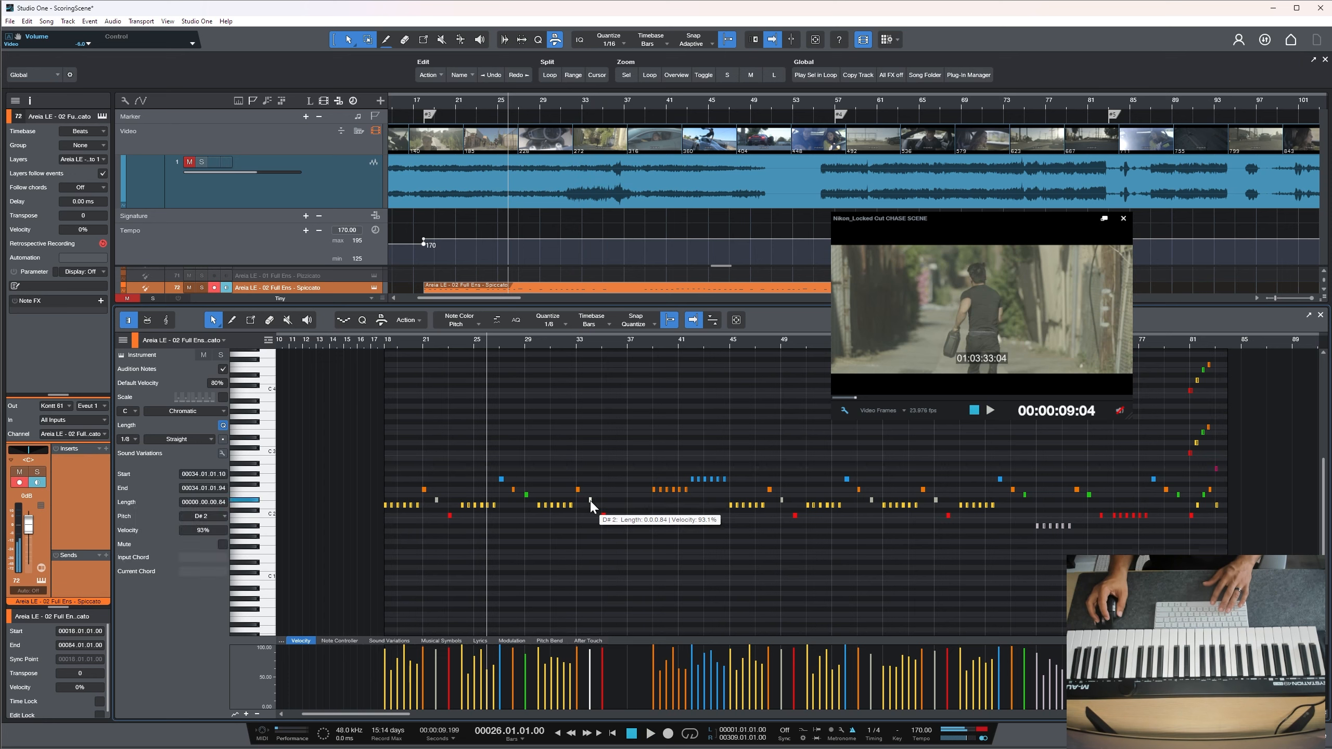
pyautogui.press('Up')
pyautogui.press('space')
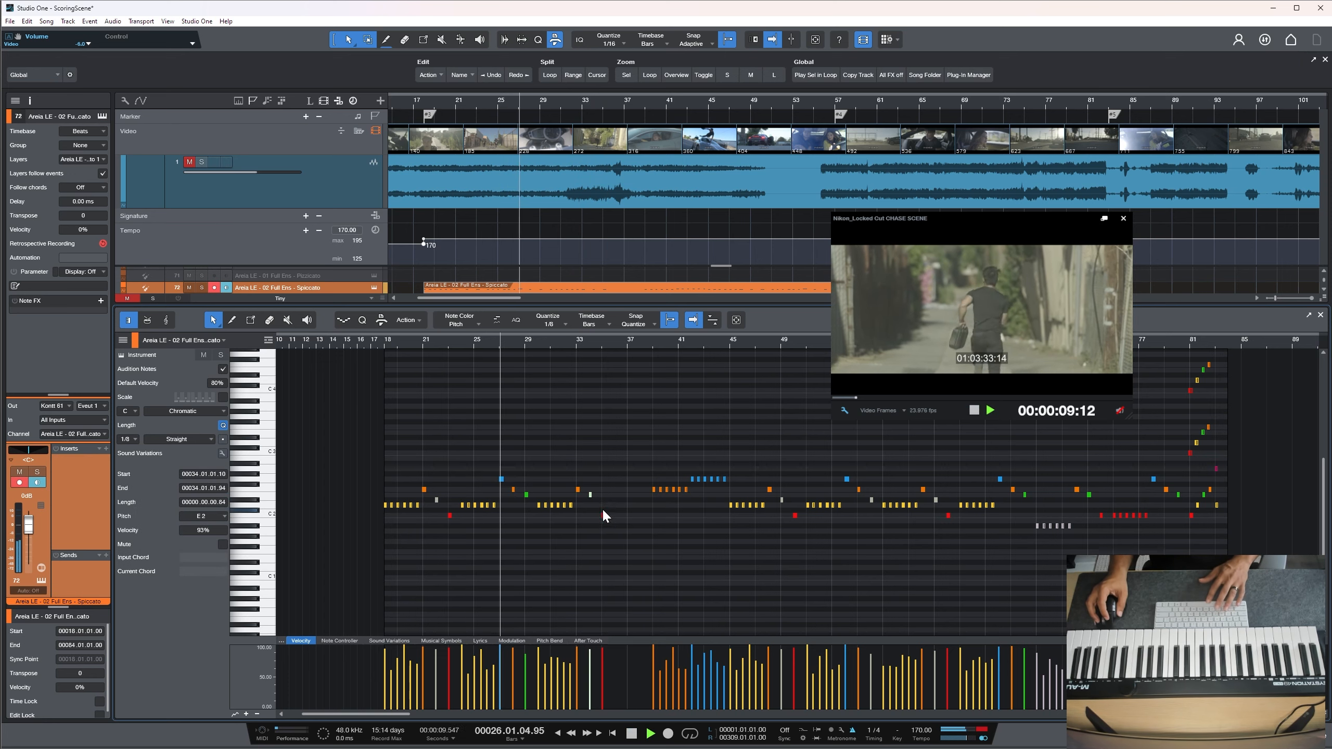
pyautogui.click(609, 480)
pyautogui.click(436, 501)
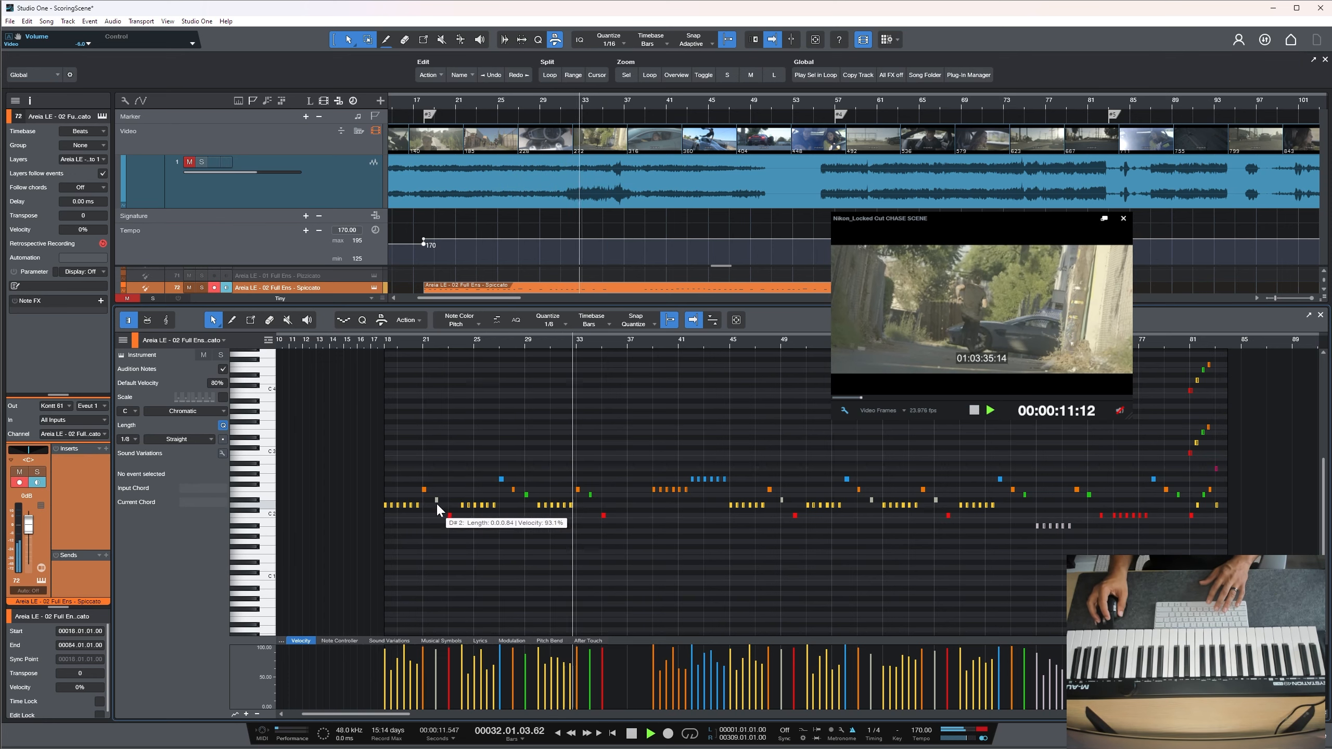
pyautogui.press('space')
pyautogui.press('Up')
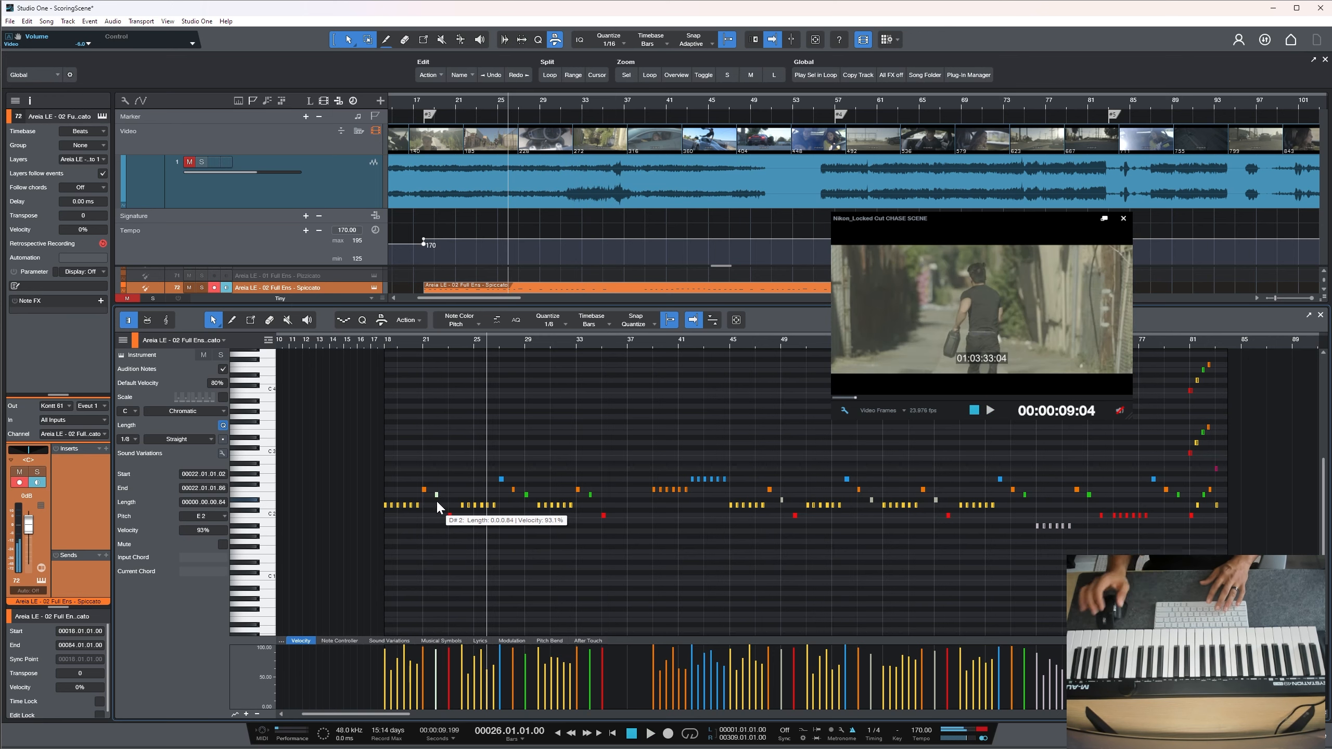
pyautogui.press('space')
pyautogui.click(538, 427)
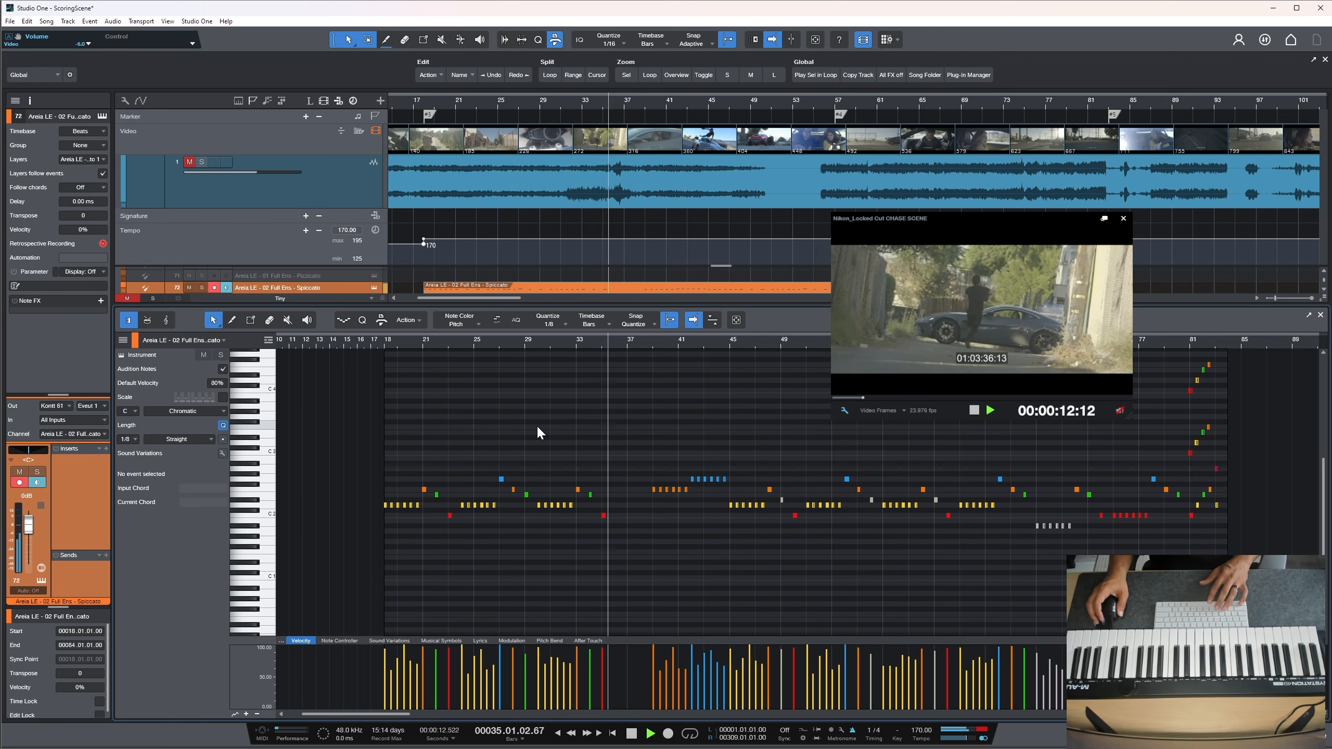
pyautogui.press('space')
# Duplicate the six D2 notes of bars 30 to 32 at bar 36 and audition the revised passage
pyautogui.moveTo(578, 526)
pyautogui.mouseDown()
pyautogui.moveTo(533, 504)
pyautogui.moveTo(583, 508)
pyautogui.mouseUp()
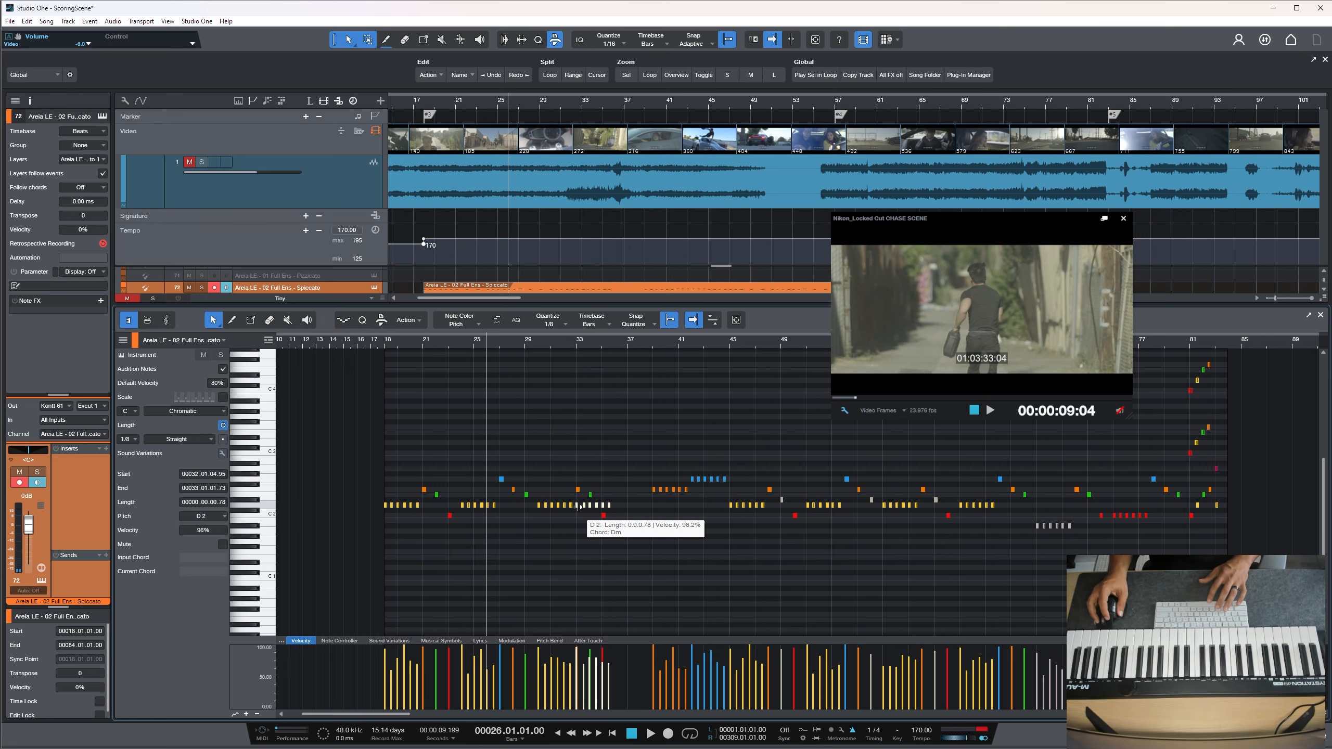
pyautogui.moveTo(588, 345); pyautogui.dragTo(688, 503)
pyautogui.scroll(3, 688, 504)
pyautogui.press('space')
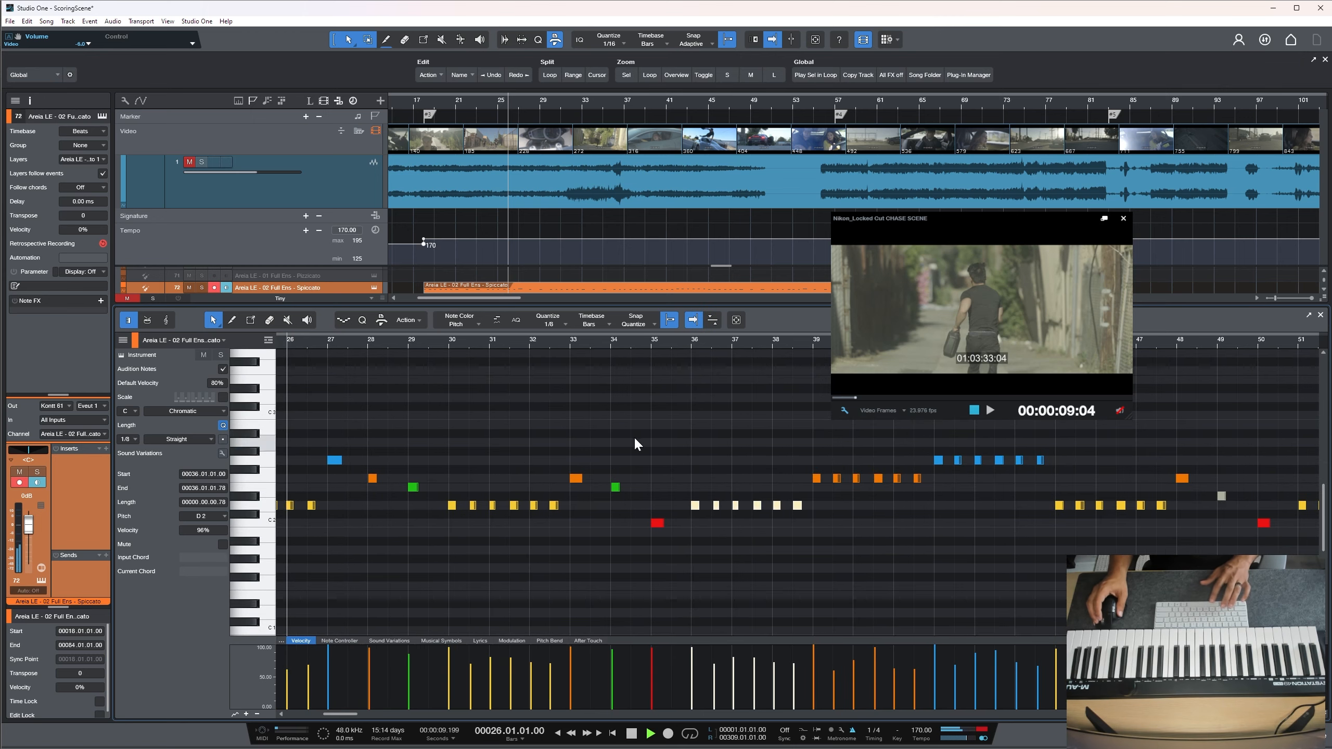
pyautogui.moveTo(608, 357); pyautogui.dragTo(572, 338)
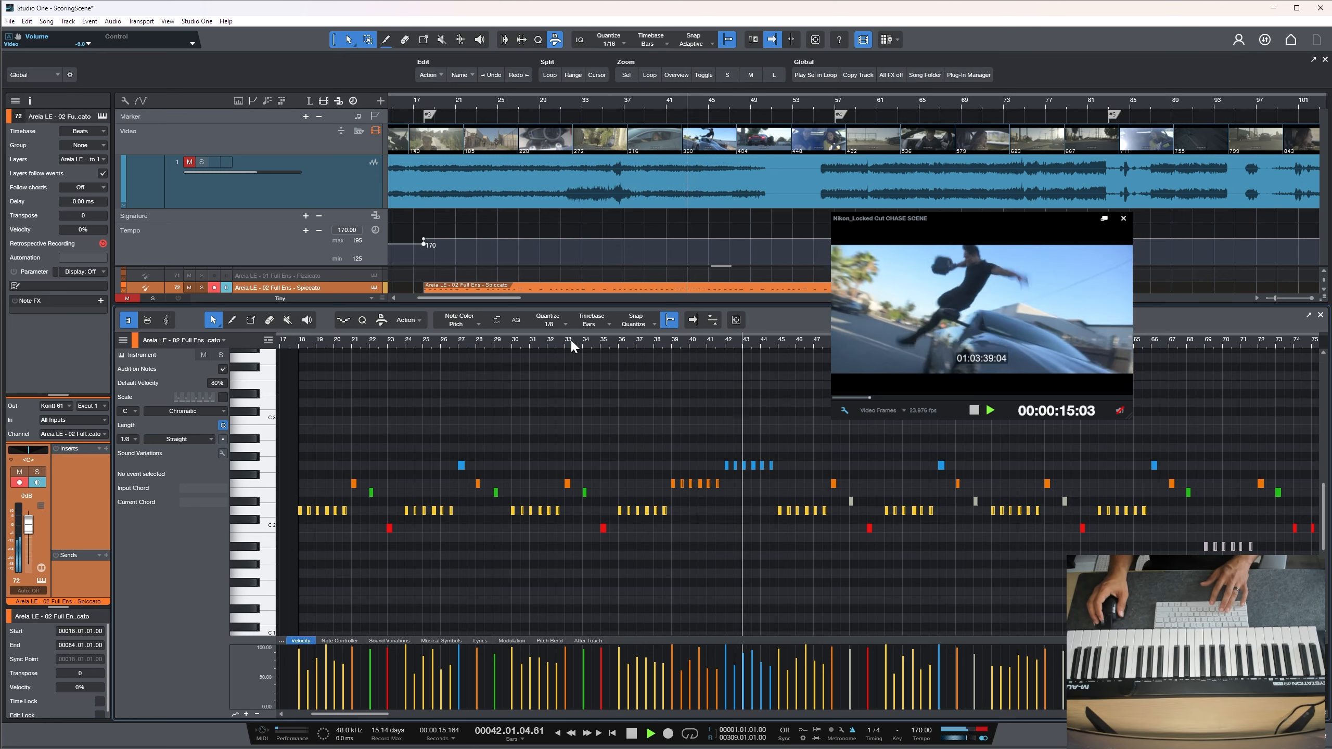
pyautogui.press('space')
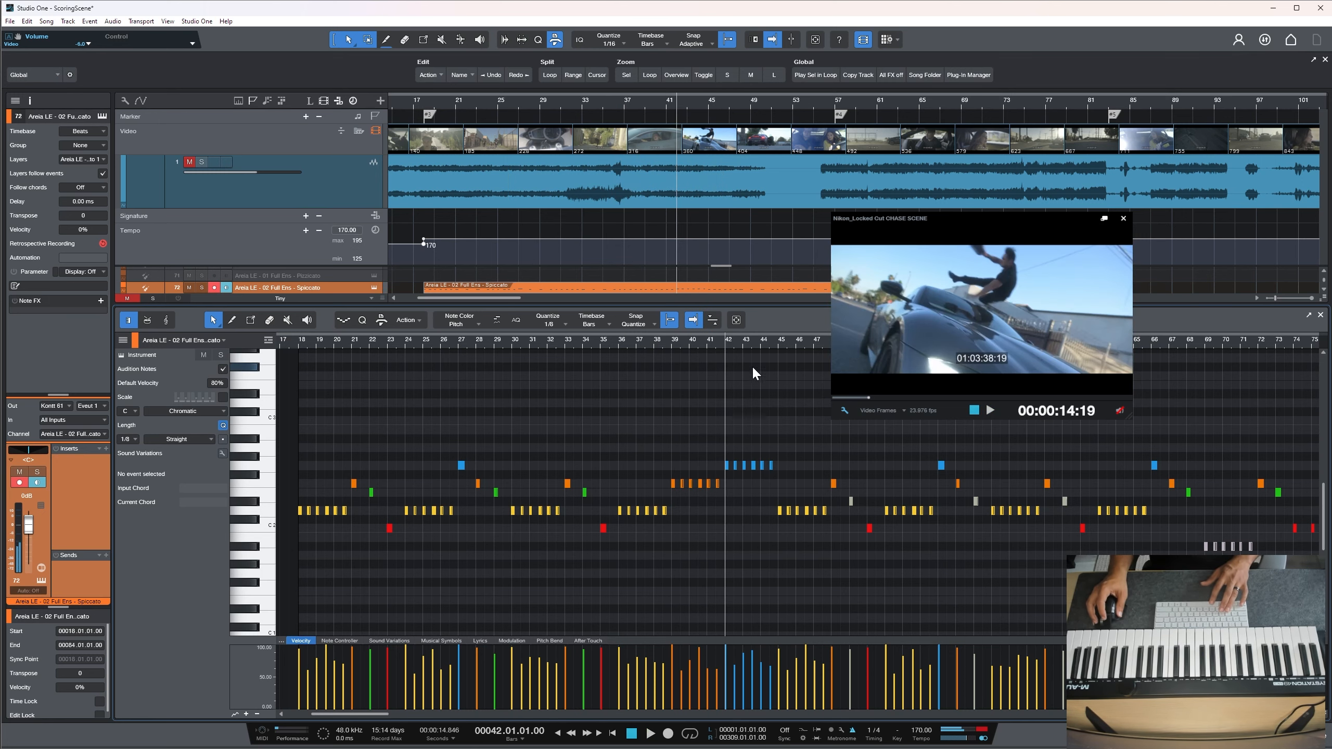
# Raise the last three notes of the bar 42 group, in bars 43 to 44, to A2 and audition the passage from bar 38
pyautogui.press('space')
pyautogui.press('space')
pyautogui.click(654, 345)
pyautogui.press('space')
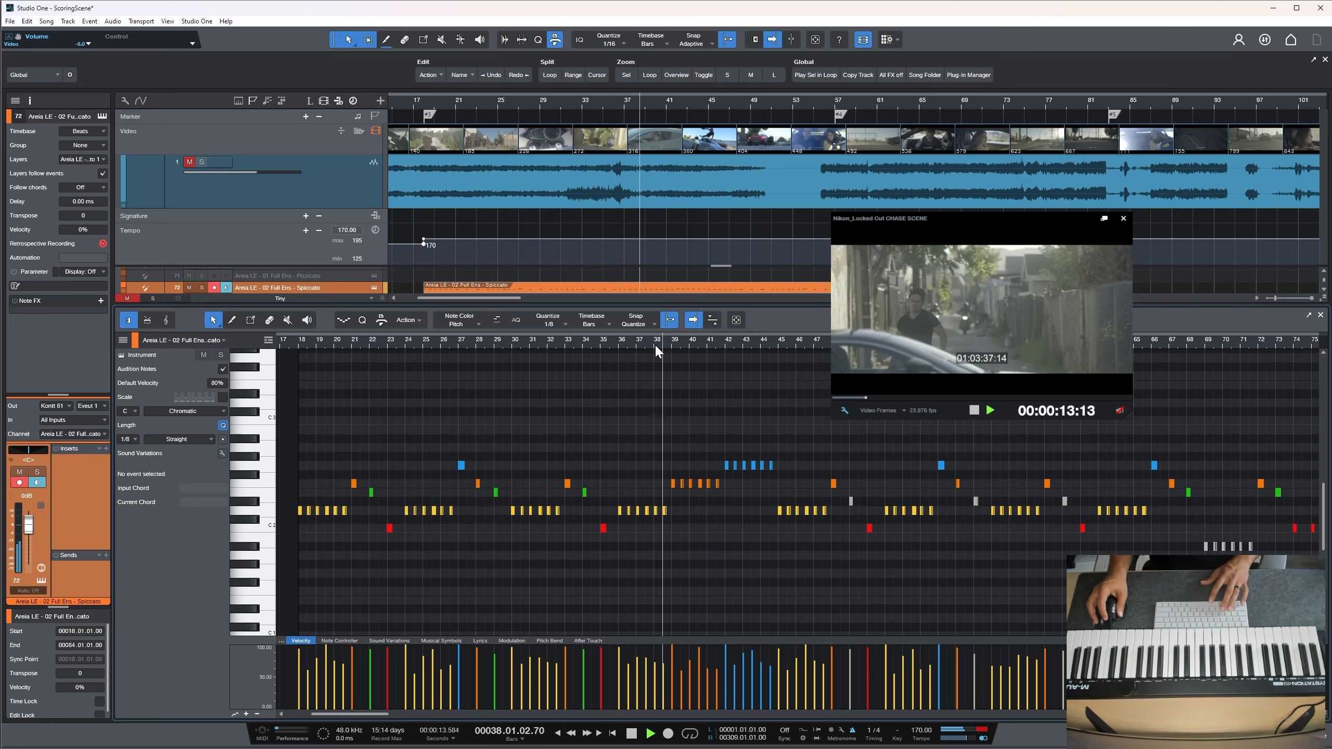
pyautogui.press('space')
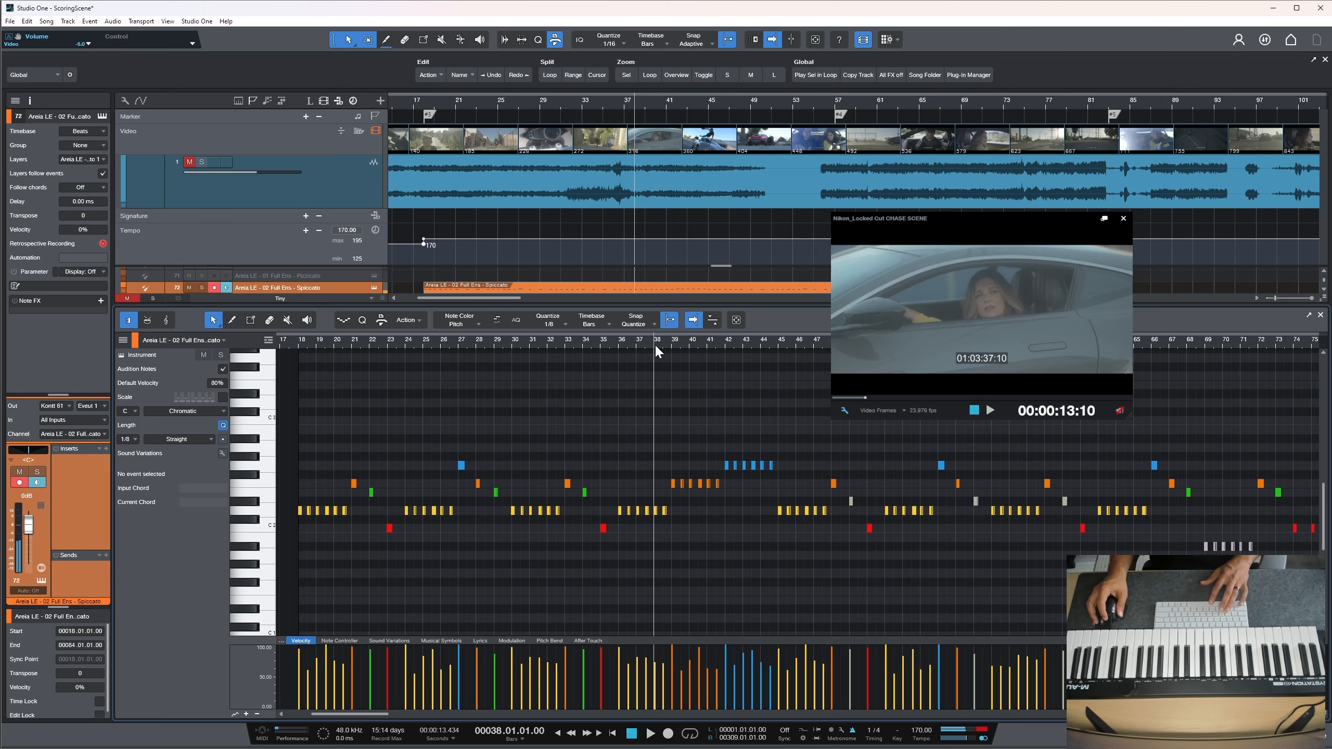
pyautogui.press('space')
pyautogui.press('space')
pyautogui.moveTo(768, 466); pyautogui.dragTo(745, 473)
pyautogui.press('Up')
pyautogui.press('Up')
pyautogui.press('space')
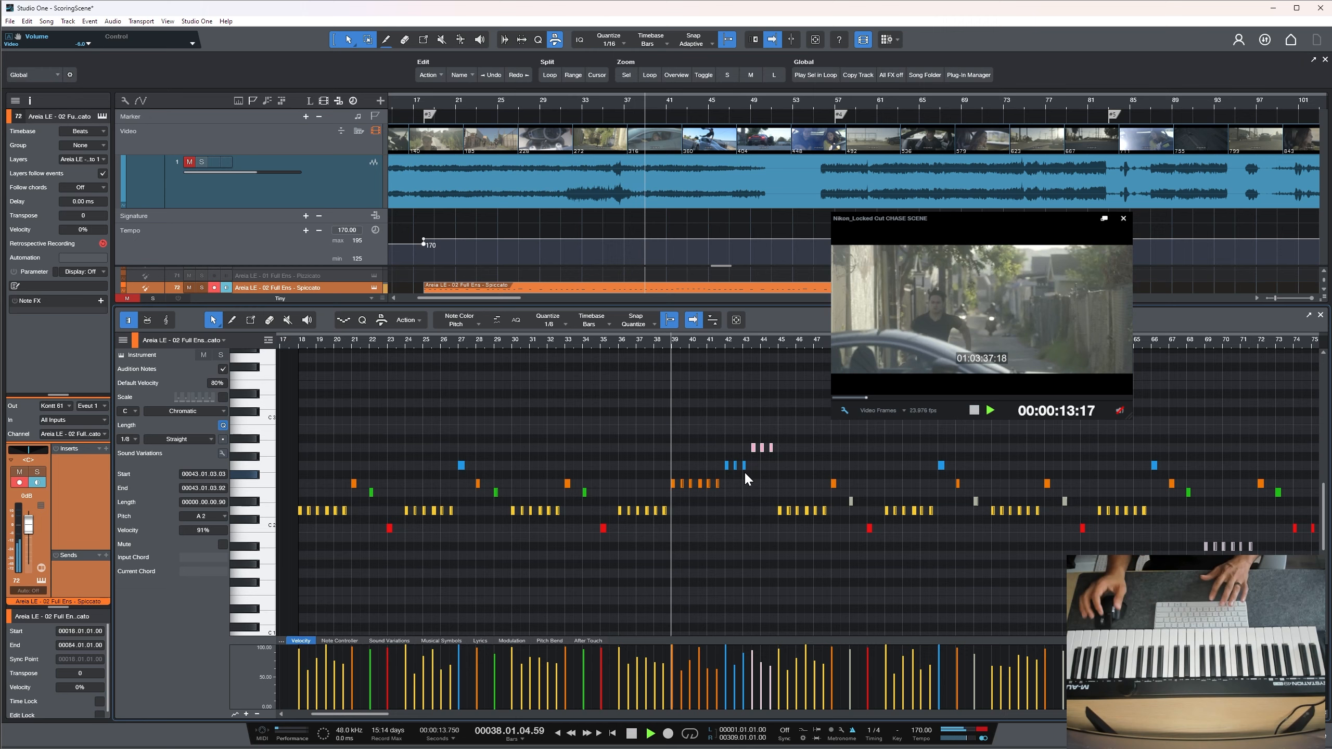
pyautogui.click(779, 543)
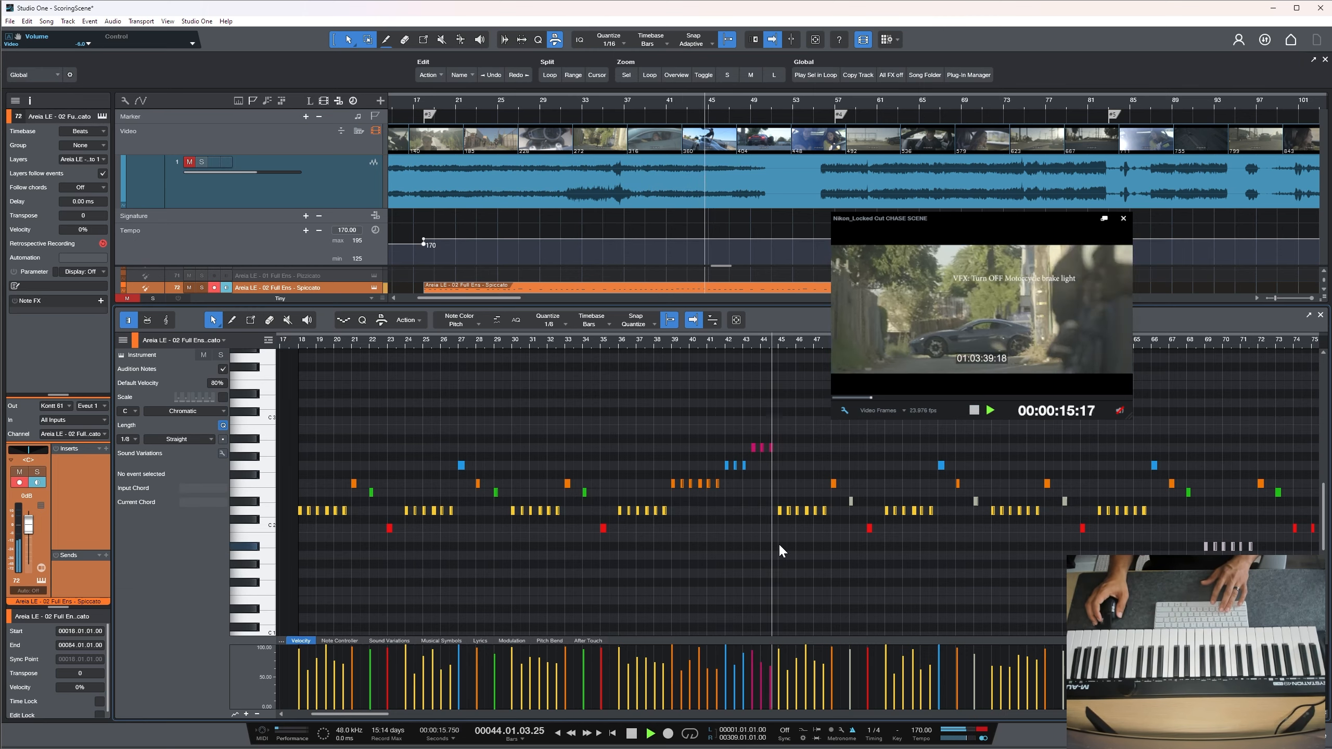
pyautogui.moveTo(763, 341); pyautogui.dragTo(713, 337)
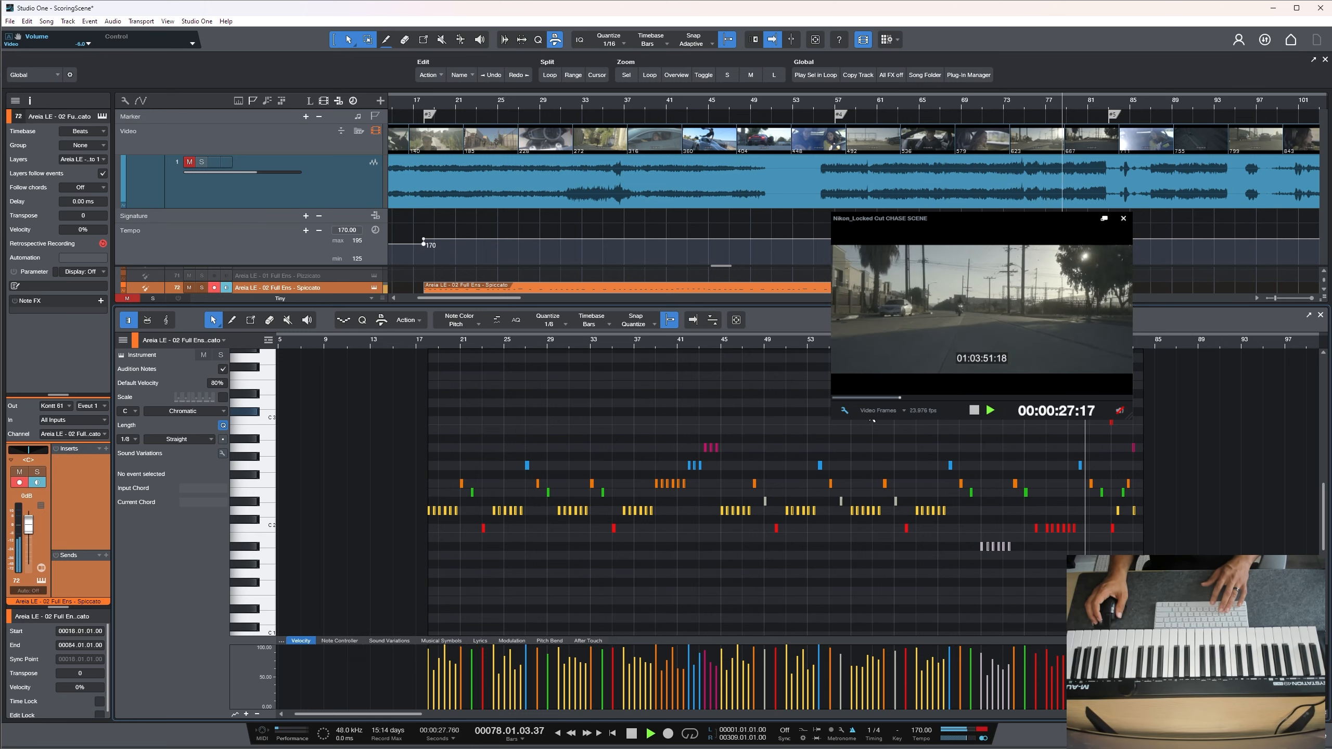
pyautogui.press('space')
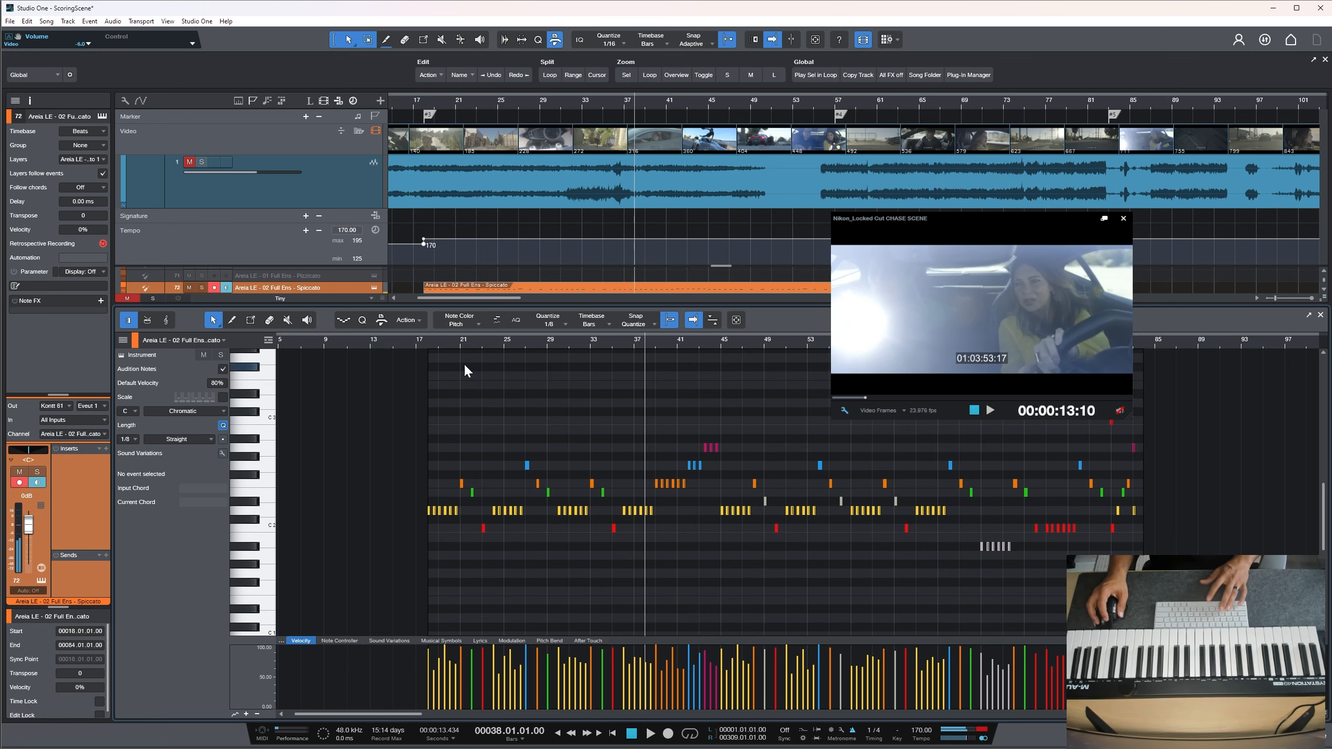
# Close the note editor and play the arrangement from bar 15
pyautogui.click(409, 340)
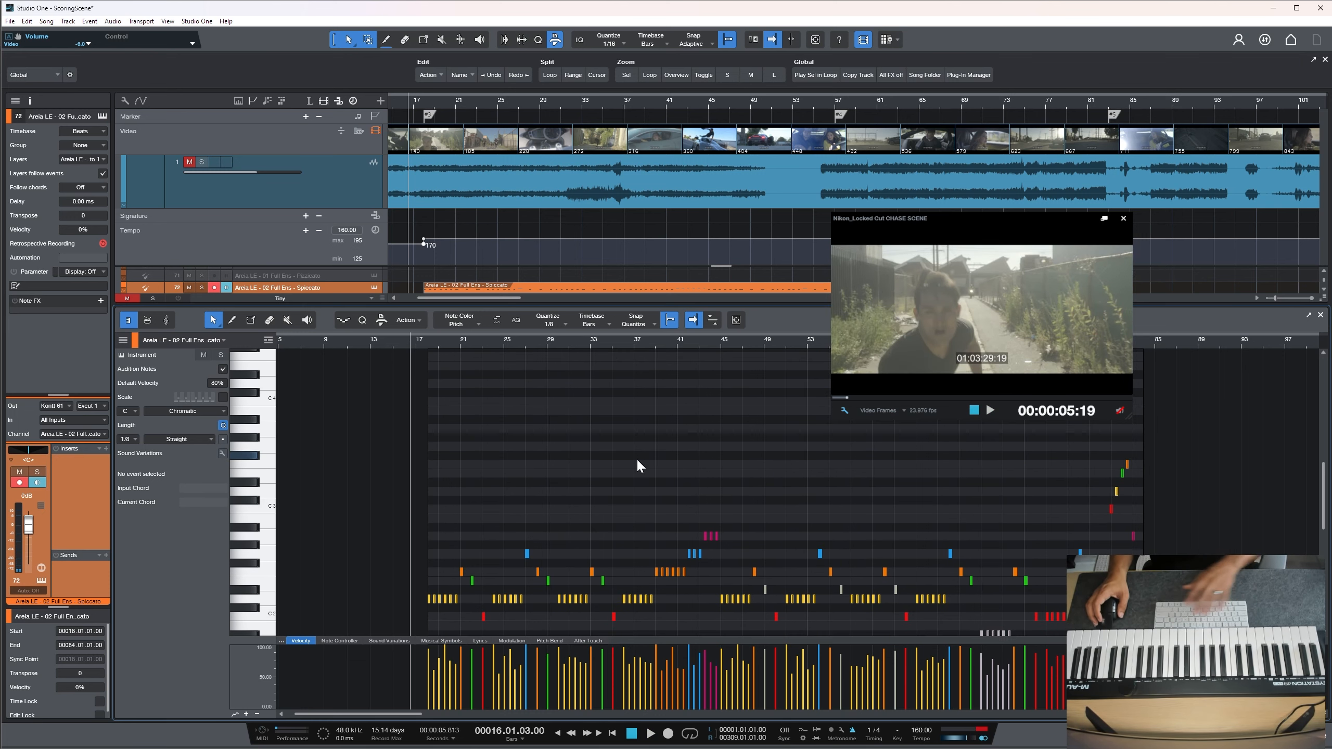
pyautogui.press('F2')
pyautogui.scroll(2, 582, 489)
pyautogui.scroll(-4, 439, 559)
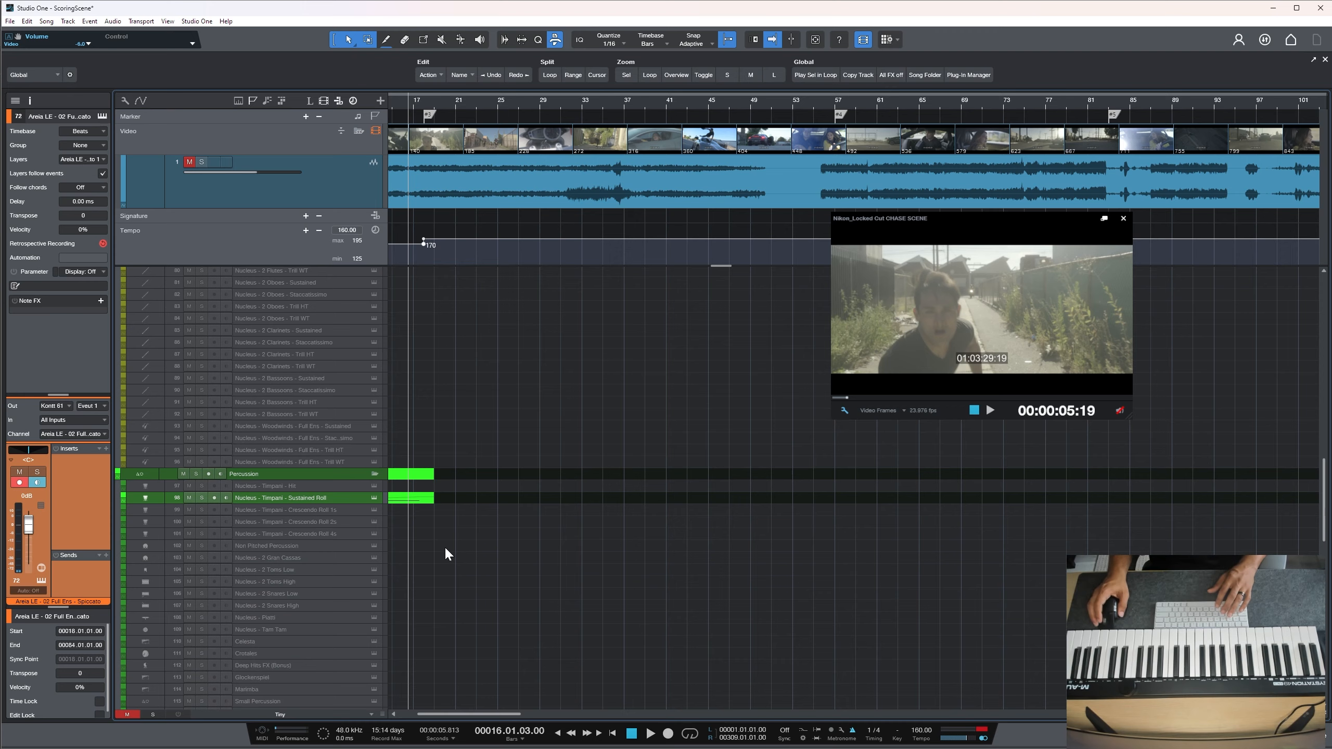
pyautogui.scroll(5, 446, 549)
pyautogui.scroll(5, 452, 467)
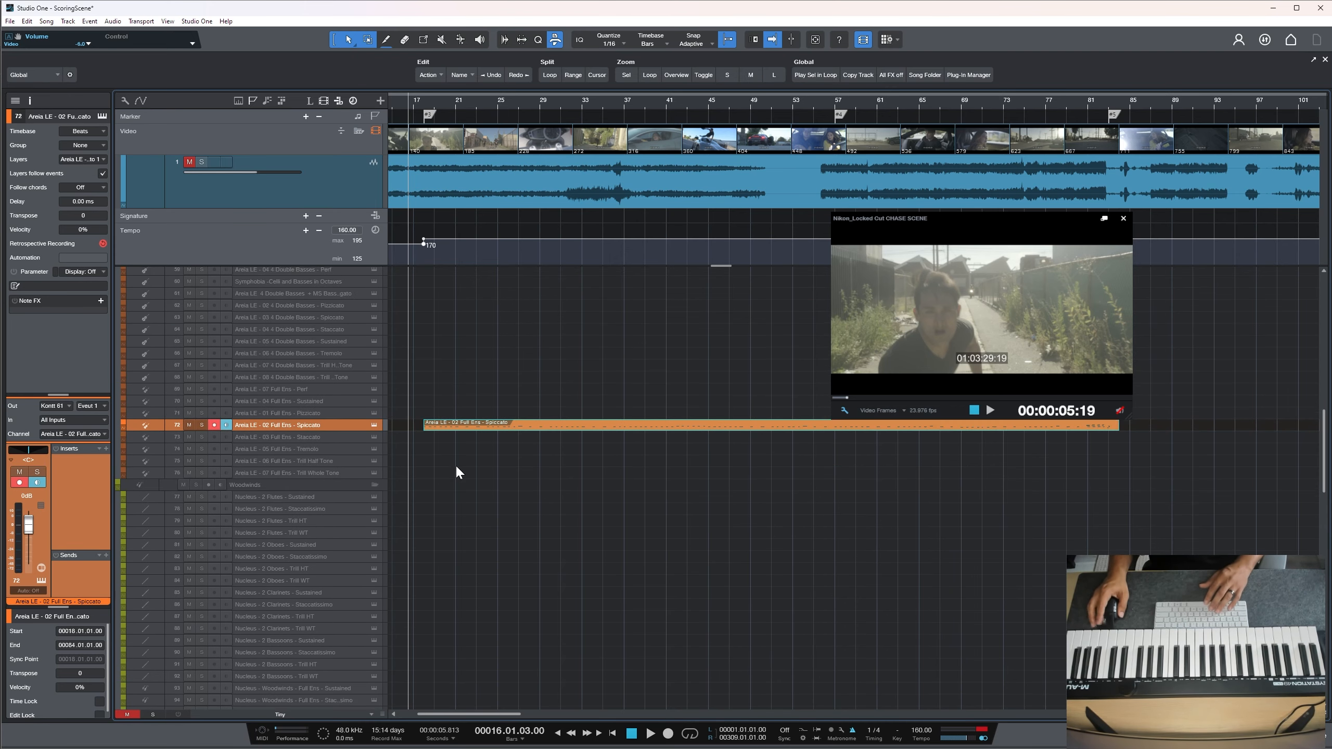
pyautogui.scroll(1, 496, 404)
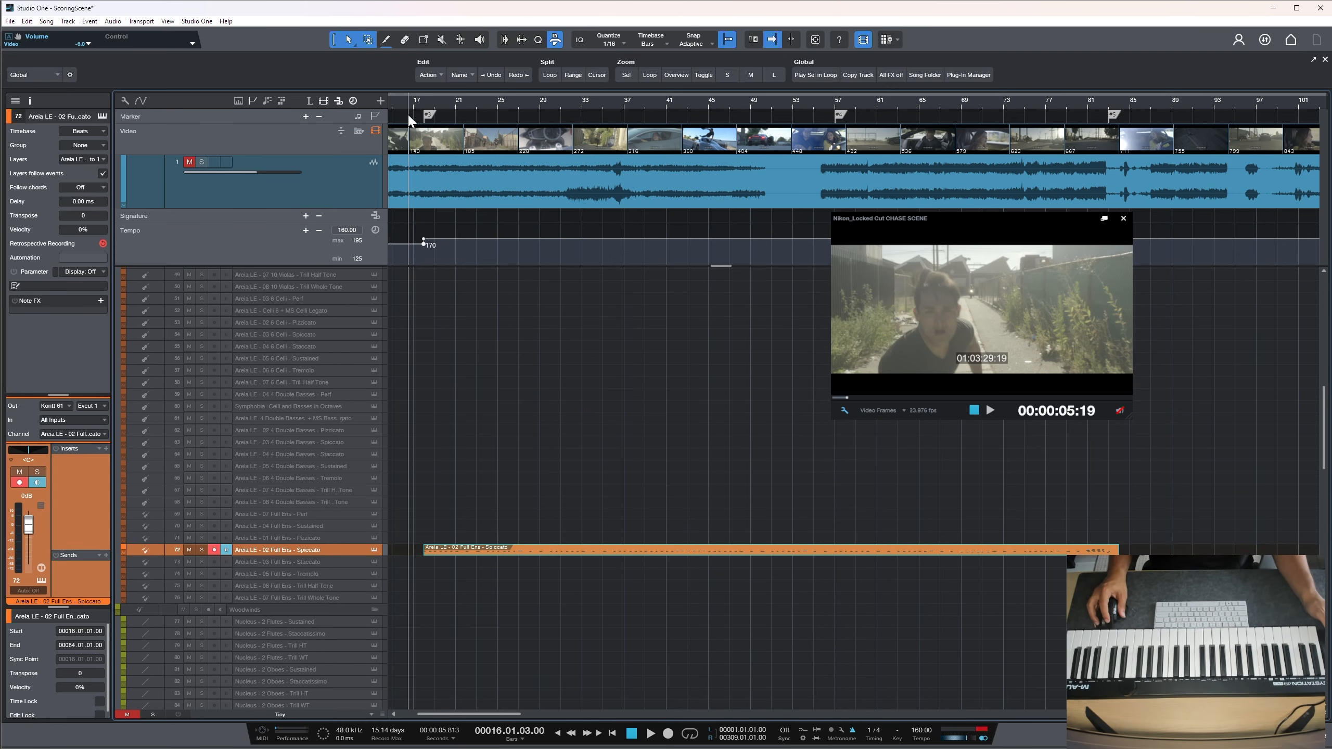
pyautogui.hscroll(-1, 407, 113)
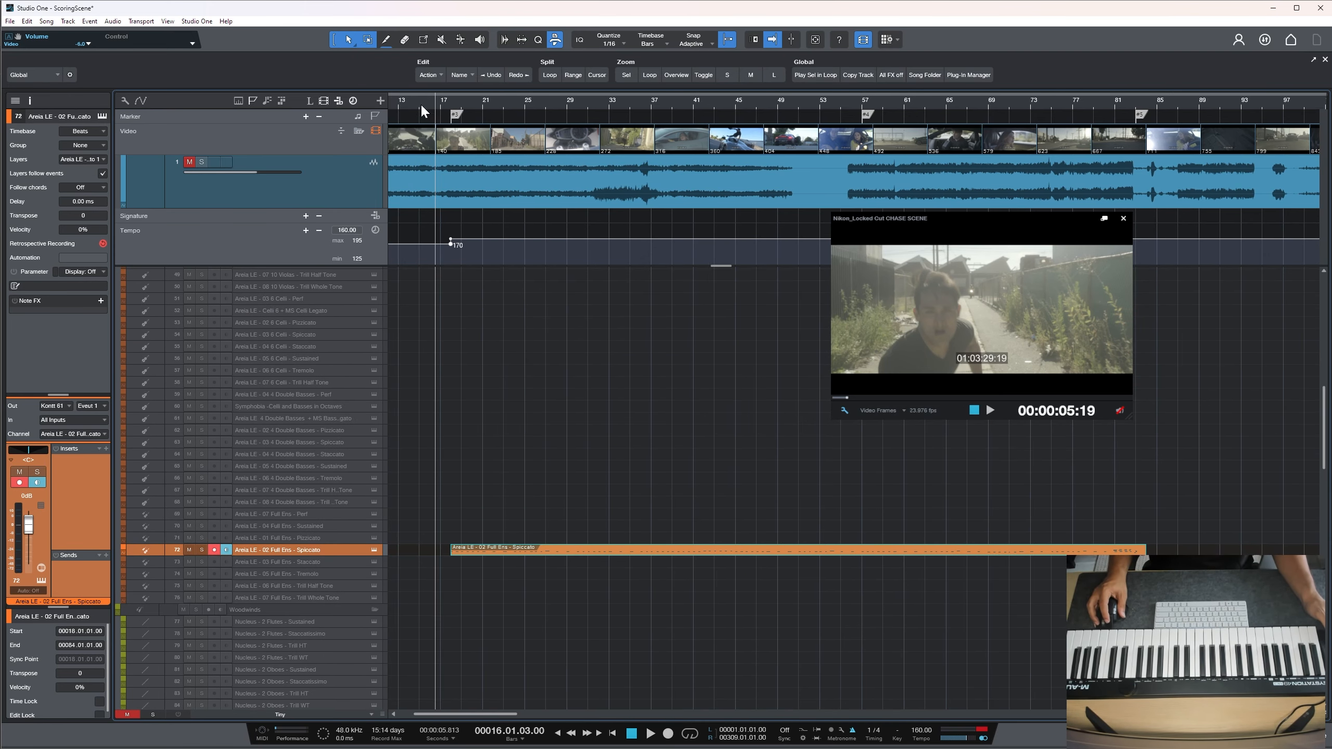
pyautogui.click(417, 113)
pyautogui.press('space')
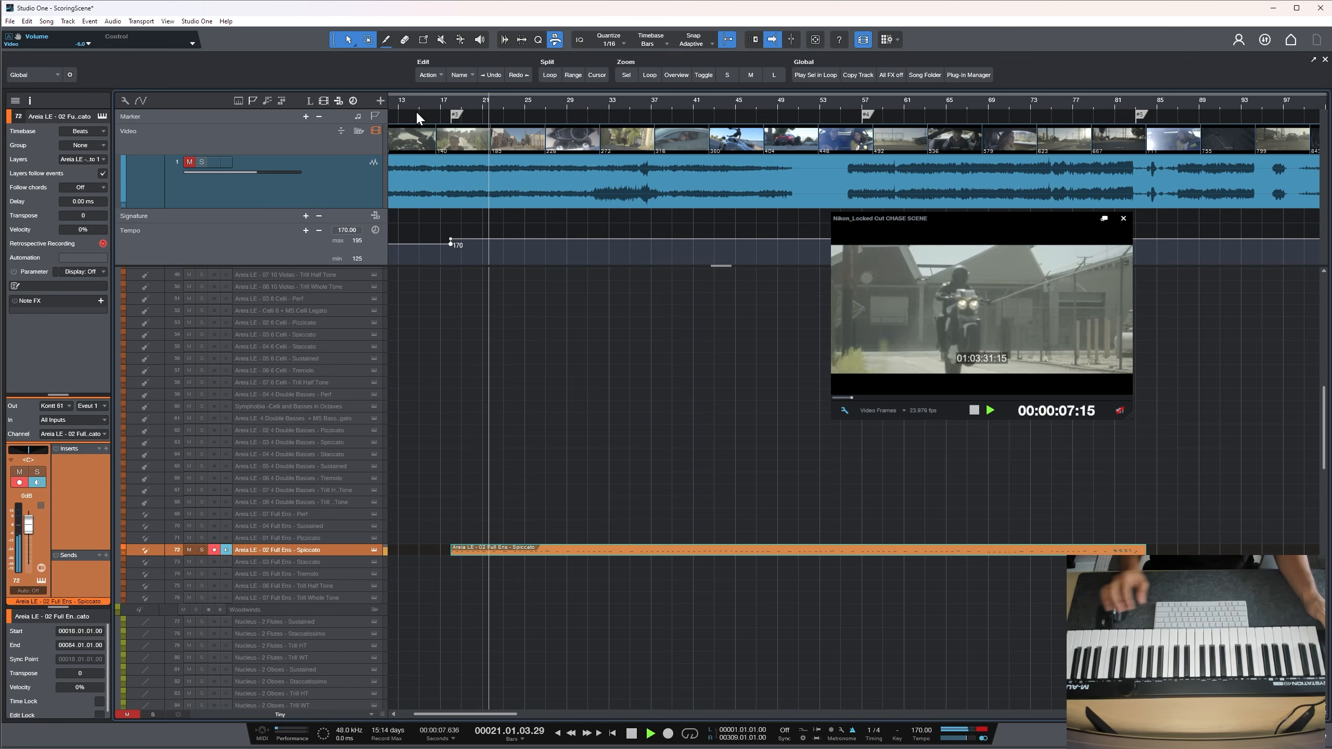
# Stop playback and enable the Areia LE - 03 10 Violas - Spiccato track with recording and monitoring armed
pyautogui.scroll(2, 533, 417)
pyautogui.click(305, 388)
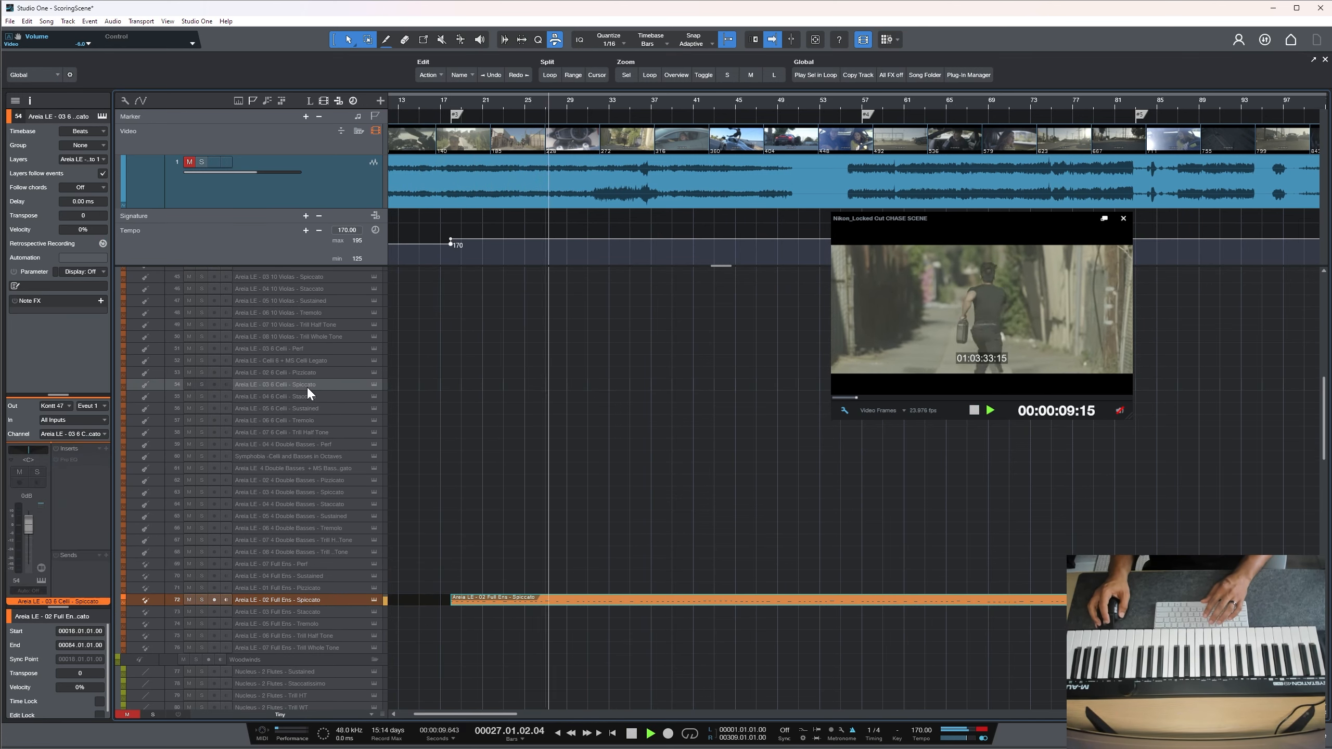
pyautogui.press('space')
pyautogui.scroll(3, 455, 392)
pyautogui.scroll(1, 457, 397)
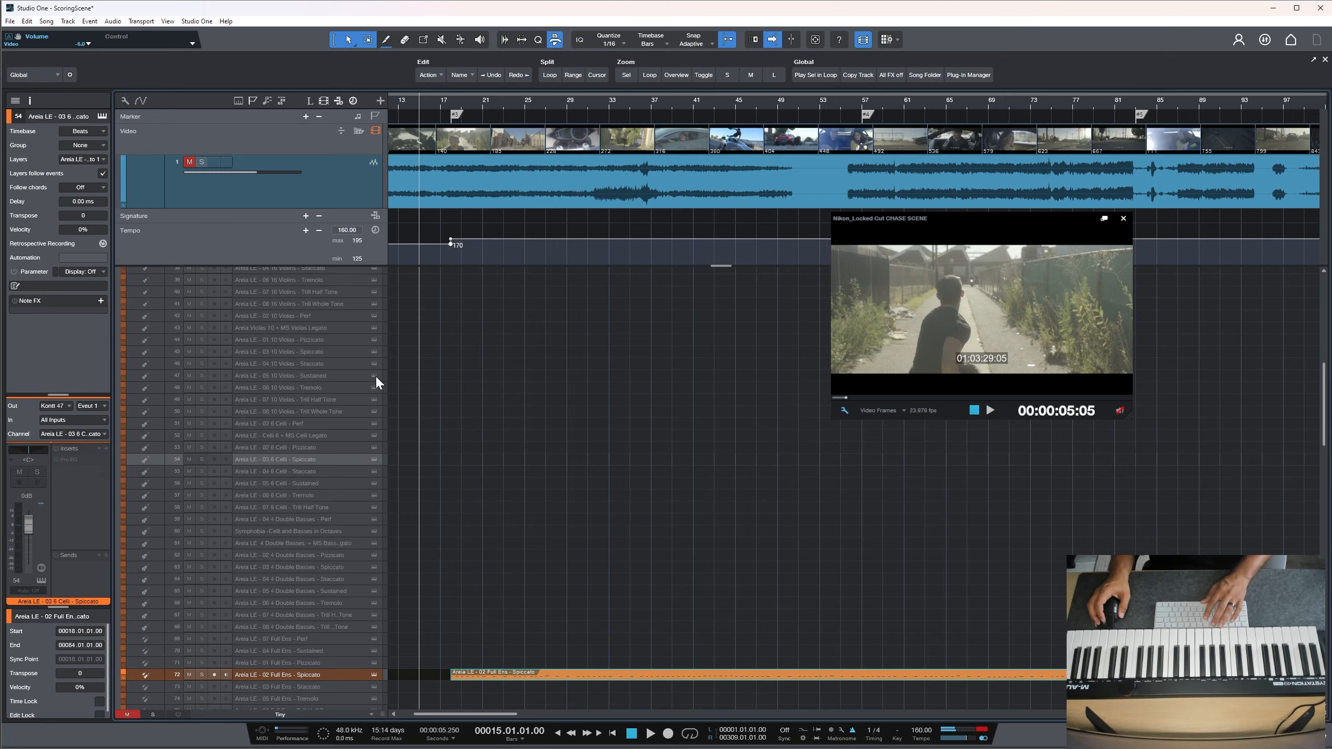
pyautogui.scroll(5, 367, 341)
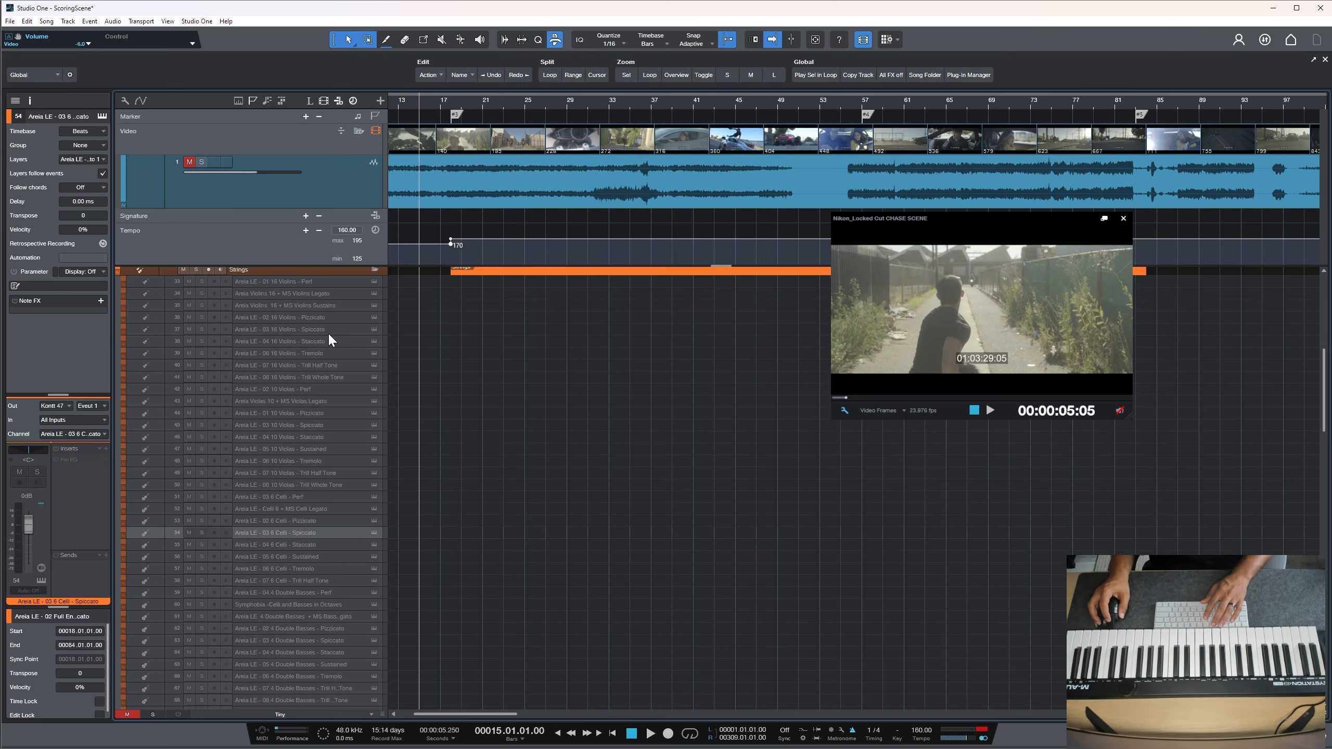
pyautogui.click(320, 426)
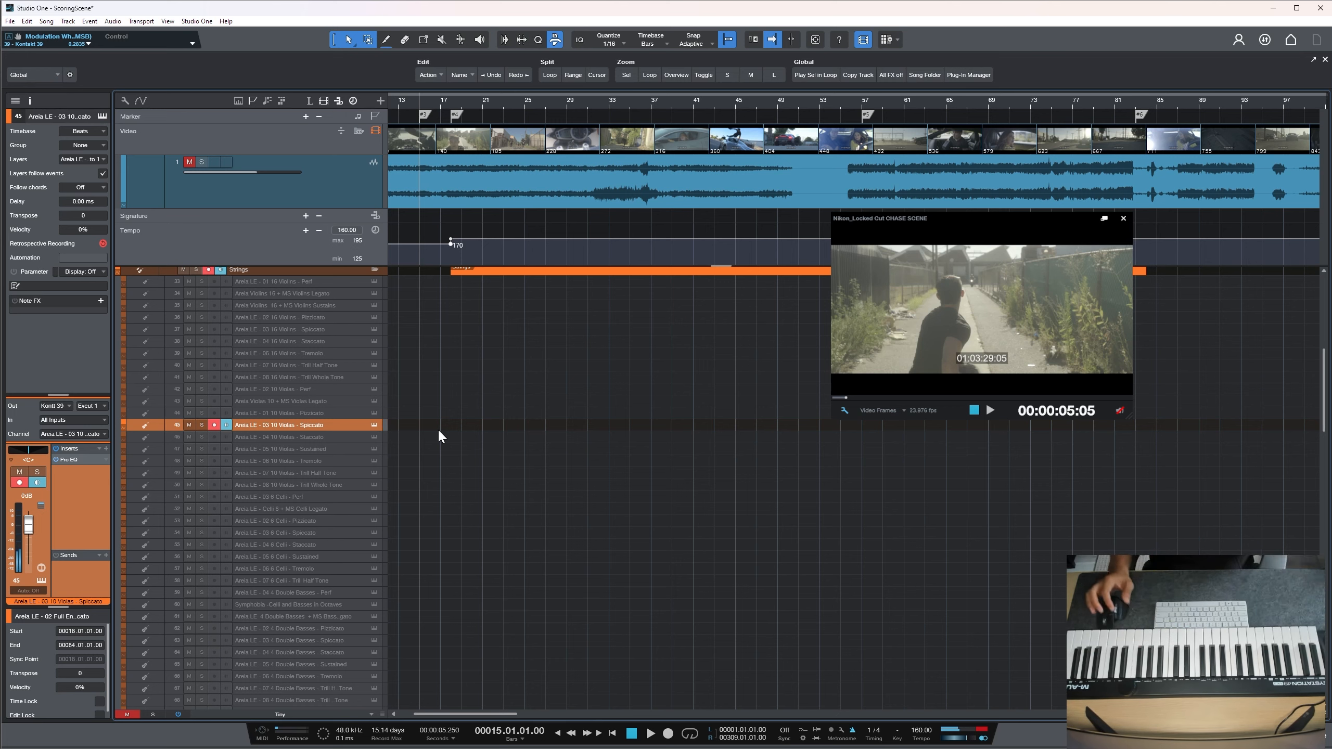
# Play the scene from bar 15 and again from bar 41 to rehearse a violas spiccato part over it
pyautogui.press('space')
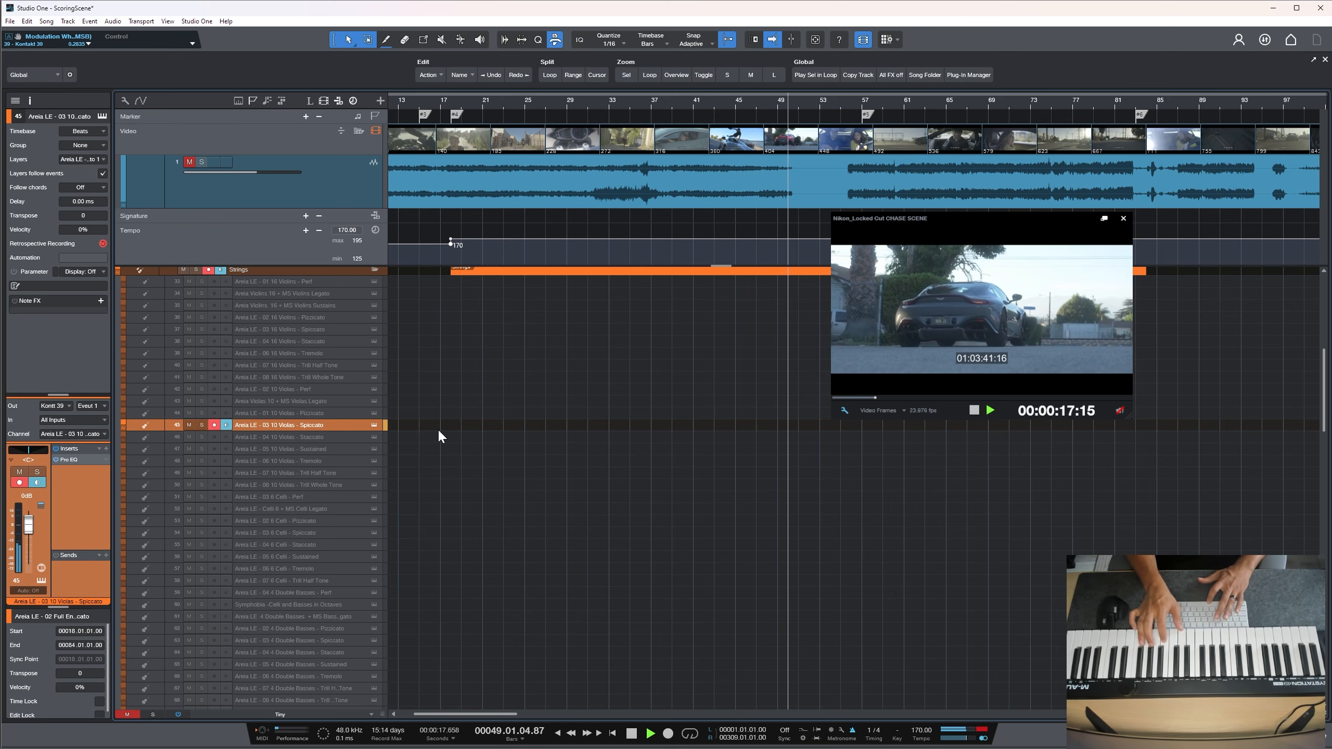
pyautogui.press('space')
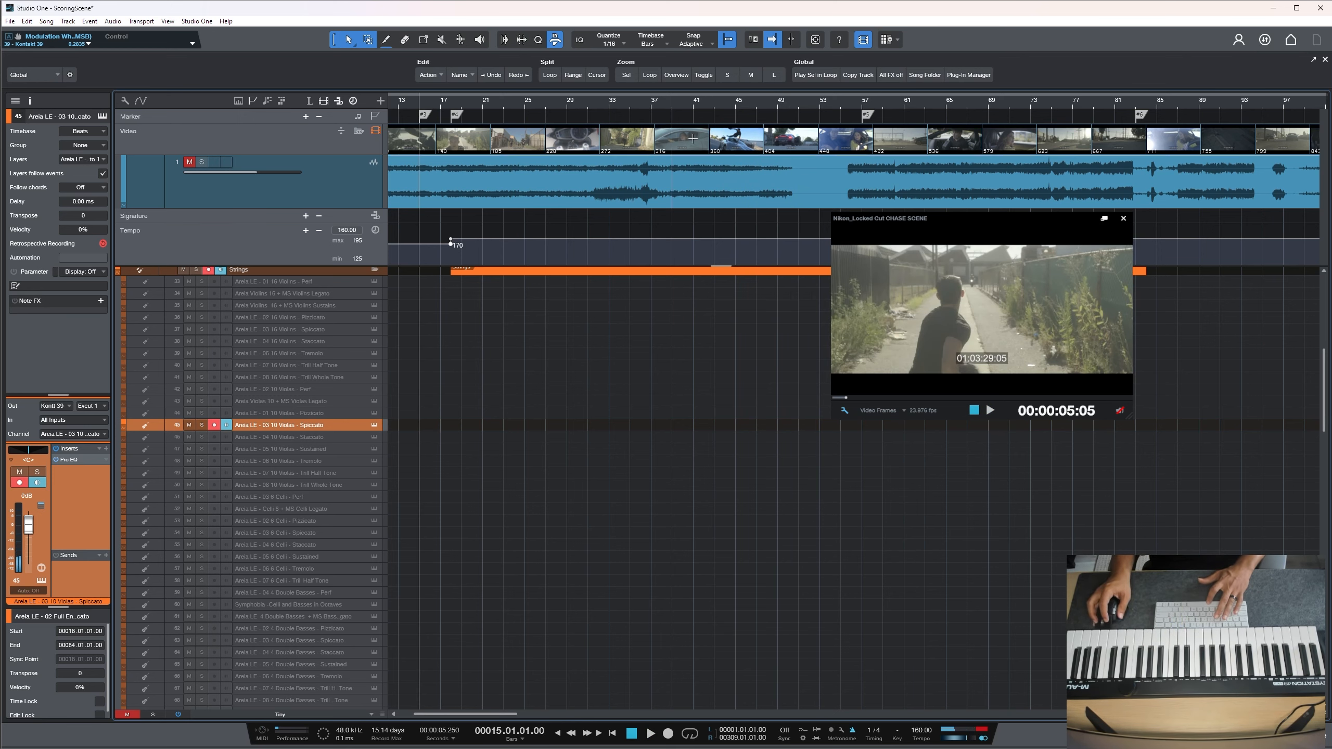
pyautogui.doubleClick(692, 109)
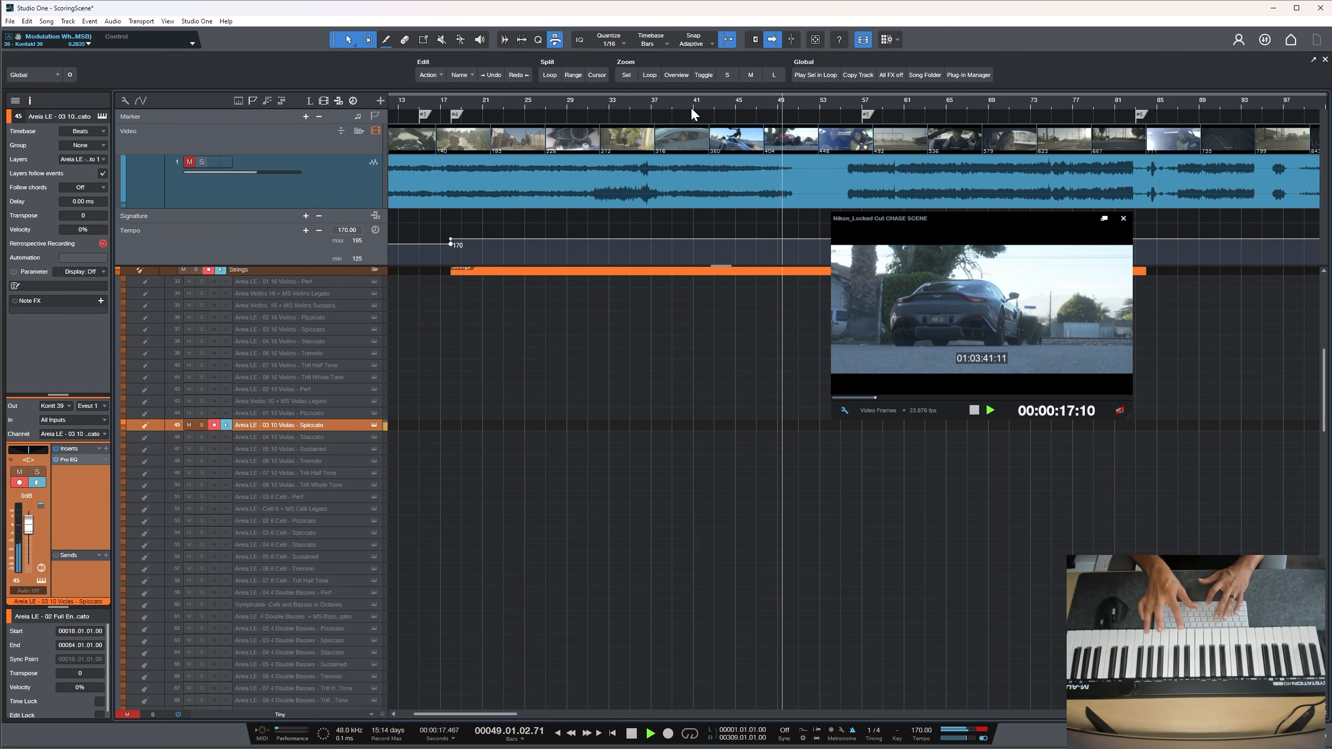
pyautogui.press('space')
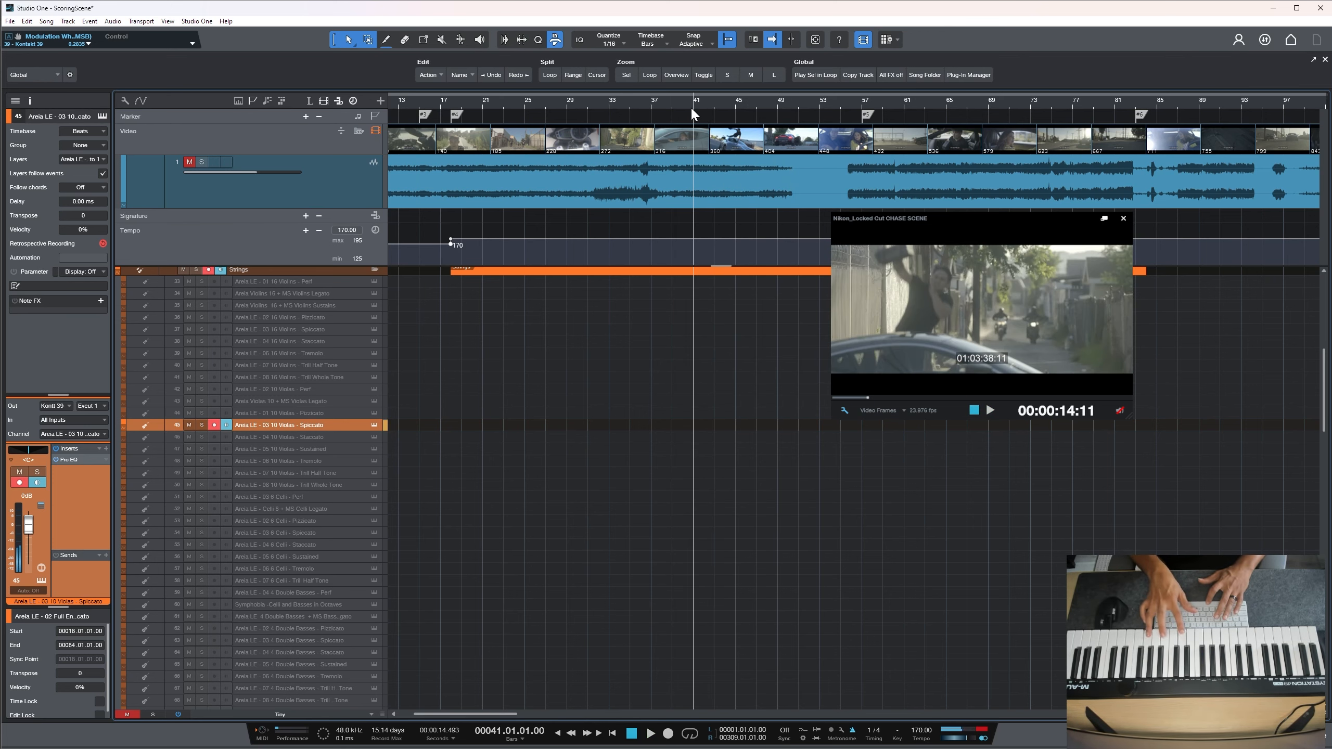
pyautogui.press('space')
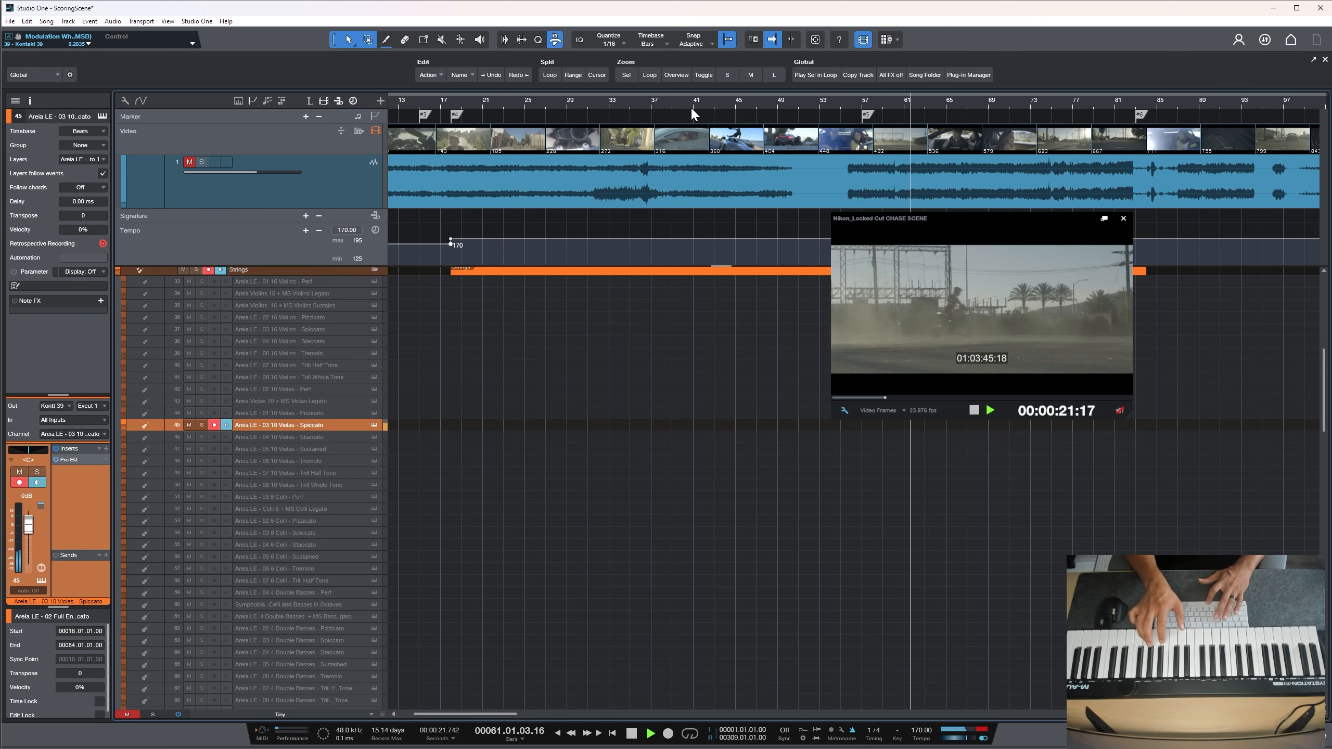
pyautogui.press('space')
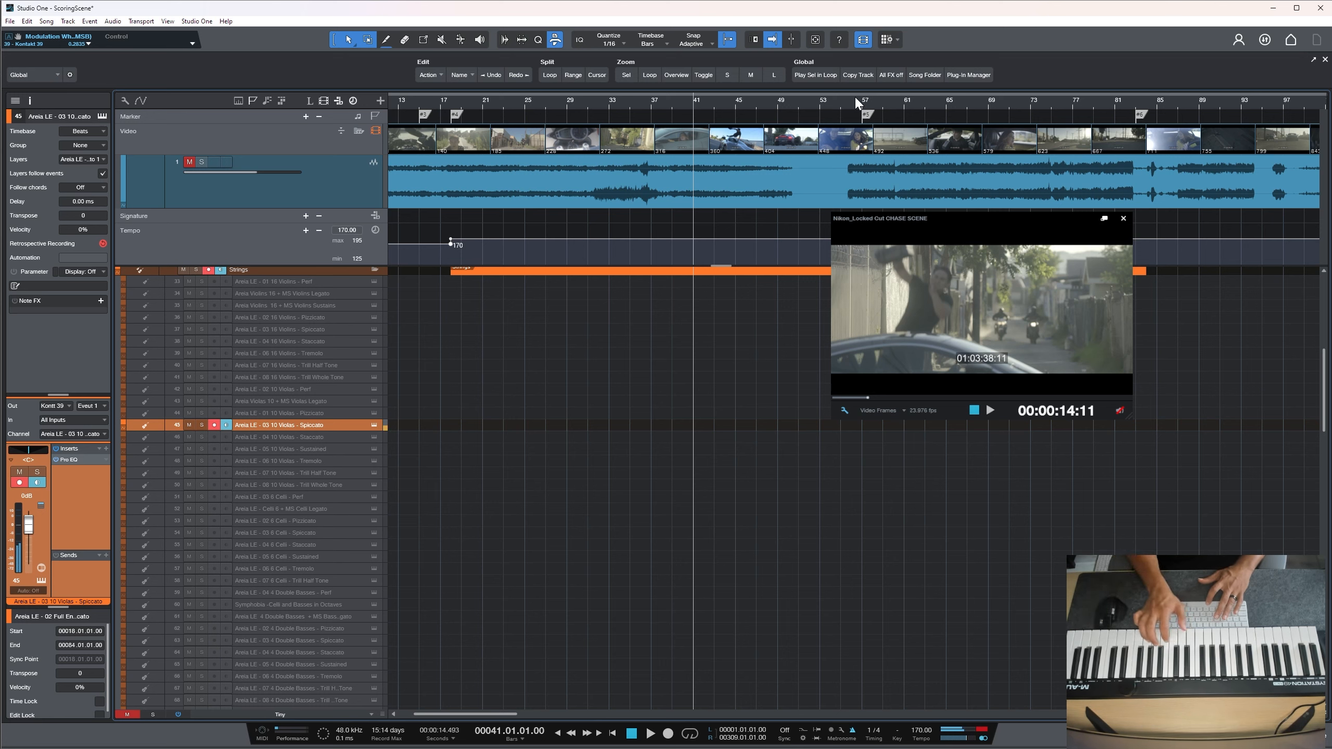
pyautogui.press('KP_Multiply')
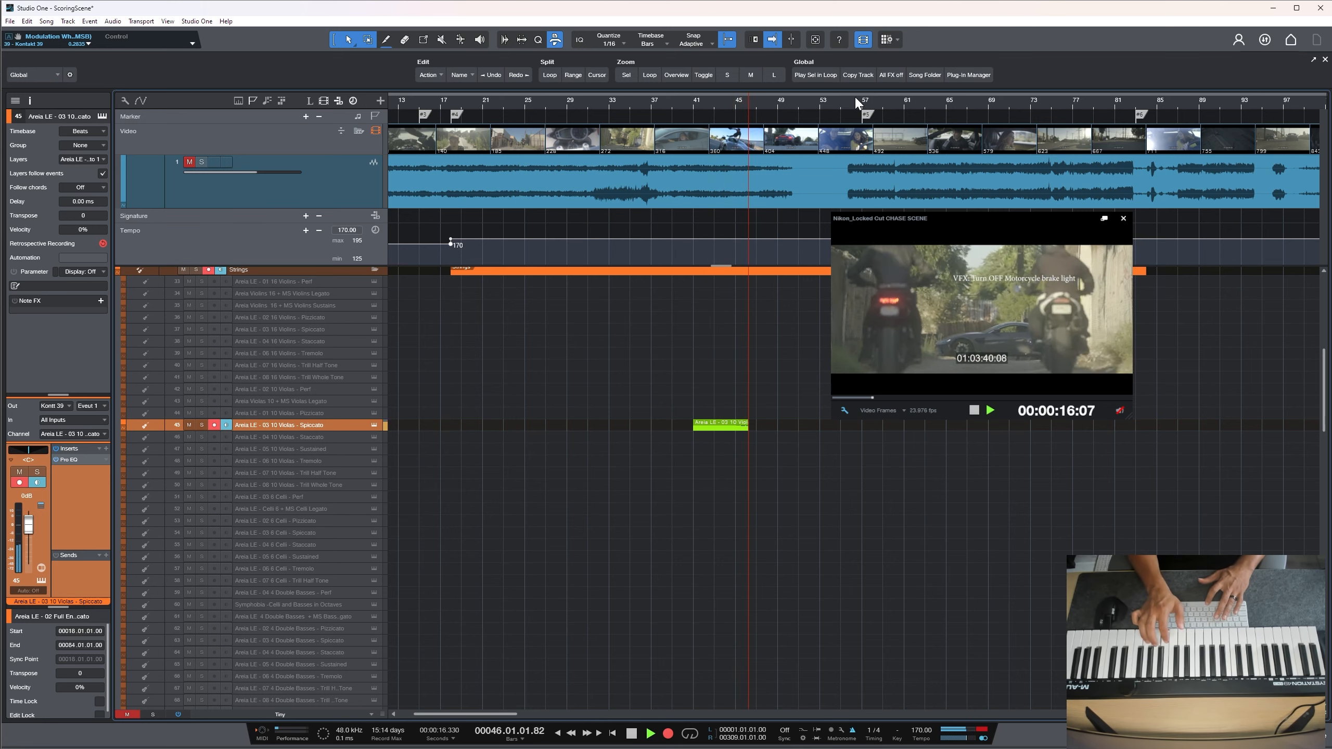
pyautogui.press('space')
pyautogui.hotkey('ctrl', 'z')
pyautogui.press('KP_Multiply')
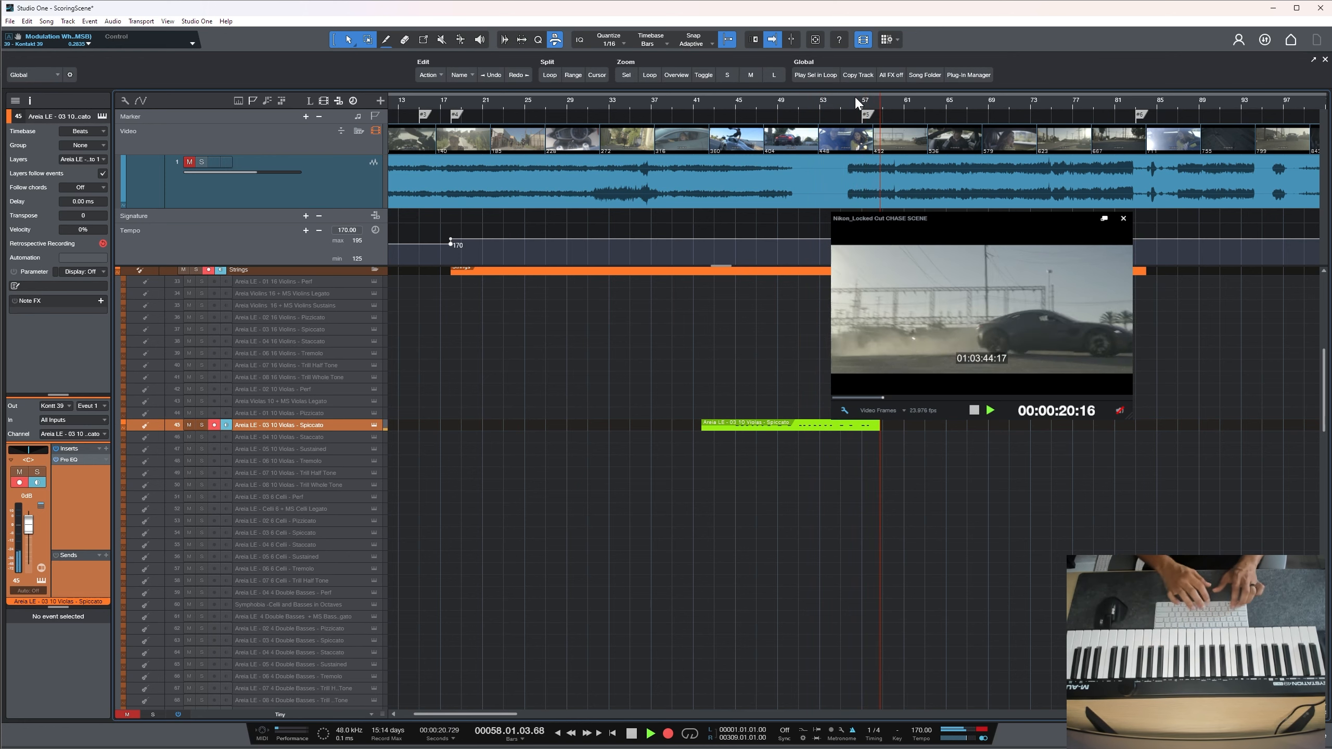
pyautogui.press('space')
pyautogui.hotkey('ctrl', 'z')
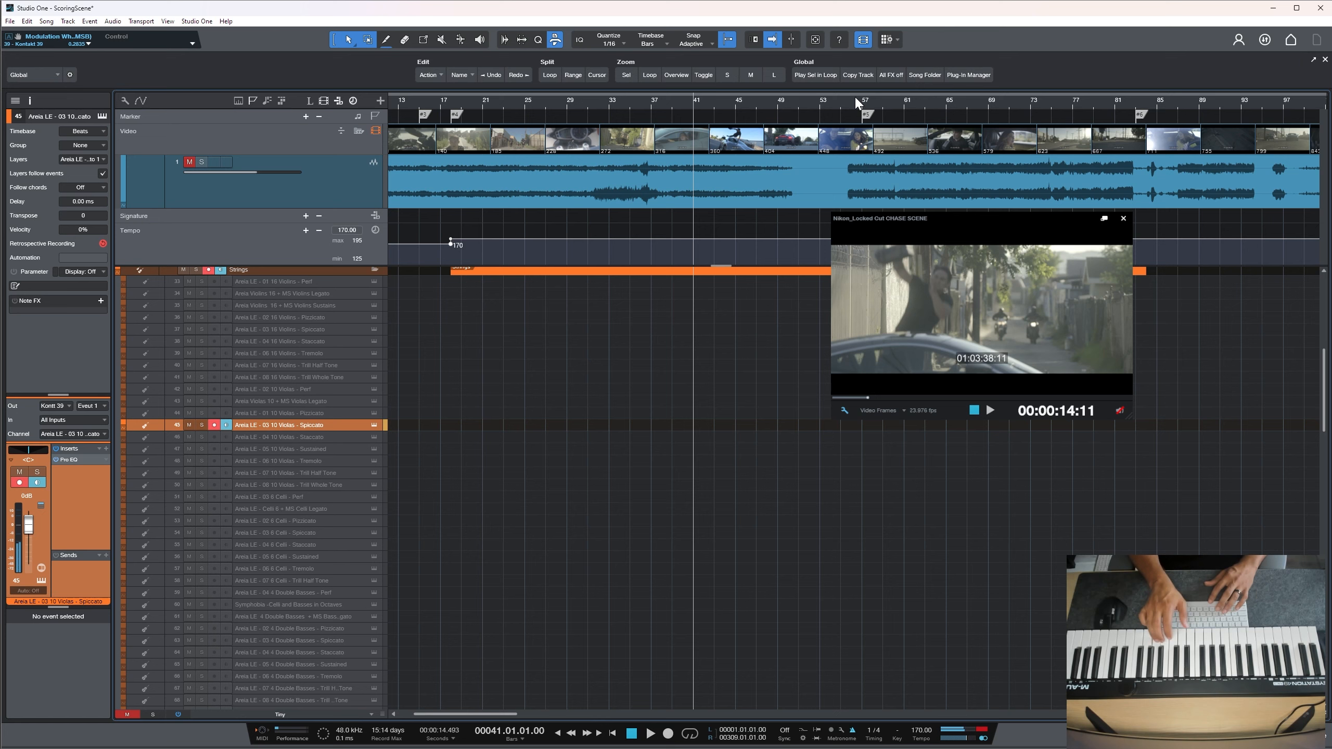
# Record the Areia LE - 03 10 Violas - Spiccato part in two passes, starting at bar 41 and at bar 60
pyautogui.press('KP_Multiply')
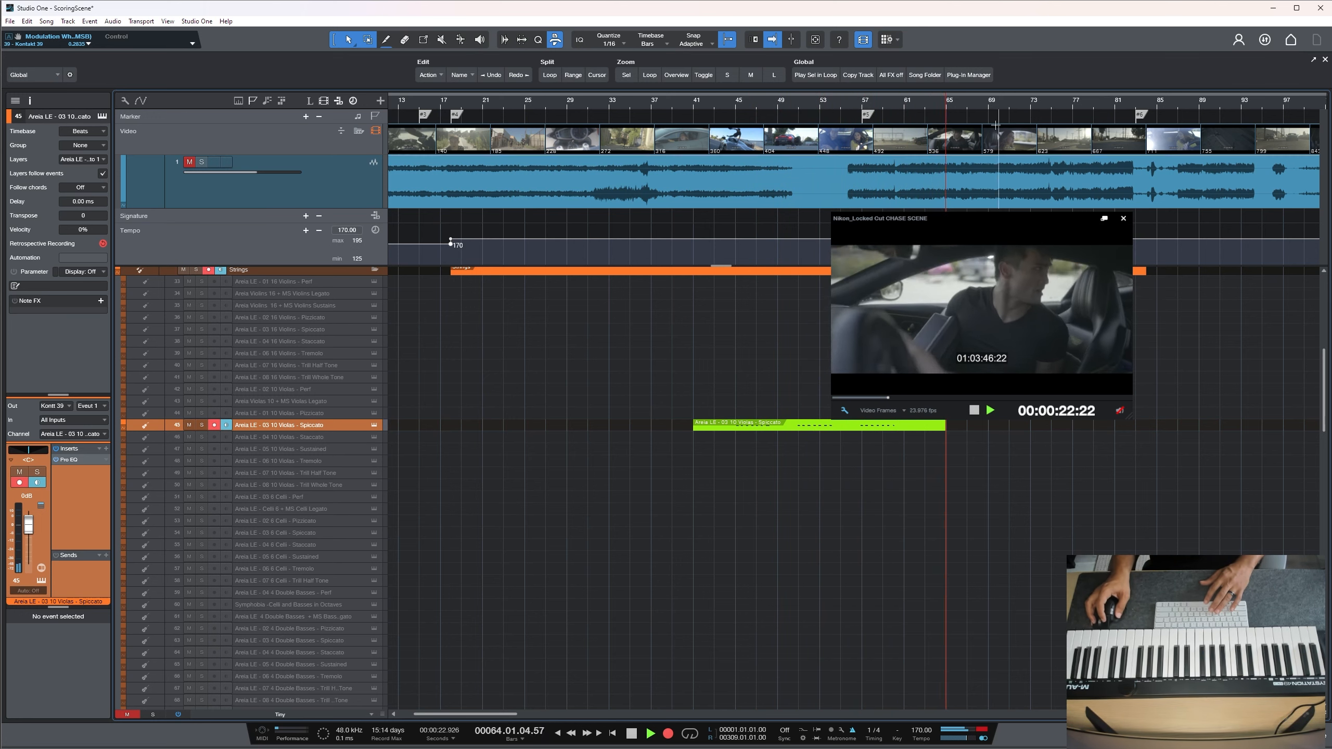
pyautogui.press('space')
pyautogui.click(896, 103)
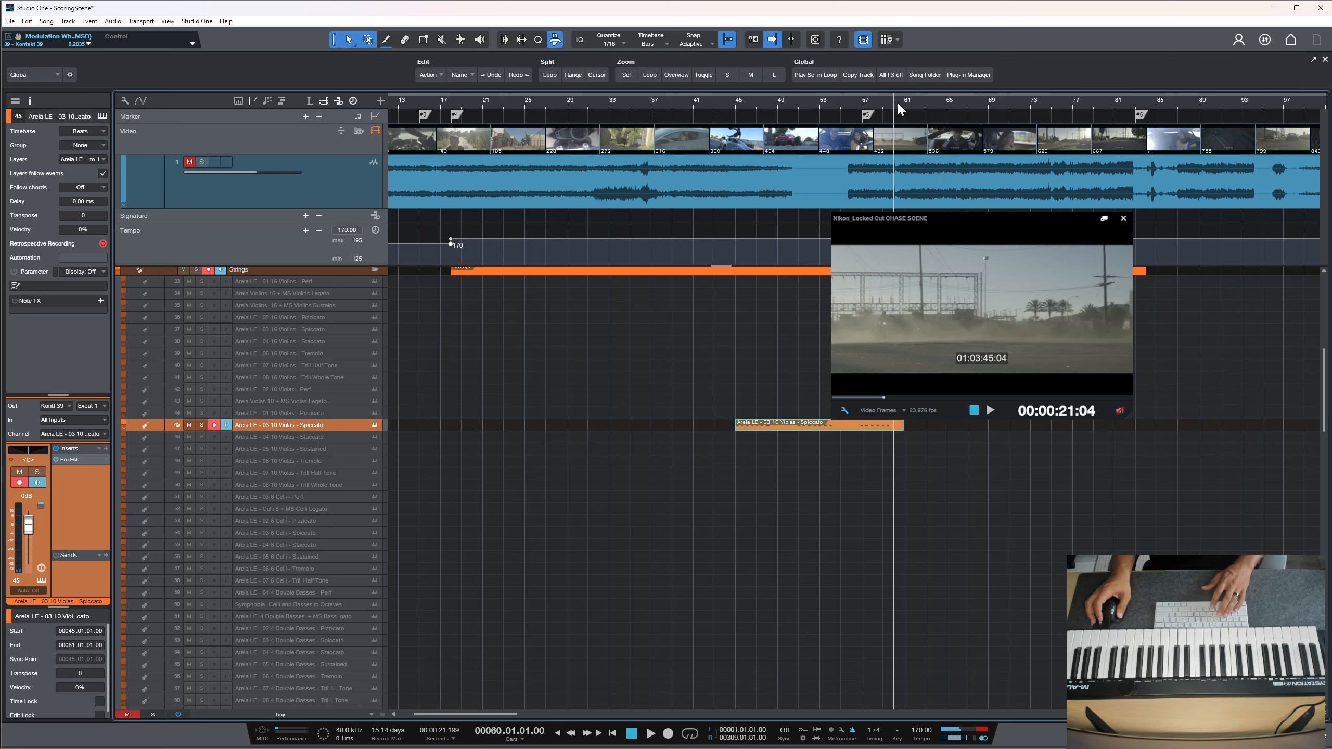
pyautogui.press('KP_Multiply')
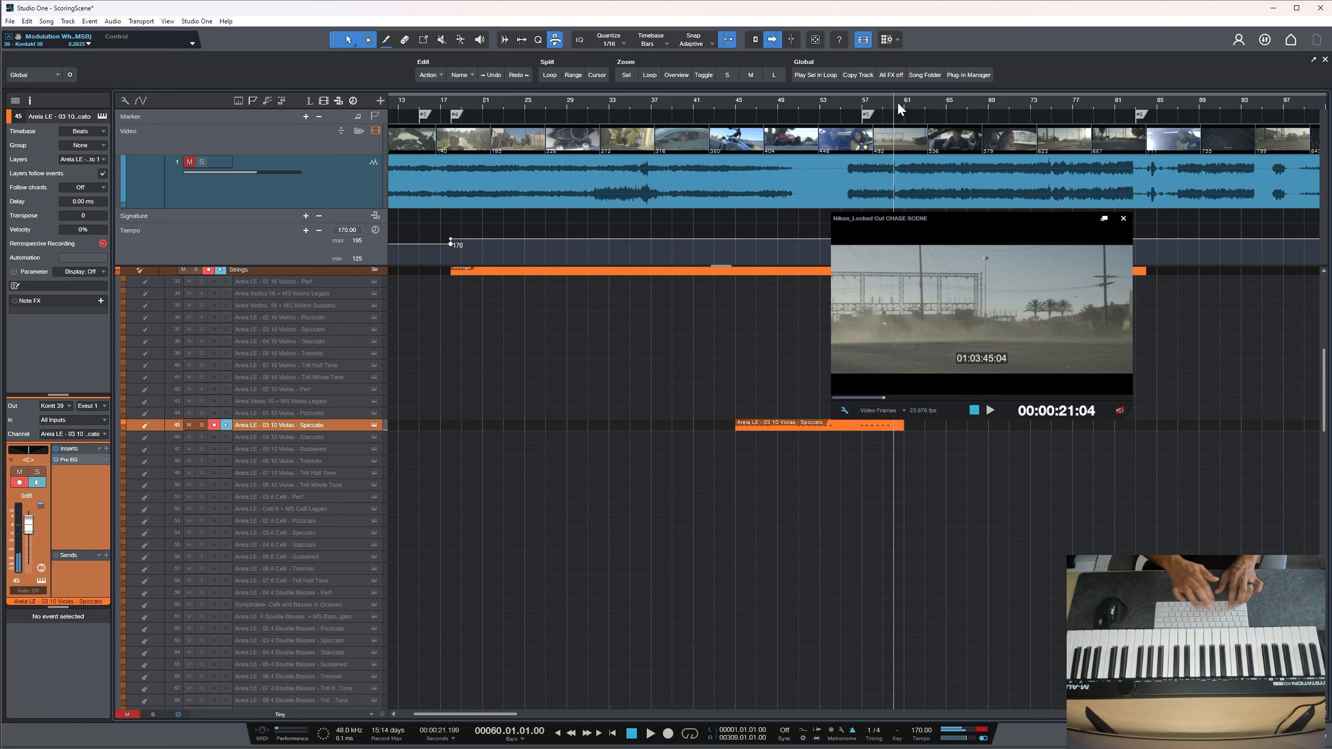
pyautogui.press('KP_Multiply')
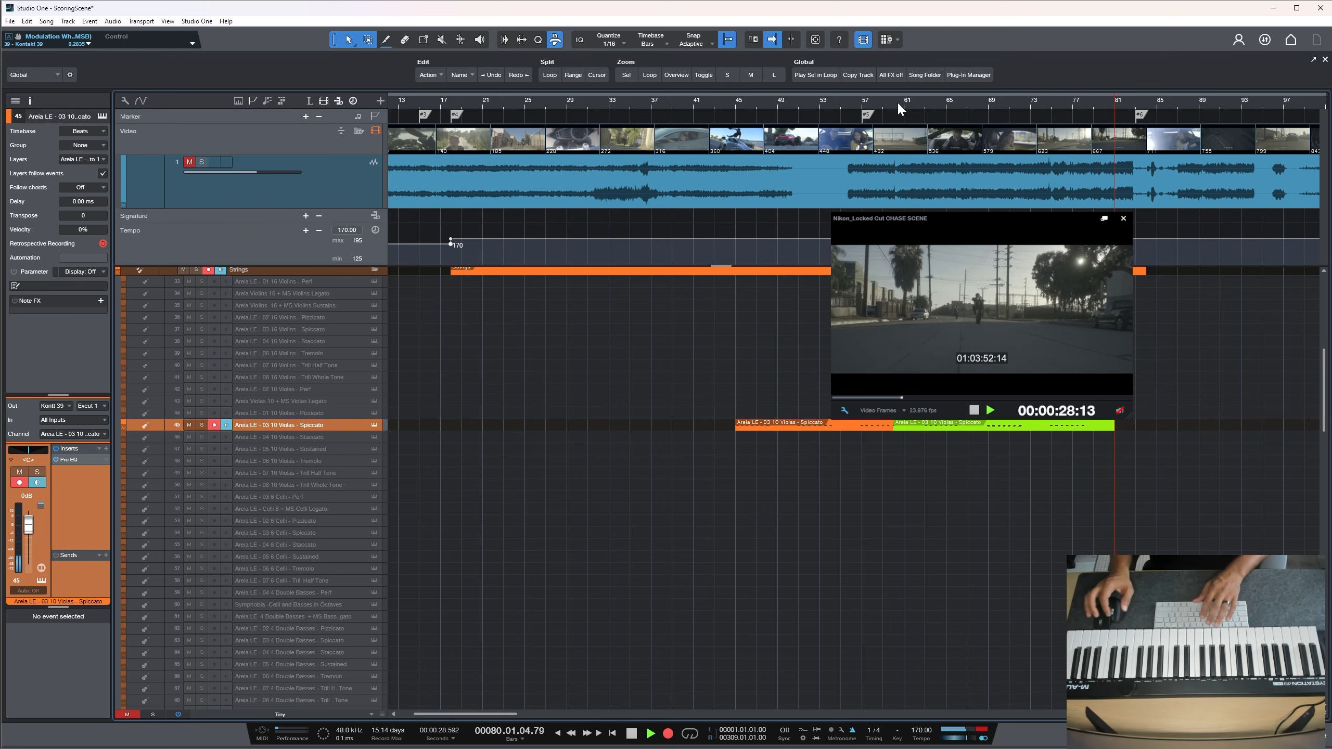
pyautogui.press('space')
pyautogui.click(1066, 102)
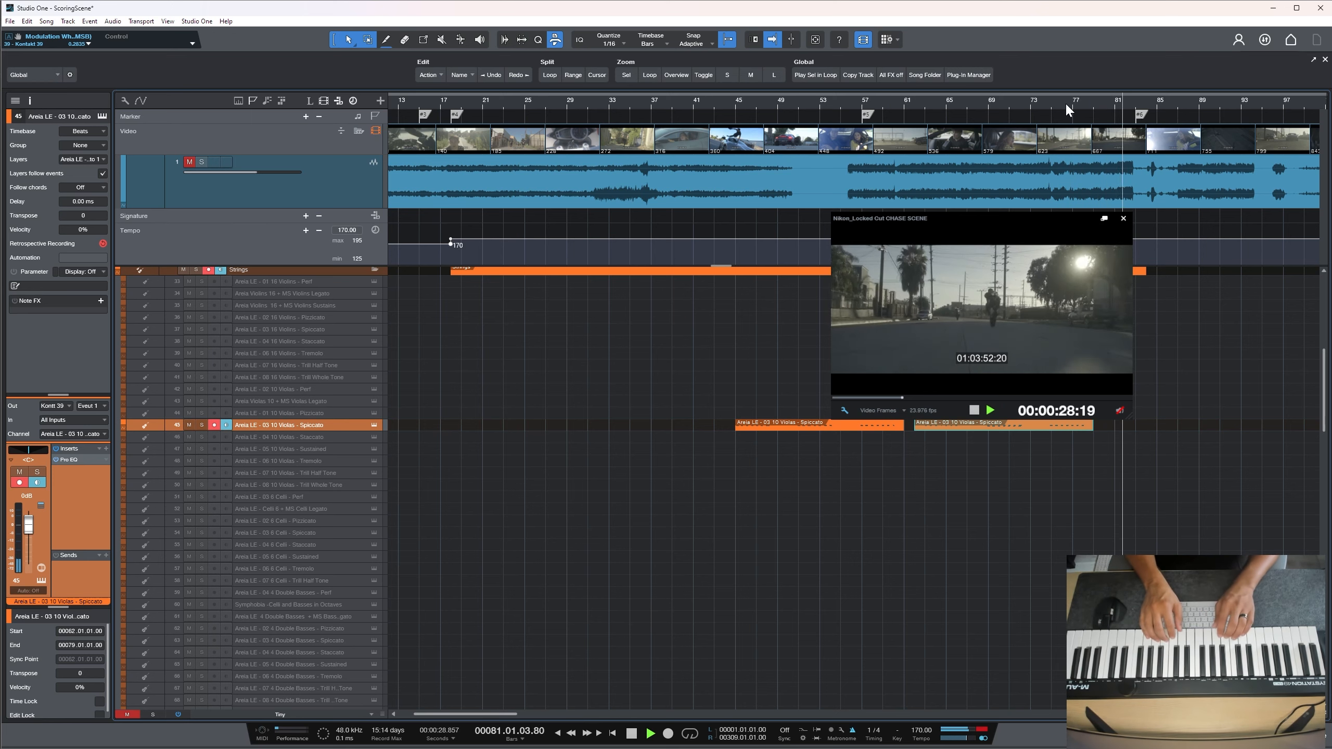
pyautogui.press('space')
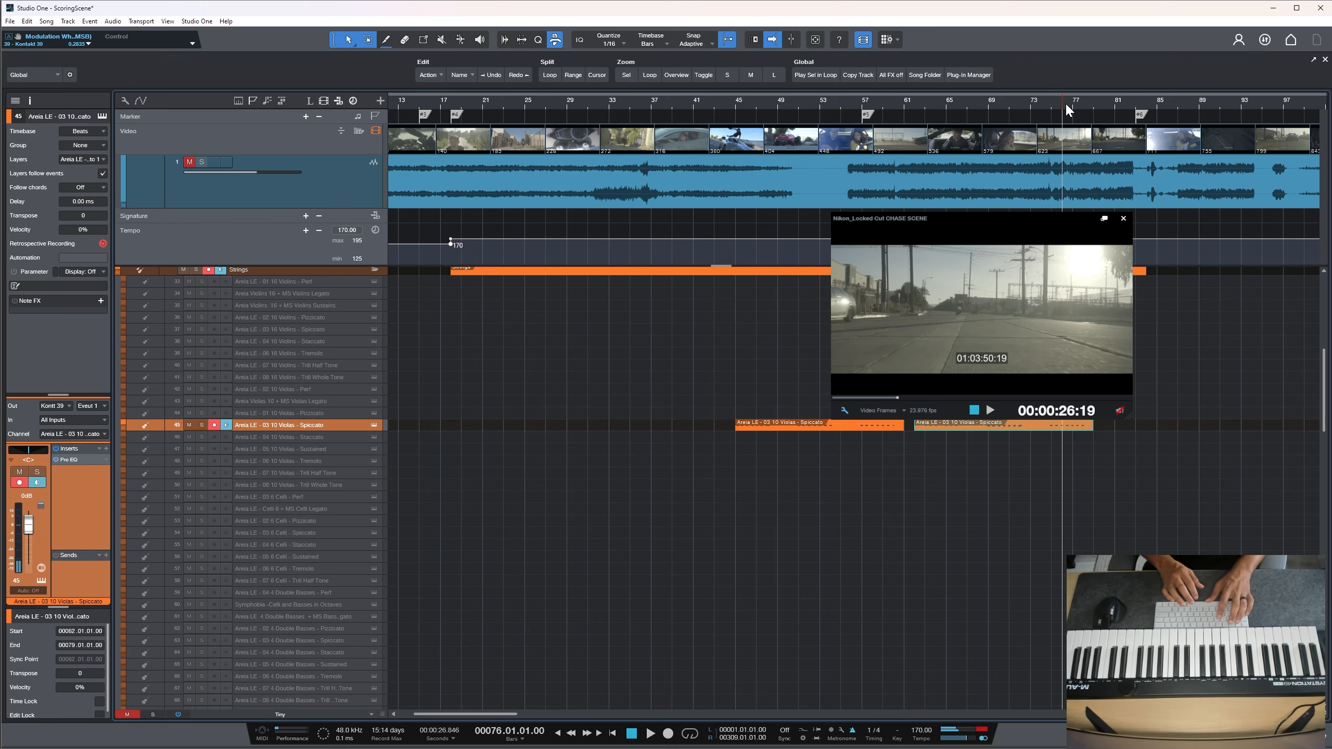
pyautogui.press('KP_Multiply')
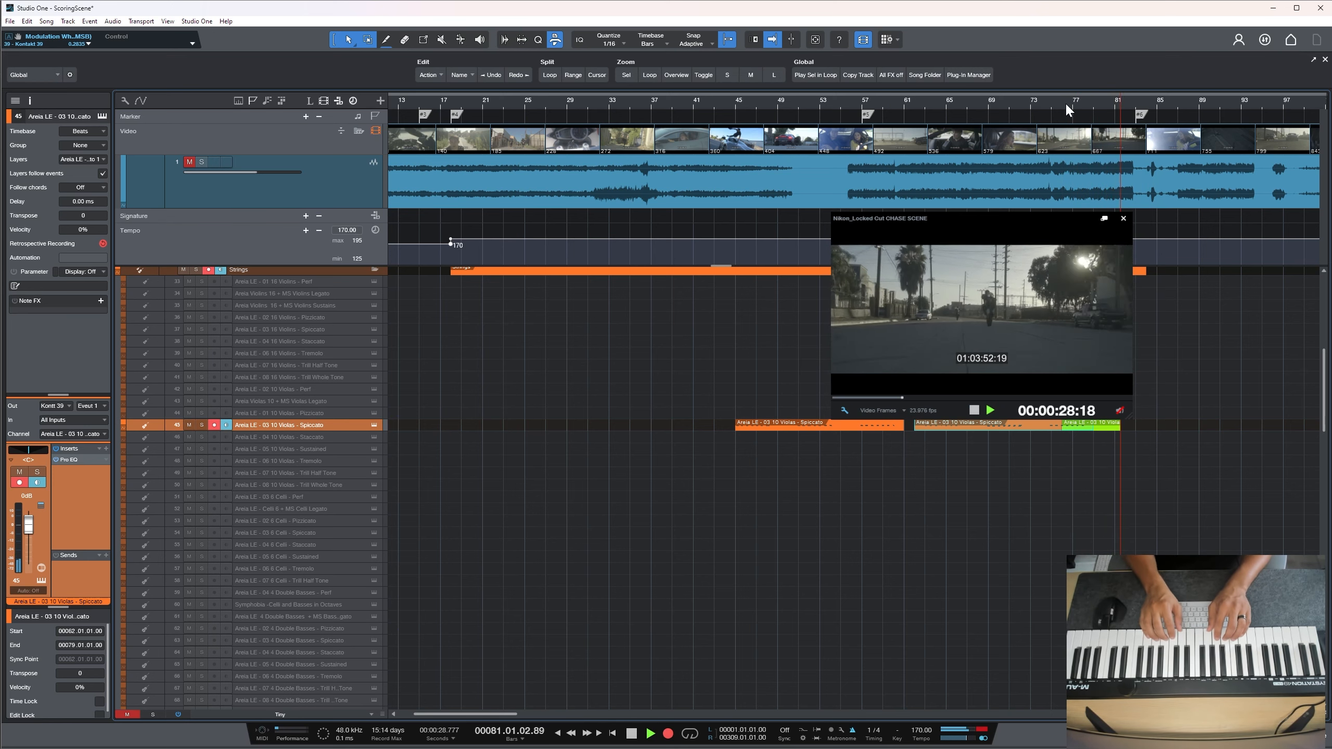
pyautogui.press('space')
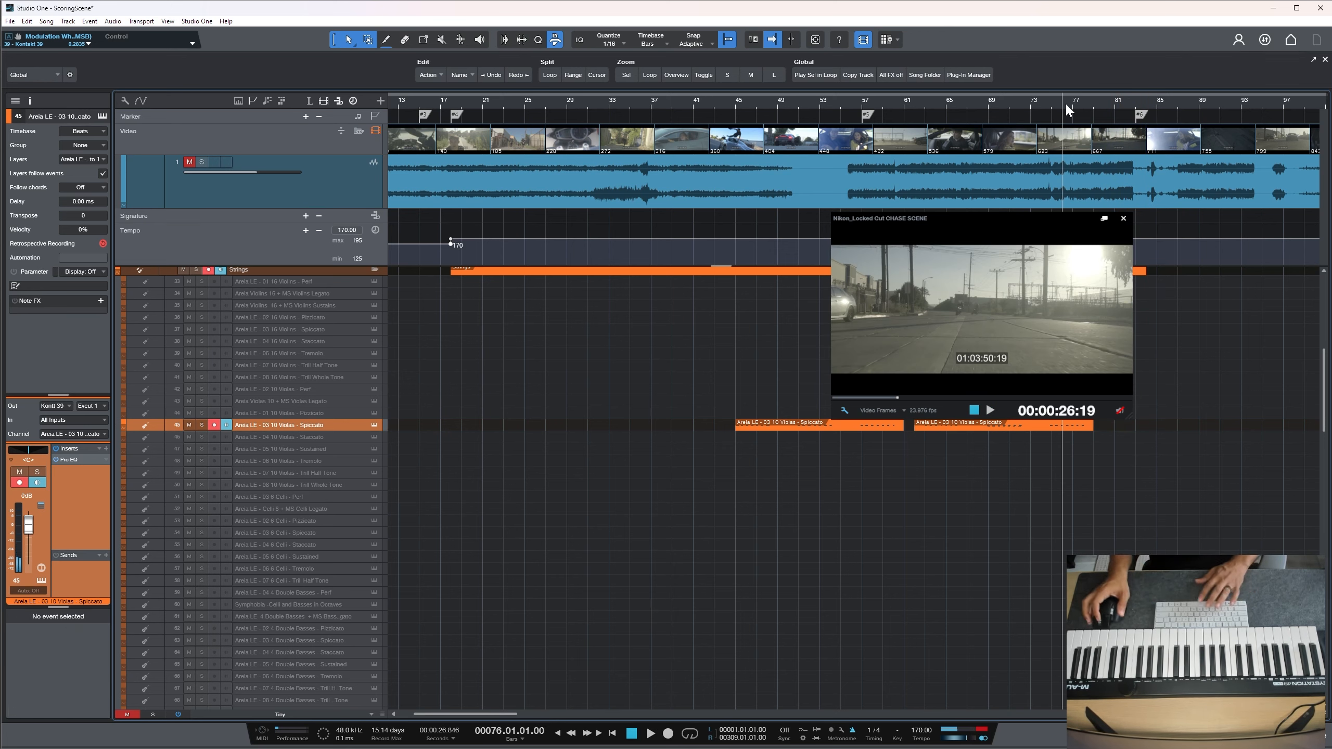
# Play the scene back from bar 76 and from bar 45 to check the recorded viola parts
pyautogui.press('space')
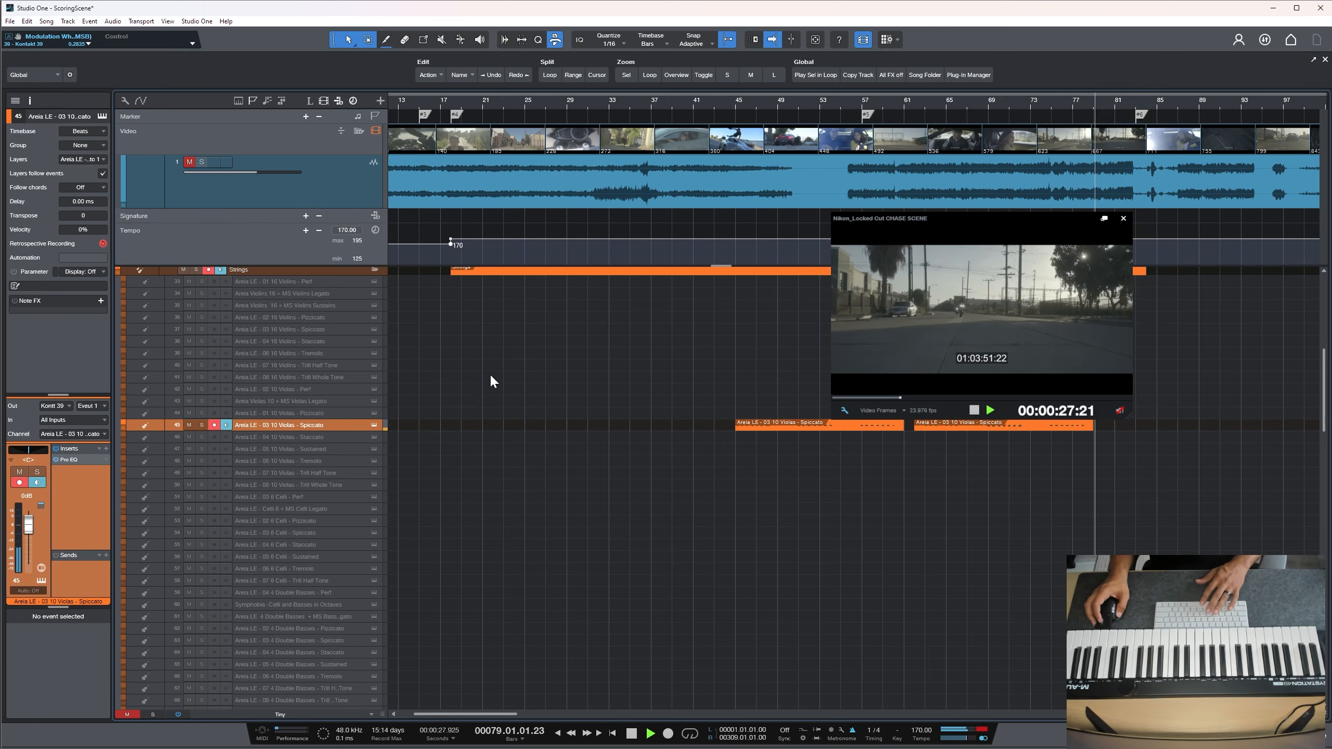
pyautogui.press('space')
pyautogui.click(737, 108)
pyautogui.press('space')
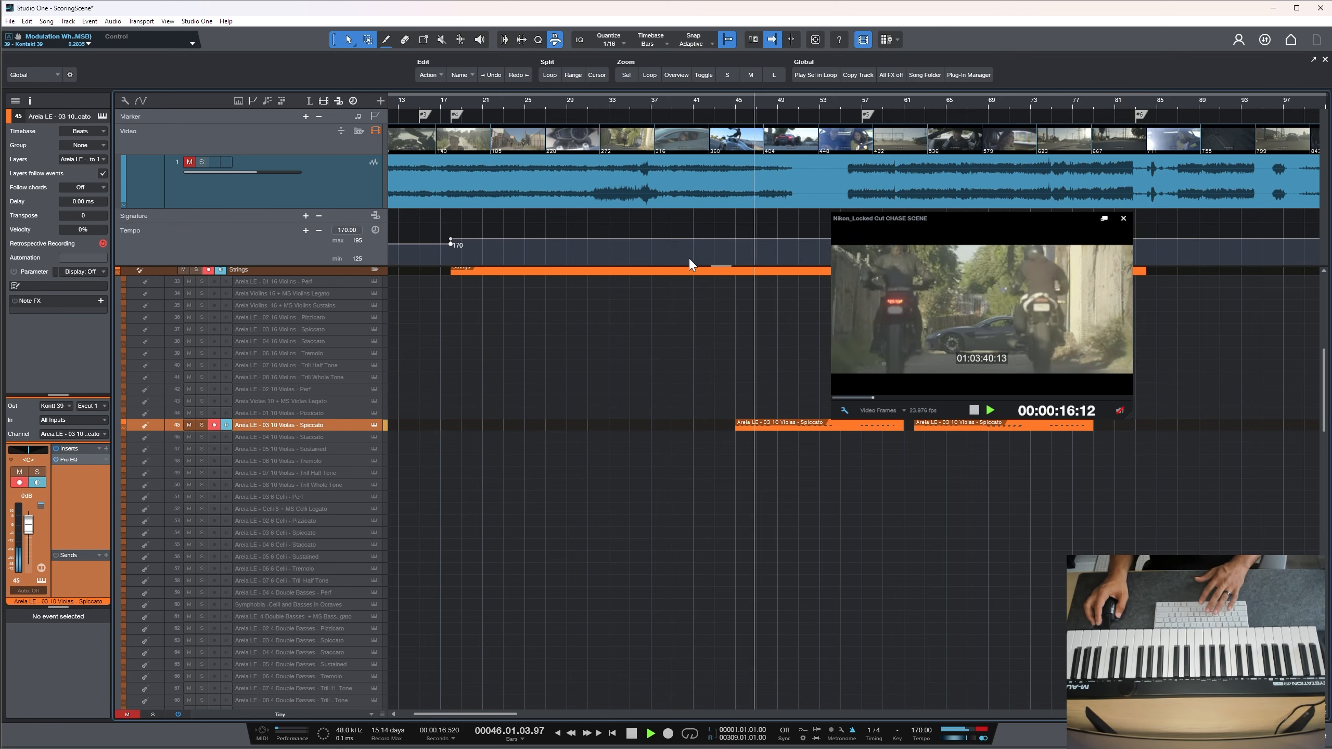
pyautogui.scroll(-5, 642, 389)
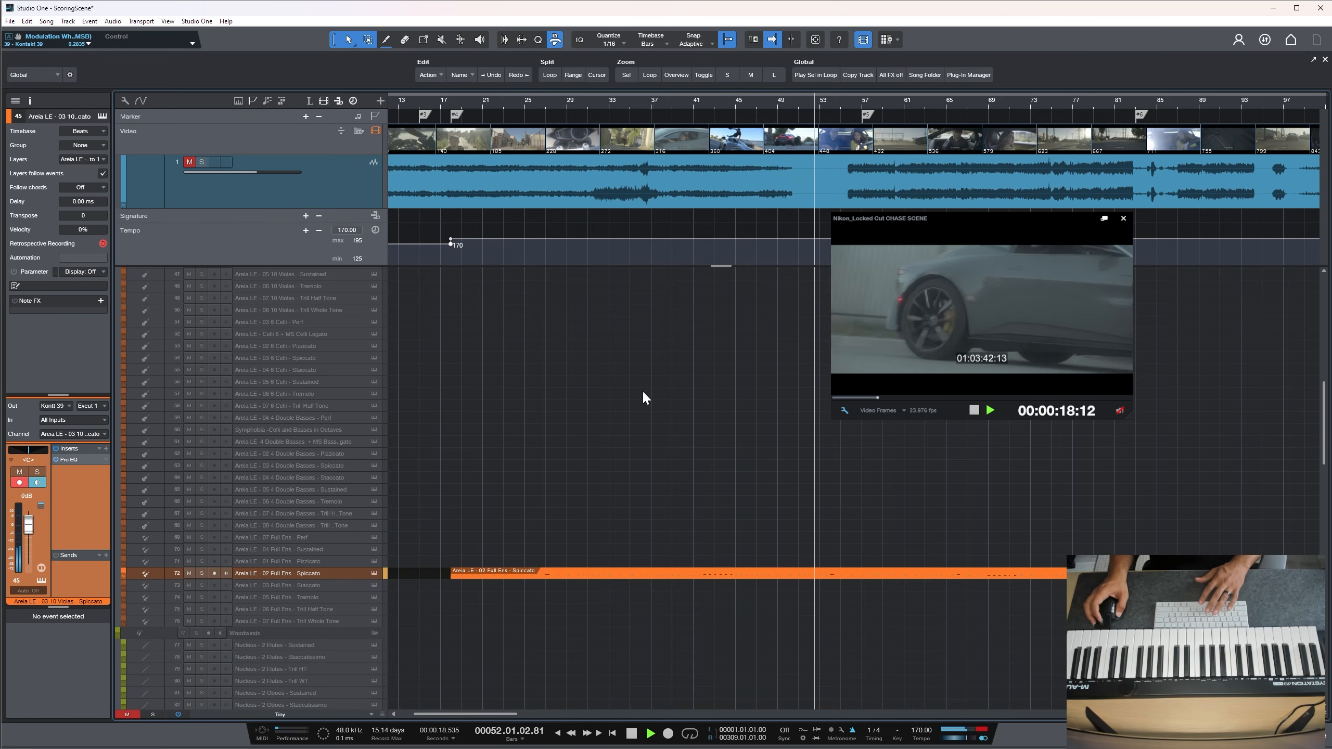
pyautogui.press('space')
# Move the playhead to bar 16 and enable the Nucleus - Low Brass - Staccatissimo track
pyautogui.scroll(15, 636, 390)
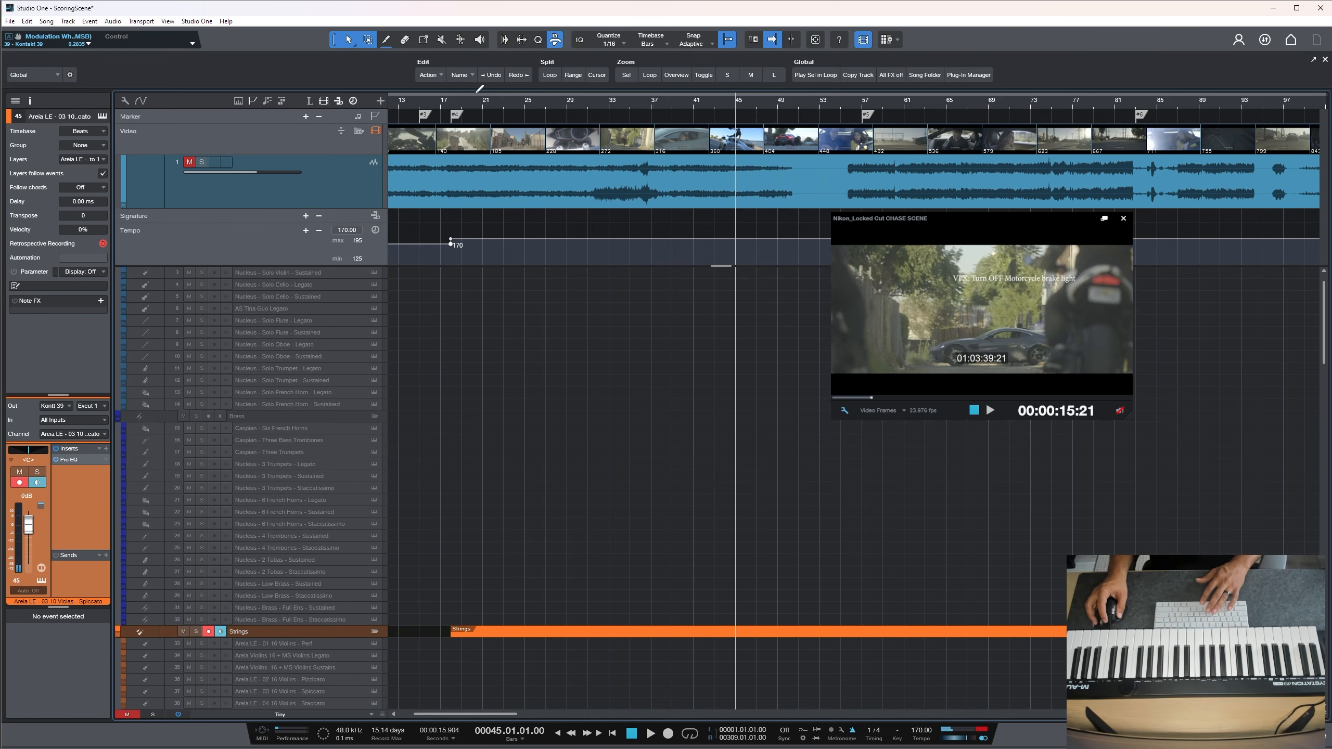
pyautogui.click(430, 104)
pyautogui.press('space')
pyautogui.press('space')
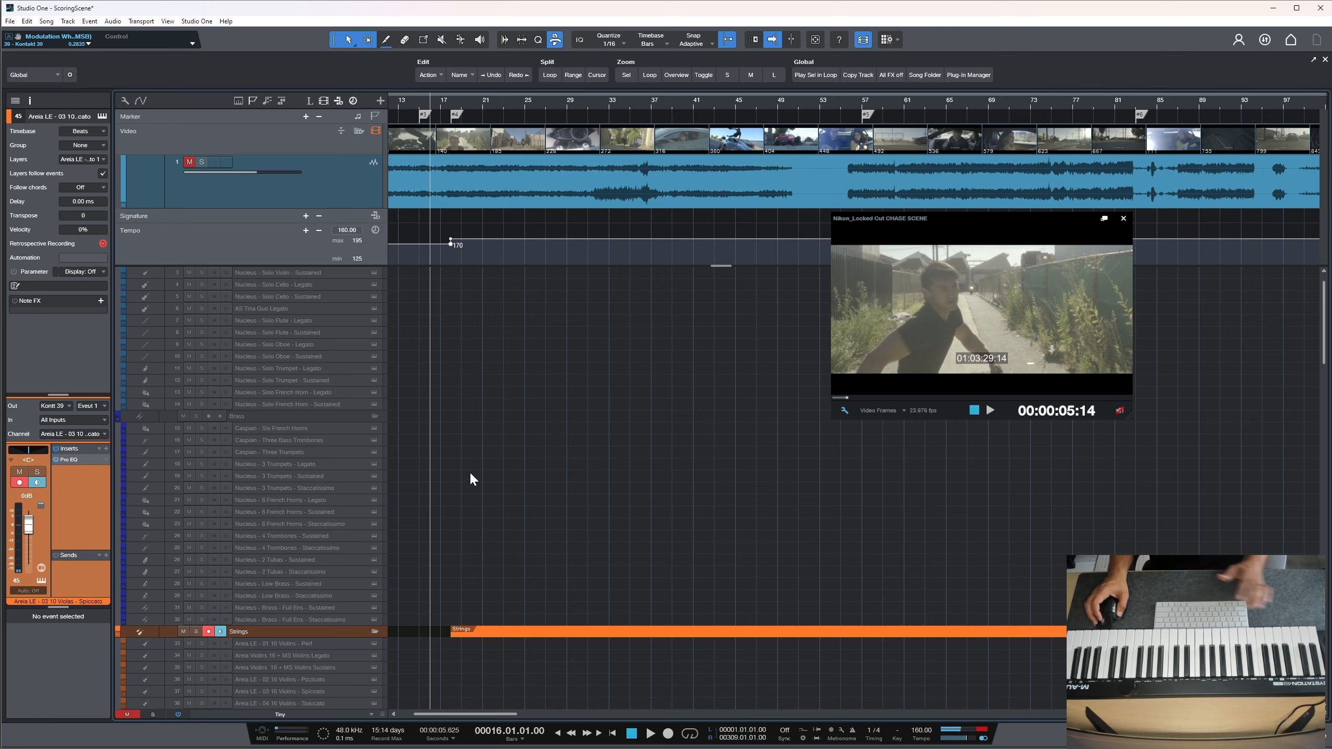
pyautogui.click(326, 608)
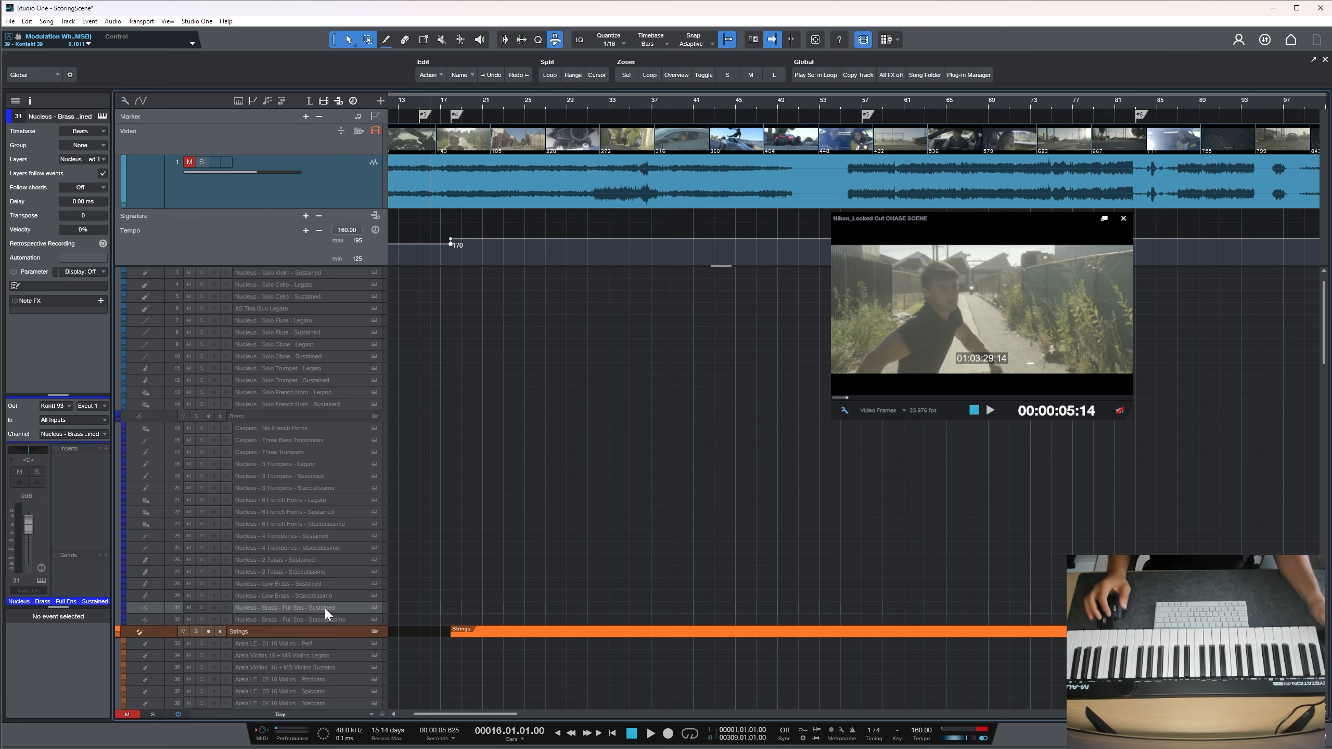
pyautogui.click(305, 595)
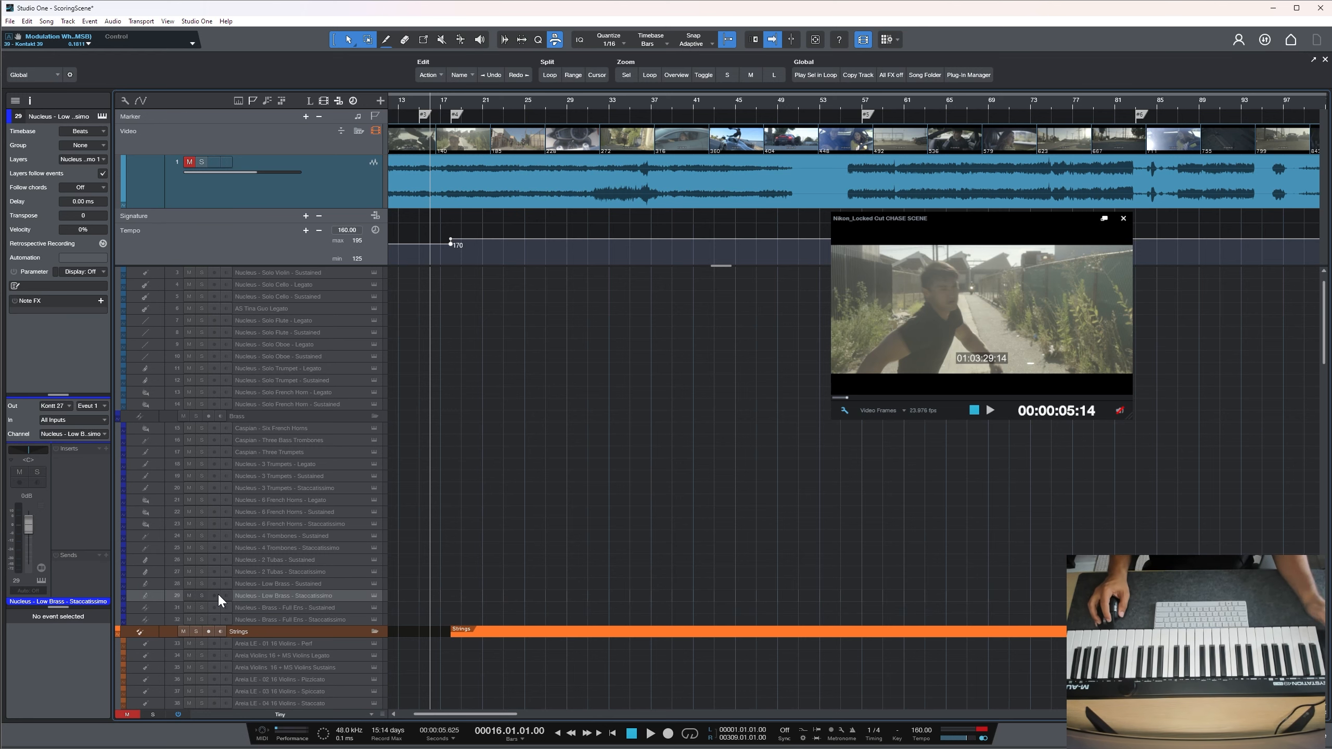
pyautogui.hotkey('shift', 'e')
# Enable the Areia LE - 04 4 Double Basses - Staccato track and record-arm the Low Brass - Staccatissimo track together with it
pyautogui.scroll(-12, 559, 501)
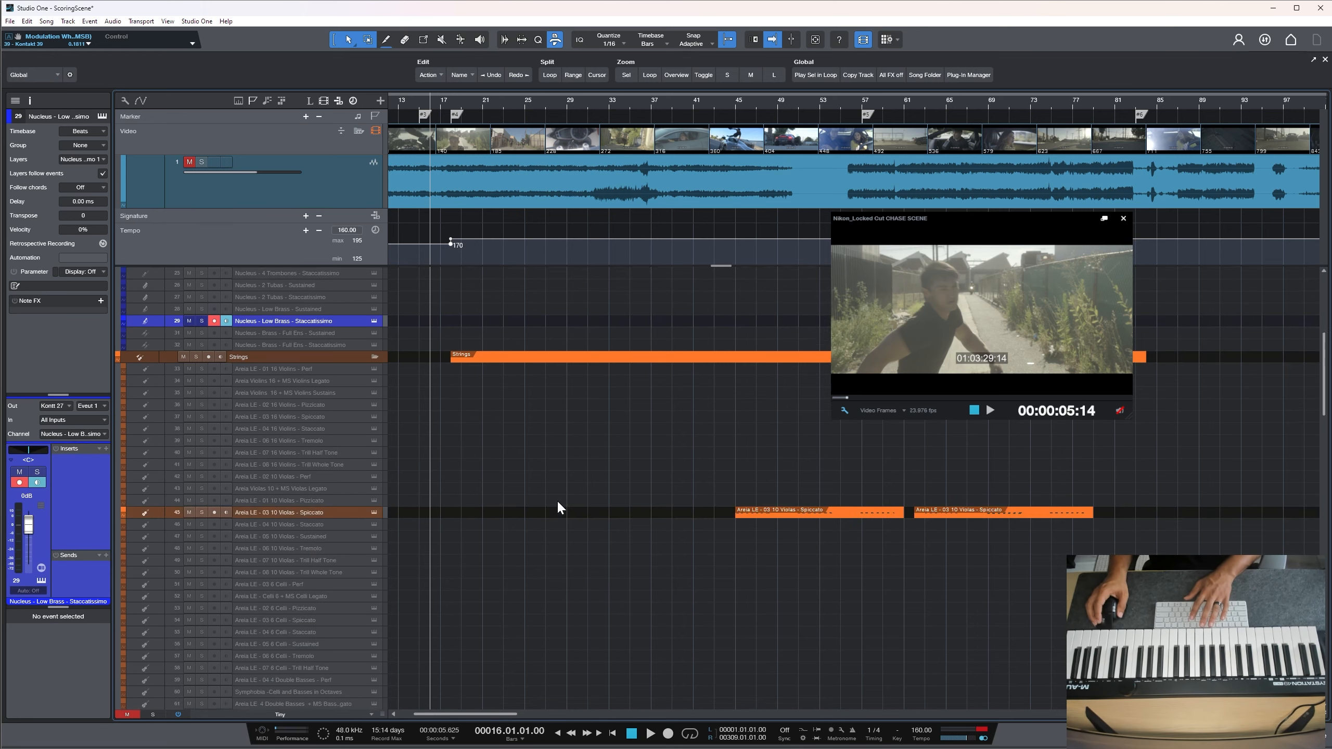
pyautogui.scroll(2, 478, 424)
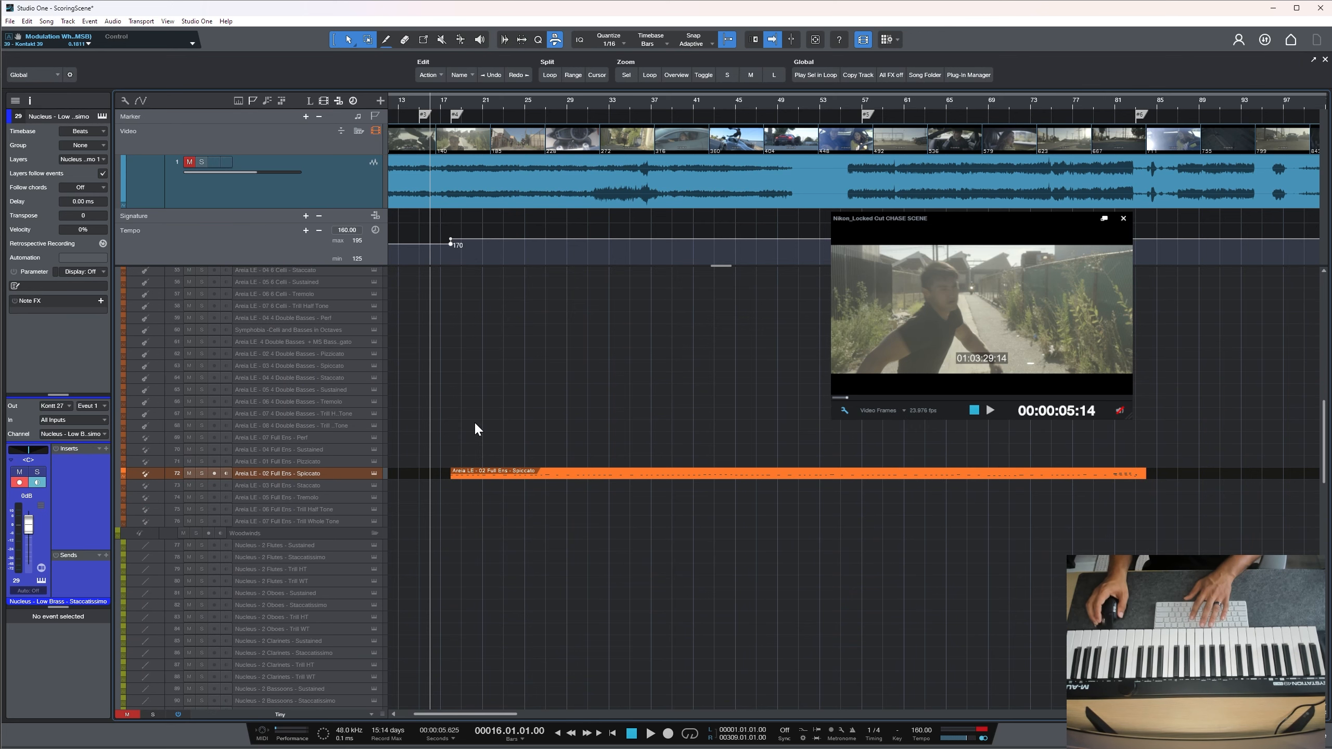
pyautogui.click(343, 378)
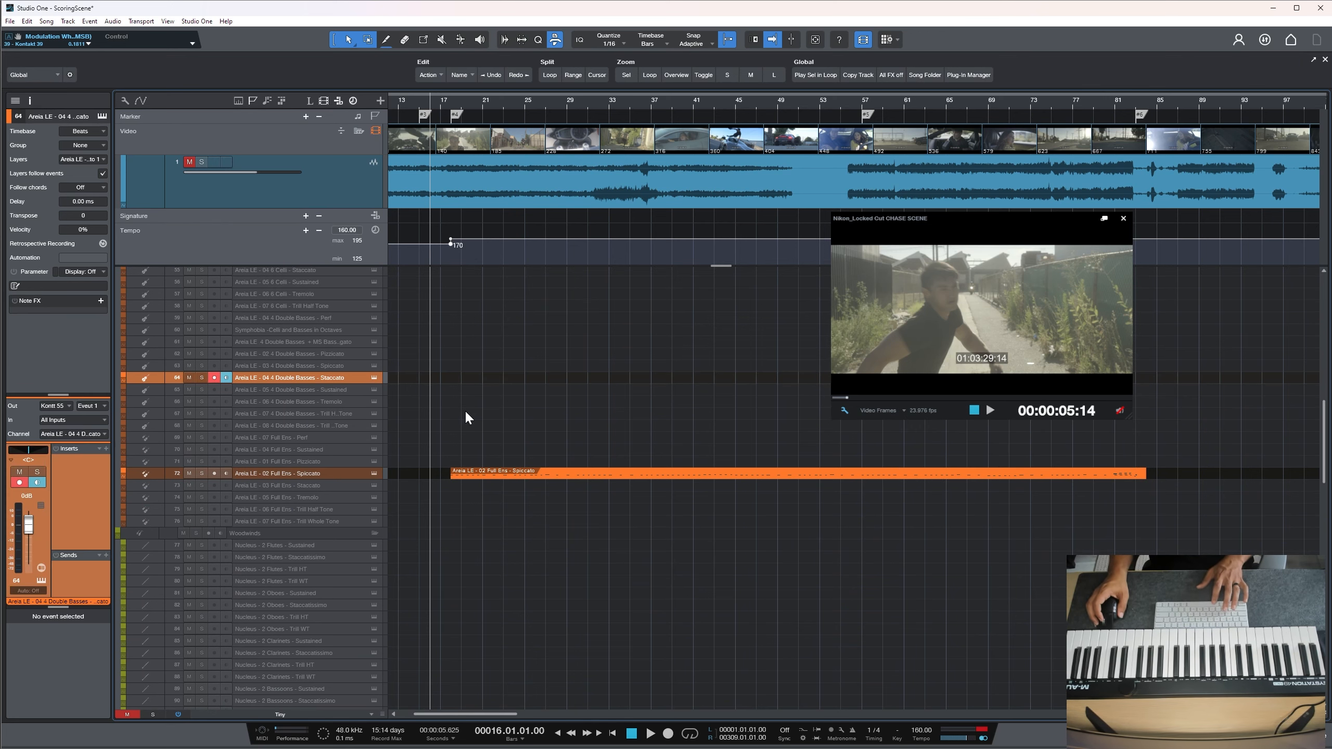
pyautogui.scroll(8, 456, 413)
pyautogui.scroll(10, 456, 407)
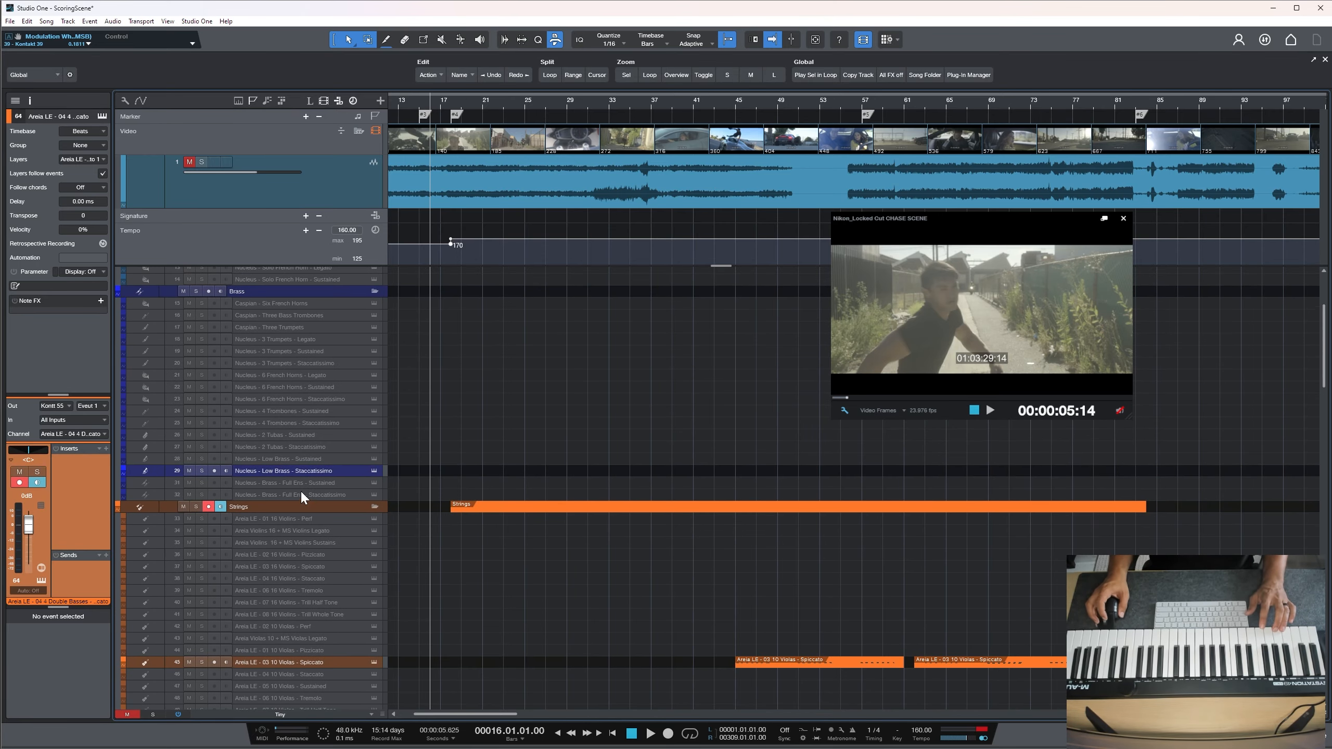
pyautogui.click(215, 471)
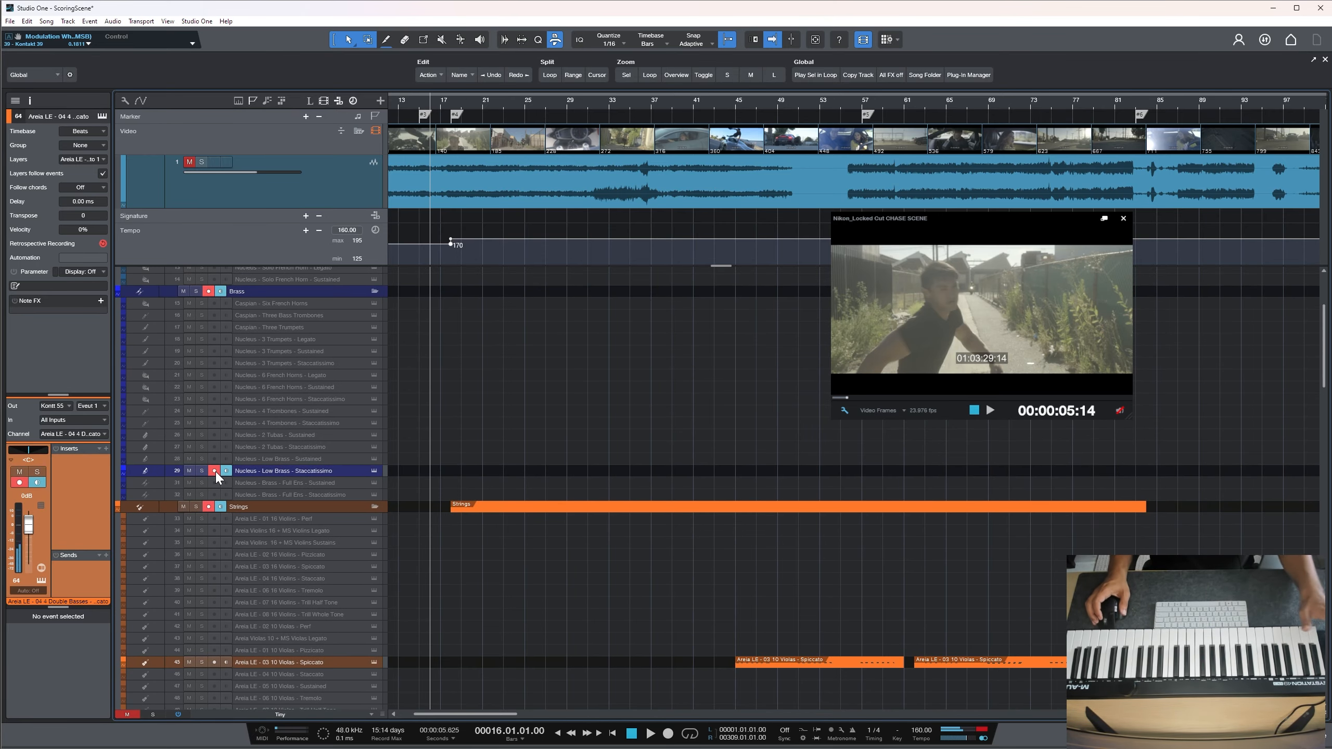
# Adjust the Sample Start on the Advanced page of the double basses' Kontakt instrument
pyautogui.scroll(-10, 397, 492)
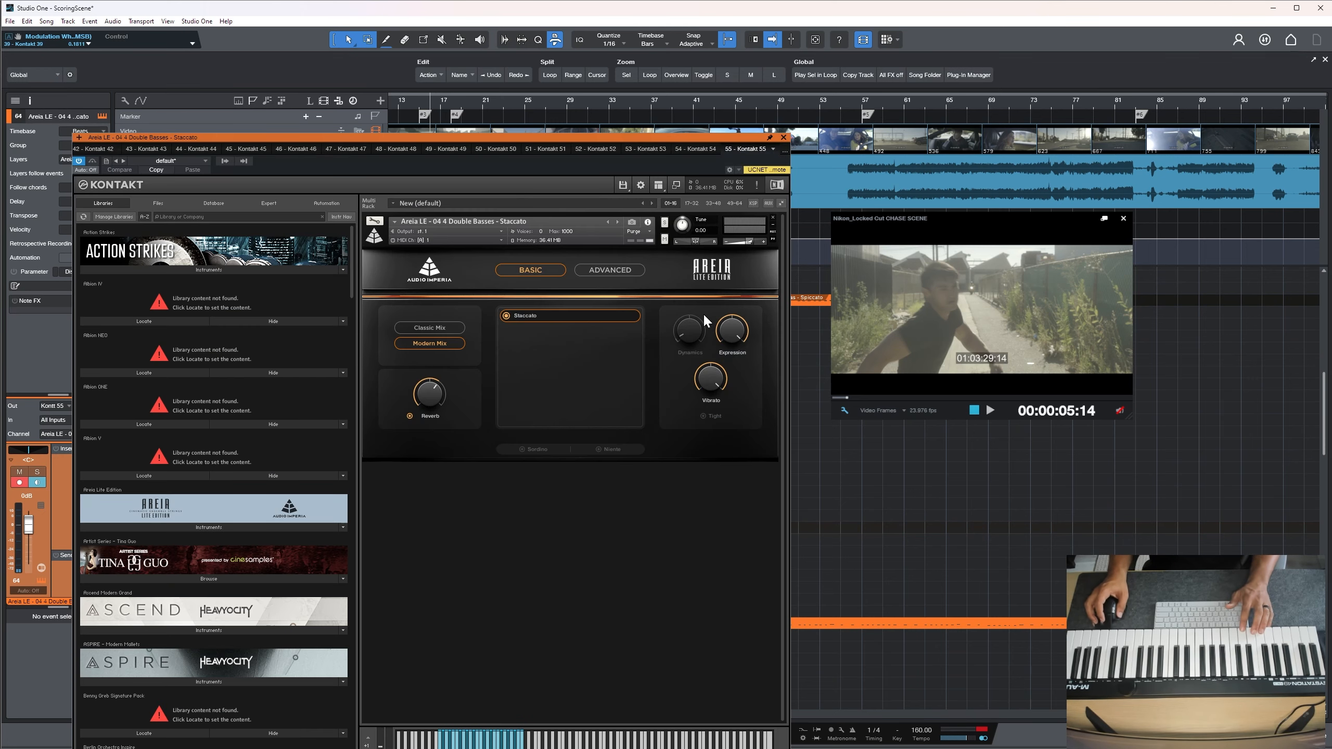
pyautogui.click(613, 271)
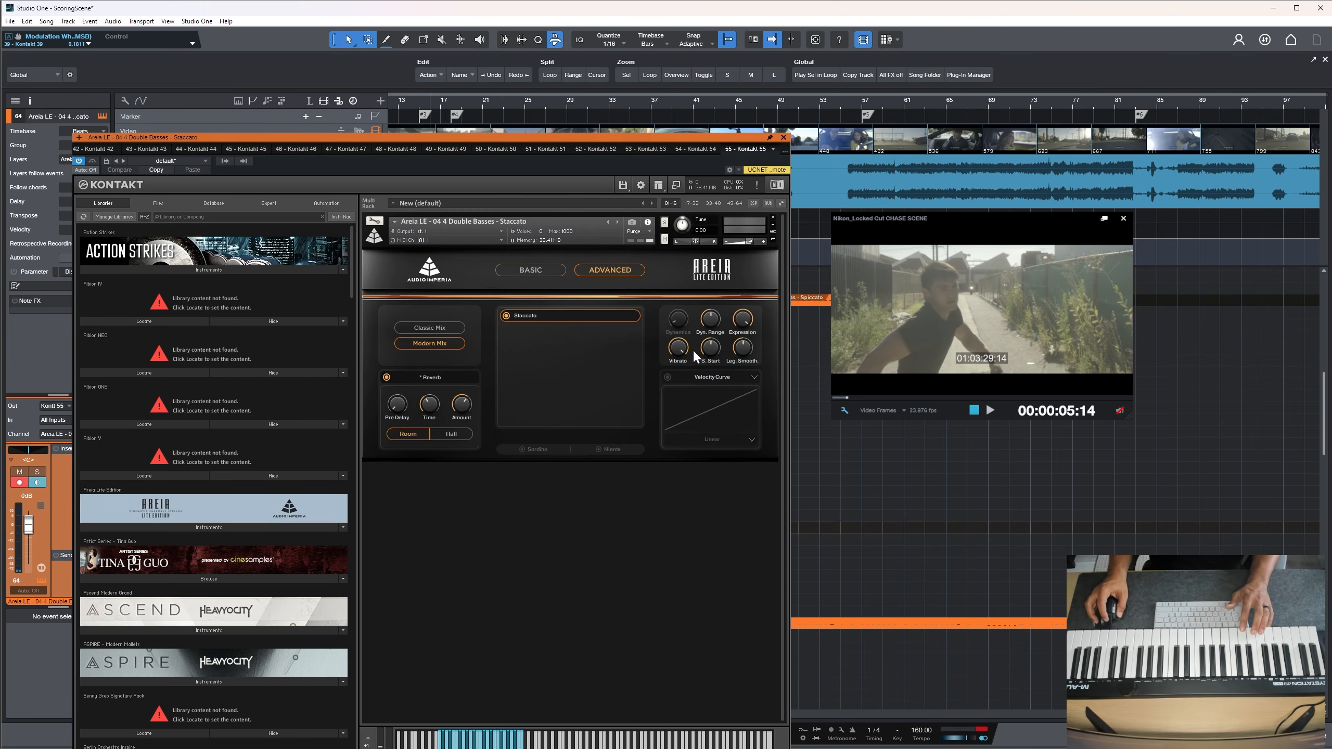
pyautogui.click(784, 138)
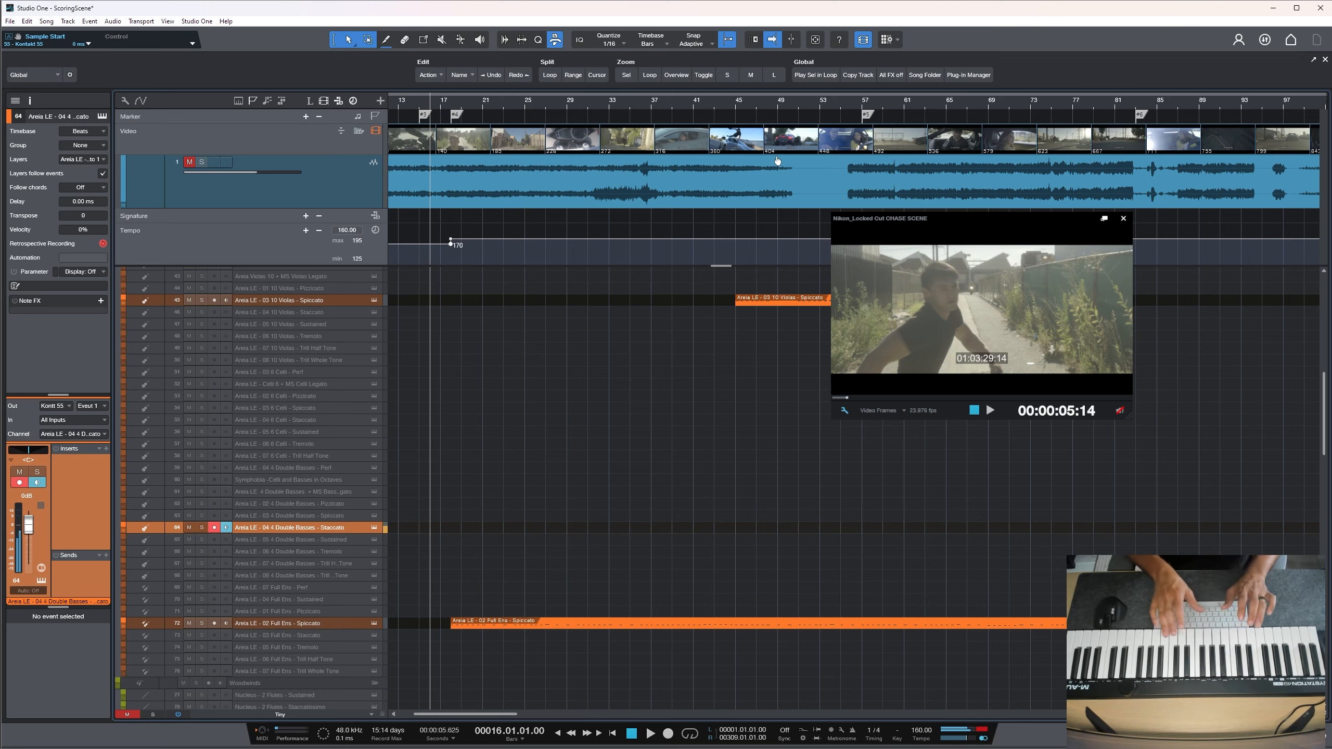
# Play the scene from bar 16 to rehearse the combined low brass and double bass part
pyautogui.press('space')
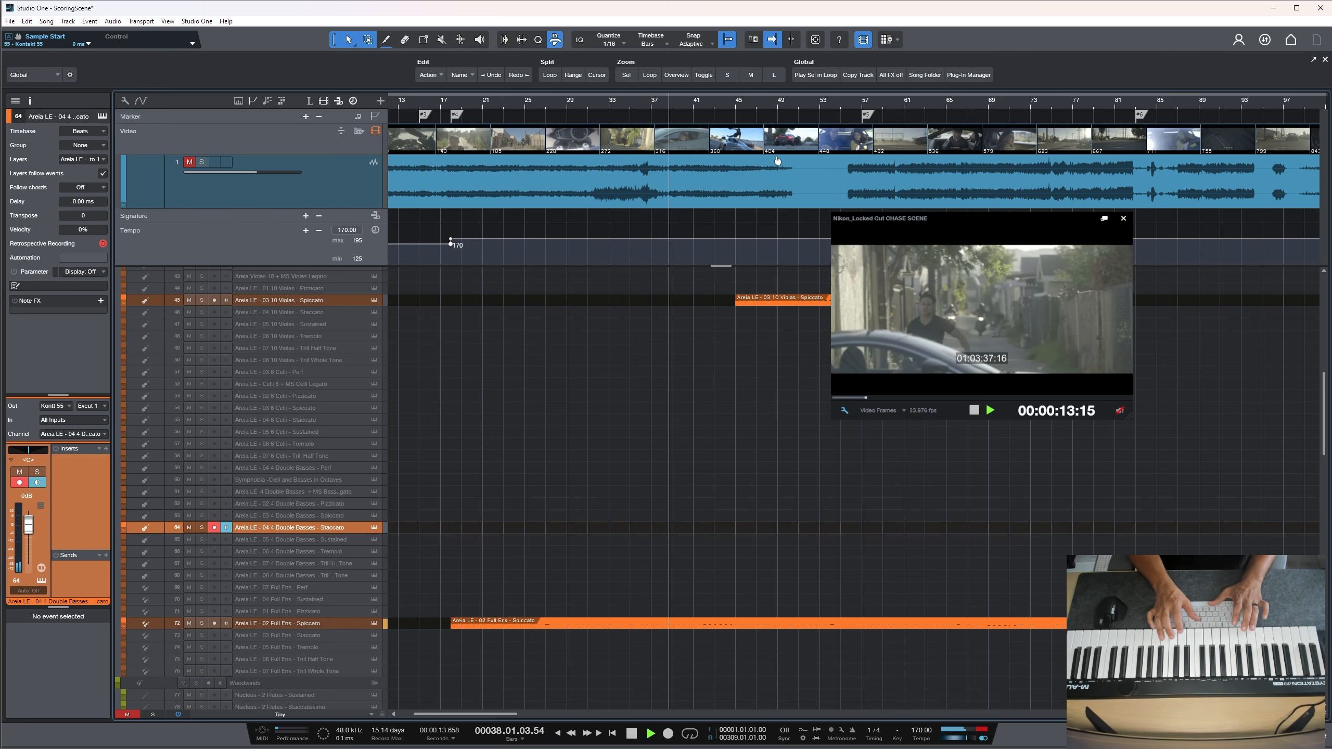
pyautogui.press('space')
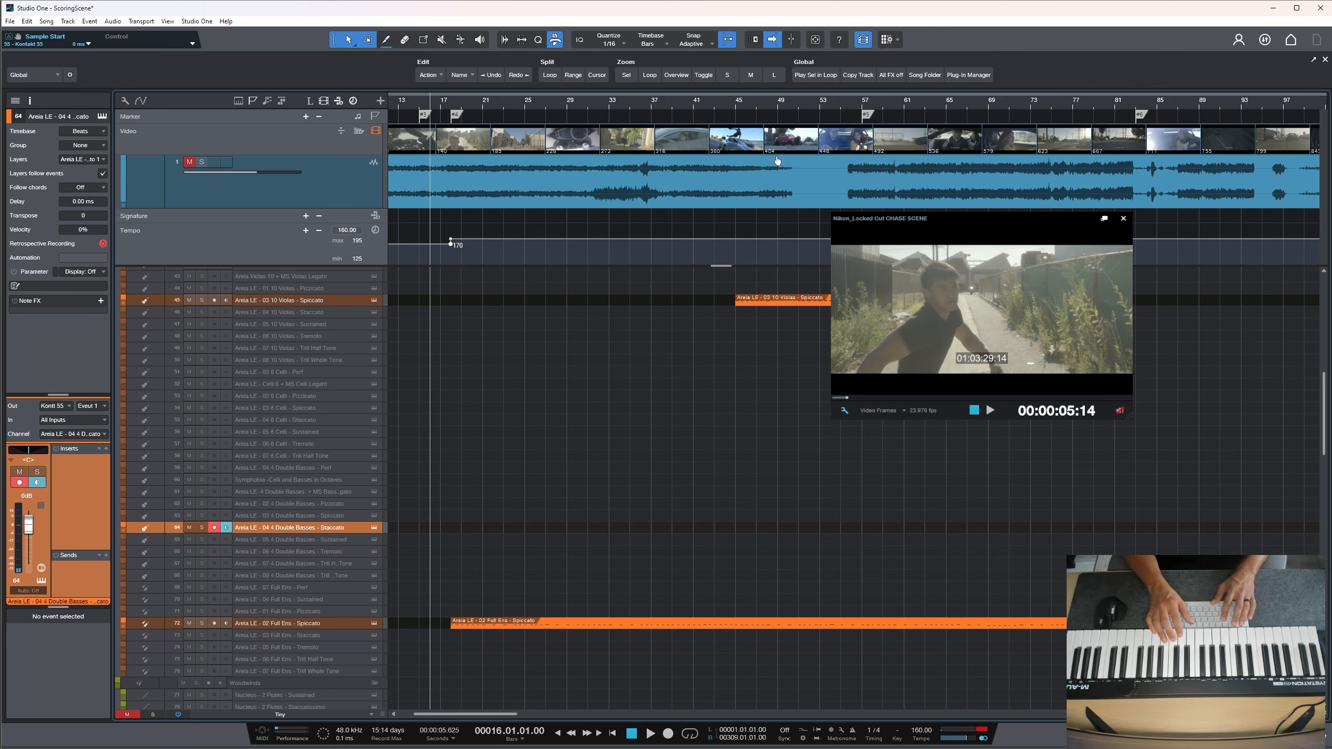
pyautogui.press('KP_Multiply')
pyautogui.press('space')
pyautogui.press('KP_Multiply')
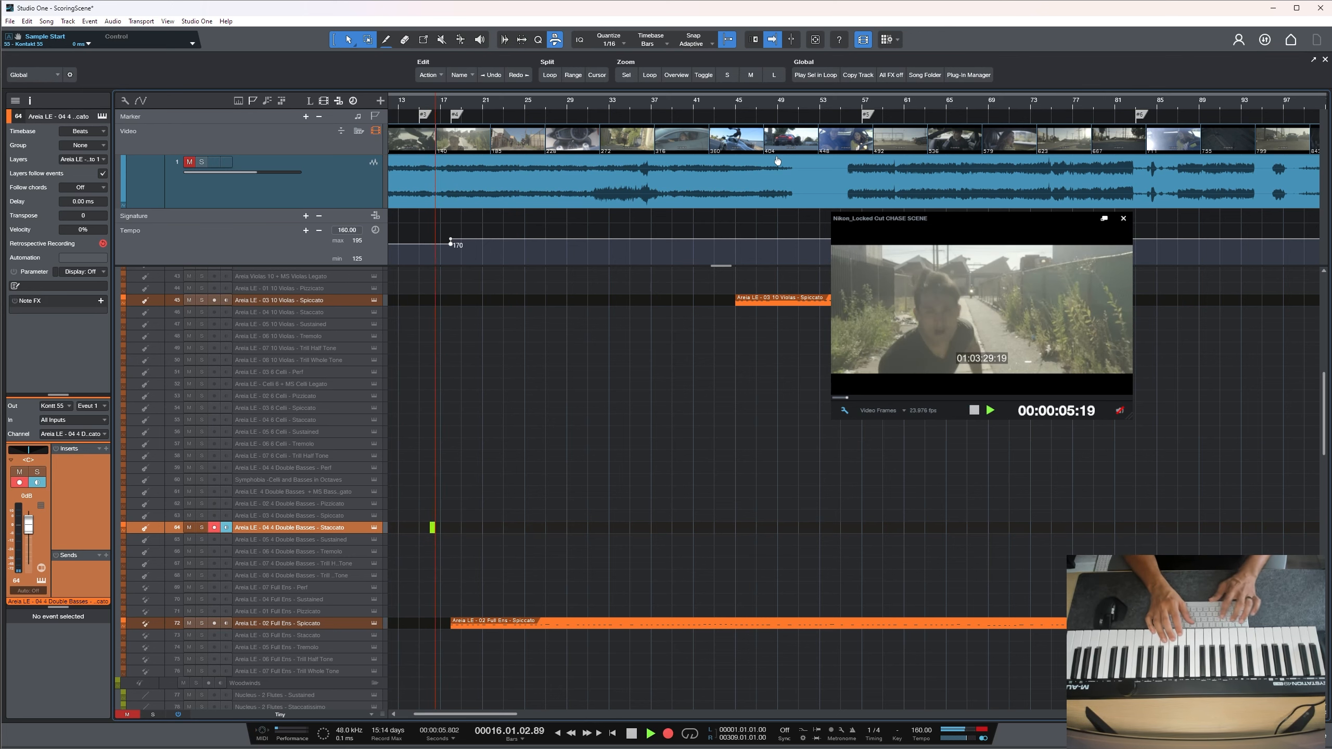
pyautogui.press('space')
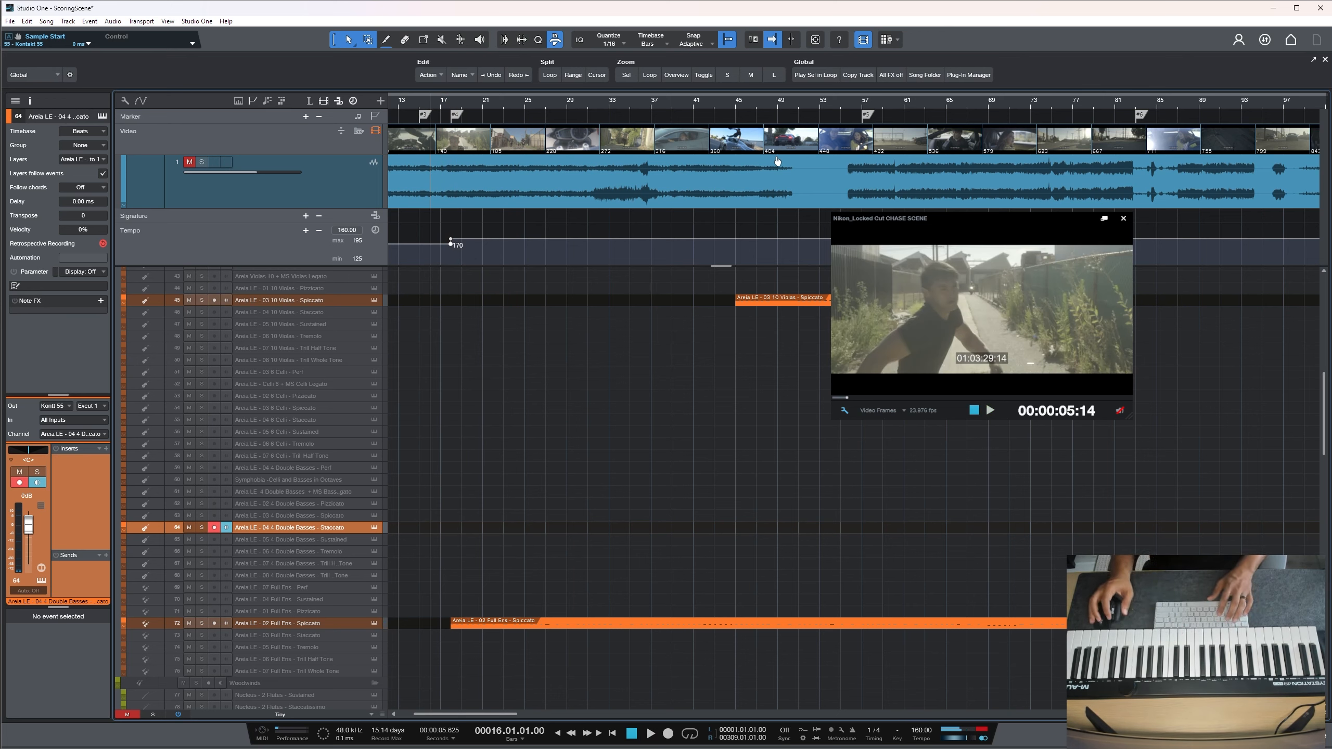
# Try to record the low brass staccatissimo and double bass part from bar 13, undoing the rejected take
pyautogui.click(400, 104)
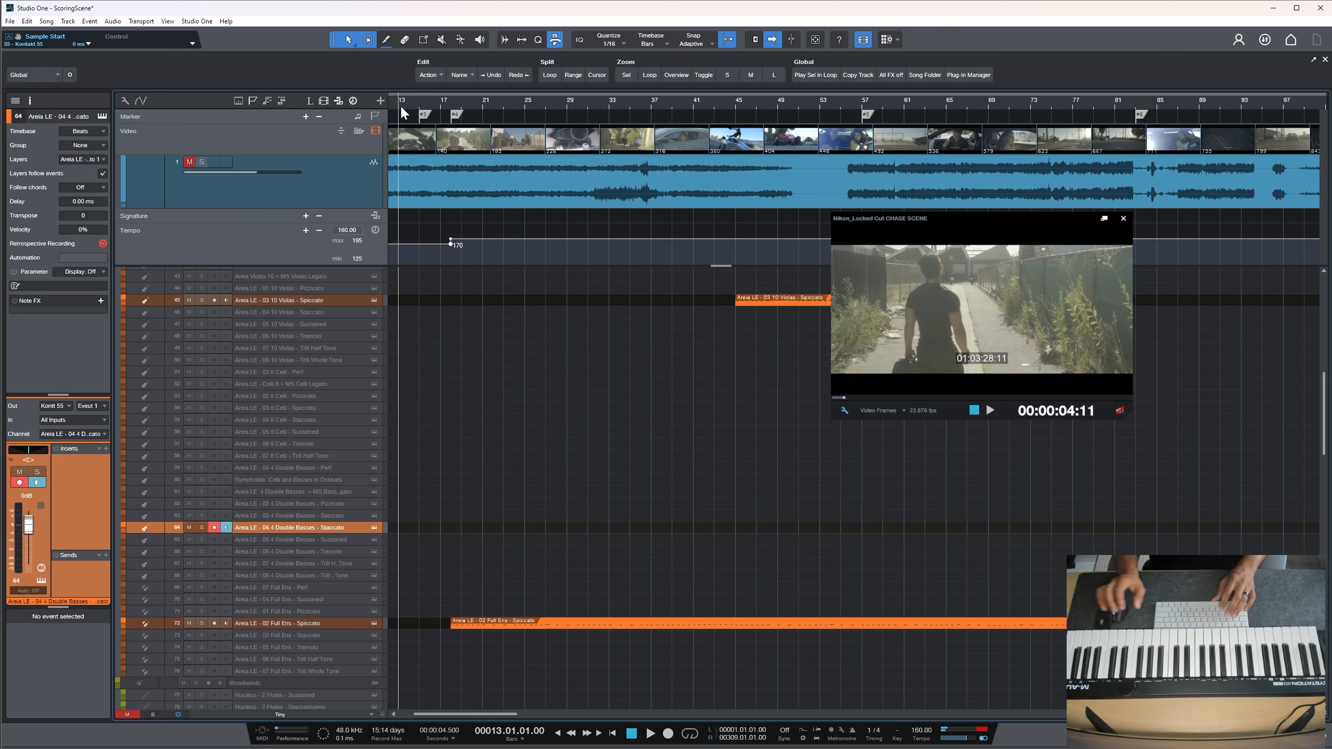
pyautogui.press('KP_Multiply')
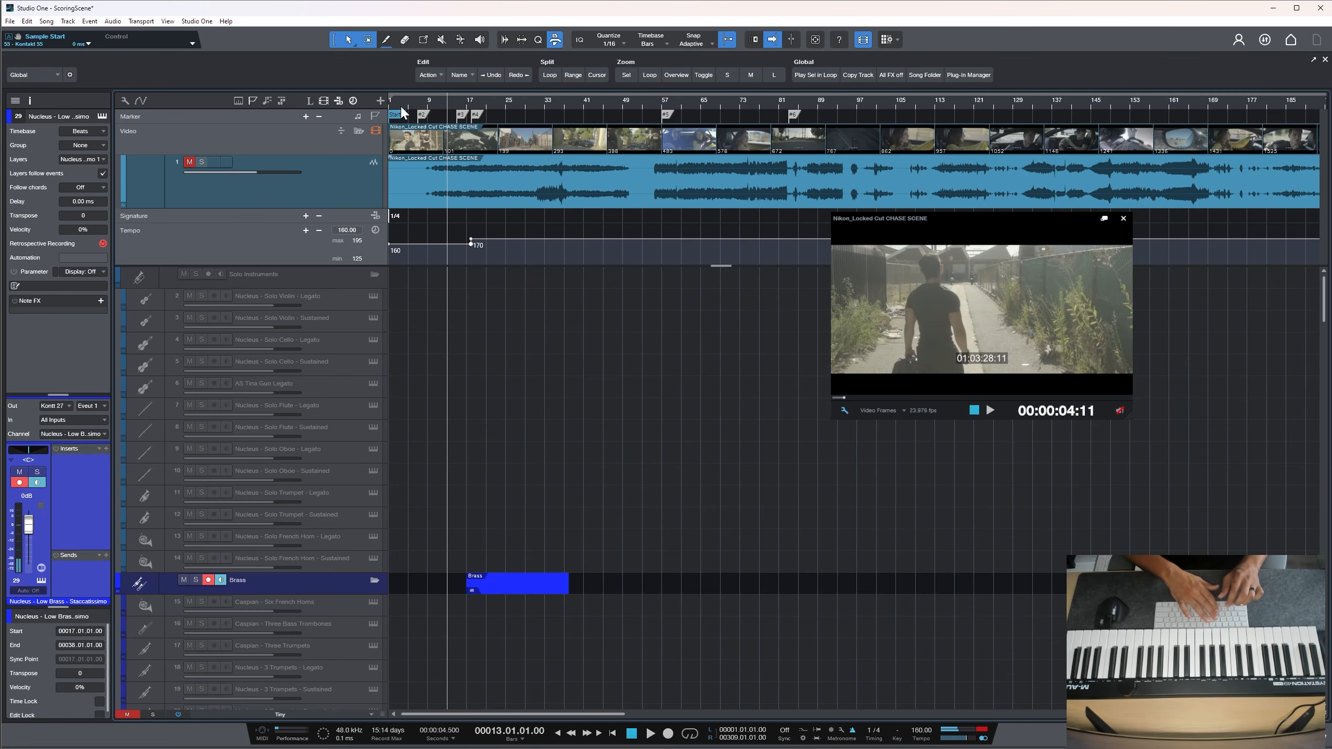
pyautogui.scroll(-5, 455, 435)
pyautogui.scroll(4, 461, 443)
pyautogui.hotkey('ctrl', 'z')
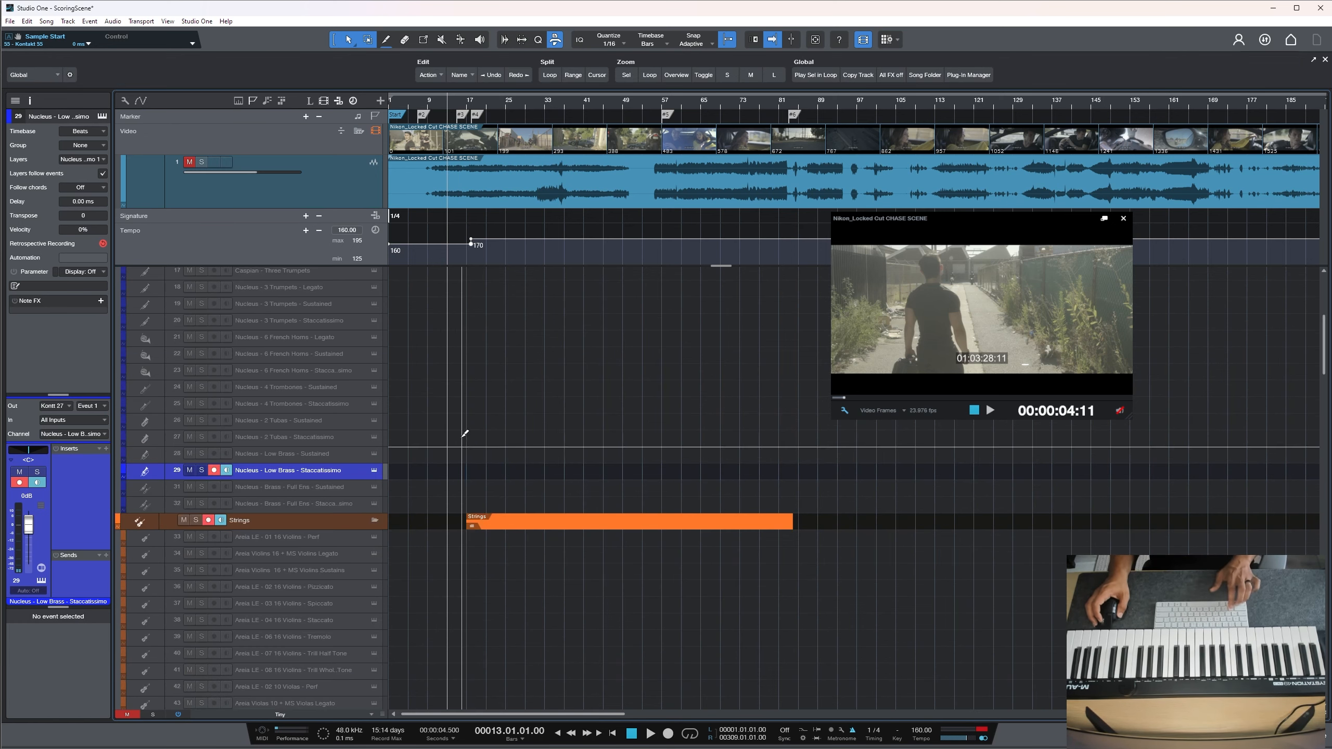
pyautogui.press('KP_Multiply')
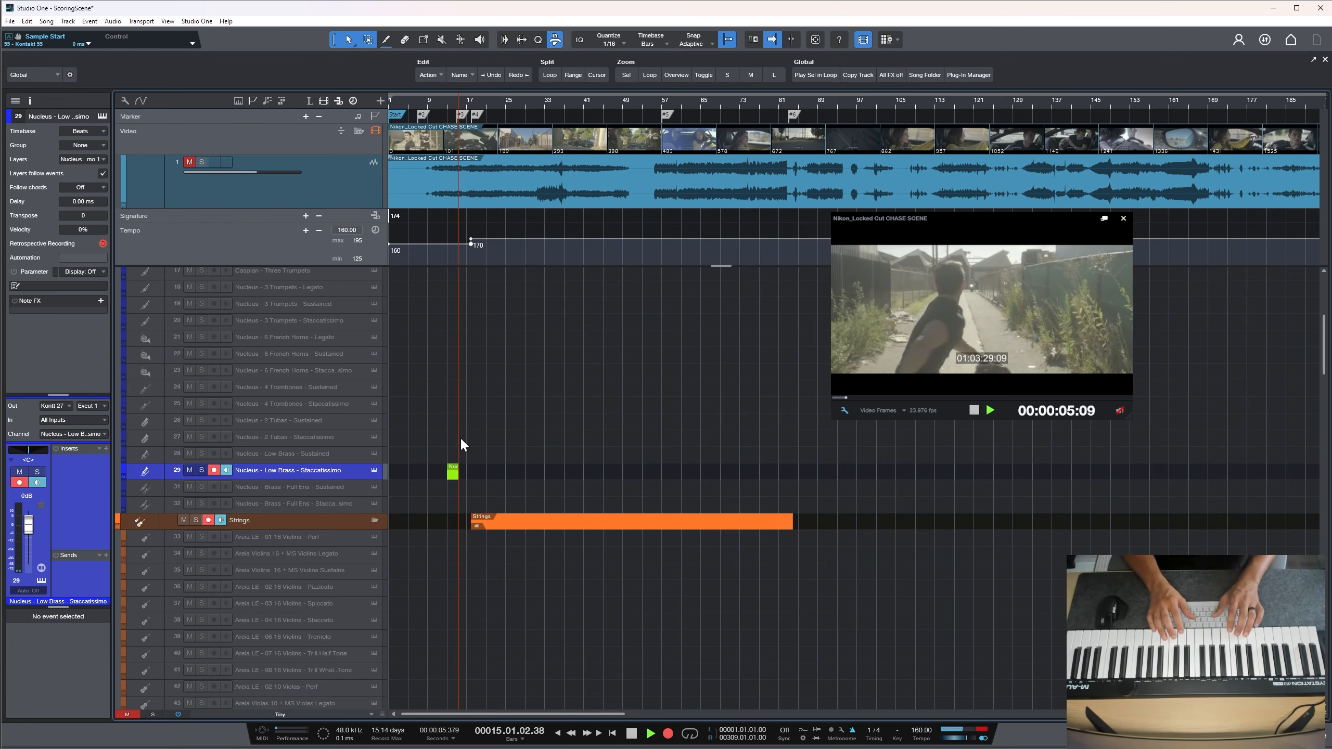
pyautogui.scroll(-9, 516, 442)
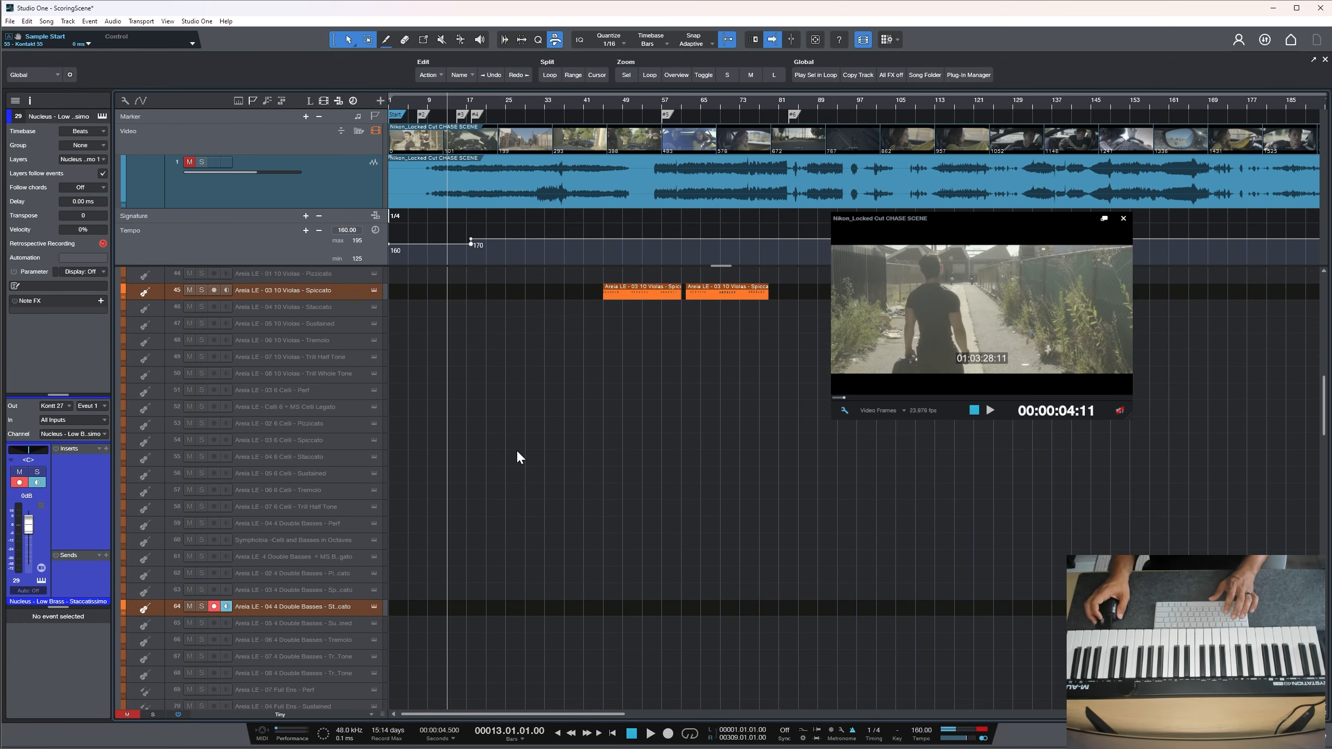
pyautogui.scroll(6, 516, 449)
pyautogui.scroll(-10, 516, 449)
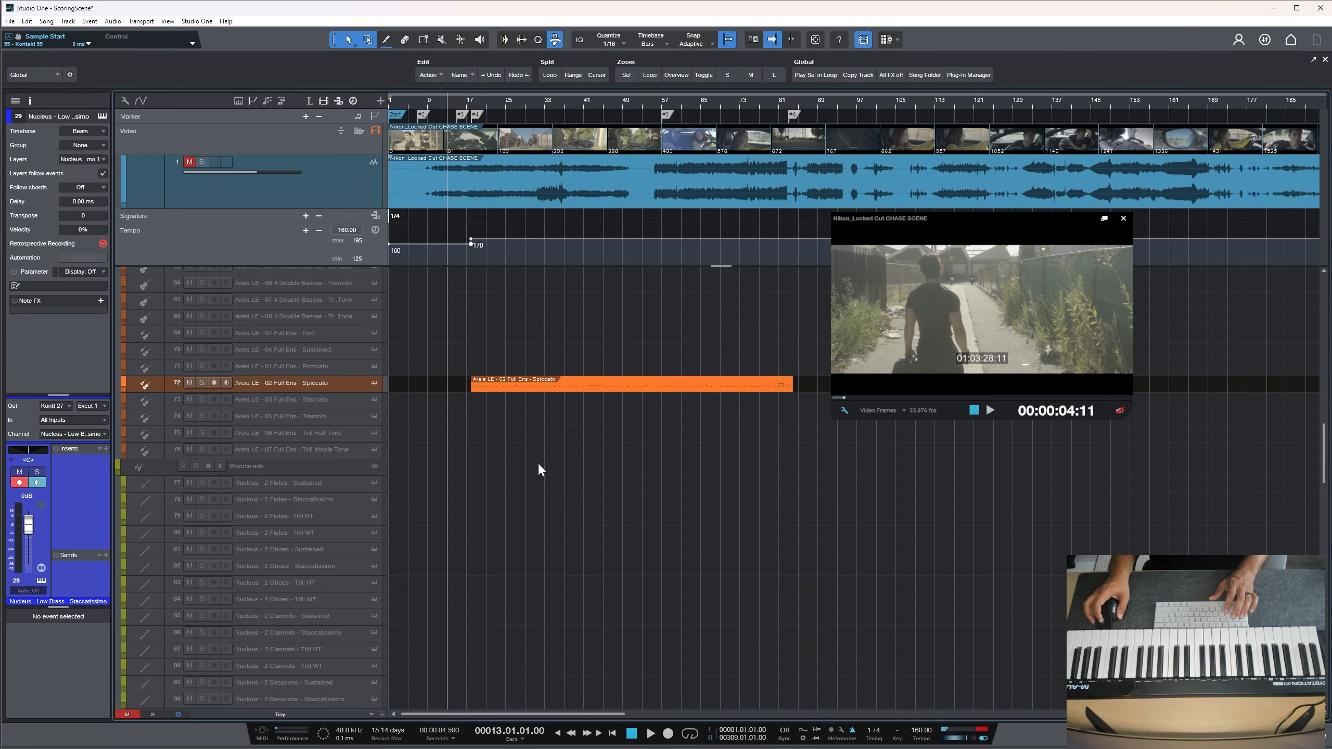
# Record the low brass staccatissimo and double bass part from bar 13 up to bar 38
pyautogui.press('e')
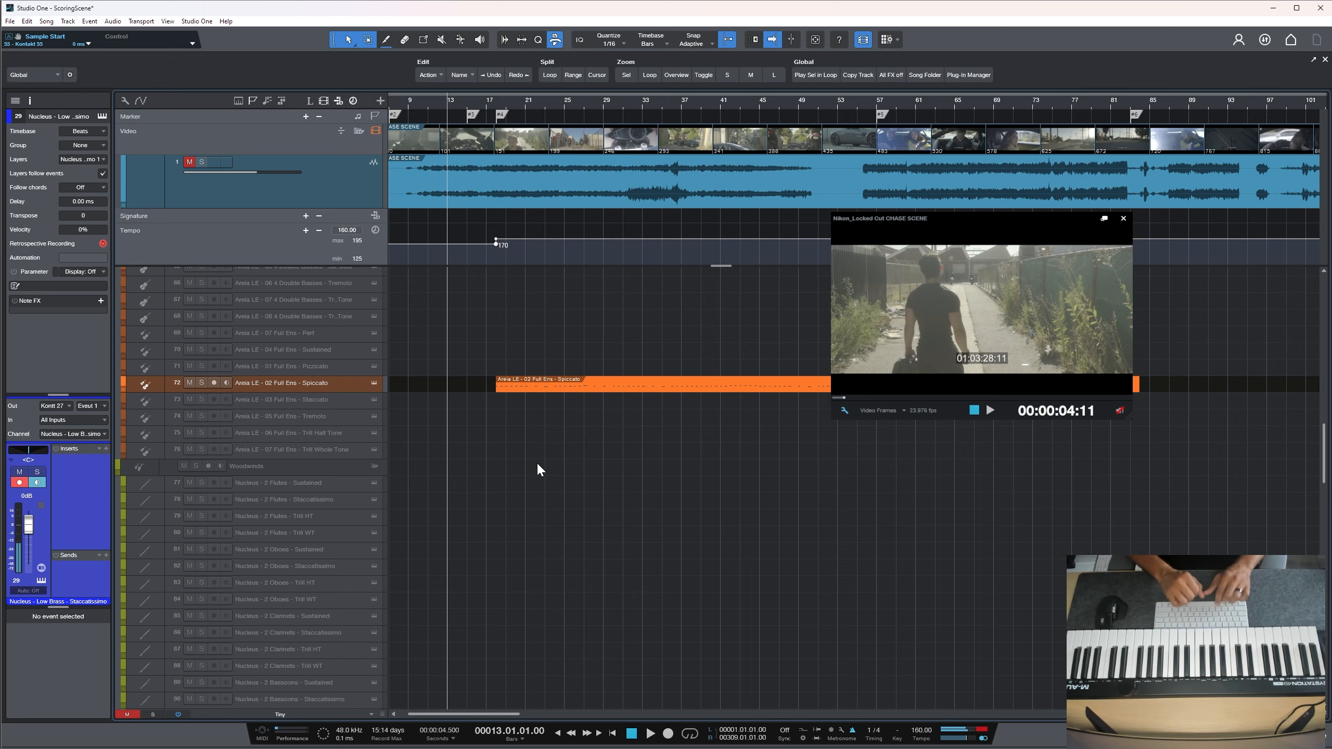
pyautogui.press('KP_Multiply')
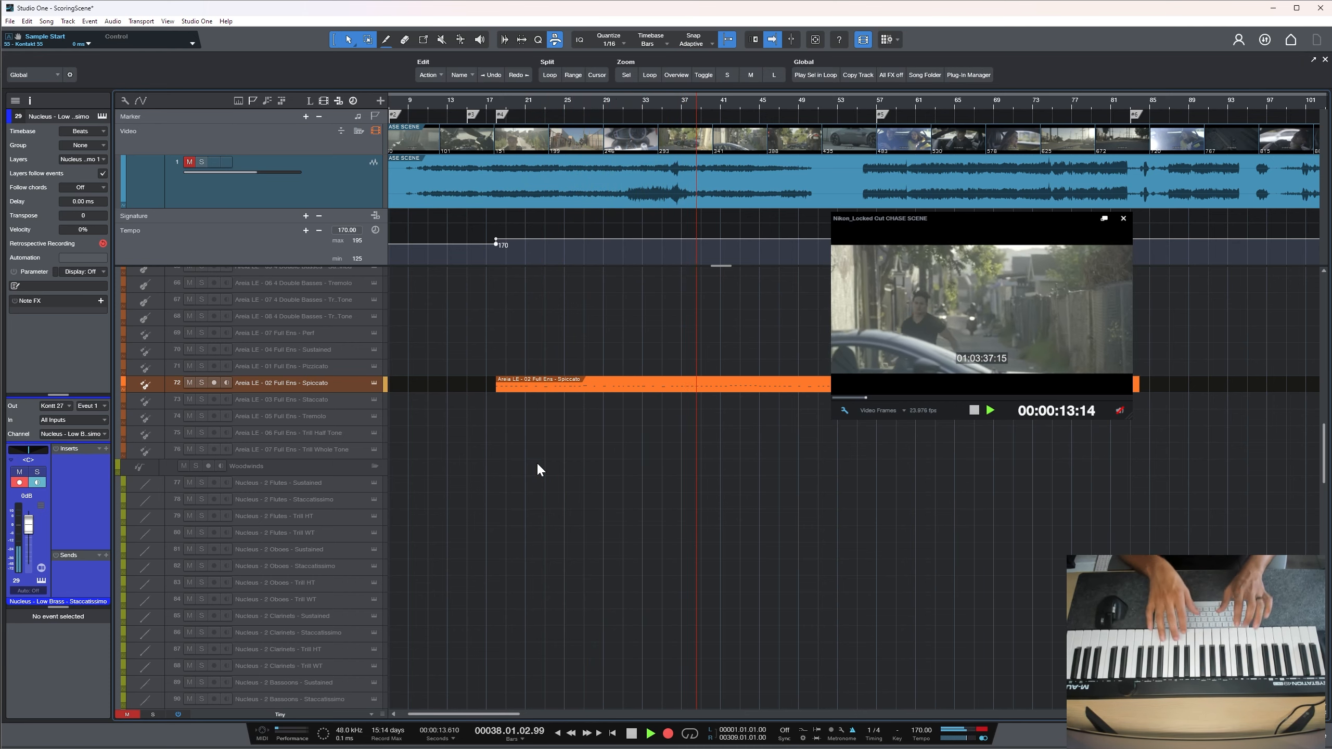
pyautogui.press('space')
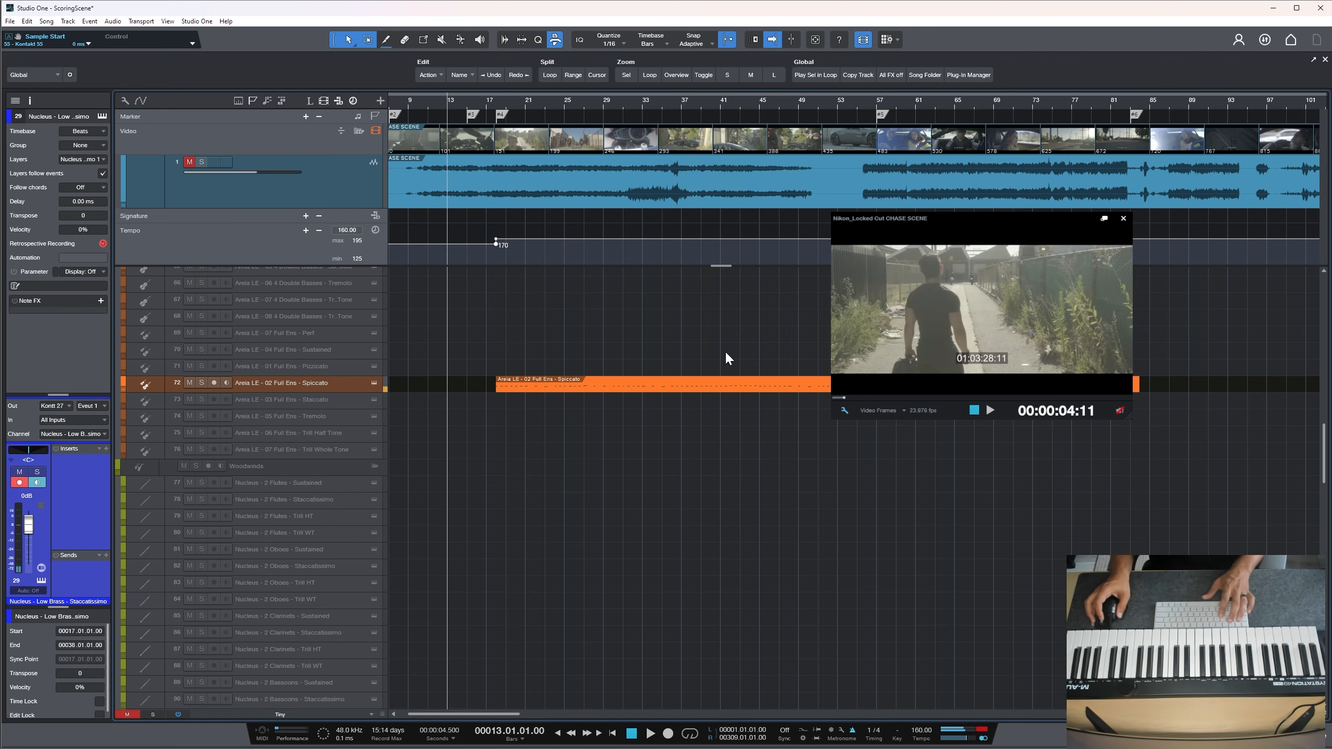
# Play back the end of the recorded take from bar 37 and from bar 34 to rehearse the continuation
pyautogui.click(692, 104)
pyautogui.click(681, 105)
pyautogui.press('space')
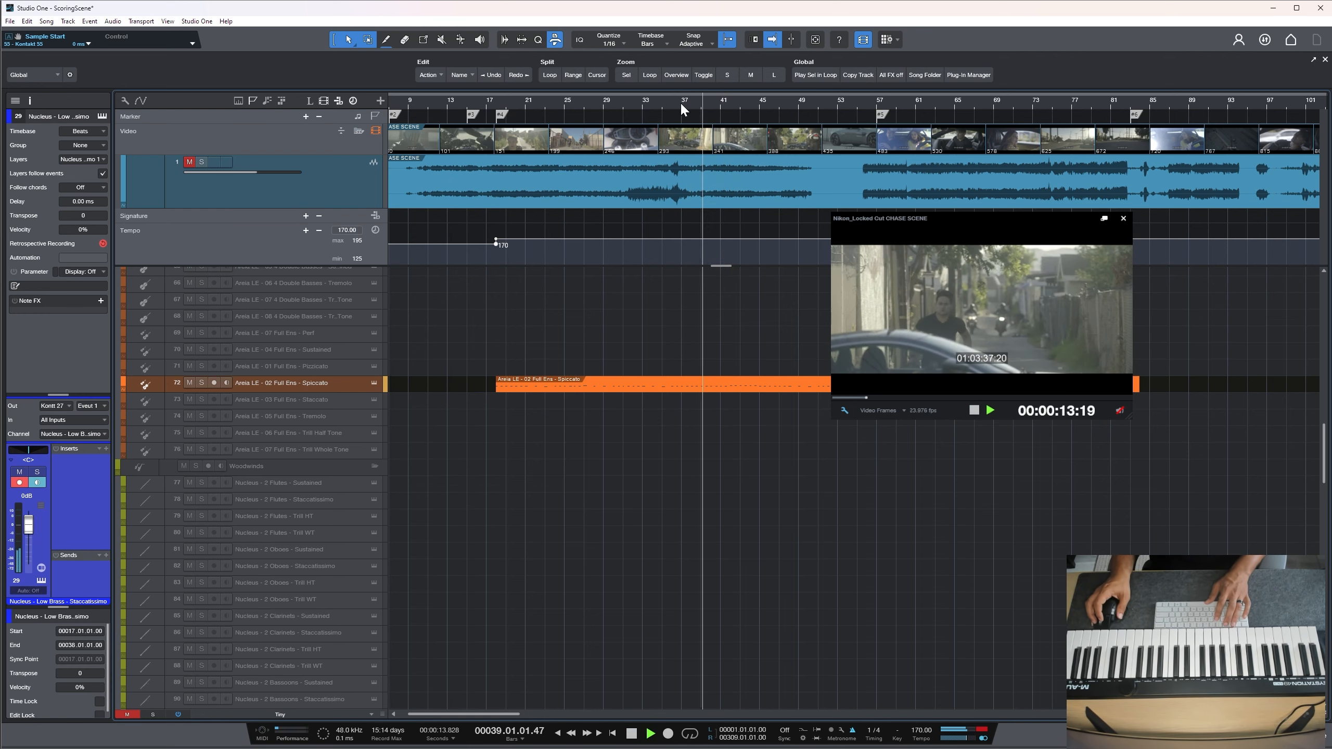
pyautogui.press('space')
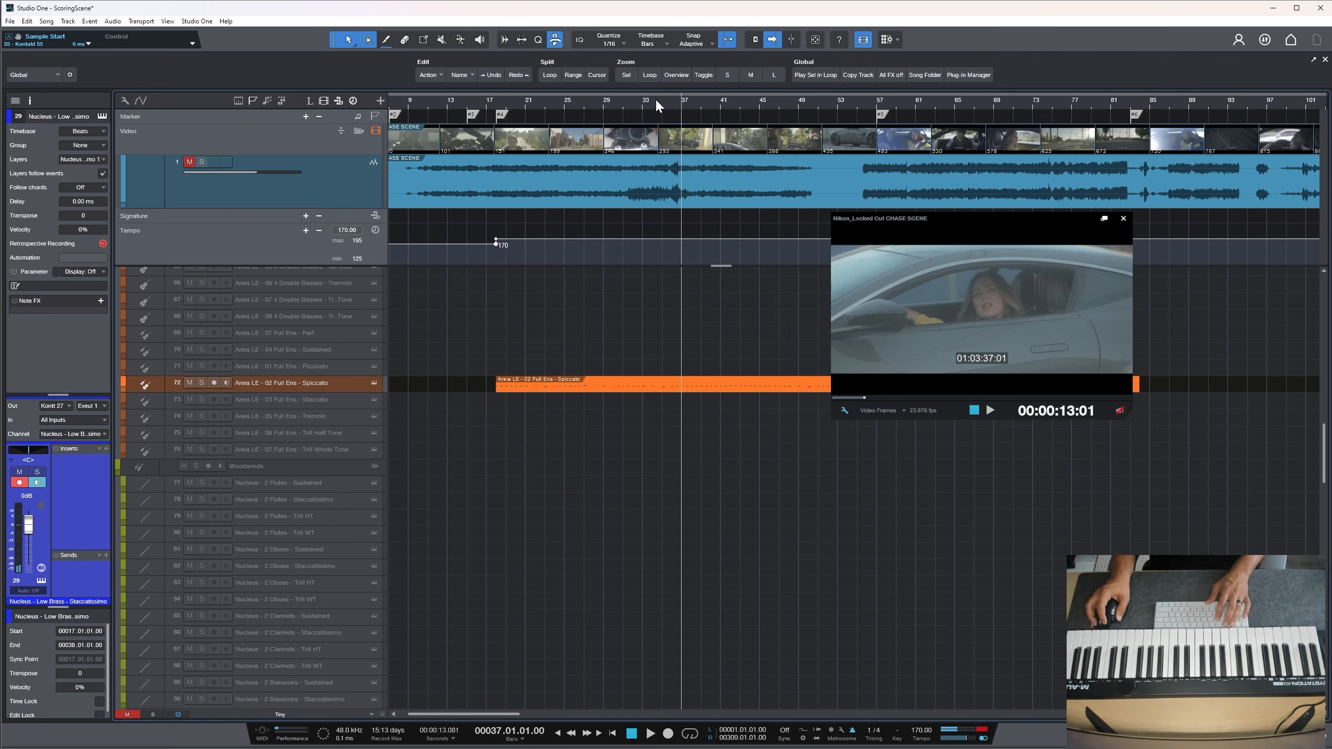
pyautogui.click(654, 99)
pyautogui.press('space')
pyautogui.press('space')
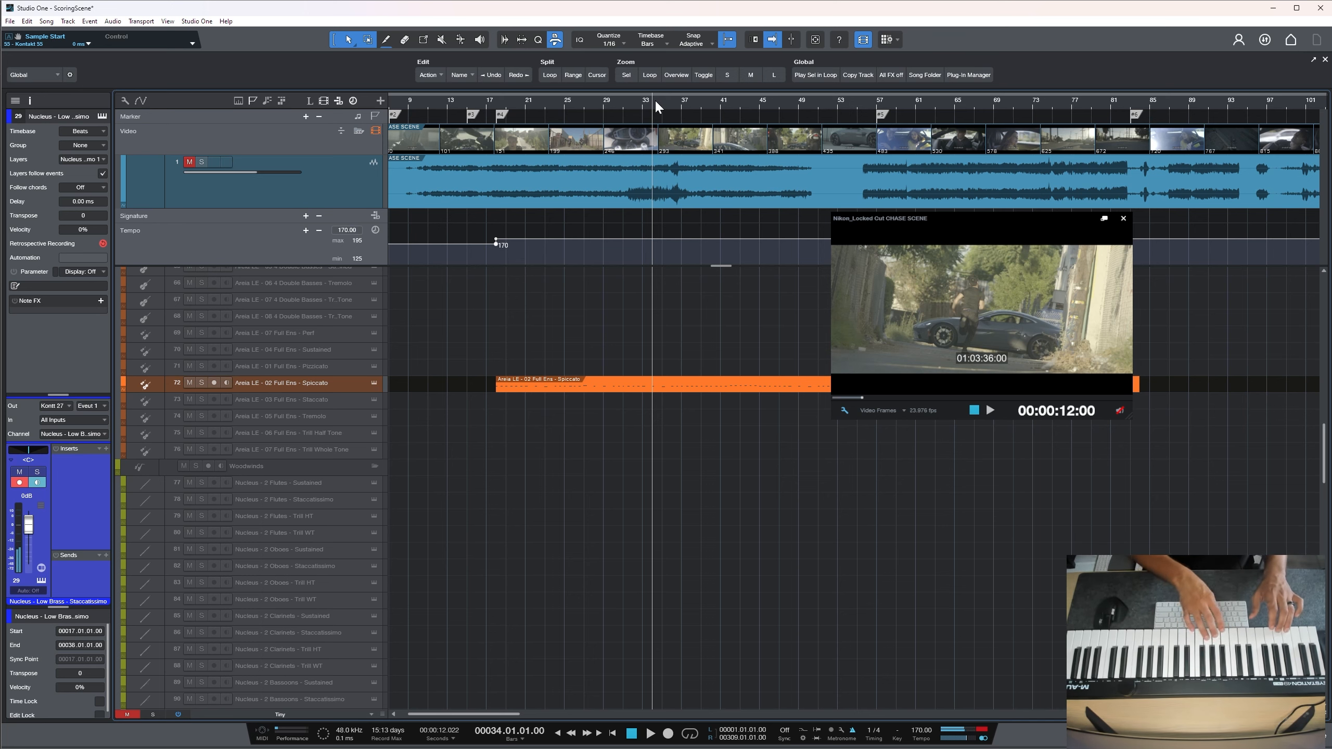
# Try to record the next low brass and double bass phrase with a run-in from bar 34
pyautogui.press('space')
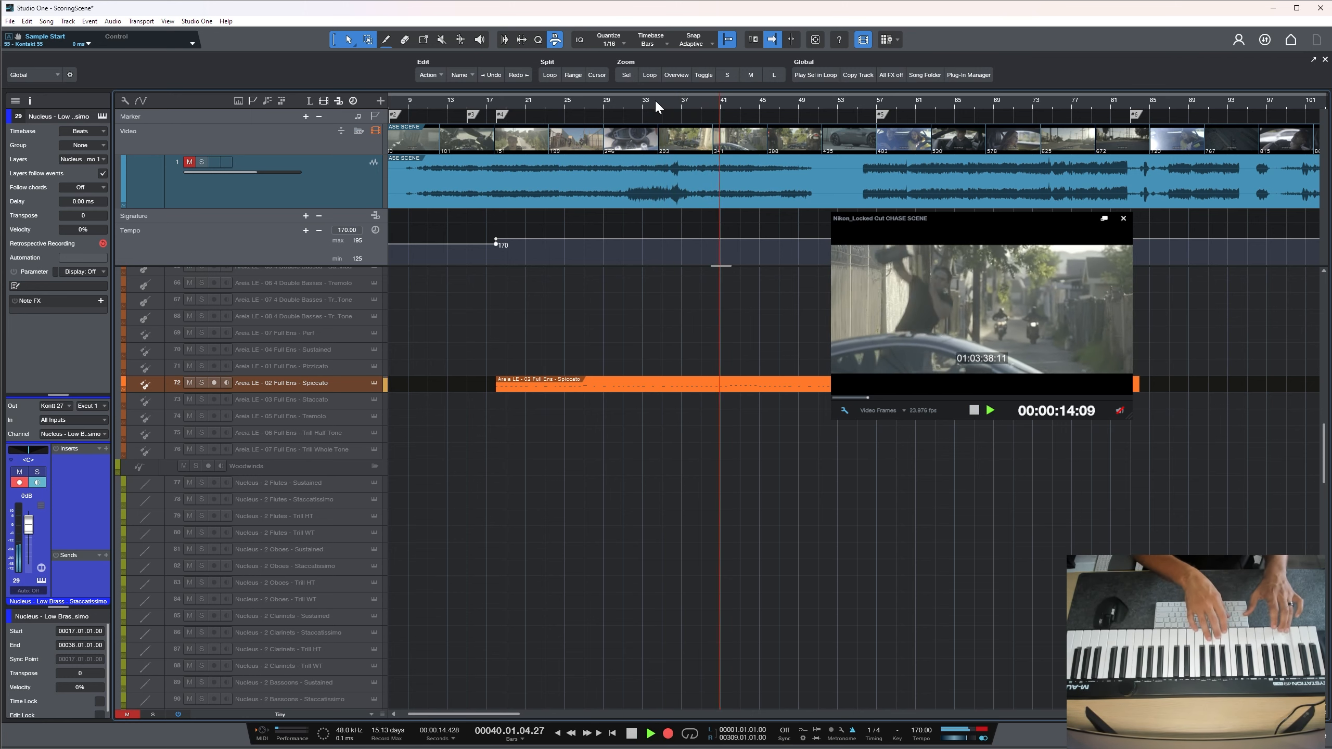
pyautogui.press('space')
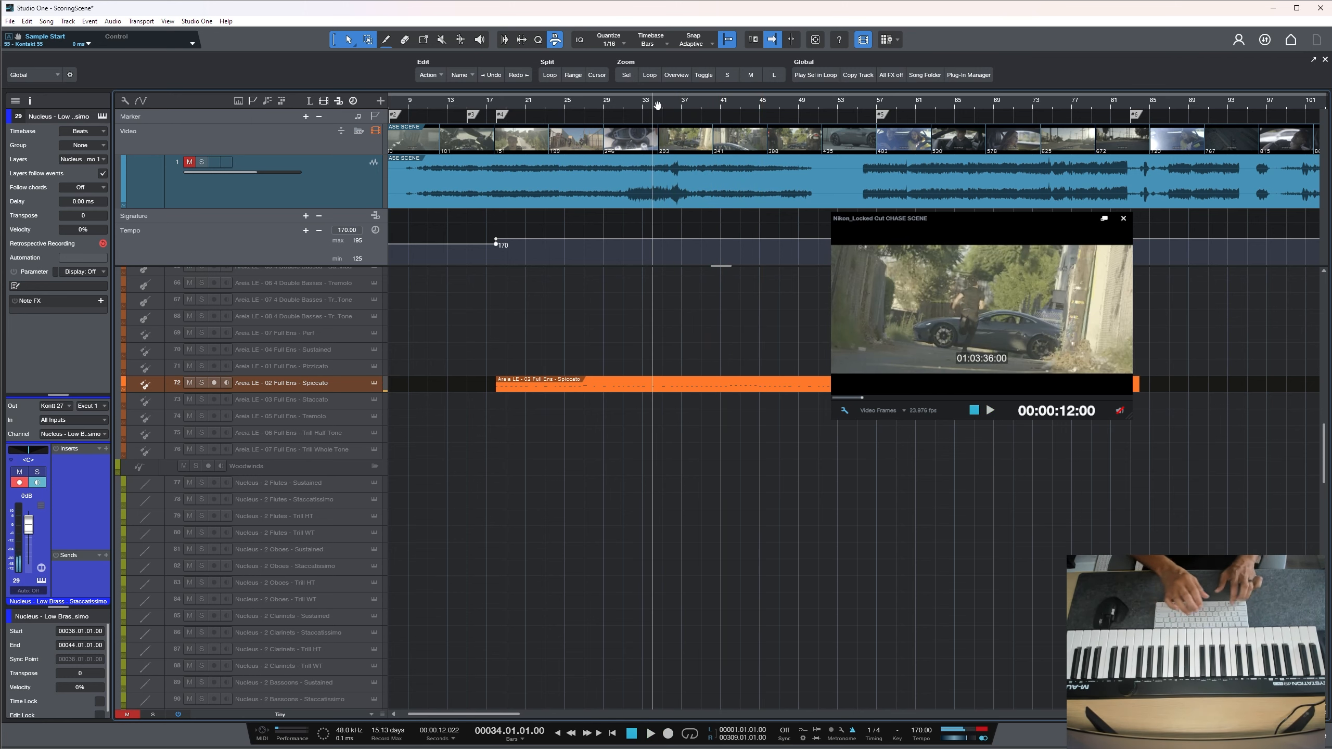
pyautogui.press('space')
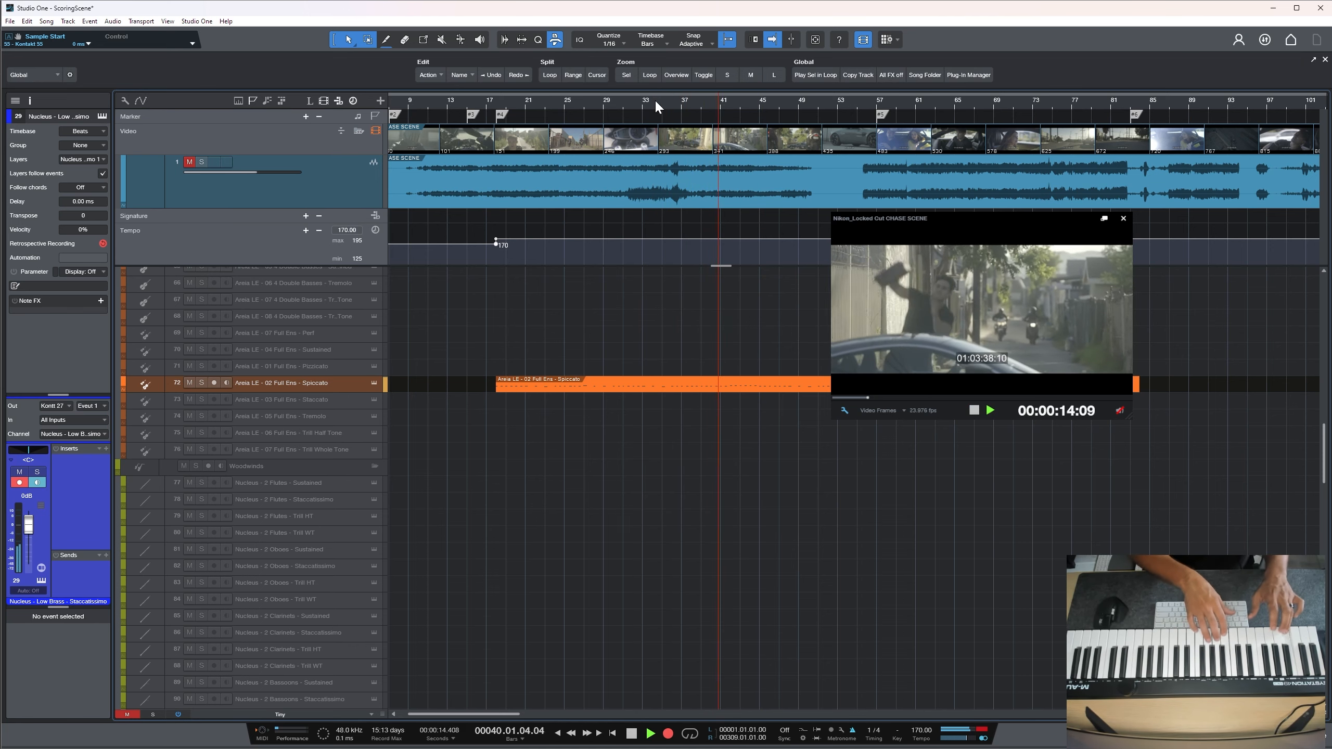
pyautogui.press('space')
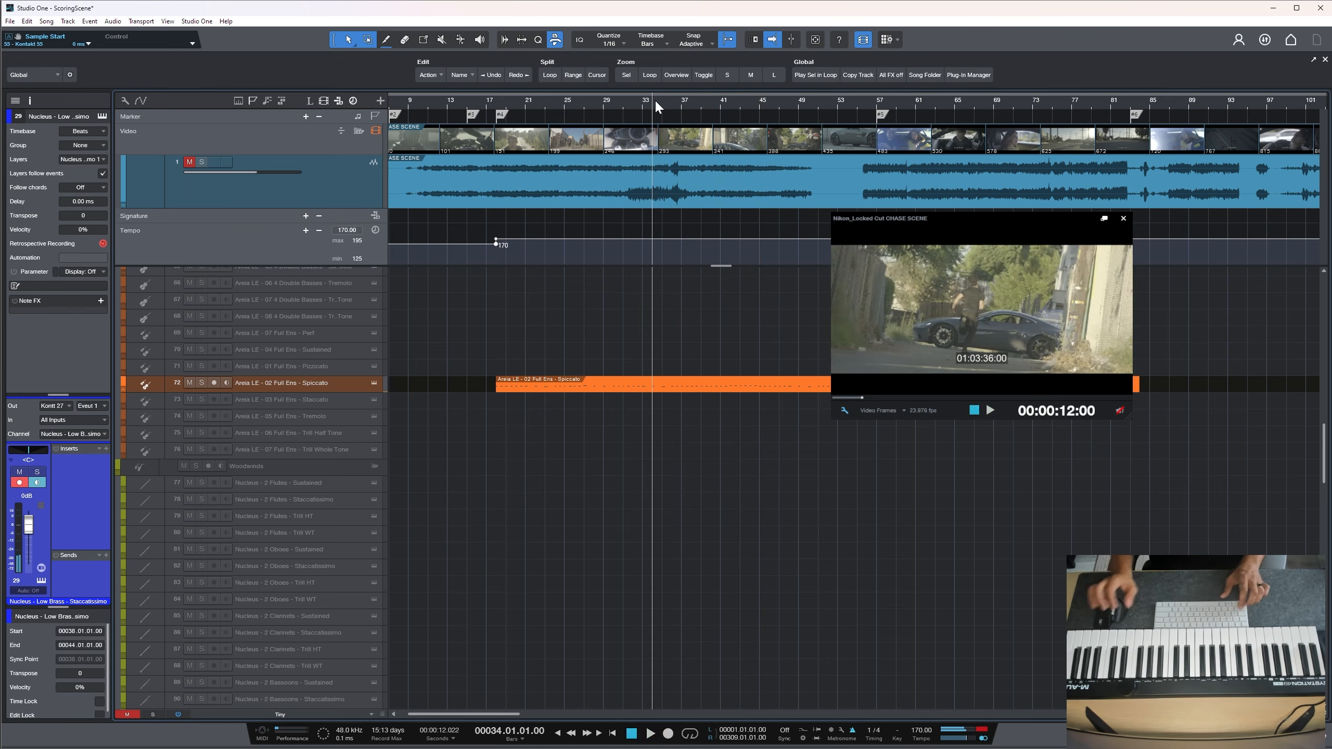
# Continue recording the low brass and double bass part in two passes, from bar 34 to bar 44 and from bar 41 through bar 80
pyautogui.press('space')
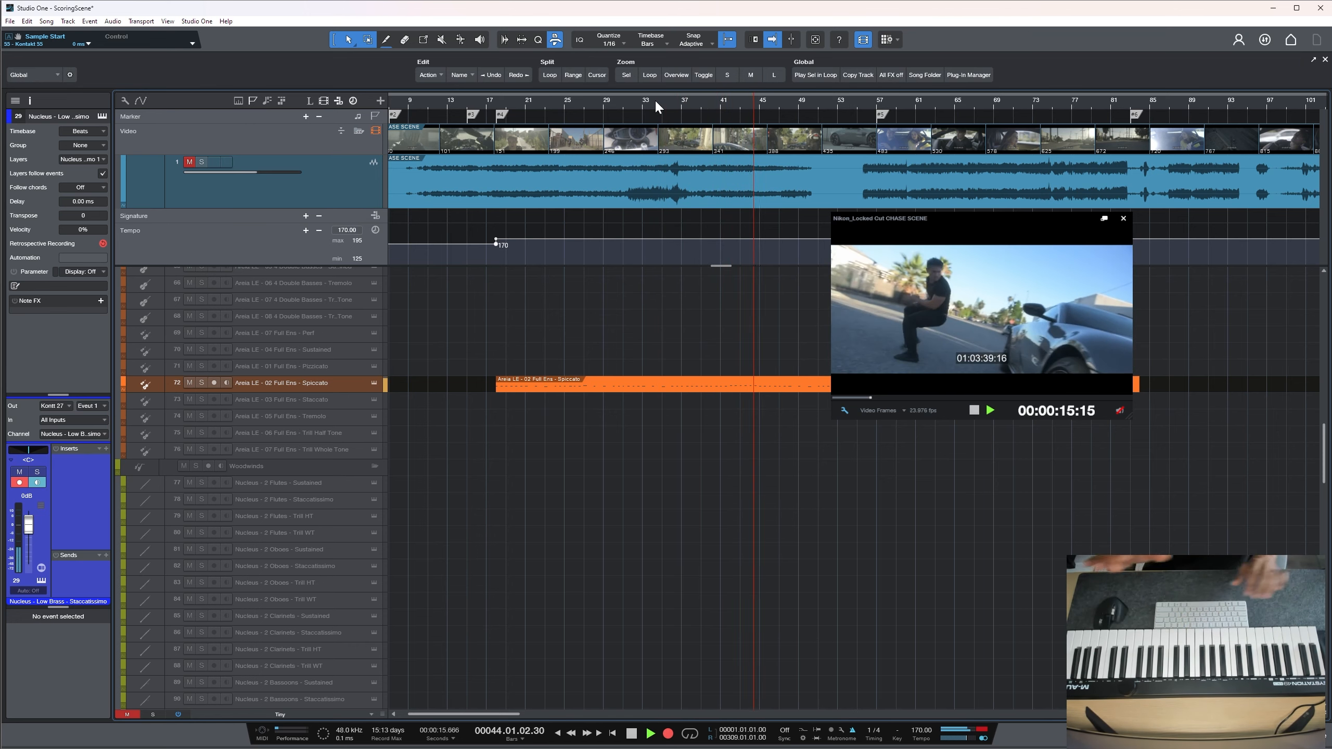
pyautogui.press('space')
pyautogui.click(724, 105)
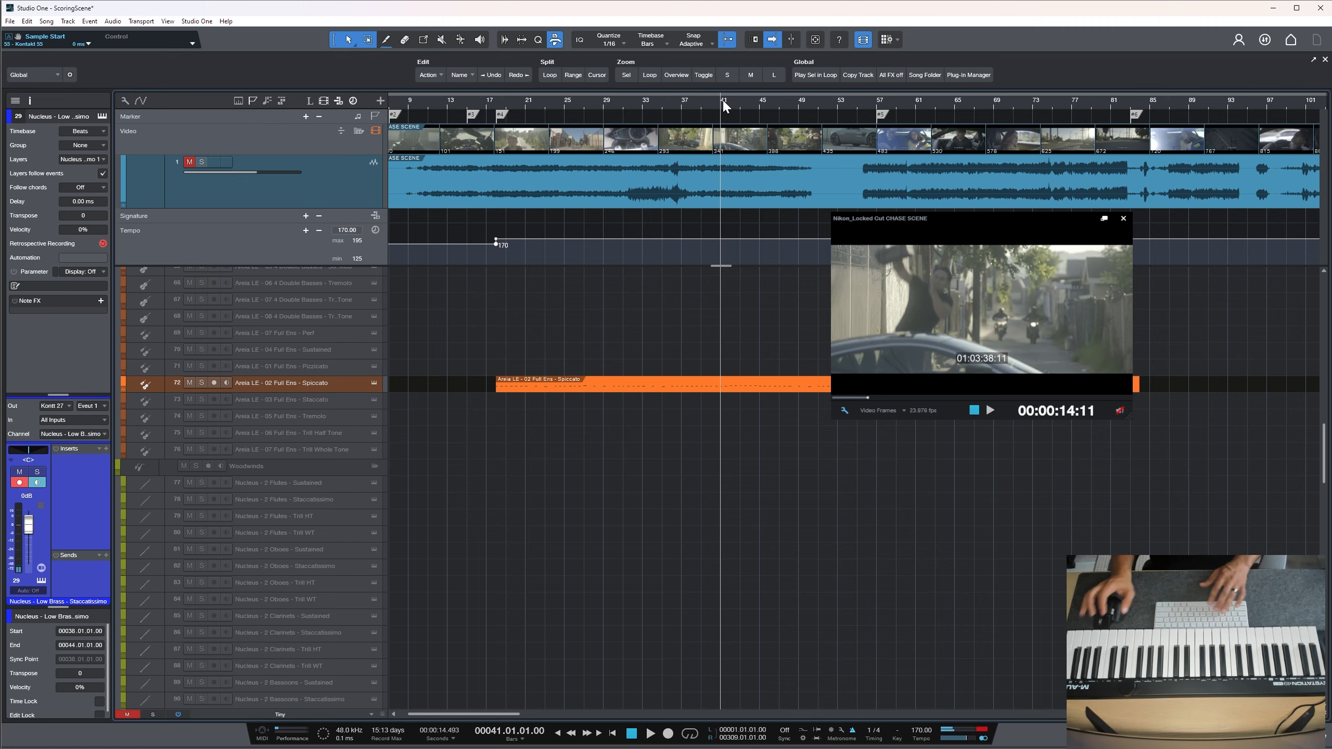
pyautogui.press('KP_Multiply')
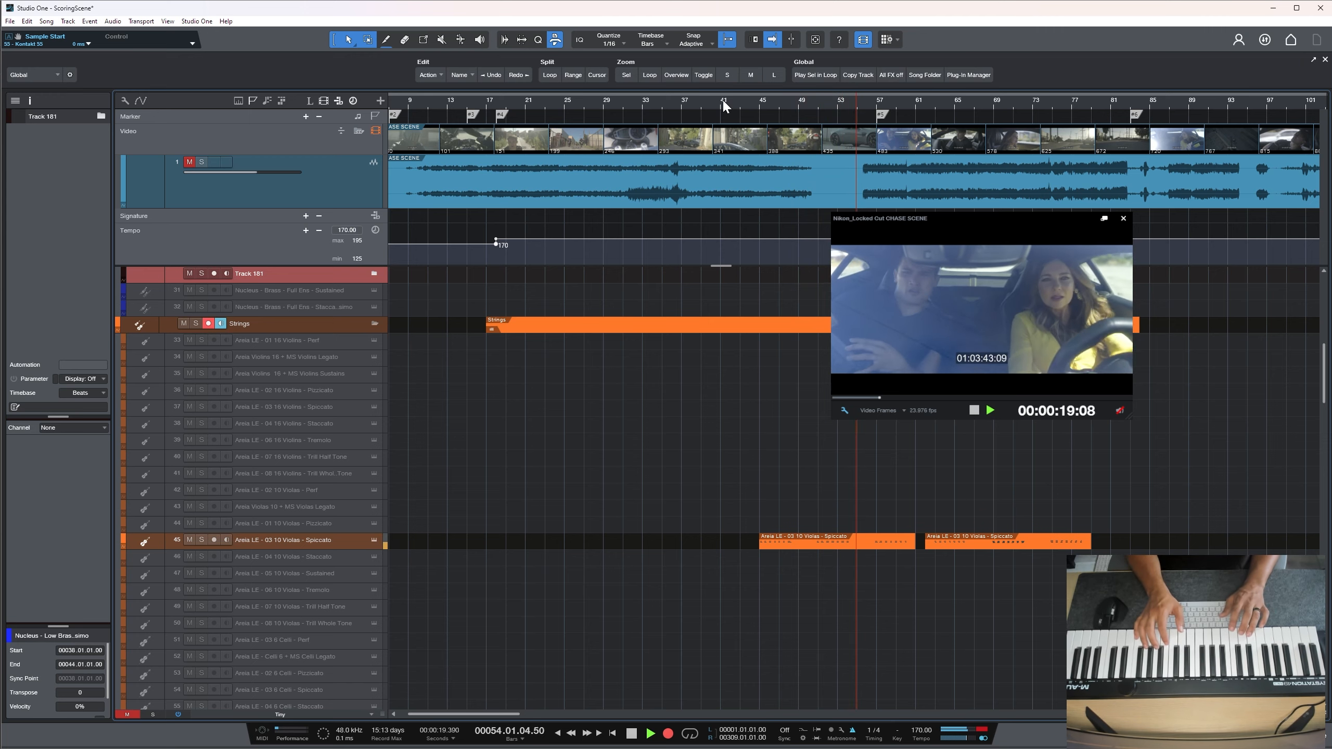
pyautogui.press('space')
pyautogui.press('space')
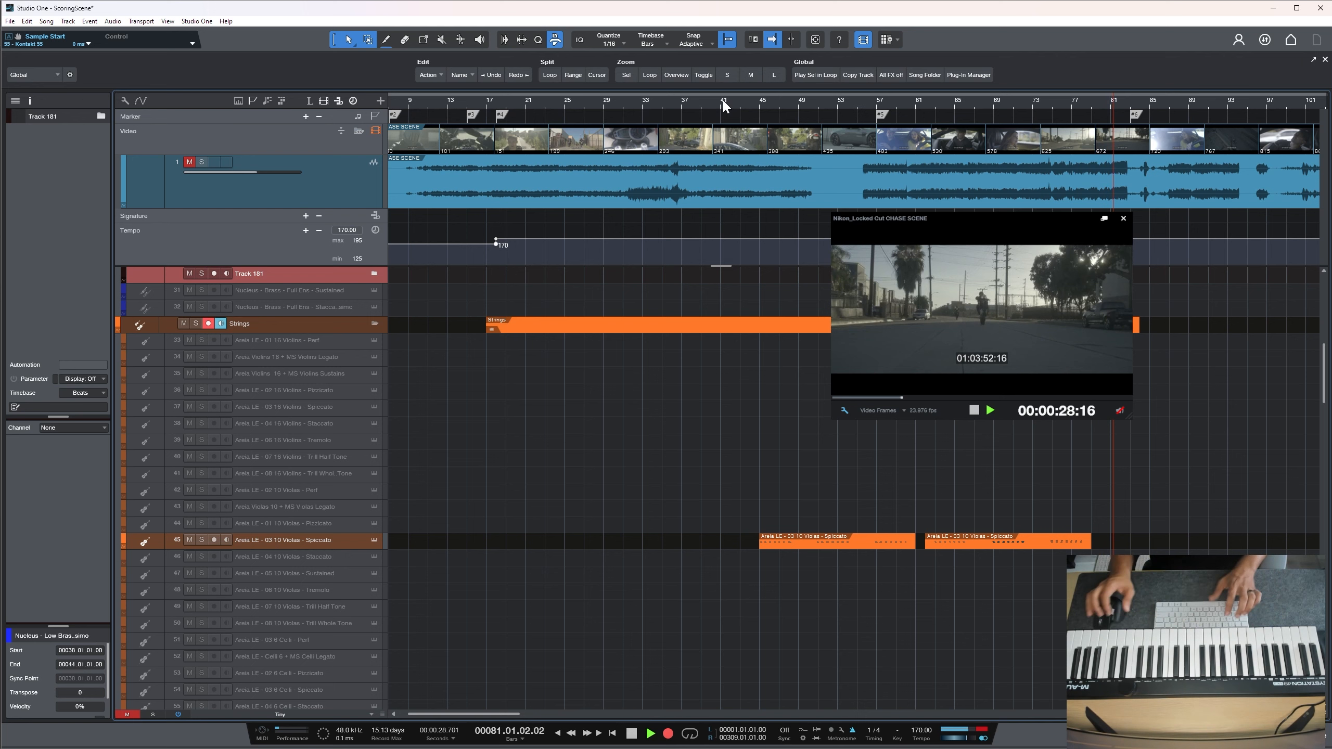
pyautogui.press('space')
# Play back the recorded part from bar 73 to check how the low brass take ends
pyautogui.click(1034, 106)
pyautogui.press('space')
pyautogui.scroll(2, 854, 488)
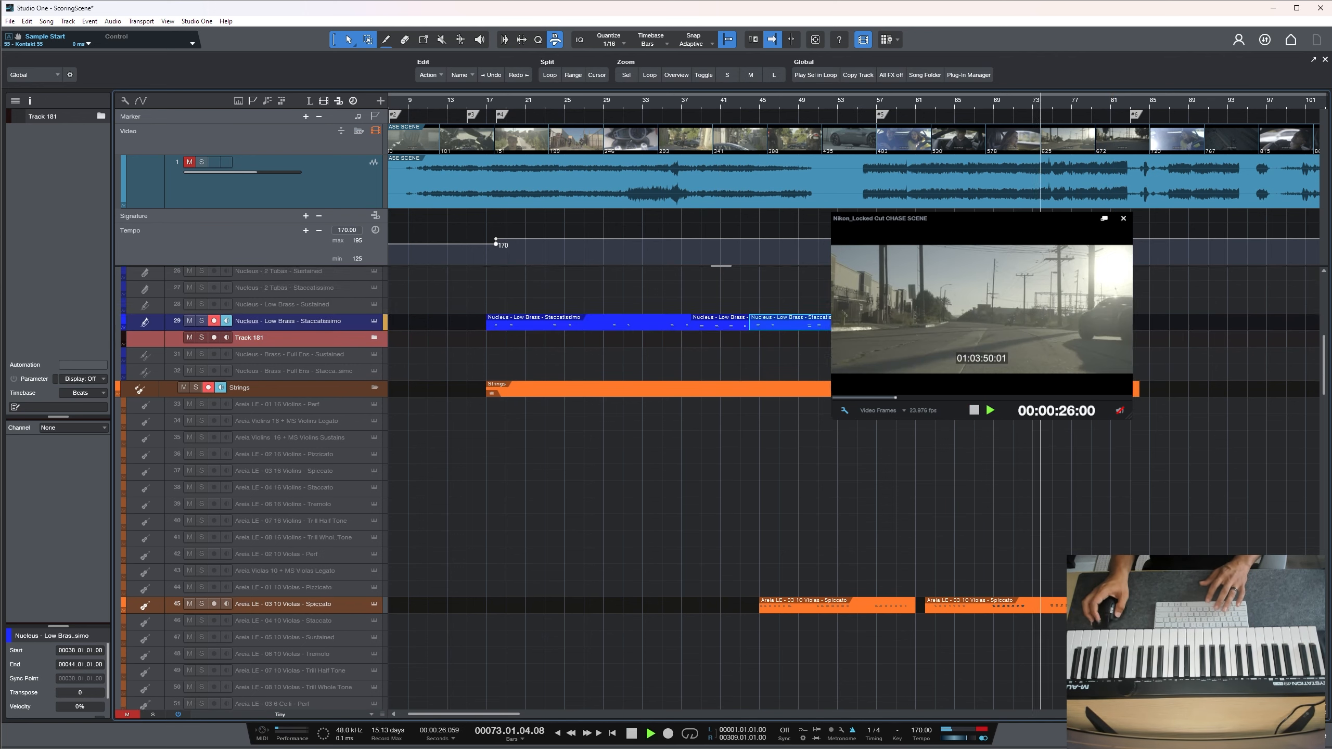
pyautogui.scroll(5, 854, 488)
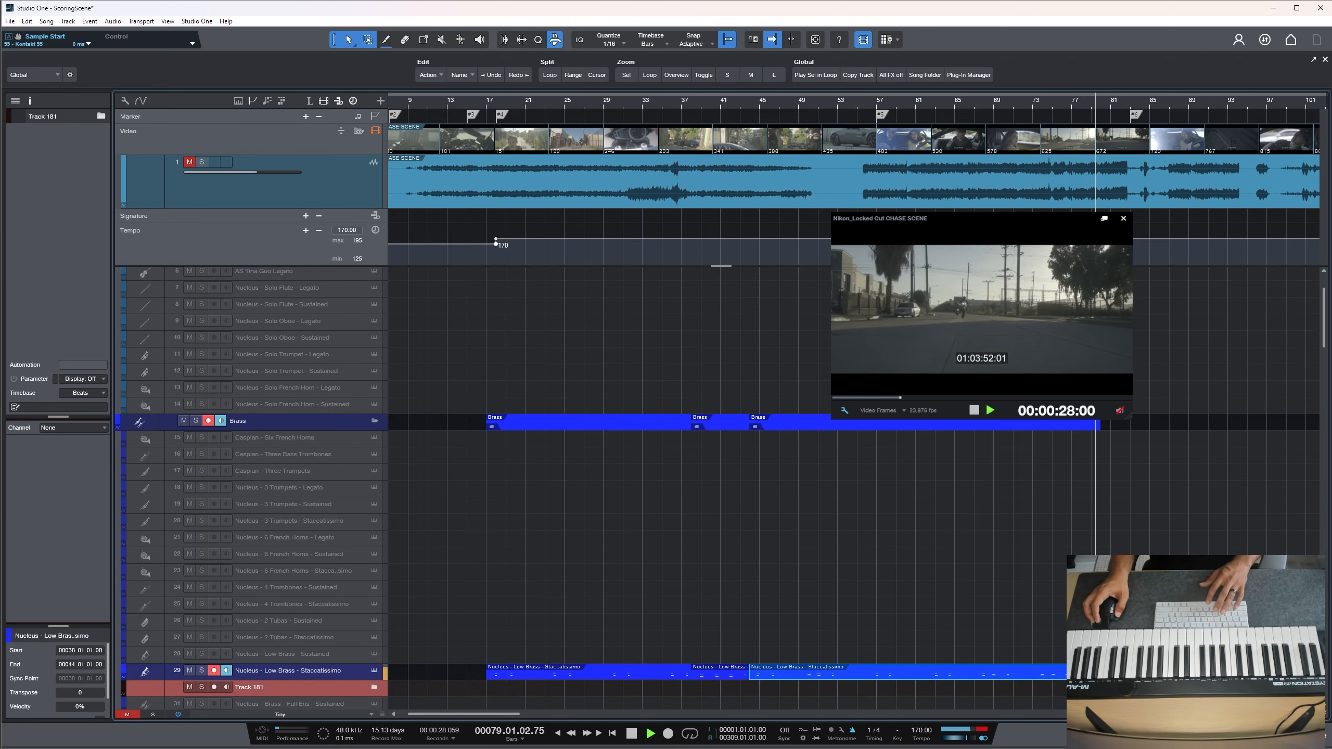
pyautogui.press('space')
# Try to record the closing low brass and double bass phrase from bar 77, undoing the rejected take
pyautogui.click(1069, 102)
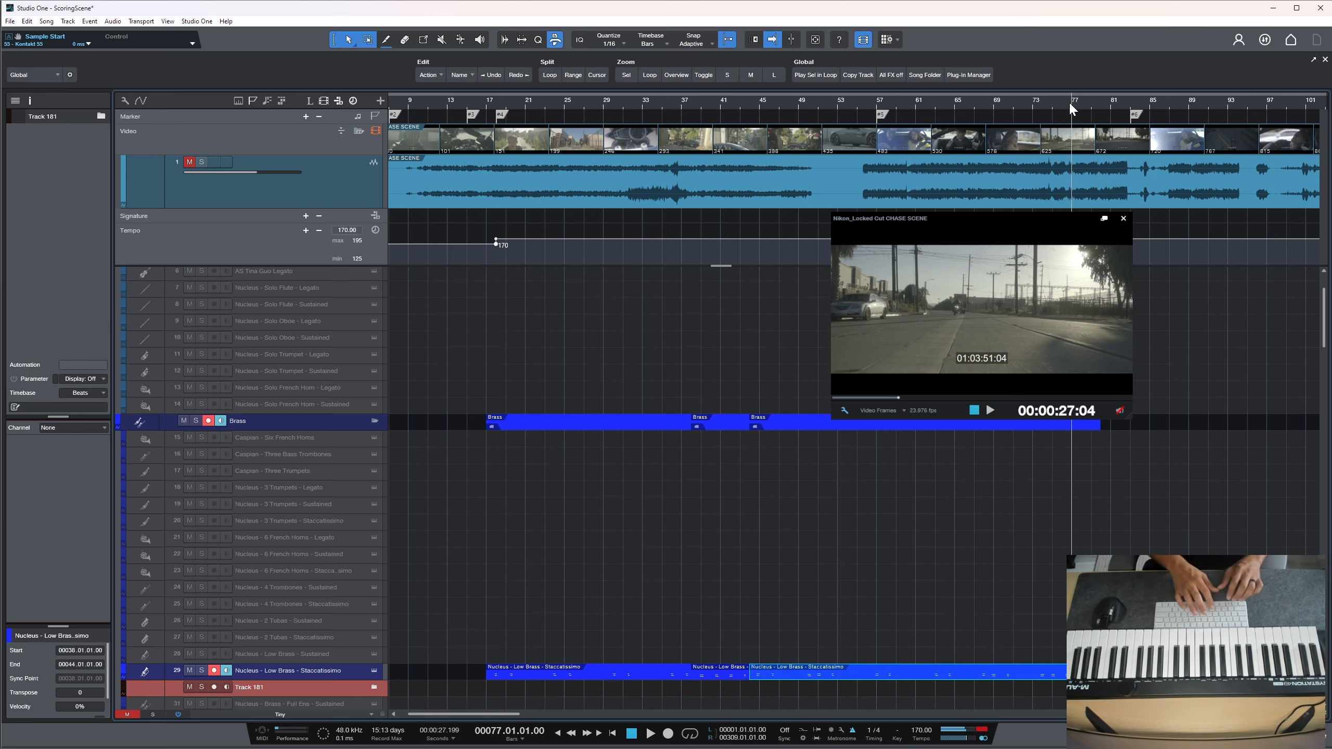
pyautogui.press('KP_Multiply')
pyautogui.press('space')
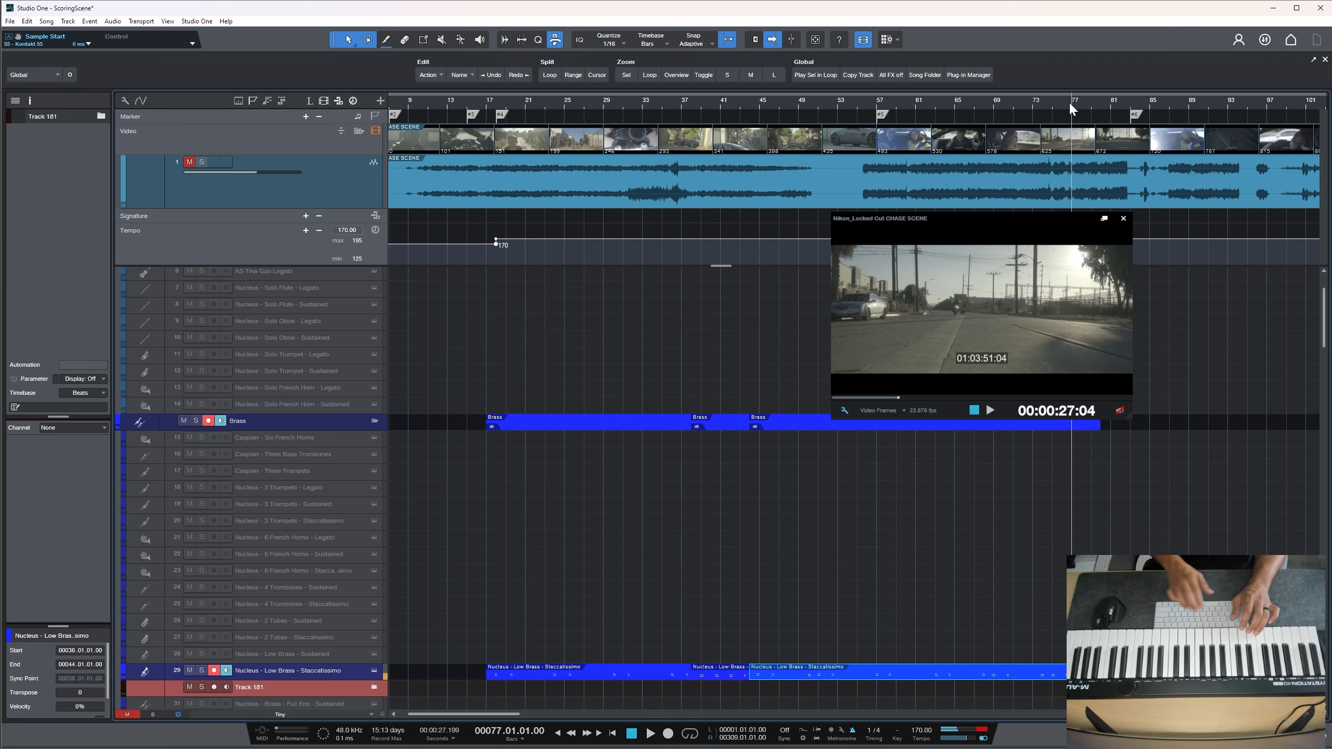
pyautogui.press('space')
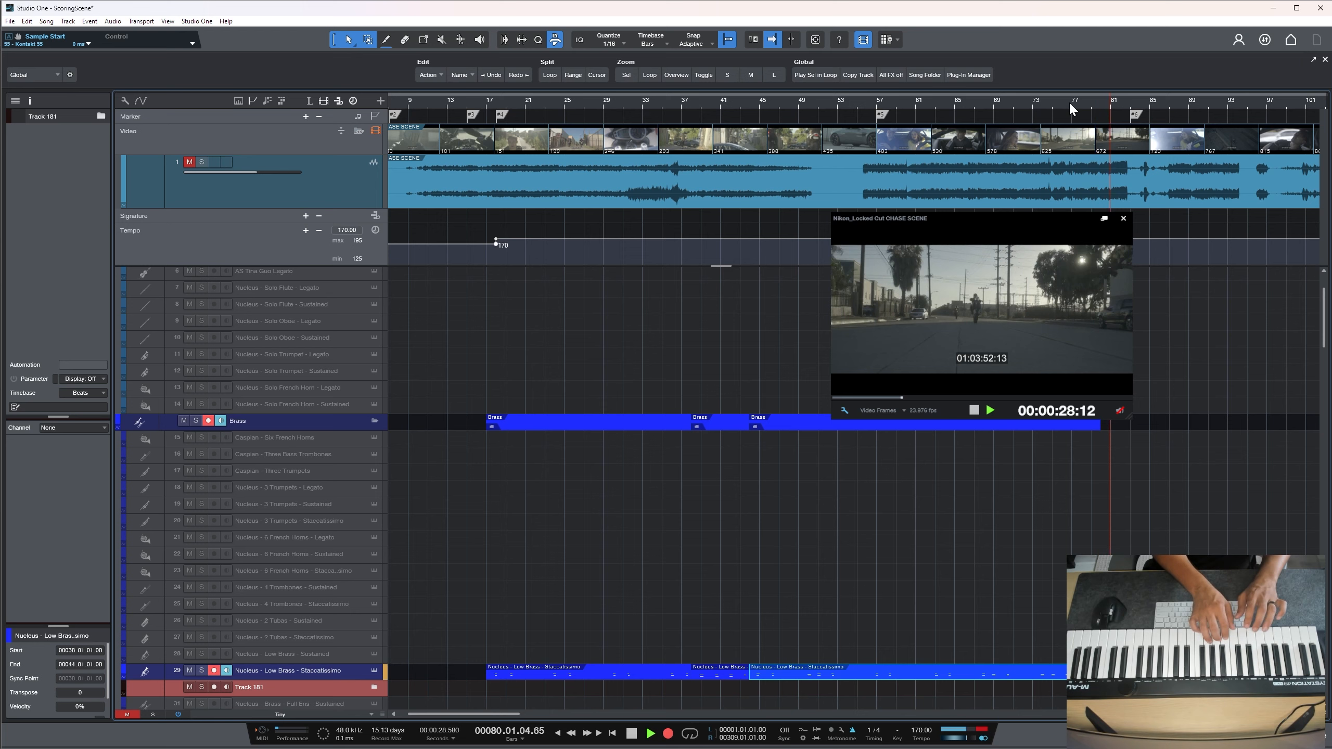
pyautogui.press('space')
pyautogui.hotkey('ctrl', 'z')
# Record the closing low brass and double bass phrase from bar 77 up to bar 83 and play it back
pyautogui.press('space')
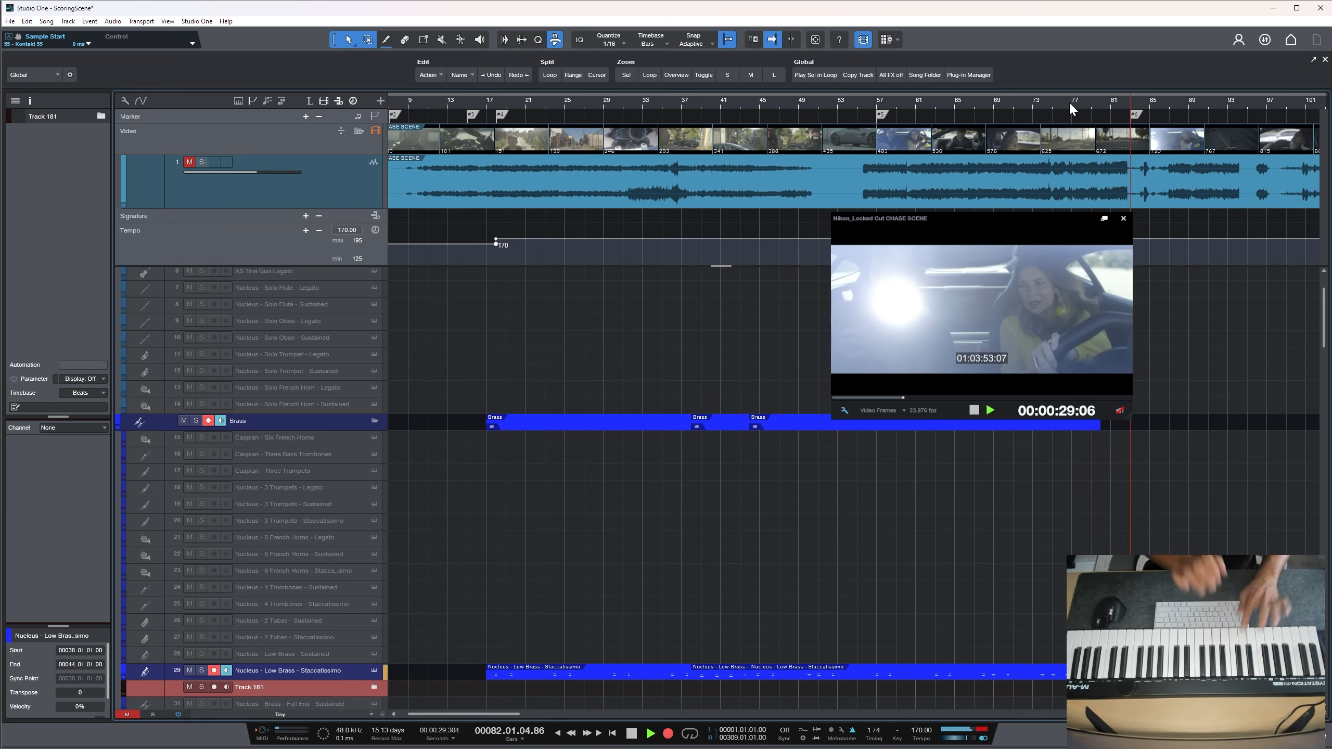
pyautogui.press('space')
pyautogui.press('space')
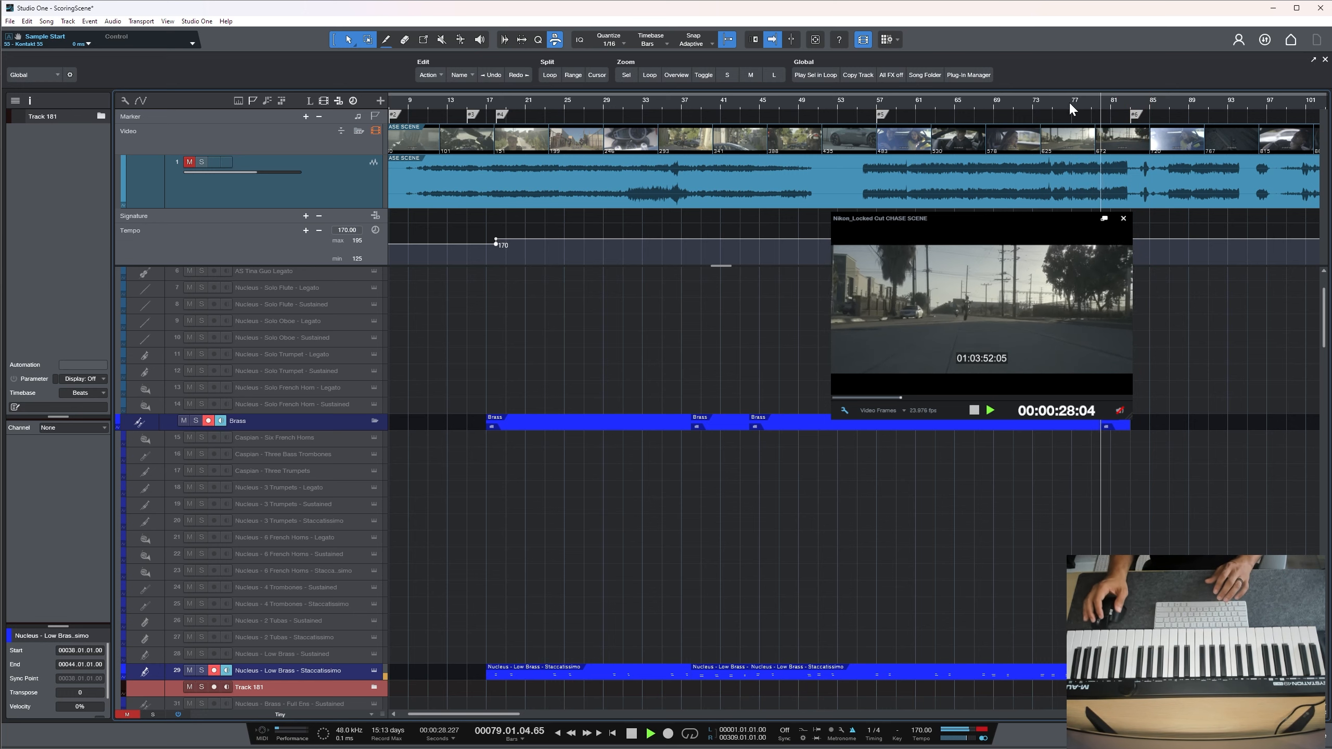
pyautogui.press('space')
pyautogui.press('space')
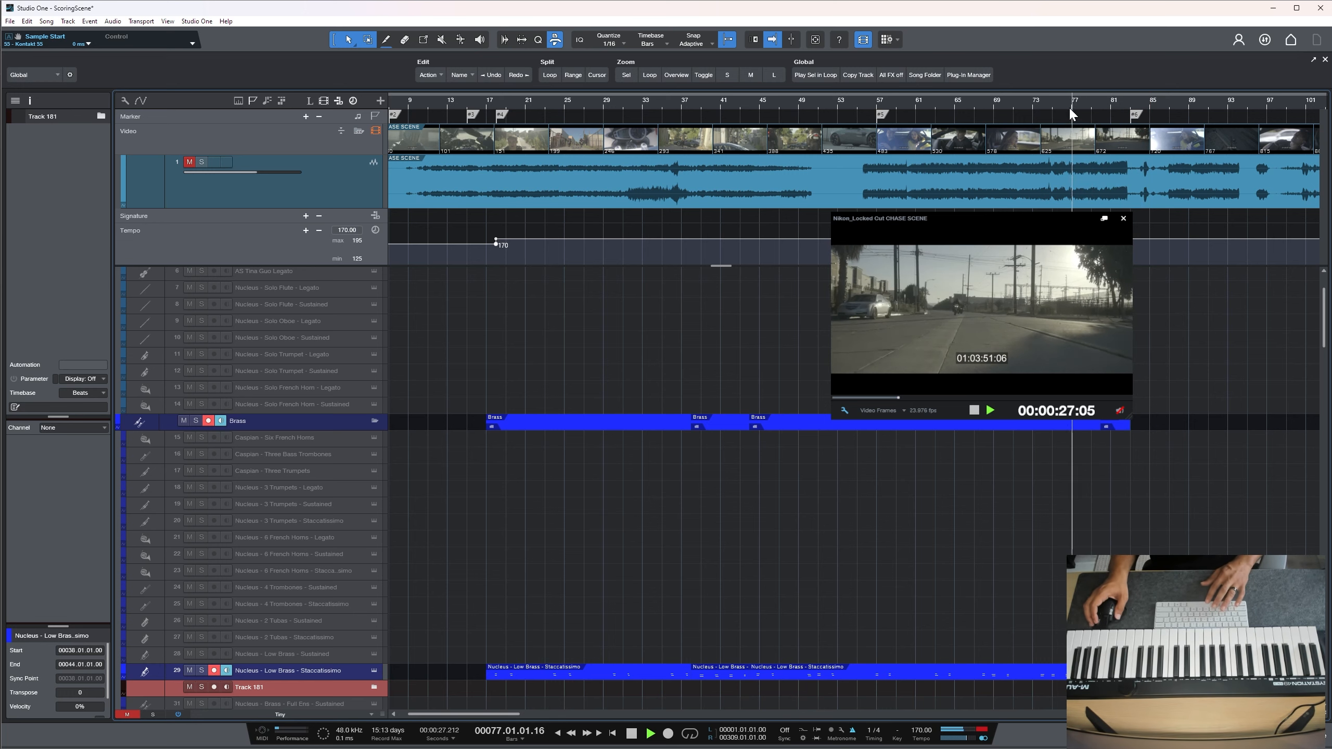
pyautogui.scroll(3, 716, 357)
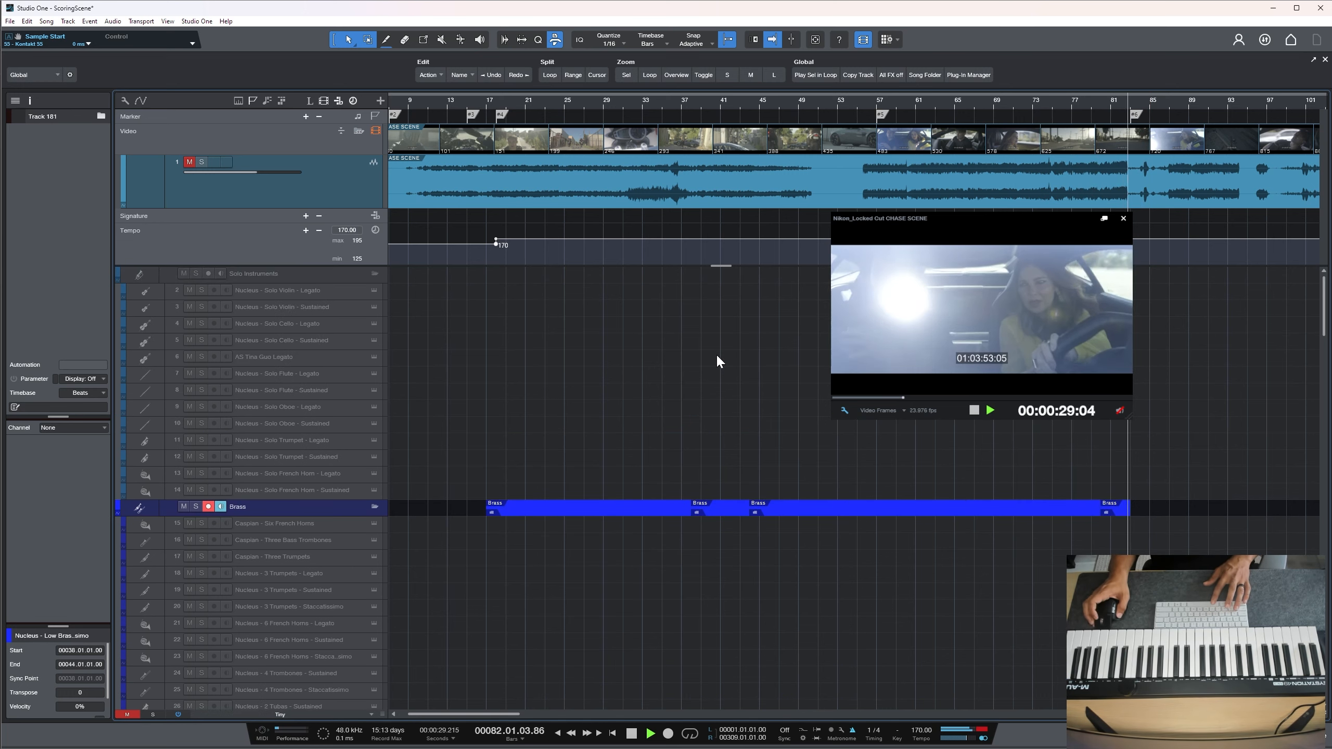
pyautogui.scroll(-5, 717, 355)
pyautogui.press('space')
# Merge the Nucleus - Low Brass - Staccatissimo events into one event spanning bars 17 to 83 and lower the track's volume to -3.0 dB
pyautogui.moveTo(1199, 503); pyautogui.dragTo(585, 516)
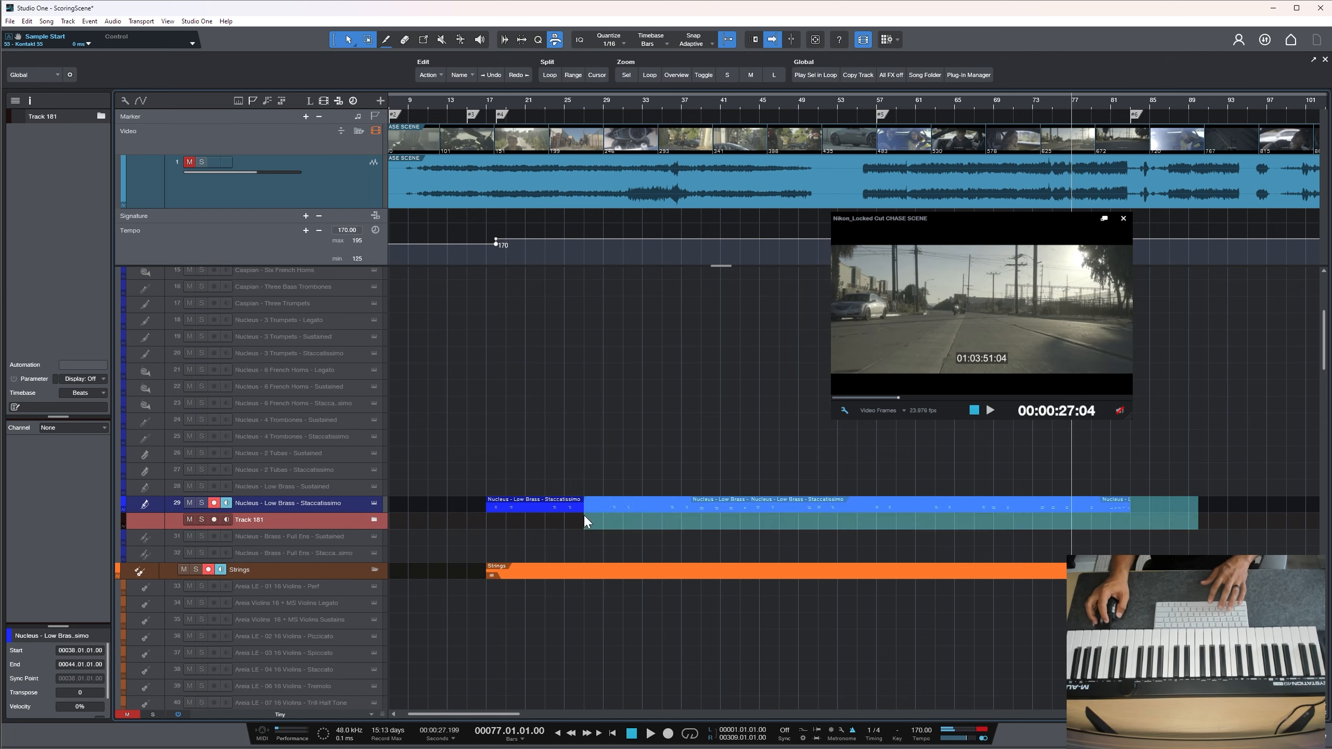
pyautogui.click(531, 511)
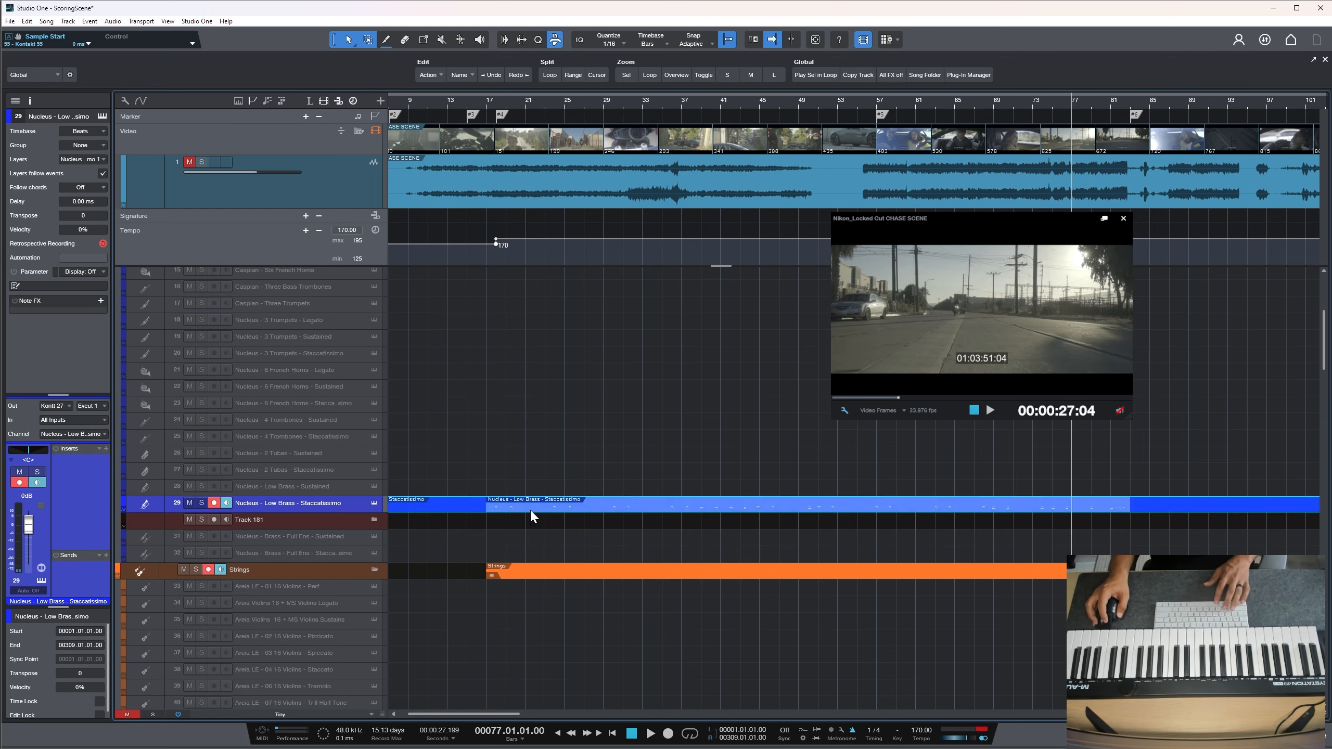
pyautogui.click(534, 503)
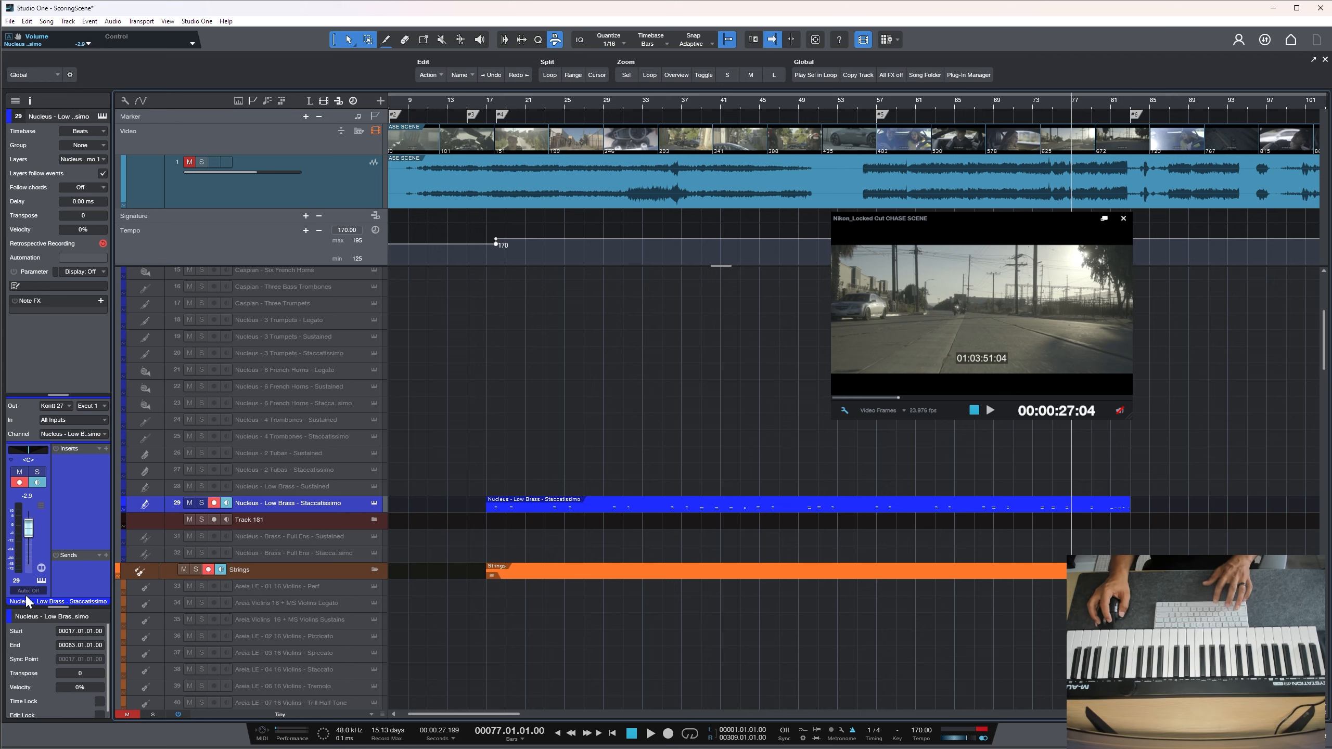
# Play the scene from bar 16 to check the low brass level against the strings
pyautogui.click(476, 102)
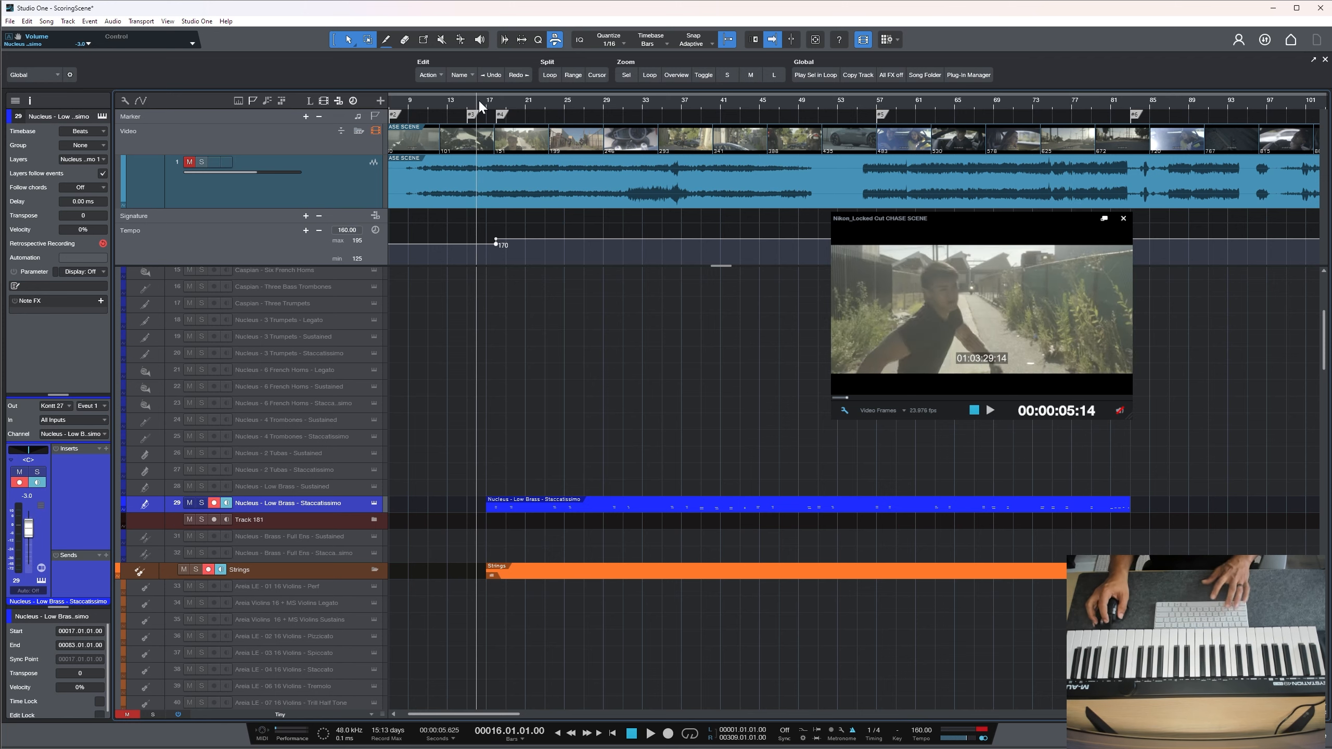
pyautogui.press('space')
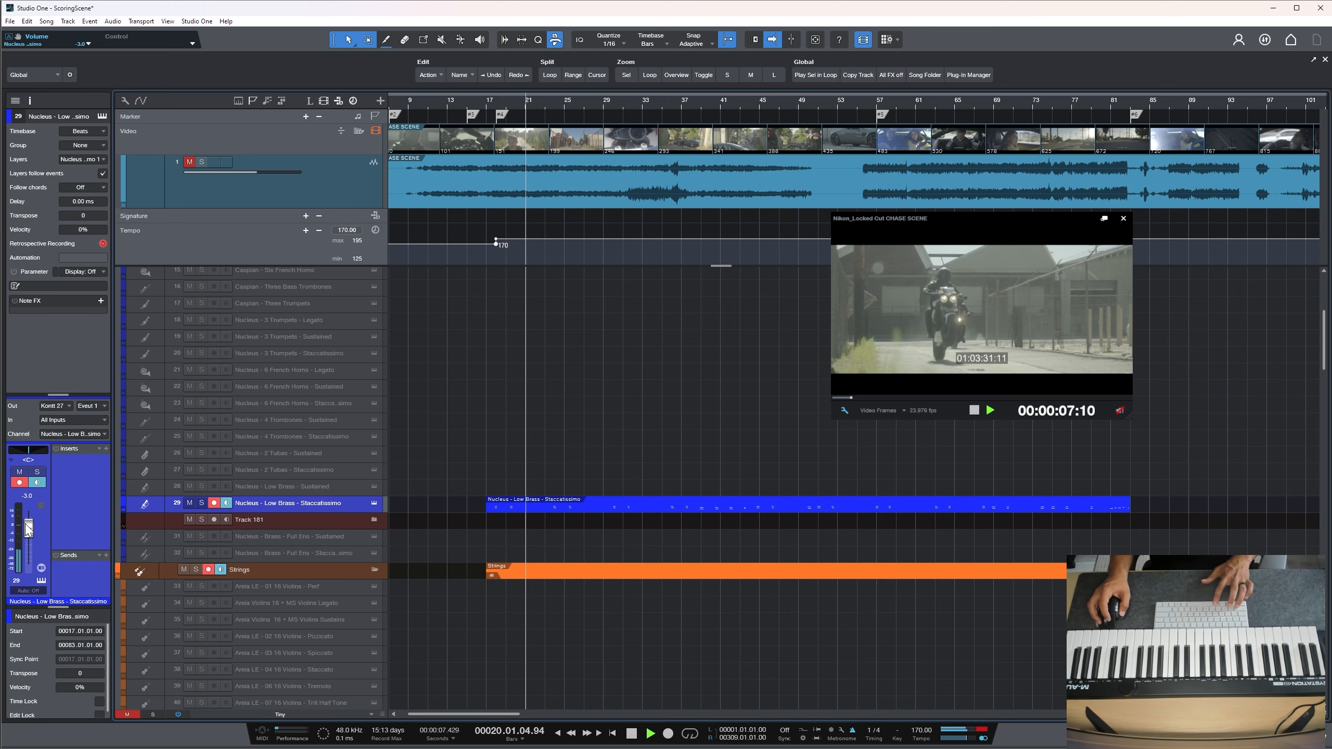
pyautogui.press('space')
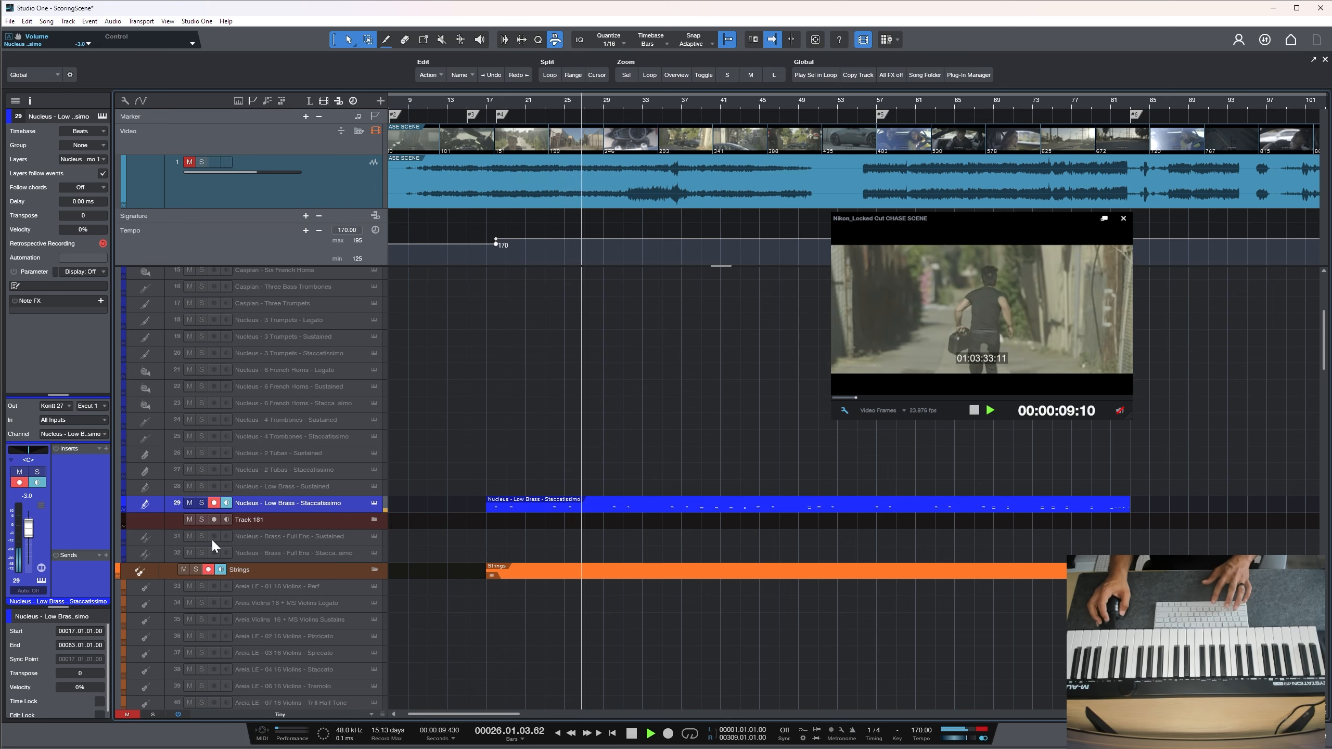
# Shrink the arrangement's tracks to the Overview height and look through the instrument tracks down to the orchestra FX
pyautogui.scroll(-2, 465, 440)
pyautogui.scroll(-20, 472, 444)
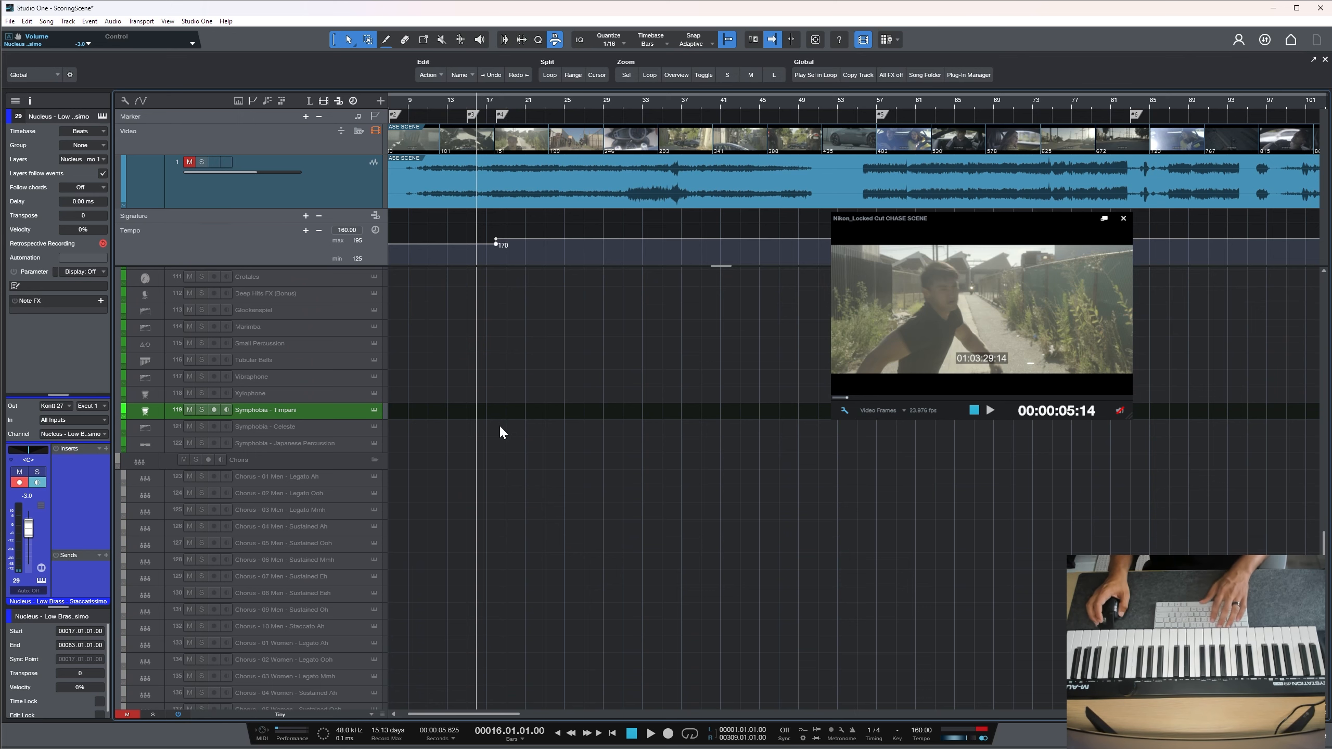
pyautogui.press('F5')
pyautogui.hotkey('shift', 'w')
pyautogui.scroll(12, 574, 427)
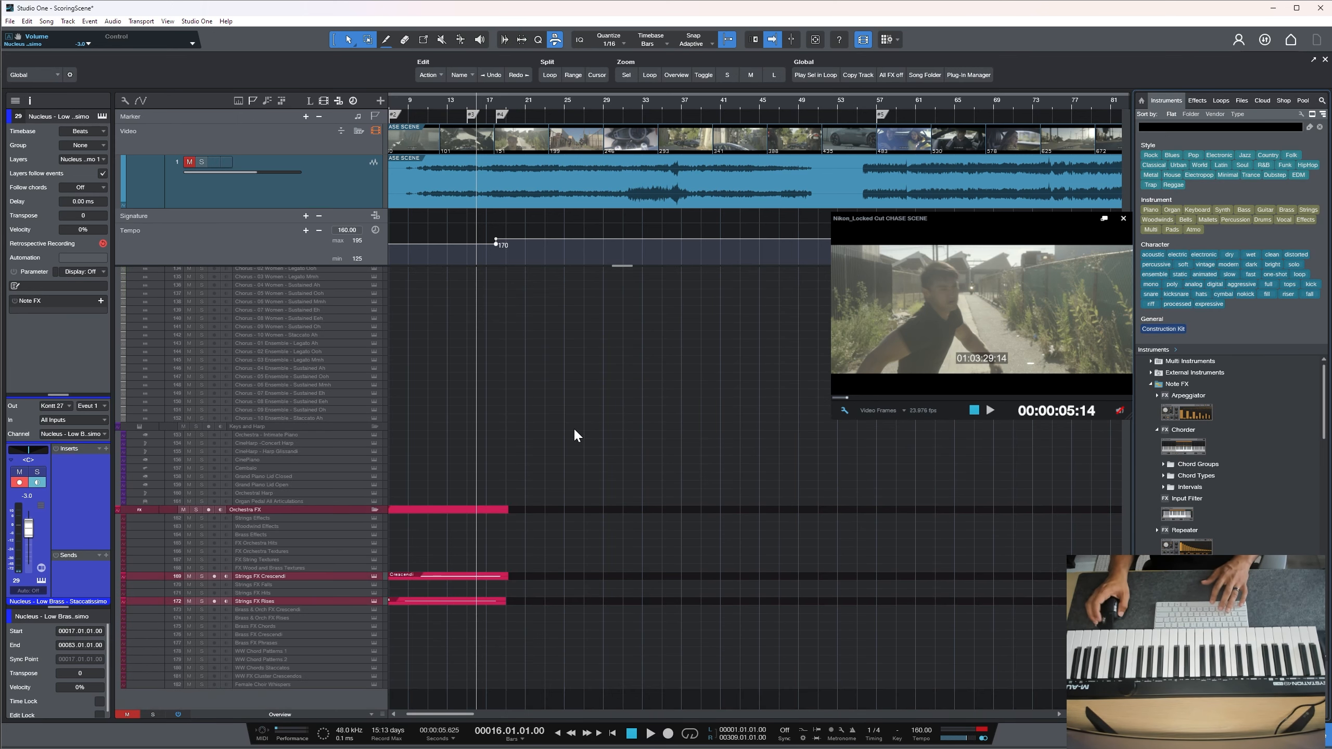
pyautogui.scroll(9, 568, 419)
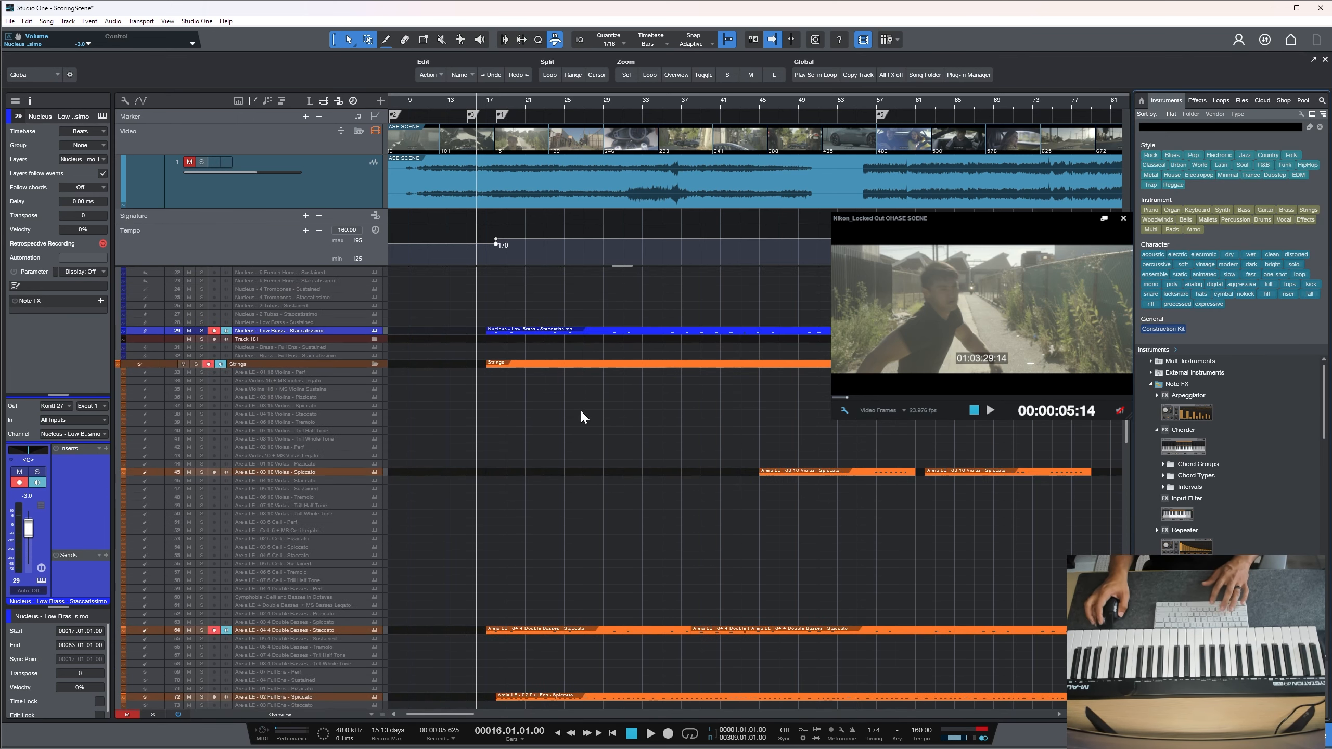
pyautogui.press('F5')
# Play the scene from bar 39 to bar 72 while looking through the brass, strings and percussion tracks
pyautogui.click(700, 135)
pyautogui.press('space')
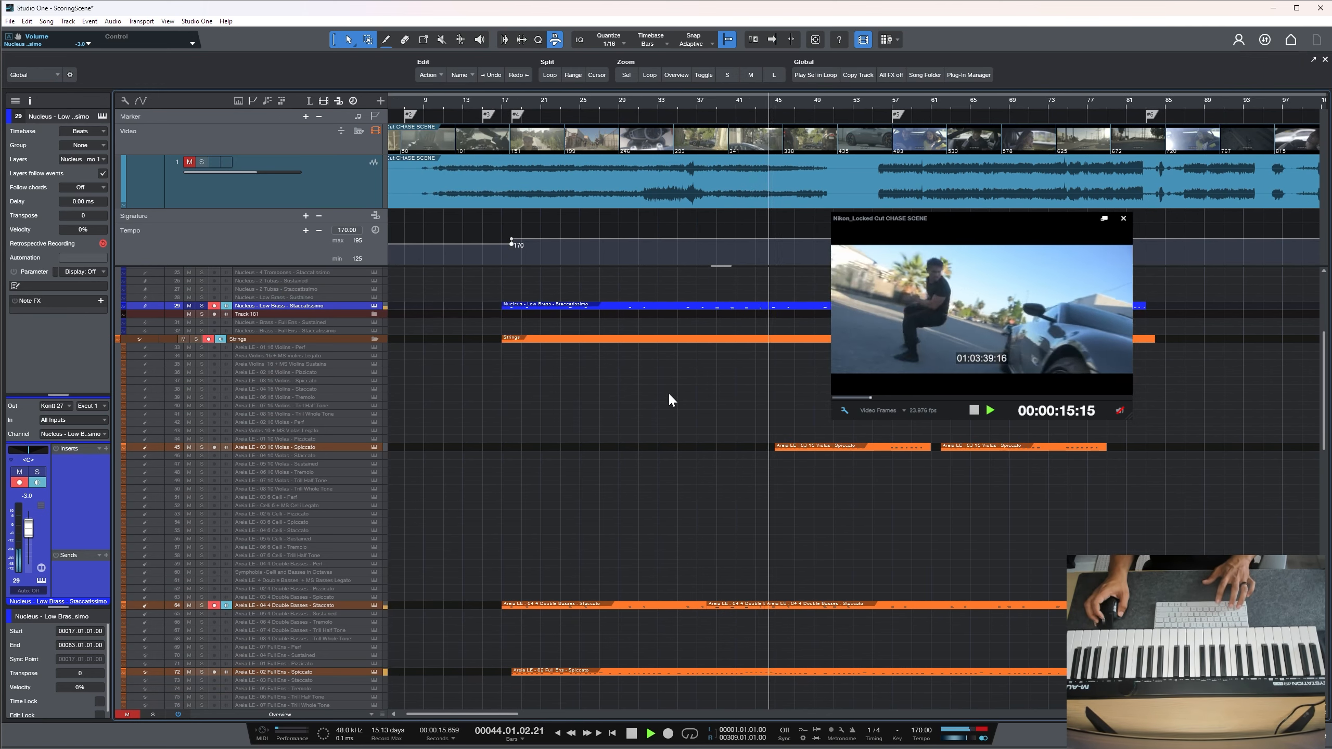
pyautogui.scroll(7, 669, 398)
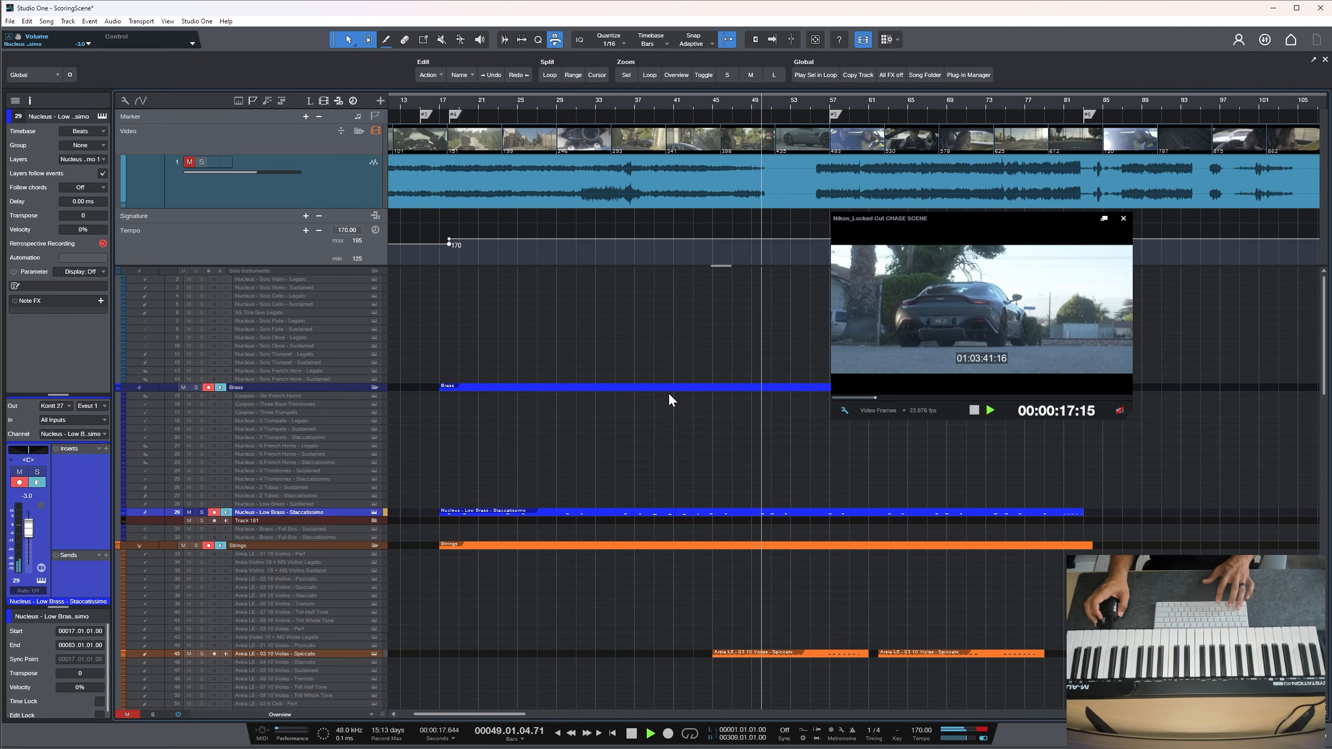
pyautogui.scroll(-15, 670, 396)
pyautogui.scroll(-2, 668, 391)
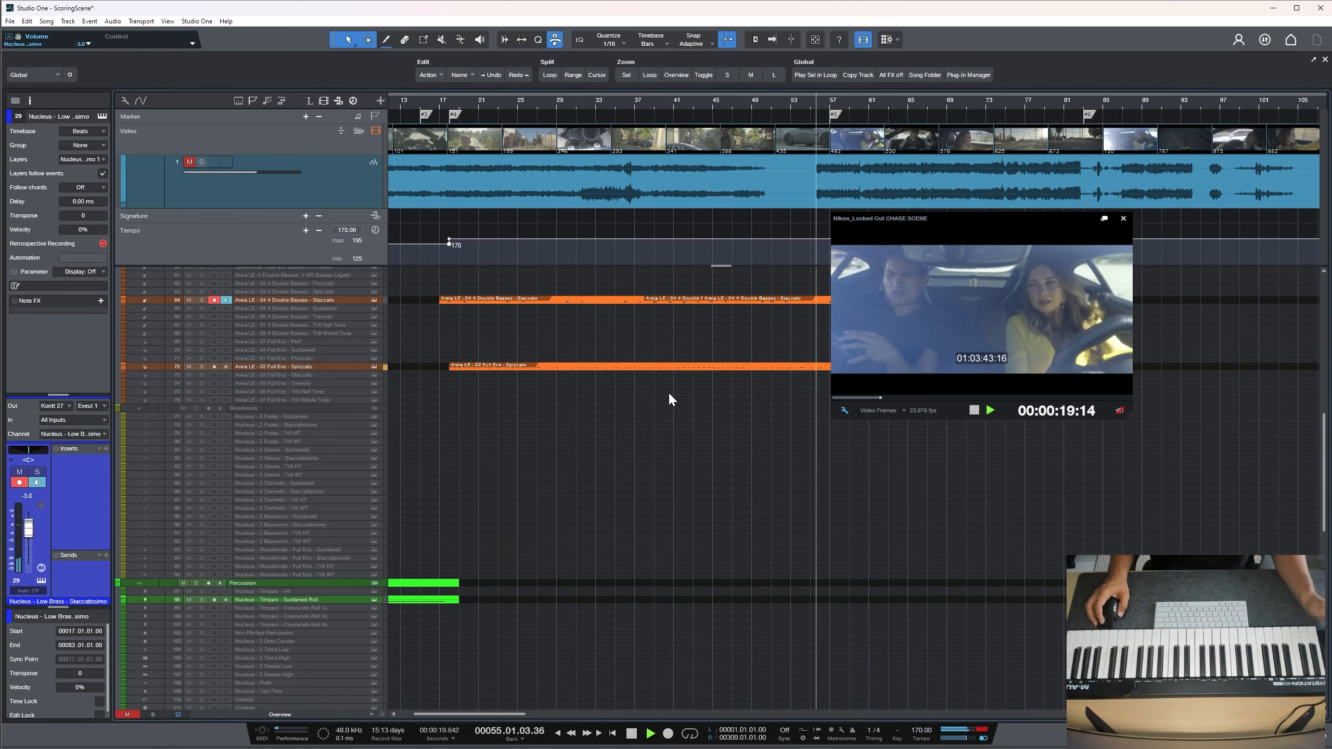
pyautogui.scroll(-5, 666, 377)
pyautogui.scroll(-5, 666, 377)
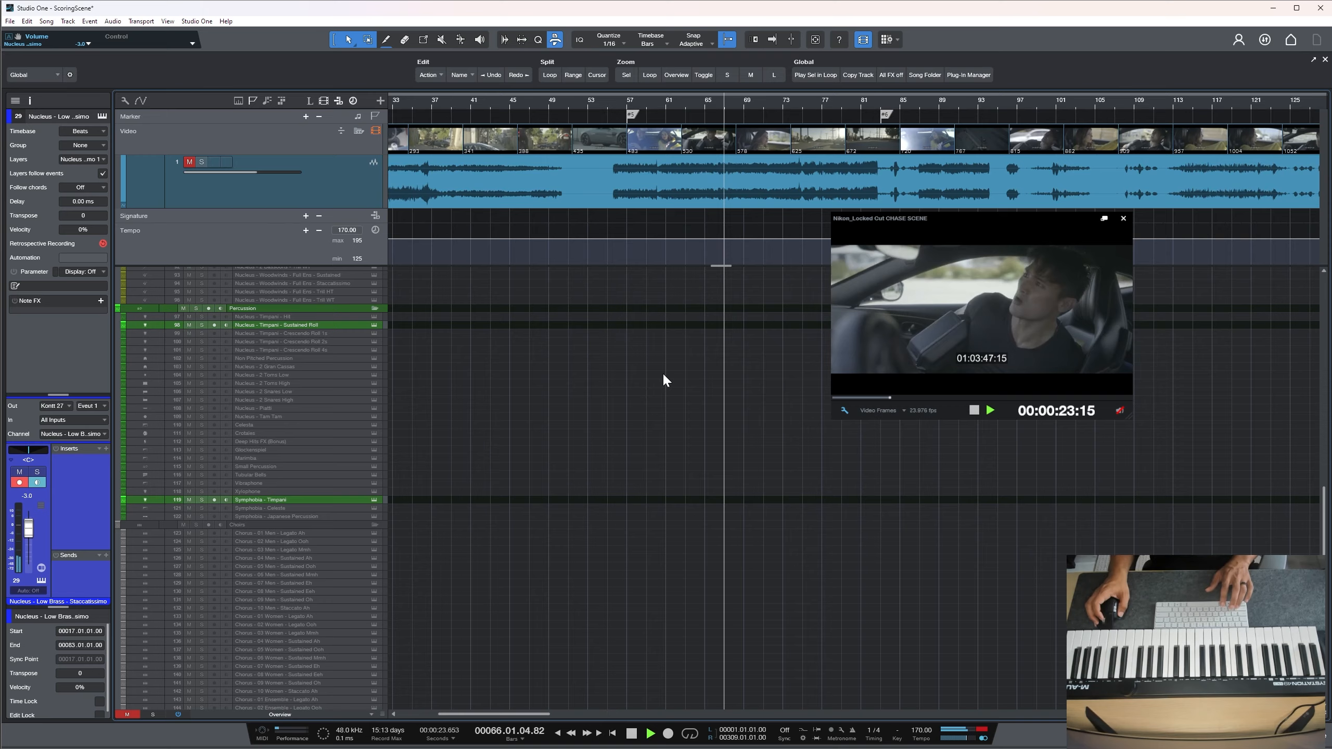
pyautogui.scroll(20, 655, 362)
pyautogui.scroll(-1, 601, 375)
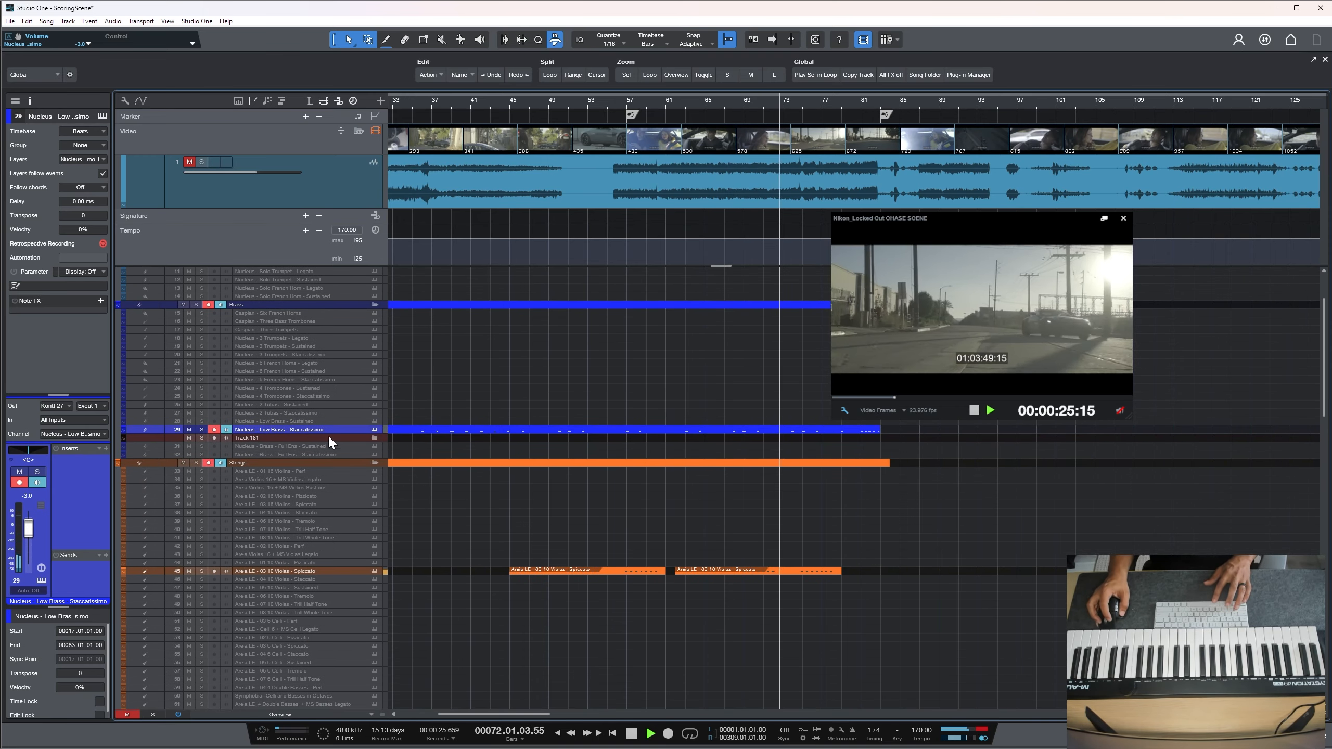
# Set the Nucleus - Low Brass - Staccatissimo volume to -2.5 dB and check the balance in playback from bar 39
pyautogui.moveTo(29, 526); pyautogui.dragTo(30, 522)
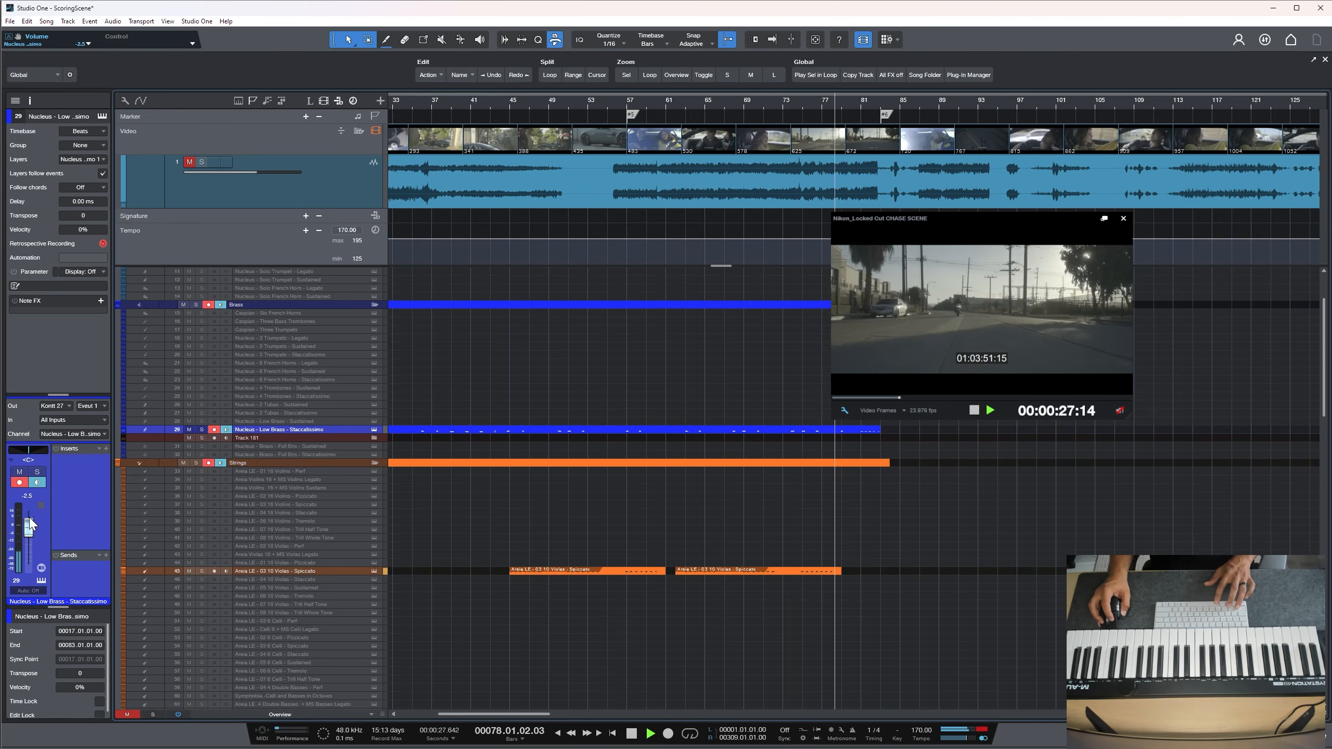
pyautogui.press('space')
pyautogui.press('space')
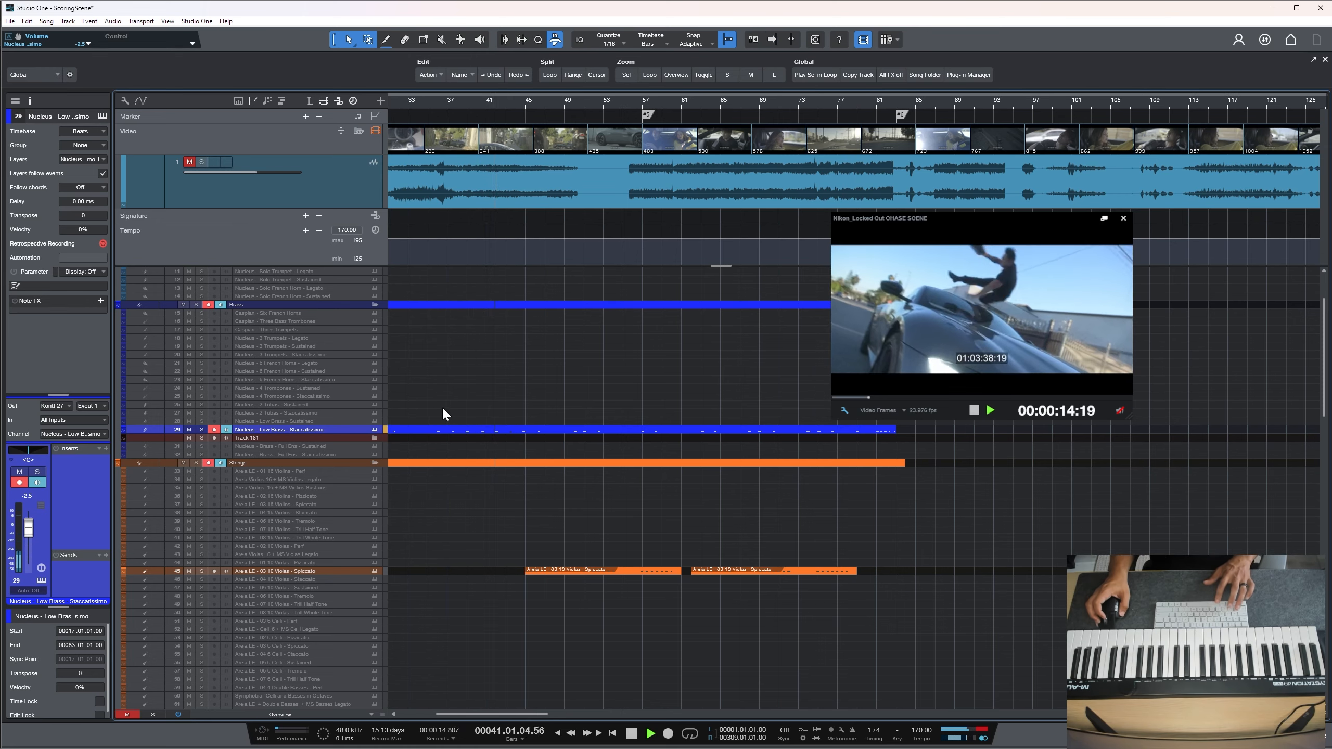
pyautogui.scroll(3, 448, 412)
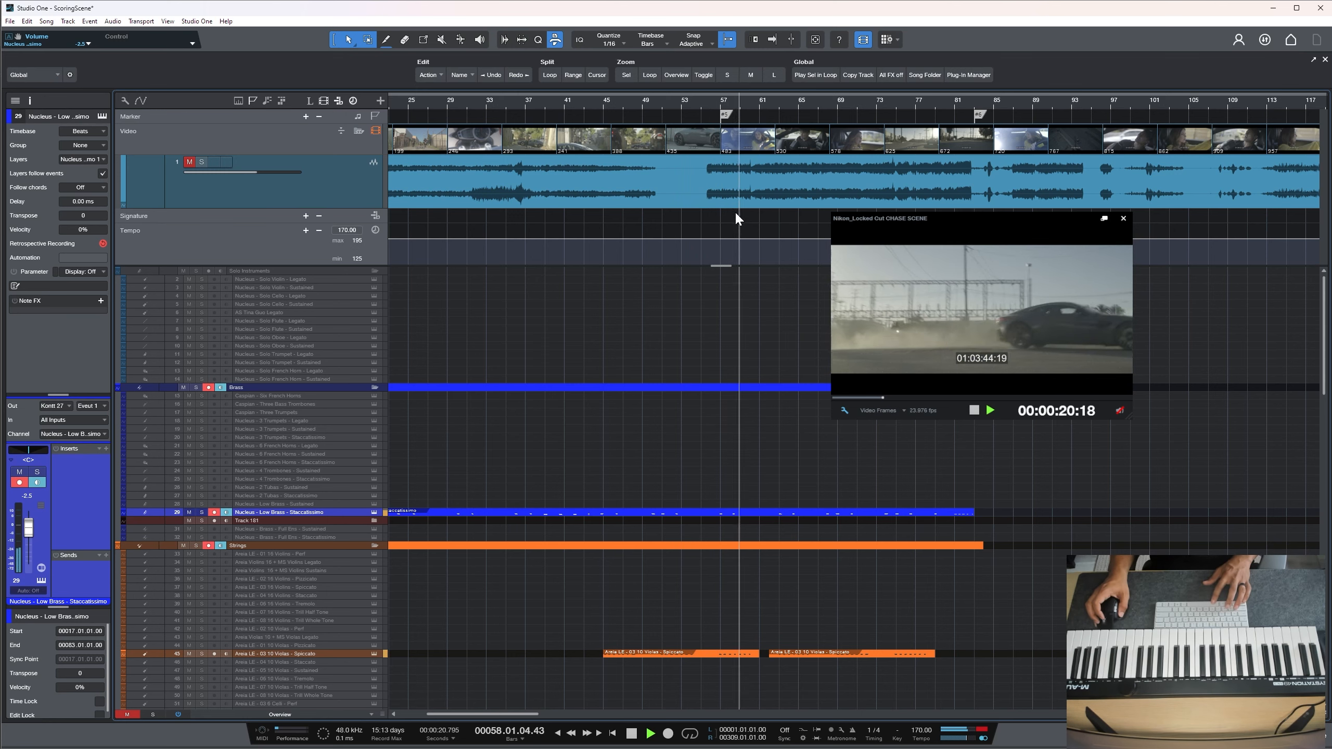
pyautogui.press('space')
pyautogui.press('space')
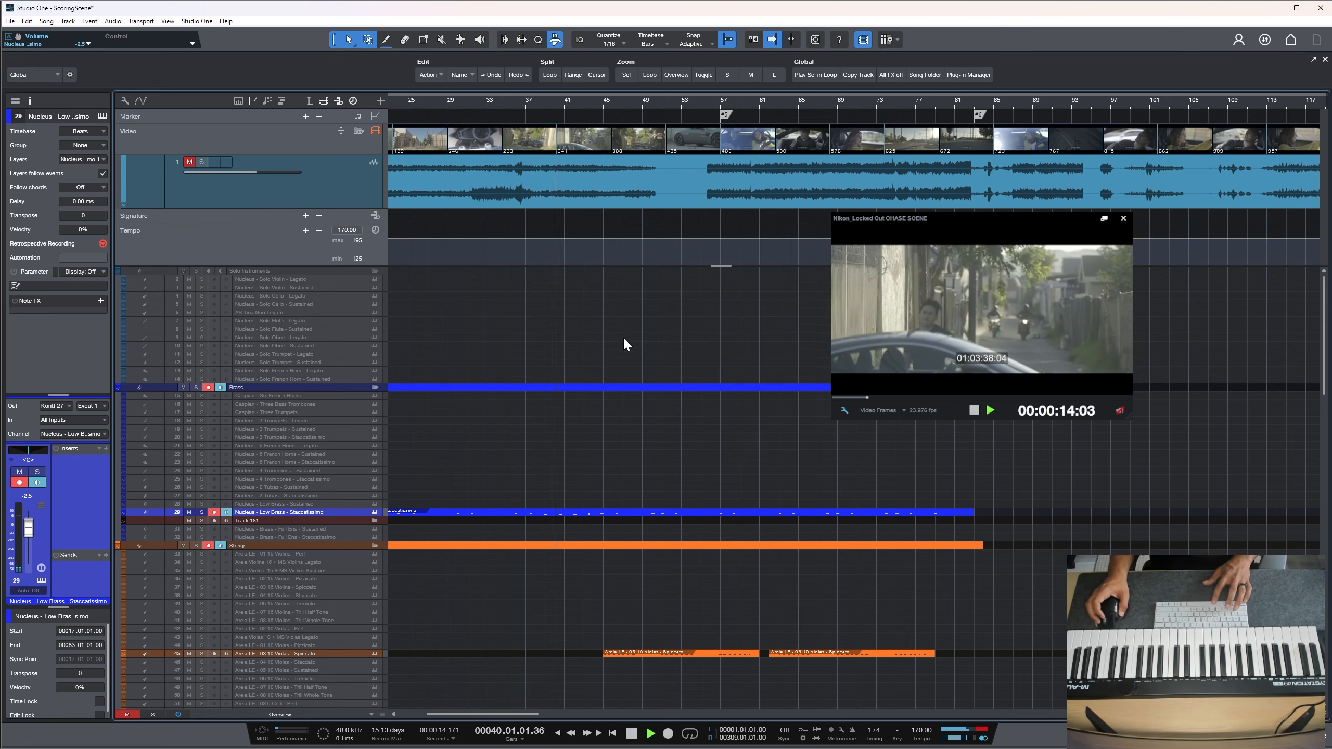
pyautogui.press('space')
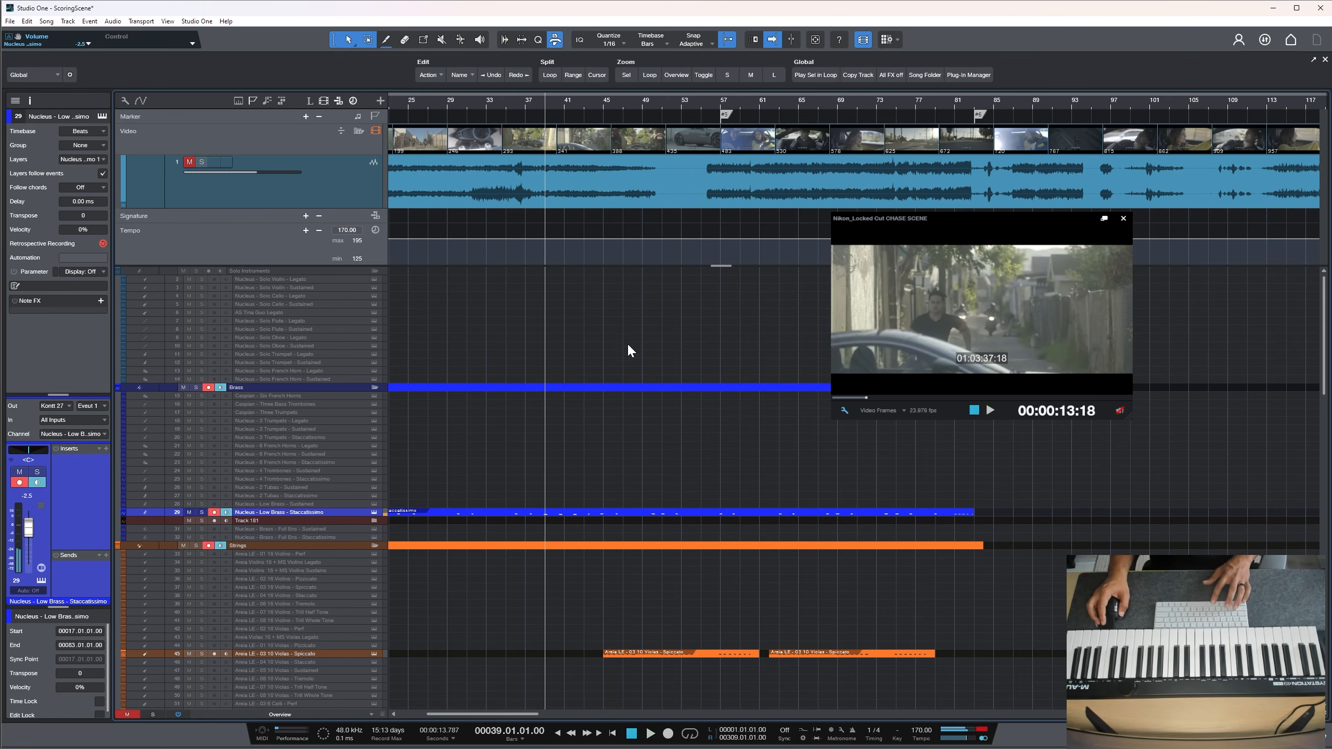
# Listen repeatedly to the passage starting at bar 45, where the viola spiccato enters
pyautogui.click(603, 106)
pyautogui.press('space')
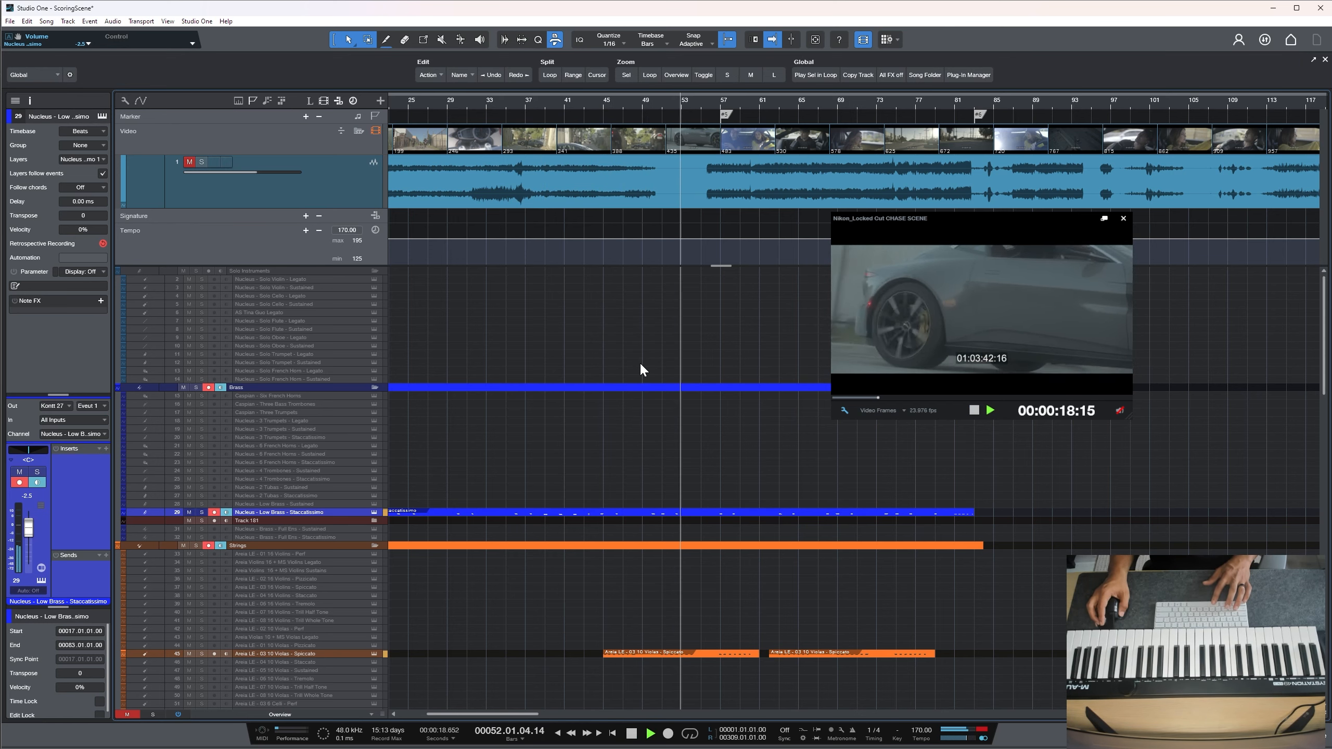
pyautogui.press('space')
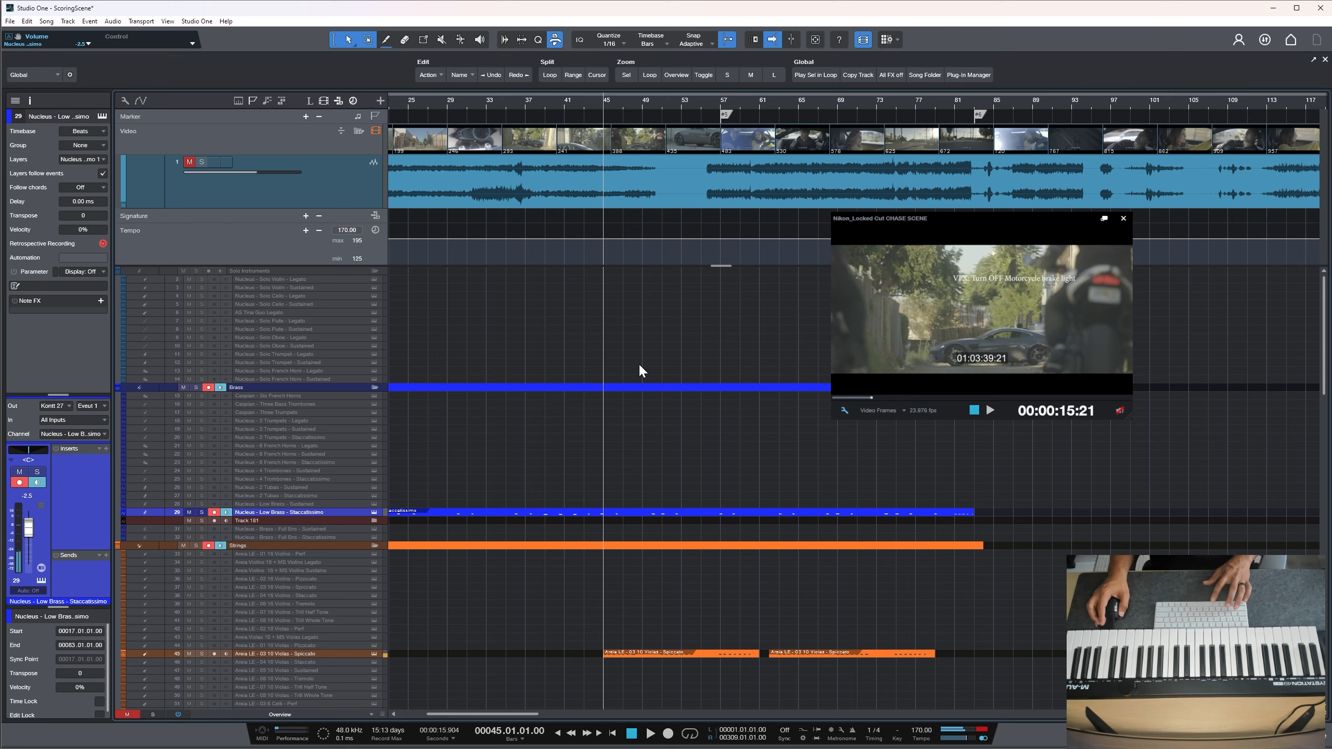
pyautogui.press('space')
pyautogui.press('space')
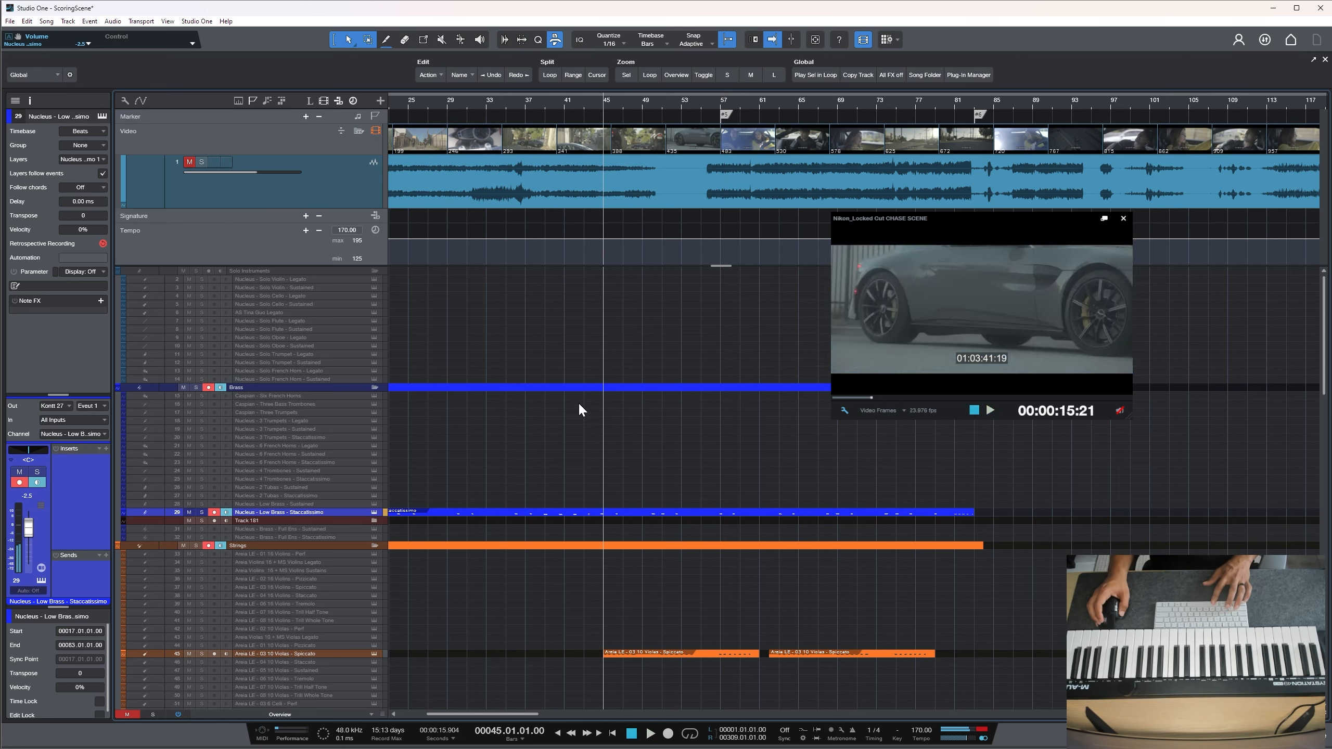
# Arm the Caspian - Six French Horns and Caspian - Three Bass Trombones tracks together, rehearsing the horns from bar 45
pyautogui.click(346, 396)
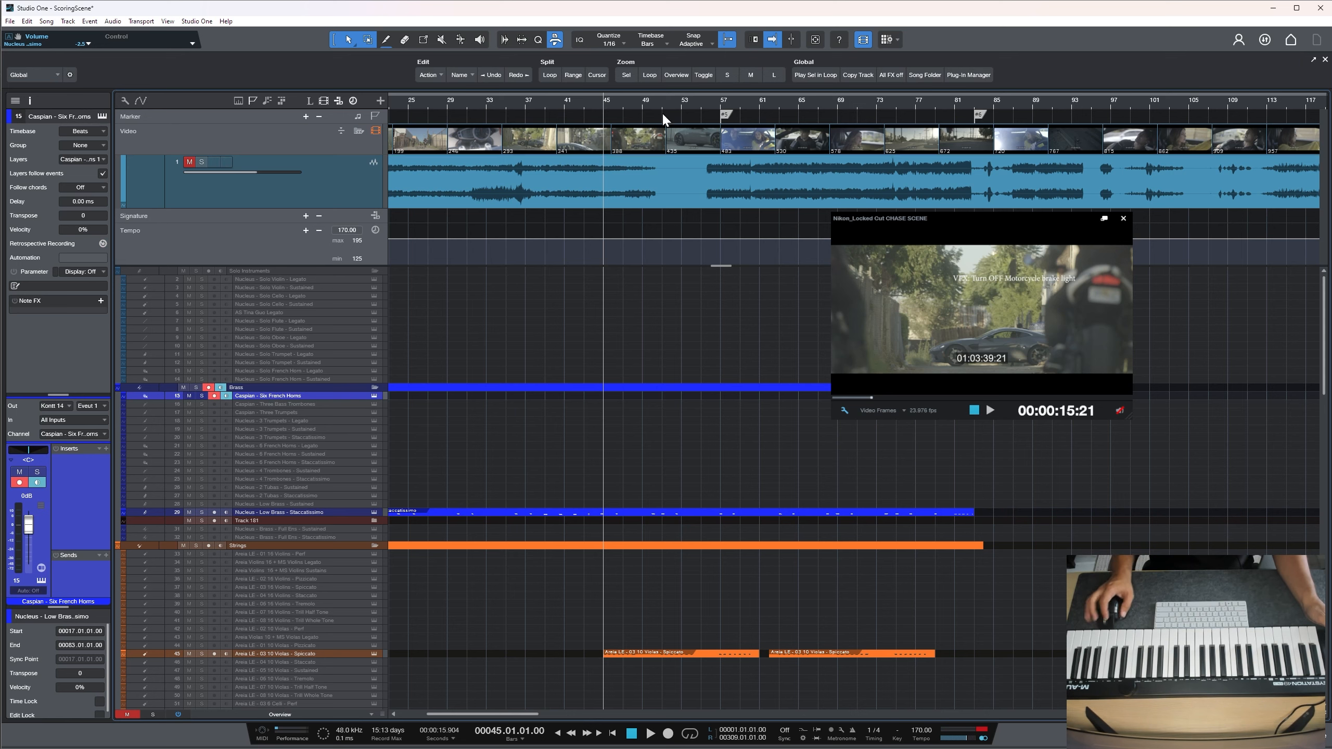
pyautogui.press('space')
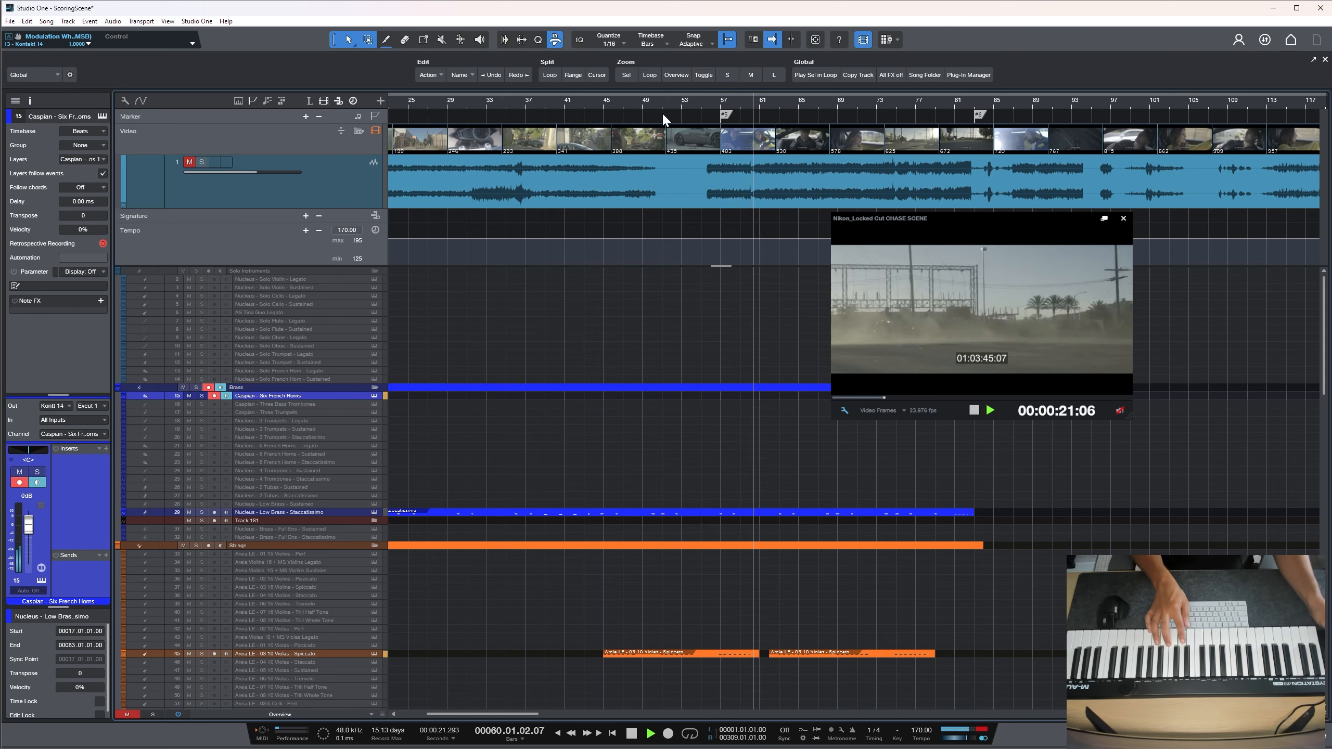
pyautogui.press('space')
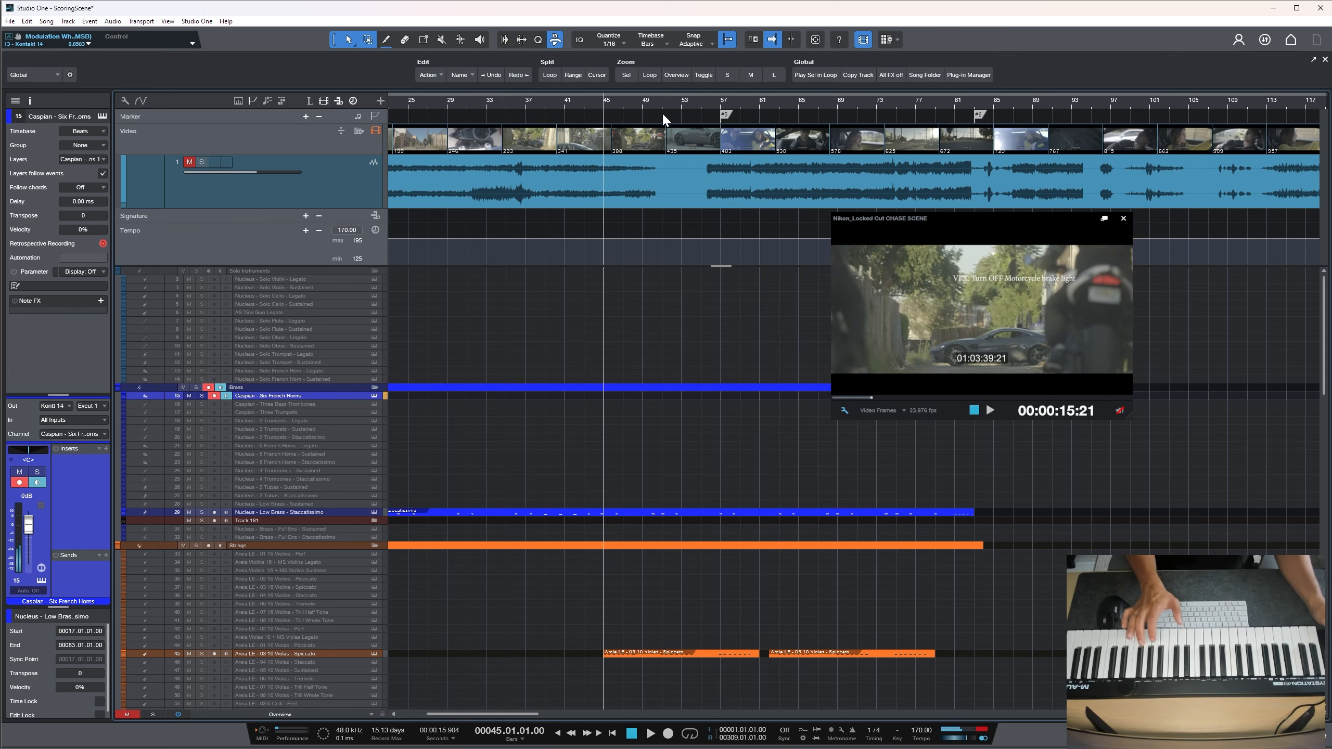
pyautogui.click(333, 404)
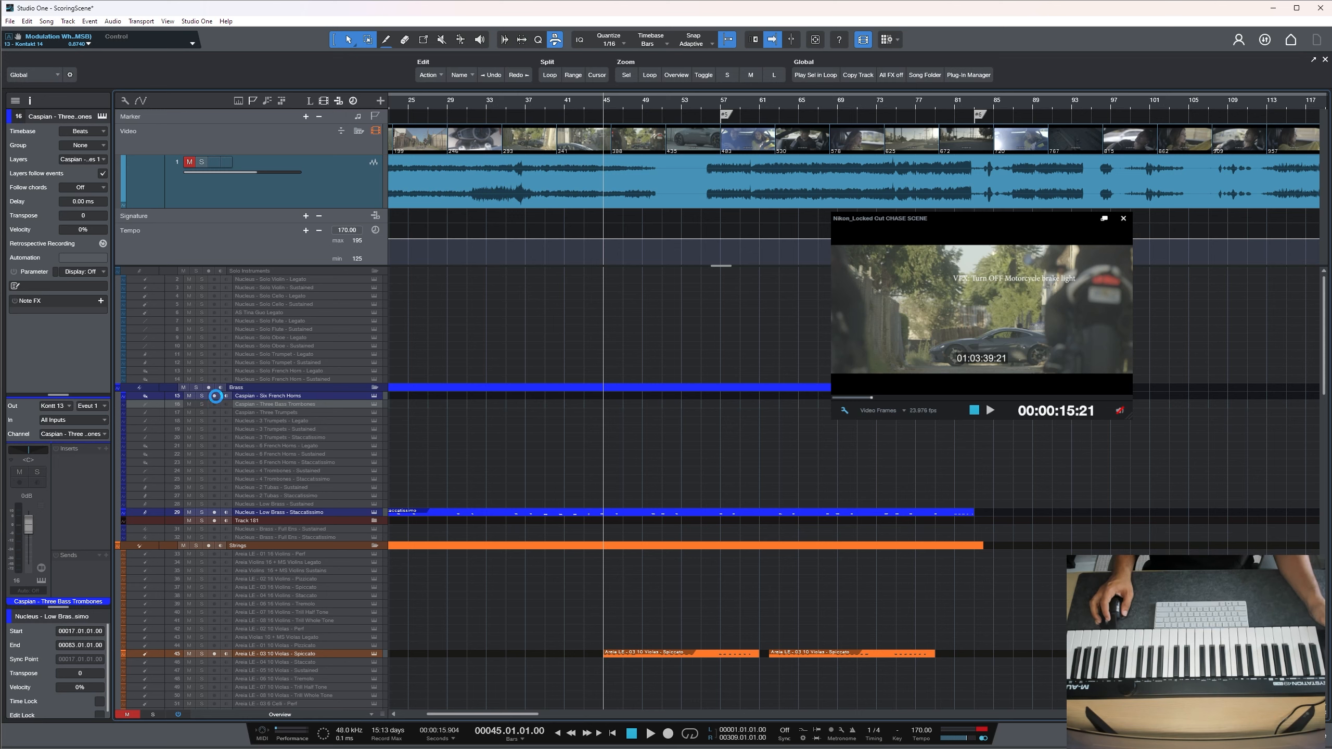
pyautogui.click(215, 396)
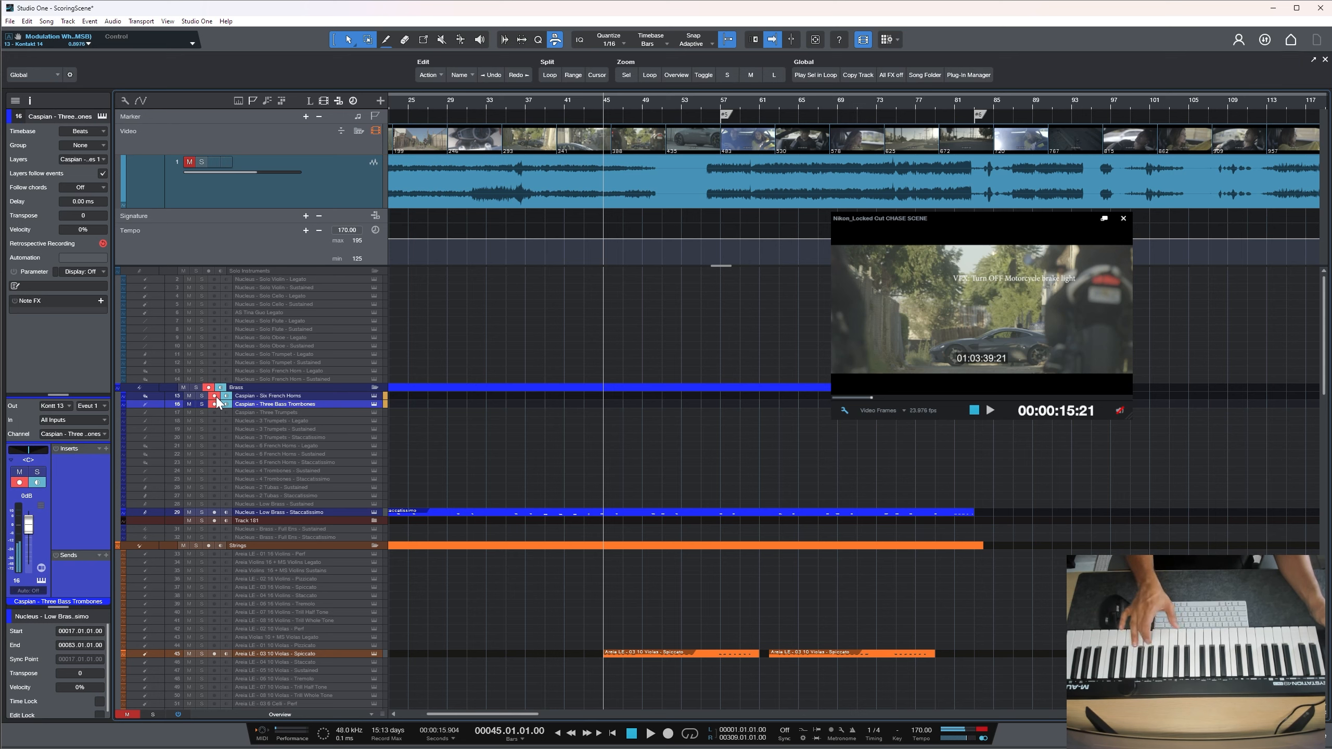
# Try to record the French horns and bass trombones together from bar 45, undoing the take
pyautogui.press('KP_Multiply')
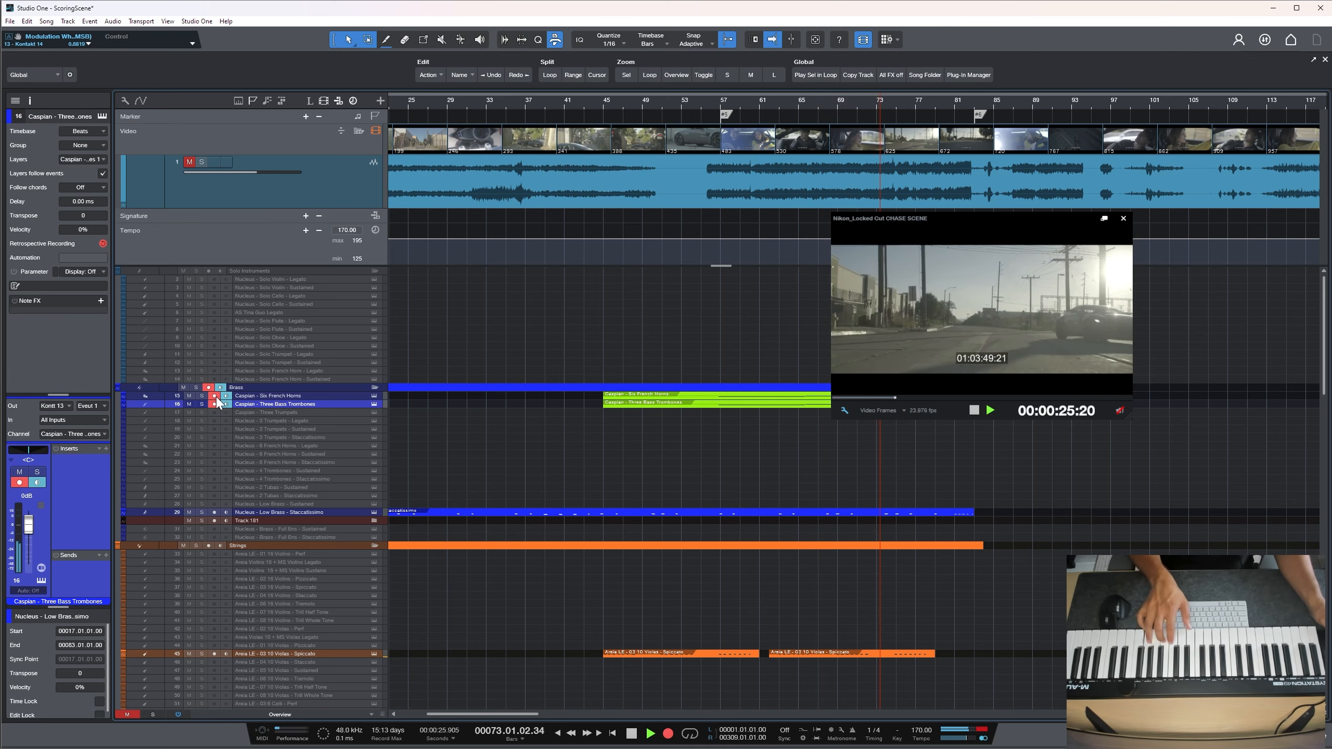
pyautogui.press('space')
pyautogui.hotkey('ctrl', 'z')
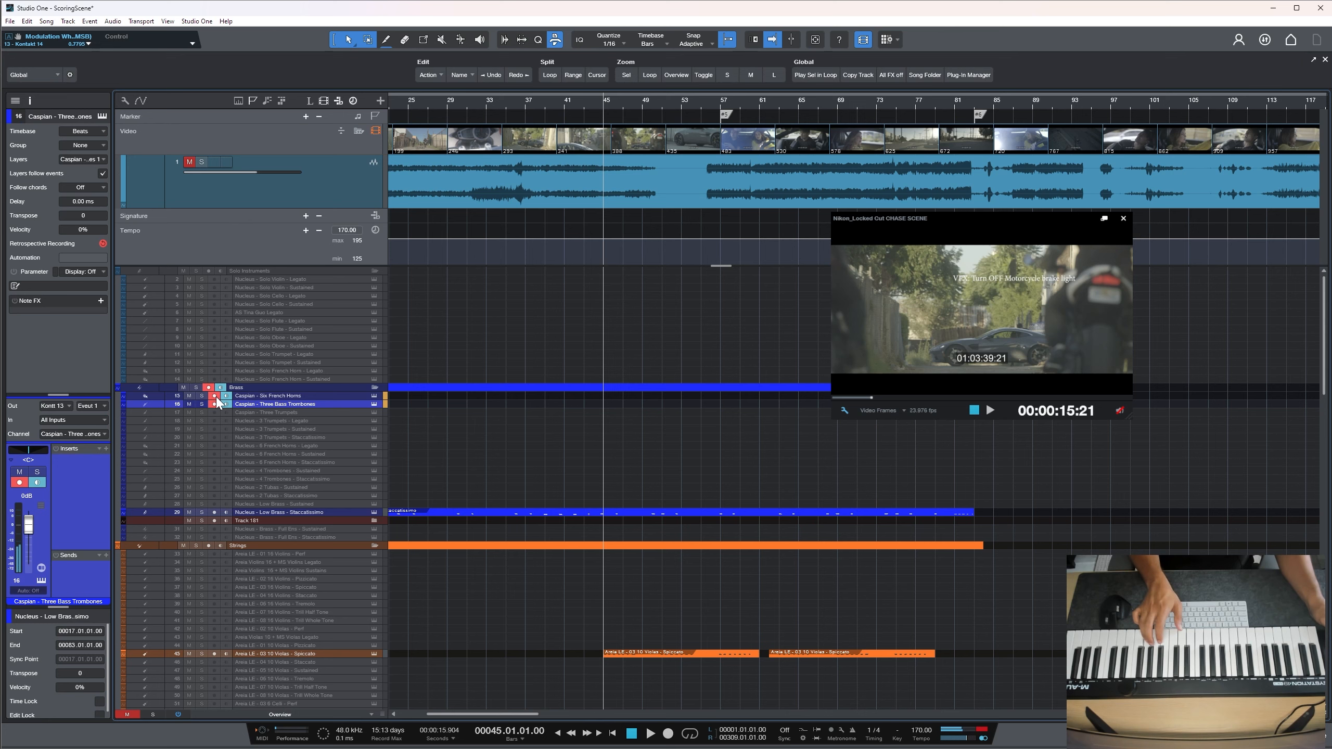
# Record a combined French horn and bass trombone line with playback starting at bar 45, and play the take back
pyautogui.press('KP_Multiply')
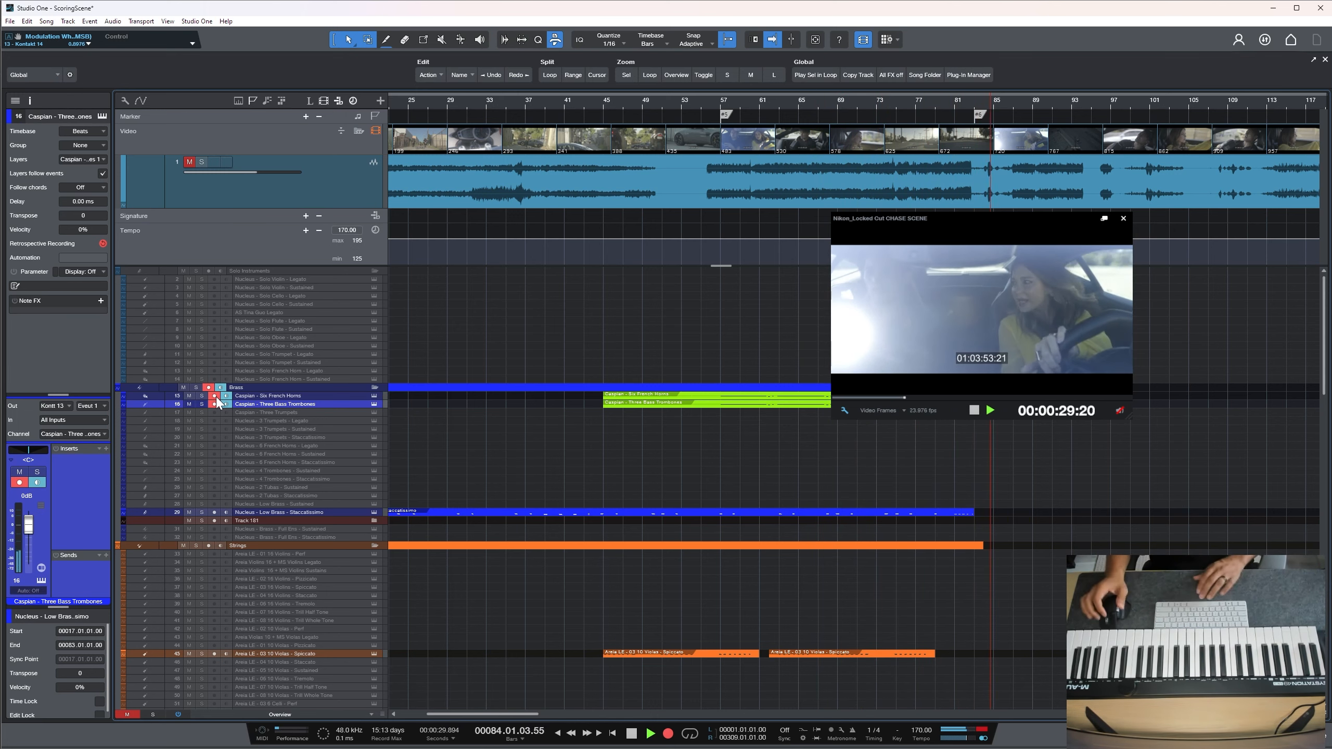
pyautogui.press('space')
pyautogui.press('space')
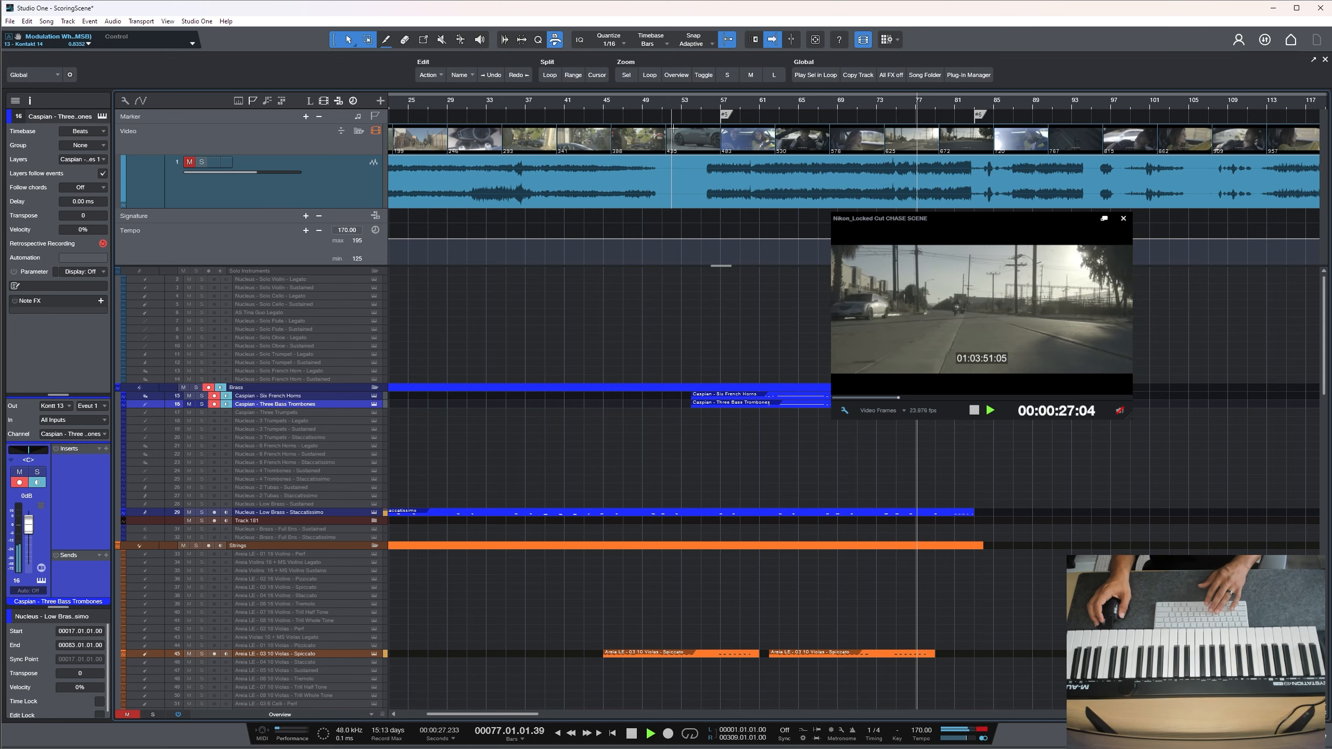
pyautogui.press('space')
pyautogui.press('space')
pyautogui.scroll(-10, 683, 520)
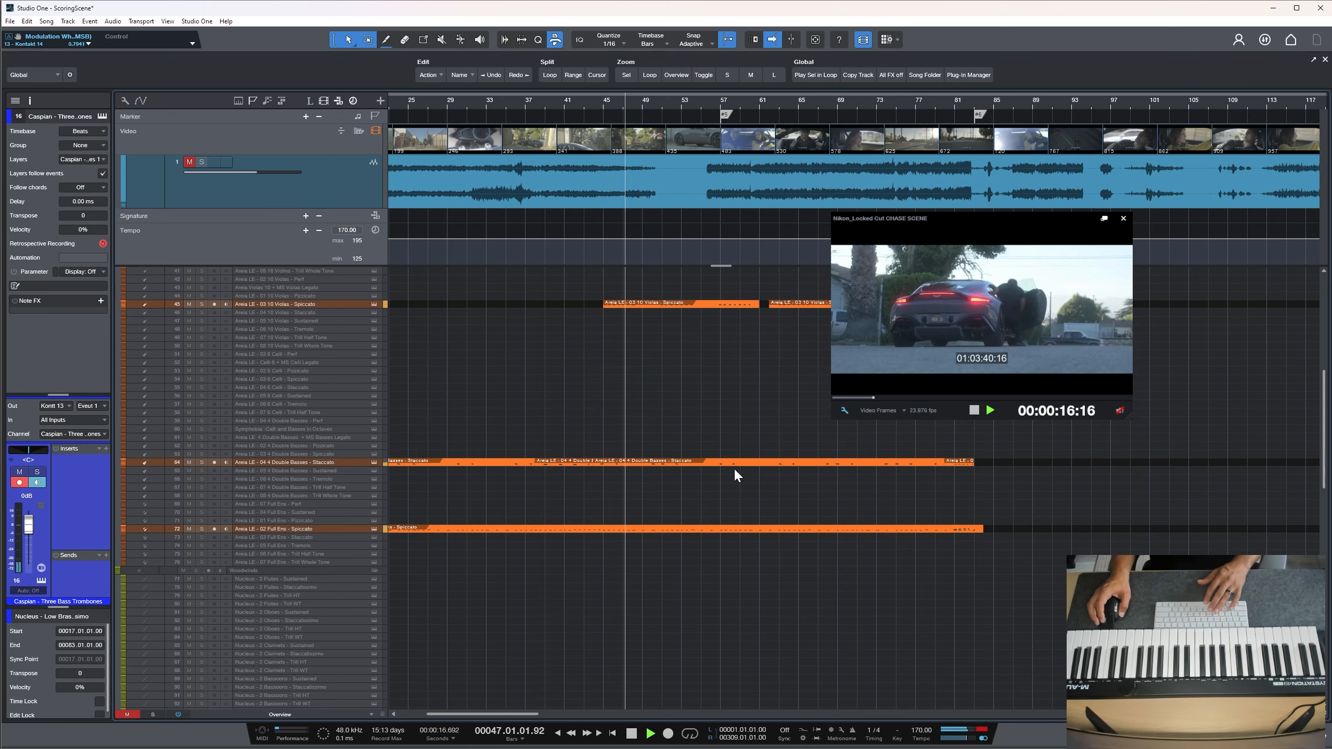
pyautogui.press('space')
# Open the Areia LE - 02 Full Ens - Spiccato event for note editing and play it from bar 45
pyautogui.doubleClick(728, 528)
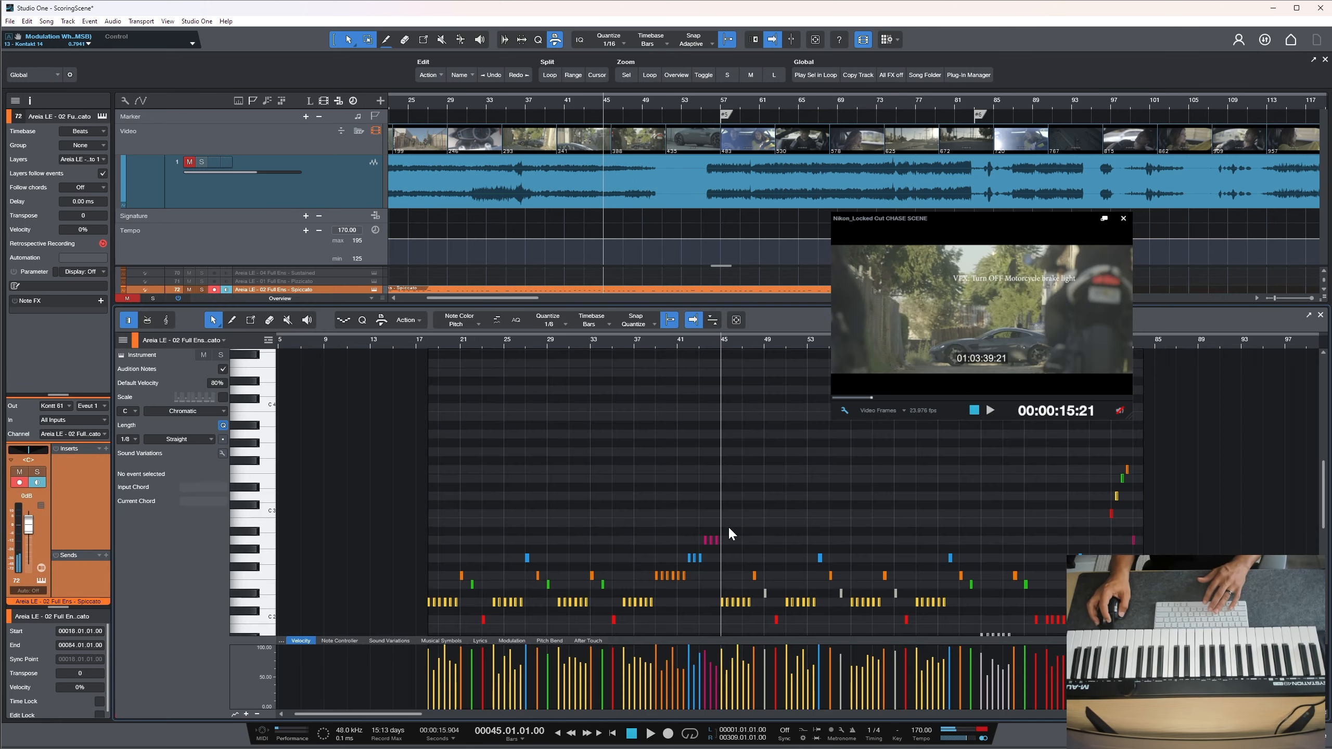
pyautogui.scroll(-5, 765, 481)
pyautogui.press('space')
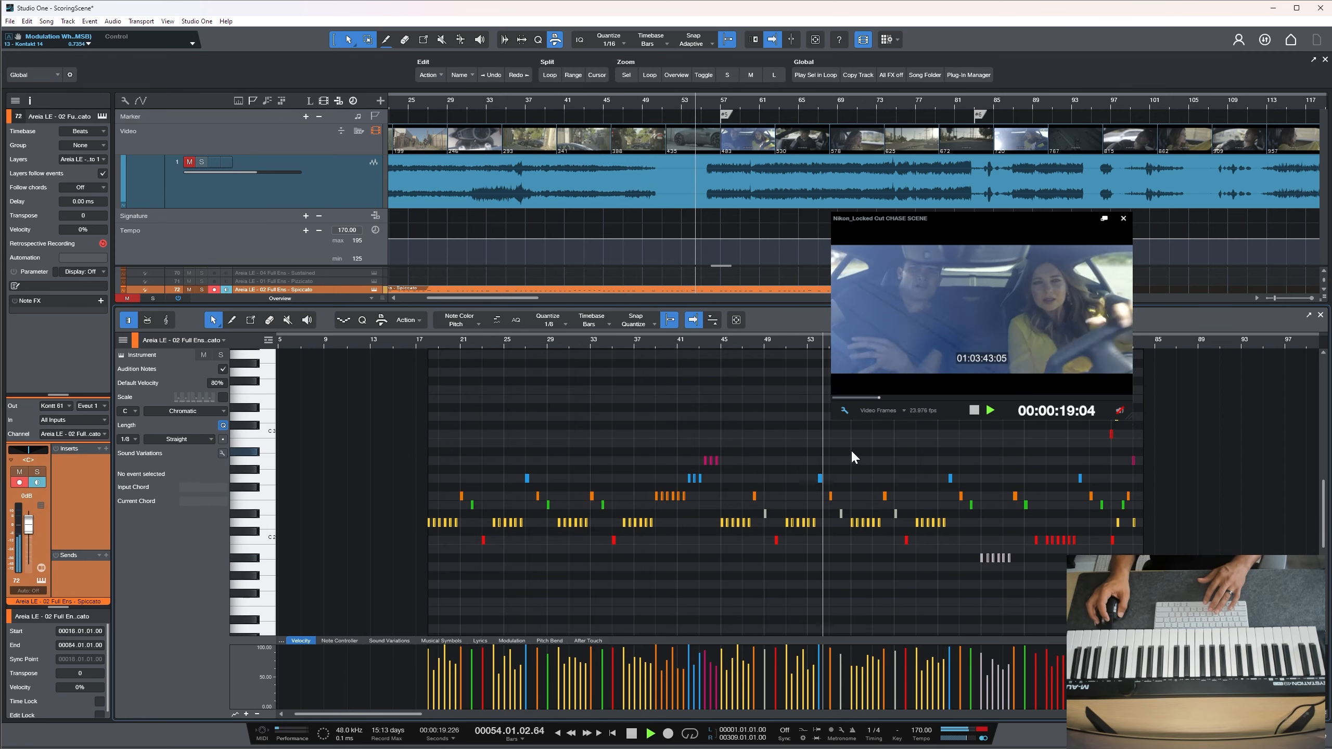
pyautogui.moveTo(865, 450); pyautogui.dragTo(1145, 516)
pyautogui.press('space')
# Select the full ensemble spiccato notes from bar 57 to the end and scale their velocities, bringing the first D2 to 66%
pyautogui.moveTo(1171, 589); pyautogui.dragTo(850, 347)
pyautogui.middleClick(978, 477)
pyautogui.click(1017, 506)
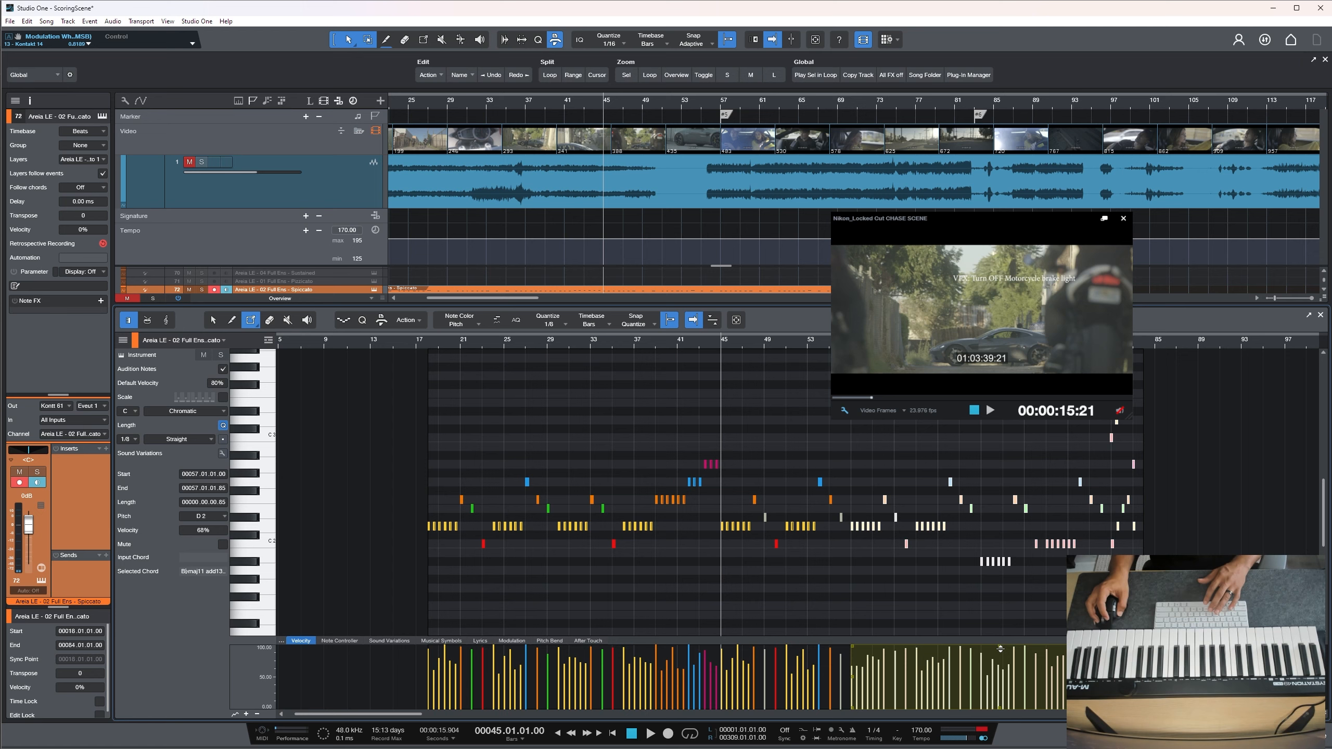
pyautogui.moveTo(1000, 649)
pyautogui.mouseDown()
pyautogui.moveTo(1001, 665)
pyautogui.moveTo(999, 654)
pyautogui.mouseUp()
pyautogui.press('space')
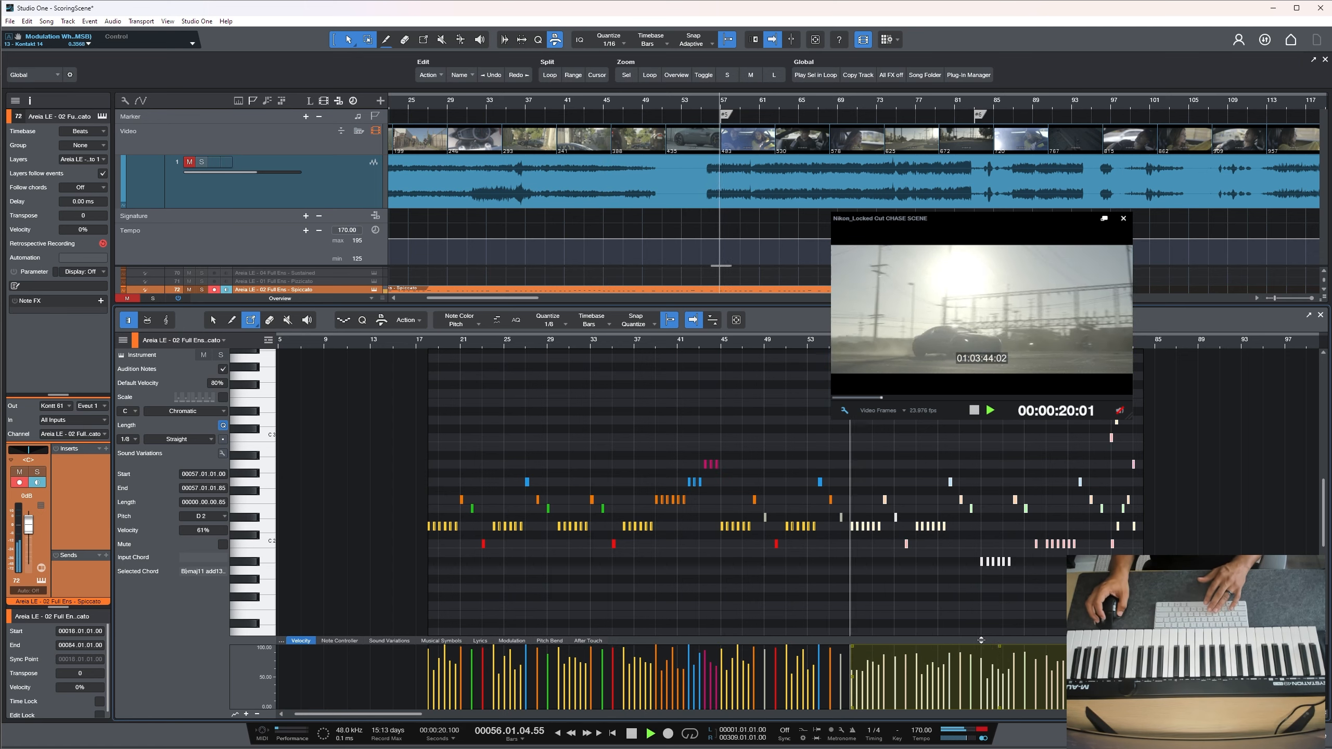
pyautogui.moveTo(998, 646); pyautogui.dragTo(997, 640)
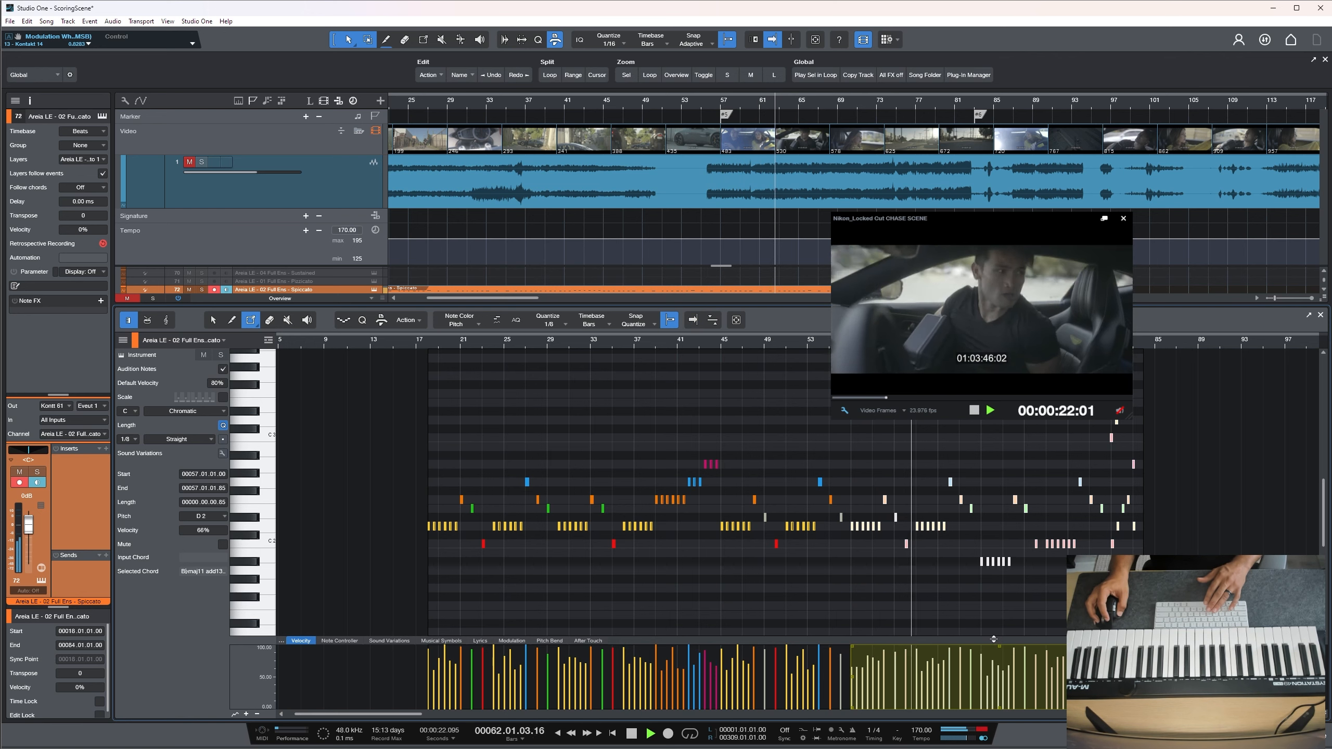
pyautogui.press('space')
# Select the accent notes around the repeated D2 pulse from bar 60 to the end and scale their velocities, bringing the first F2 to 73%
pyautogui.moveTo(878, 452); pyautogui.dragTo(980, 521)
pyautogui.moveTo(1000, 472); pyautogui.dragTo(1039, 524)
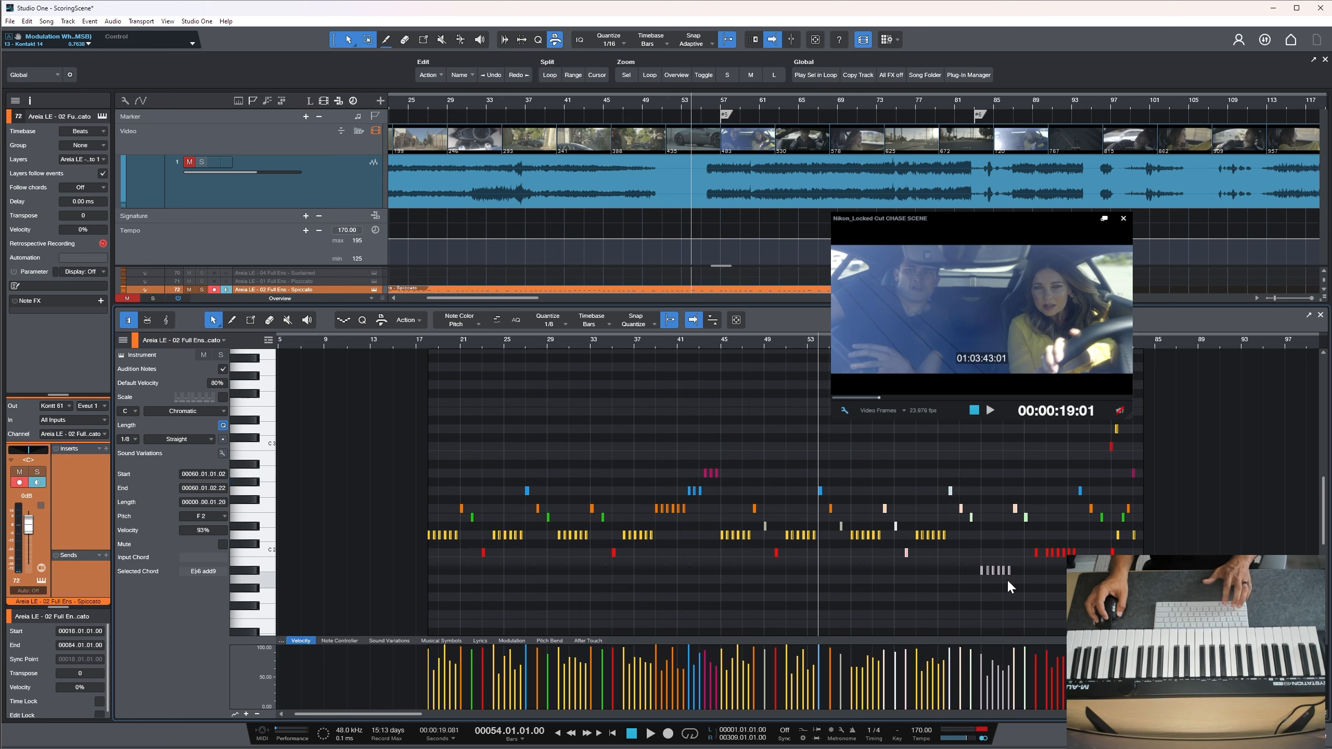
pyautogui.moveTo(1071, 478); pyautogui.dragTo(1074, 495)
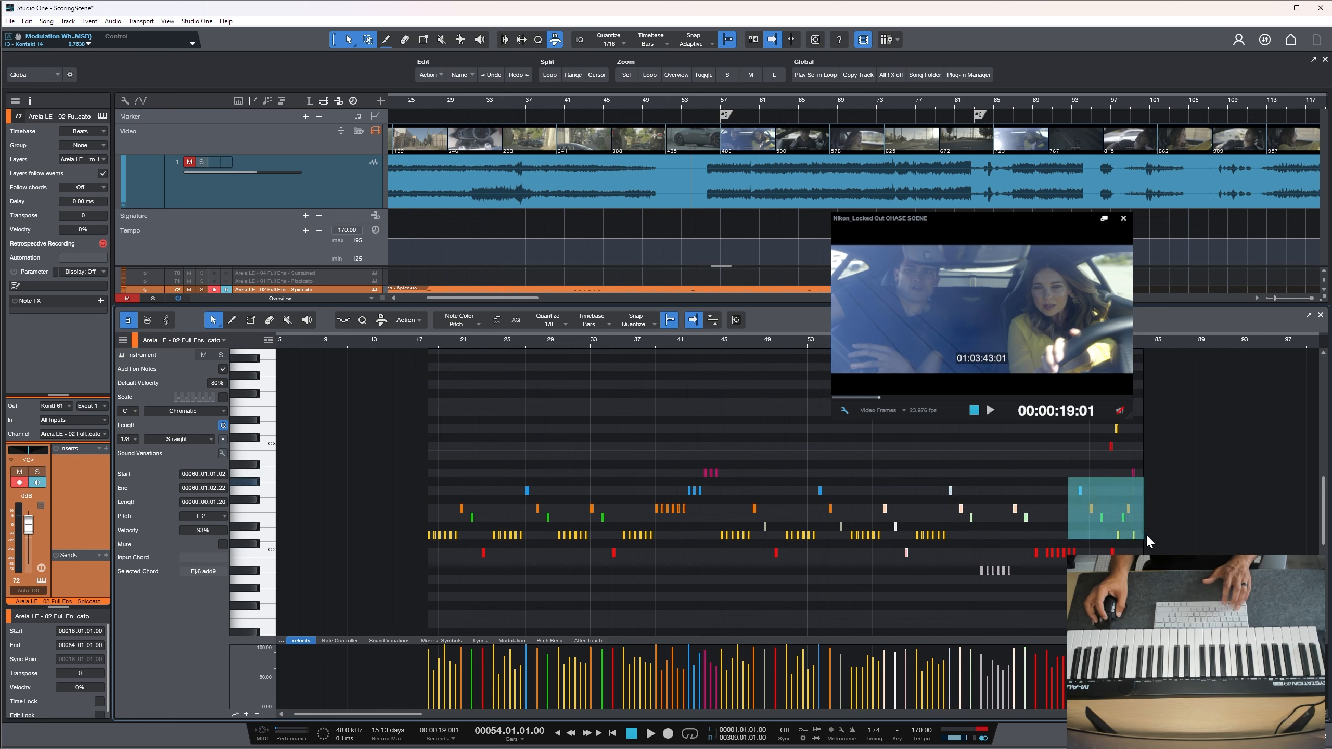
pyautogui.moveTo(1146, 533); pyautogui.dragTo(1115, 540)
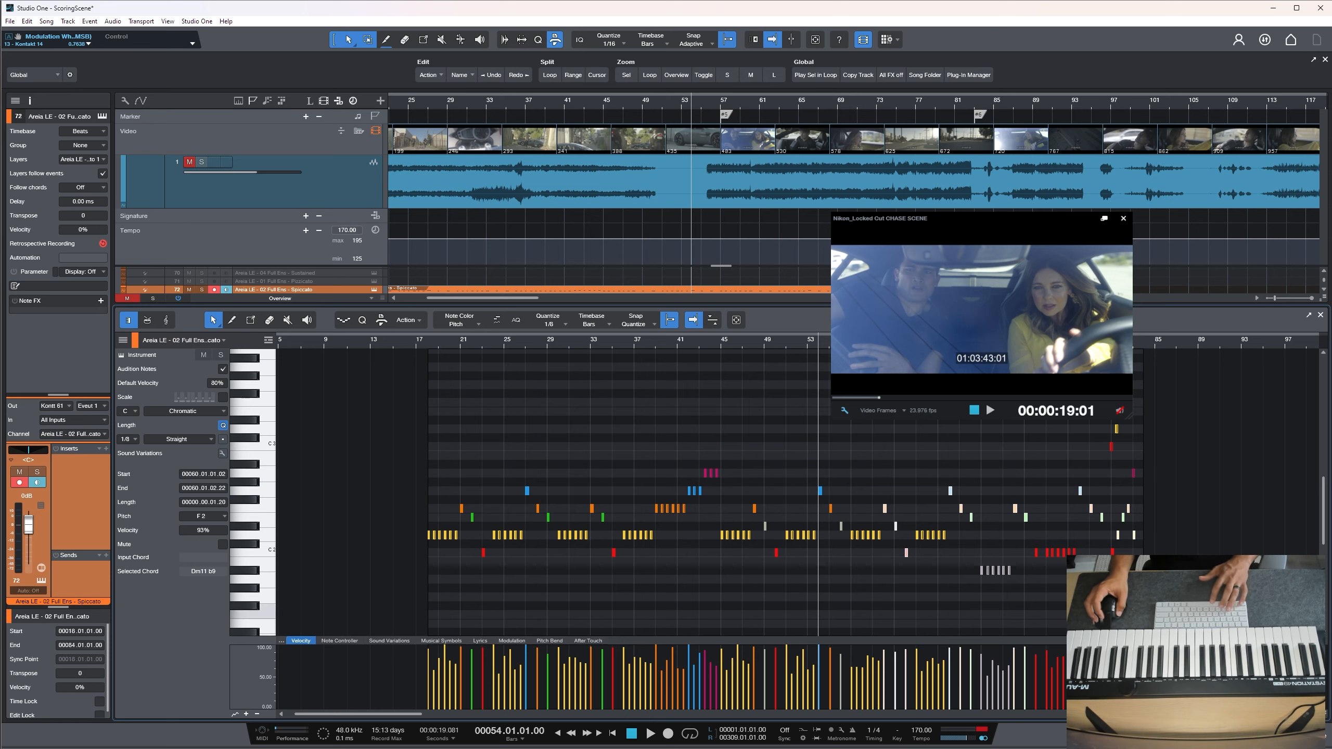
pyautogui.press('2')
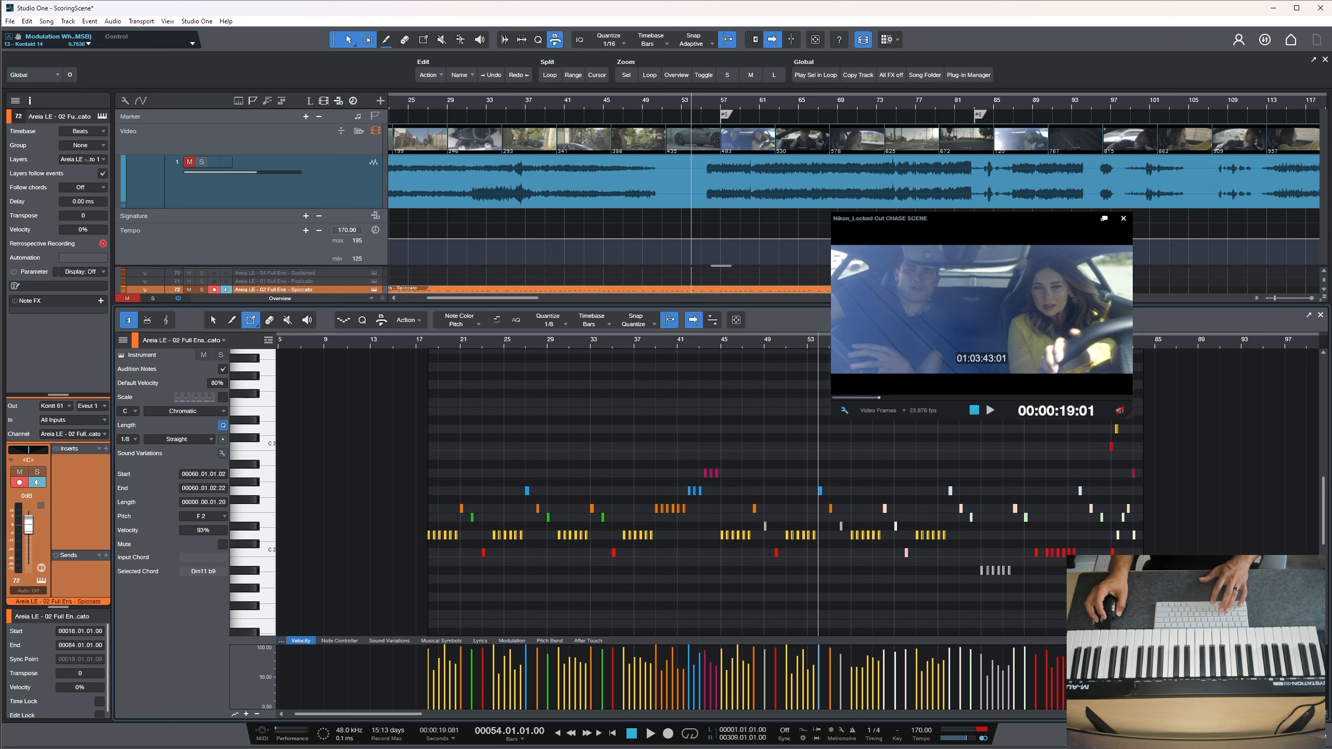
pyautogui.moveTo(1080, 682); pyautogui.dragTo(873, 682)
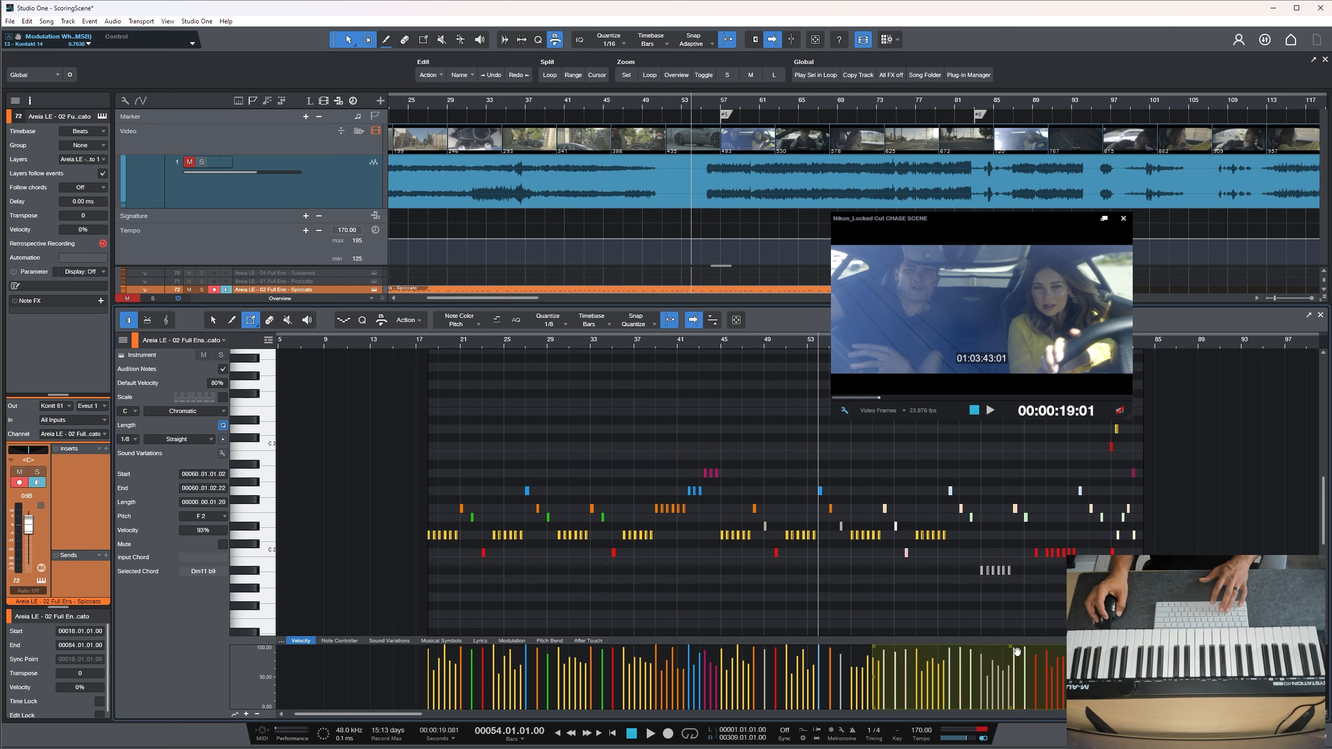
pyautogui.moveTo(1015, 652); pyautogui.dragTo(1009, 663)
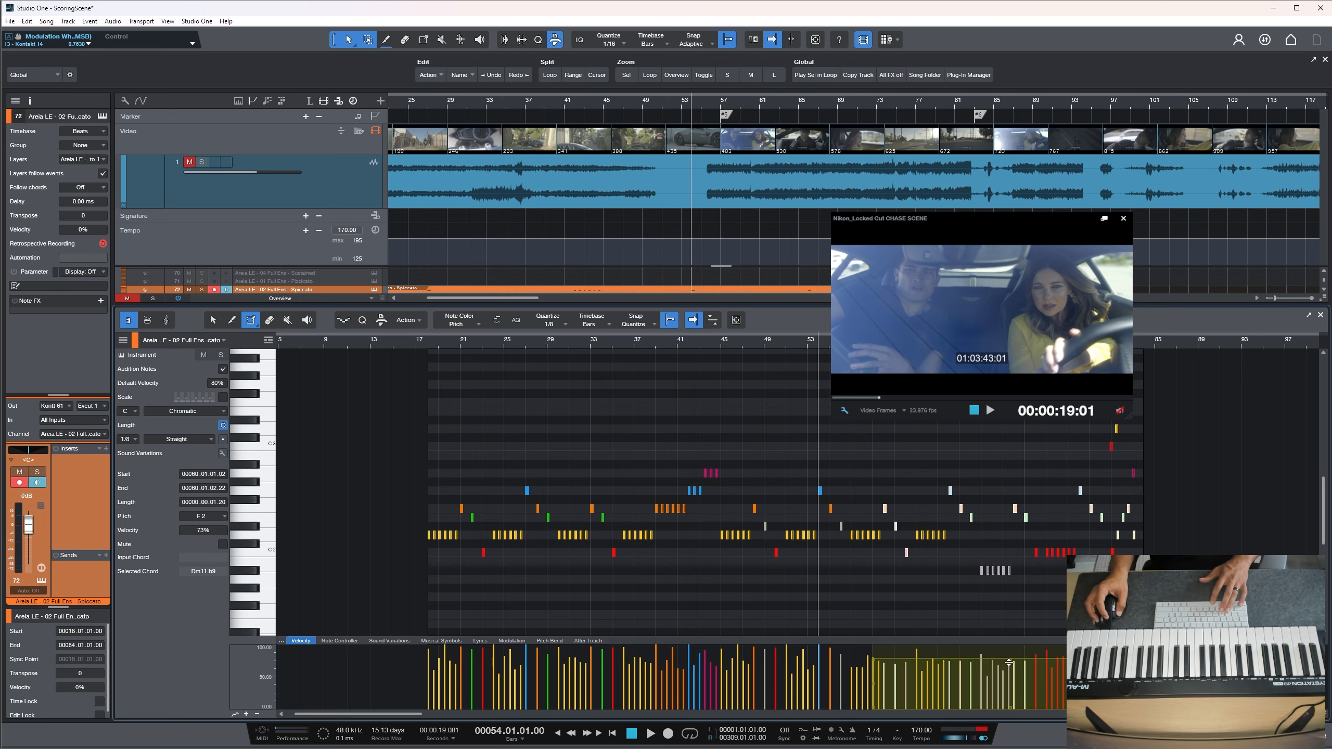
pyautogui.press('space')
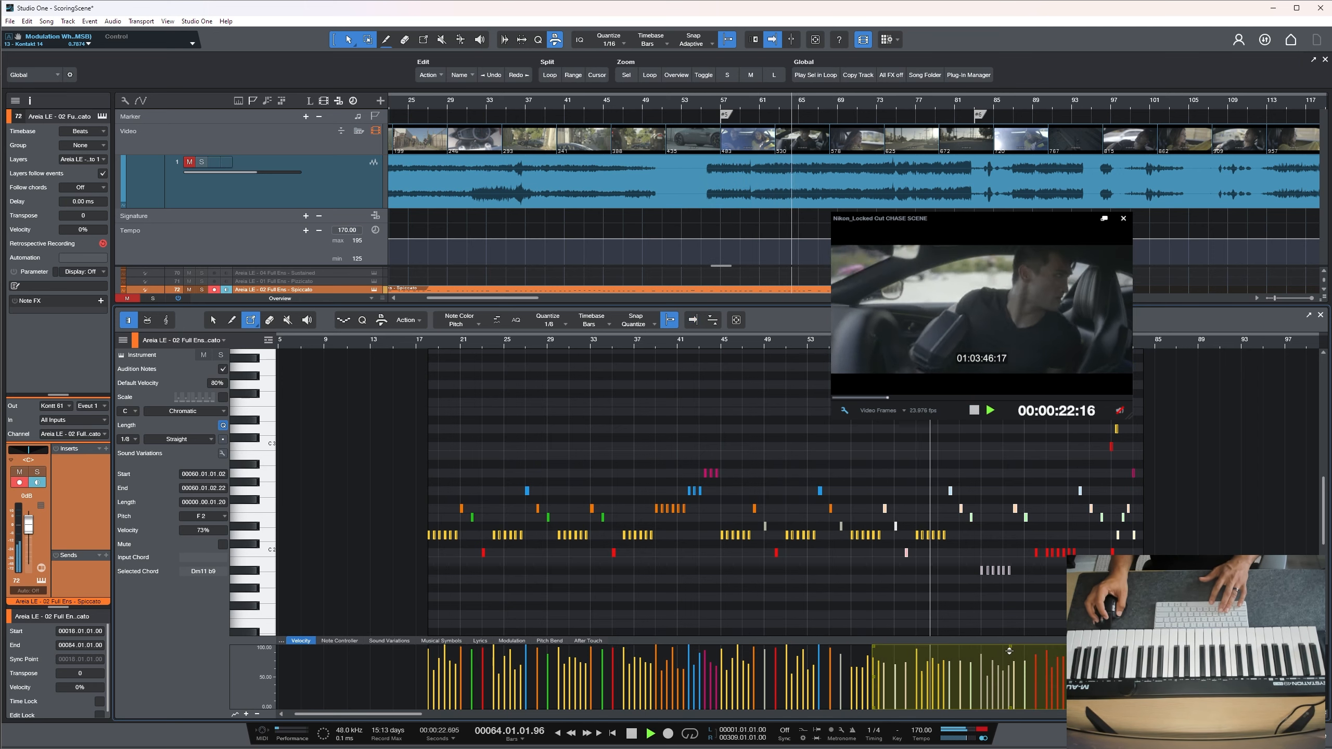
pyautogui.scroll(1, 1012, 611)
pyautogui.press('1')
pyautogui.click(982, 619)
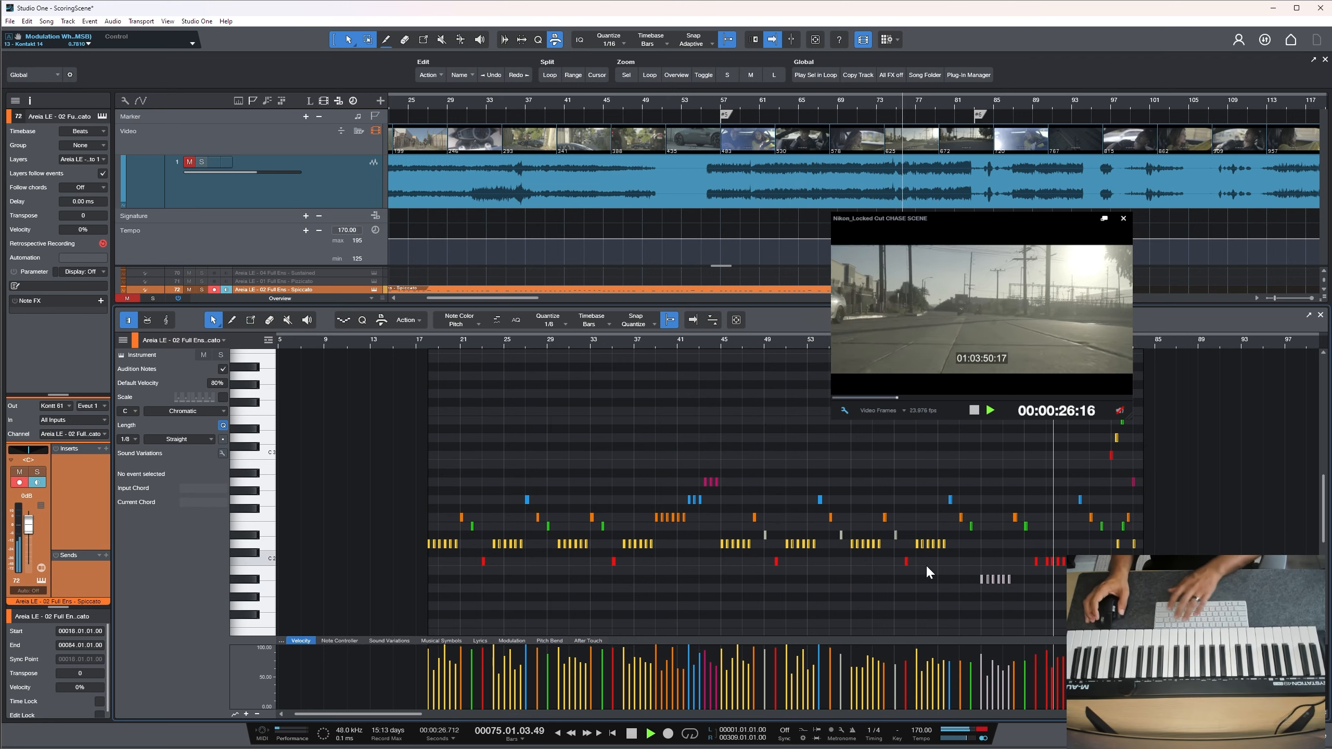
# Close the note editor and play the arrangement from bar 54 while looking through the string, woodwind and percussion tracks
pyautogui.press('F2')
pyautogui.scroll(12, 723, 496)
pyautogui.press('space')
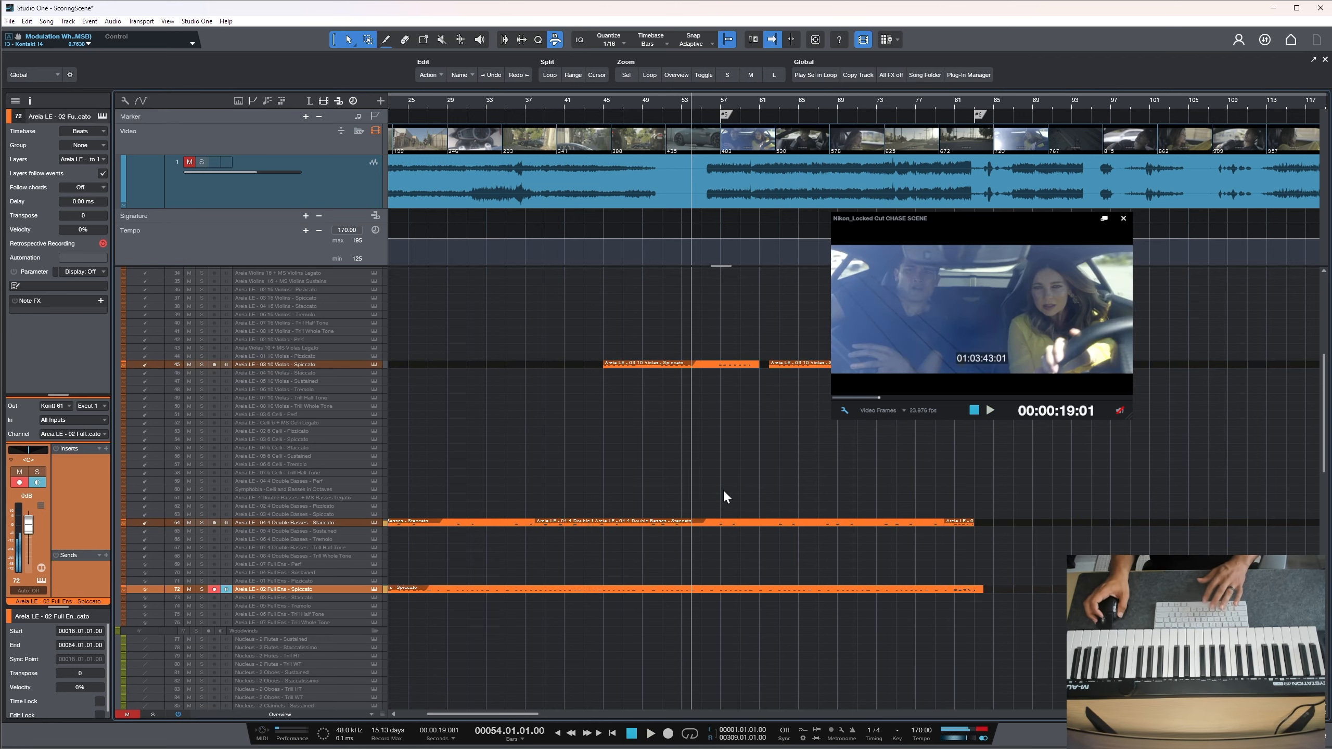
pyautogui.press('space')
pyautogui.scroll(-12, 723, 496)
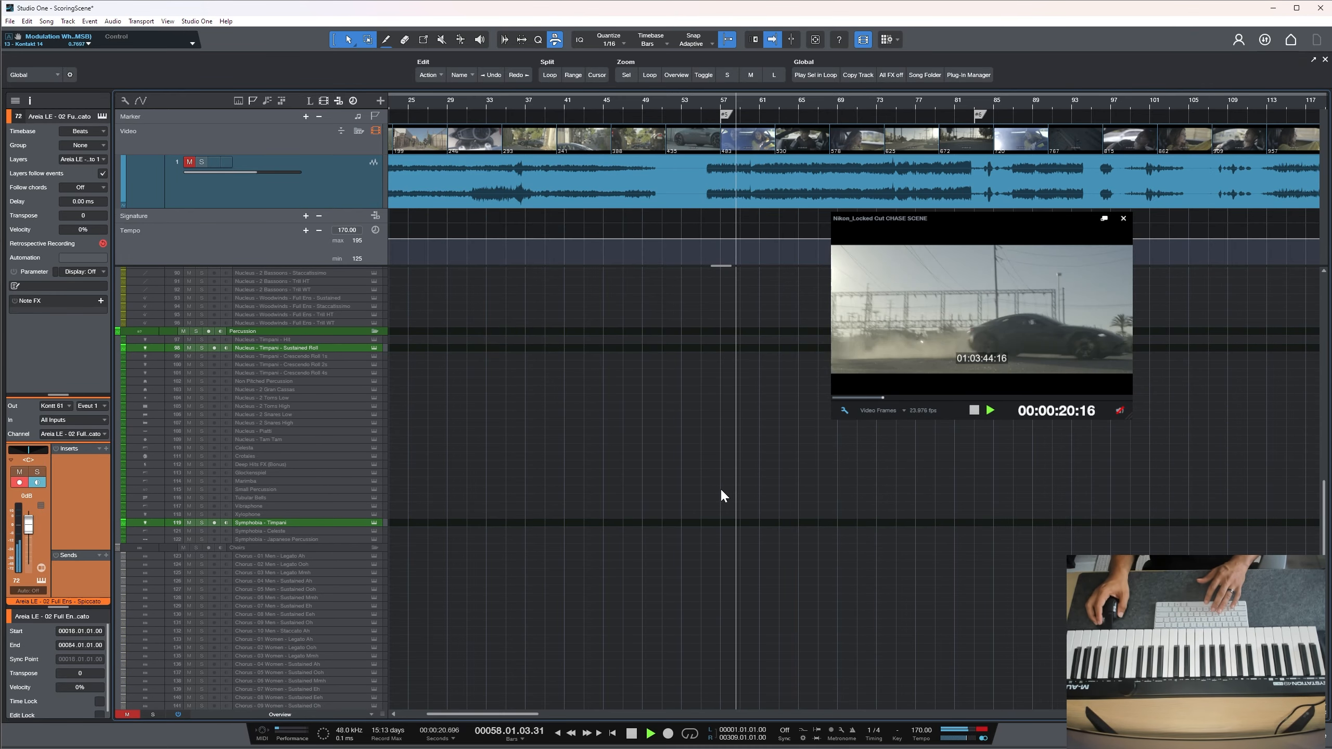
pyautogui.scroll(8, 647, 463)
pyautogui.scroll(3, 647, 464)
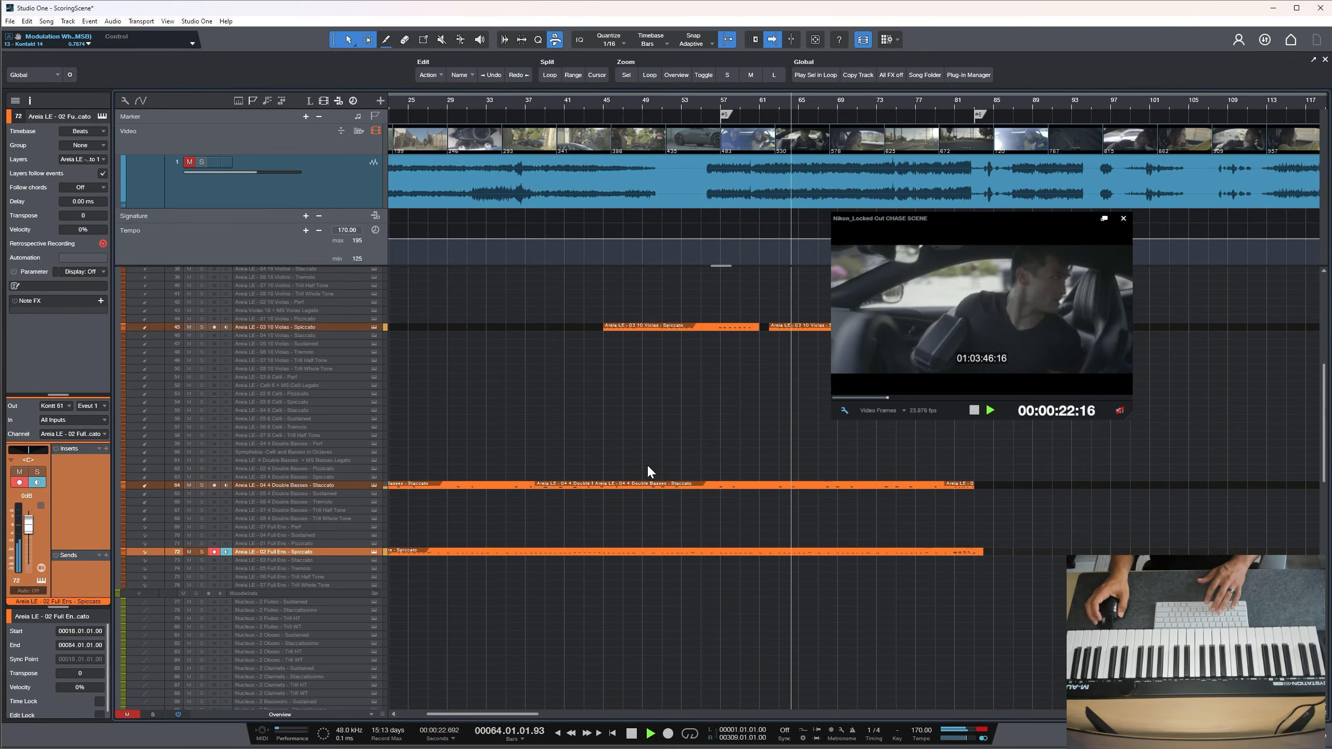
pyautogui.press('space')
# Enable the Caspian - Three Trumpets track for recording and try a take from bar 54, undoing it
pyautogui.scroll(8, 648, 464)
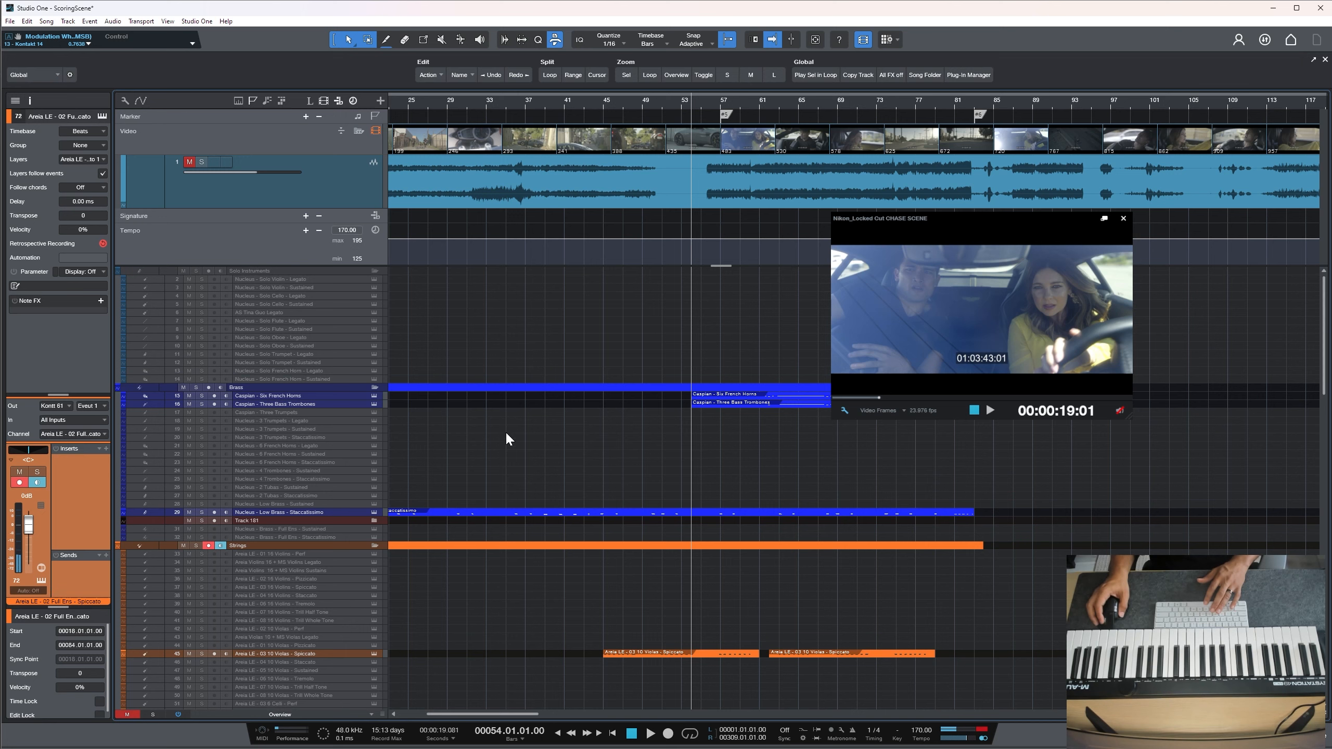
pyautogui.click(307, 413)
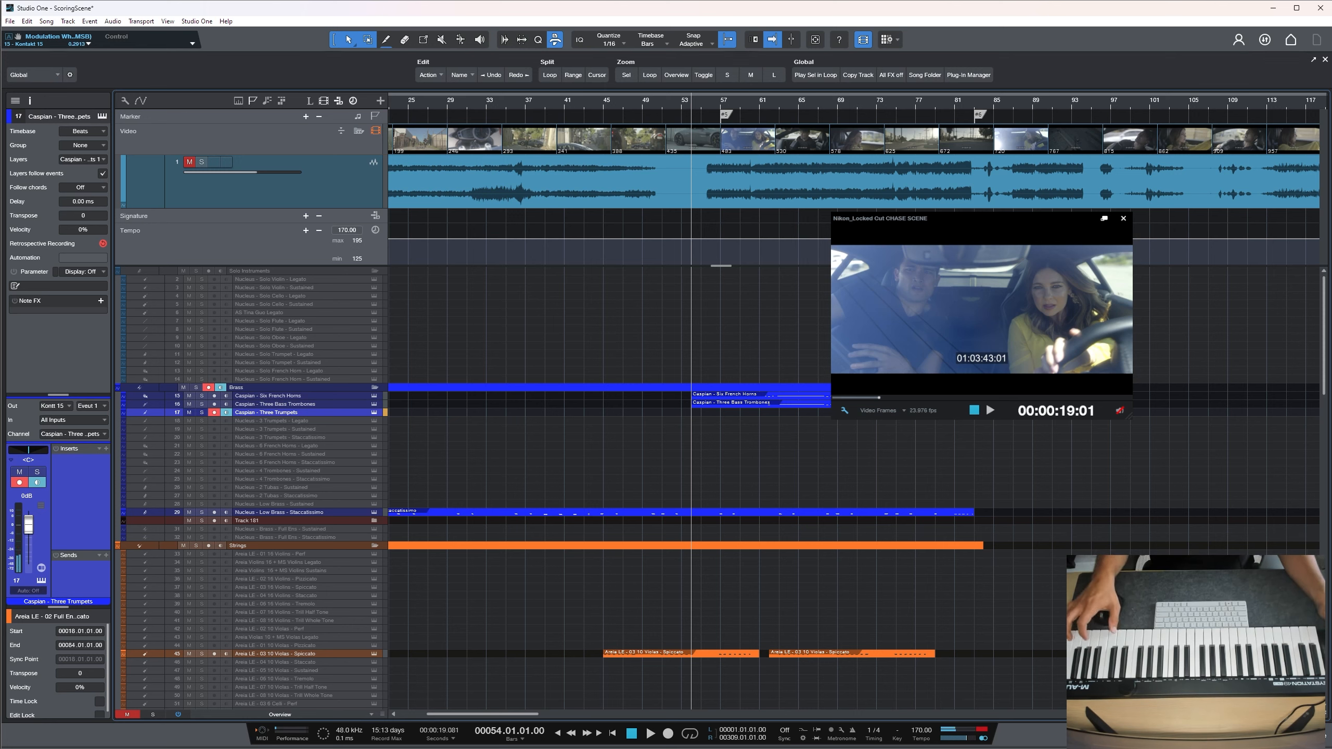
pyautogui.press('KP_Multiply')
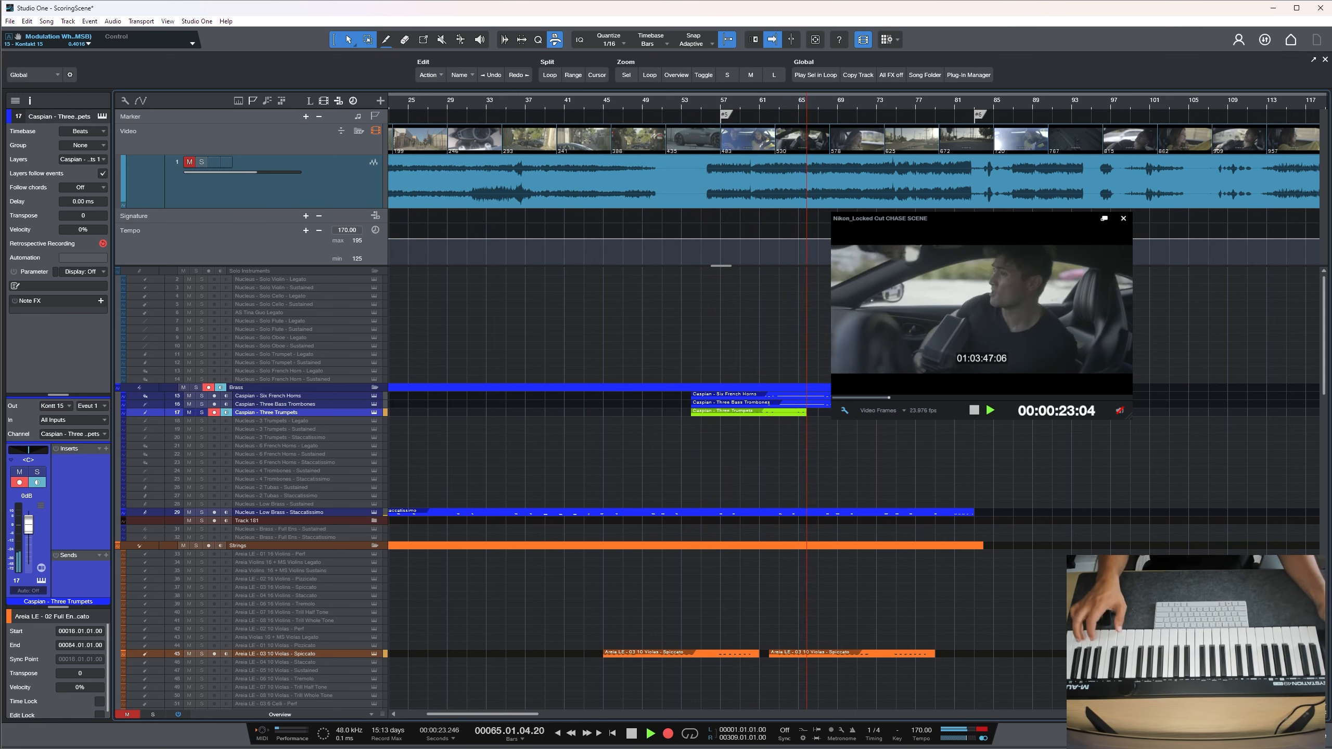
pyautogui.press('space')
pyautogui.hotkey('ctrl', 'z')
# Try to record two more Three Trumpets takes from bar 54, undoing each one
pyautogui.press('KP_Multiply')
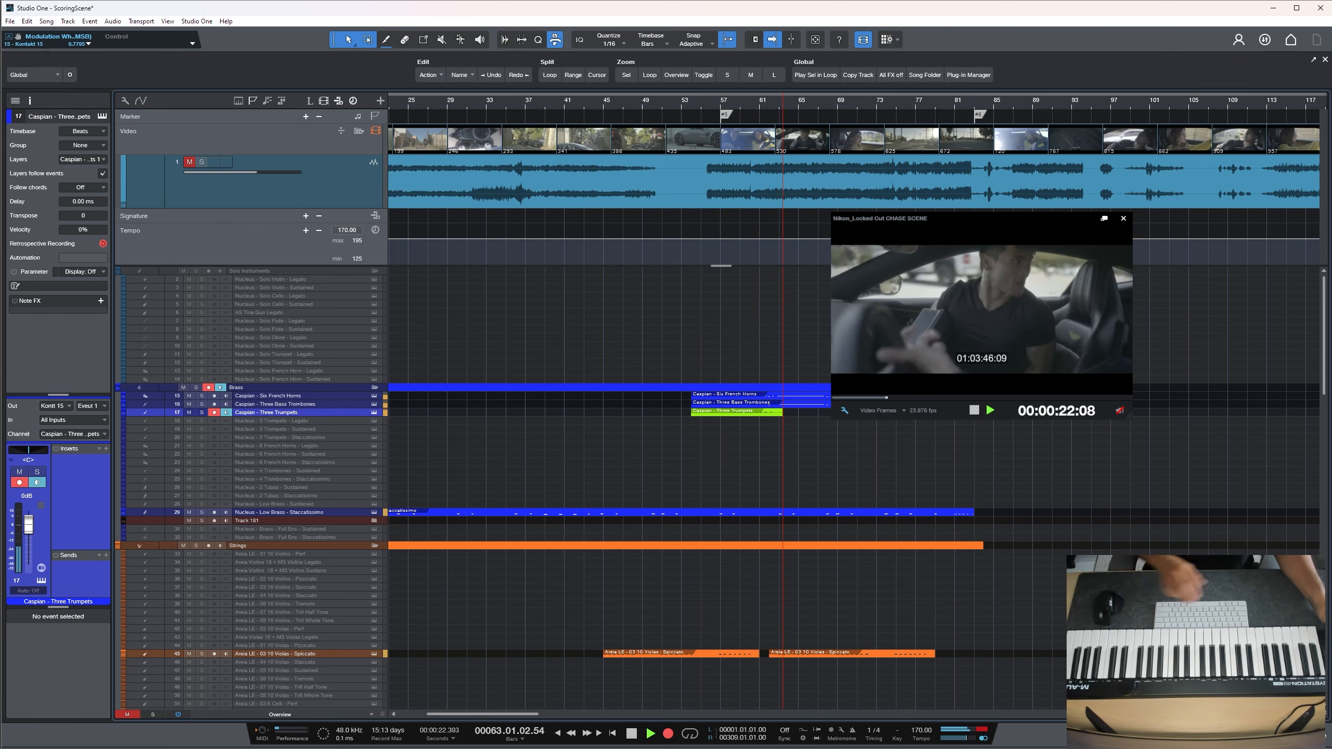
pyautogui.press('space')
pyautogui.hotkey('ctrl', 'z')
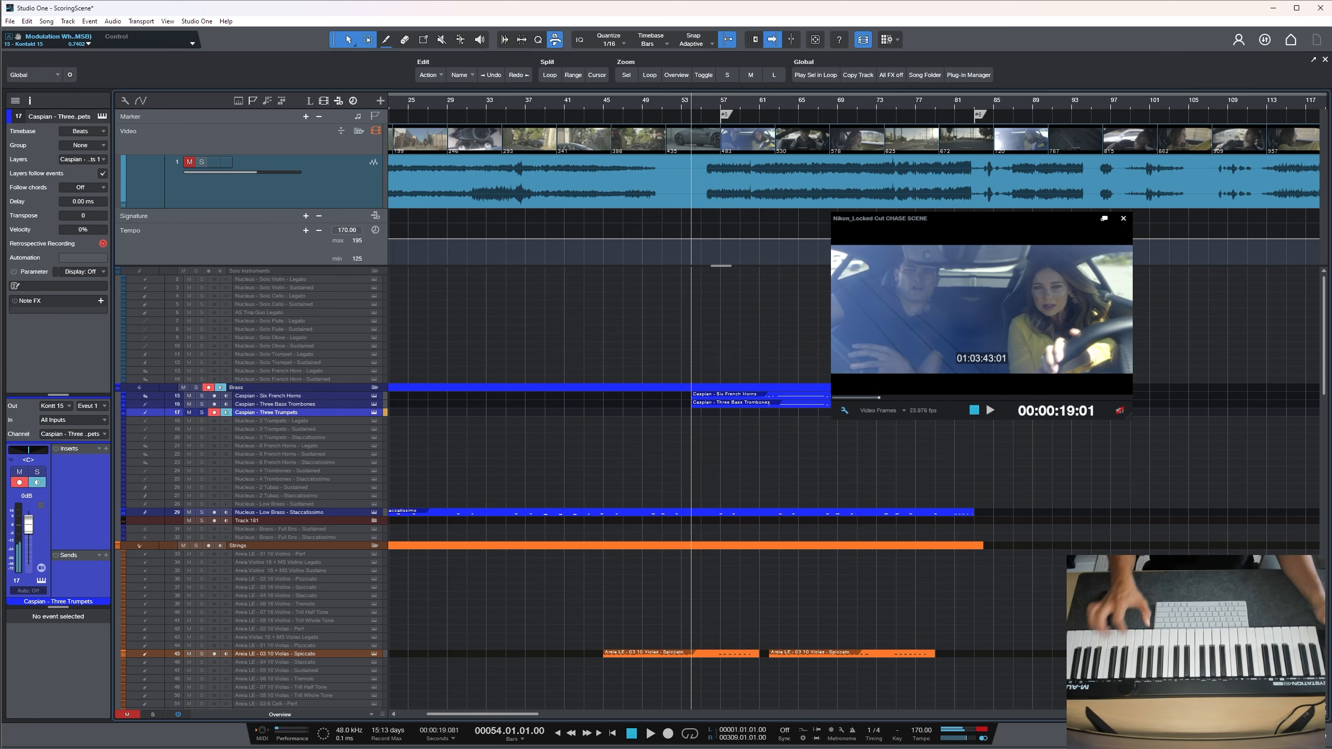
pyautogui.press('KP_Multiply')
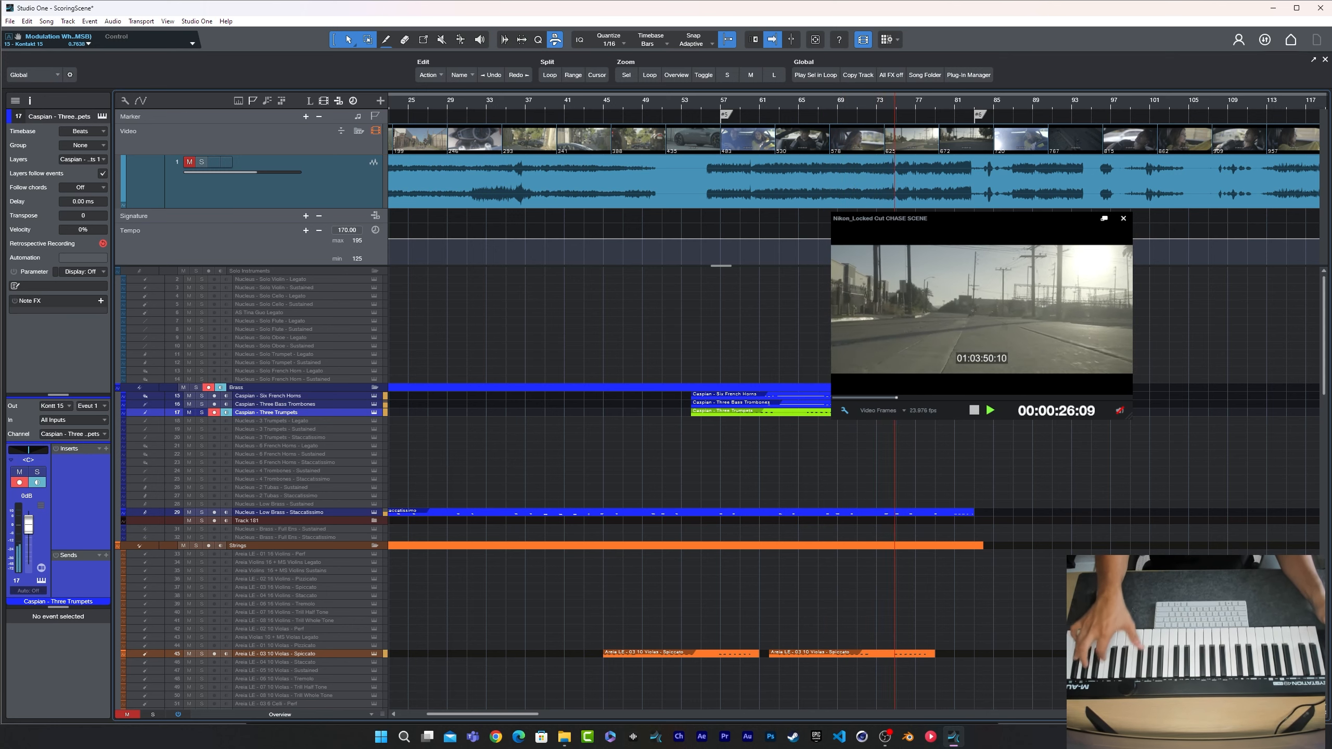
pyautogui.press('space')
pyautogui.hotkey('ctrl', 'z')
# Record a full Three Trumpets take from bar 54 past bar 83 and play it back
pyautogui.press('KP_Multiply')
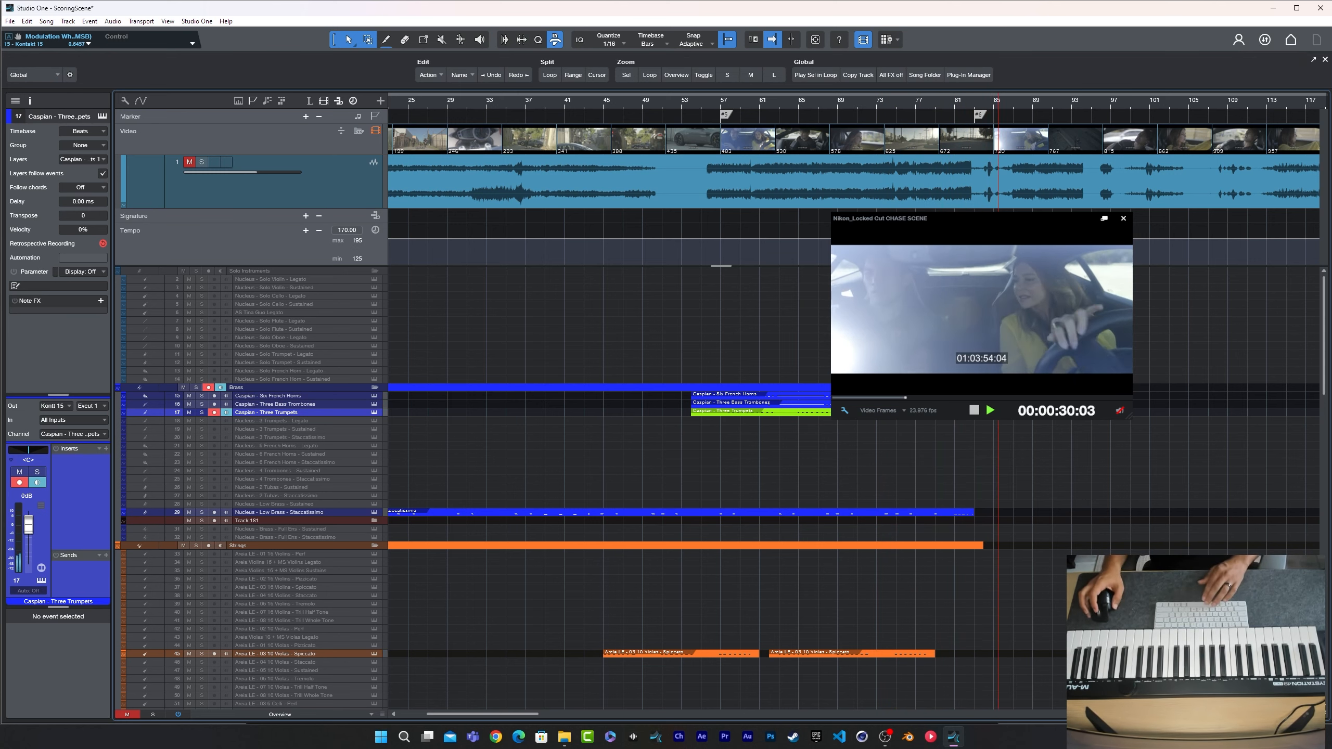
pyautogui.press('space')
pyautogui.press('space')
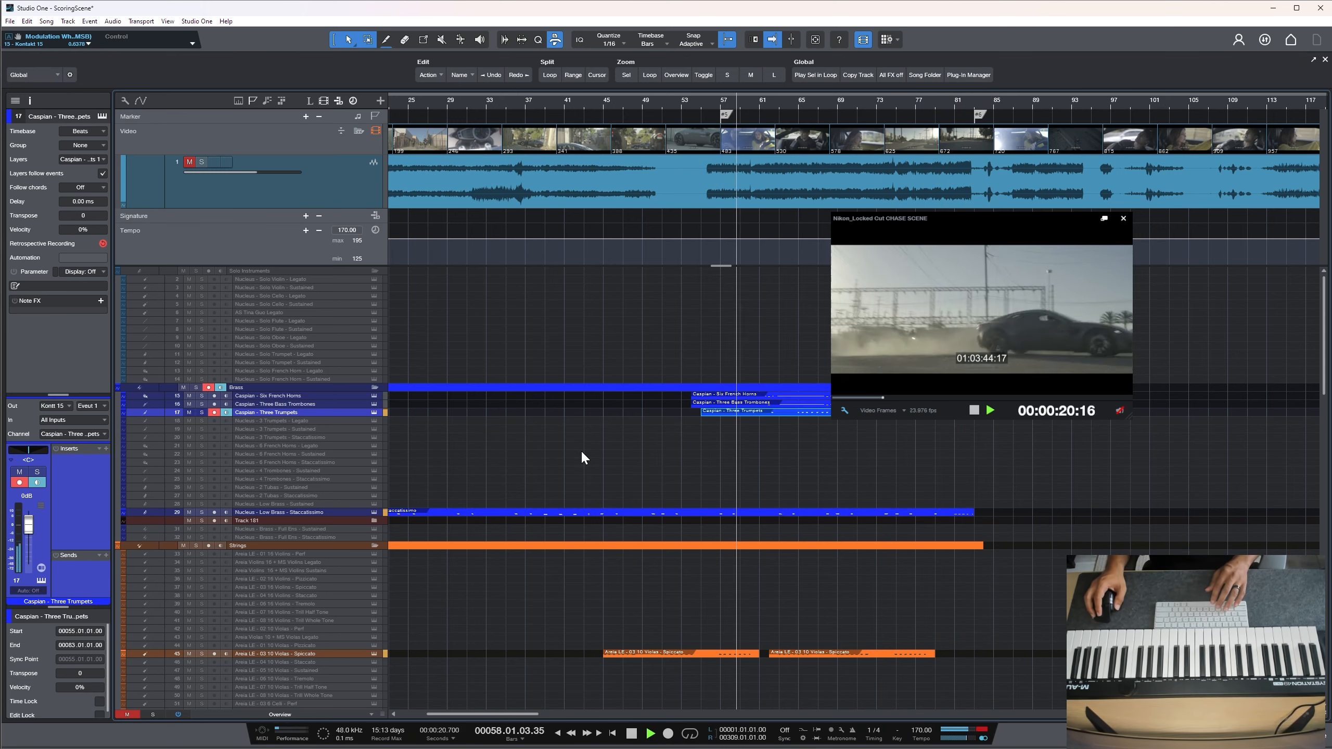
# Open the Three Trumpets event for note editing and redraw its first long modulation swell as a straight rise starting near zero after bar 57
pyautogui.doubleClick(716, 410)
pyautogui.press('space')
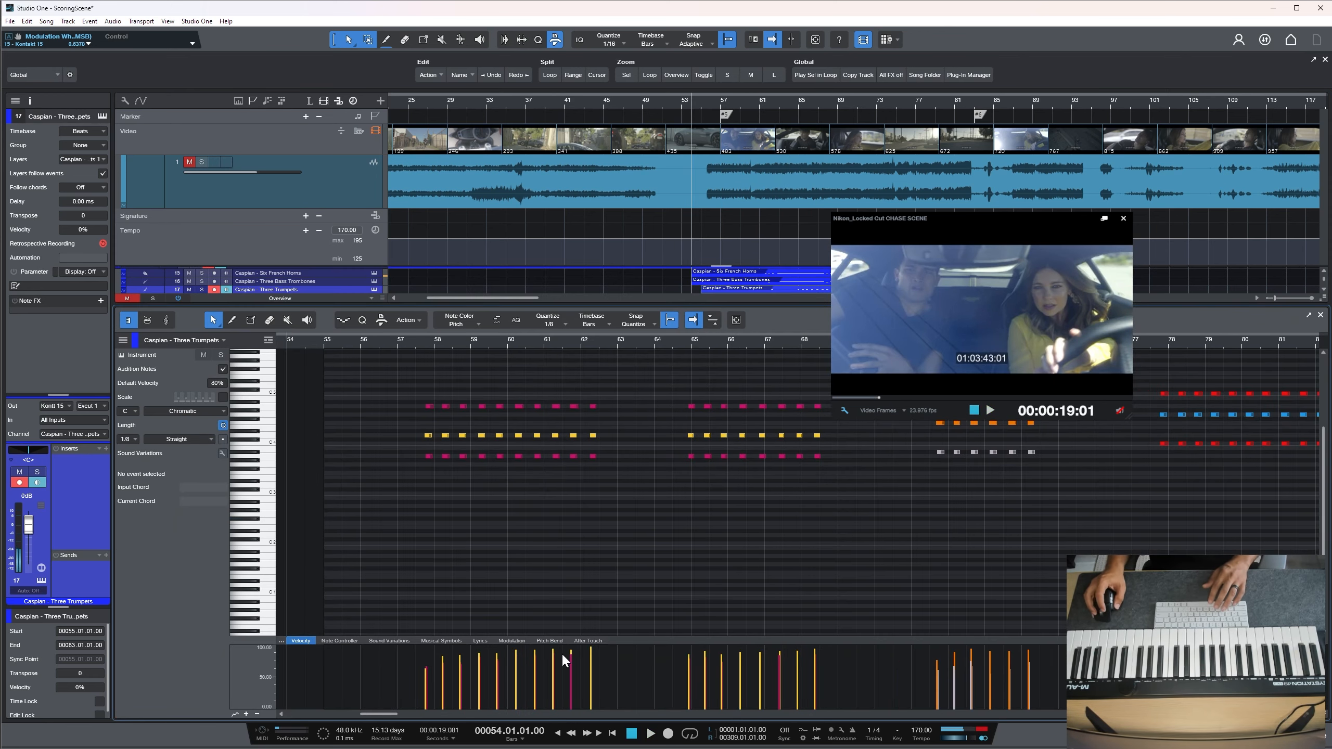
pyautogui.click(513, 640)
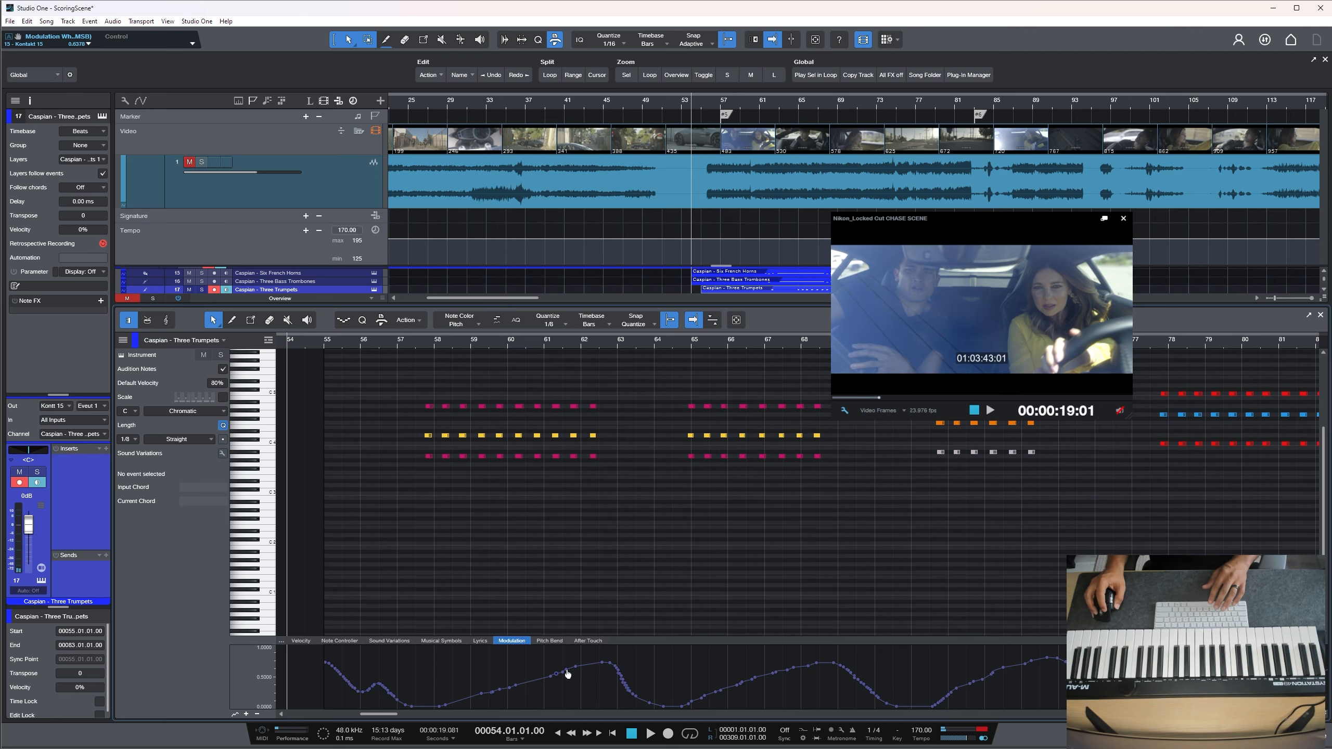
pyautogui.moveTo(575, 673); pyautogui.dragTo(415, 706)
pyautogui.press('space')
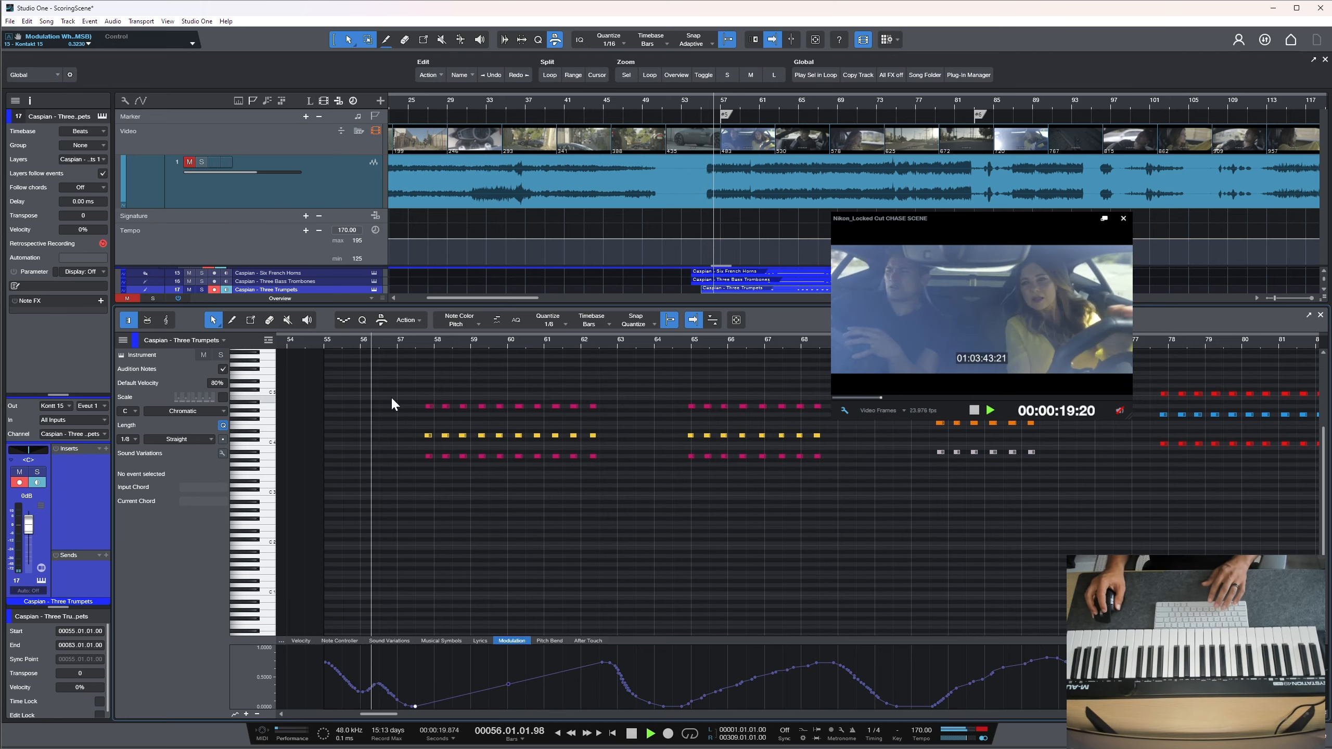
# Delete the three trumpet chords before bar 59 and play the part from bar 54
pyautogui.moveTo(391, 398); pyautogui.dragTo(468, 496)
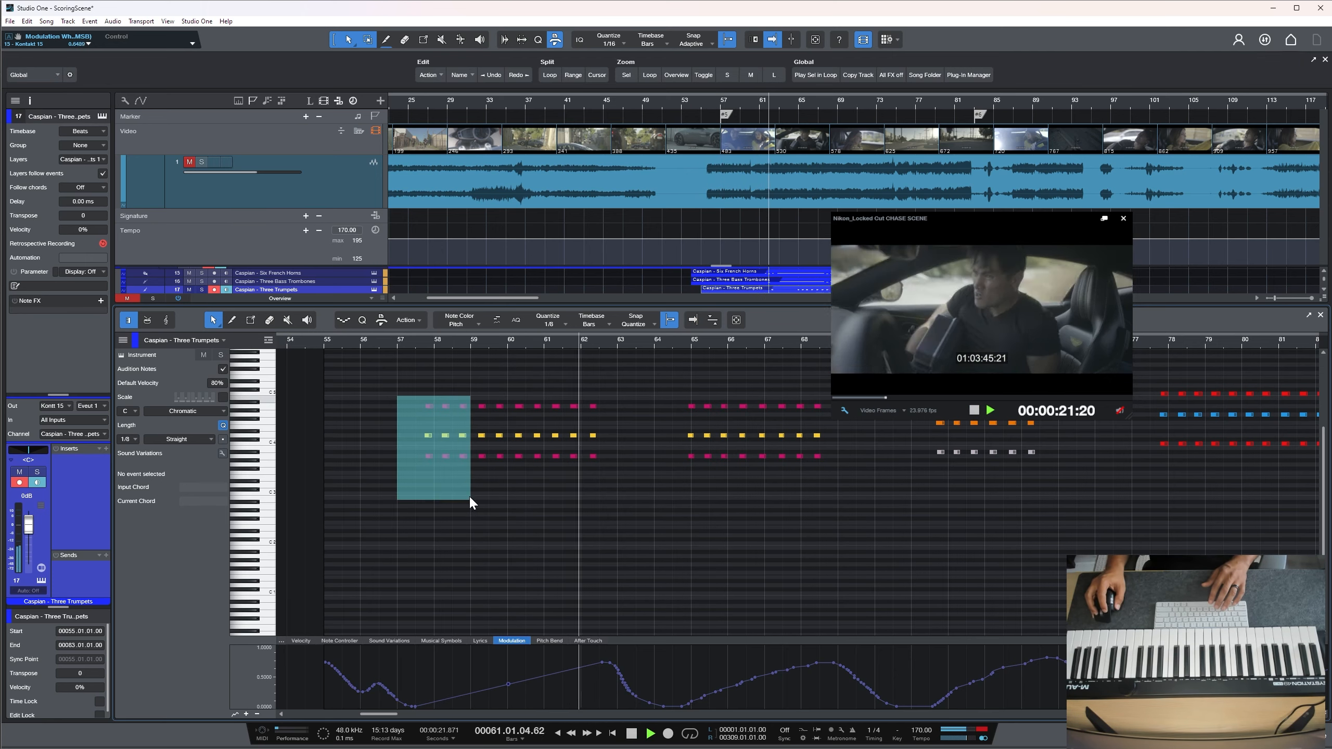
pyautogui.press('space')
pyautogui.press('Delete')
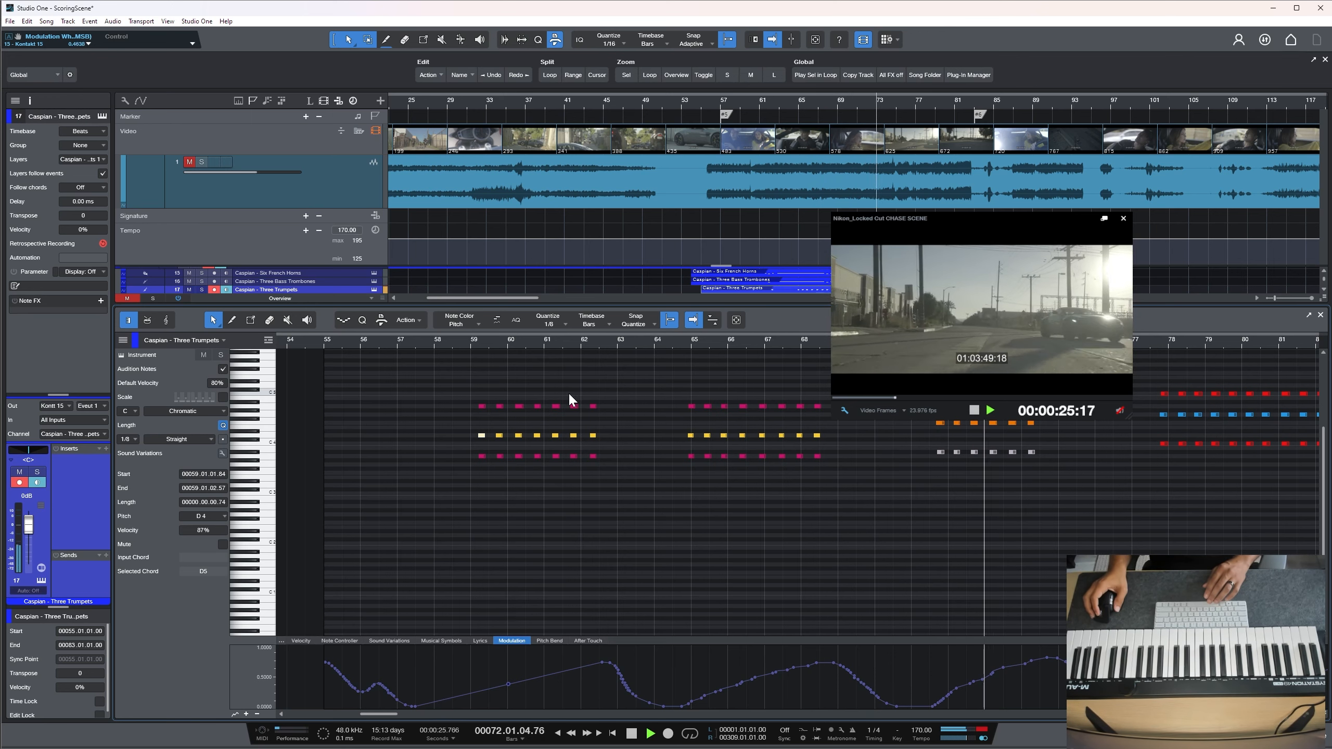
pyautogui.press('space')
# Nudge the trumpet chords of bars 71 to 74 slightly earlier, starting at 00071.01.03.60, and play the part from bar 54
pyautogui.moveTo(1059, 478); pyautogui.dragTo(930, 358)
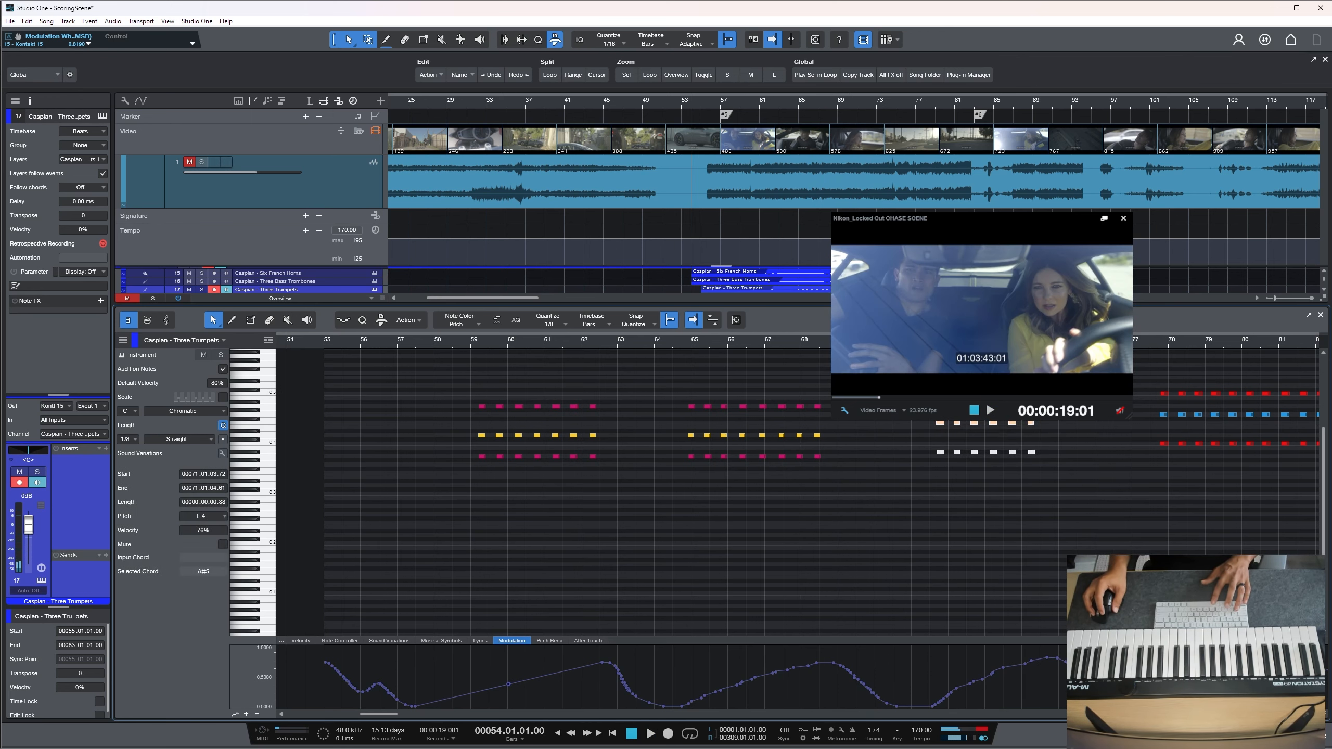
pyautogui.press('e')
pyautogui.moveTo(914, 403); pyautogui.dragTo(911, 403)
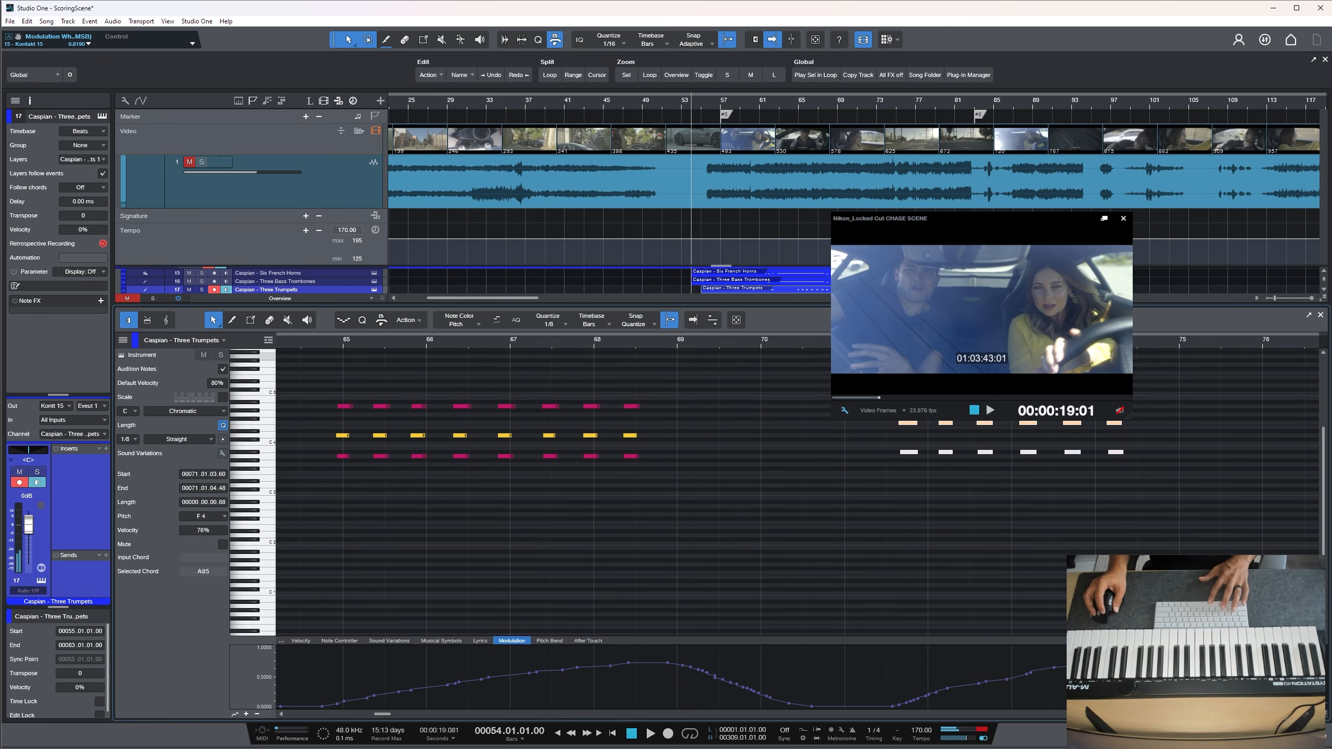
pyautogui.press('space')
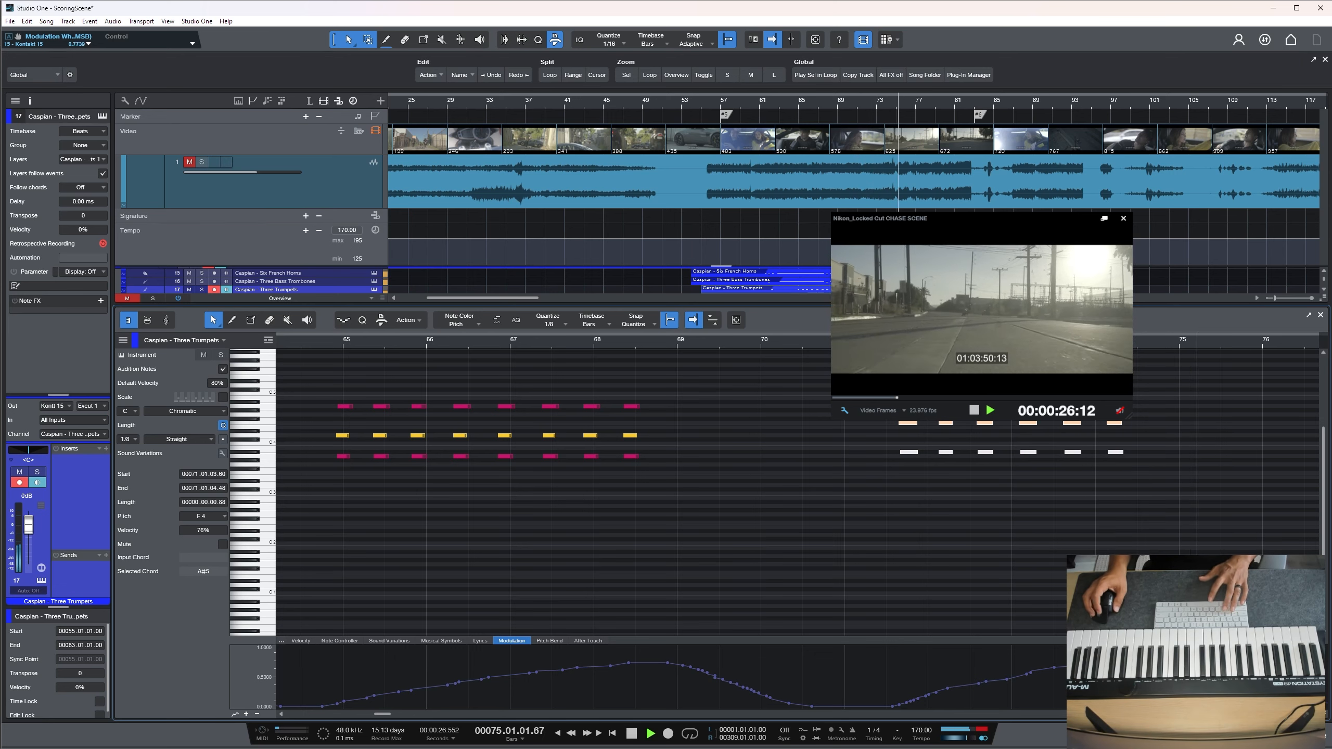
pyautogui.moveTo(824, 340); pyautogui.dragTo(824, 282)
pyautogui.moveTo(373, 346); pyautogui.dragTo(356, 373)
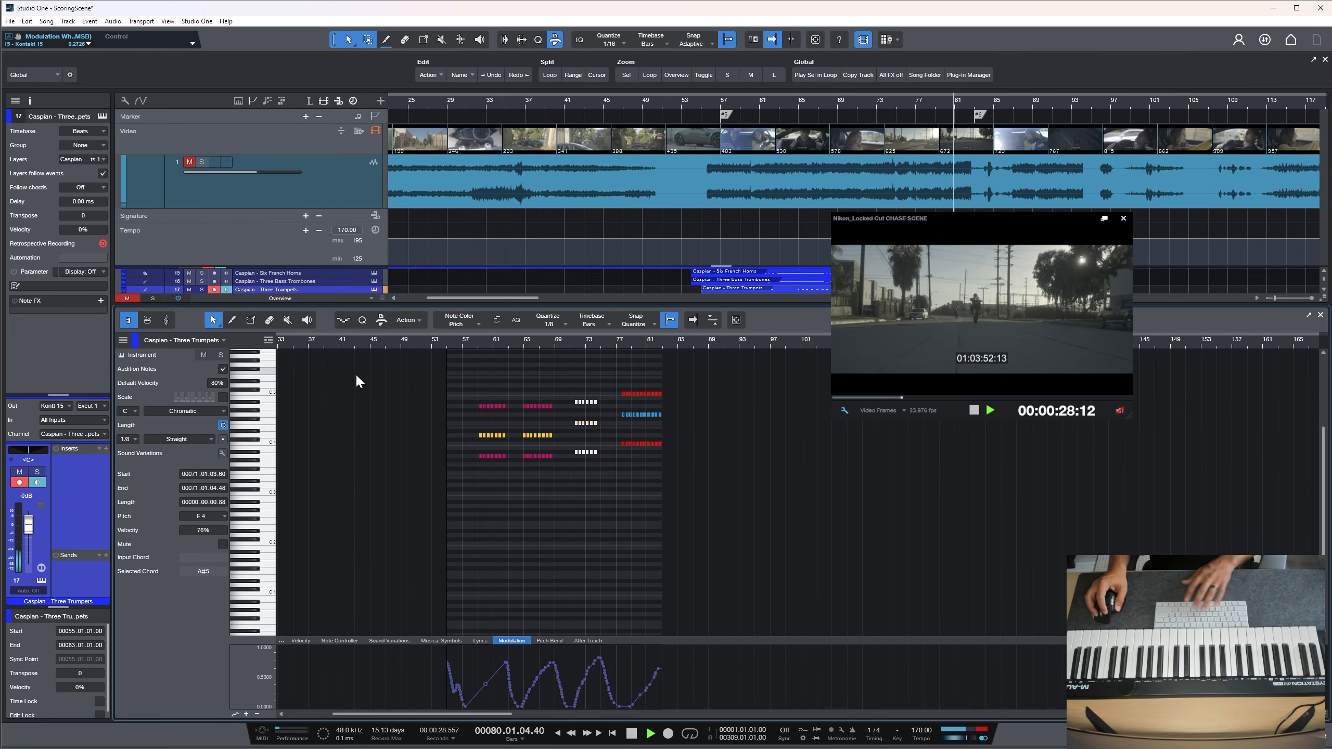
pyautogui.press('space')
# Redraw the trumpets' last modulation swell as a straight rise from about bar 77 to the event's end, and play it from bar 78
pyautogui.moveTo(620, 706); pyautogui.dragTo(666, 648)
pyautogui.click(623, 338)
pyautogui.press('space')
pyautogui.moveTo(622, 340); pyautogui.dragTo(621, 361)
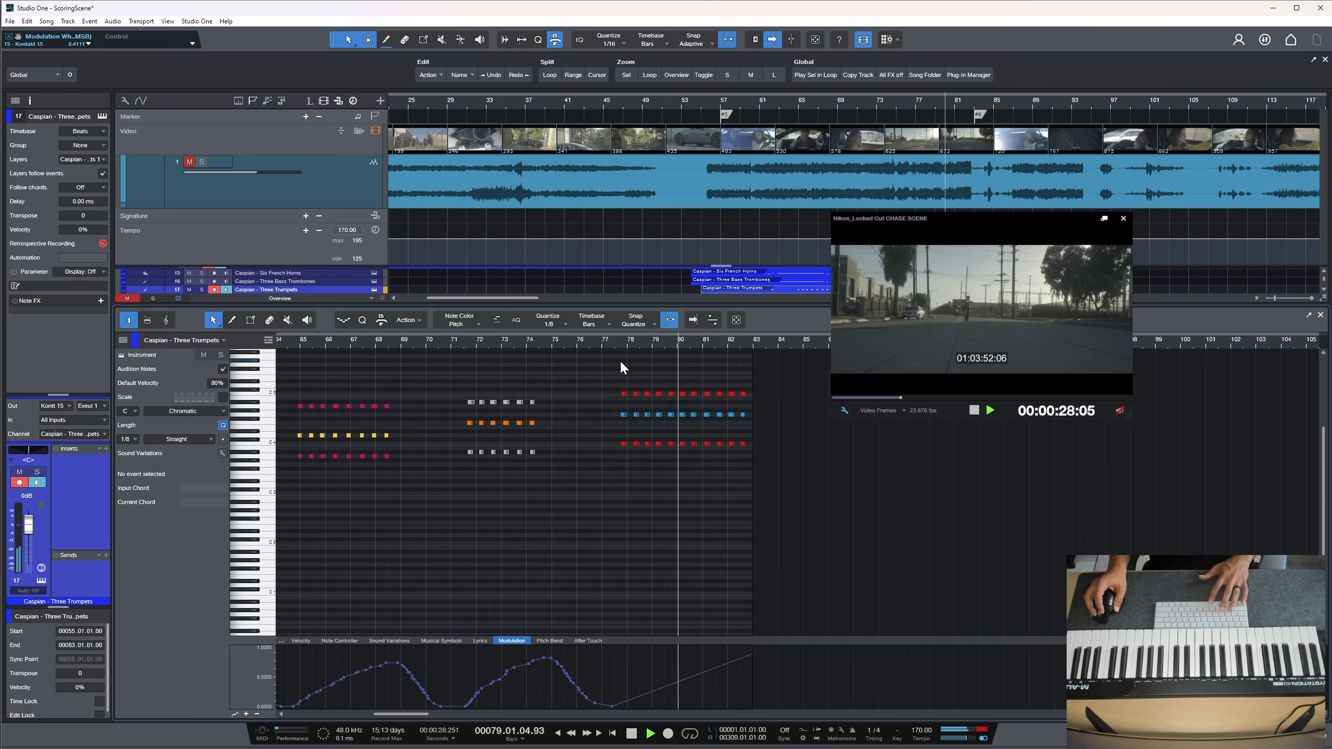
pyautogui.press('space')
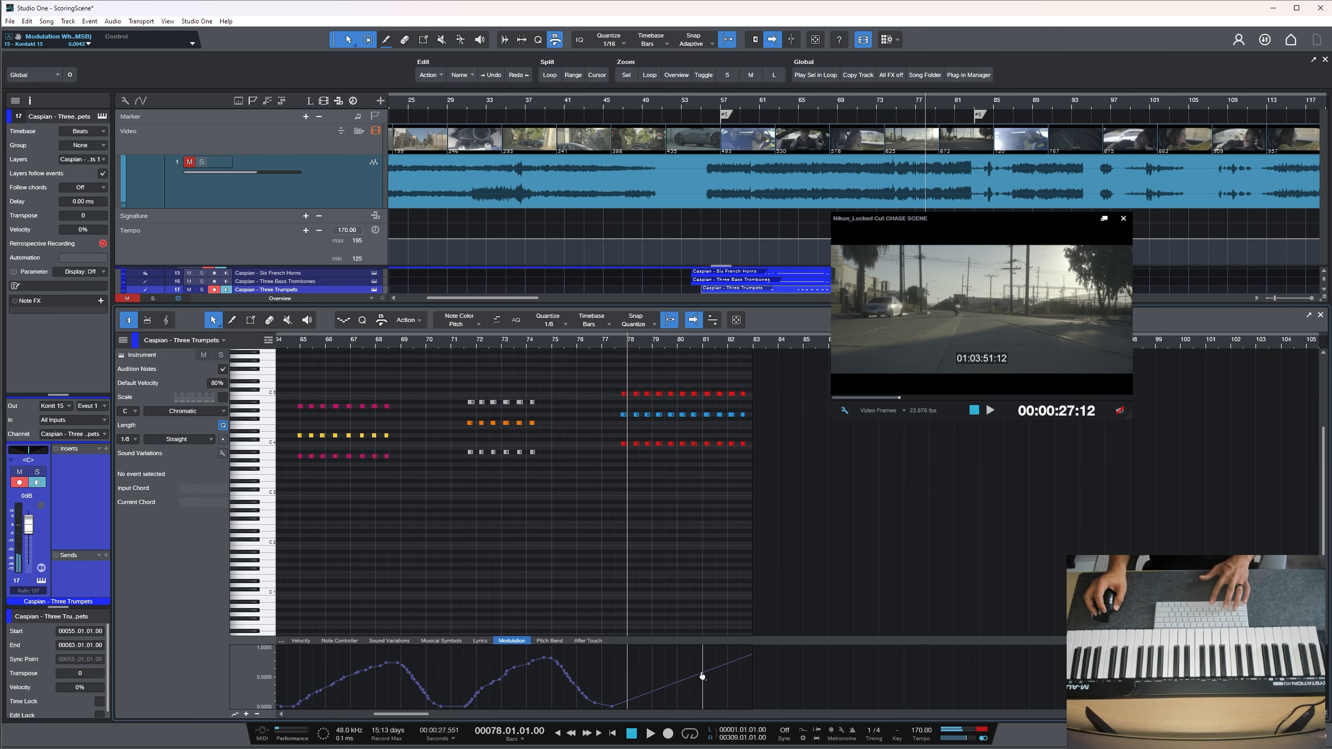
# Select and audition the closing trumpet chords from bar 78, and delete the final chord just before bar 83
pyautogui.press('space')
pyautogui.moveTo(751, 499); pyautogui.dragTo(636, 394)
pyautogui.press('space')
pyautogui.press('space')
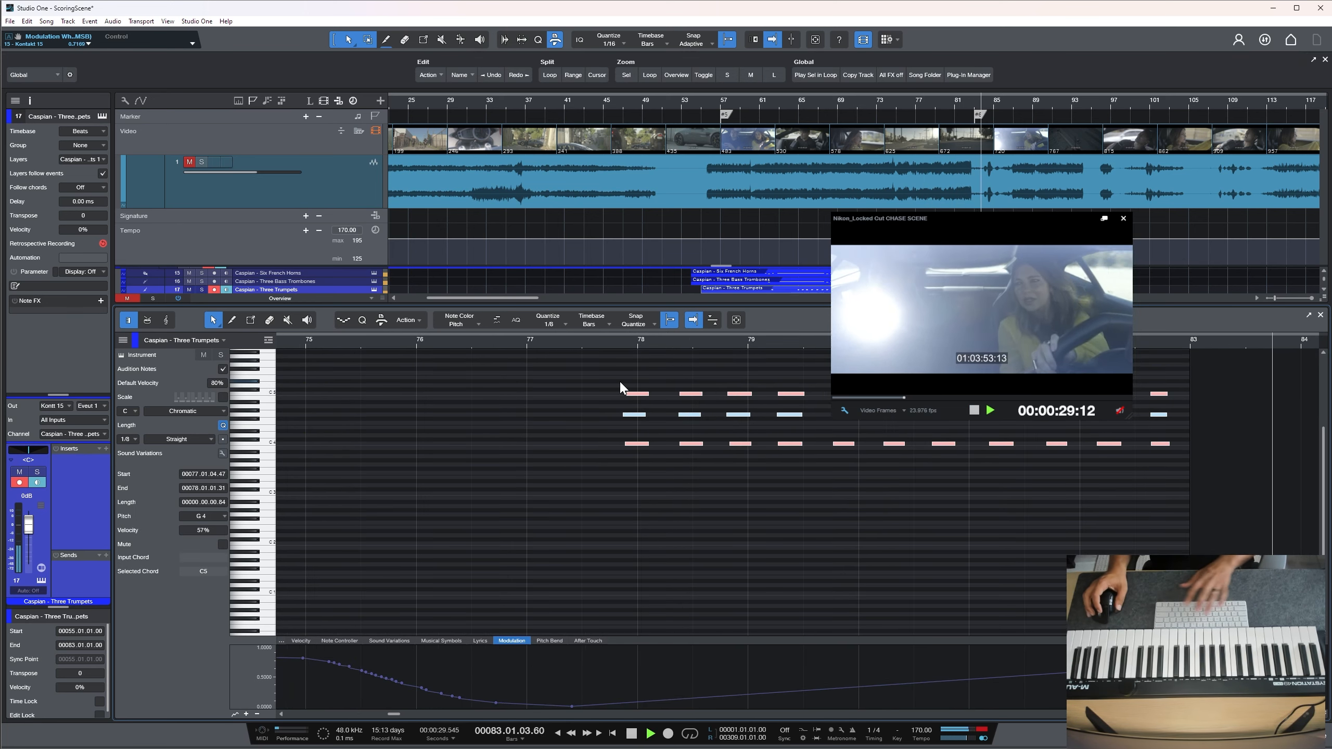
pyautogui.press('space')
pyautogui.press('F2')
pyautogui.press('F2')
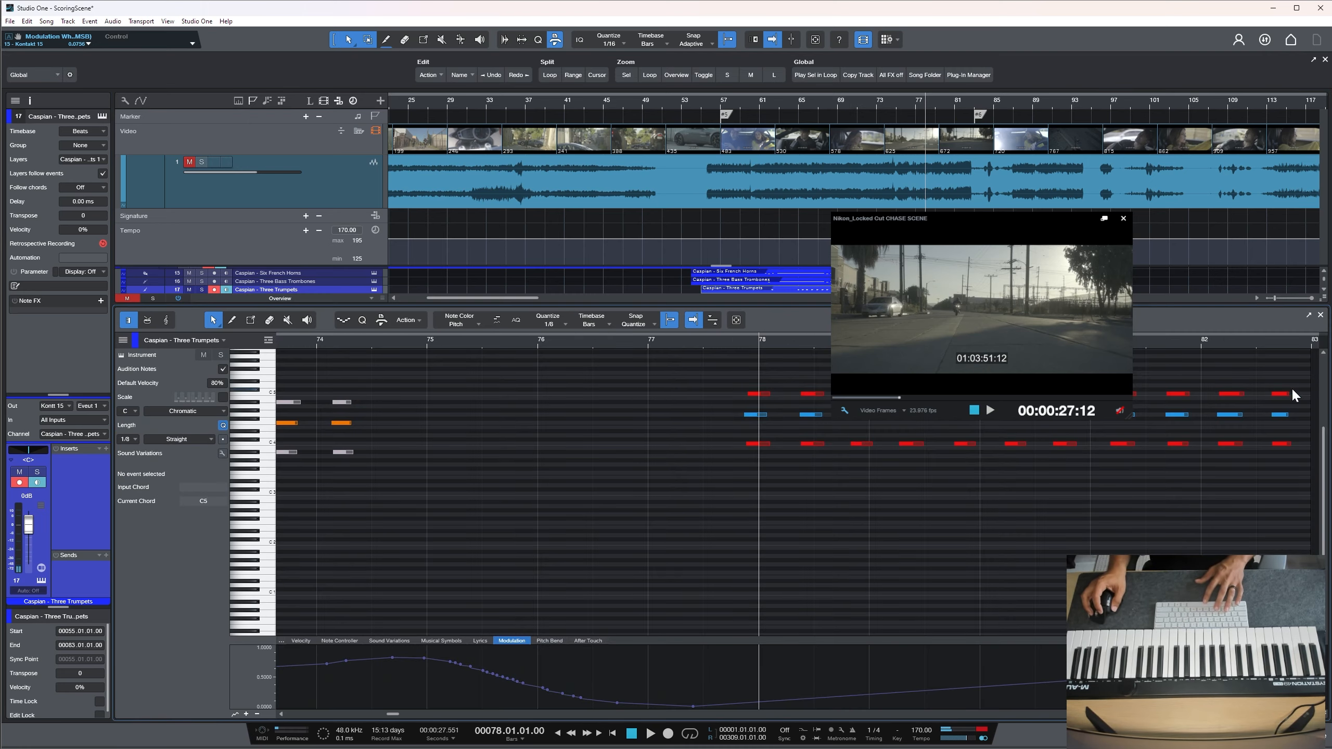
pyautogui.moveTo(1266, 374); pyautogui.dragTo(1266, 373)
pyautogui.press('Delete')
pyautogui.press('space')
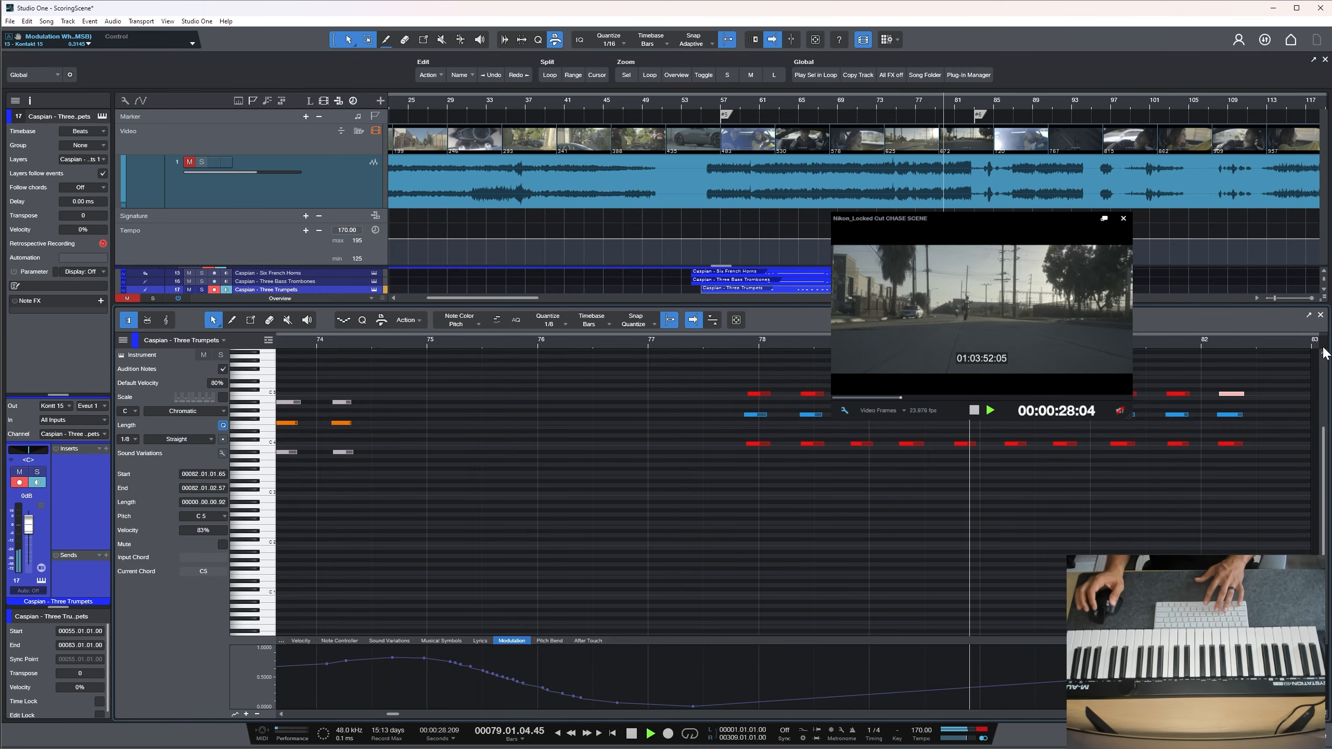
# Close the note editor, stop playback, and set the playback position to bar 54 in an overview of the whole song
pyautogui.press('F2')
pyautogui.press('space')
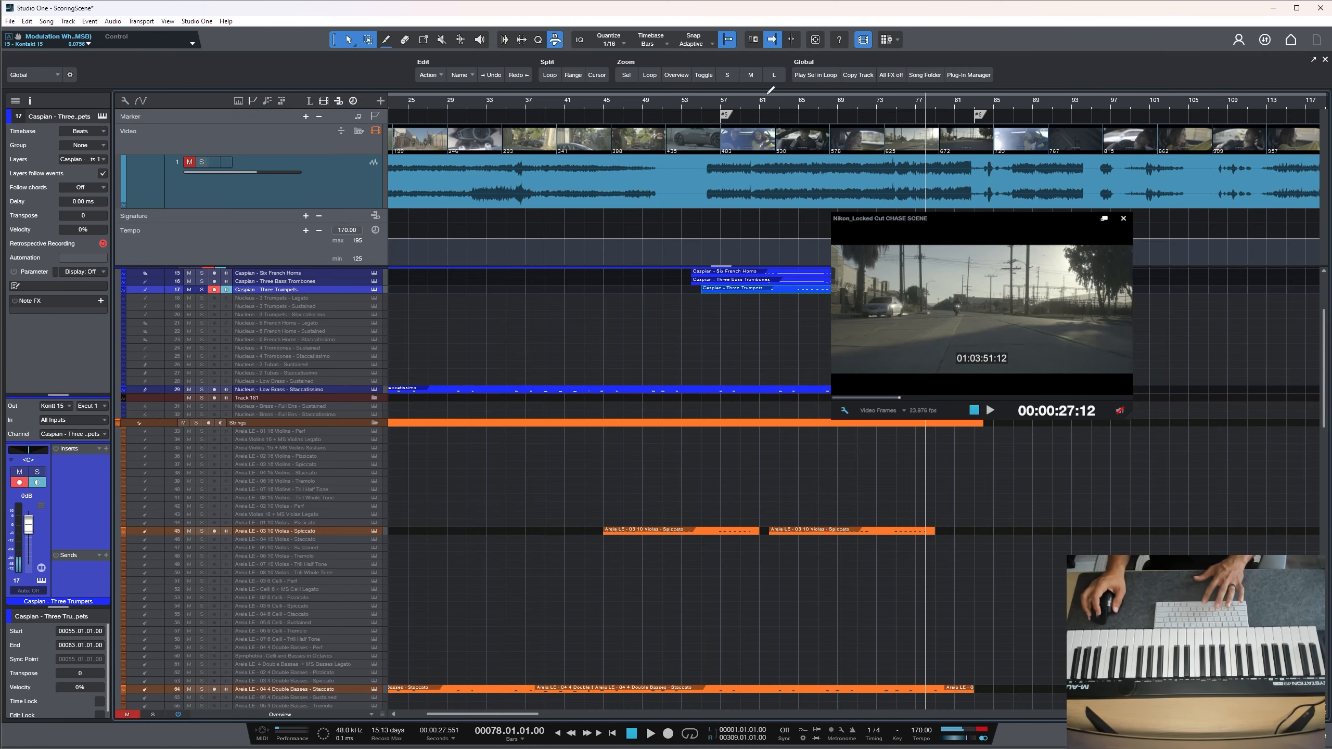
pyautogui.click(688, 97)
pyautogui.click(682, 78)
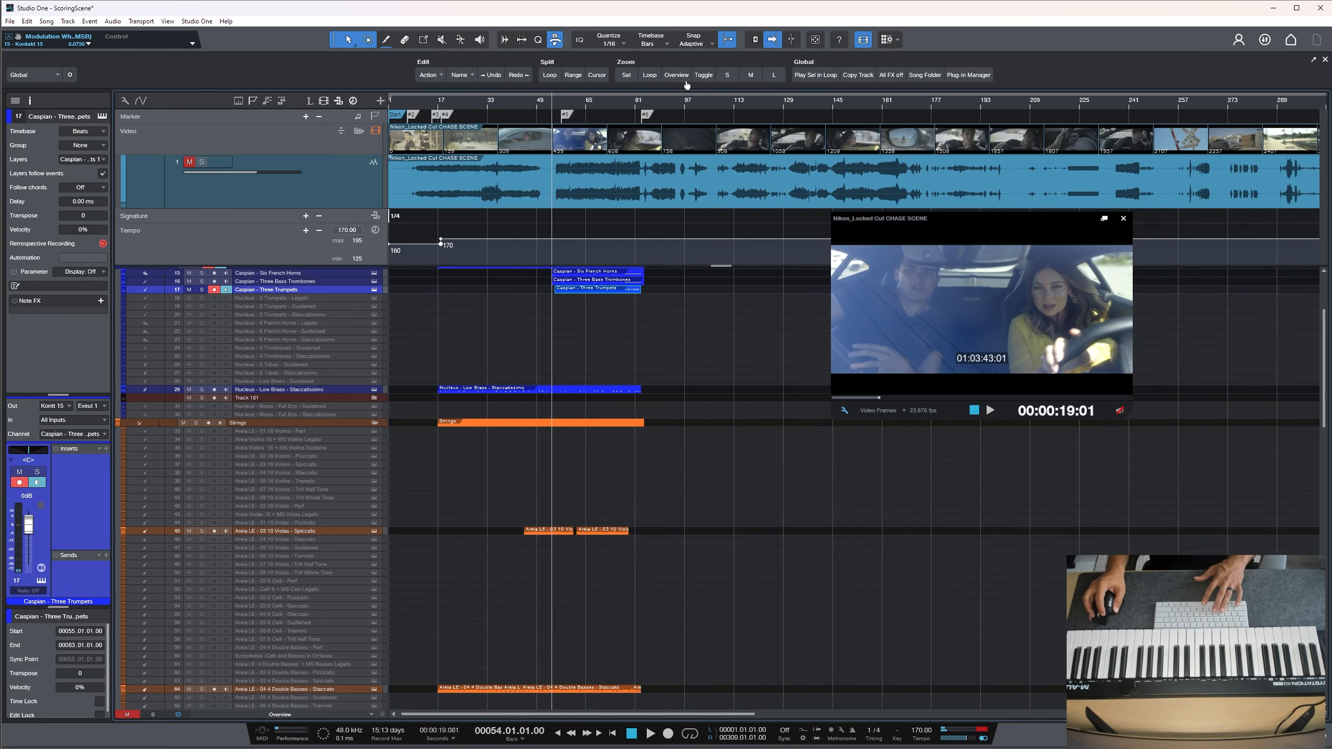
# Play the cue against the video from about bar 18 and review the brass, string and percussion tracks
pyautogui.click(445, 108)
pyautogui.press('space')
pyautogui.moveTo(445, 105); pyautogui.dragTo(487, 126)
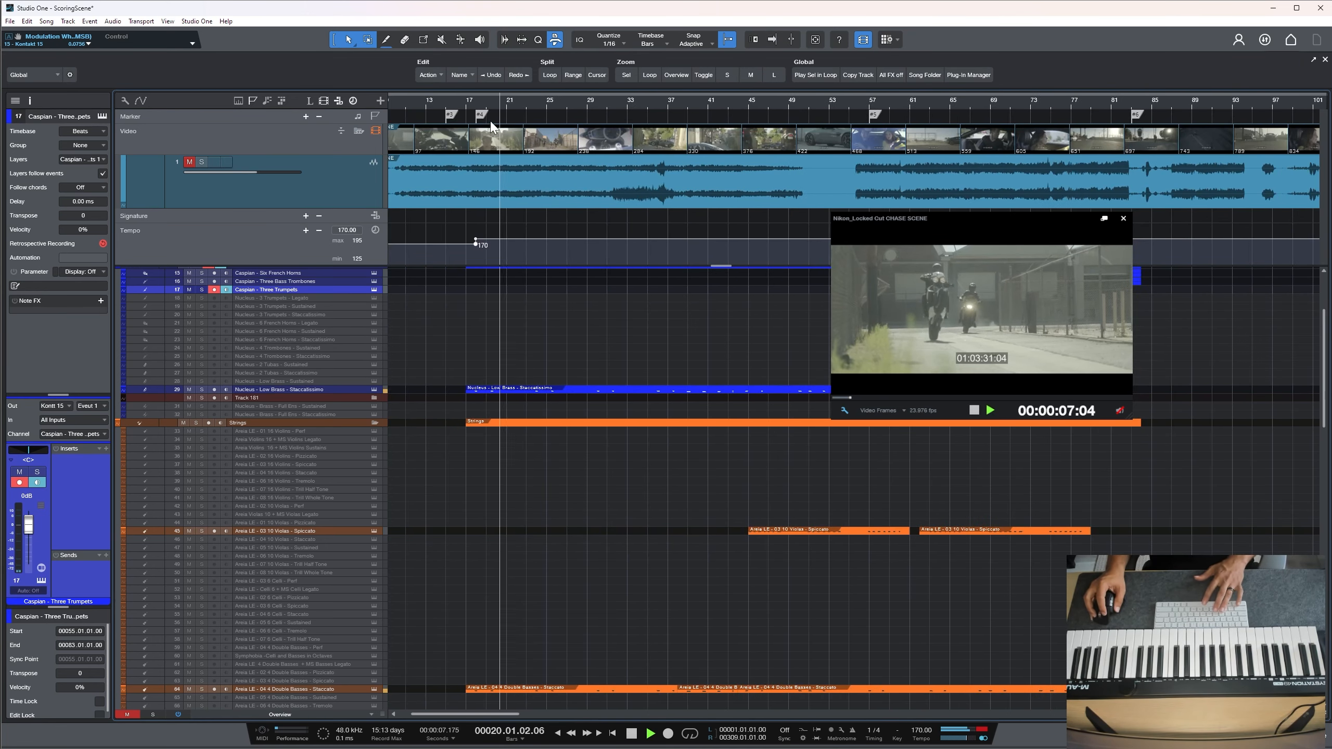
pyautogui.scroll(5, 538, 392)
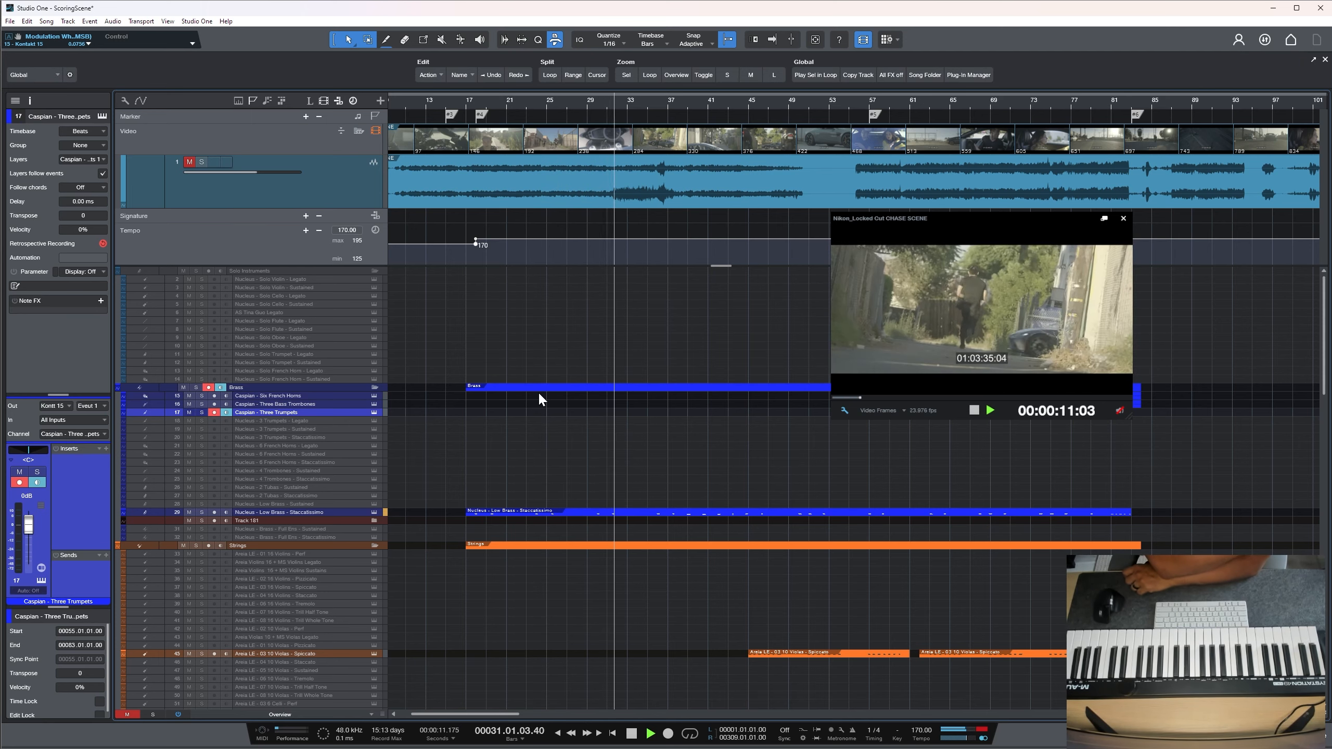
pyautogui.scroll(-10, 483, 481)
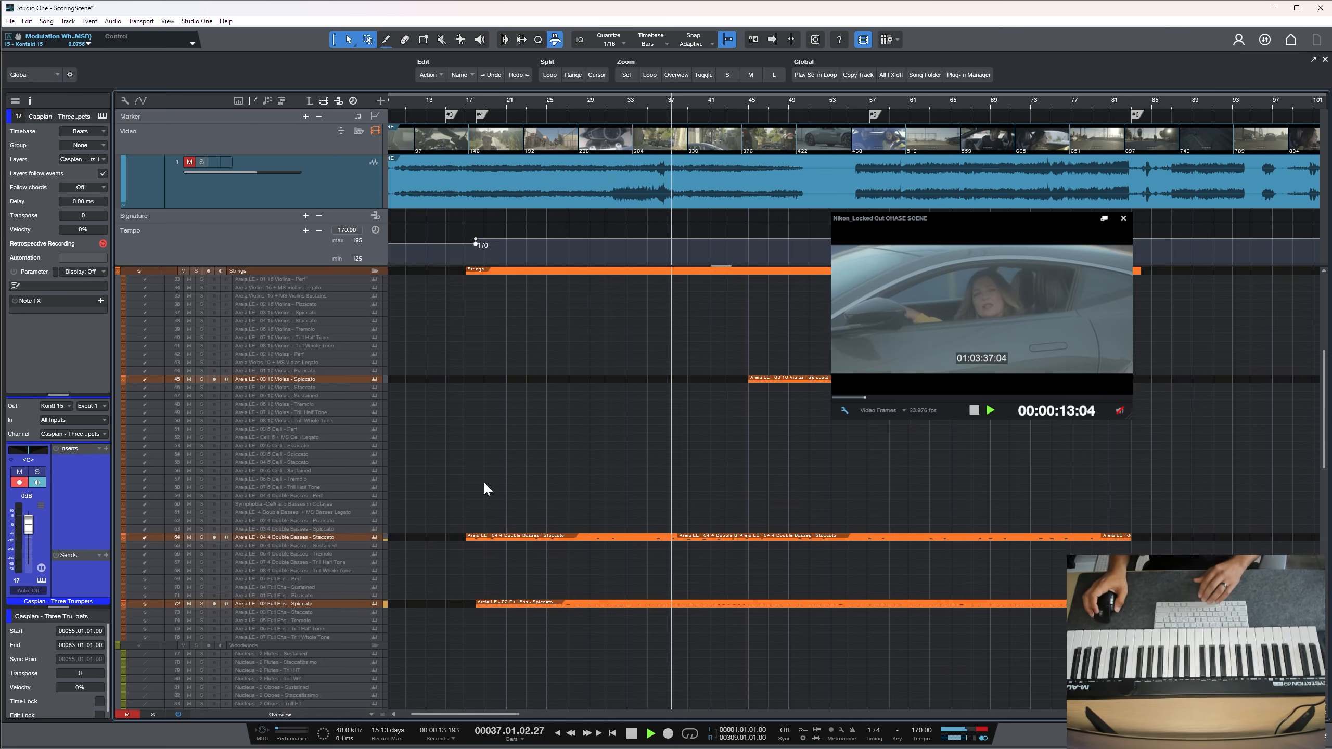
pyautogui.scroll(-1, 489, 483)
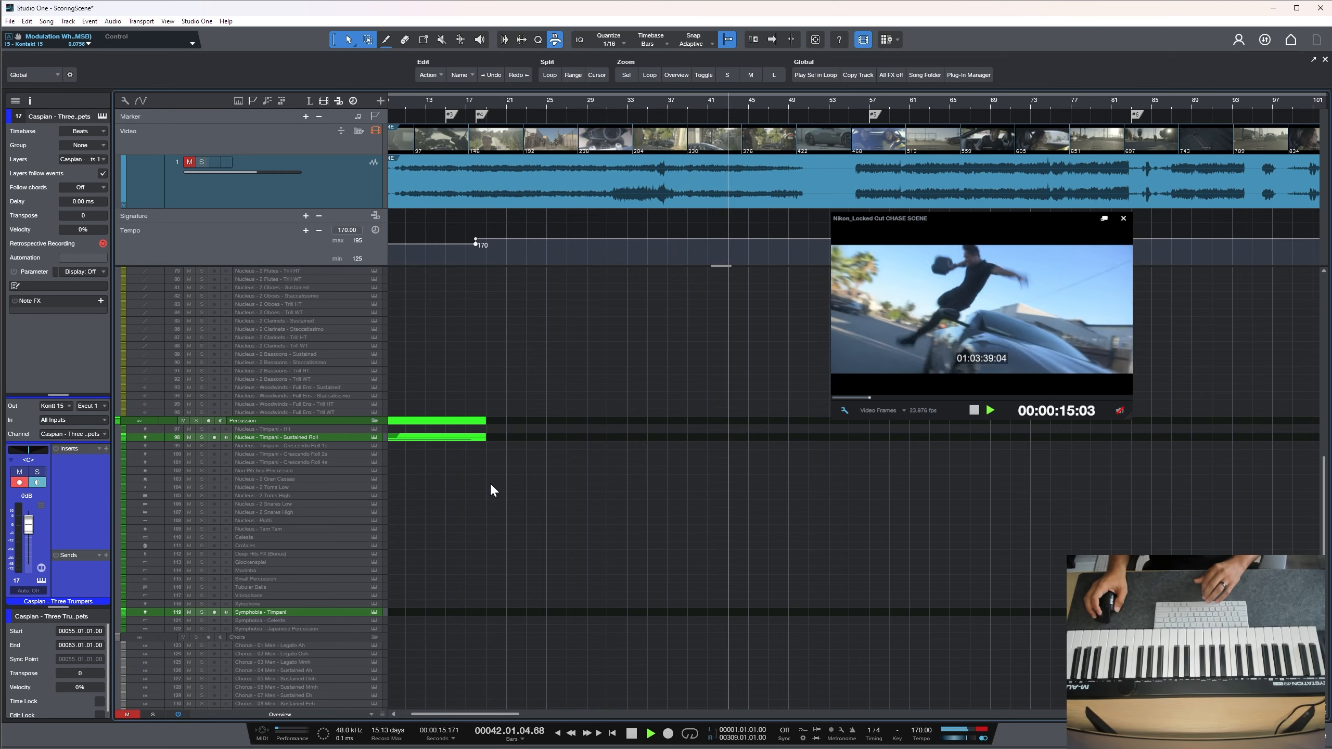
pyautogui.scroll(-2, 490, 482)
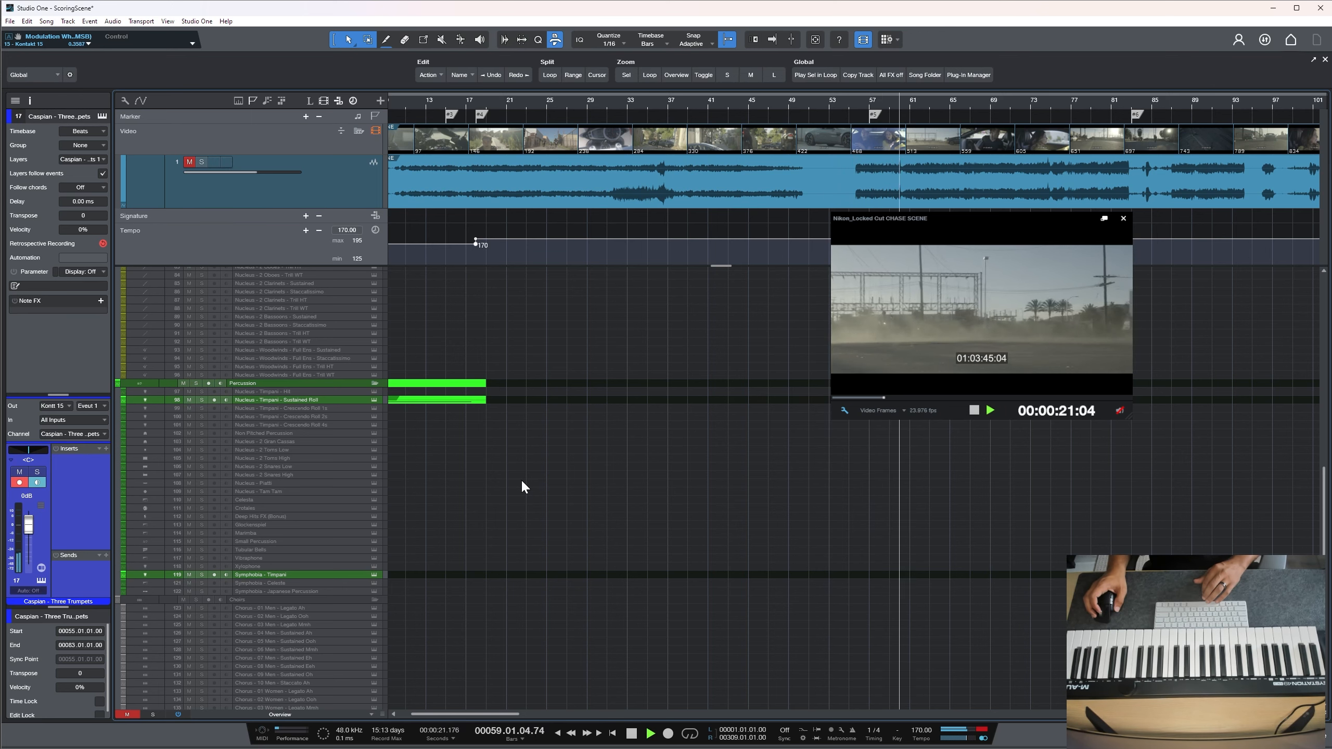
pyautogui.press('space')
# Set the playback position to bar 45, and enable the disabled 16 Violins spiccato track in the Strings folder
pyautogui.click(751, 103)
pyautogui.scroll(8, 719, 488)
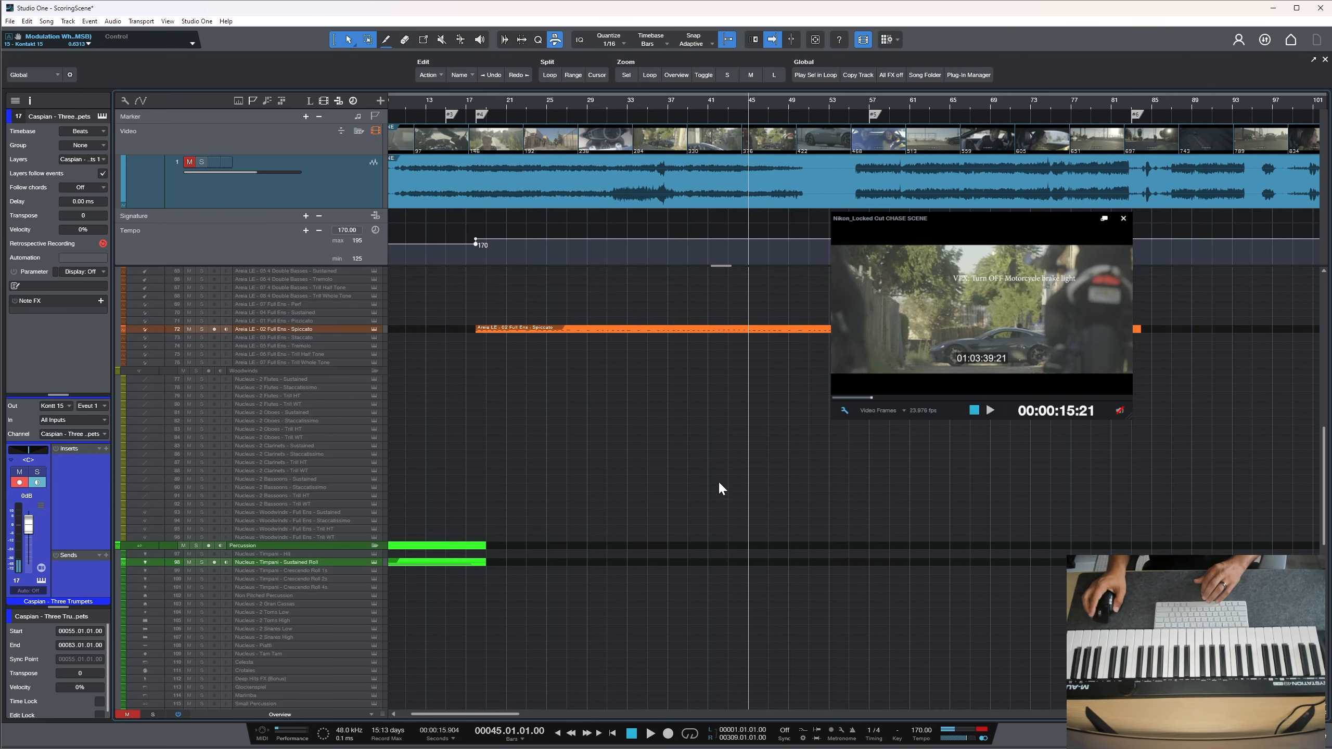
pyautogui.scroll(10, 718, 481)
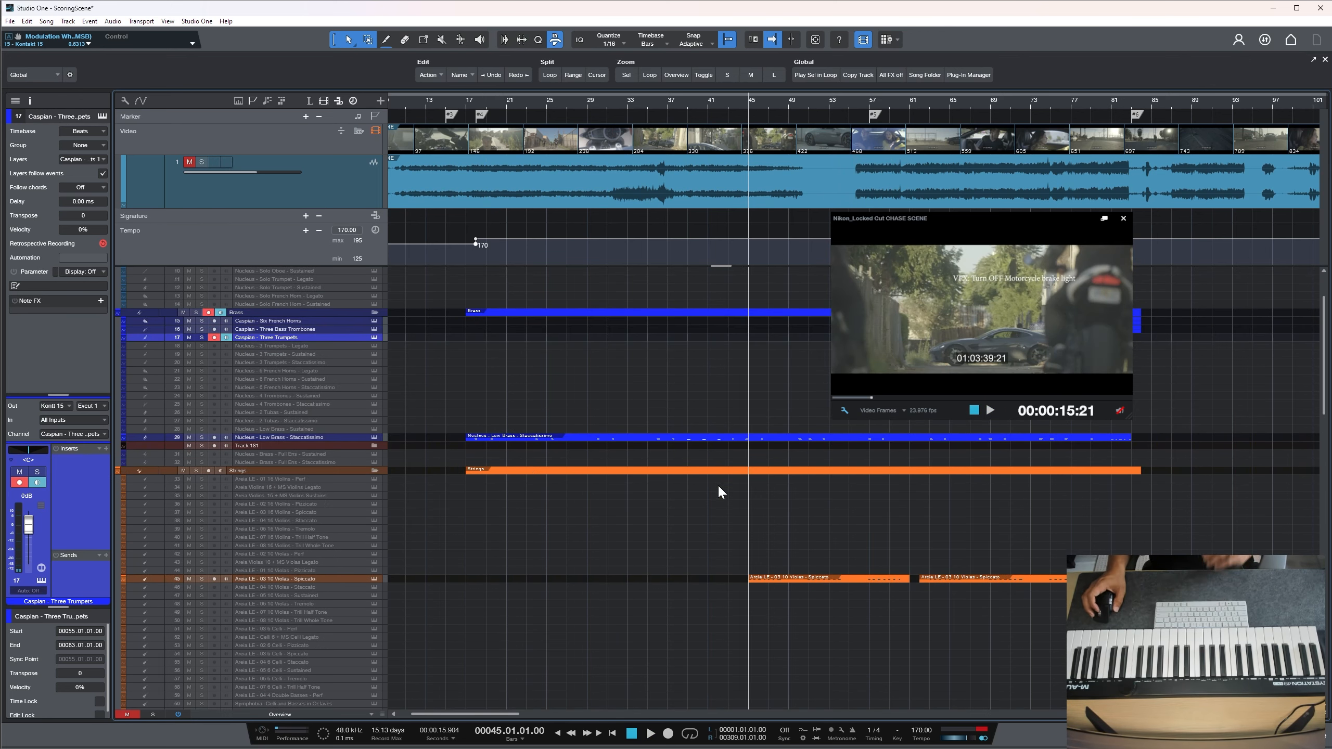
pyautogui.scroll(-2, 720, 487)
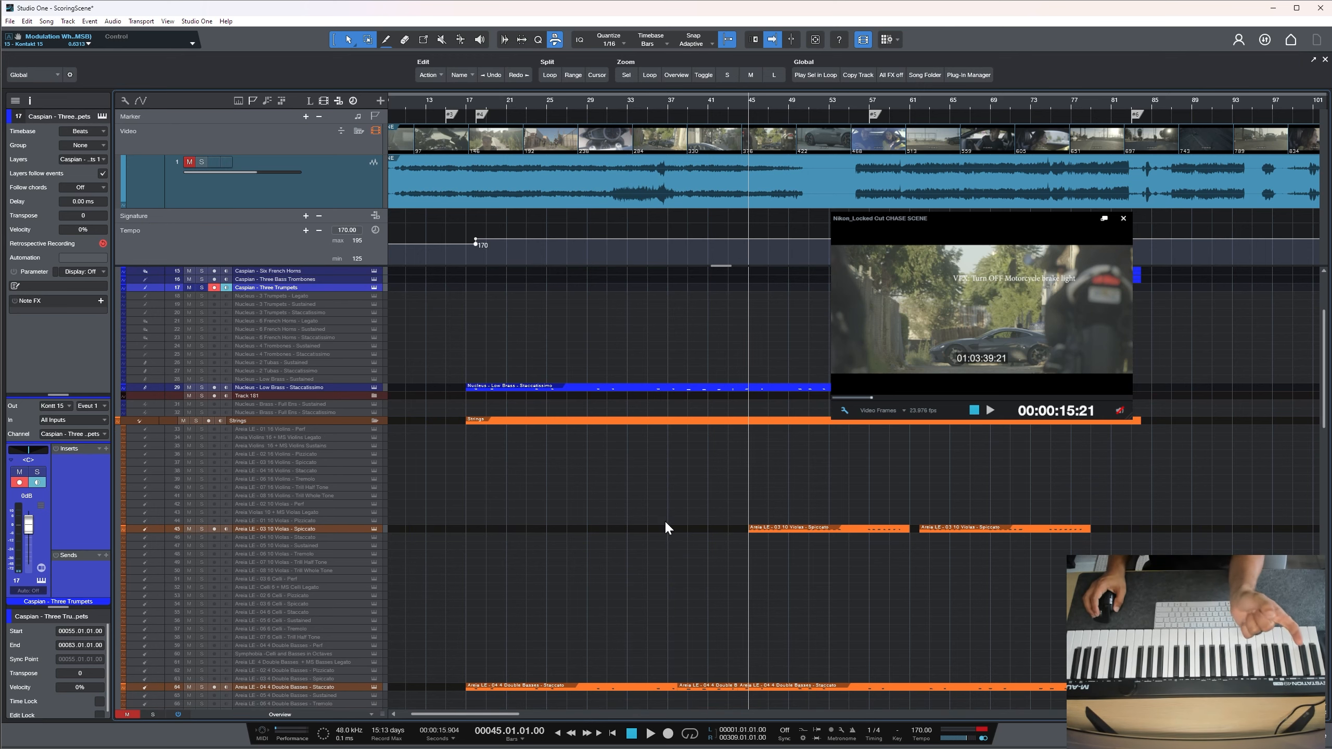
pyautogui.click(329, 457)
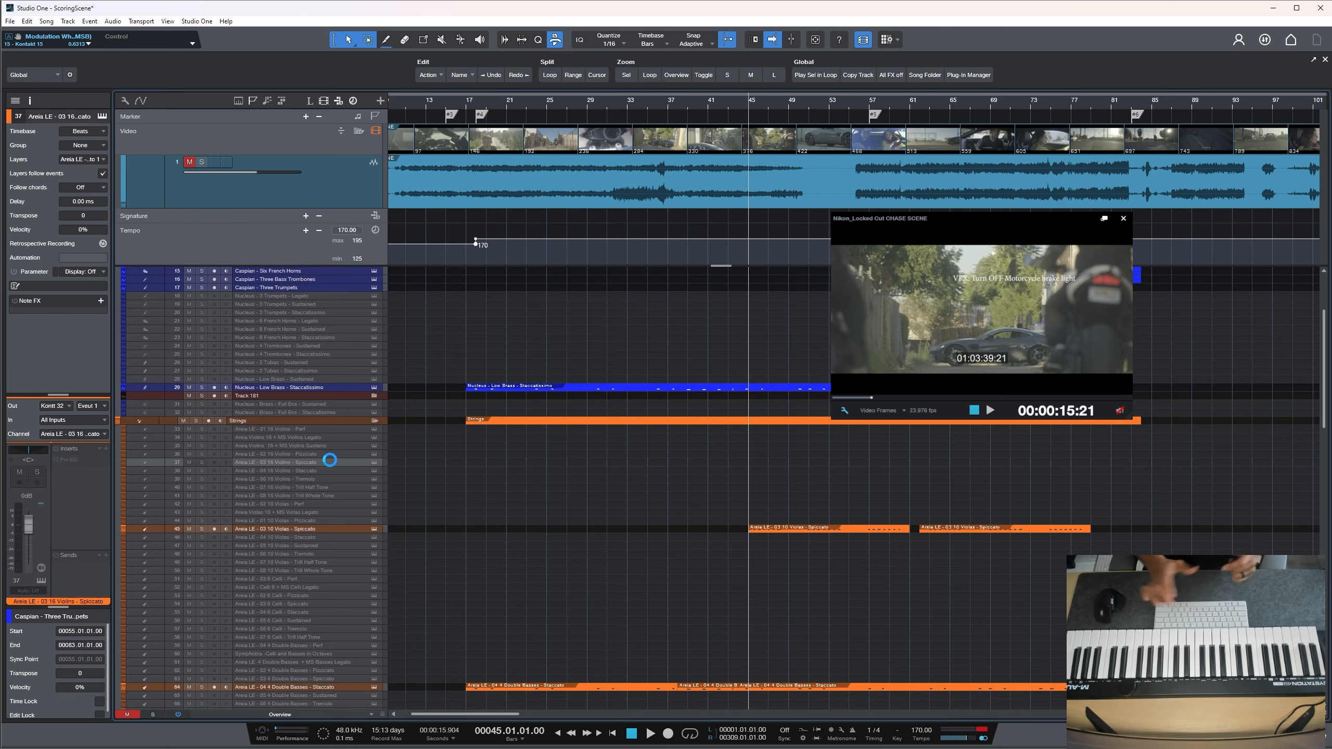
# Play the passage from bar 33 with the violin spiccato track armed
pyautogui.click(629, 107)
pyautogui.press('space')
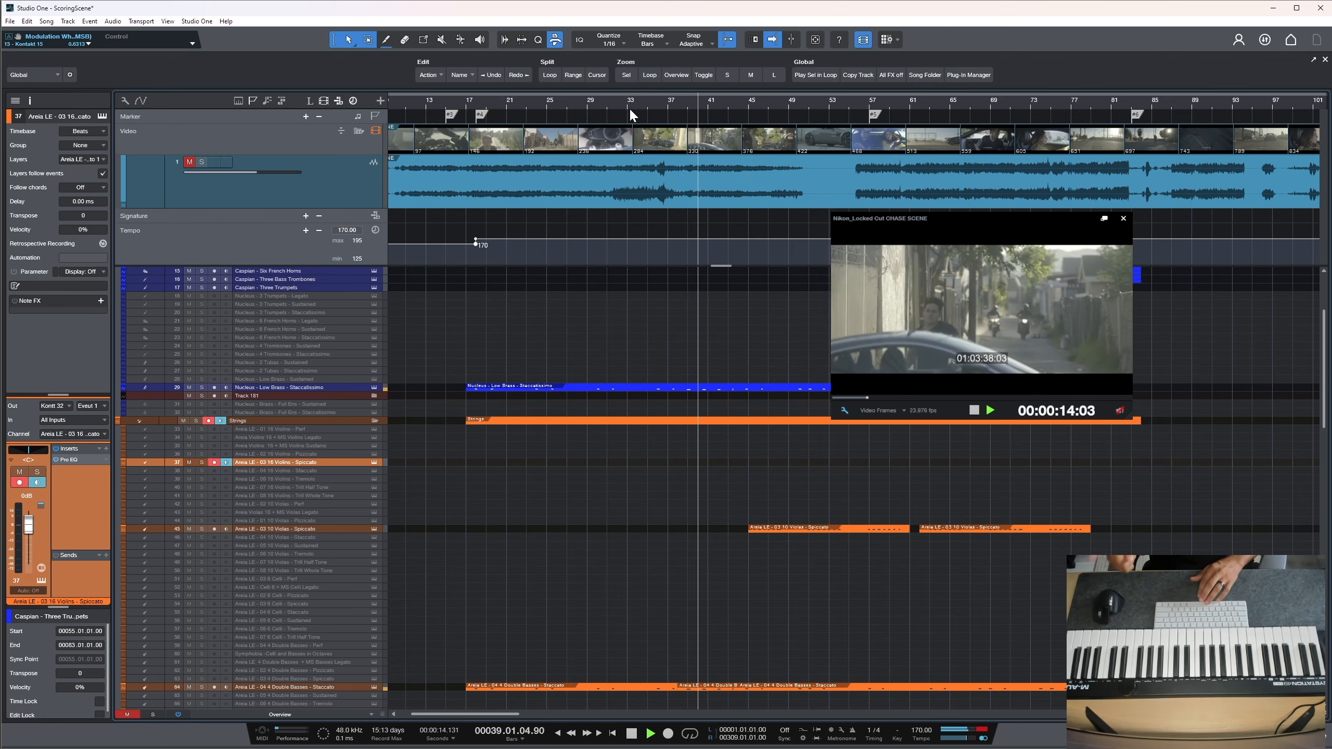
pyautogui.press('space')
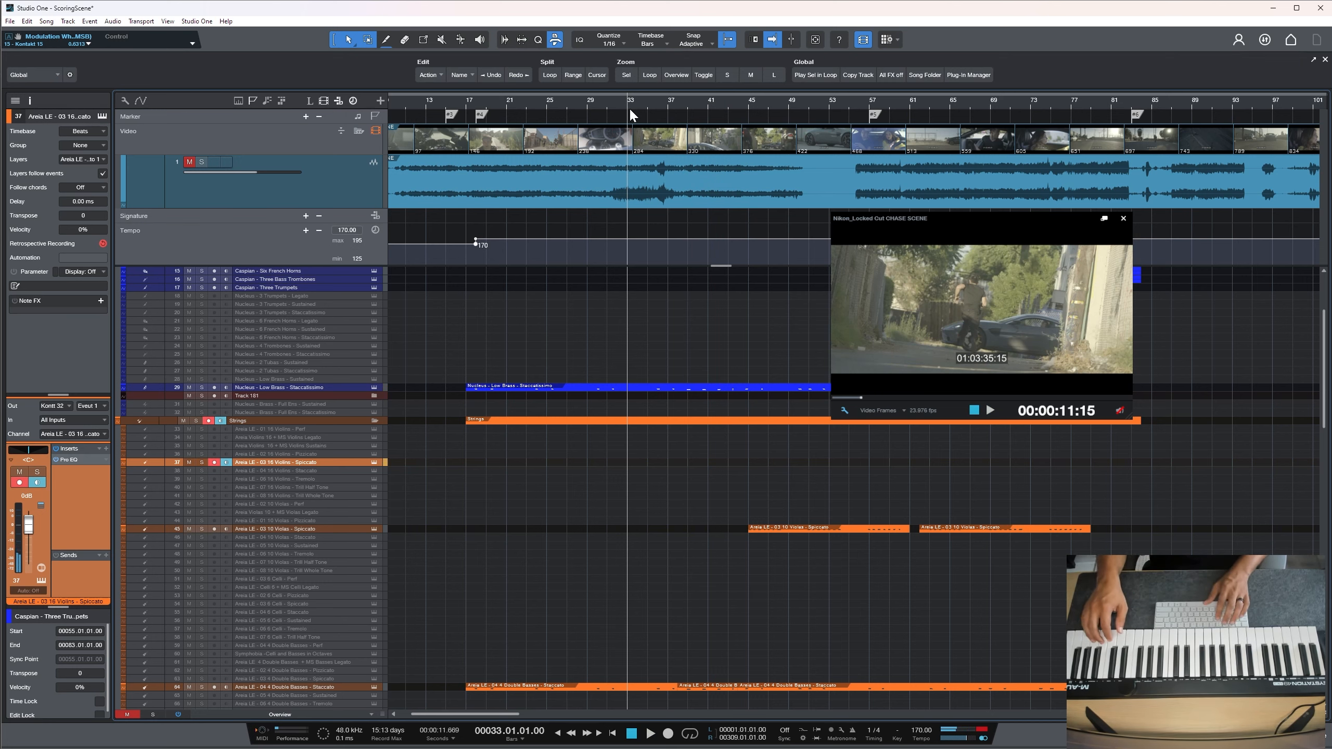
# Try recording a violin spiccato part twice from bar 33, deleting the first take and undoing the second
pyautogui.press('KP_Multiply')
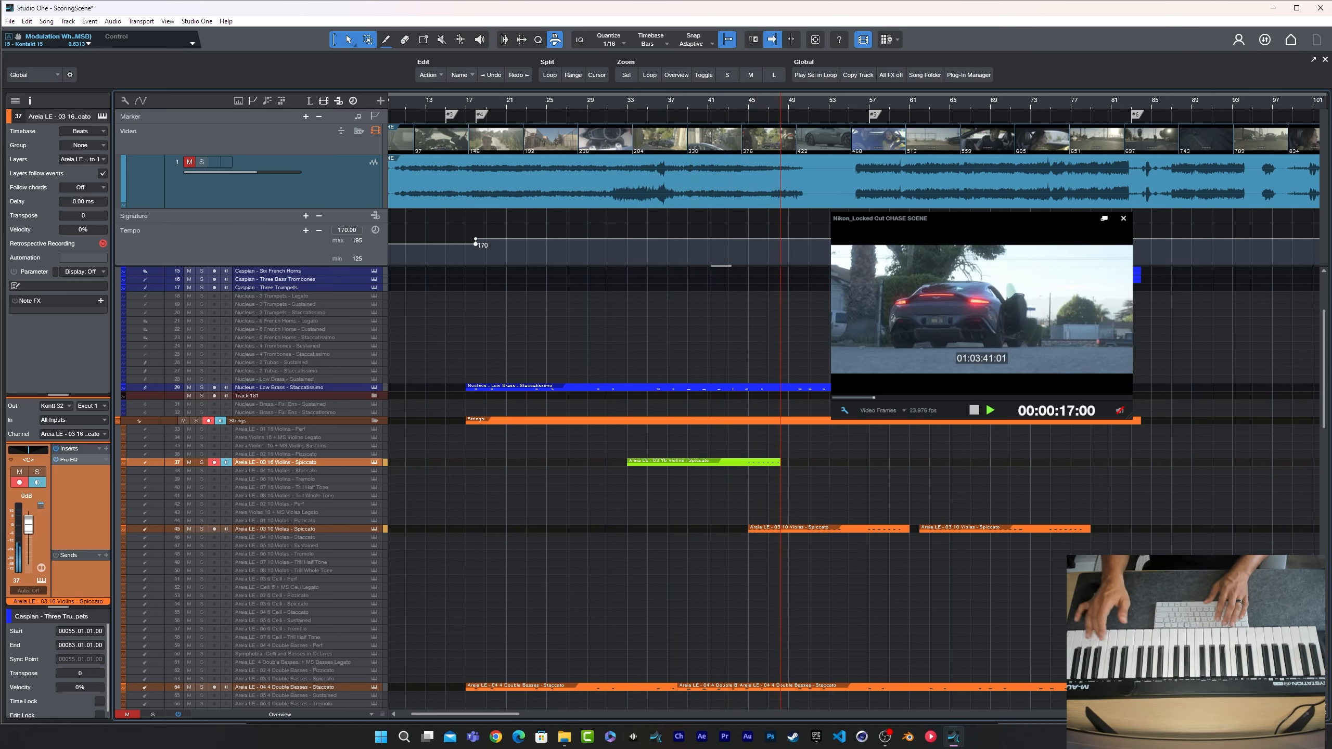
pyautogui.press('space')
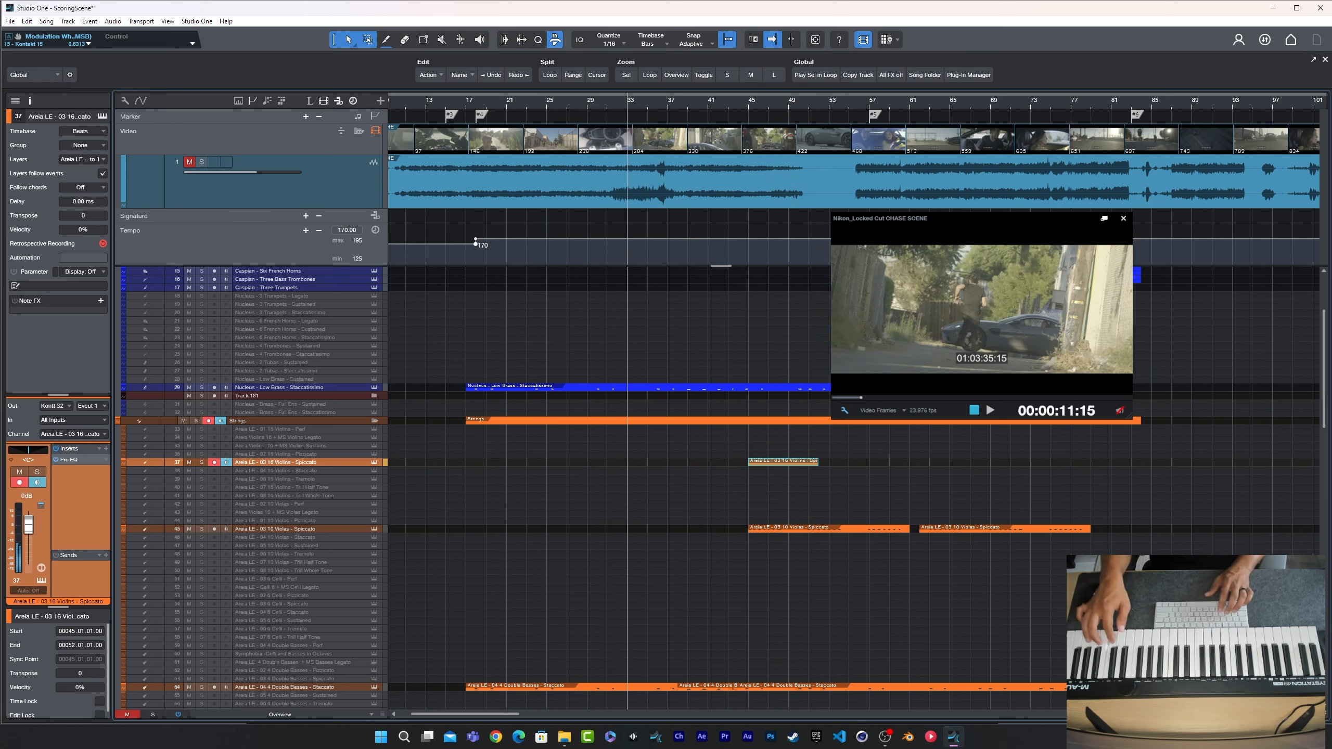
pyautogui.press('Delete')
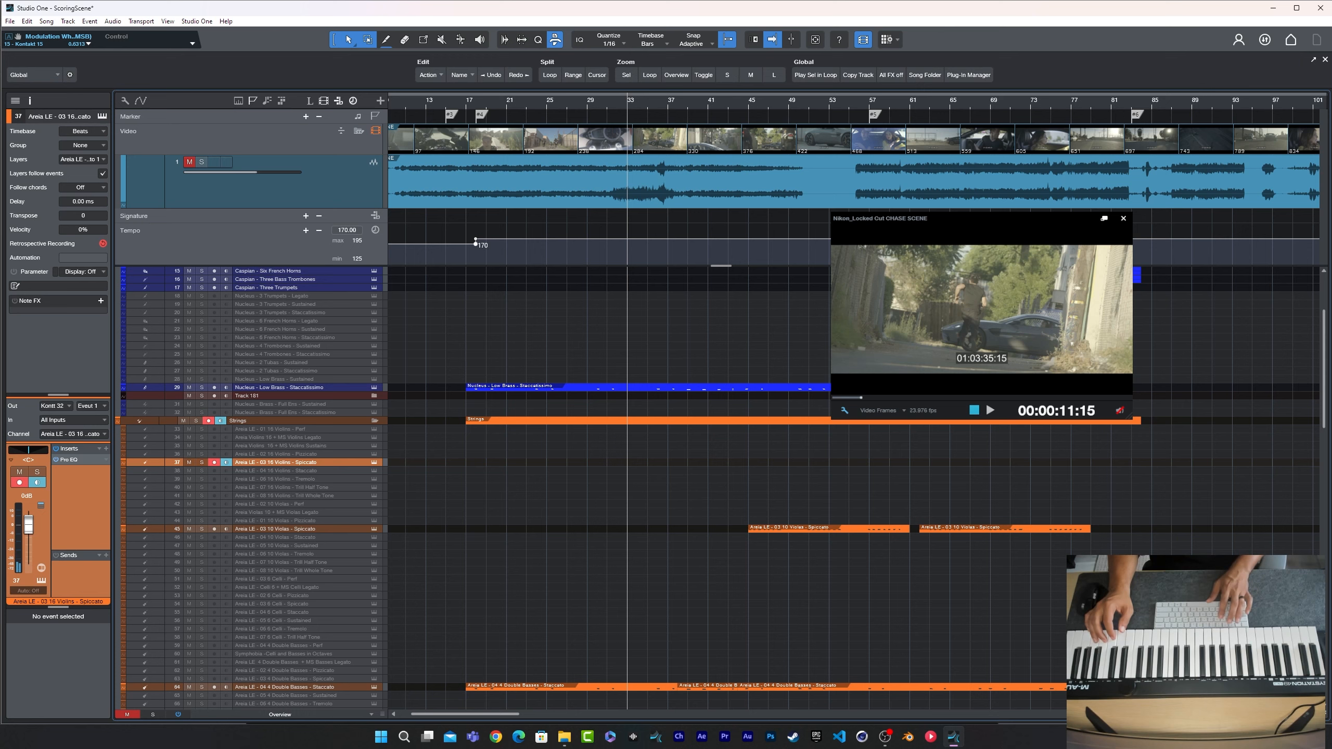
pyautogui.press('KP_Multiply')
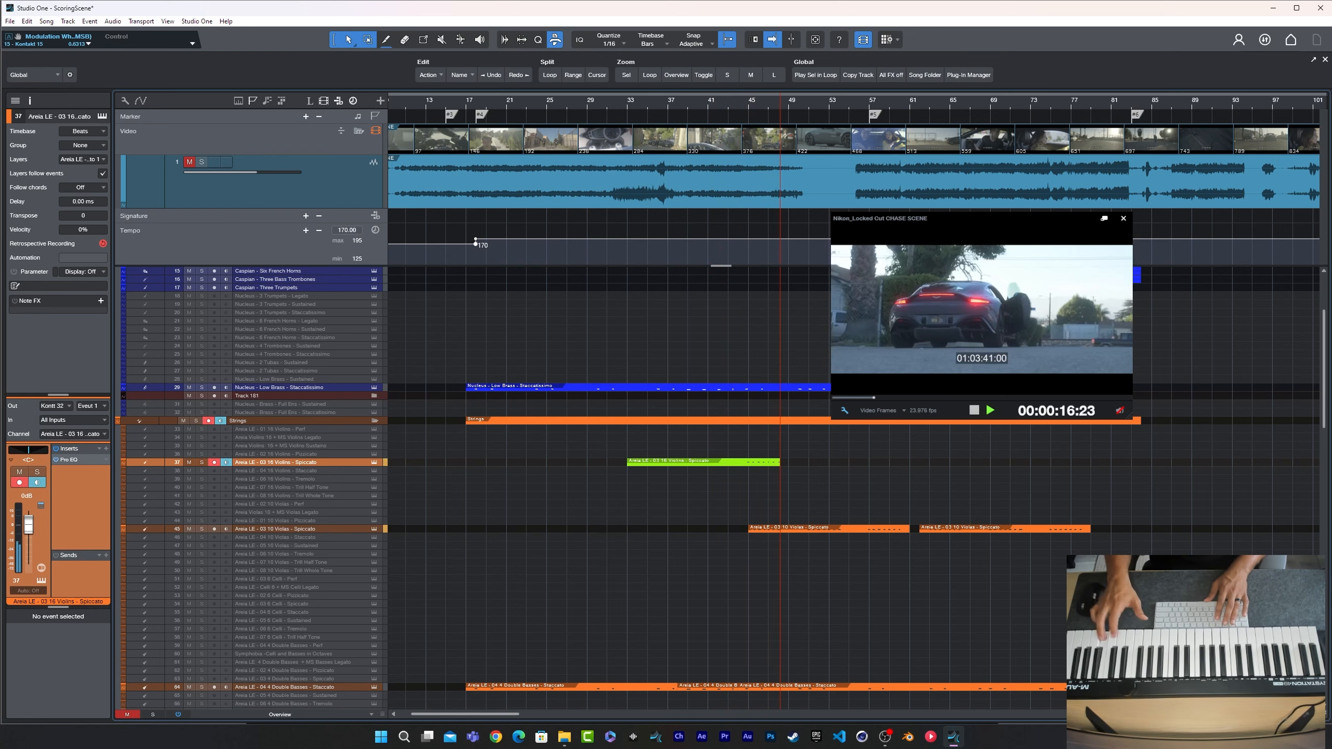
pyautogui.press('space')
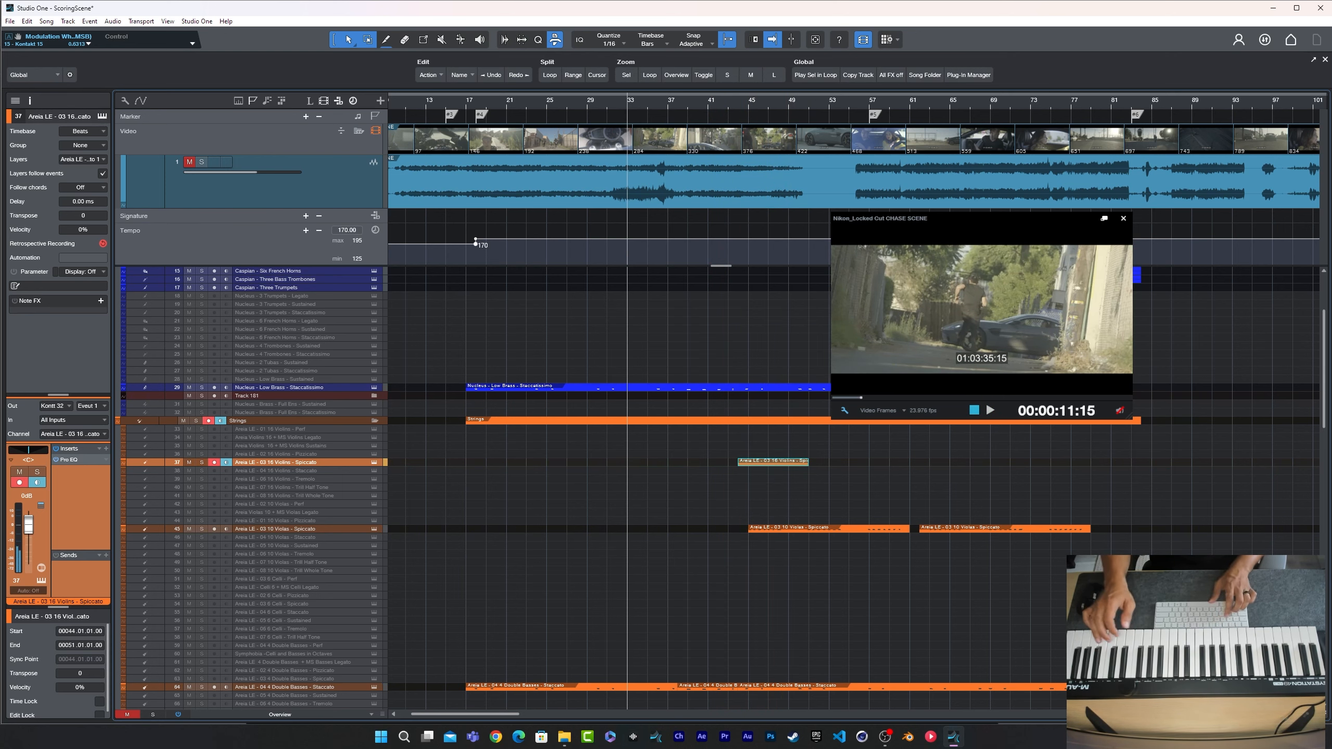
pyautogui.hotkey('ctrl', 'z')
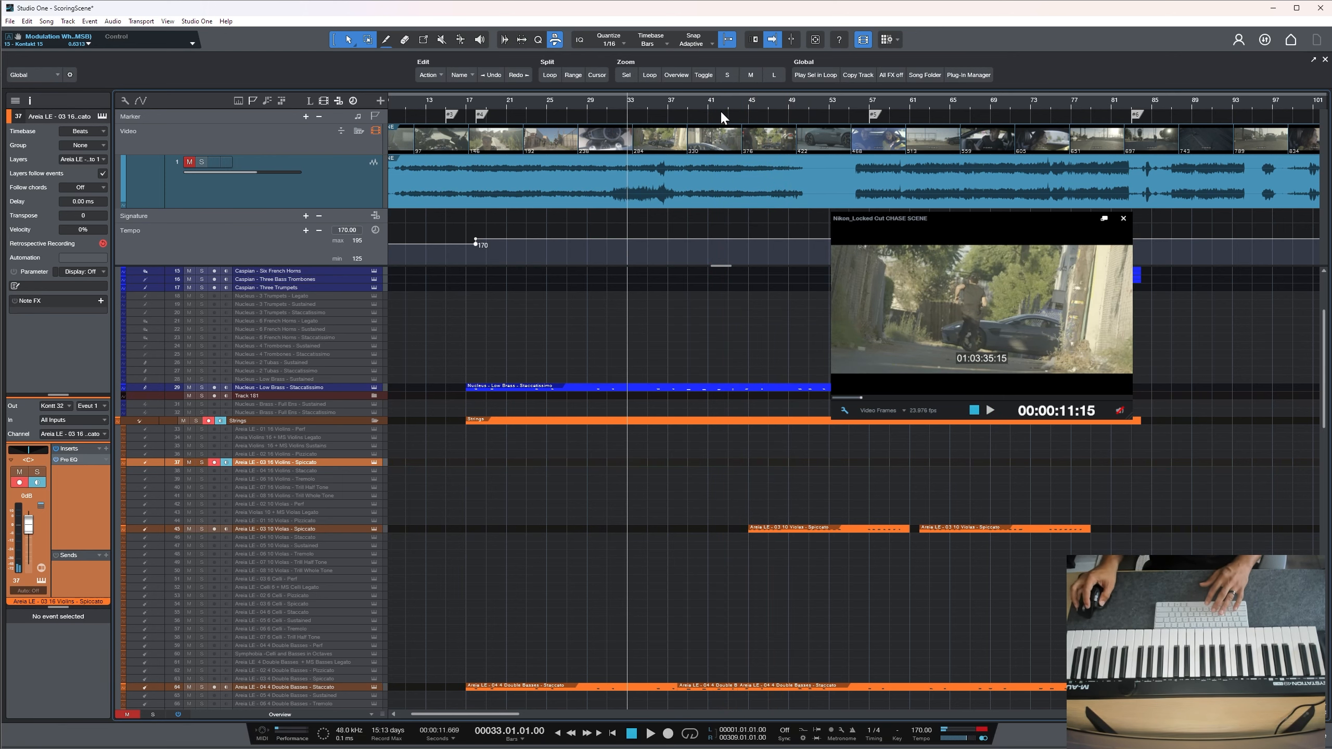
# Play the passage from bar 33 and again from bar 42, and set the playback position to bar 40
pyautogui.press('space')
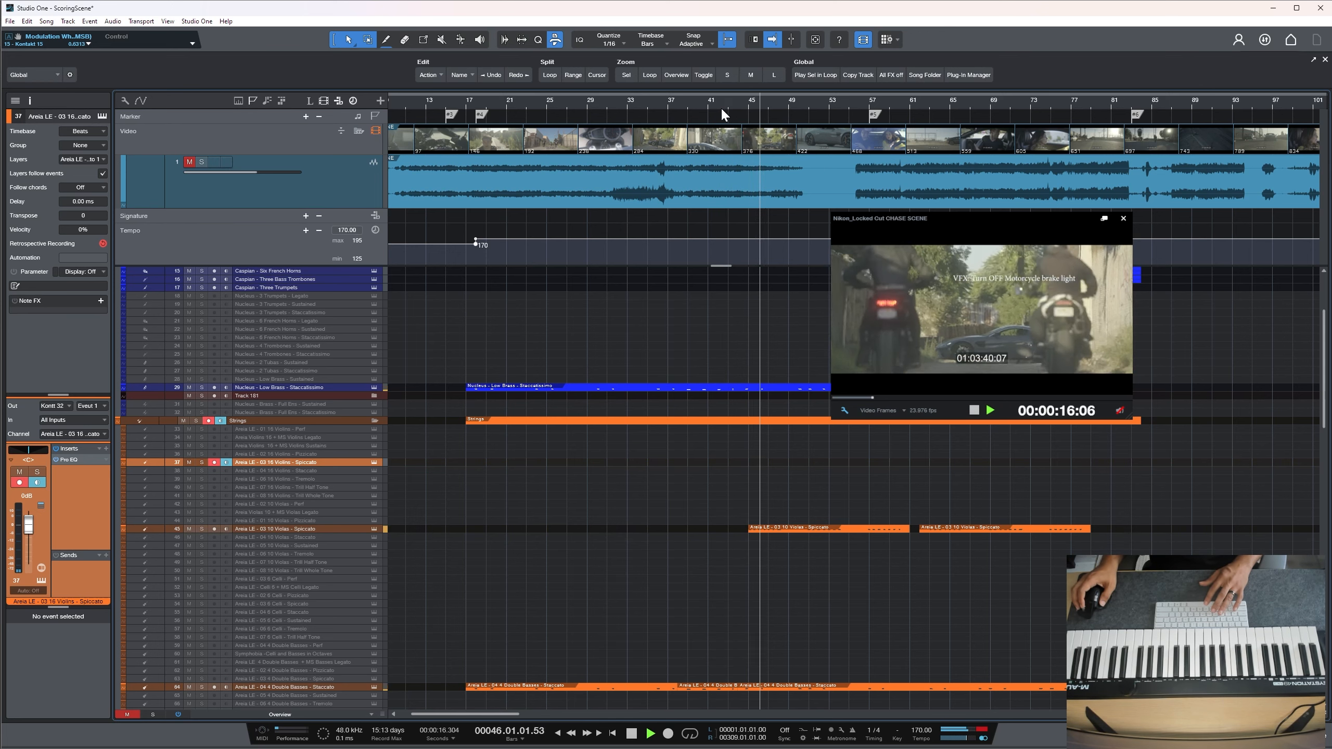
pyautogui.press('space')
pyautogui.click(721, 105)
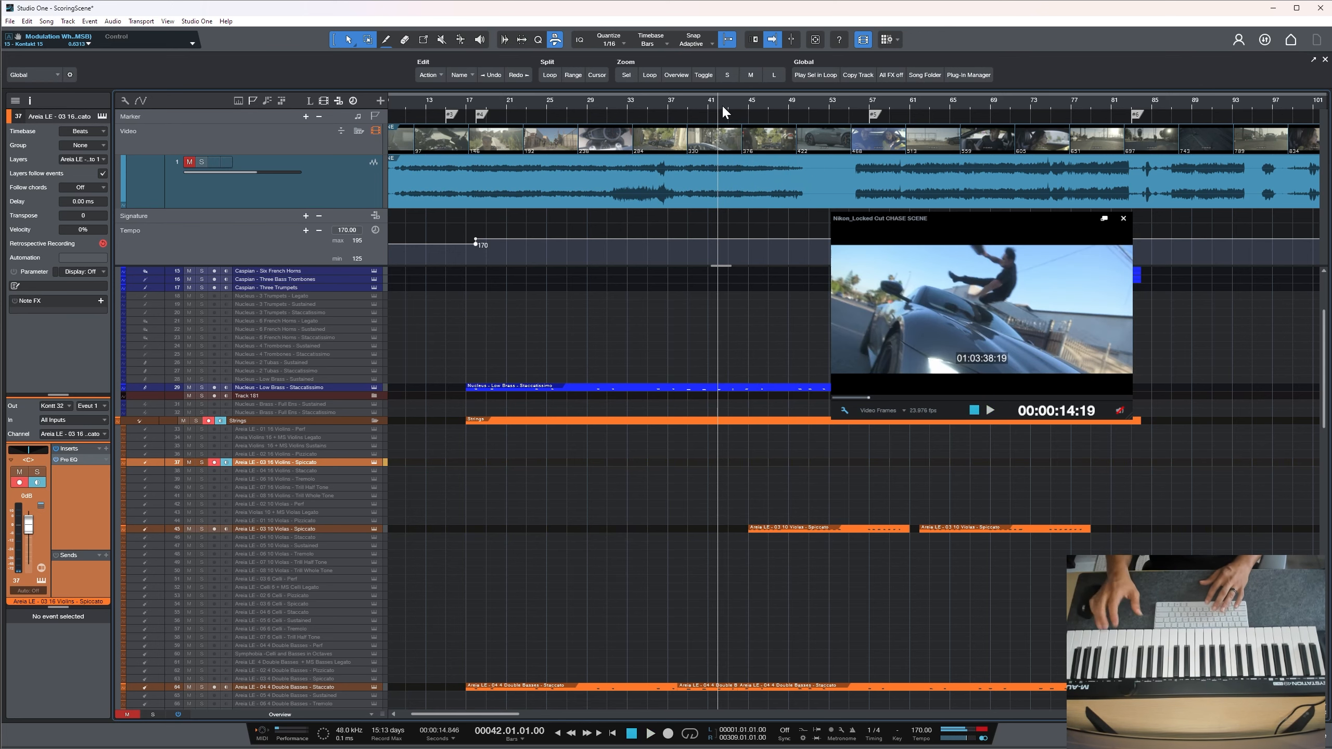
pyautogui.press('space')
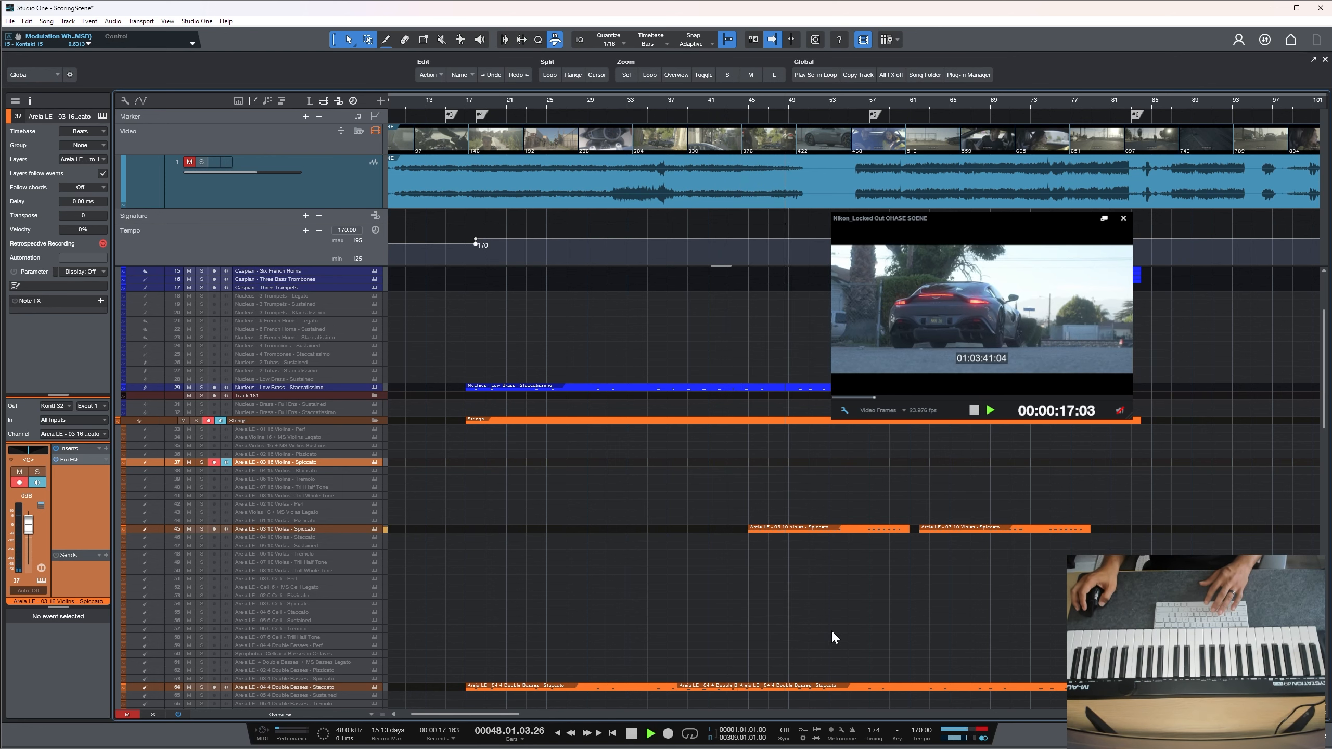
pyautogui.press('space')
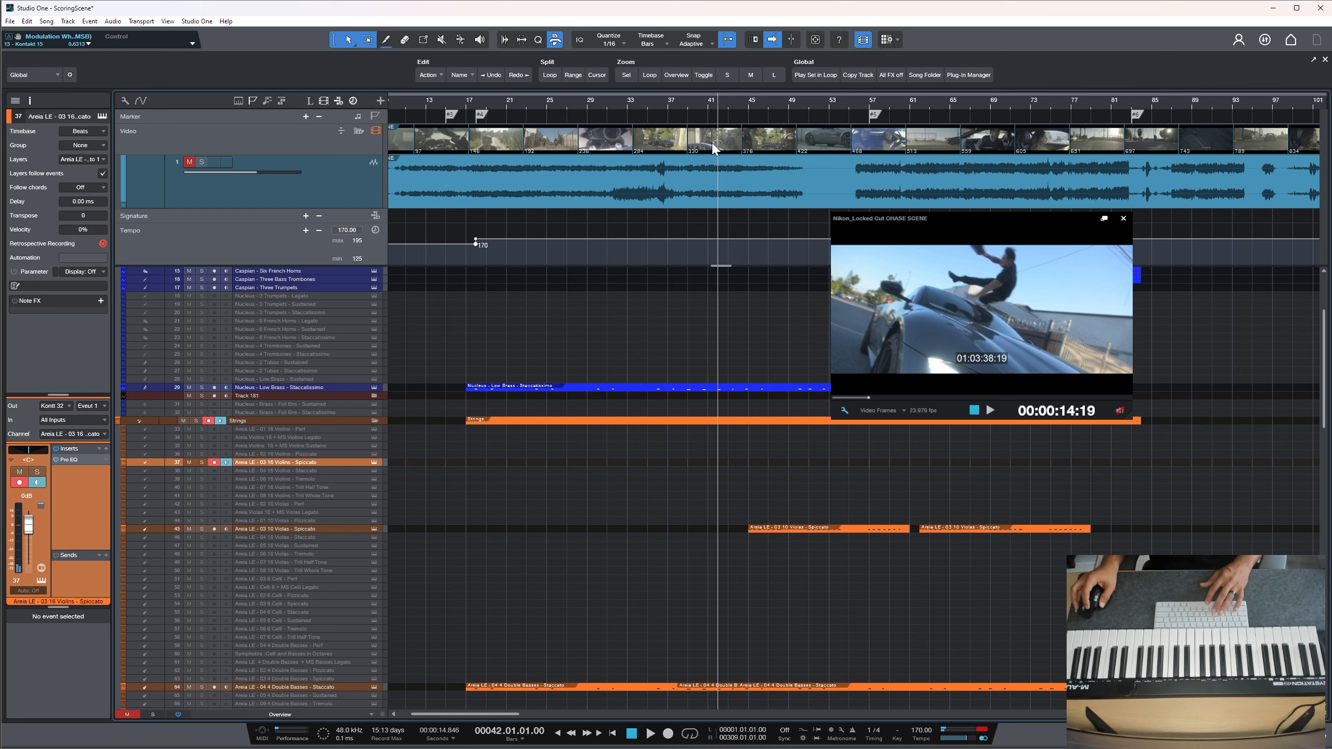
pyautogui.click(701, 107)
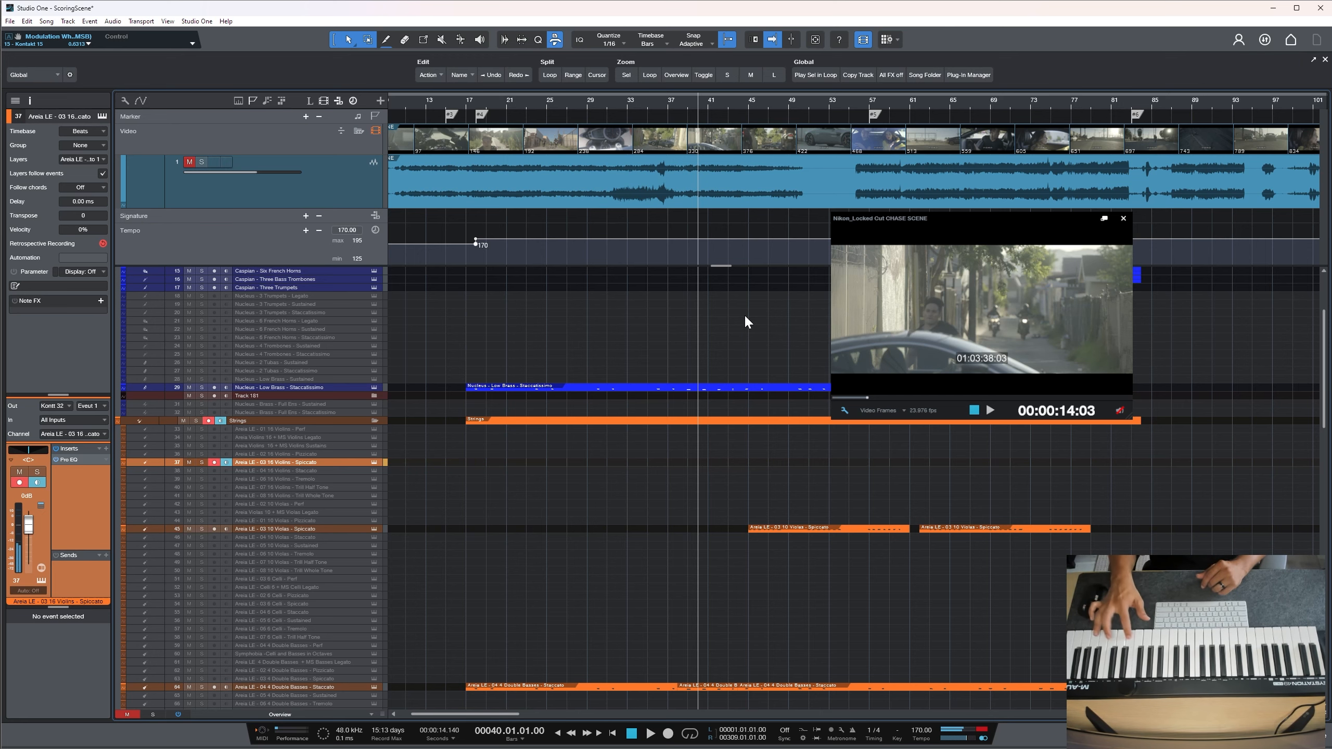
# Examine the notes of the double basses staccato event starting at bar 44, and close the note editor
pyautogui.scroll(-6, 745, 312)
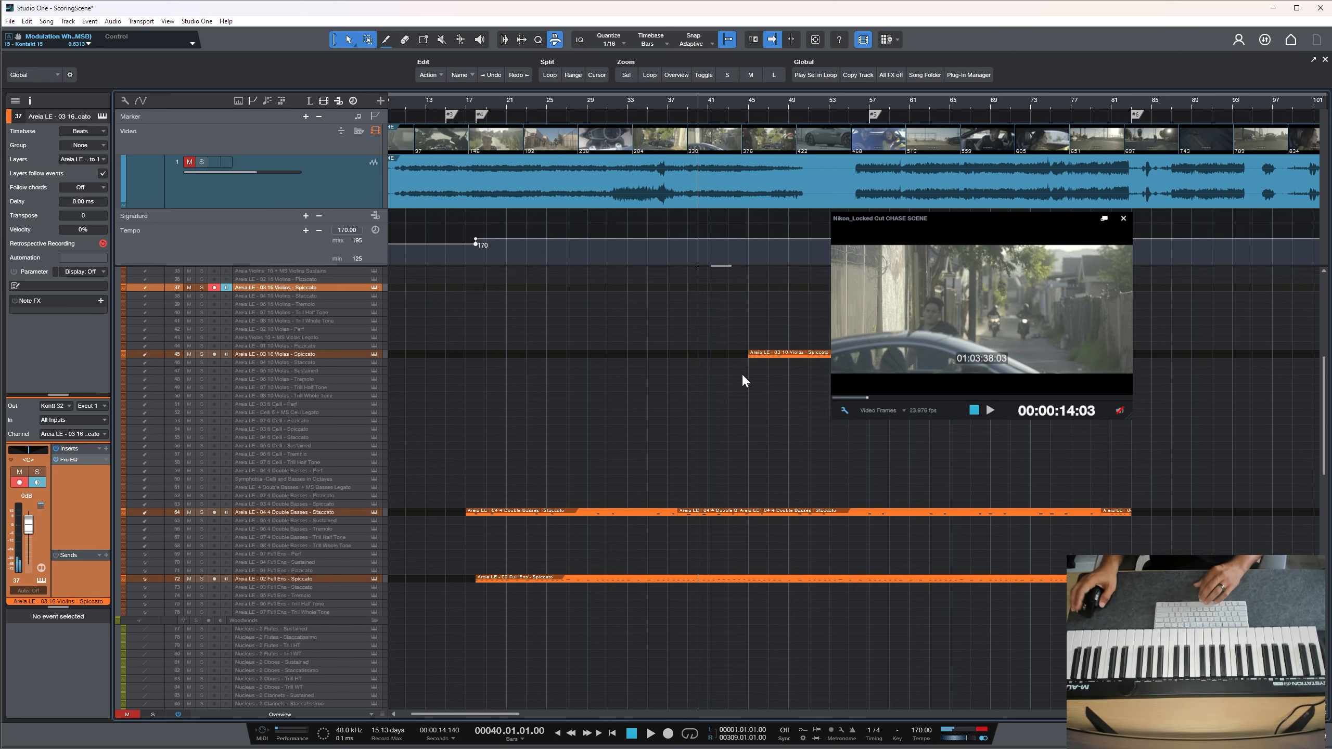
pyautogui.doubleClick(798, 499)
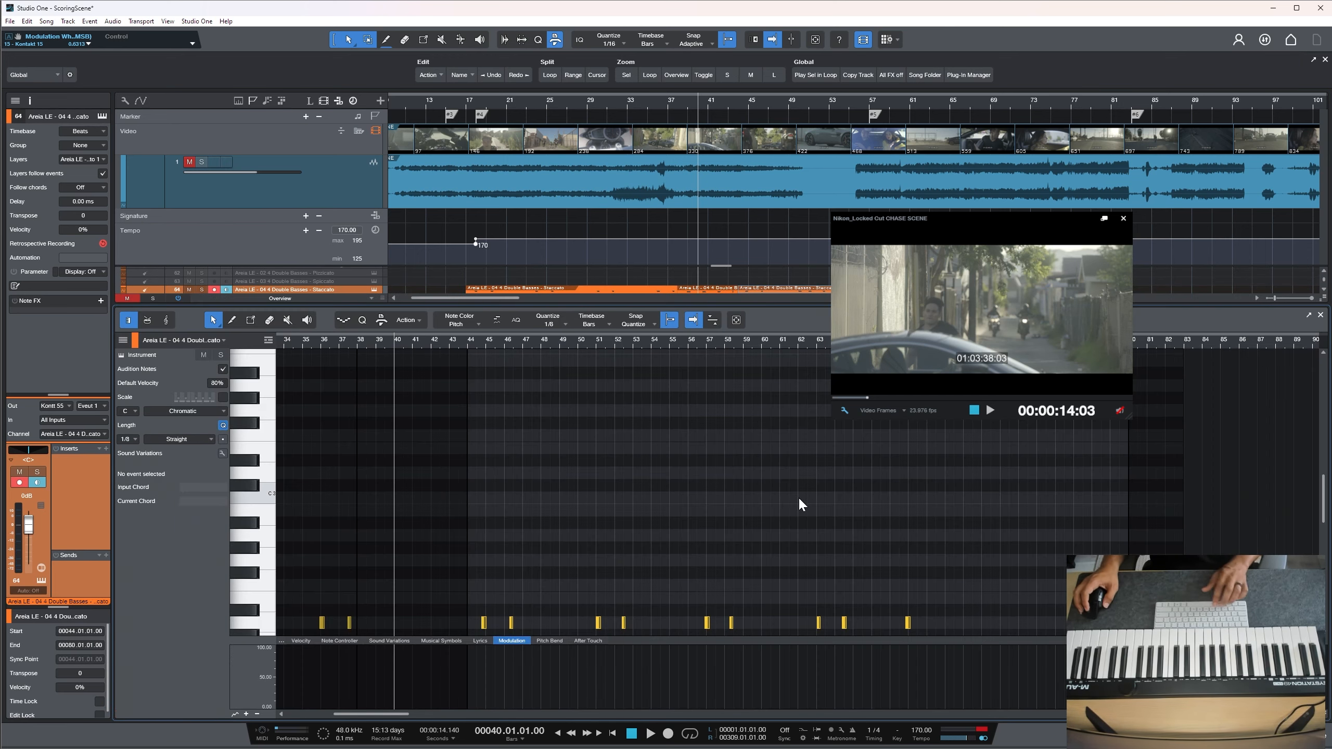
pyautogui.press('F2')
pyautogui.scroll(1, 788, 446)
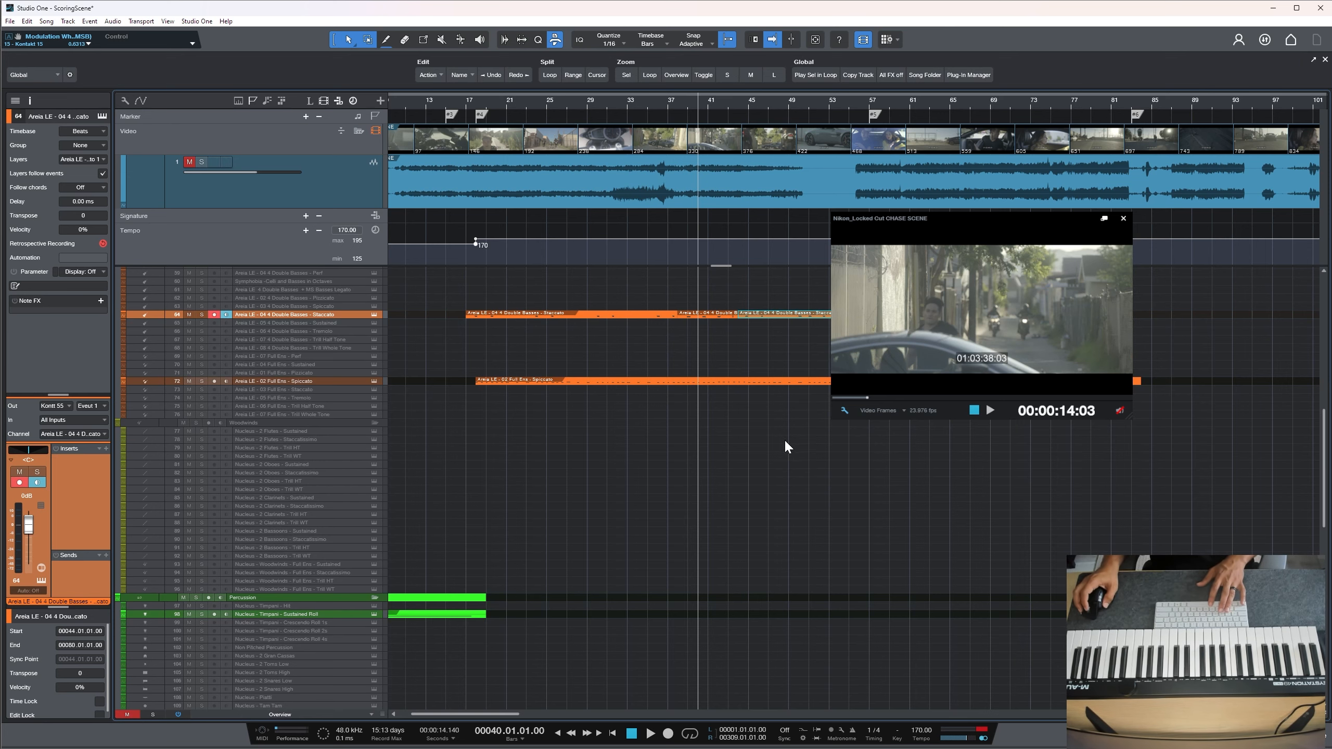
# Play the full-ensemble spiccato part from bar 40 in the note editor, and select its E2 notes around bars 49, 56 and 61
pyautogui.click(753, 380)
pyautogui.press('F2')
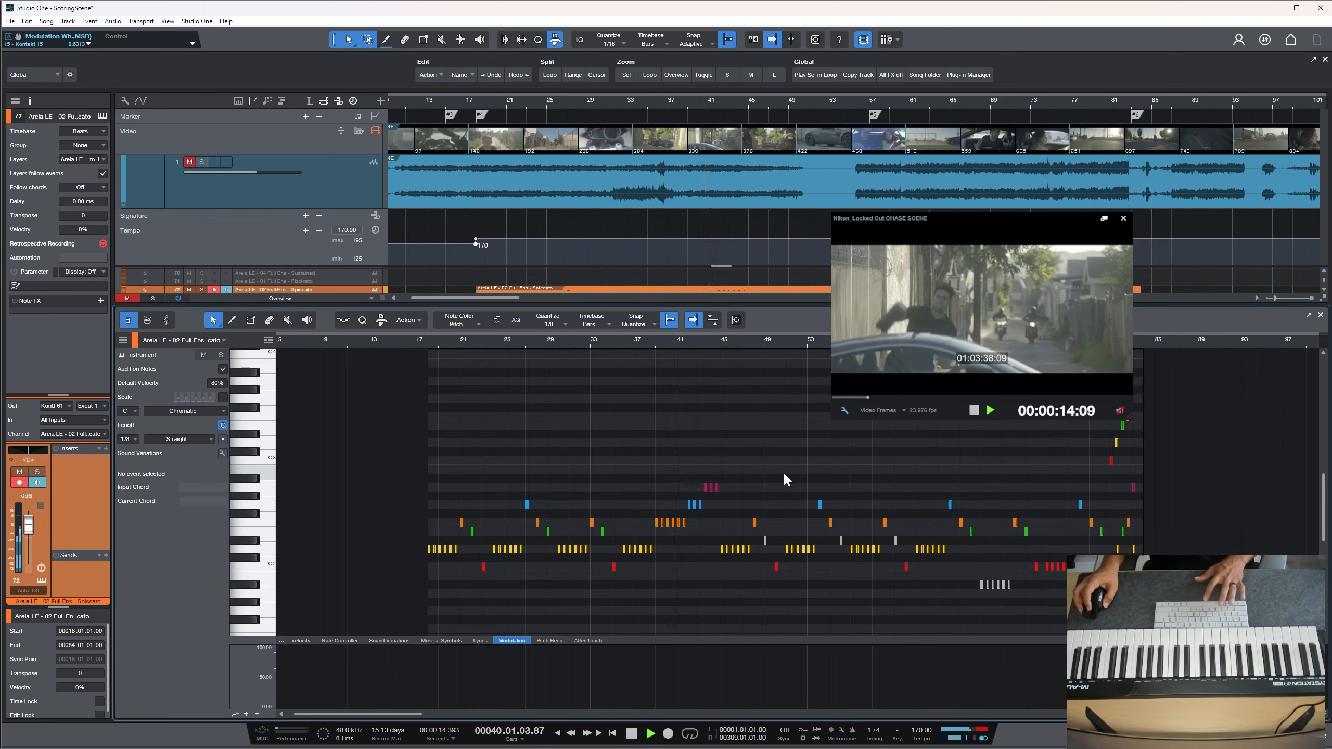
pyautogui.moveTo(781, 514); pyautogui.dragTo(764, 542)
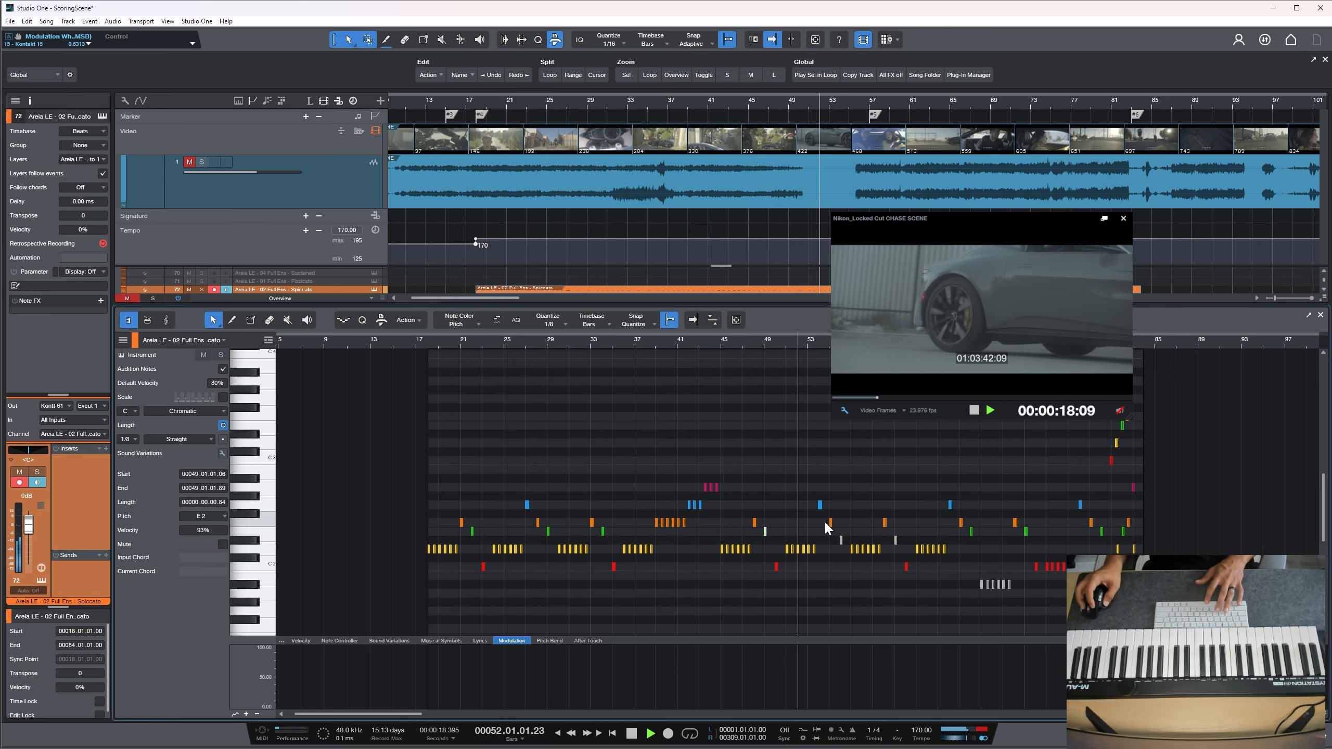
pyautogui.moveTo(926, 528); pyautogui.dragTo(837, 541)
pyautogui.press('space')
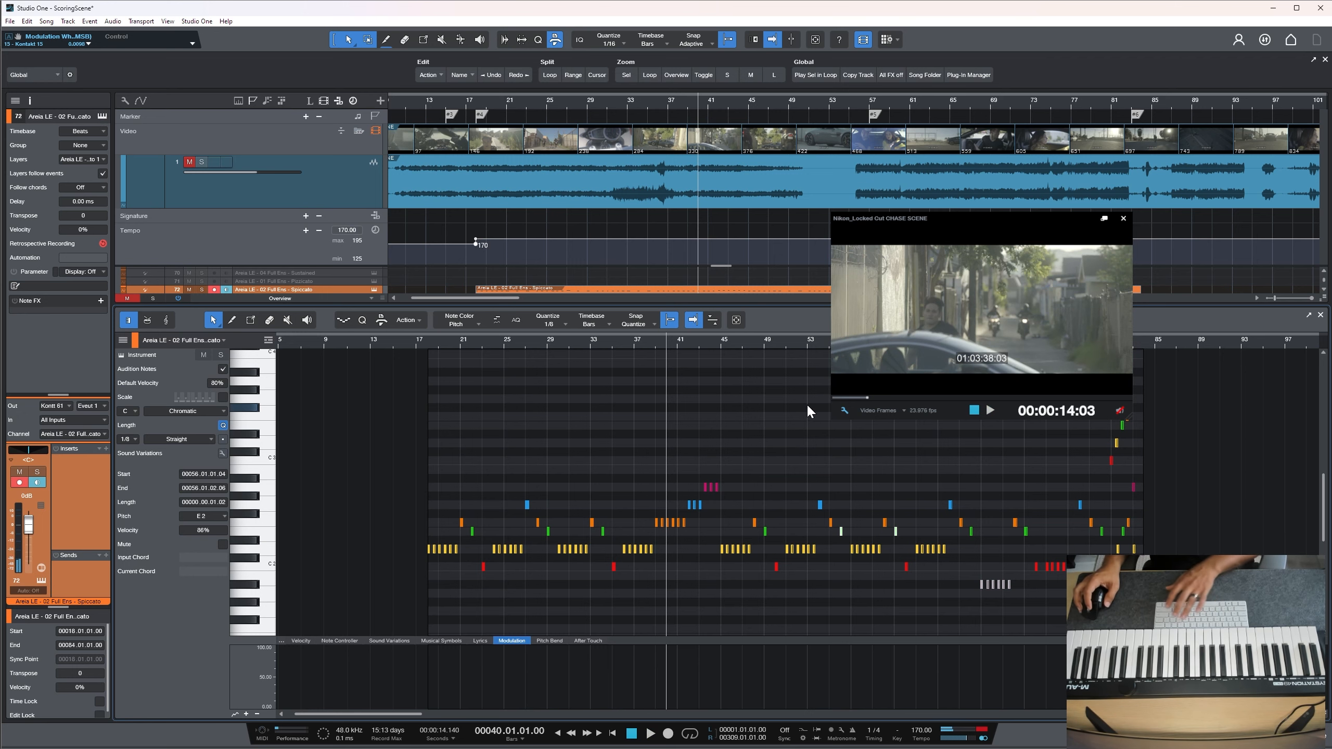
pyautogui.press('F2')
# Try recording an added line from bar 40 on the full-ensemble spiccato track in two takes, and undo the last take
pyautogui.scroll(5, 822, 400)
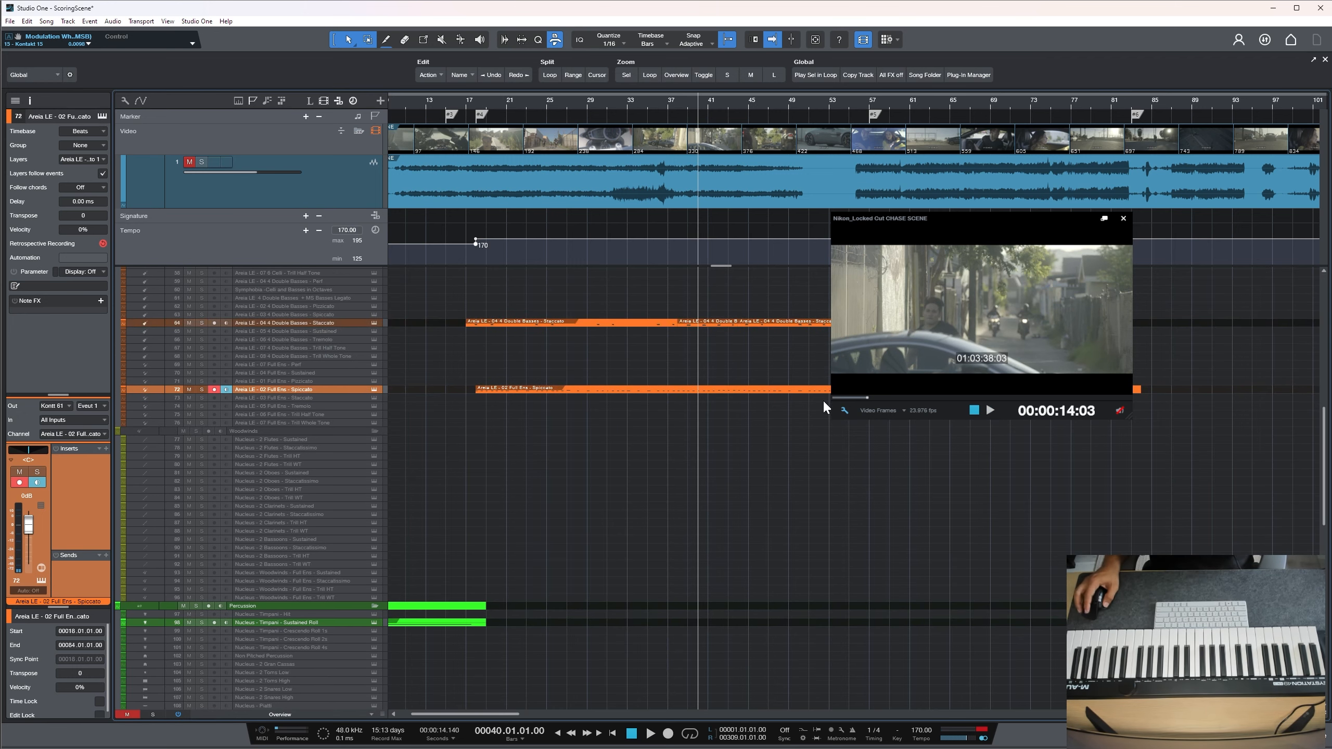
pyautogui.scroll(8, 822, 400)
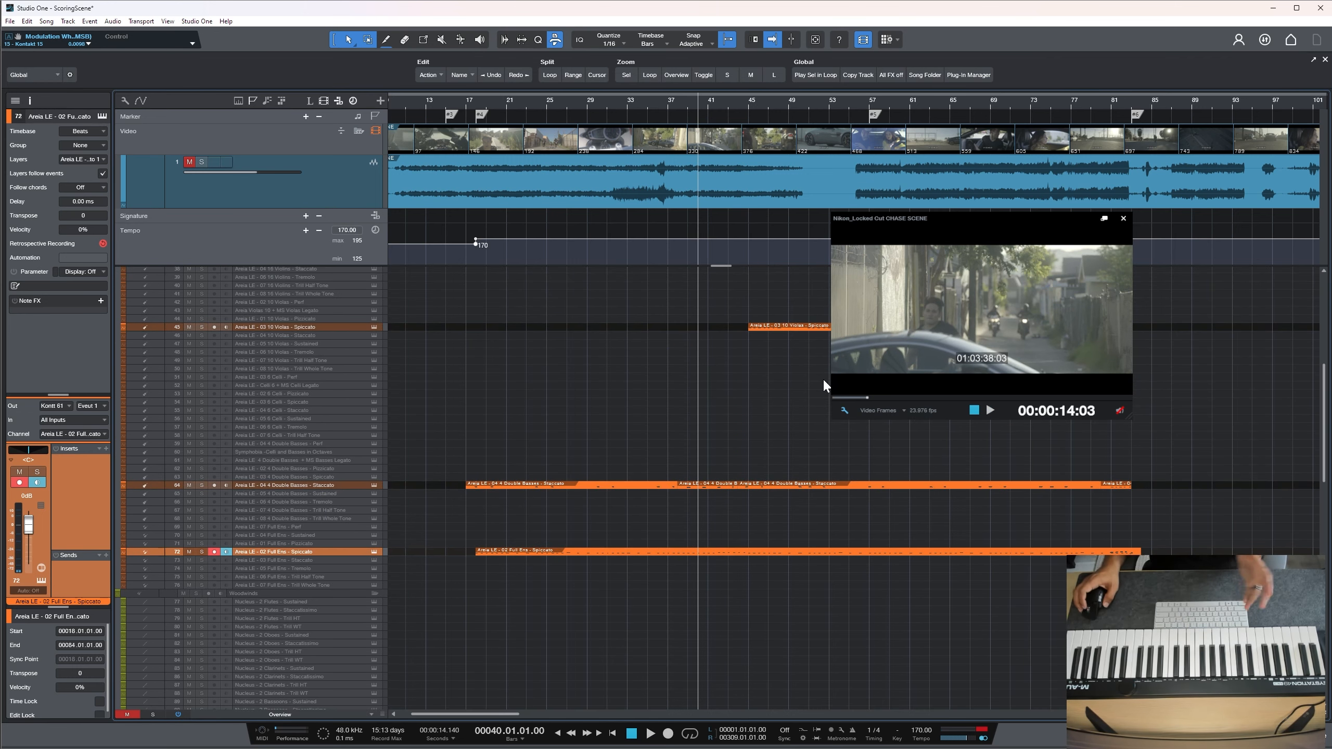
pyautogui.scroll(2, 822, 388)
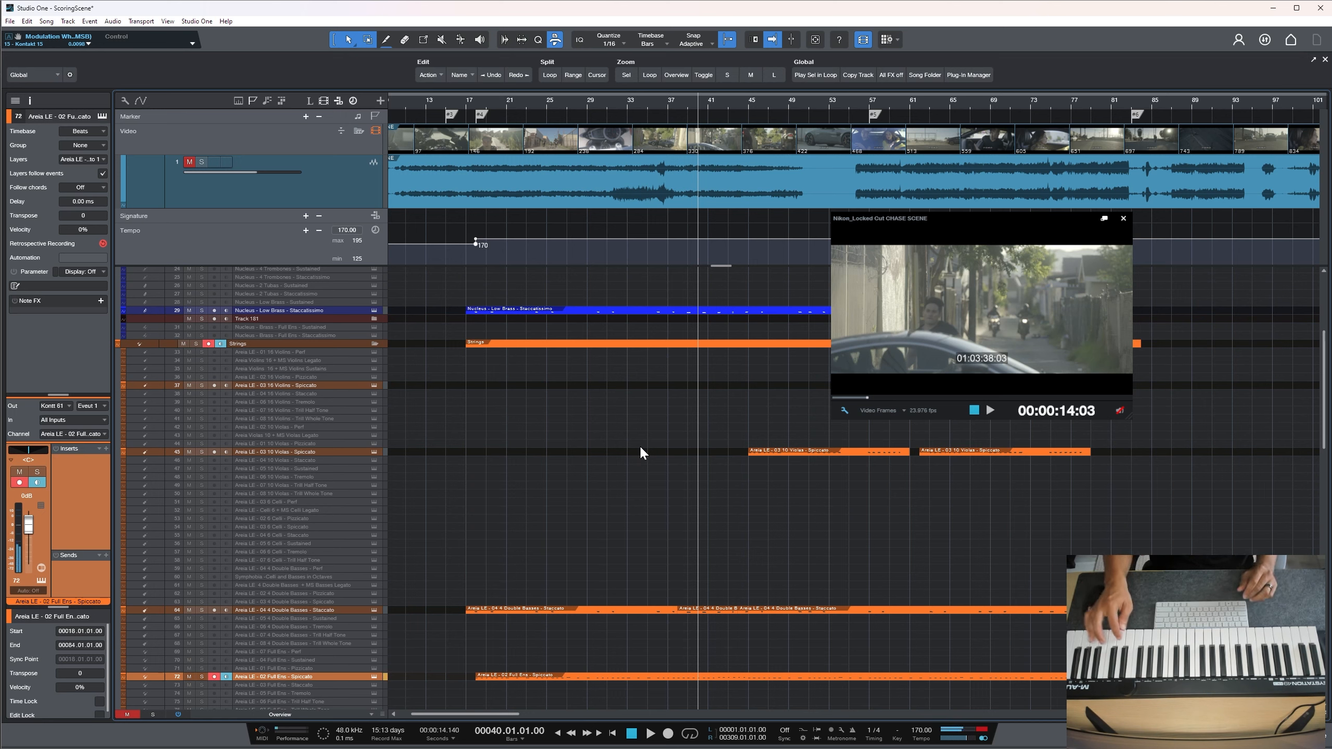
pyautogui.press('KP_Multiply')
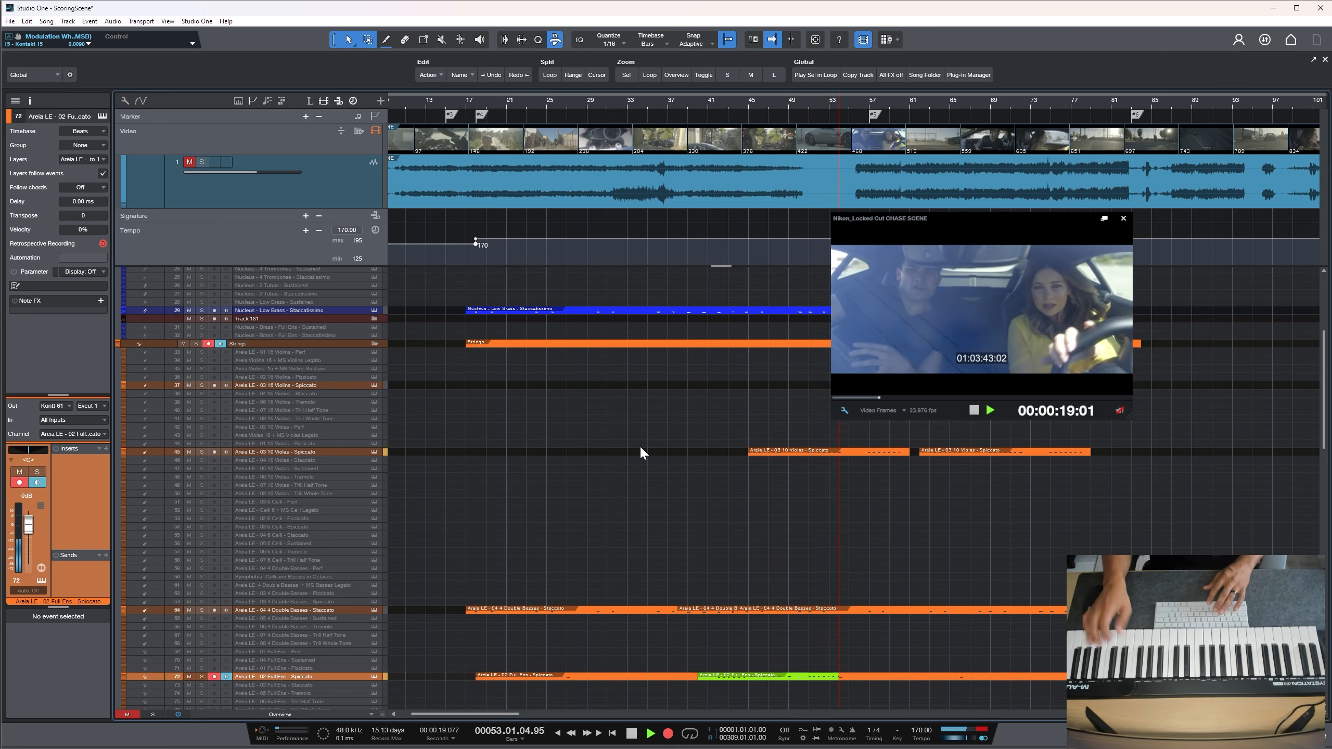
pyautogui.press('space')
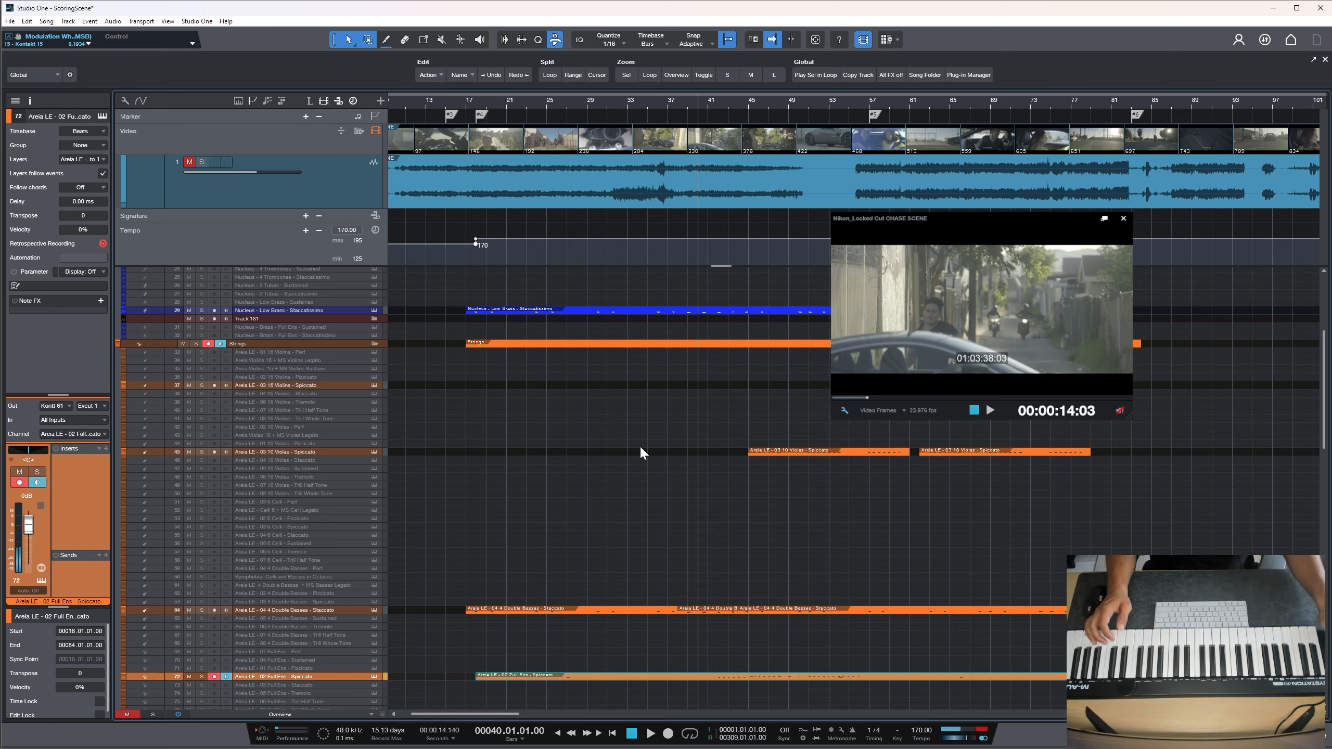
pyautogui.press('KP_Multiply')
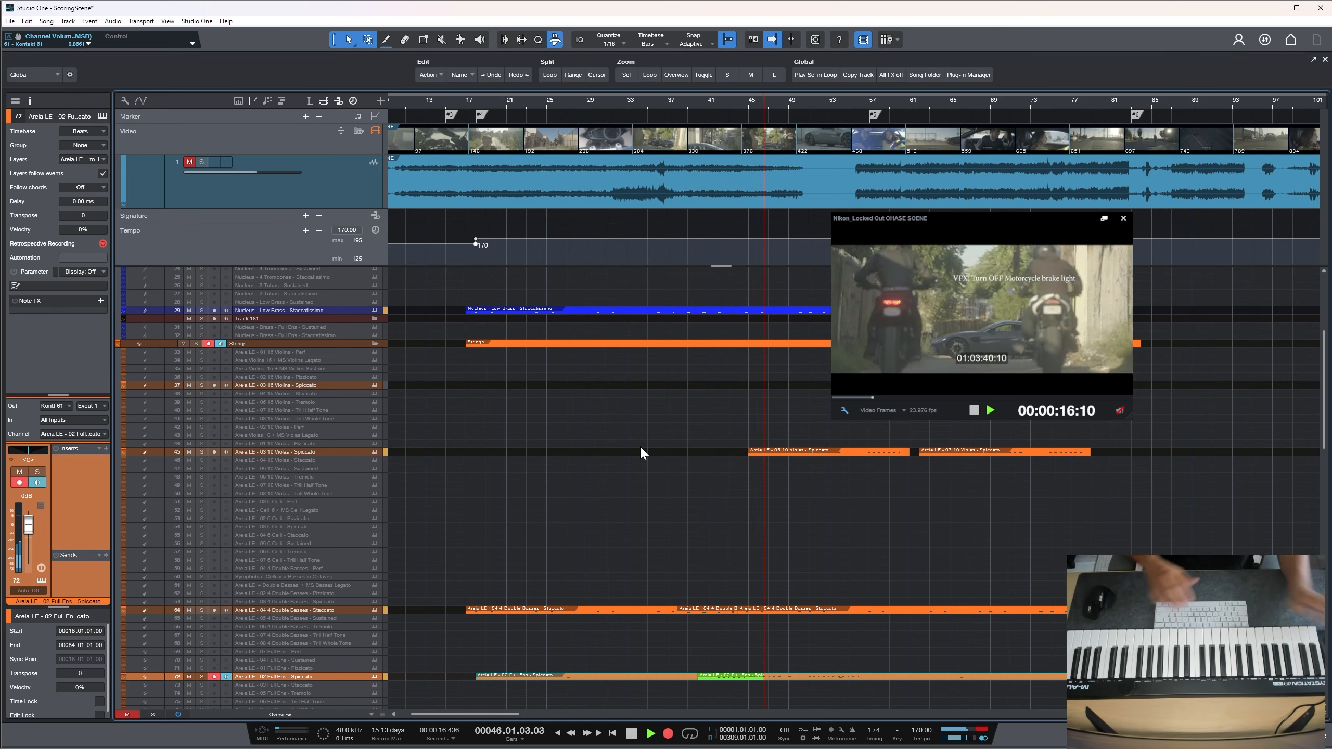
pyautogui.press('space')
pyautogui.hotkey('ctrl', 'z')
# Record an added line on the full-ensemble spiccato track from bar 33 in two takes, undoing the first take
pyautogui.click(628, 106)
pyautogui.press('KP_Multiply')
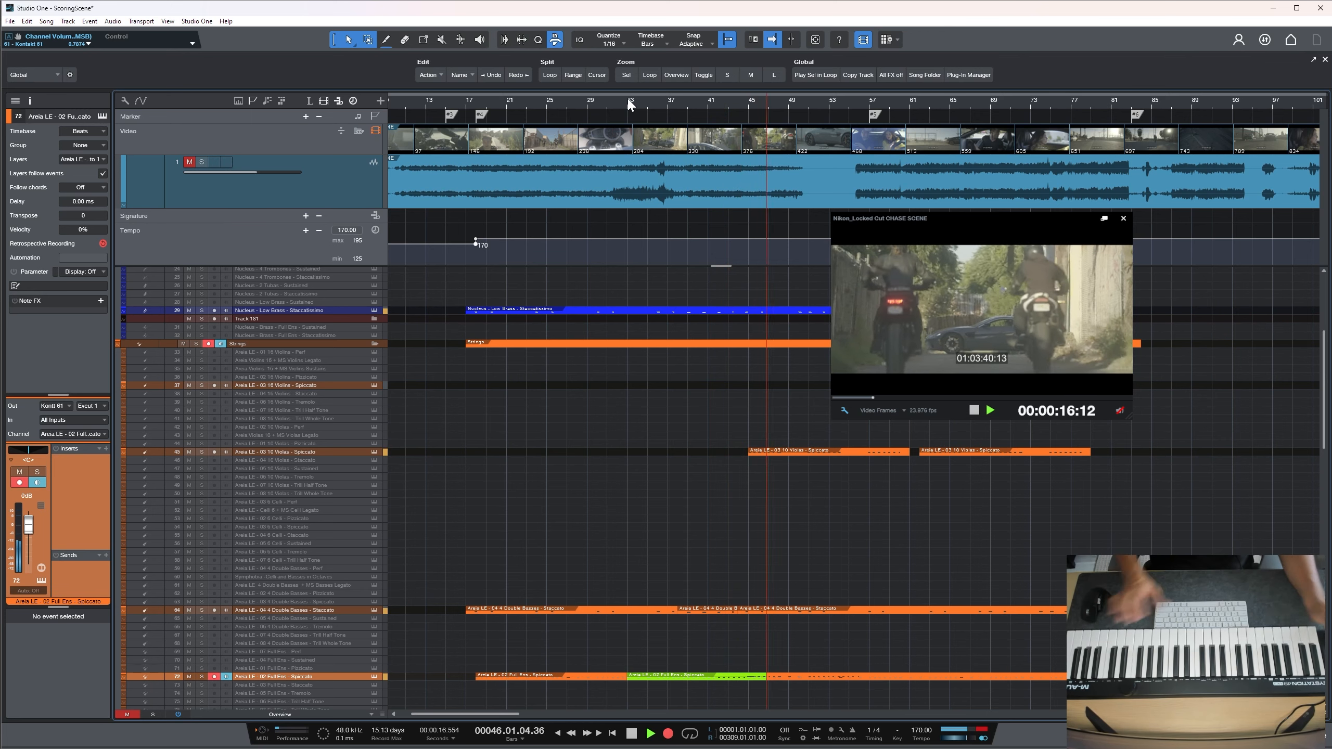
pyautogui.press('space')
pyautogui.hotkey('ctrl', 'z')
pyautogui.press('KP_Multiply')
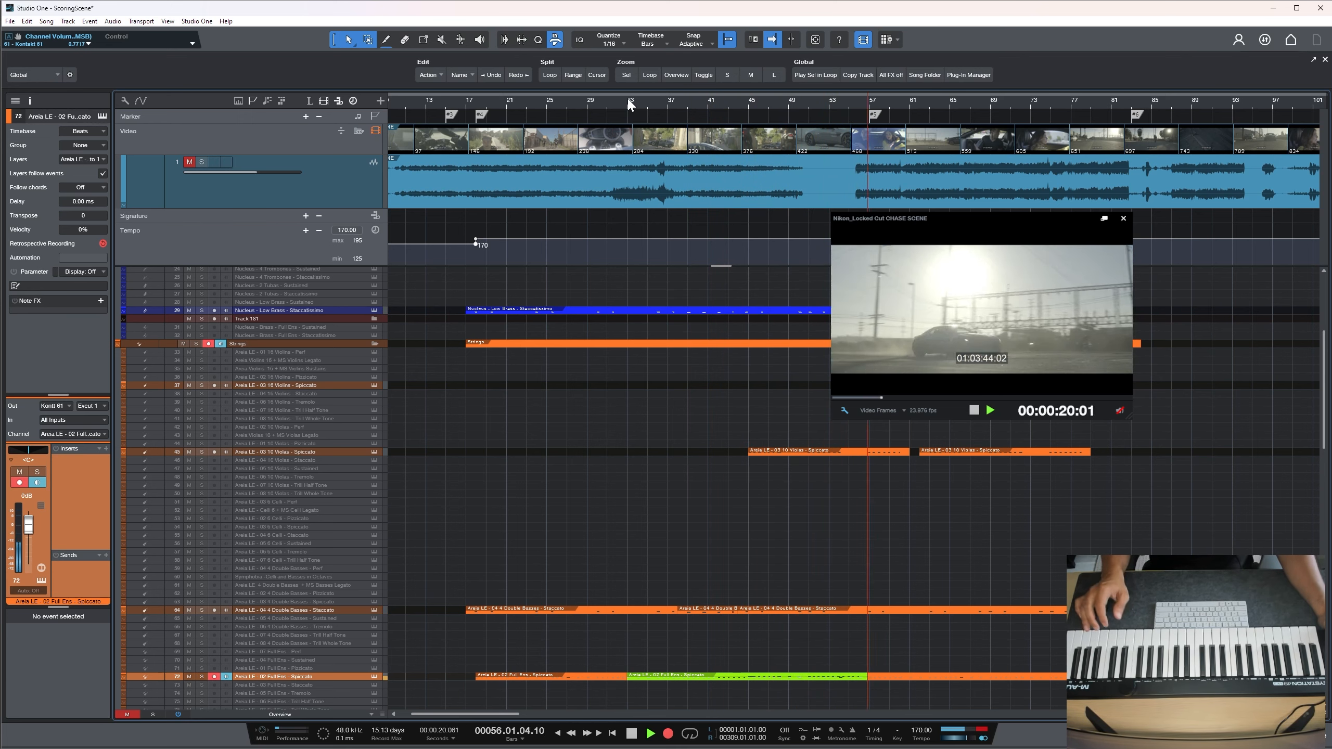
pyautogui.press('space')
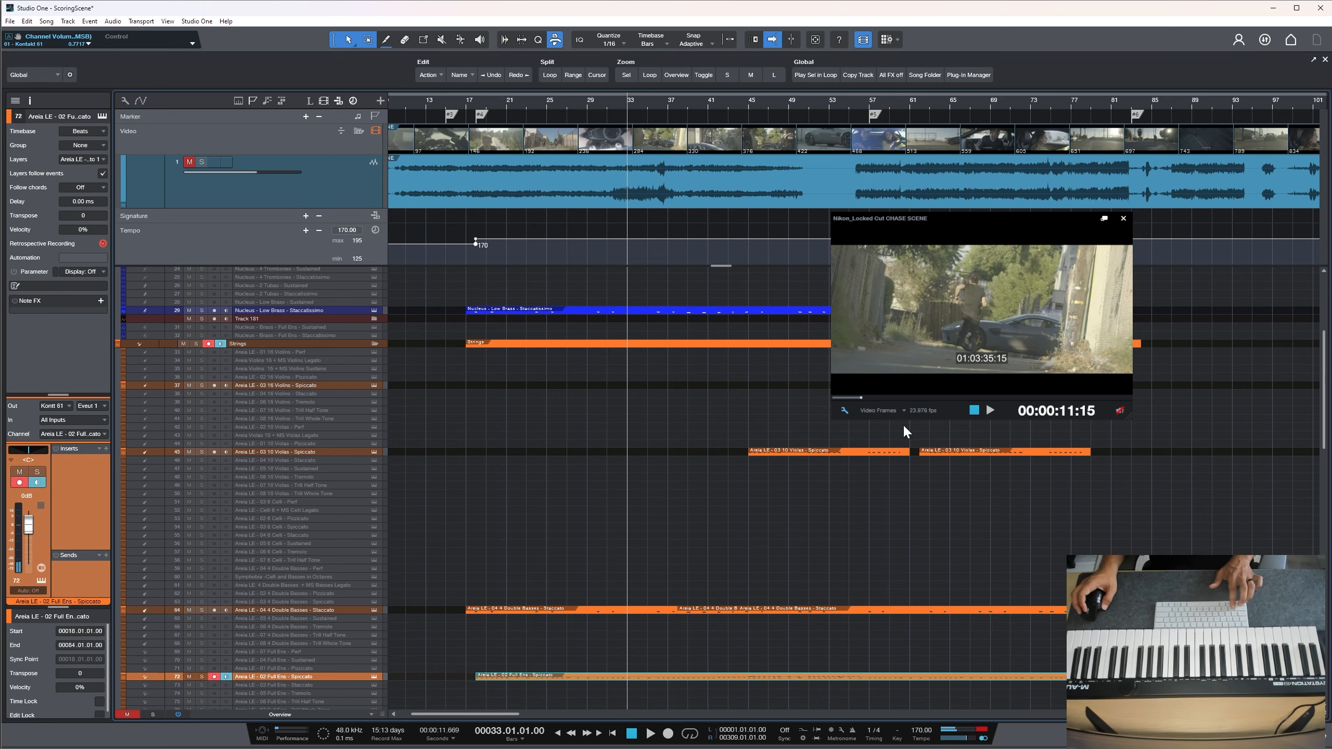
# Play from bar 48, examine the notes of the violas spiccato event starting at bar 45, and close the note editor
pyautogui.click(782, 106)
pyautogui.press('space')
pyautogui.doubleClick(841, 451)
pyautogui.press('space')
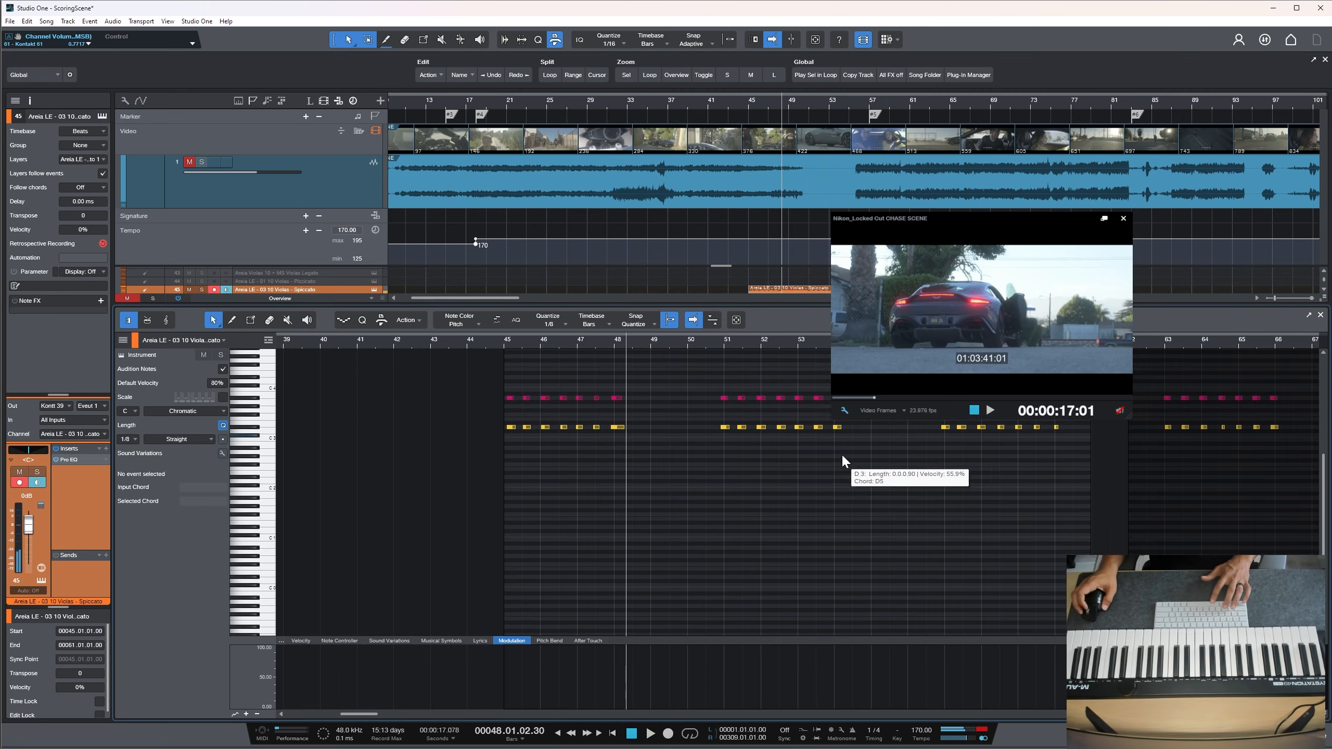
pyautogui.press('F2')
# Select the violins spiccato track for recording and play the passage from bar 40
pyautogui.scroll(-10, 842, 448)
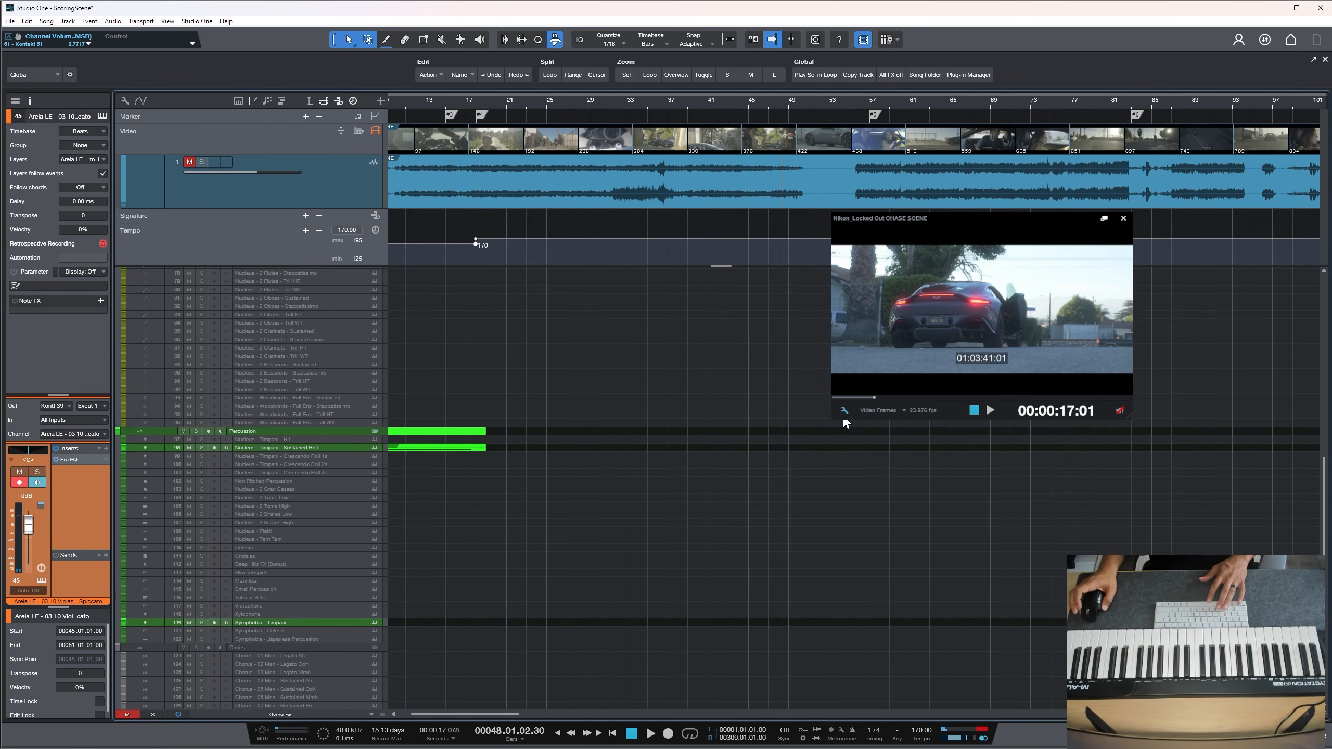
pyautogui.scroll(4, 845, 422)
pyautogui.scroll(15, 815, 308)
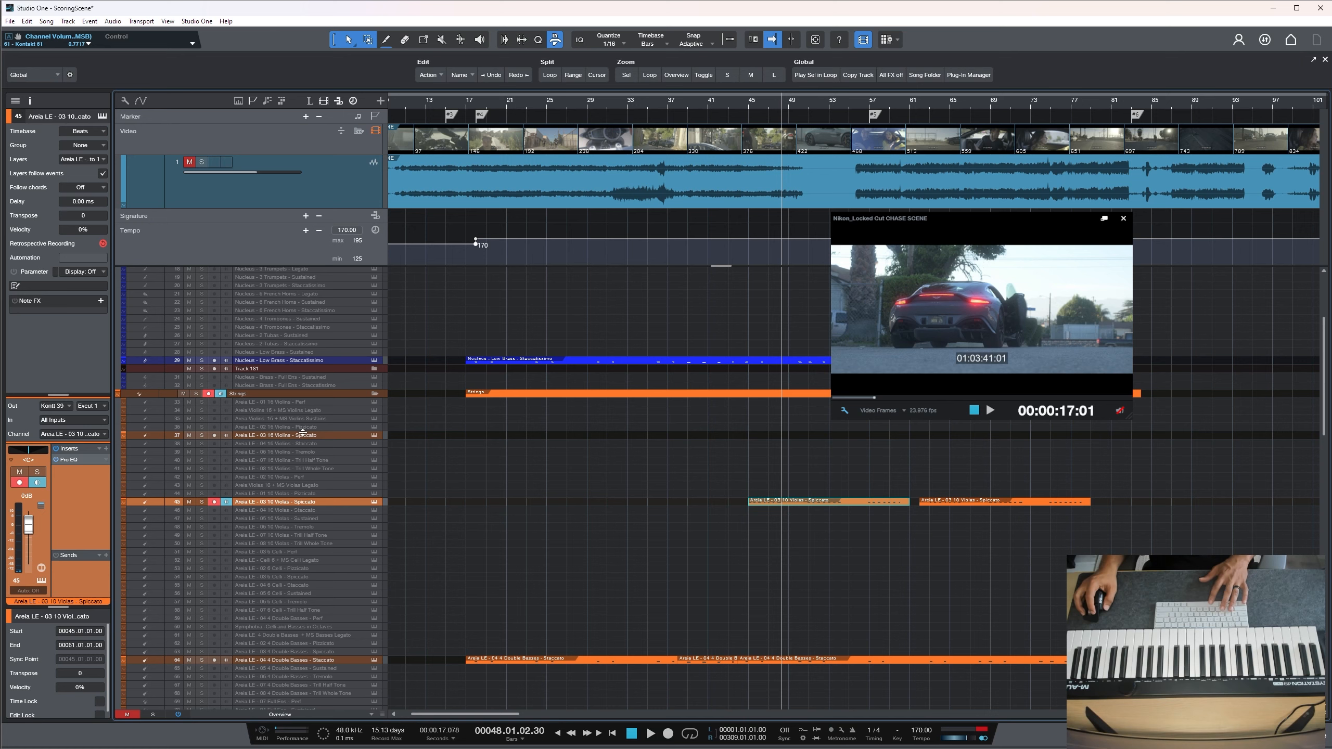
pyautogui.click(303, 434)
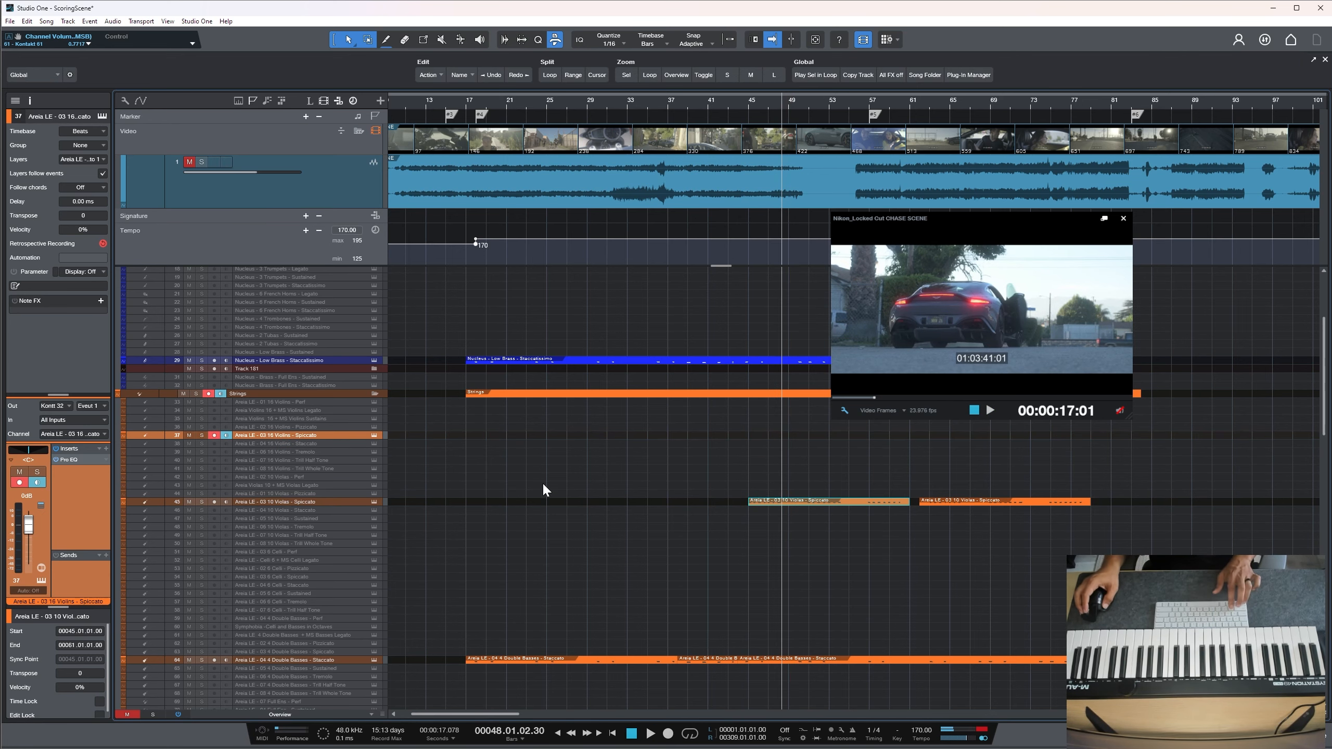
pyautogui.scroll(-4, 543, 483)
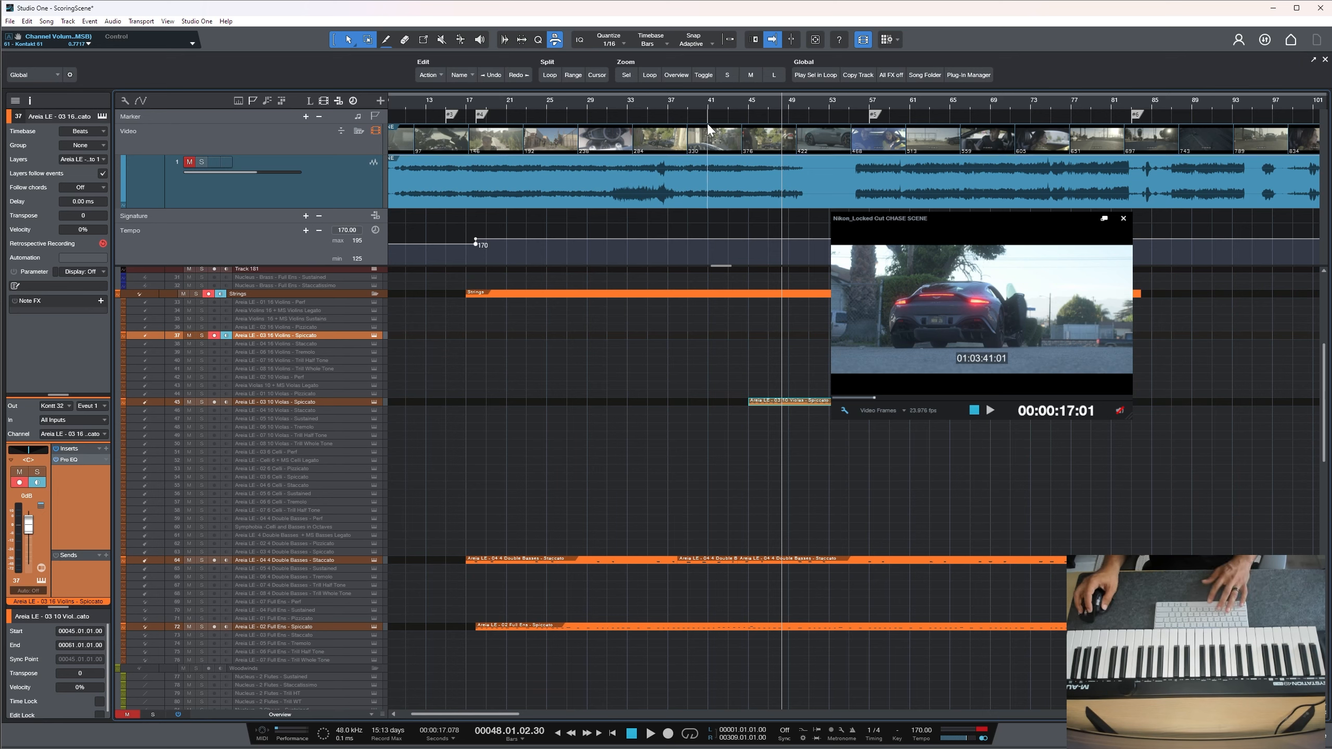
pyautogui.click(708, 100)
pyautogui.press('space')
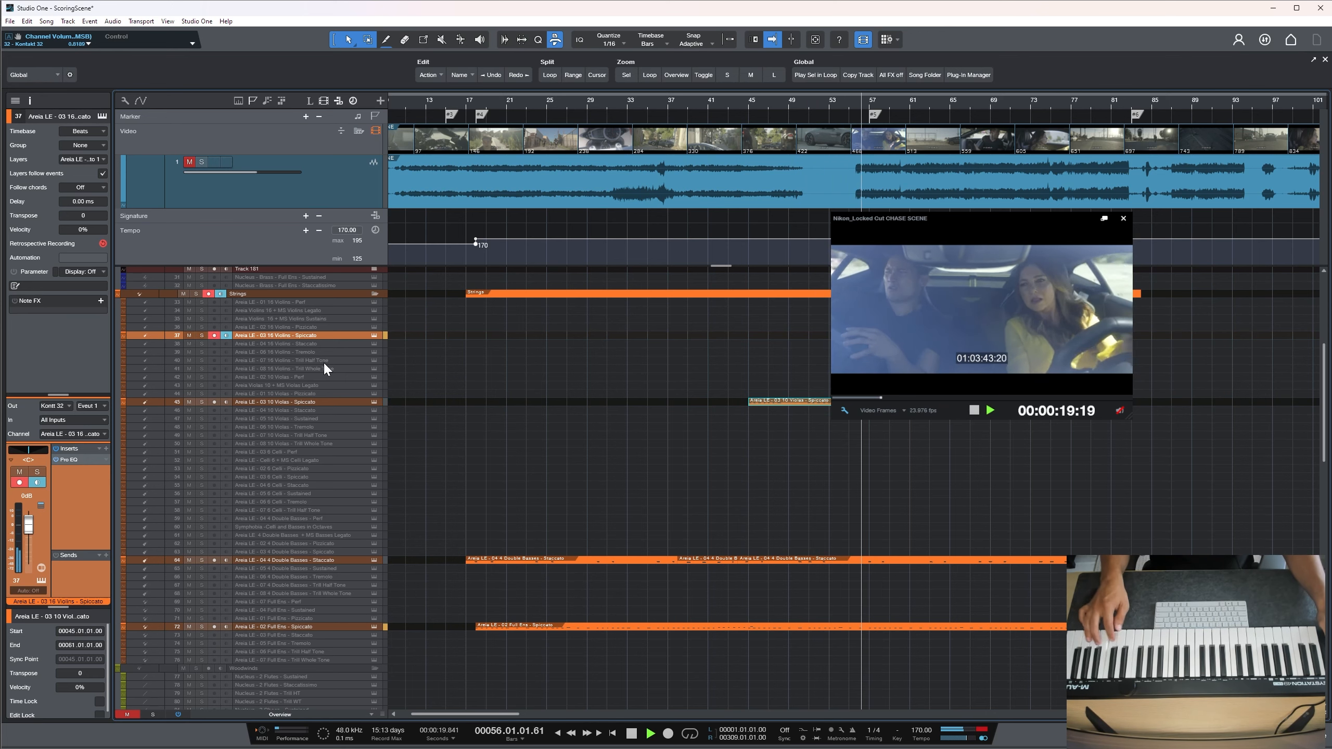
pyautogui.press('space')
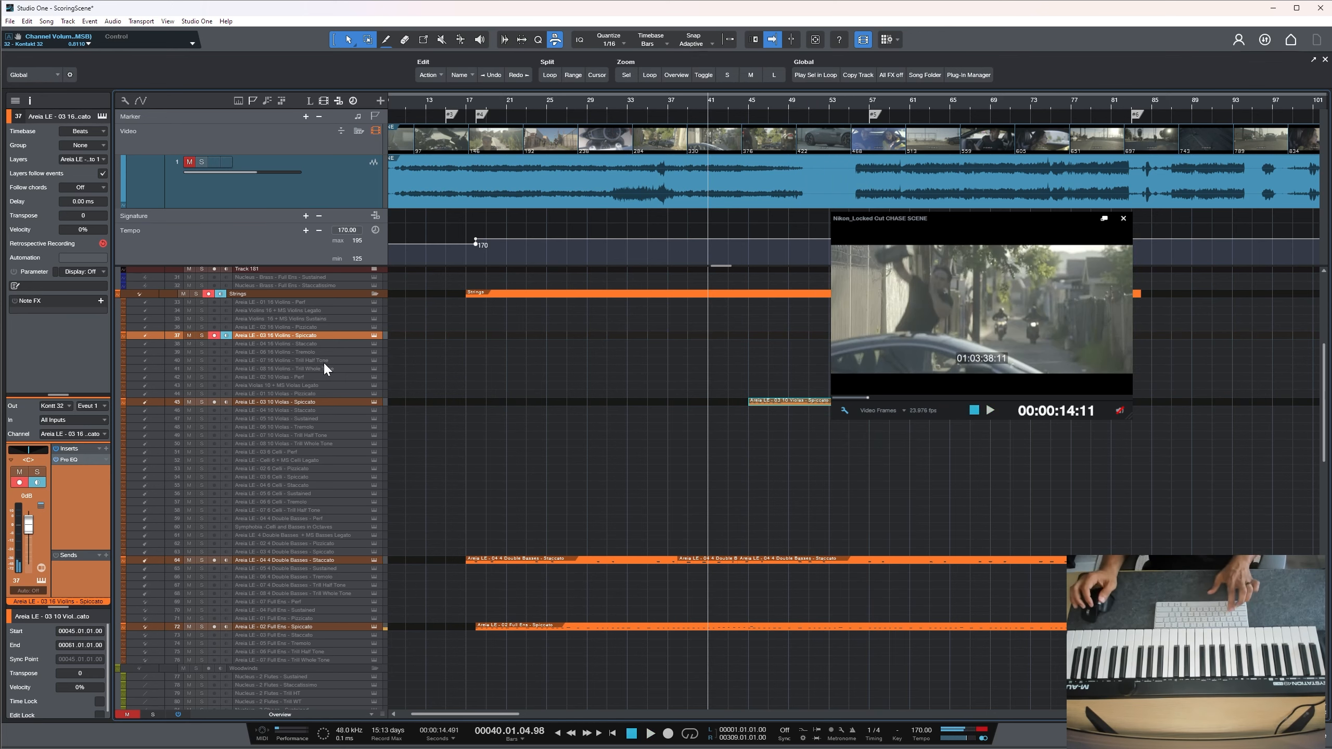
# Replay the passage from bar 40 several times to rehearse a violins spiccato line against the video
pyautogui.press('space')
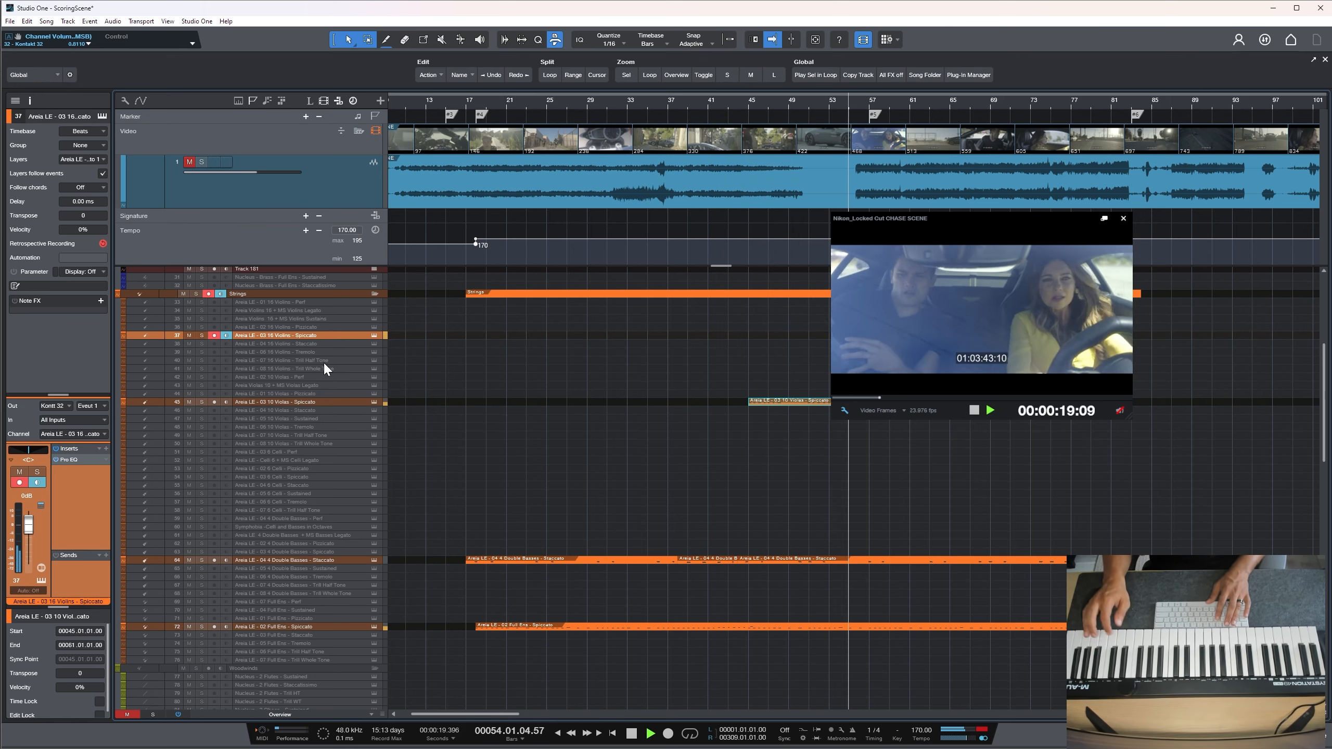
pyautogui.press('space')
pyautogui.press('space')
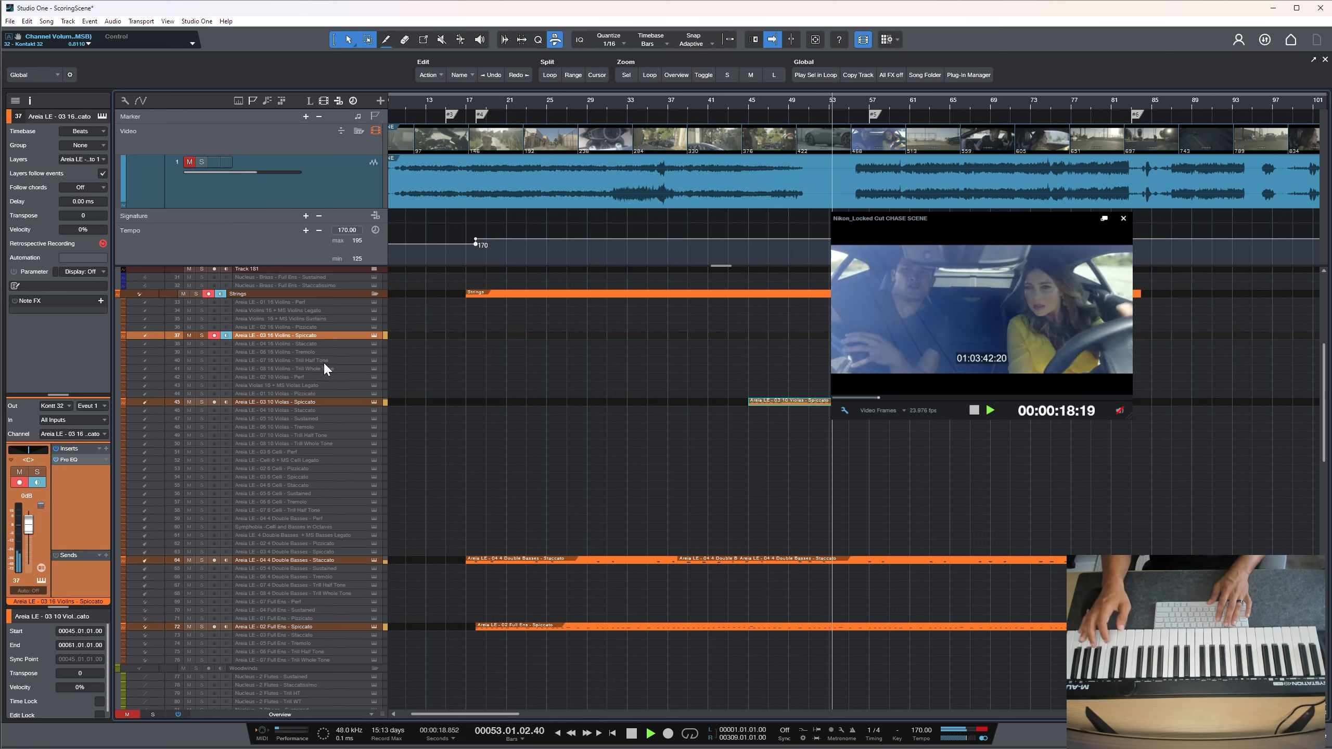
pyautogui.press('space')
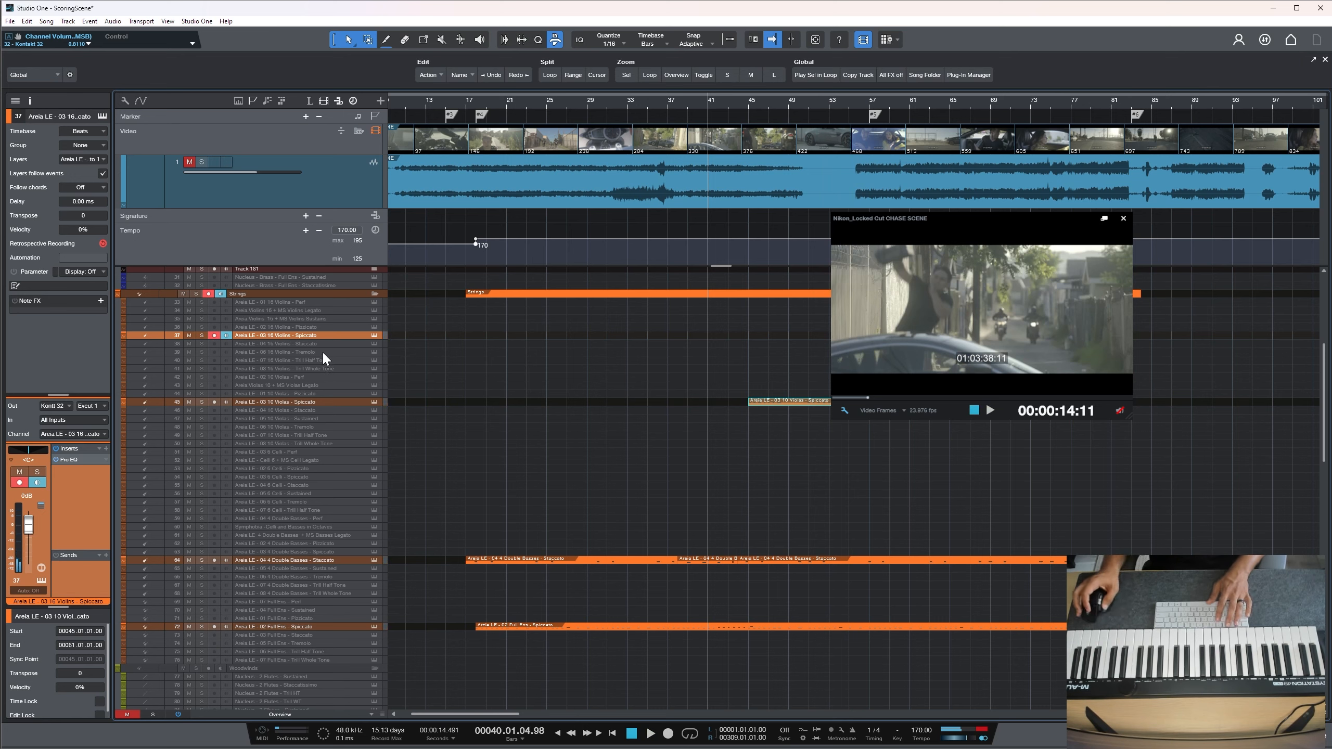
pyautogui.press('space')
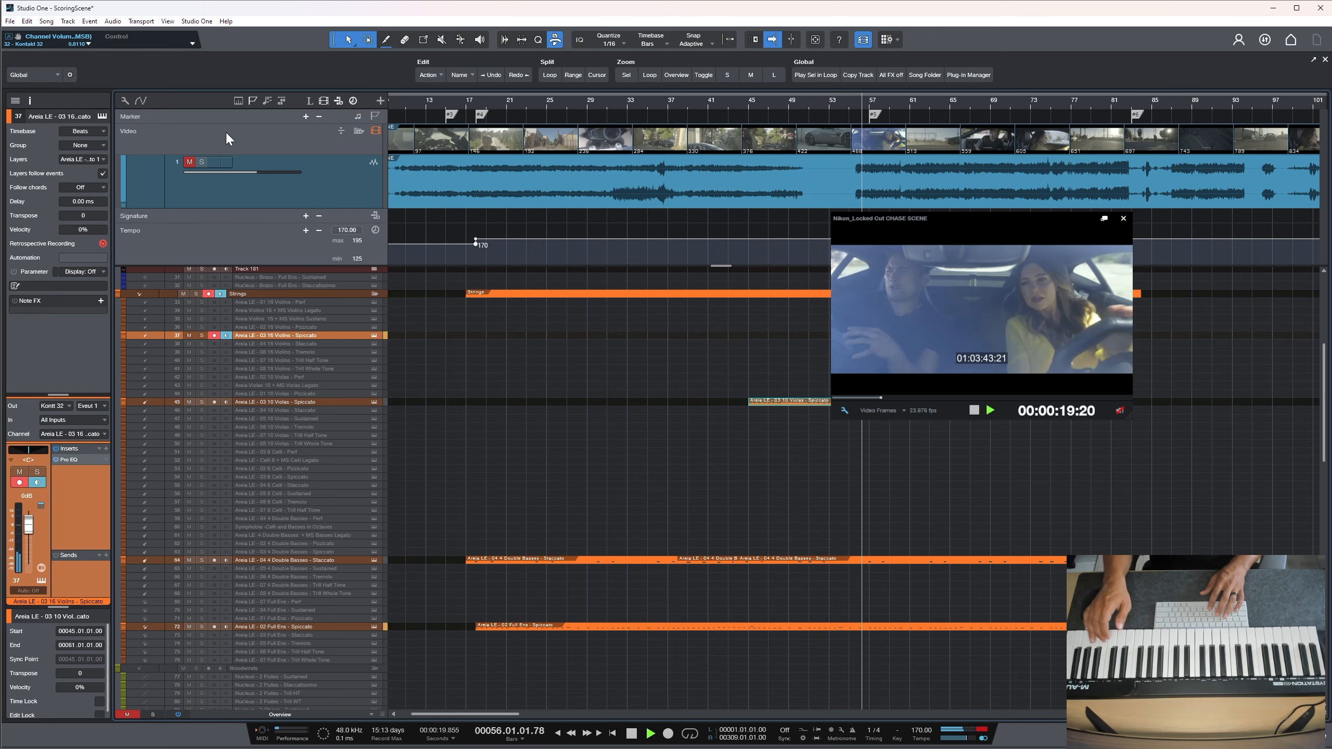
pyautogui.press('space')
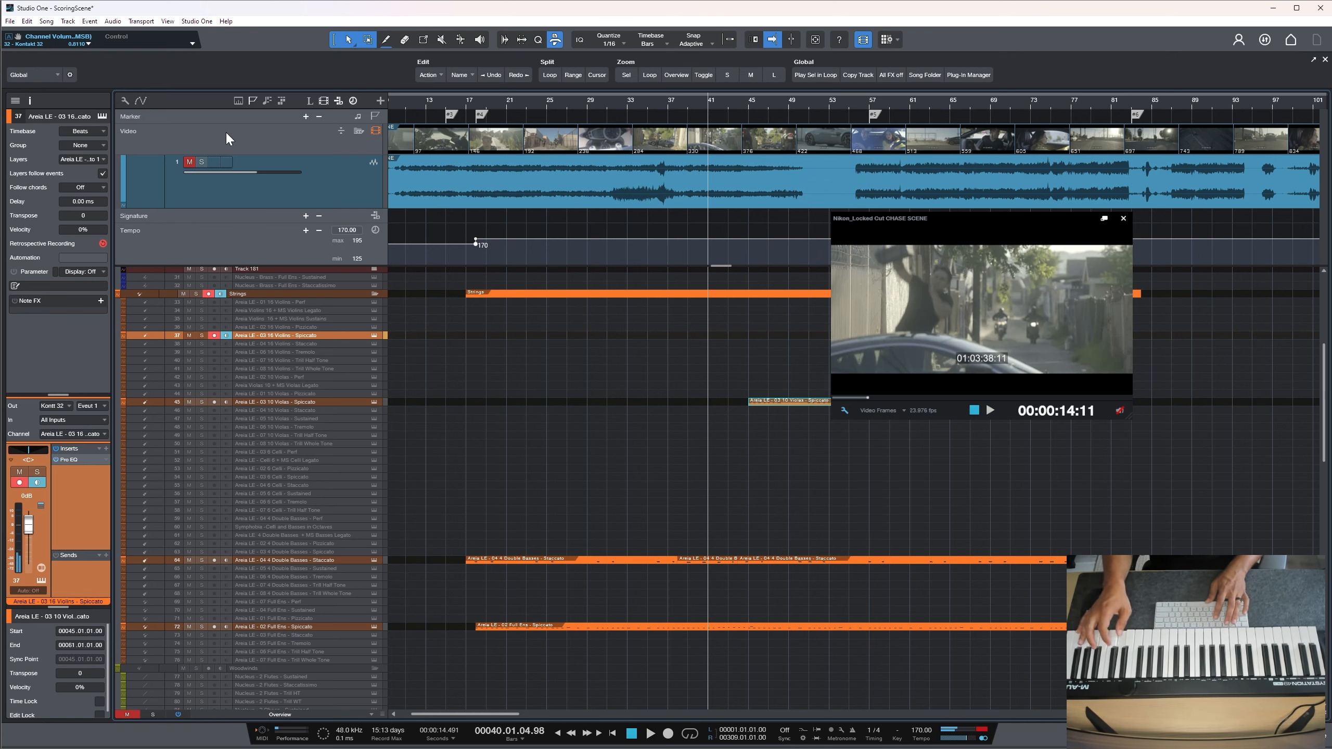
pyautogui.press('space')
pyautogui.press('space')
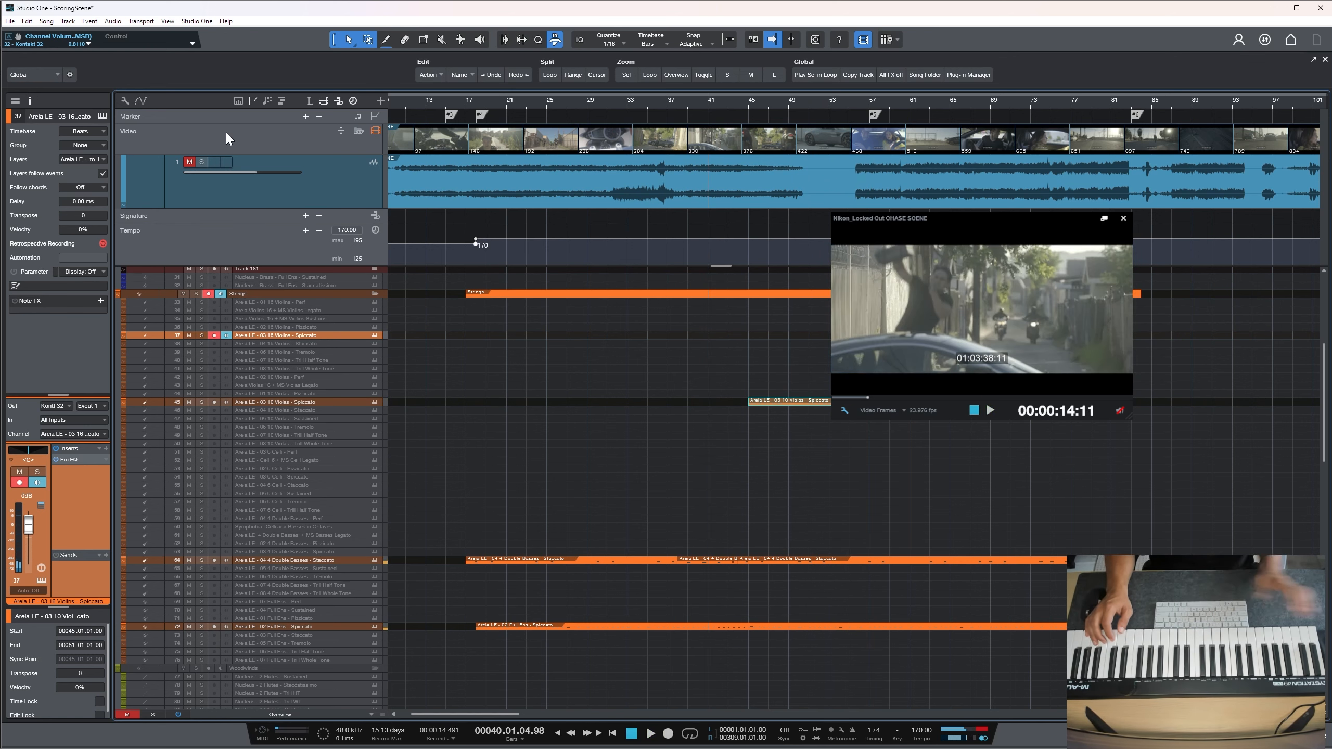
# Try recording a violins spiccato line from bar 40 and another from bar 51, and undo both takes
pyautogui.press('KP_Multiply')
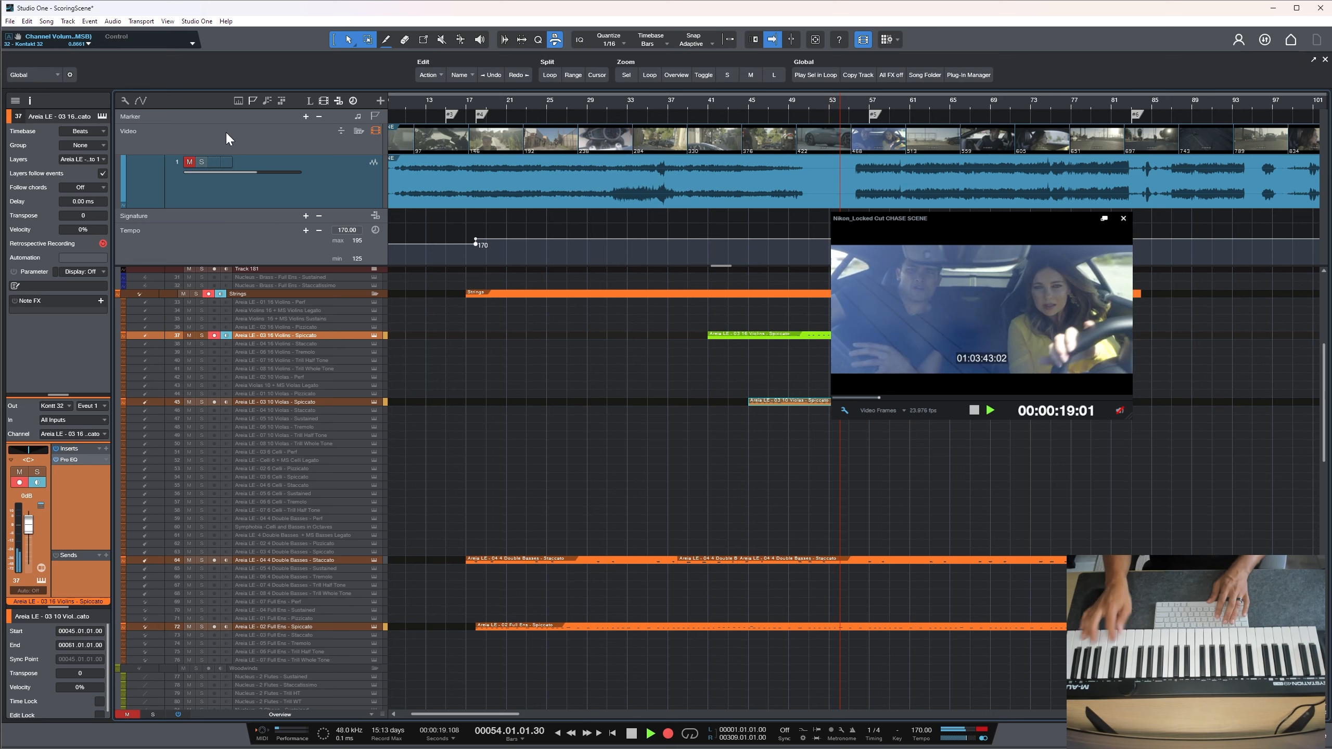
pyautogui.press('space')
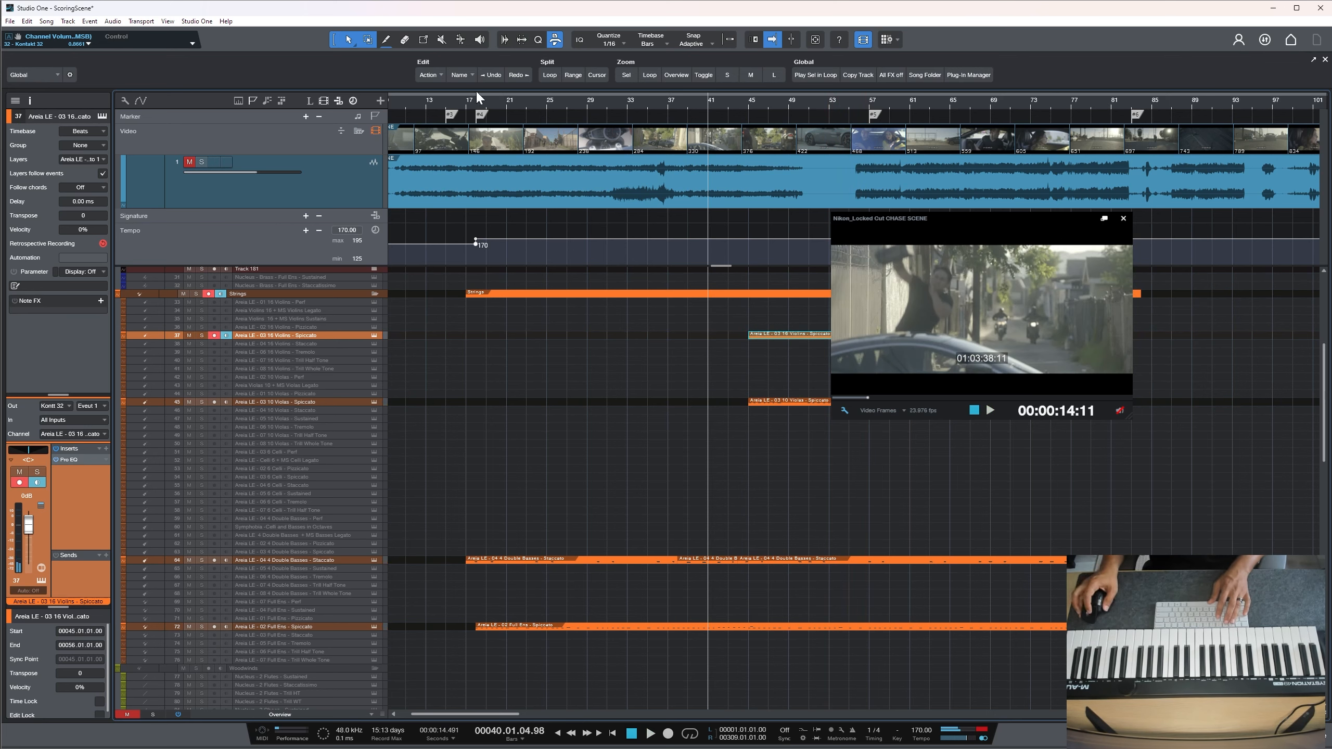
pyautogui.click(819, 139)
pyautogui.press('space')
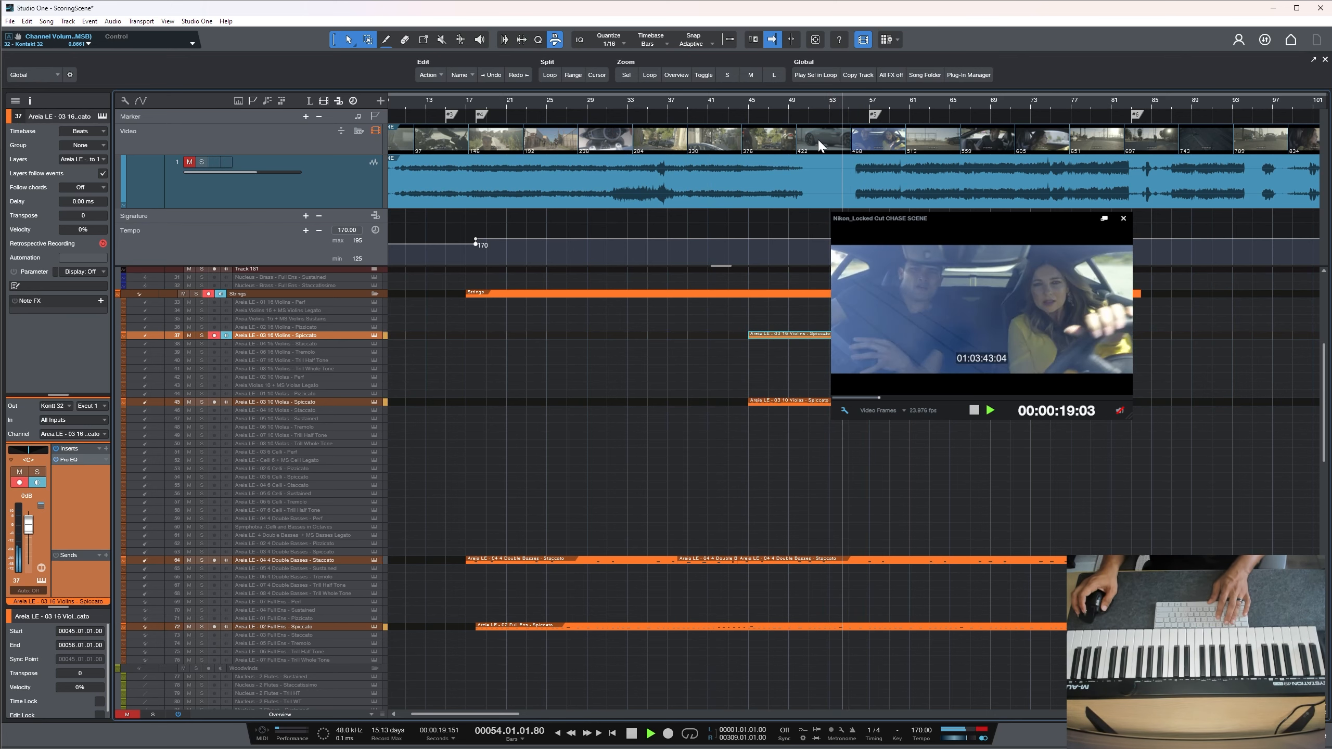
pyautogui.press('space')
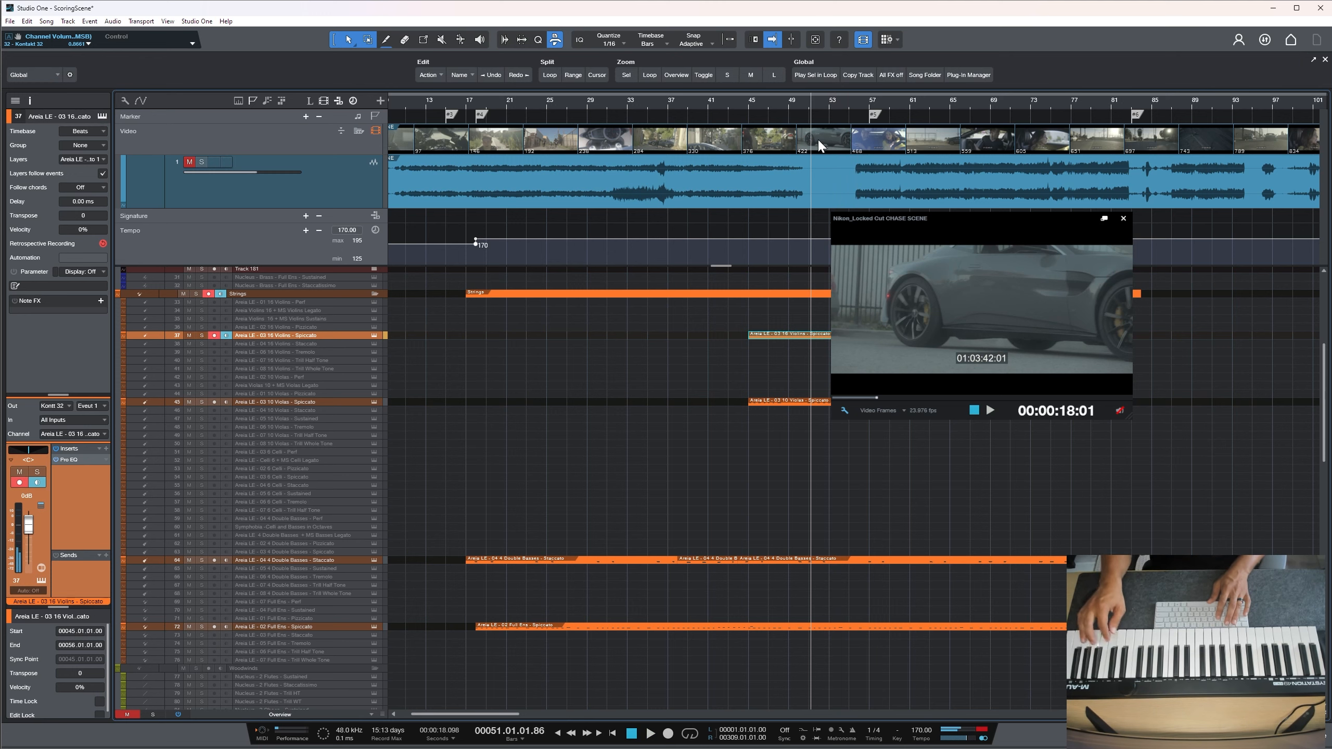
pyautogui.press('KP_Multiply')
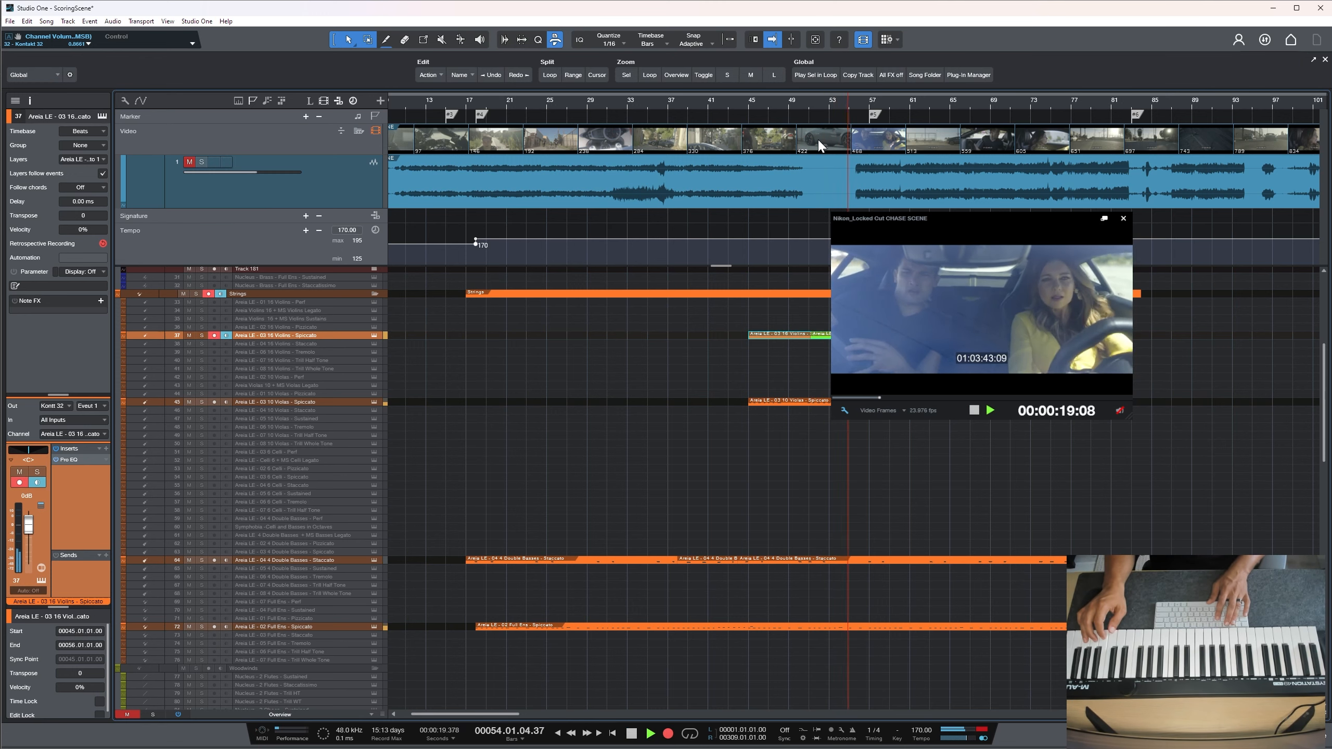
pyautogui.press('space')
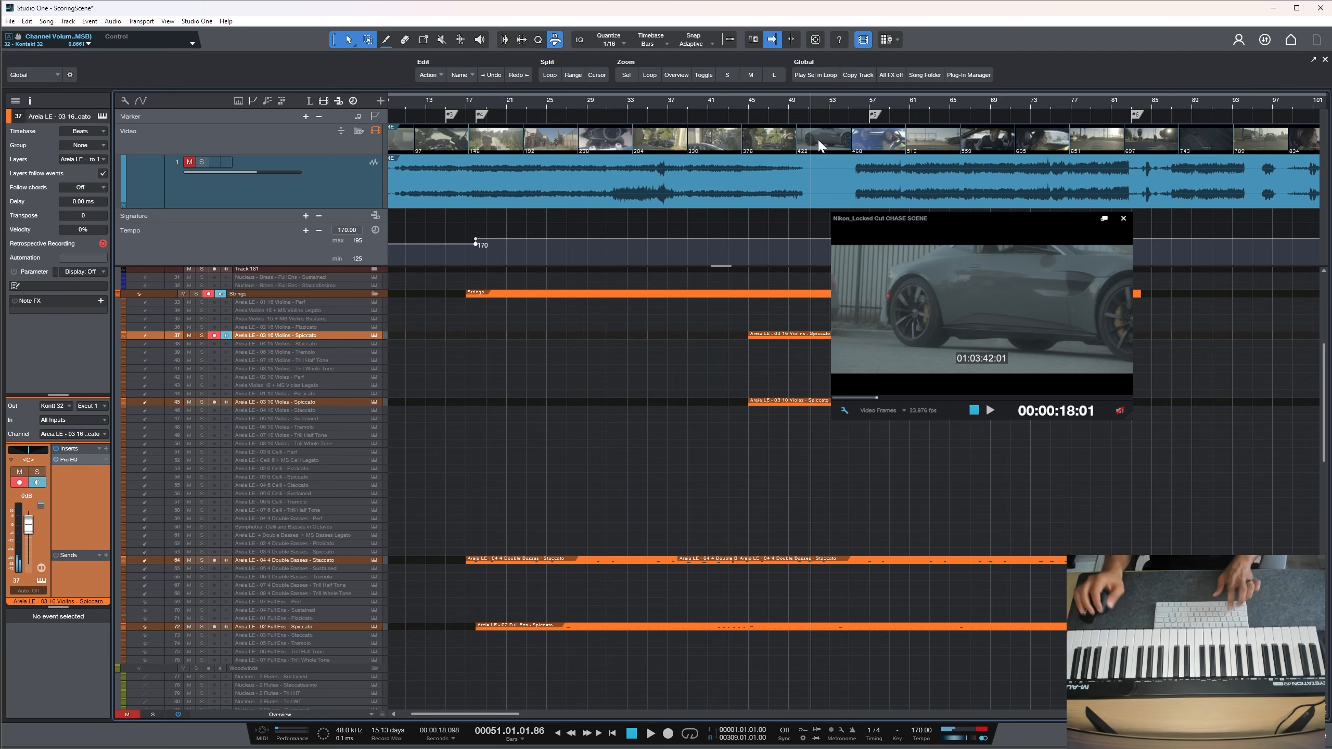
pyautogui.hotkey('ctrl', 'z')
# Play the passage from bar 43 several times to rehearse the violins line against the violas spiccato part
pyautogui.scroll(3, 827, 429)
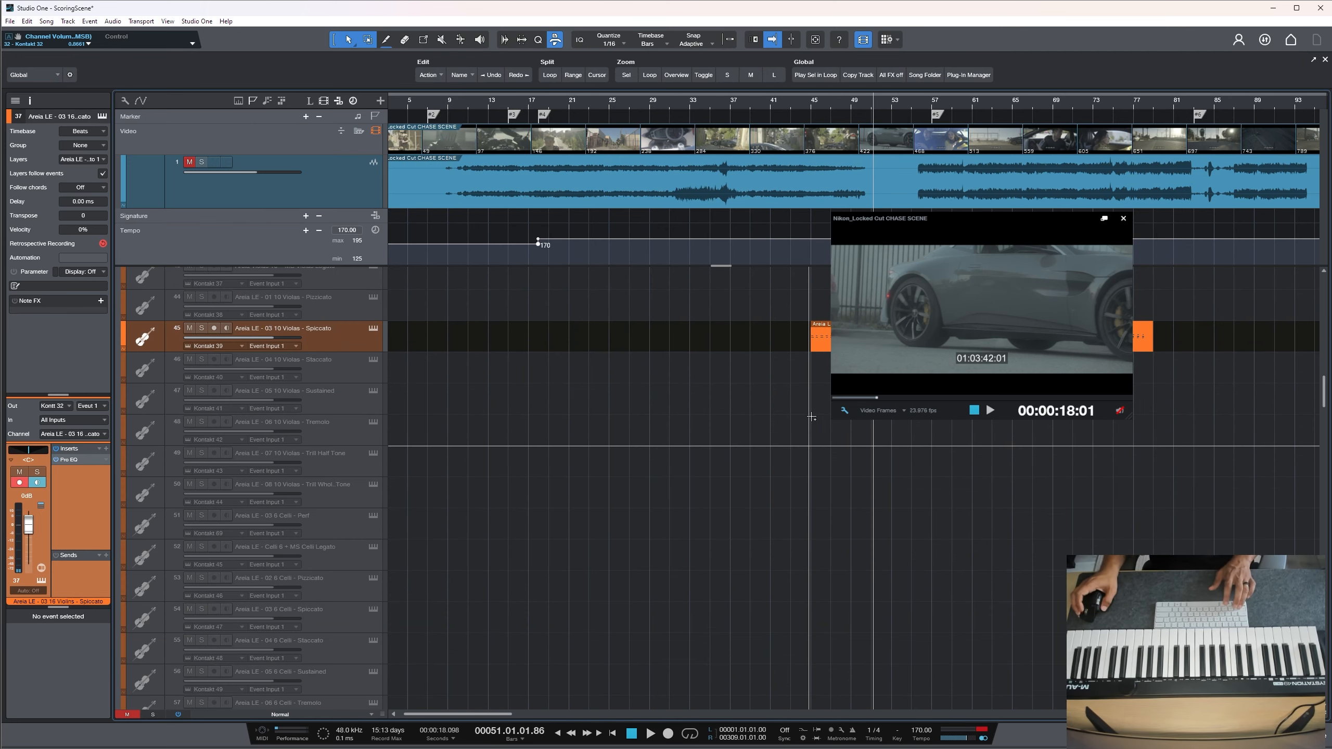
pyautogui.scroll(4, 827, 430)
pyautogui.scroll(-1, 818, 425)
pyautogui.scroll(1, 812, 420)
pyautogui.scroll(-2, 809, 417)
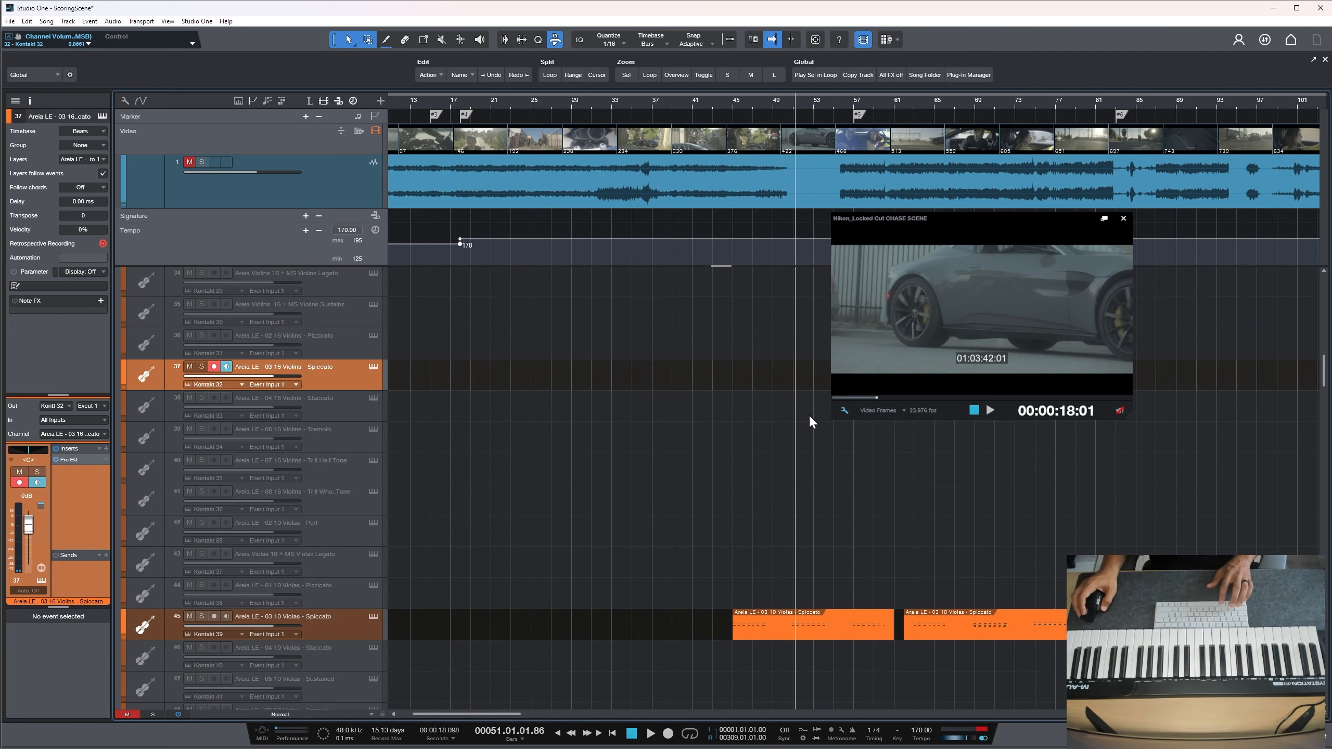
pyautogui.click(719, 101)
pyautogui.press('space')
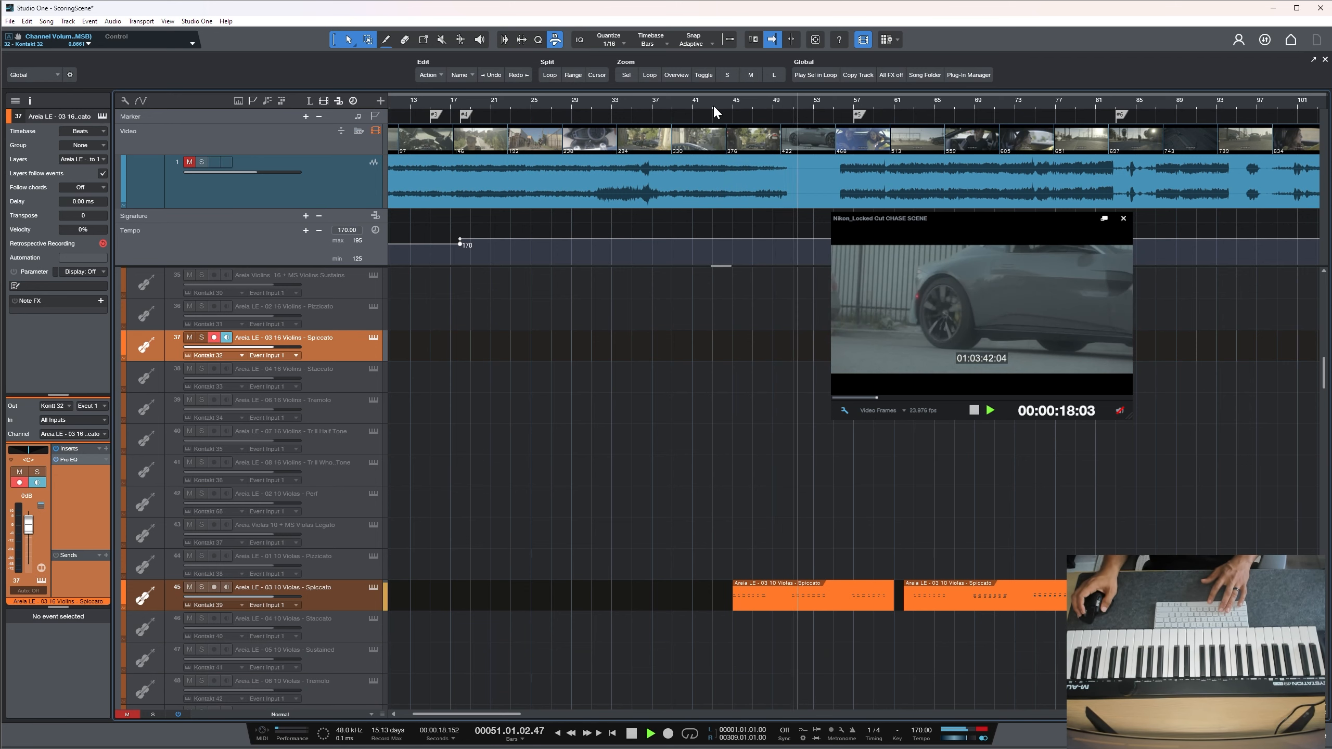
pyautogui.press('space')
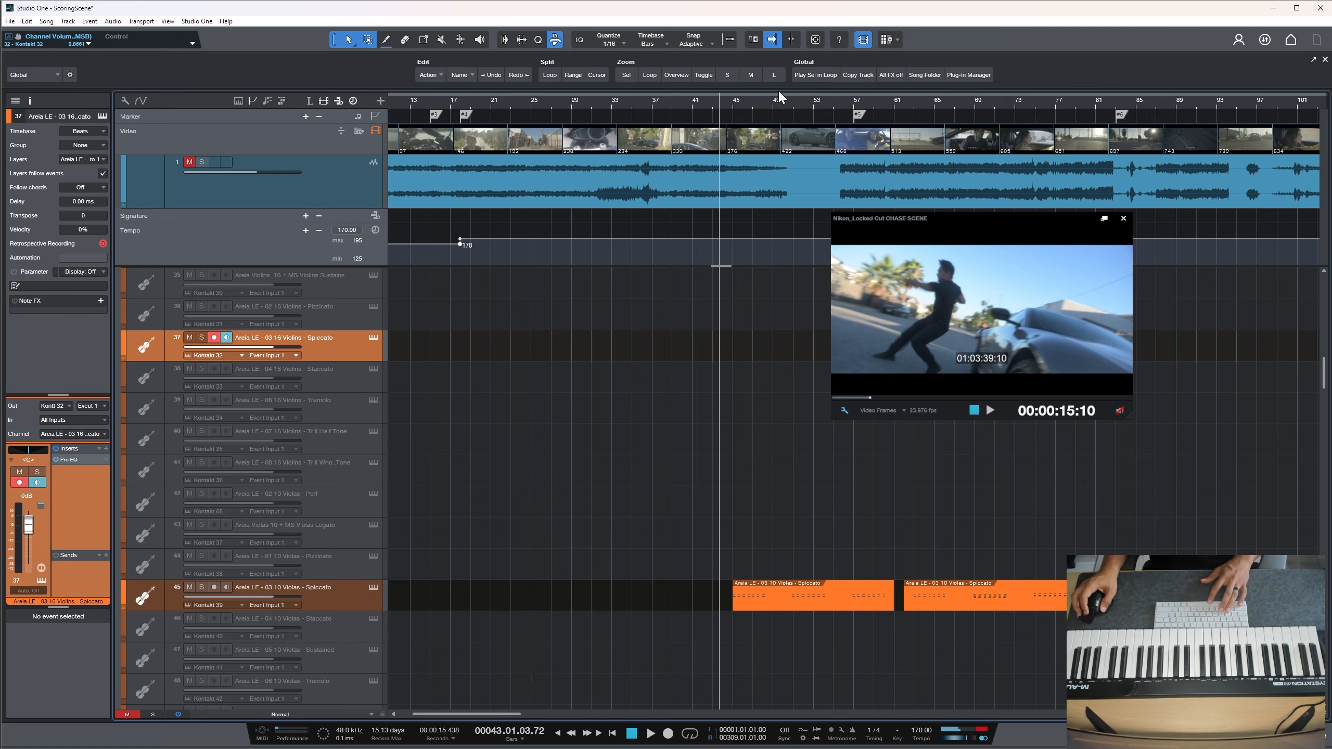
pyautogui.press('space')
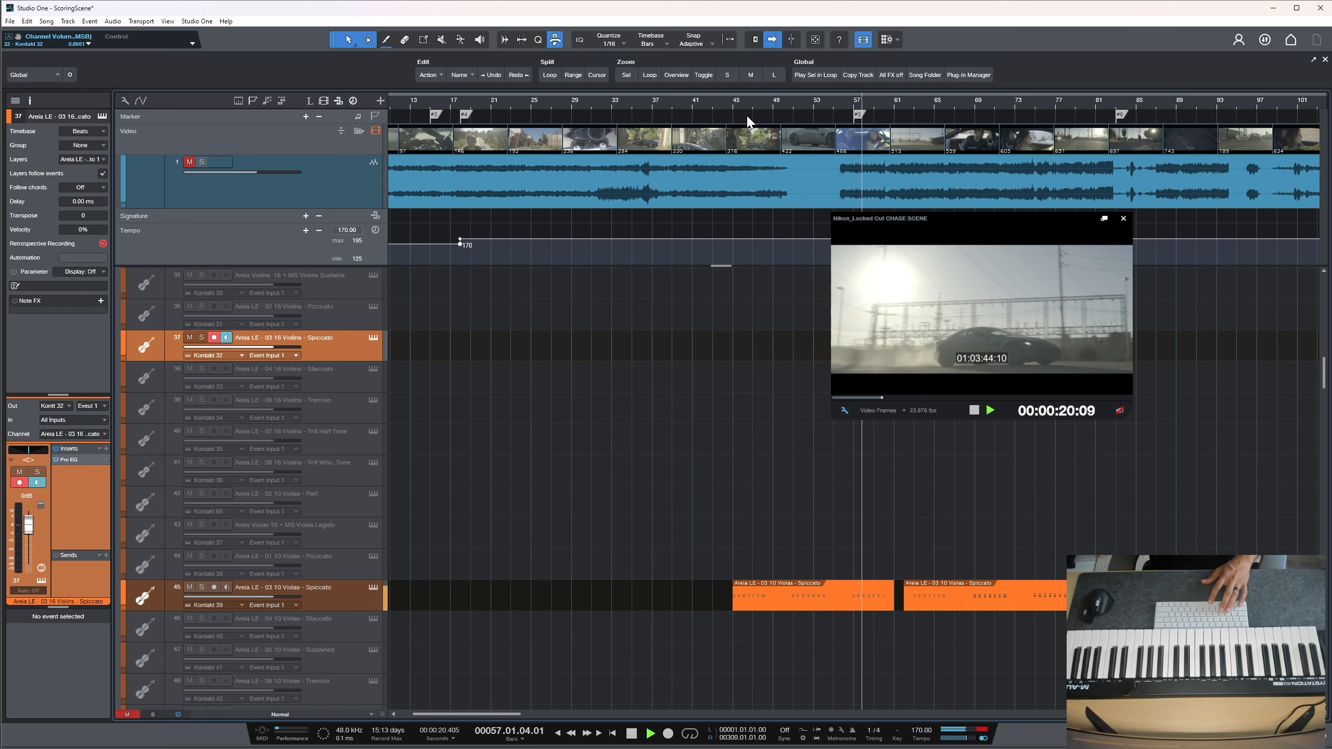
pyautogui.press('space')
pyautogui.press('space')
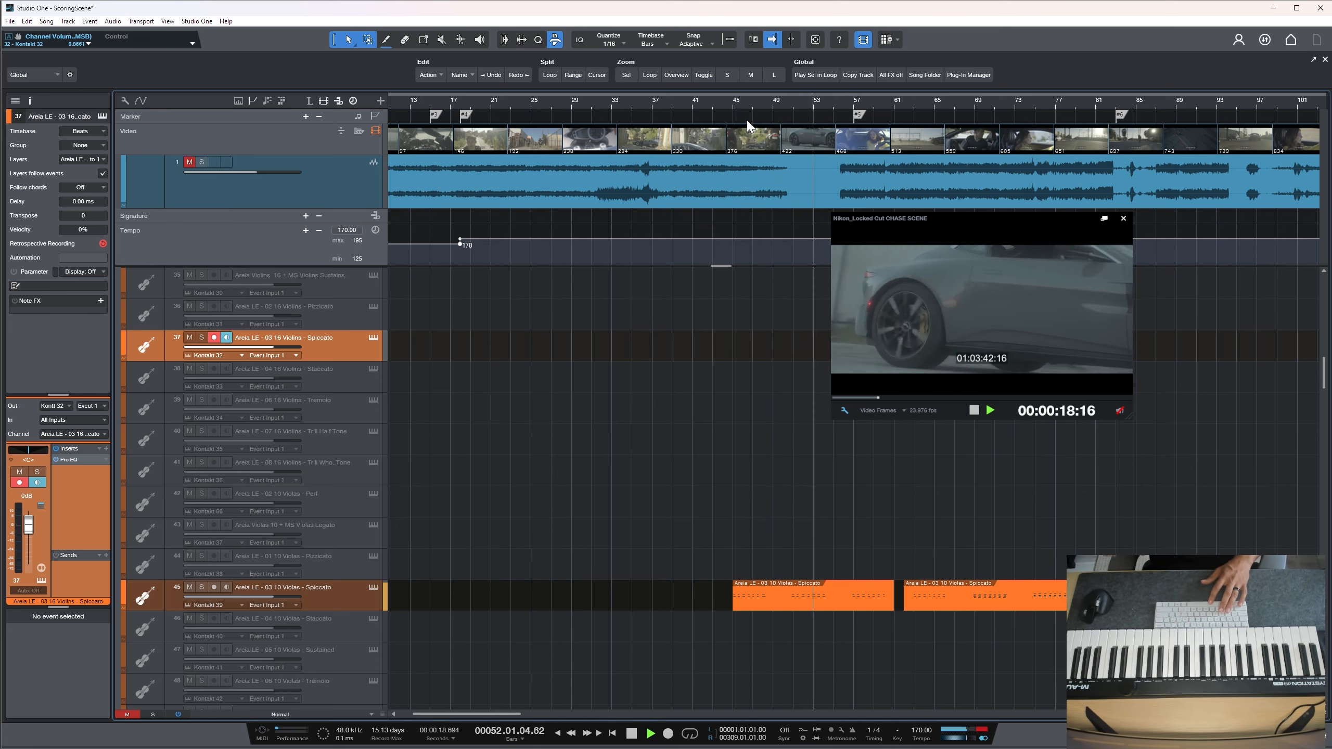
pyautogui.press('space')
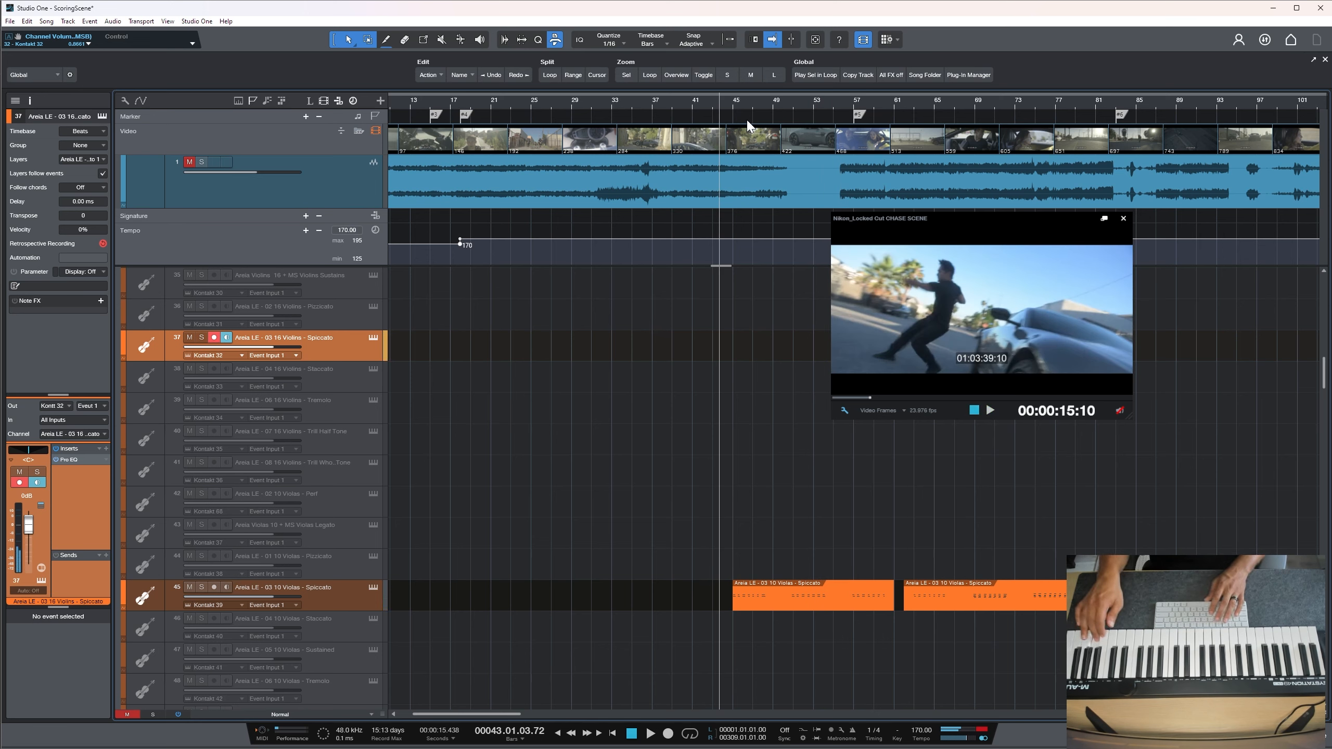
# Try recording the violins spiccato line from bar 43, and undo the take
pyautogui.press('KP_Multiply')
pyautogui.press('space')
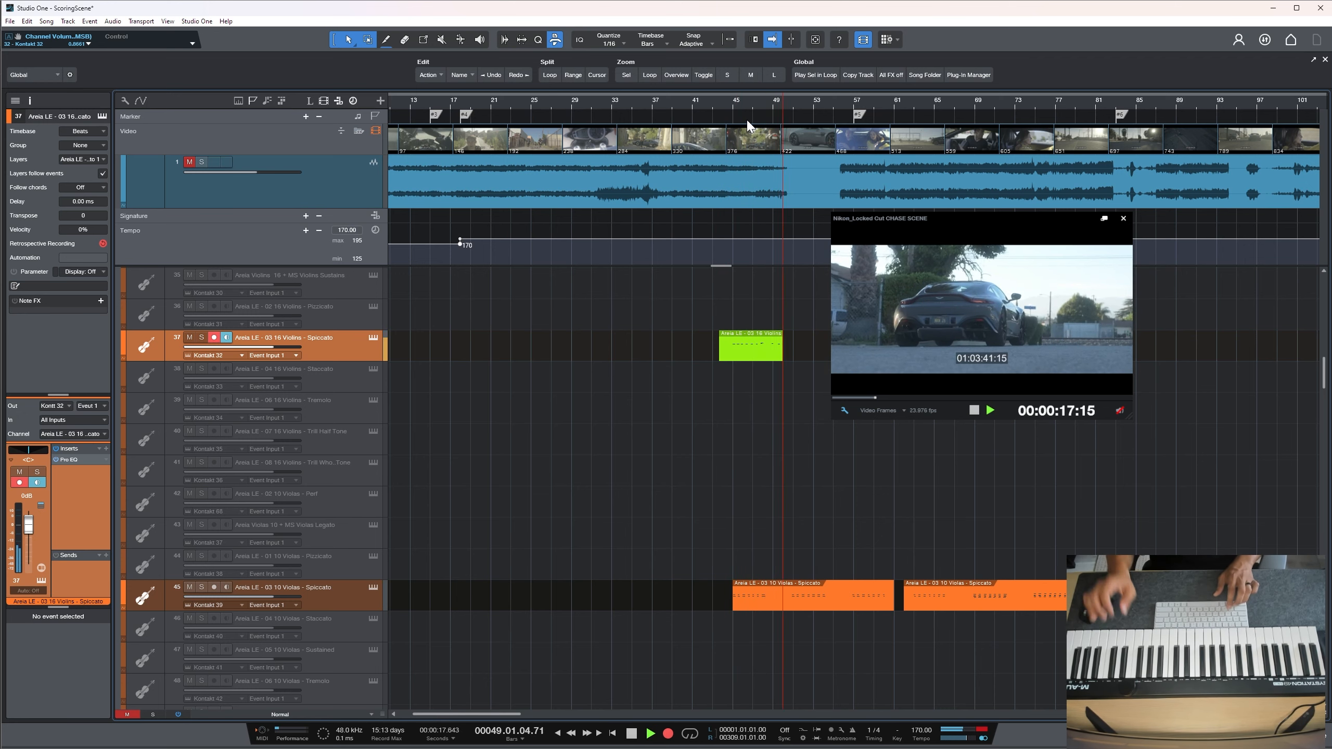
pyautogui.press('space')
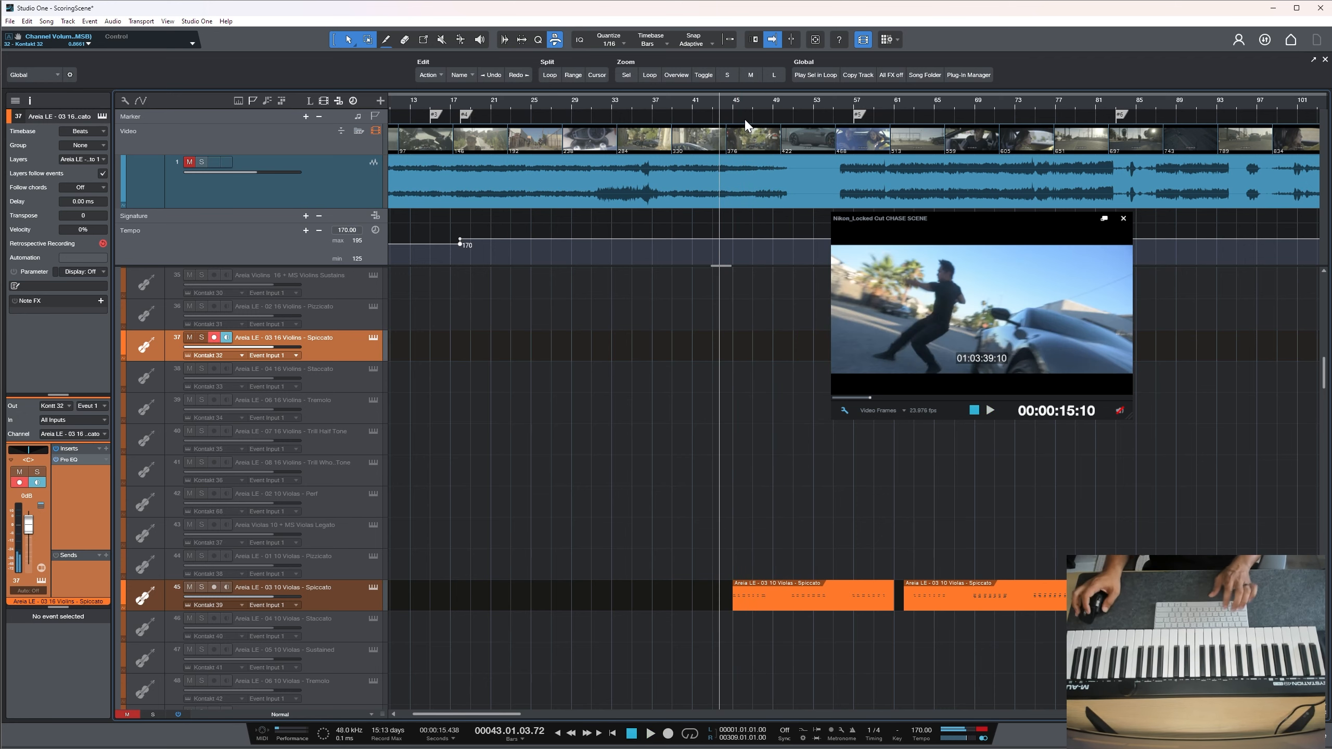
# Record the violins spiccato line from bar 44 up to bar 57, starting the take from bar 35
pyautogui.click(638, 104)
pyautogui.press('KP_Multiply')
pyautogui.press('space')
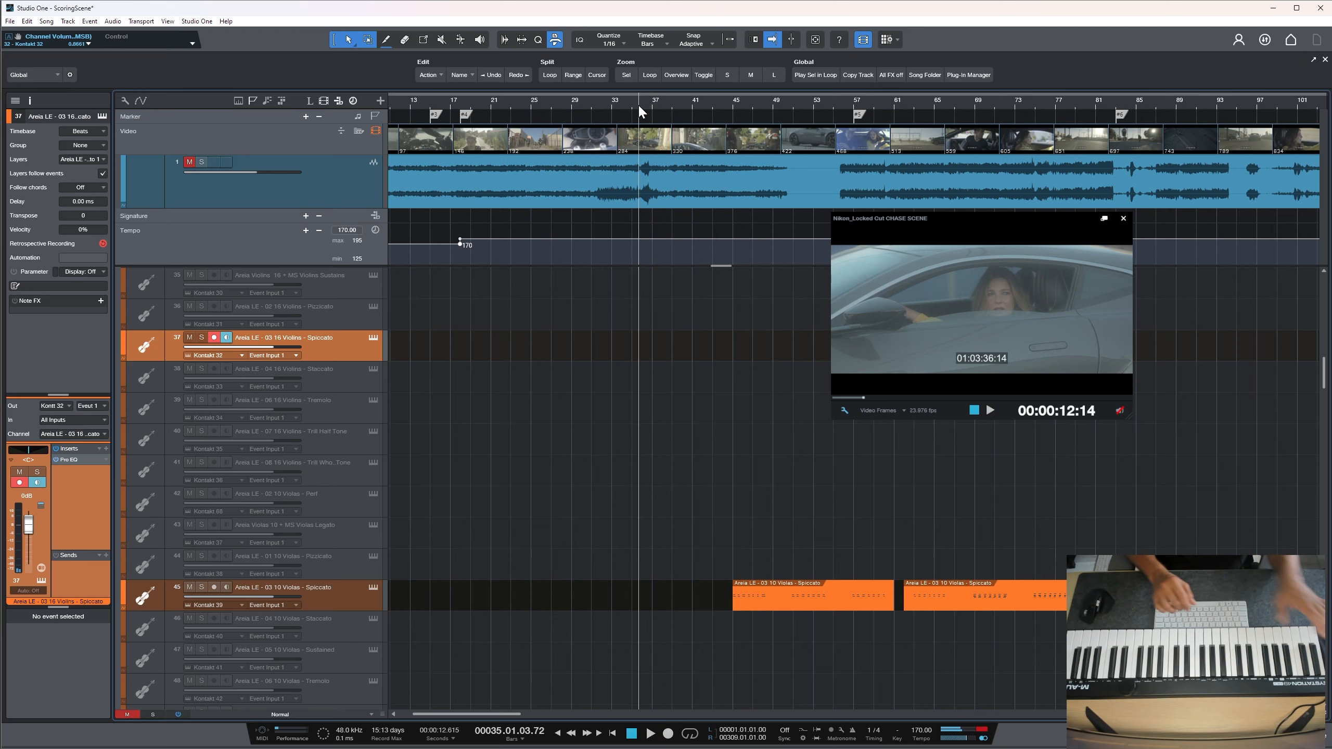
pyautogui.press('KP_Multiply')
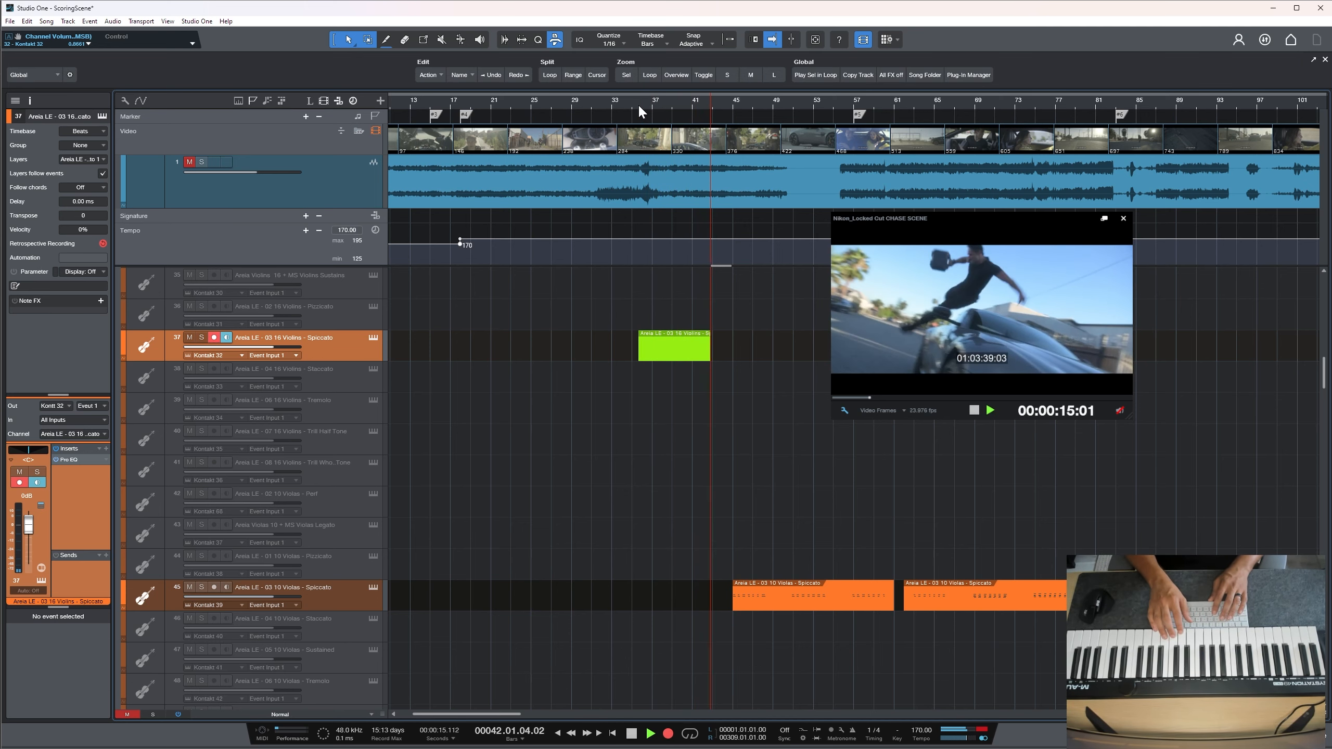
pyautogui.hotkey('ctrl', 'z')
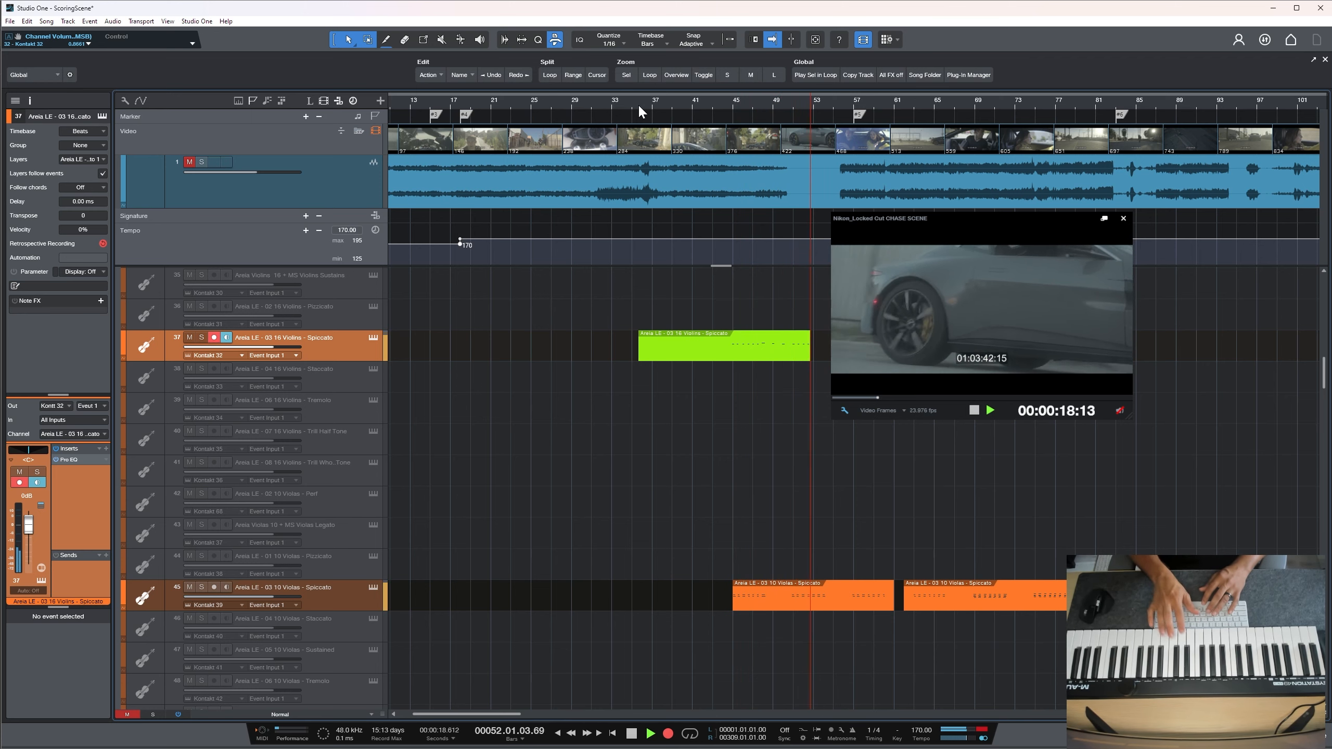
pyautogui.press('space')
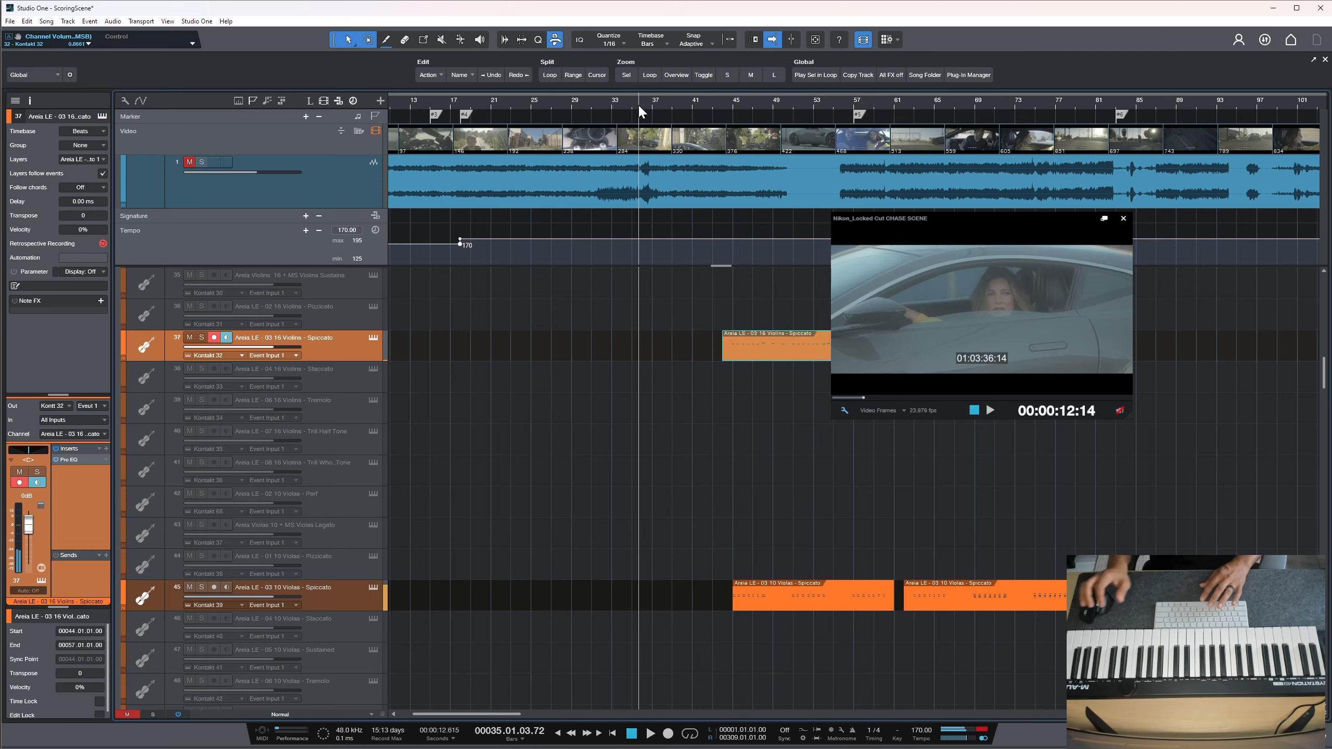
# Delete the last notes around bar 56 in the violins spiccato part
pyautogui.click(806, 106)
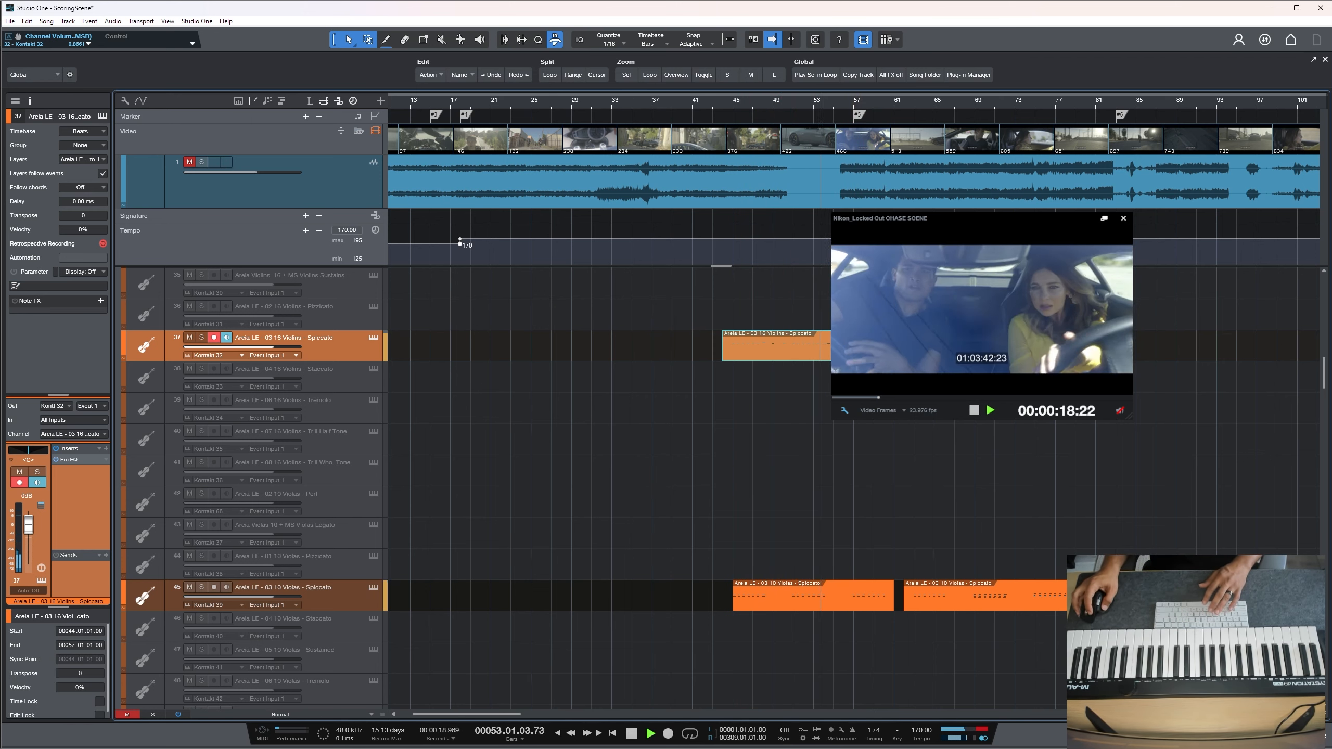
pyautogui.doubleClick(791, 357)
pyautogui.scroll(5, 786, 381)
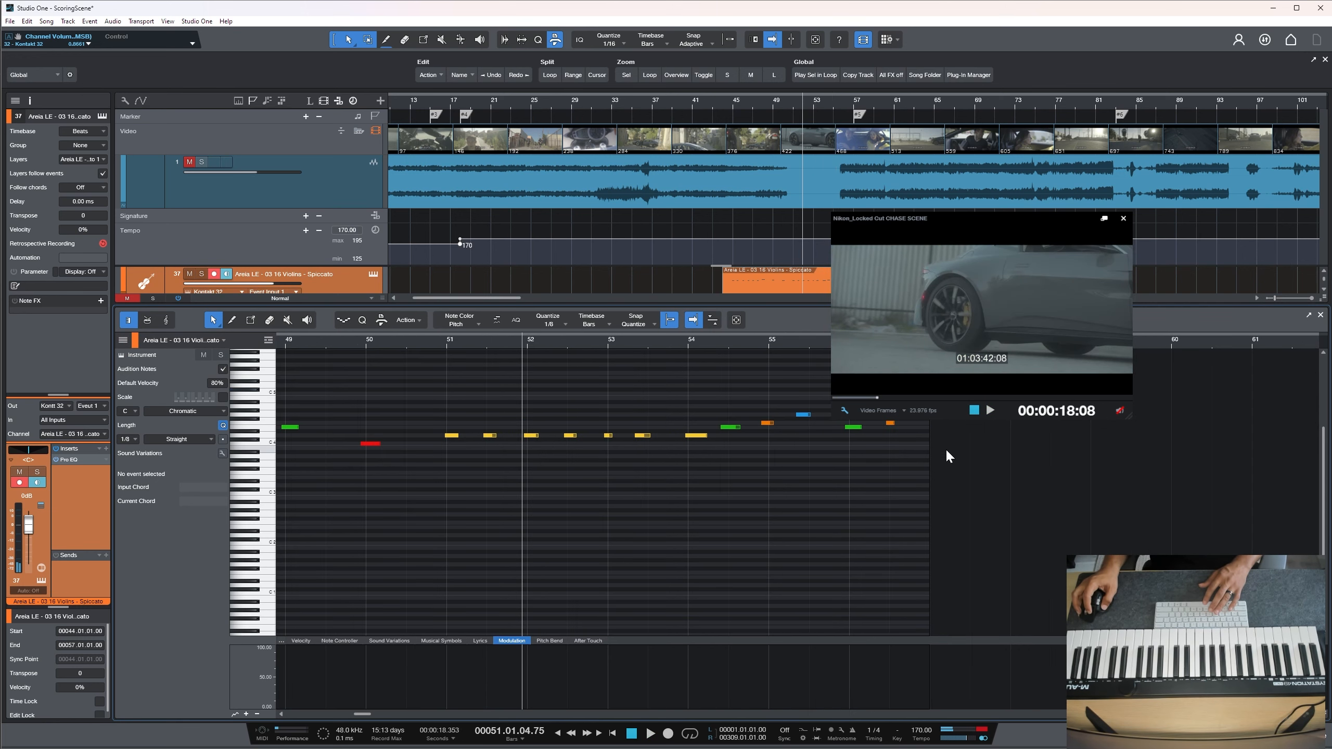
pyautogui.moveTo(948, 451); pyautogui.dragTo(845, 418)
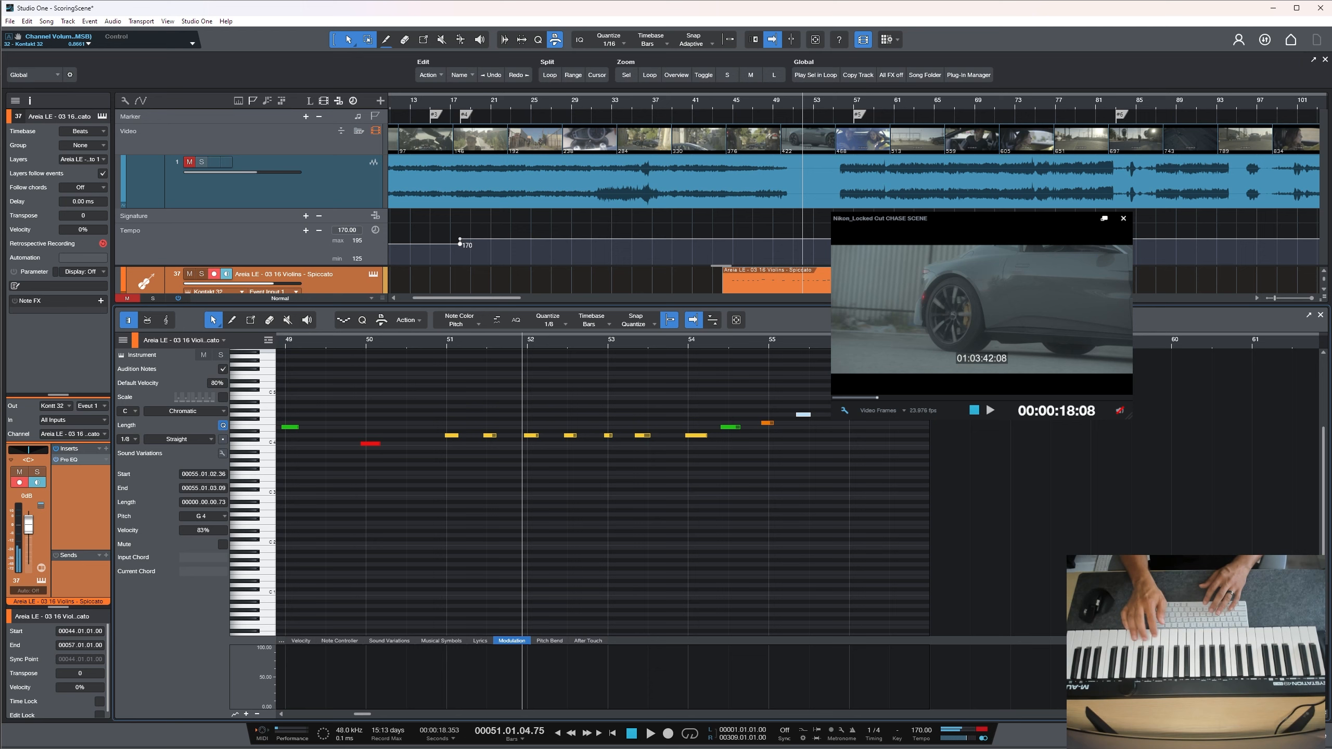
# Re-record the closing violins spiccato notes in bar 56, starting the take from bar 51
pyautogui.press('KP_Multiply')
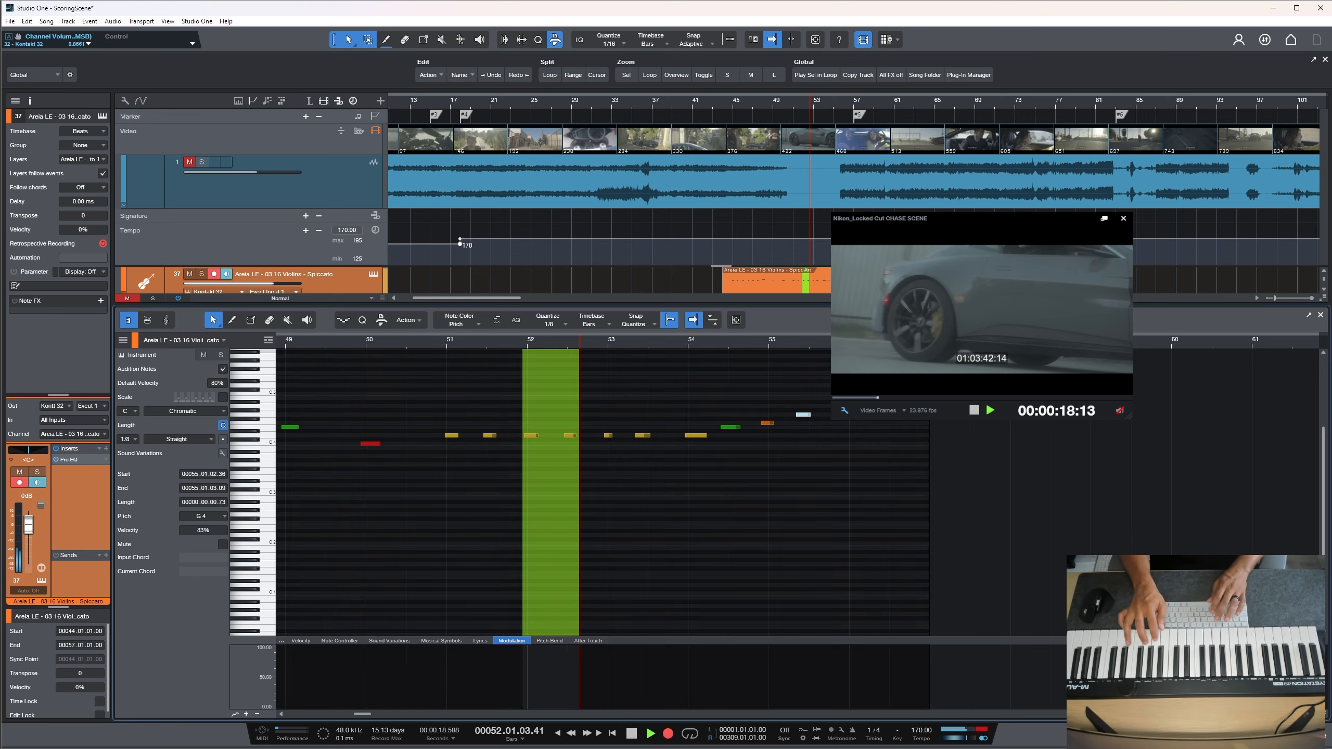
pyautogui.press('space')
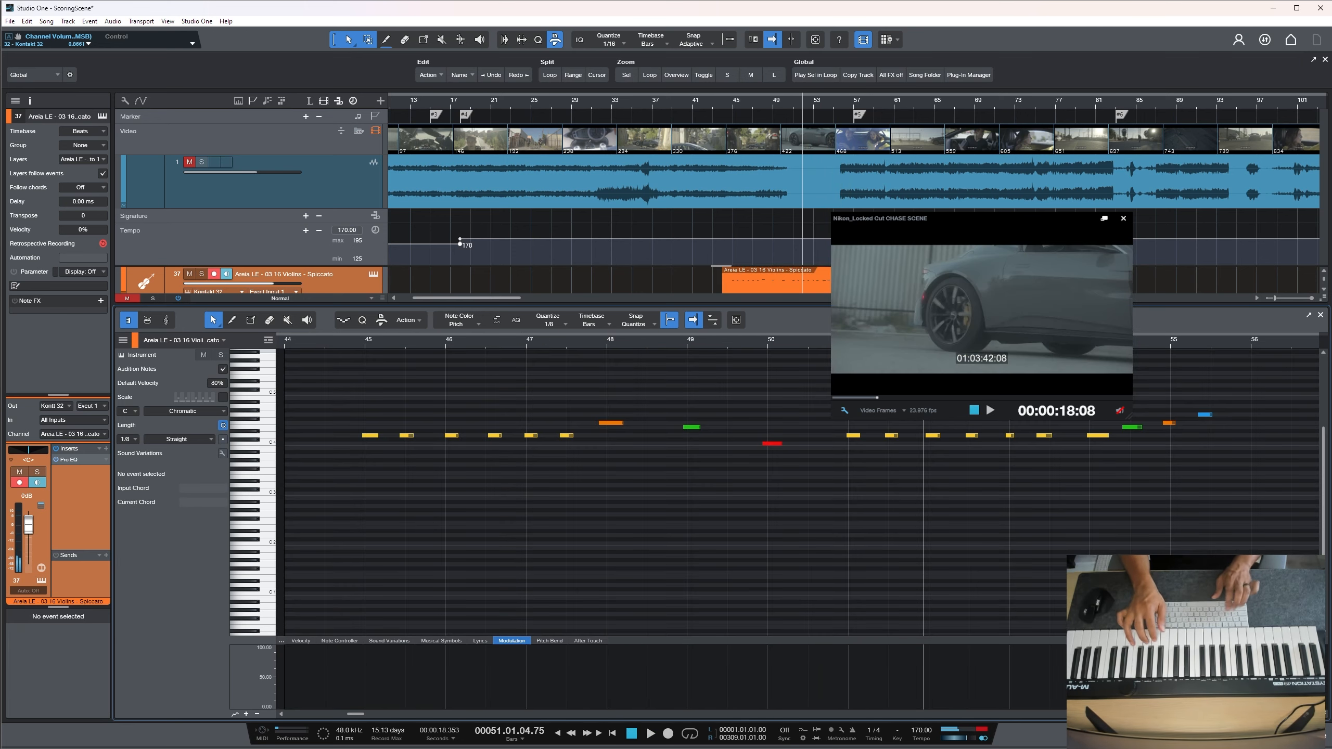
pyautogui.press('KP_Multiply')
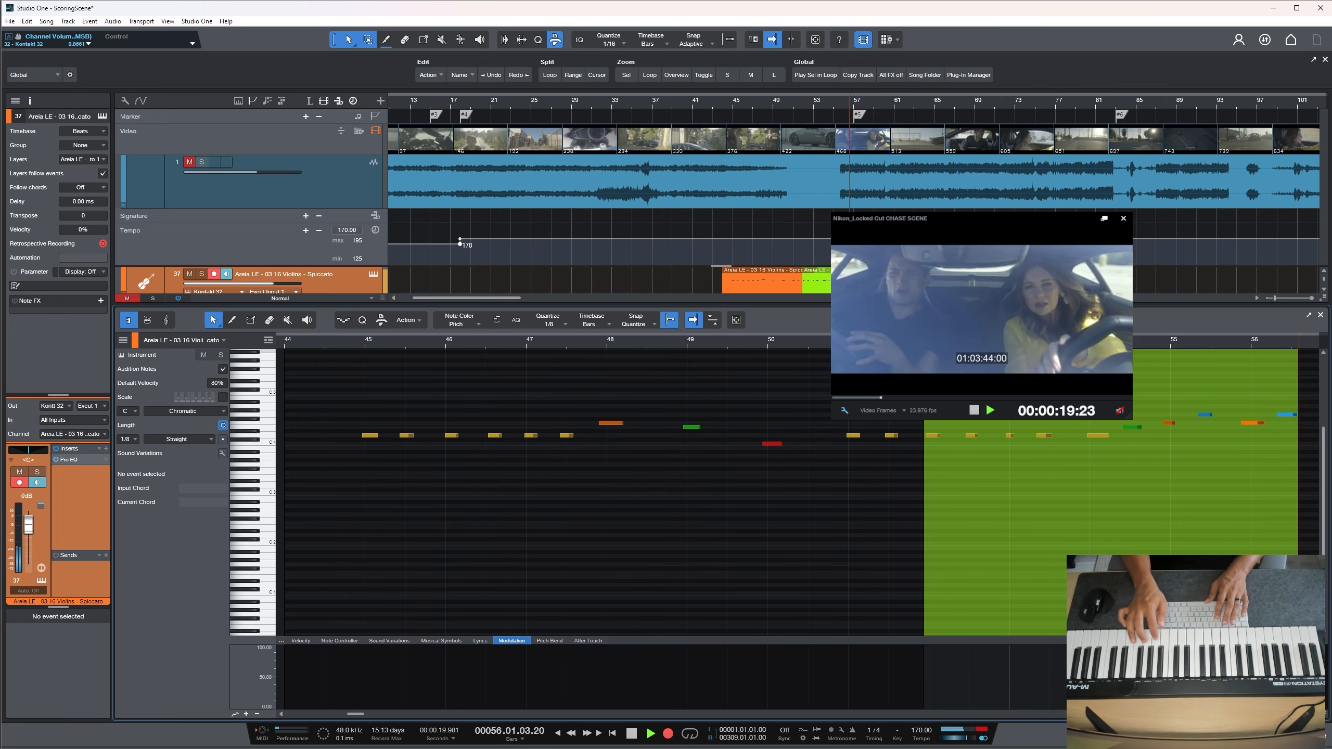
pyautogui.press('space')
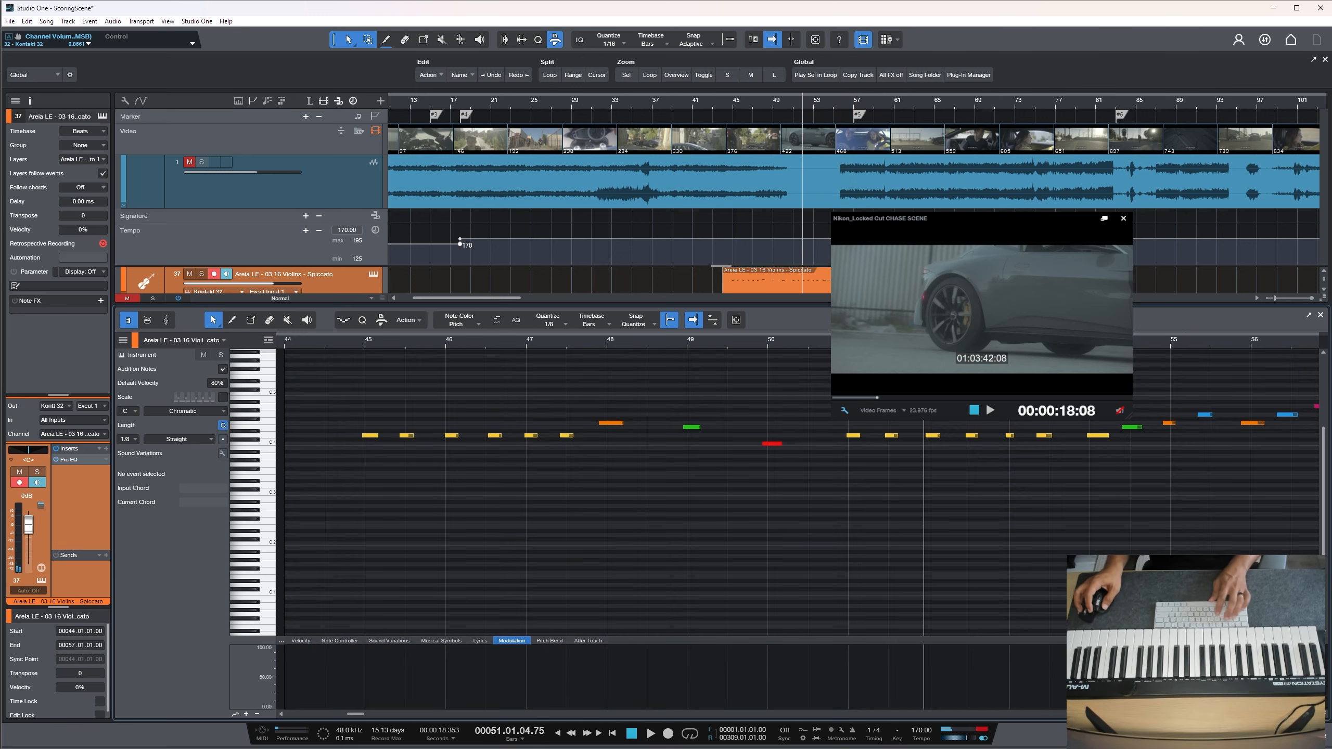
# Select all notes of the violins spiccato part, quantize them to 1/8, and play the passage back from bar 51
pyautogui.press('space')
pyautogui.press('w')
pyautogui.press('w')
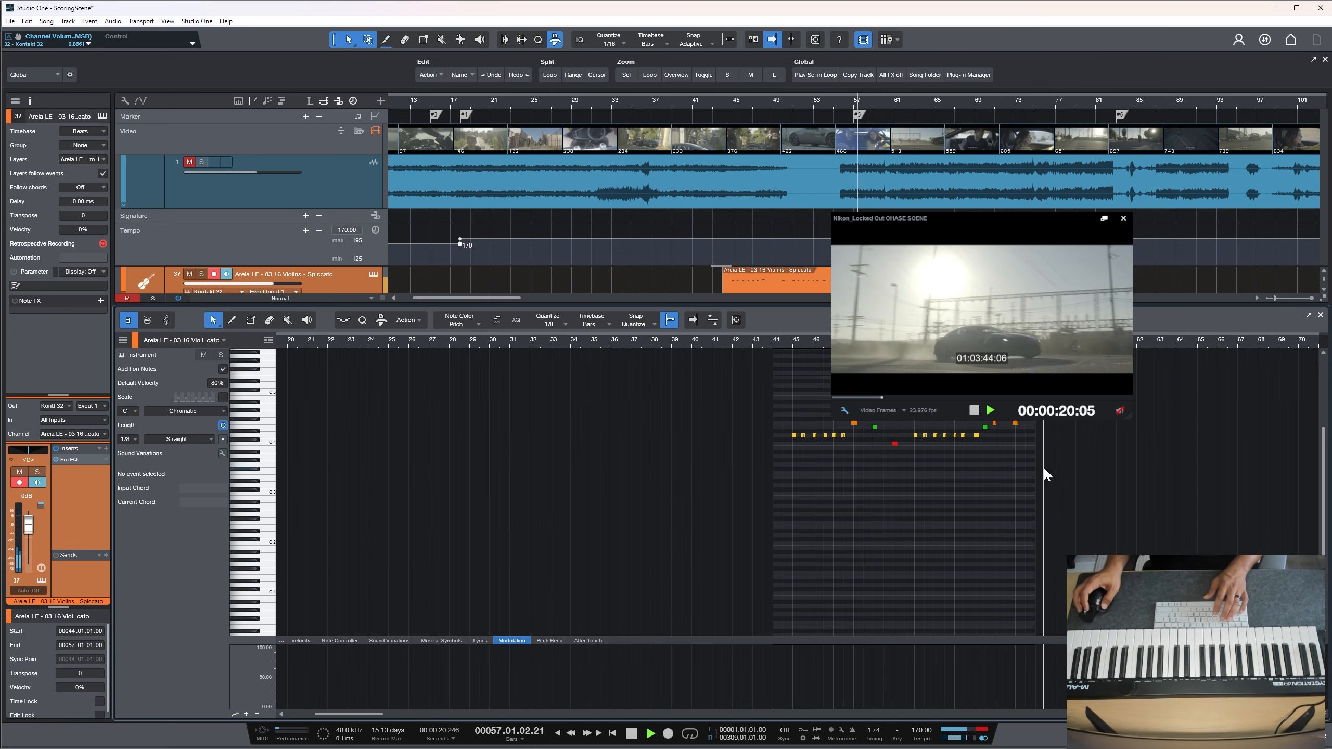
pyautogui.press('space')
pyautogui.moveTo(1058, 490); pyautogui.dragTo(779, 378)
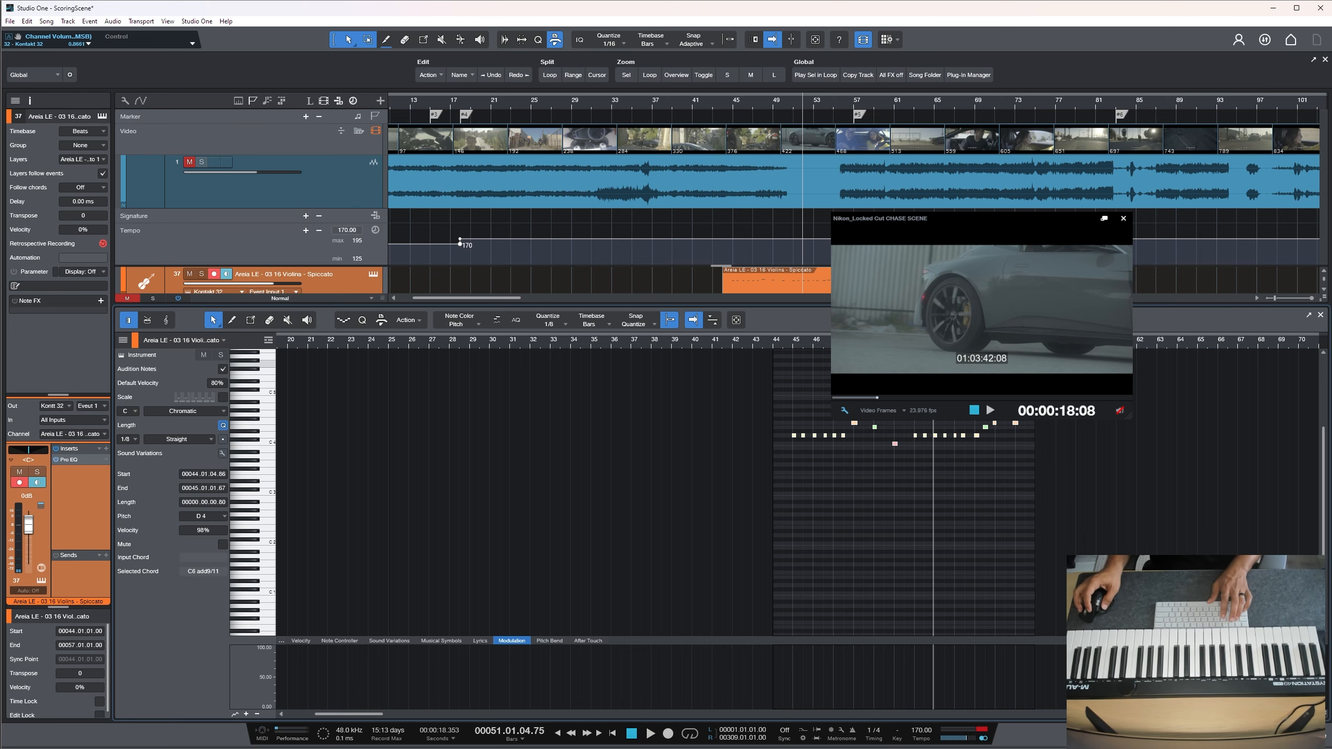
pyautogui.press('e')
pyautogui.press('e')
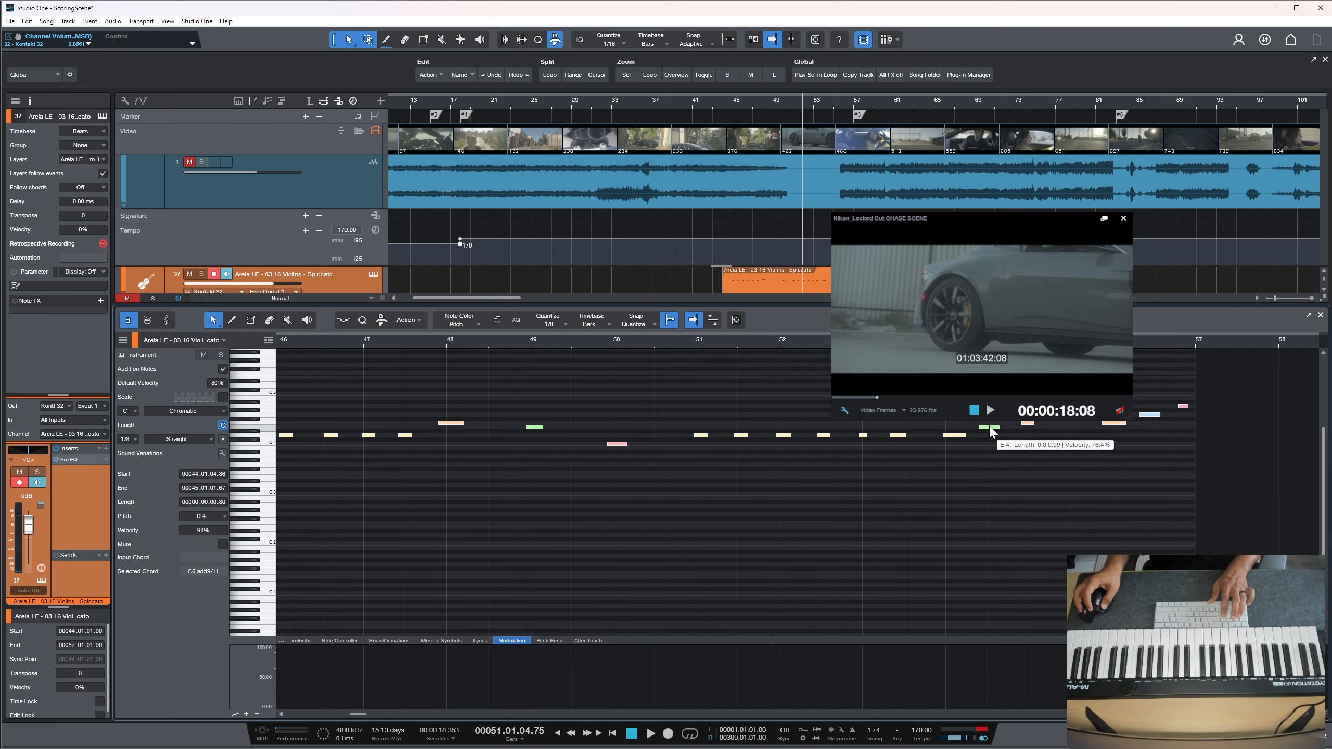
pyautogui.press('q')
pyautogui.press('space')
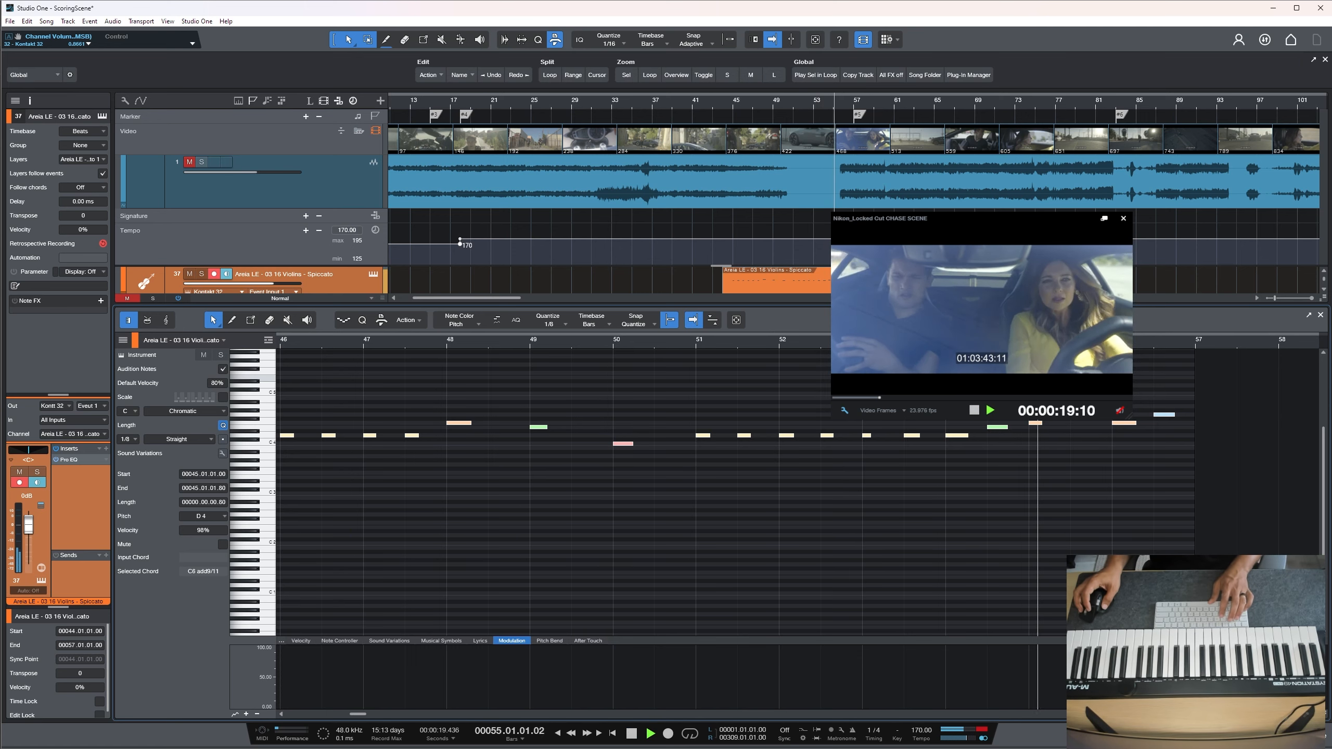
pyautogui.press('space')
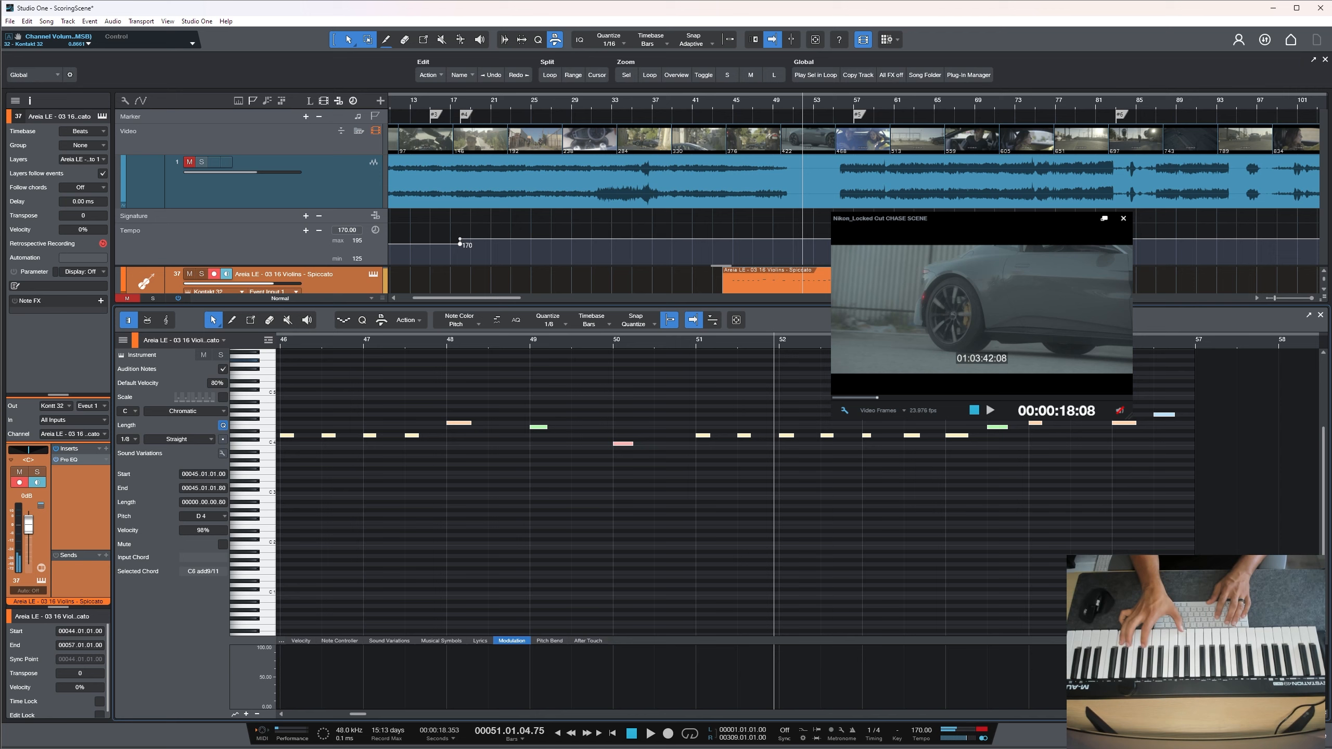
# Try recording the continuation of the violins spiccato line with takes started from bar 51, and discard them
pyautogui.press('KP_Multiply')
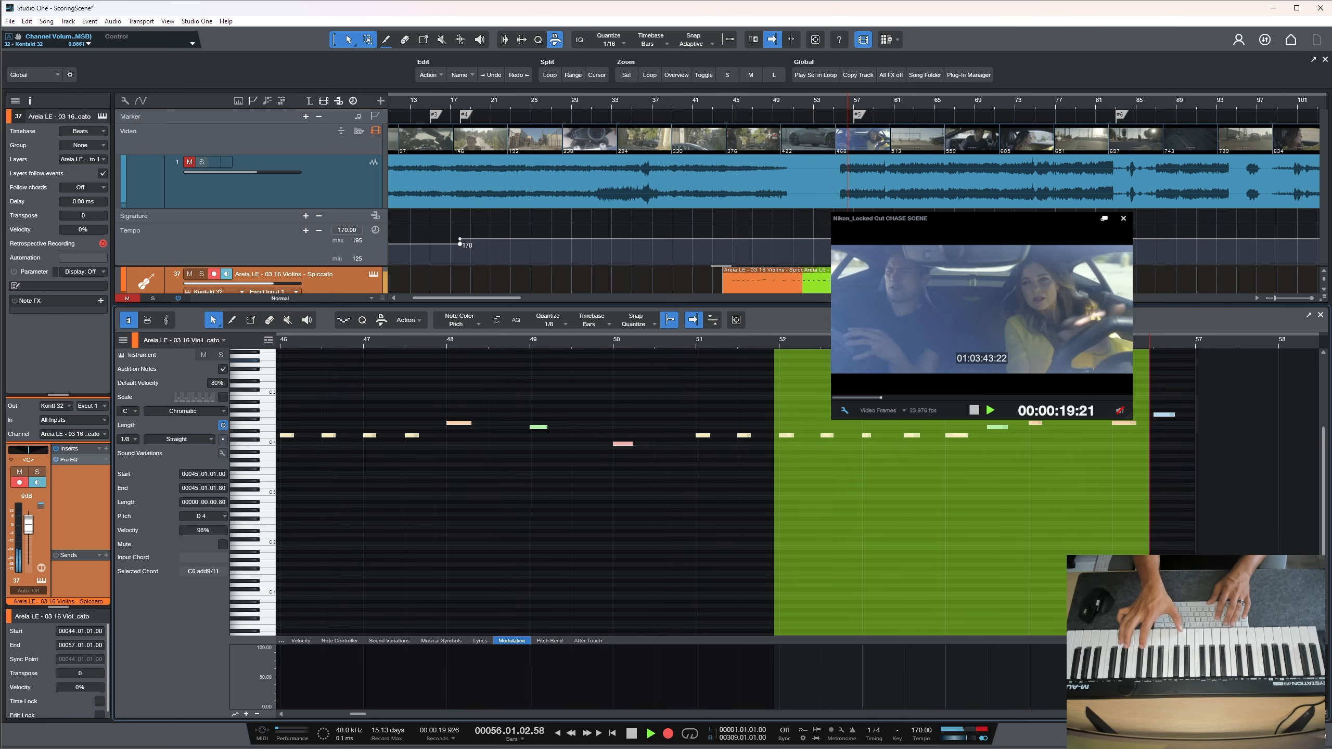
pyautogui.press('space')
pyautogui.press('KP_Multiply')
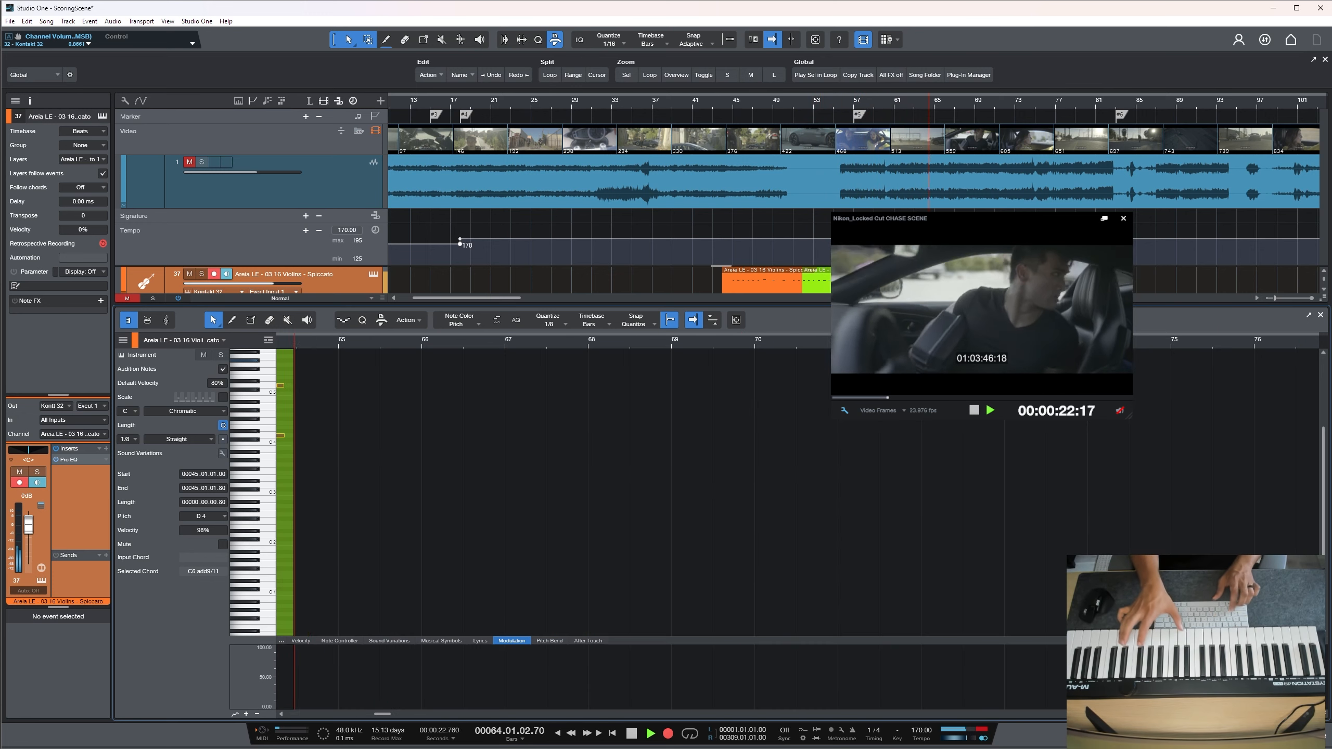
pyautogui.press('space')
pyautogui.press('w')
pyautogui.press('w')
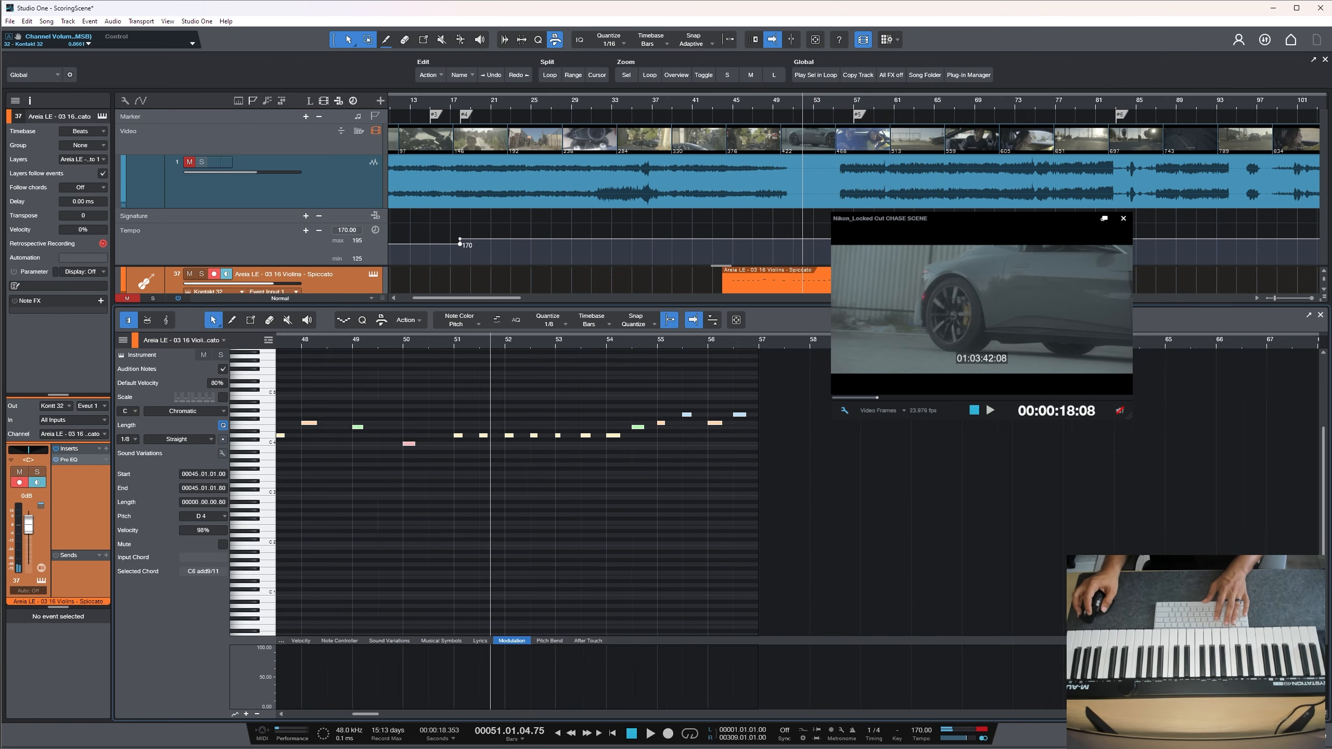
# Record the violins spiccato octaves from bar 57 up to bar 81, starting from bar 51, and play them back
pyautogui.press('KP_Multiply')
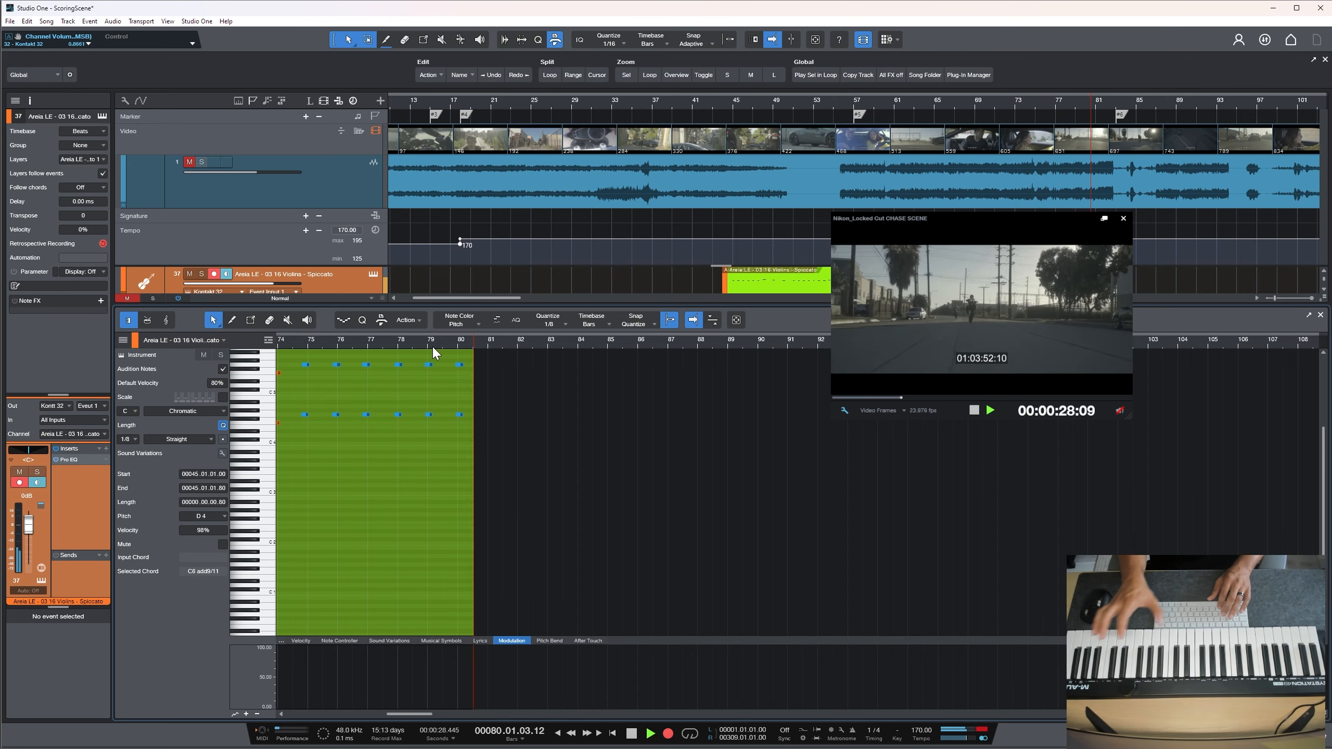
pyautogui.press('space')
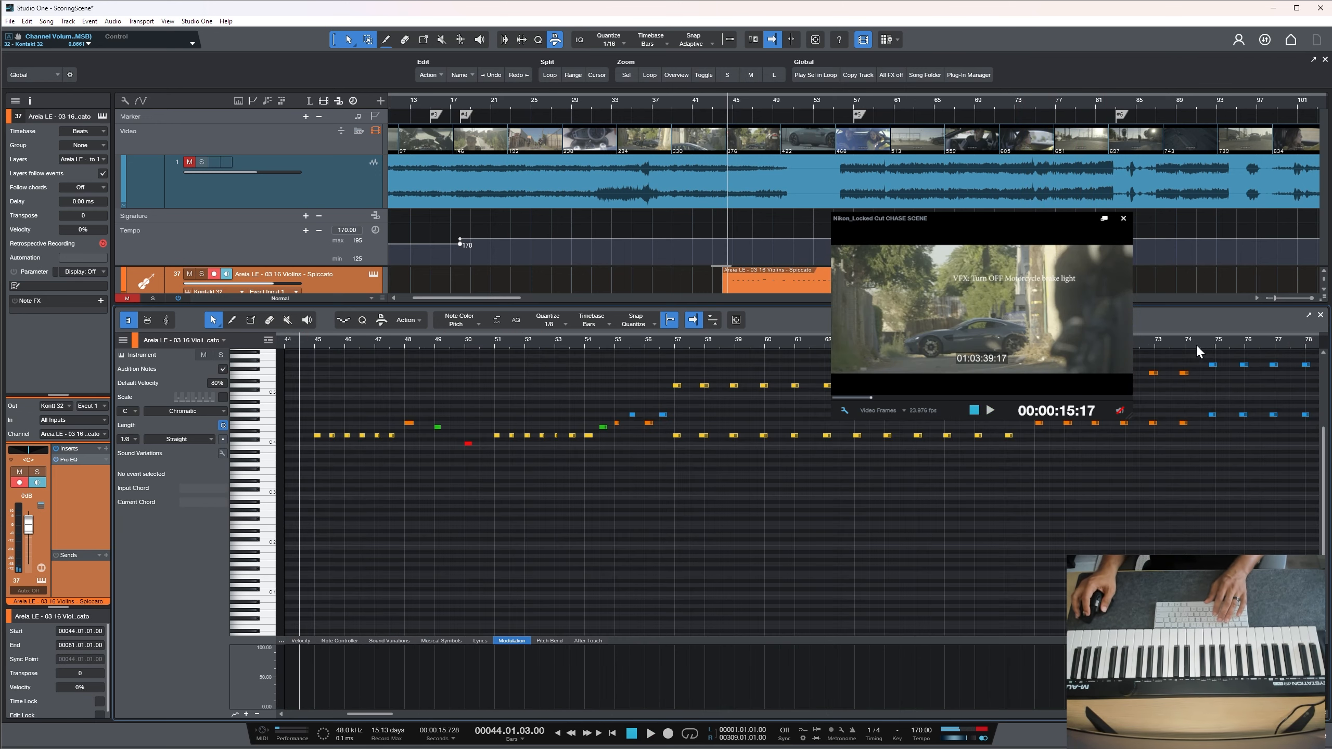
pyautogui.press('space')
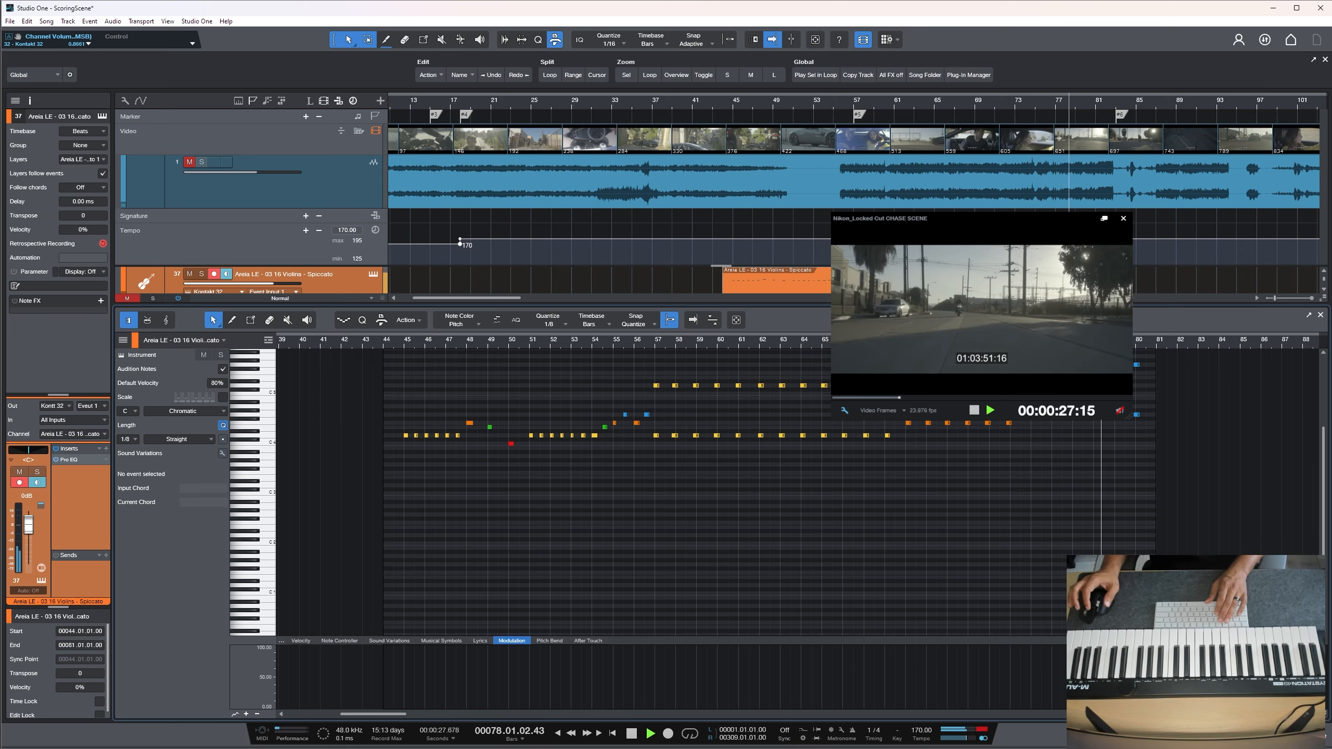
pyautogui.press('space')
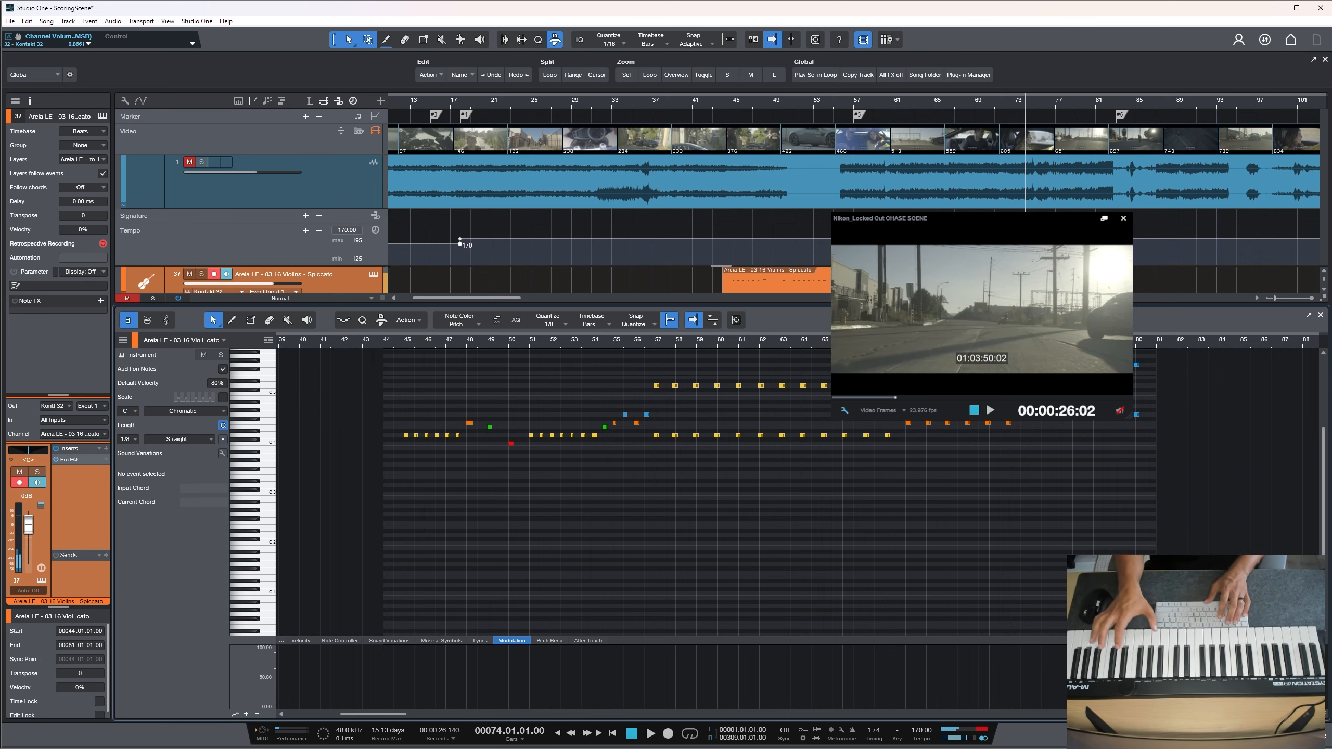
# Extend the violins spiccato octaves from bar 81 to bar 84 with two takes started from bar 74, and close the note editor
pyautogui.press('KP_Multiply')
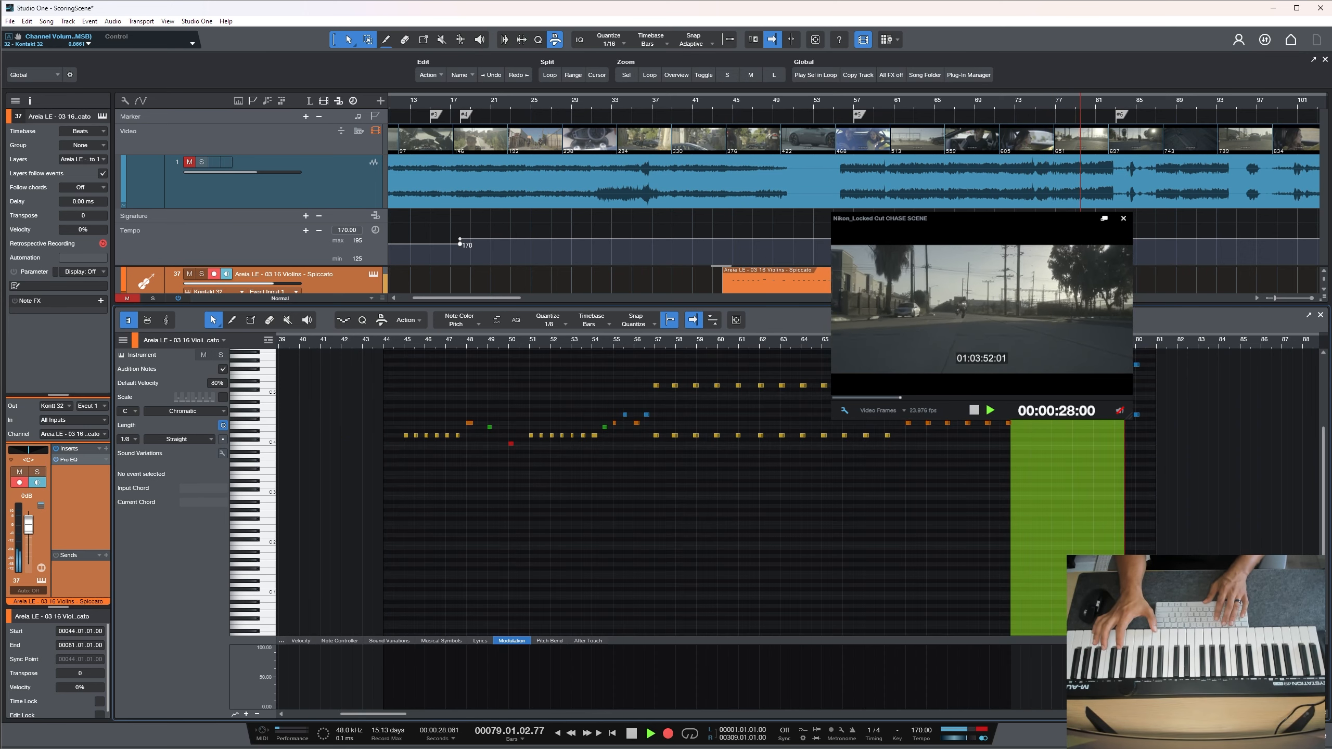
pyautogui.press('space')
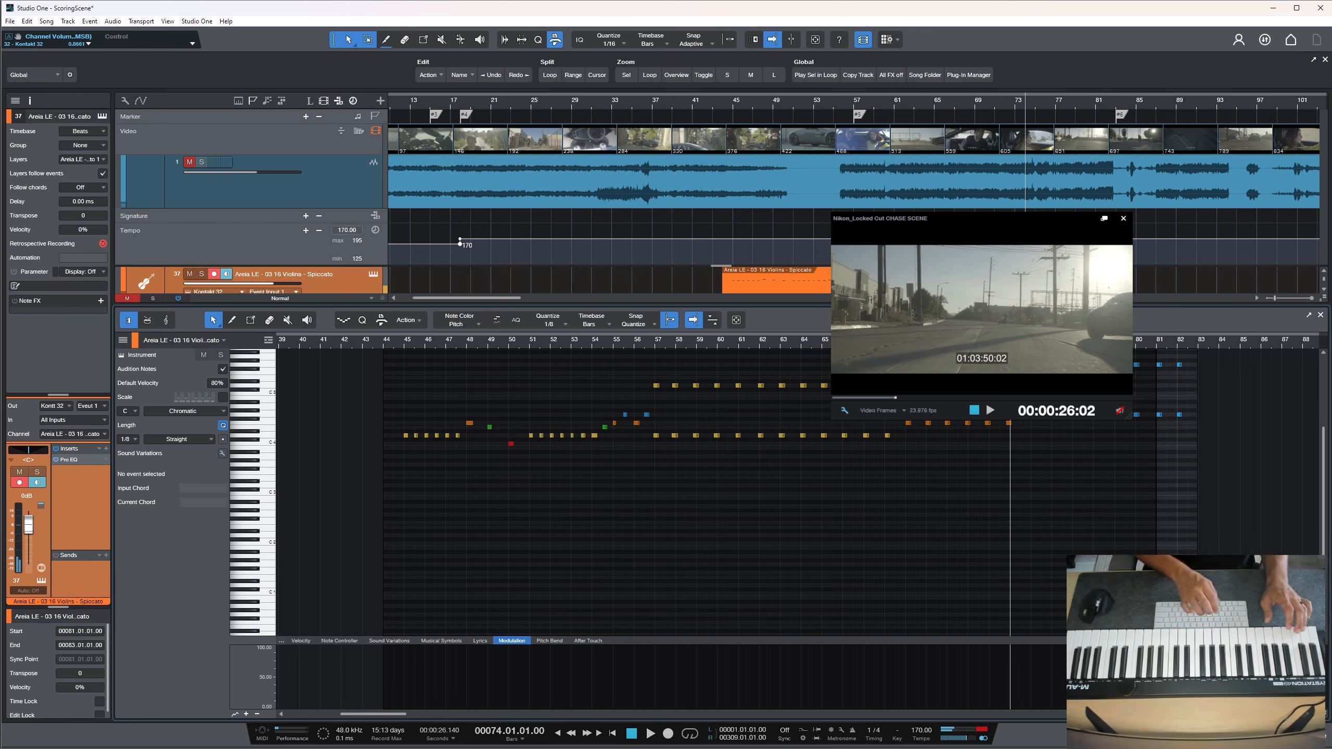
pyautogui.press('KP_Multiply')
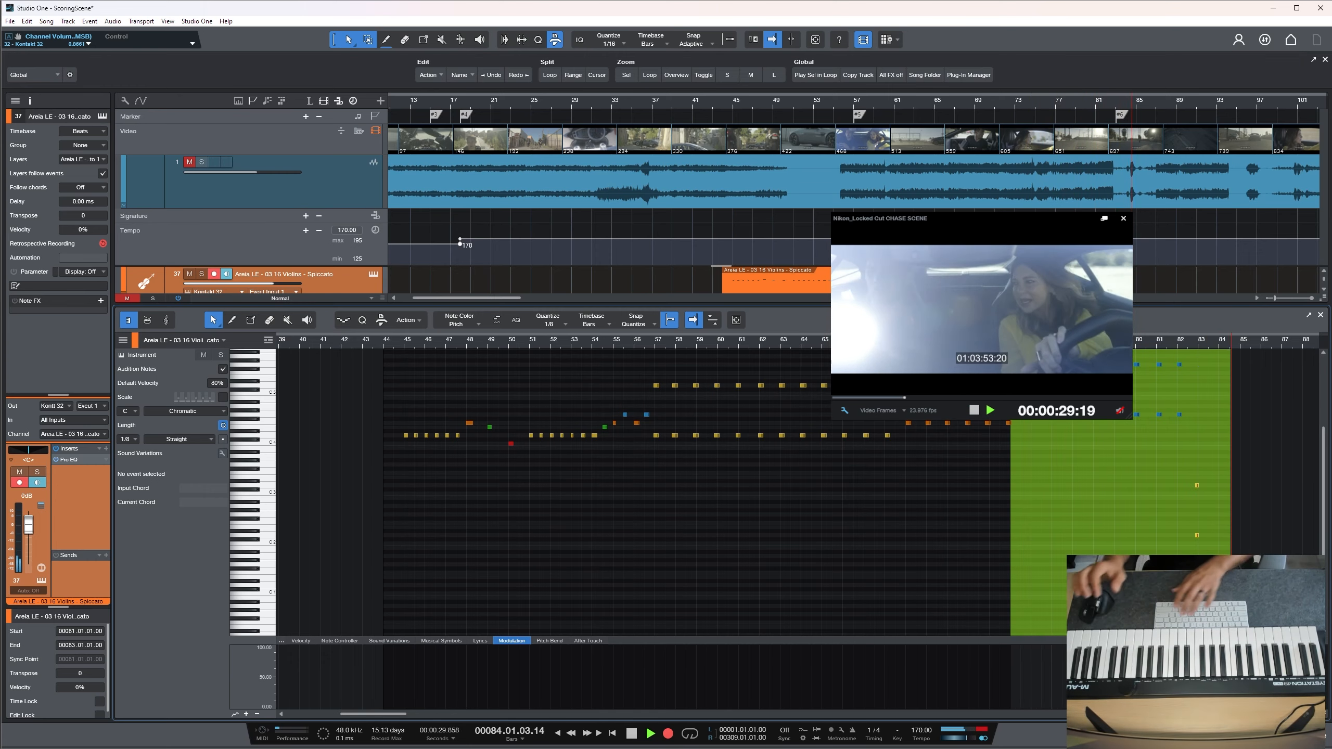
pyautogui.press('F2')
pyautogui.press('space')
# Play the arrangement from about bar 43 and unmute the video's audio track to hear both together
pyautogui.click(720, 104)
pyautogui.press('space')
pyautogui.moveTo(720, 104); pyautogui.dragTo(712, 79)
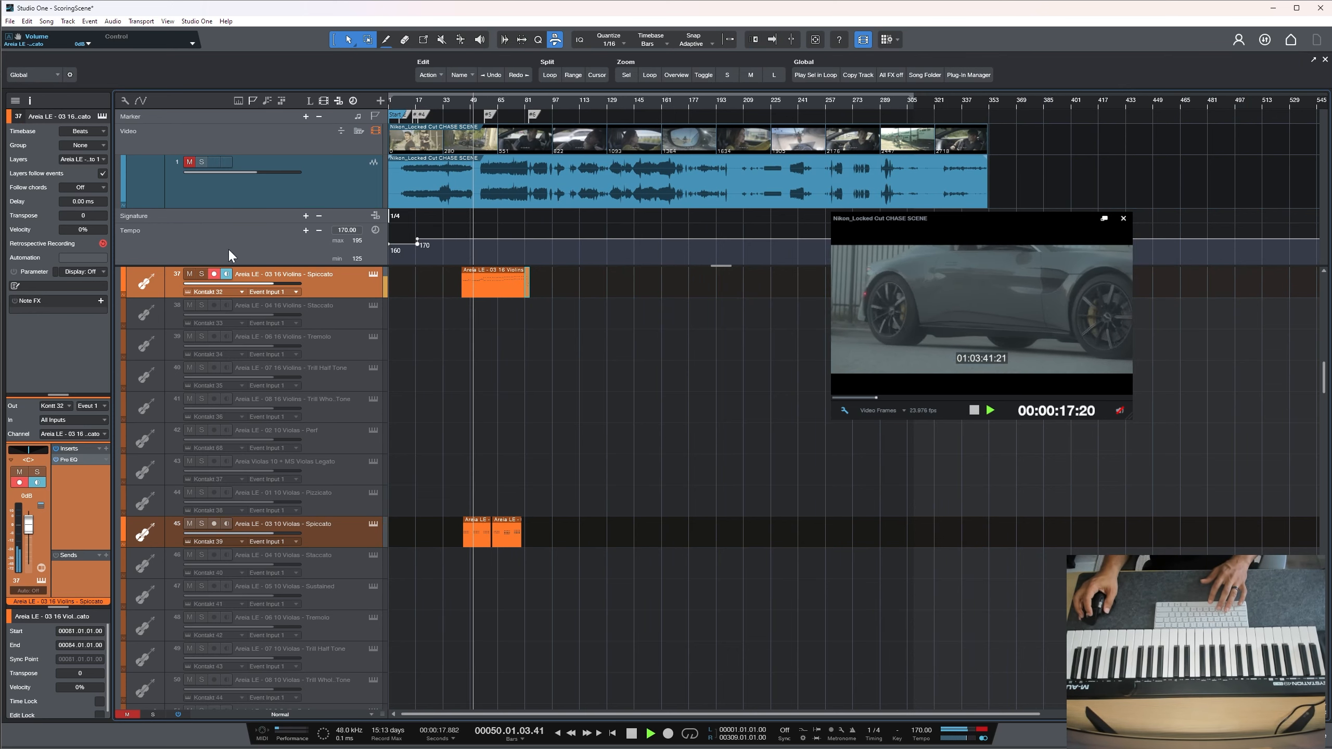
pyautogui.click(189, 161)
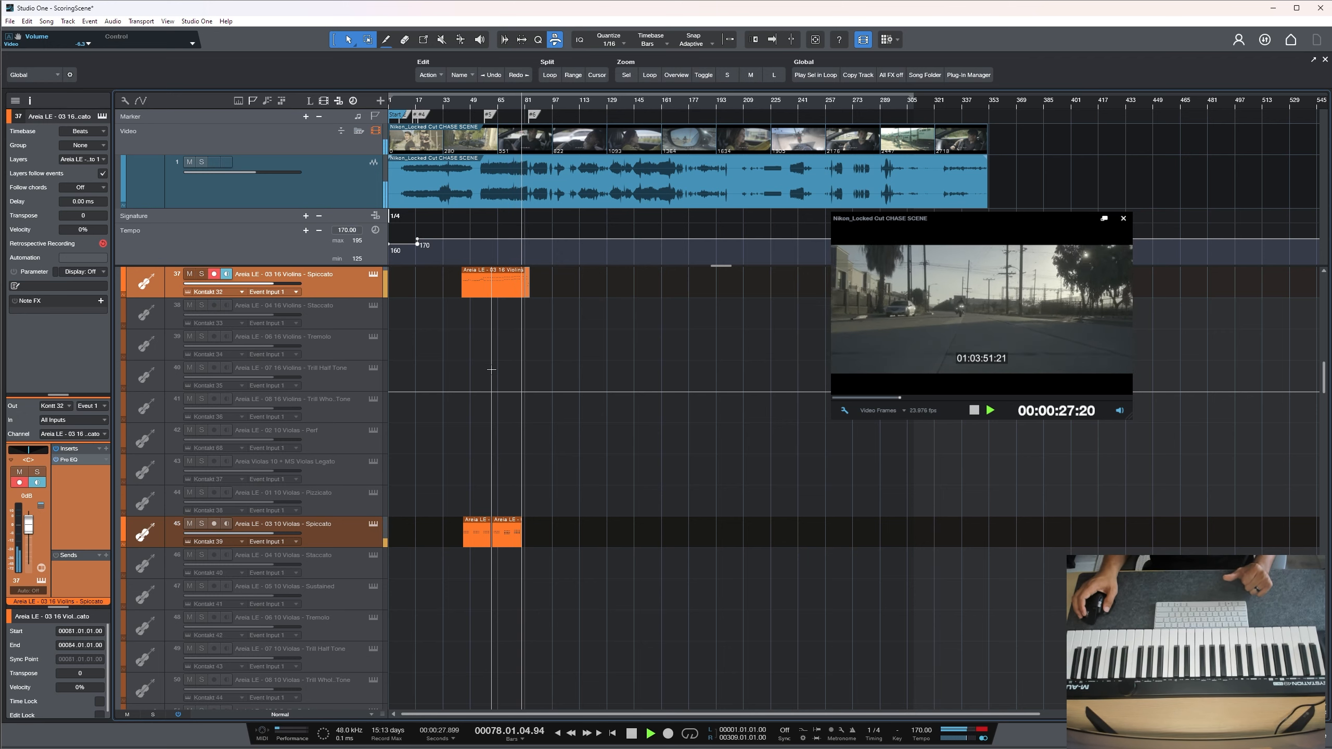
pyautogui.press('space')
# Look through the brass, string, woodwind and percussion tracks around bars 75 to 84 to examine where each part ends
pyautogui.click(523, 126)
pyautogui.click(515, 101)
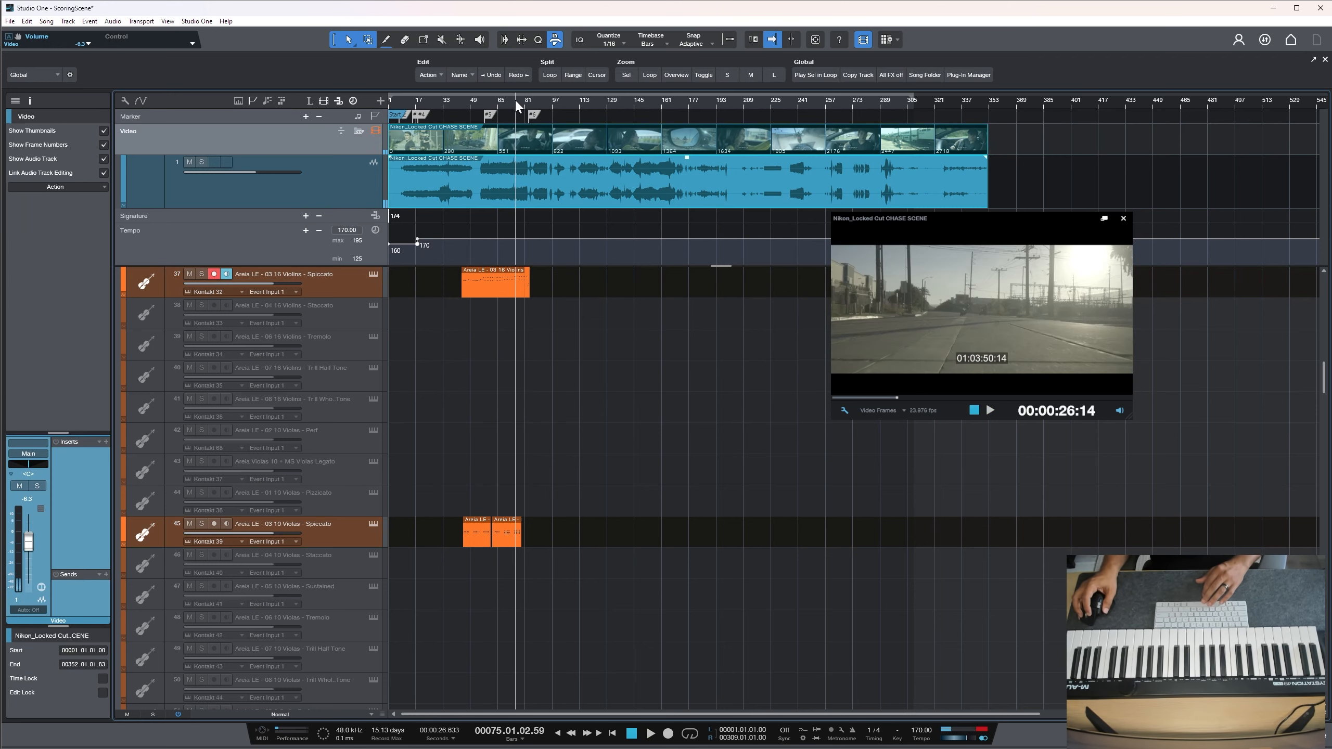
pyautogui.moveTo(515, 101); pyautogui.dragTo(498, 173)
pyautogui.click(645, 367)
pyautogui.scroll(-1, 637, 468)
pyautogui.scroll(1, 637, 470)
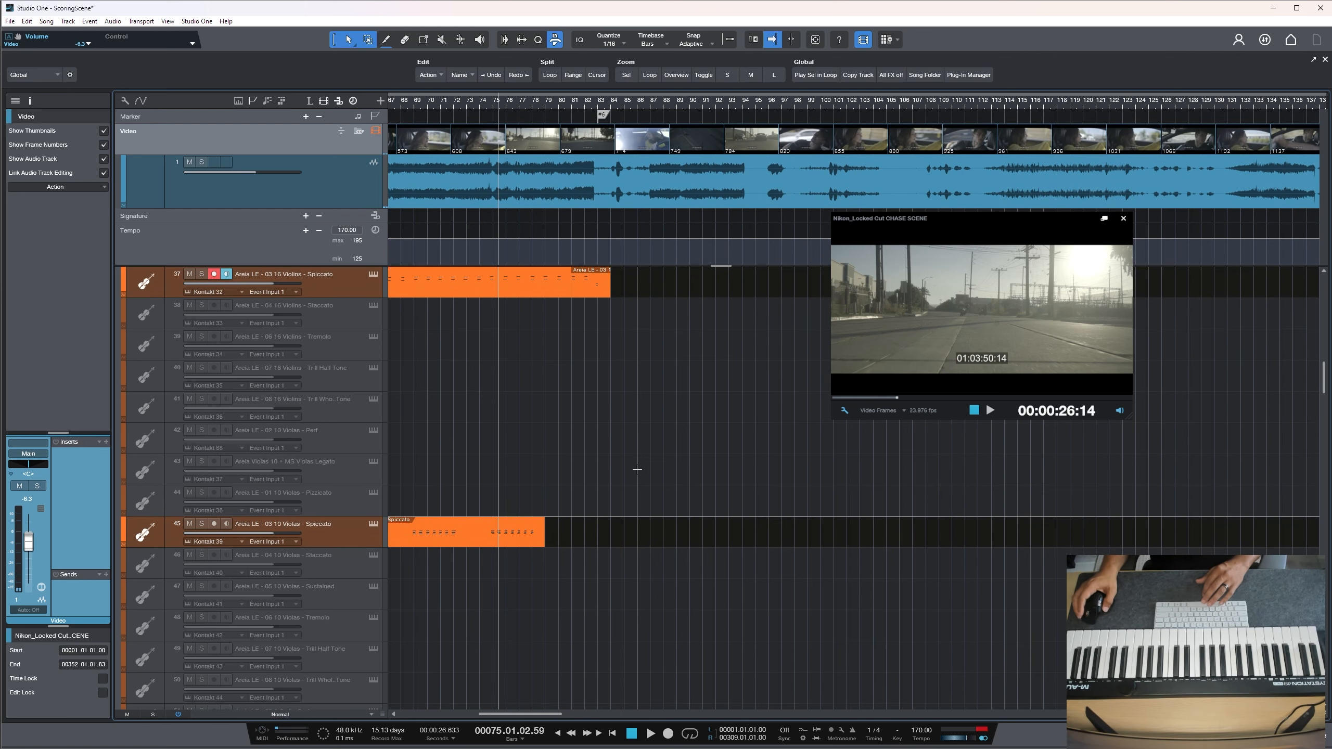
pyautogui.scroll(-2, 638, 469)
pyautogui.scroll(-2, 636, 471)
pyautogui.scroll(5, 636, 471)
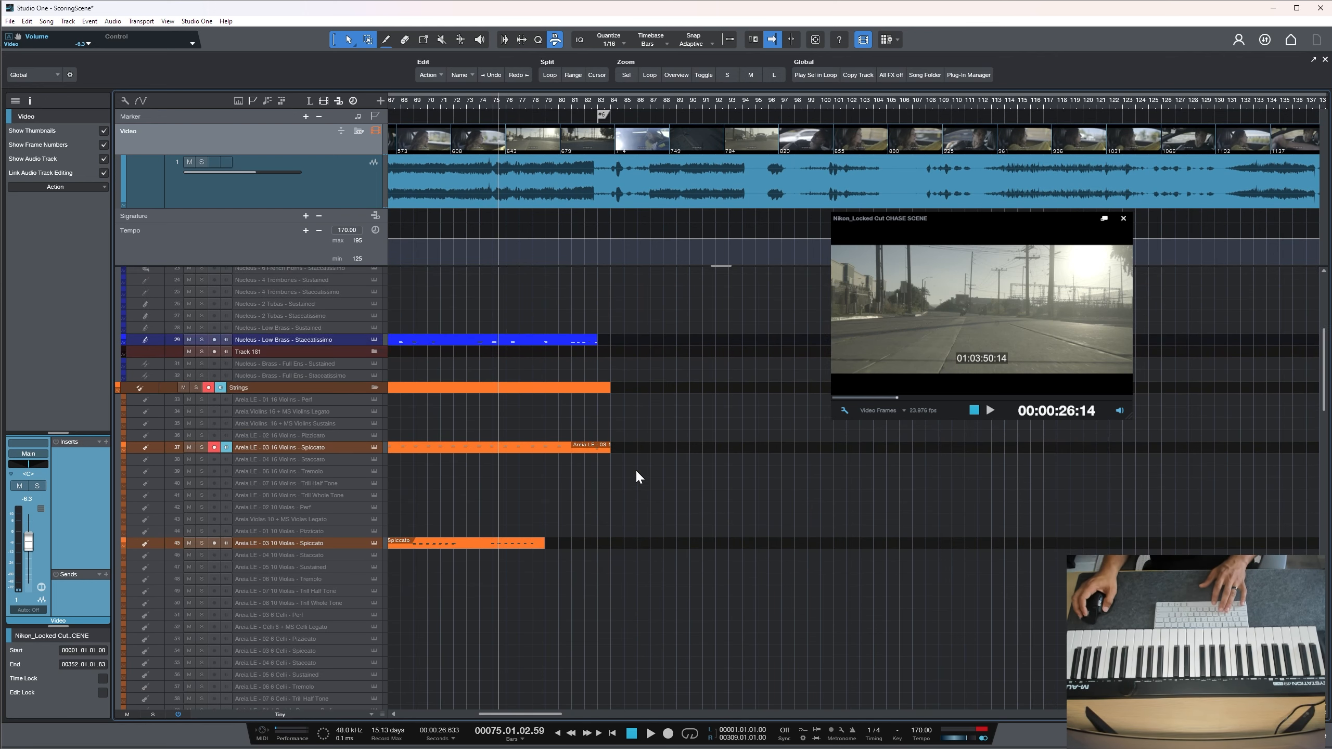
pyautogui.scroll(-5, 635, 473)
pyautogui.scroll(-12, 631, 468)
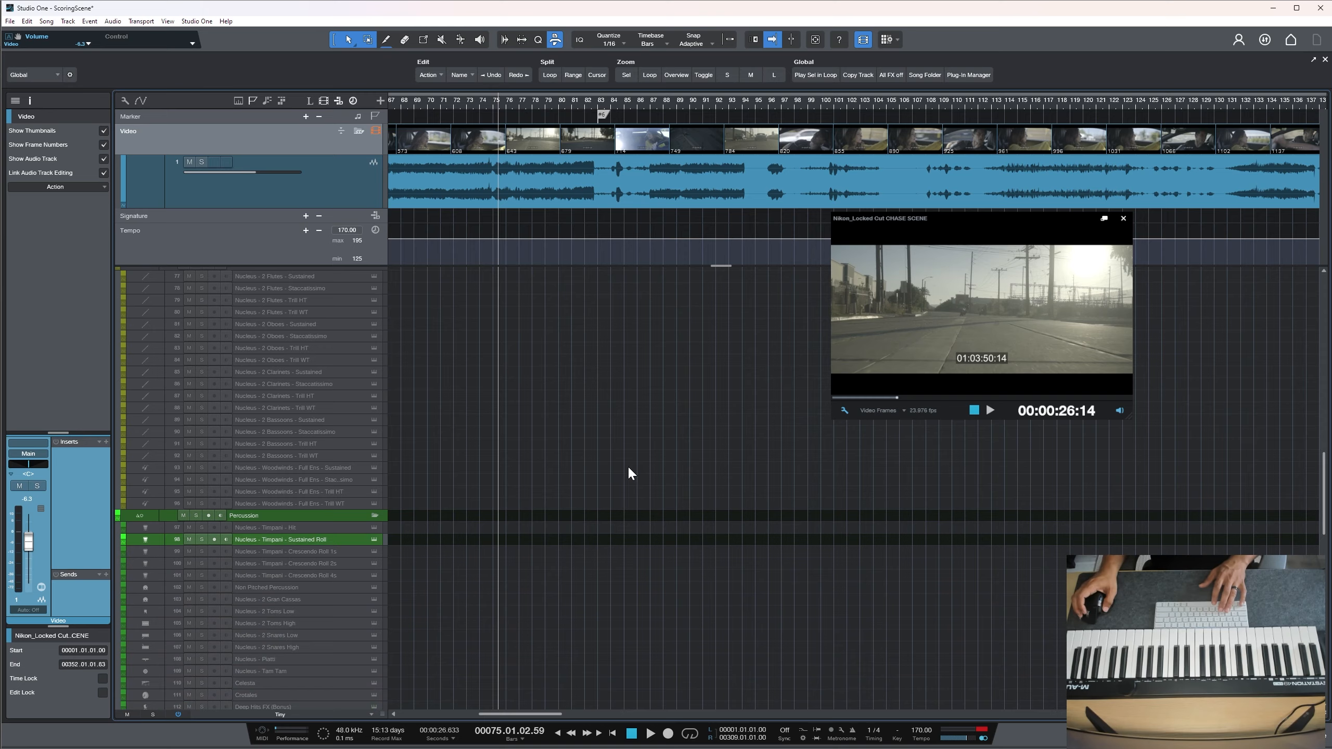
pyautogui.scroll(6, 627, 462)
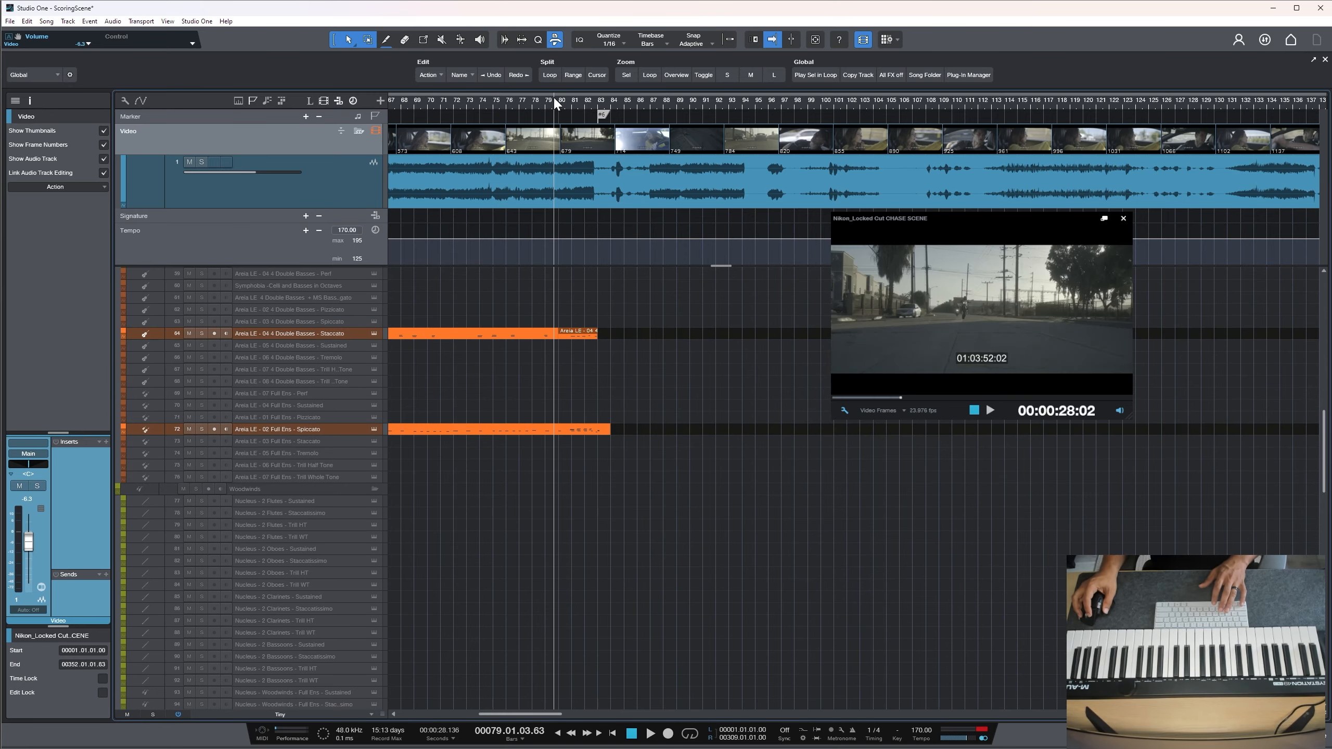
# Try recording a continuation of the full ensemble spiccato part from bar 79 in several takes, and undo them
pyautogui.moveTo(553, 96); pyautogui.dragTo(556, 129)
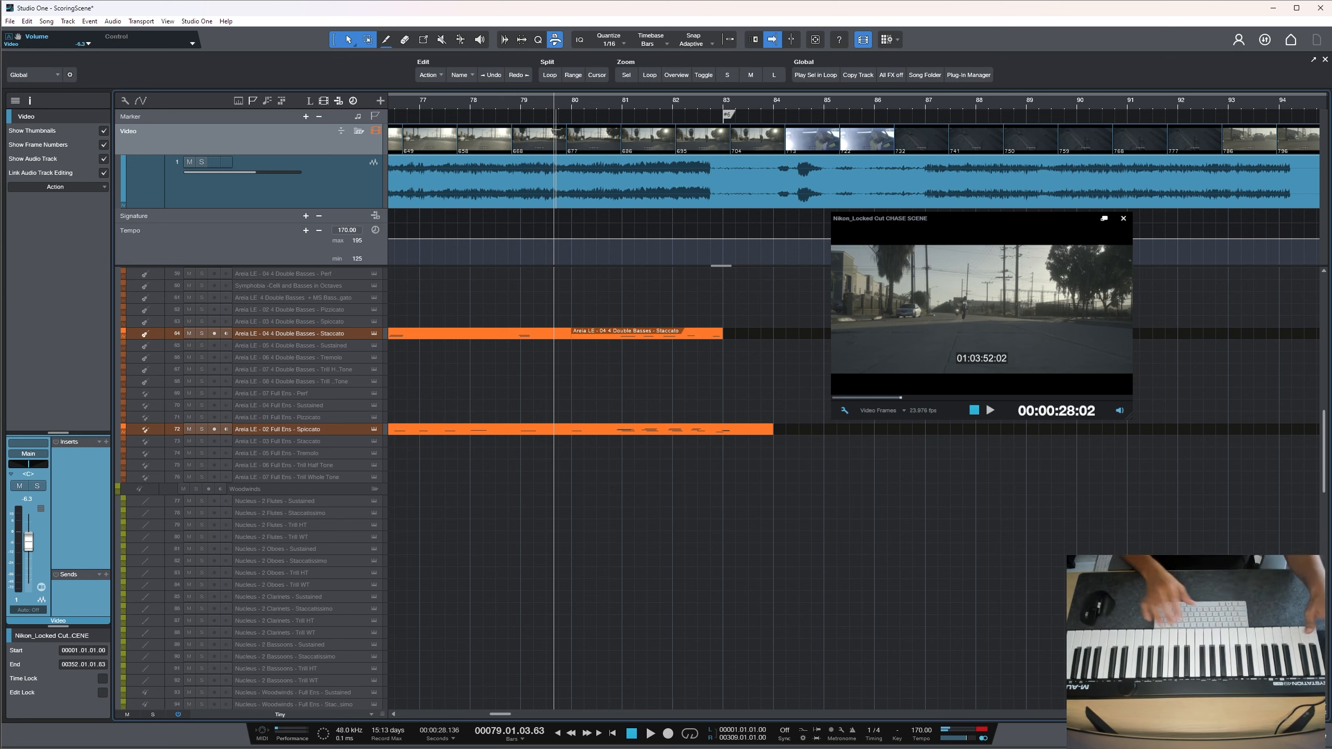
pyautogui.click(282, 430)
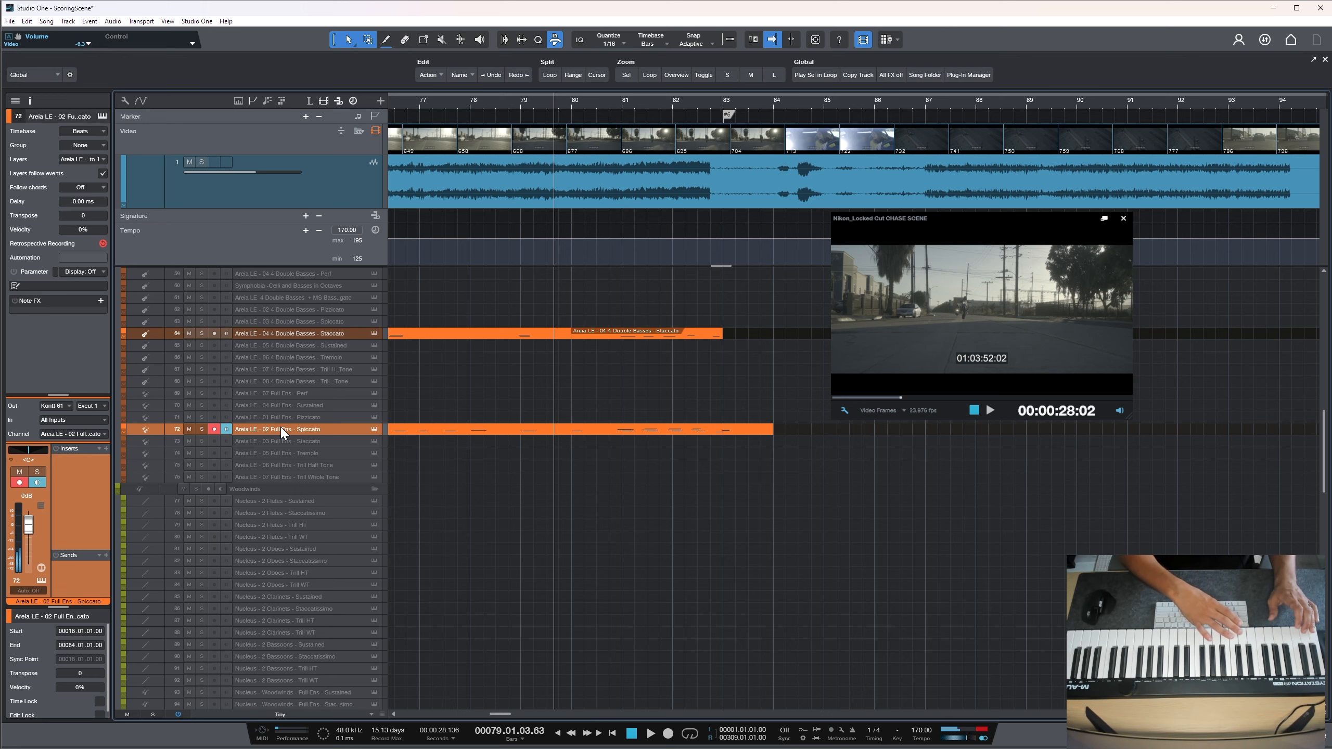
pyautogui.press('KP_Multiply')
pyautogui.press('space')
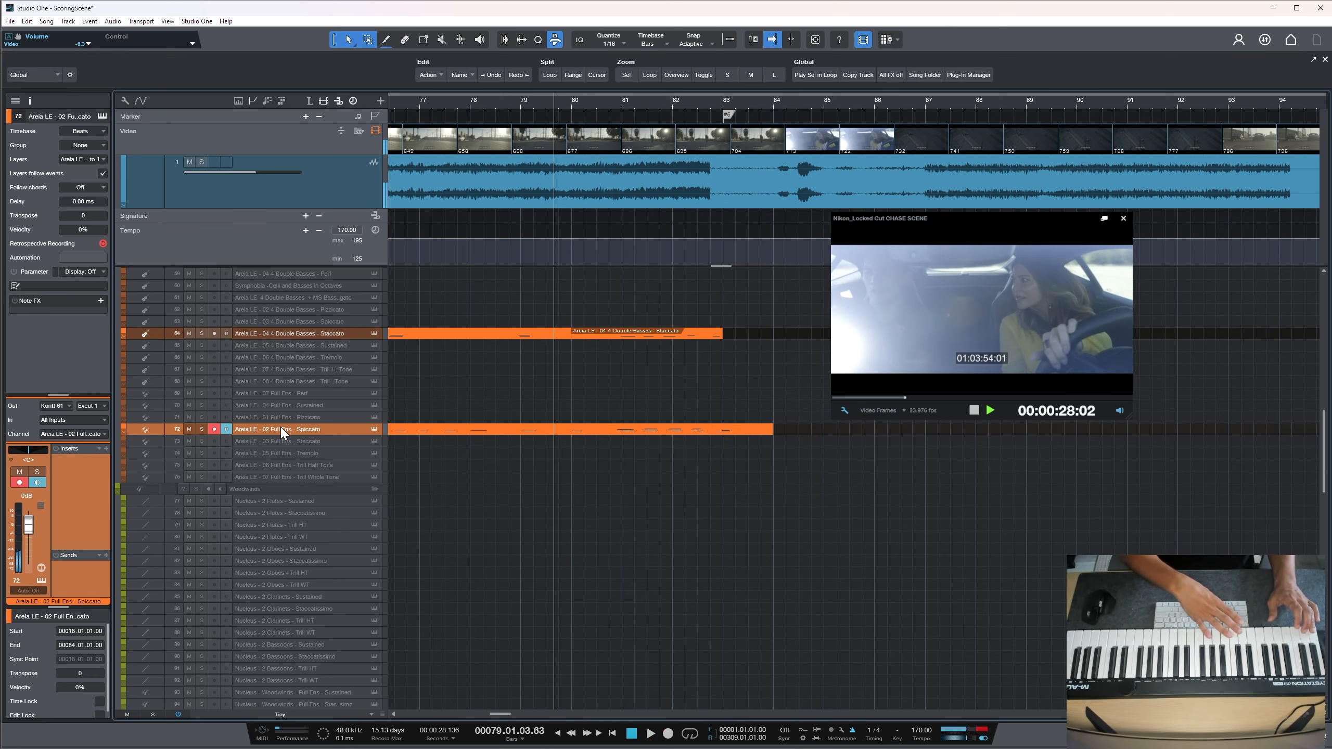
pyautogui.press('KP_Multiply')
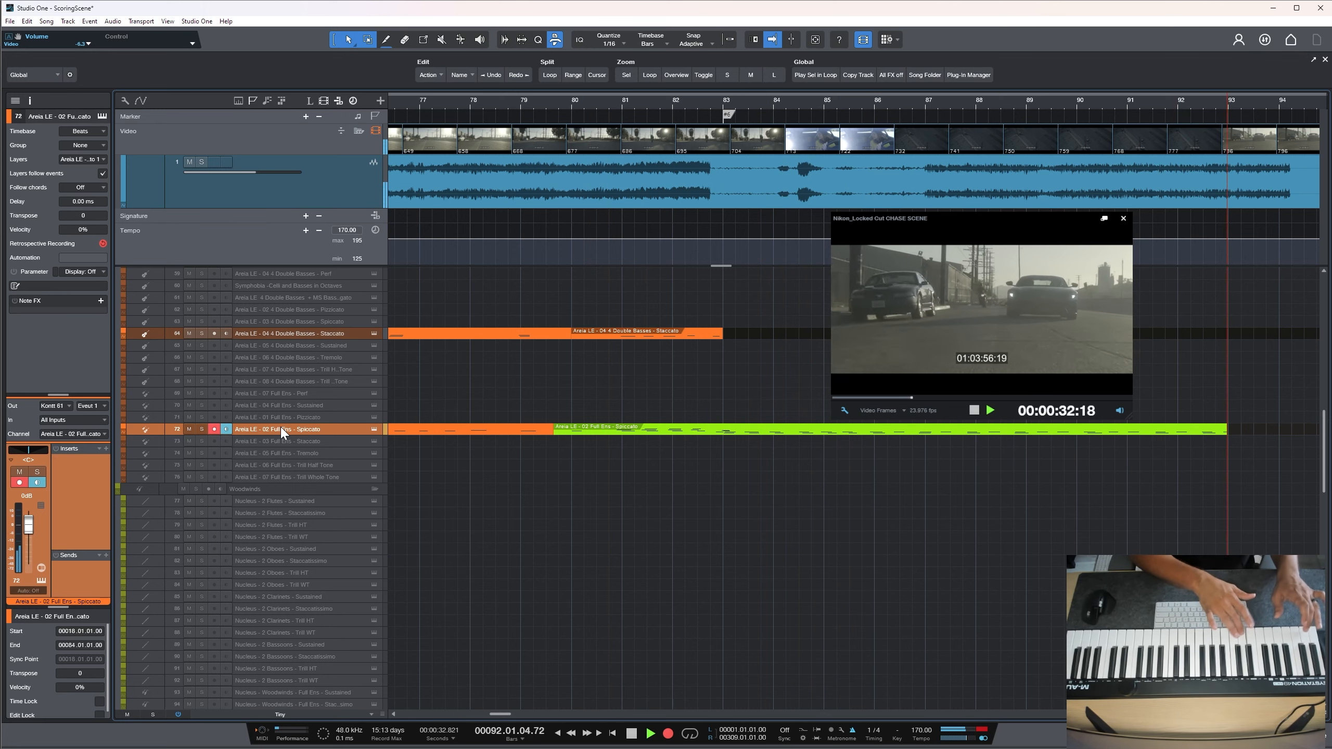
pyautogui.press('space')
pyautogui.hotkey('ctrl', 'z')
pyautogui.press('KP_Multiply')
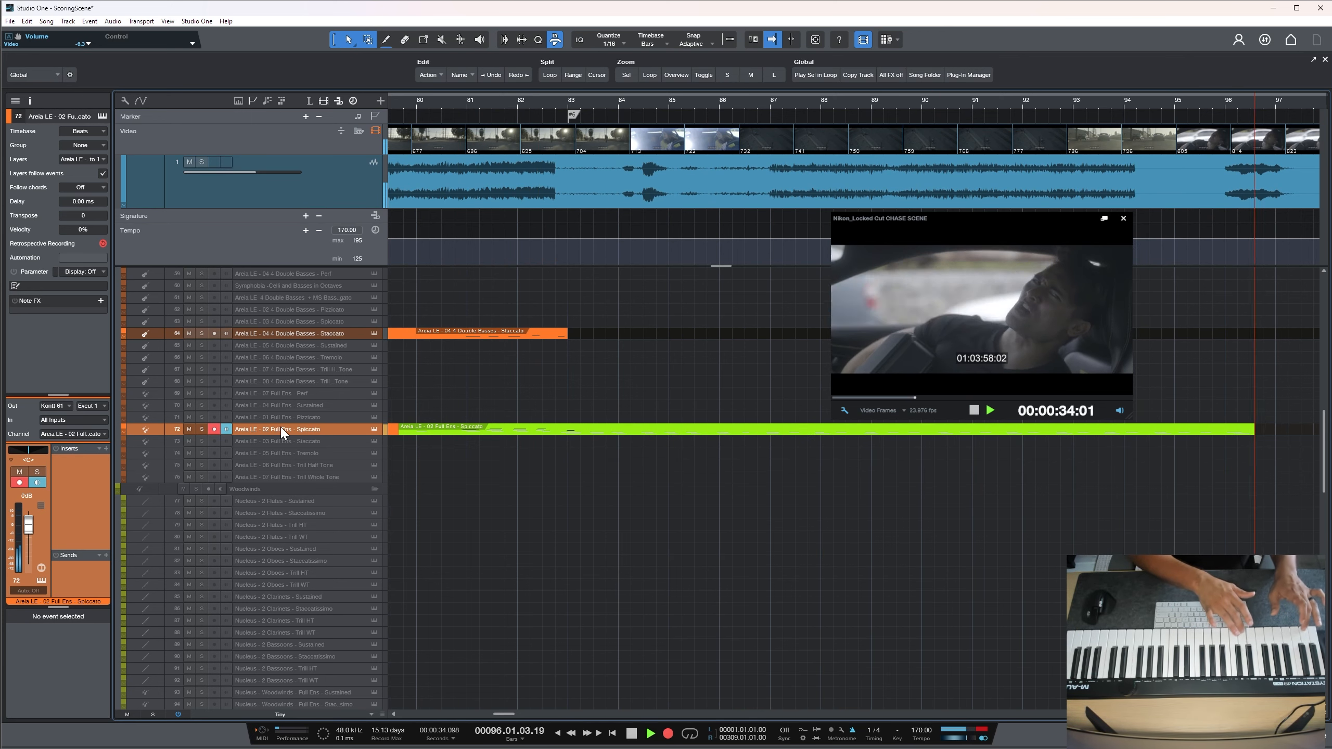
pyautogui.press('space')
pyautogui.hotkey('ctrl', 'z')
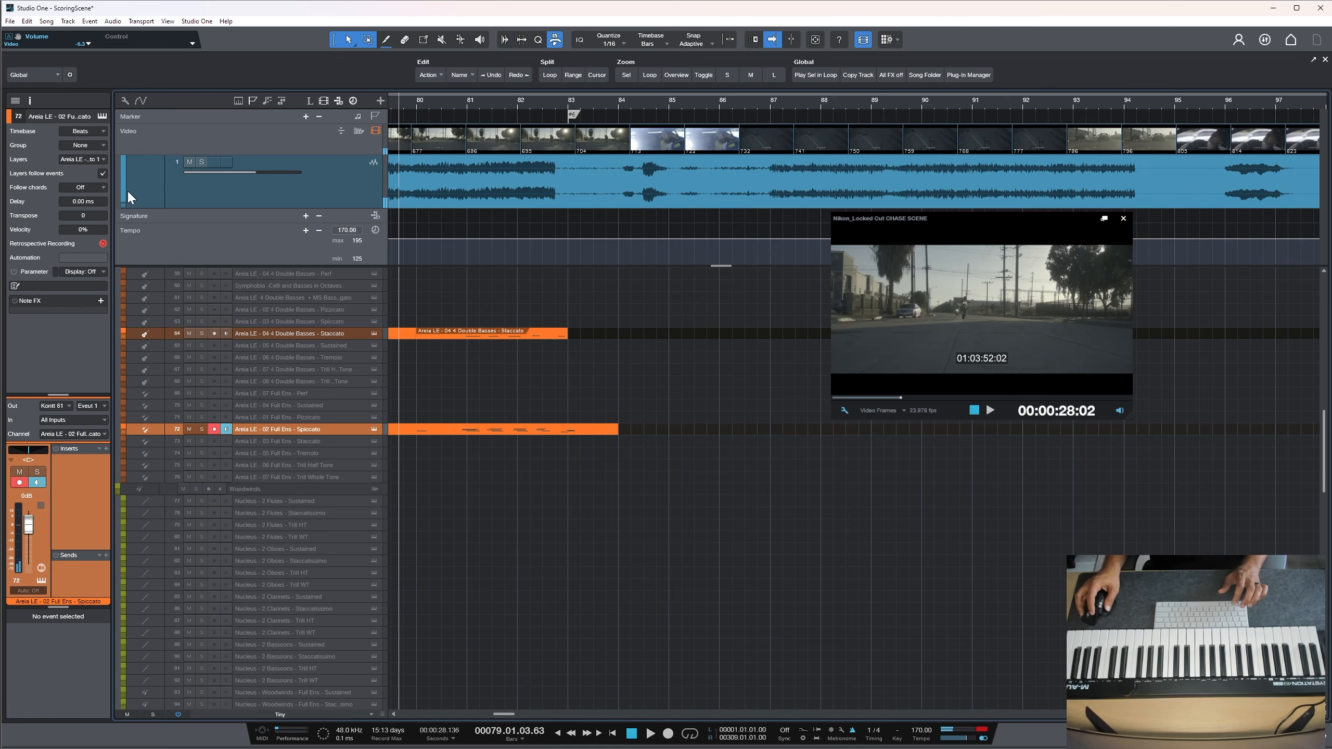
# Mute the video's audio track and record the full ensemble spiccato part from bar 79 to about bar 137
pyautogui.click(188, 161)
pyautogui.press('KP_Multiply')
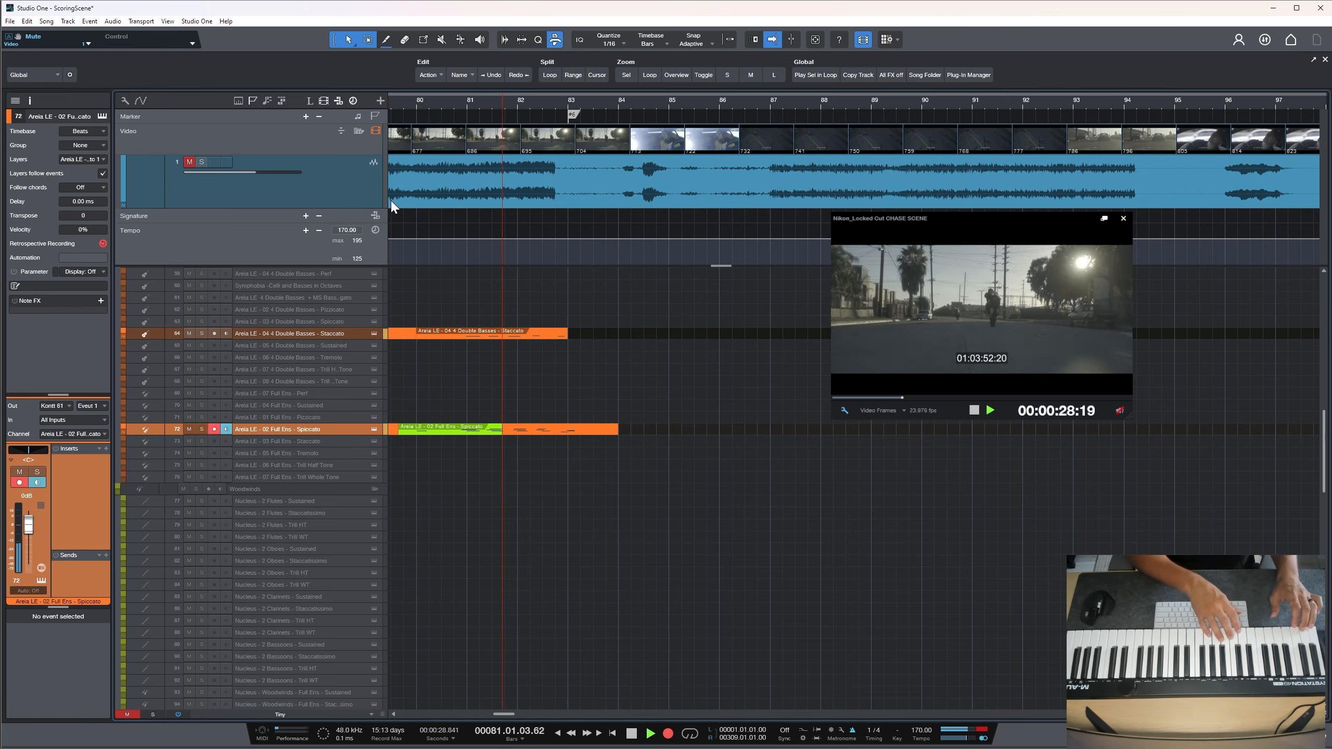
pyautogui.press('KP_Multiply')
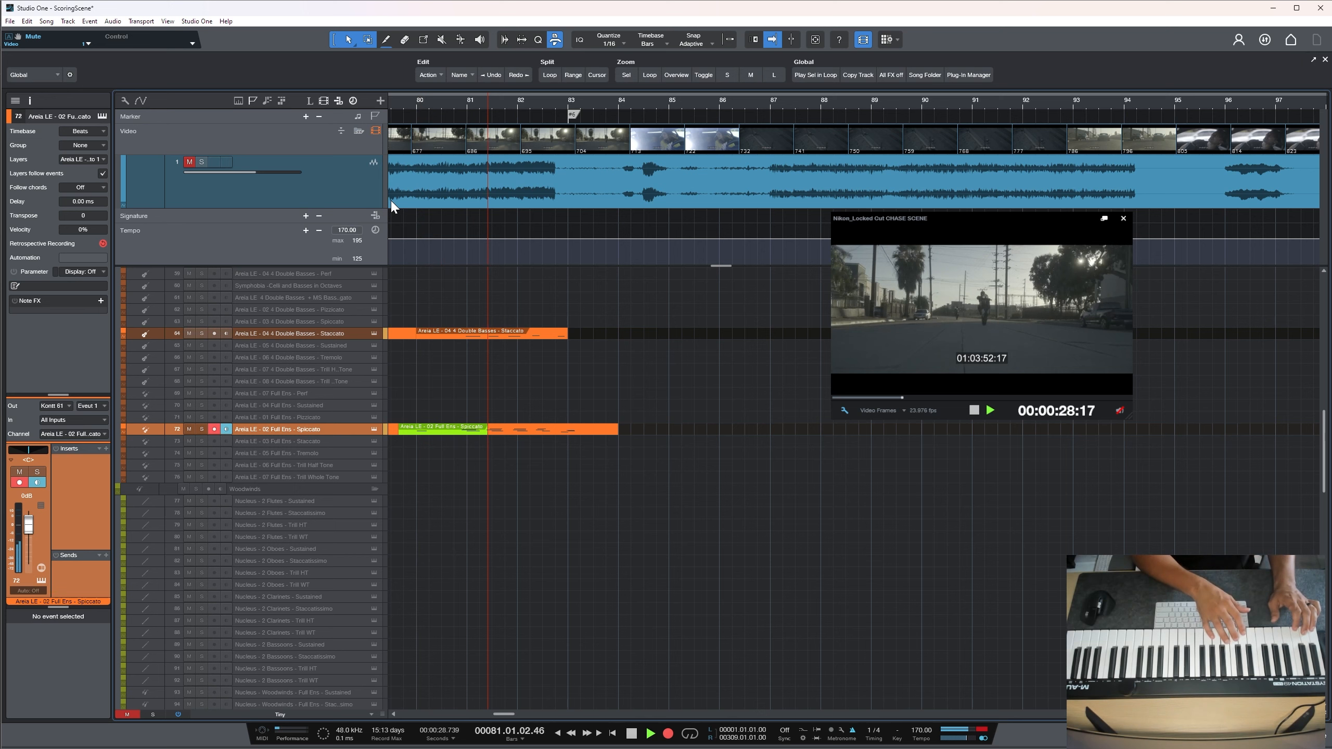
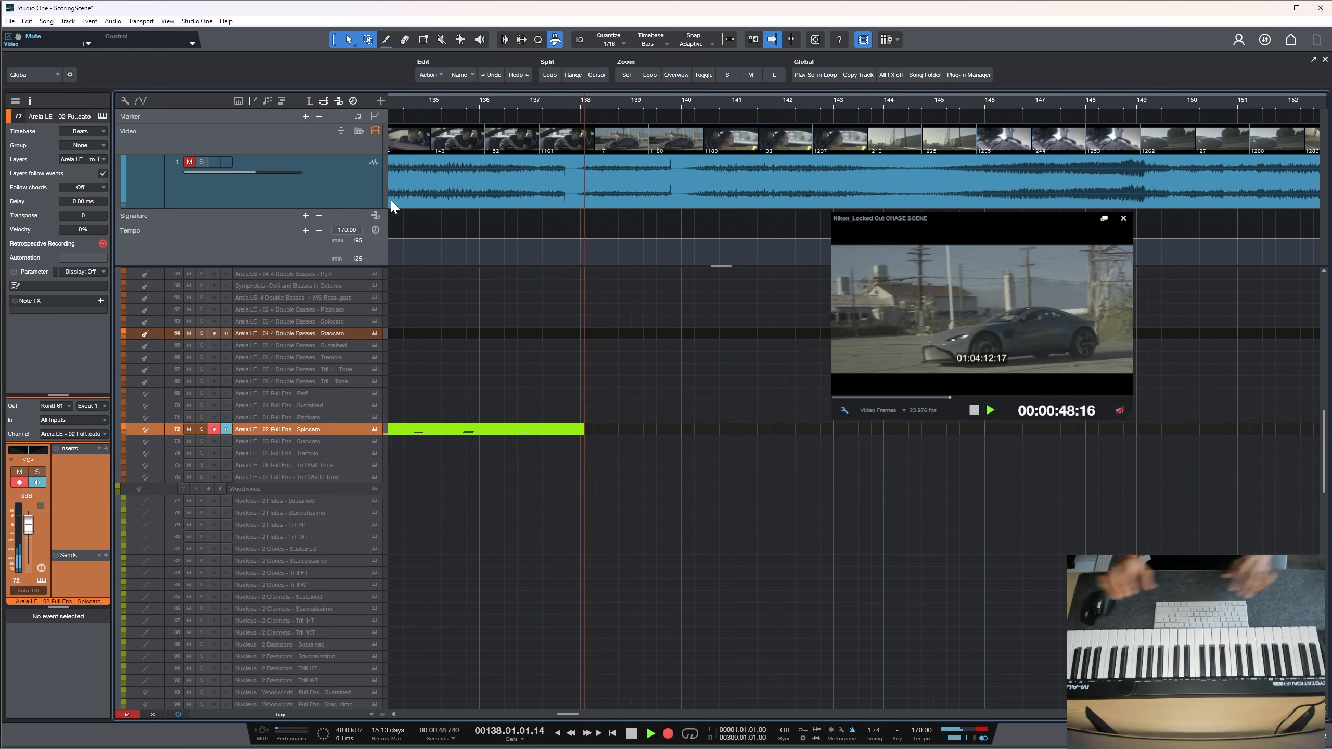
pyautogui.press('space')
# Overdub the full ensemble spiccato part from bar 122 to about bar 136 in two takes
pyautogui.moveTo(887, 101); pyautogui.dragTo(836, 70)
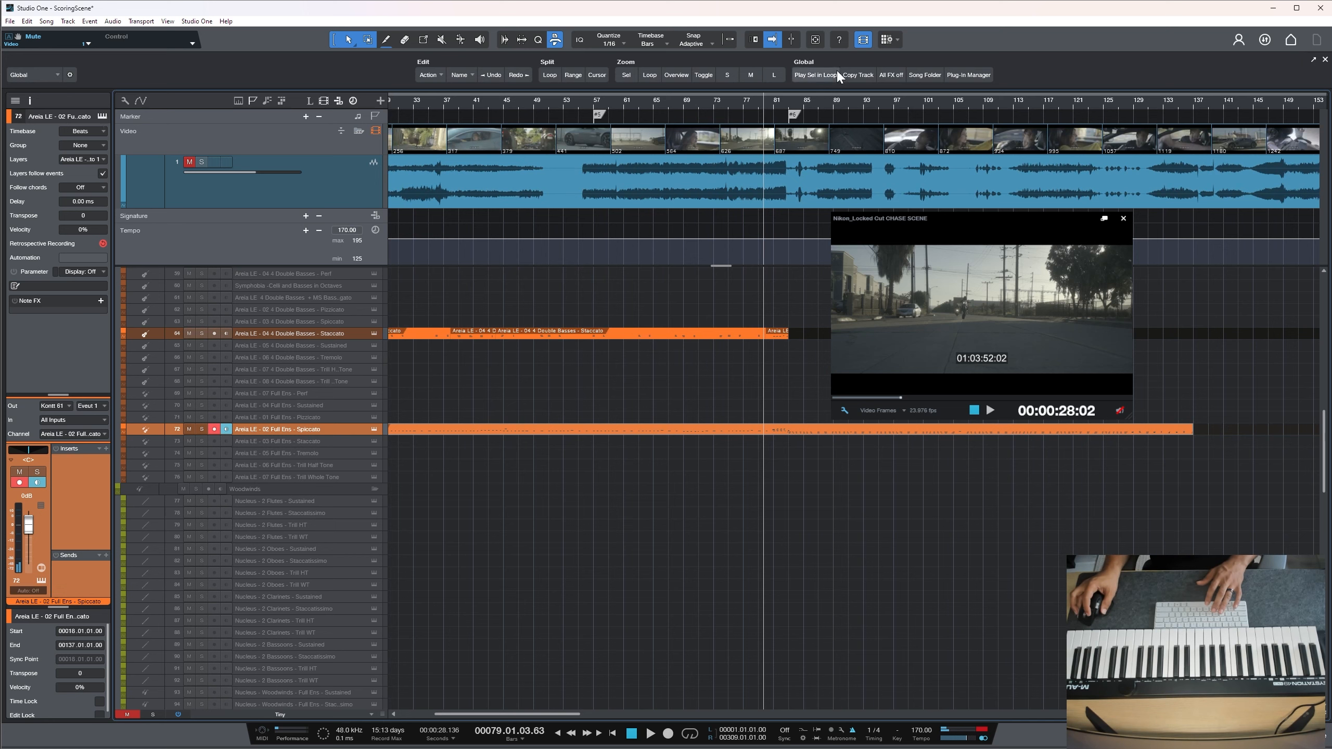
pyautogui.click(1081, 99)
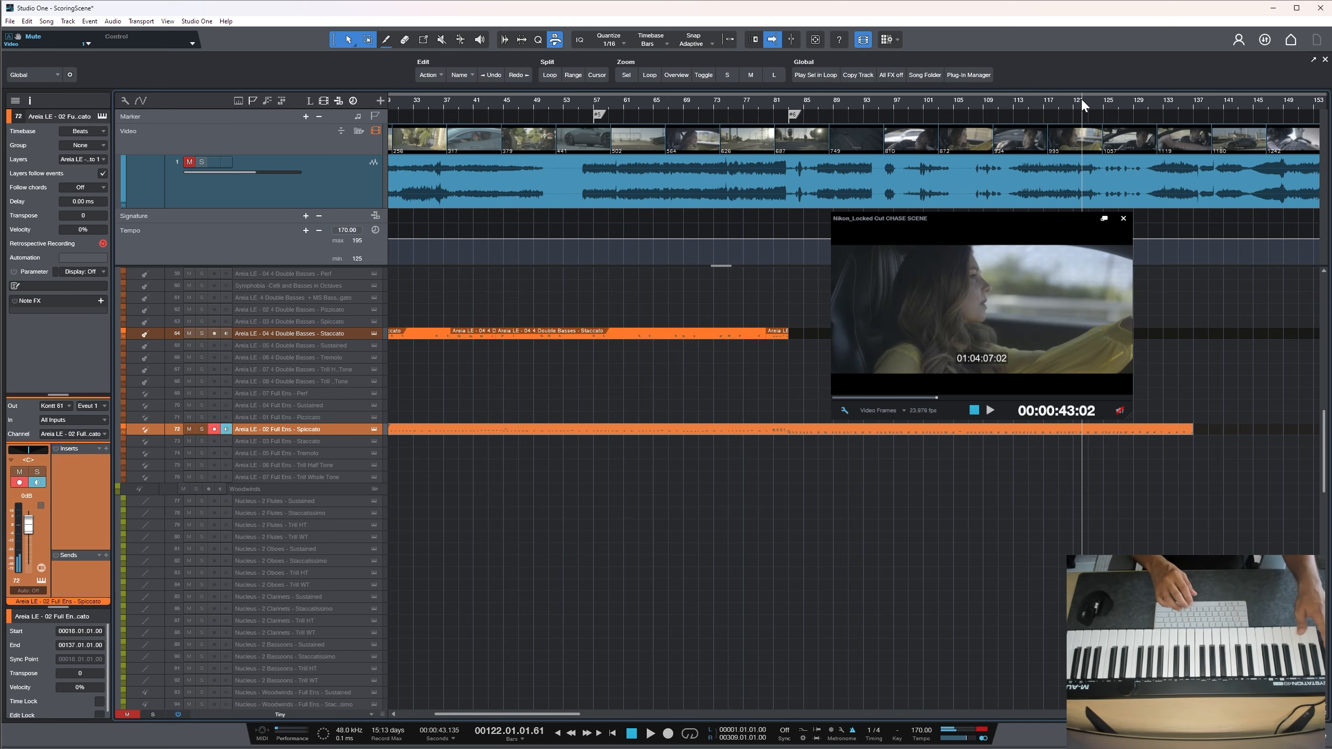
pyautogui.press('KP_Multiply')
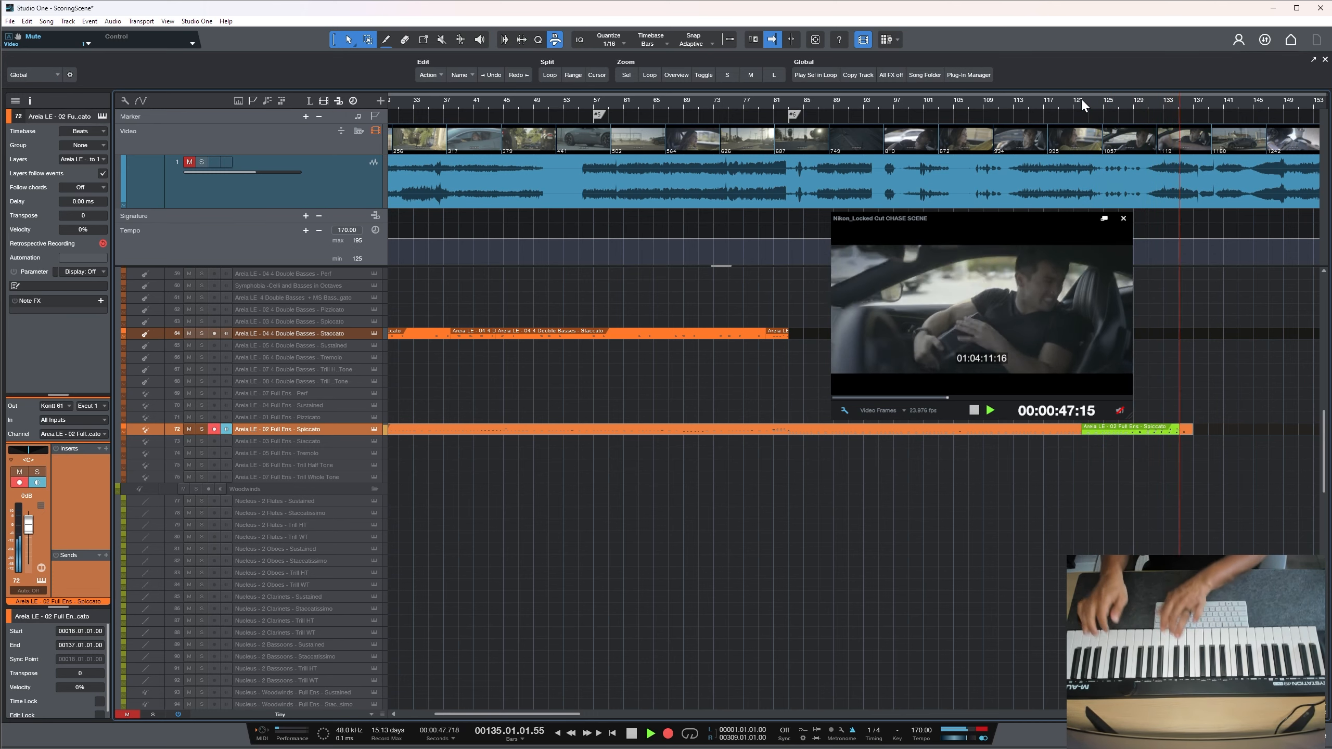
pyautogui.press('space')
pyautogui.press('KP_Multiply')
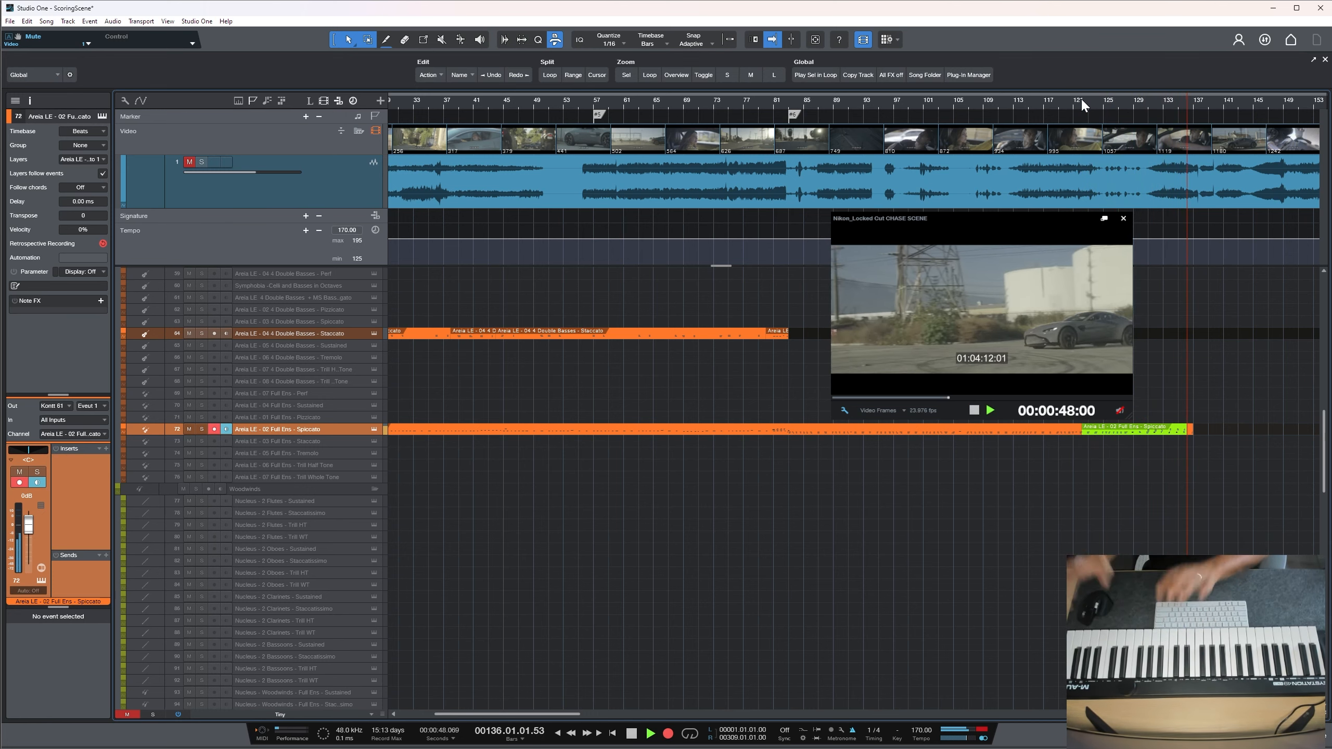
pyautogui.press('space')
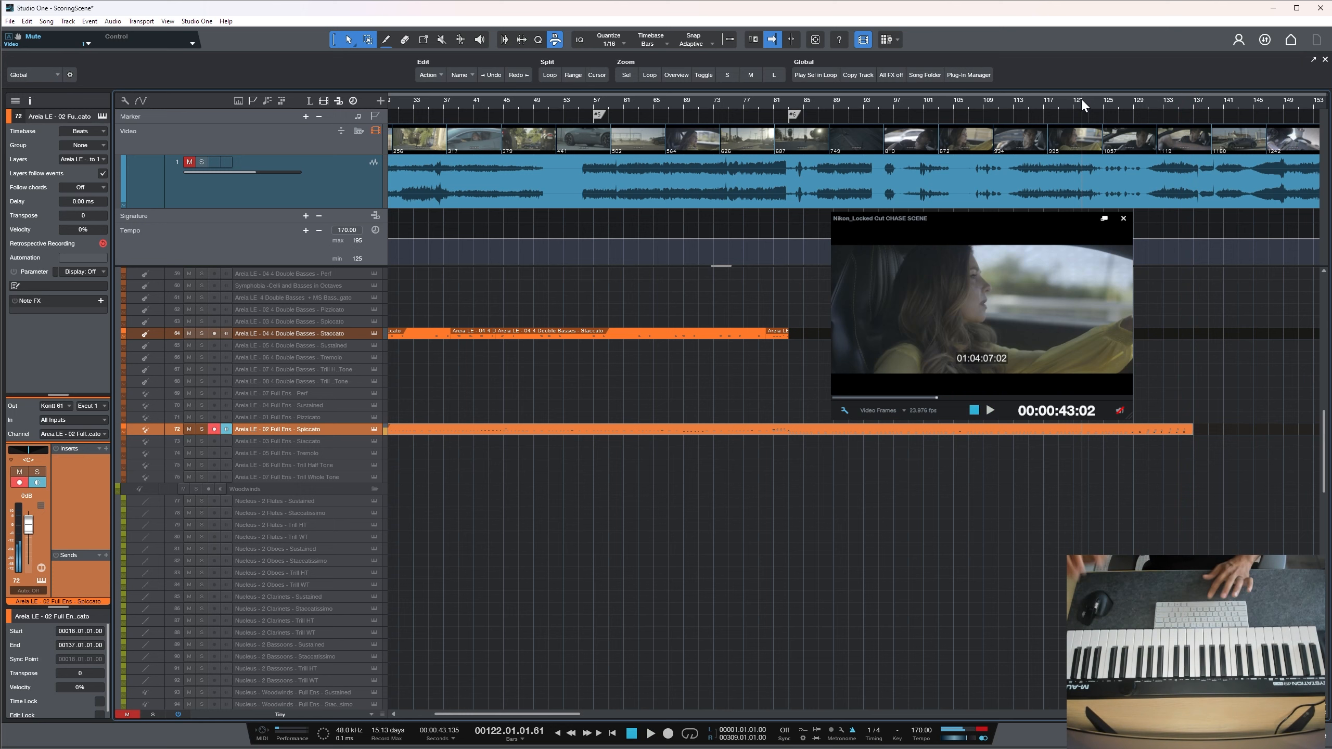
# Open the full ensemble spiccato part in the note editor and select its notes from about bar 82 to the end
pyautogui.doubleClick(1092, 429)
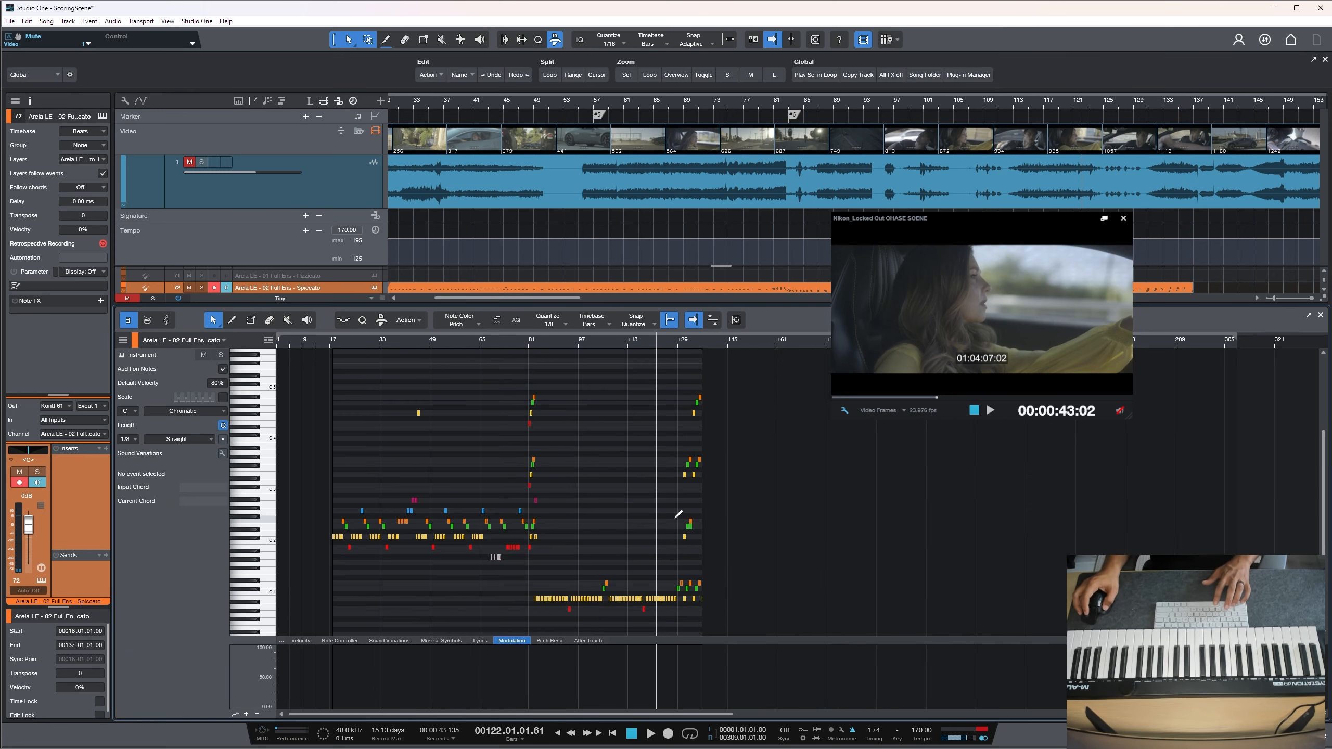
pyautogui.scroll(-3, 678, 514)
pyautogui.moveTo(745, 622); pyautogui.dragTo(534, 377)
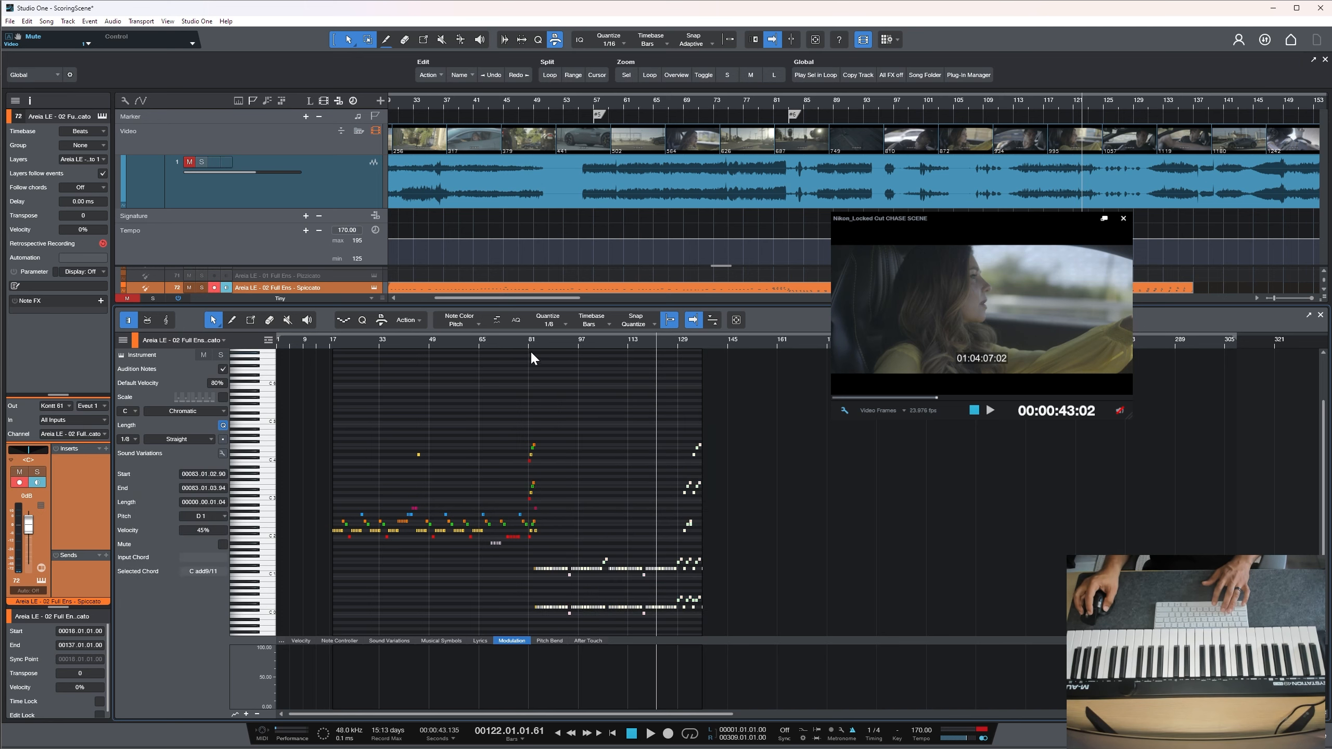
pyautogui.scroll(5, 533, 354)
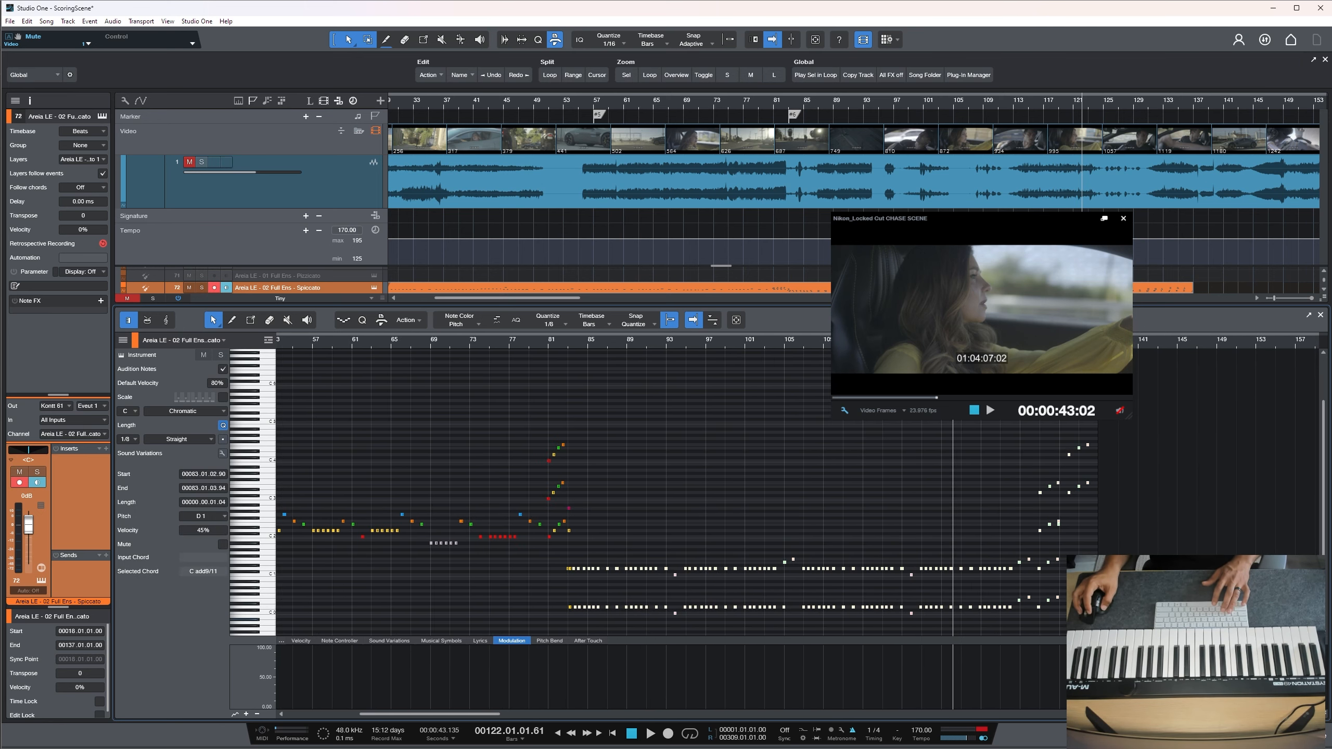
pyautogui.moveTo(1128, 623); pyautogui.dragTo(564, 413)
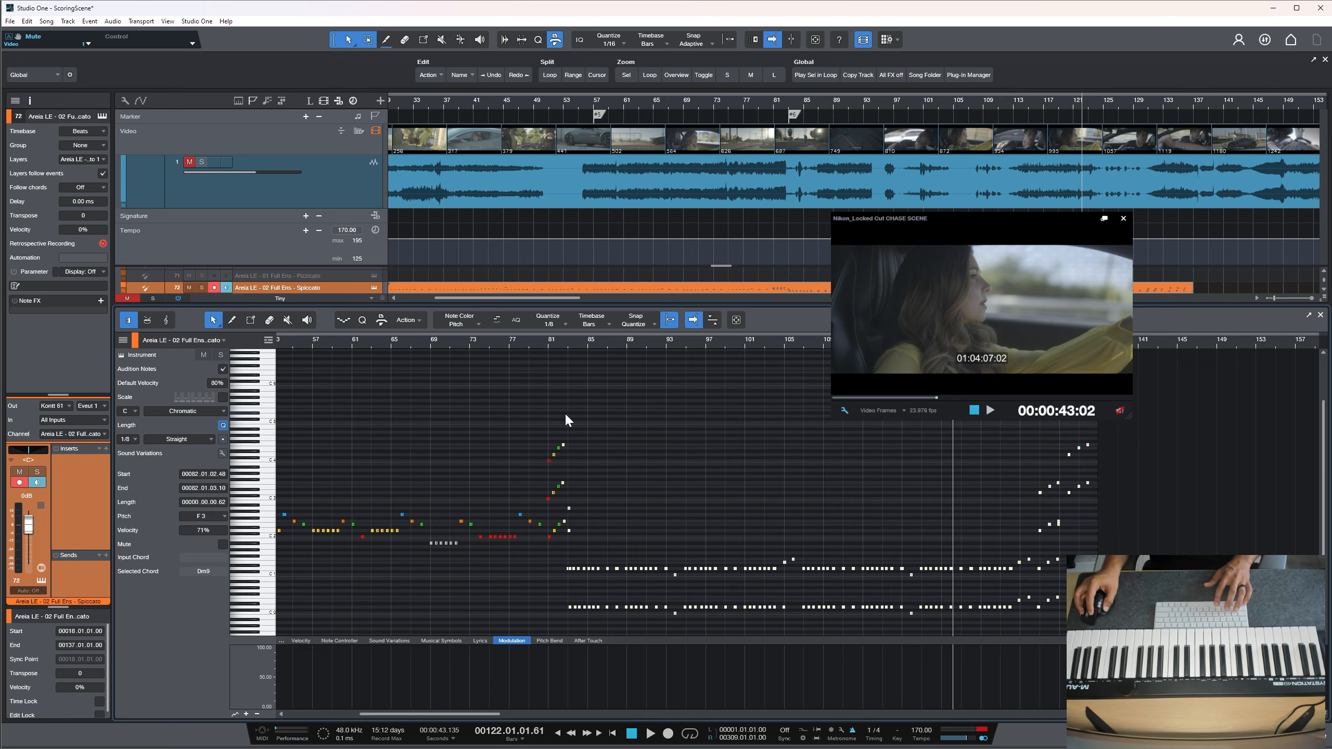
# Play the extended spiccato part from bar 81 and close the note editor
pyautogui.click(549, 339)
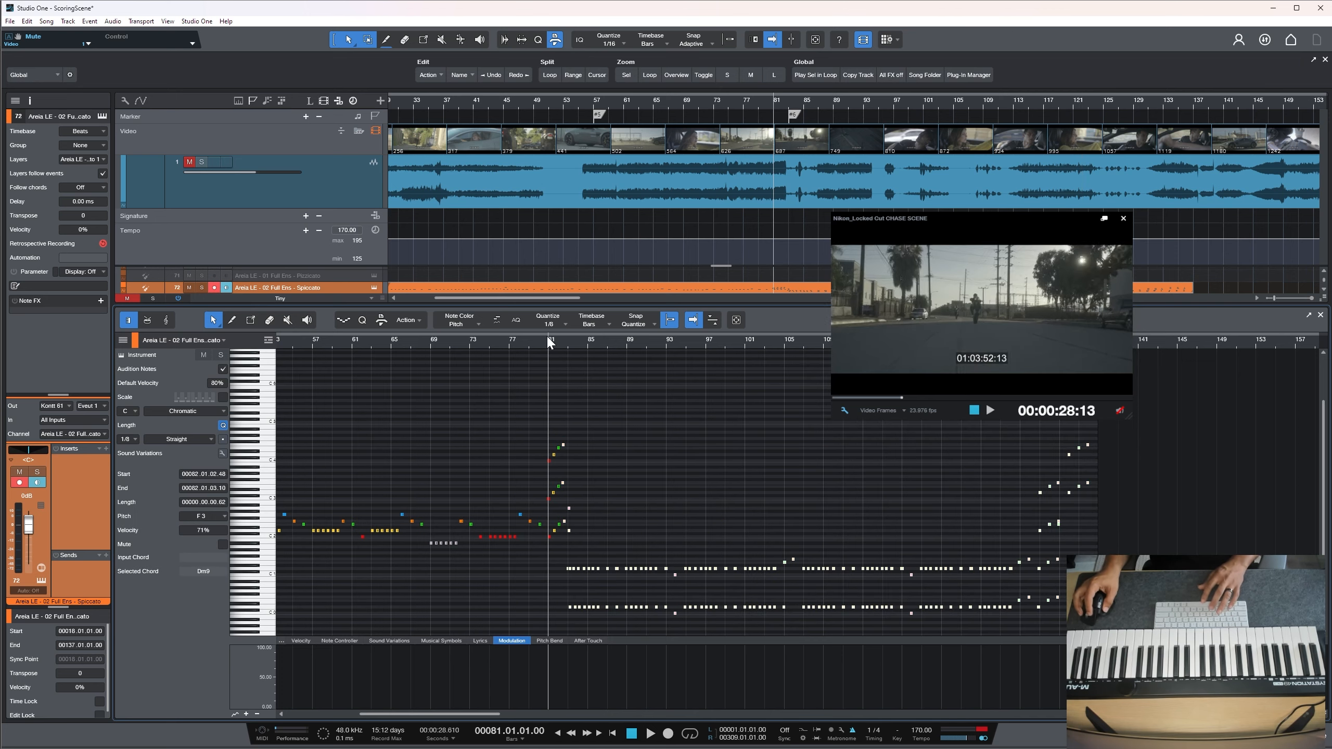
pyautogui.press('space')
pyautogui.press('F2')
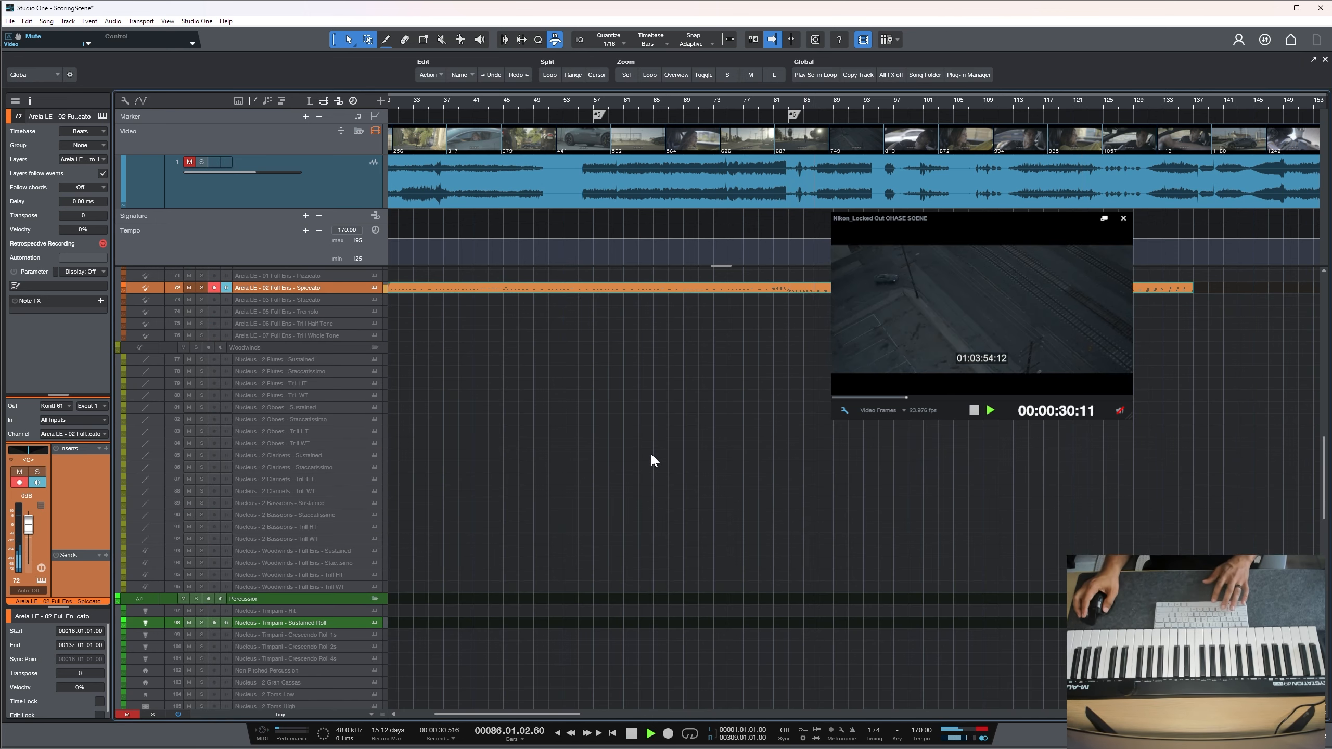
# Stop playback and add Kontakt from the instrument browser as a new track below the Orchestra FX tracks
pyautogui.press('F5')
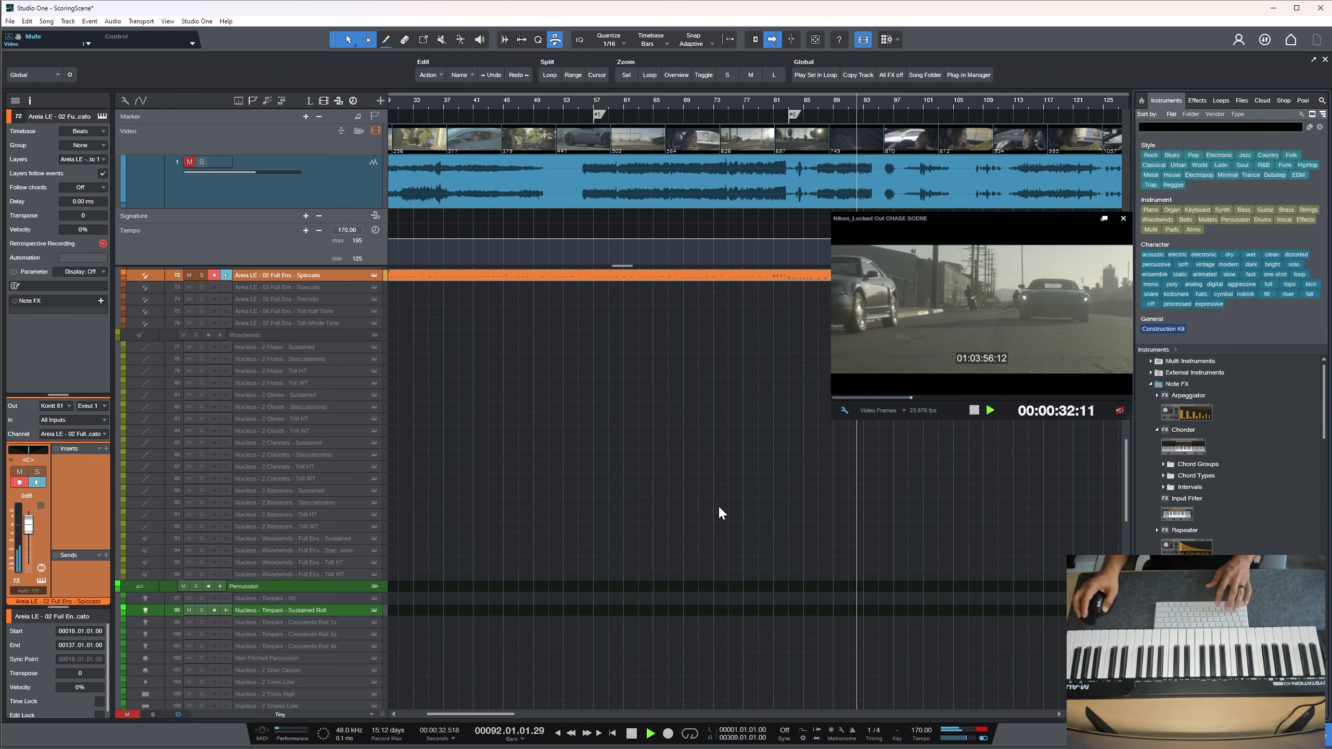
pyautogui.scroll(-5, 760, 536)
pyautogui.press('space')
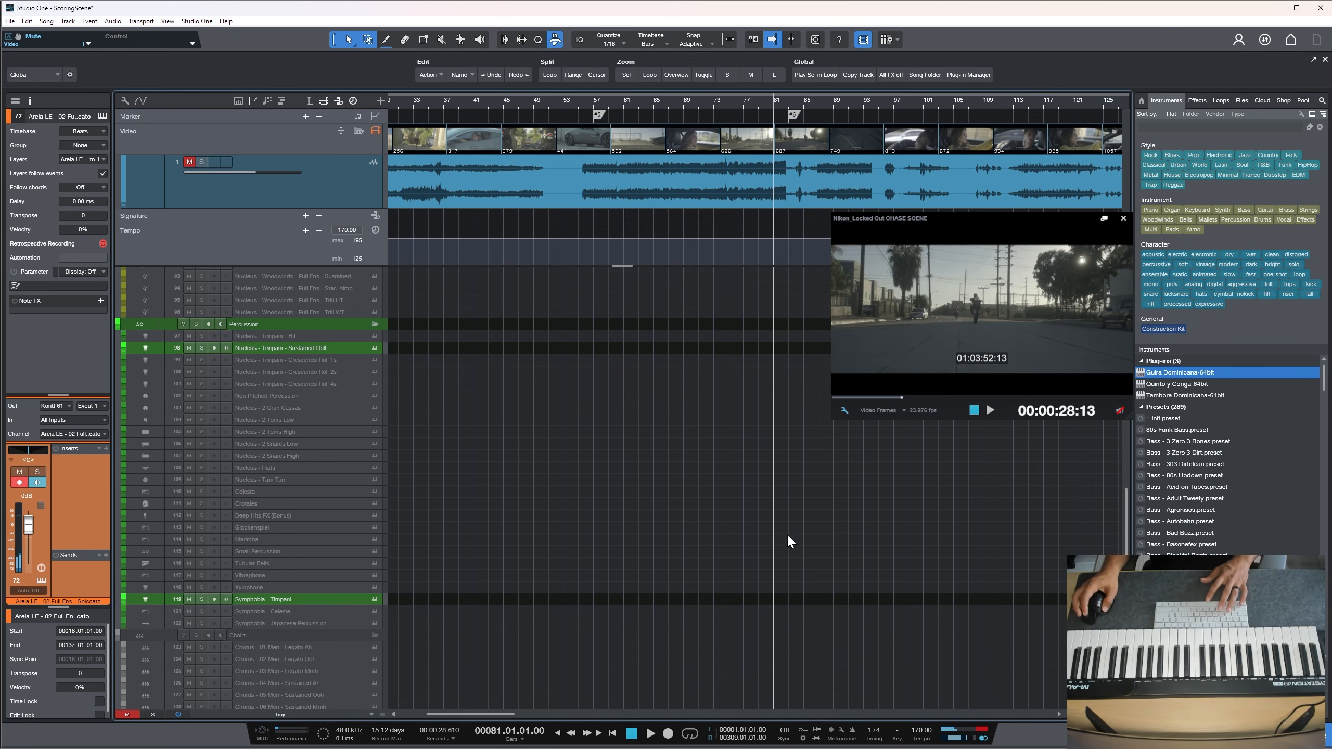
pyautogui.scroll(-3, 1234, 462)
pyautogui.scroll(3, 1234, 462)
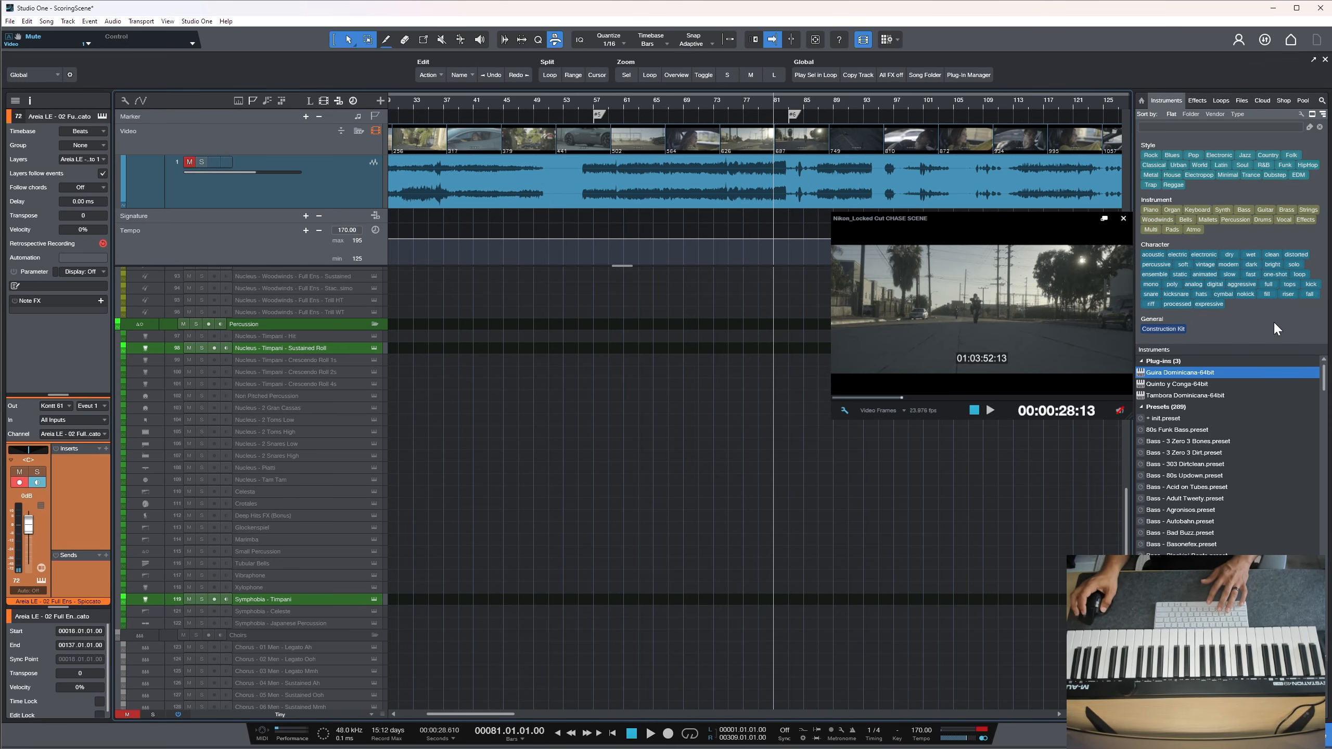
pyautogui.click(1320, 127)
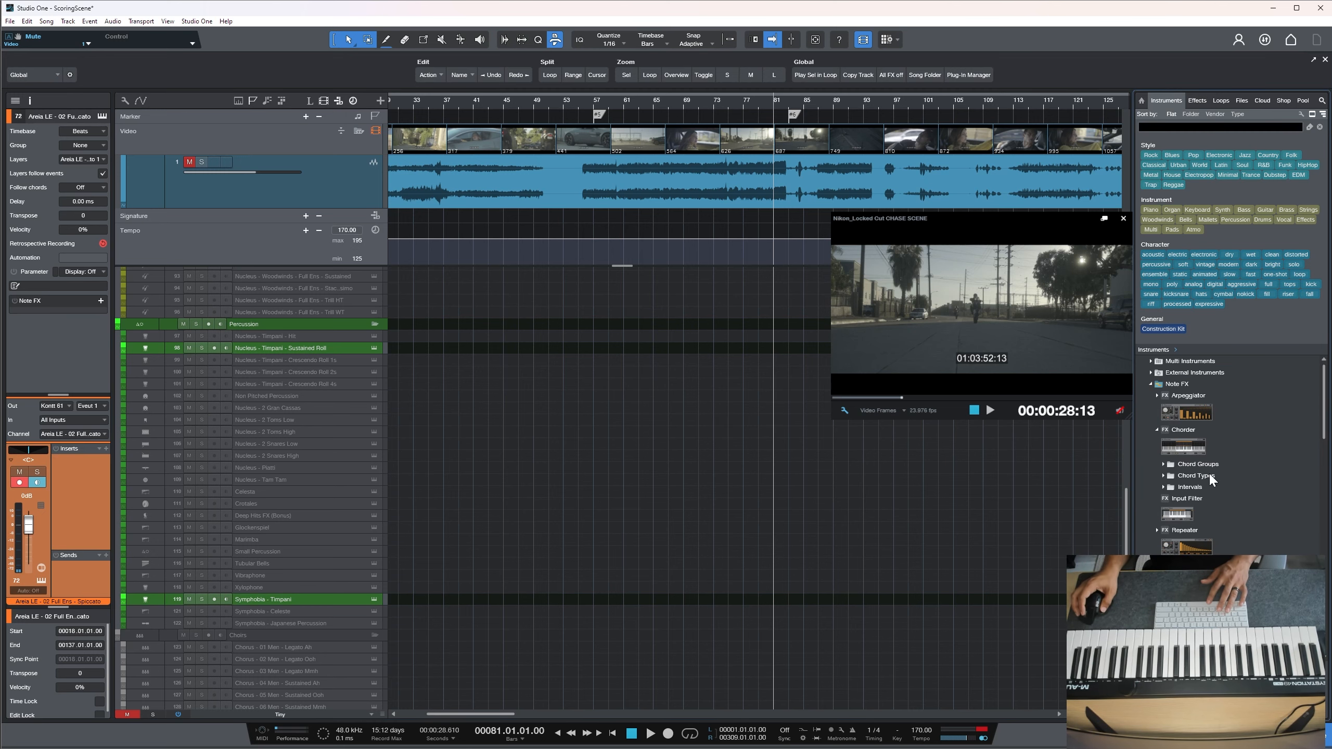
pyautogui.scroll(-10, 611, 475)
pyautogui.scroll(-1, 615, 474)
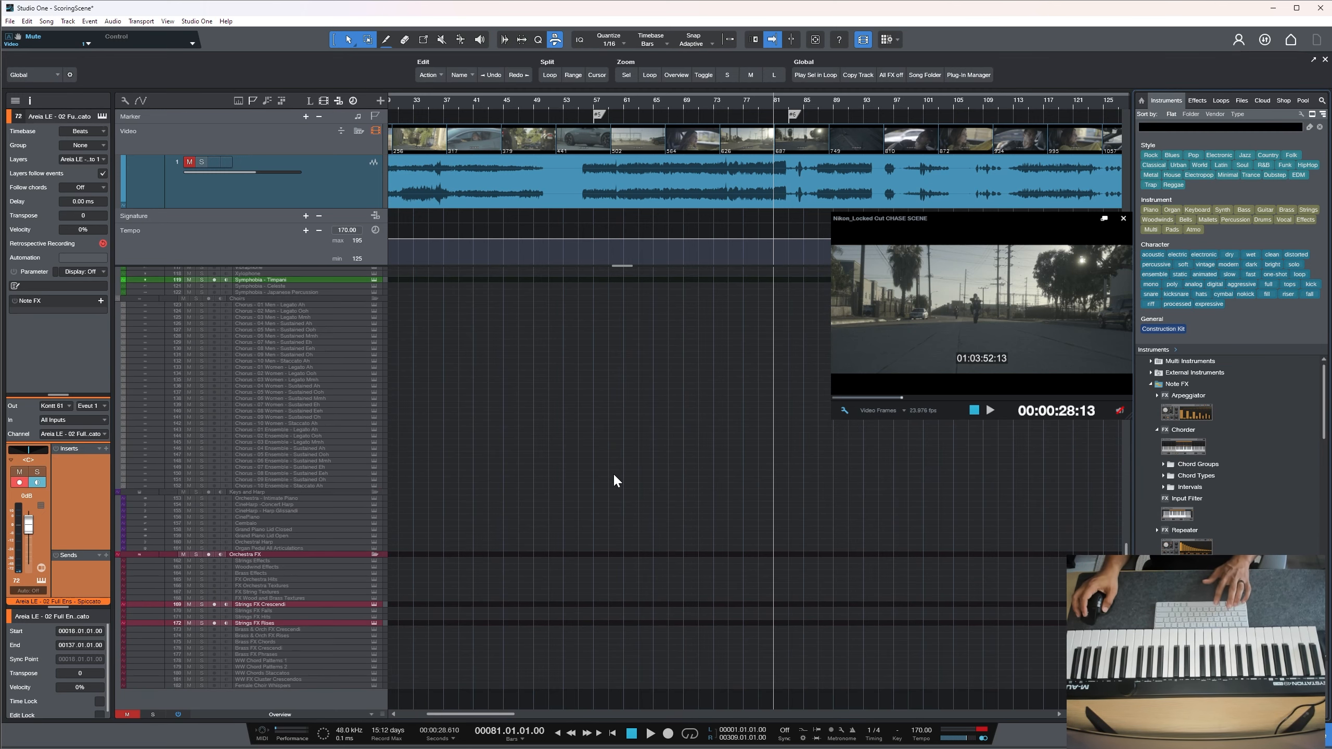
pyautogui.scroll(-10, 1182, 525)
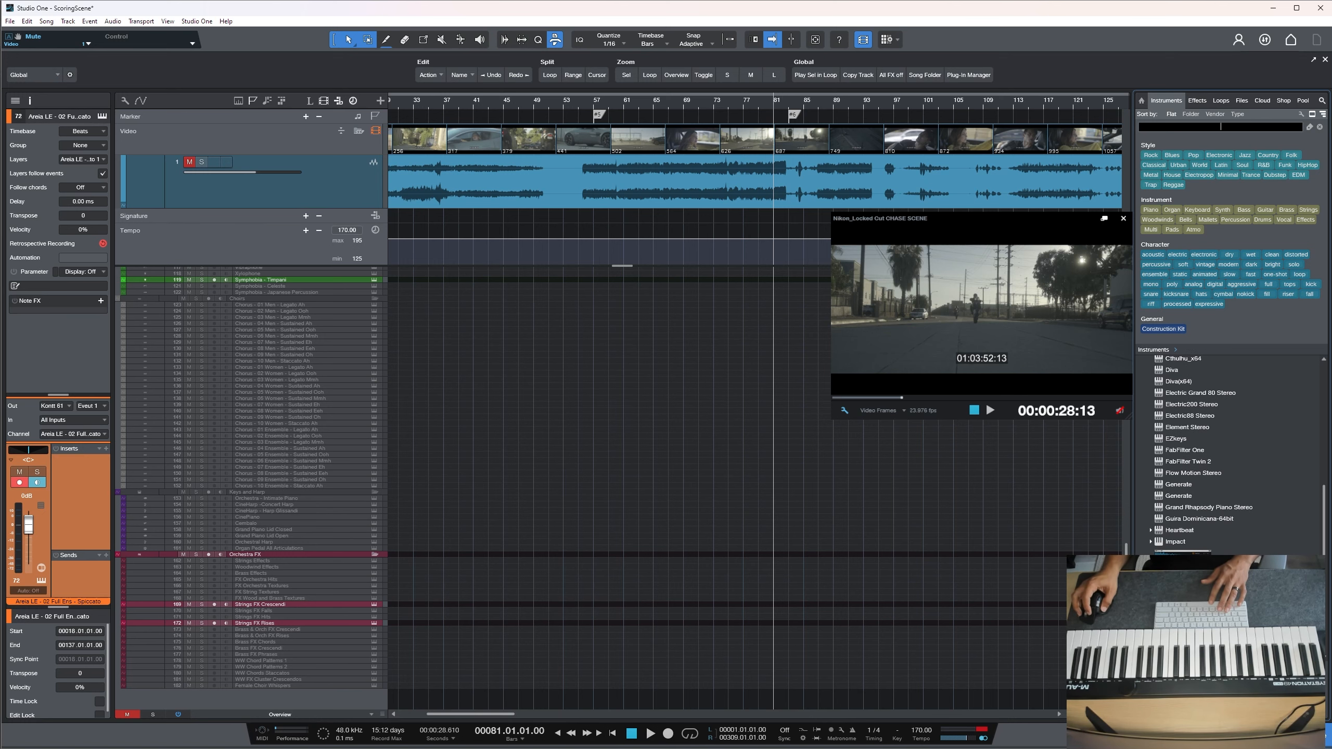
pyautogui.moveTo(1179, 554); pyautogui.dragTo(183, 698)
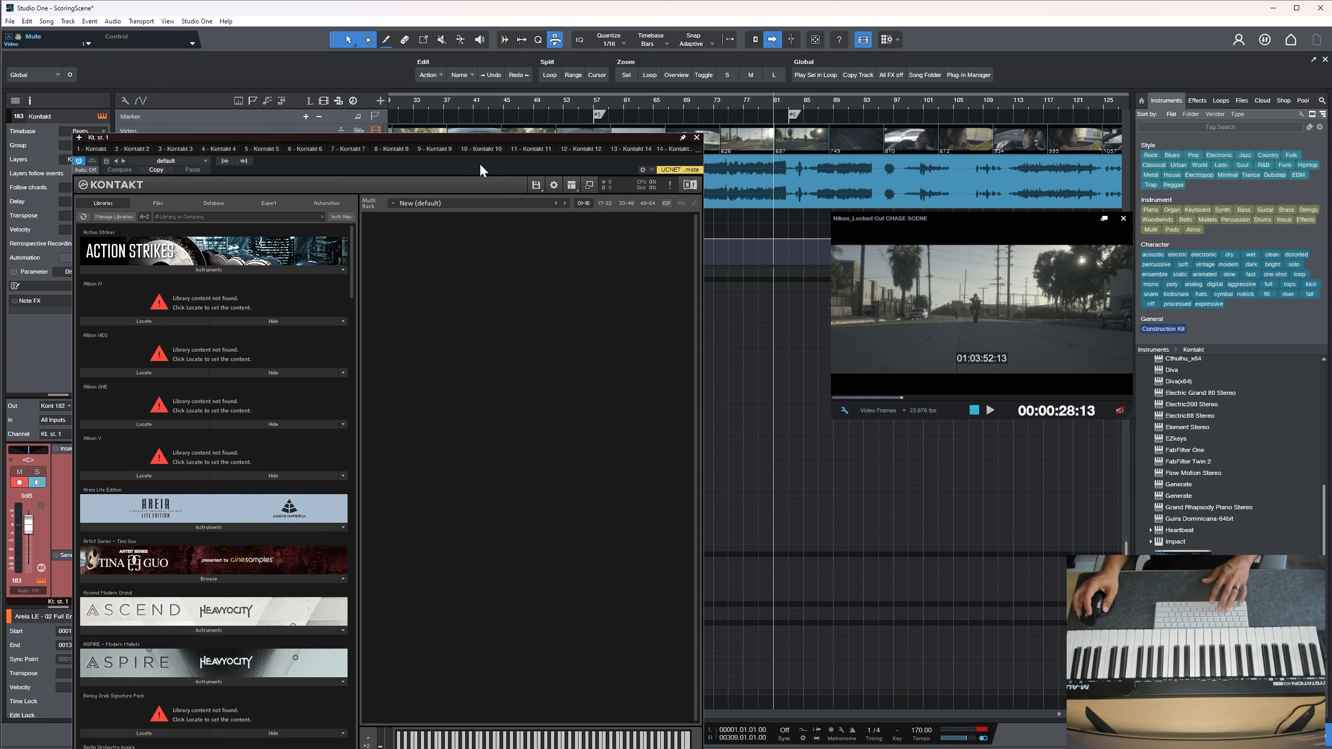
# Load Damage 2's D2 Loop Designer in Kontakt with the All Star - Manhattan Car Chase (STR) preset
pyautogui.moveTo(474, 139); pyautogui.dragTo(607, 25)
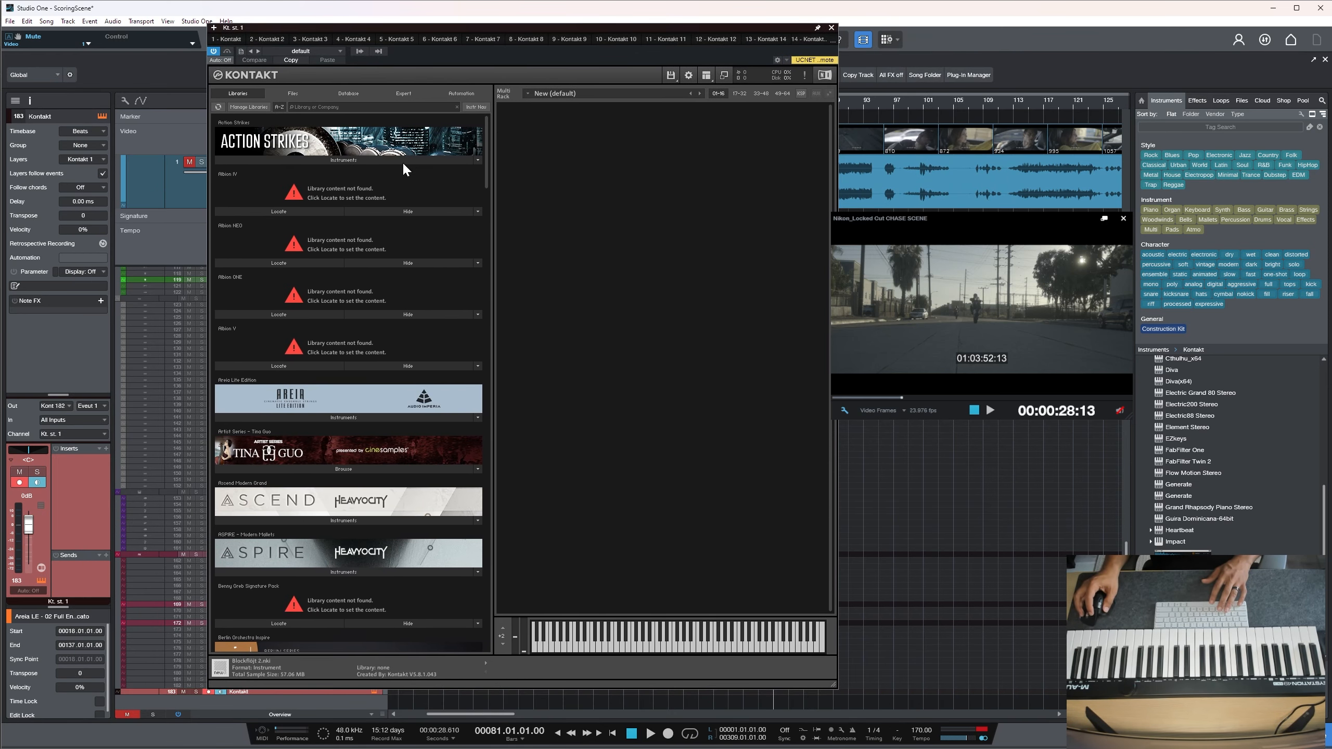
pyautogui.click(332, 160)
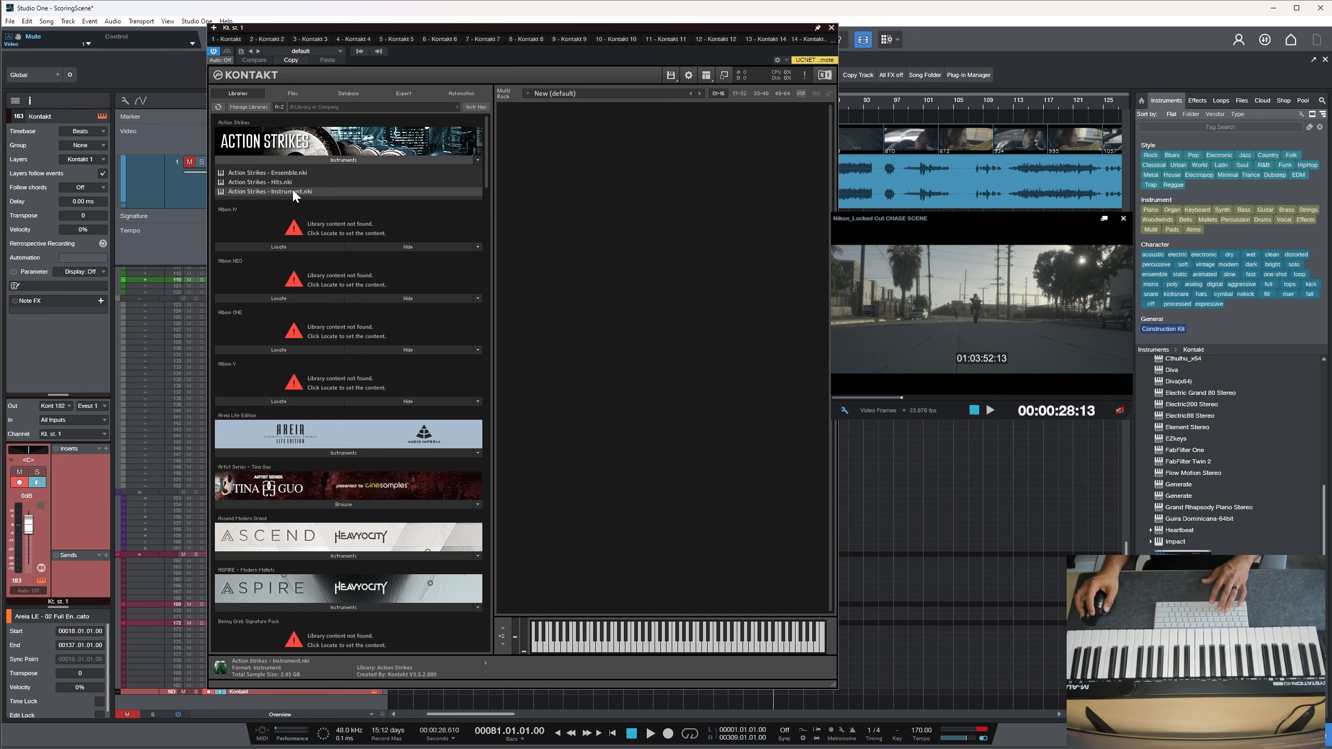
pyautogui.moveTo(485, 169); pyautogui.dragTo(484, 283)
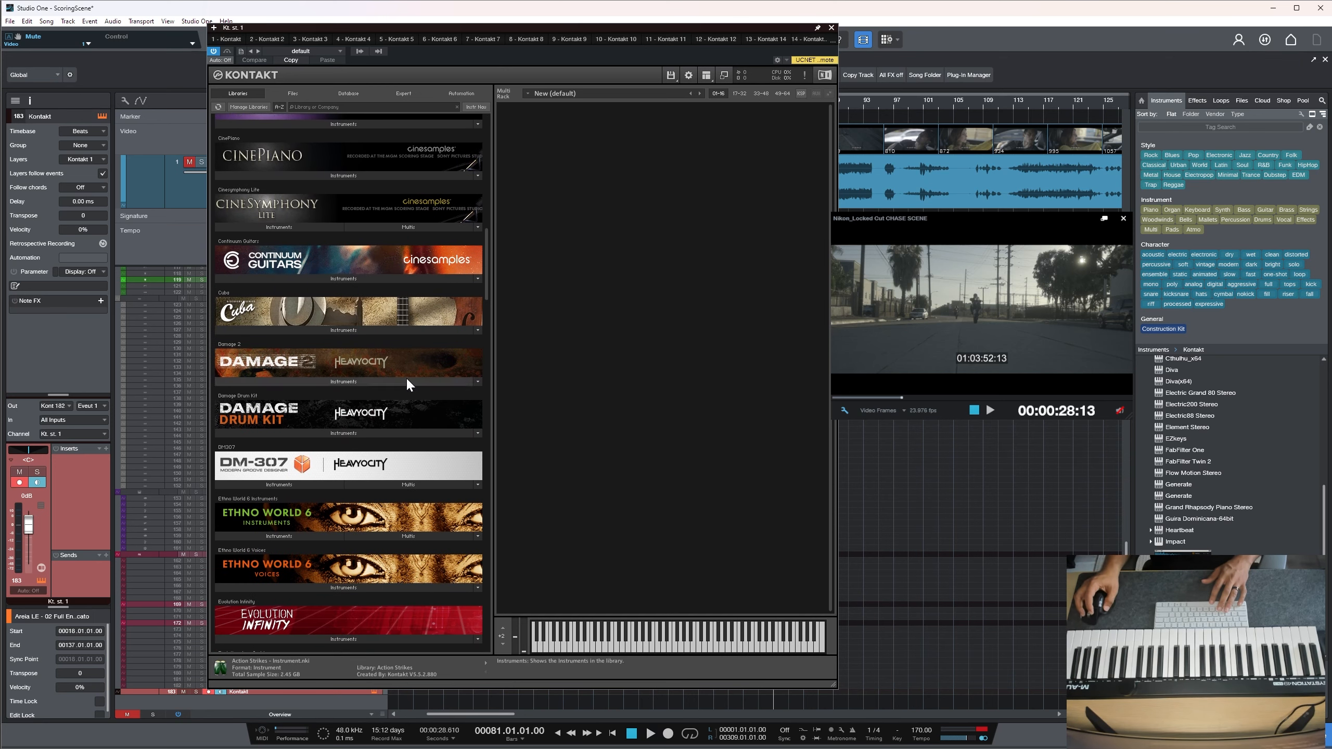
pyautogui.click(390, 381)
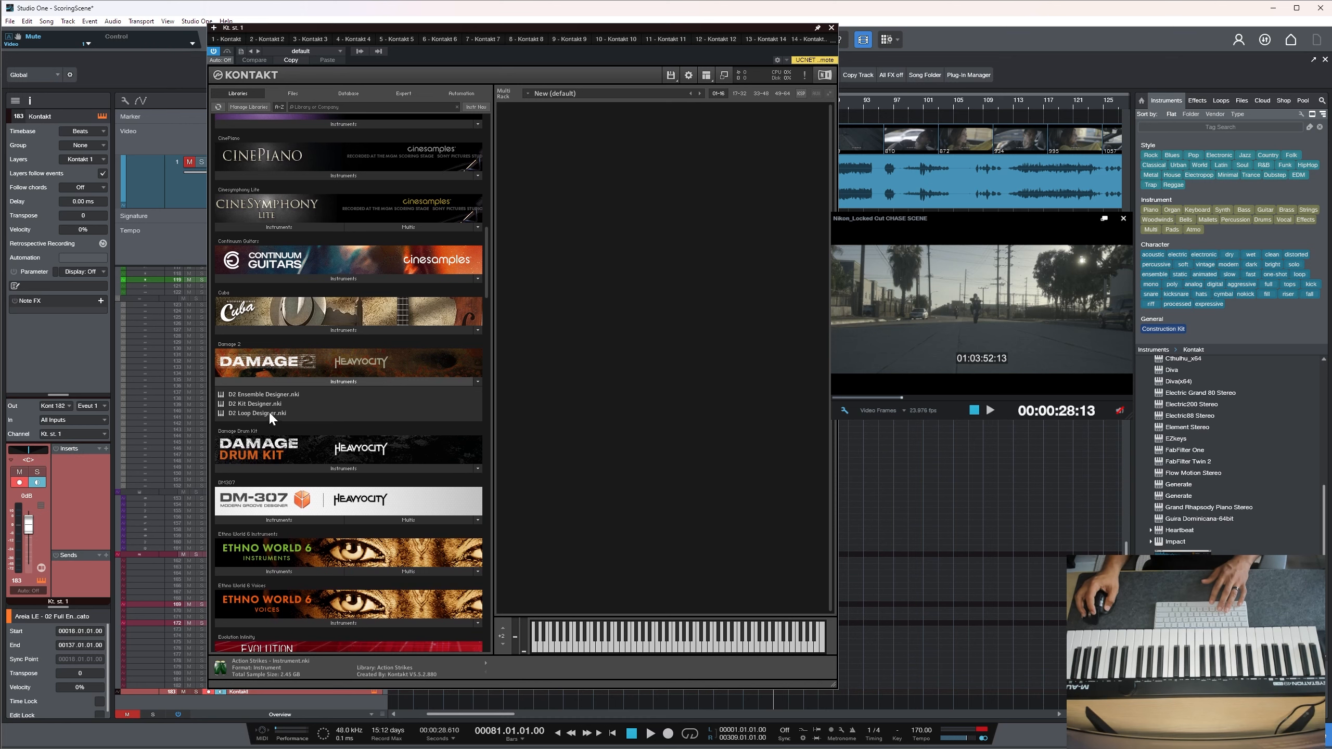
pyautogui.moveTo(260, 412); pyautogui.dragTo(645, 286)
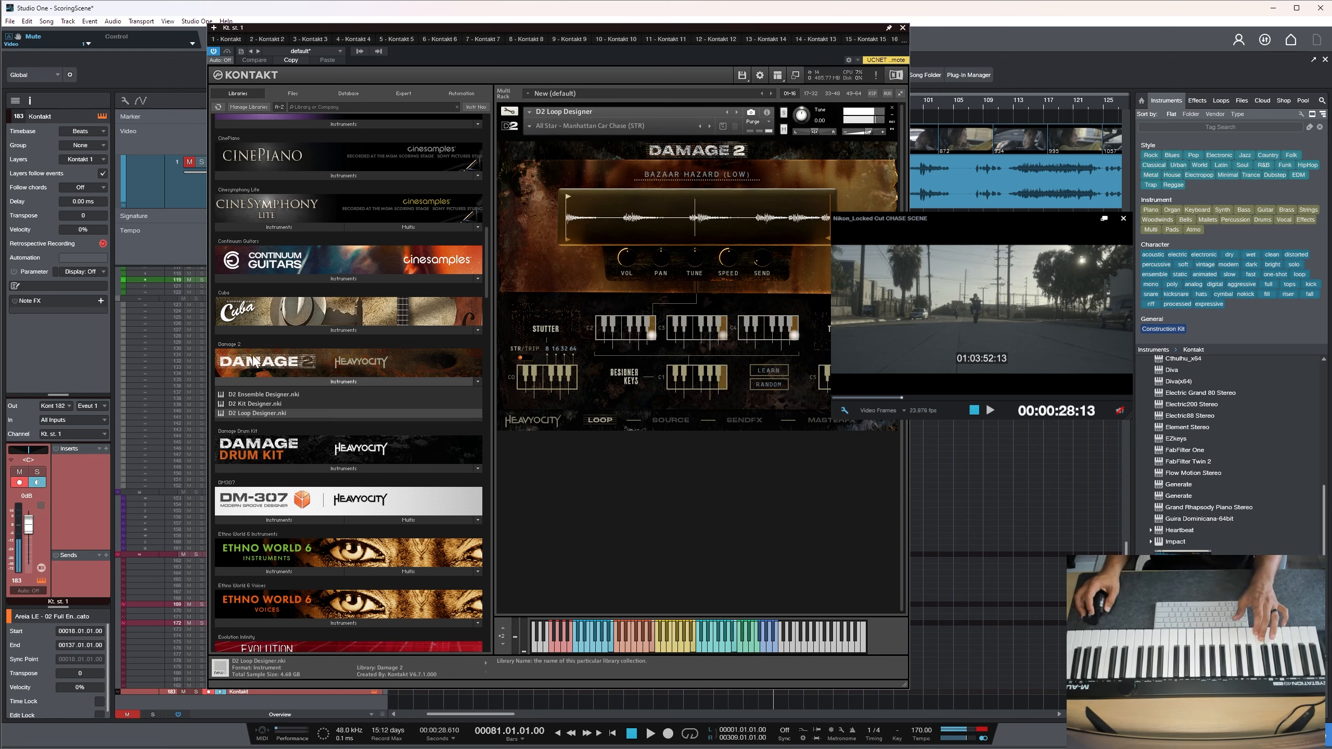
# Shrink and reposition the Kontakt window, and lower the Kontakt track's volume to about -5.8 dB
pyautogui.moveTo(606, 25); pyautogui.dragTo(523, 22)
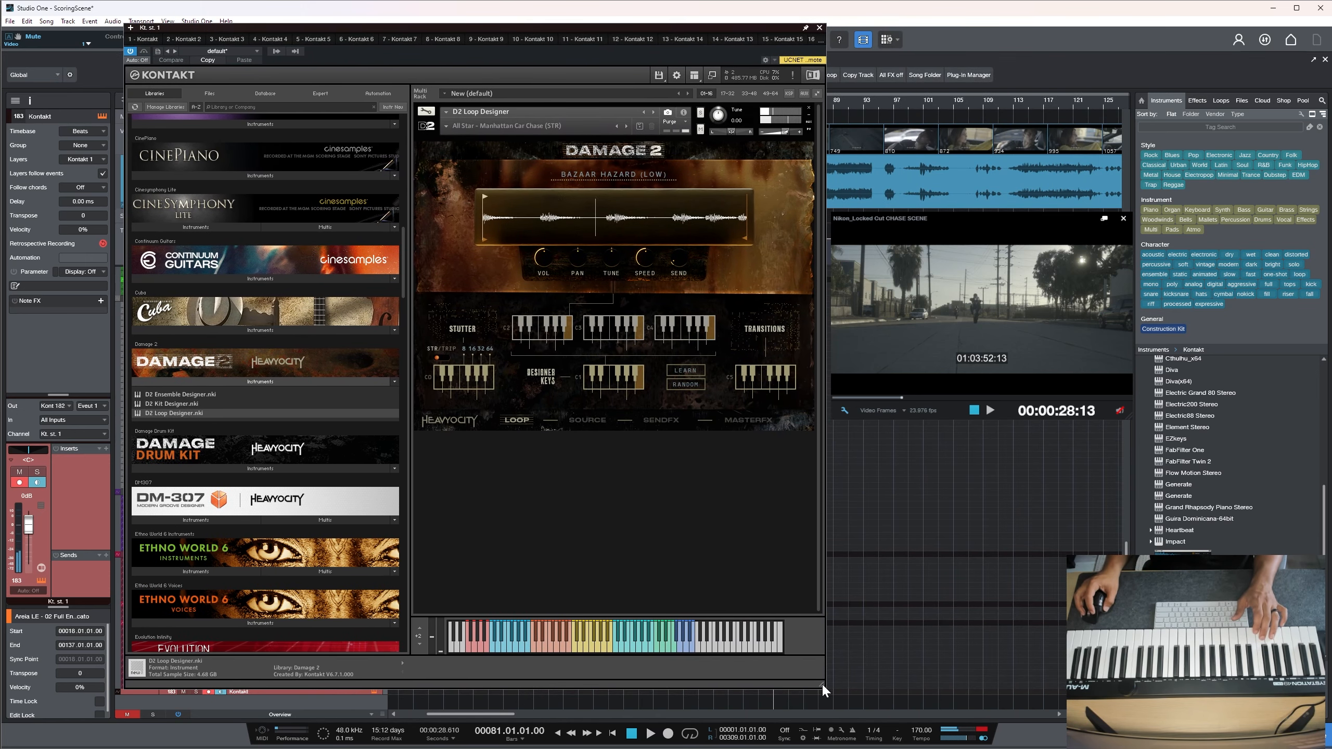
pyautogui.moveTo(823, 694); pyautogui.dragTo(775, 472)
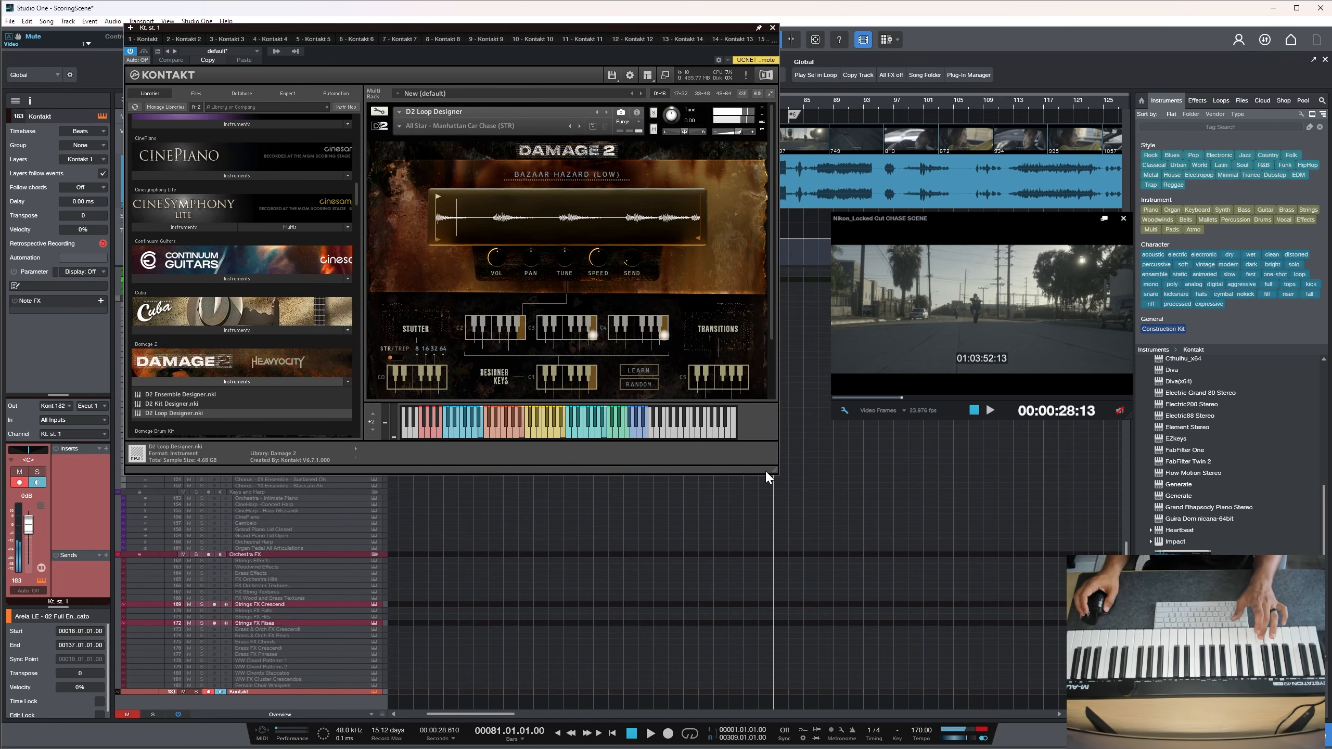
pyautogui.press('Home')
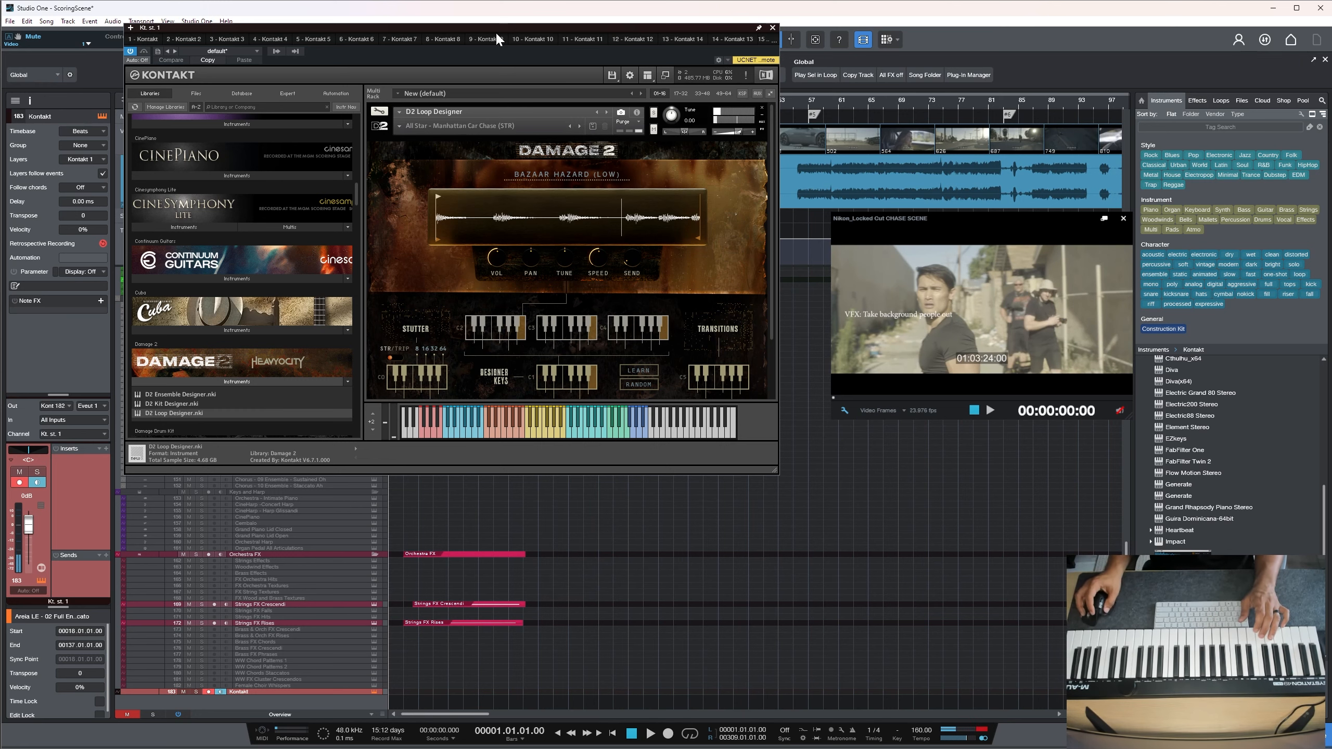
pyautogui.moveTo(483, 27); pyautogui.dragTo(495, 150)
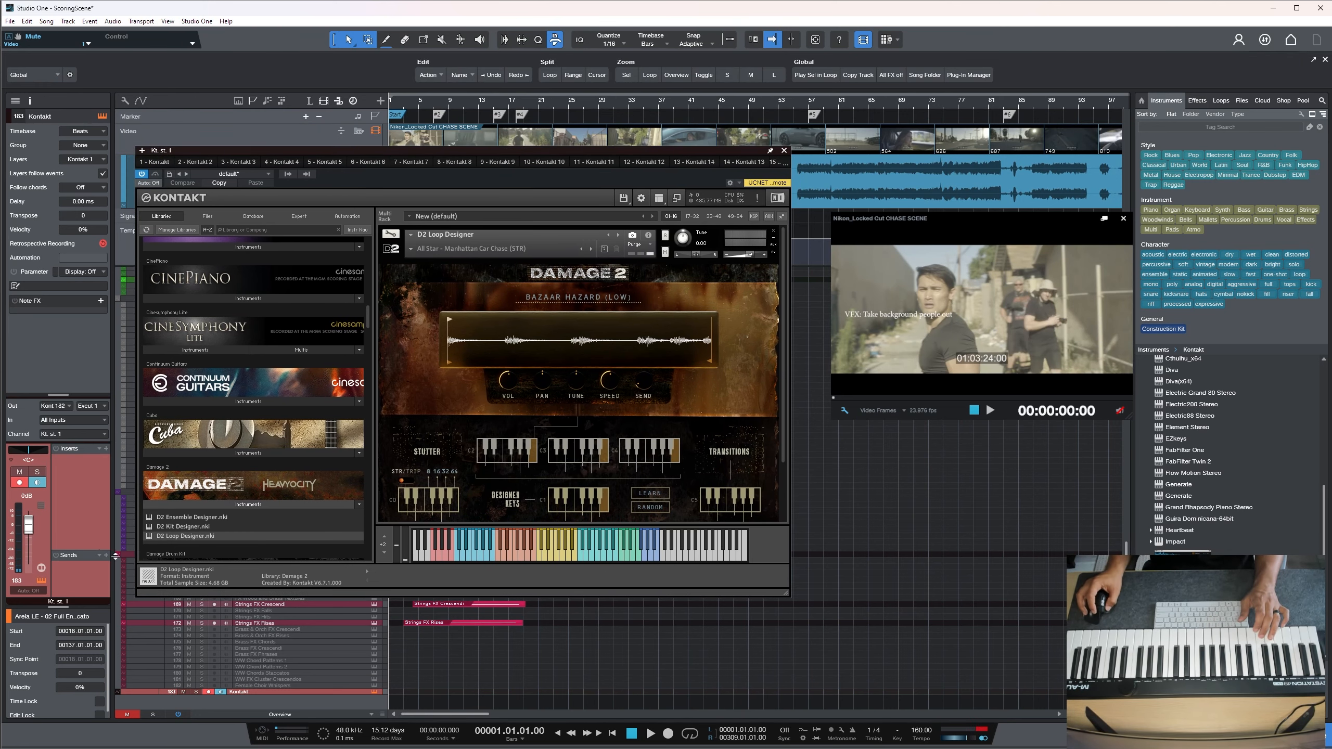
pyautogui.moveTo(30, 533); pyautogui.dragTo(30, 541)
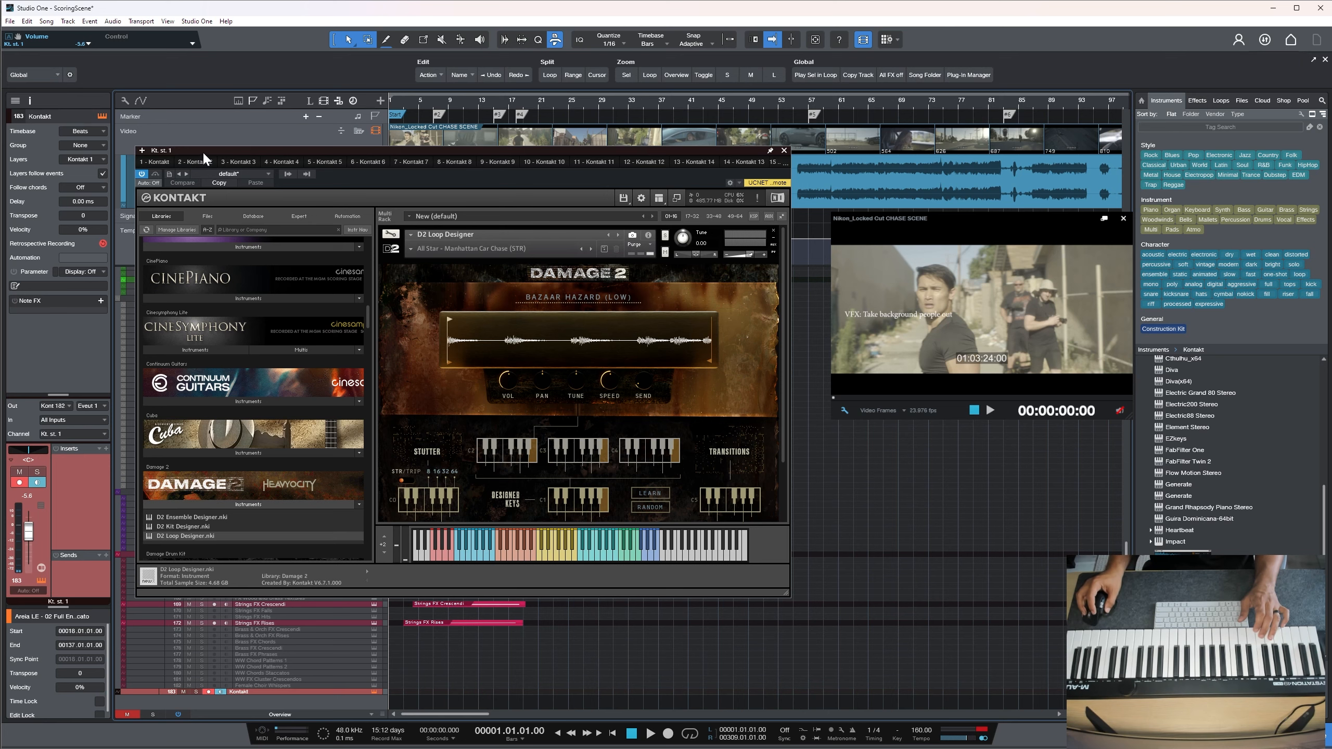
# Try recording the Damage 2 loops on the Kontakt track from bar 1, and undo the take
pyautogui.moveTo(202, 151); pyautogui.dragTo(213, 167)
pyautogui.press('space')
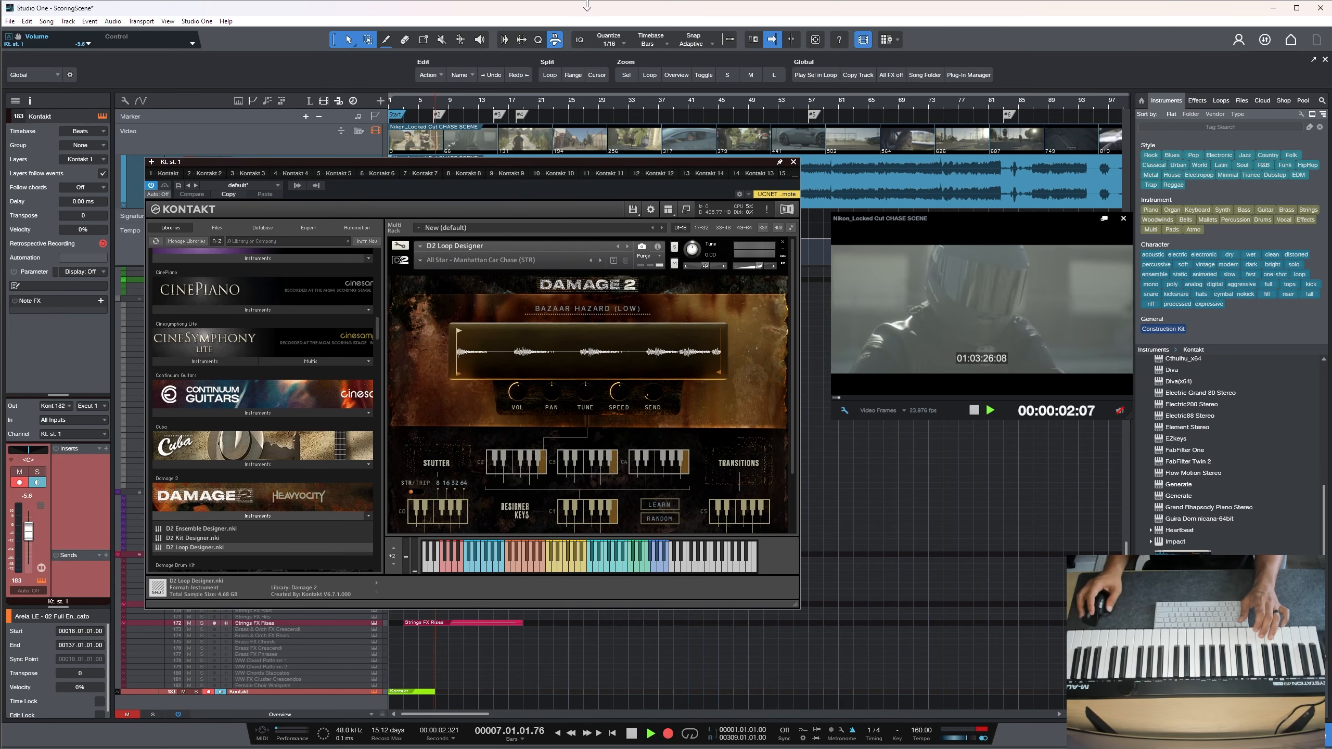
pyautogui.moveTo(481, 163); pyautogui.dragTo(481, 174)
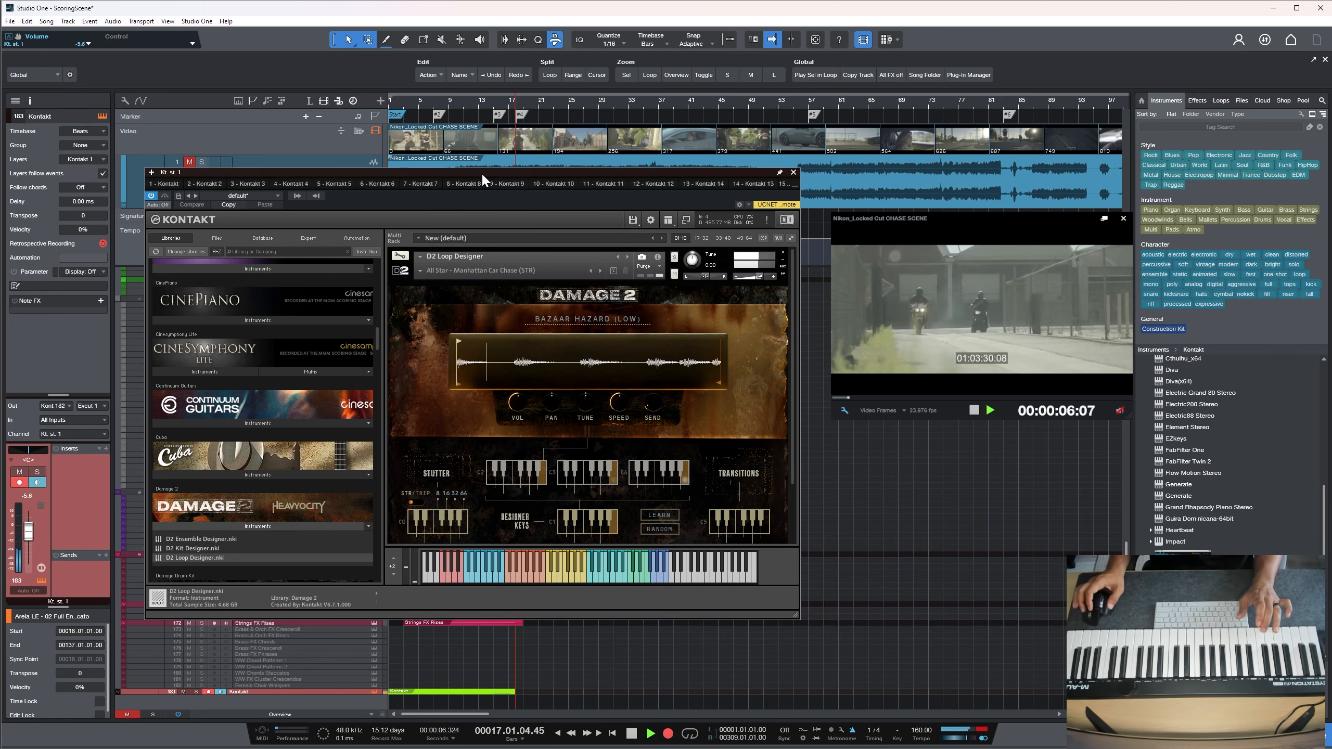
pyautogui.press('space')
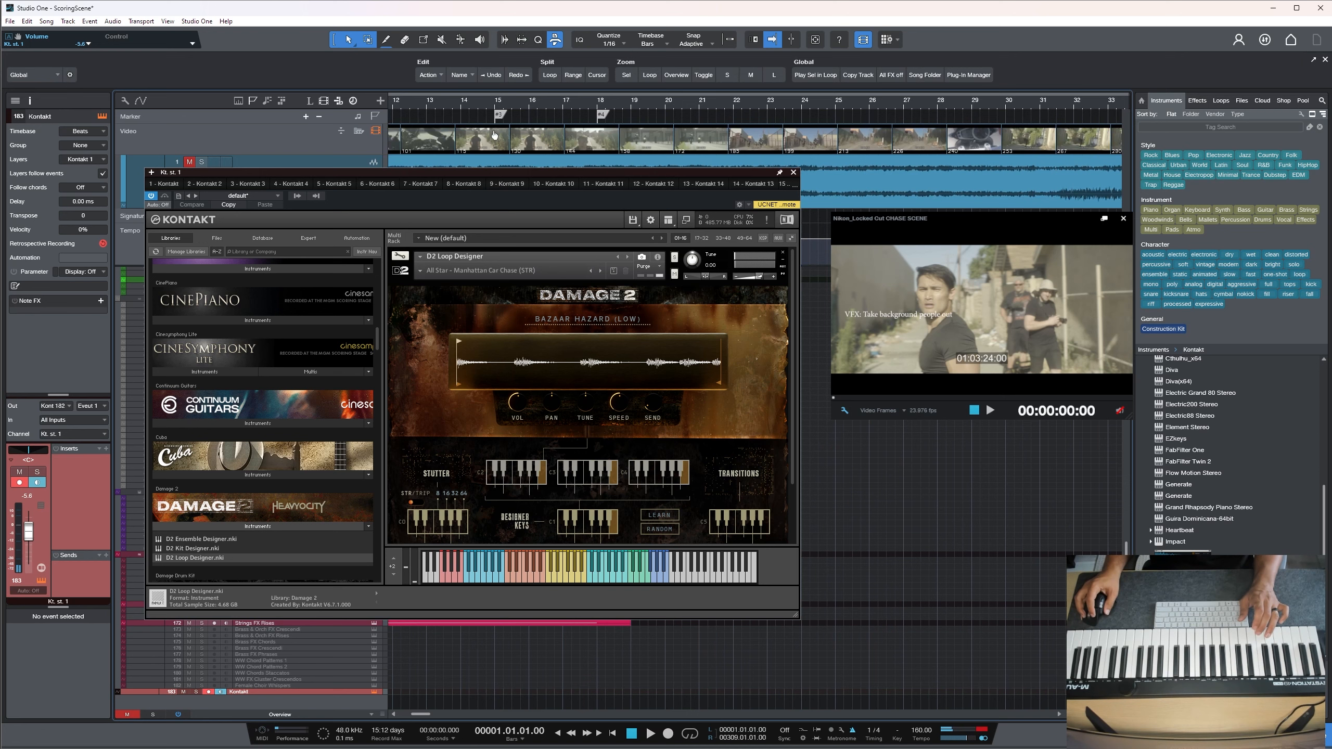
# Move the playhead to the bar 15 marker and raise the Kontakt track's volume to about -2.6 dB
pyautogui.click(498, 112)
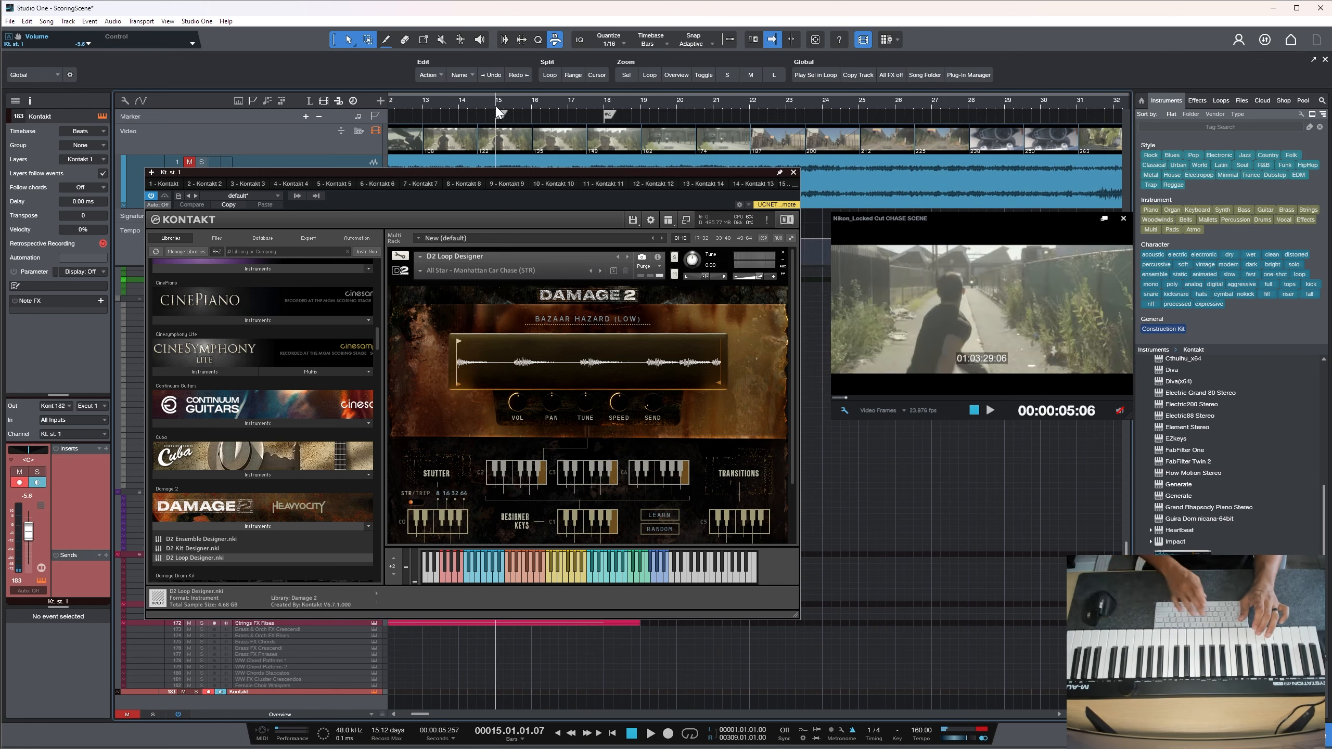
pyautogui.press('KP_Multiply')
pyautogui.press('space')
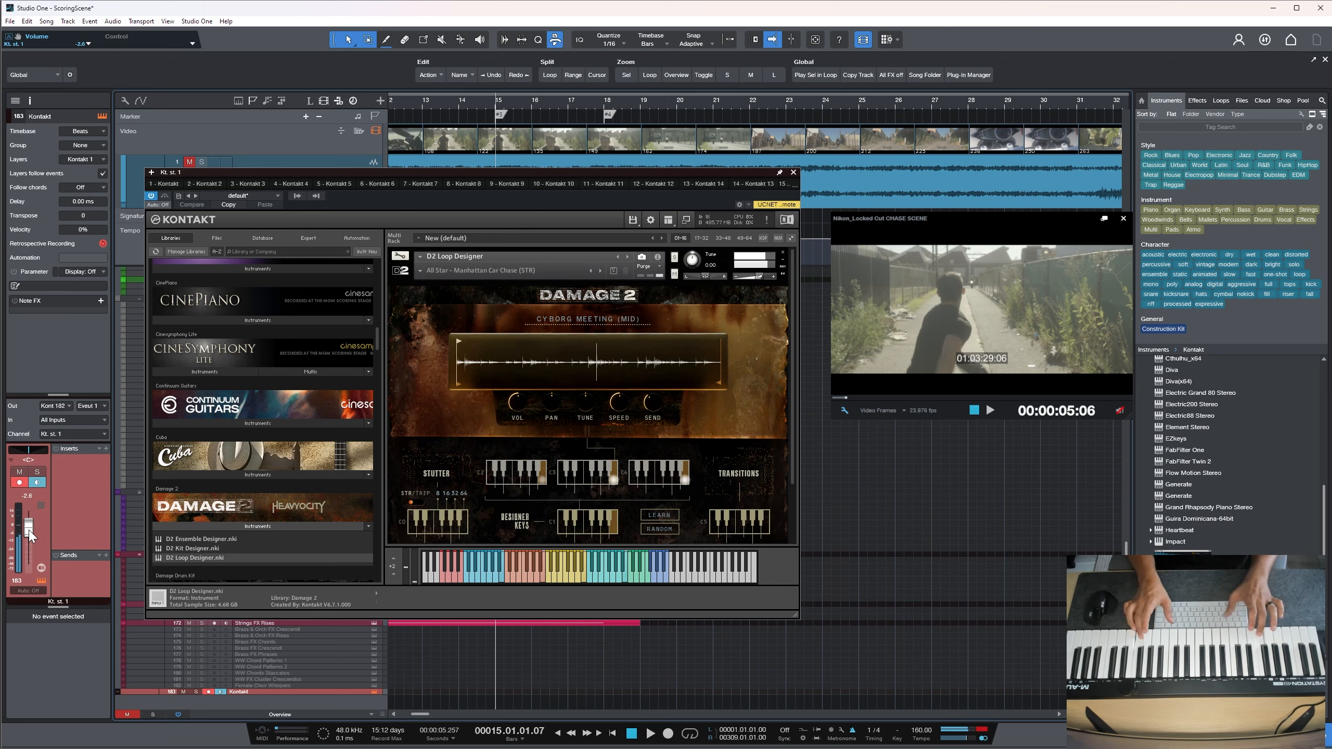
# Try recording the Damage 2 loops on the Kontakt track from bar 15, and undo the take
pyautogui.press('KP_Multiply')
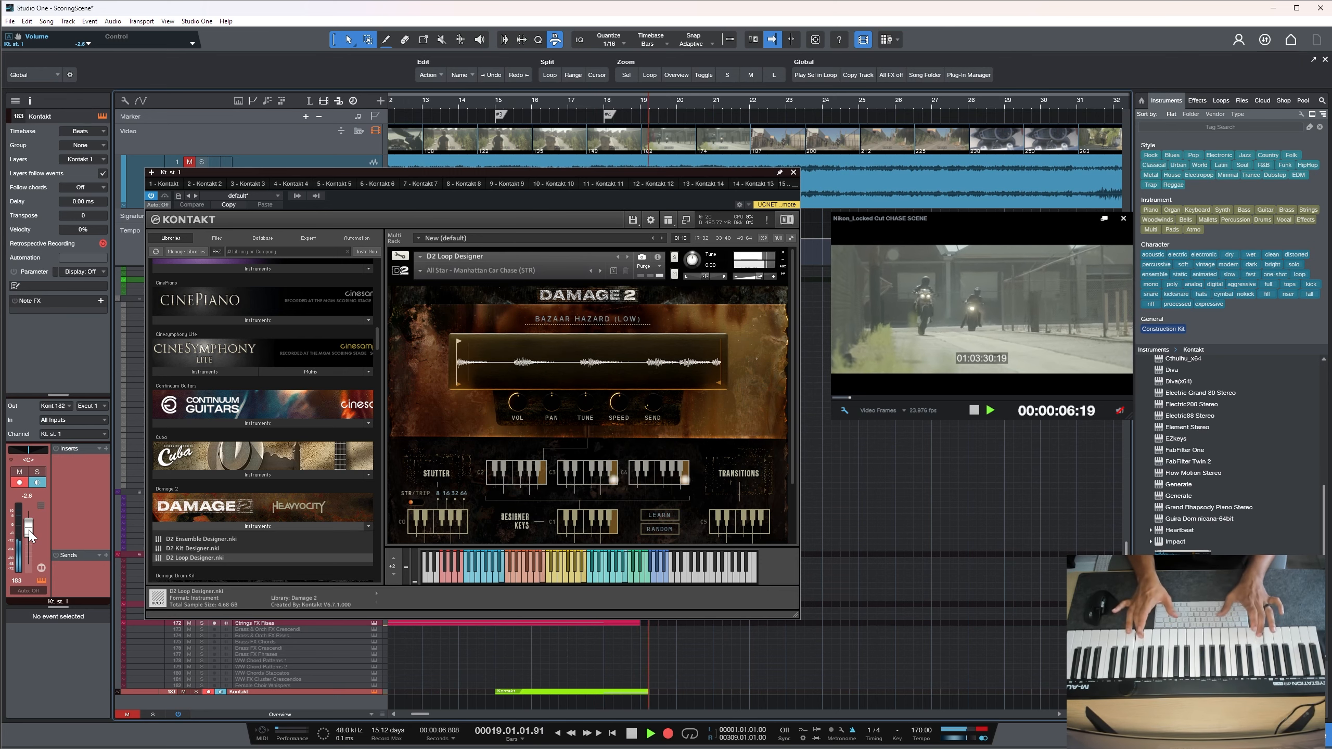
pyautogui.press('space')
pyautogui.hotkey('ctrl', 'z')
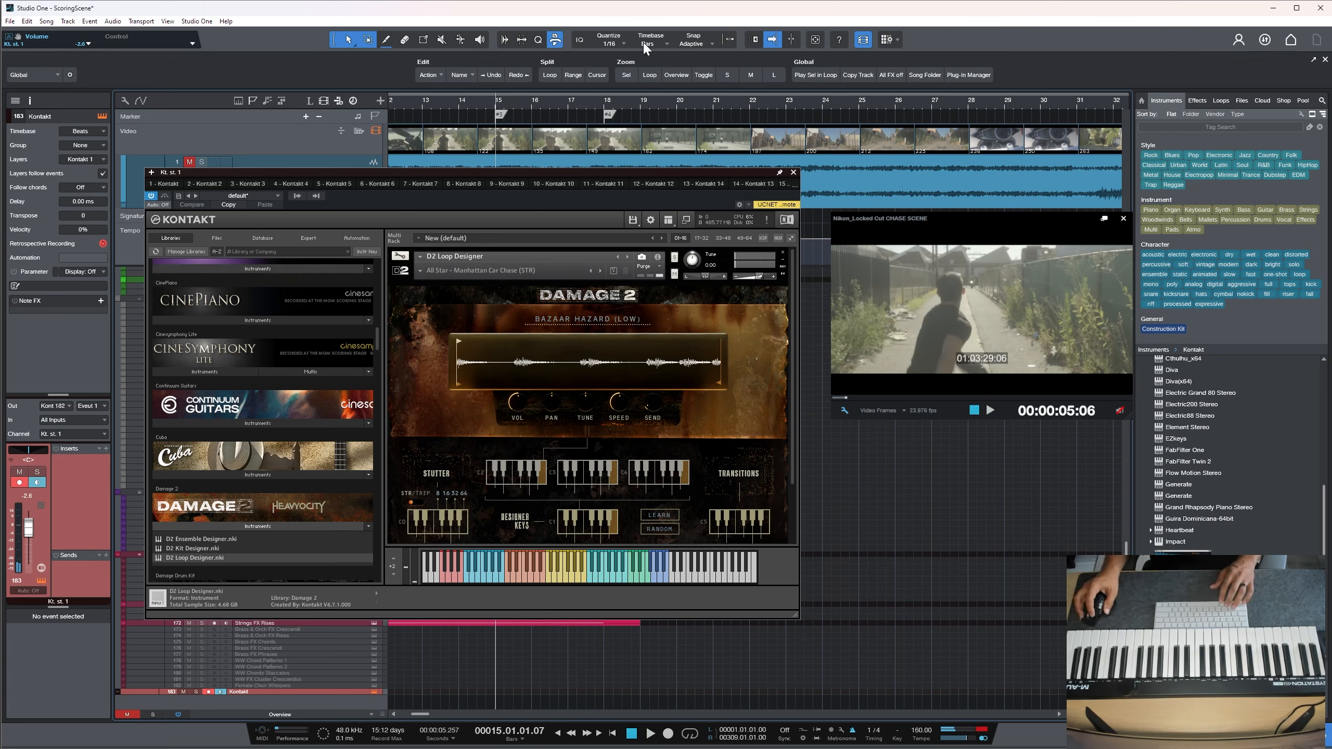
# Set the quantize value to 1/8 and turn on input quantize
pyautogui.click(623, 45)
pyautogui.click(690, 61)
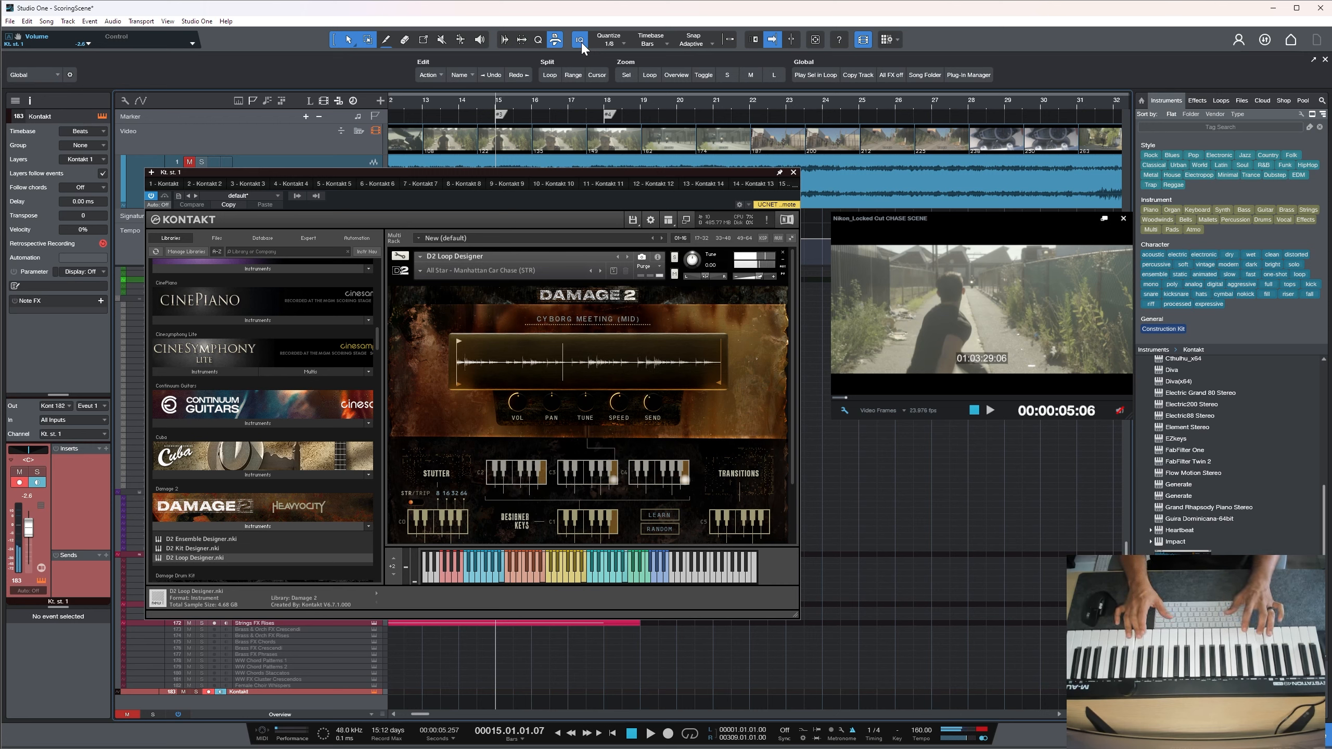
# Try recording the Damage 2 loops again from bar 15 with input quantize on, undo the take, and briefly play back from there
pyautogui.press('KP_Multiply')
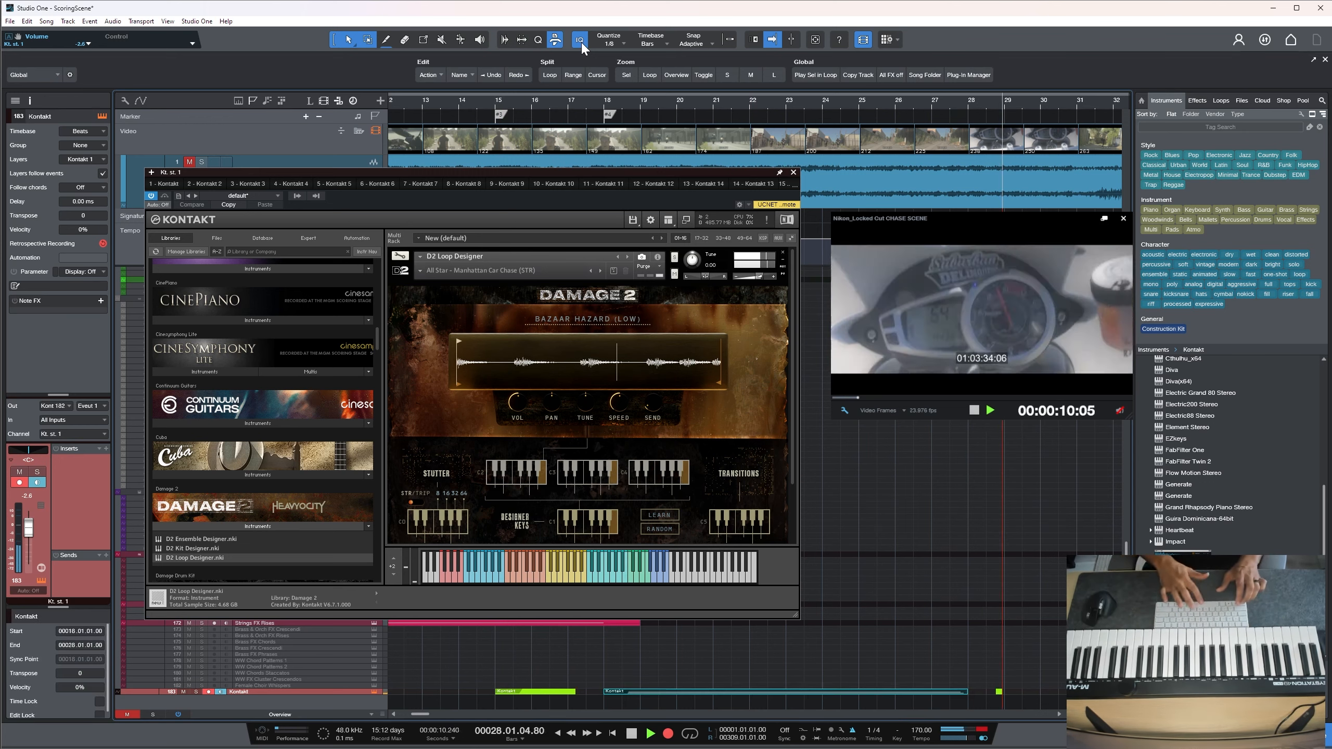
pyautogui.press('space')
pyautogui.hotkey('ctrl', 'z')
pyautogui.press('space')
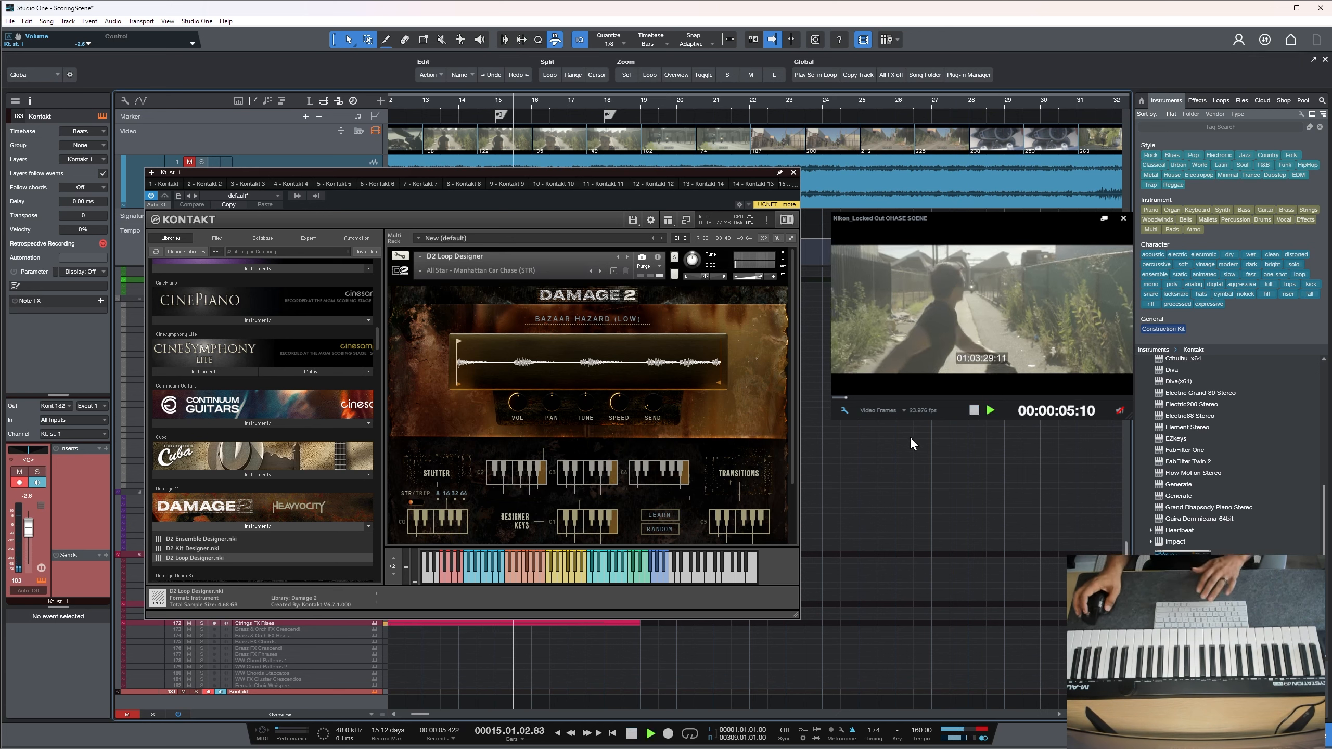
pyautogui.press('space')
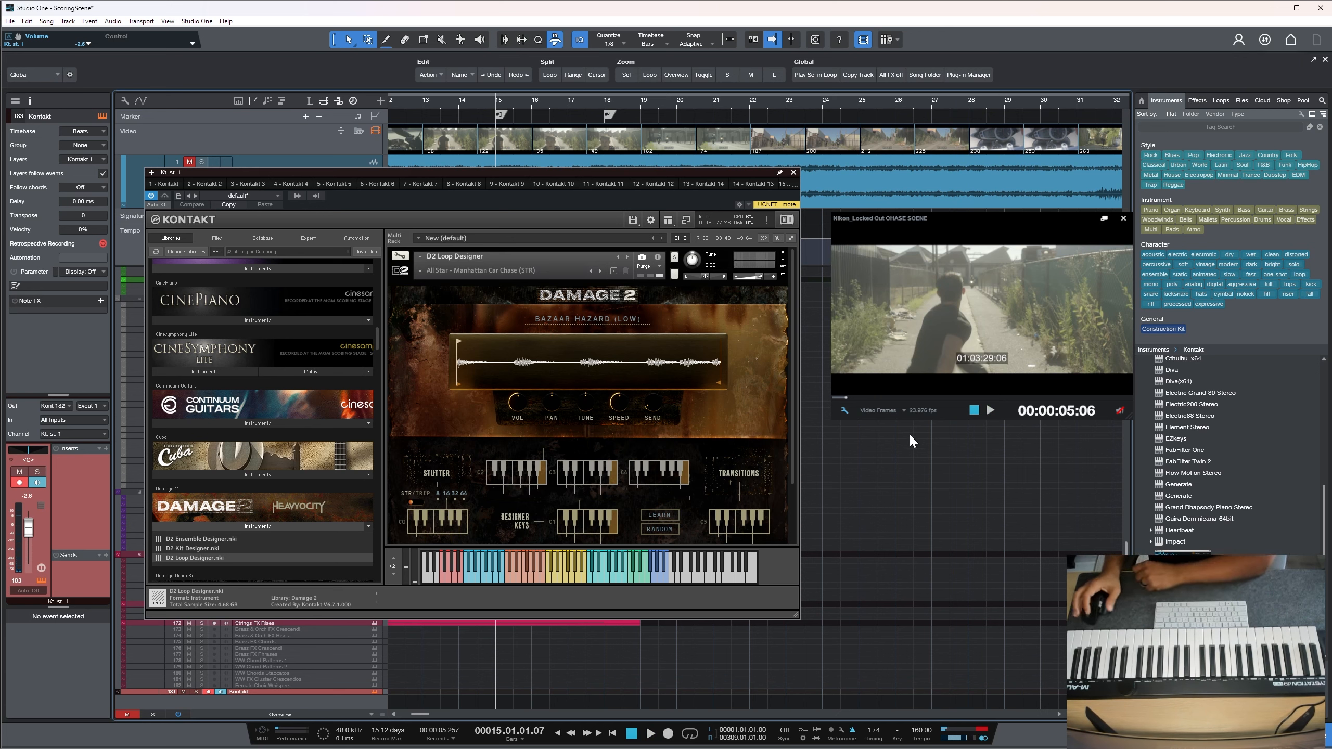
# Load the triplet preset All Star - Damage Trap Engine (TRP) in the D2 Loop Designer
pyautogui.click(420, 272)
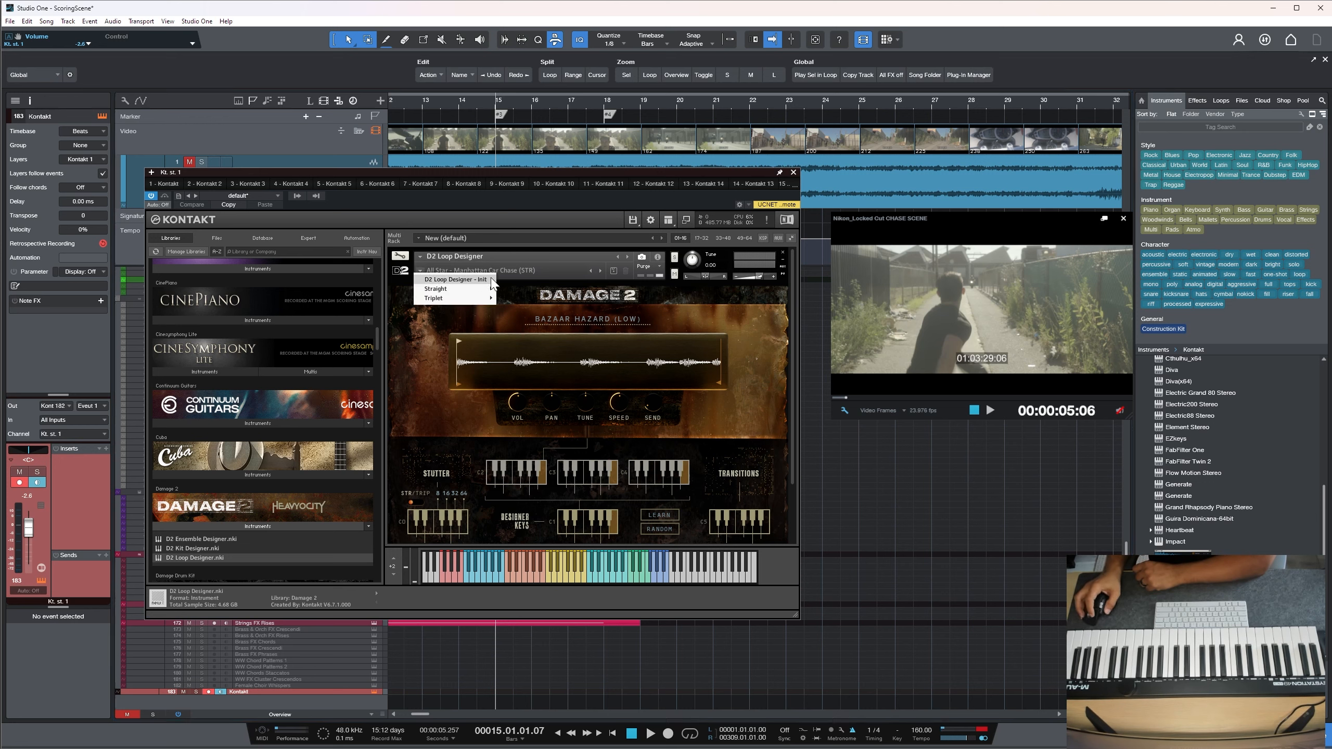
pyautogui.moveTo(480, 307)
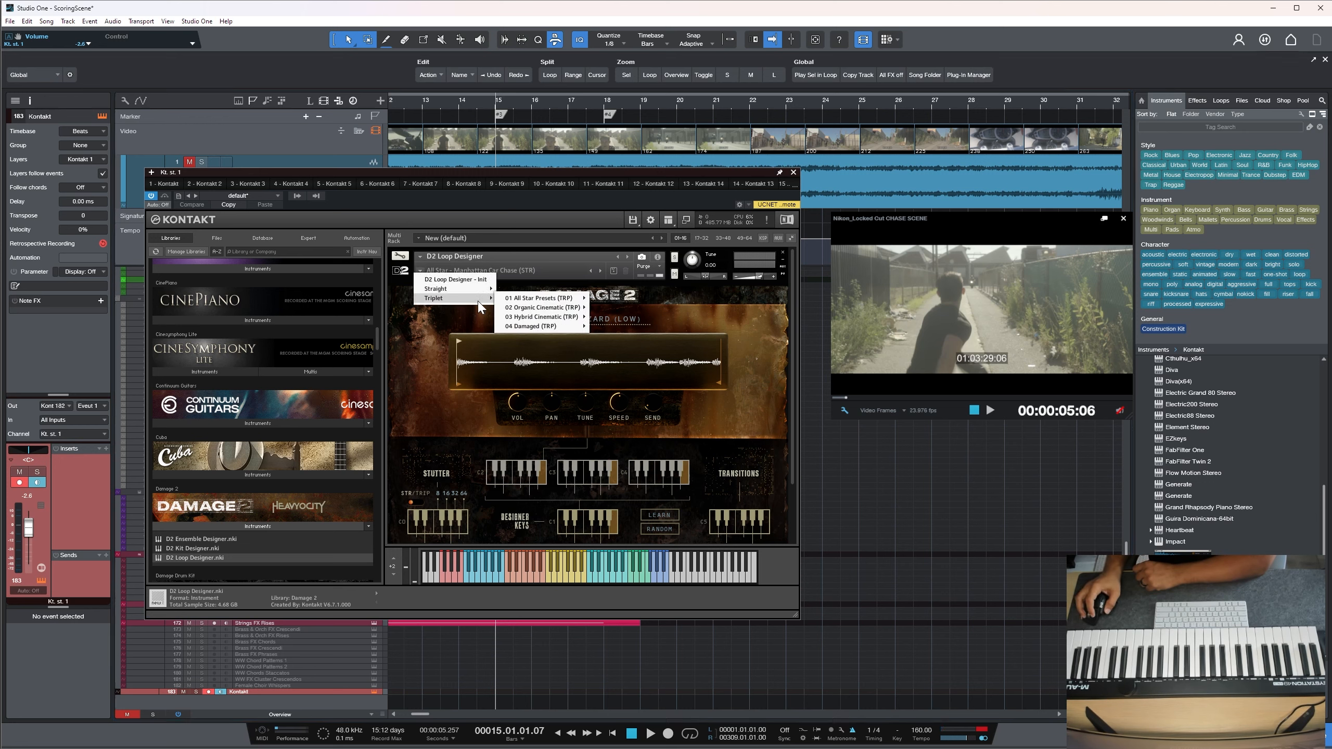
pyautogui.moveTo(540, 298)
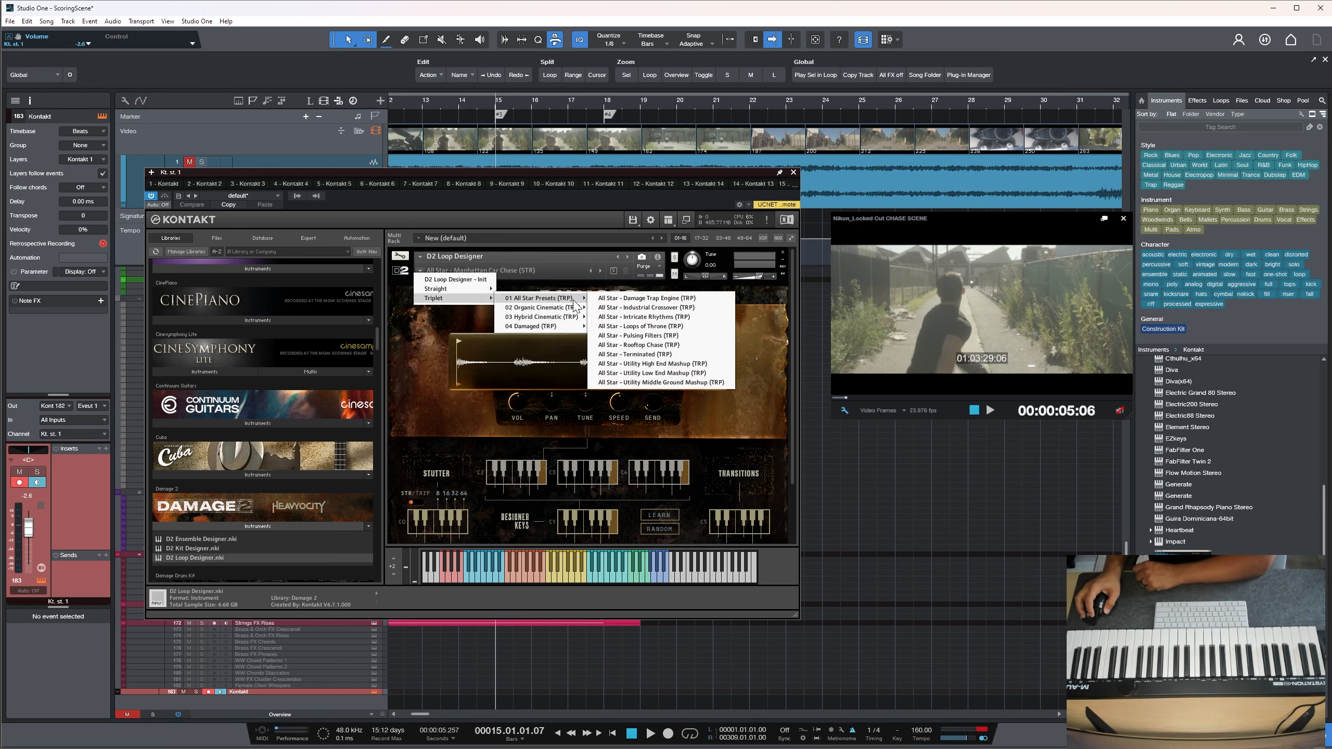
pyautogui.click(643, 300)
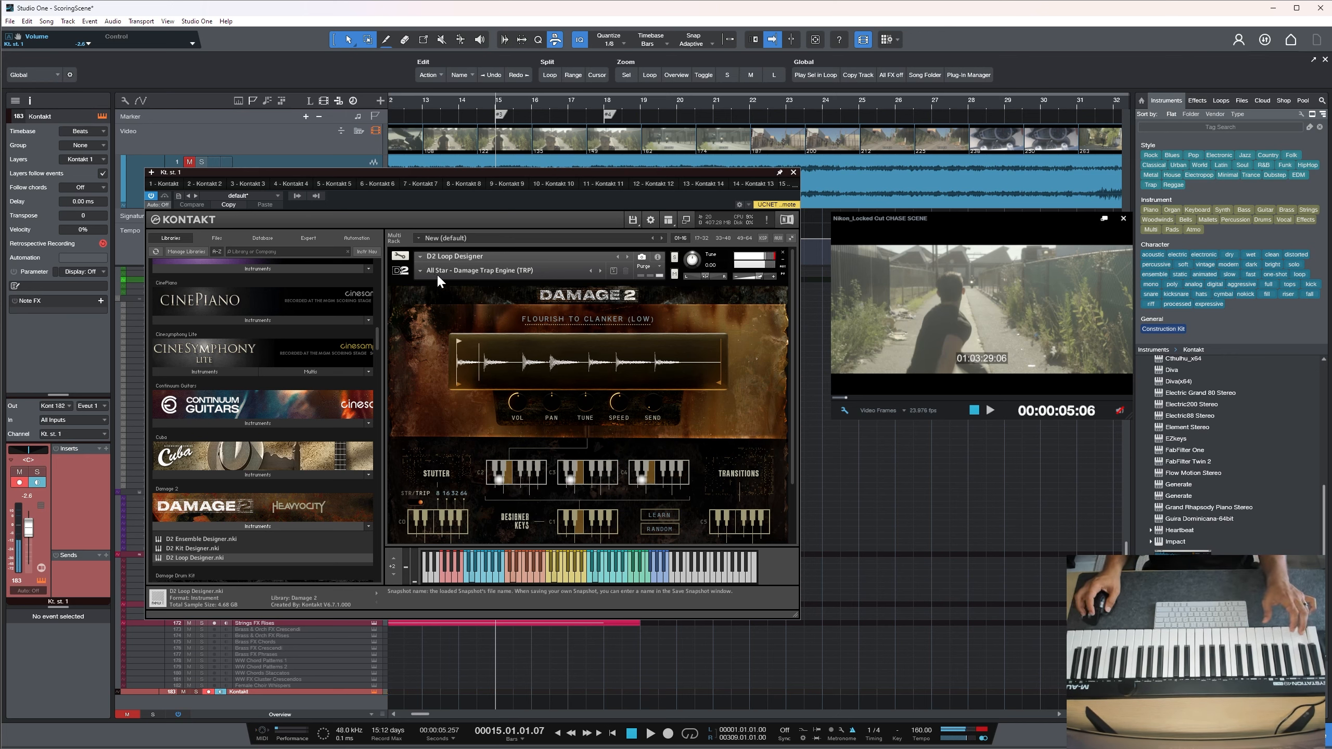
# Switch the D2 Loop Designer to the straight preset Organic Cinematic - High Loops (STR)
pyautogui.click(421, 271)
pyautogui.moveTo(437, 291)
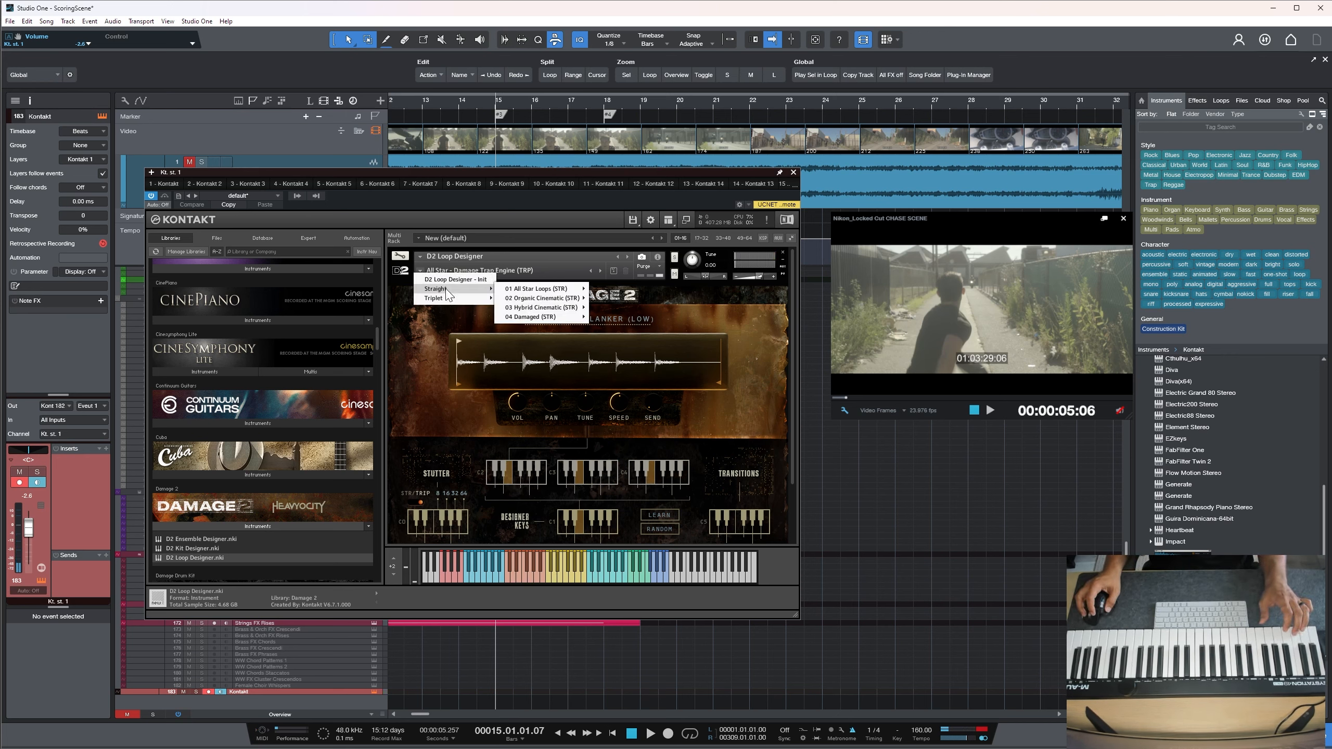
pyautogui.moveTo(554, 322)
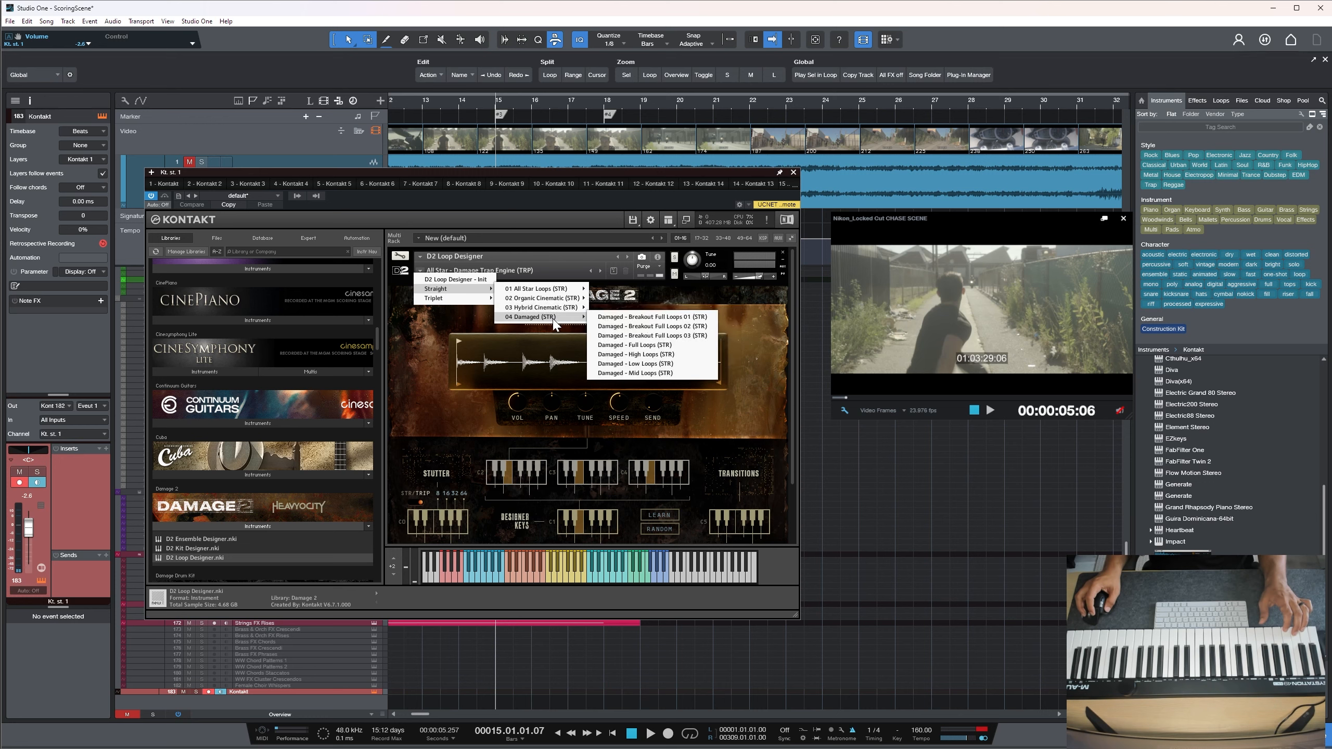
pyautogui.moveTo(533, 291)
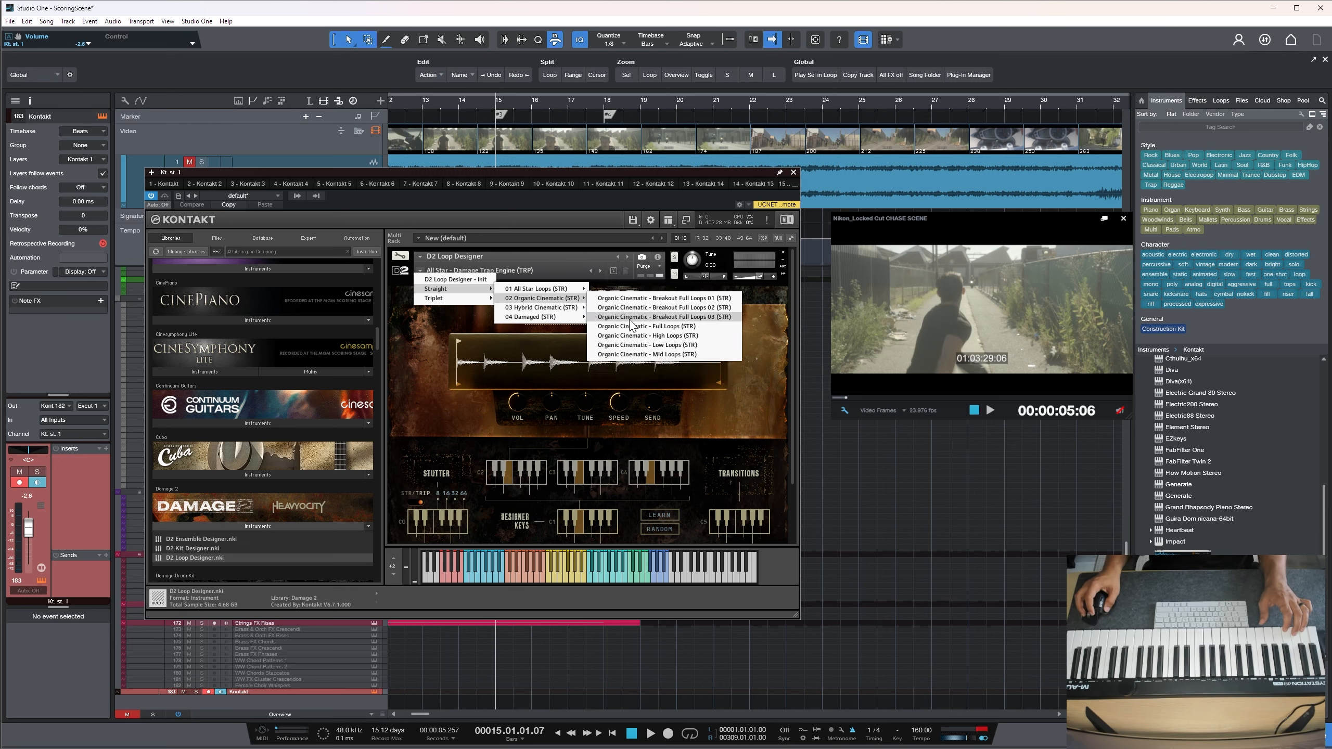
pyautogui.click(631, 339)
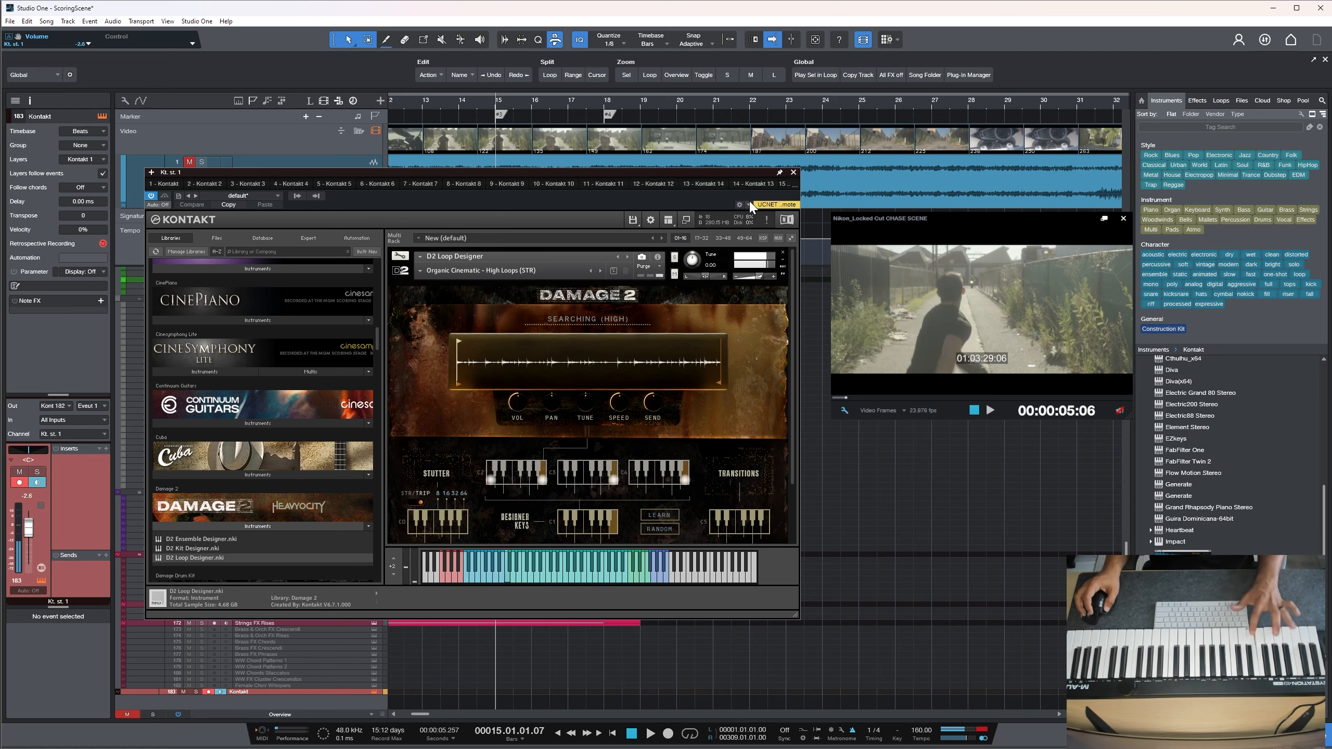
# Remove the D2 Loop Designer from Kontakt without saving it, and load Action Strikes - Ensemble in its place
pyautogui.click(794, 172)
pyautogui.scroll(3, 542, 308)
pyautogui.scroll(-3, 570, 385)
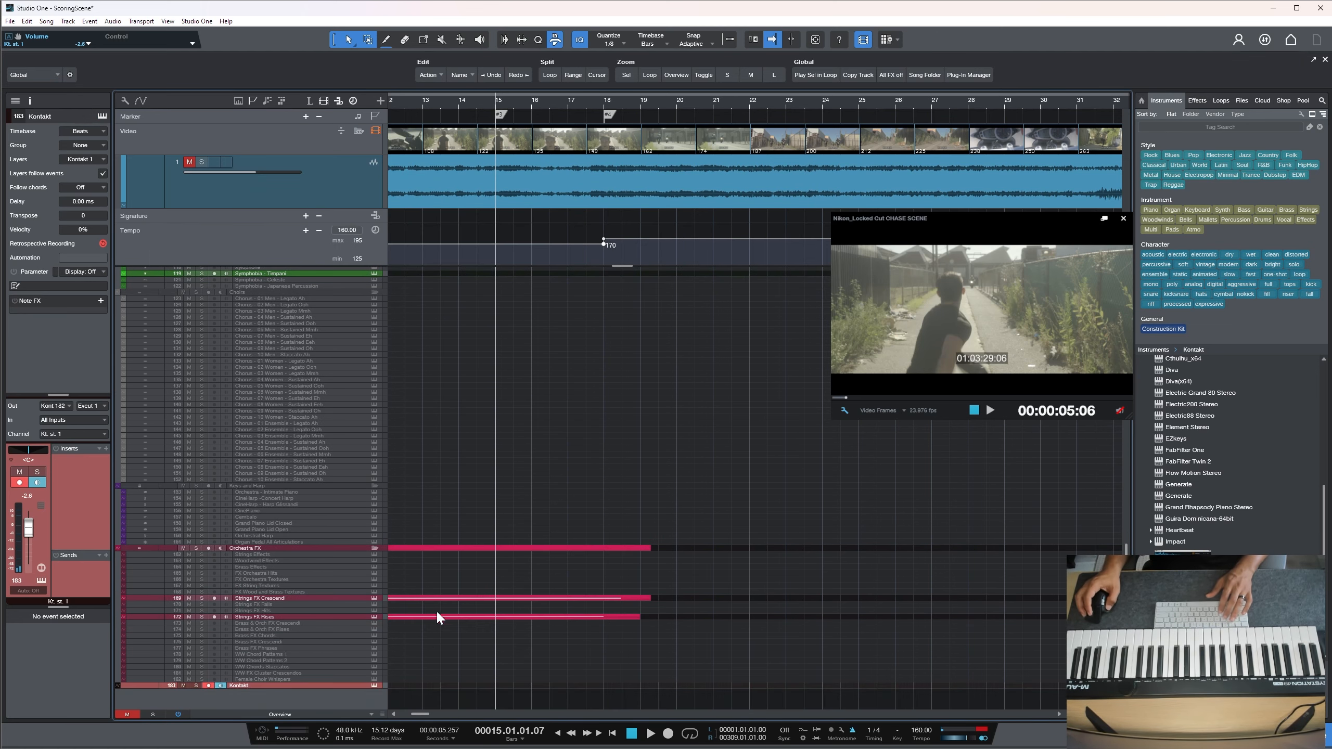
pyautogui.click(374, 683)
pyautogui.click(782, 252)
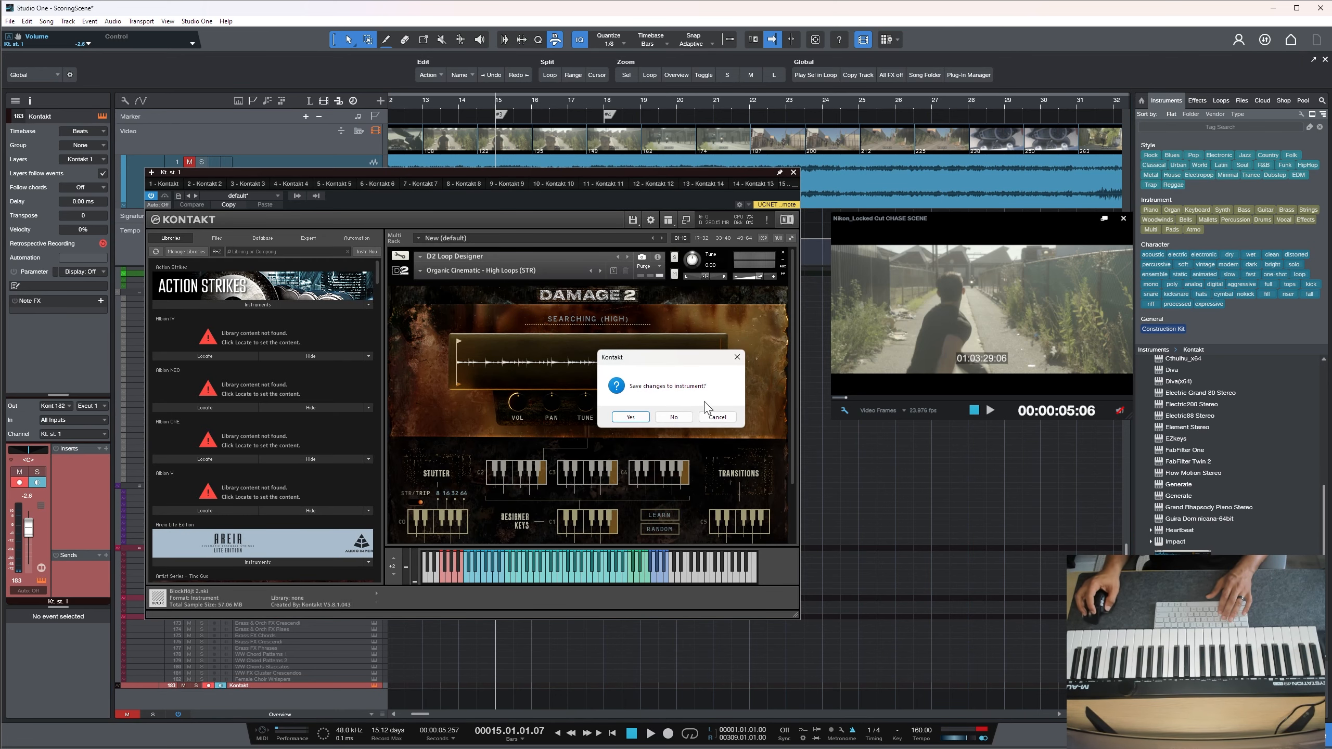
pyautogui.click(673, 415)
pyautogui.click(332, 305)
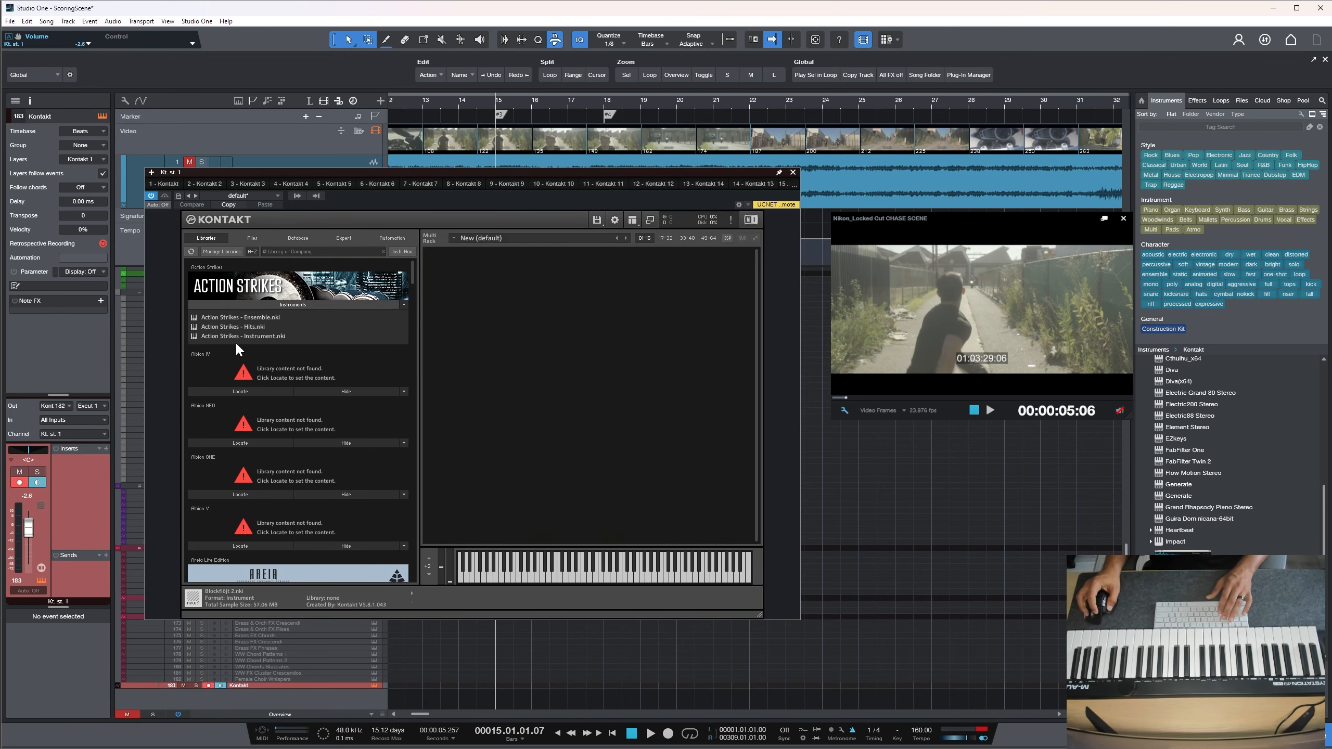
pyautogui.moveTo(236, 317); pyautogui.dragTo(648, 299)
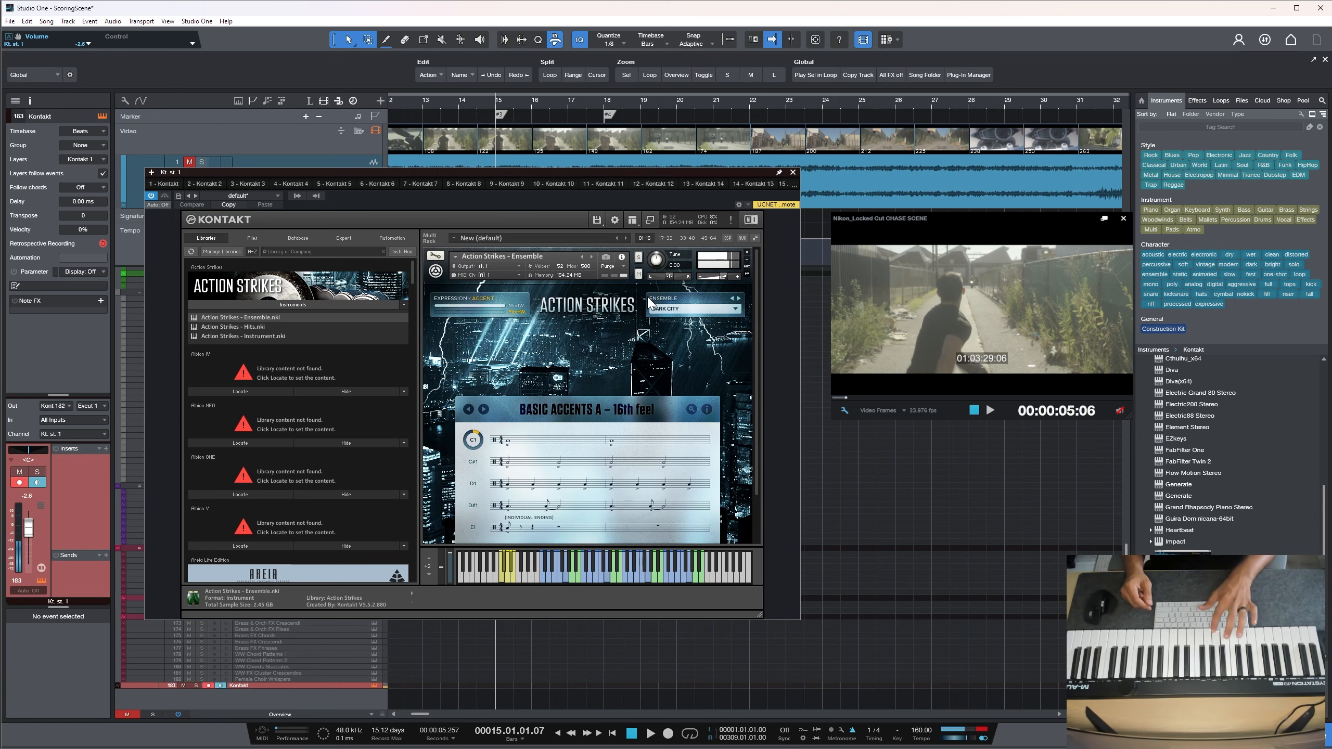
# Choose the Odd Rhythms 3/4 C - 16th feel set with the D#1 rhythm in Action Strikes, and switch the ensemble to Rise of the Machines
pyautogui.click(692, 412)
pyautogui.scroll(-1, 557, 399)
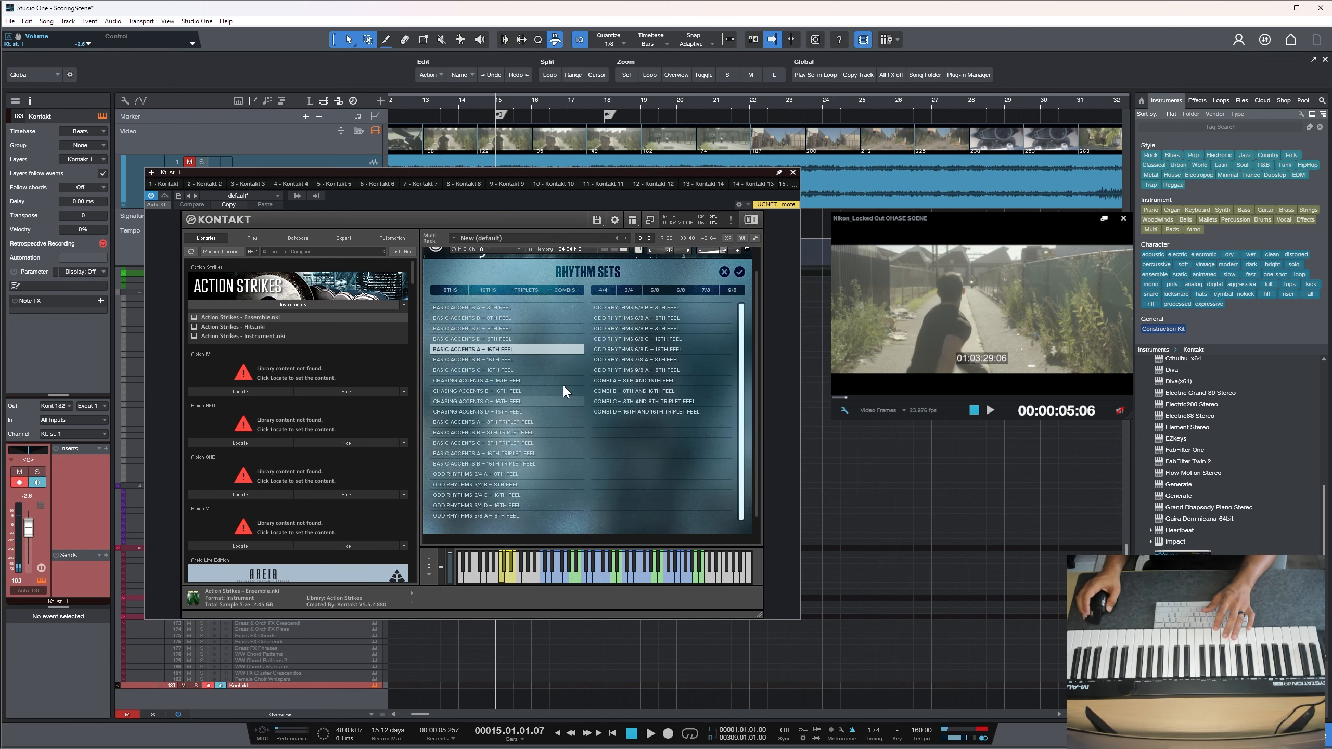
pyautogui.click(625, 294)
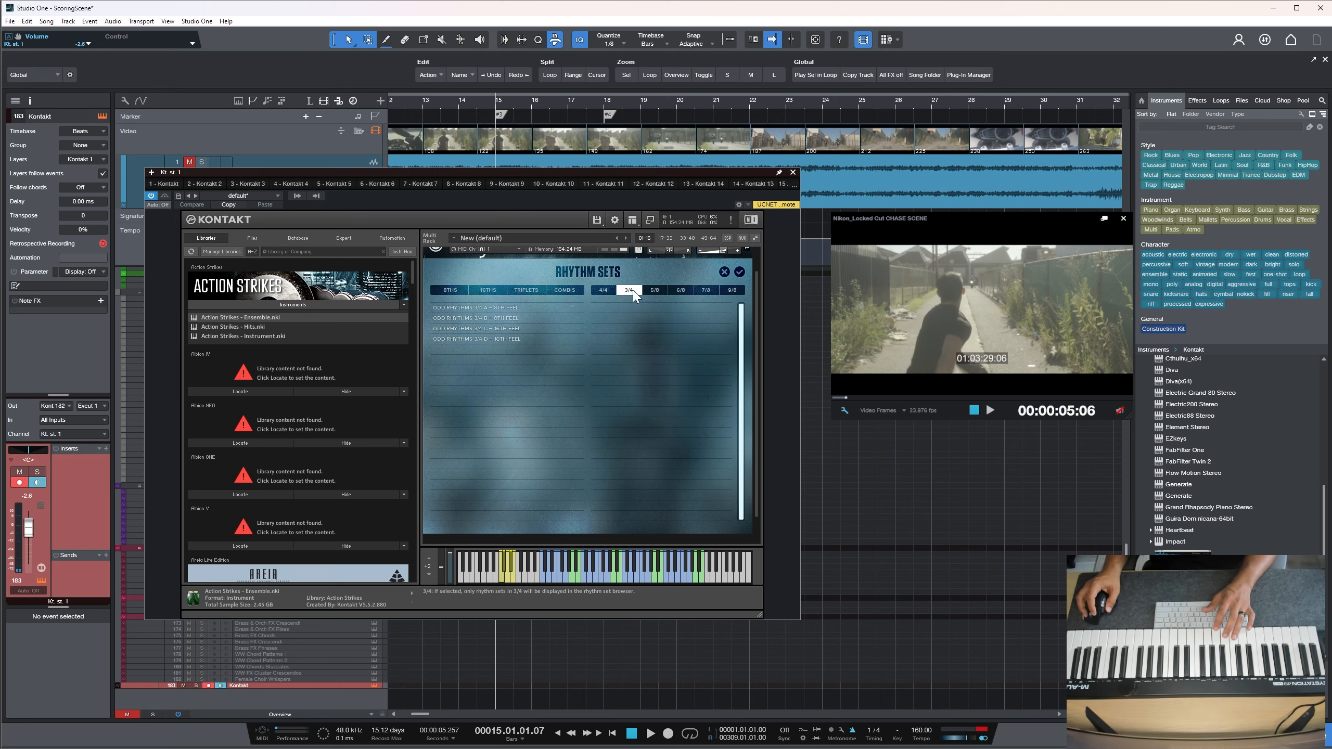
pyautogui.click(637, 290)
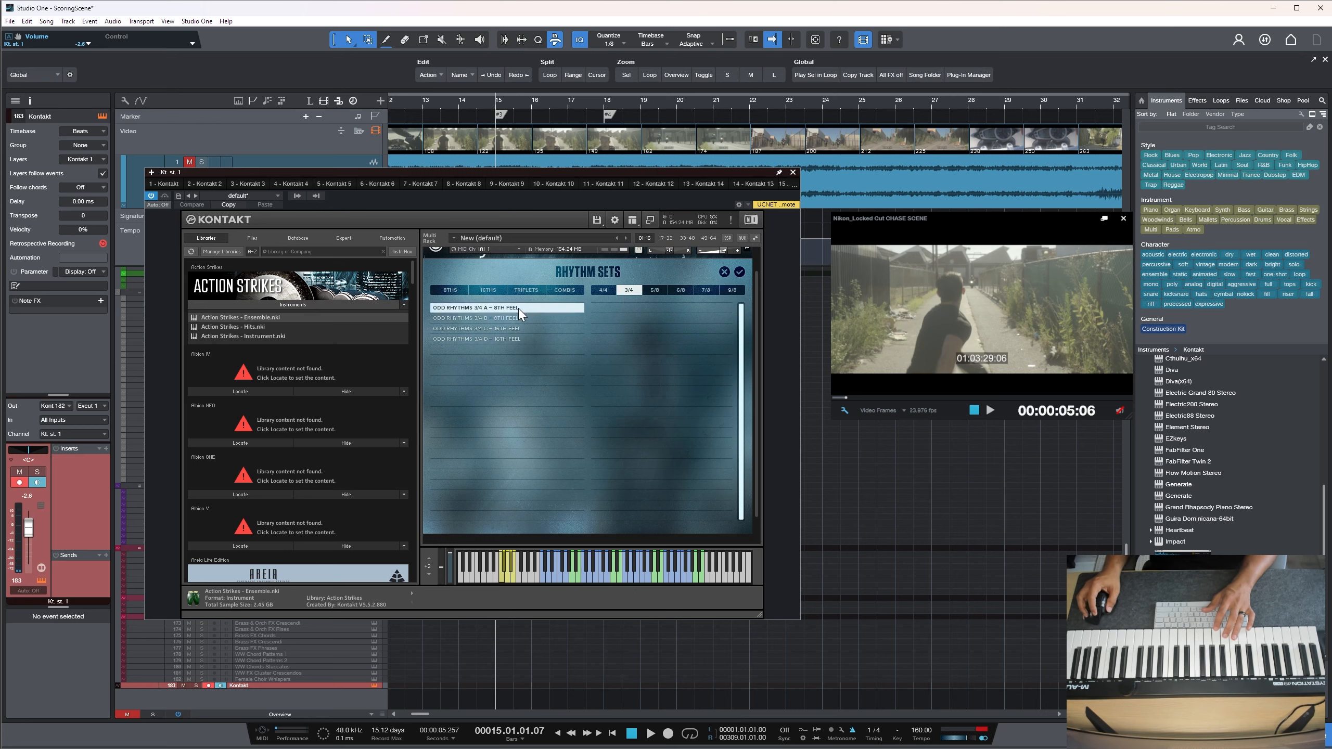
pyautogui.click(513, 329)
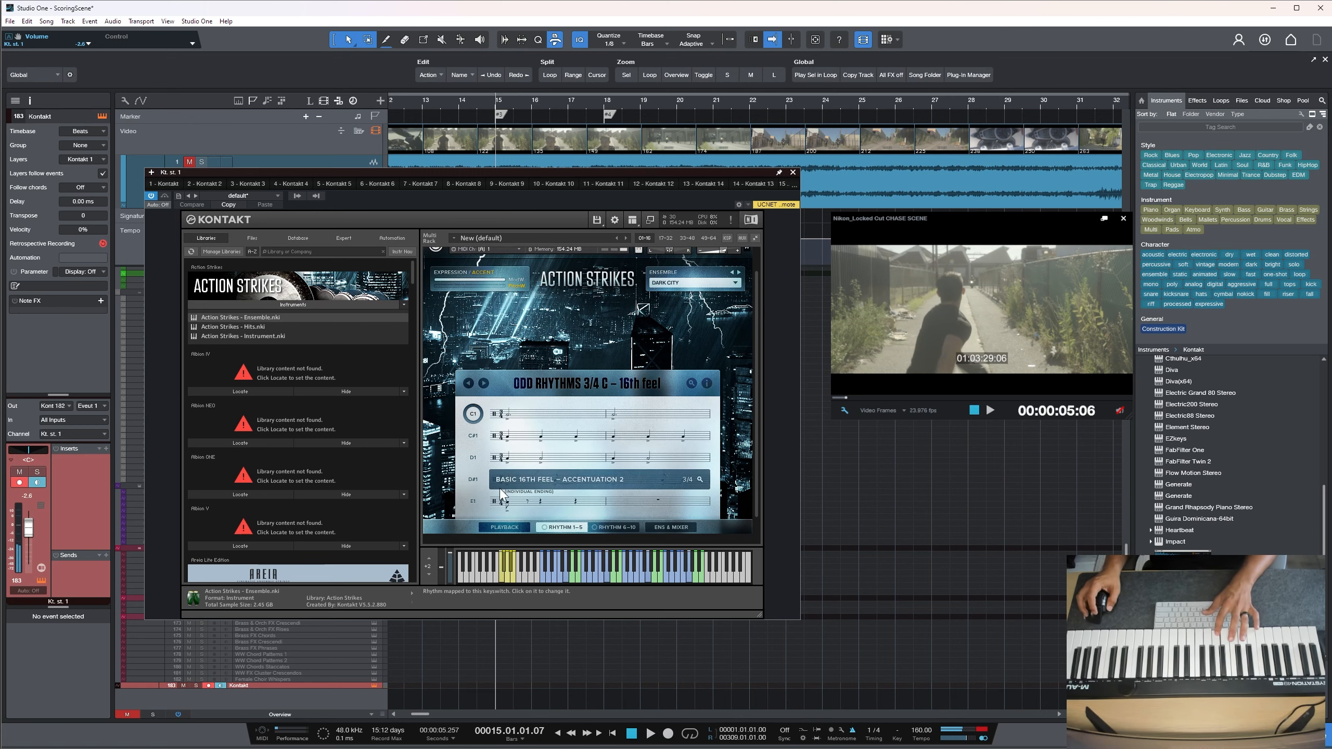
pyautogui.click(472, 480)
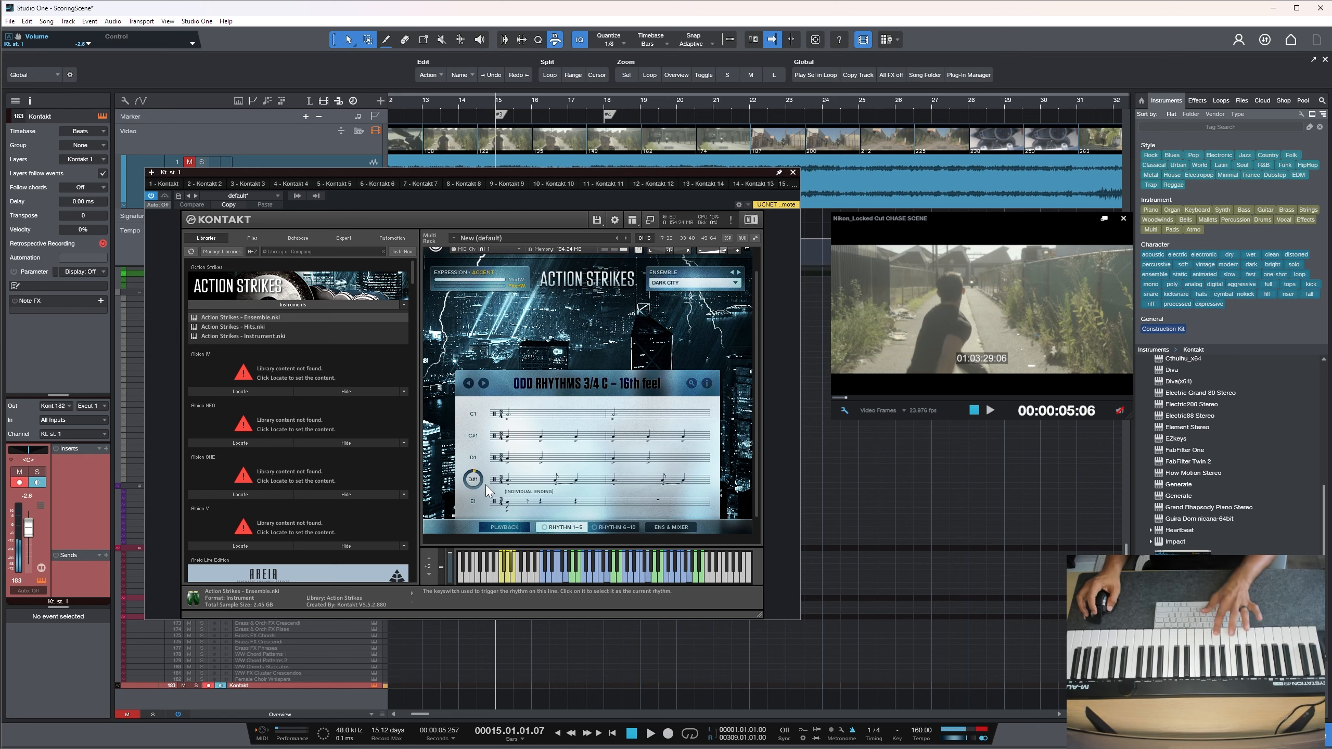
pyautogui.click(723, 283)
pyautogui.click(703, 328)
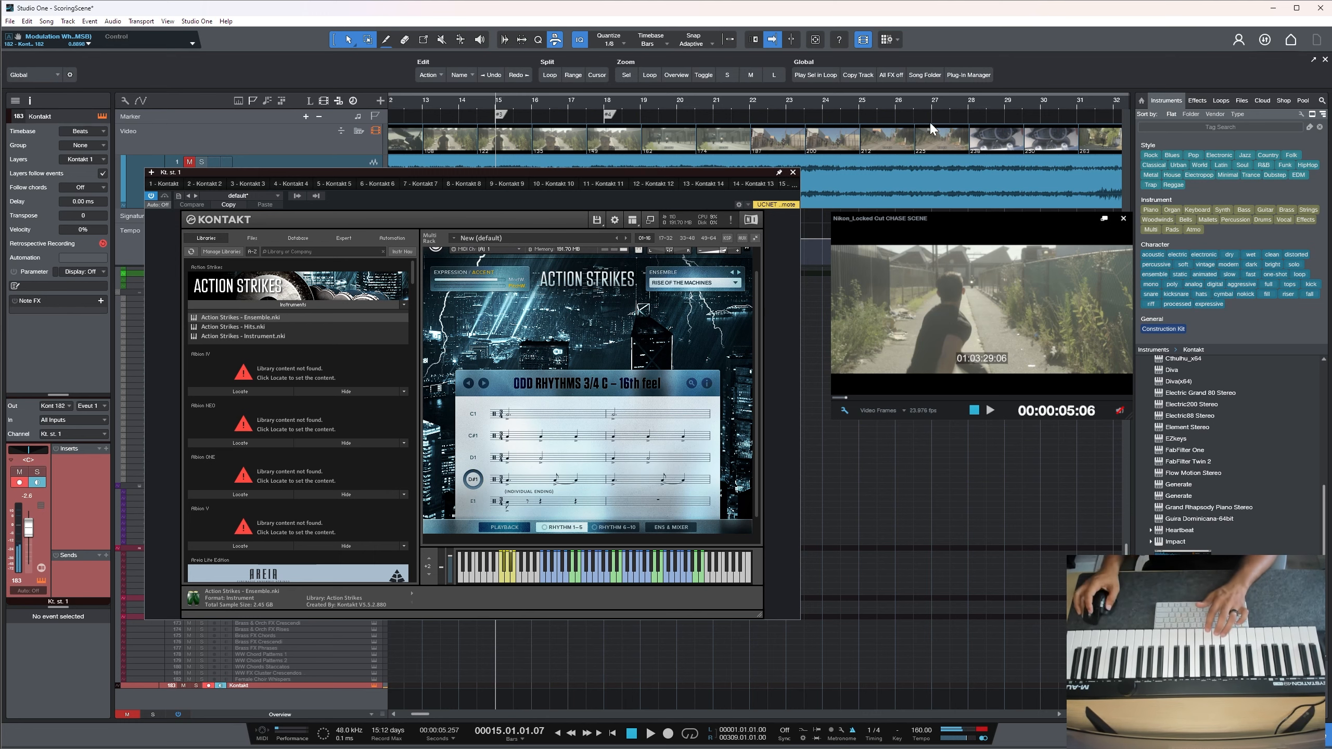
# Close the Kontakt window and record the Action Strikes percussion on the Kontakt track from bar 15 to about bar 173
pyautogui.click(793, 173)
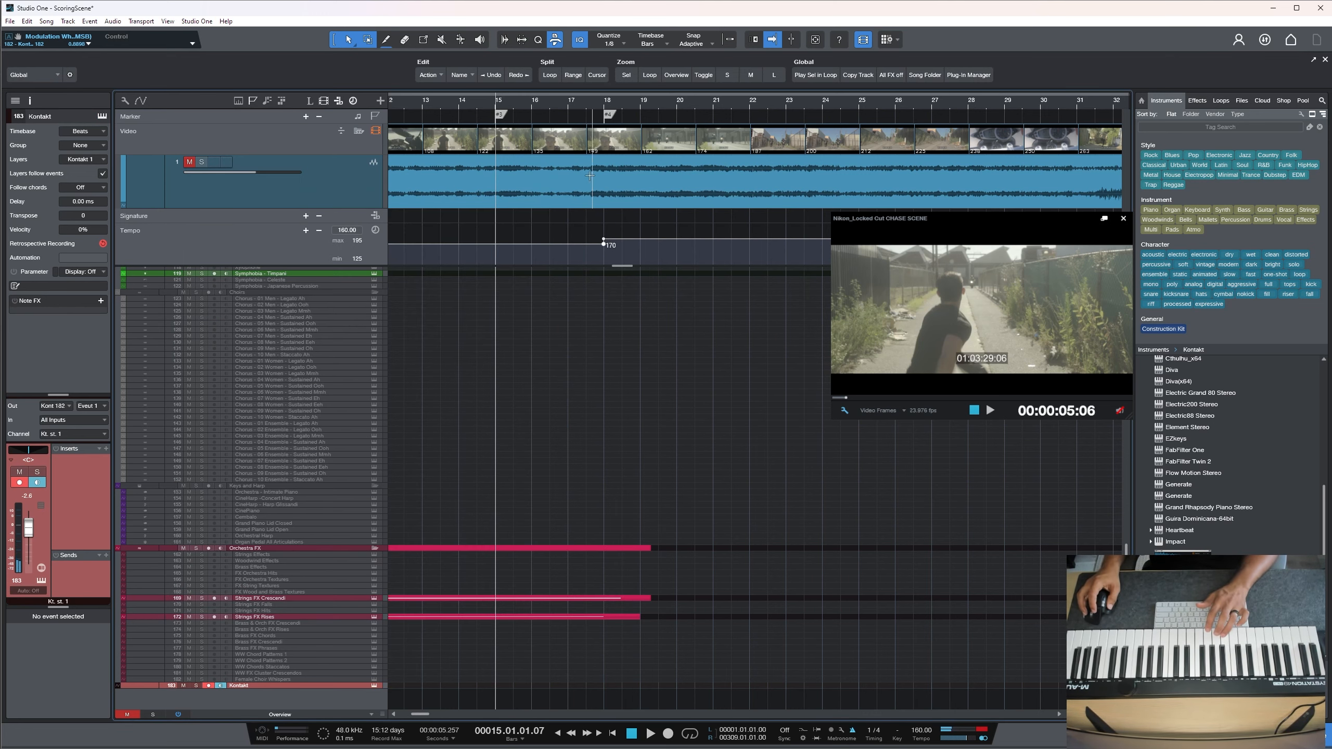
pyautogui.press('KP_Multiply')
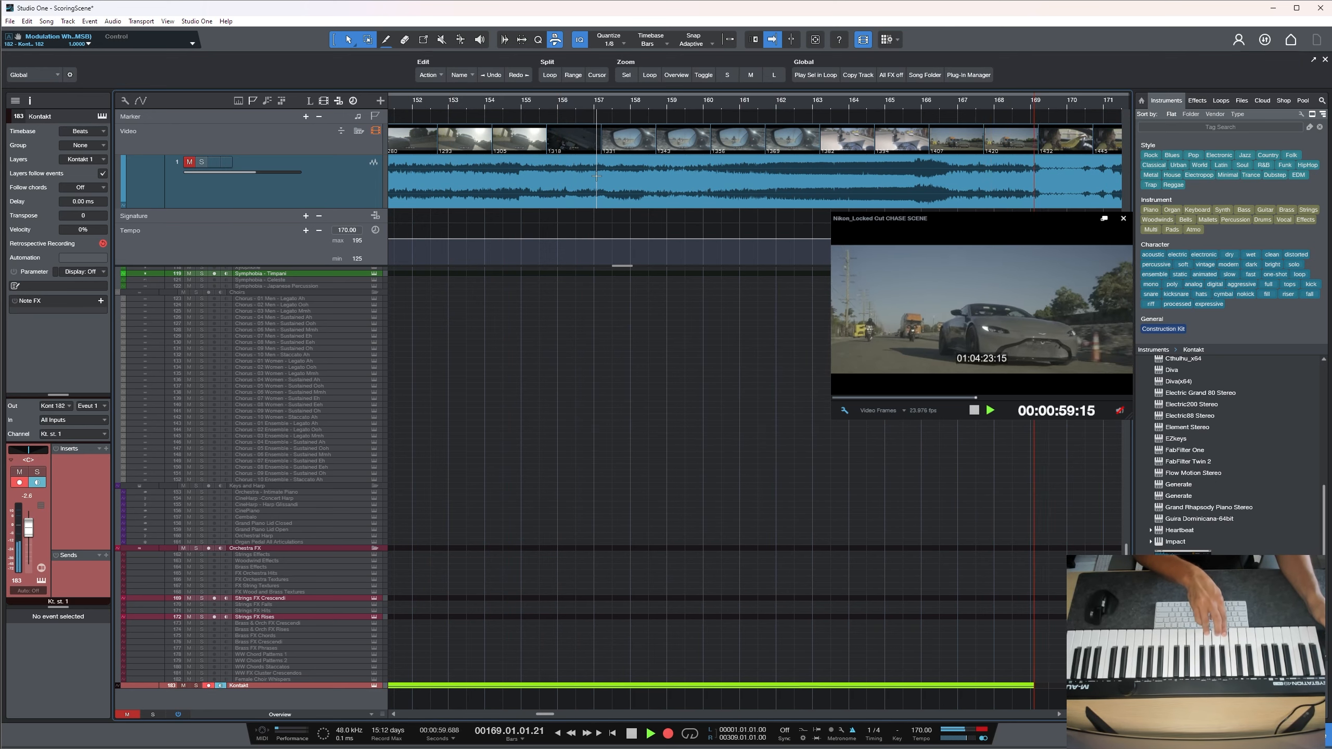
pyautogui.press('space')
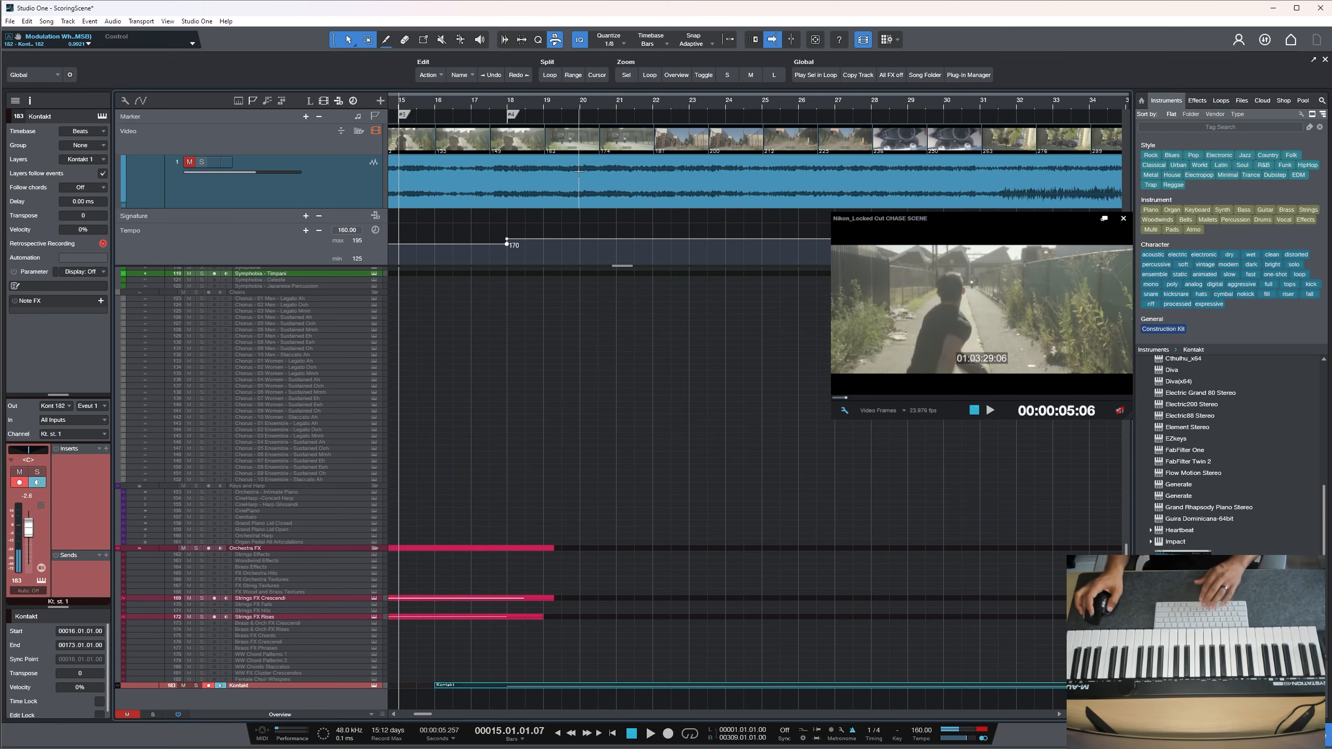
# Open the Kontakt part in the note editor, zoom out to its full length and select all its notes
pyautogui.scroll(4, 592, 462)
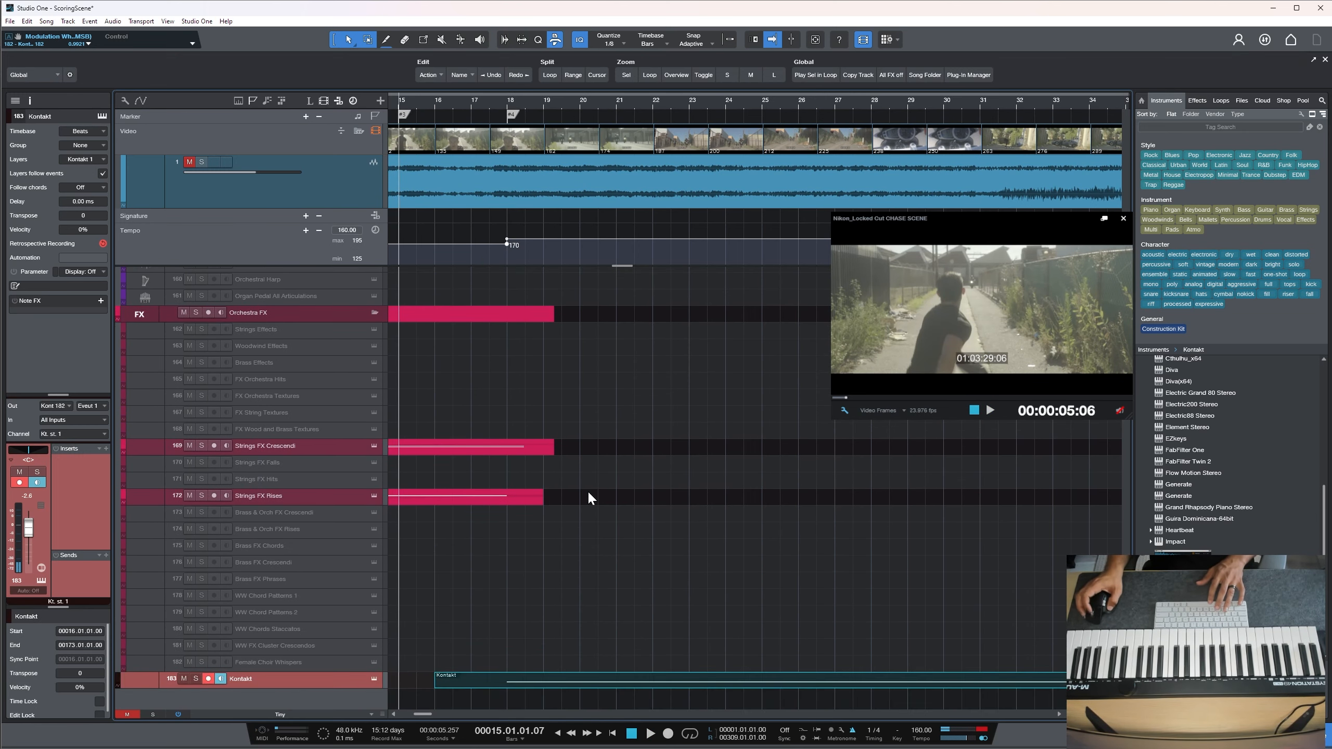
pyautogui.doubleClick(517, 688)
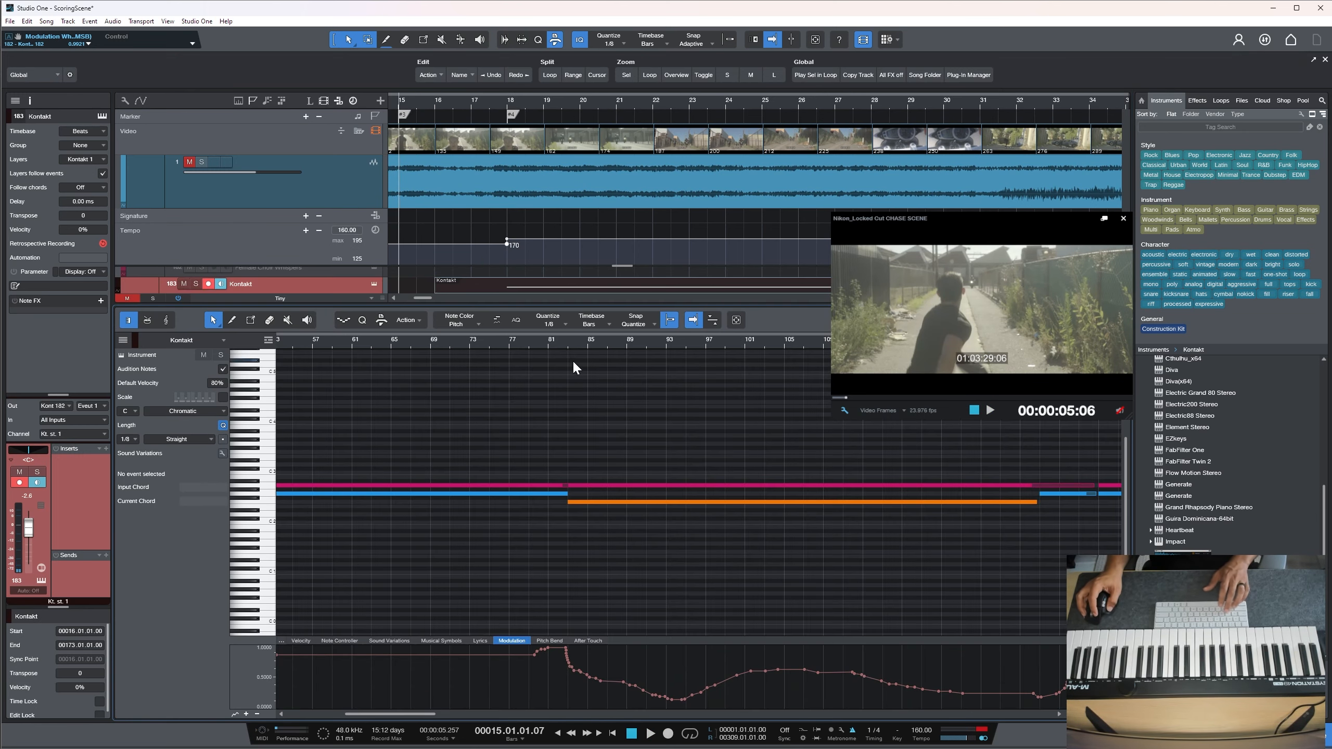
pyautogui.moveTo(573, 340); pyautogui.dragTo(524, 336)
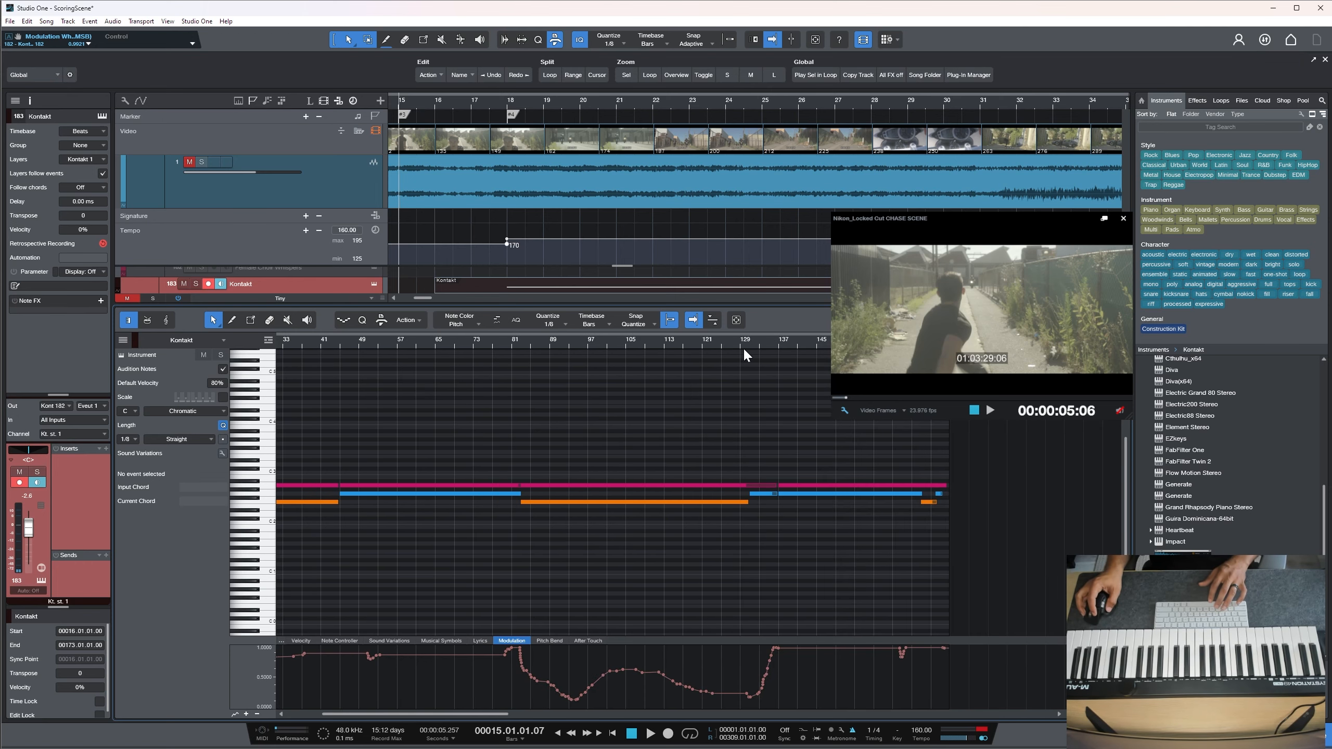
pyautogui.hotkey('shift', 'f')
pyautogui.moveTo(827, 396); pyautogui.dragTo(303, 599)
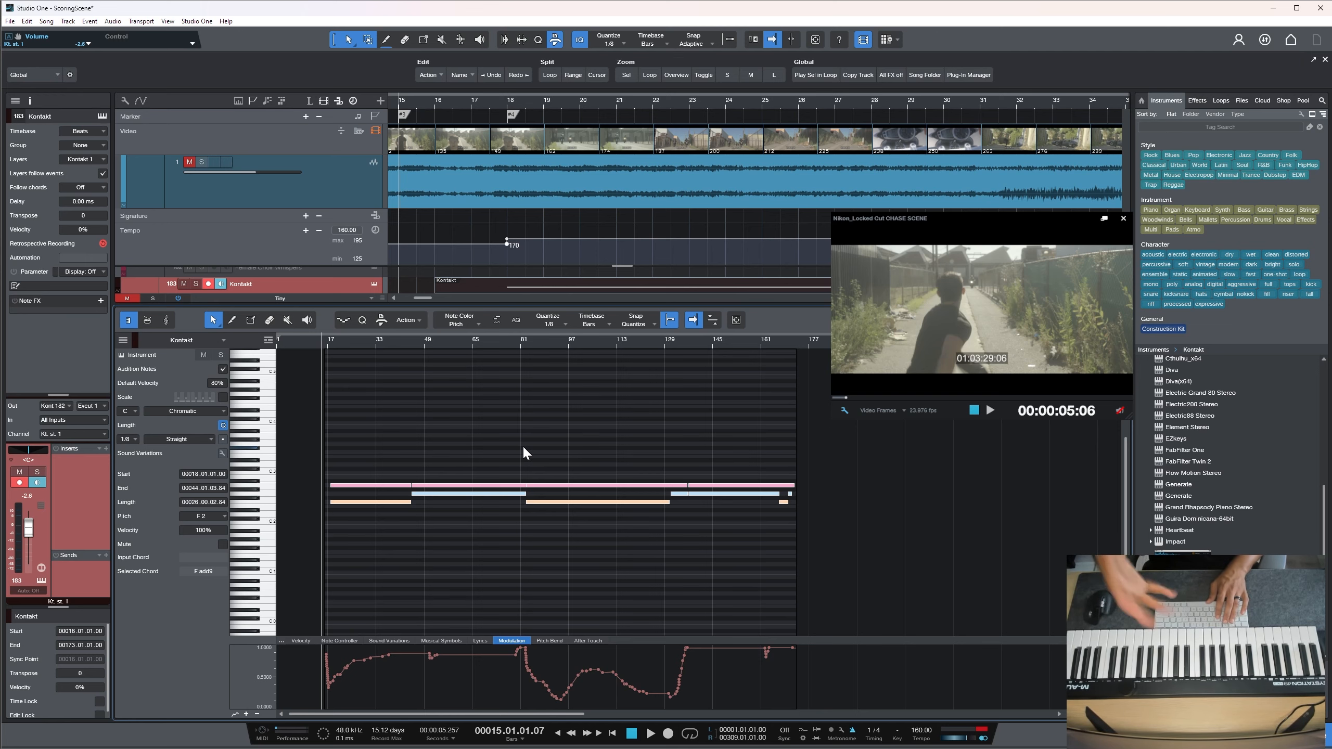
# Close the note editor and play the cue from bar 15 while reviewing the percussion, choir and orchestral FX tracks
pyautogui.press('space')
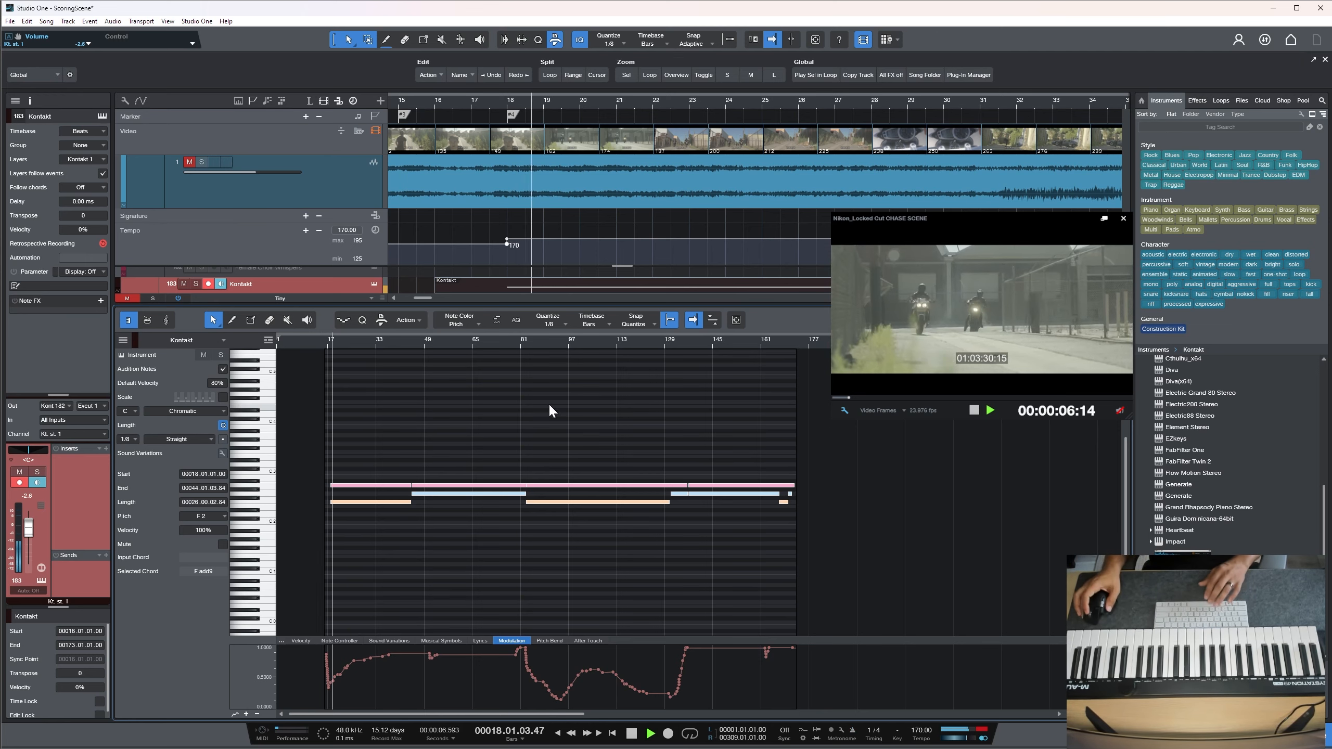
pyautogui.press('F2')
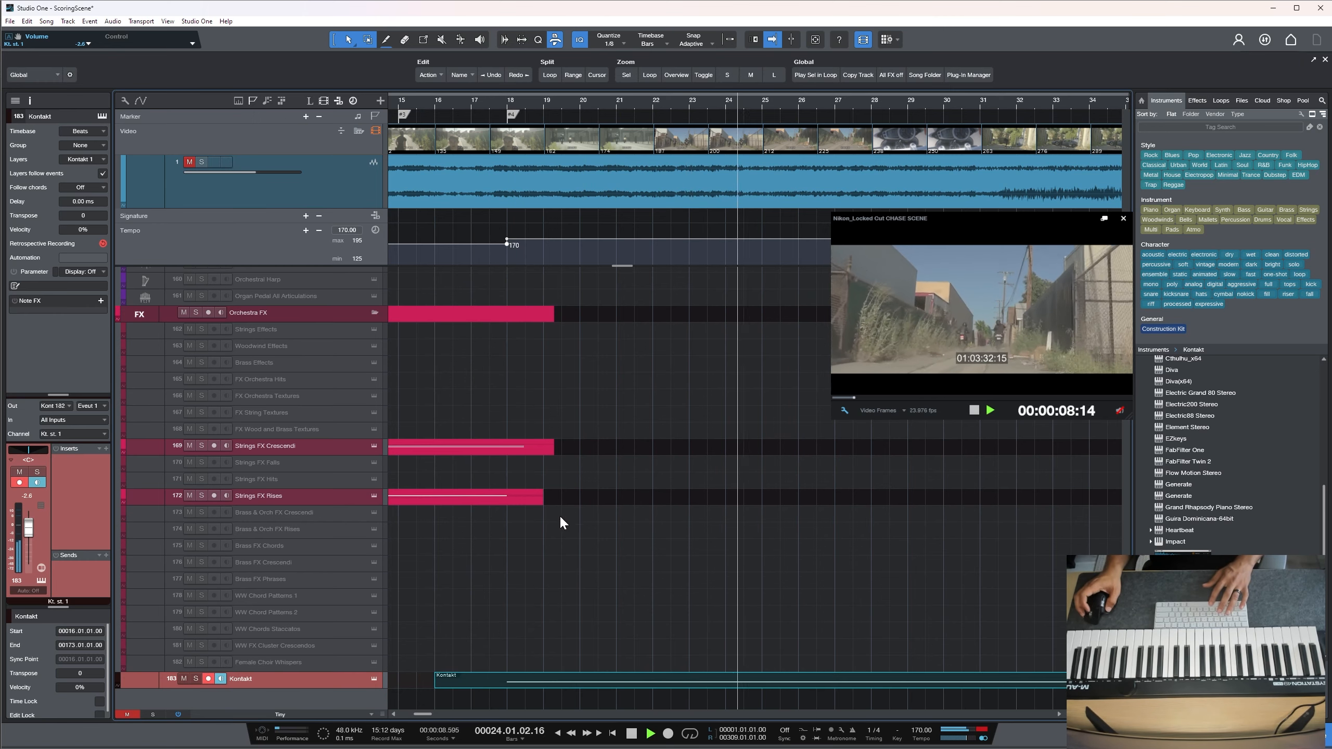
pyautogui.scroll(12, 560, 517)
pyautogui.scroll(-3, 559, 517)
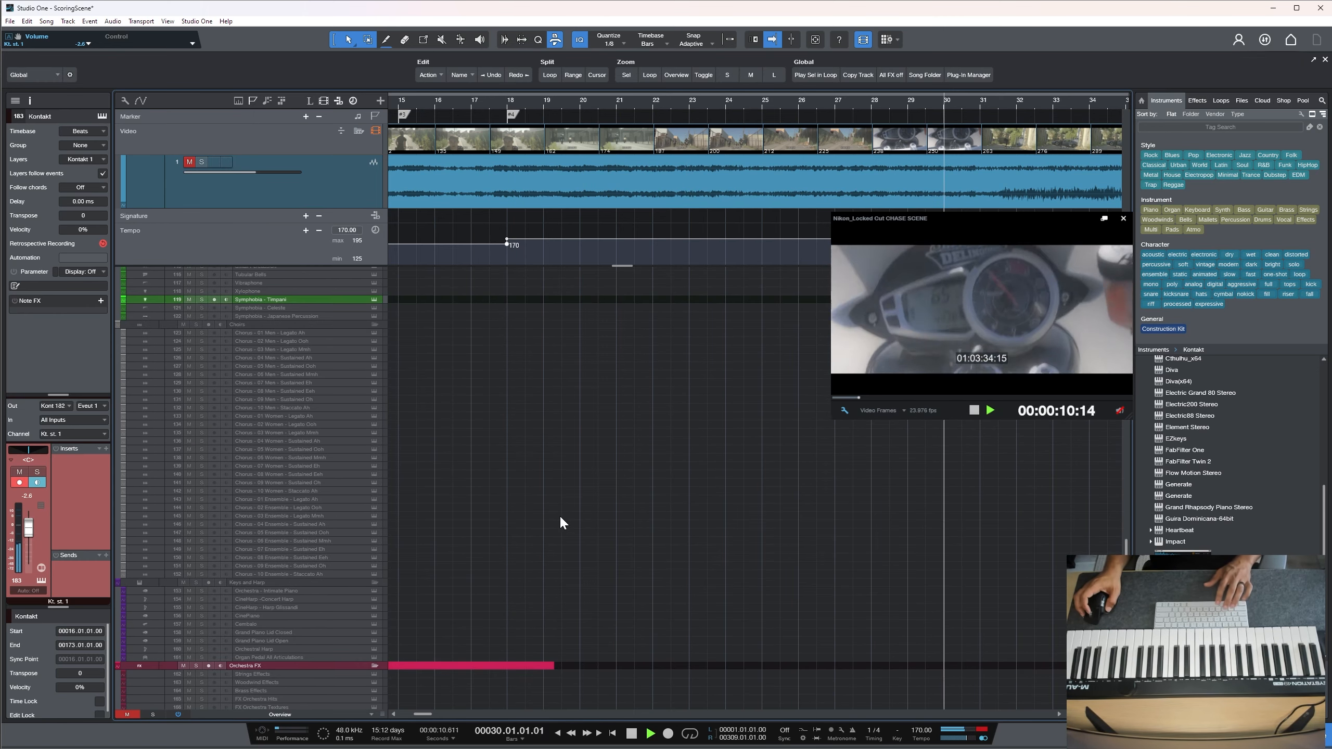
pyautogui.scroll(10, 559, 514)
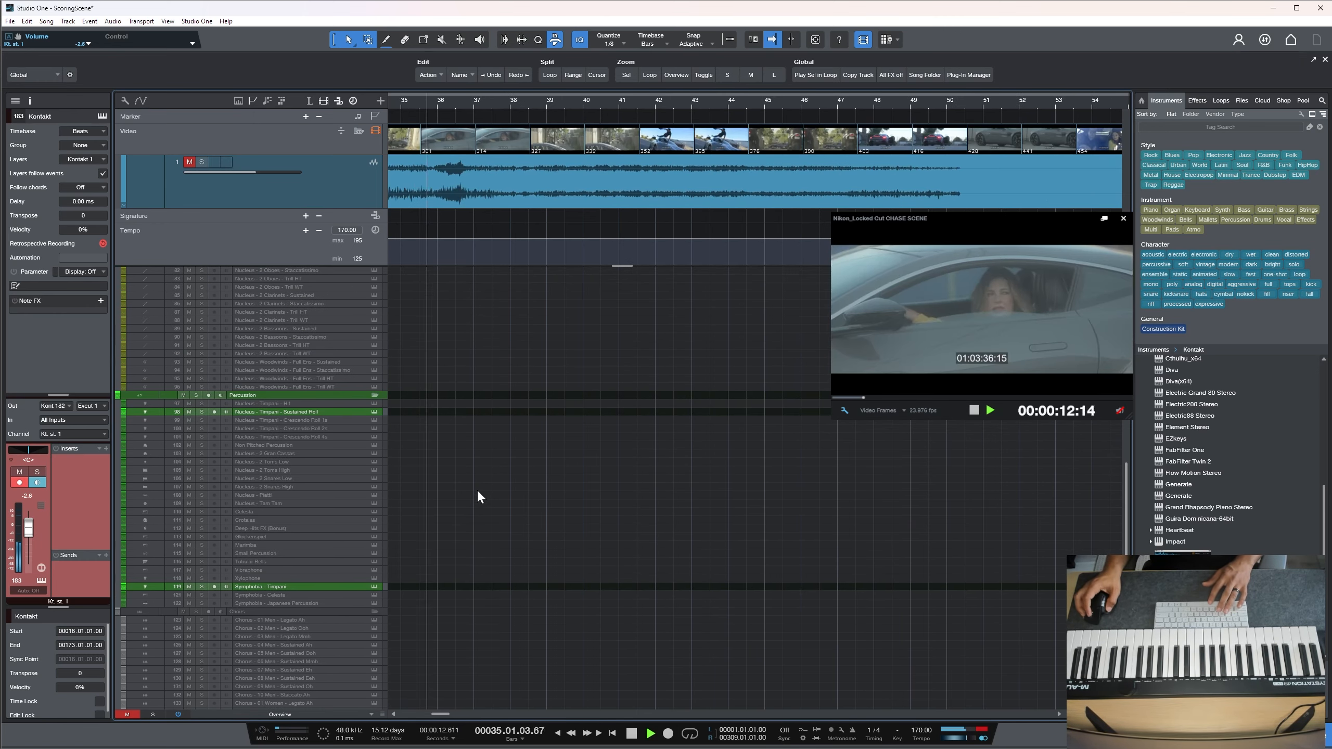
pyautogui.scroll(3, 474, 491)
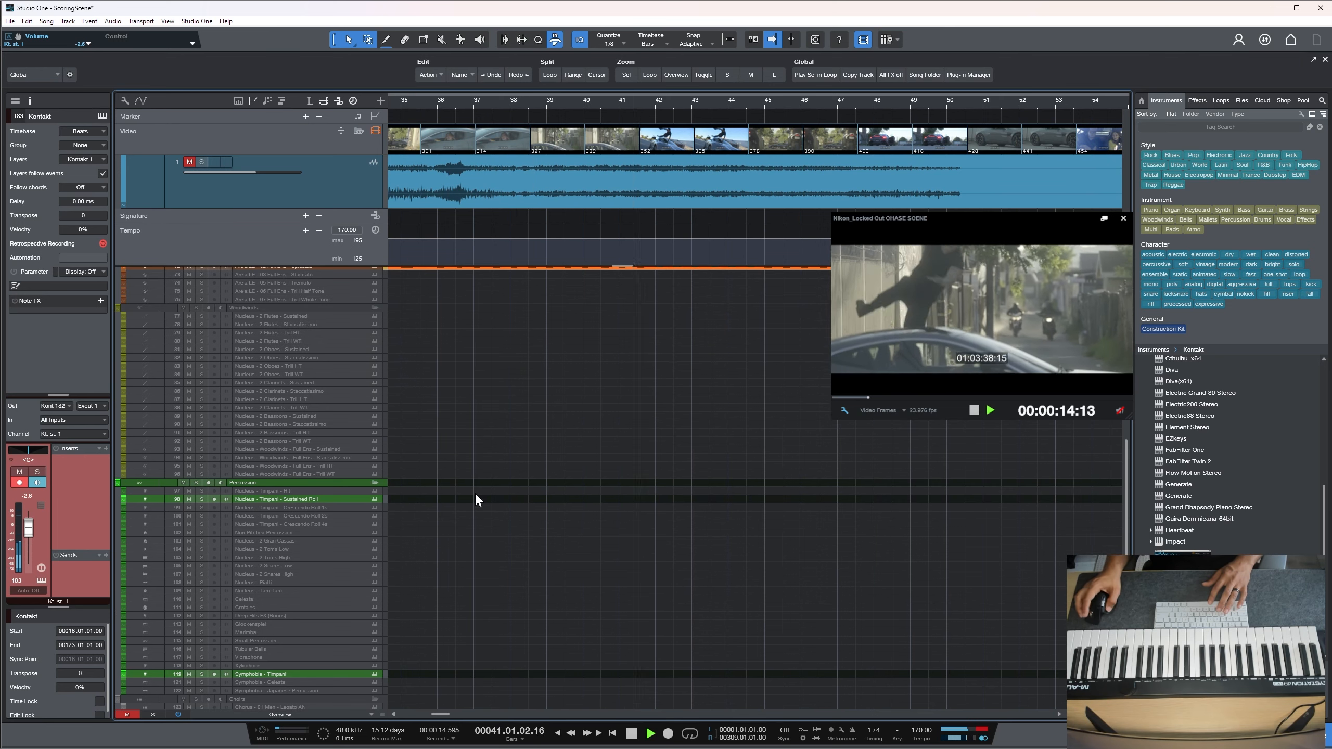
pyautogui.scroll(-15, 474, 492)
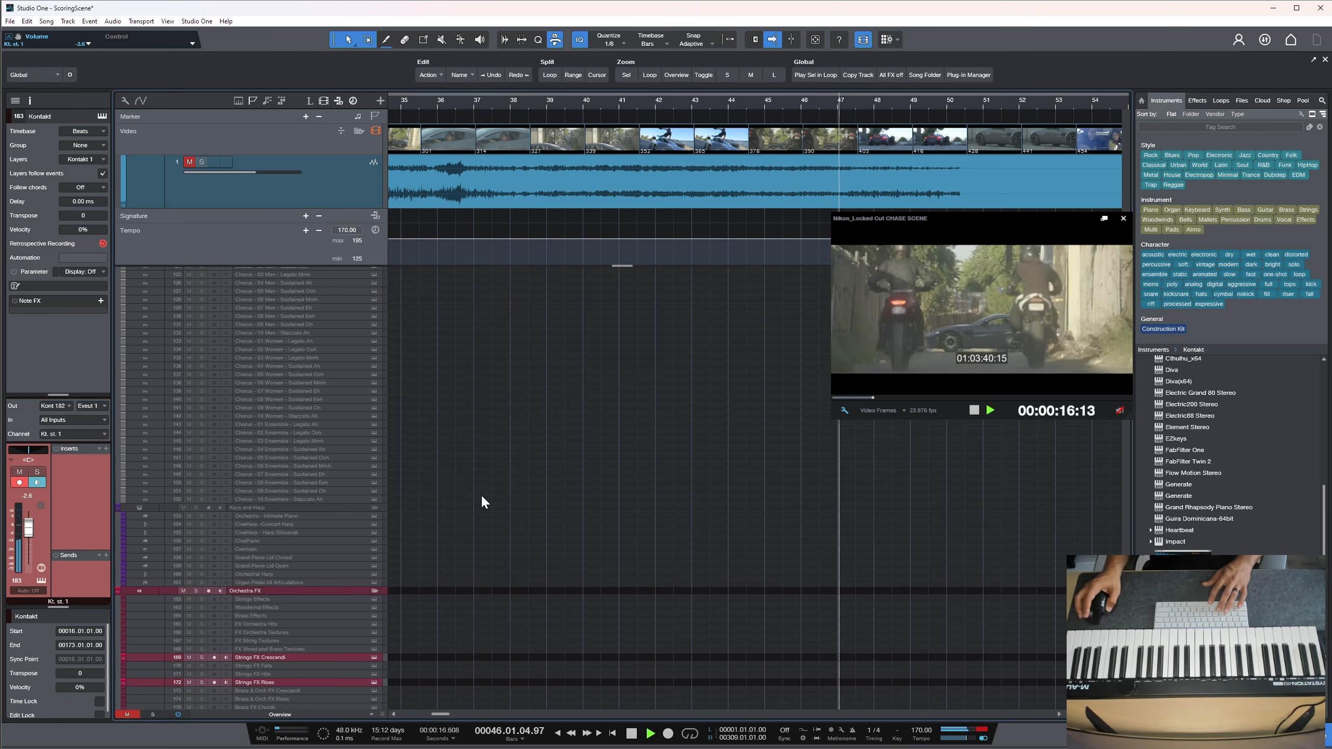
pyautogui.scroll(-2, 480, 501)
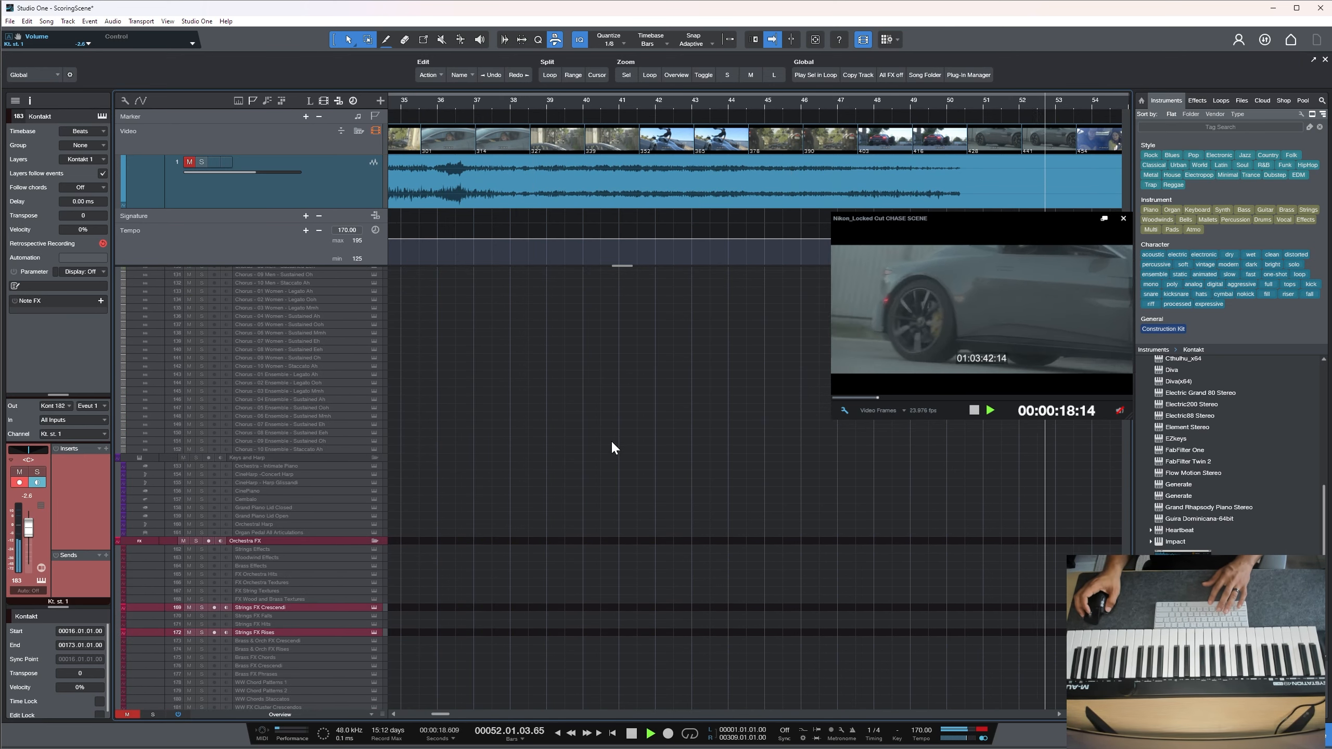
pyautogui.scroll(-2, 606, 456)
pyautogui.press('space')
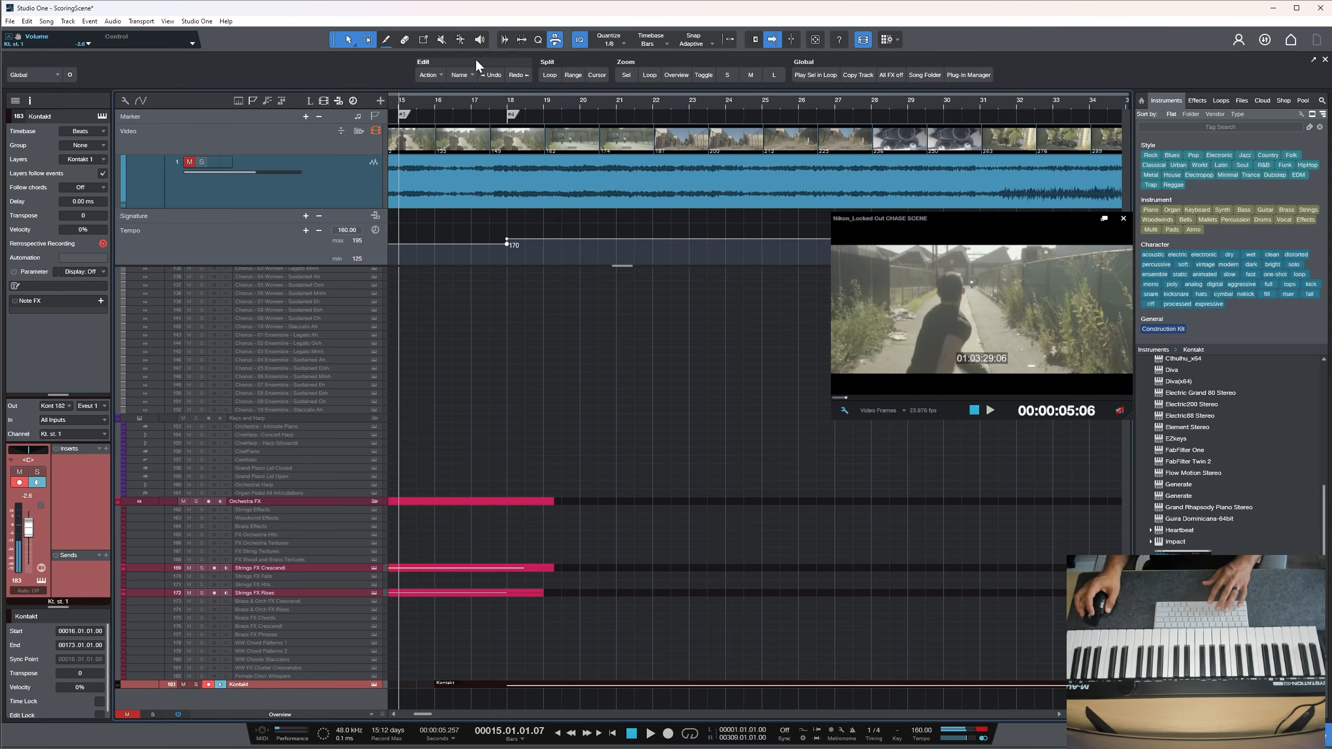
# Zoom out the timeline and play the cue from bar 35 against the video while reviewing the percussion tracks
pyautogui.press('w')
pyautogui.press('w')
pyautogui.press('w')
pyautogui.press('w')
pyautogui.press('w')
pyautogui.press('w')
pyautogui.moveTo(431, 110); pyautogui.dragTo(510, 98)
pyautogui.click(510, 100)
pyautogui.click(423, 102)
pyautogui.press('space')
pyautogui.moveTo(423, 105); pyautogui.dragTo(539, 121)
pyautogui.scroll(3, 603, 480)
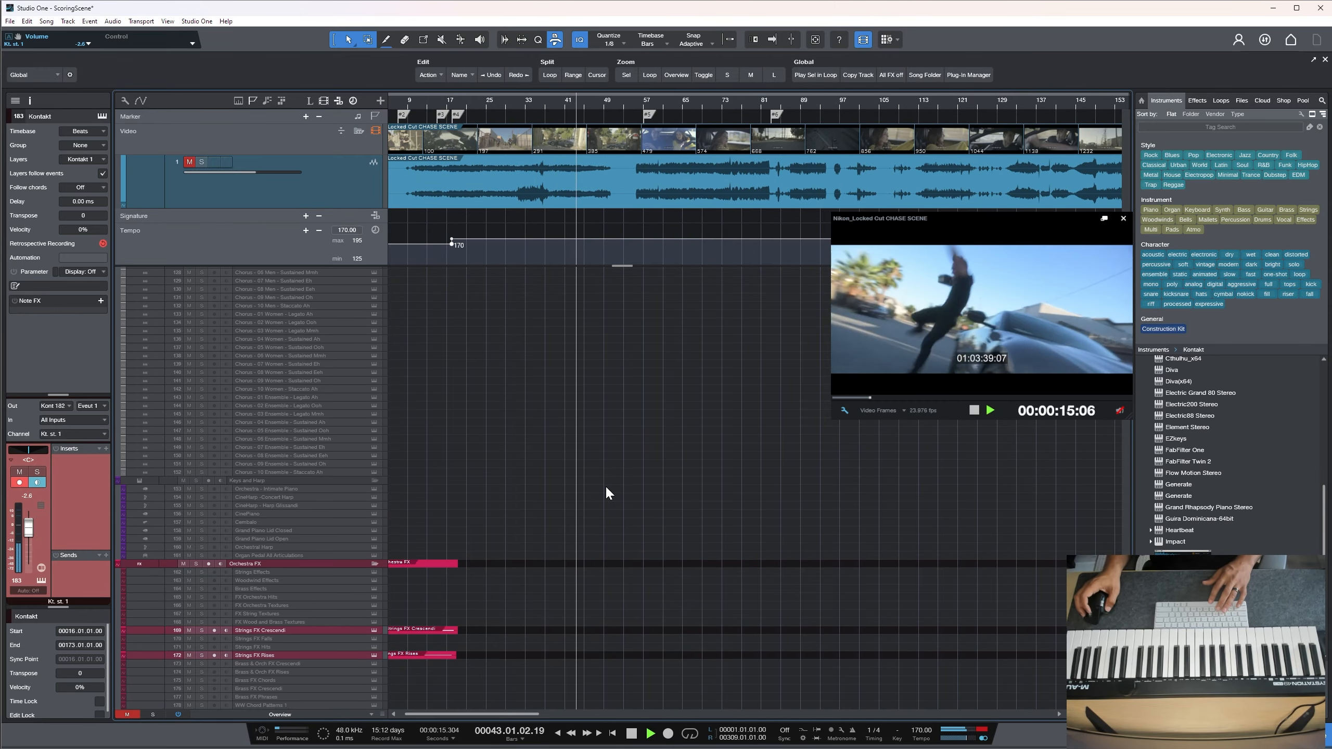
pyautogui.scroll(15, 603, 490)
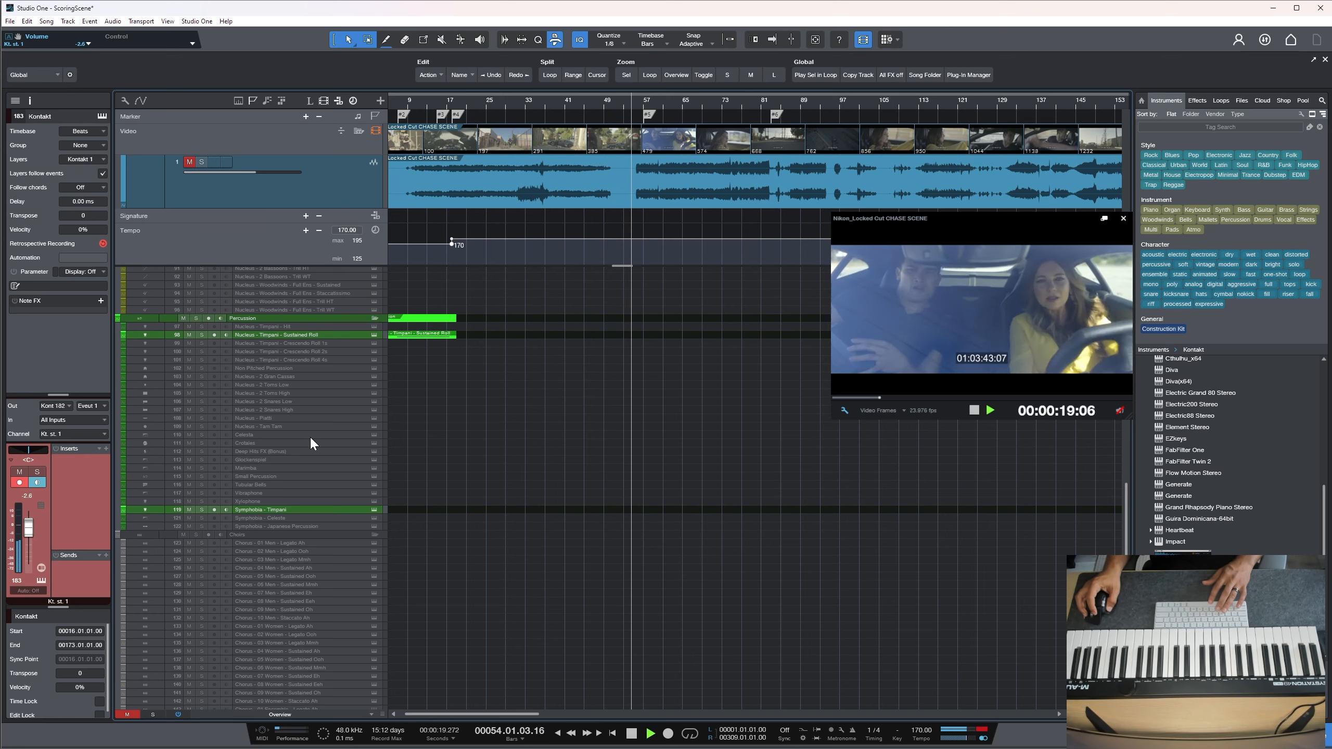
pyautogui.press('space')
# Add a second Kontakt instrument track below the existing one and load the STRIKEFORCE multi Army of Snares into it
pyautogui.scroll(-15, 527, 479)
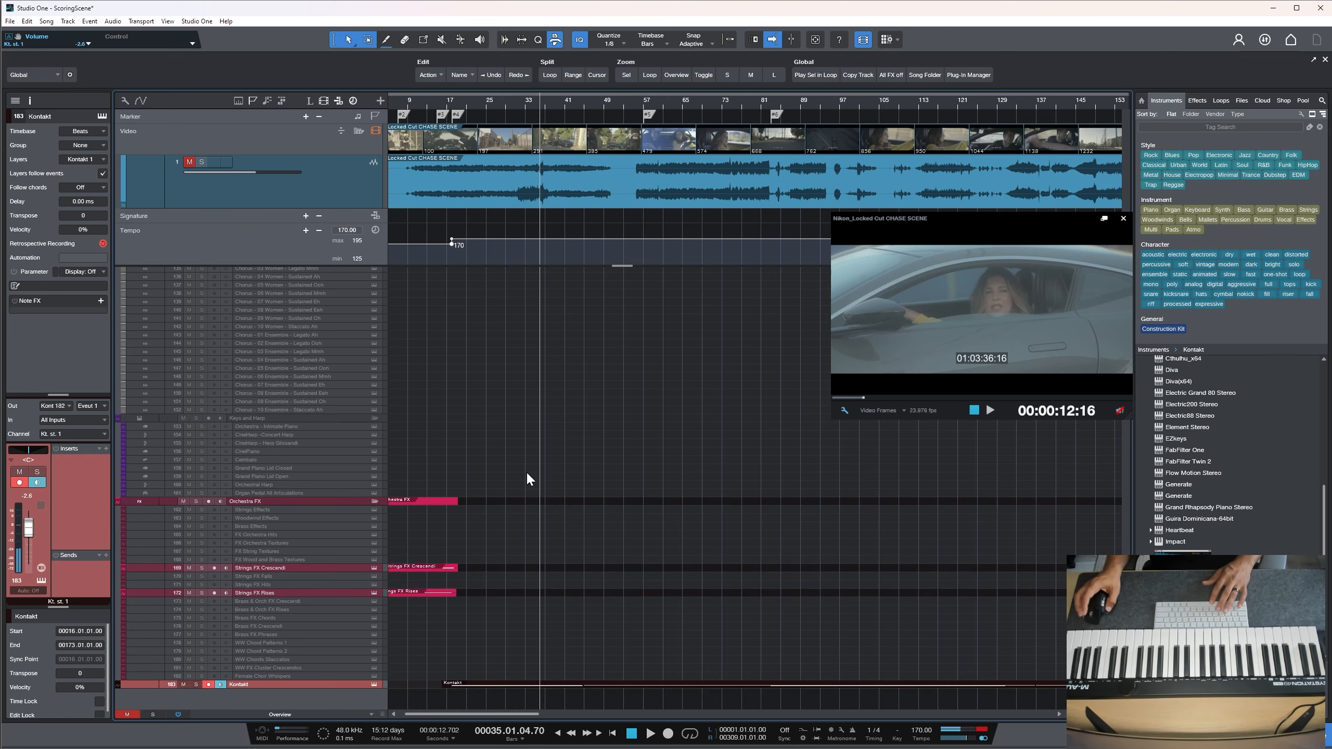
pyautogui.moveTo(1175, 632); pyautogui.dragTo(259, 701)
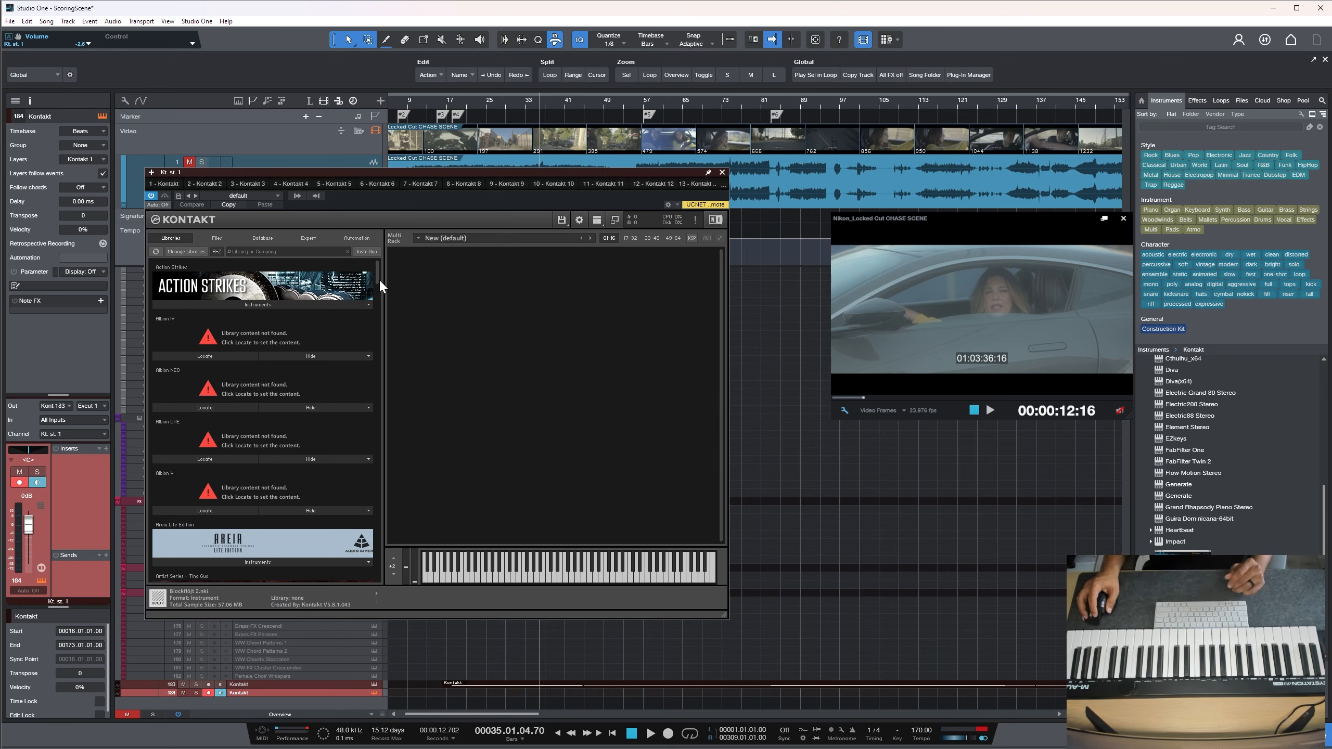
pyautogui.moveTo(378, 279); pyautogui.dragTo(377, 306)
pyautogui.moveTo(378, 339); pyautogui.dragTo(381, 578)
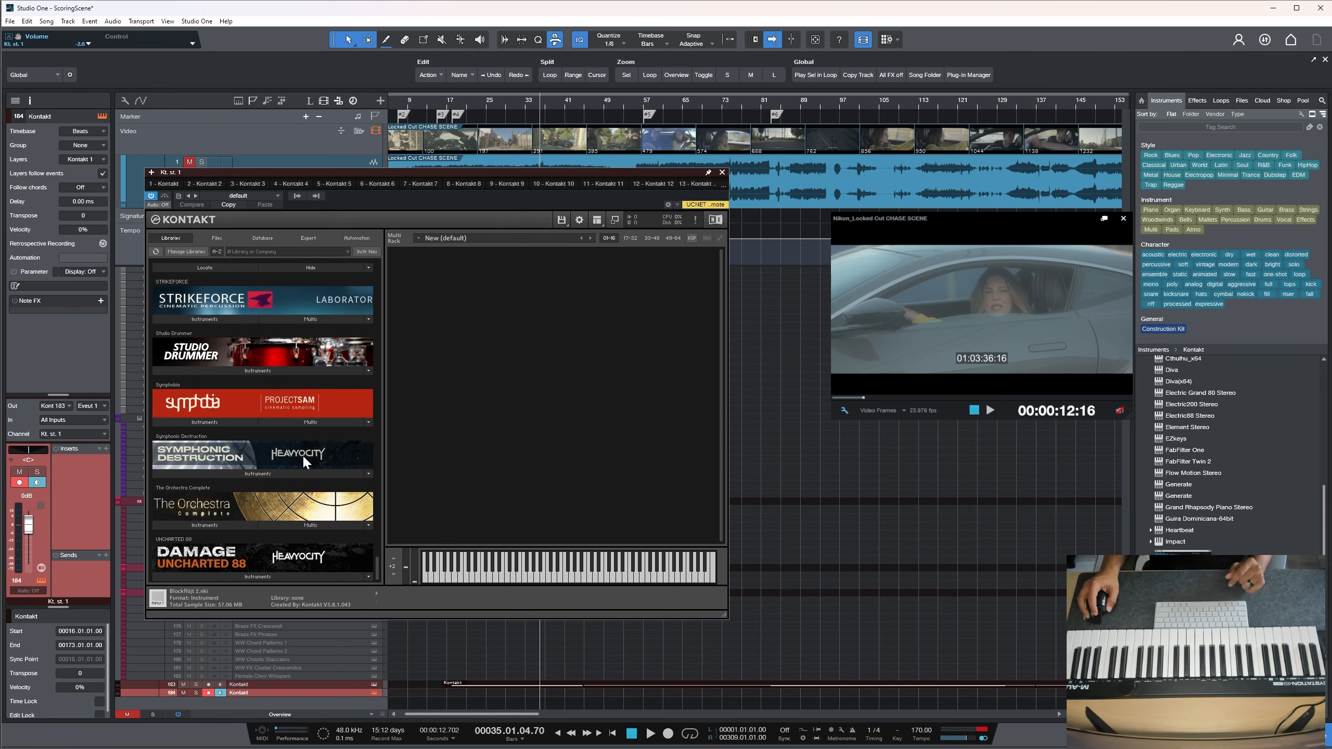
pyautogui.click(292, 317)
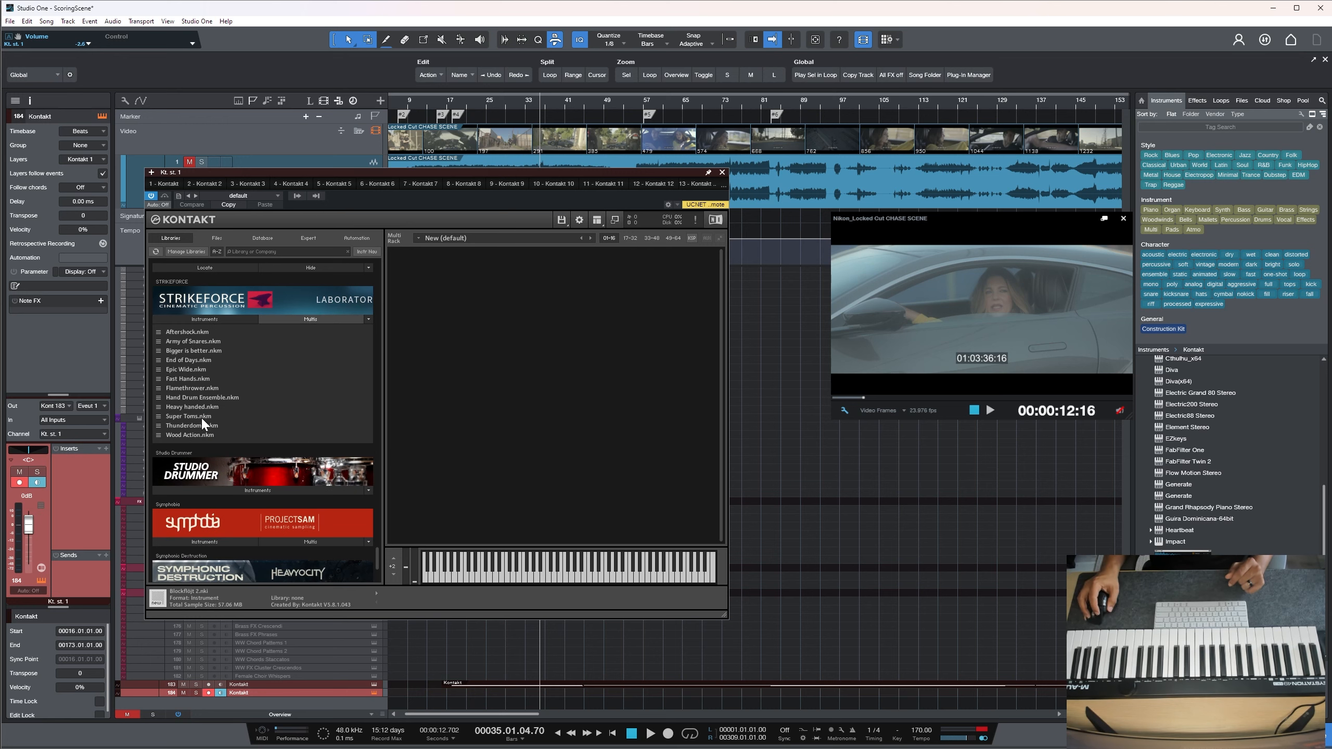
pyautogui.moveTo(199, 342); pyautogui.dragTo(516, 368)
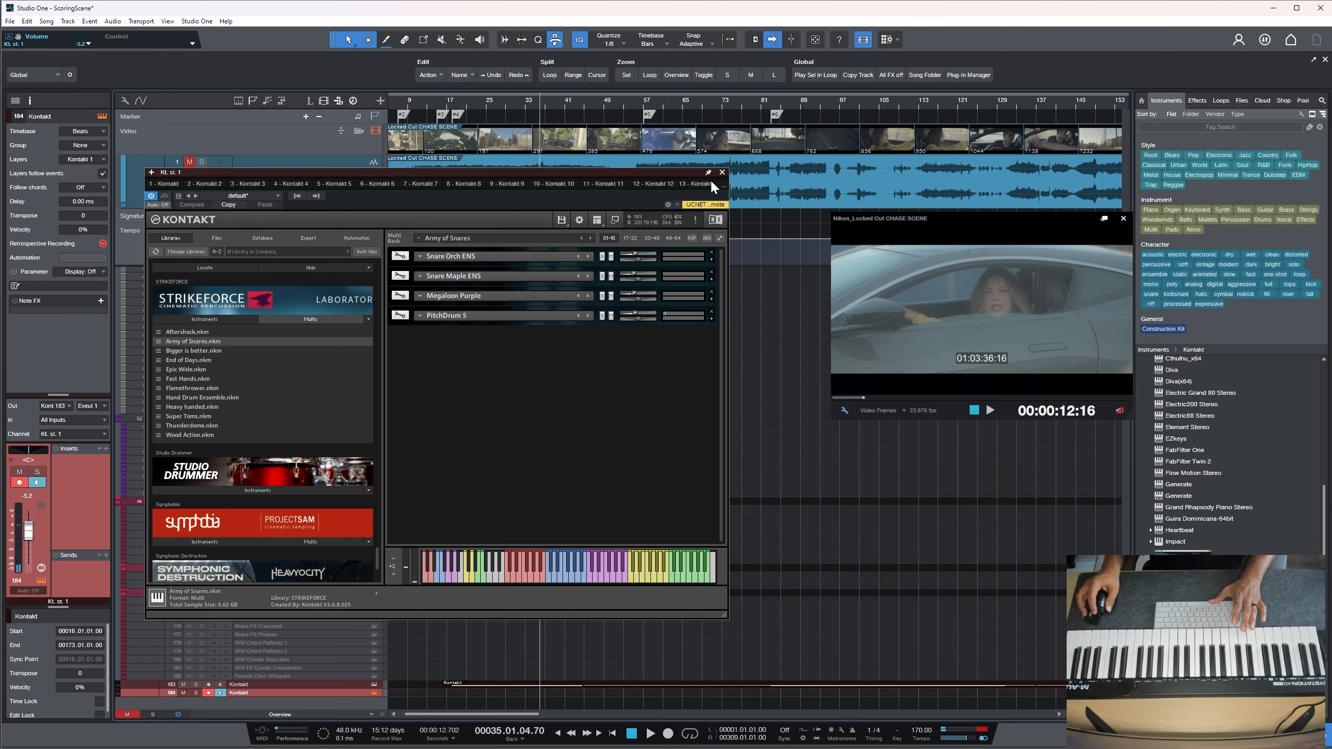
pyautogui.click(722, 173)
# Play the cue against the video from bar 45 and from bar 52
pyautogui.moveTo(578, 99); pyautogui.dragTo(590, 102)
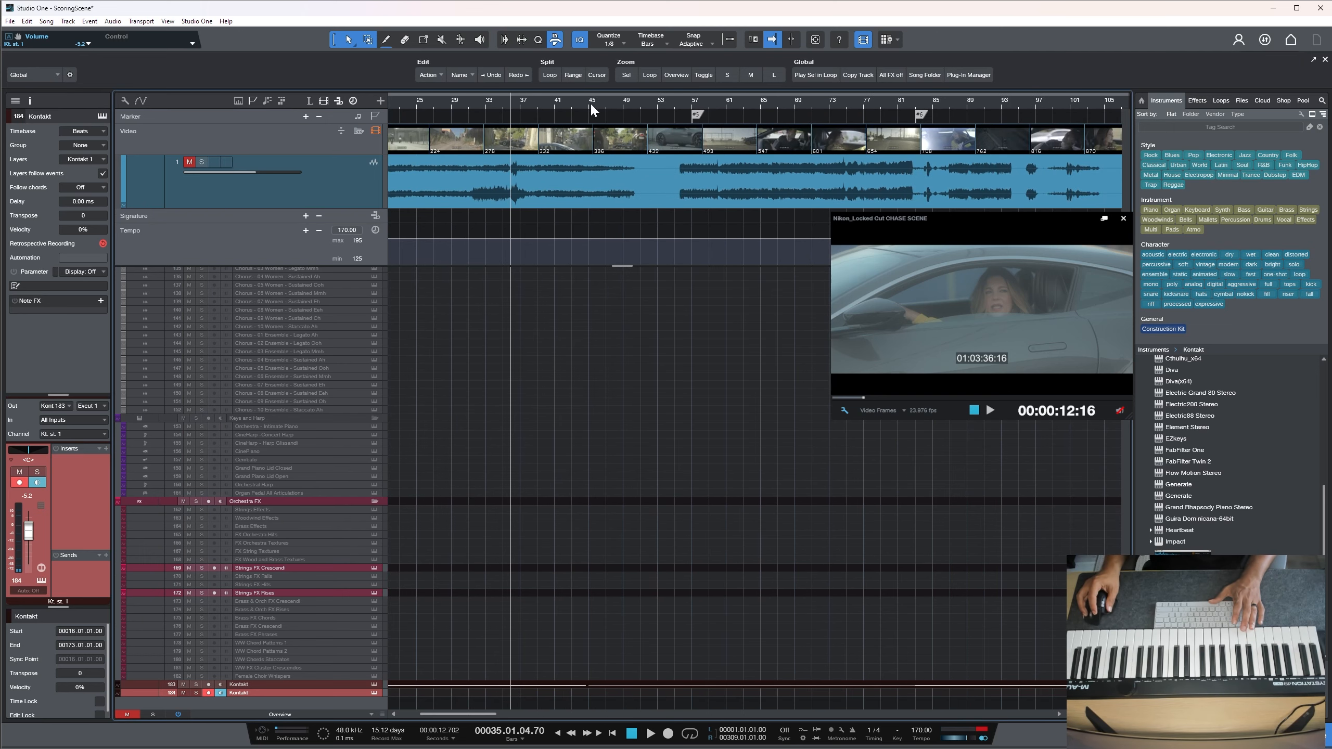
pyautogui.press('space')
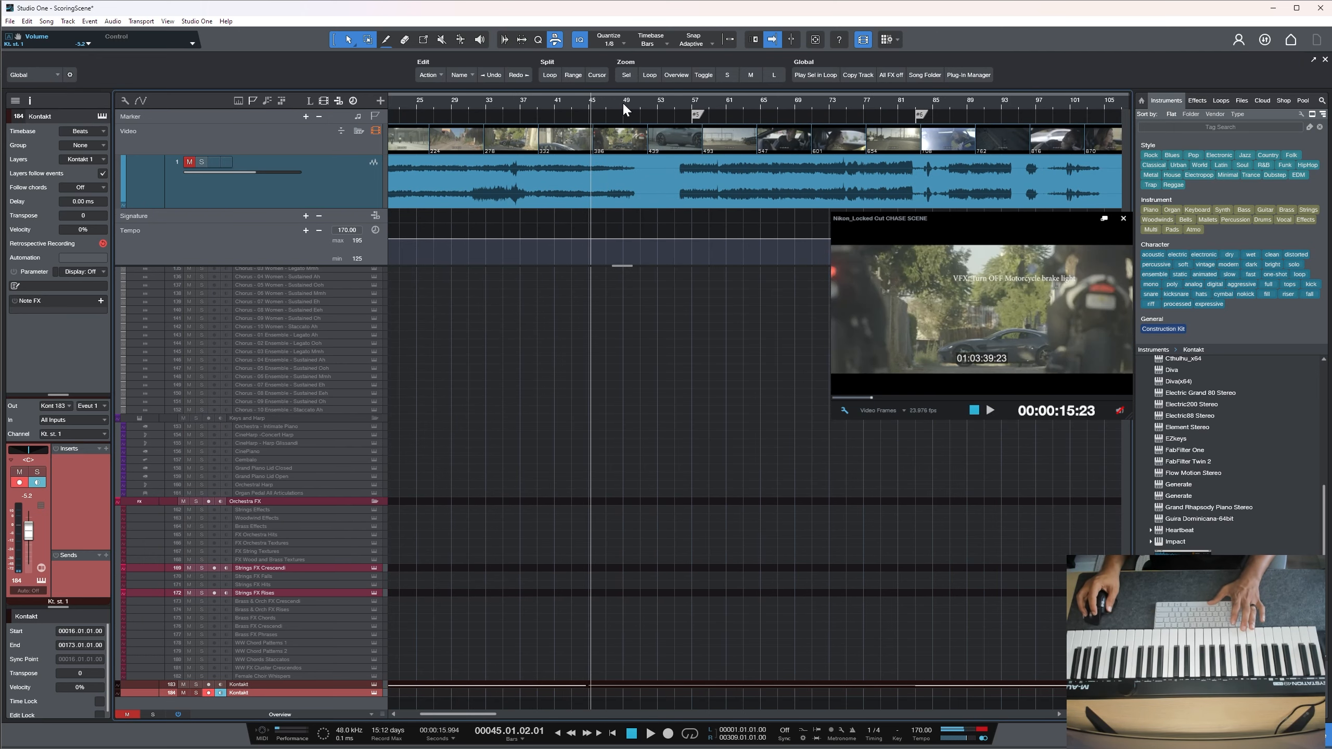
pyautogui.click(656, 102)
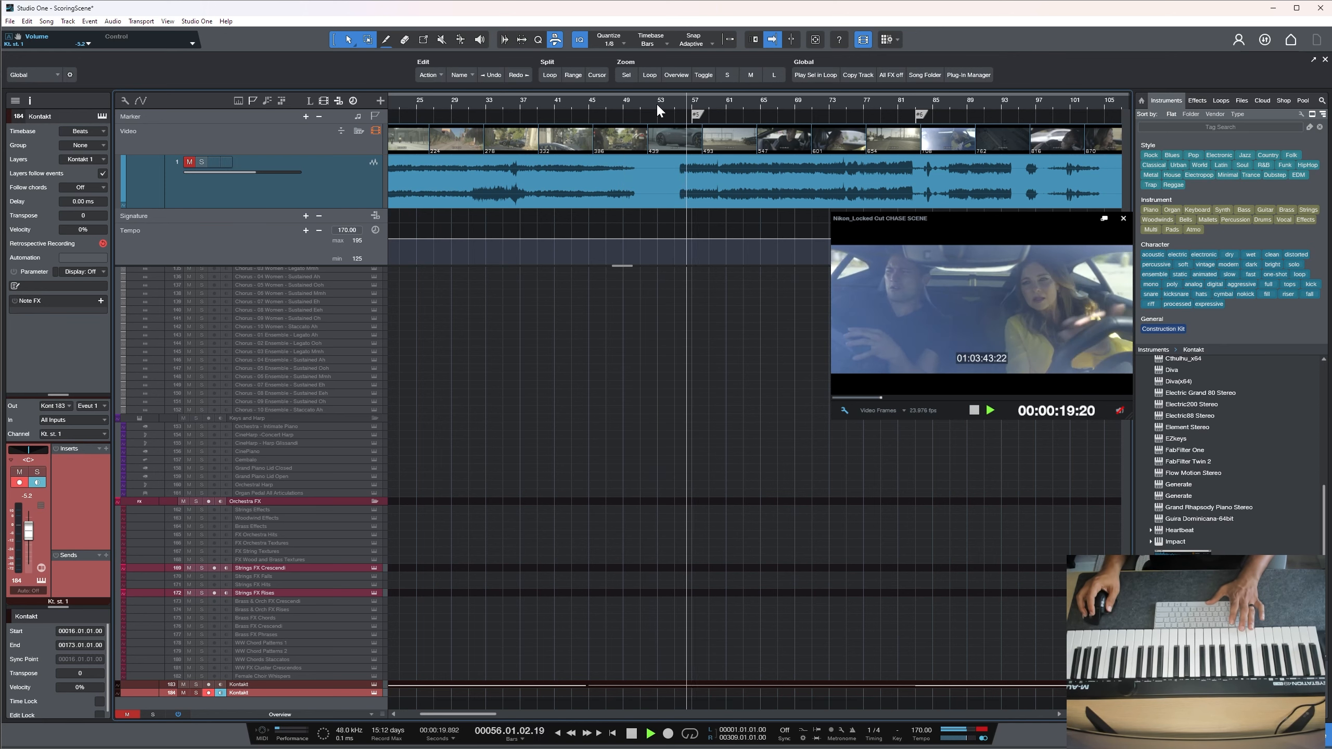
pyautogui.press('space')
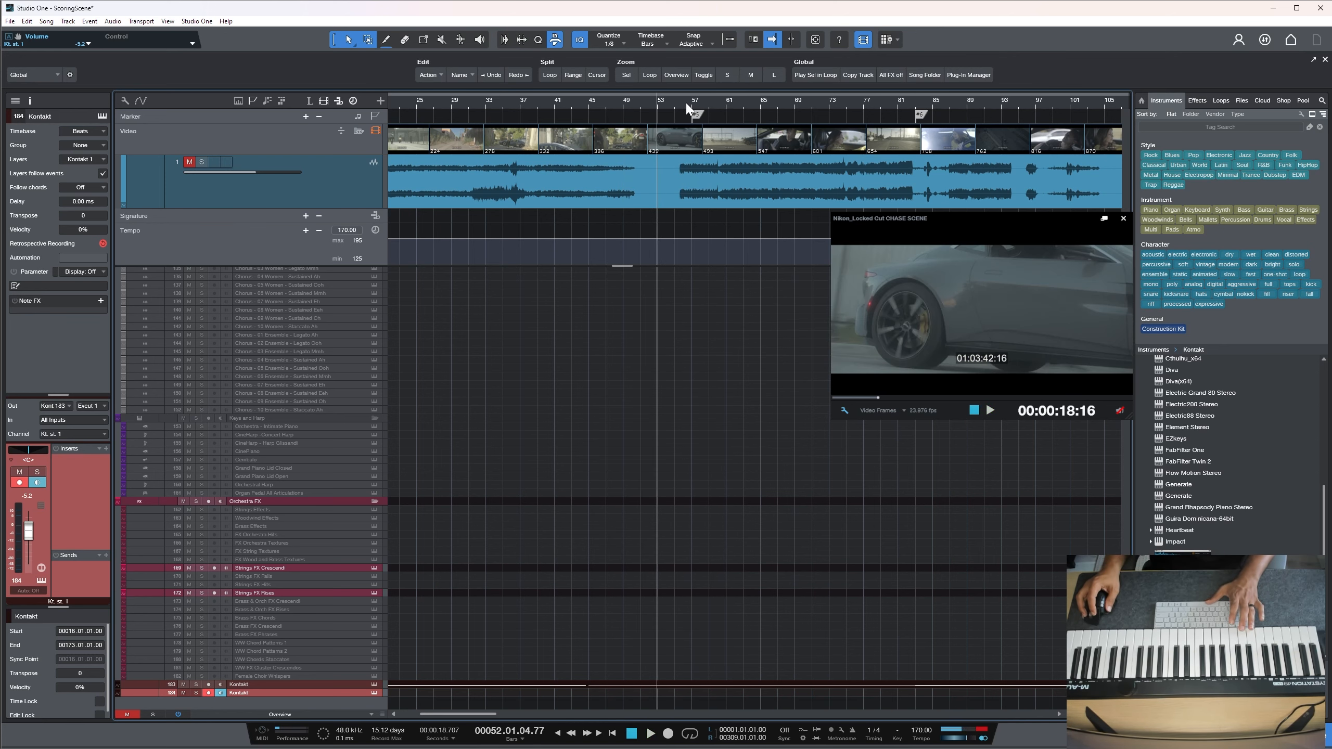
pyautogui.scroll(3, 637, 112)
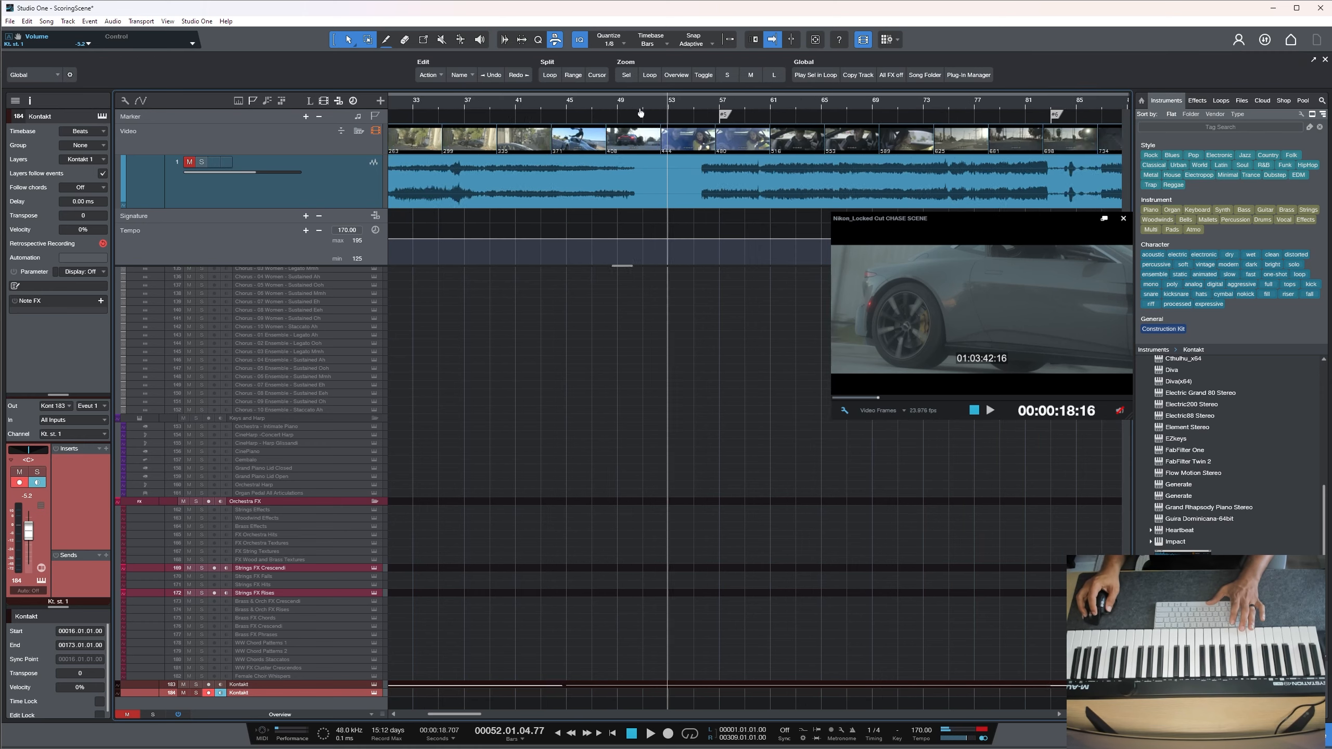
pyautogui.scroll(-1, 606, 483)
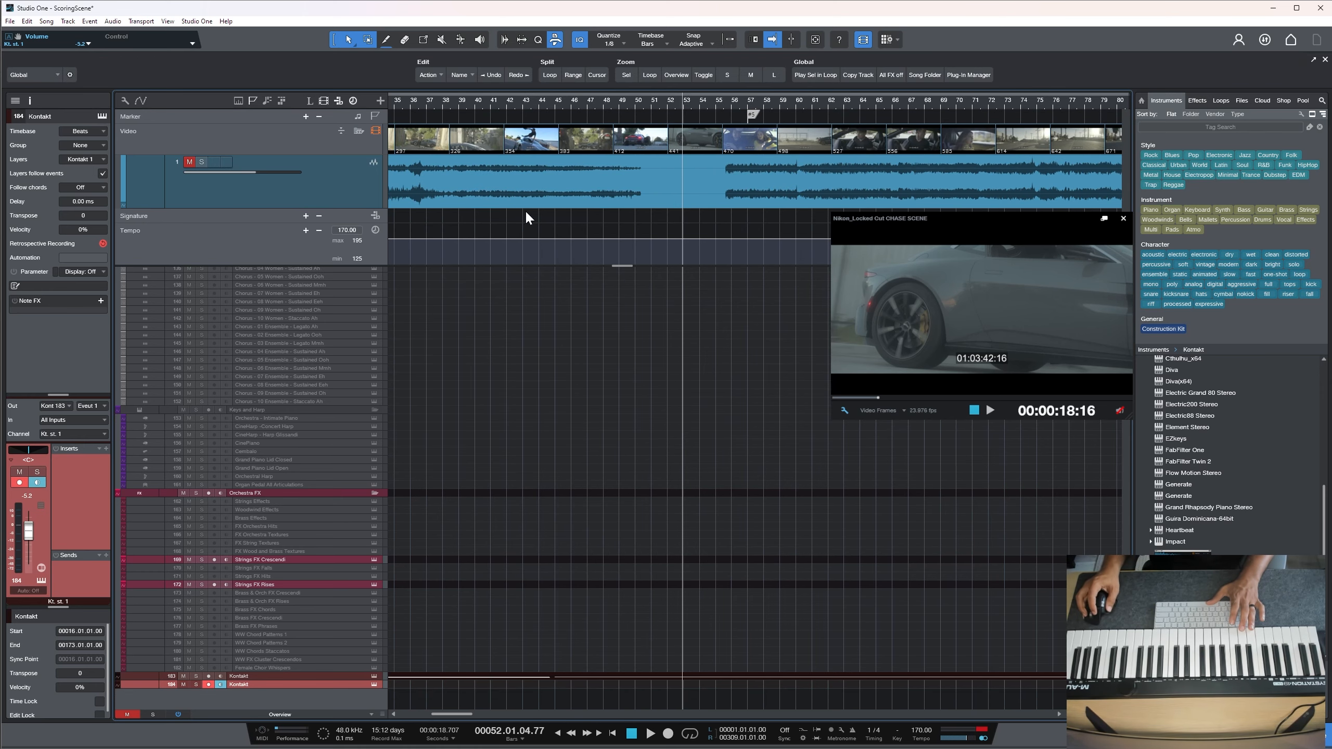
# Record a snare part on the second Kontakt track, starting playback just before bar 45
pyautogui.click(556, 102)
pyautogui.press('space')
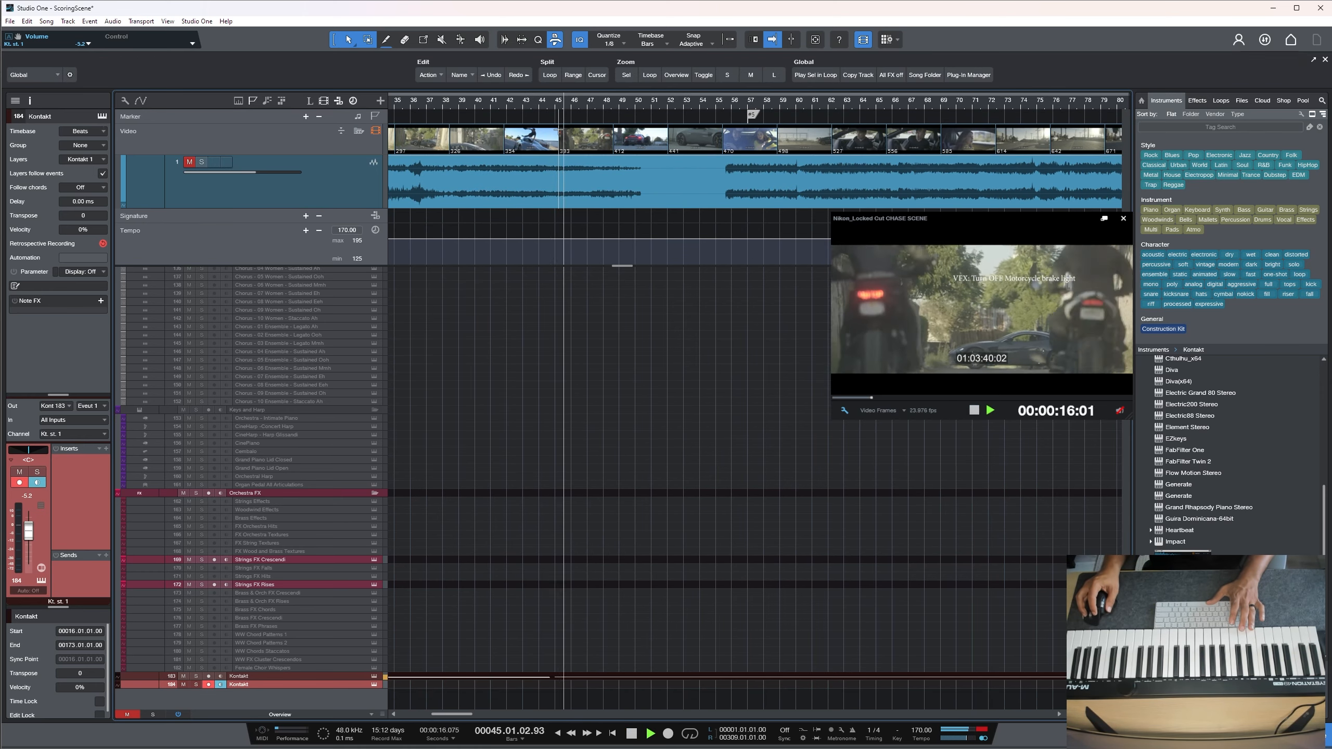
pyautogui.press('space')
pyautogui.press('space')
pyautogui.press('space')
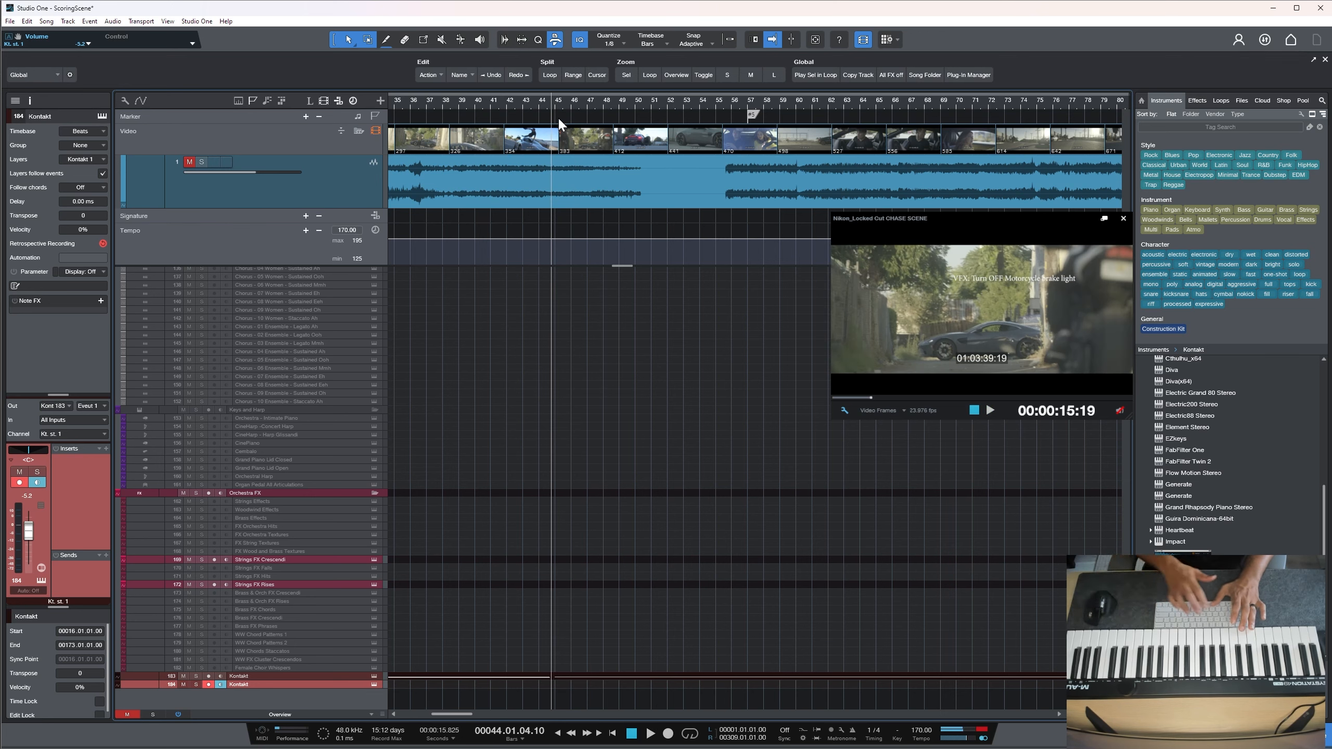
pyautogui.press('KP_Multiply')
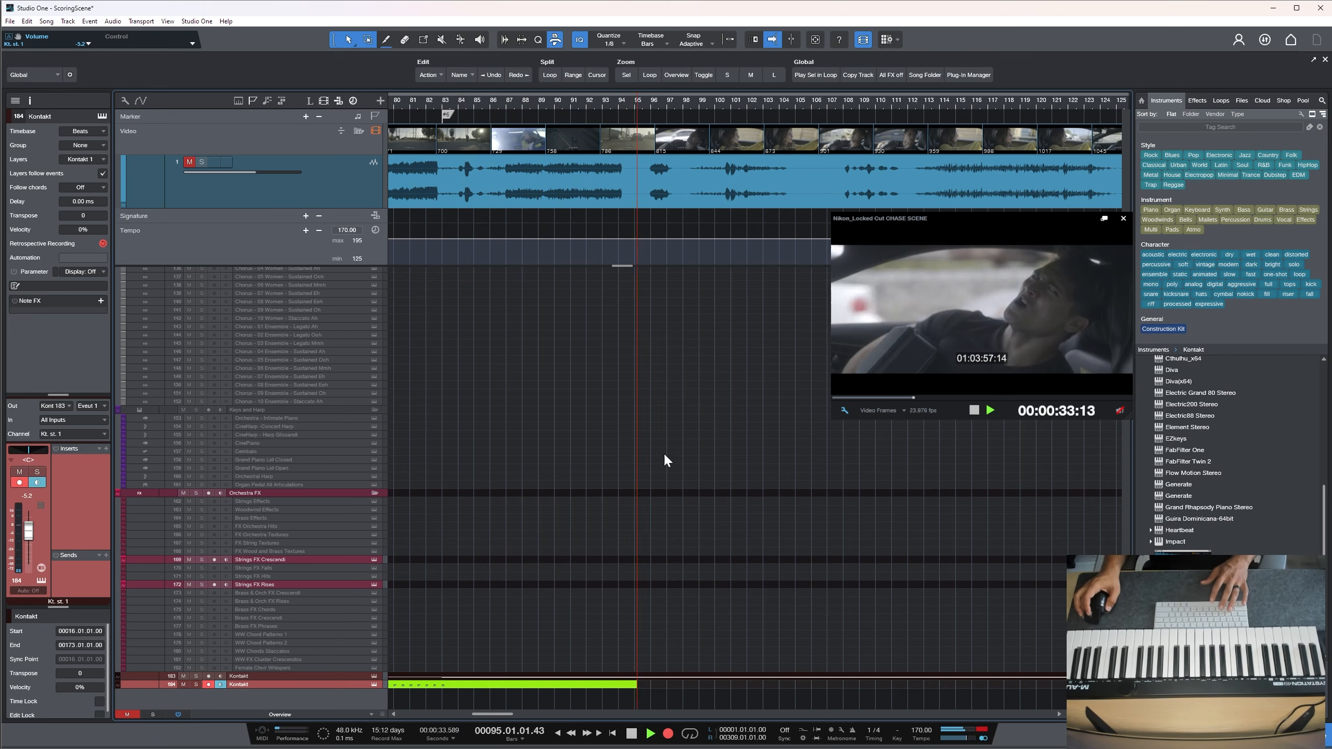
pyautogui.press('space')
# Open the first Kontakt track's part in the note editor and trim the start of the A2 note after bar 83 to about bar 86
pyautogui.doubleClick(1022, 675)
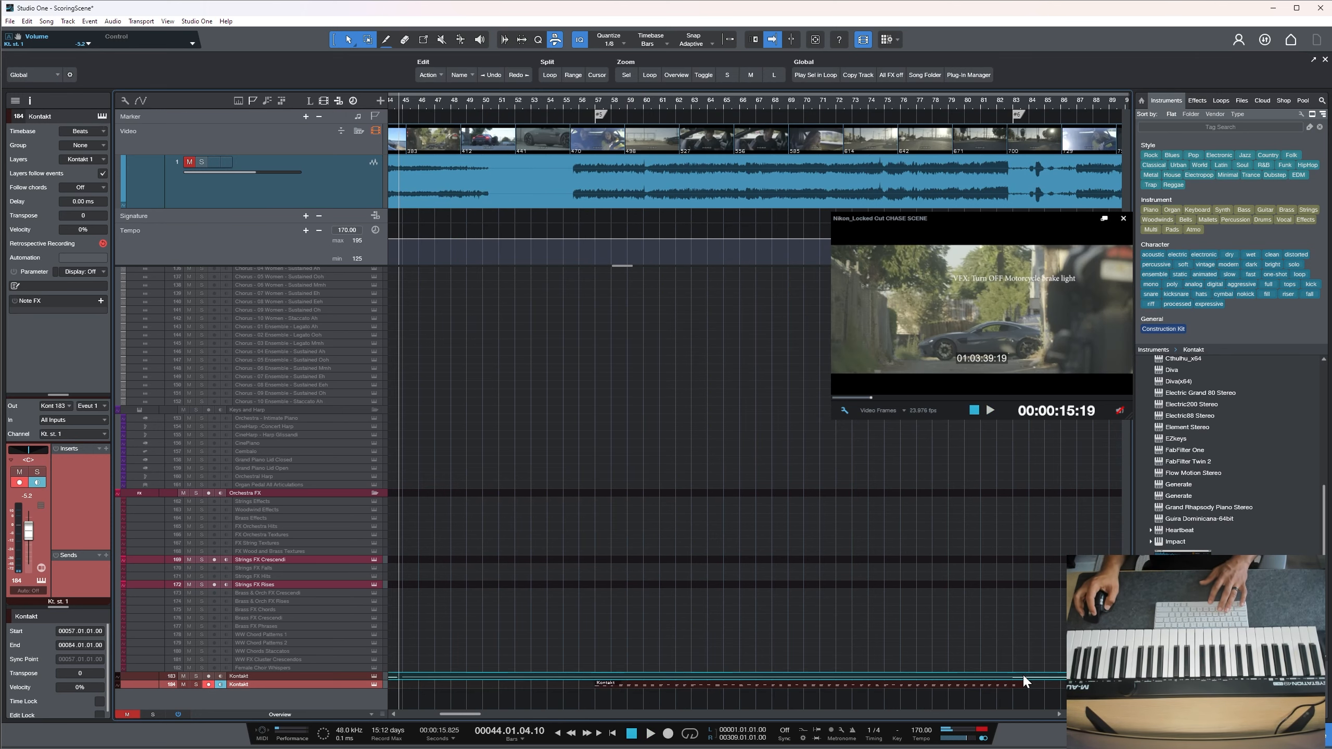
pyautogui.click(495, 338)
pyautogui.press('space')
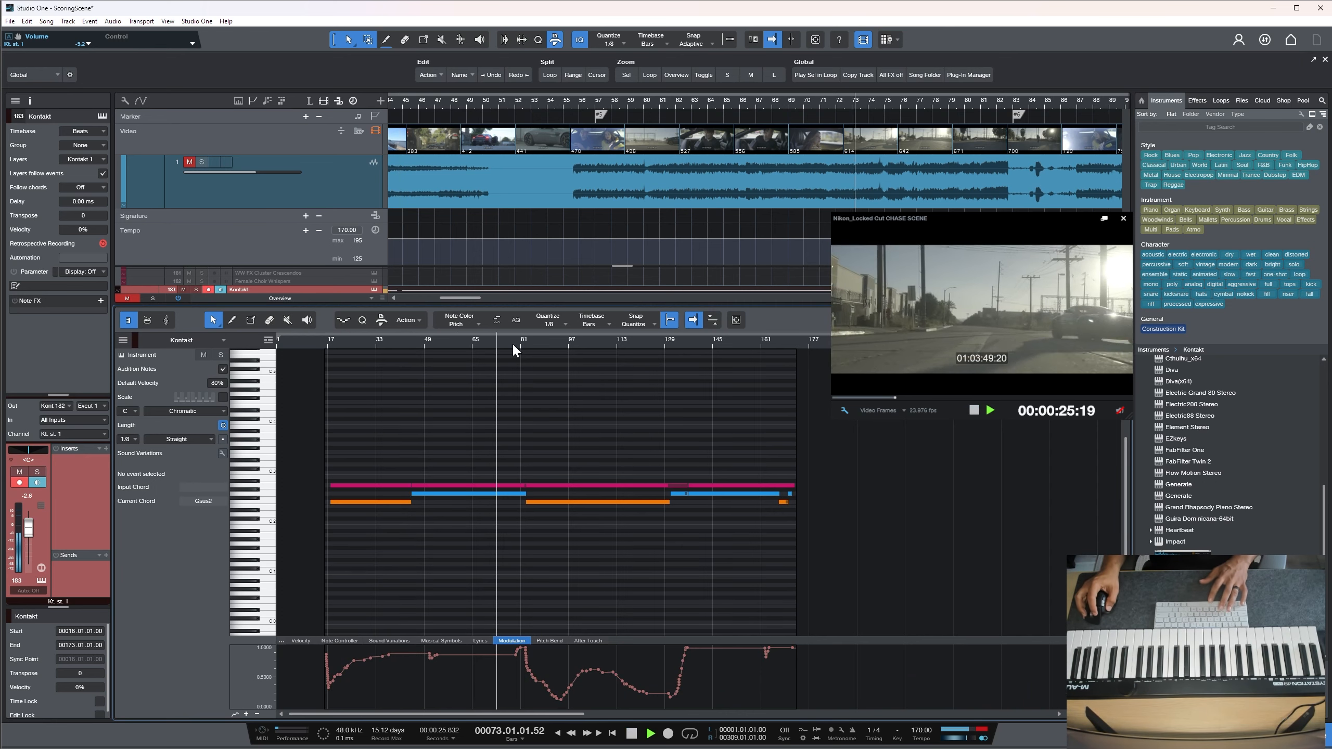
pyautogui.scroll(4, 512, 342)
pyautogui.scroll(-2, 518, 370)
pyautogui.press('space')
pyautogui.click(533, 485)
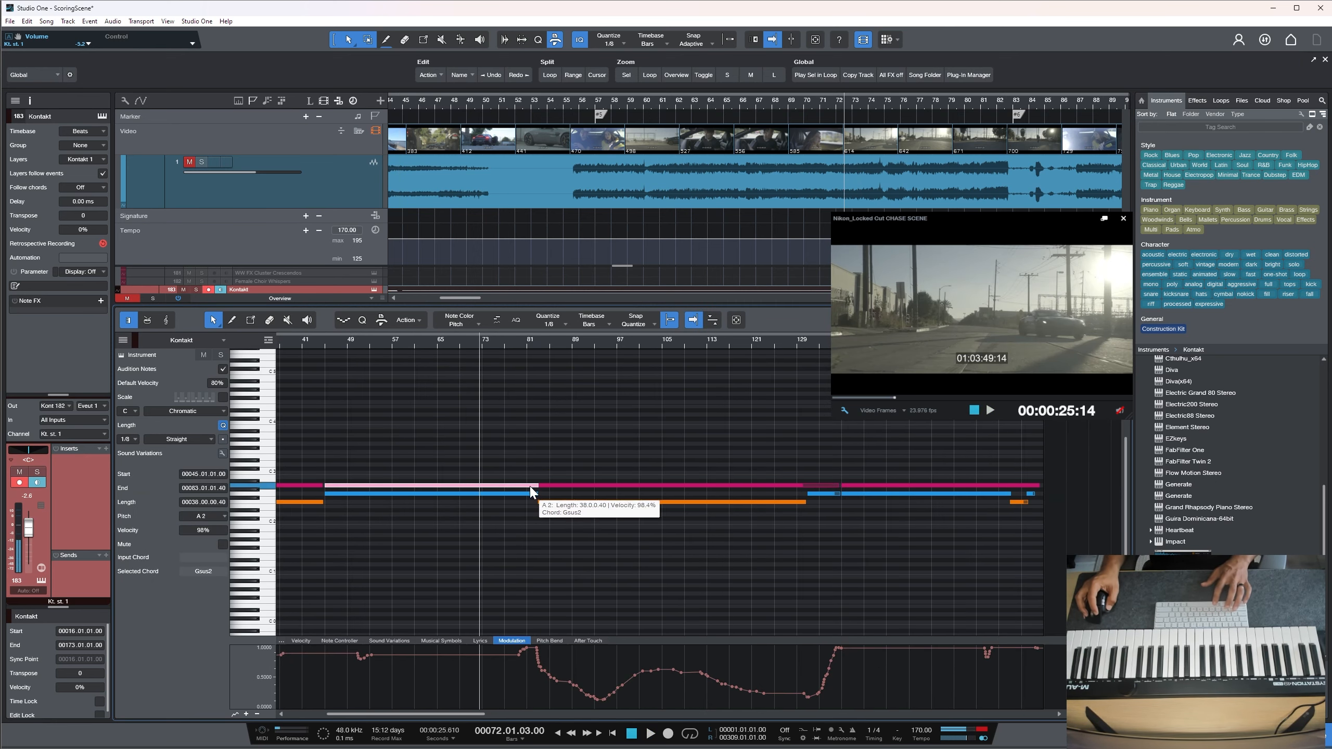
pyautogui.moveTo(539, 486); pyautogui.dragTo(558, 486)
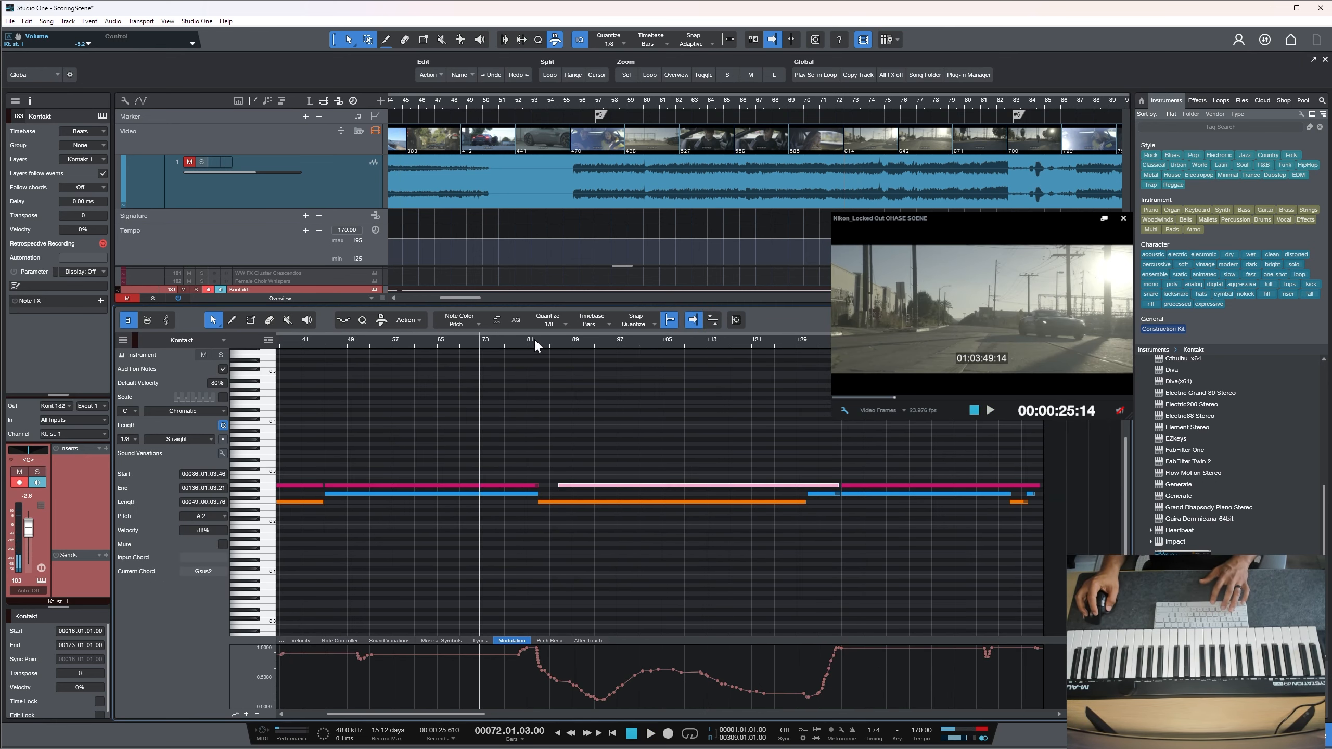
# Shorten the A2 and G2 notes that start at bar 45 so they end around bar 83, and play the transition from bar 82
pyautogui.moveTo(533, 337); pyautogui.dragTo(527, 389)
pyautogui.press('space')
pyautogui.press('space')
pyautogui.scroll(-2, 624, 355)
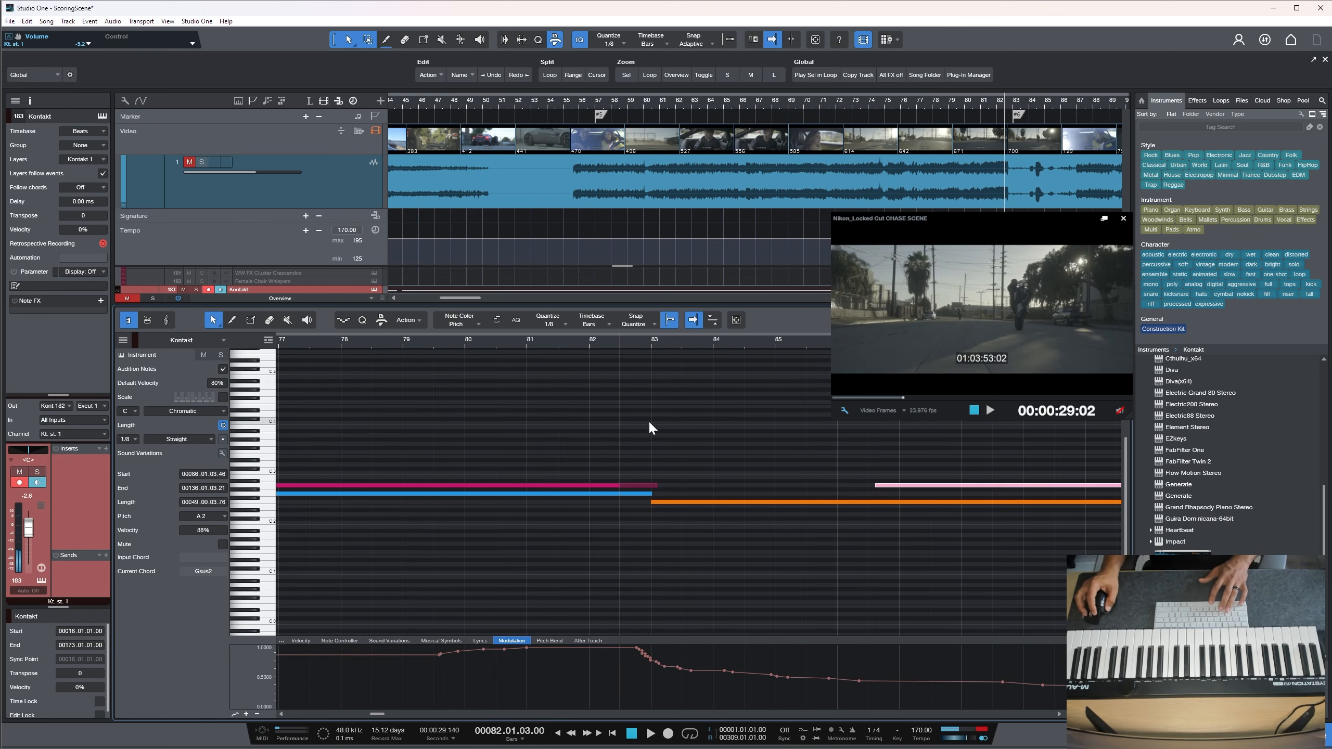
pyautogui.moveTo(665, 462); pyautogui.dragTo(648, 496)
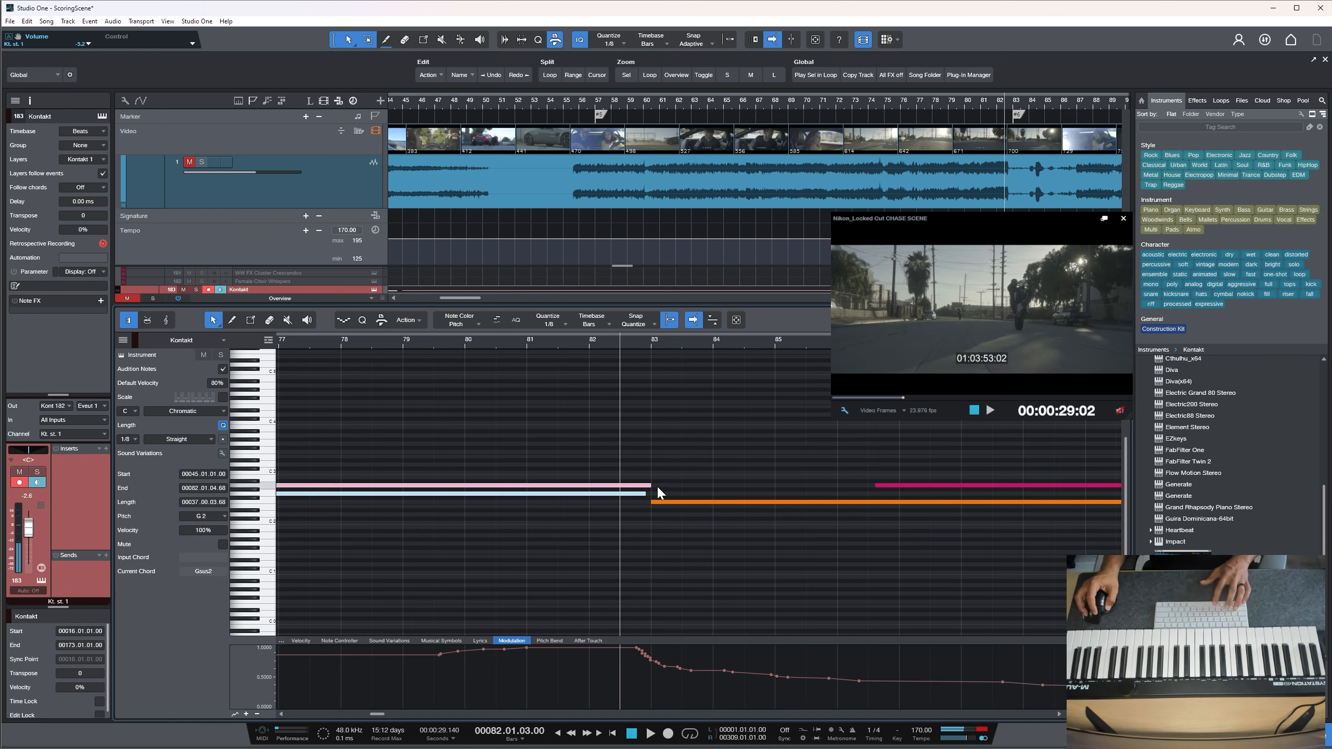
pyautogui.click(657, 486)
pyautogui.press('space')
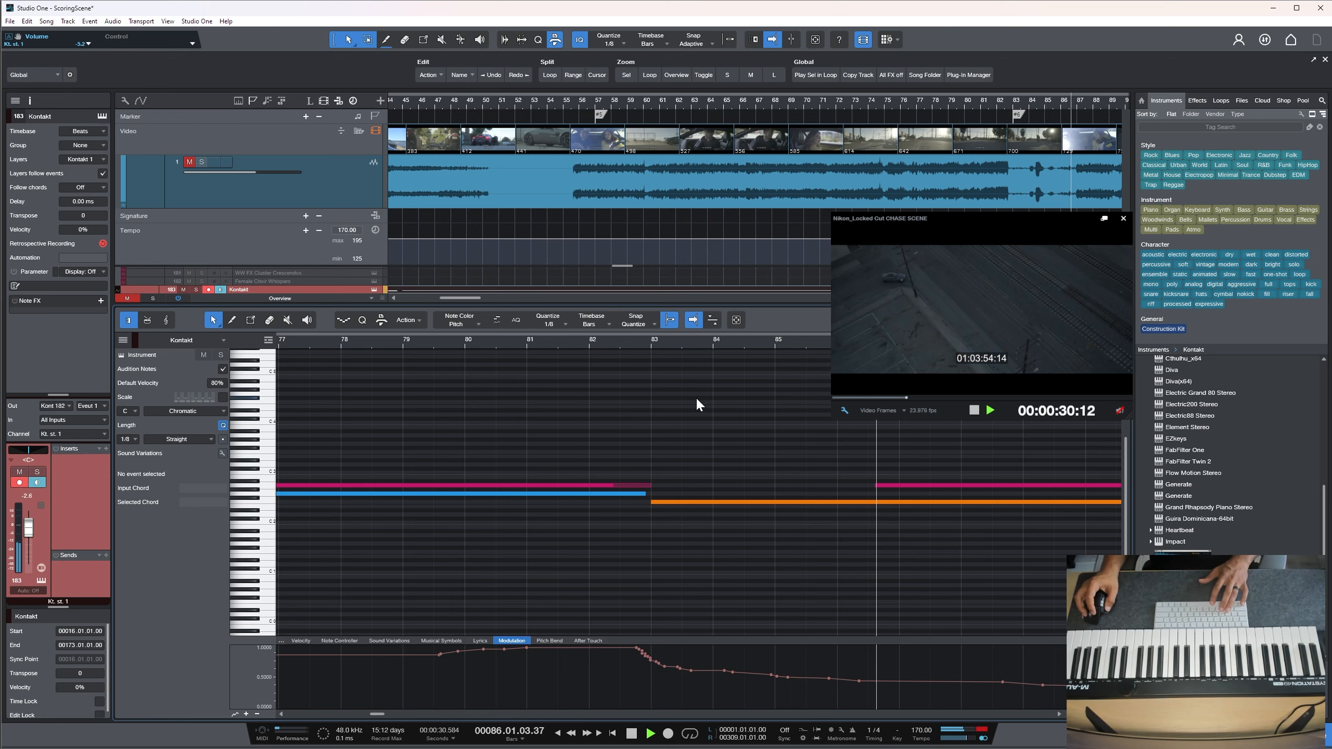
# Delete the A2 note that starts around bar 86 in the first Kontakt part and replay the transition from bar 82
pyautogui.moveTo(747, 338); pyautogui.dragTo(621, 298)
pyautogui.click(643, 485)
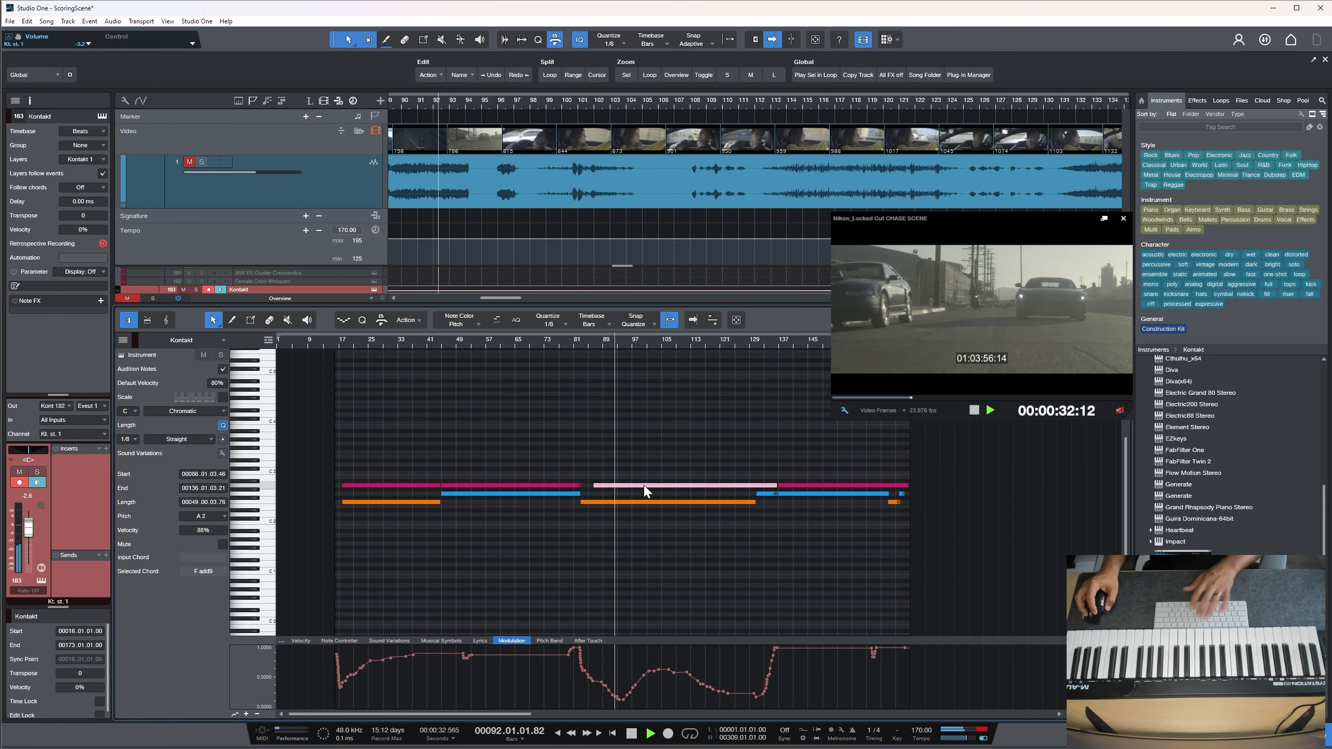
pyautogui.press('Delete')
pyautogui.press('space')
pyautogui.press('space')
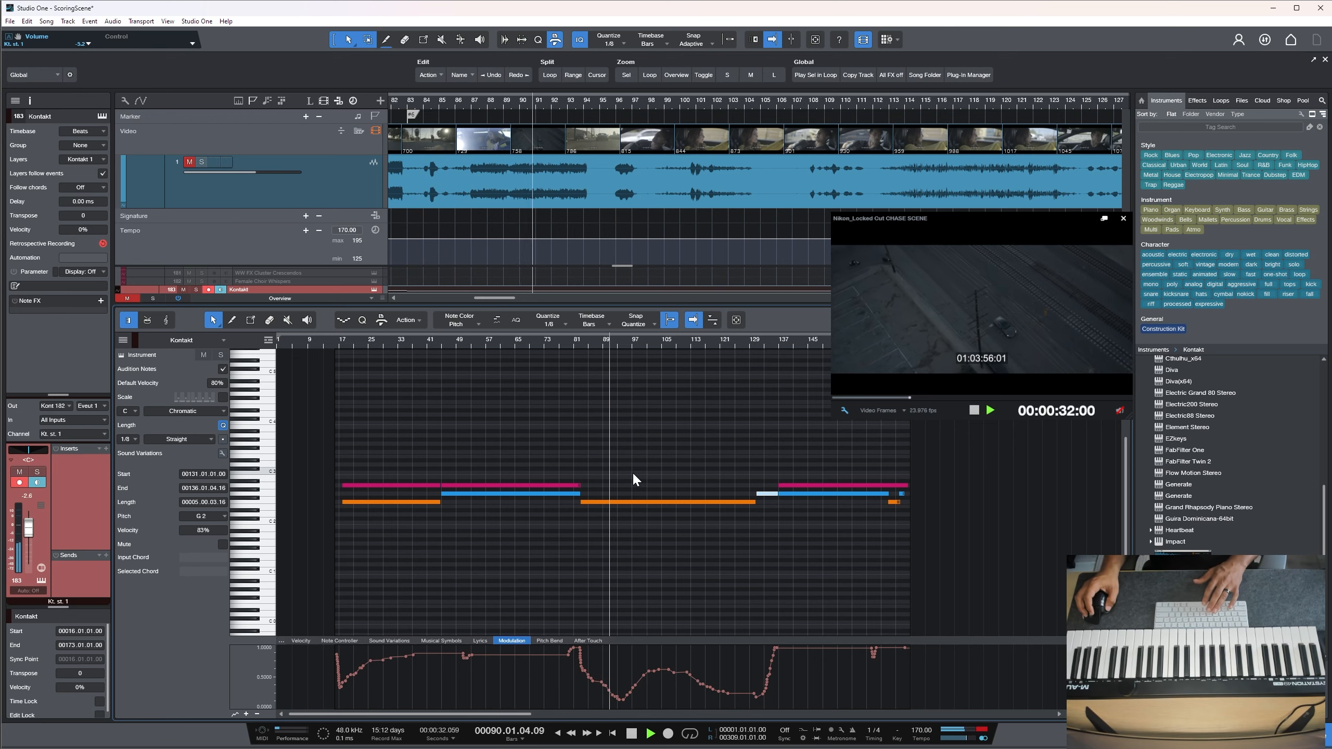
# Open the Areia LE Full Ens Spiccato part in the note editor and quantize its notes at the end of the part
pyautogui.press('F2')
pyautogui.scroll(15, 662, 443)
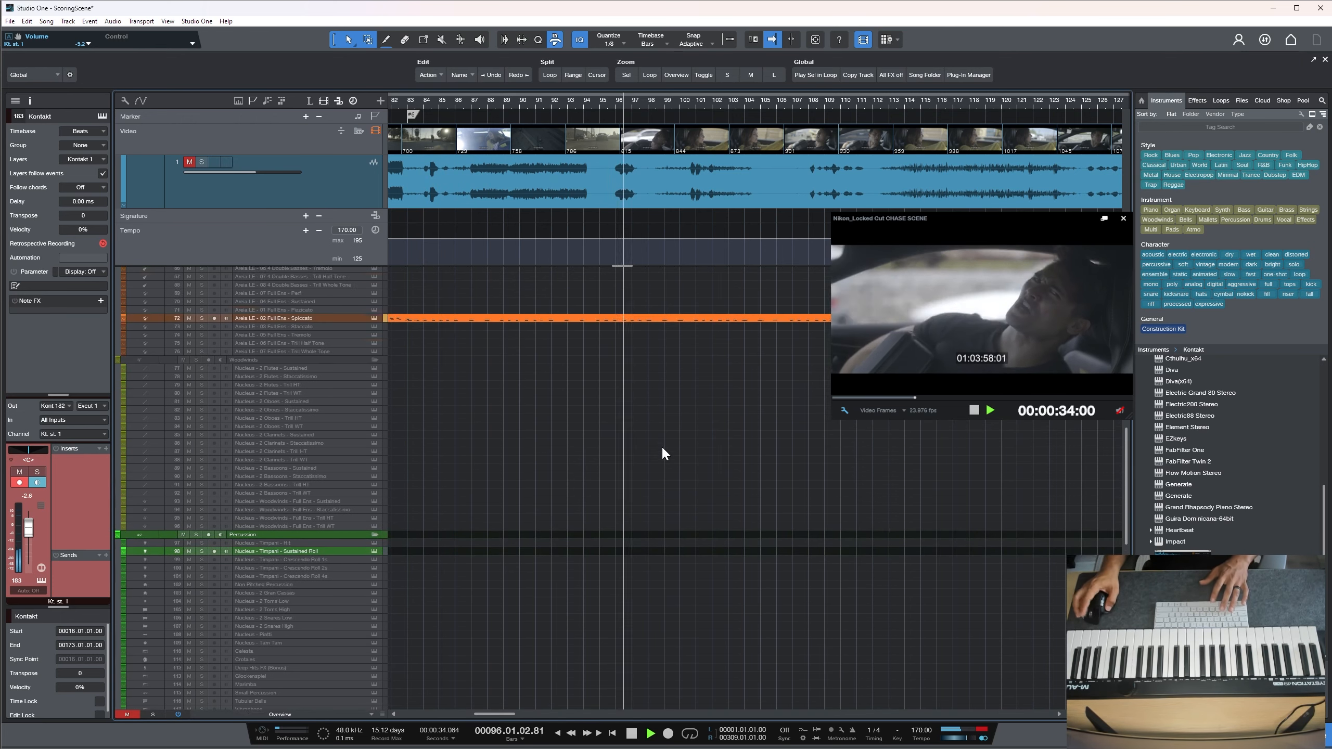
pyautogui.press('space')
pyautogui.doubleClick(670, 357)
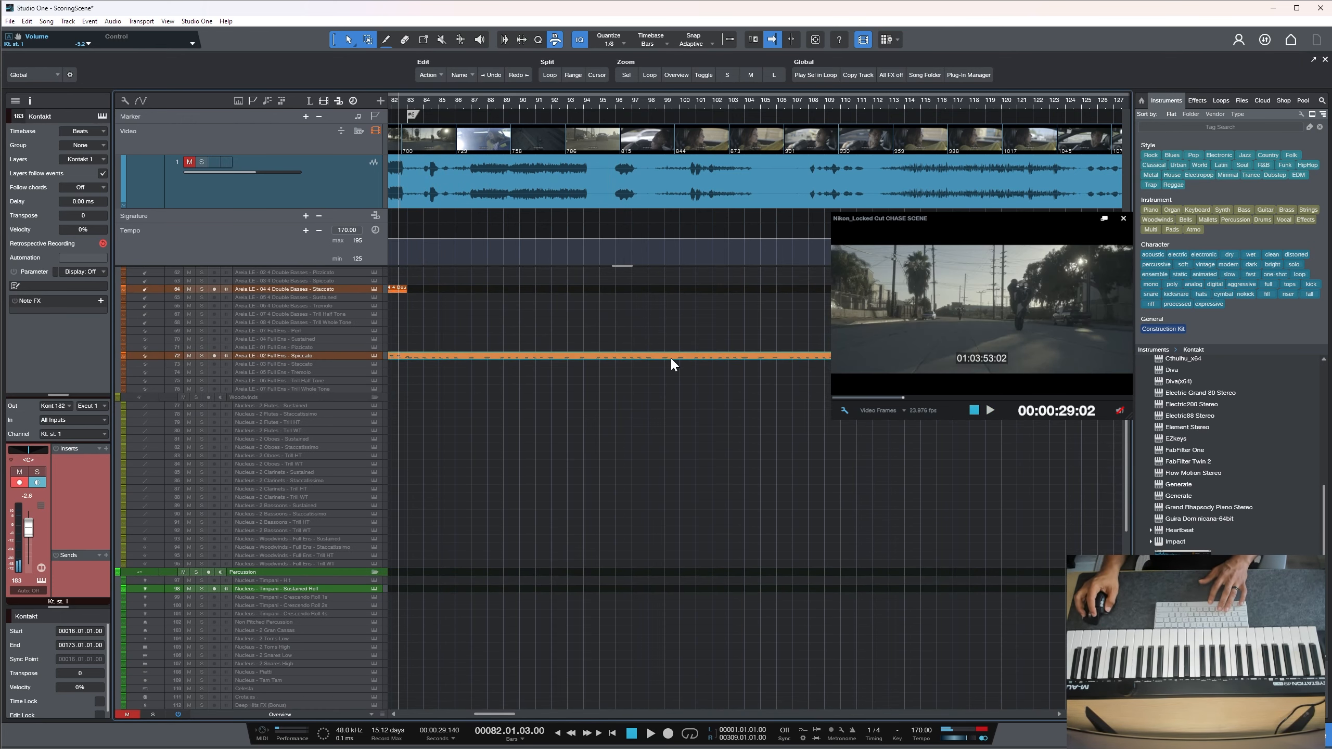
pyautogui.moveTo(578, 551); pyautogui.dragTo(1028, 620)
pyautogui.press('space')
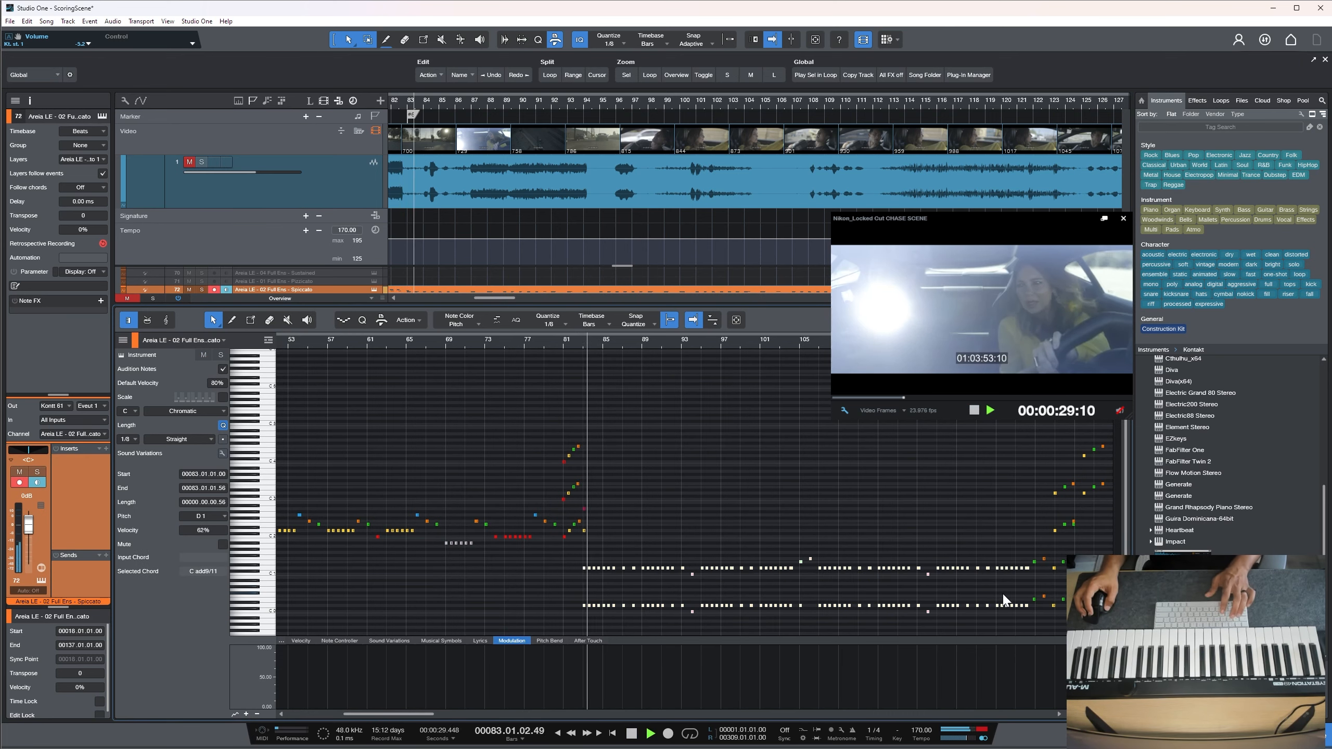
pyautogui.scroll(-3, 977, 524)
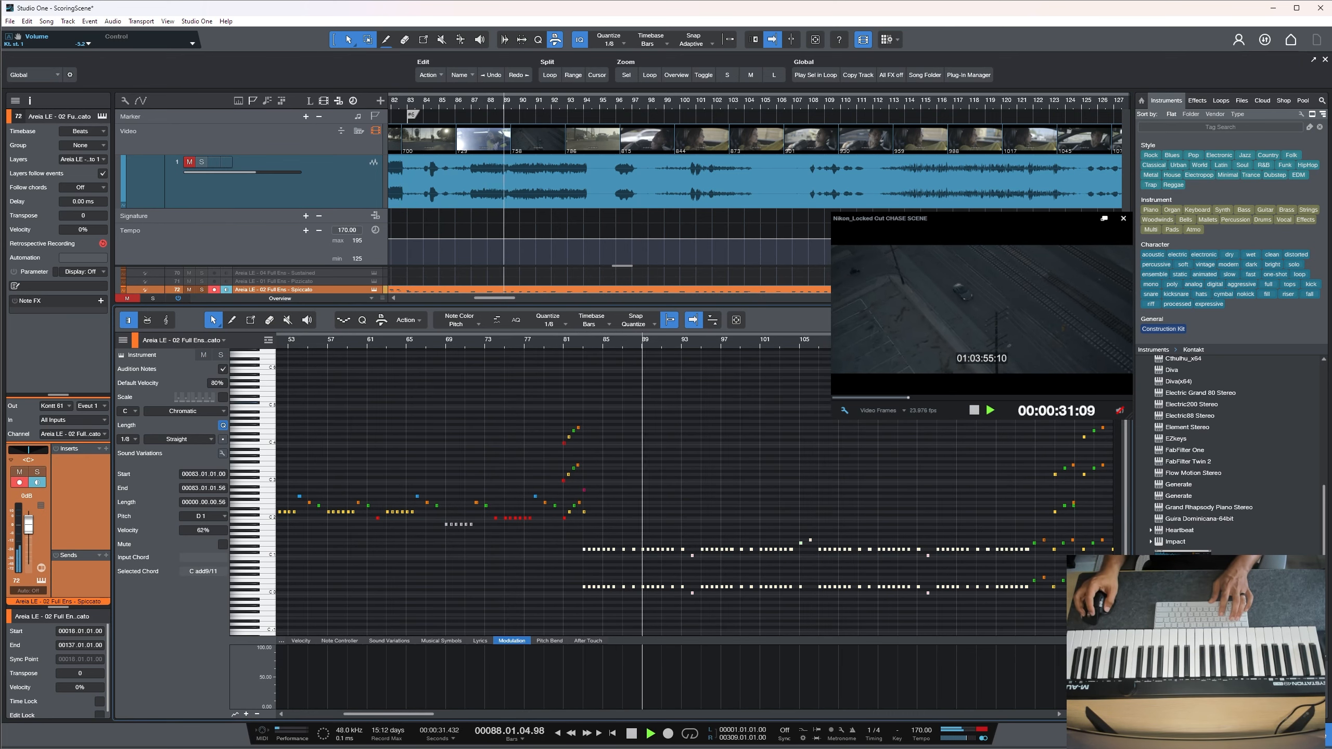
pyautogui.moveTo(1020, 422); pyautogui.dragTo(1122, 601)
pyautogui.press('q')
pyautogui.press('F2')
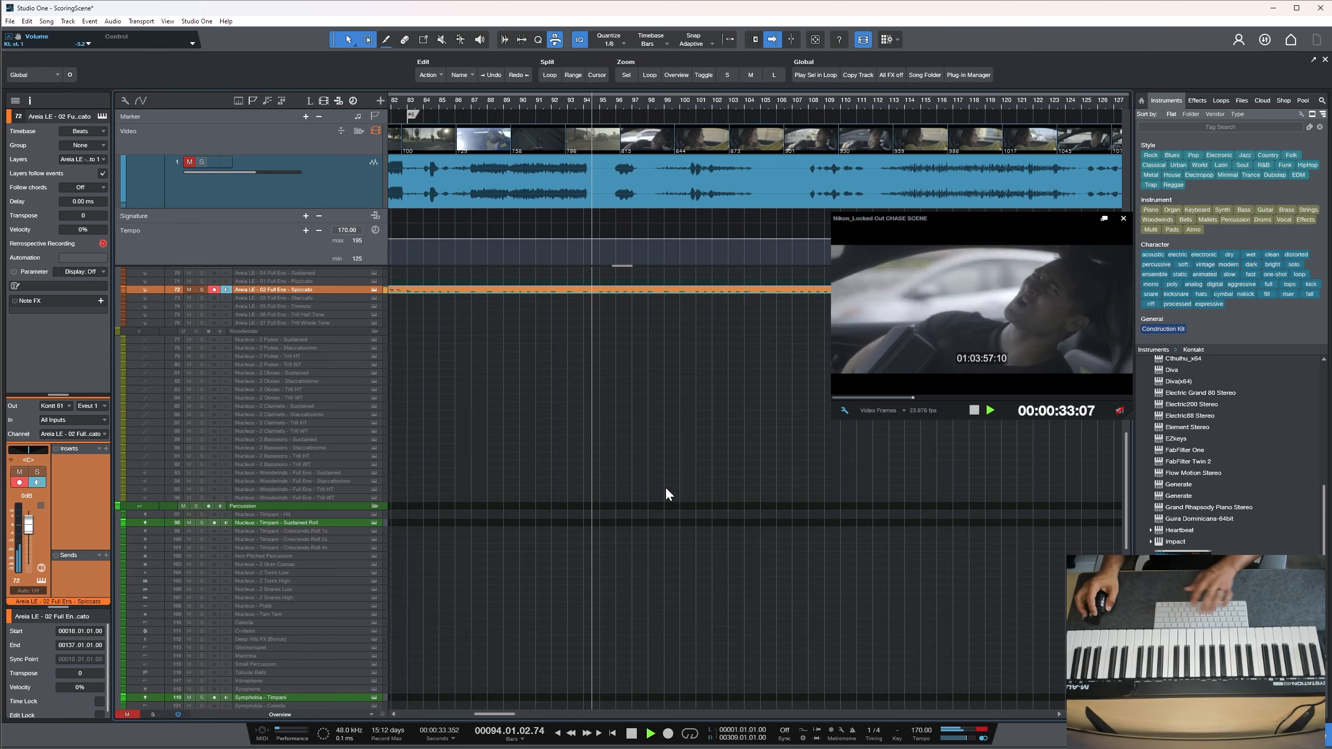
# Record a snare passage on the second Kontakt track from bar 82 to about bar 96 and play it back
pyautogui.scroll(-3, 537, 107)
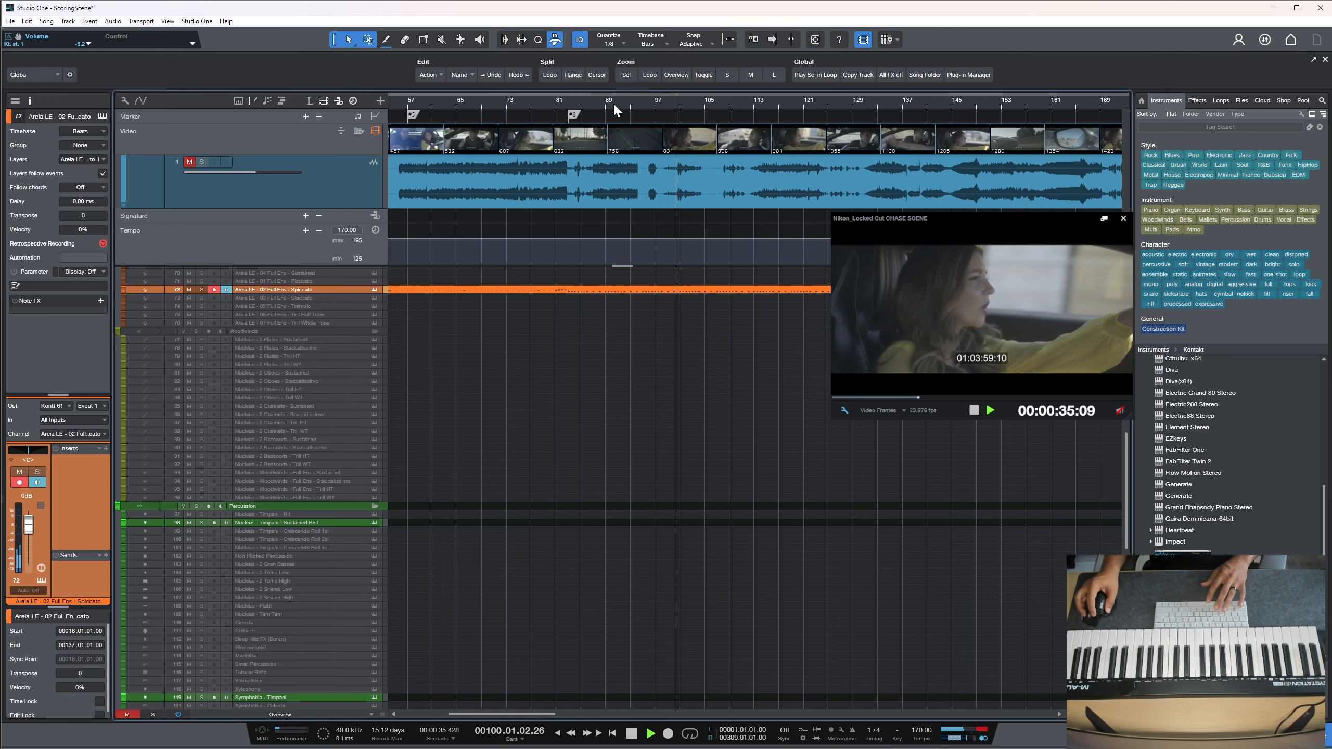
pyautogui.scroll(-10, 471, 461)
pyautogui.press('space')
pyautogui.press('space')
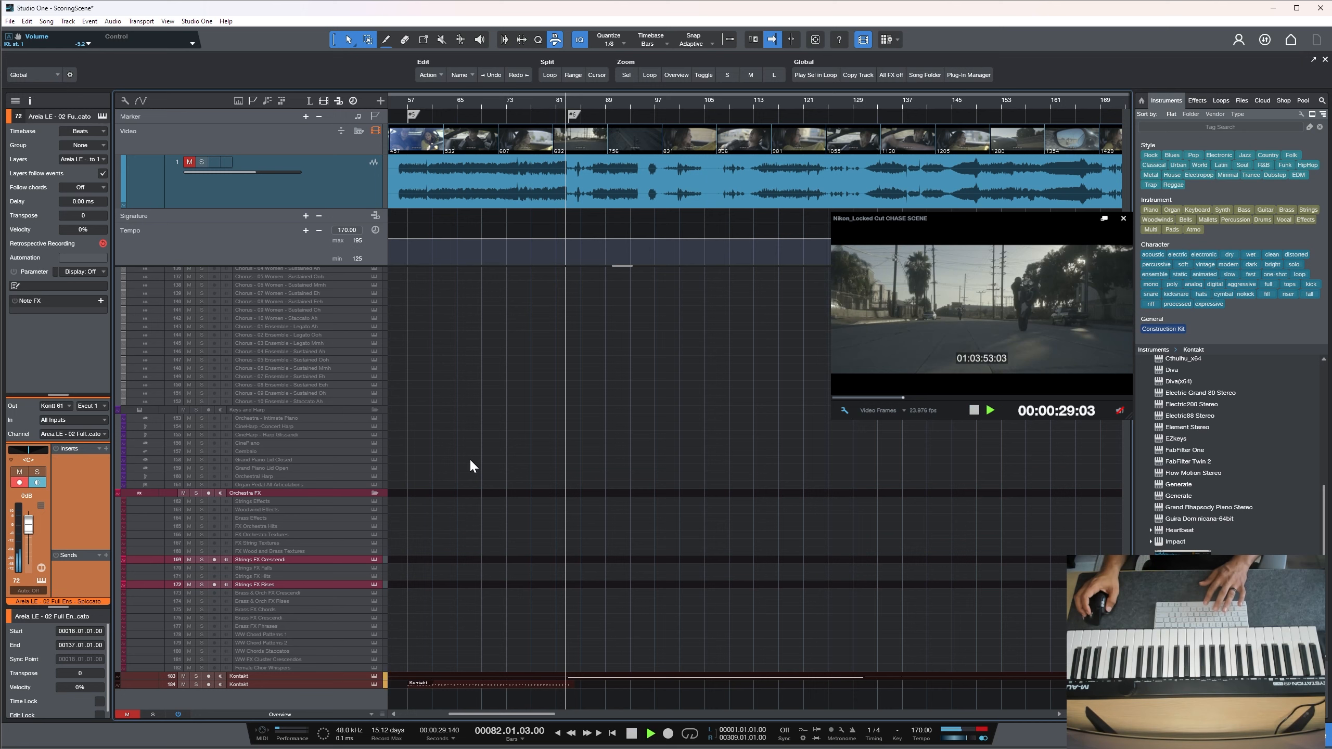
pyautogui.click(330, 684)
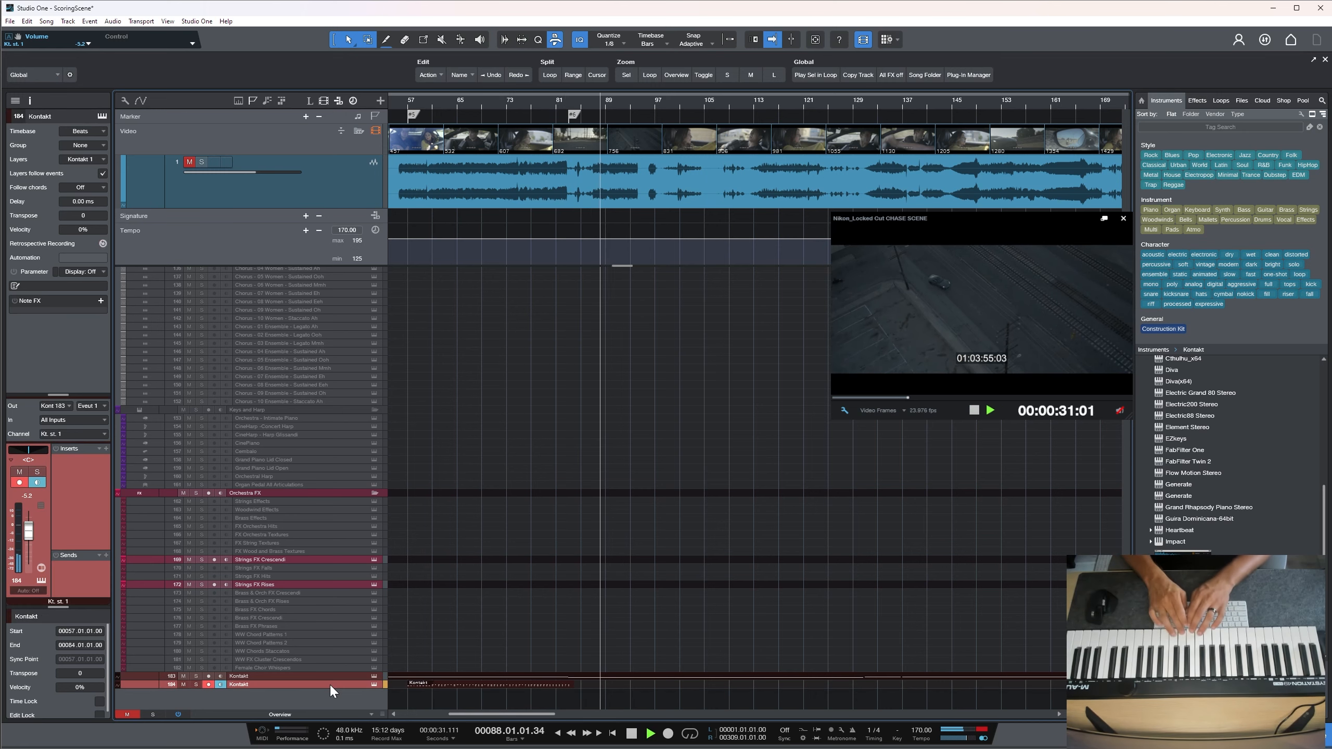
pyautogui.press('space')
pyautogui.press('KP_Multiply')
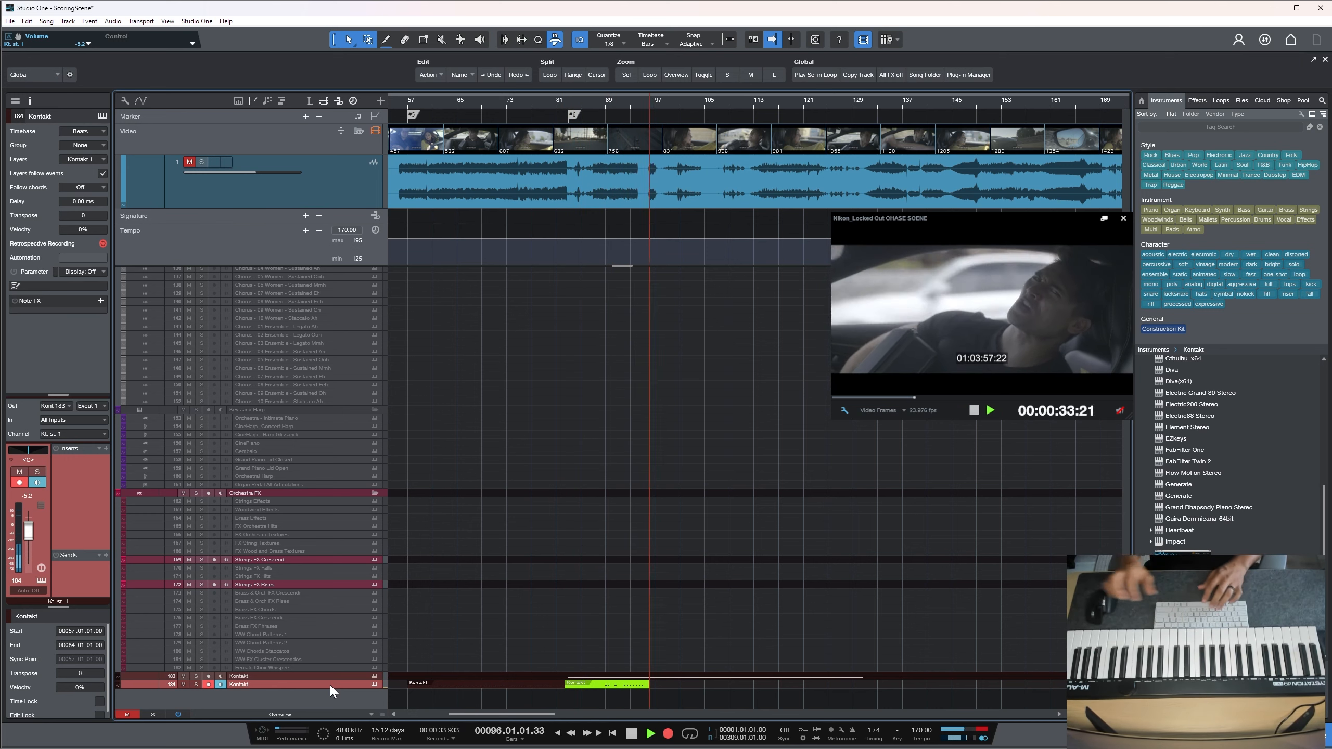
pyautogui.press('space')
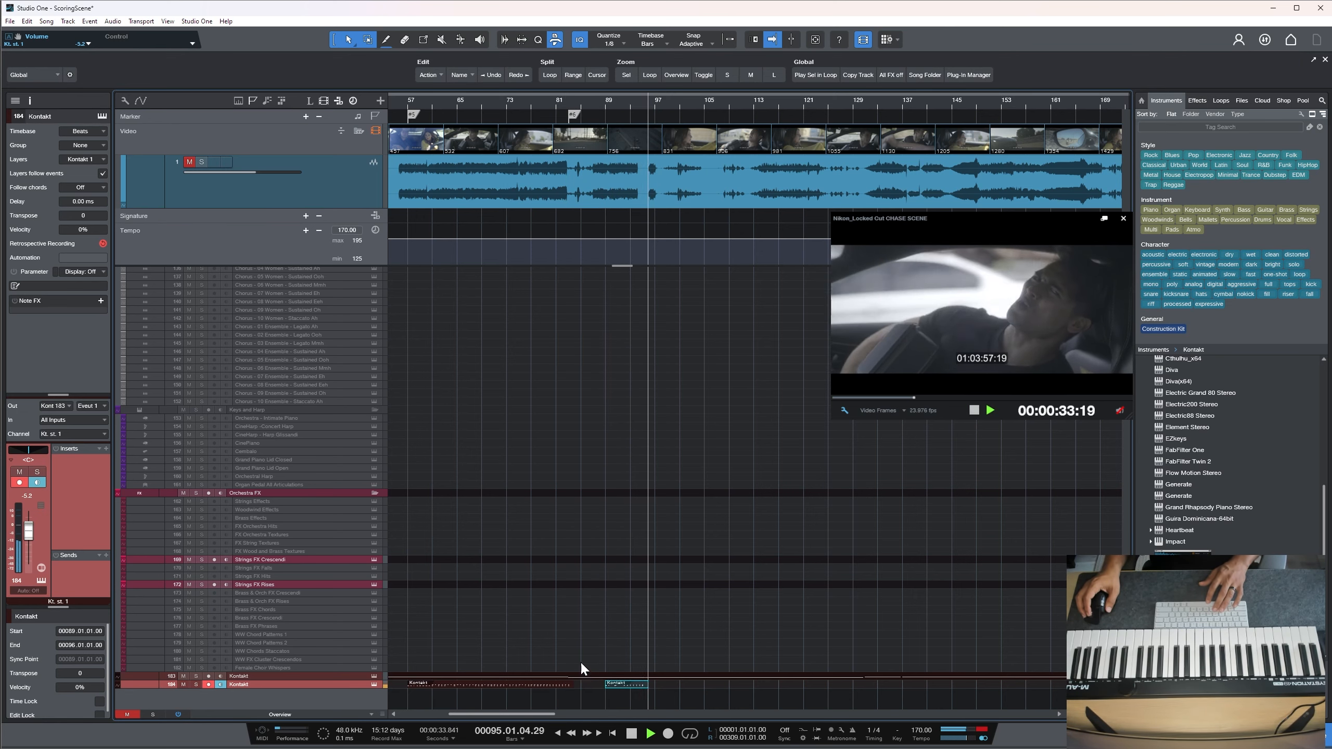
pyautogui.press('space')
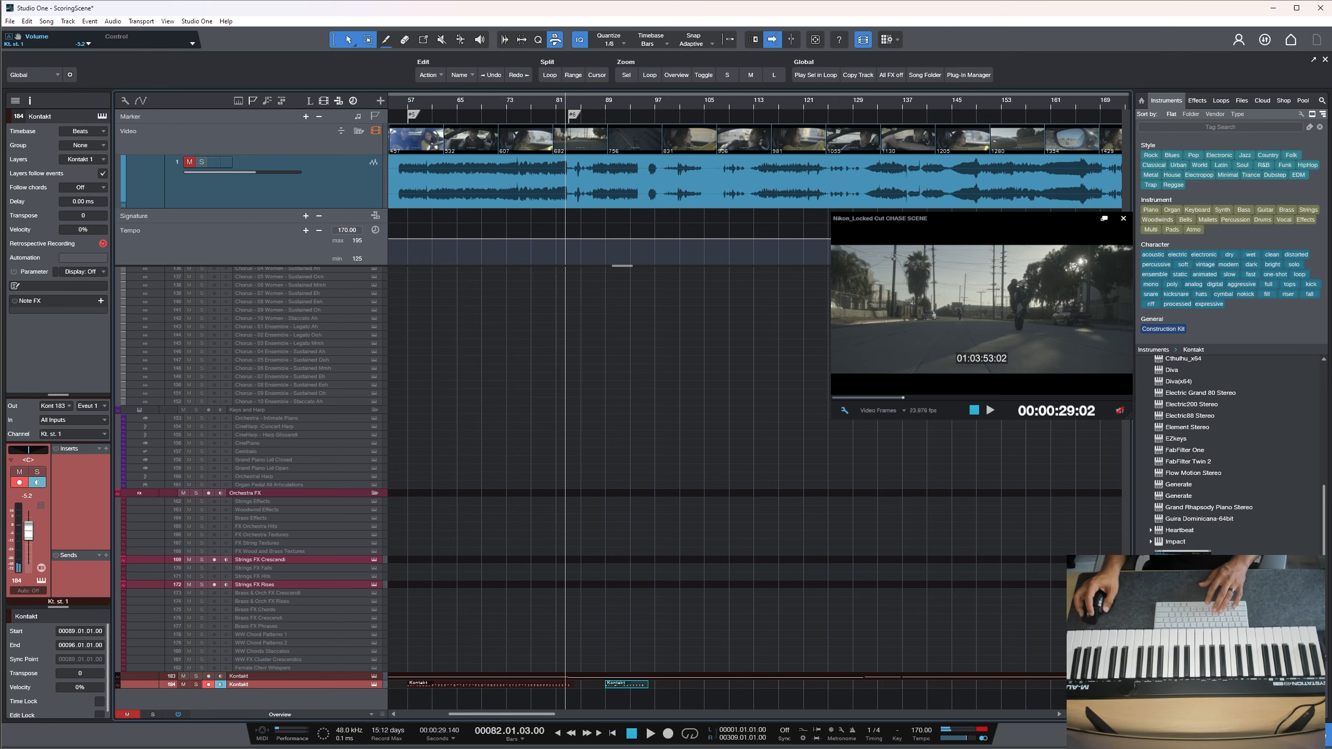
# Add a third Kontakt instrument track below the existing ones and load the STRIKEFORCE multi Epic Wide.nkm
pyautogui.moveTo(1180, 565); pyautogui.dragTo(341, 694)
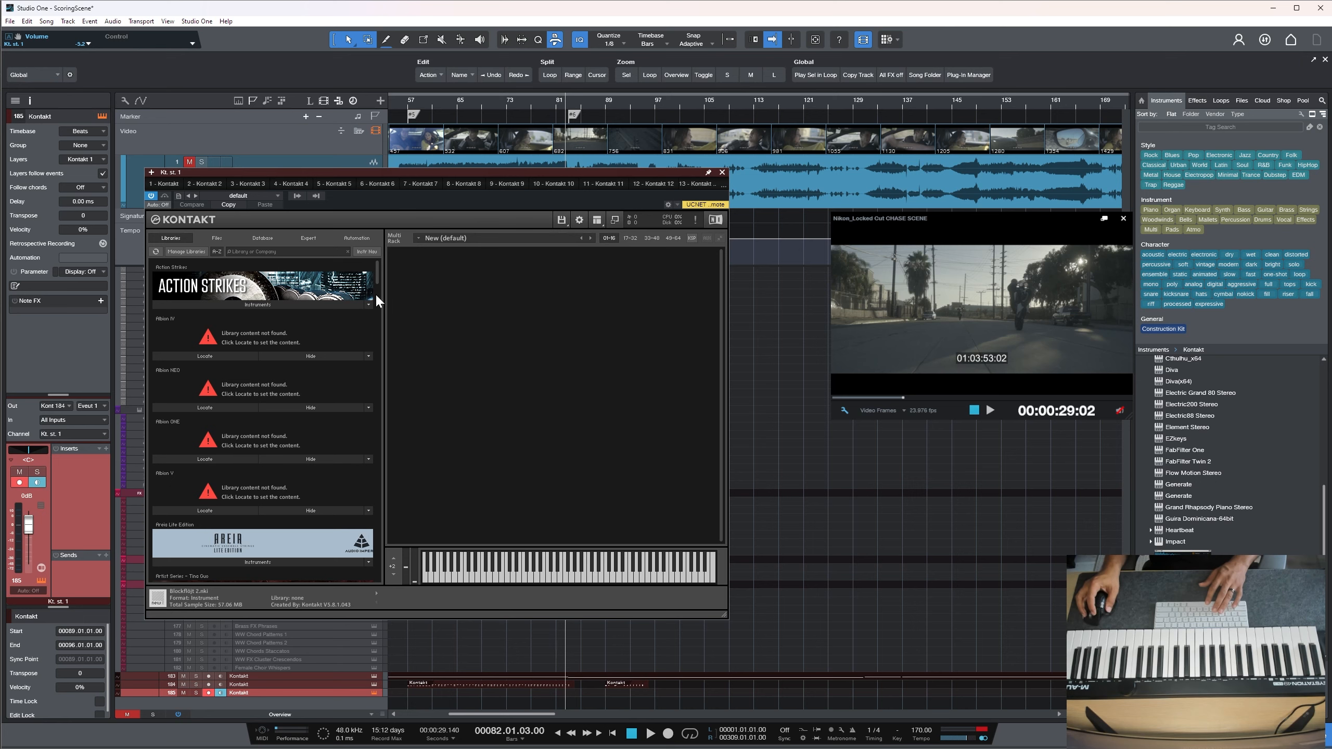
pyautogui.moveTo(379, 282); pyautogui.dragTo(371, 581)
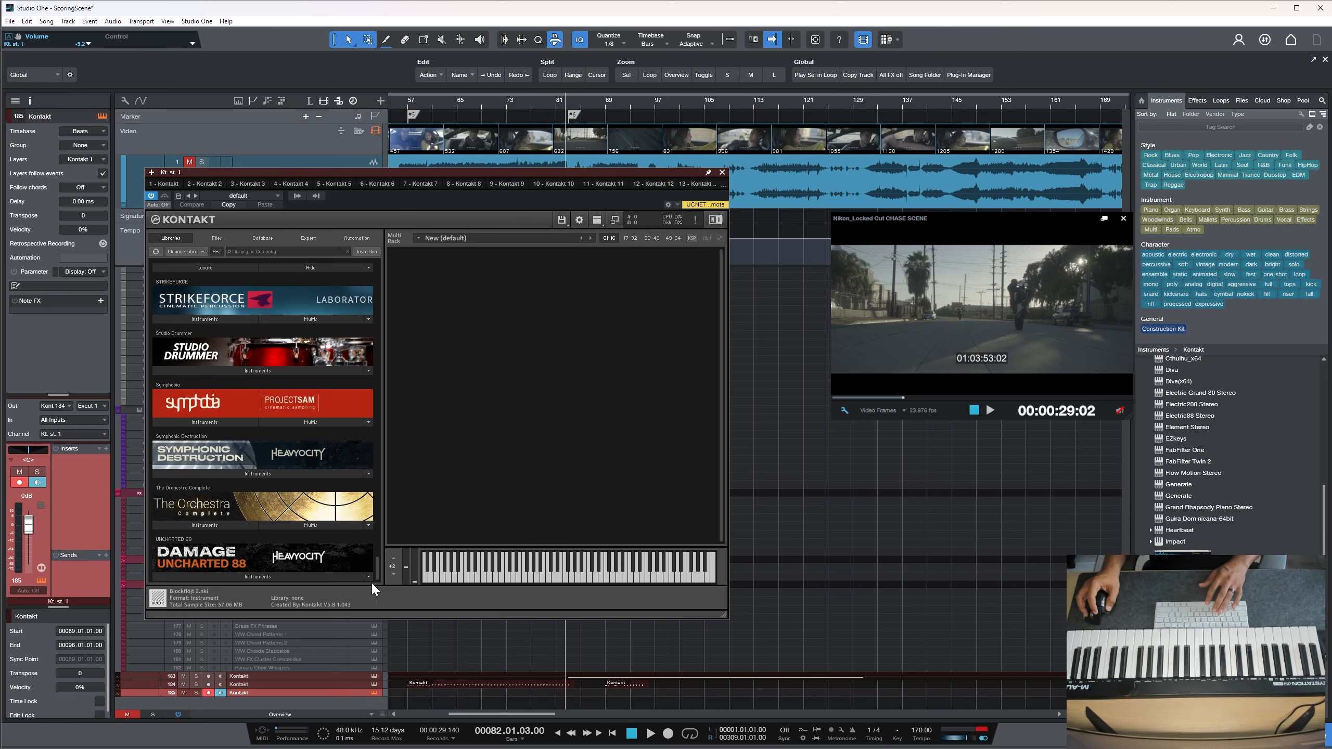
pyautogui.click(231, 318)
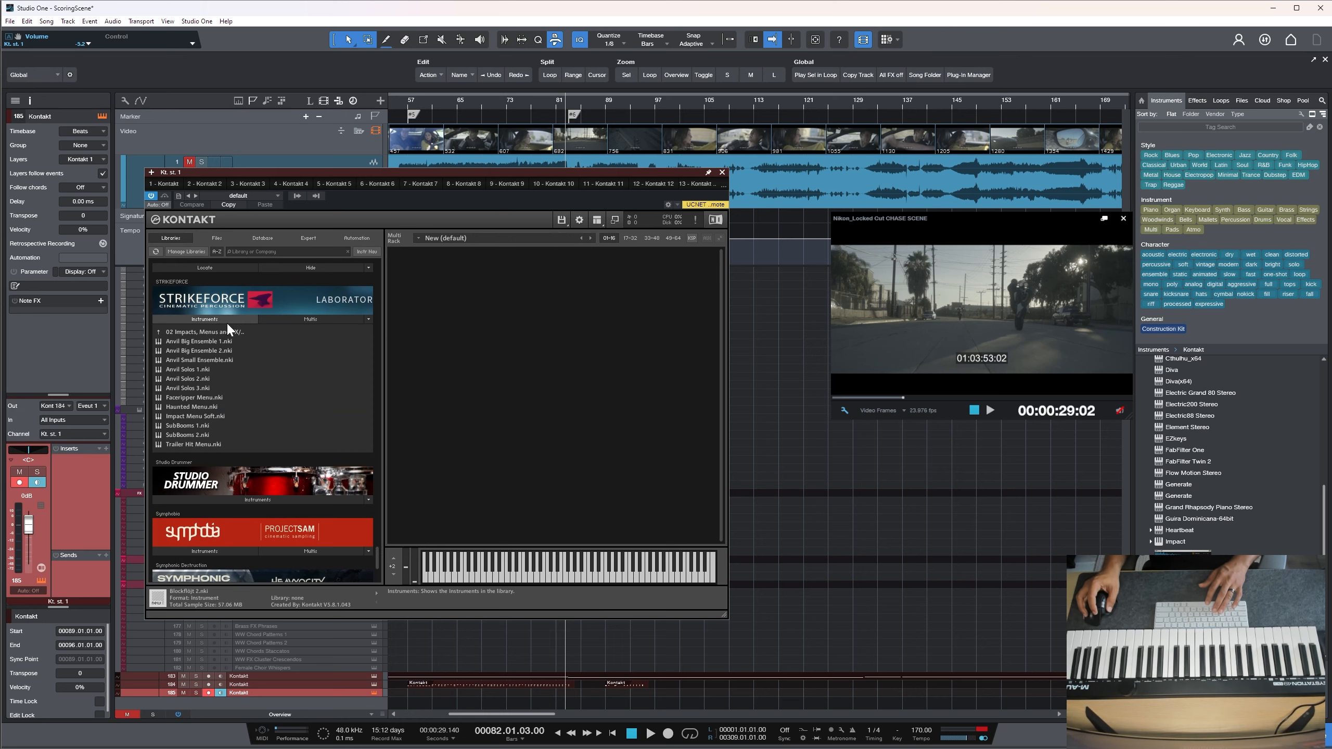
pyautogui.click(271, 319)
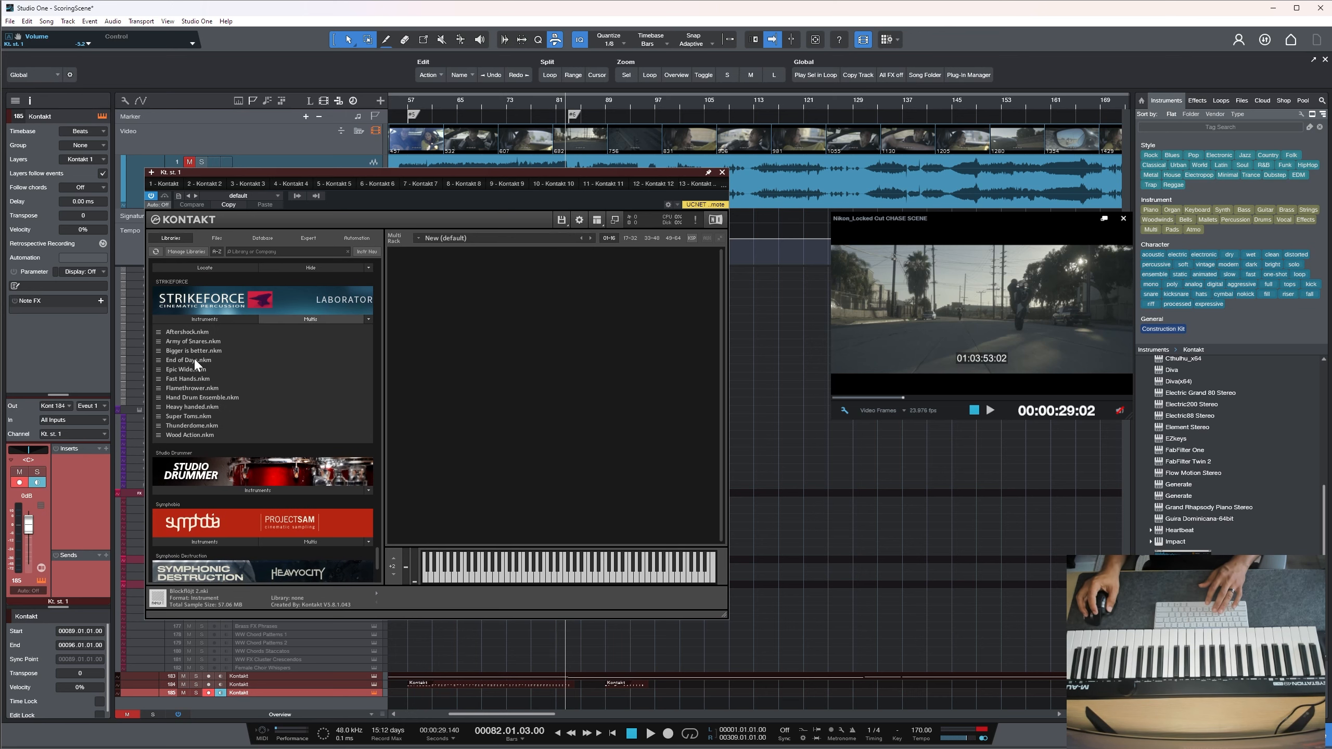
pyautogui.moveTo(189, 370); pyautogui.dragTo(444, 379)
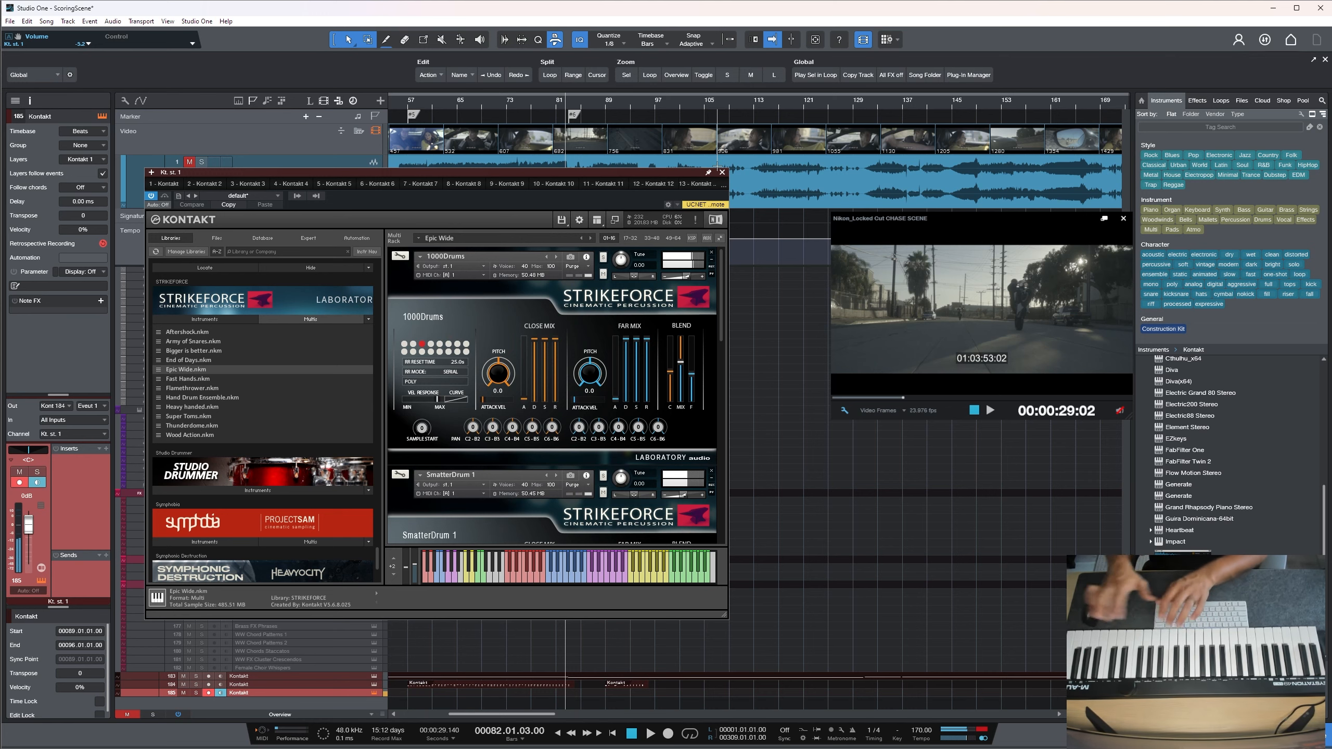
pyautogui.click(722, 172)
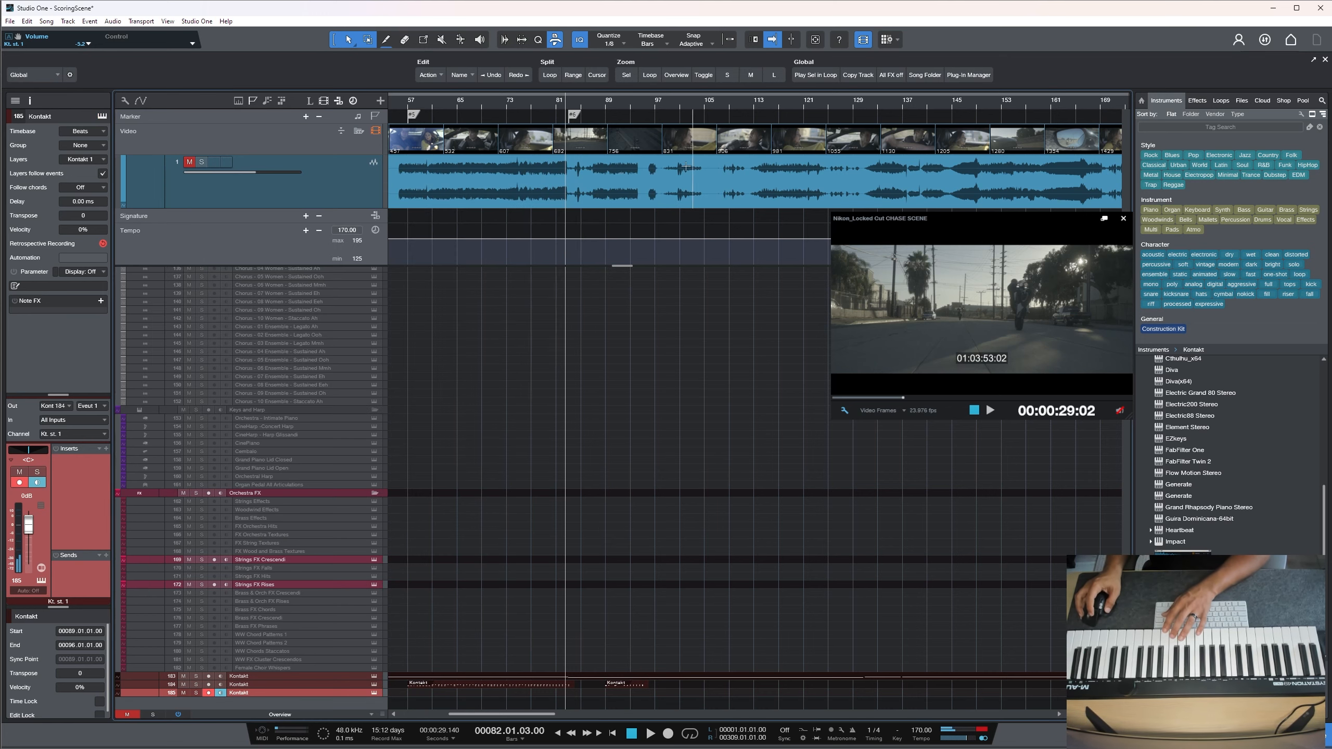
# Play the cue against the video from about bar 48
pyautogui.click(407, 105)
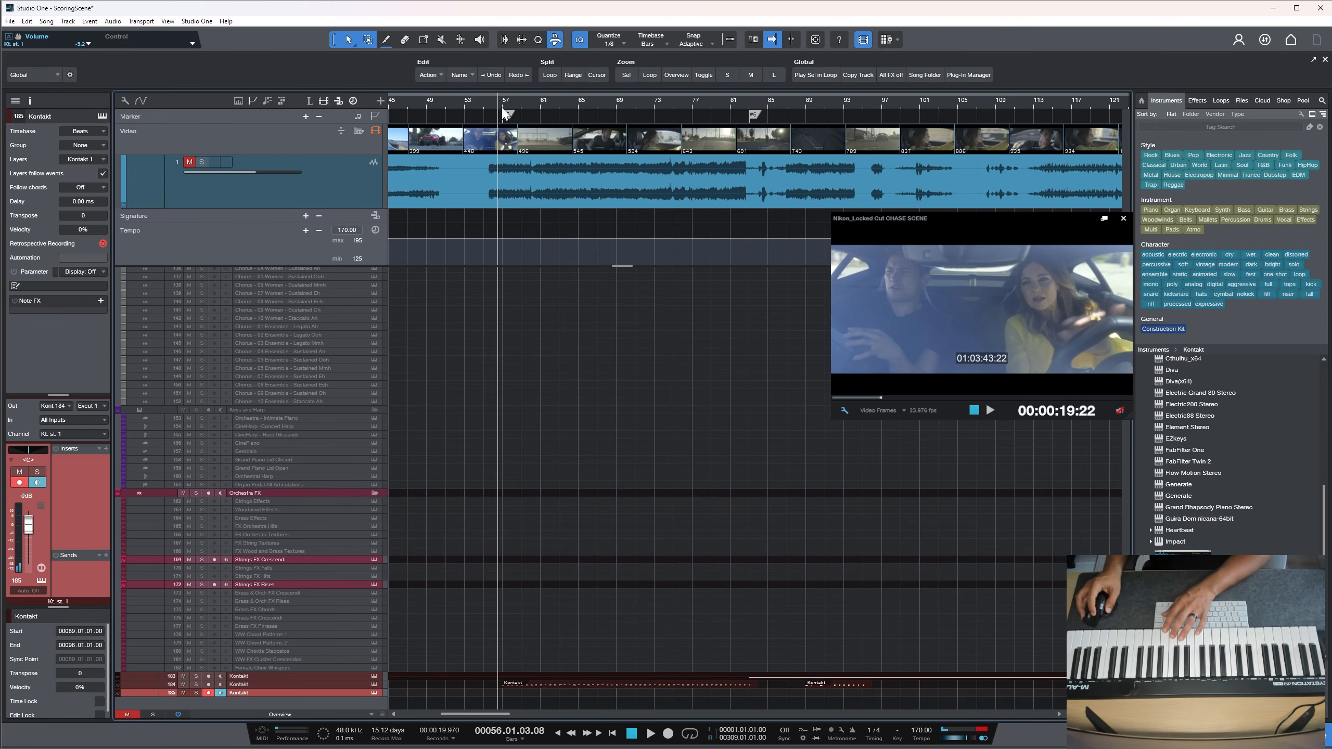
pyautogui.click(419, 100)
pyautogui.press('space')
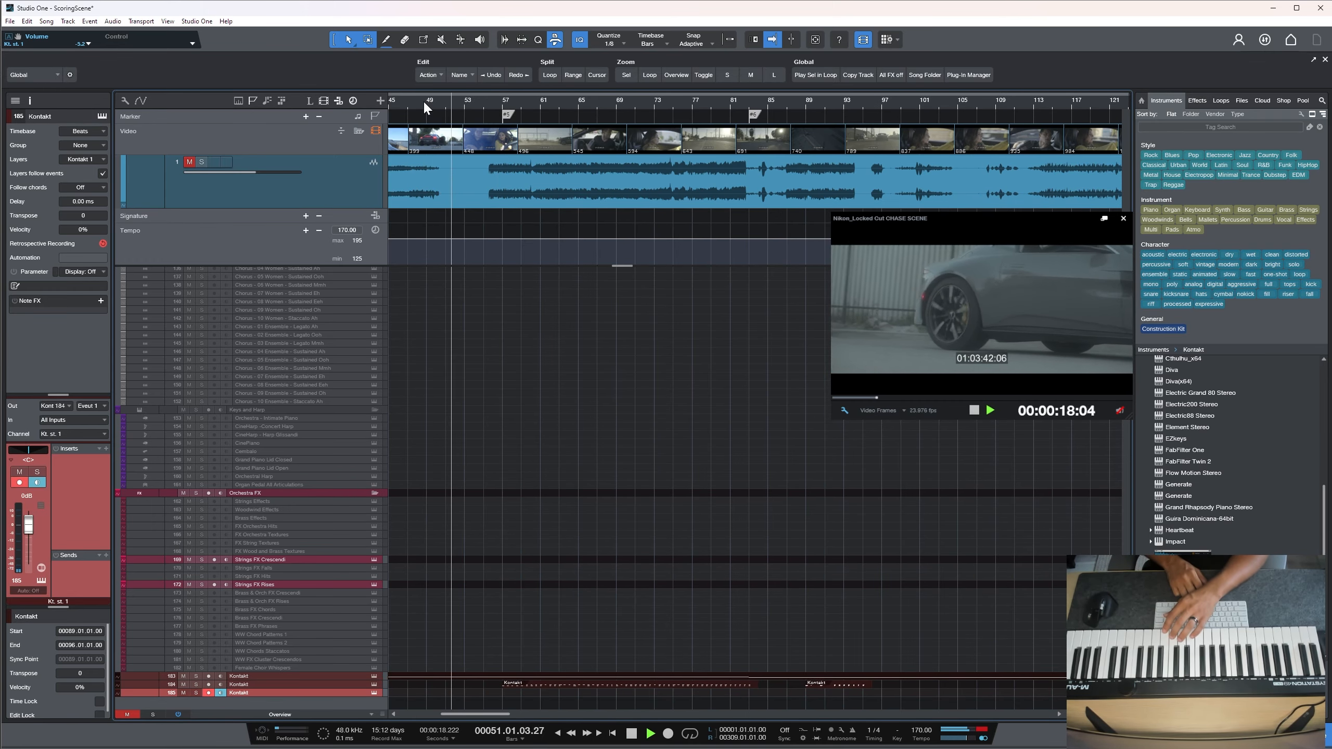
pyautogui.press('space')
pyautogui.press('KP_Multiply')
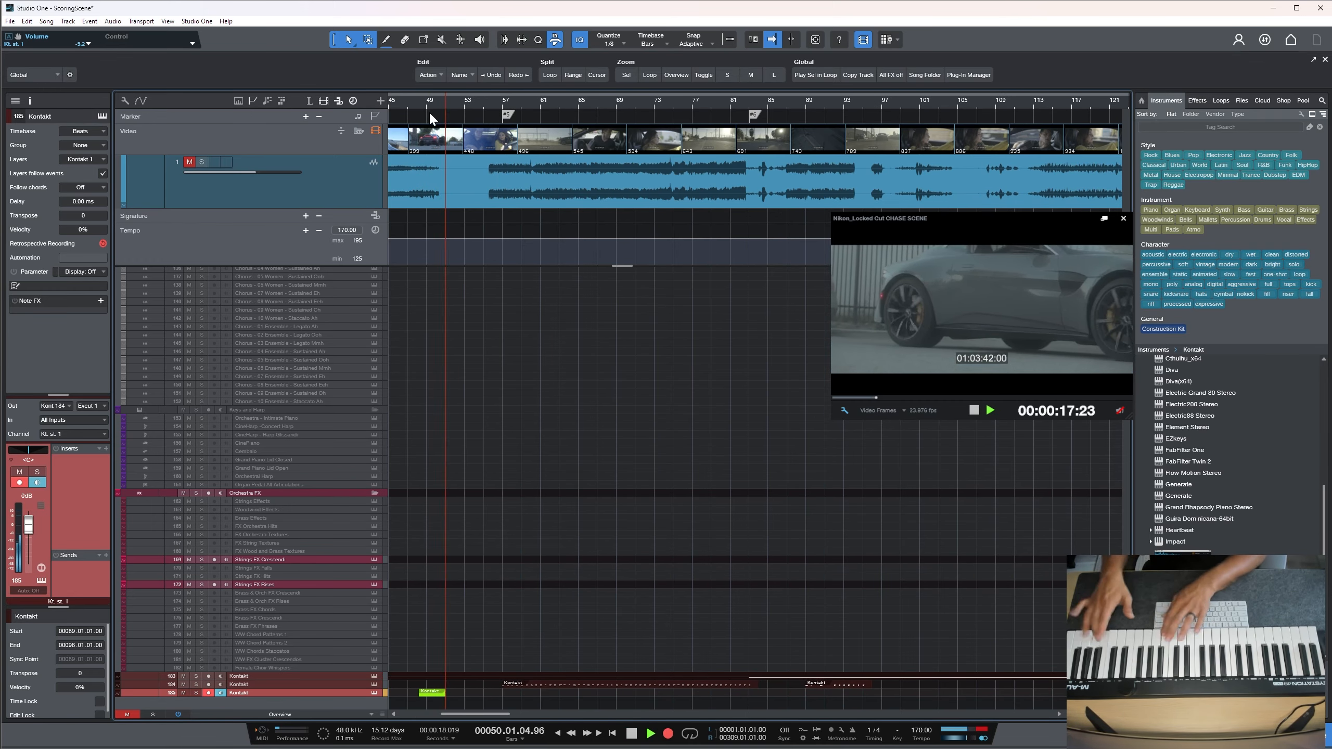
pyautogui.press('space')
pyautogui.hotkey('ctrl', 'z')
pyautogui.press('KP_Multiply')
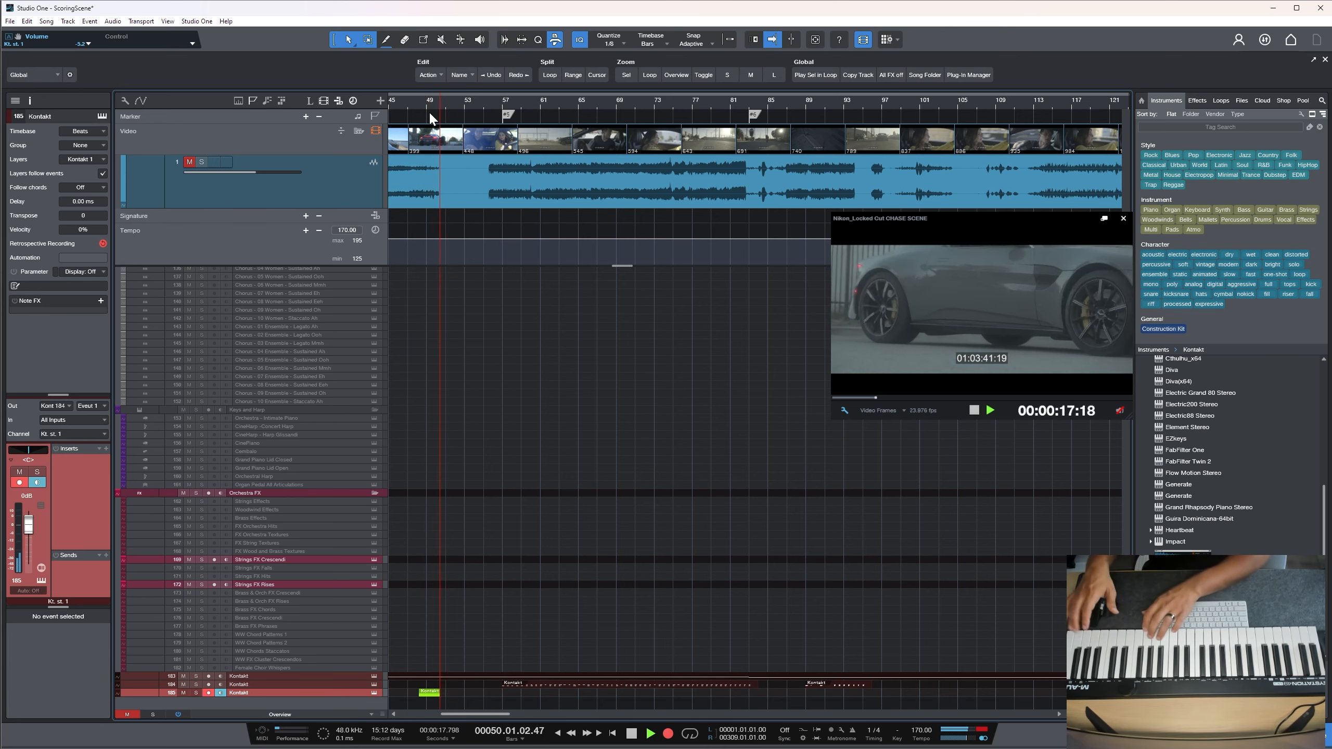
pyautogui.press('space')
pyautogui.hotkey('ctrl', 'z')
# Record an Epic Wide percussion part on the third Kontakt track from bar 48 to just past bar 83
pyautogui.press('KP_Multiply')
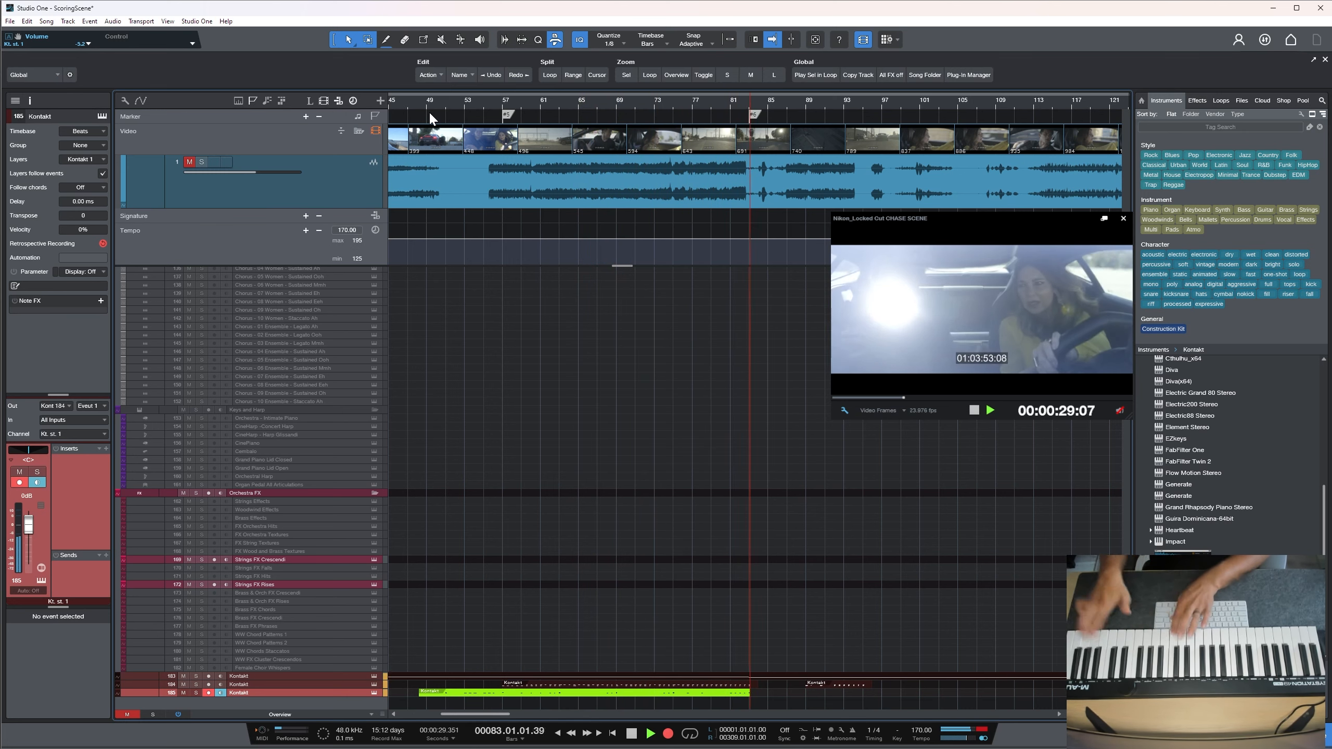
pyautogui.press('space')
pyautogui.press('space')
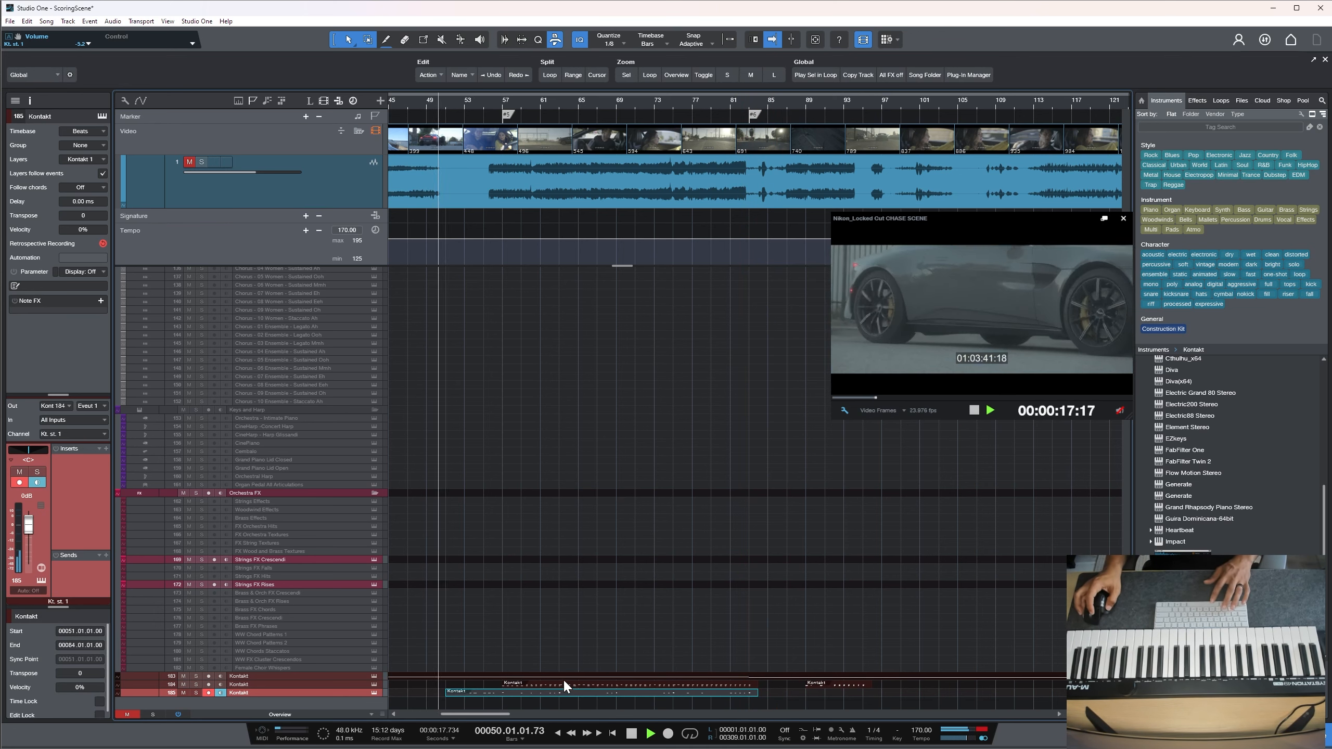
pyautogui.press('space')
# Play the cue with the new percussion part from just before bar 45
pyautogui.moveTo(450, 107); pyautogui.dragTo(544, 123)
pyautogui.scroll(2, 447, 388)
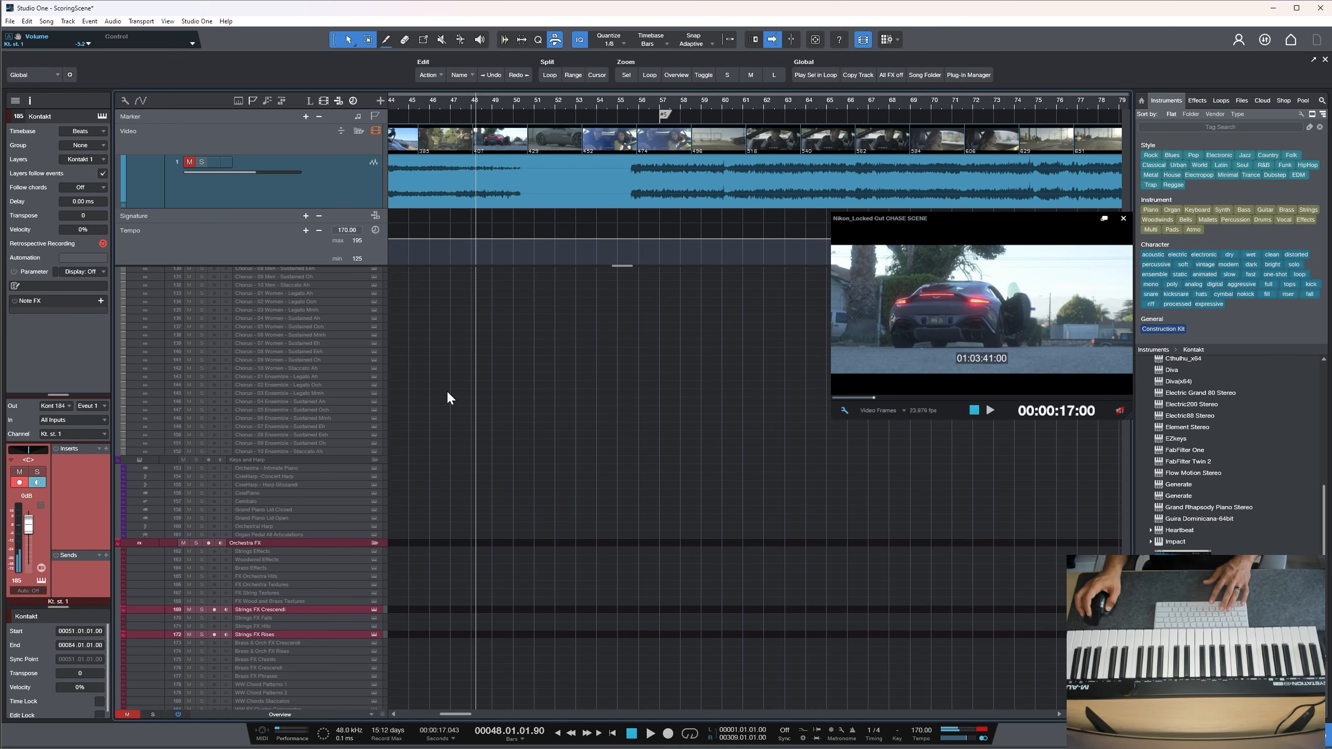
pyautogui.scroll(-2, 447, 389)
pyautogui.click(410, 103)
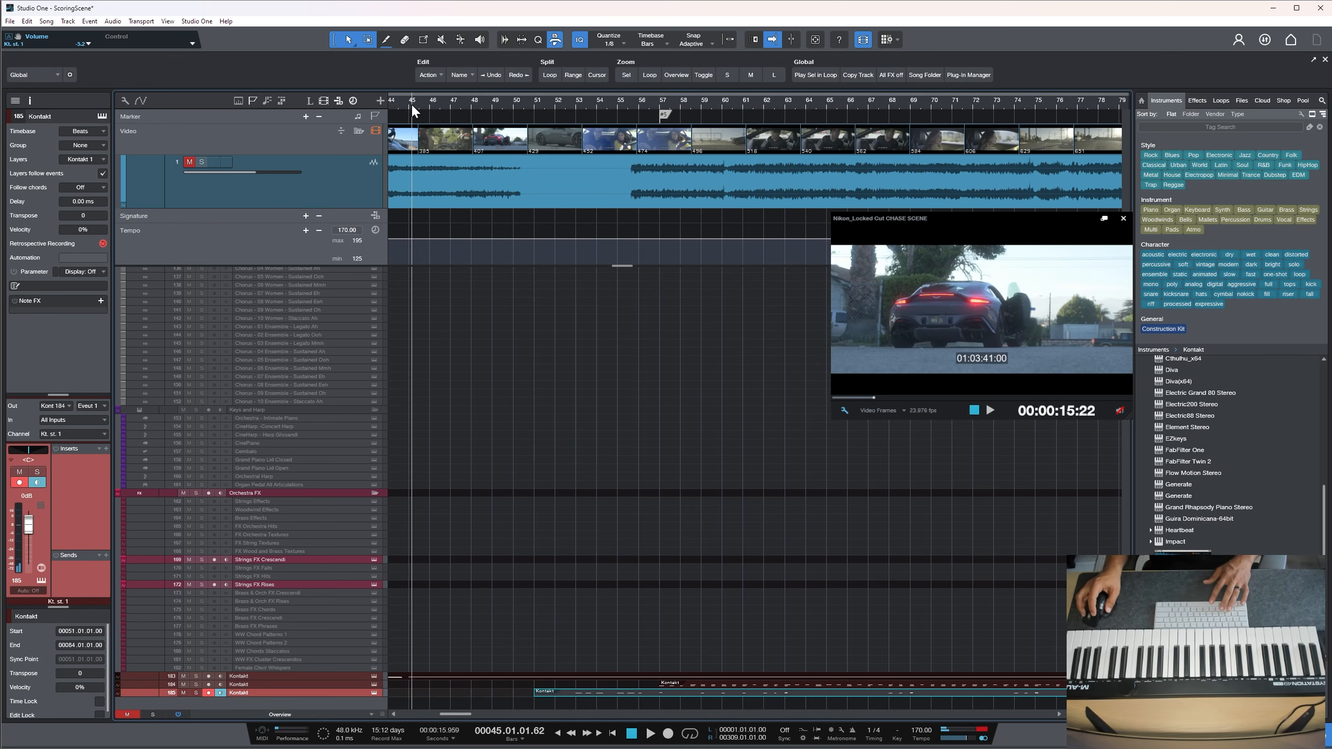
pyautogui.click(407, 103)
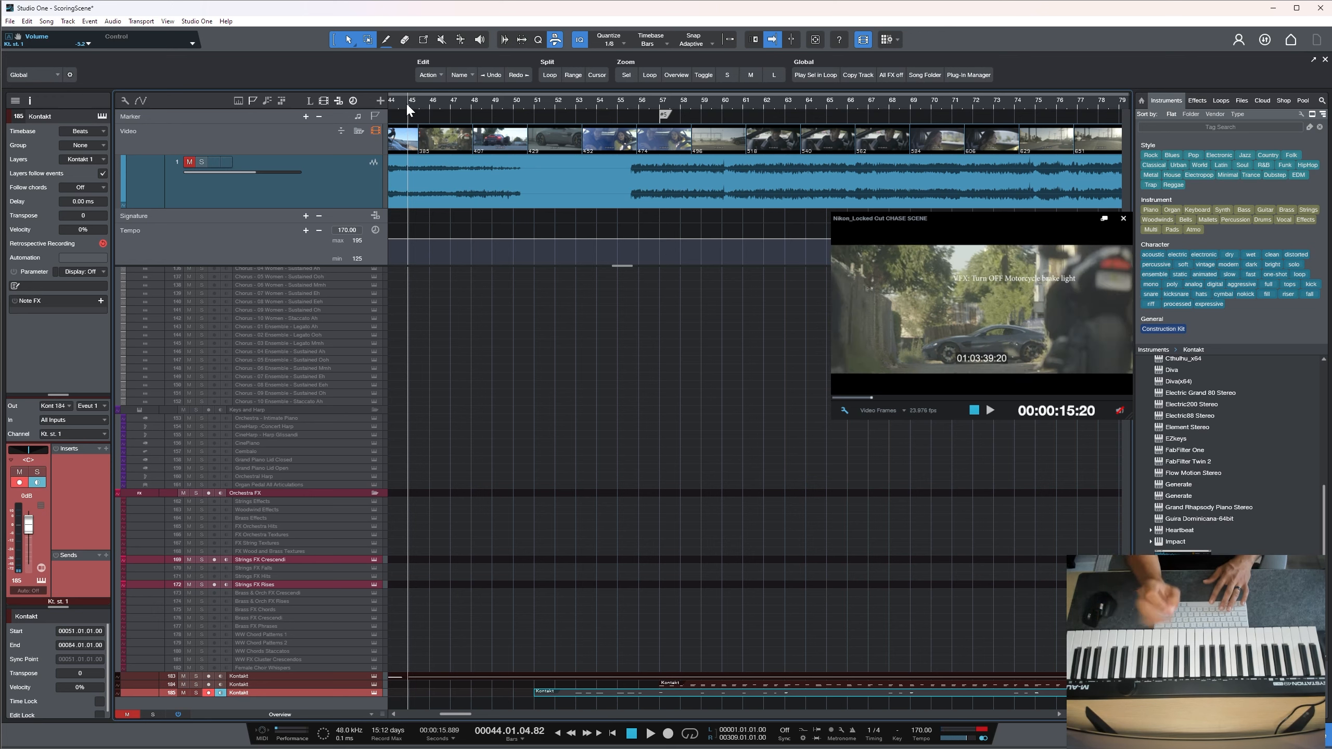
pyautogui.press('space')
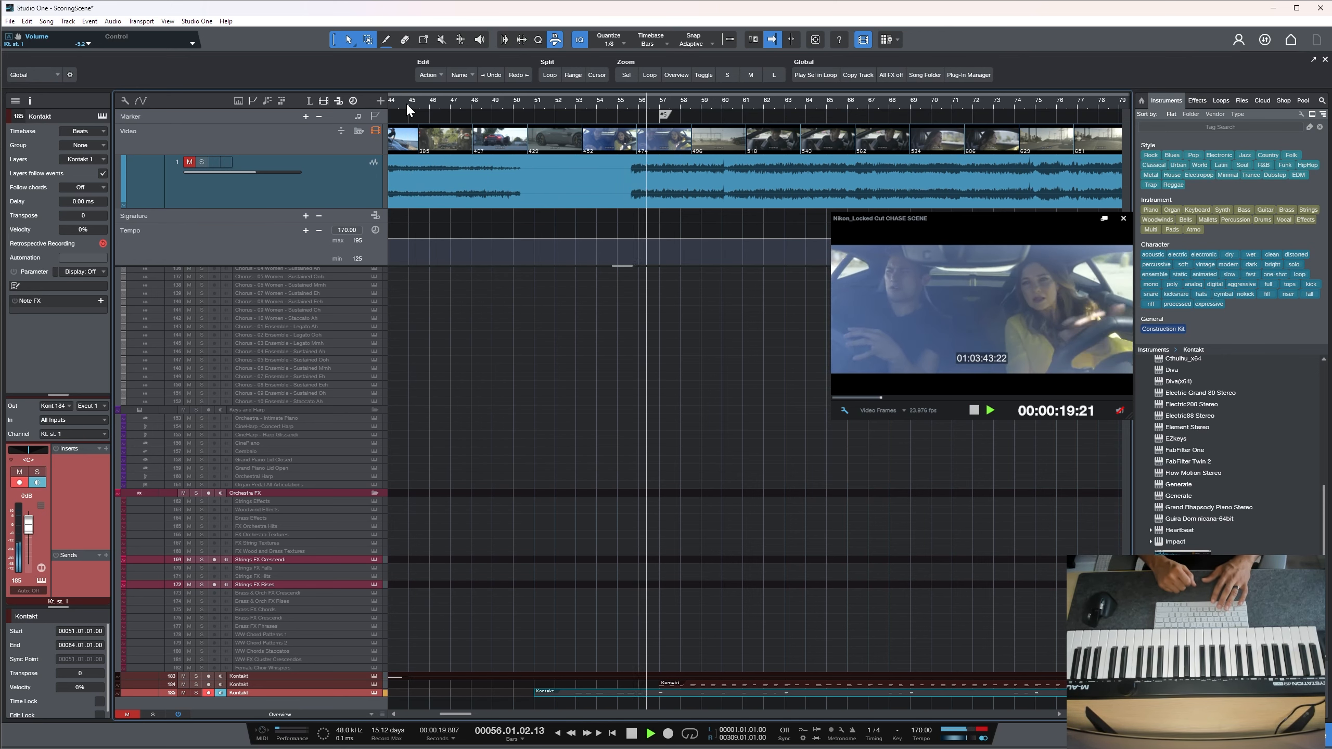
# Trim the start of the third Kontakt track's part to 56.01.03.00 and replay from just before bar 45
pyautogui.scroll(3, 596, 457)
pyautogui.press('space')
pyautogui.scroll(-10, 588, 504)
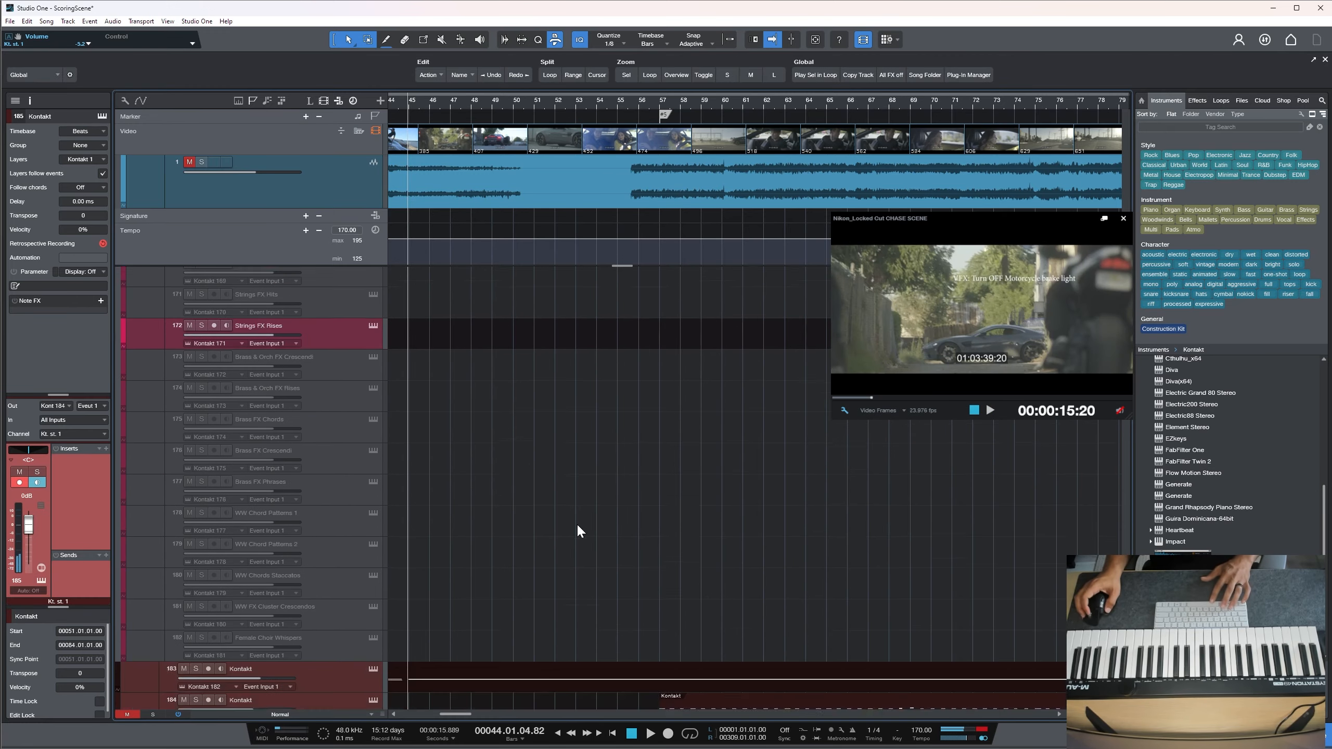
pyautogui.moveTo(532, 684); pyautogui.dragTo(642, 680)
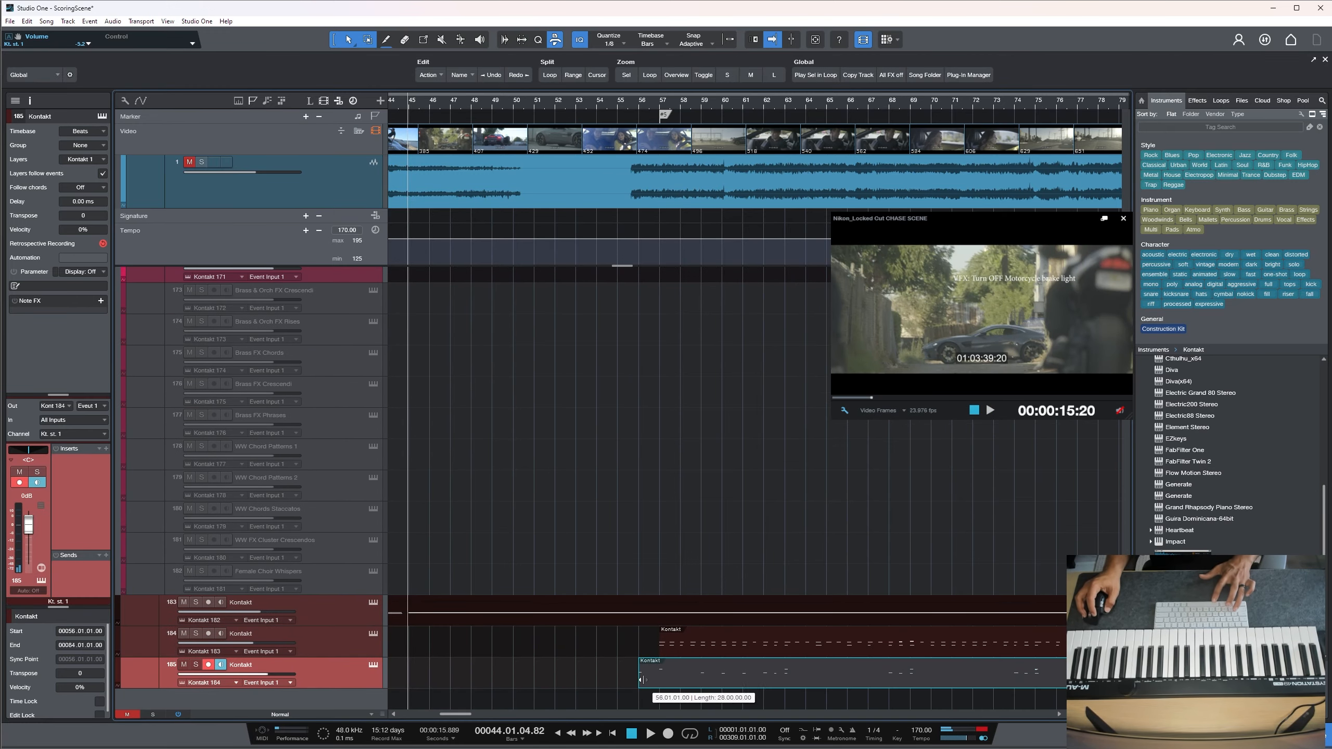
pyautogui.press('space')
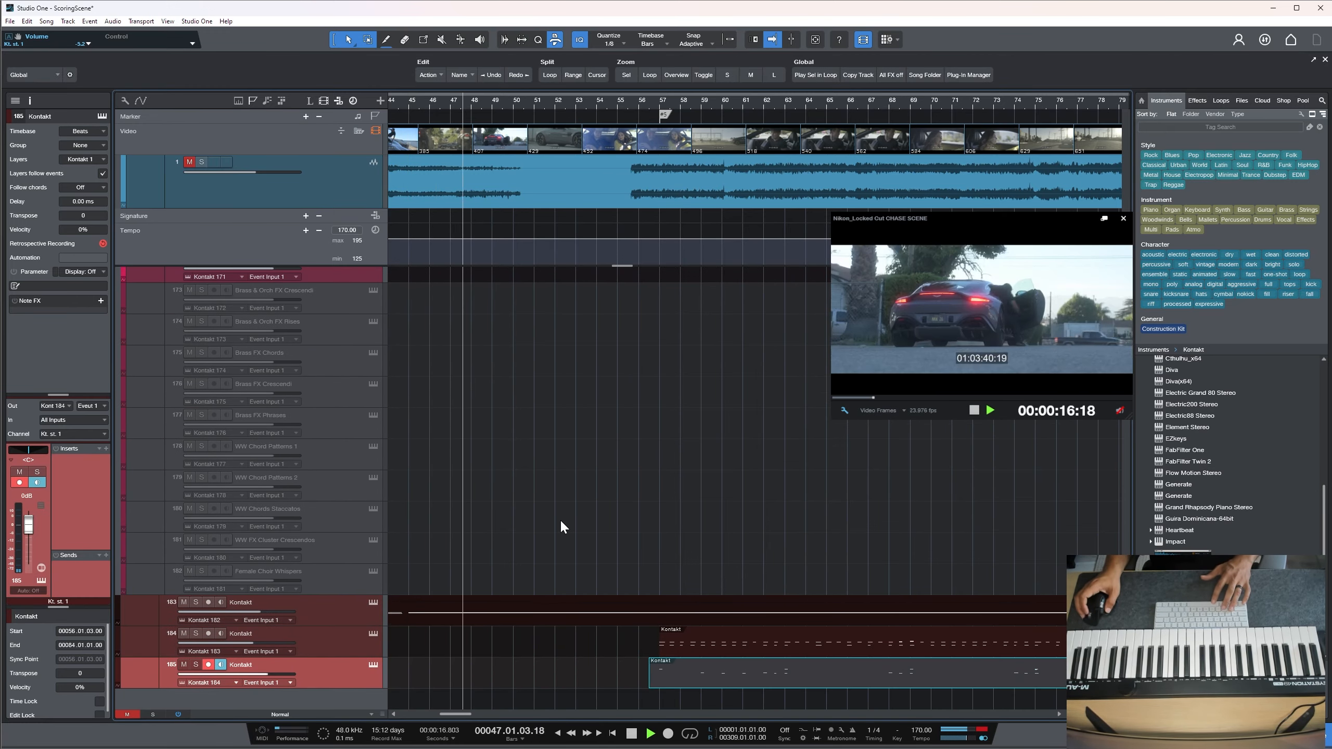
# Stop playback and enable the disabled Nucleus - Piatti track in the Percussion folder
pyautogui.scroll(3, 560, 518)
pyautogui.scroll(-2, 561, 519)
pyautogui.scroll(10, 560, 520)
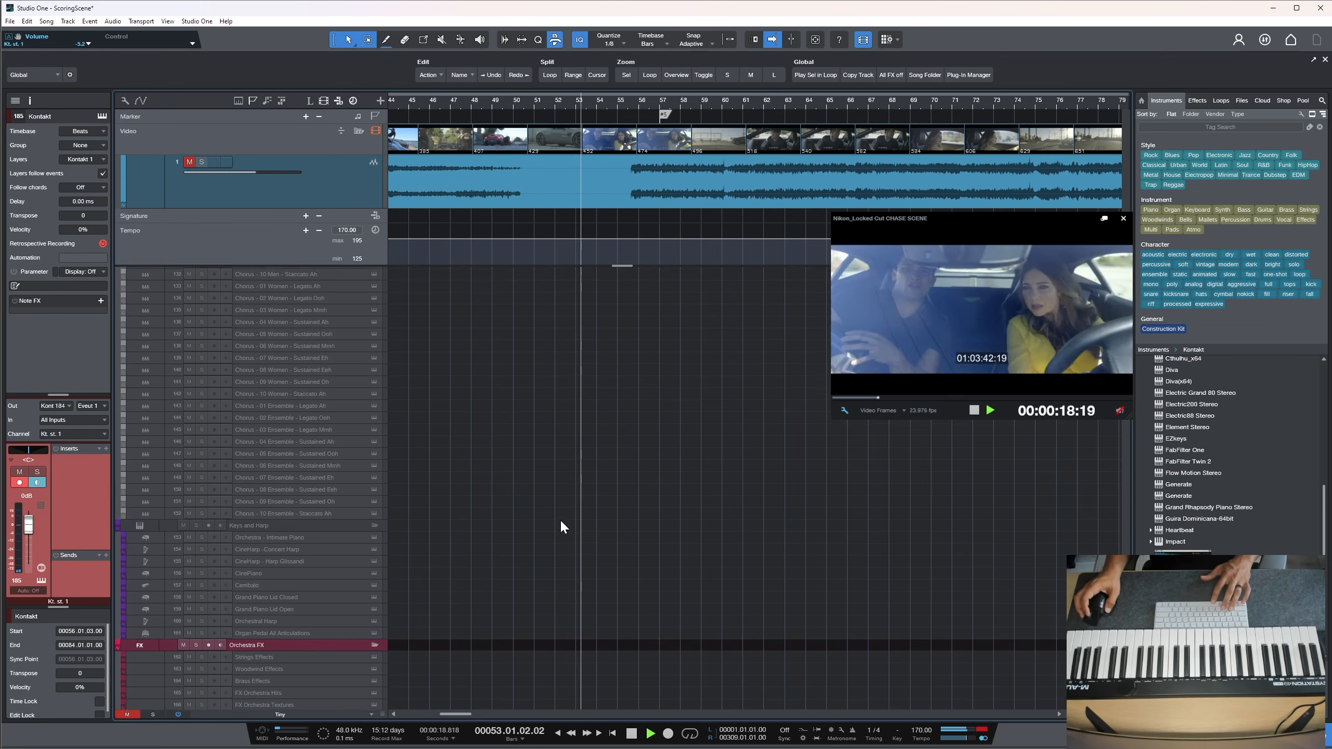
pyautogui.scroll(5, 561, 523)
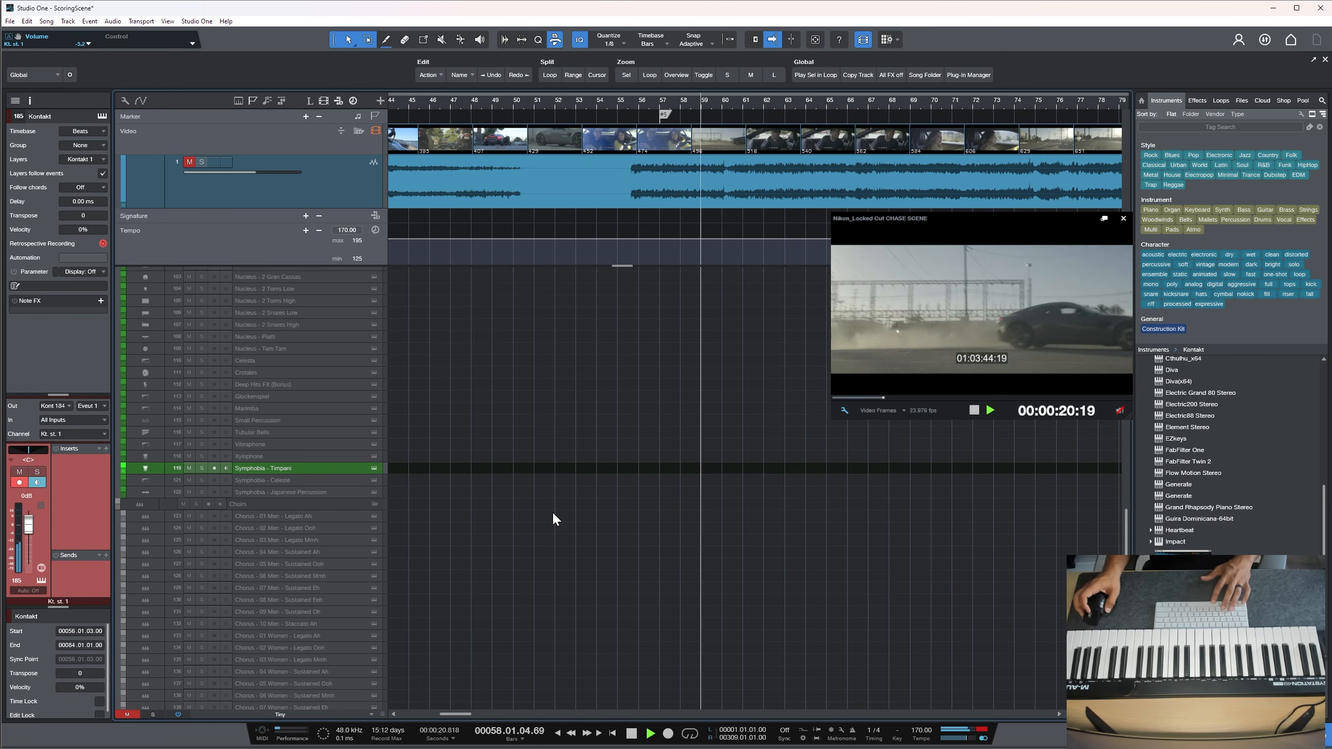
pyautogui.press('space')
pyautogui.scroll(2, 525, 506)
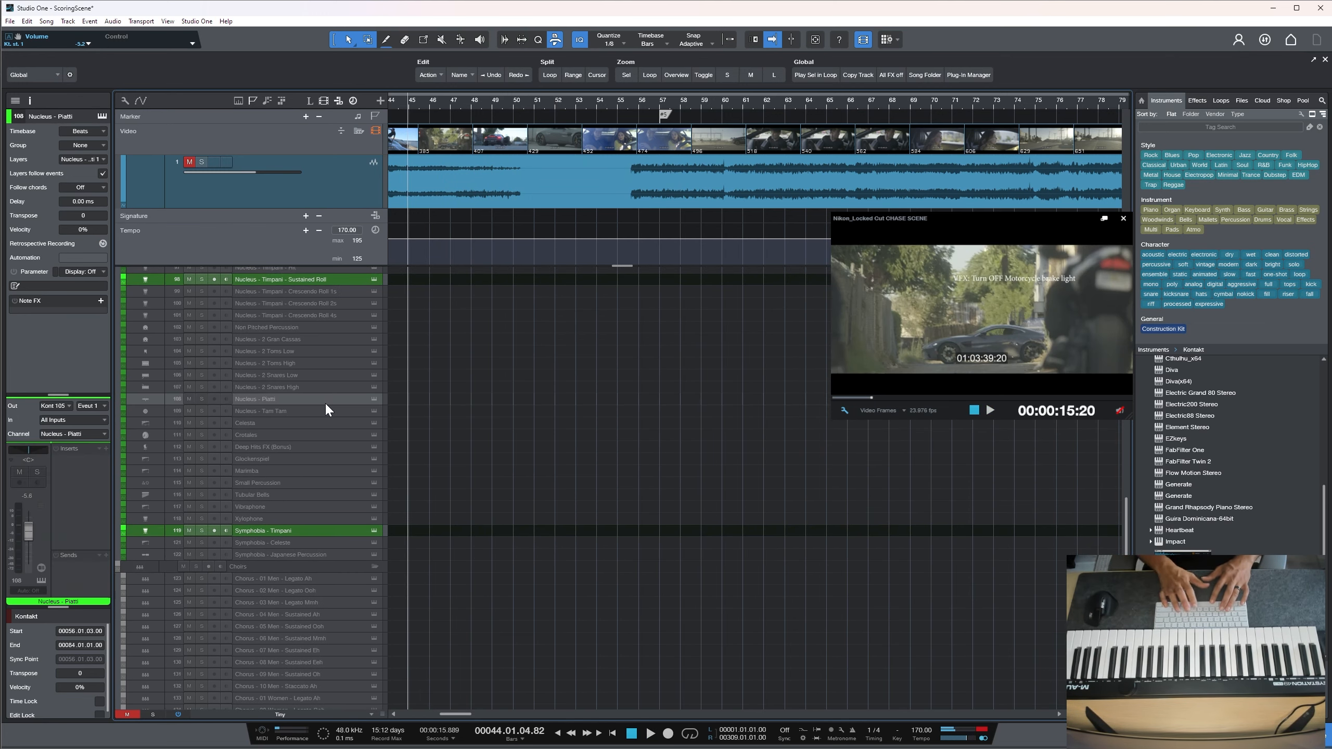
pyautogui.click(325, 404)
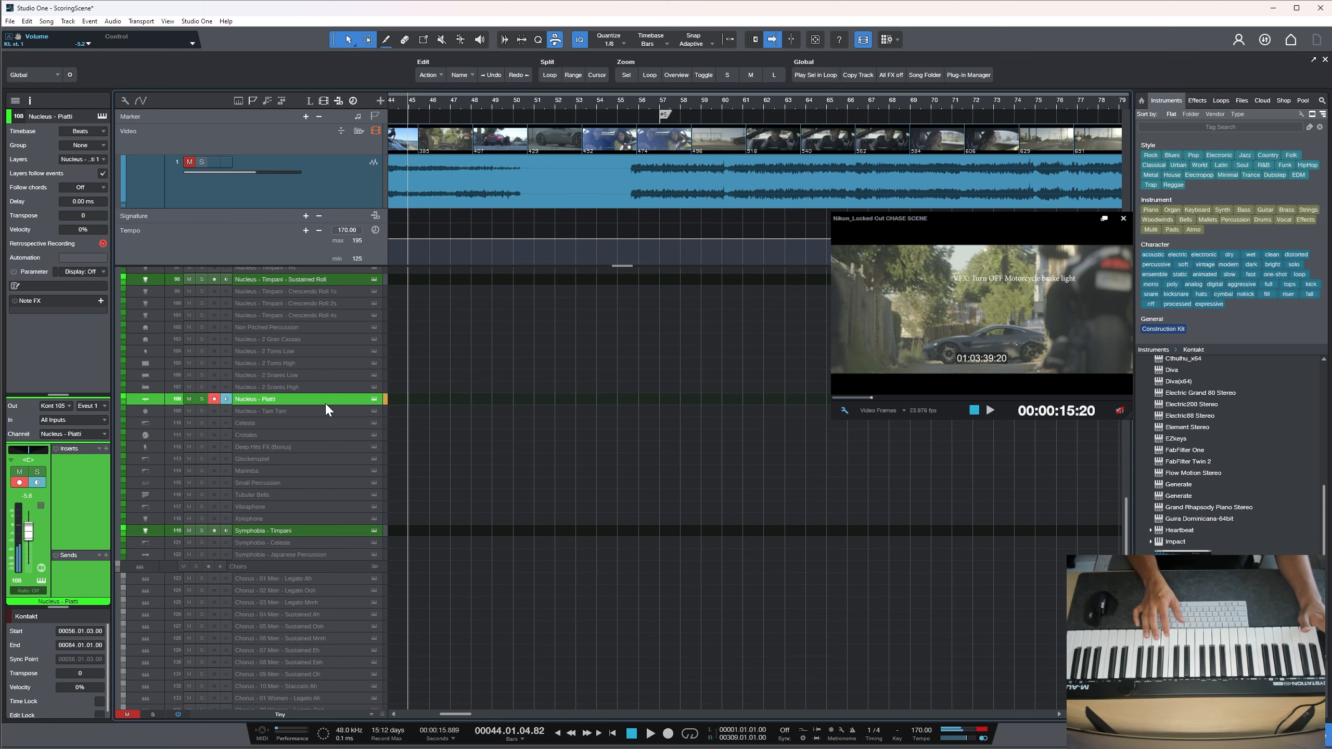
# Check the Nucleus Piatti patch's advanced and basic settings in Kontakt
pyautogui.click(374, 398)
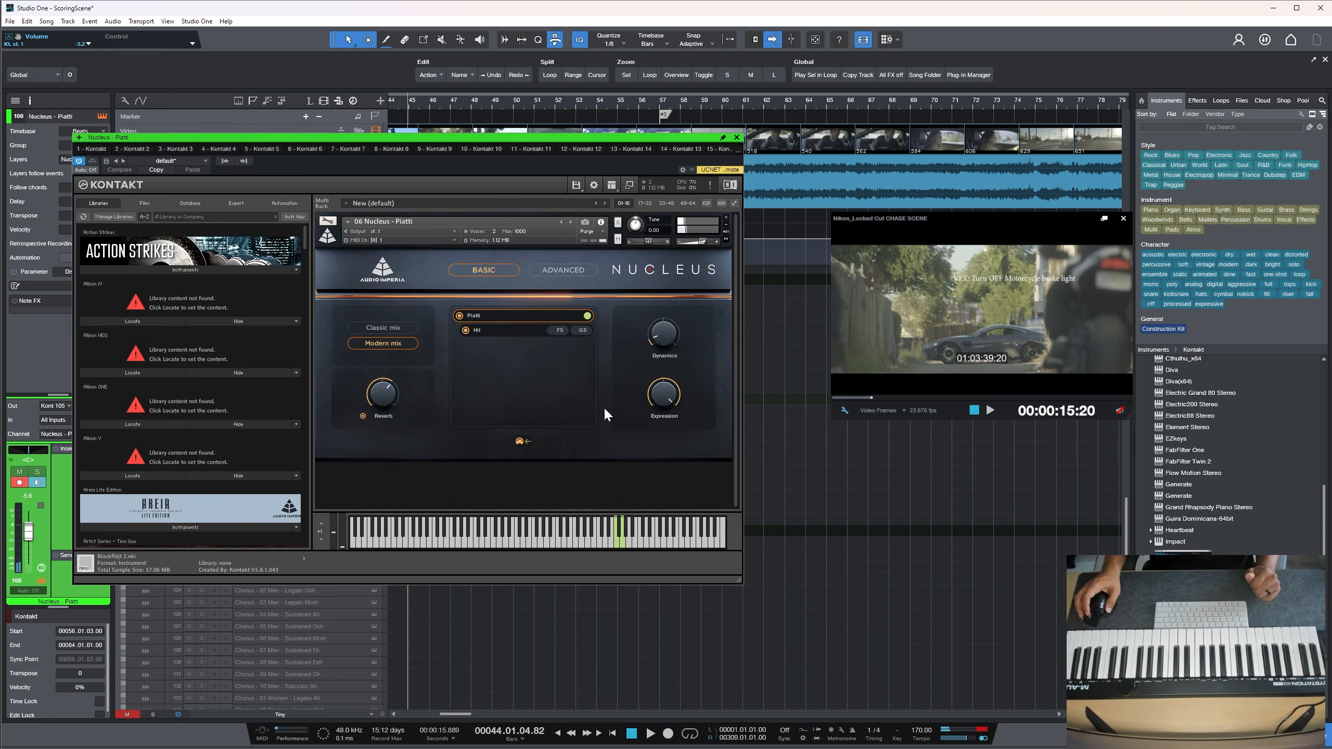
pyautogui.click(559, 272)
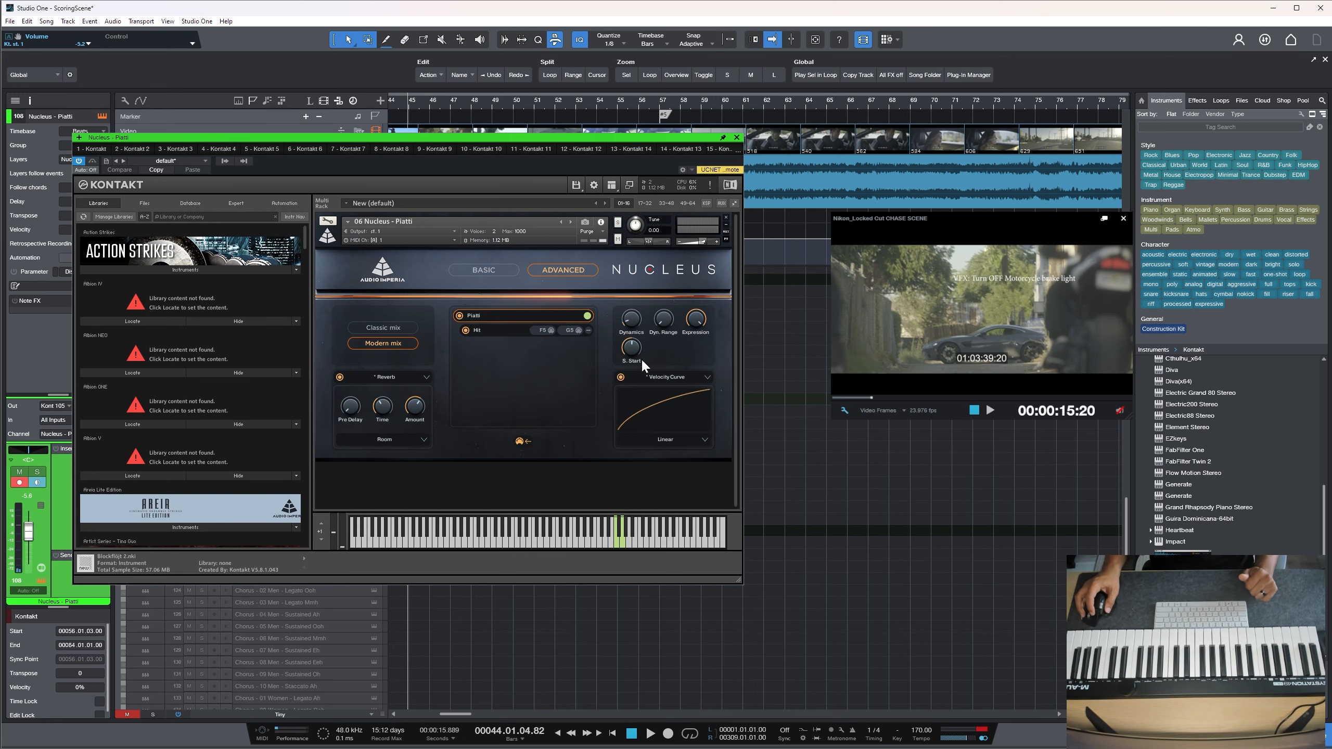
pyautogui.click(737, 138)
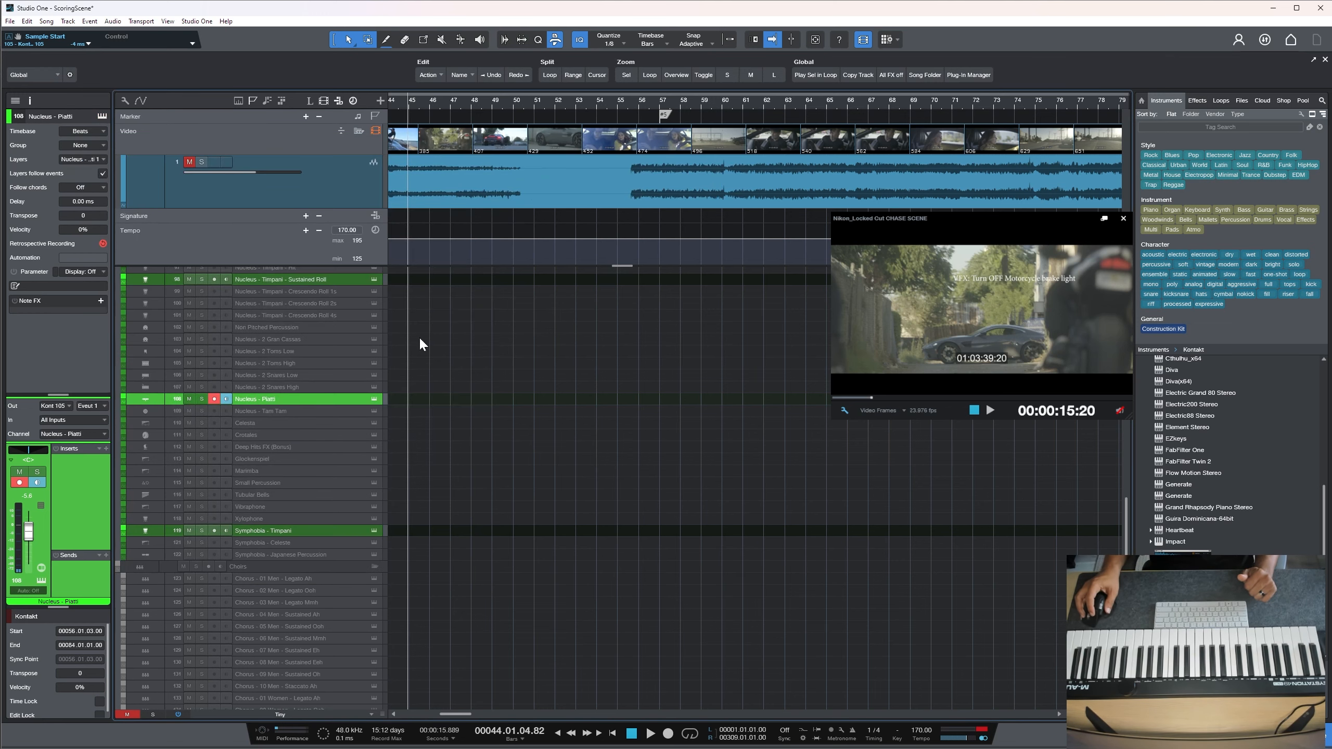
pyautogui.click(374, 398)
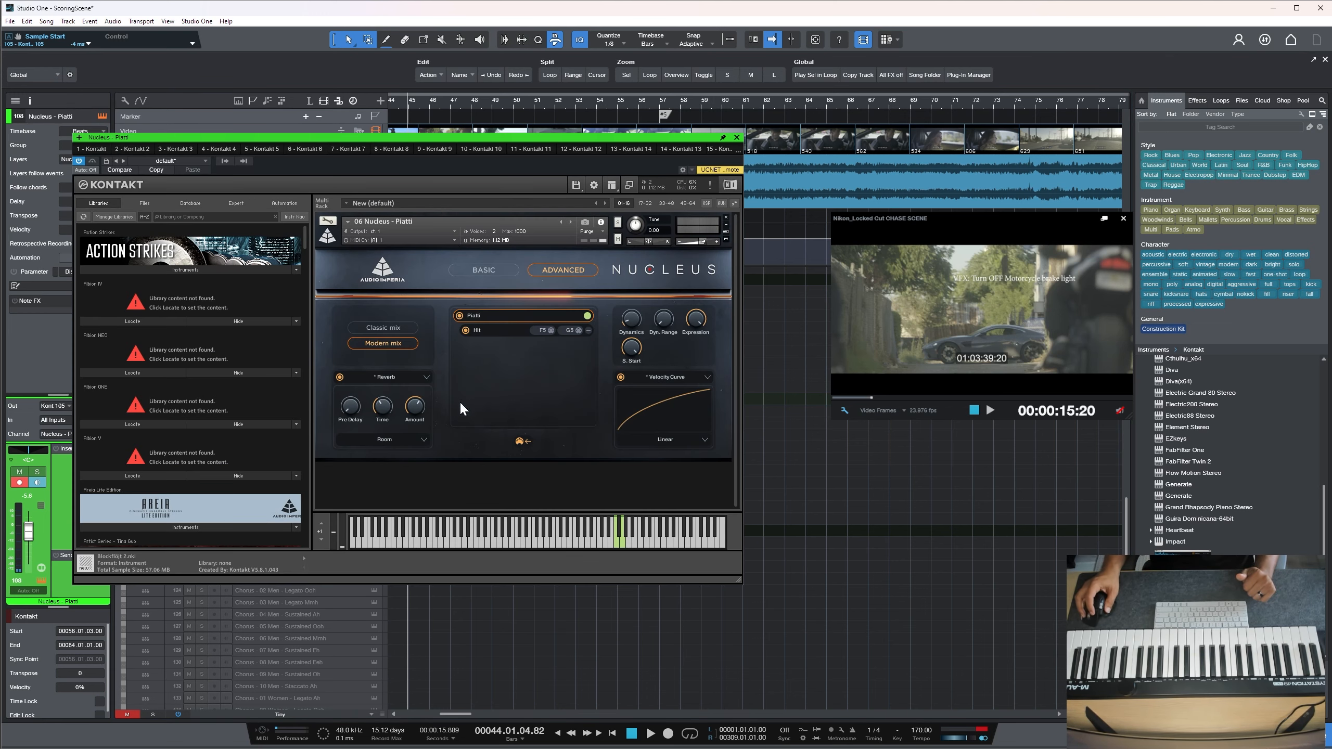
pyautogui.click(513, 273)
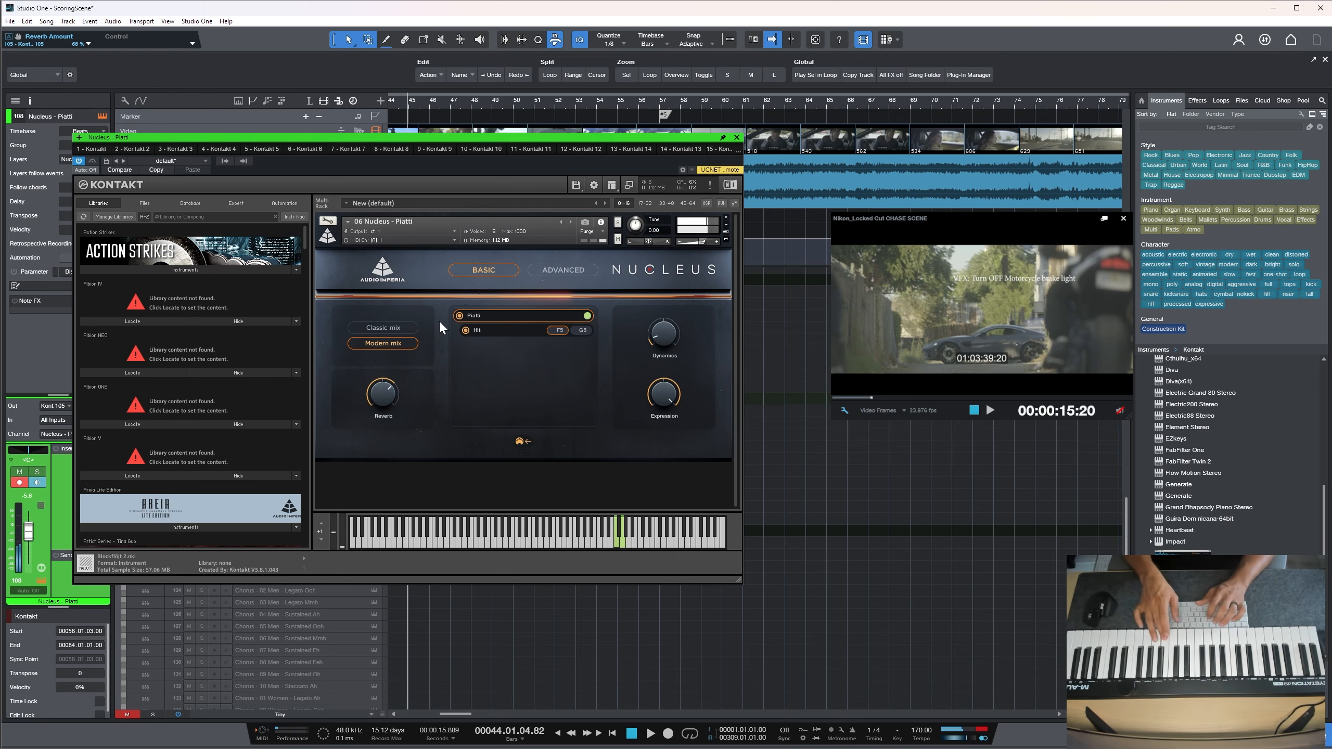
pyautogui.click(737, 138)
# Record a Nucleus - Piatti part starting at bar 57 and trim its end to 82.01.03.00
pyautogui.press('KP_Multiply')
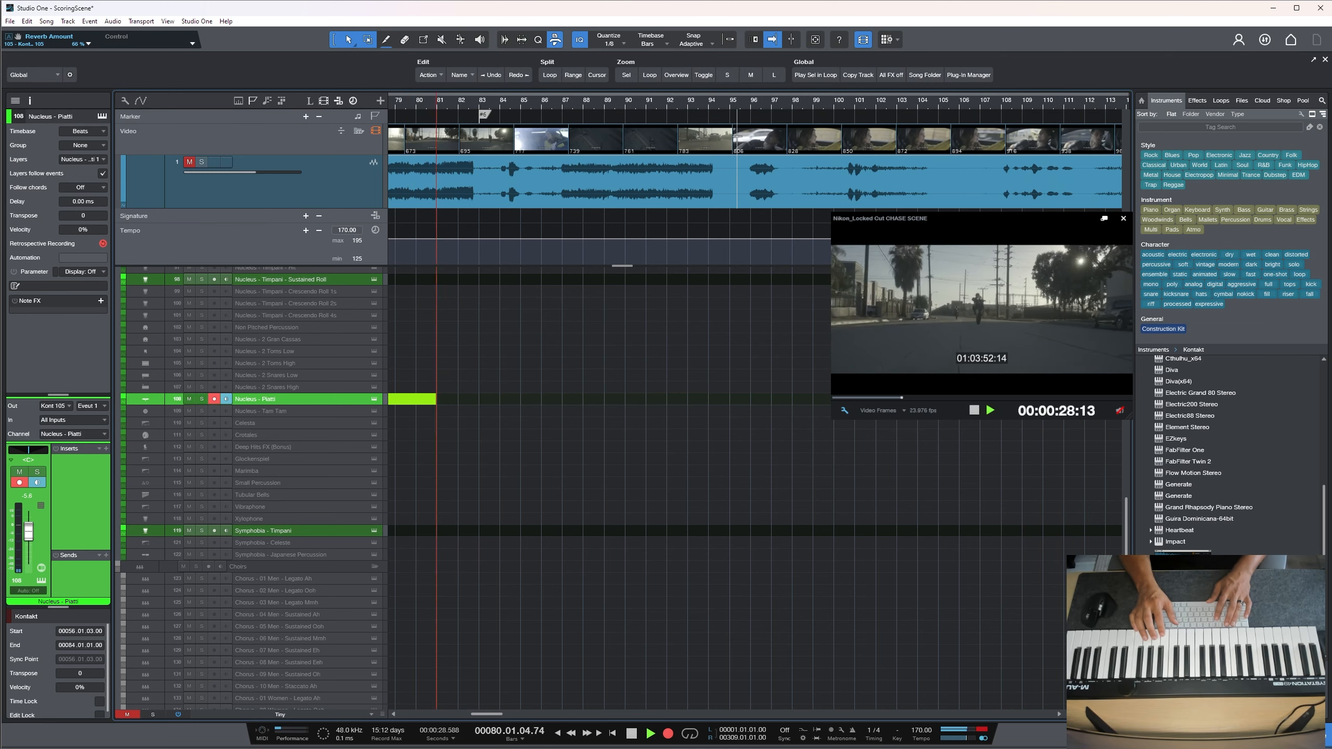
pyautogui.press('space')
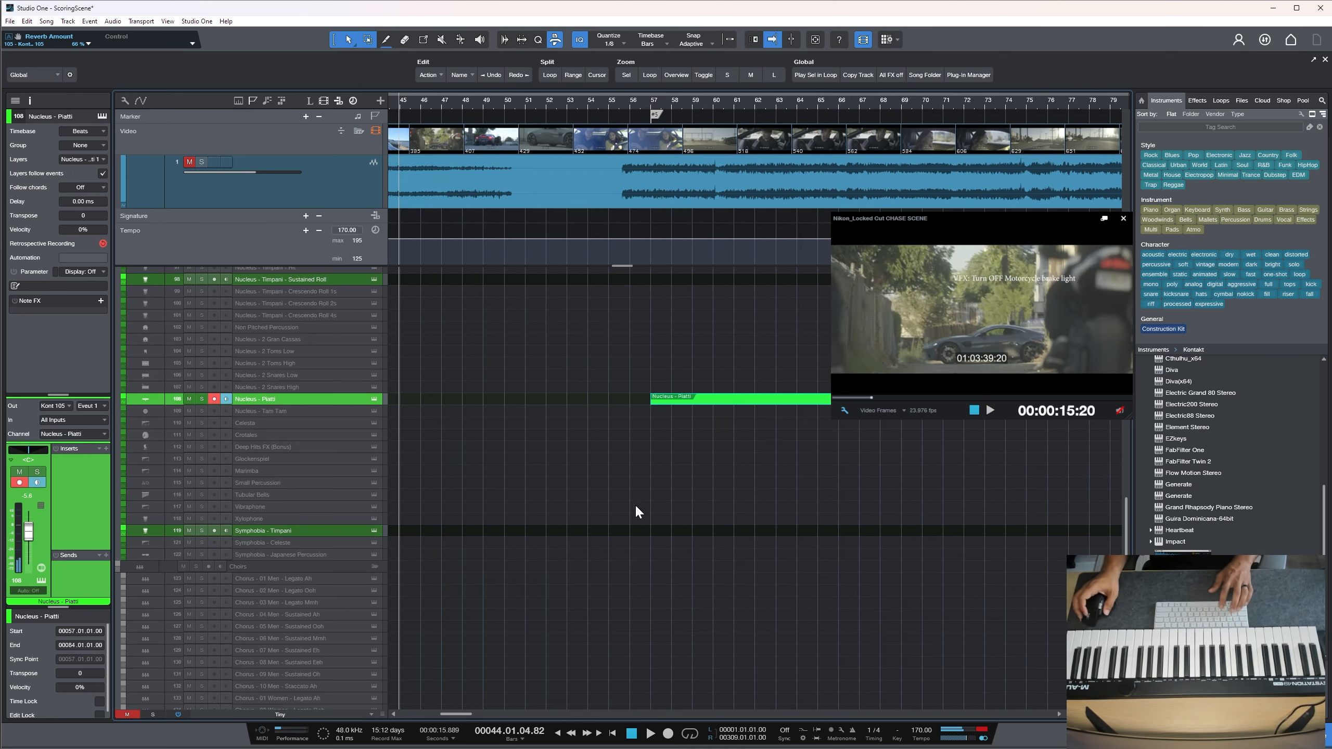
pyautogui.scroll(3, 796, 416)
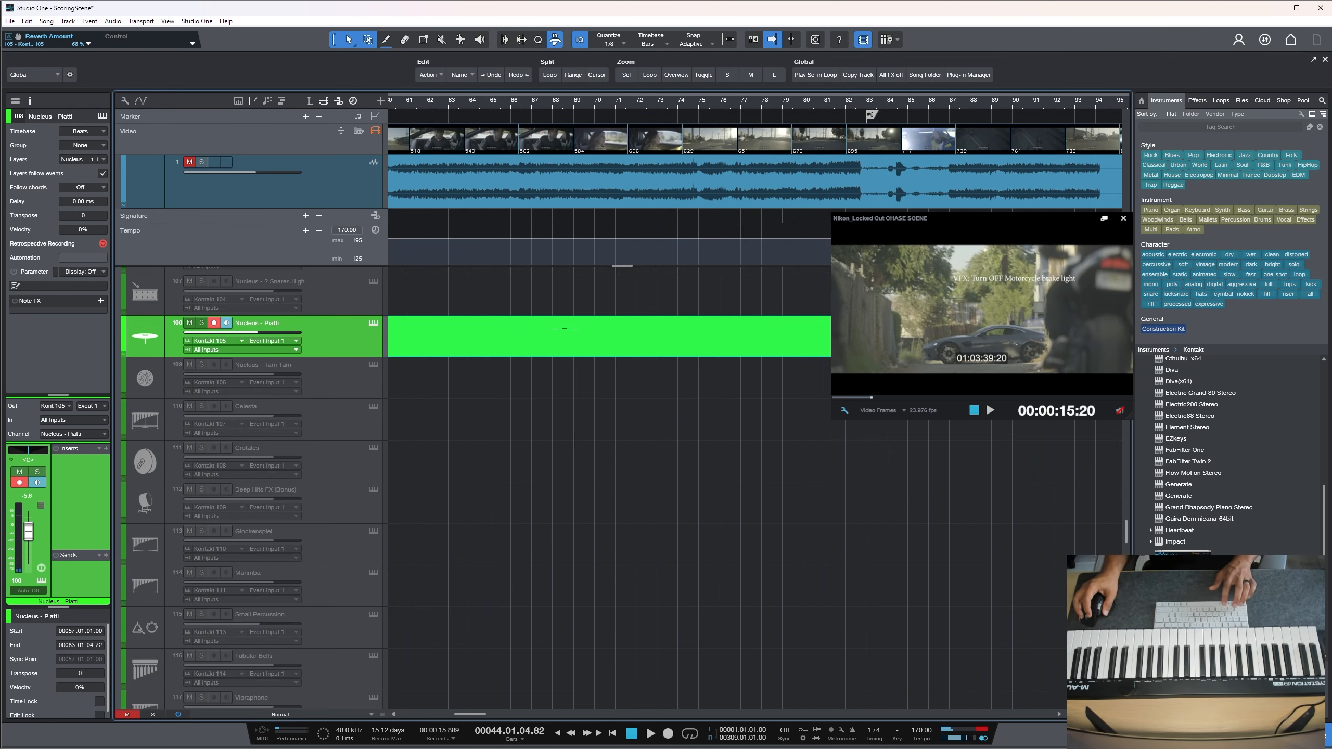
# Play the cue with the new cymbal part and select the Nucleus - Timpani - Sustained Roll track for recording
pyautogui.press('space')
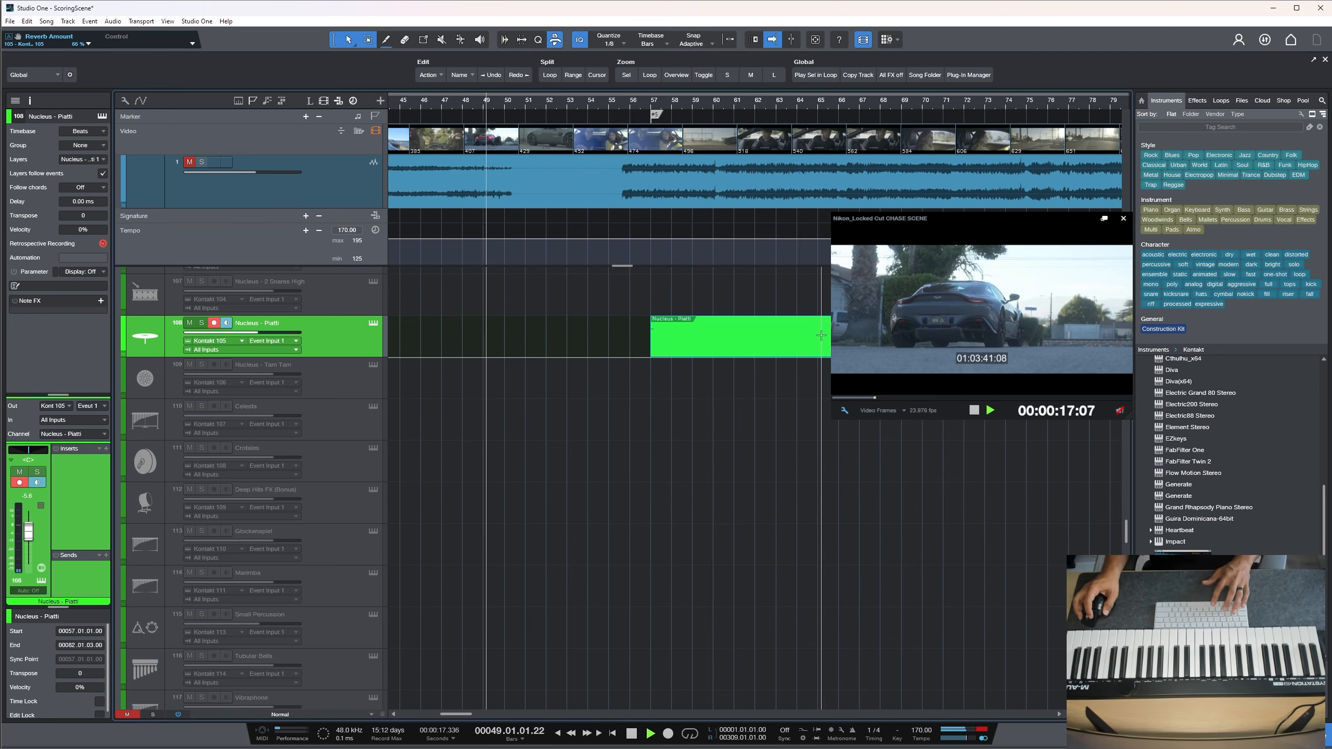
pyautogui.scroll(-3, 574, 396)
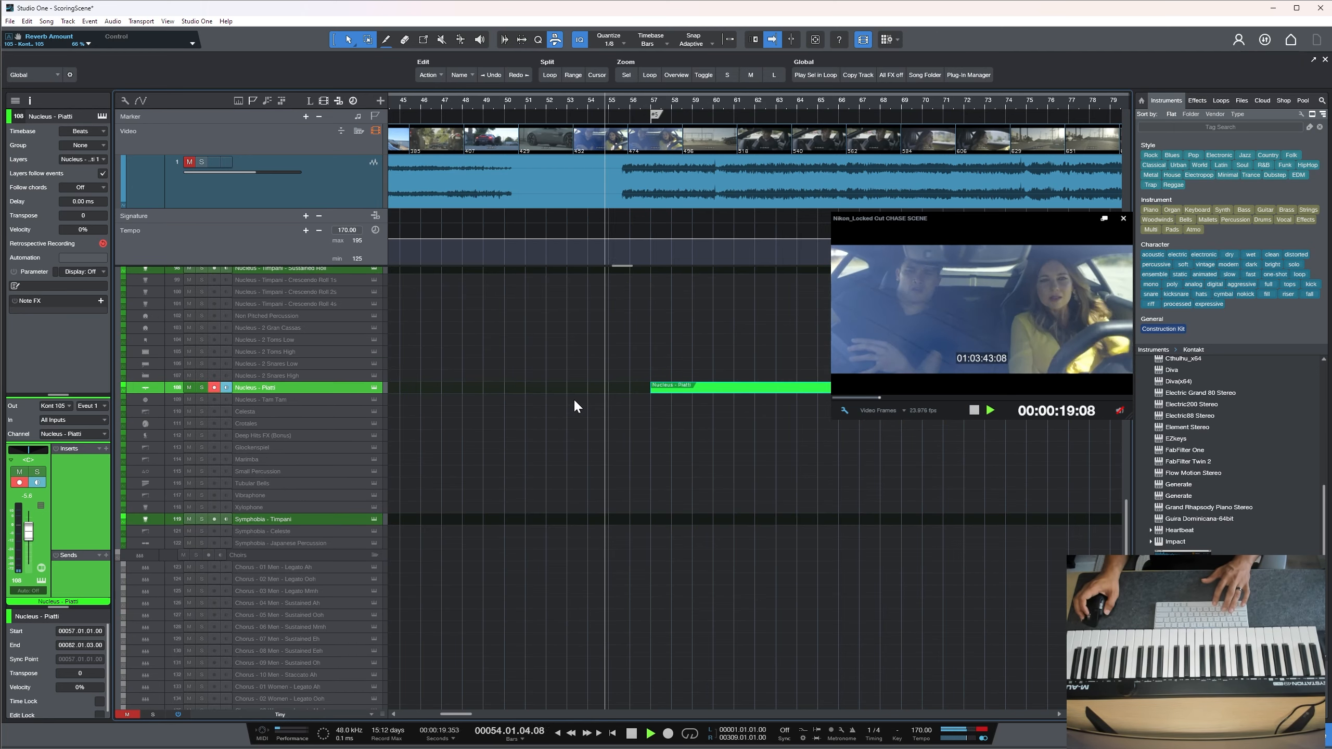
pyautogui.scroll(1, 574, 398)
pyautogui.press('space')
pyautogui.click(272, 294)
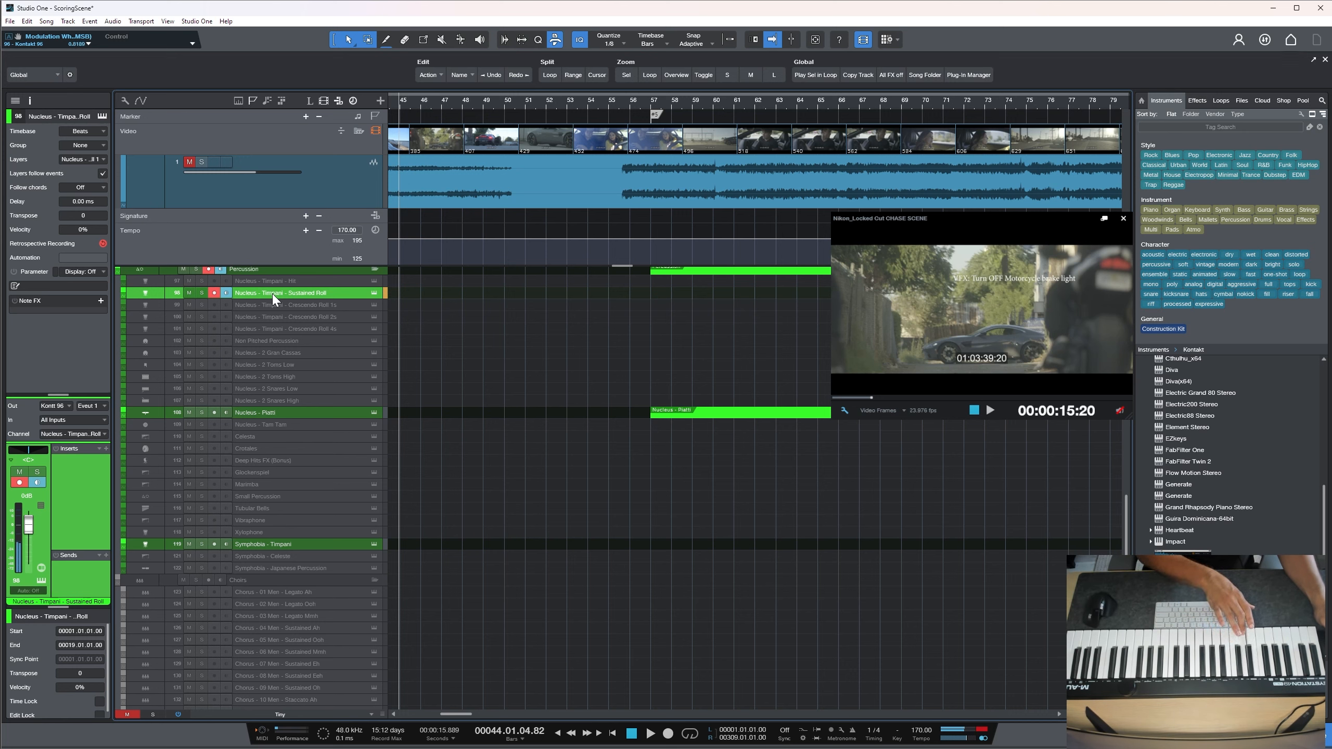
# Try a sustained timpani roll take leading into bar 57, and undo it
pyautogui.press('KP_Multiply')
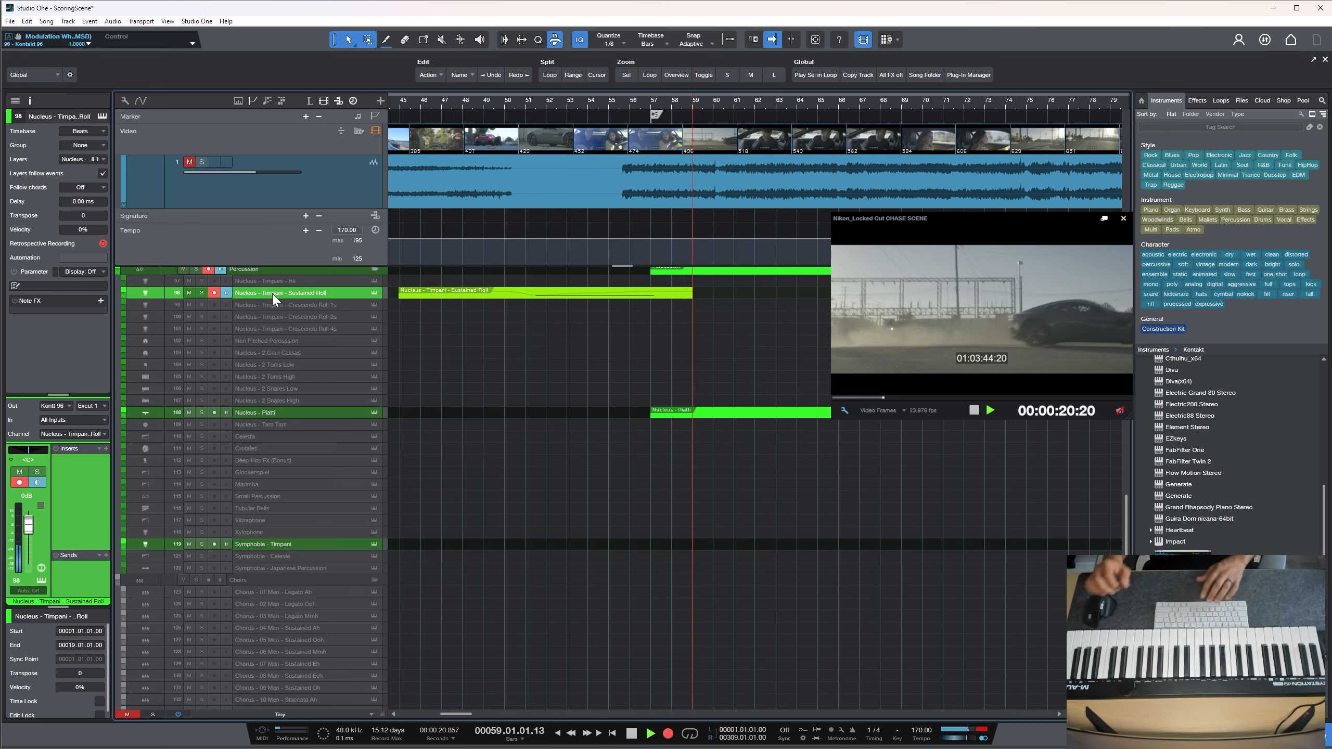
pyautogui.press('space')
pyautogui.hotkey('ctrl', 'z')
# Record a sustained timpani roll and trim the part to span bar 46 to bar 57
pyautogui.press('KP_Multiply')
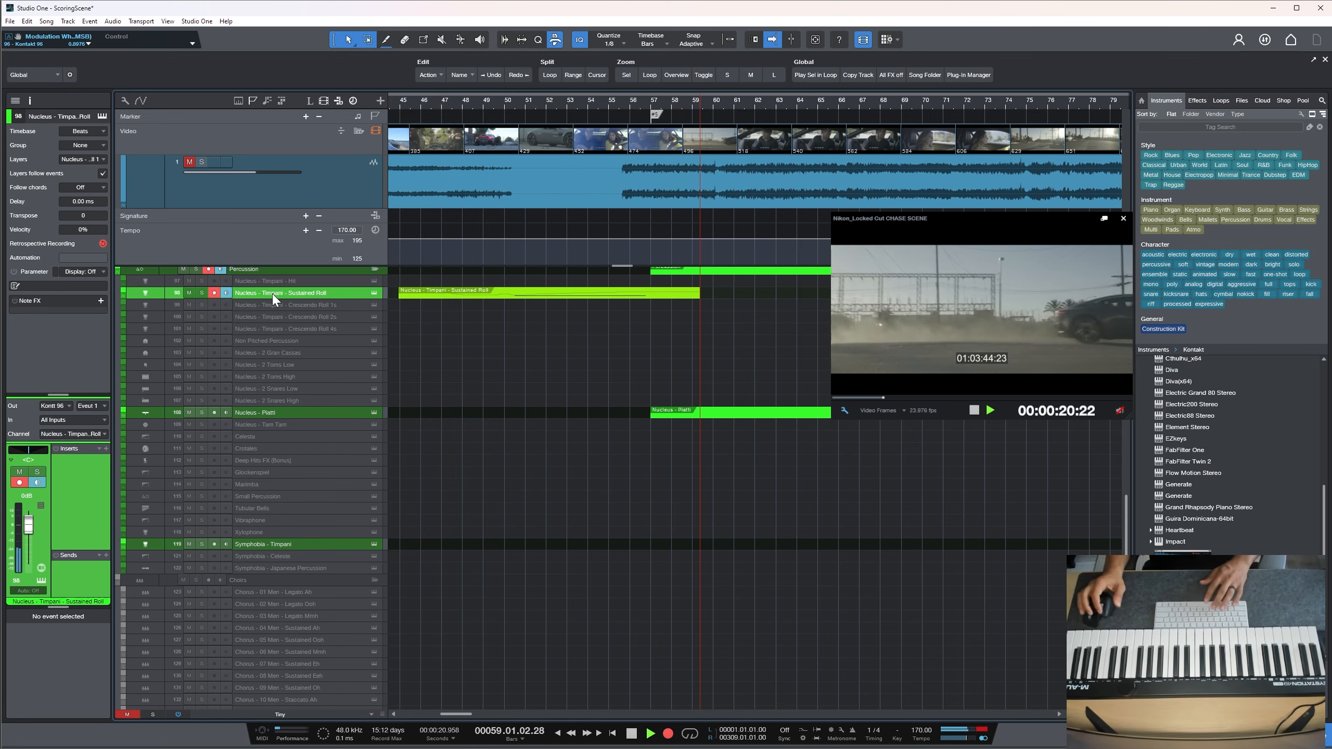
pyautogui.press('space')
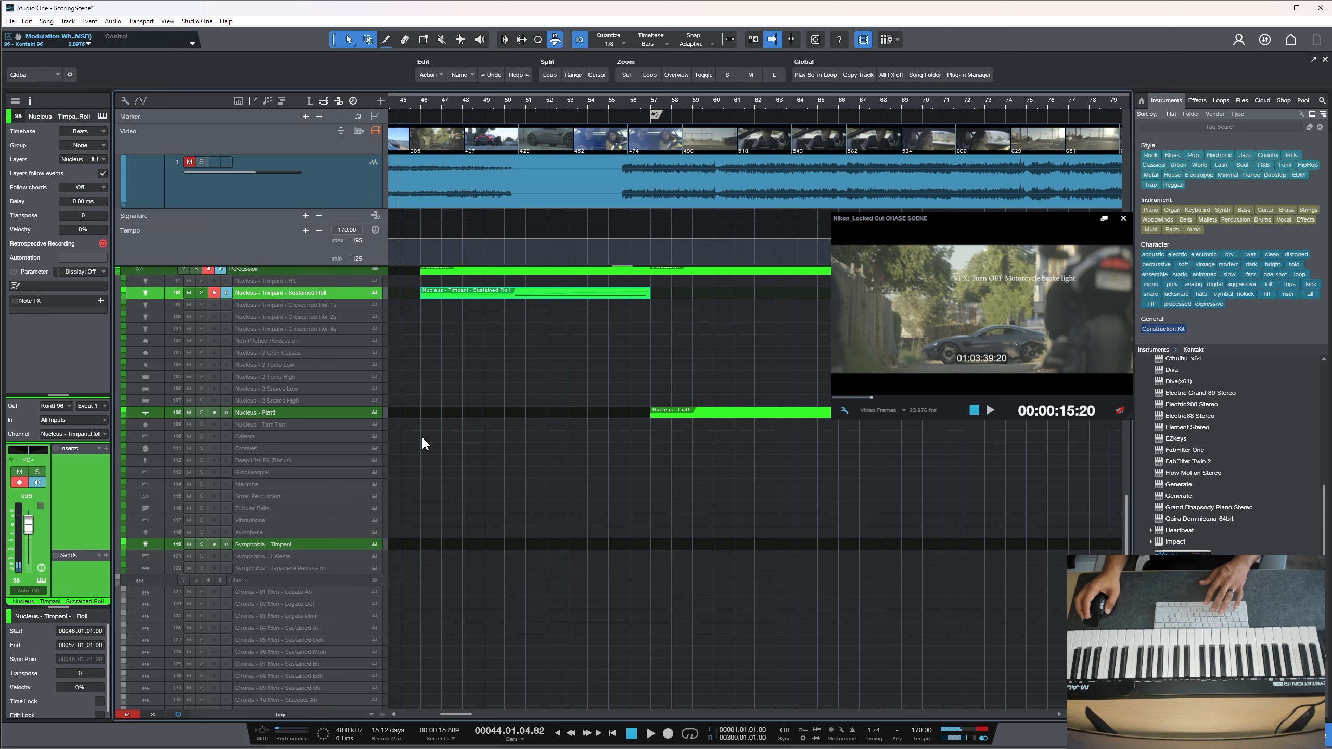
# Enable the Non Pitched Percussion track and set its volume to -17.7 dB
pyautogui.scroll(3, 435, 472)
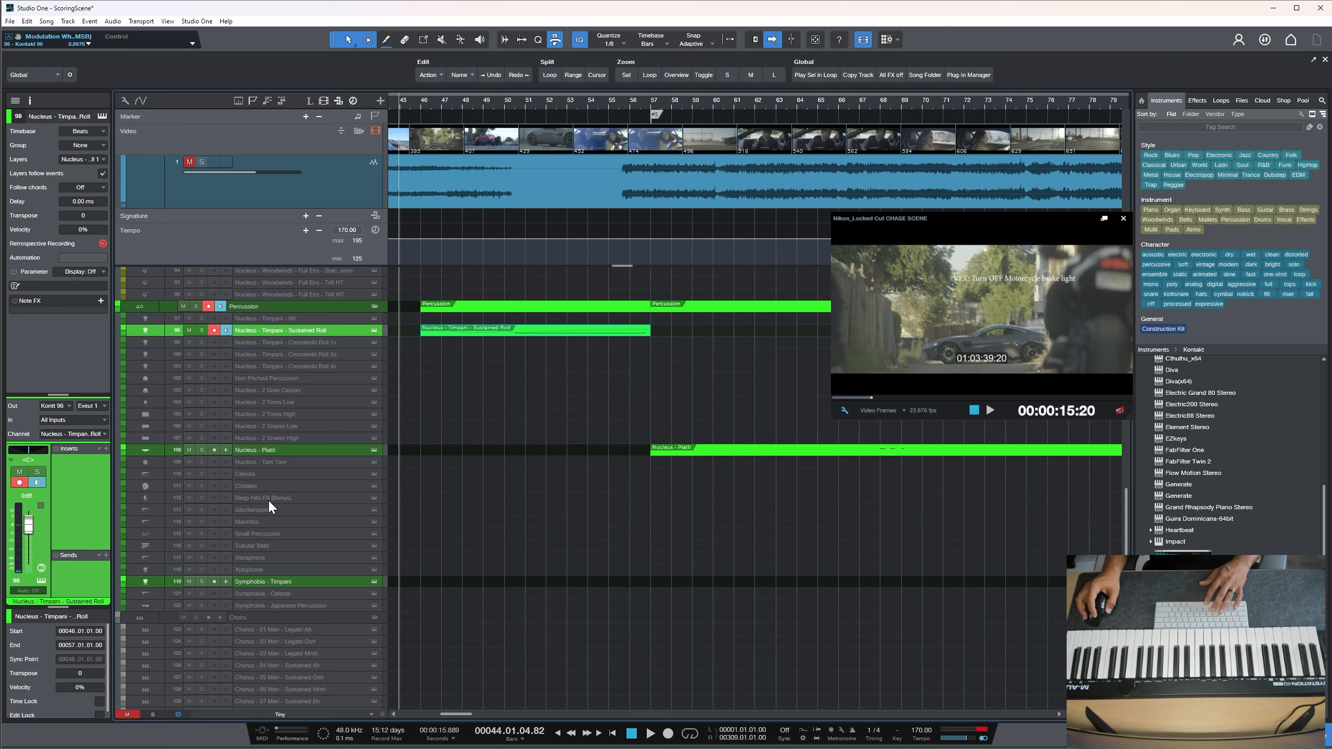
pyautogui.click(307, 376)
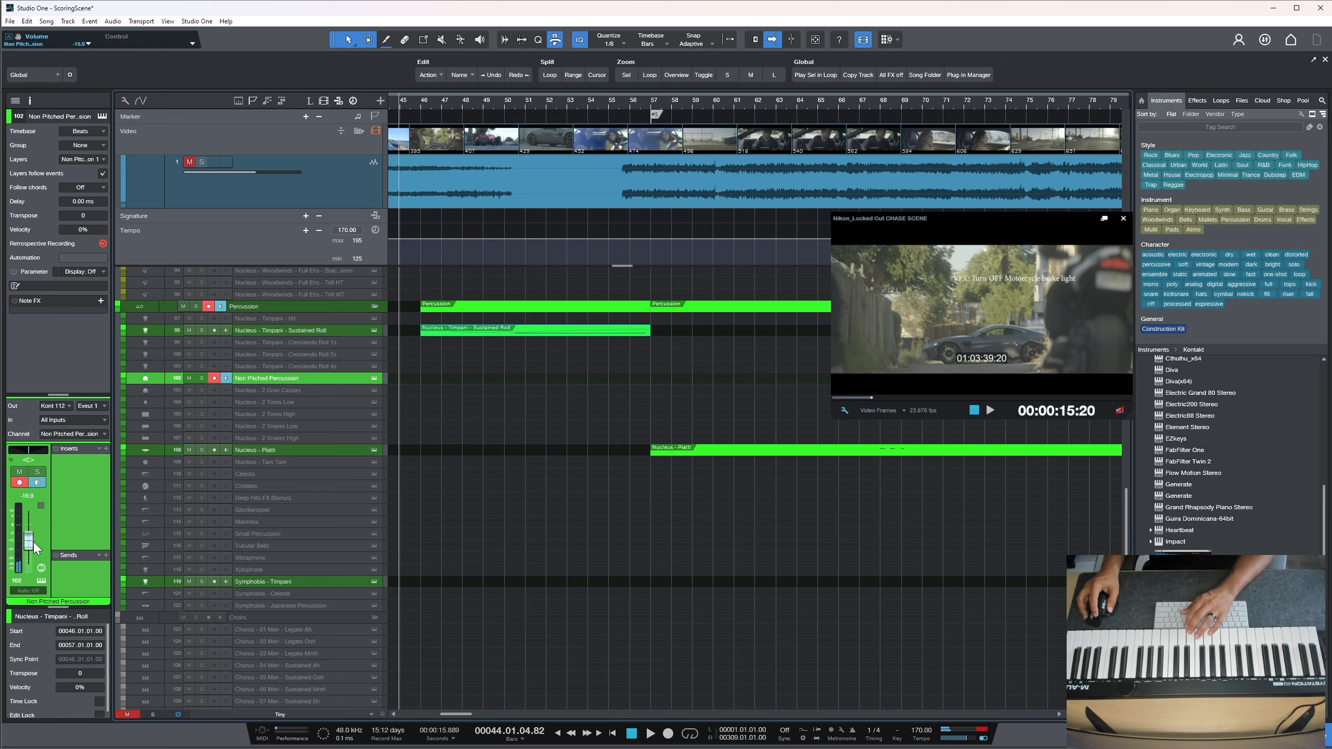
pyautogui.scroll(-2, 32, 540)
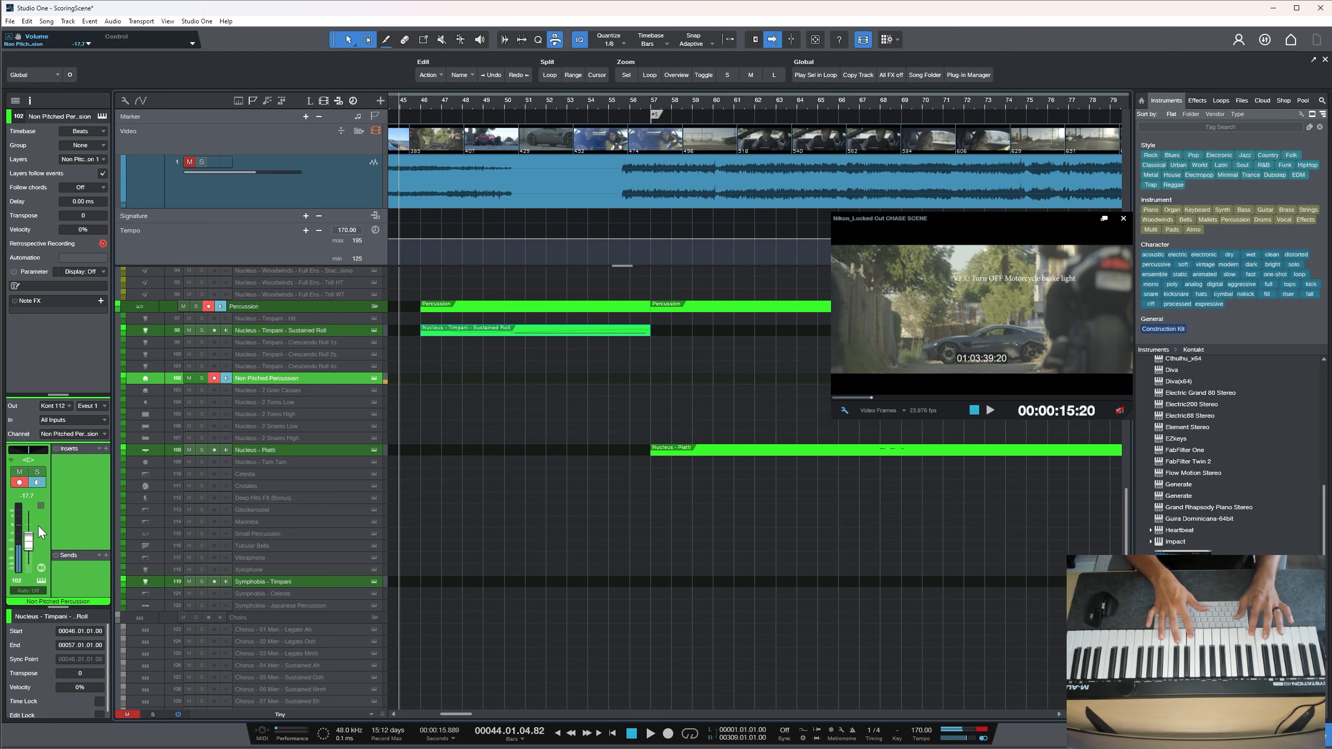
# Record a Non Pitched Percussion part and trim it to span bar 57 to bar 63
pyautogui.press('KP_Multiply')
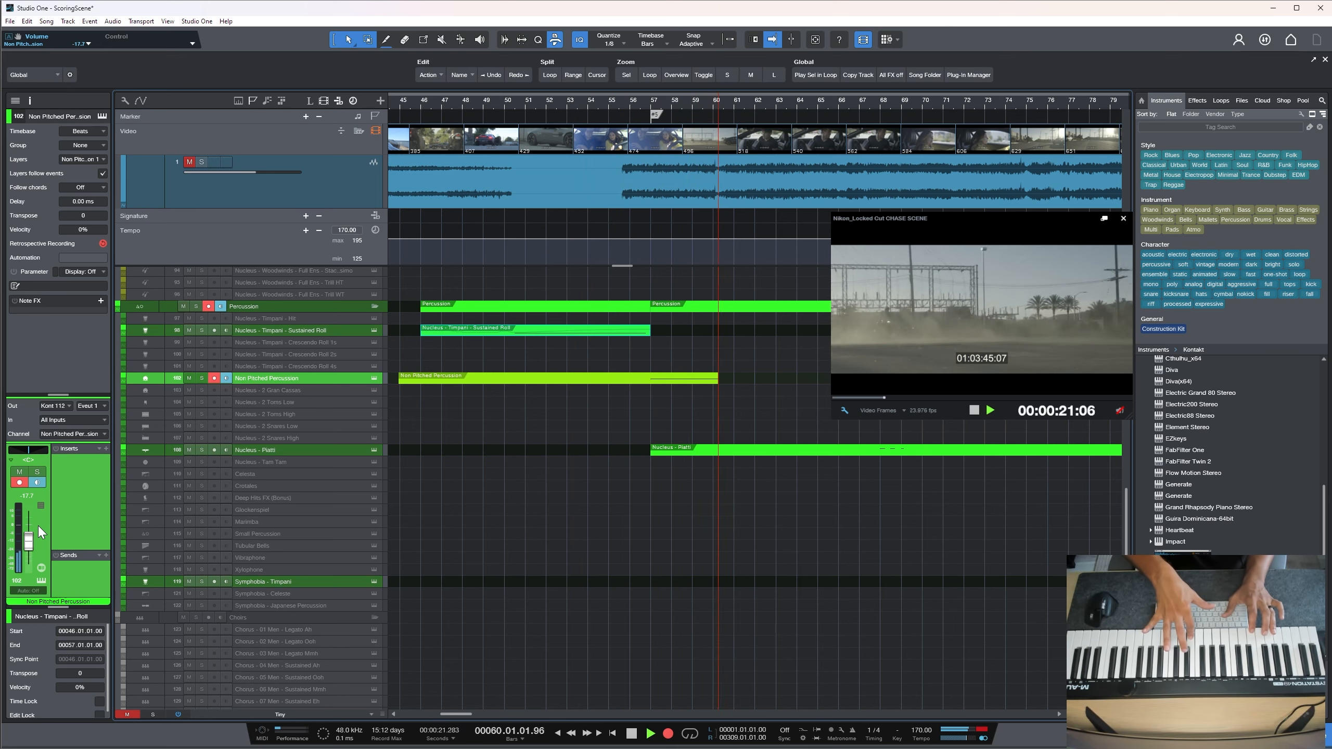
pyautogui.press('space')
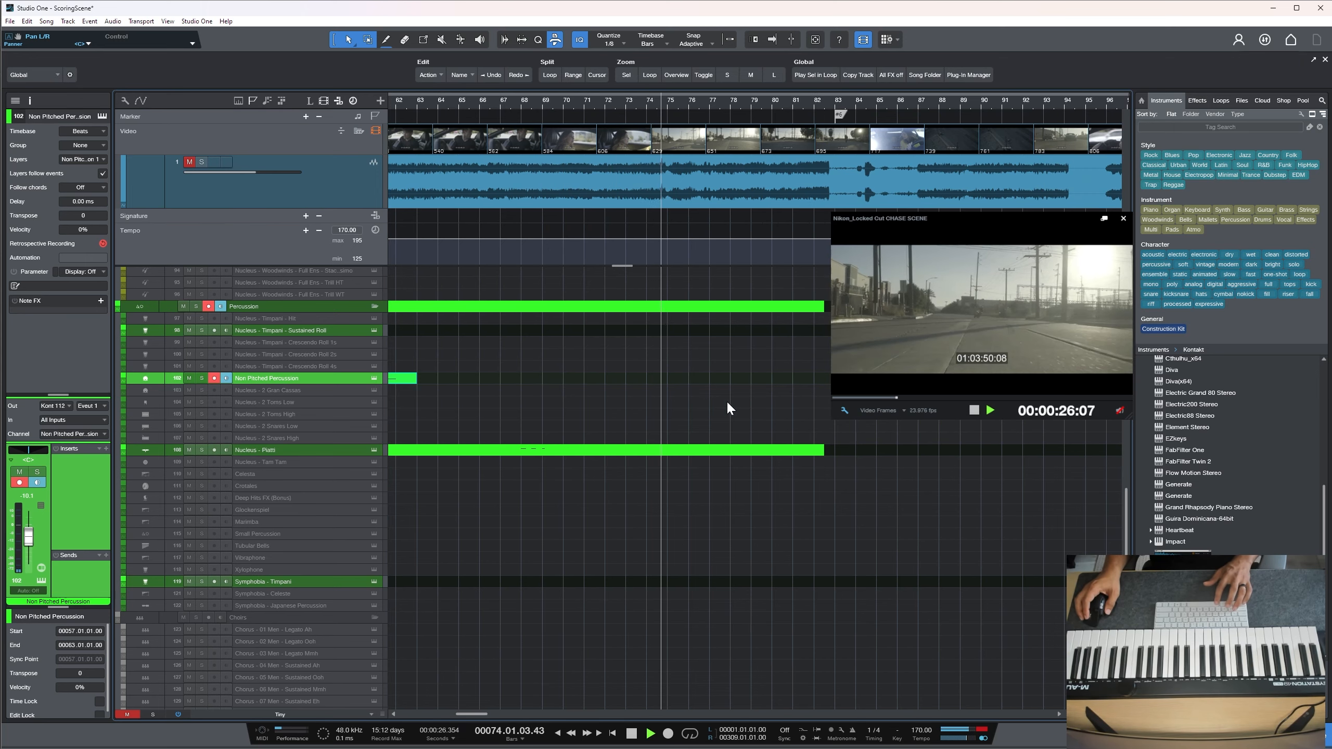
# Stop playback and mute the Caspian - Three Trumpets event in the Brass folder
pyautogui.scroll(15, 728, 405)
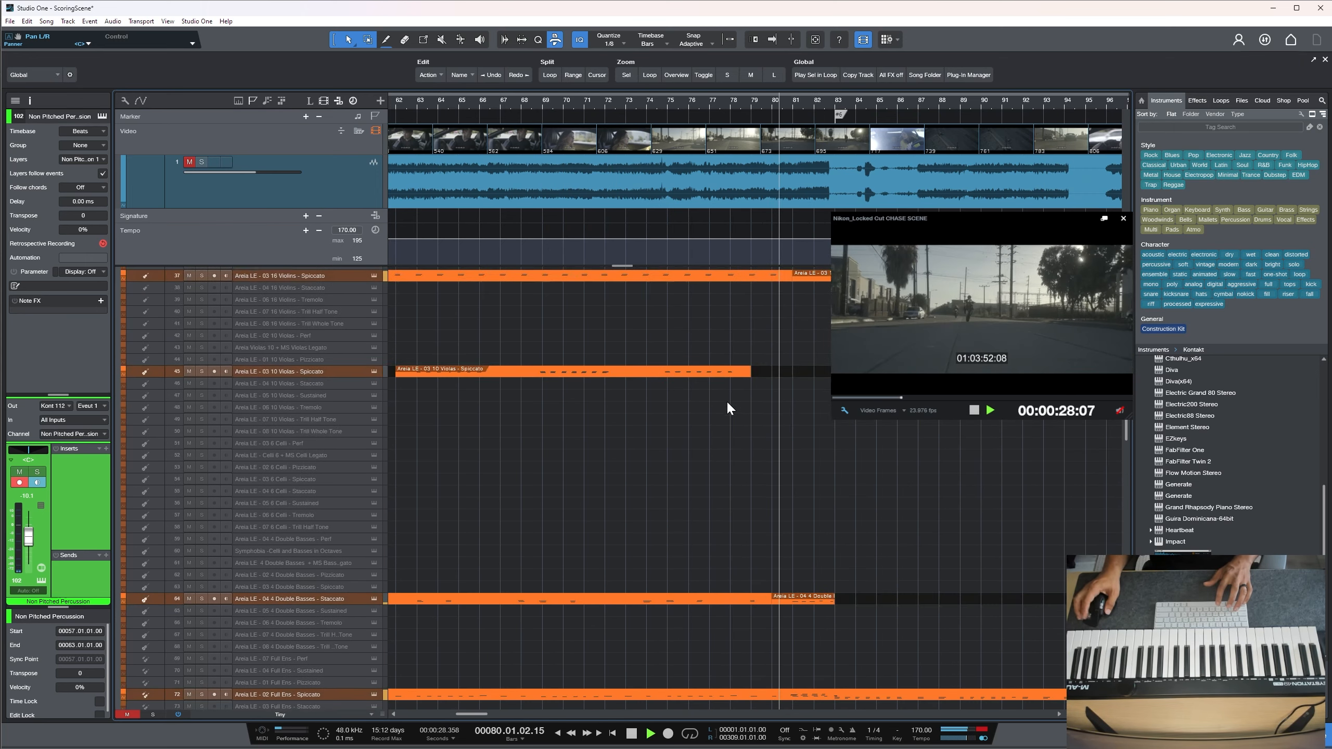
pyautogui.scroll(5, 728, 405)
pyautogui.press('space')
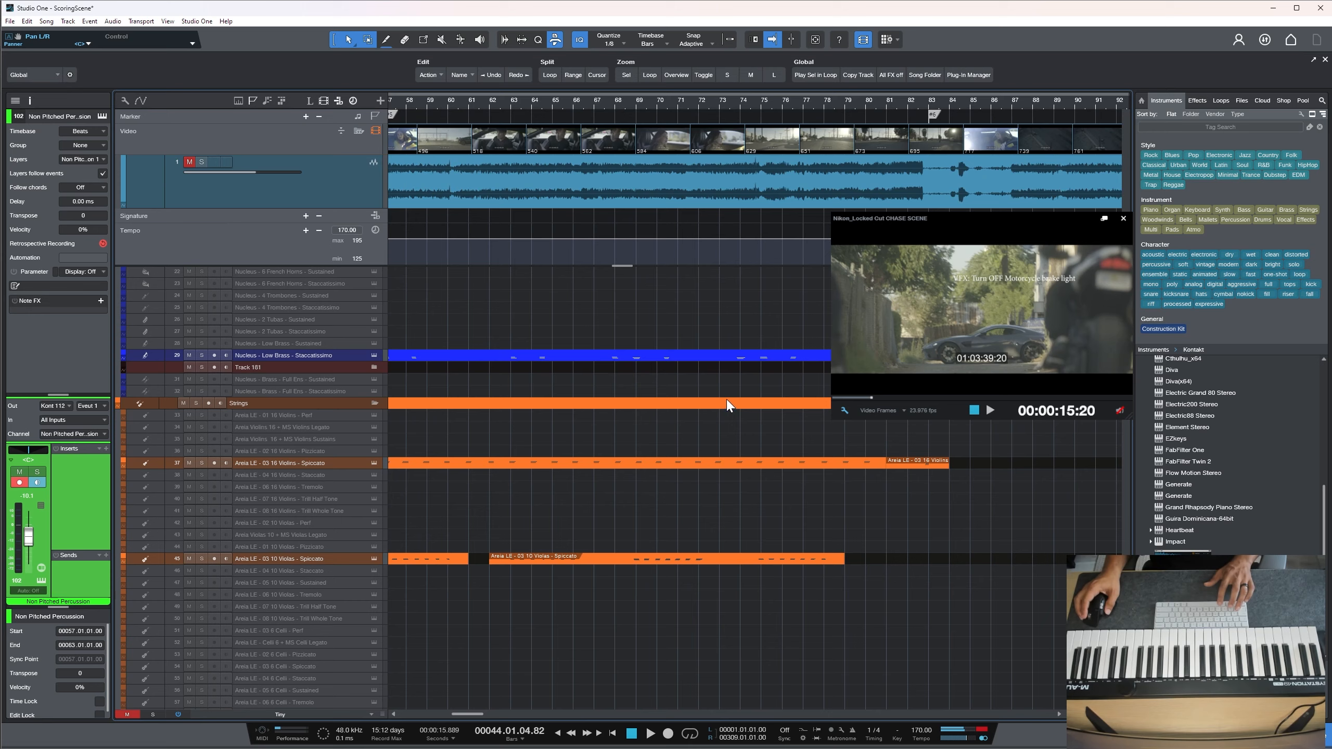
pyautogui.scroll(6, 709, 372)
pyautogui.rightClick(582, 389)
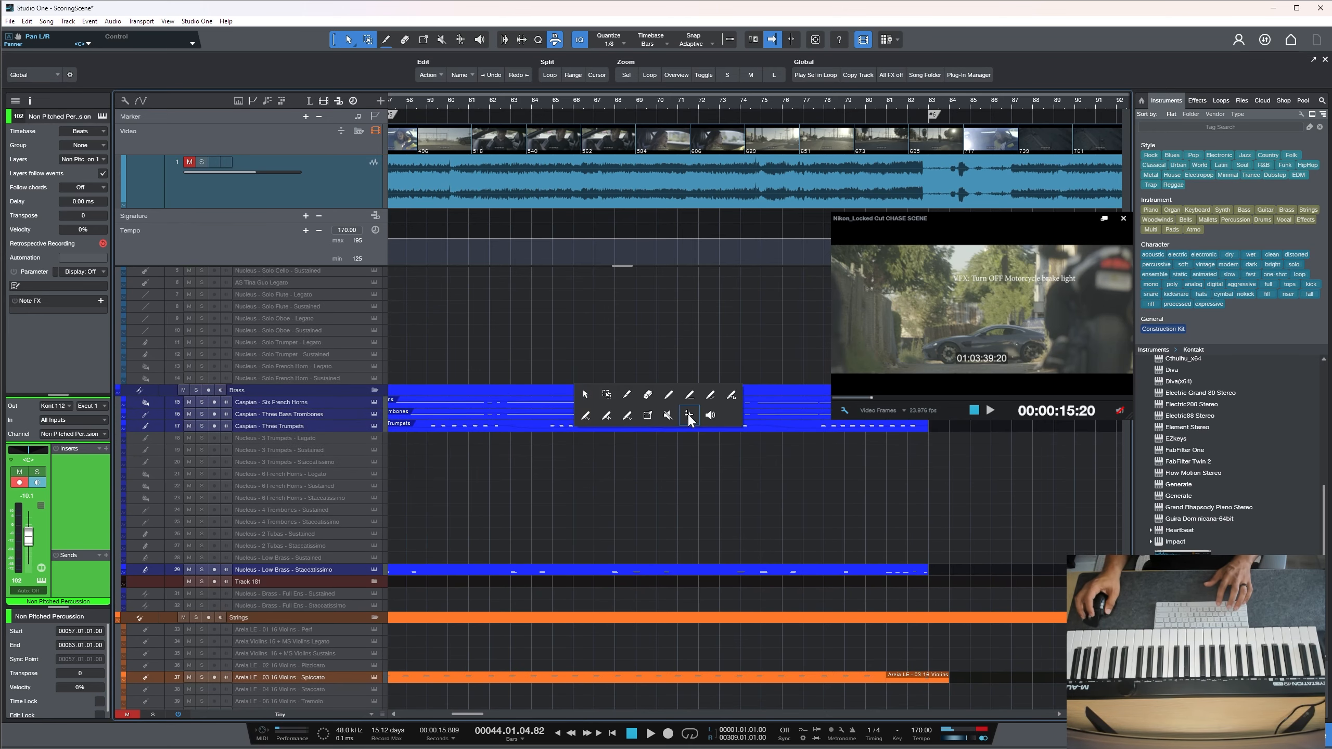
pyautogui.click(667, 415)
pyautogui.click(638, 426)
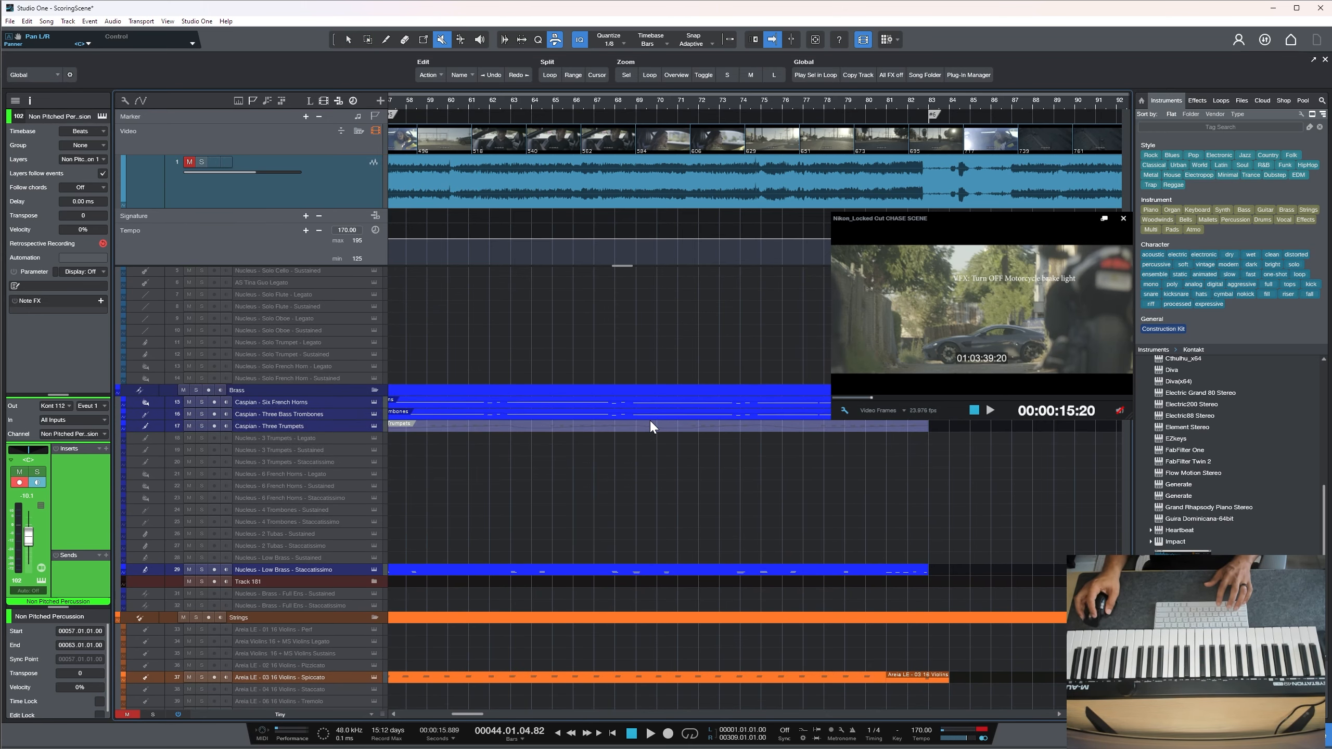
# Play the cue with the trumpets muted, reviewing the brass, string, percussion and Kontakt tracks through bar 83
pyautogui.moveTo(622, 102); pyautogui.dragTo(639, 93)
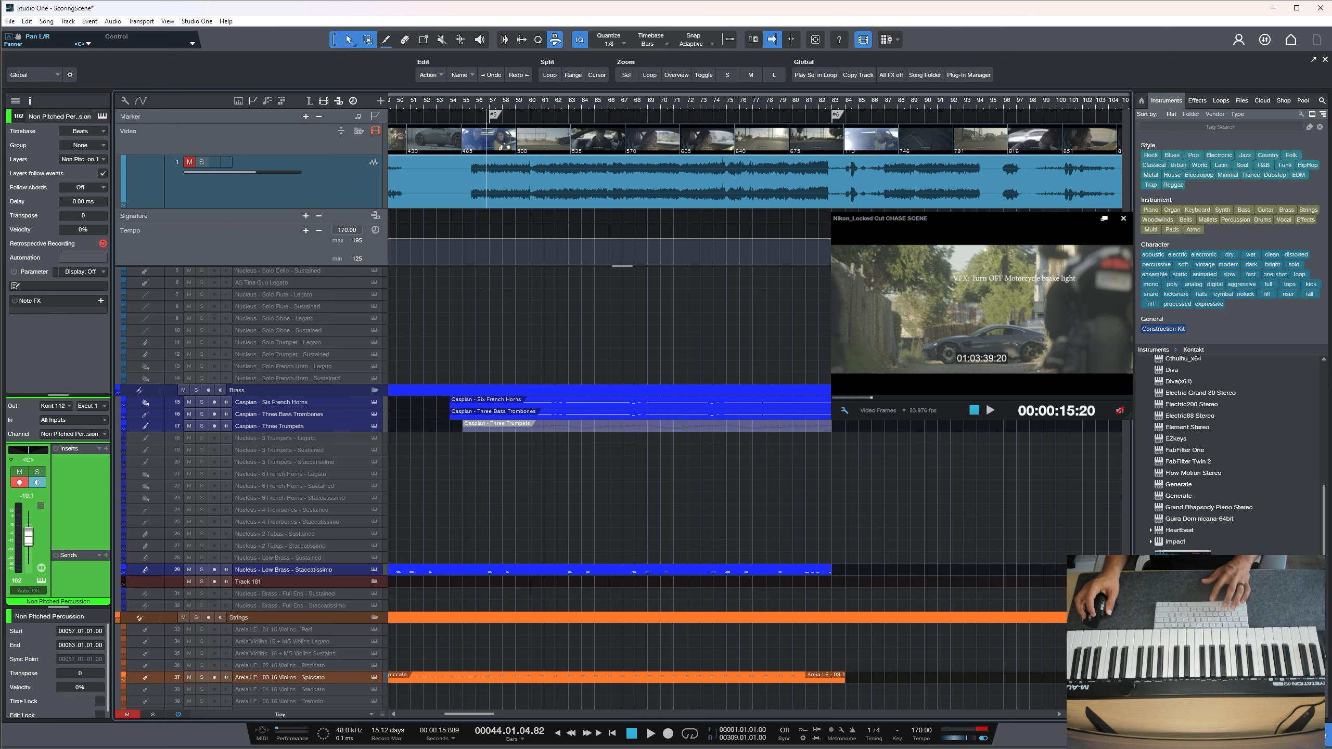
pyautogui.press('space')
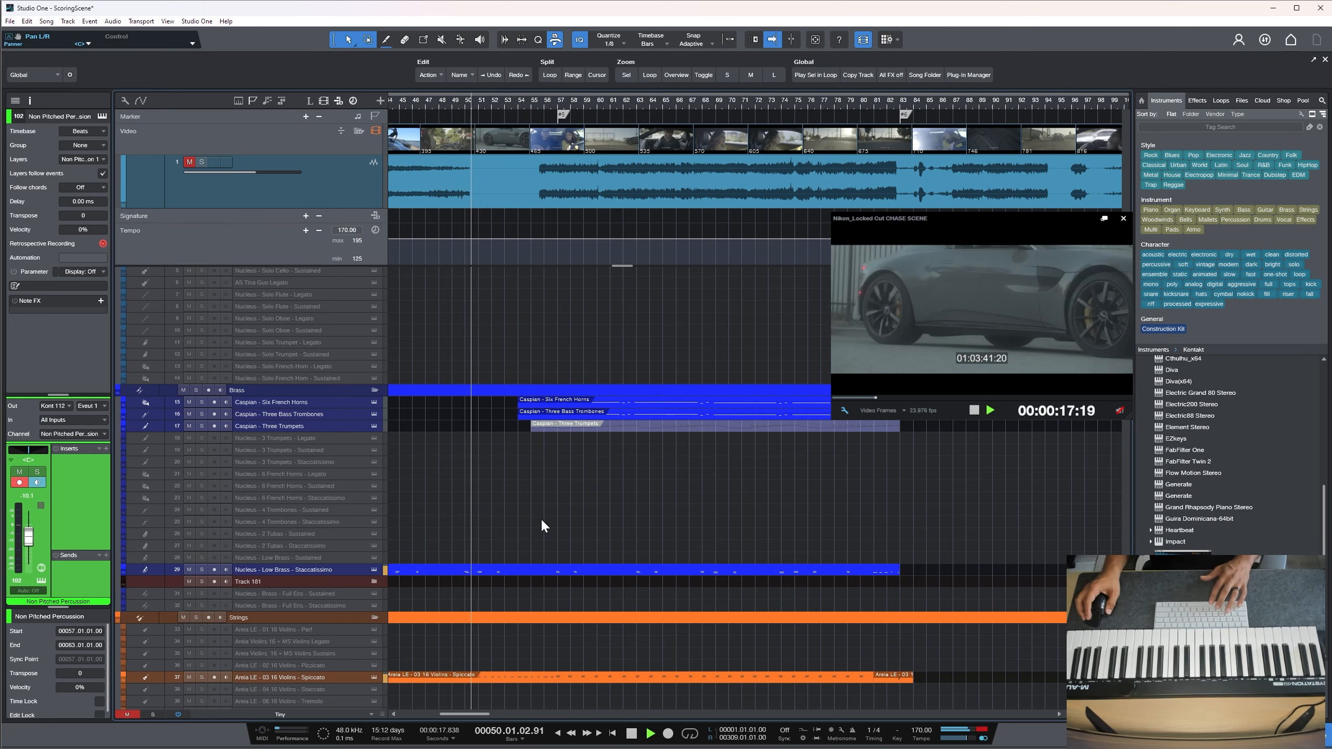
pyautogui.scroll(-4, 542, 514)
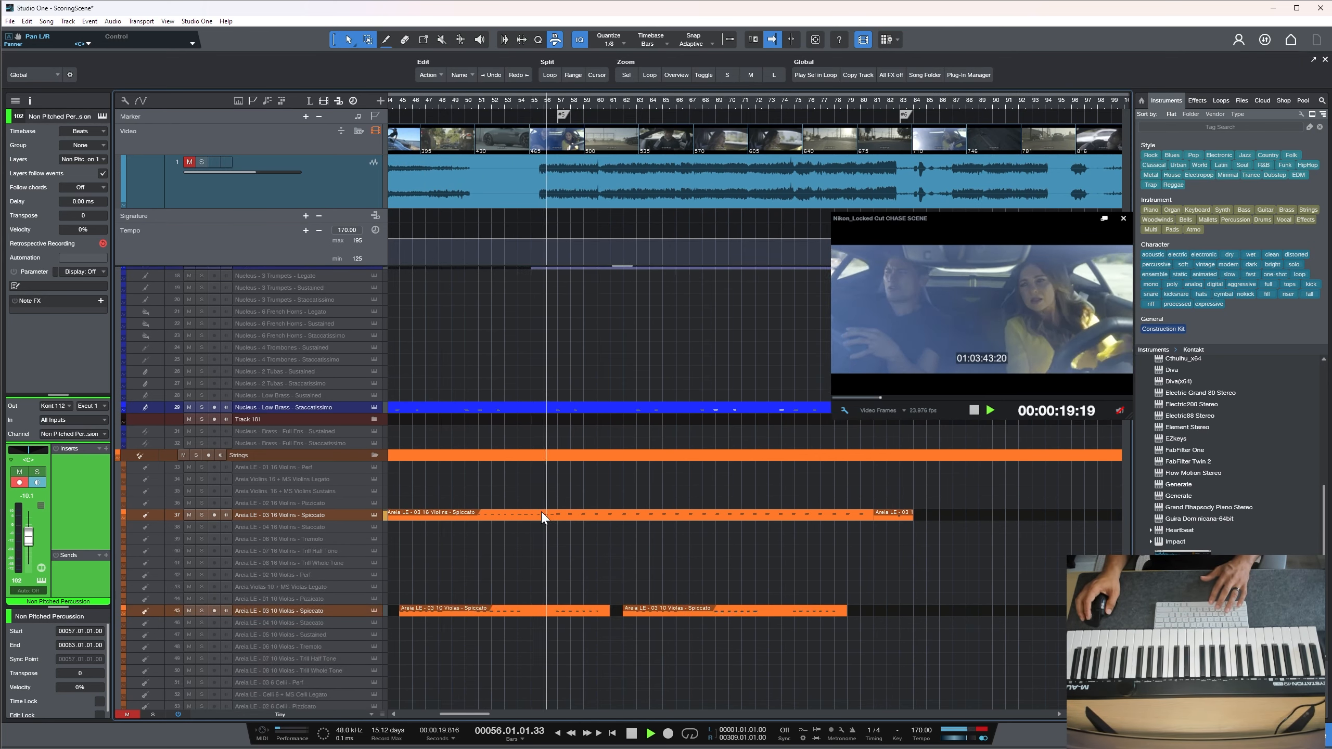
pyautogui.scroll(-1, 542, 513)
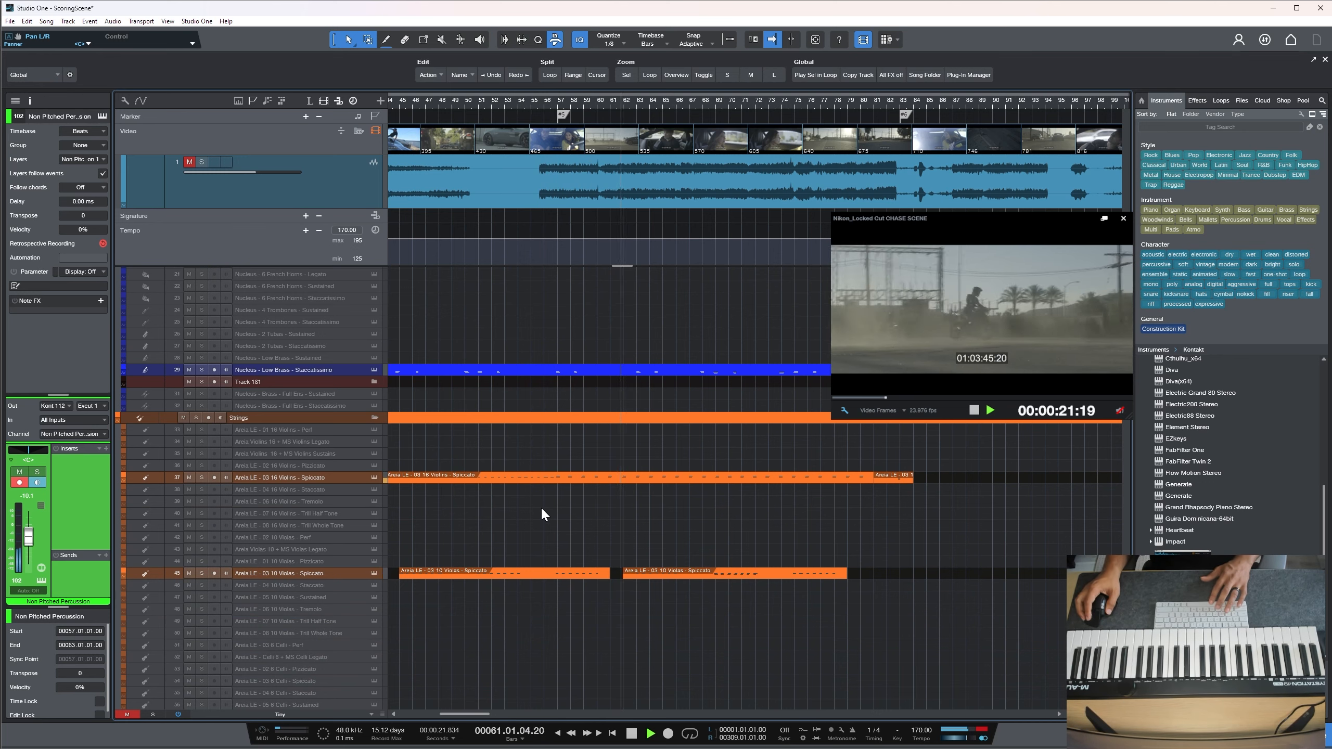
pyautogui.scroll(-20, 543, 509)
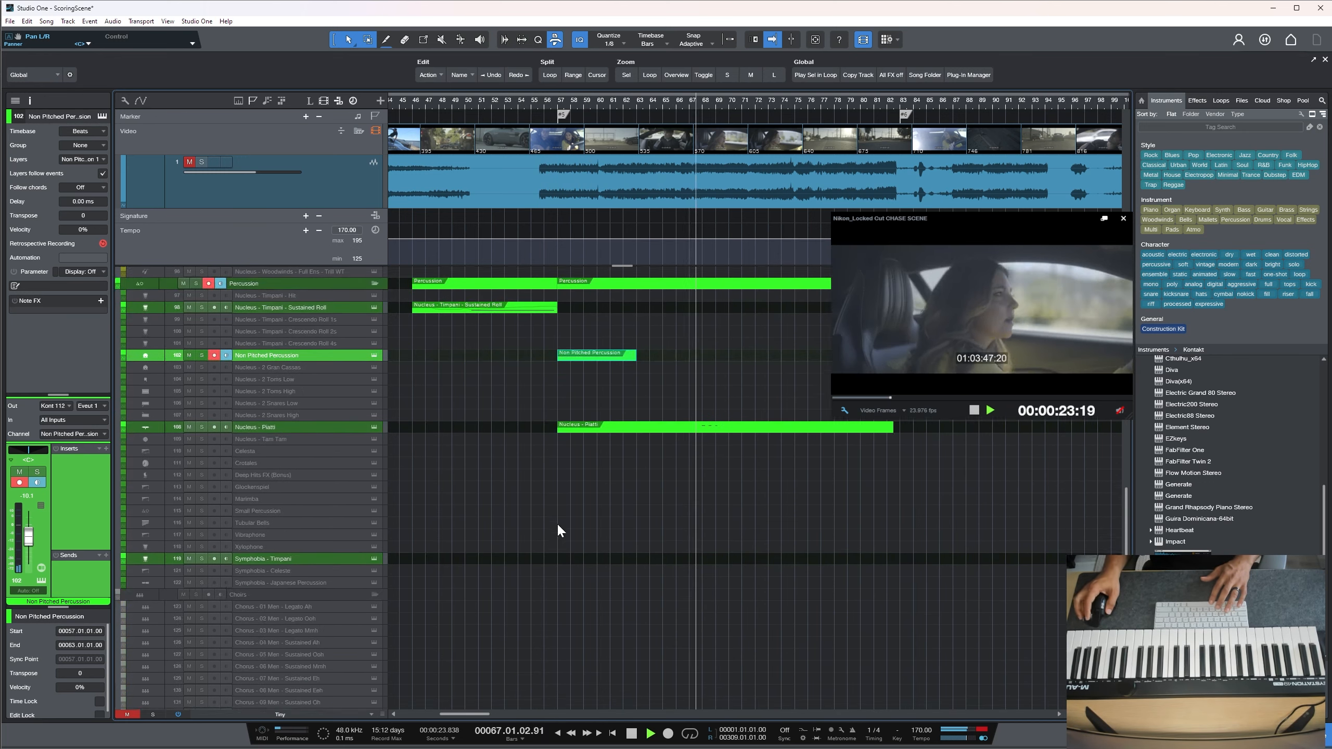
pyautogui.scroll(-15, 557, 522)
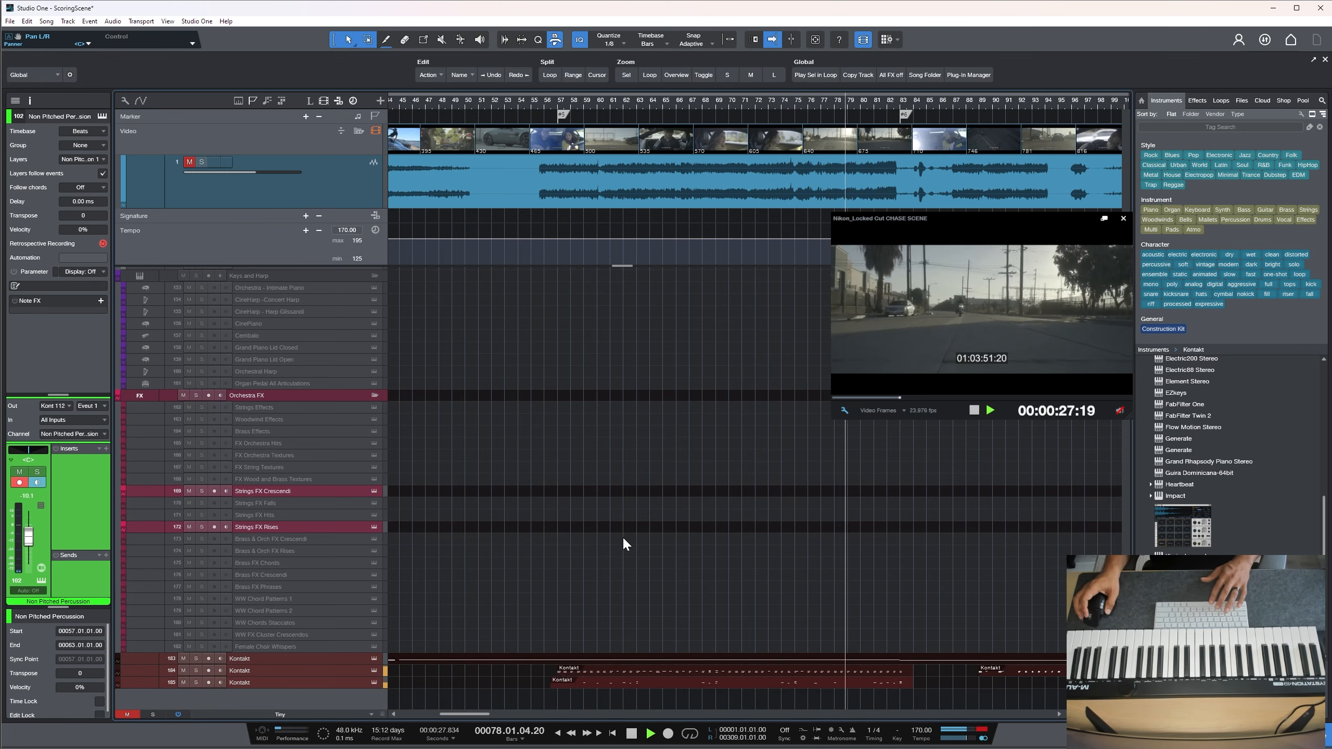
pyautogui.scroll(20, 620, 528)
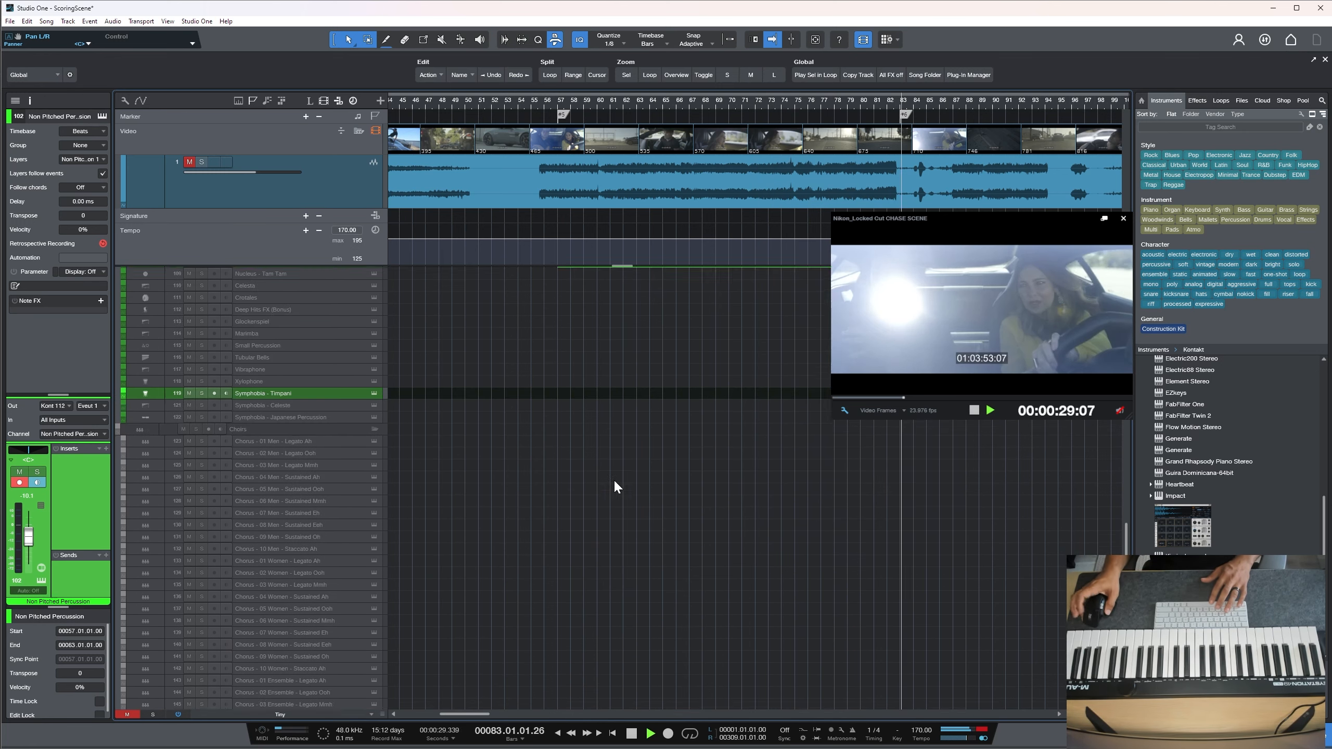
pyautogui.press('space')
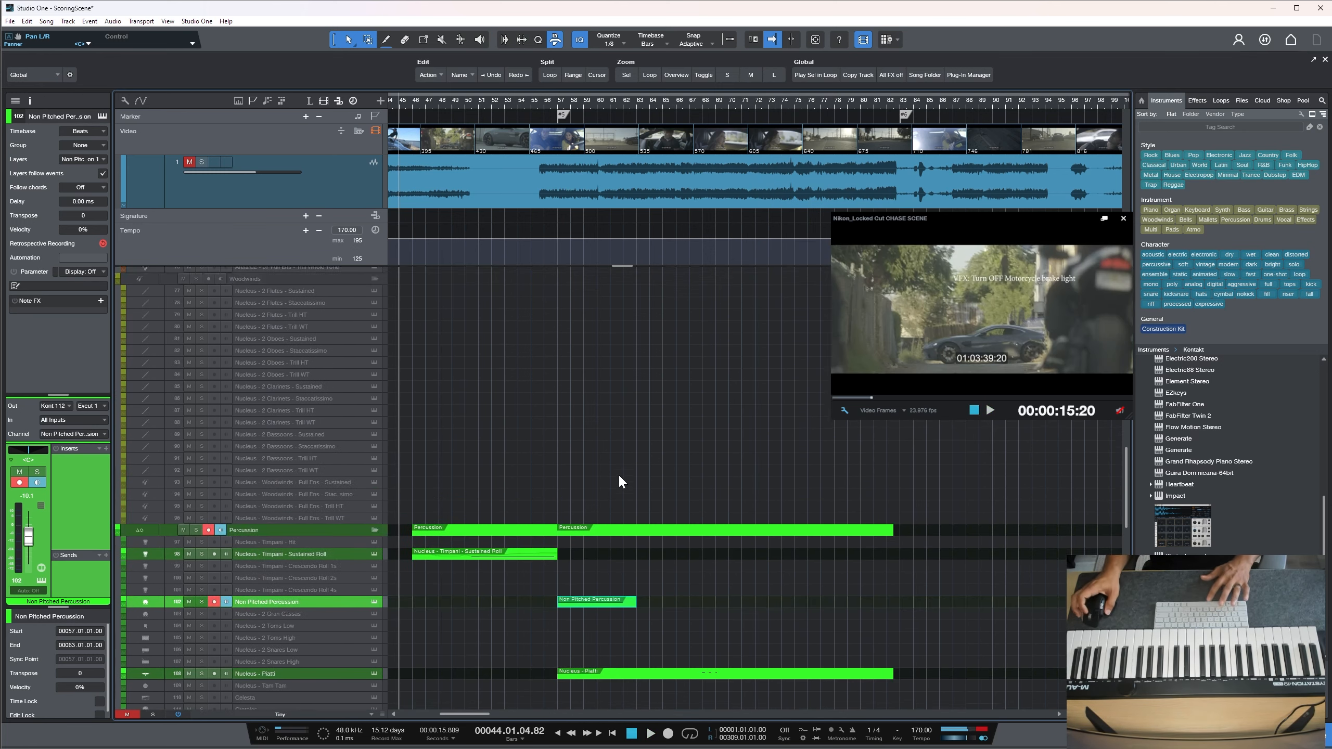
# Open the 16 Violins Spiccato event, select all its notes and follow the part during playback before closing the editor
pyautogui.scroll(10, 619, 481)
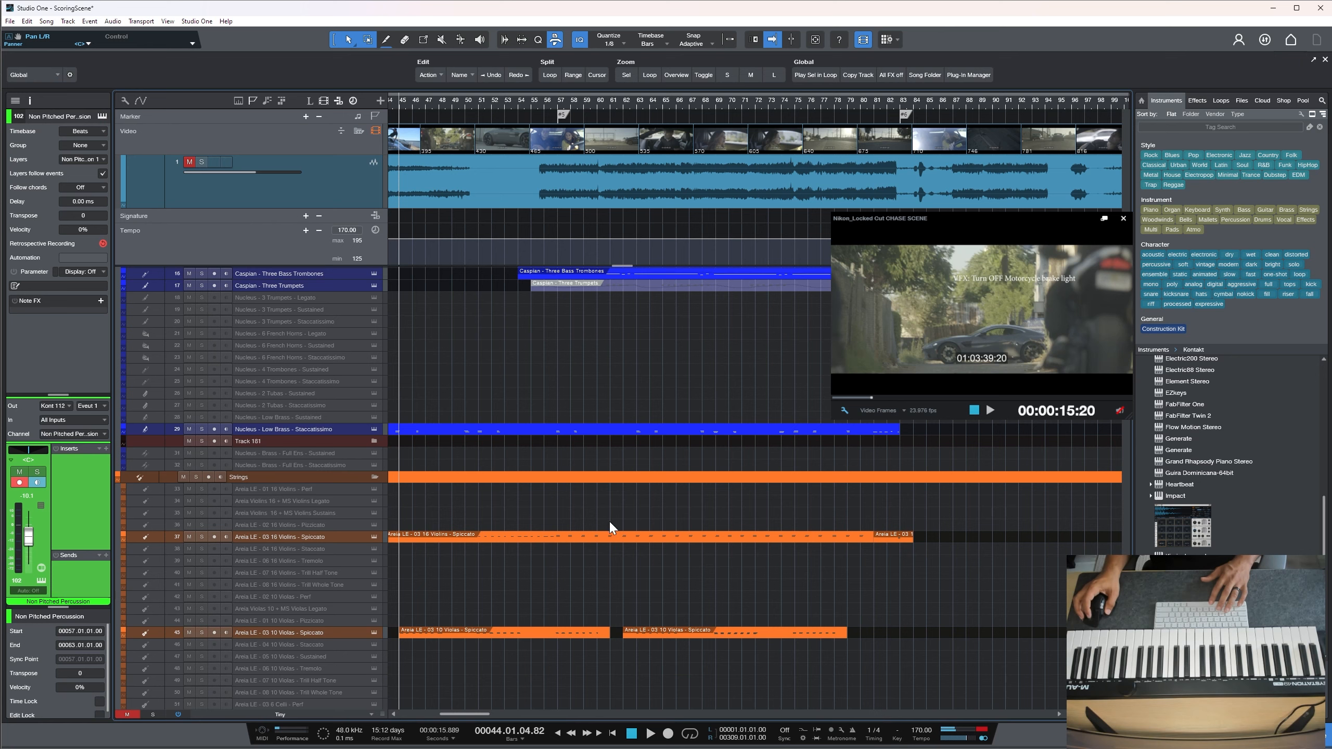
pyautogui.doubleClick(610, 540)
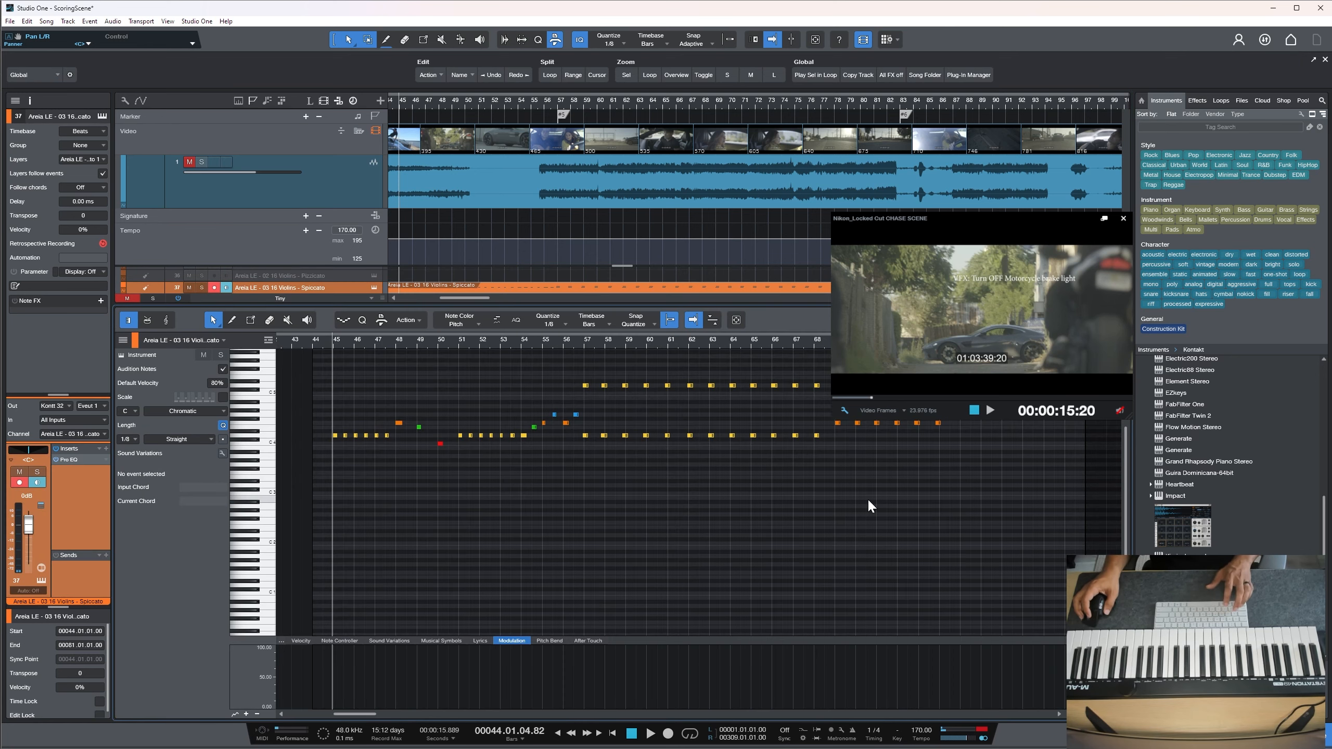
pyautogui.hotkey('ctrl', 'a')
pyautogui.press('space')
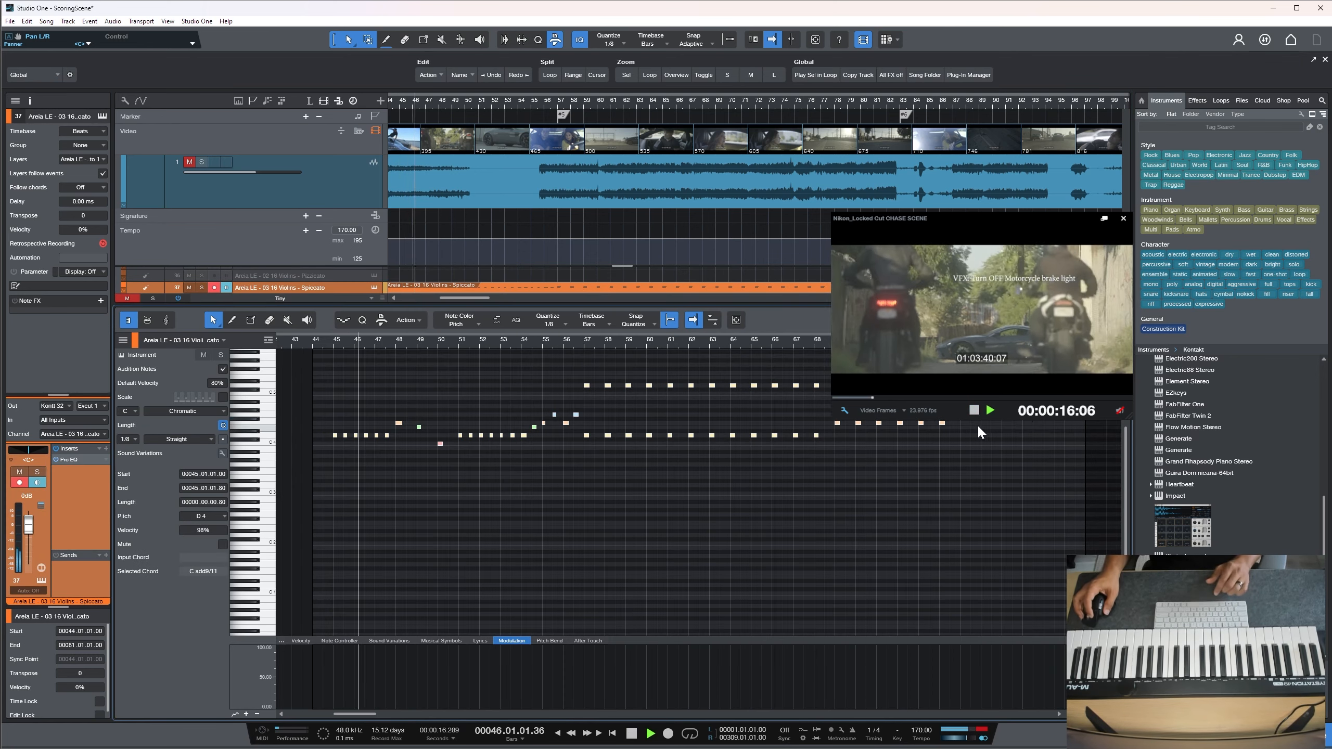
pyautogui.click(644, 449)
pyautogui.press('F2')
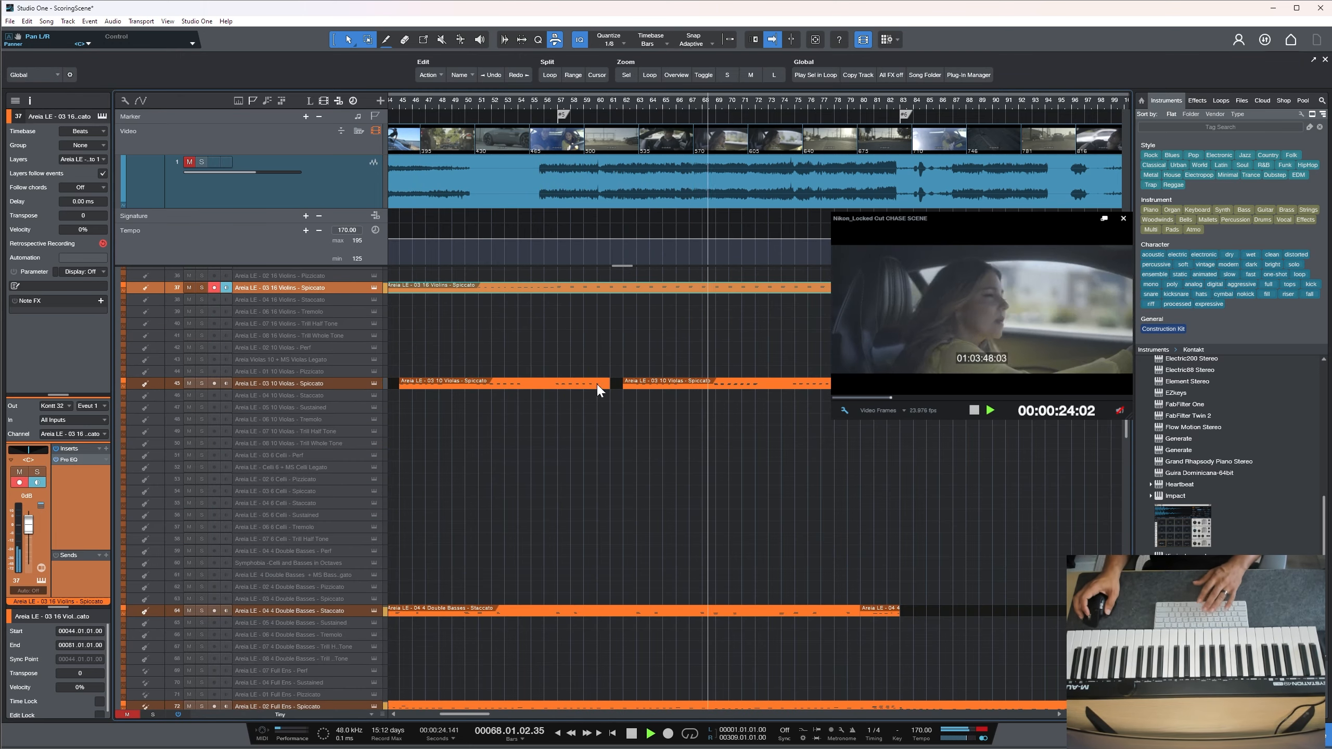
# Replay the cue from several start points between about bar 45 and bar 50, checking it against the picture
pyautogui.press('space')
pyautogui.click(452, 102)
pyautogui.press('space')
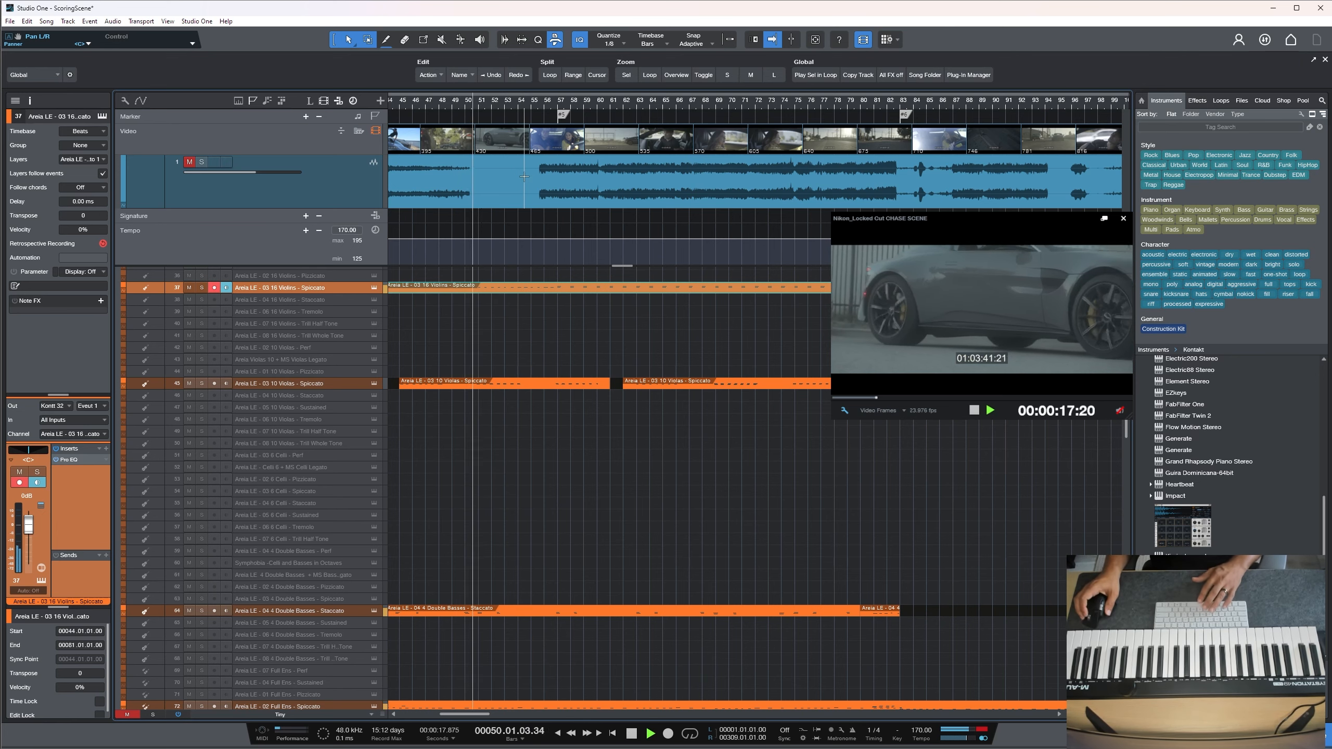
pyautogui.press('space')
pyautogui.press('space')
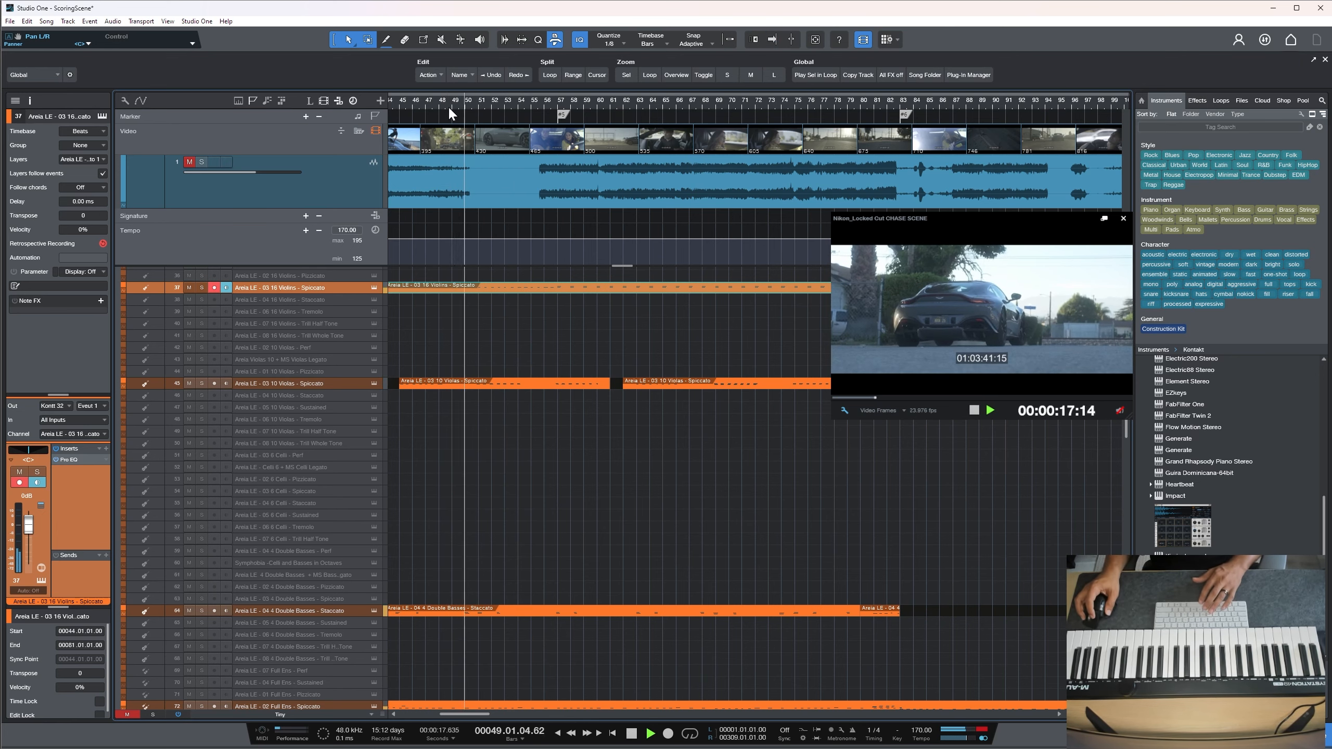
pyautogui.press('space')
pyautogui.moveTo(451, 123); pyautogui.dragTo(470, 89)
pyautogui.click(413, 99)
pyautogui.press('space')
pyautogui.press('space')
pyautogui.scroll(-20, 475, 354)
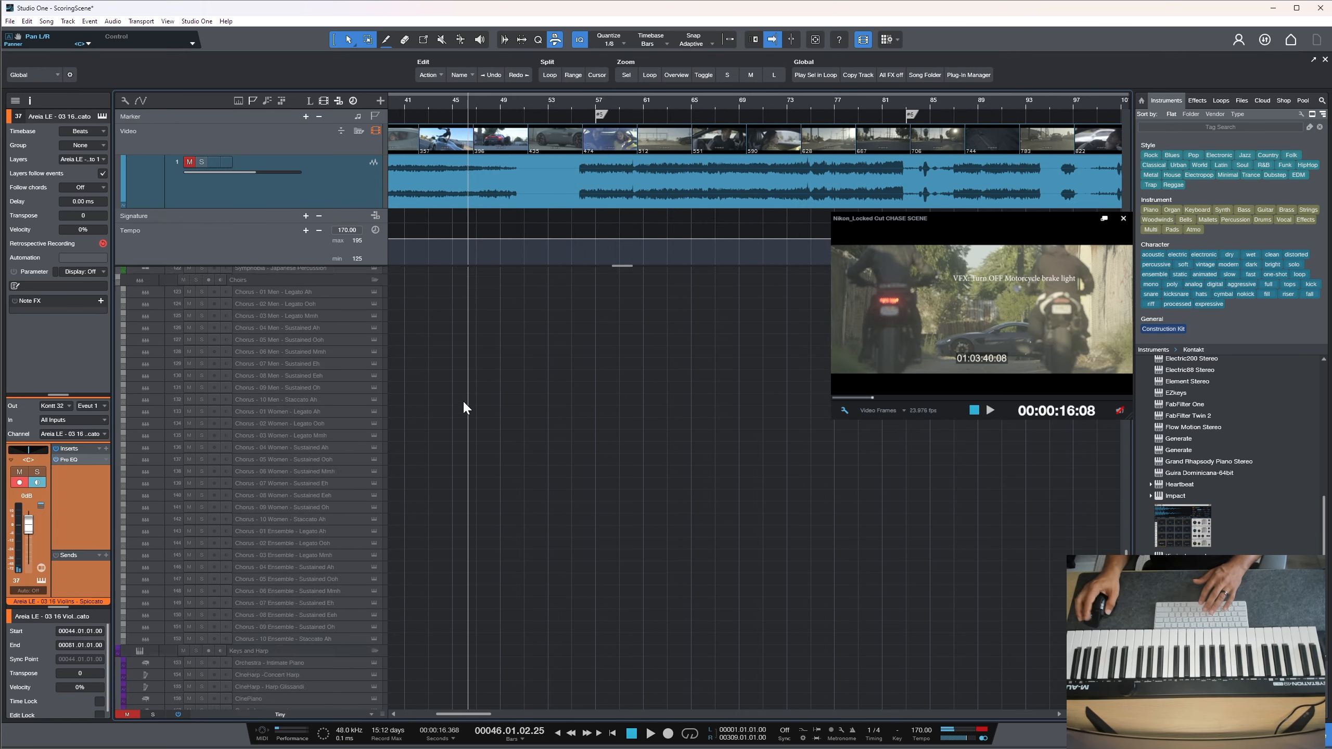
pyautogui.press('space')
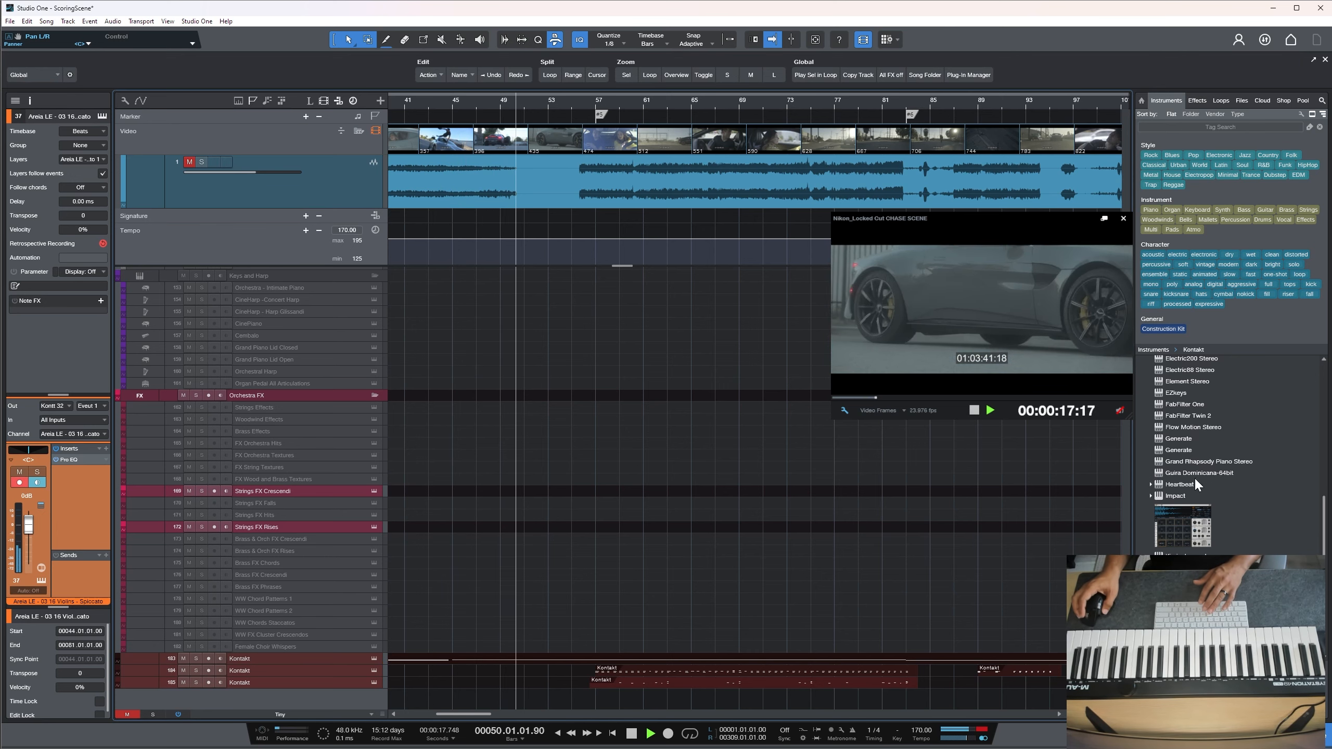
pyautogui.press('space')
# Add a Generate instrument track below the Kontakt tracks and load the bass preset 01 Boof Bass
pyautogui.hotkey('shift', 'w')
pyautogui.moveTo(1163, 438); pyautogui.dragTo(321, 691)
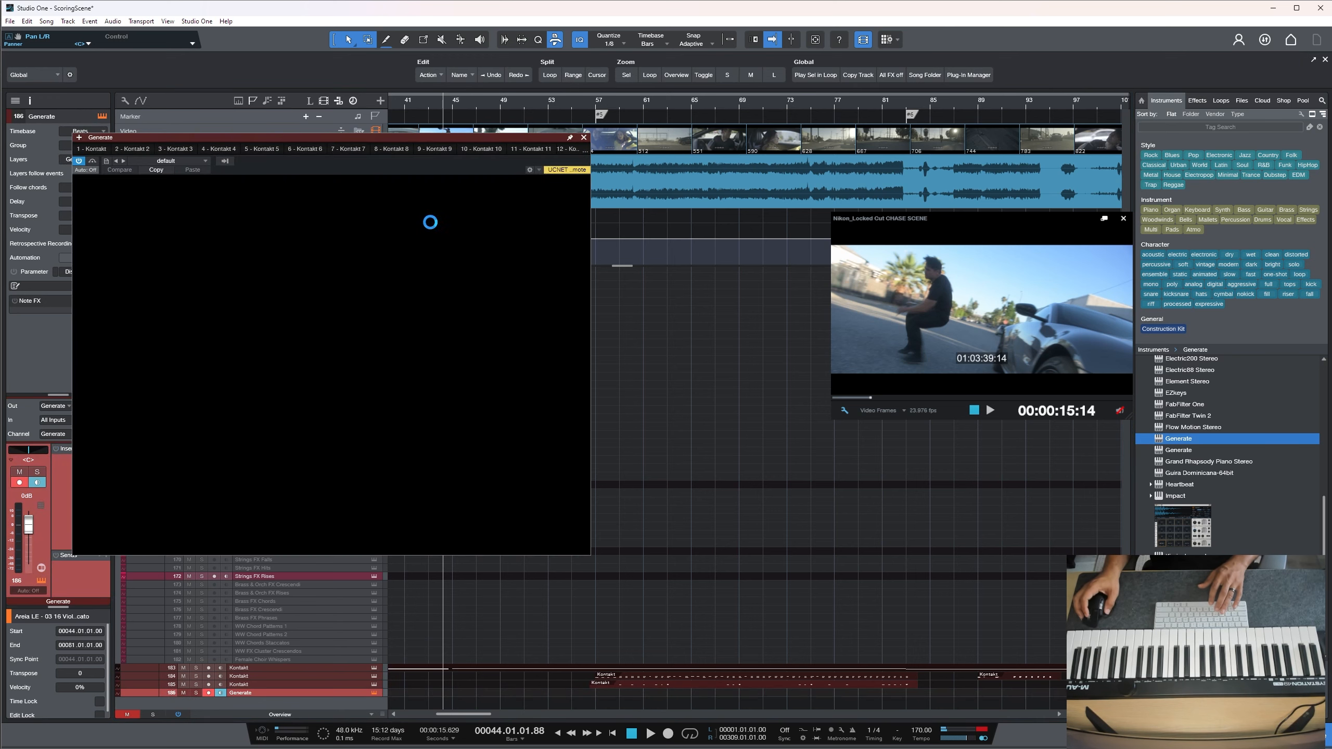
pyautogui.click(297, 193)
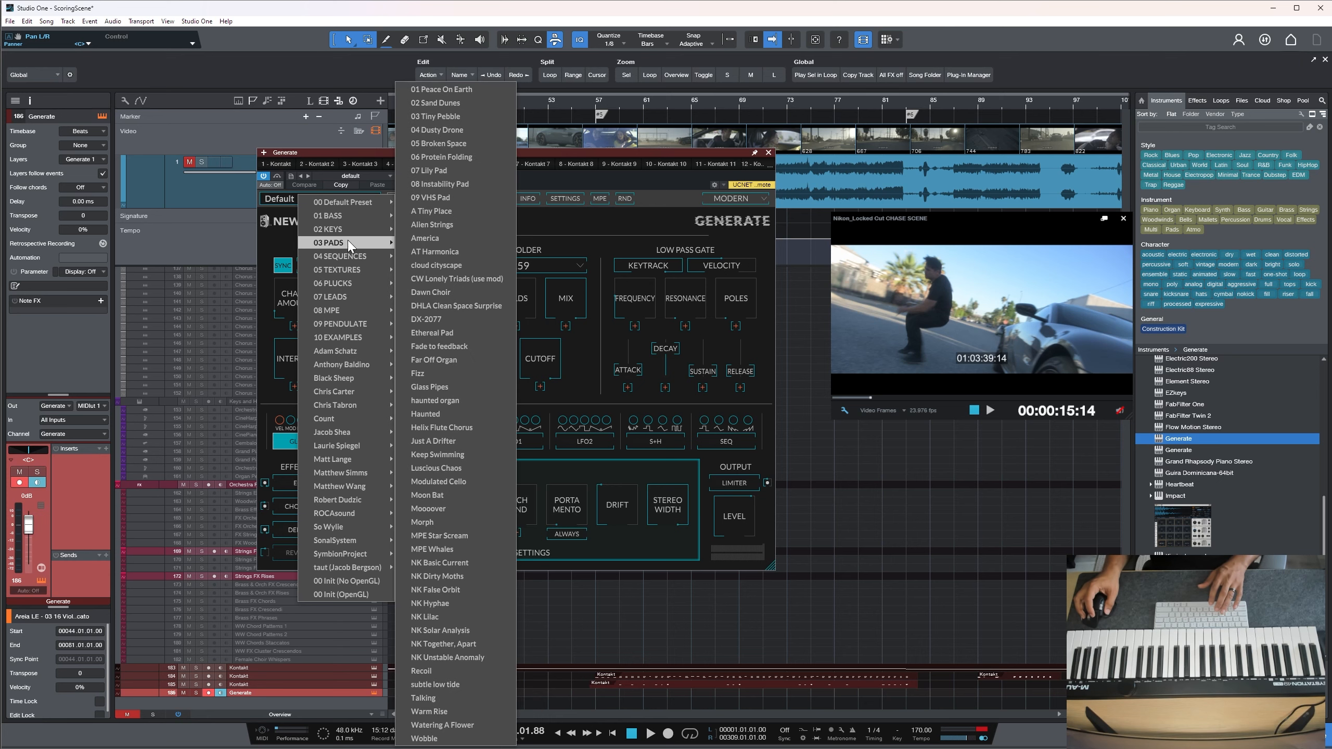
pyautogui.moveTo(349, 232)
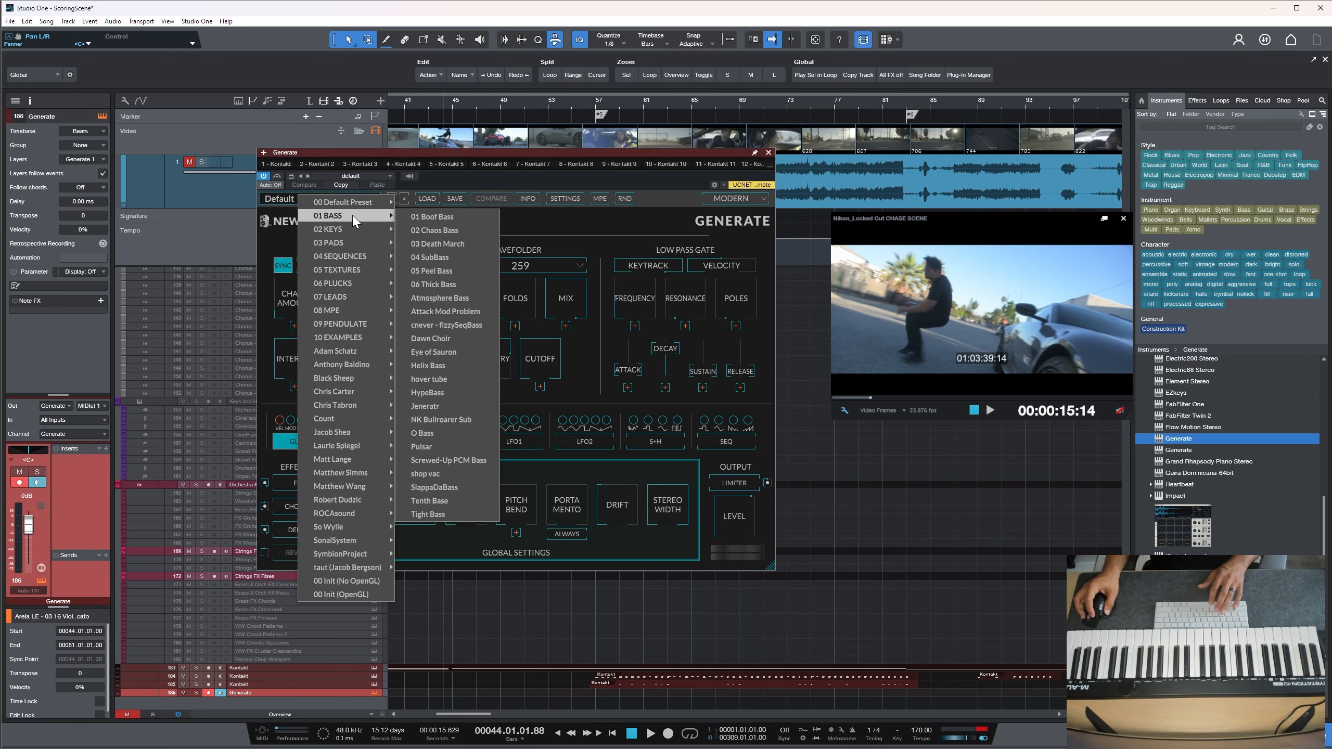
pyautogui.click(448, 226)
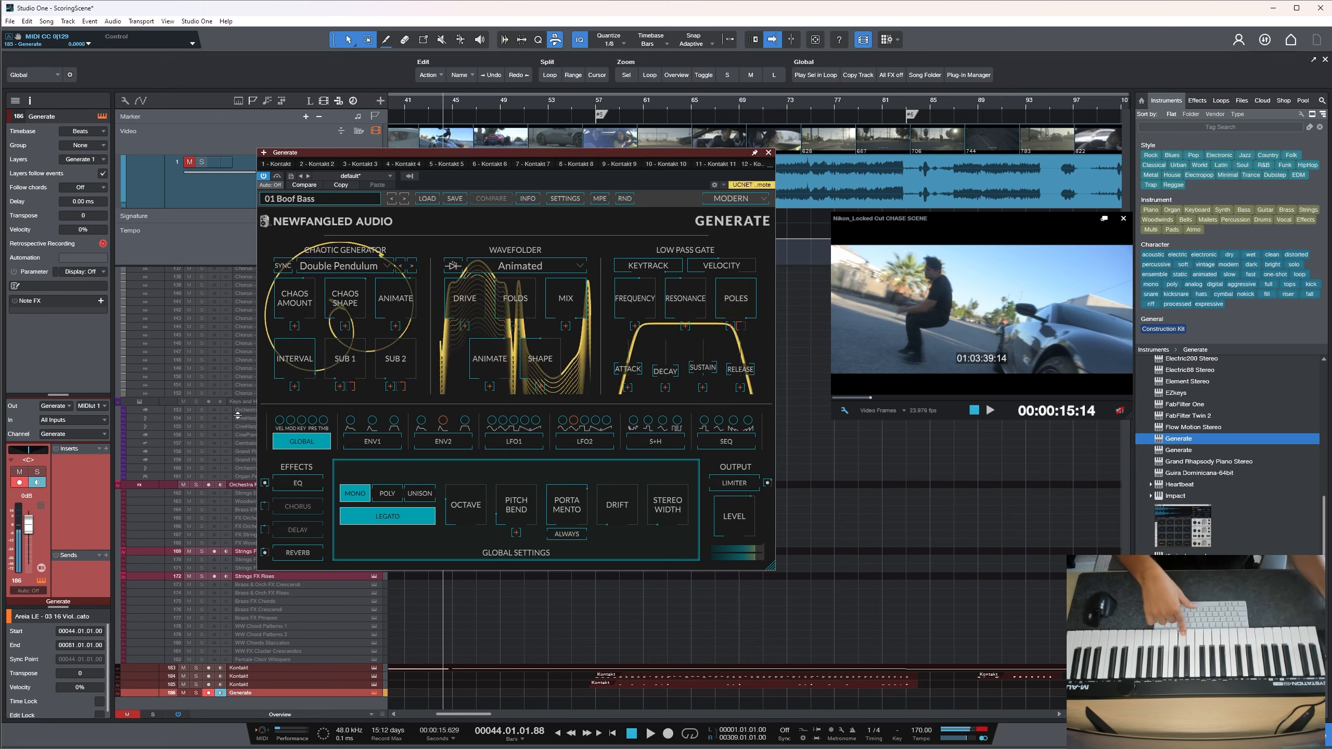
# Set the Generate track's volume to -6.5 dB, rehearse along with the cue, and record a bass part from bar 56 to bar 69
pyautogui.moveTo(25, 534); pyautogui.dragTo(31, 540)
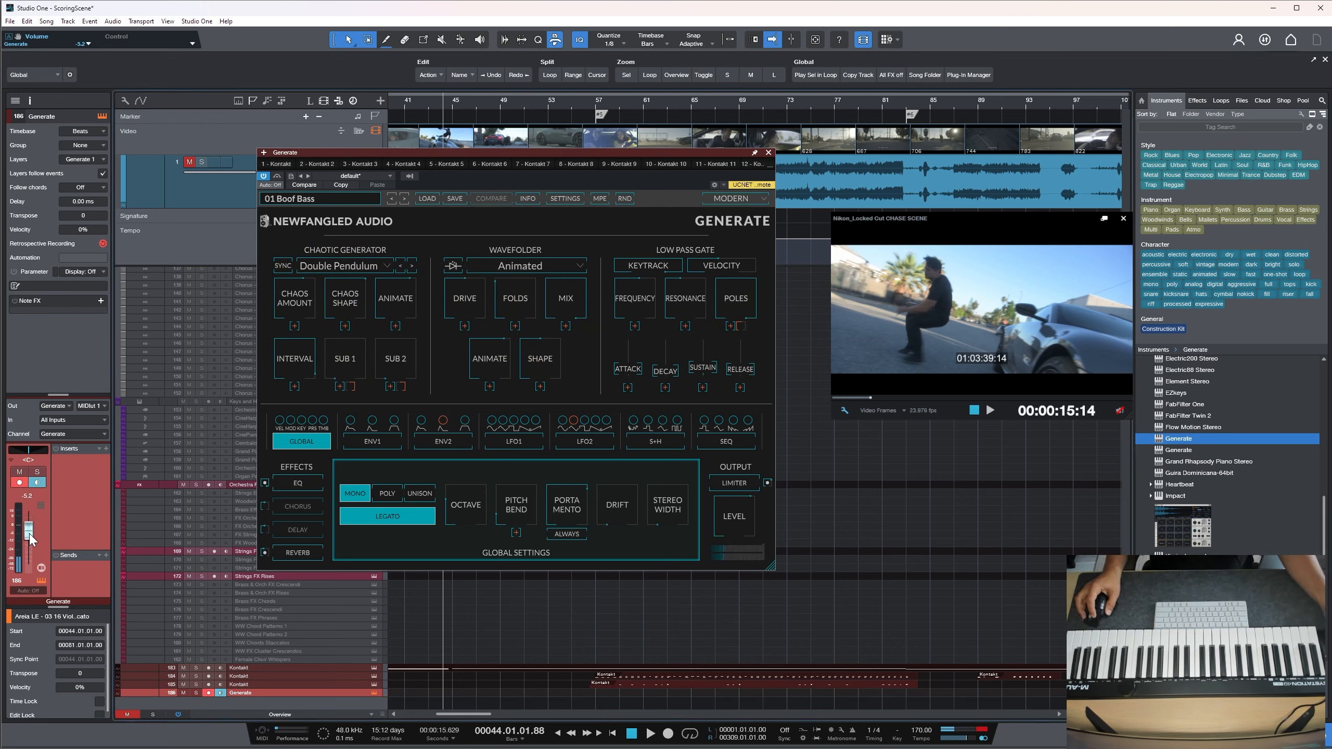
pyautogui.press('space')
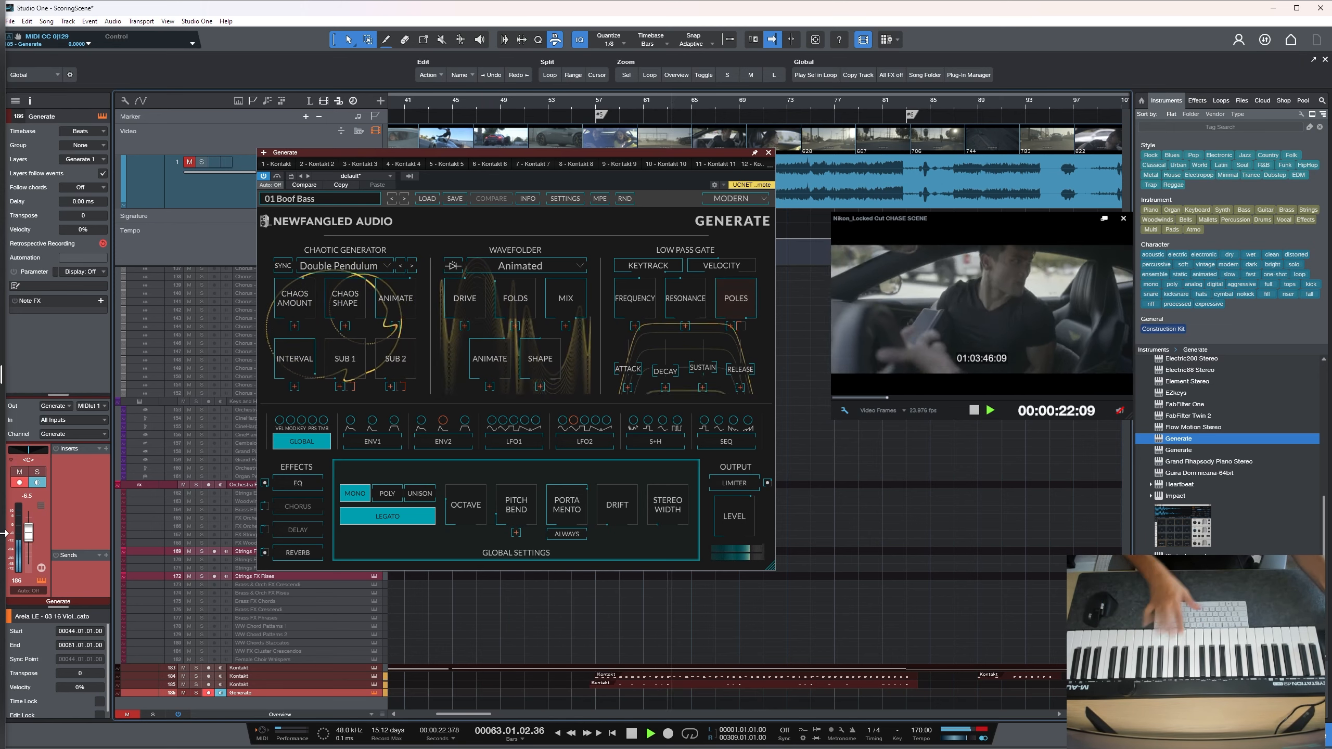
pyautogui.press('space')
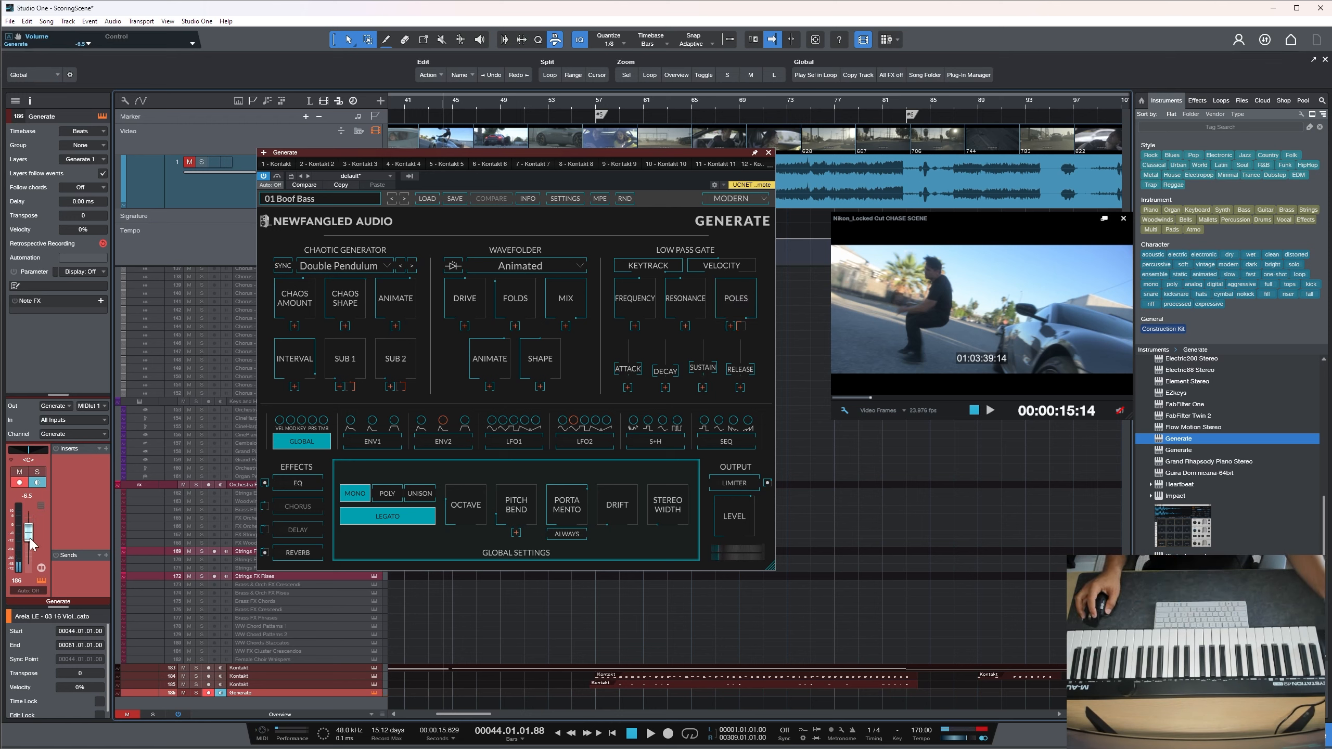
pyautogui.press('KP_Multiply')
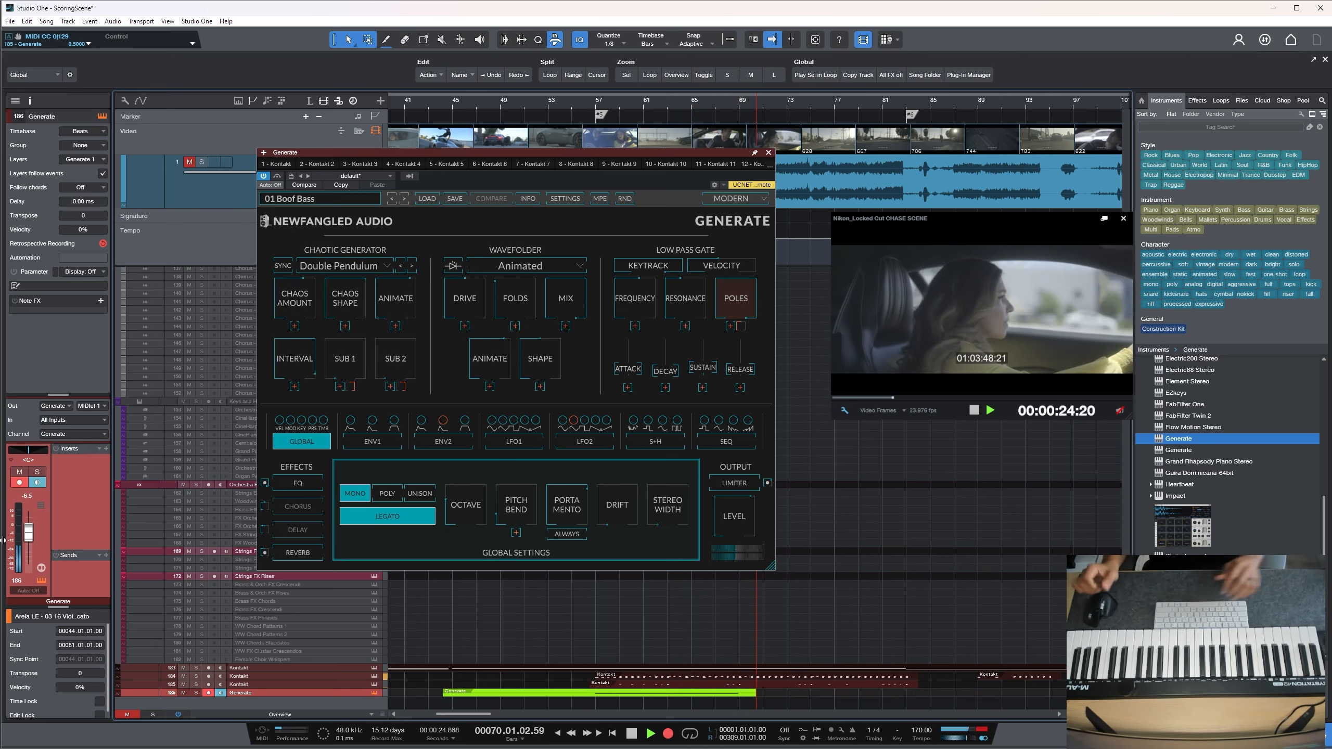
pyautogui.press('space')
# Insert the Blackhole reverb and the Pro EQ on the Generate track
pyautogui.click(107, 448)
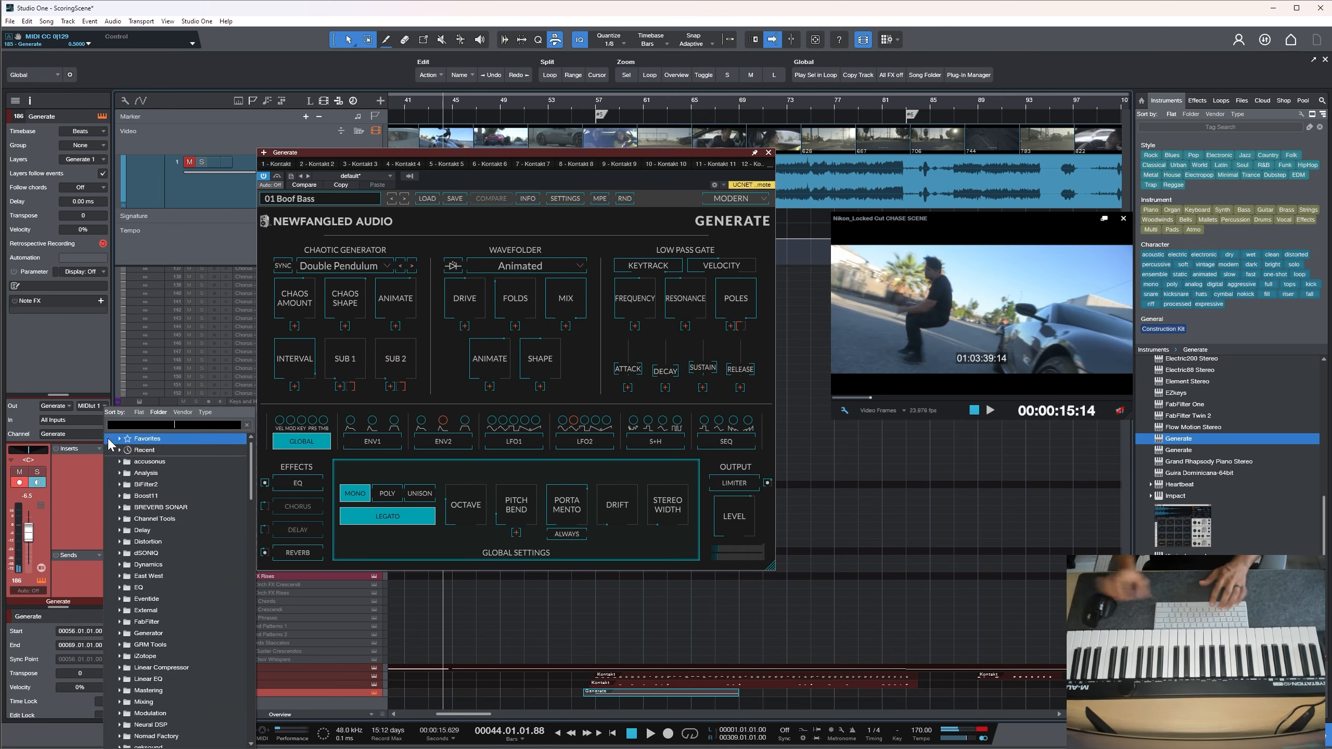
pyautogui.write('black')
pyautogui.press('Return')
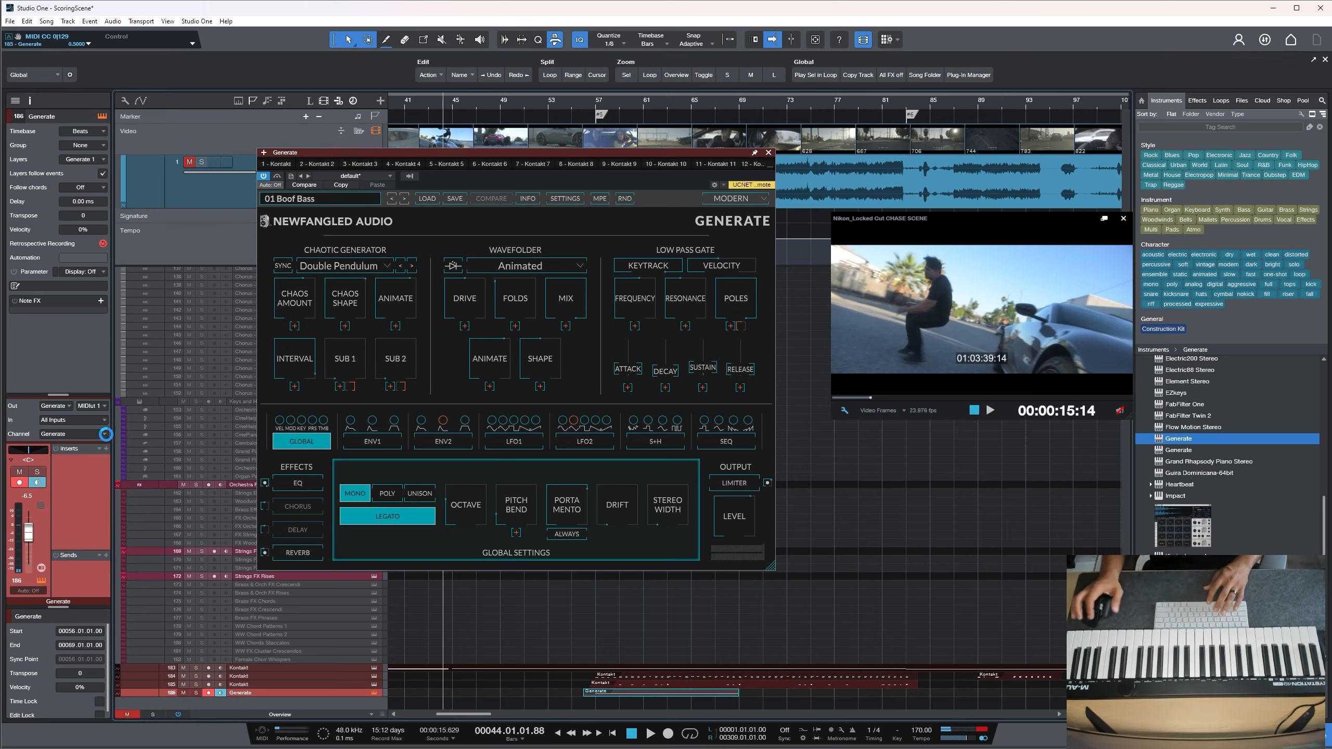
pyautogui.click(769, 153)
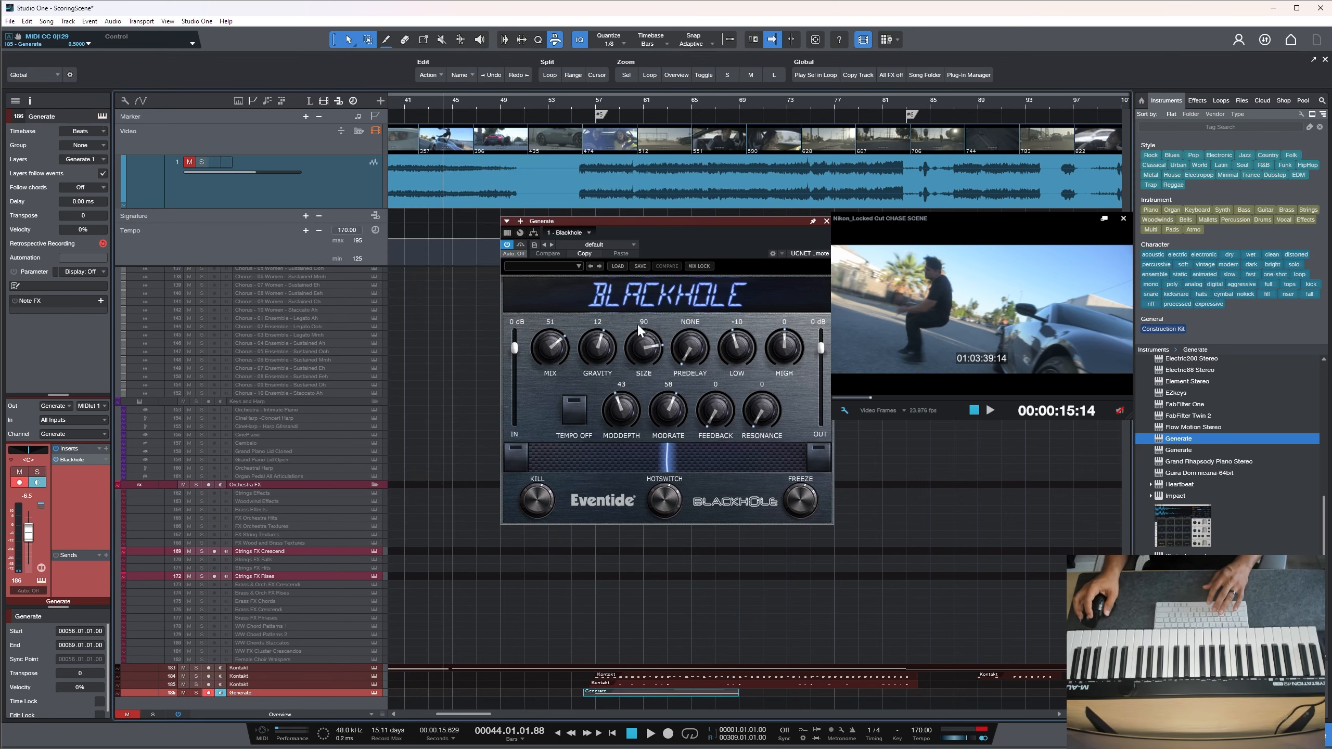
pyautogui.click(106, 448)
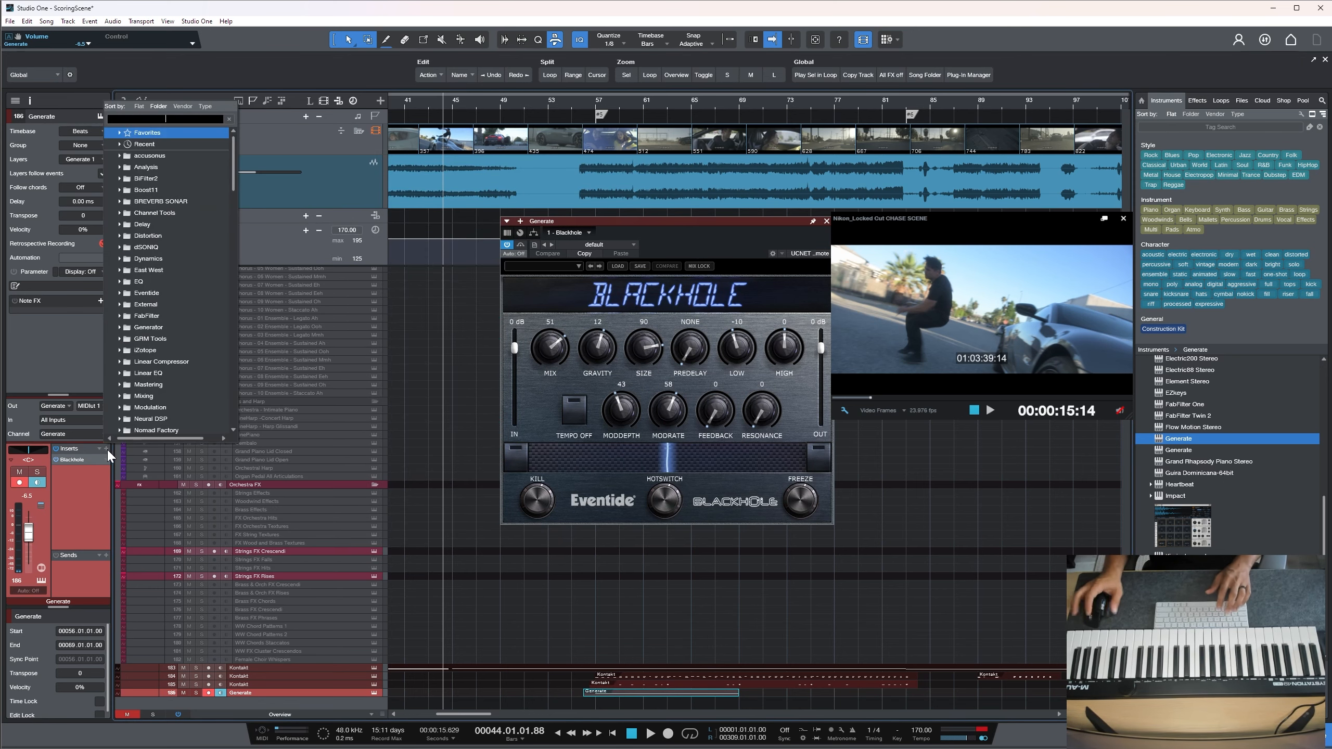
pyautogui.write('pro')
pyautogui.press('Return')
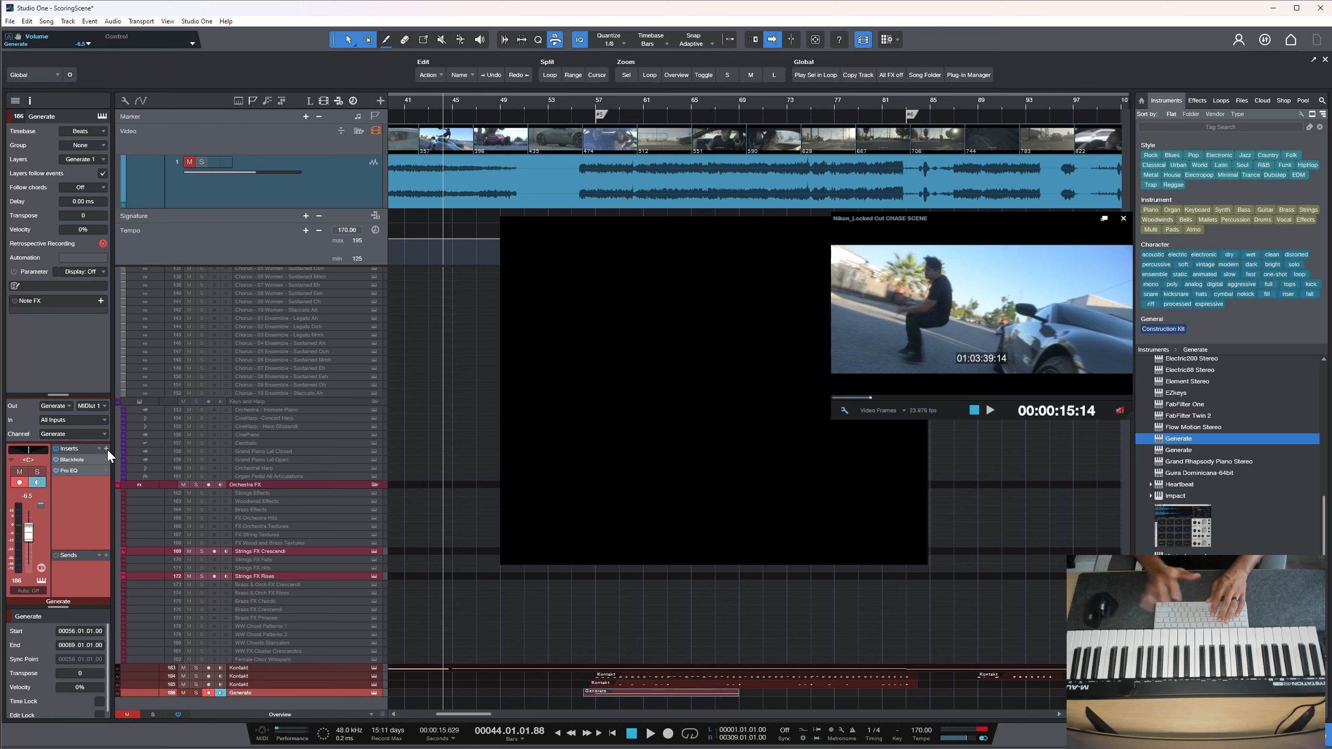
# Apply a 209 Hz low cut in the Generate track's Pro EQ during playback and move the EQ ahead of Blackhole
pyautogui.press('space')
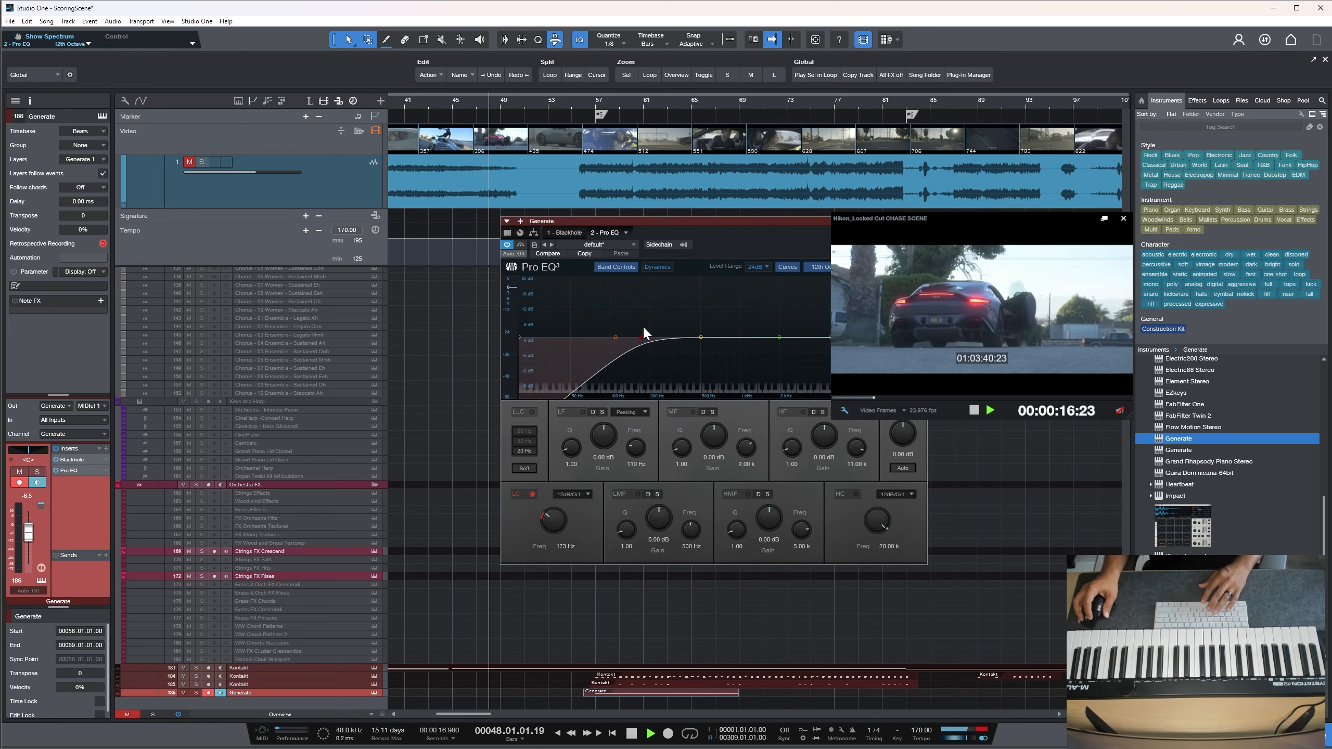
pyautogui.moveTo(641, 338); pyautogui.dragTo(651, 338)
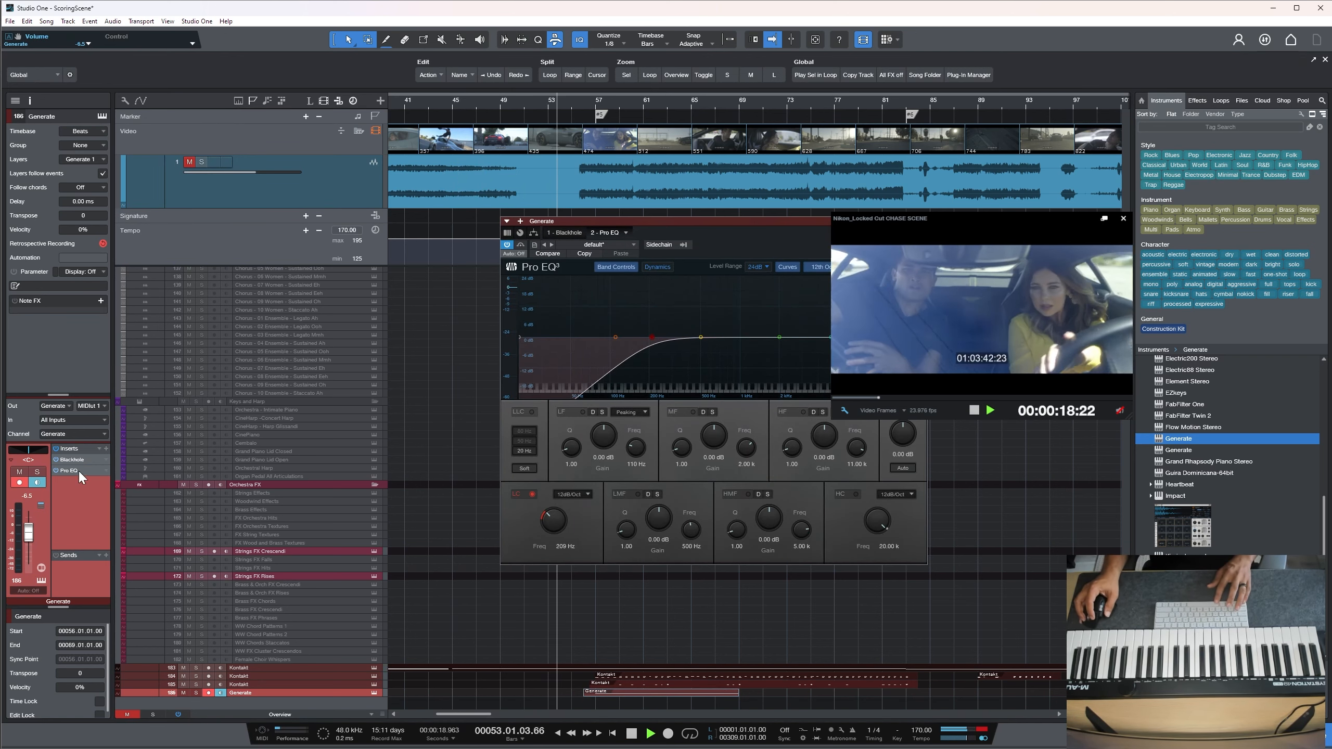
pyautogui.moveTo(78, 460); pyautogui.dragTo(79, 474)
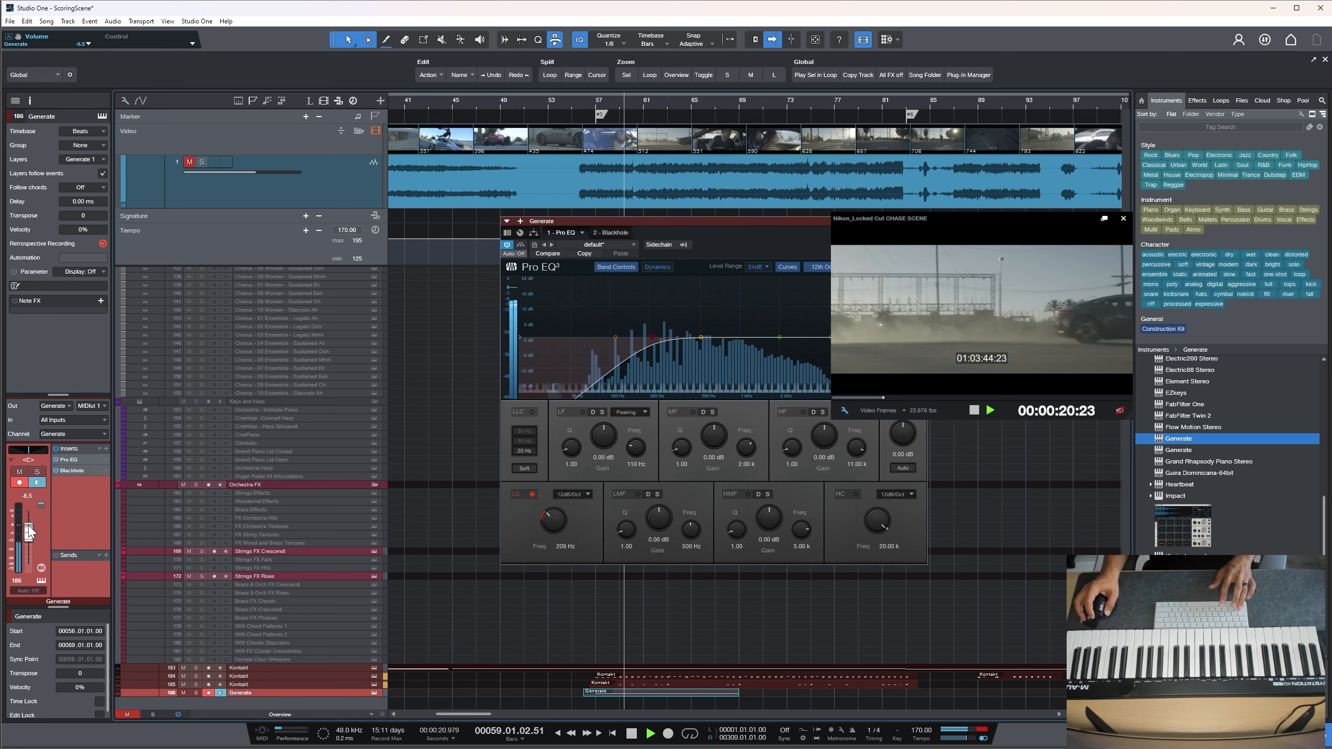
# Raise the Generate track's volume to -4.5 dB during playback and close the Pro EQ window
pyautogui.moveTo(29, 535); pyautogui.dragTo(35, 484)
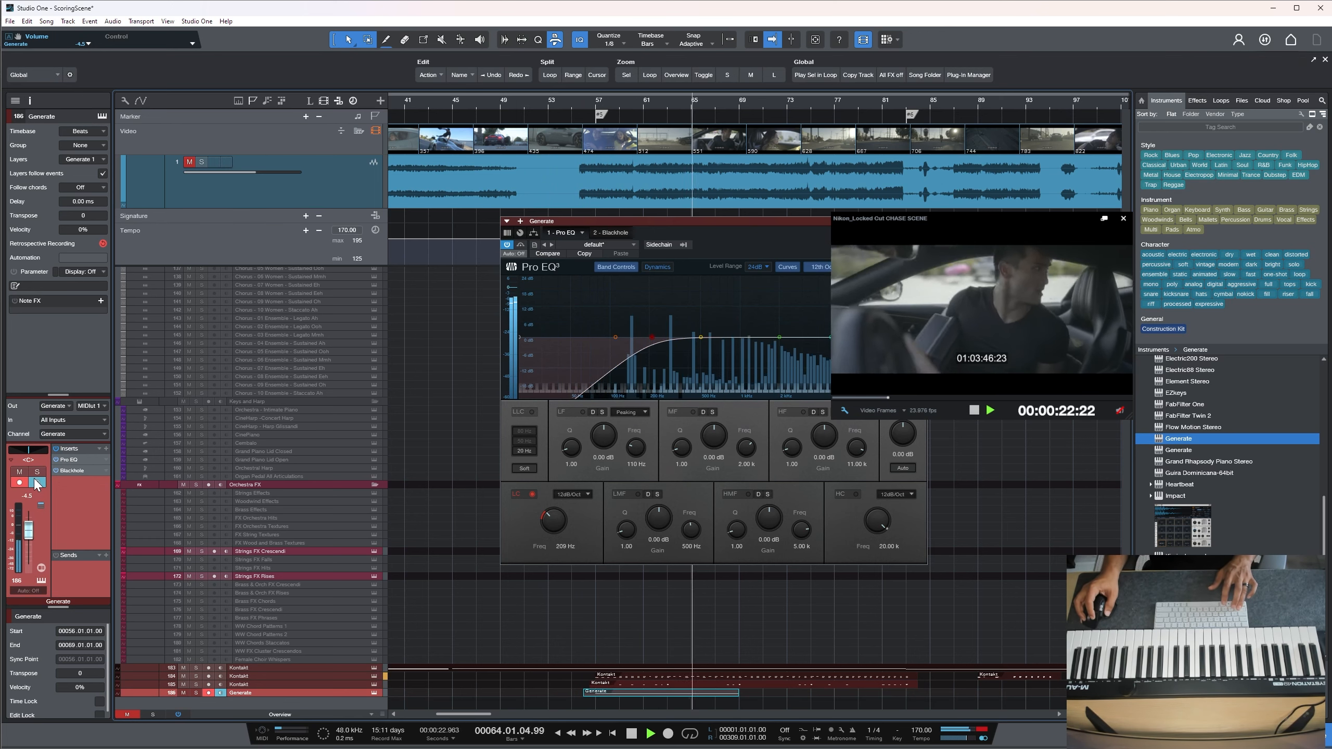
pyautogui.click(746, 349)
pyautogui.press('Escape')
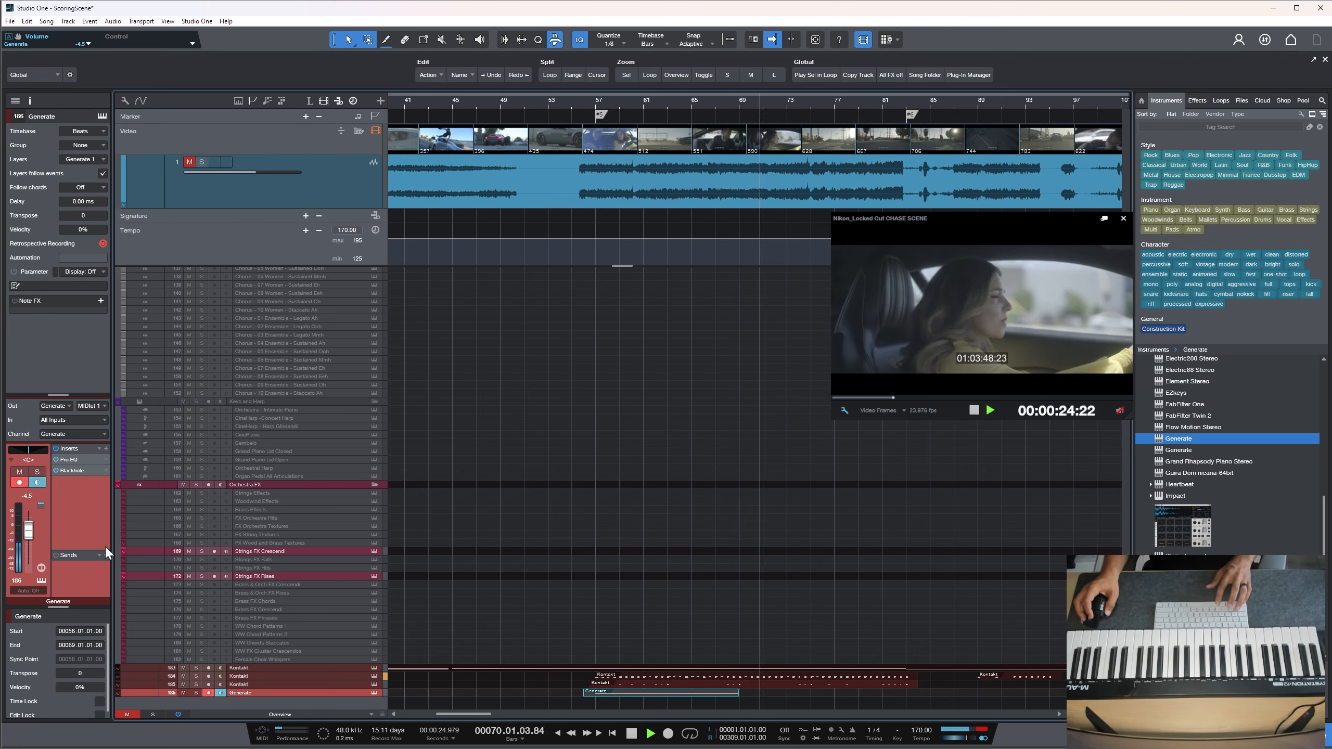
# Replay the cue and set the Generate track's Pro EQ low cut to 276 Hz, boosting the high band 1.59 dB at 5.07 kHz
pyautogui.press('space')
pyautogui.press('space')
pyautogui.click(77, 461)
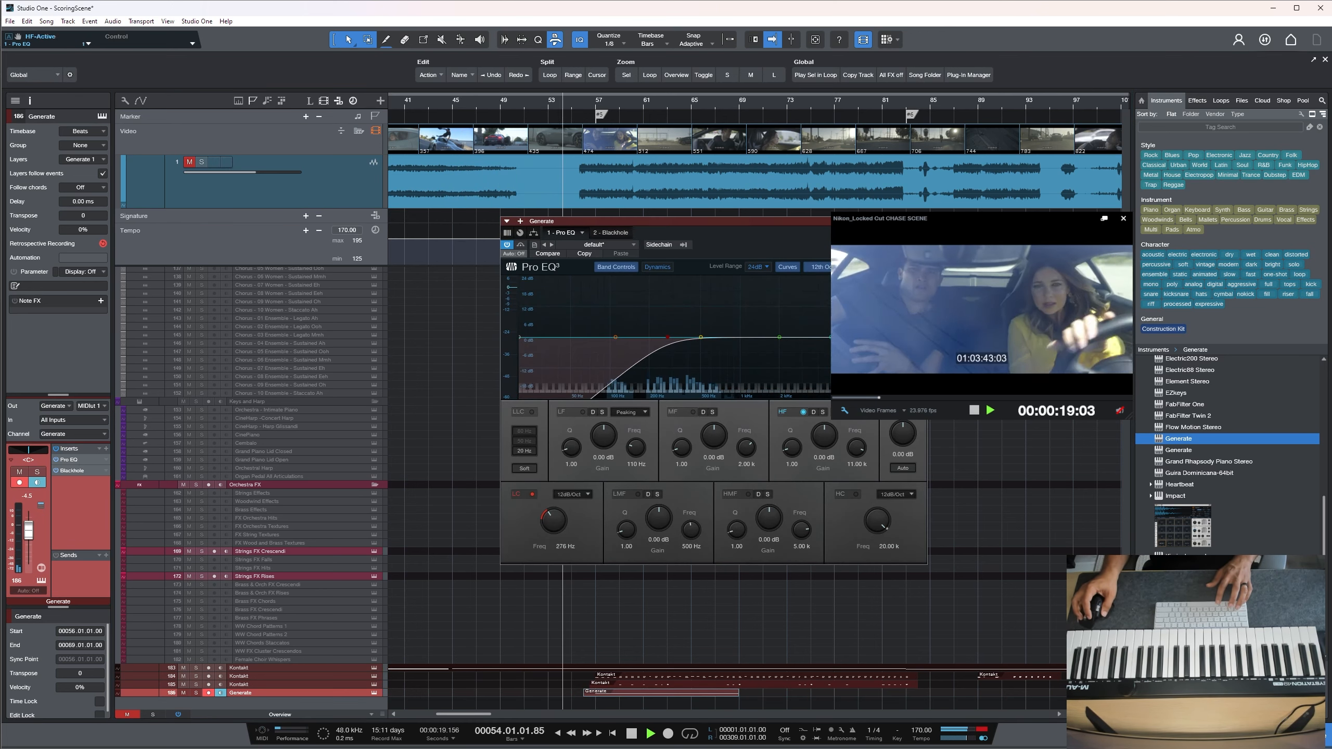
pyautogui.moveTo(824, 335); pyautogui.dragTo(824, 337)
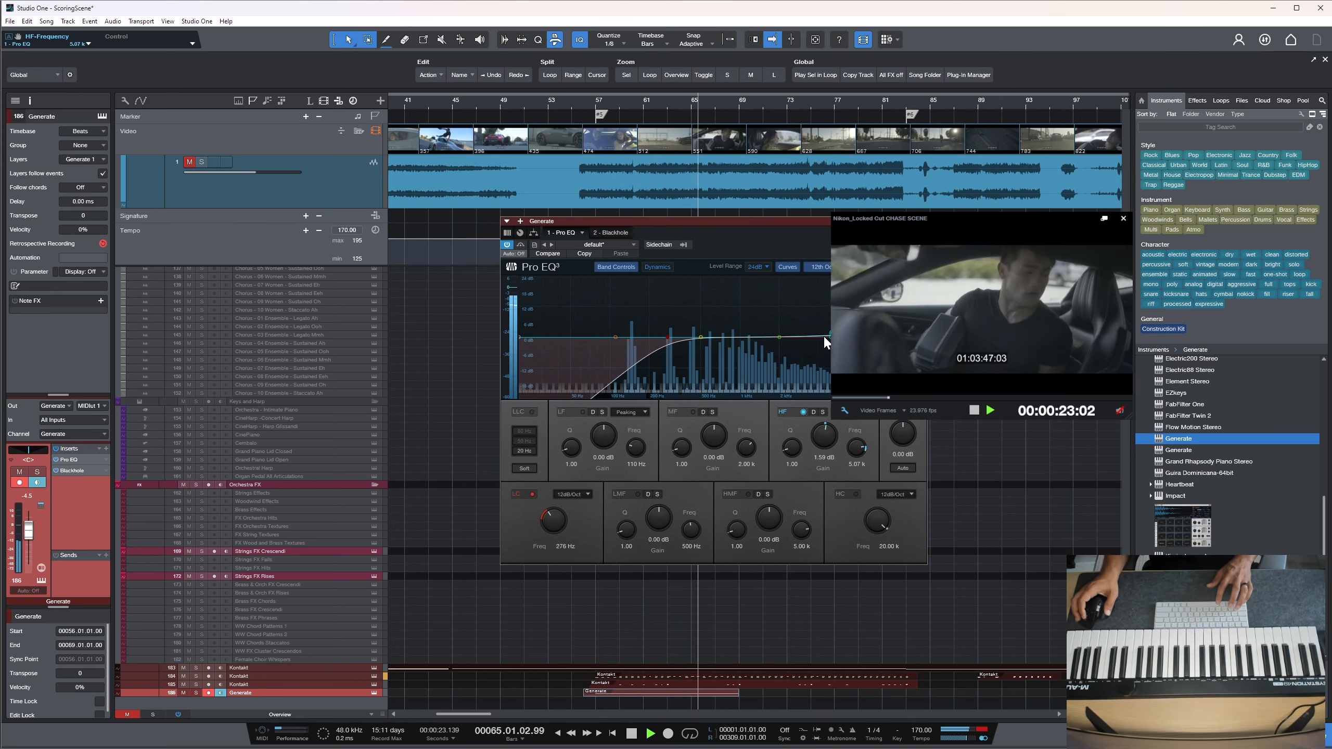
# Lower the Generate track's volume to -6.8 dB, stop playback and close the Pro EQ window
pyautogui.moveTo(29, 530); pyautogui.dragTo(35, 548)
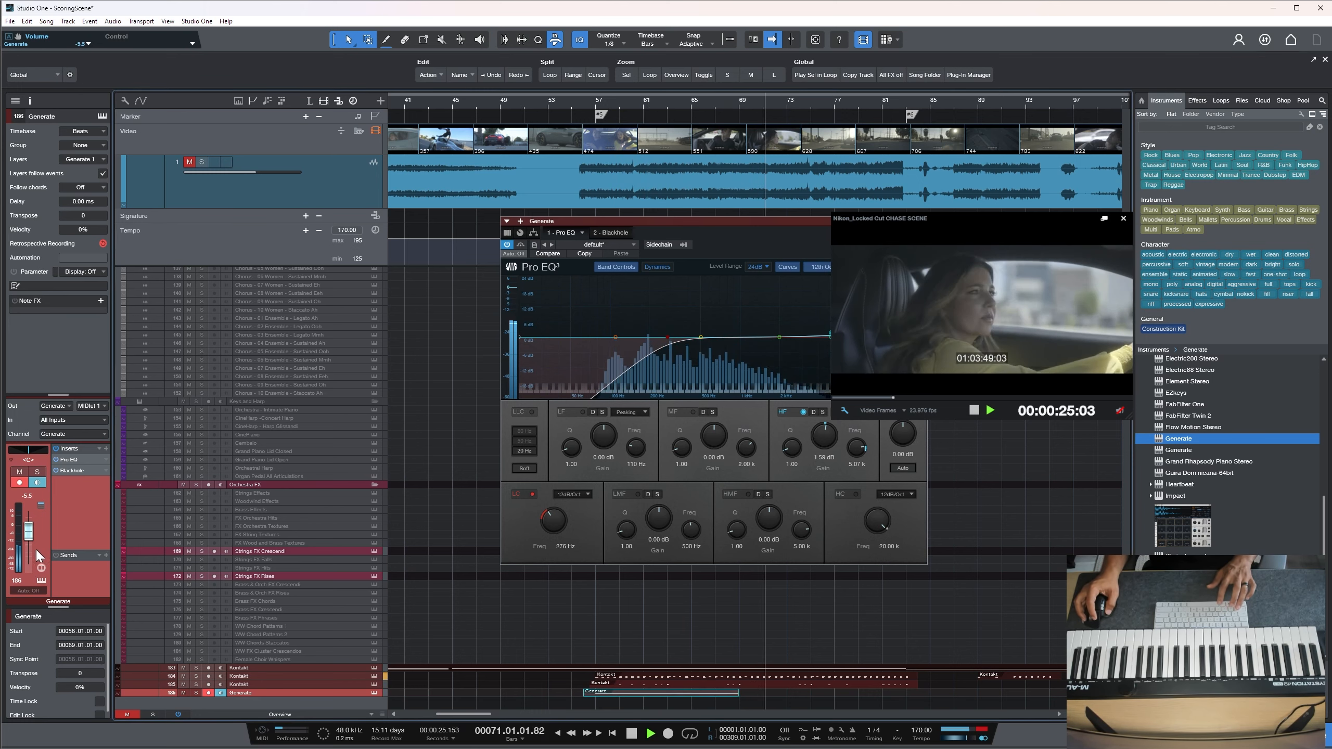
pyautogui.press('space')
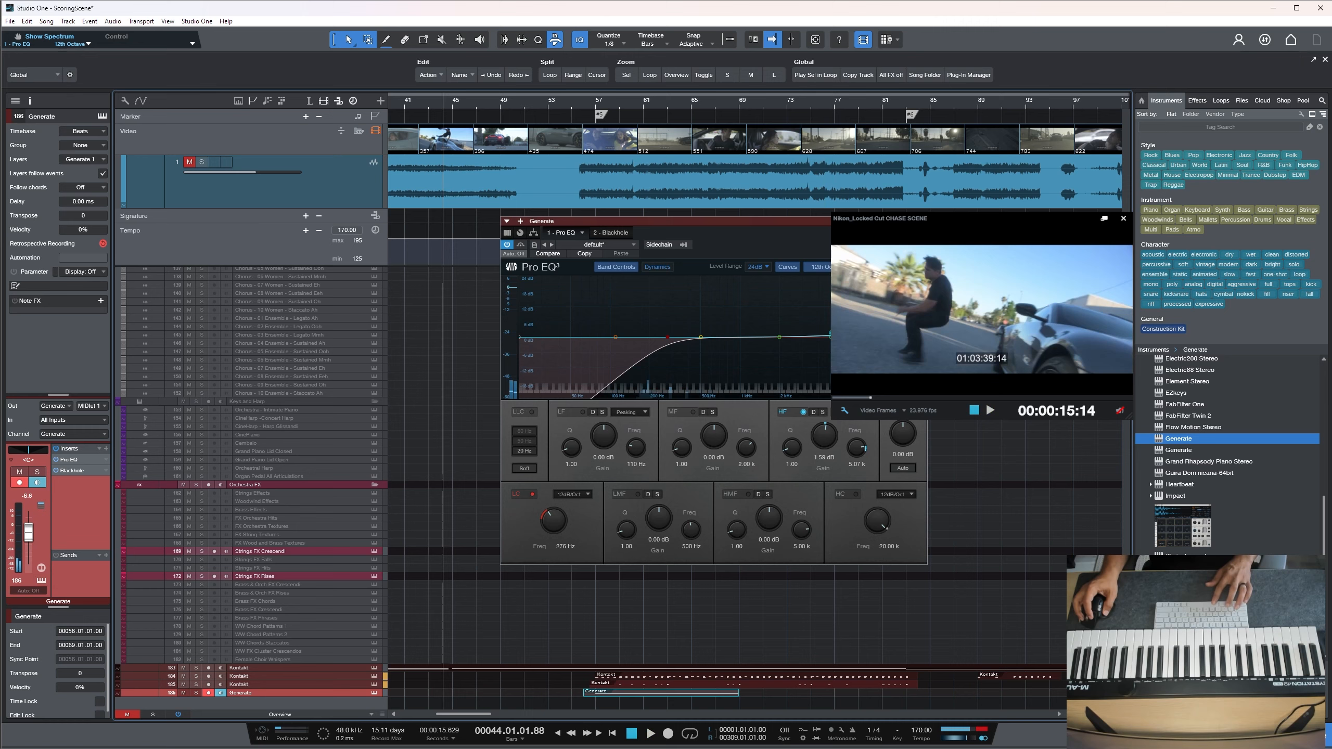
pyautogui.press('Escape')
# Play the cue with the processed Generate bass, following the picture and the Kontakt parts through bar 93
pyautogui.scroll(3, 680, 446)
pyautogui.scroll(-3, 678, 445)
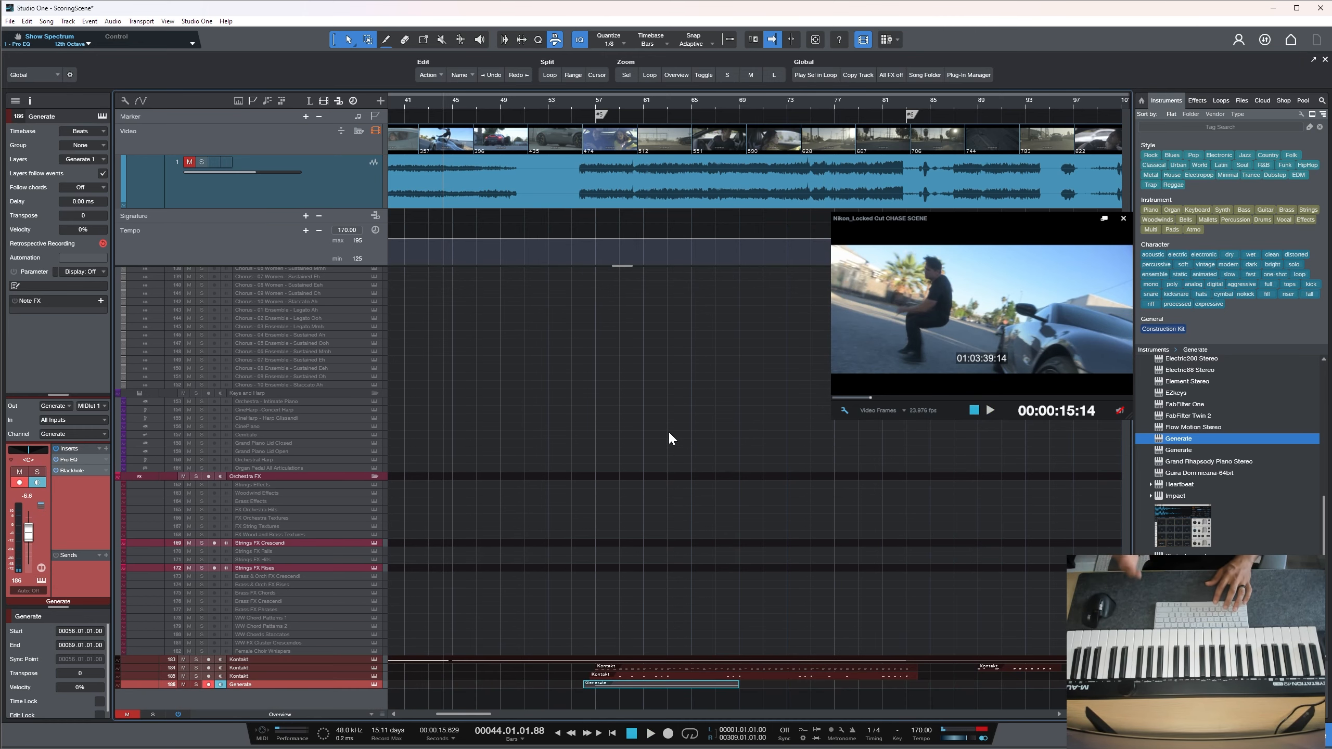
pyautogui.press('space')
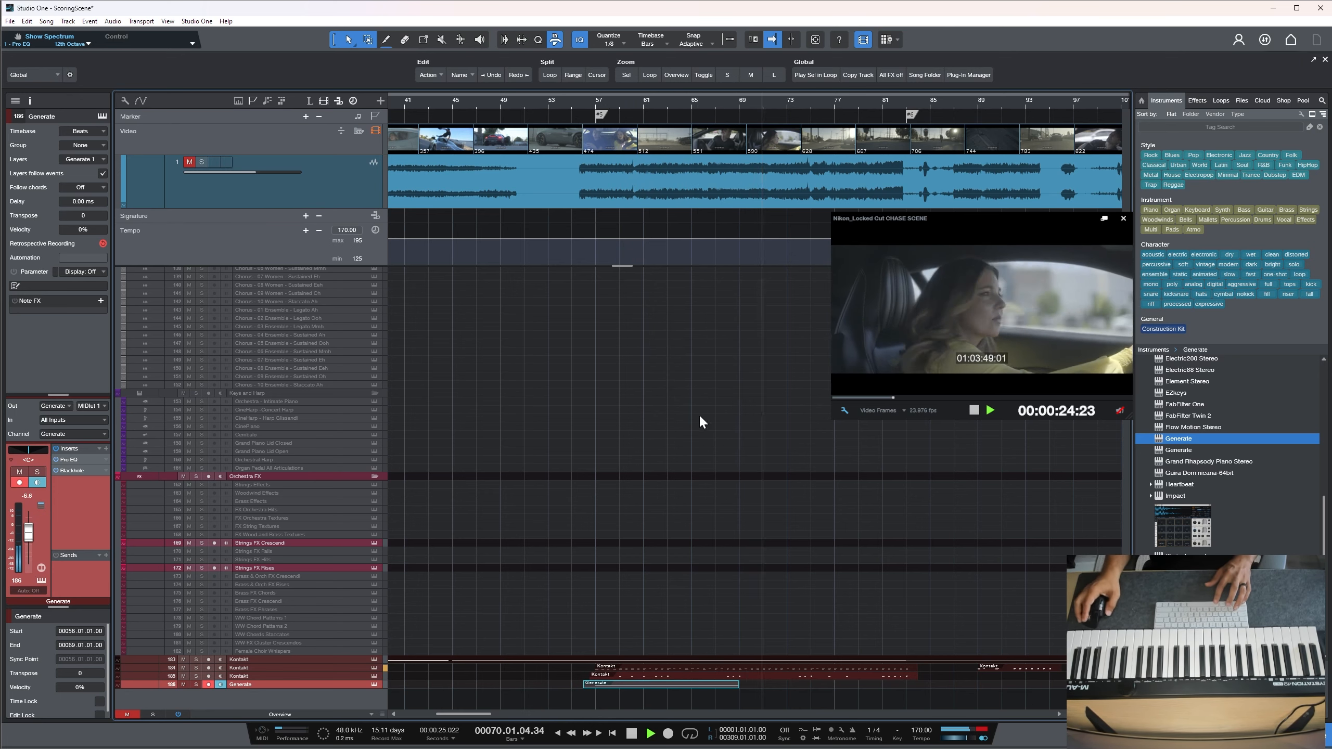
pyautogui.hscroll(10, 703, 423)
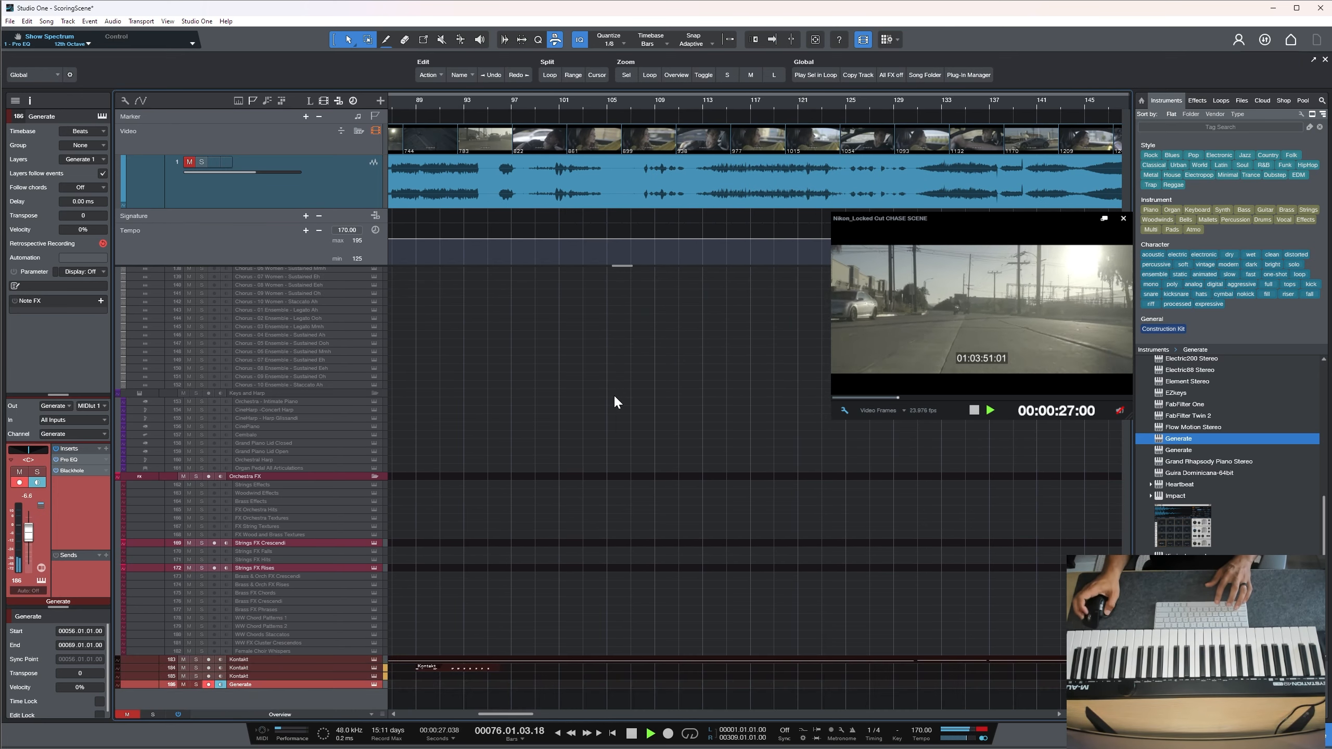
pyautogui.hscroll(-6, 617, 402)
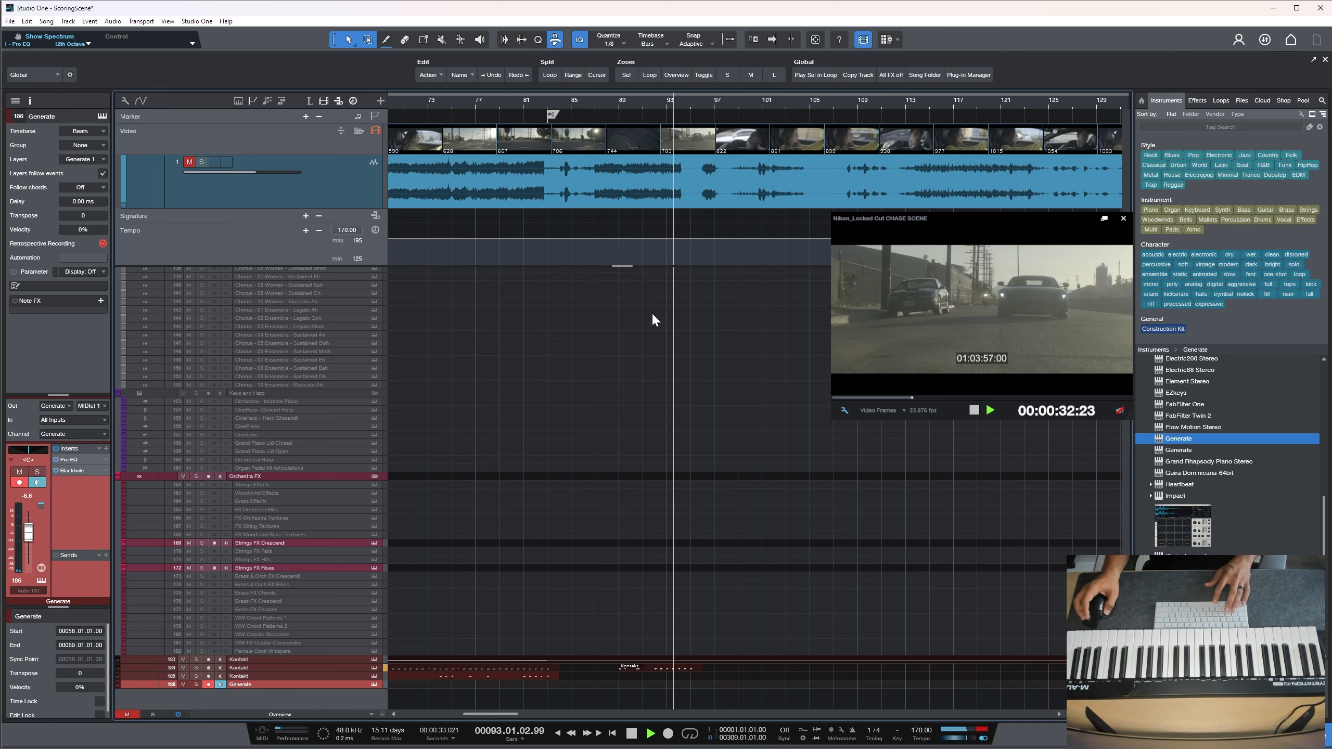
# Stop playback and copy the bar 89 Kontakt percussion part from track 184 onto Kontakt track 185 at the same position
pyautogui.press('space')
pyautogui.click(648, 668)
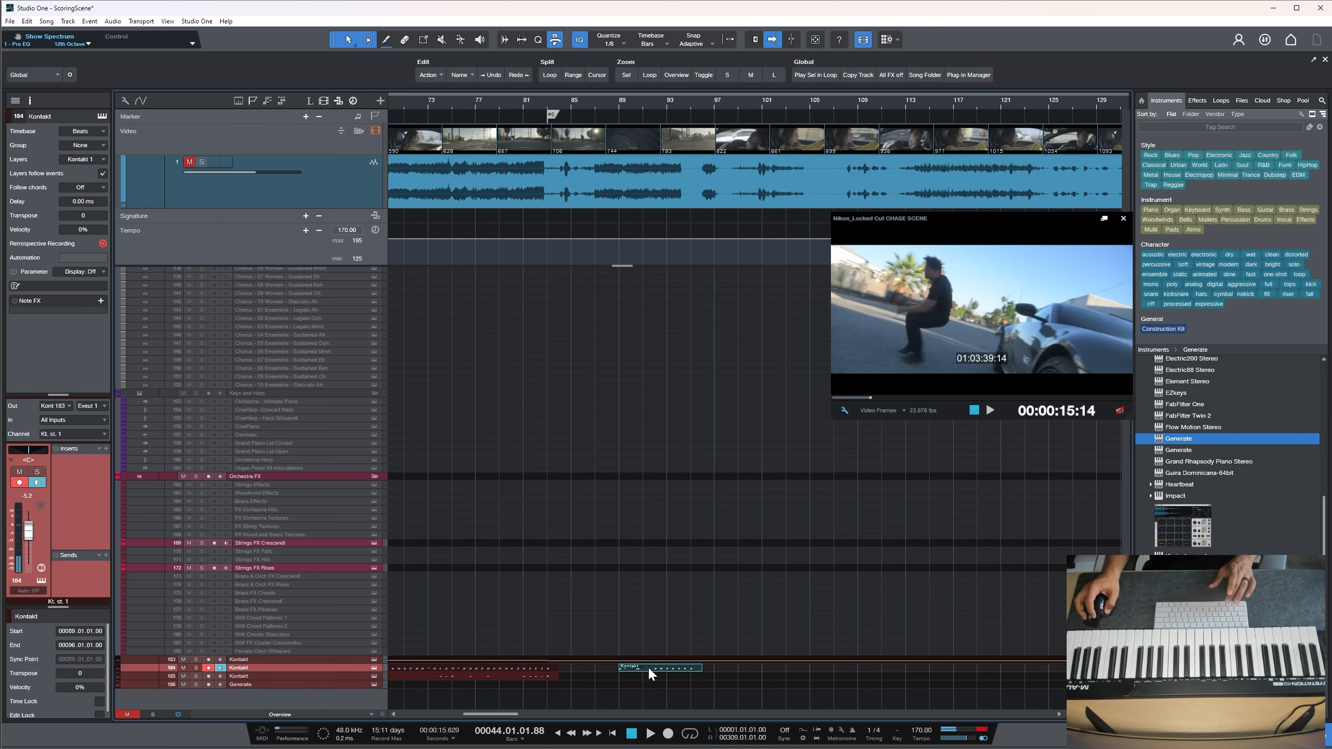
pyautogui.moveTo(647, 667); pyautogui.dragTo(647, 676)
# Replay the cue from bars 81 and 77 to check the doubled Kontakt percussion against the picture
pyautogui.click(589, 104)
pyautogui.press('space')
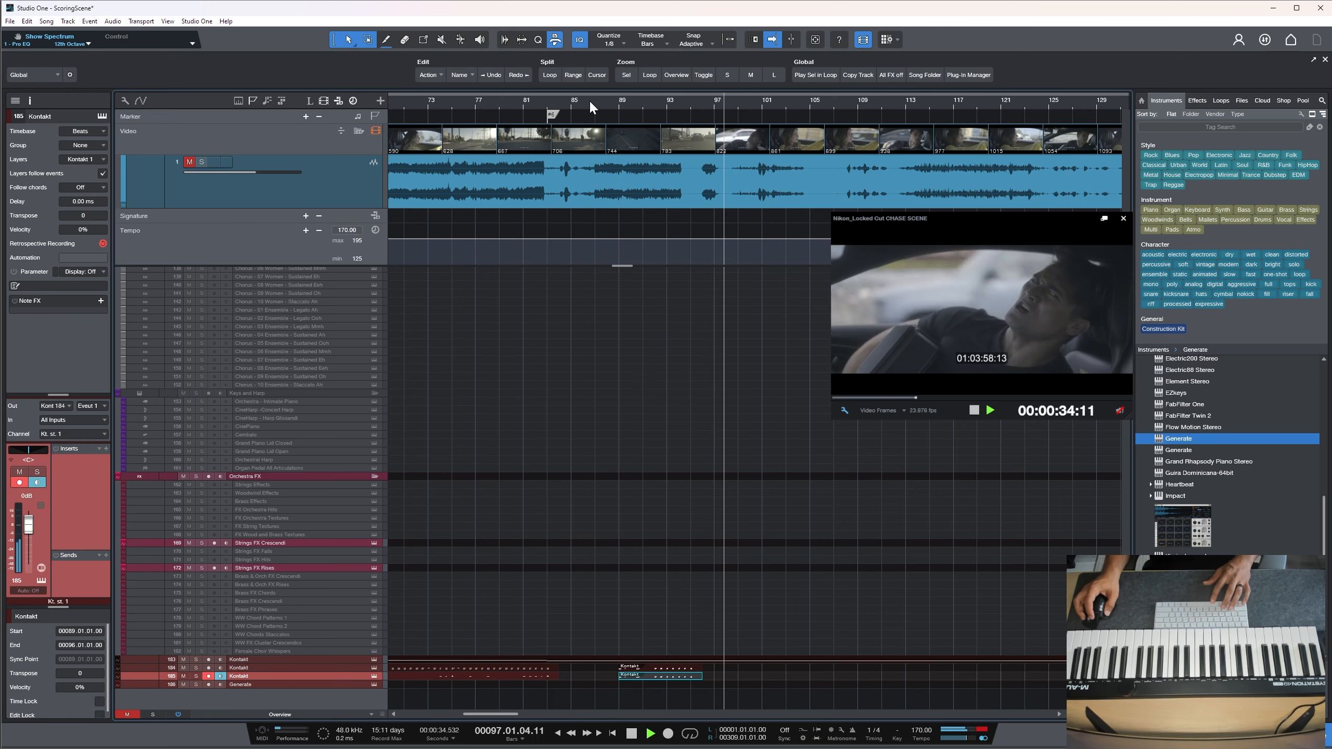
pyautogui.press('space')
pyautogui.click(531, 103)
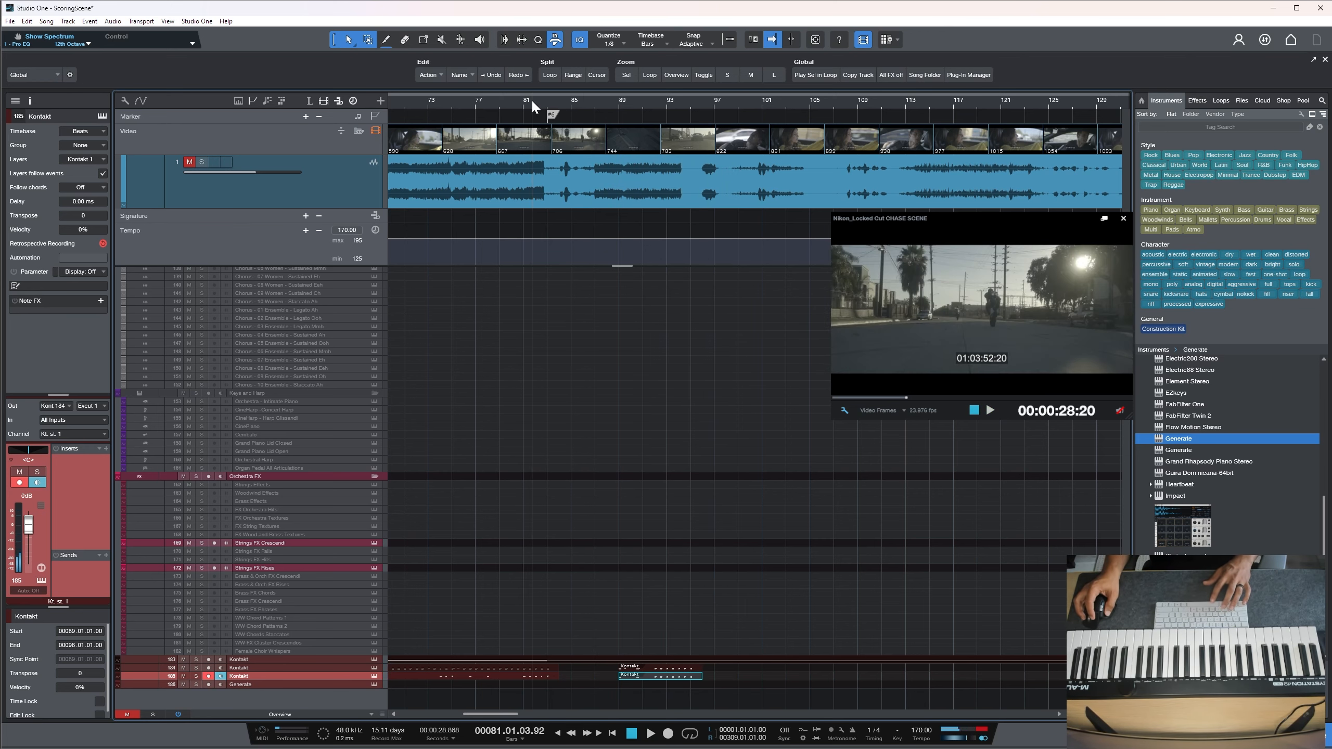
pyautogui.press('space')
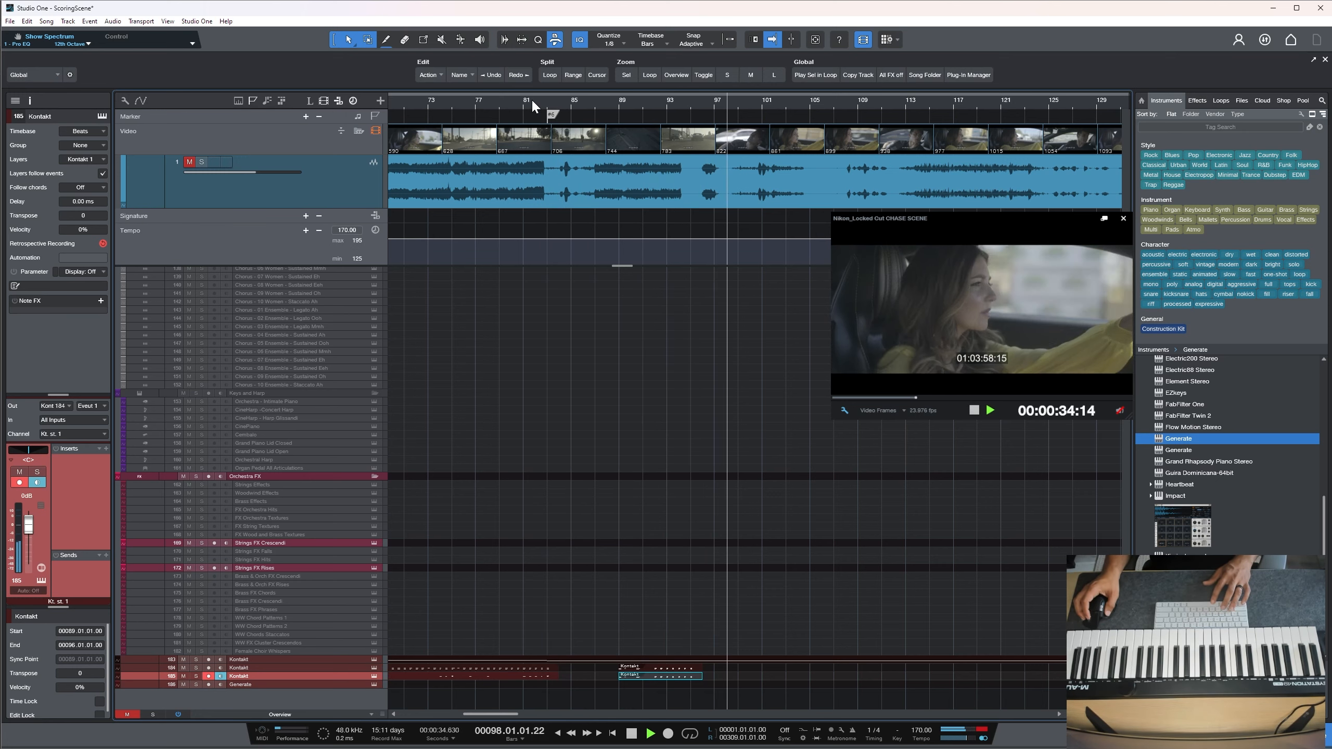
pyautogui.click(530, 98)
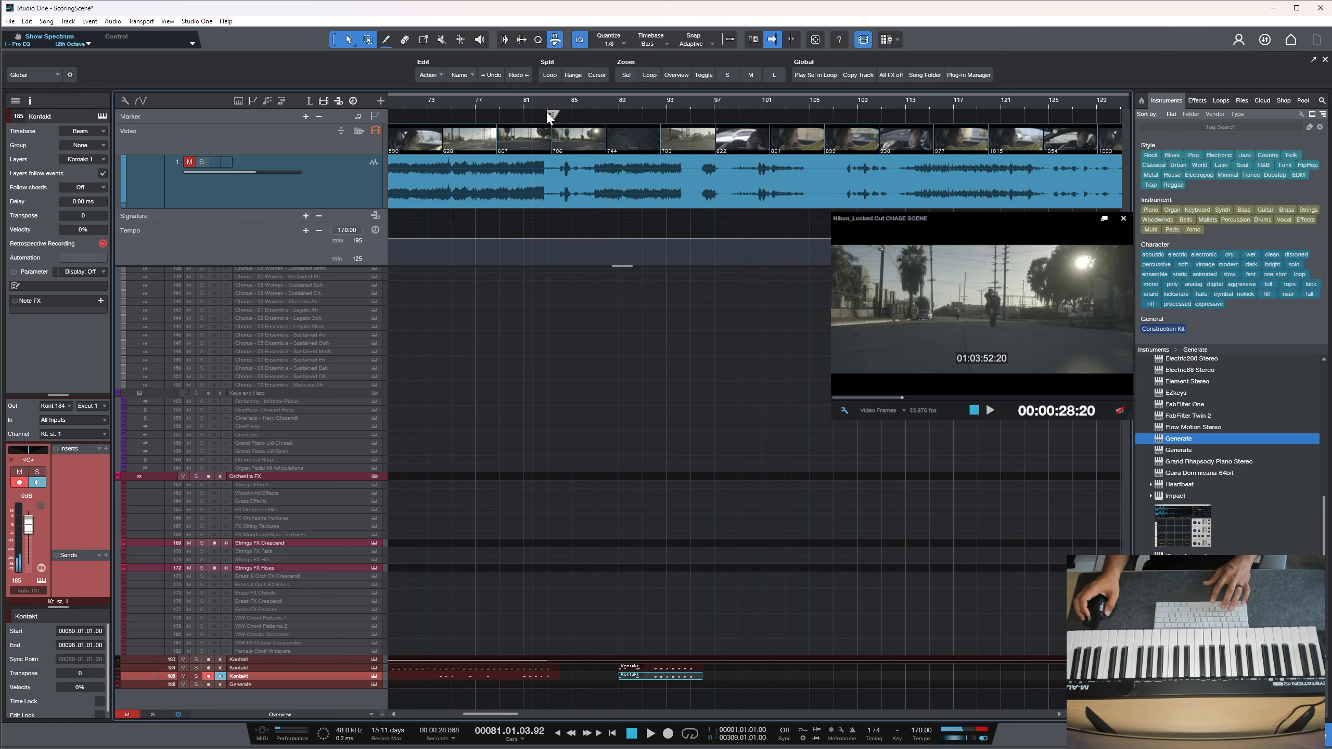
pyautogui.click(483, 103)
pyautogui.press('space')
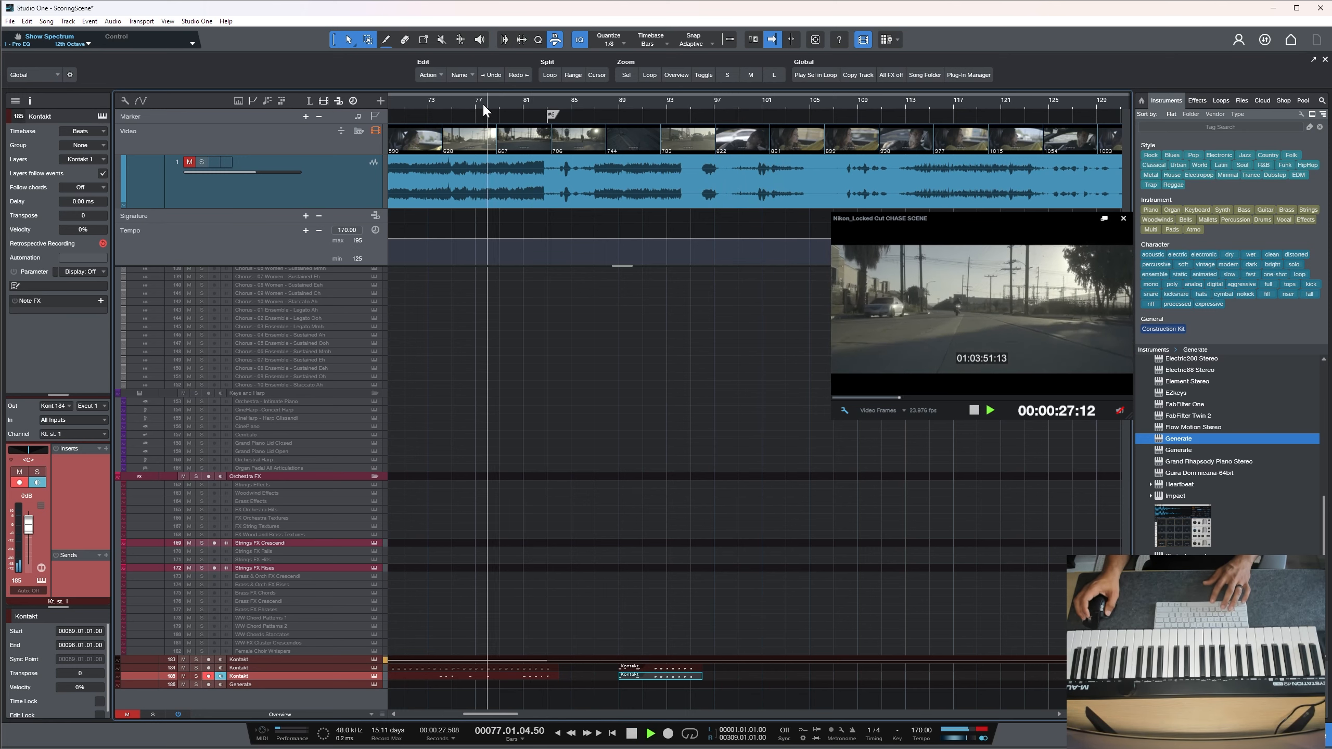
# Record more Kontakt percussion on track 184, starting at bar 77 and stopping at about bar 101
pyautogui.click(260, 668)
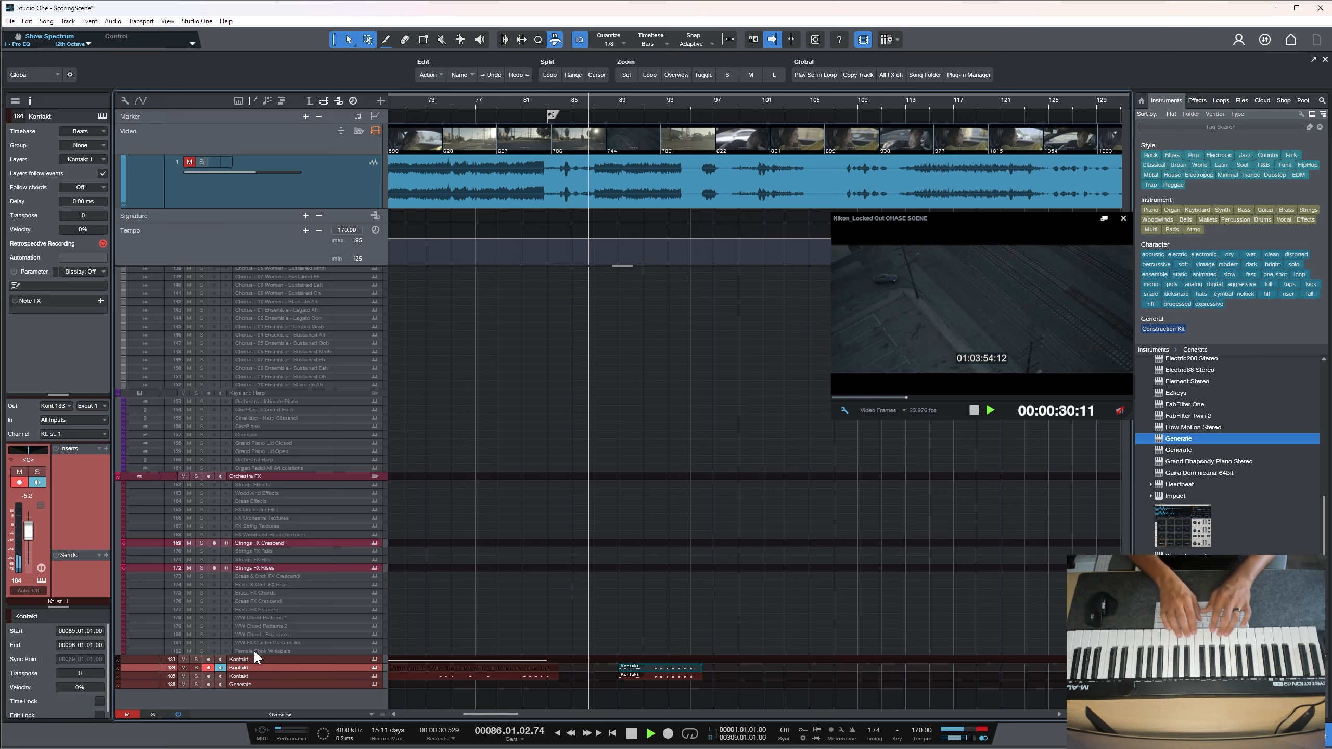
pyautogui.press('space')
pyautogui.press('KP_Multiply')
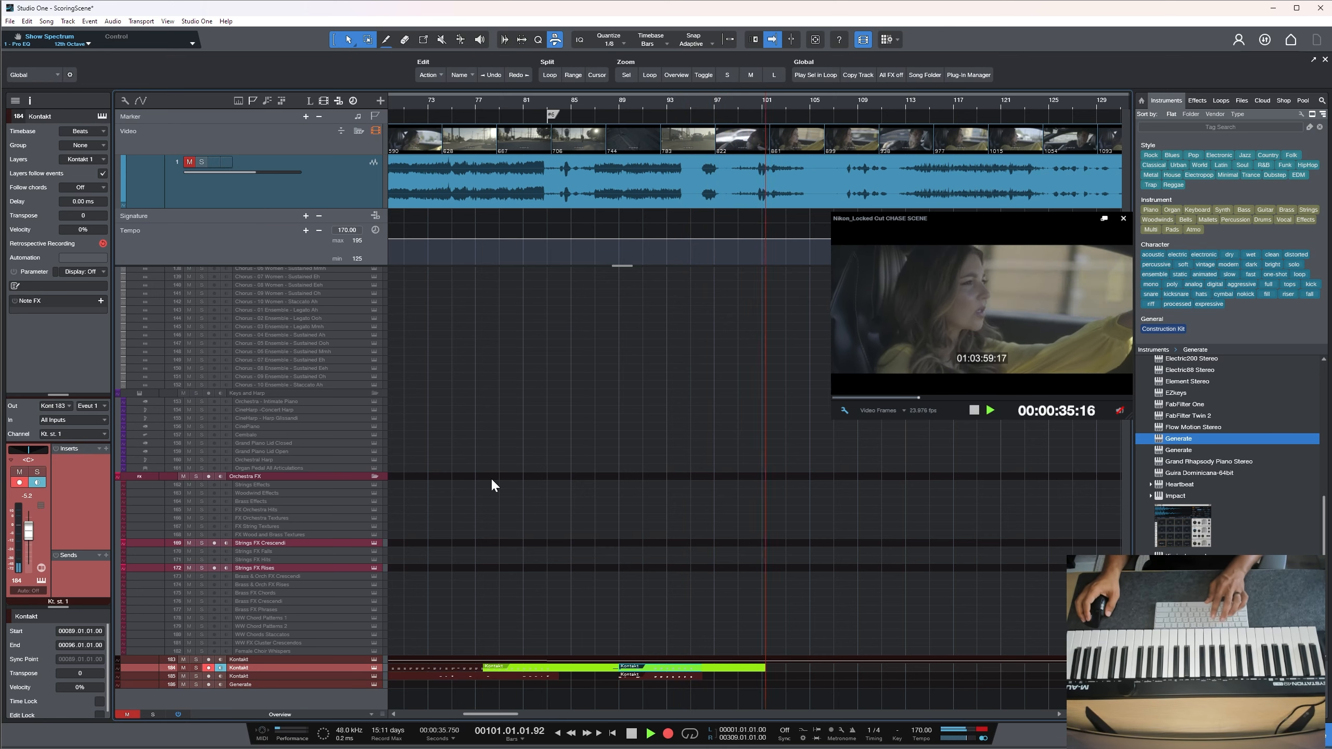
pyautogui.press('space')
# Unmute the video's audio track and set its volume to -0.7 dB while the cue plays
pyautogui.click(192, 163)
pyautogui.click(334, 195)
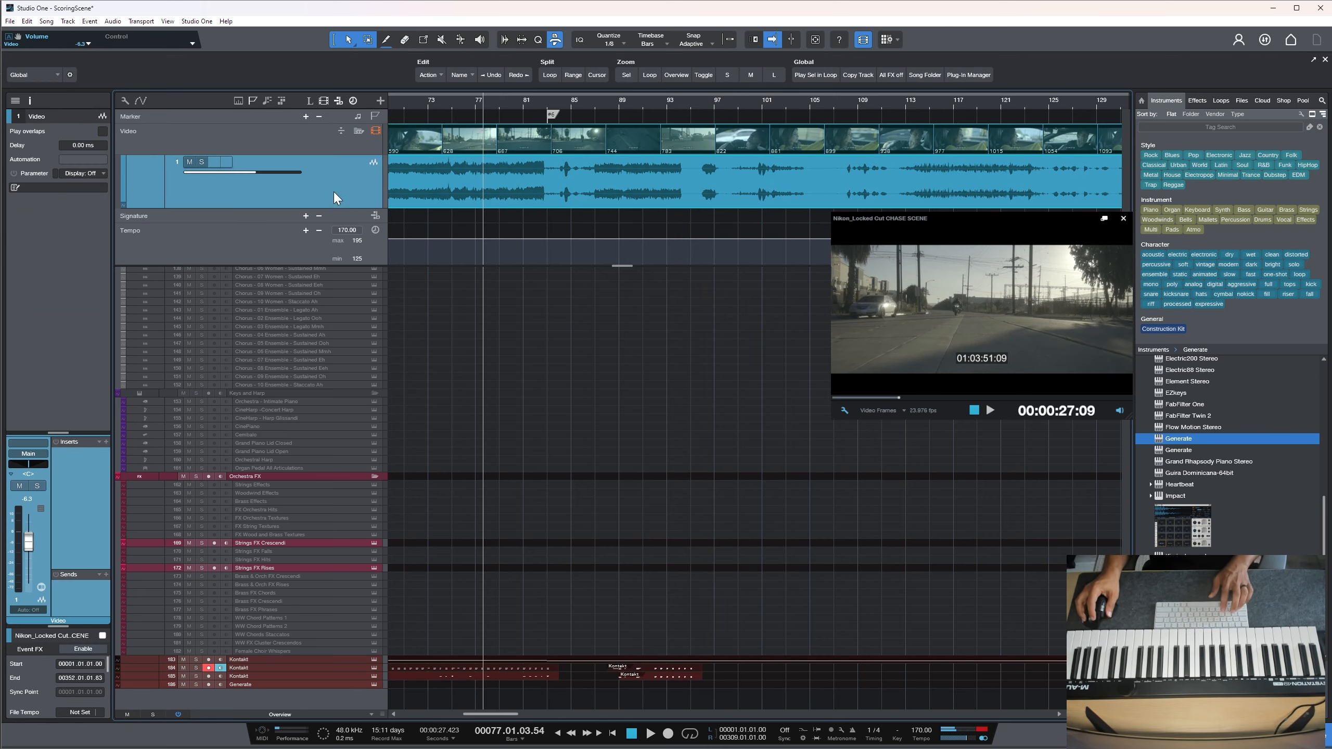
pyautogui.press('space')
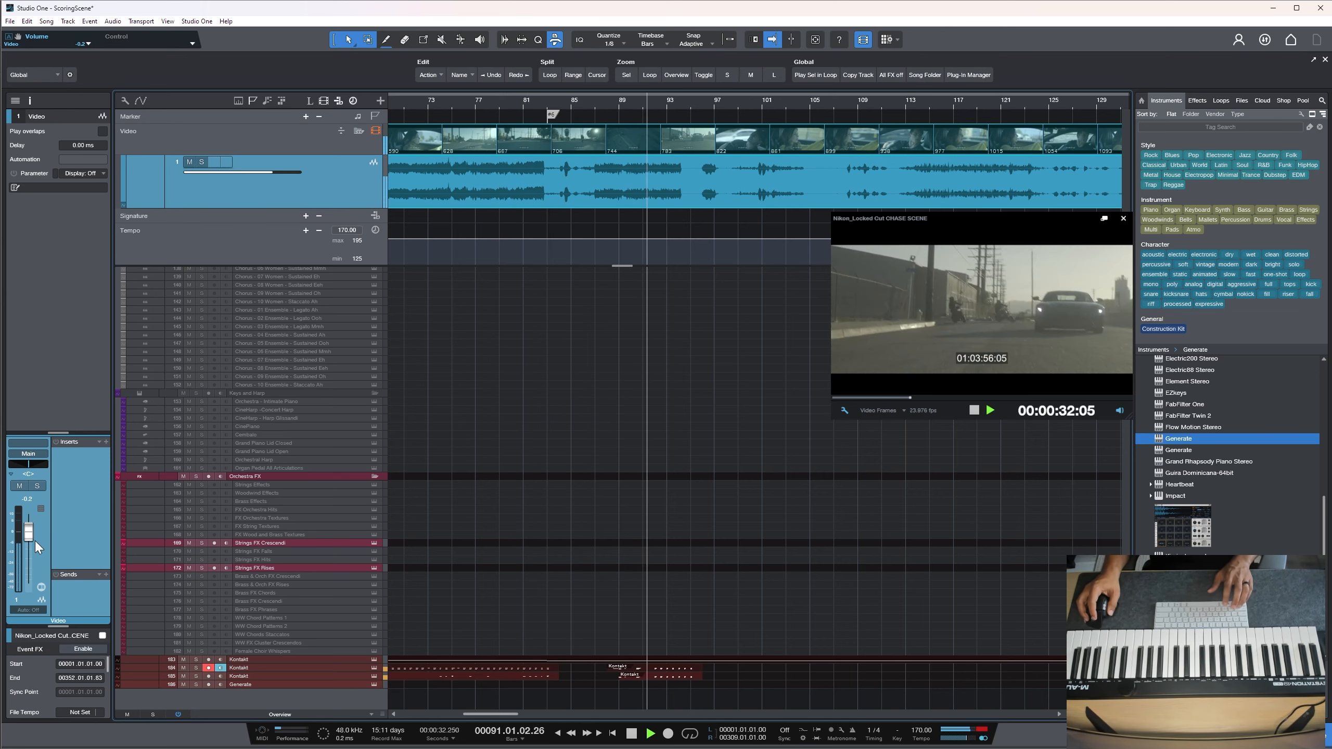
pyautogui.moveTo(30, 538); pyautogui.dragTo(34, 551)
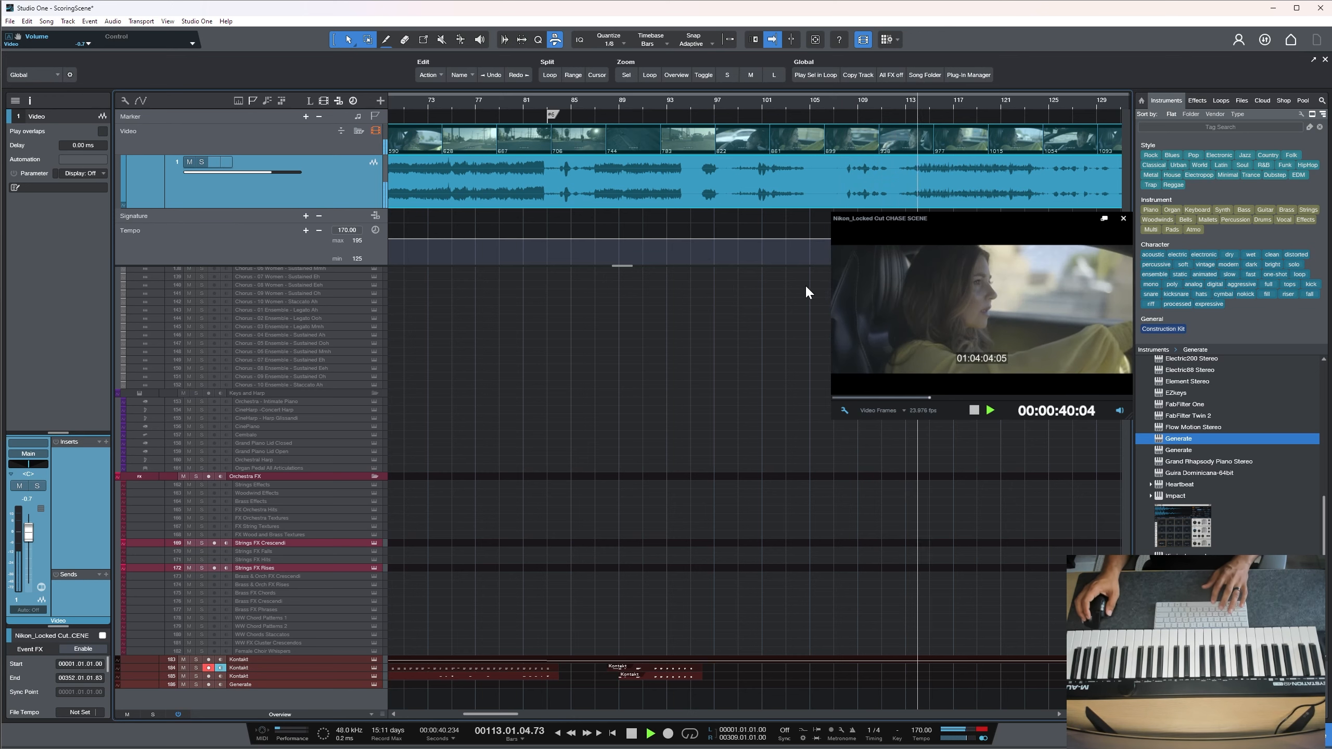
# Record a short Caspian Six French Horns phrase with the recording started at bar 101
pyautogui.click(762, 105)
pyautogui.scroll(15, 624, 382)
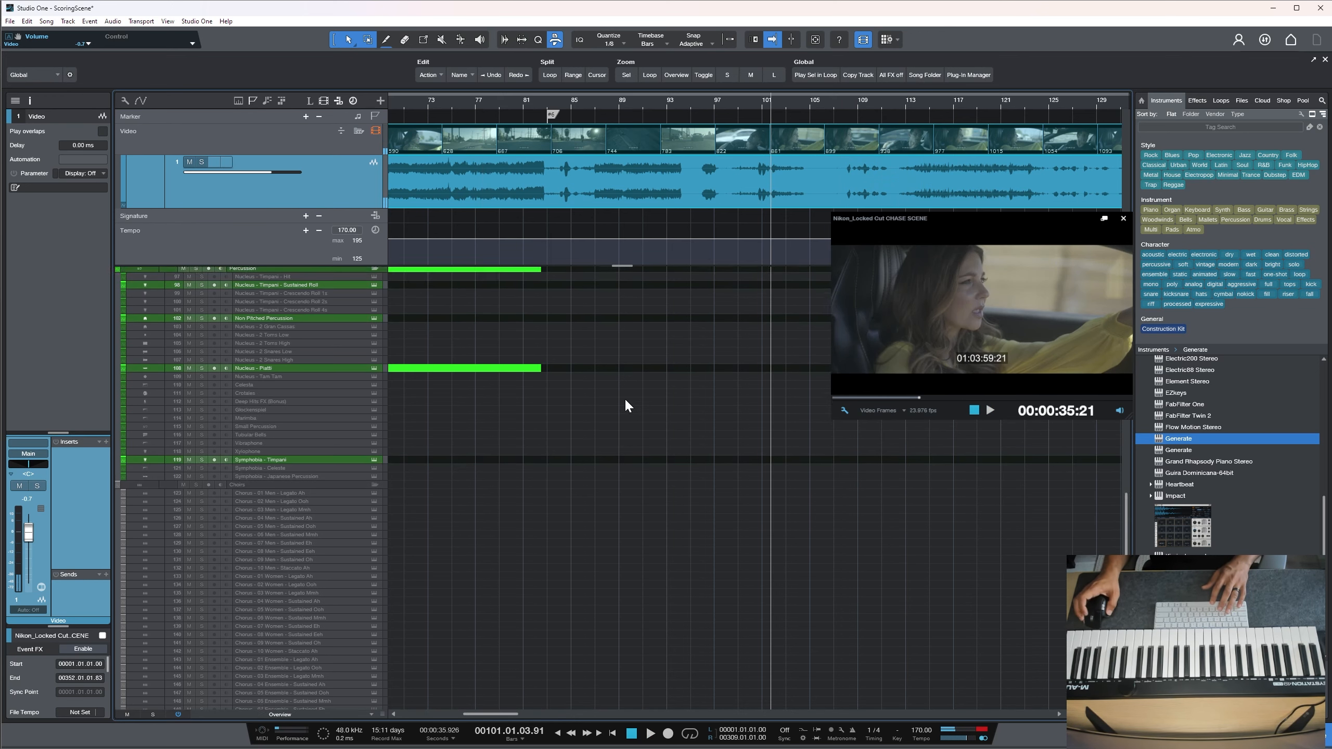
pyautogui.scroll(20, 627, 404)
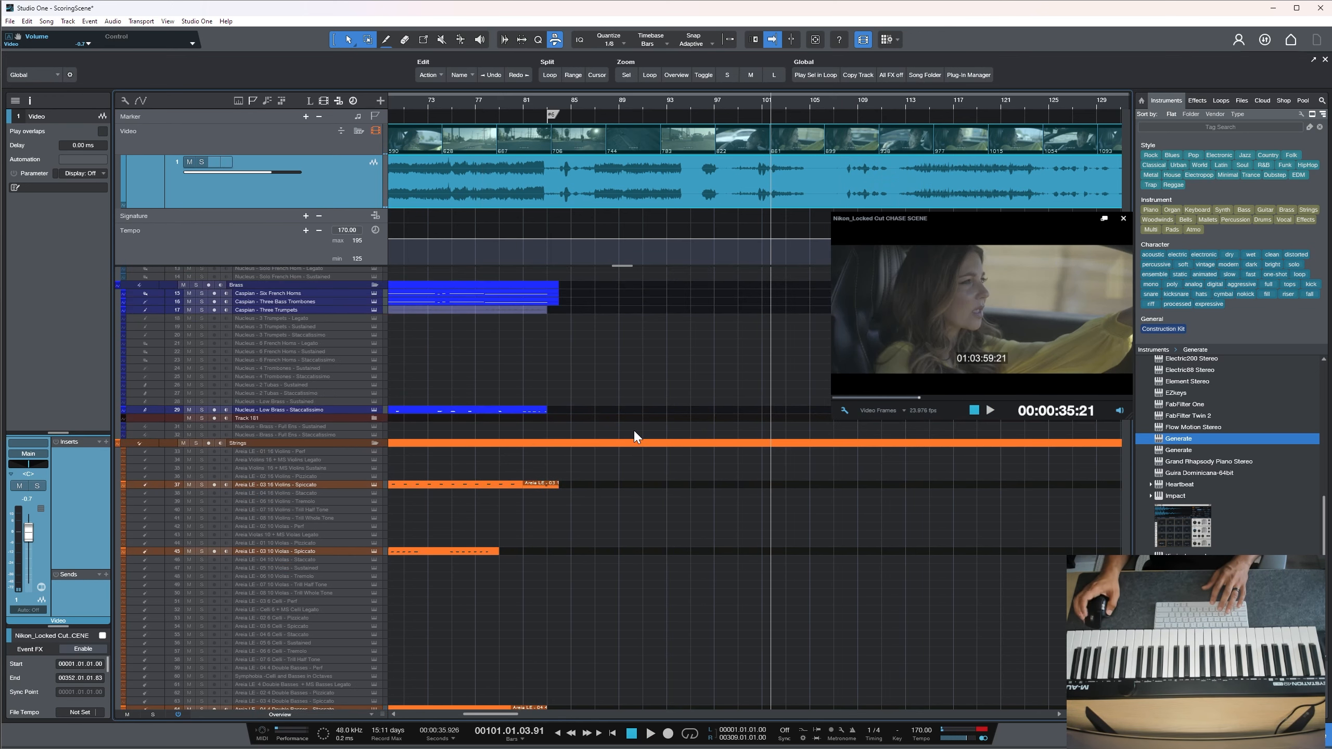
pyautogui.click(349, 331)
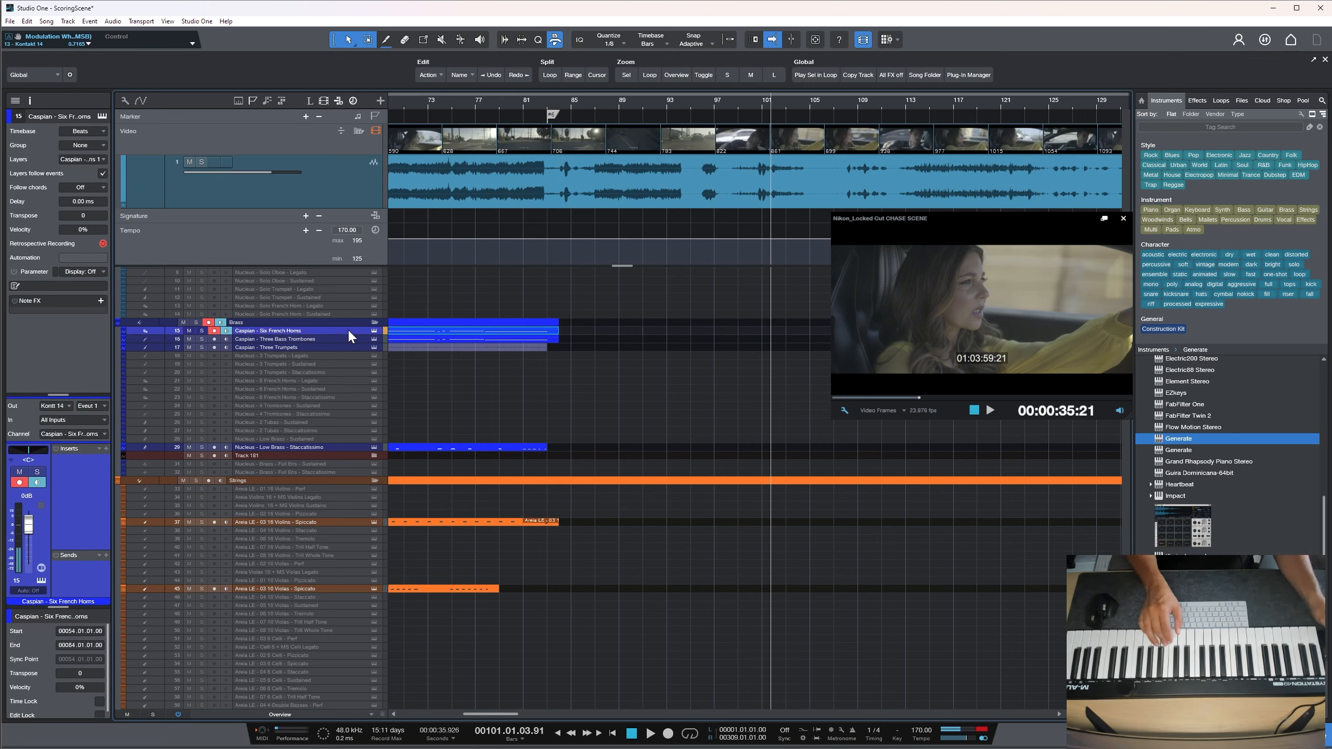
pyautogui.press('KP_Multiply')
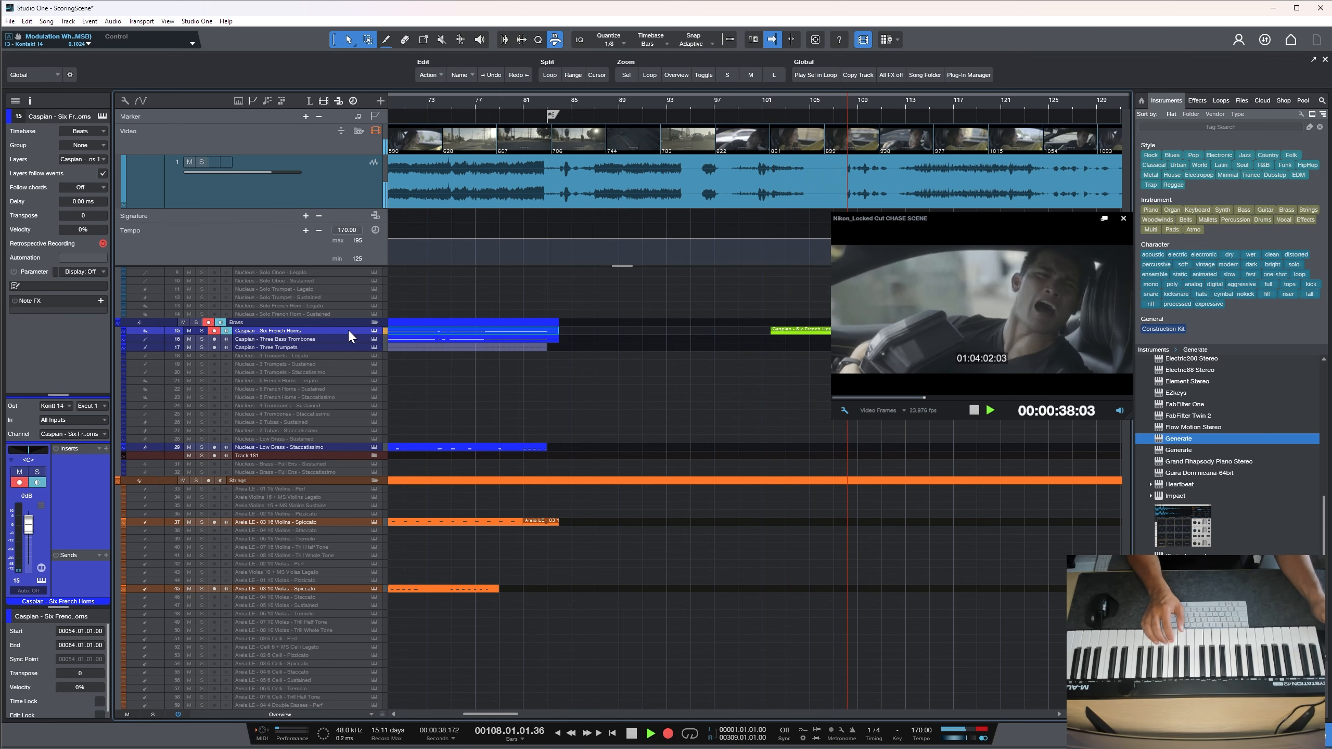
pyautogui.press('space')
# Record a longer Caspian Six French Horns line, rolling from about bar 80 and stopping at about bar 136
pyautogui.click(548, 106)
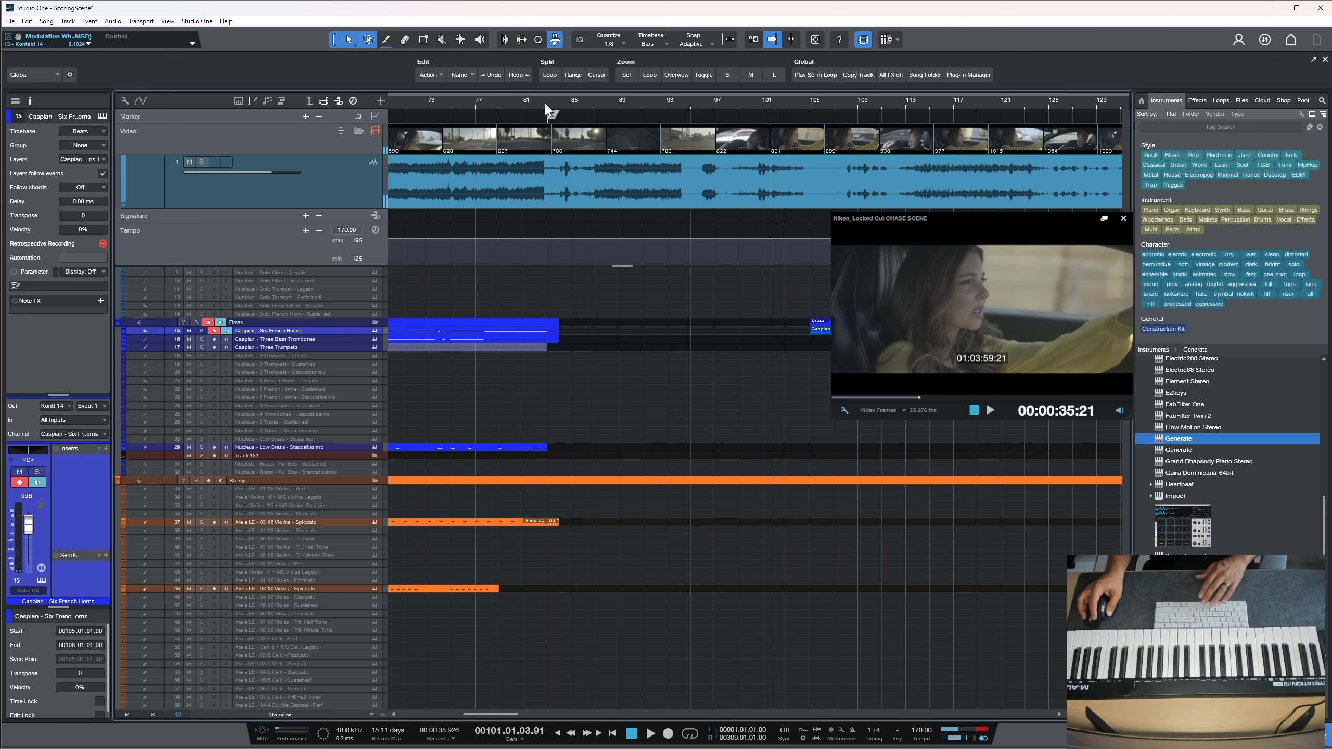
pyautogui.press('space')
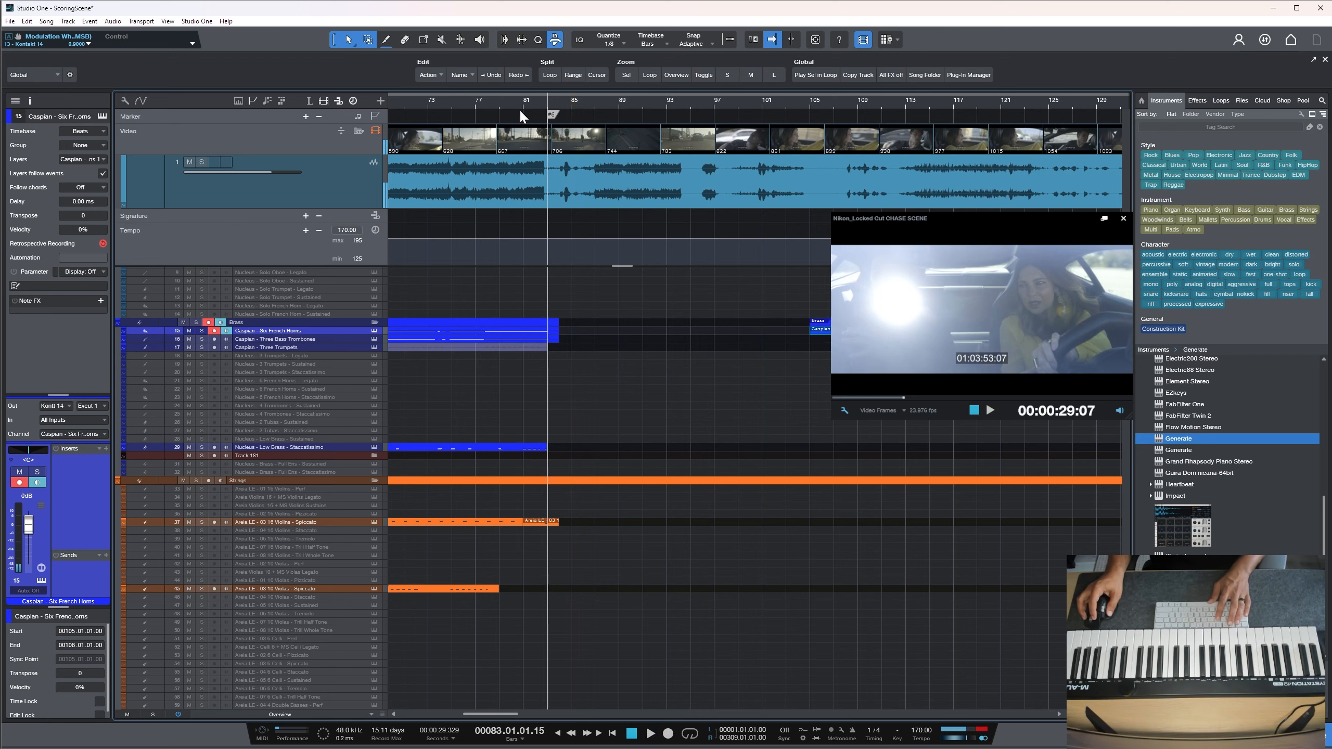
pyautogui.click(522, 107)
pyautogui.press('KP_Multiply')
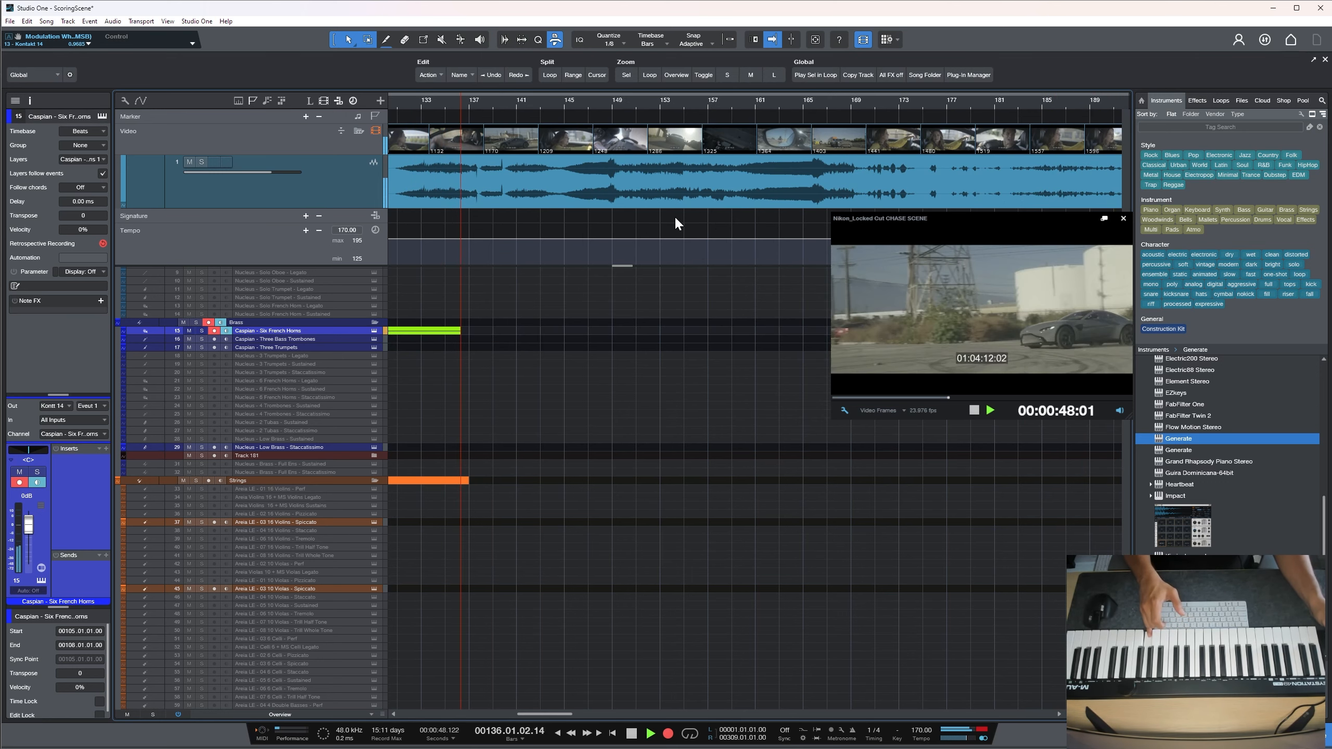
pyautogui.press('space')
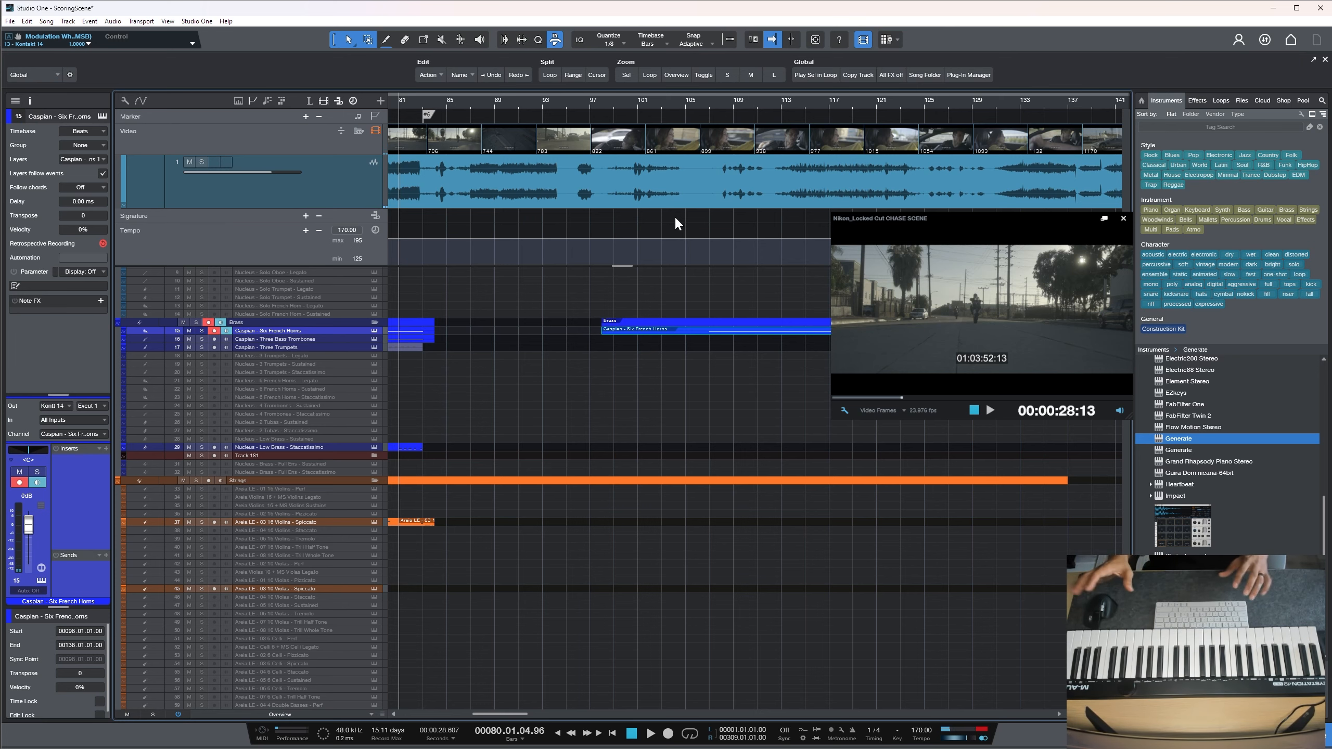
# Add a new Kontakt instrument track below the Generate track at the end of the track list
pyautogui.scroll(-15, 567, 442)
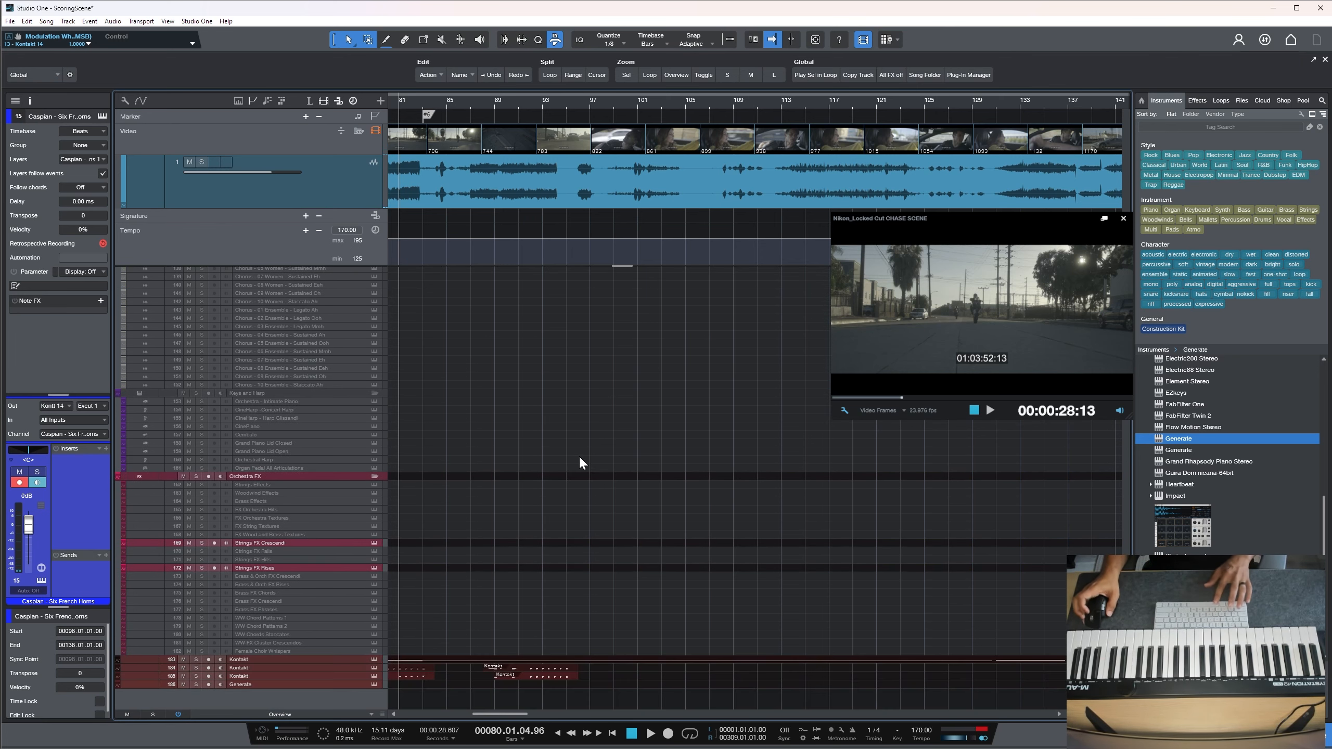
pyautogui.hscroll(-5, 579, 454)
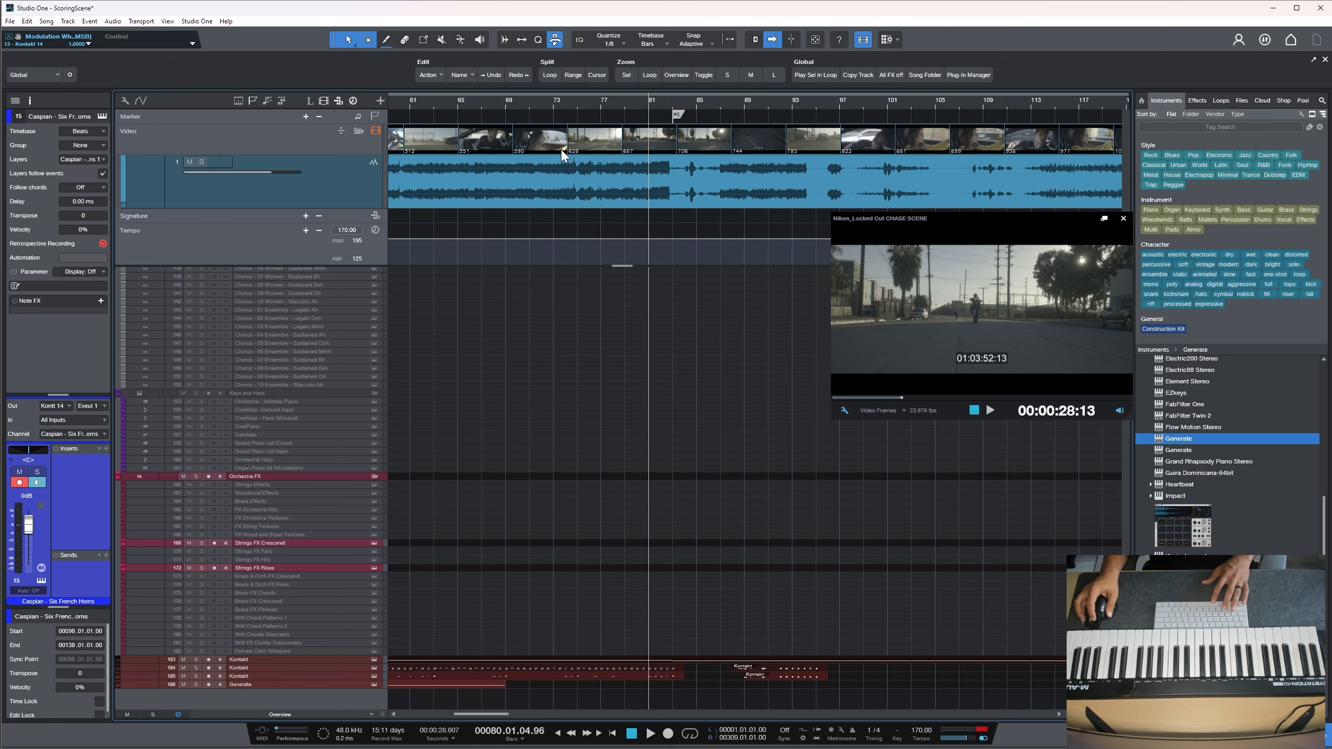
pyautogui.scroll(-2, 550, 108)
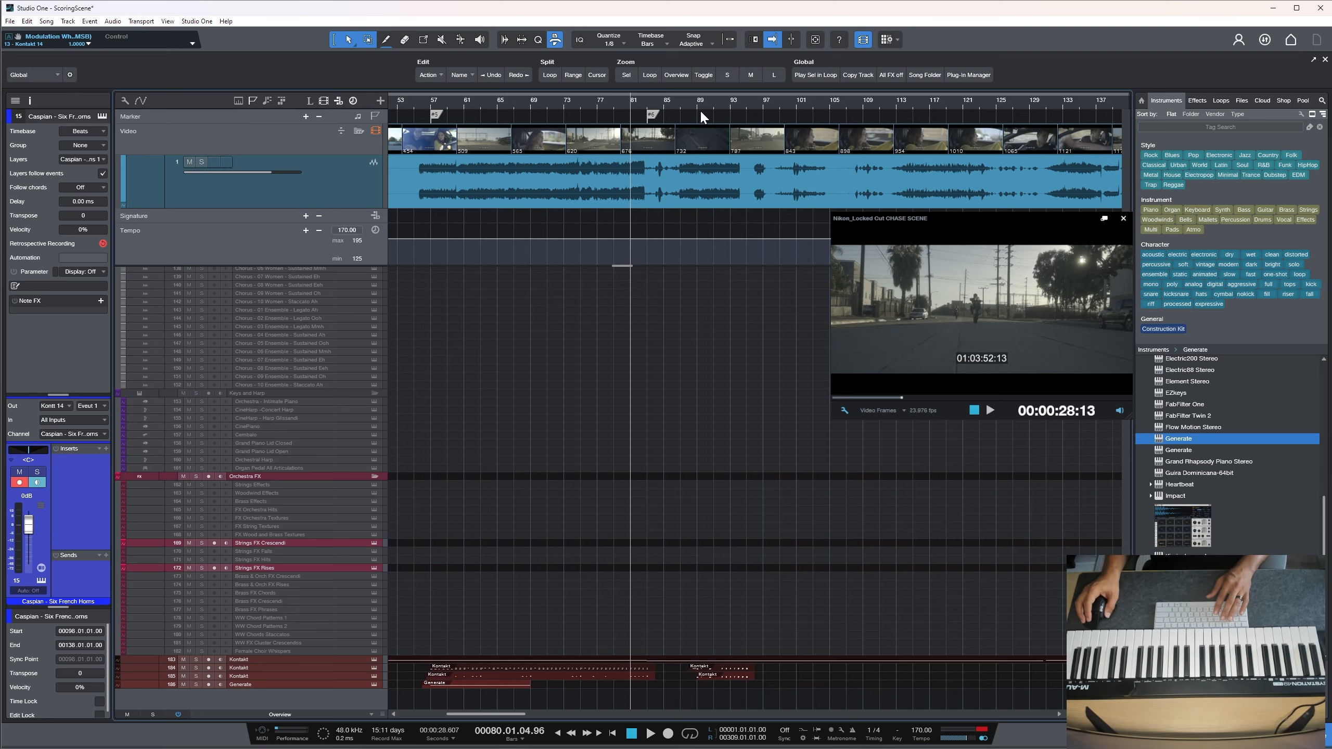
pyautogui.moveTo(700, 109); pyautogui.dragTo(734, 92)
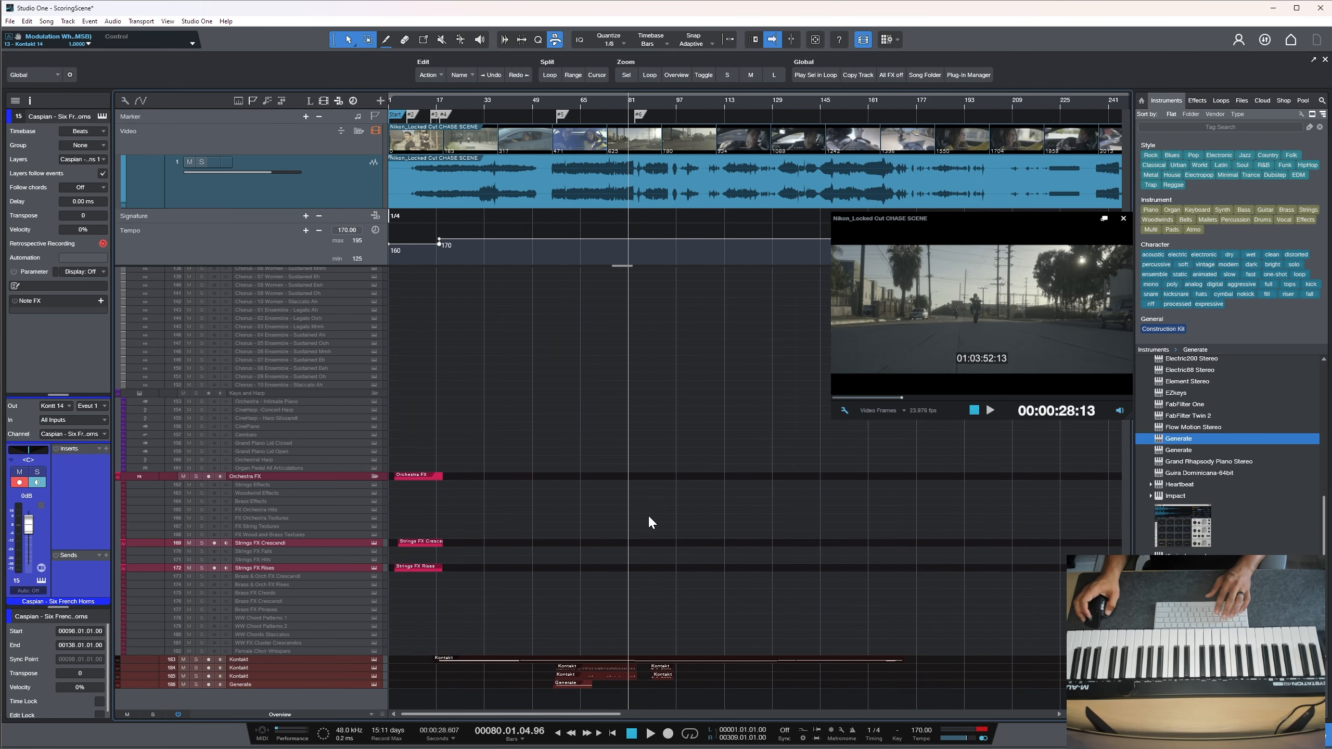
pyautogui.press('capslock')
pyautogui.press('capslock')
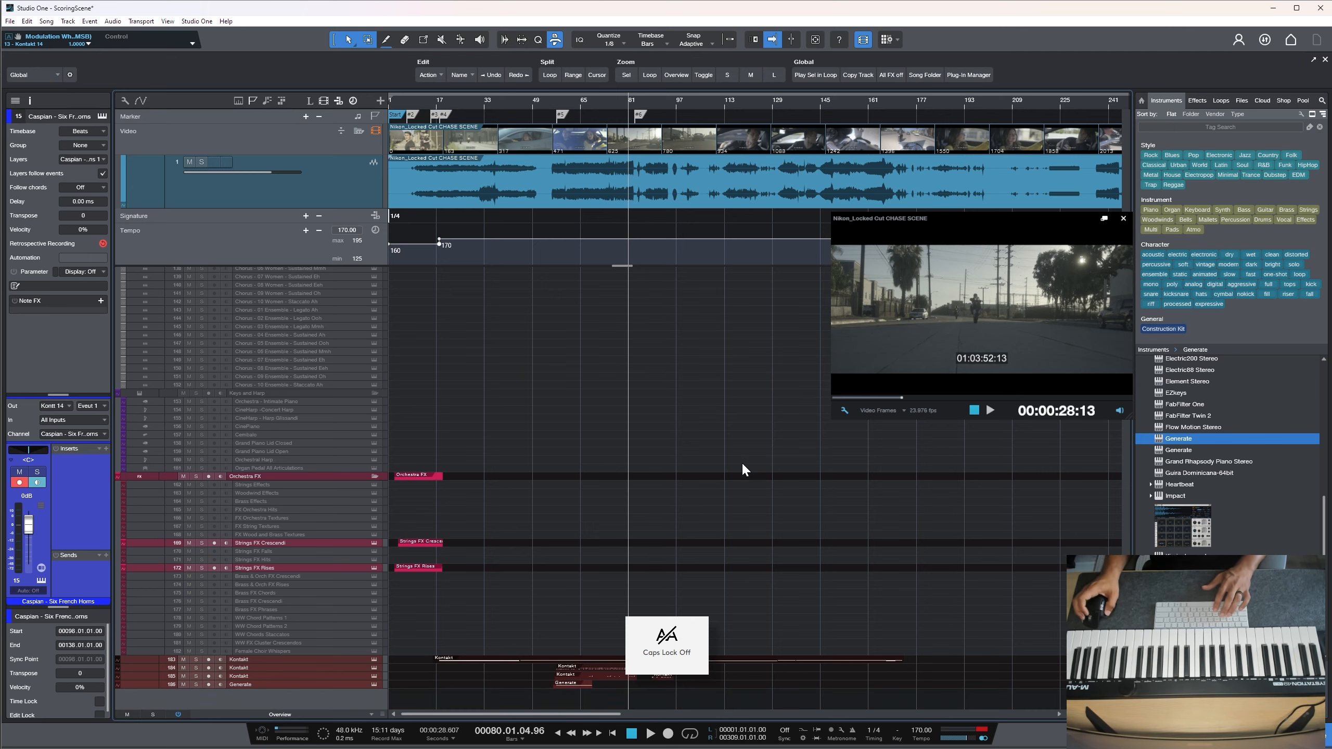
pyautogui.moveTo(669, 102); pyautogui.dragTo(807, 96)
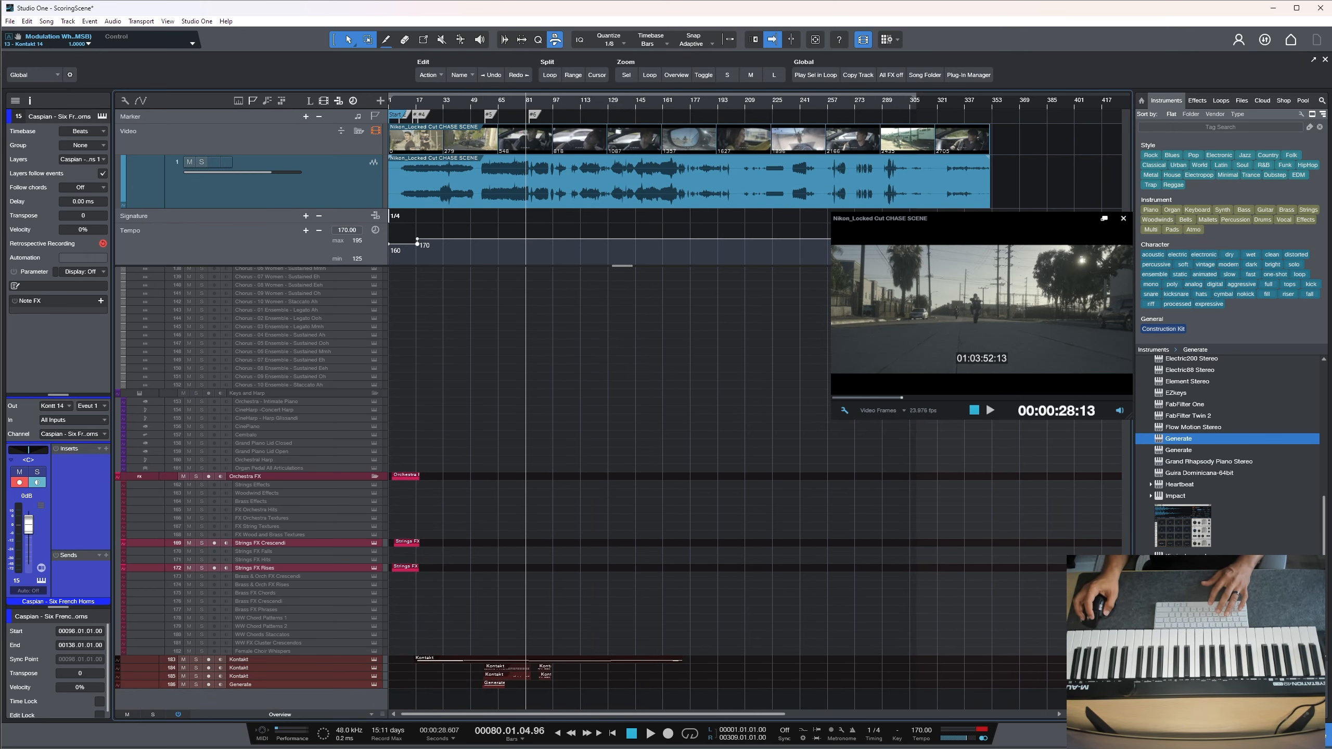
pyautogui.moveTo(1175, 578); pyautogui.dragTo(333, 702)
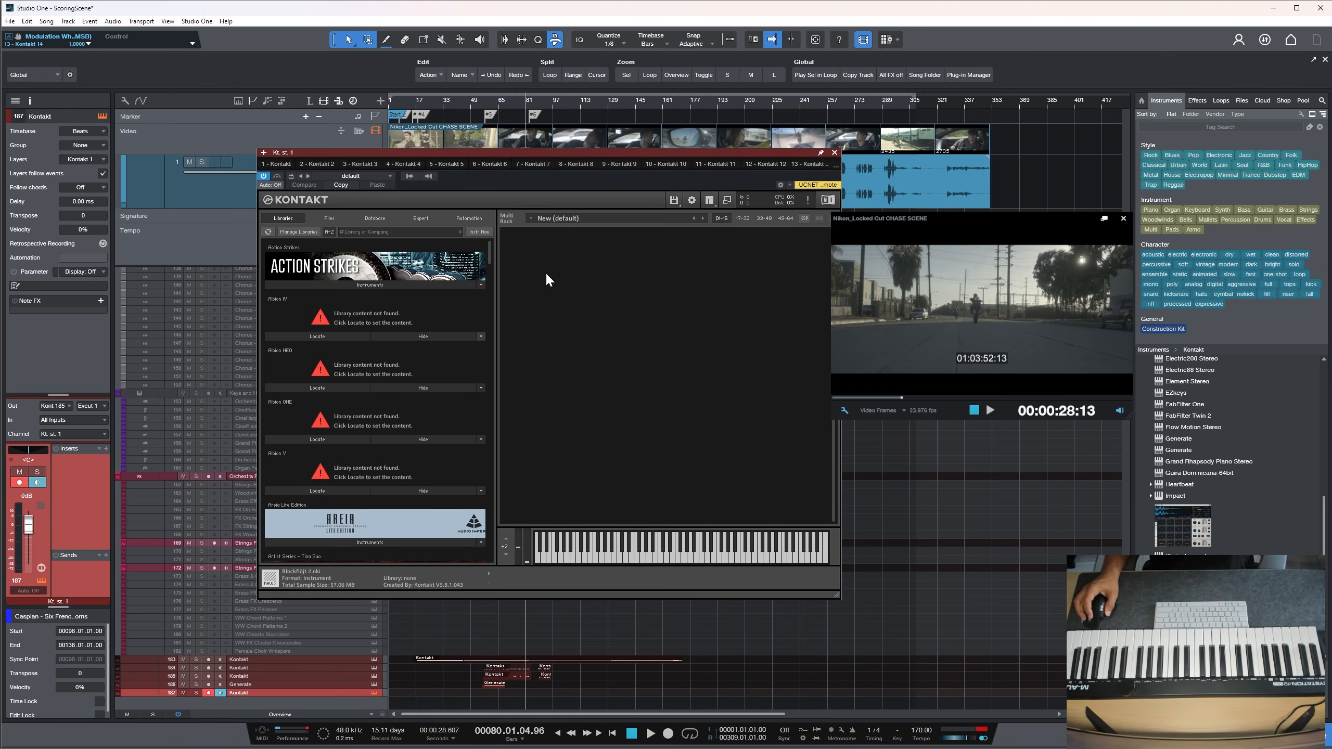
# Find the Mosaic Neon library in Kontakt and load its Mosaic Neon.nki instrument into the rack
pyautogui.moveTo(482, 251); pyautogui.dragTo(483, 433)
pyautogui.moveTo(485, 424); pyautogui.dragTo(484, 429)
pyautogui.scroll(2, 360, 430)
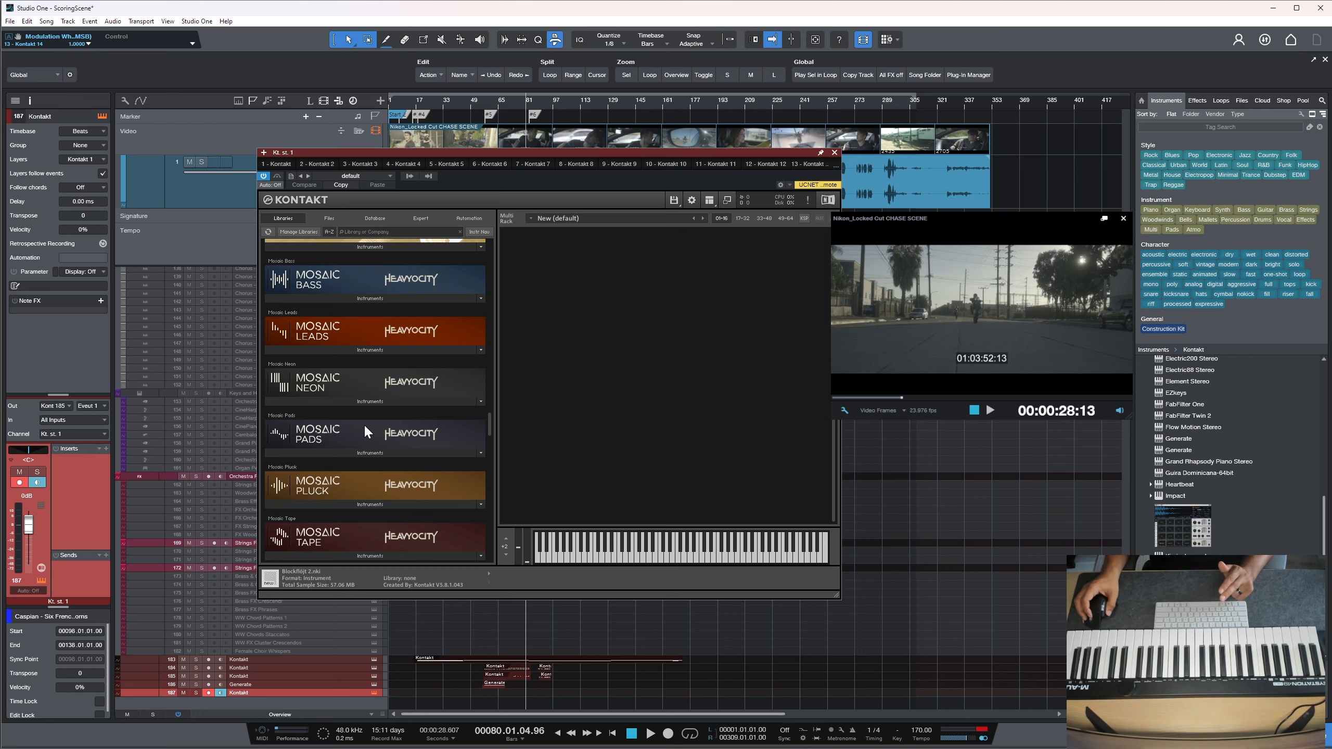
pyautogui.click(370, 401)
pyautogui.moveTo(293, 414); pyautogui.dragTo(560, 363)
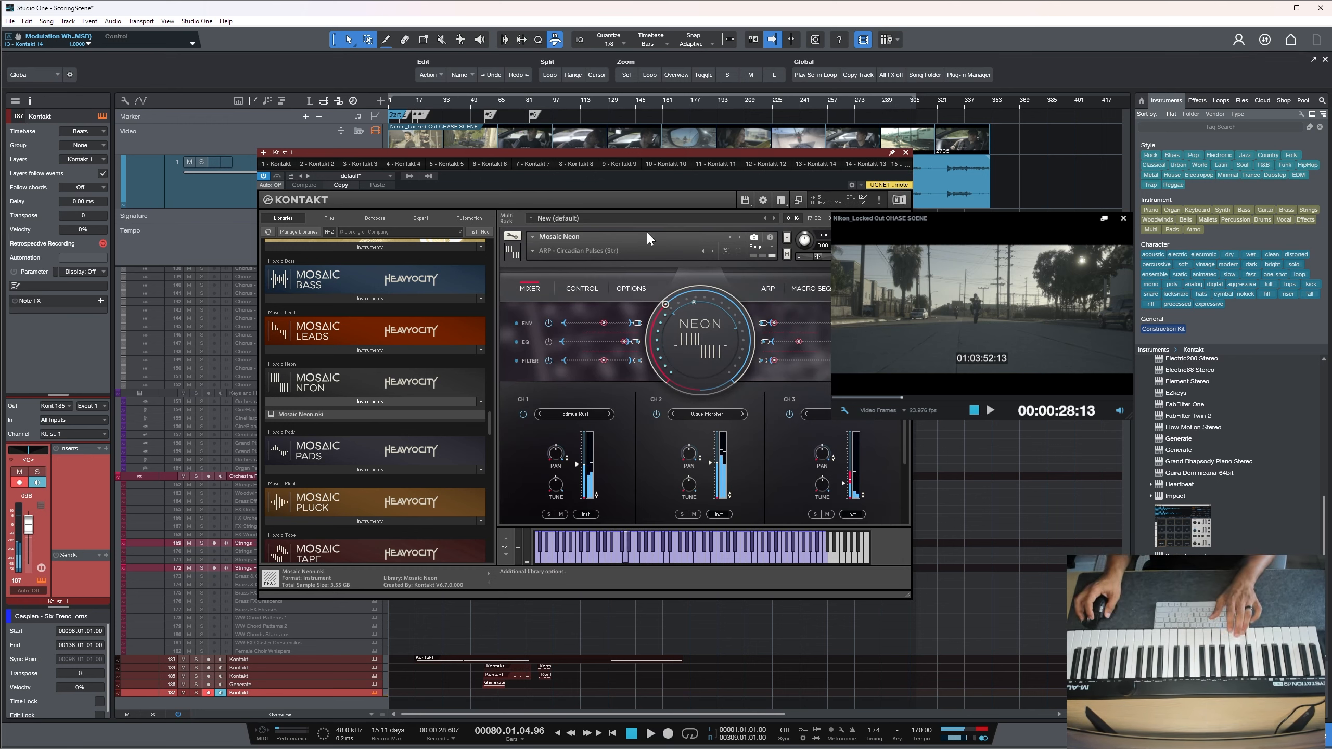
# Audition Mosaic Neon's Arp snapshots from Doomsday Clock (Trp) through Frank Tick (Trp) to Game Man (Str)
pyautogui.click(533, 251)
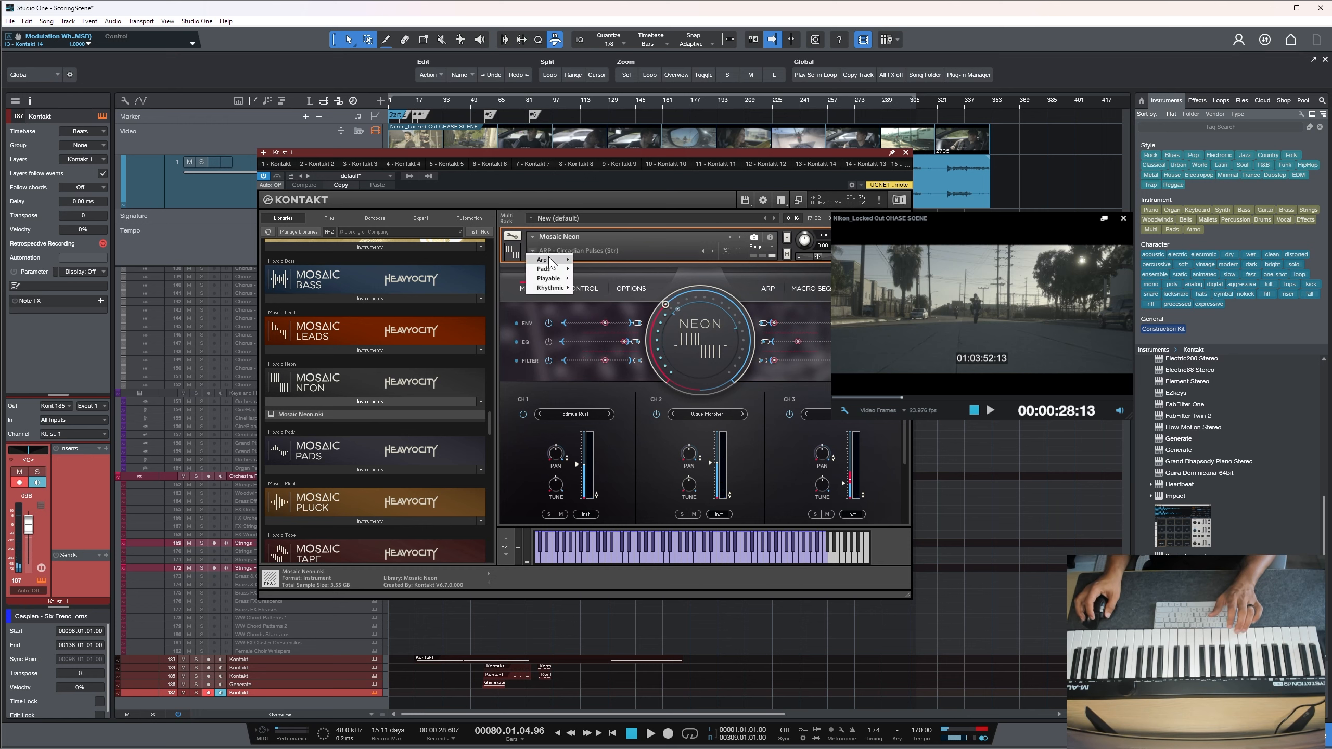
pyautogui.moveTo(550, 282)
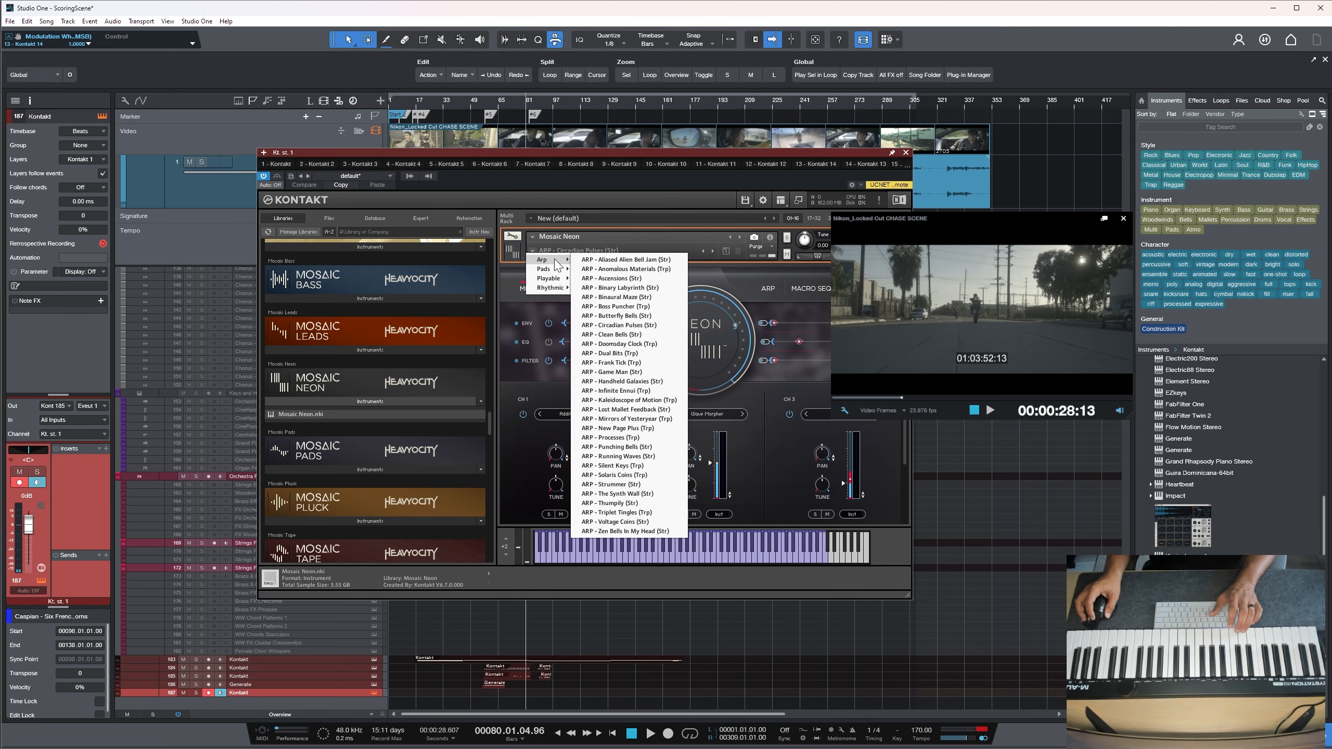
pyautogui.click(636, 344)
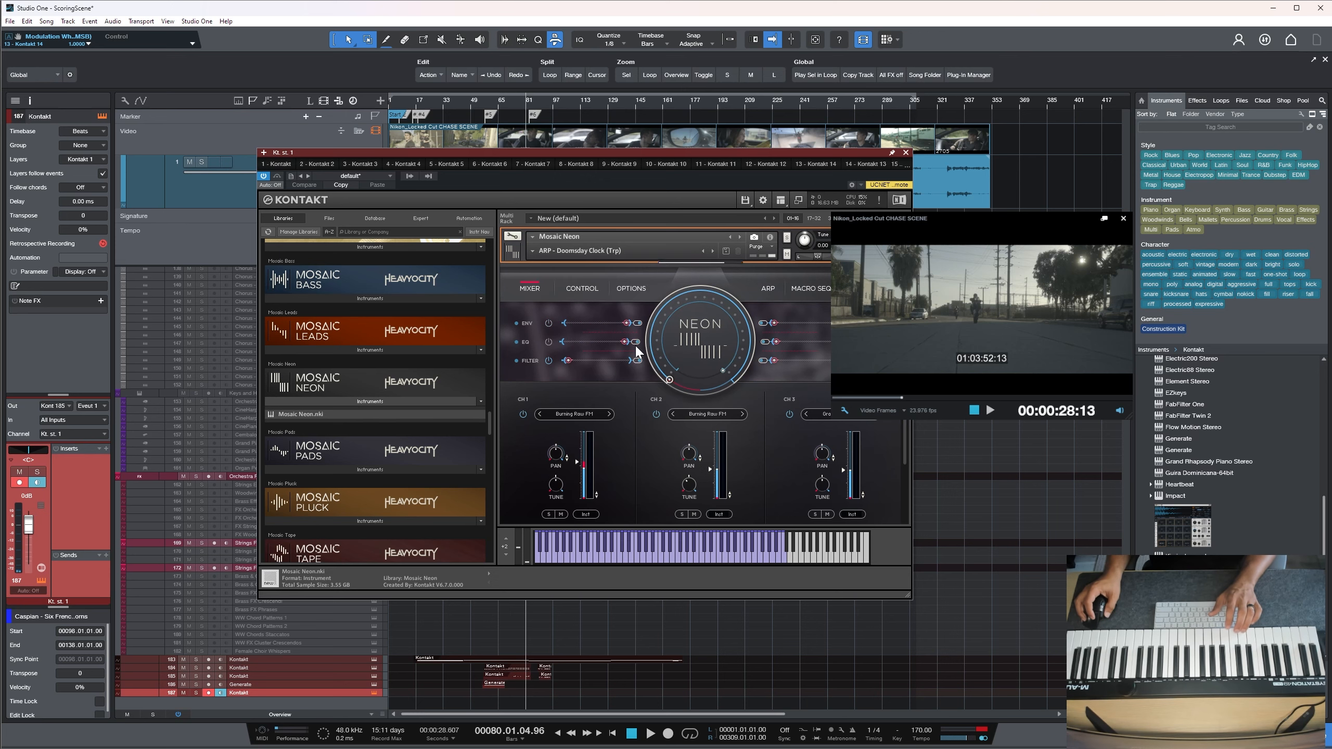
pyautogui.click(711, 252)
pyautogui.click(711, 251)
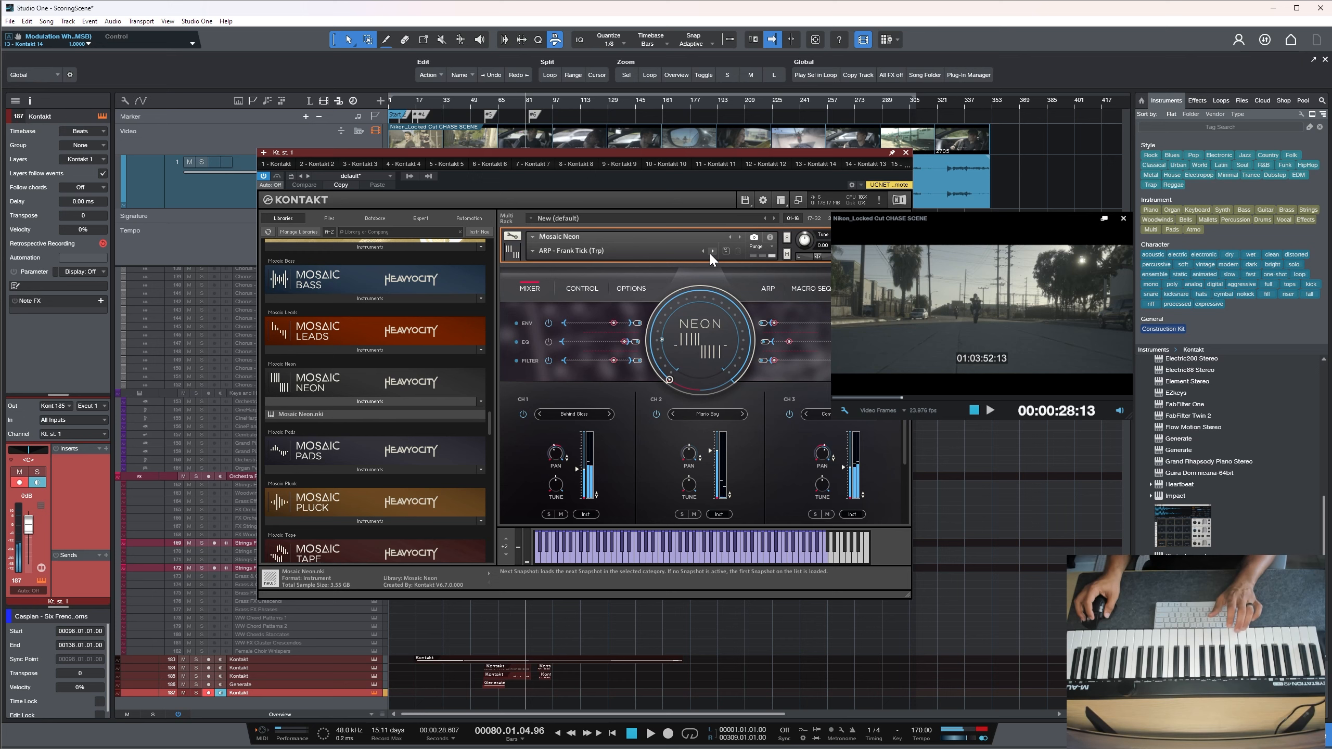
pyautogui.click(711, 252)
# Load the Playable snapshot Big Bad Bass in Mosaic Neon and close the Kontakt window
pyautogui.click(533, 250)
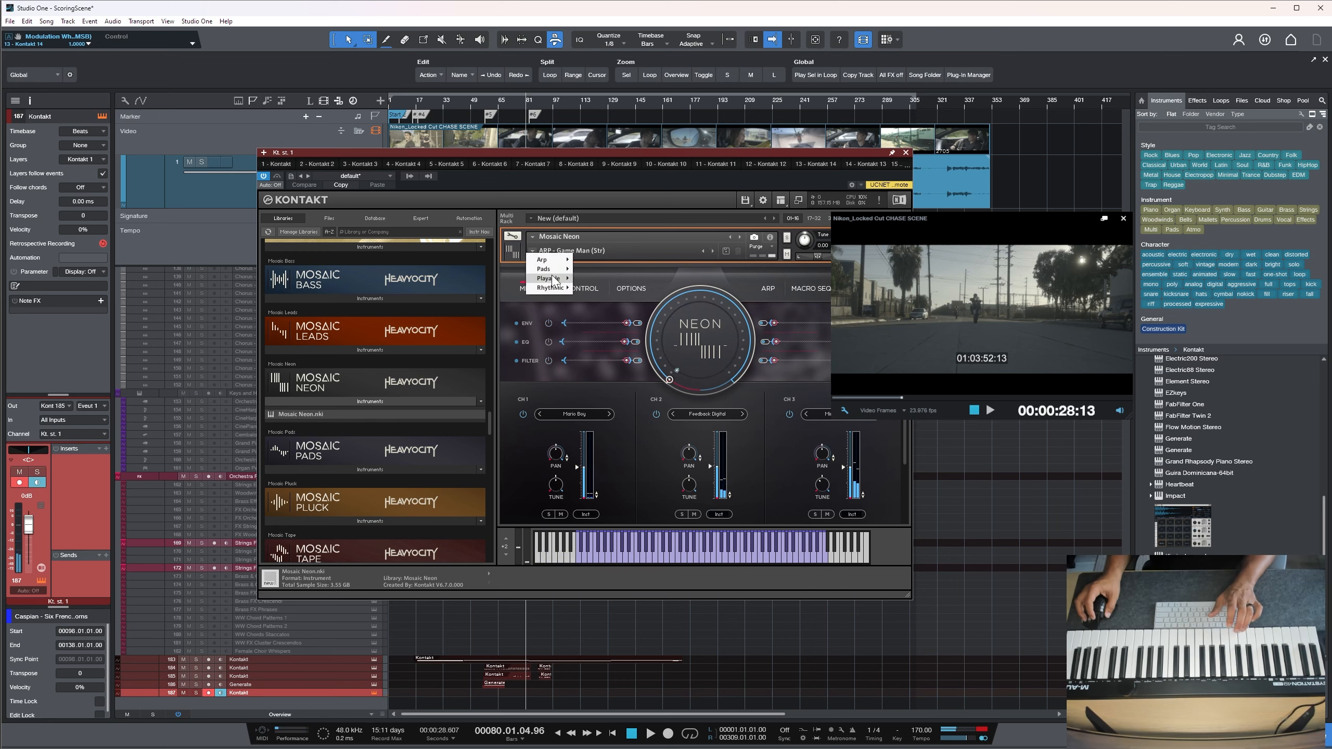
pyautogui.moveTo(554, 281)
pyautogui.click(624, 301)
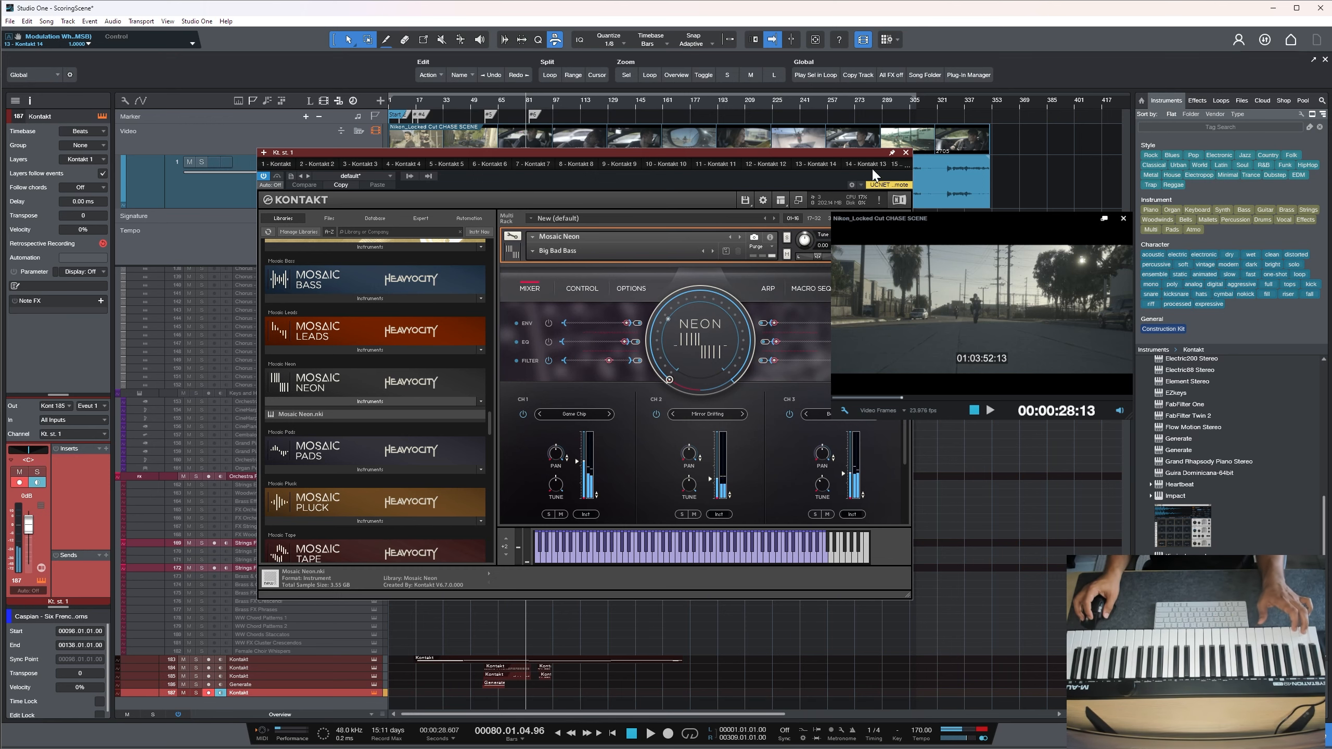
pyautogui.click(906, 152)
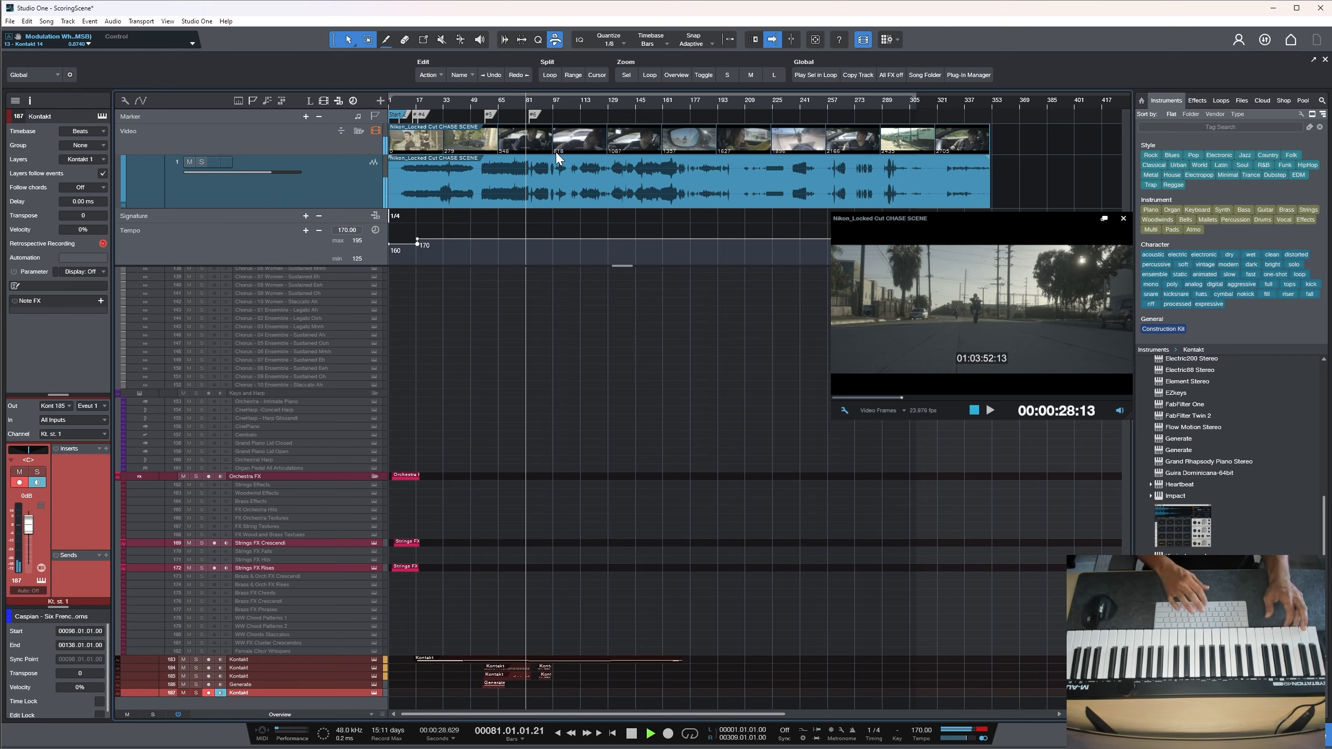
# Play the chase from around bar 81 and mute the video's audio track during playback
pyautogui.press('space')
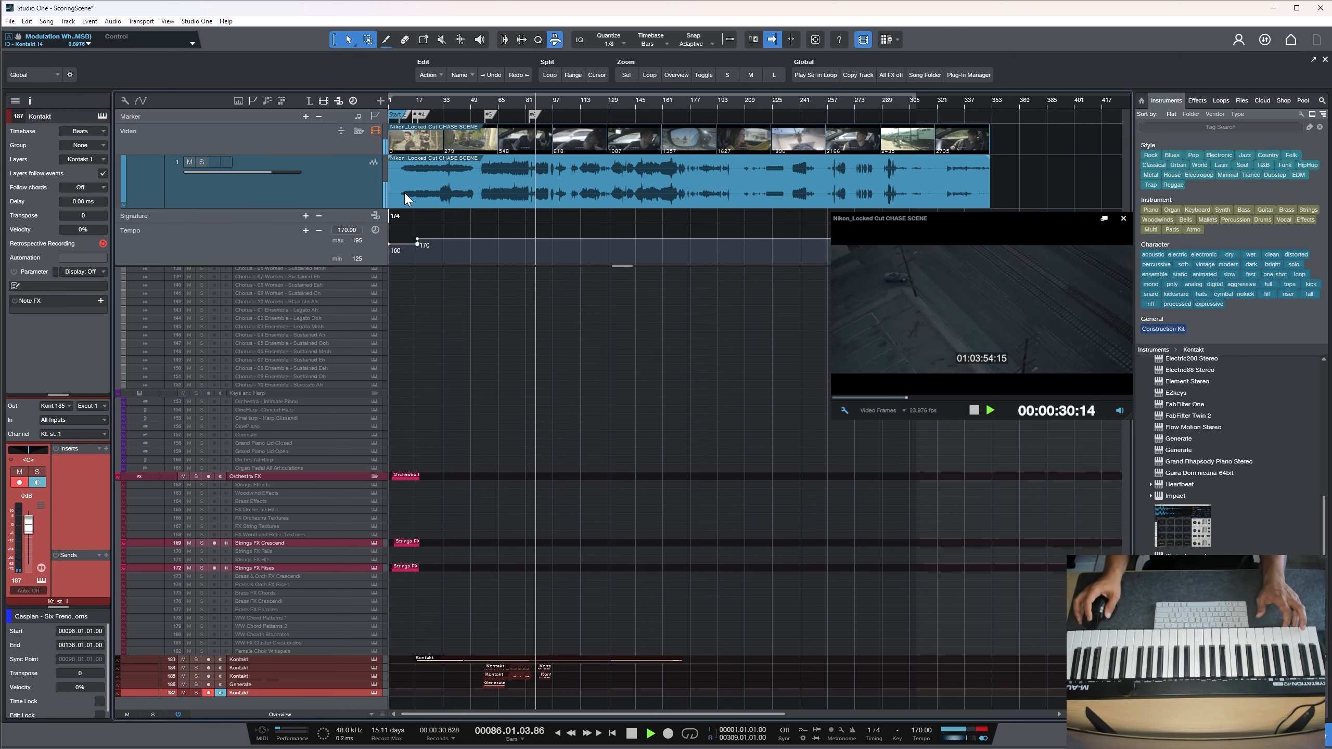
pyautogui.click(189, 162)
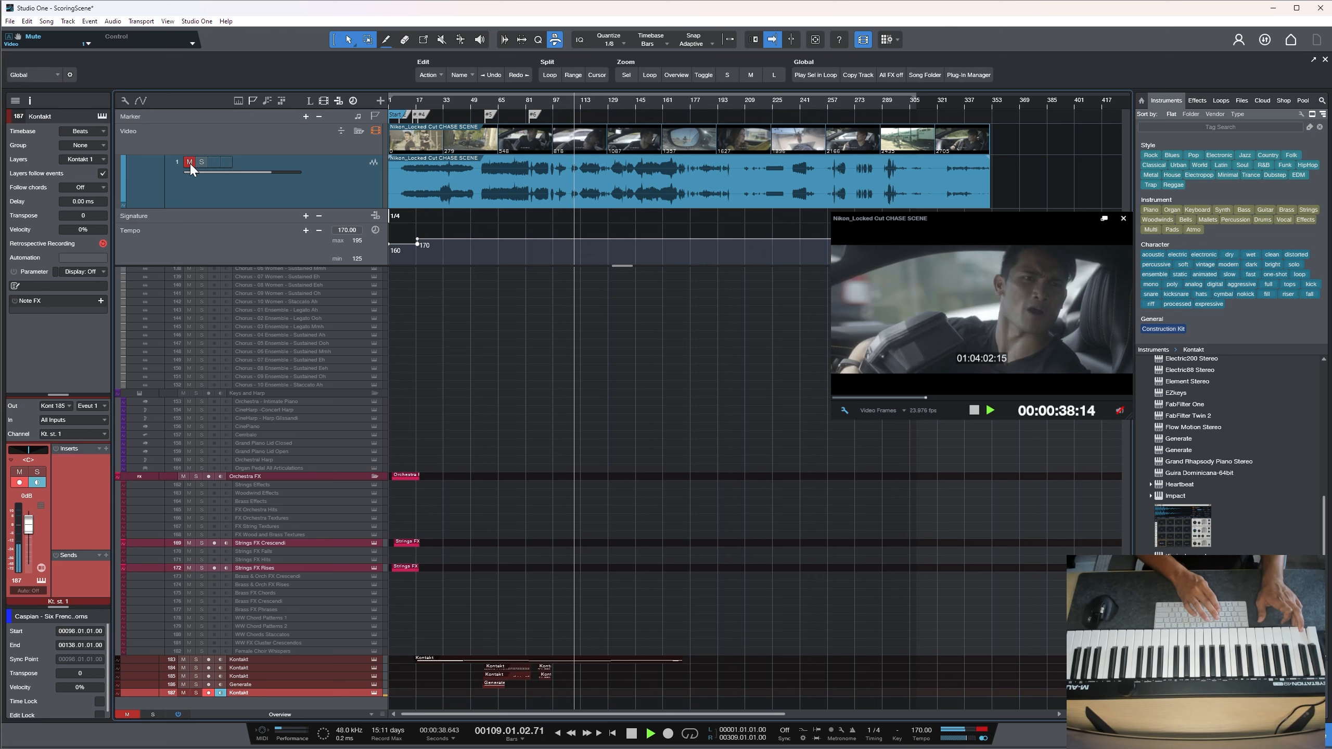
pyautogui.press('space')
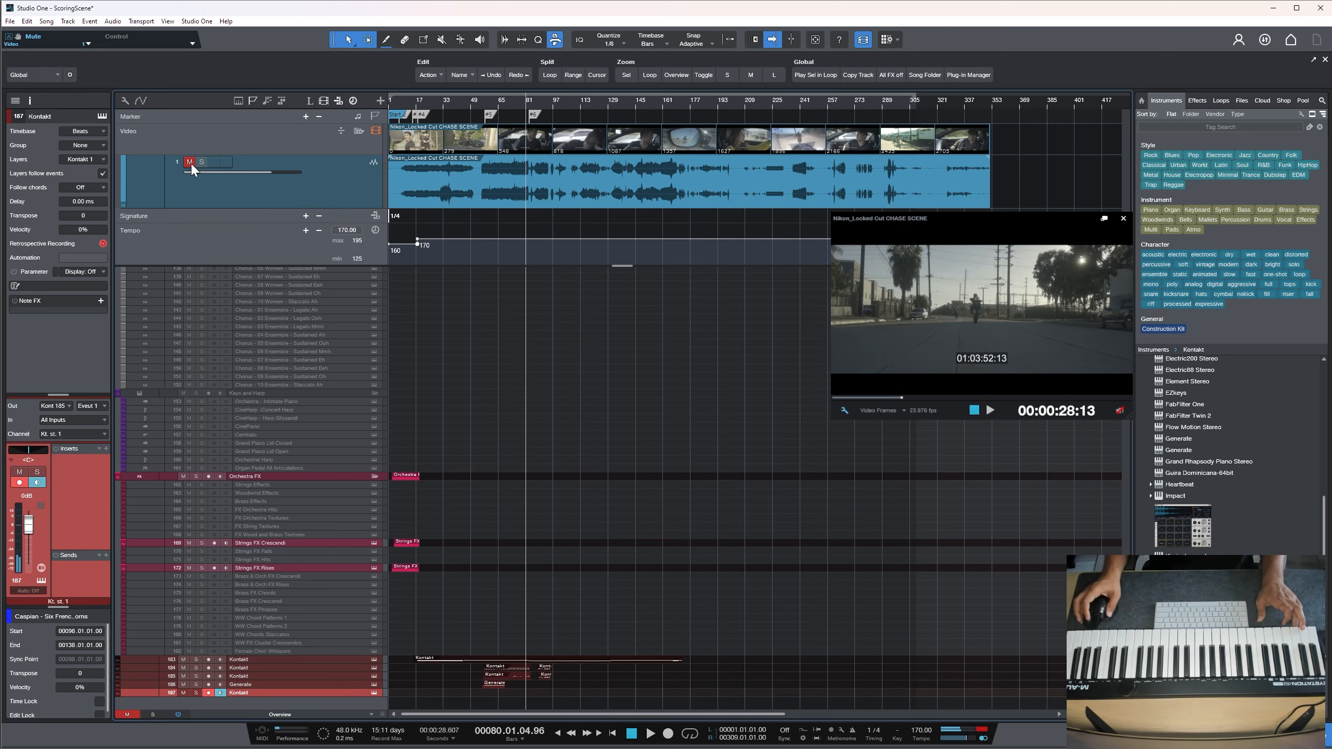
# Reopen Mosaic Neon on the last Kontakt track, sample two Arp snapshots, and load the Playable snapshot Chunk Man
pyautogui.click(373, 693)
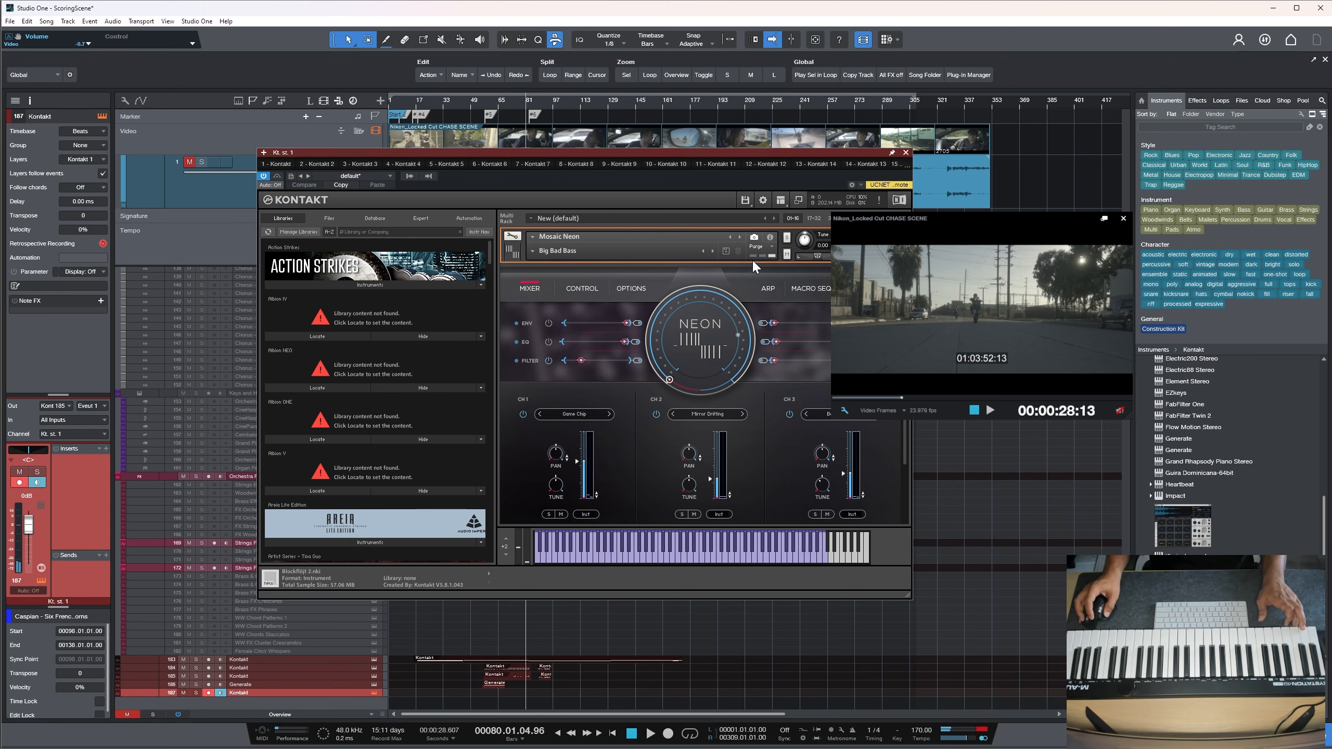
pyautogui.click(712, 252)
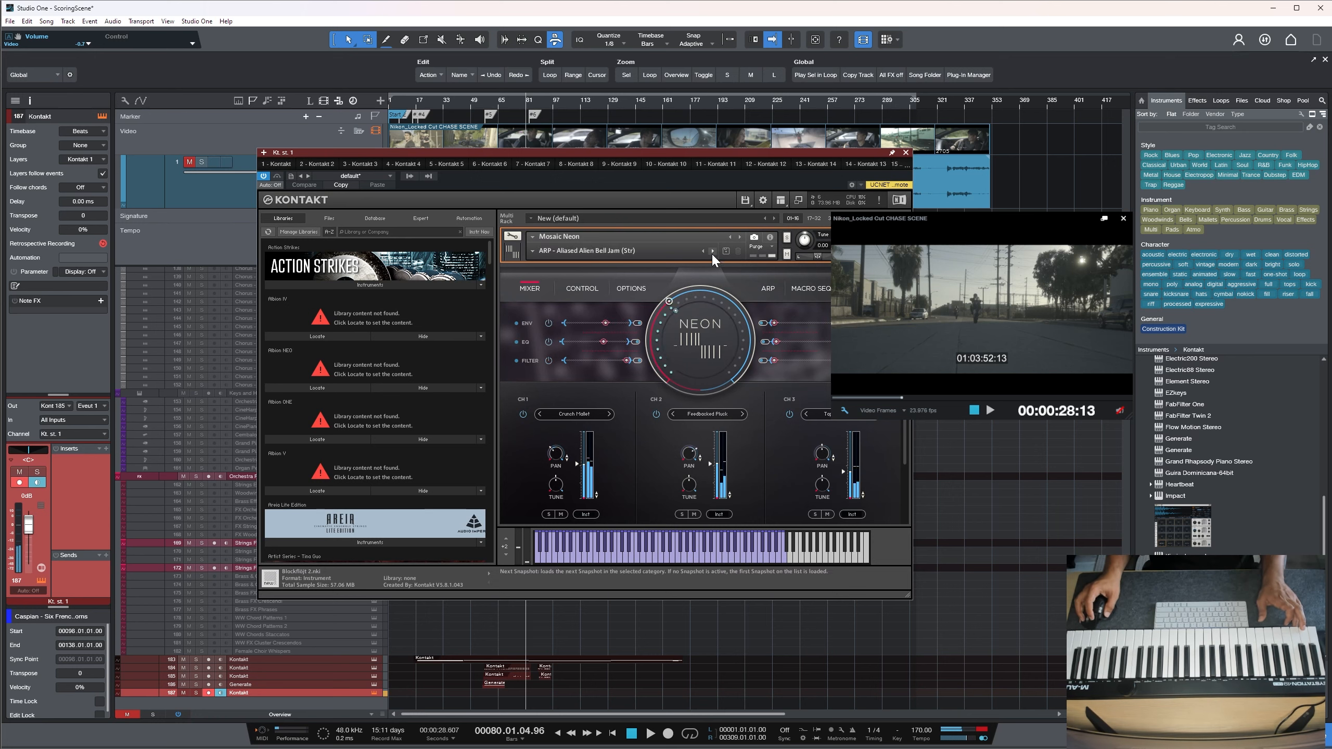
pyautogui.click(712, 252)
pyautogui.click(533, 251)
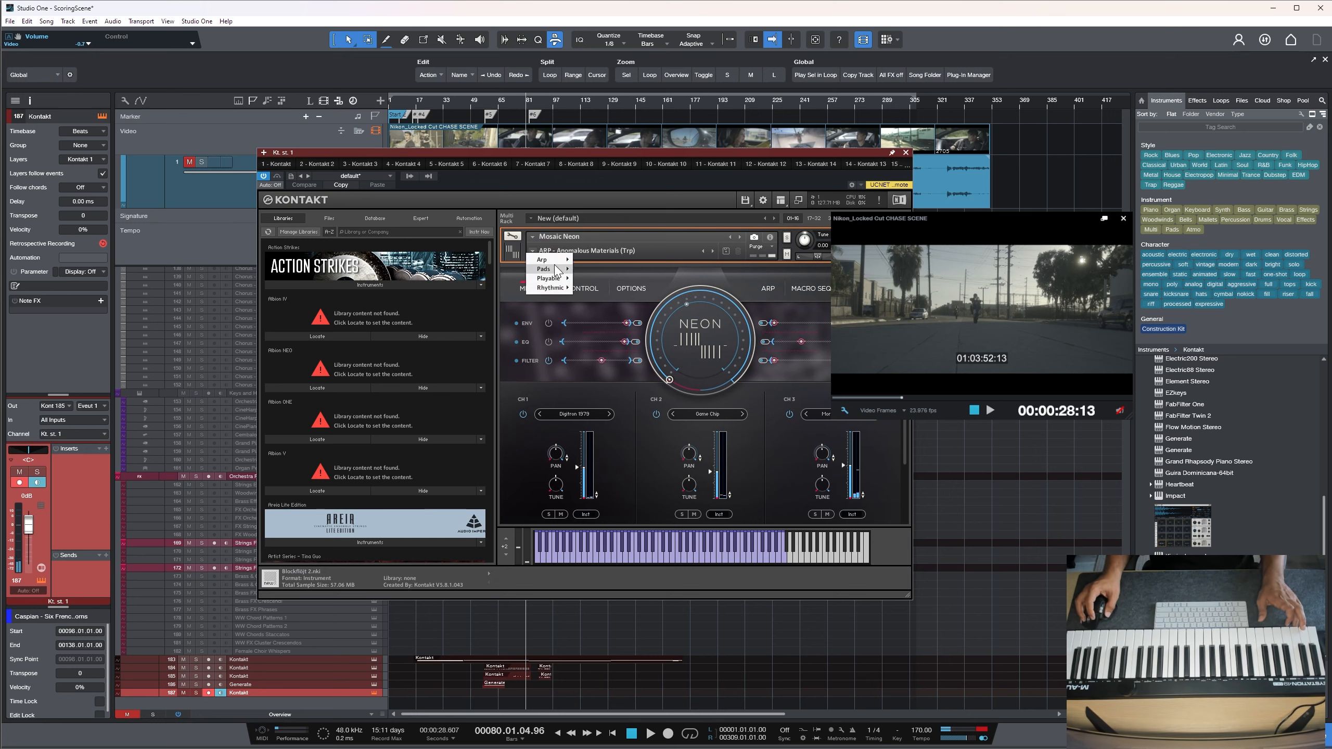
pyautogui.moveTo(556, 278)
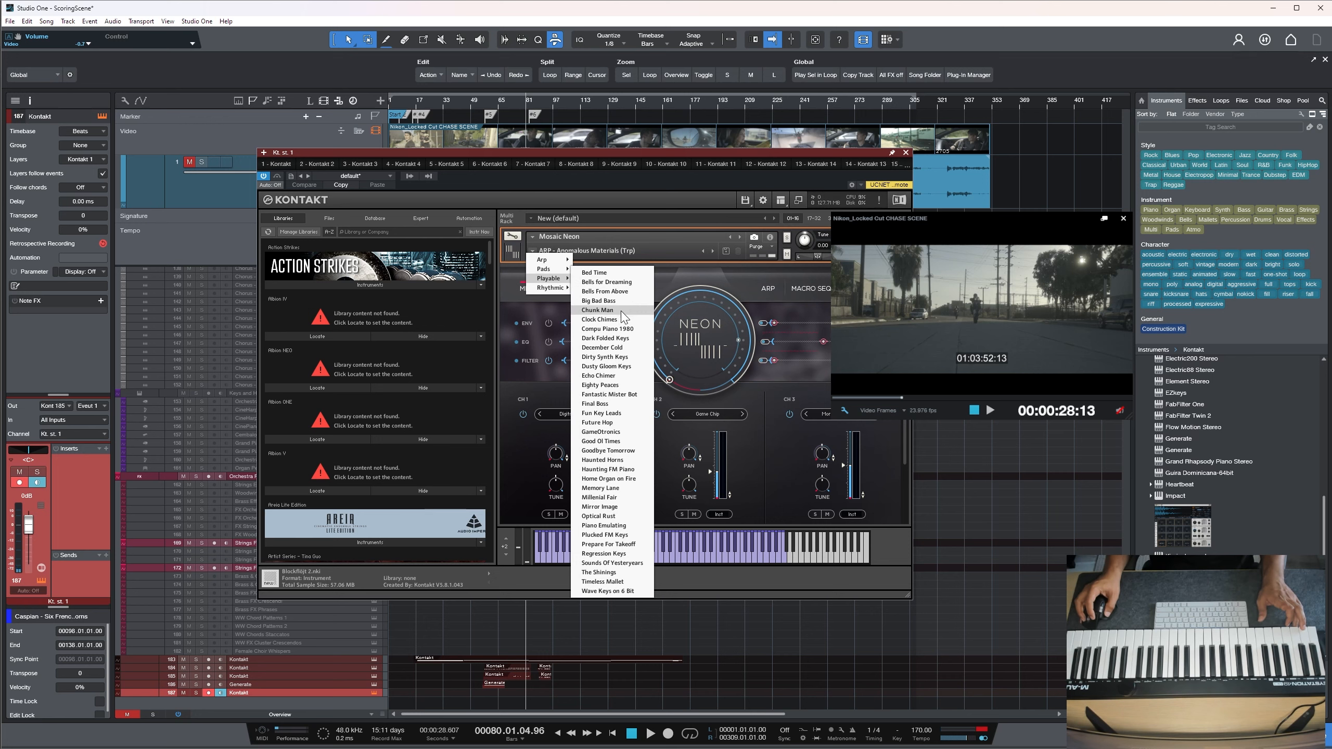
pyautogui.click(598, 310)
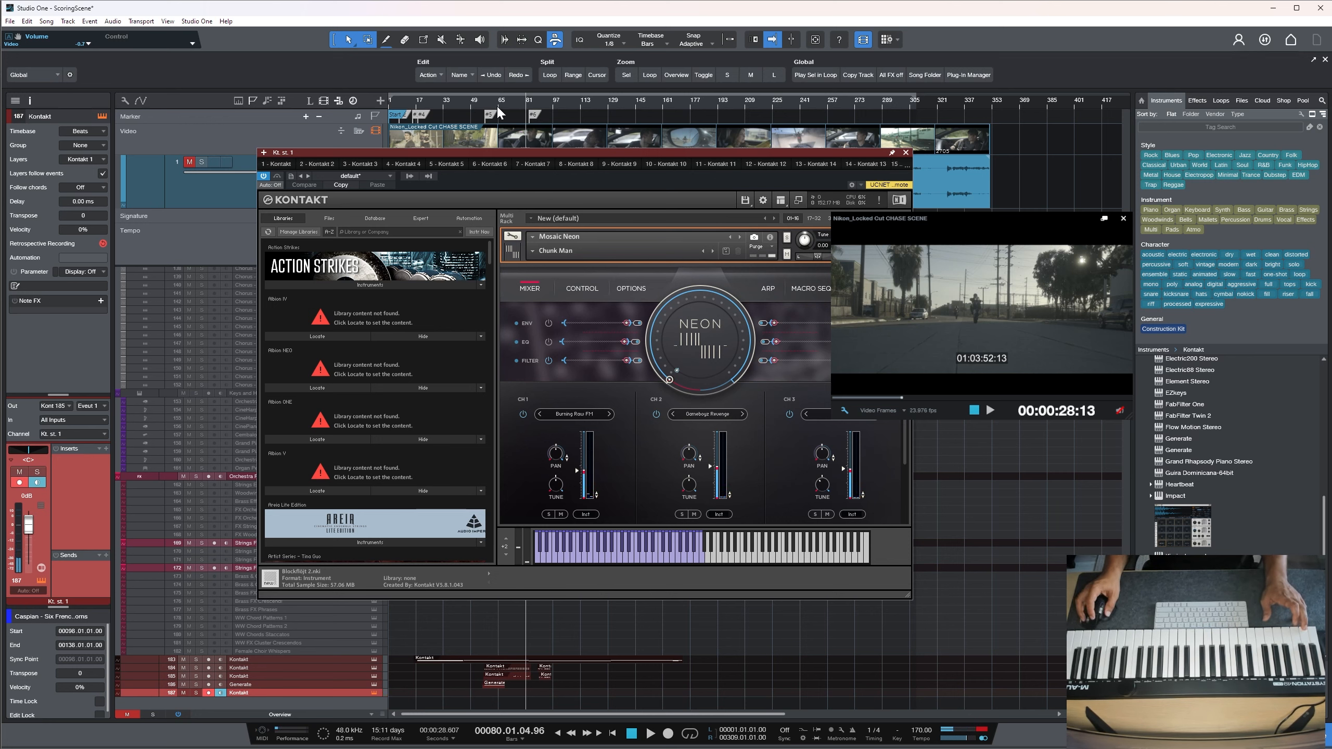
# Try recording a Chunk Man part on the last Kontakt track, starting from bar 74
pyautogui.moveTo(512, 100); pyautogui.dragTo(534, 108)
pyautogui.click(544, 107)
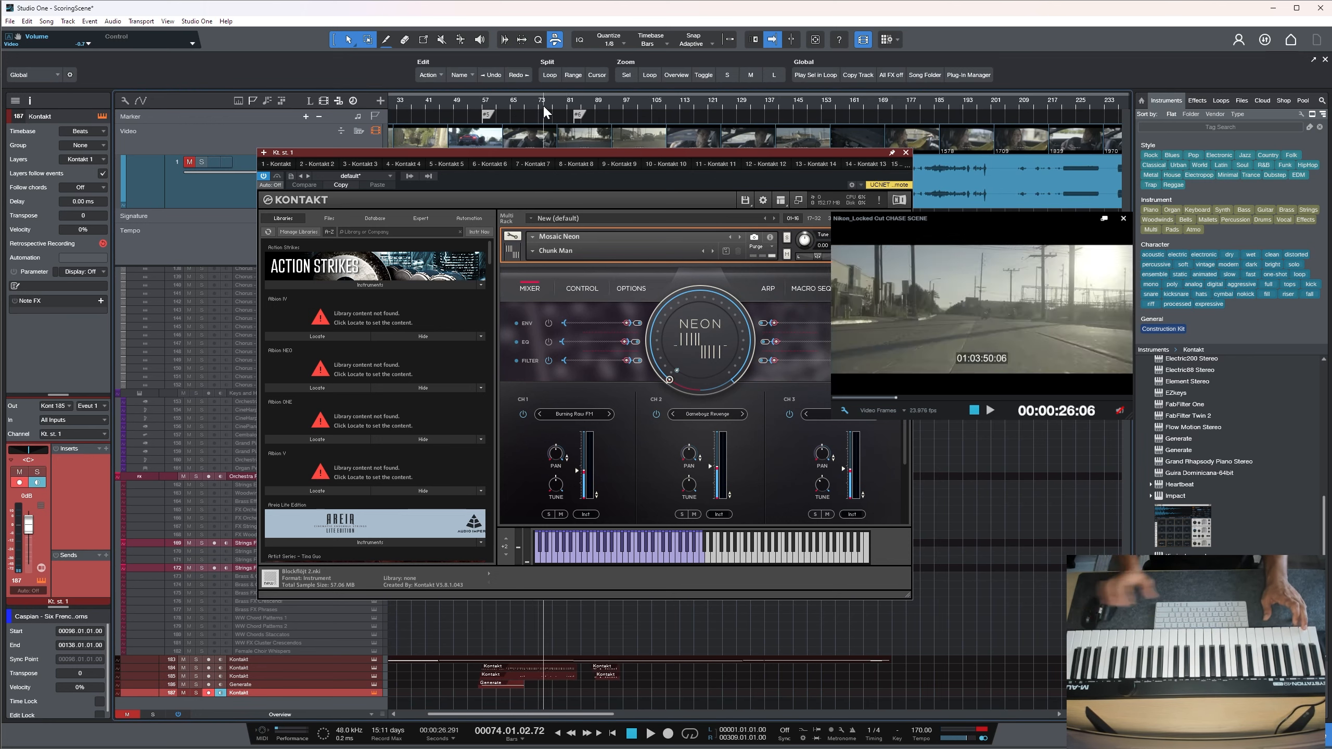
pyautogui.press('KP_Multiply')
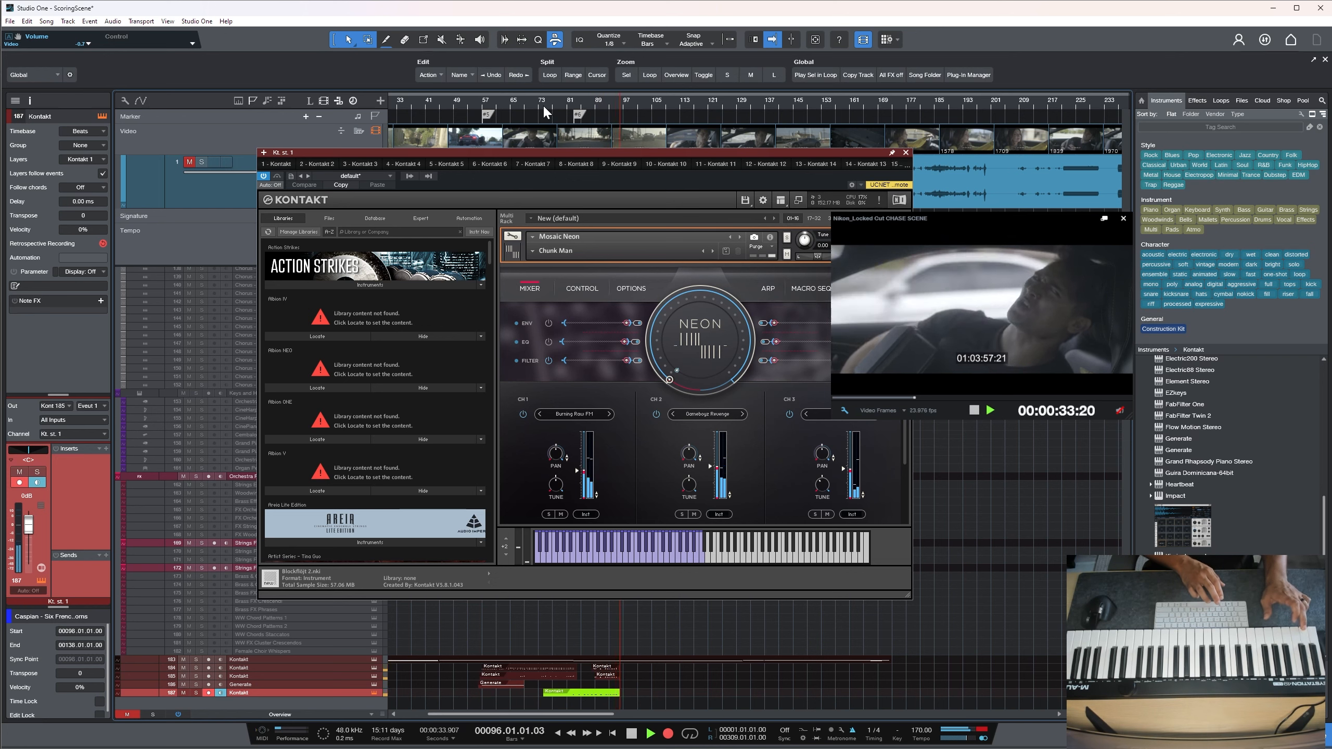
pyautogui.press('space')
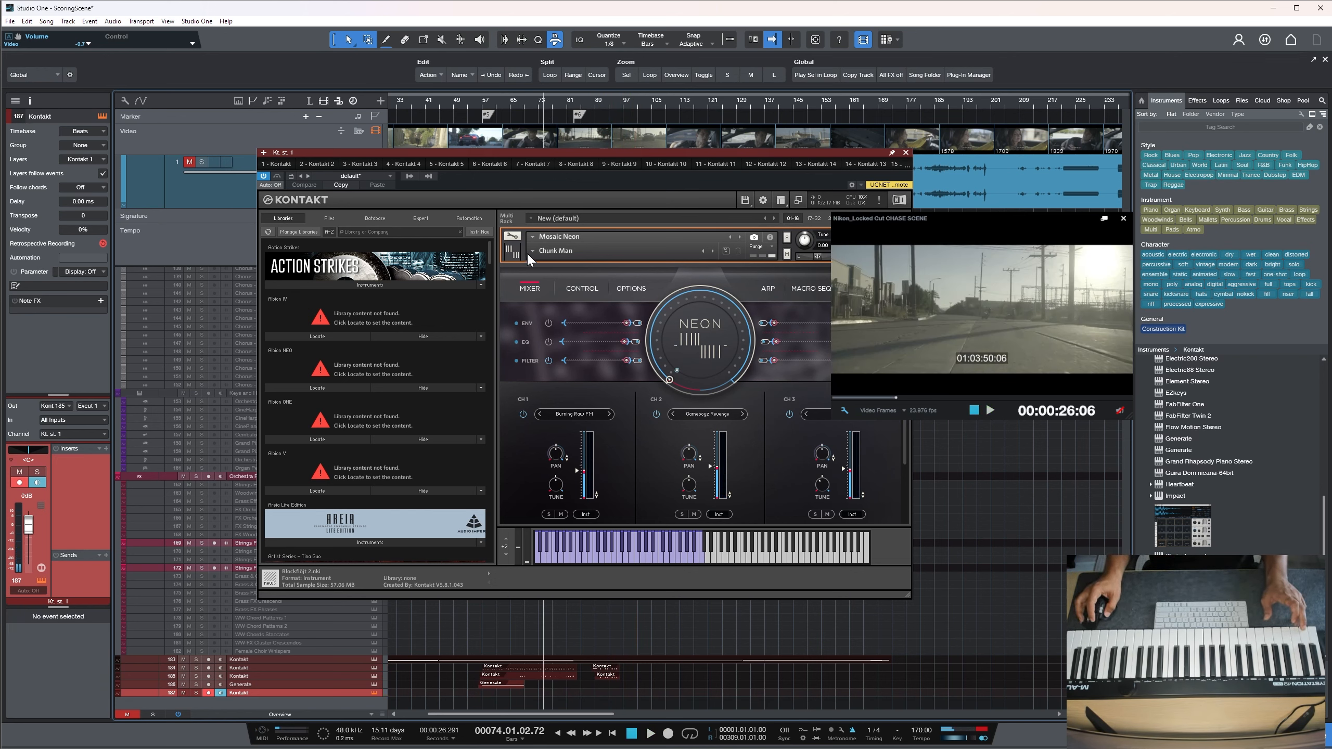
# Load Mosaic Neon's Rhythmic snapshot RHY - Decaying Crescendos (Str)
pyautogui.click(530, 251)
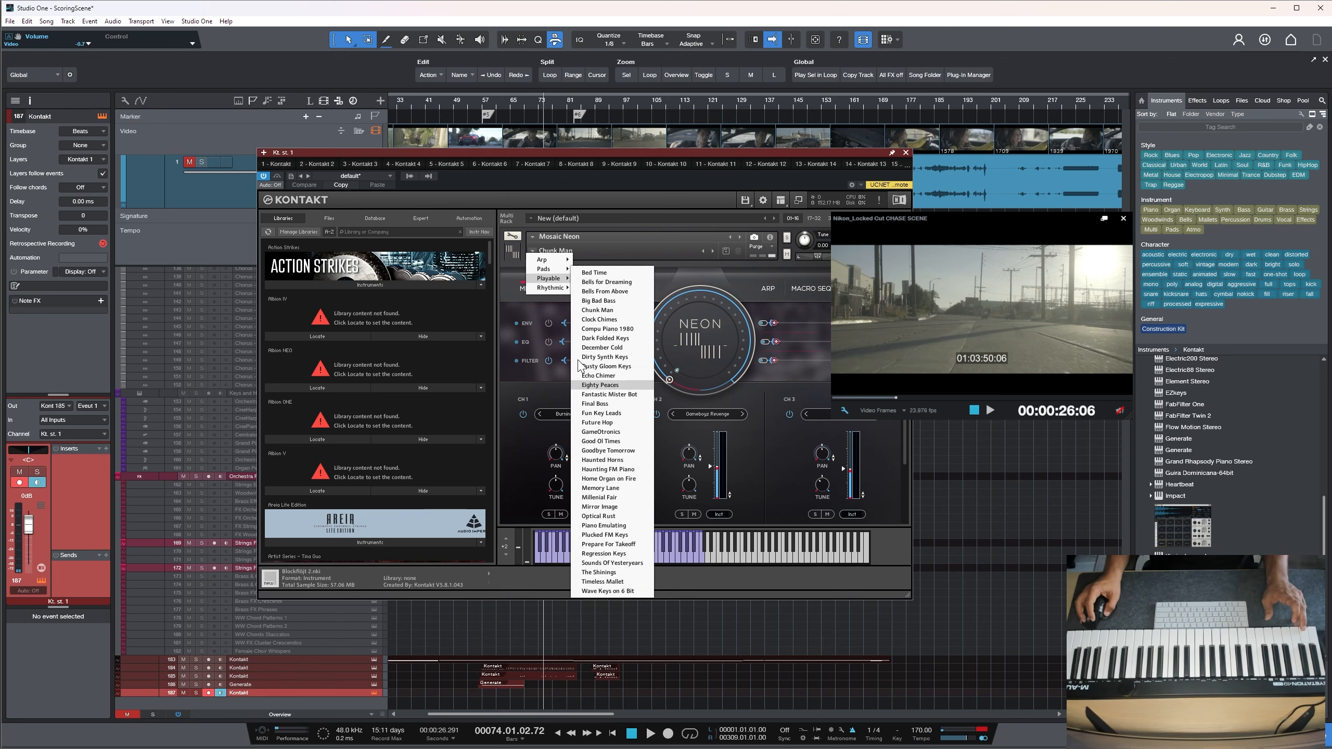
pyautogui.moveTo(543, 293)
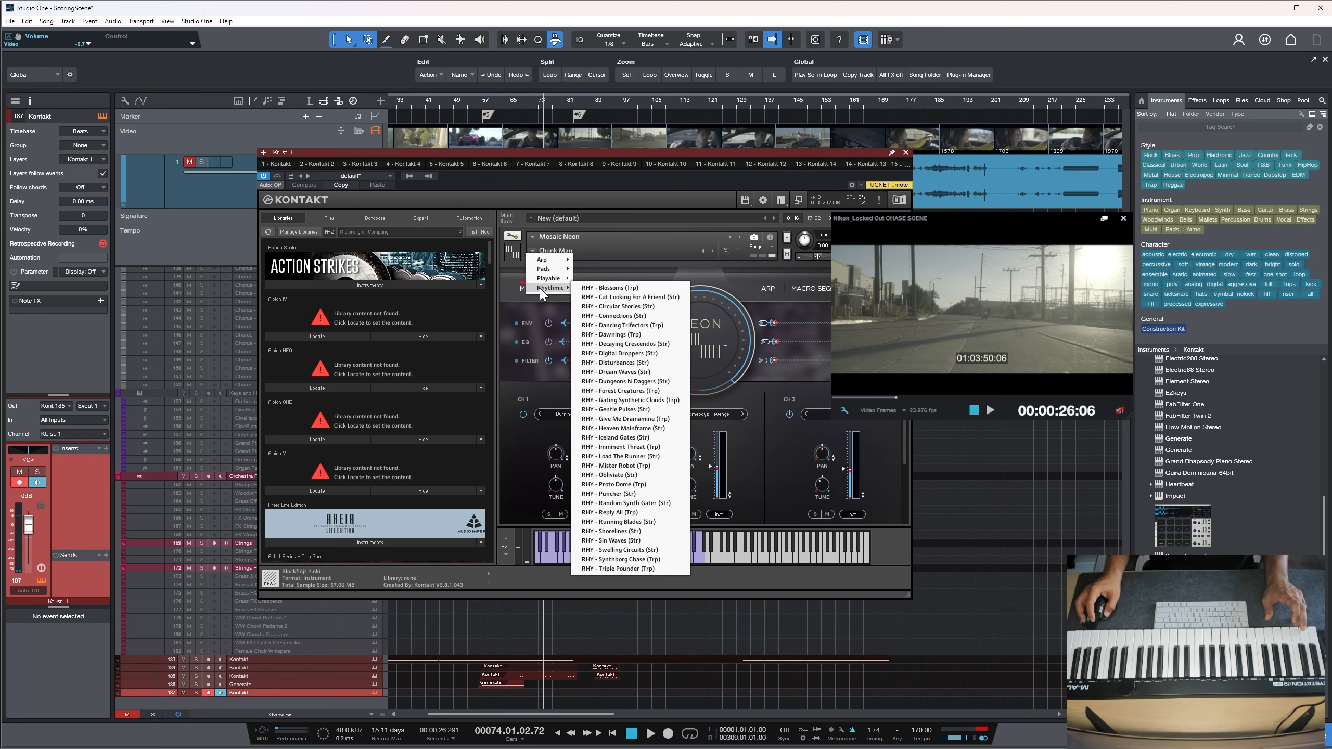
pyautogui.click(641, 343)
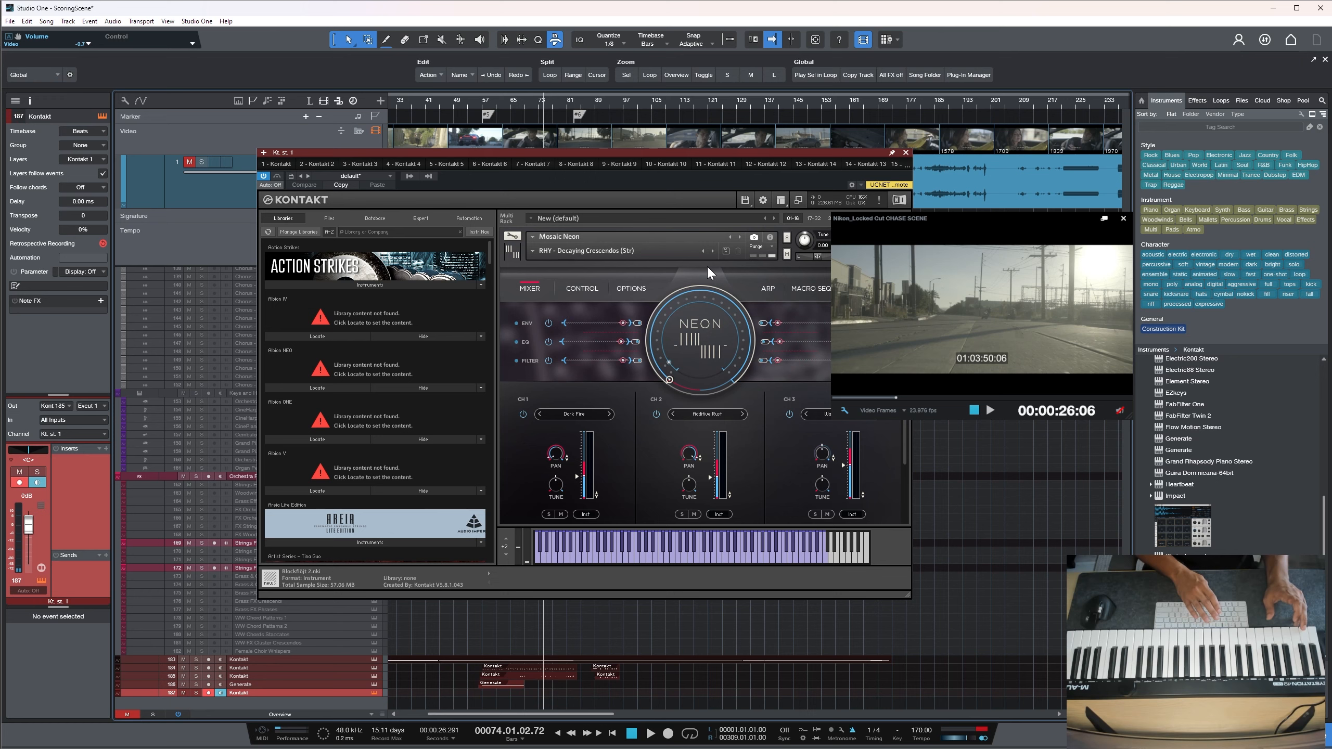
# Record a trial Decaying Crescendos take from bar 74 and undo it
pyautogui.press('KP_Multiply')
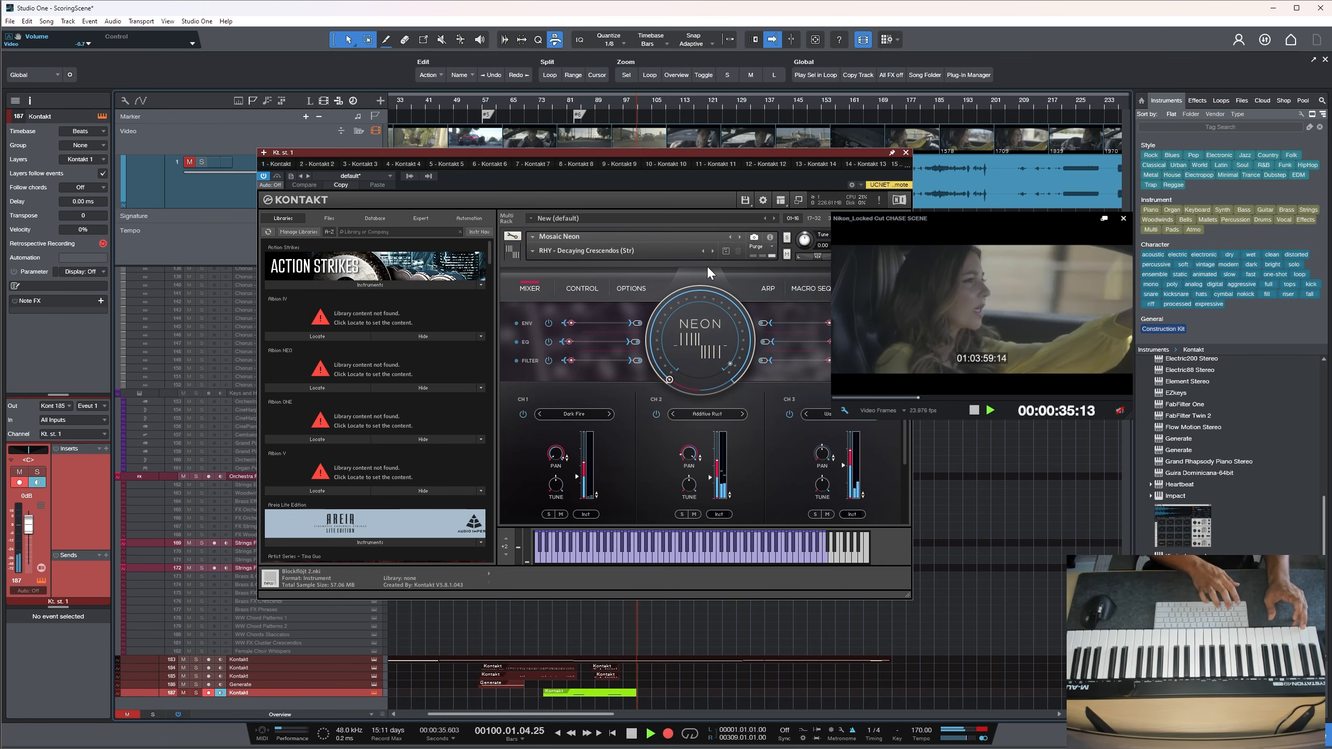
pyautogui.press('space')
pyautogui.hotkey('ctrl', 'z')
# Record a Decaying Crescendos part on the last Kontakt track from bar 74 to about bar 133, and close the Kontakt window
pyautogui.press('KP_Multiply')
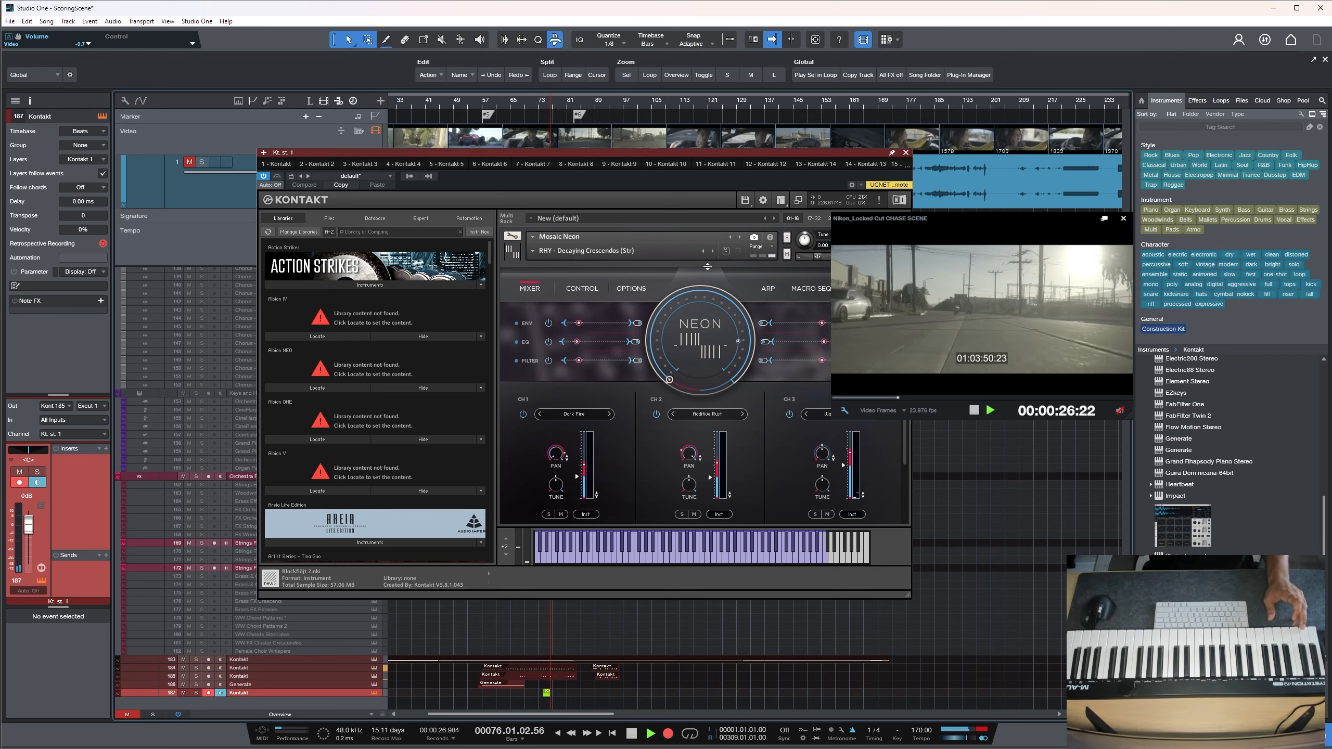
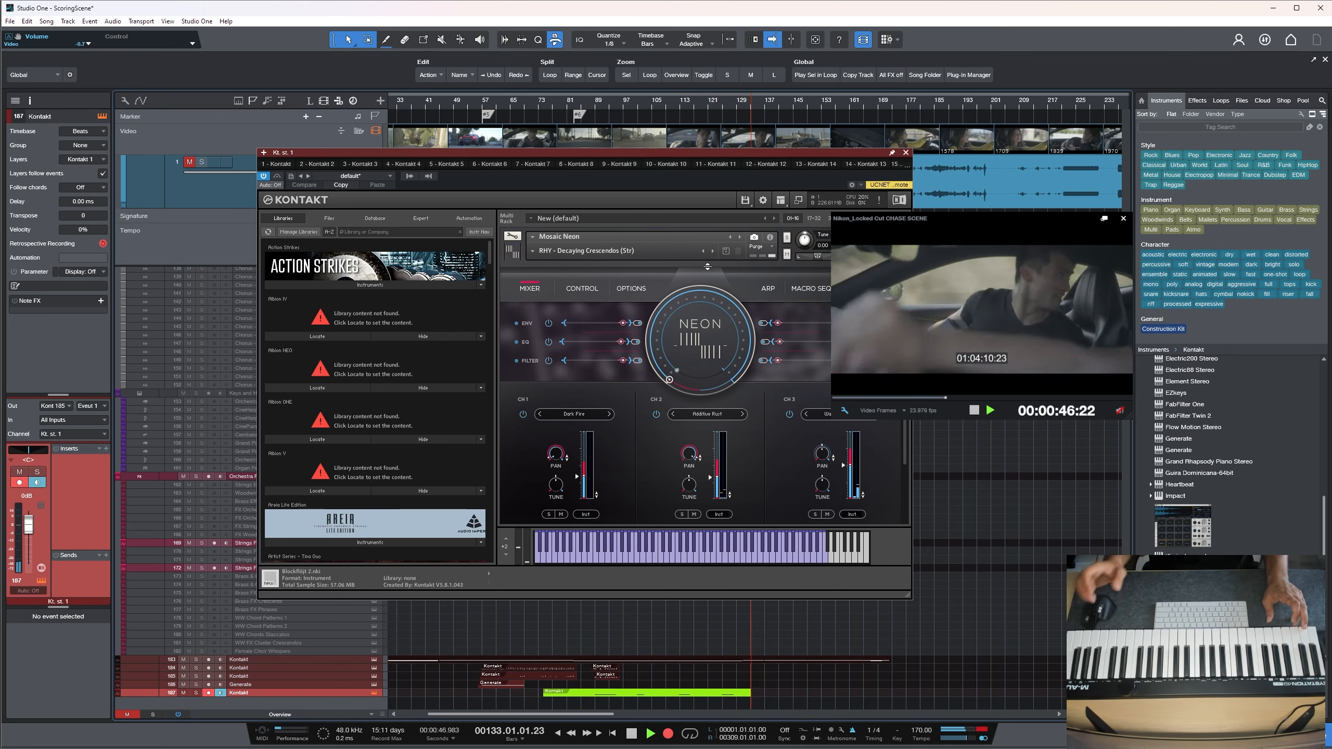
pyautogui.press('space')
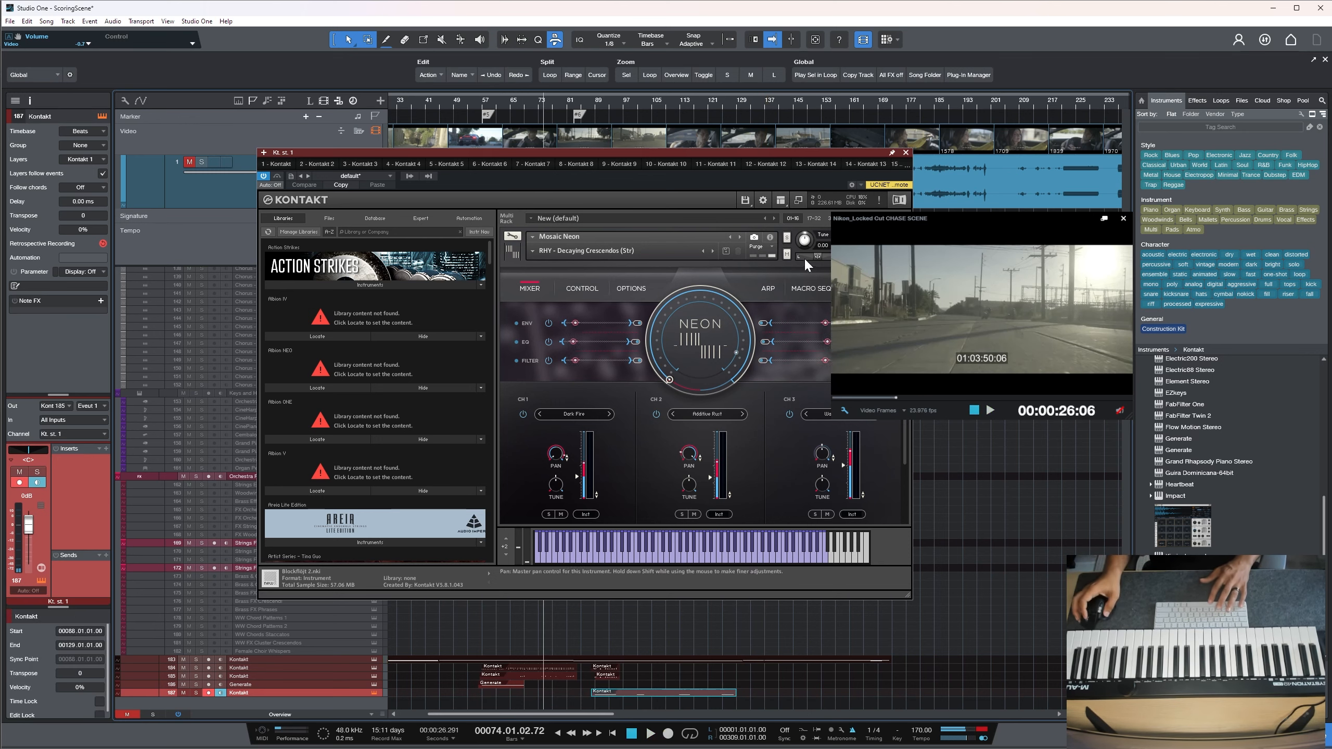
pyautogui.click(906, 152)
# Look over the recorded parts across the arrangement and the instruments available for another layer
pyautogui.scroll(-1, 760, 493)
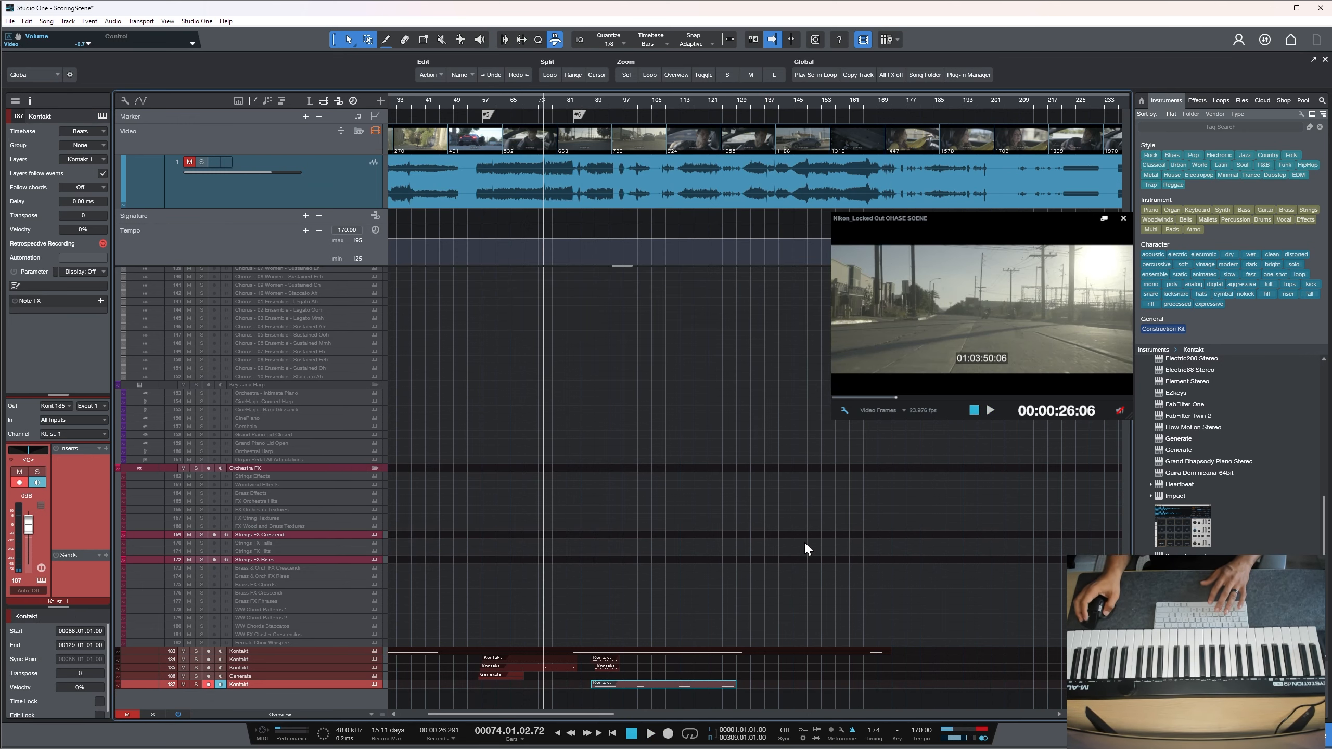
pyautogui.hscroll(-5, 761, 547)
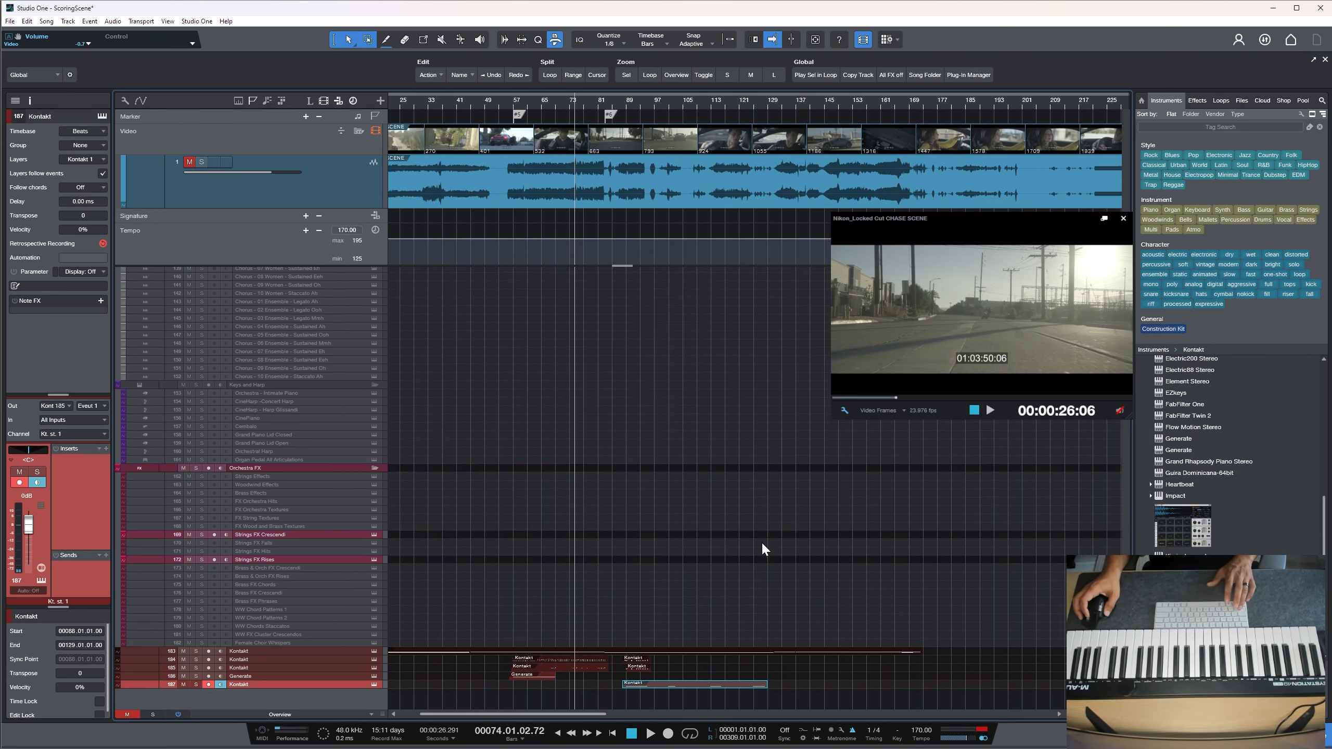
pyautogui.scroll(2, 767, 559)
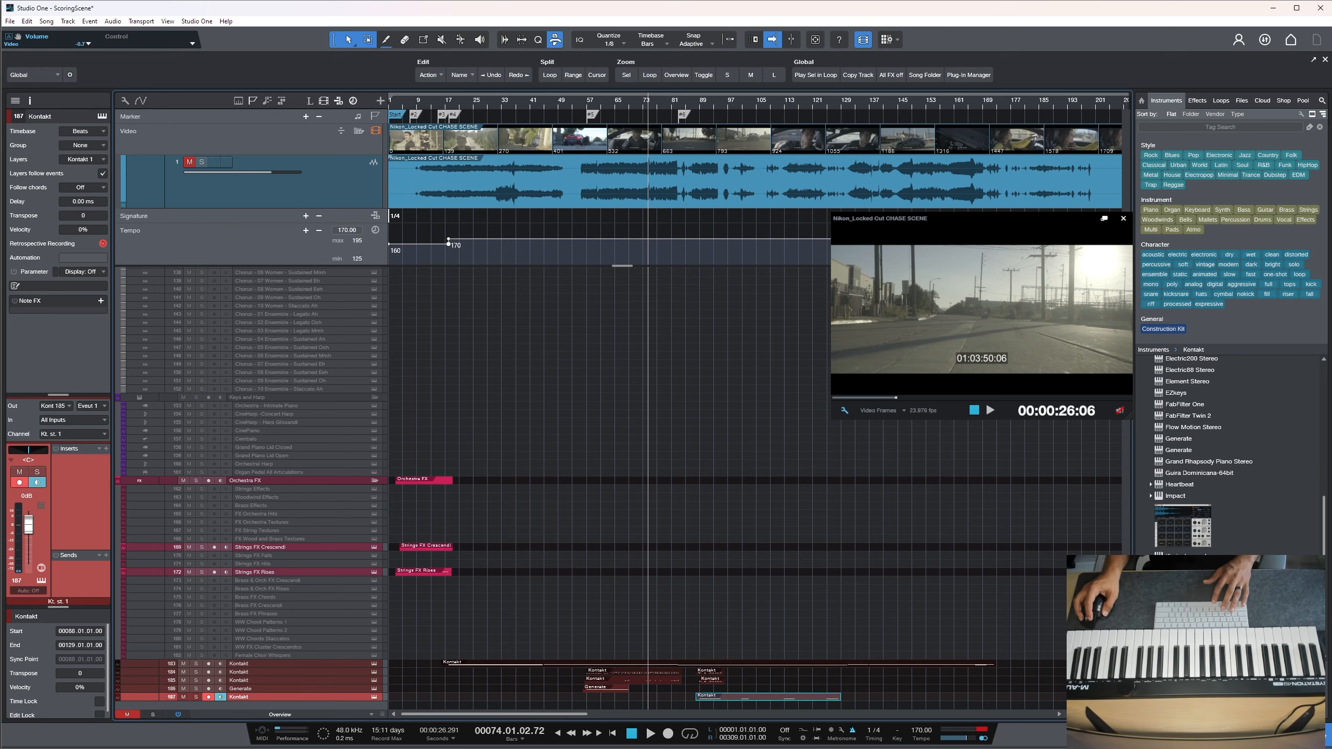
pyautogui.scroll(10, 1161, 541)
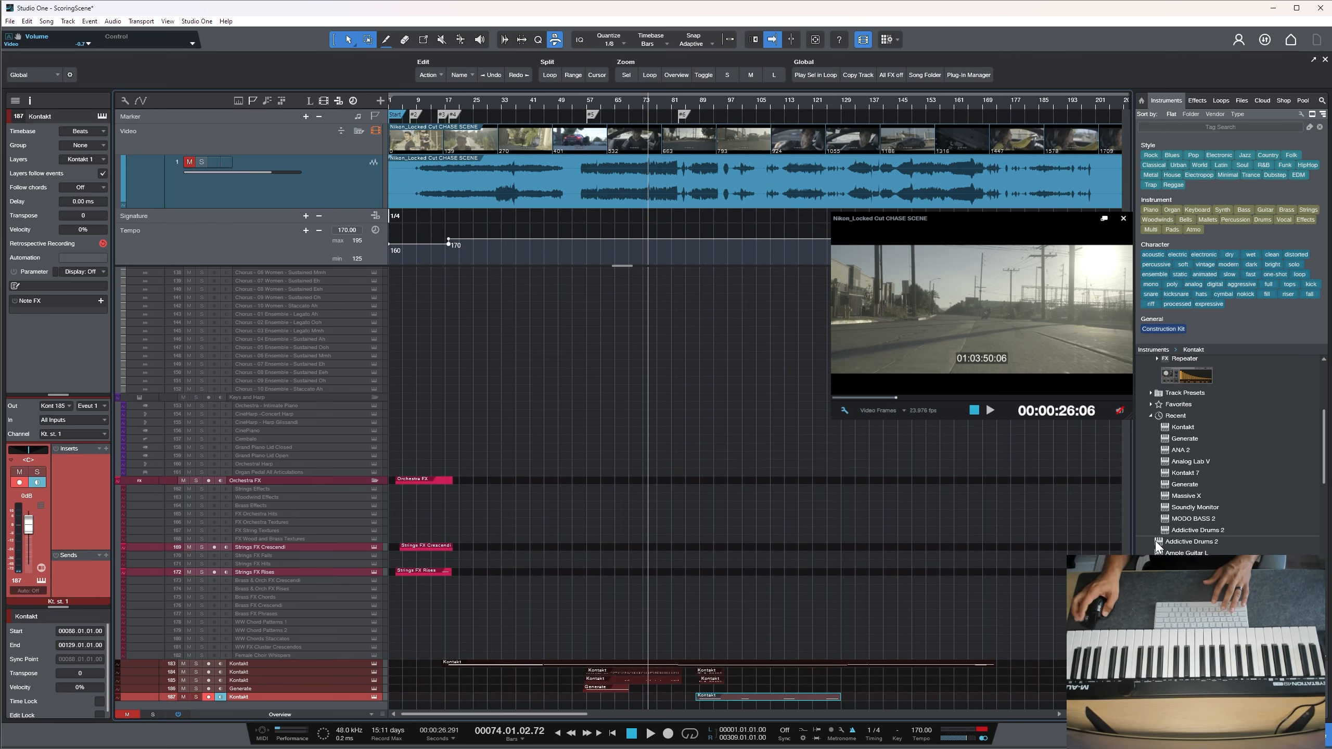
pyautogui.scroll(-1, 1157, 545)
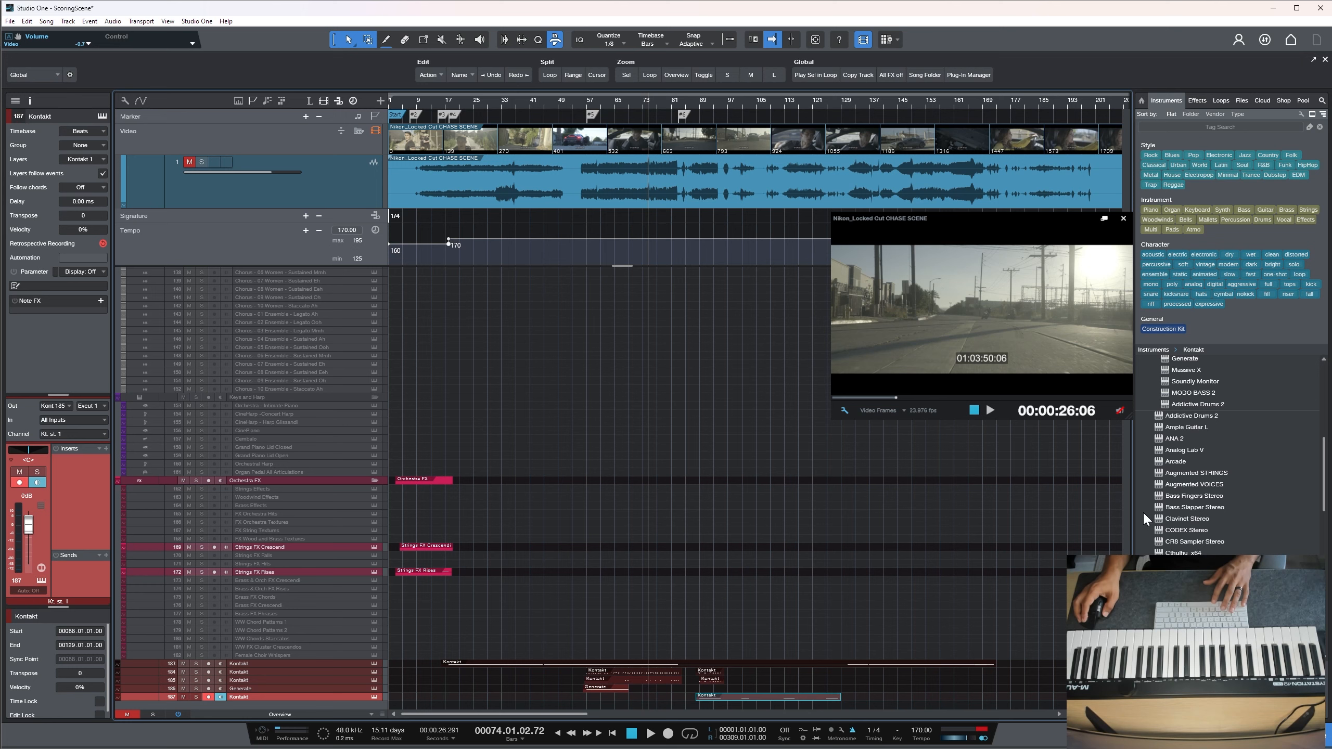
pyautogui.scroll(-1, 1039, 479)
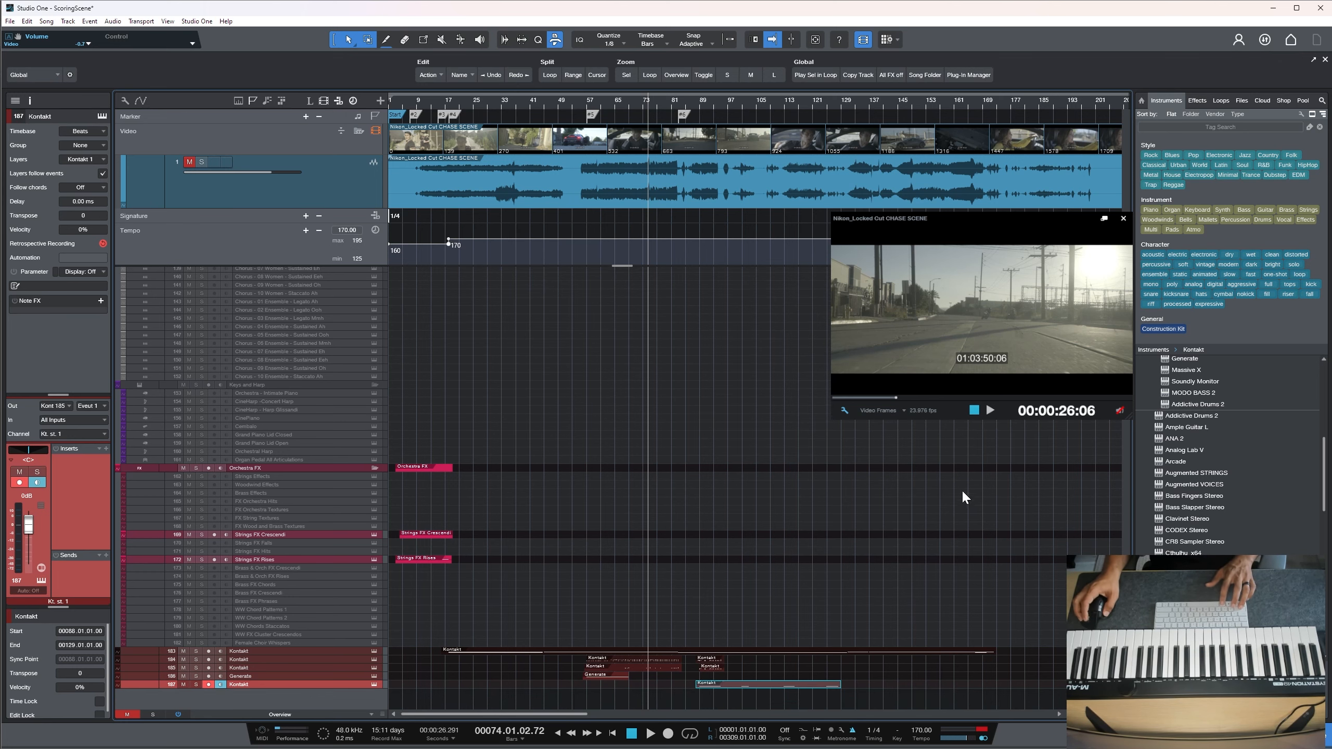
pyautogui.click(834, 528)
pyautogui.scroll(1, 806, 493)
pyautogui.hscroll(4, 806, 494)
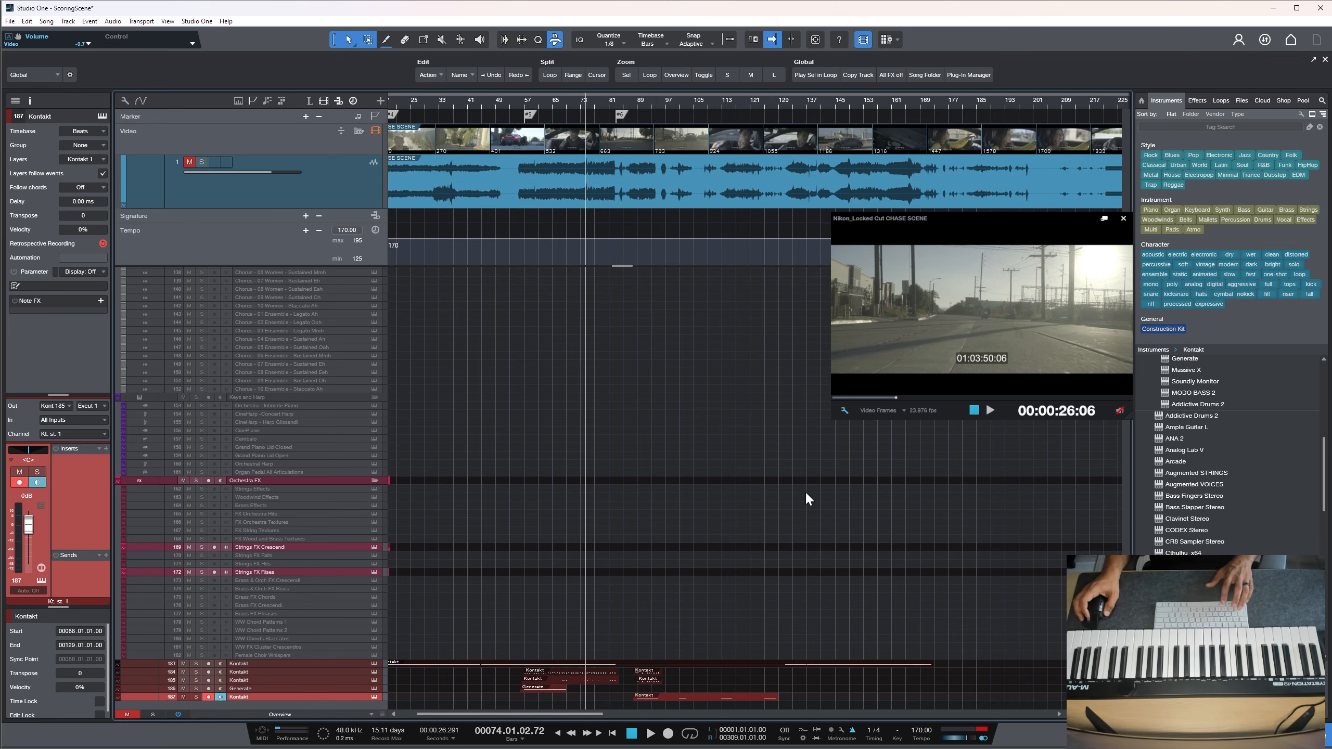
pyautogui.hscroll(-4, 806, 492)
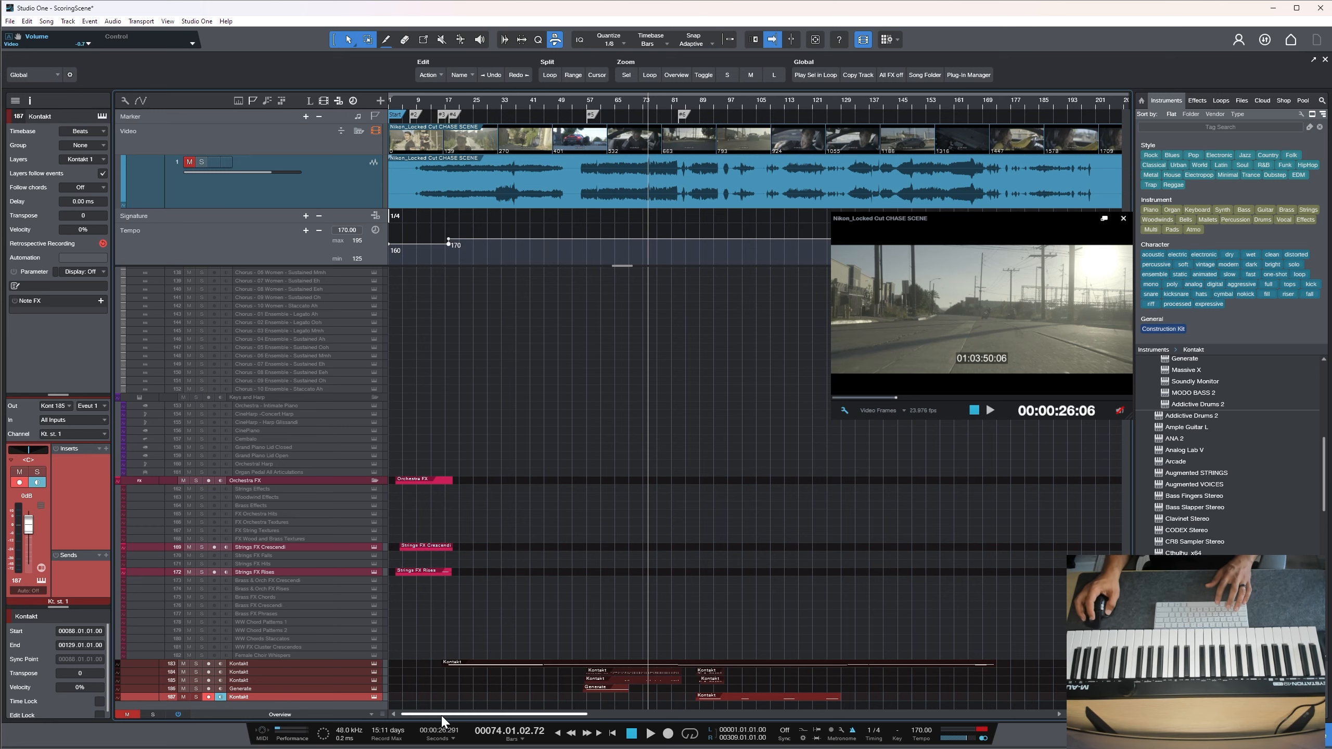
pyautogui.scroll(-1, 442, 583)
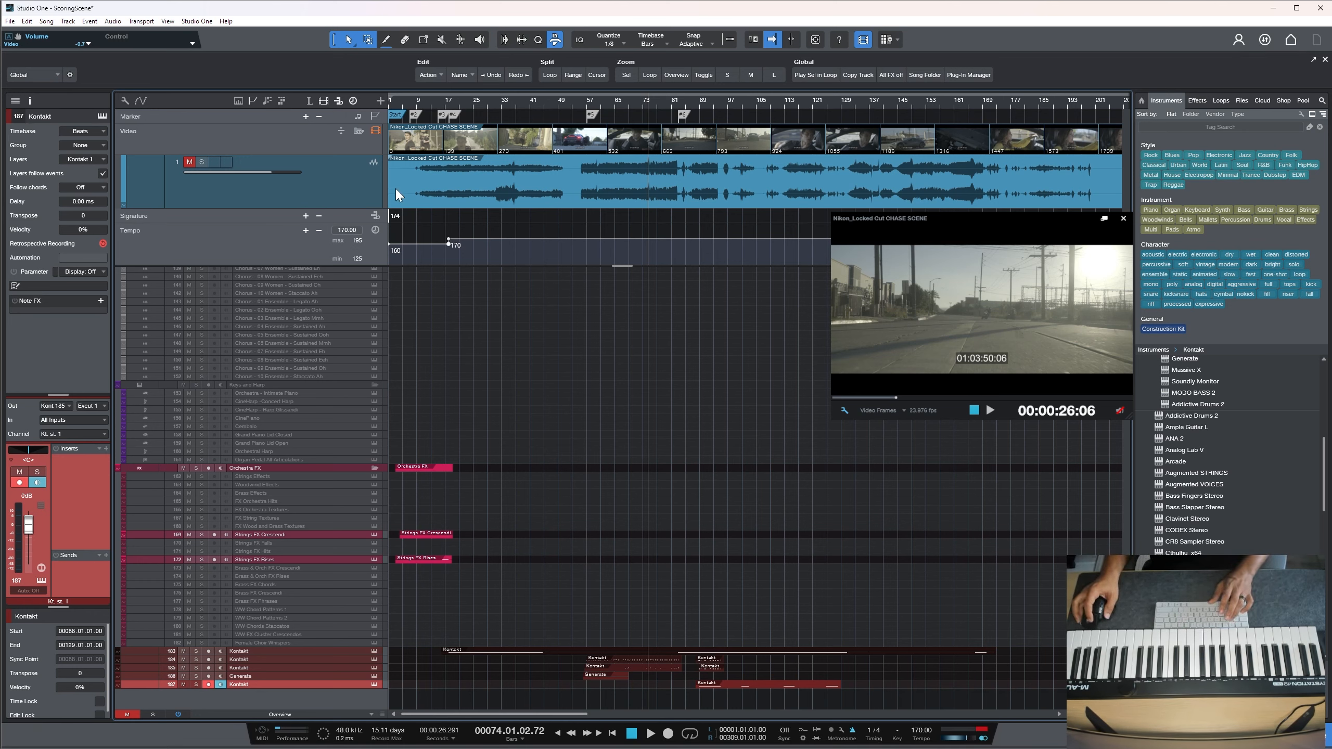
# Return to bar 2, unmute the video's audio track, and rebalance its volume while playing the opening
pyautogui.moveTo(392, 110); pyautogui.dragTo(458, 230)
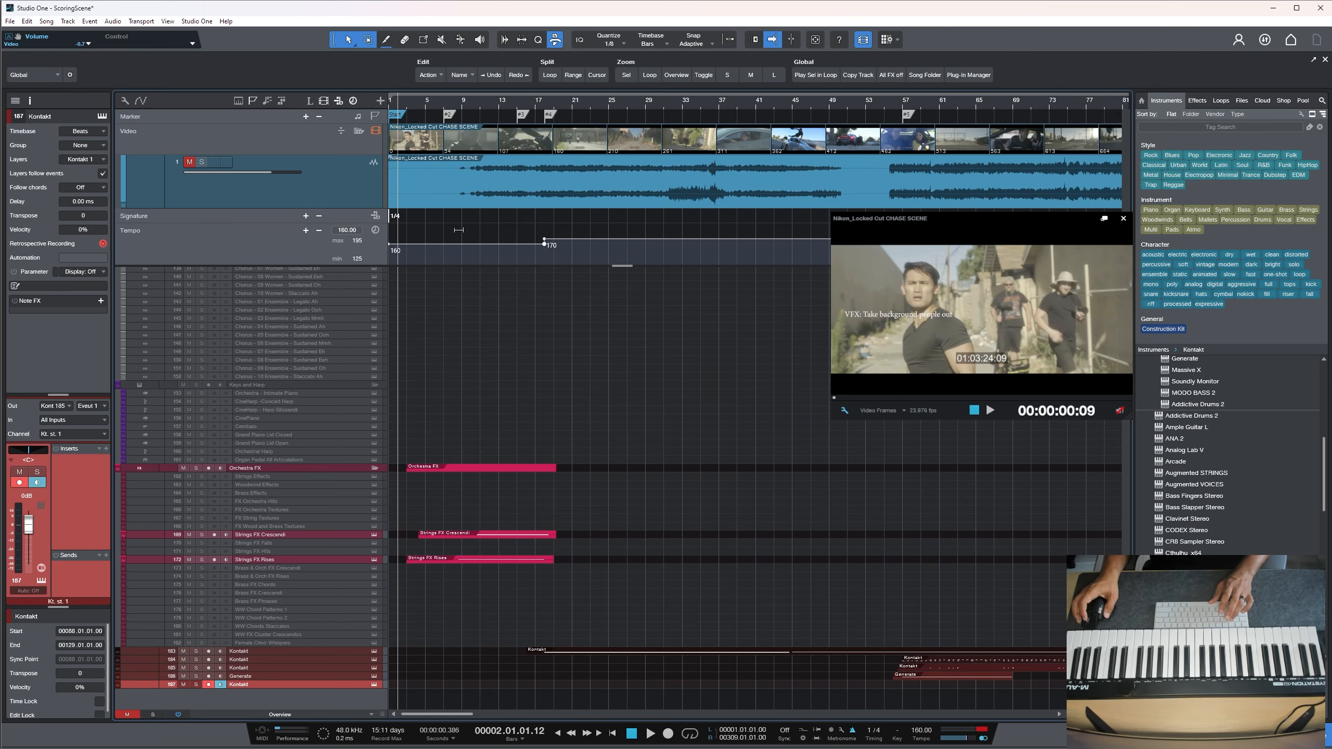
pyautogui.click(187, 164)
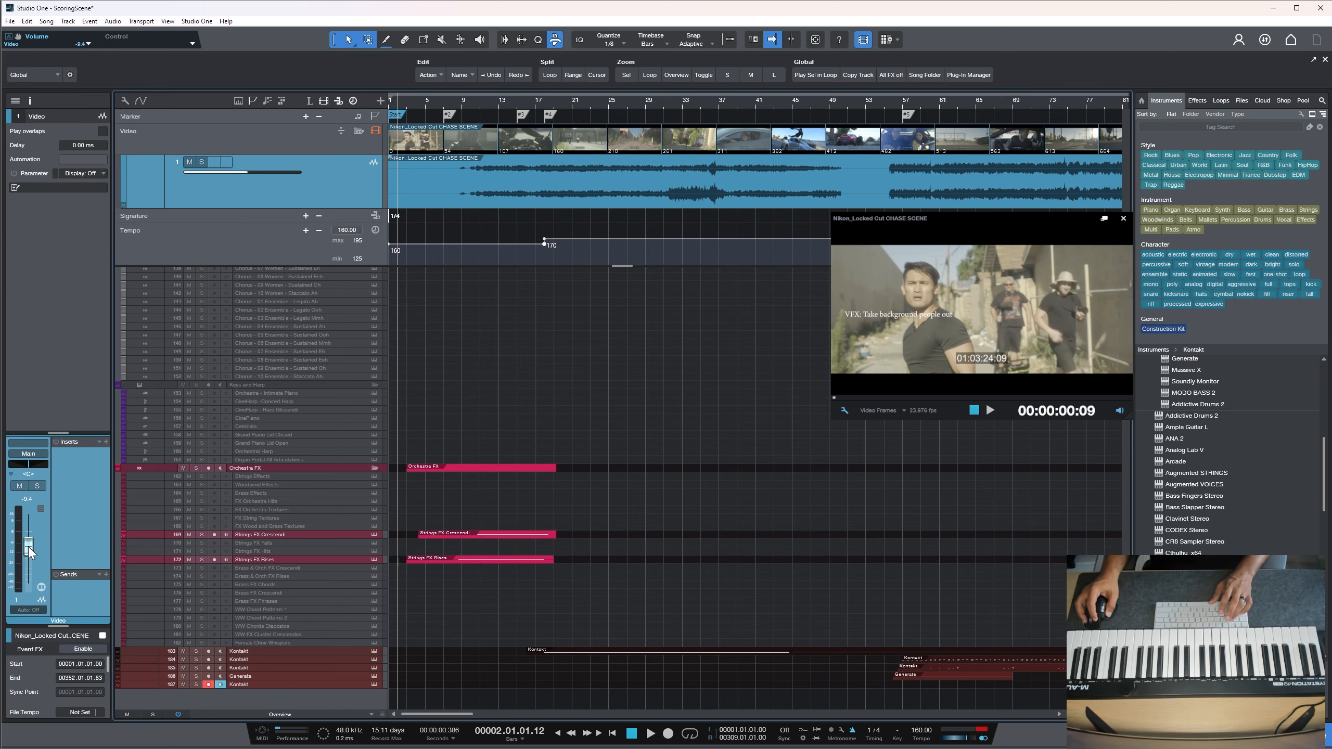
pyautogui.moveTo(29, 545); pyautogui.dragTo(29, 542)
pyautogui.press('space')
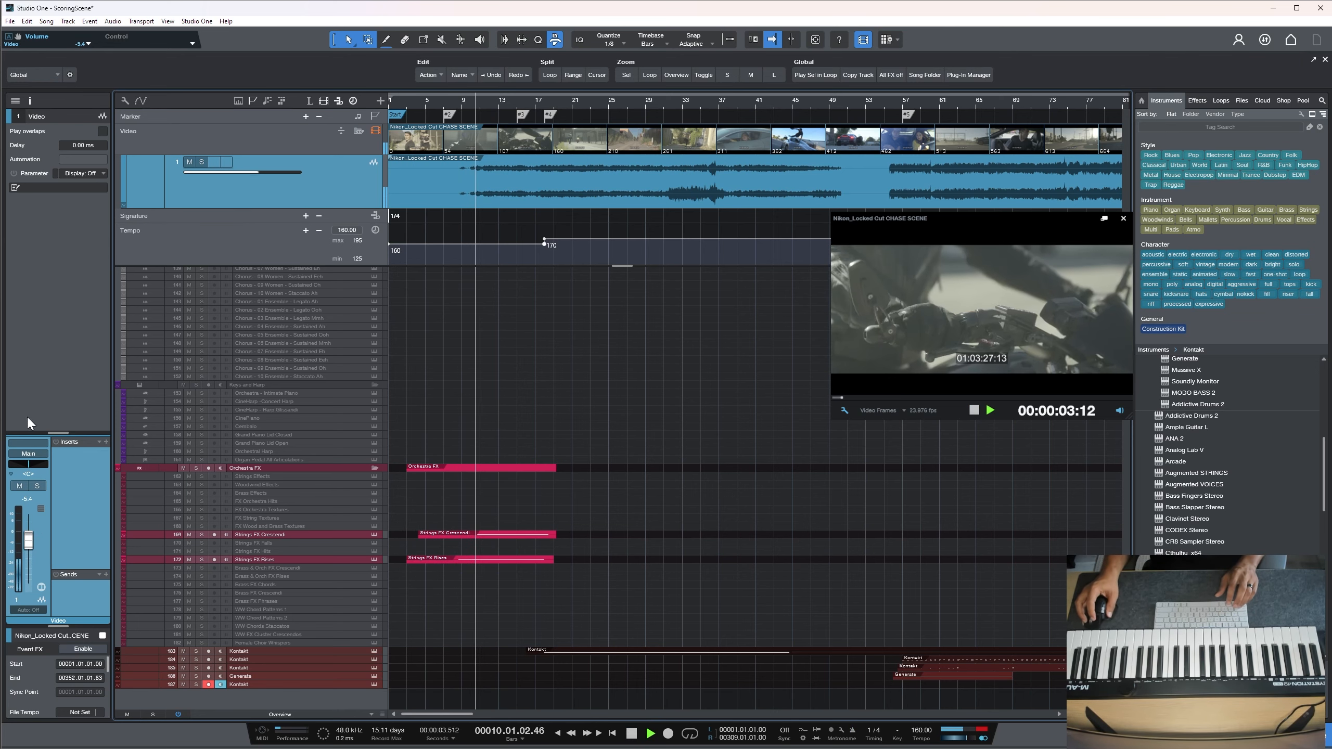
pyautogui.moveTo(28, 541)
pyautogui.mouseDown()
pyautogui.moveTo(29, 554)
pyautogui.moveTo(32, 541)
pyautogui.mouseUp()
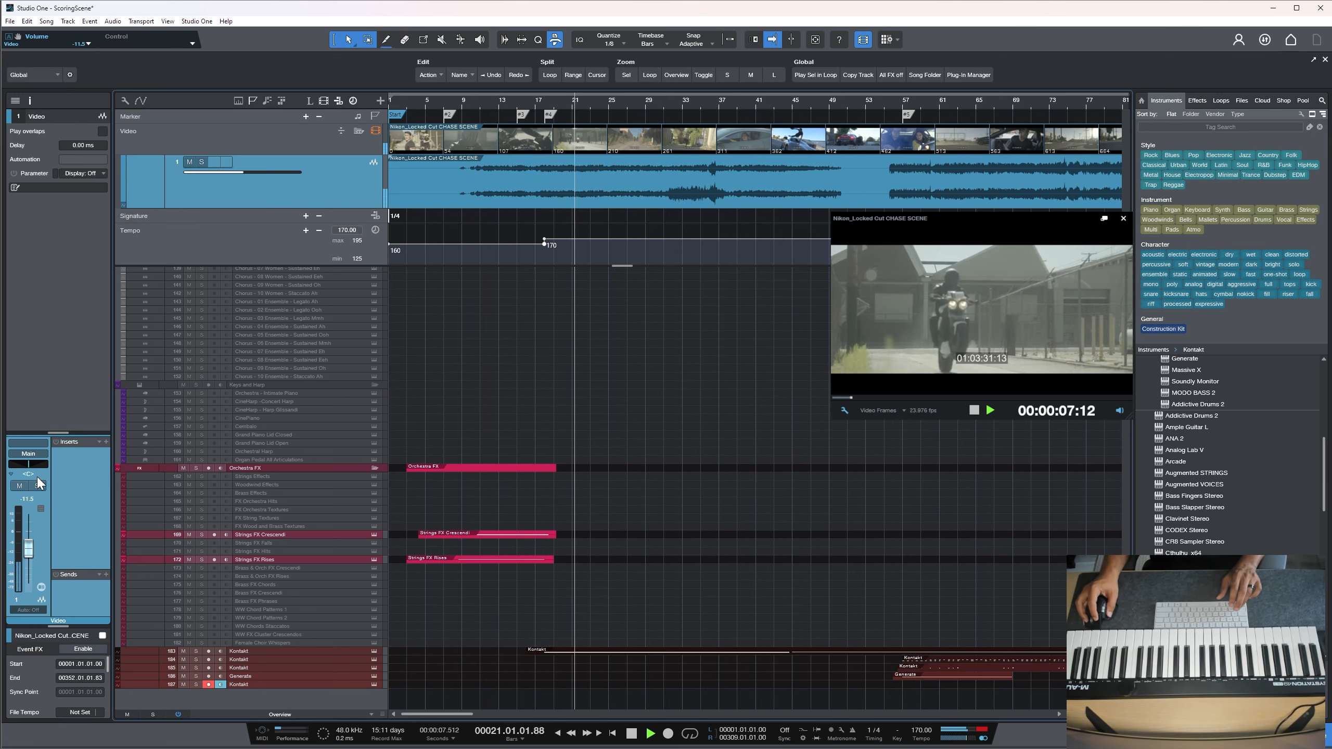
pyautogui.press('space')
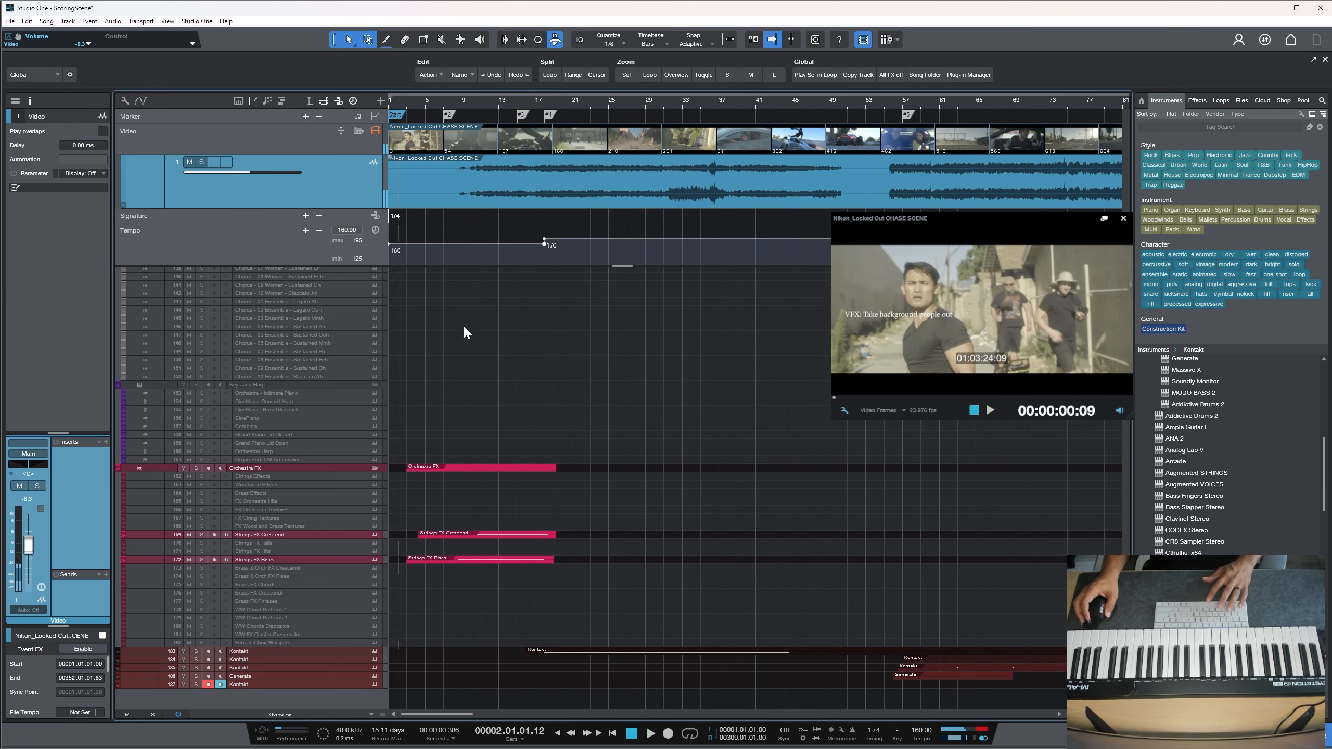
# Place the playhead at bar 12 and select the Nucleus - Piatti percussion track for playing
pyautogui.click(494, 104)
pyautogui.scroll(10, 499, 455)
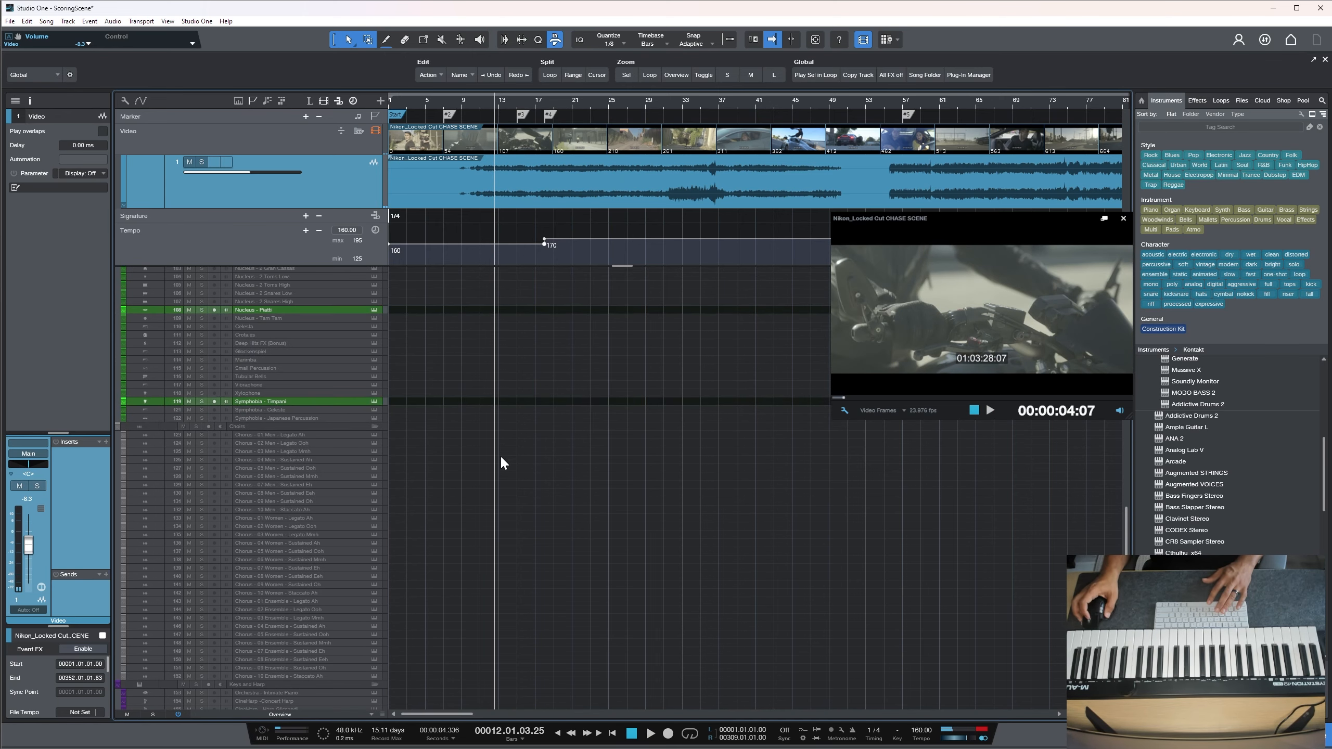
pyautogui.scroll(2, 488, 366)
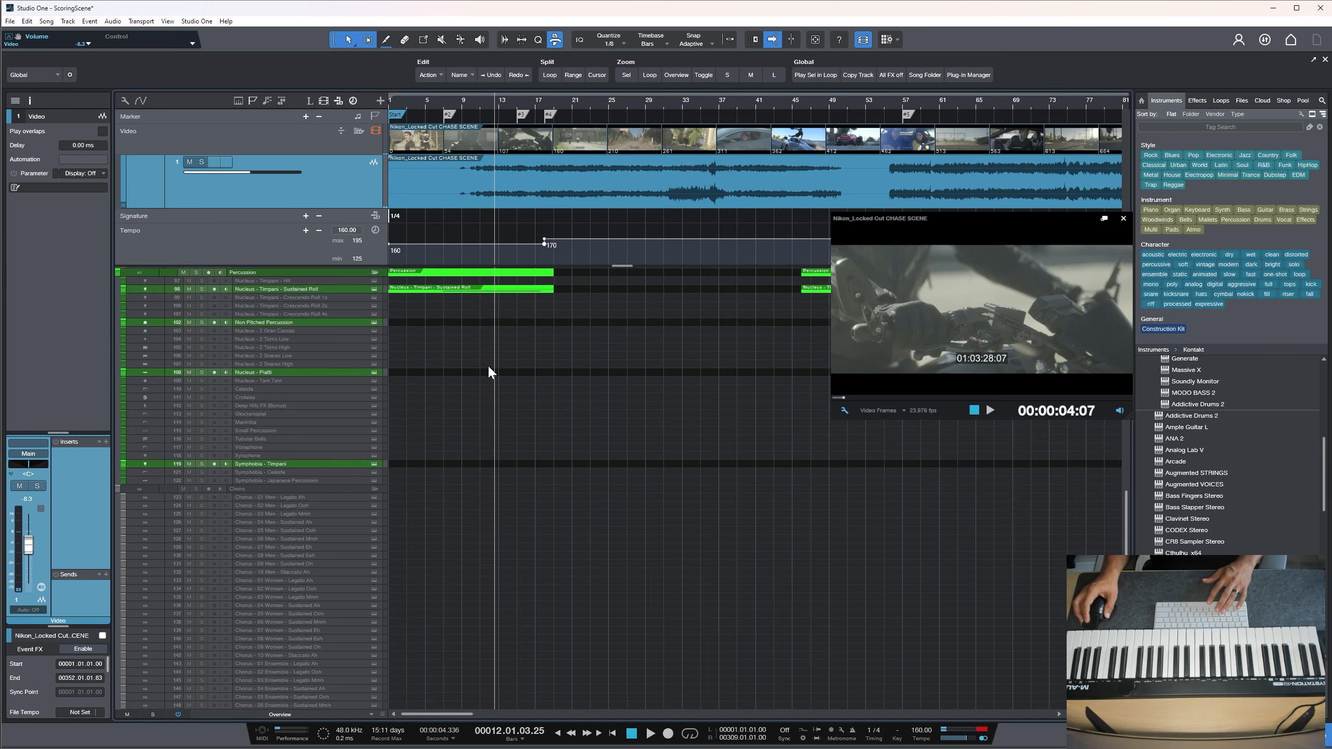
pyautogui.click(345, 374)
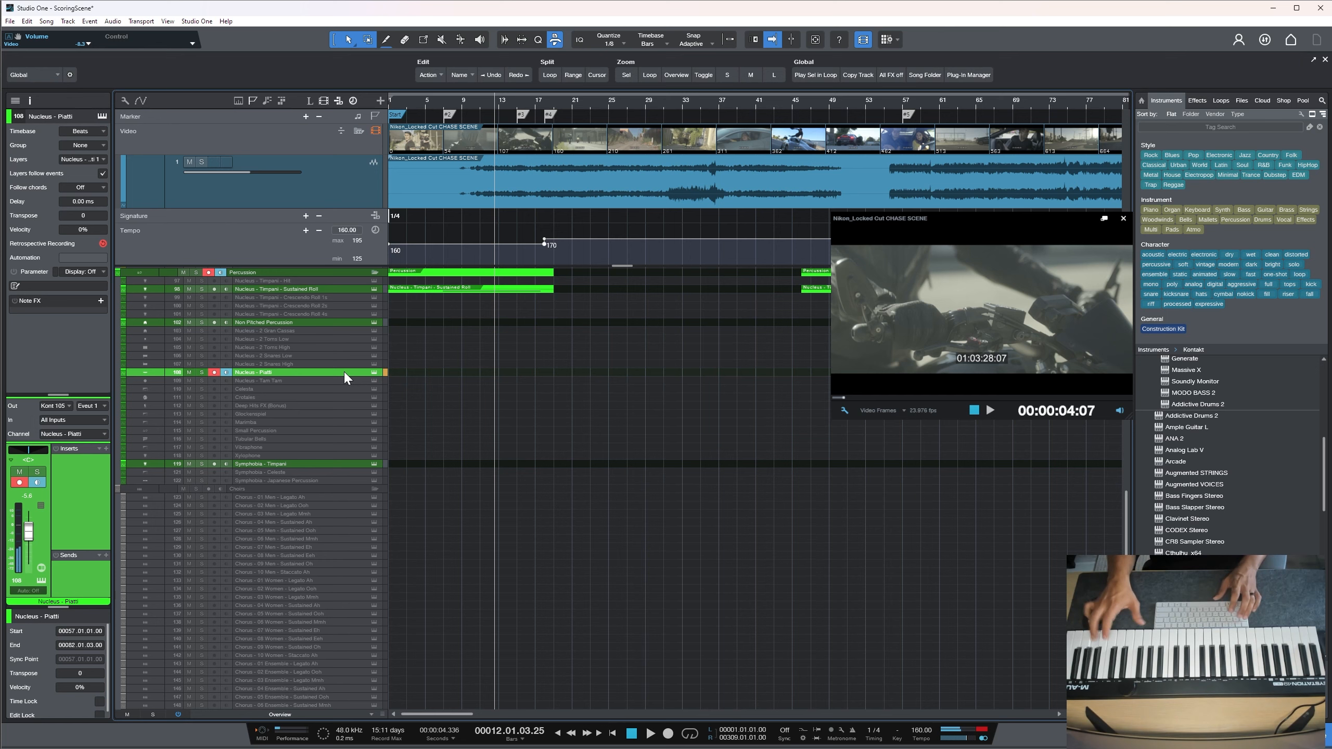
# Record a Nucleus - Piatti part from bar 12 to about bar 21, and check it briefly in the note editor
pyautogui.press('KP_Multiply')
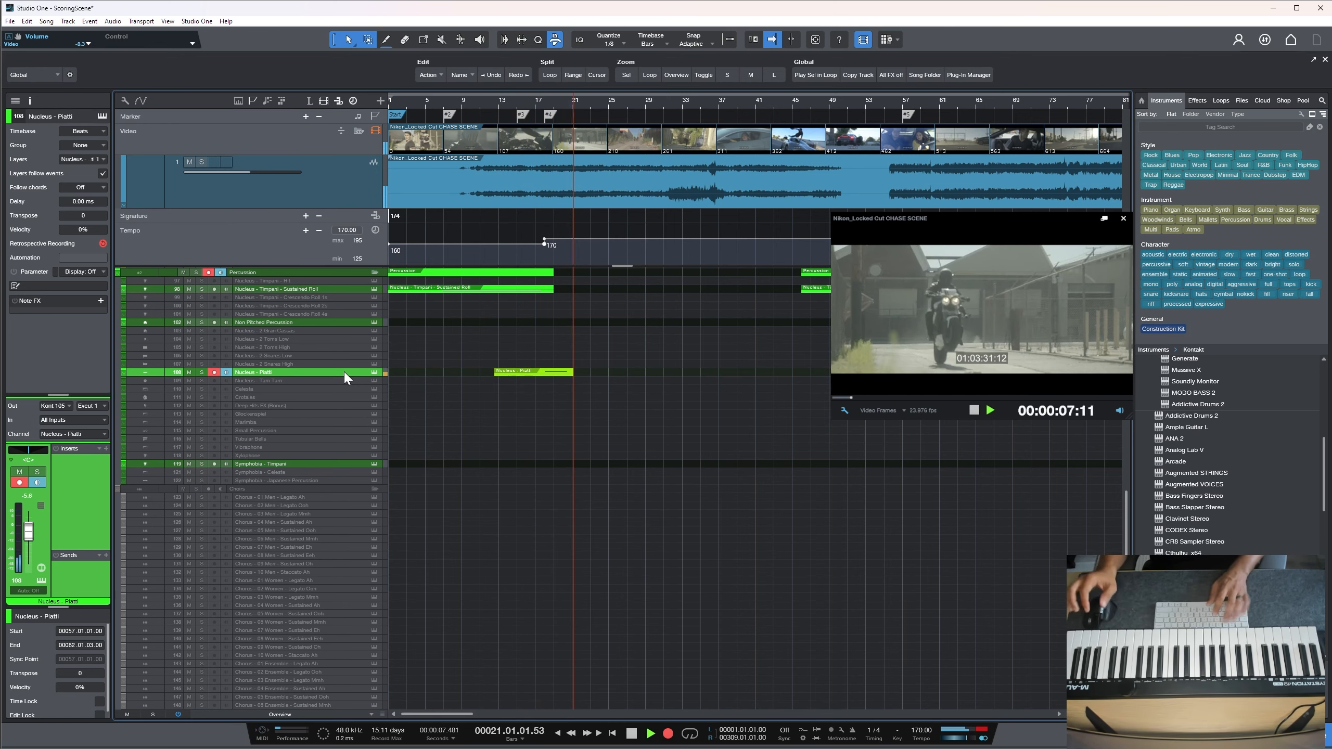
pyautogui.press('space')
pyautogui.doubleClick(557, 373)
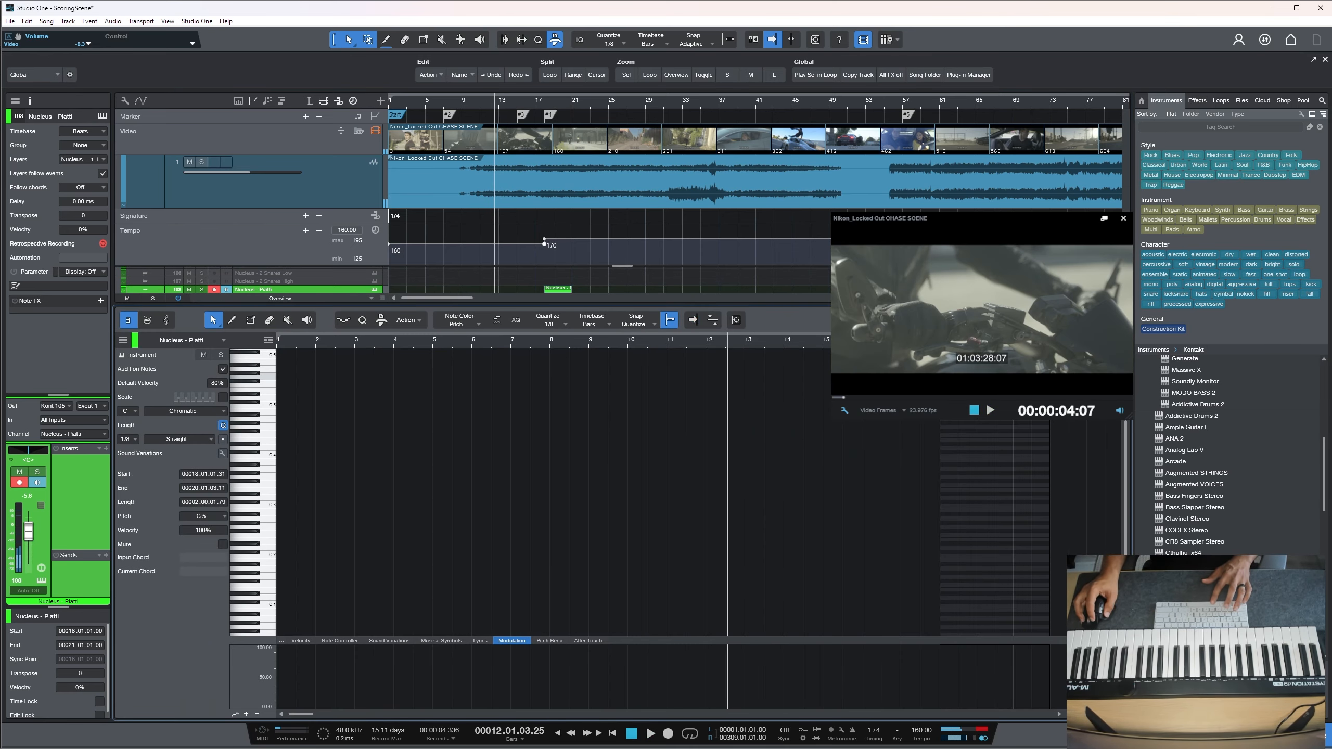
pyautogui.press('F2')
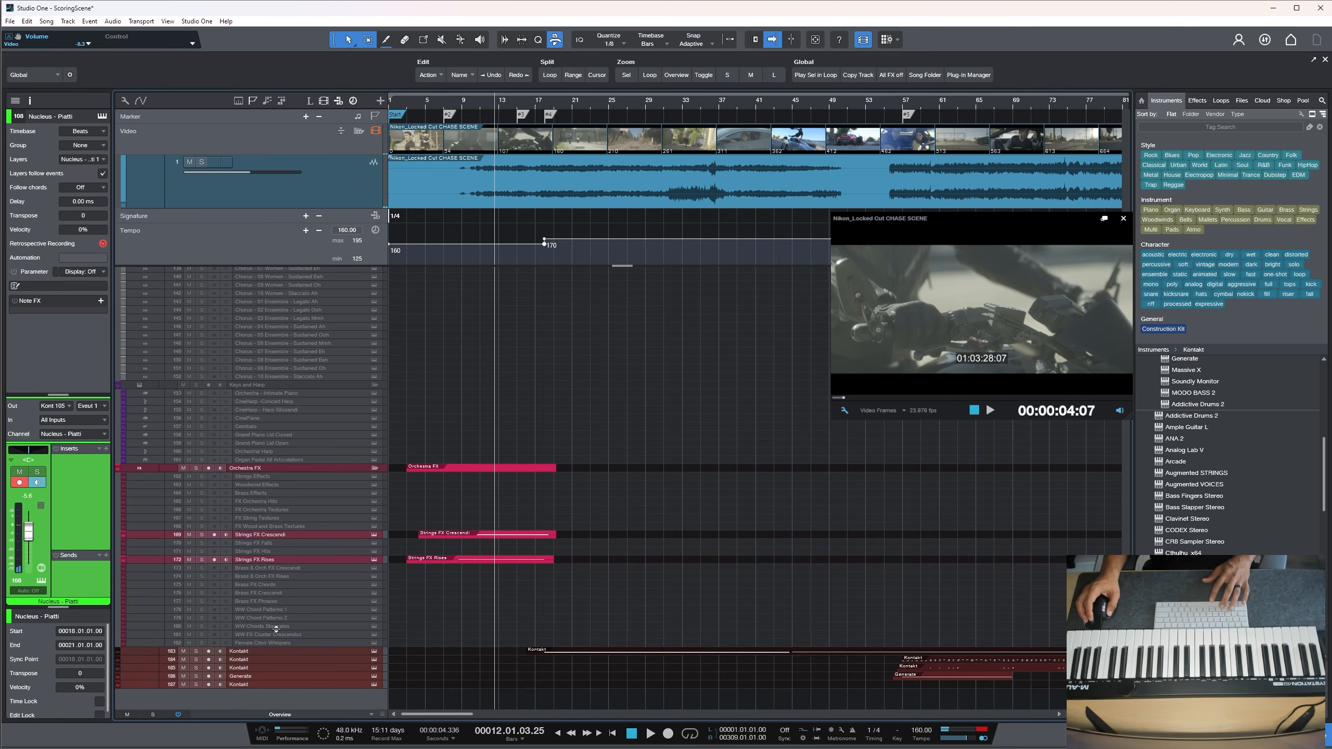
# Record a short hit at bar 17 on the third Kontakt track, starting from bar 12, and play it back
pyautogui.click(315, 667)
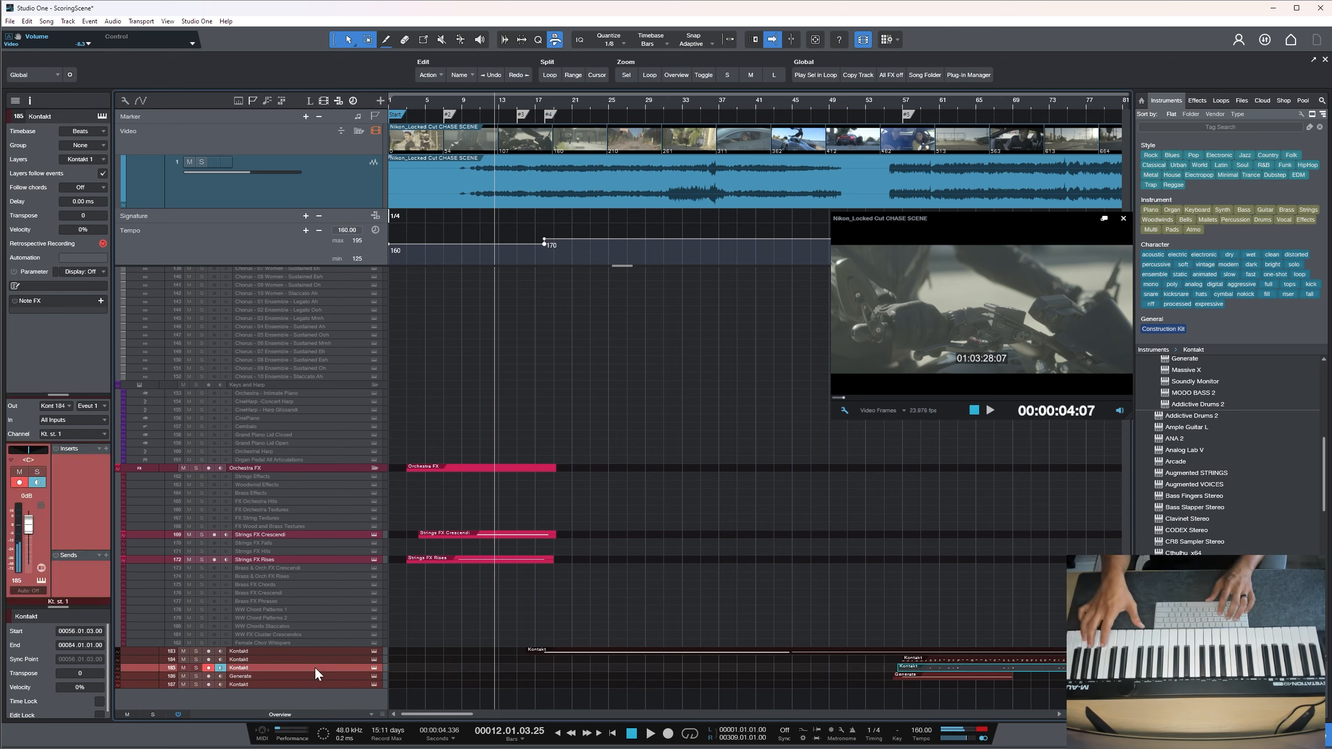
pyautogui.press('KP_Multiply')
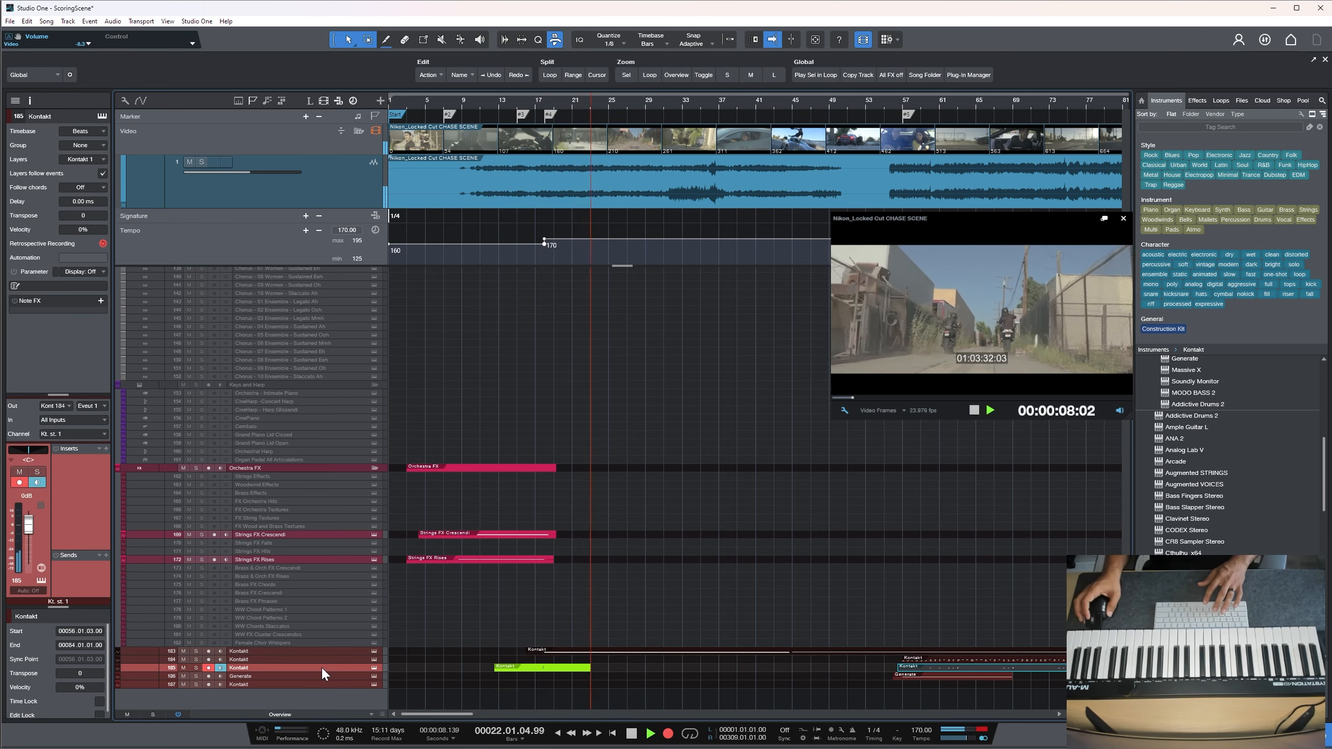
pyautogui.press('space')
pyautogui.press('space')
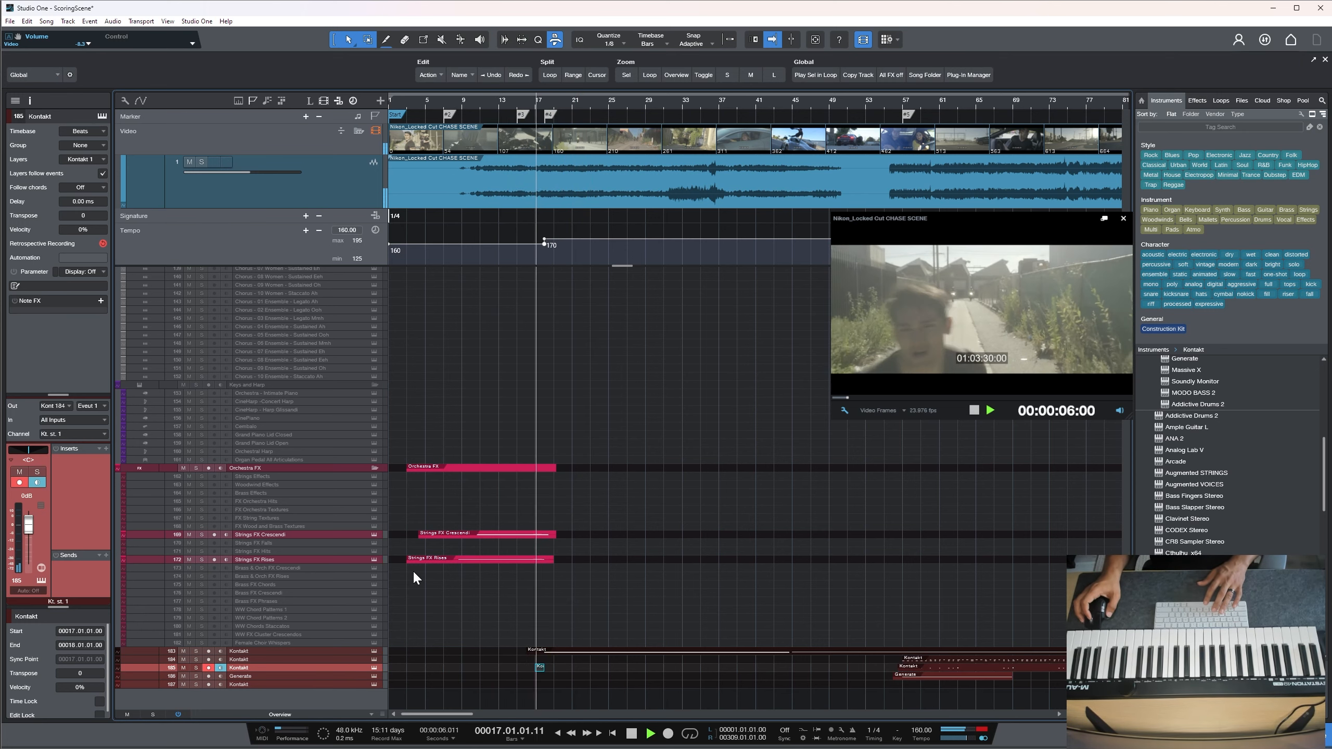
pyautogui.scroll(10, 435, 476)
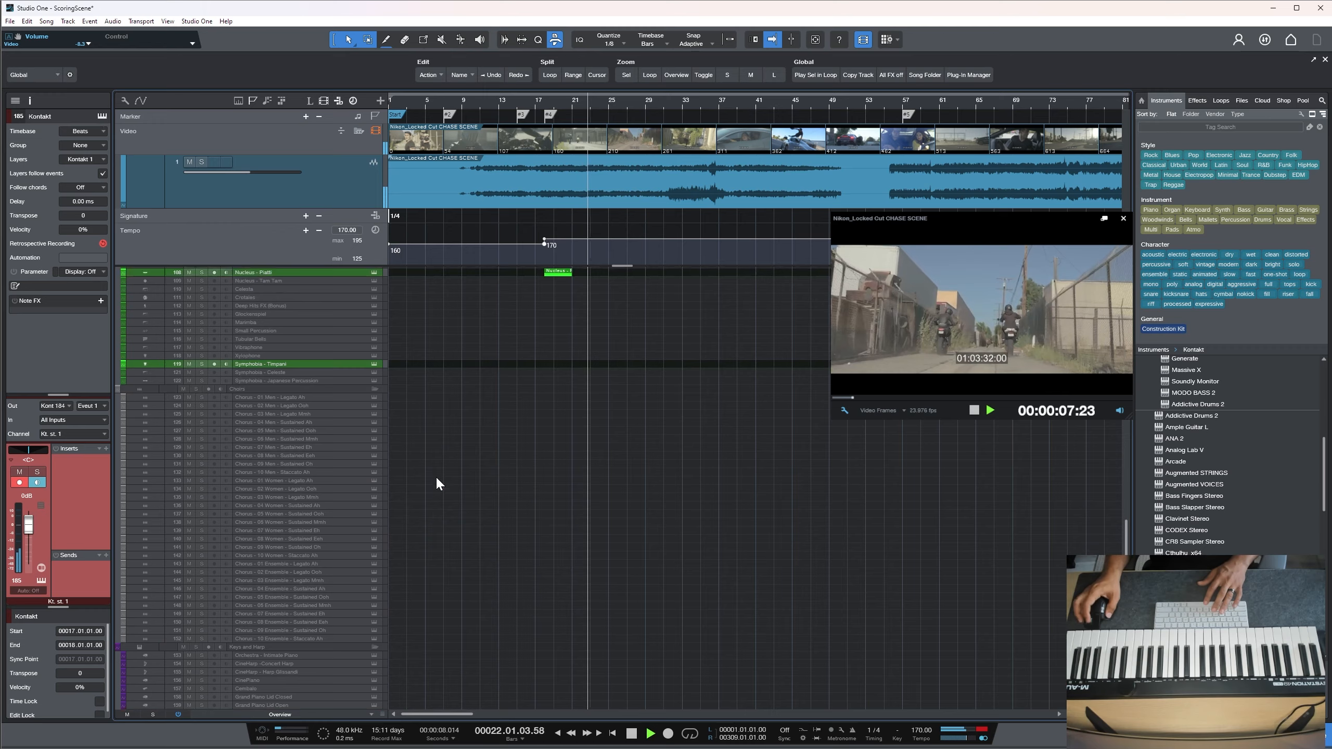
pyautogui.press('space')
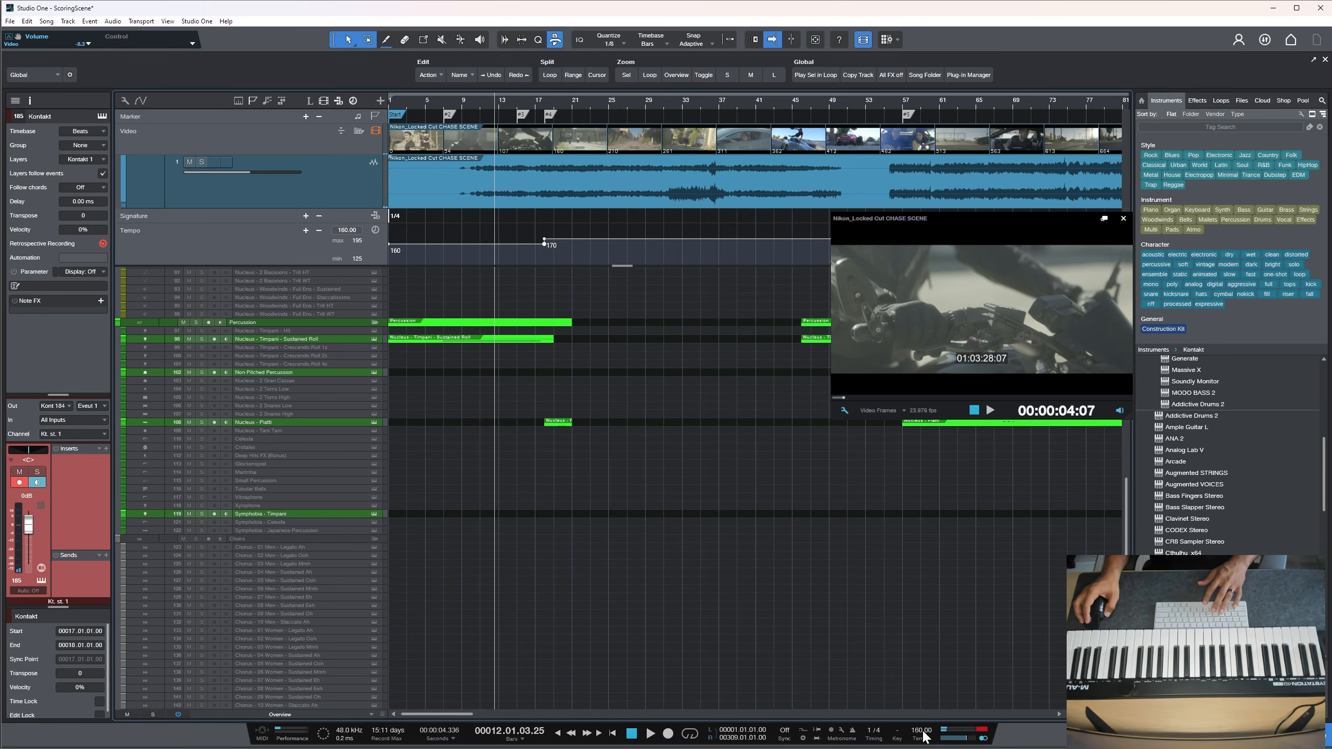
# Fine-tune the opening tempo to 158, auditioning the transition from bar 12 between changes
pyautogui.scroll(-4, 924, 737)
pyautogui.press('space')
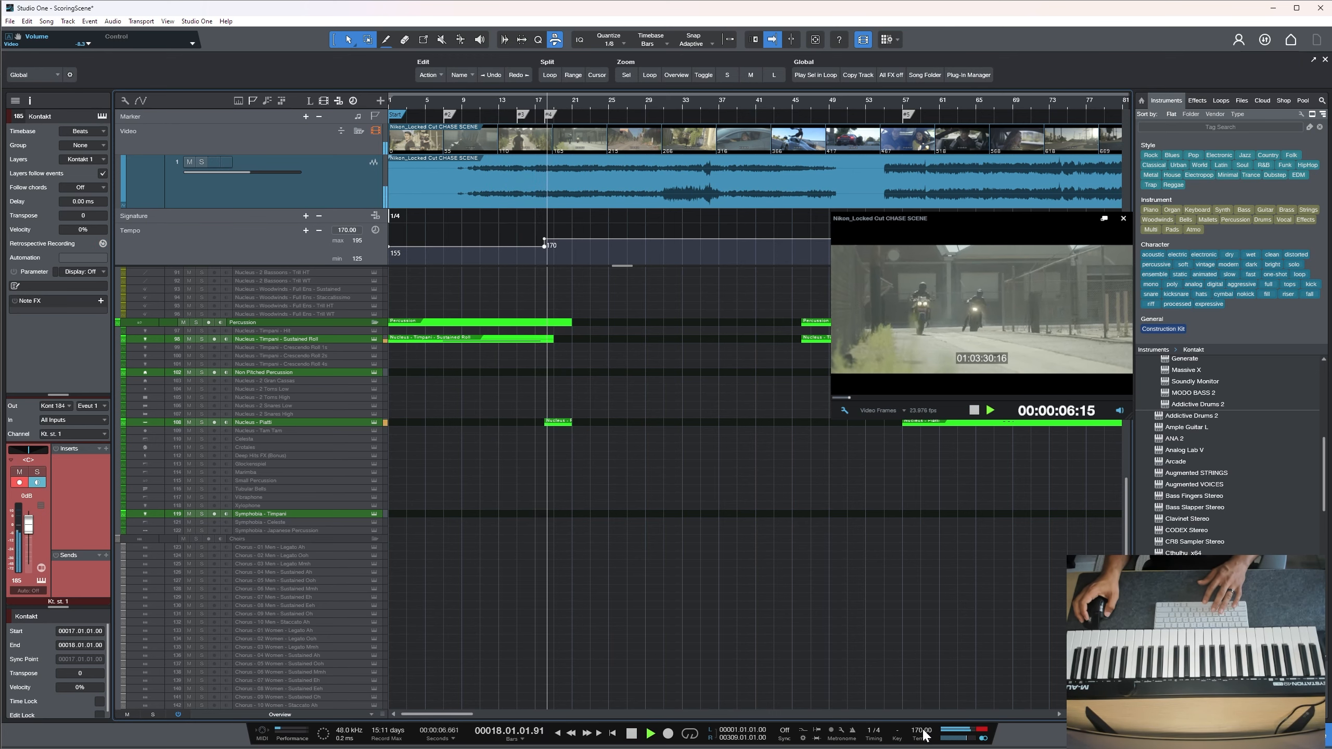
pyautogui.press('space')
pyautogui.scroll(2, 924, 738)
pyautogui.press('space')
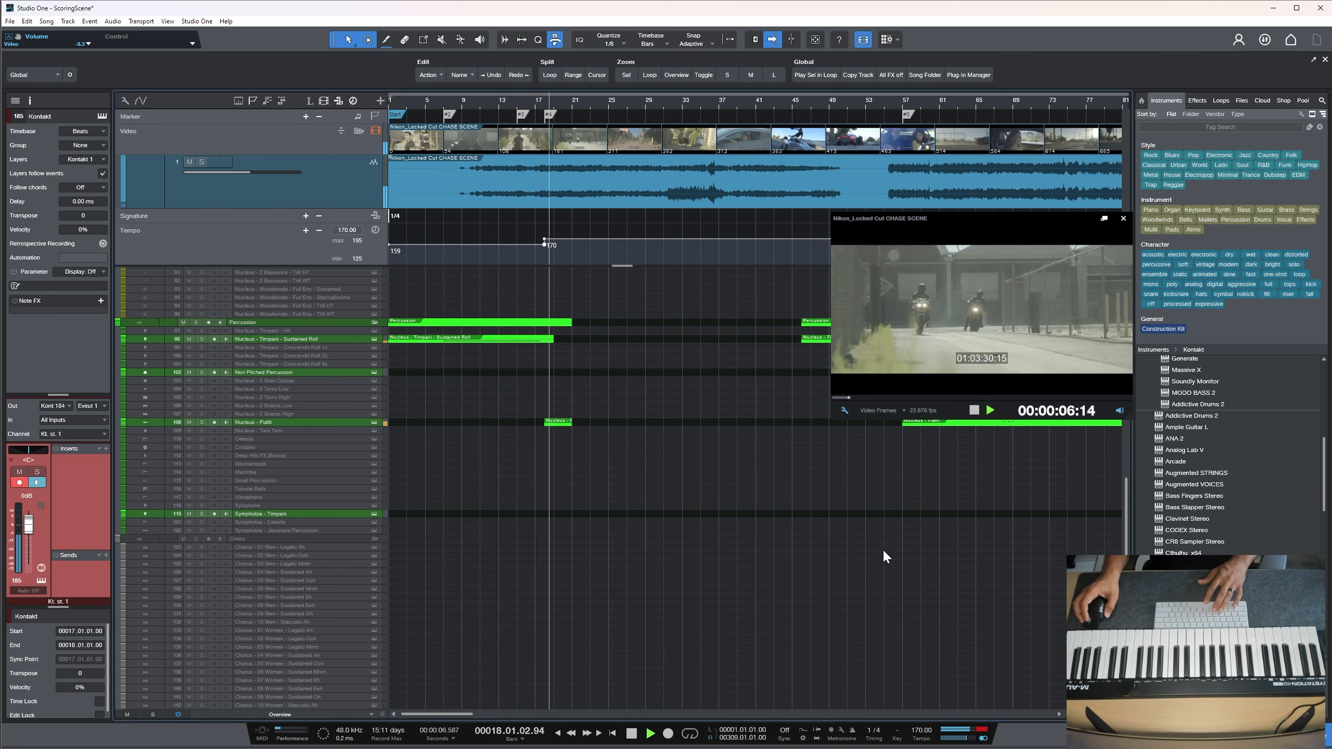
pyautogui.press('space')
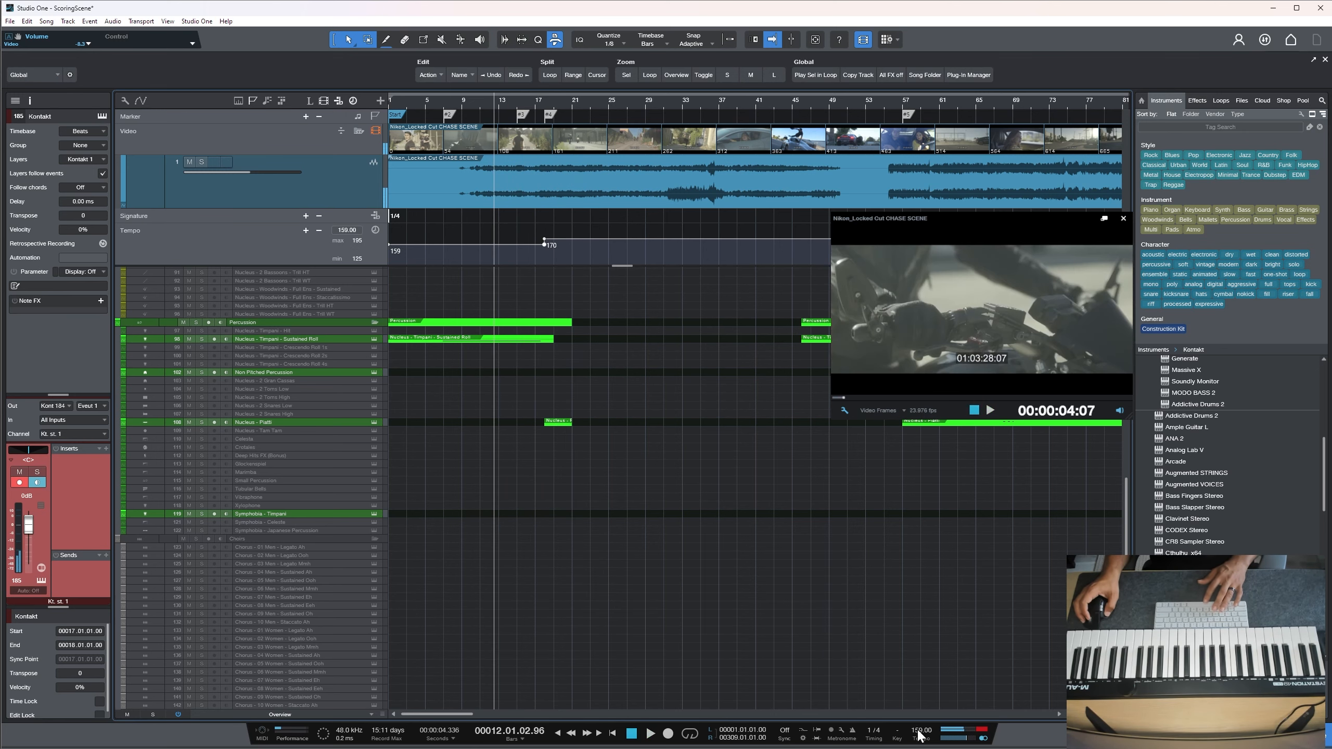
pyautogui.press('space')
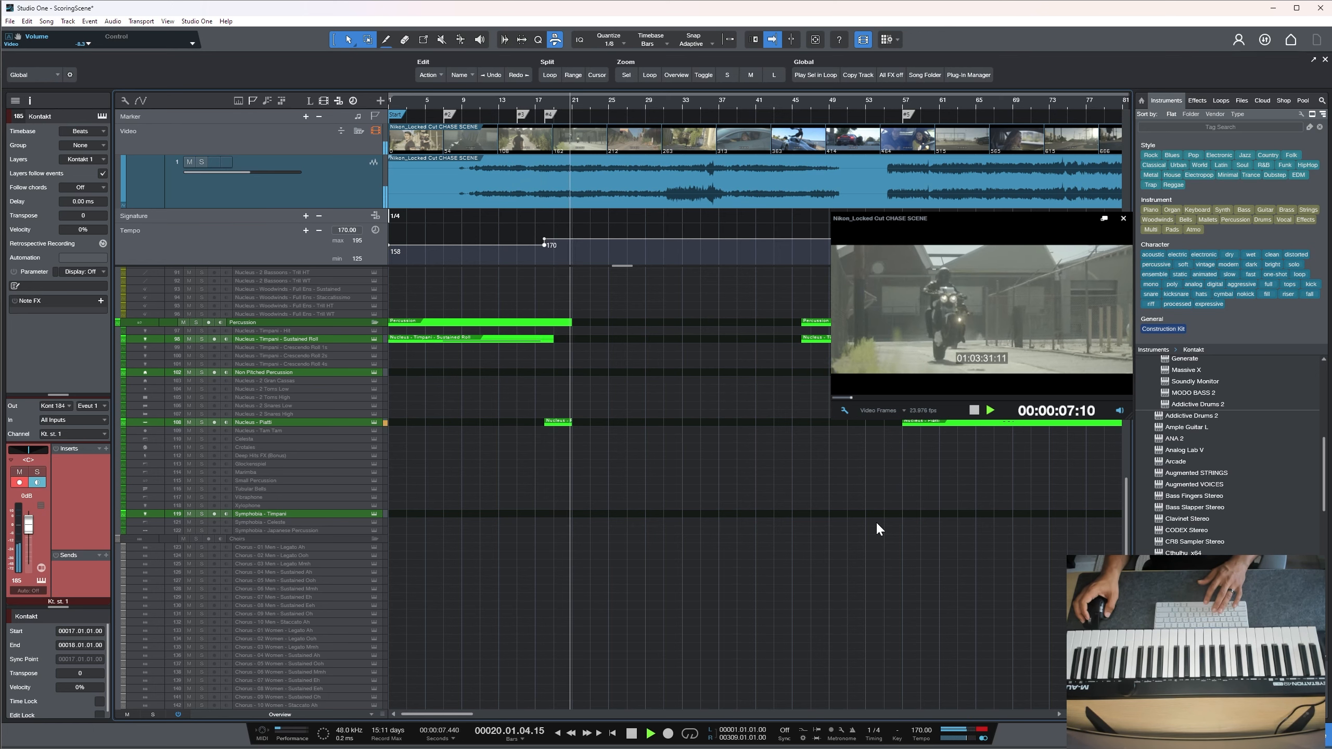
# Record a Non Pitched Percussion part from bar 5 through about bar 24, and start playing it back
pyautogui.click(431, 100)
pyautogui.press('space')
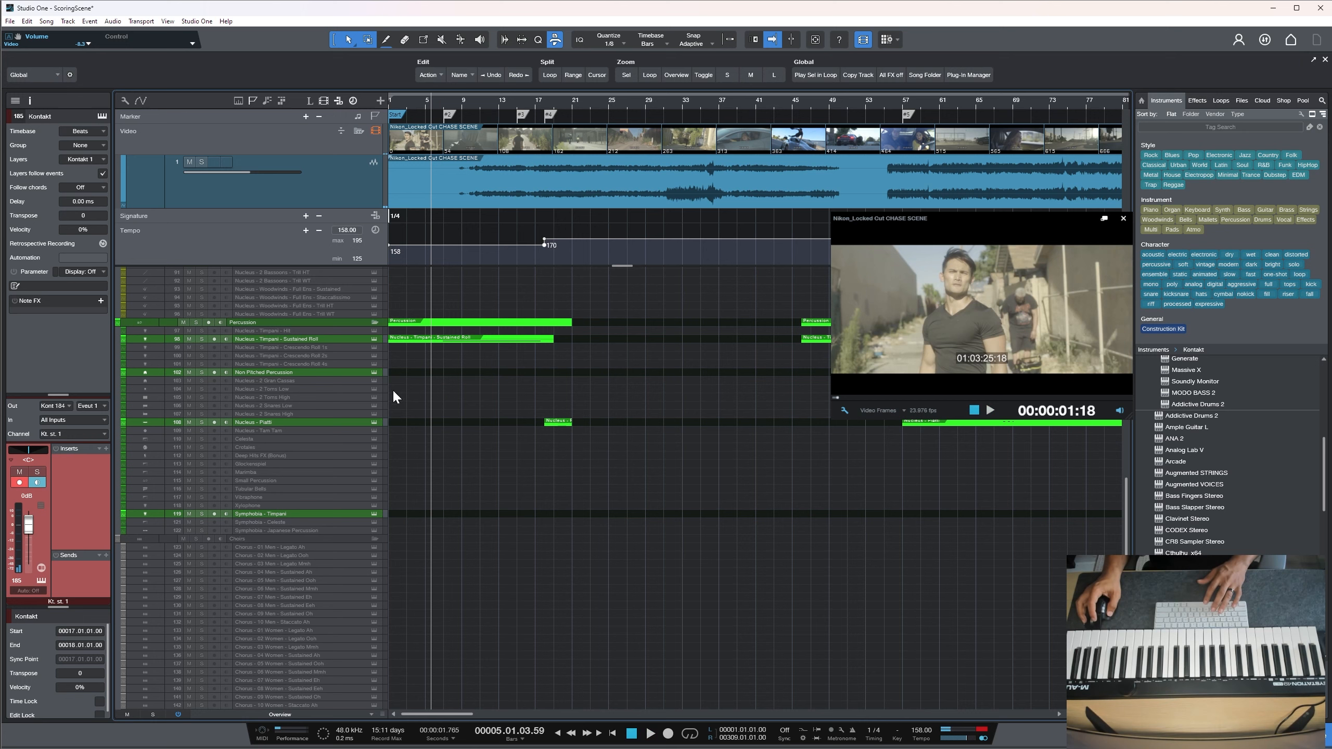
pyautogui.click(314, 371)
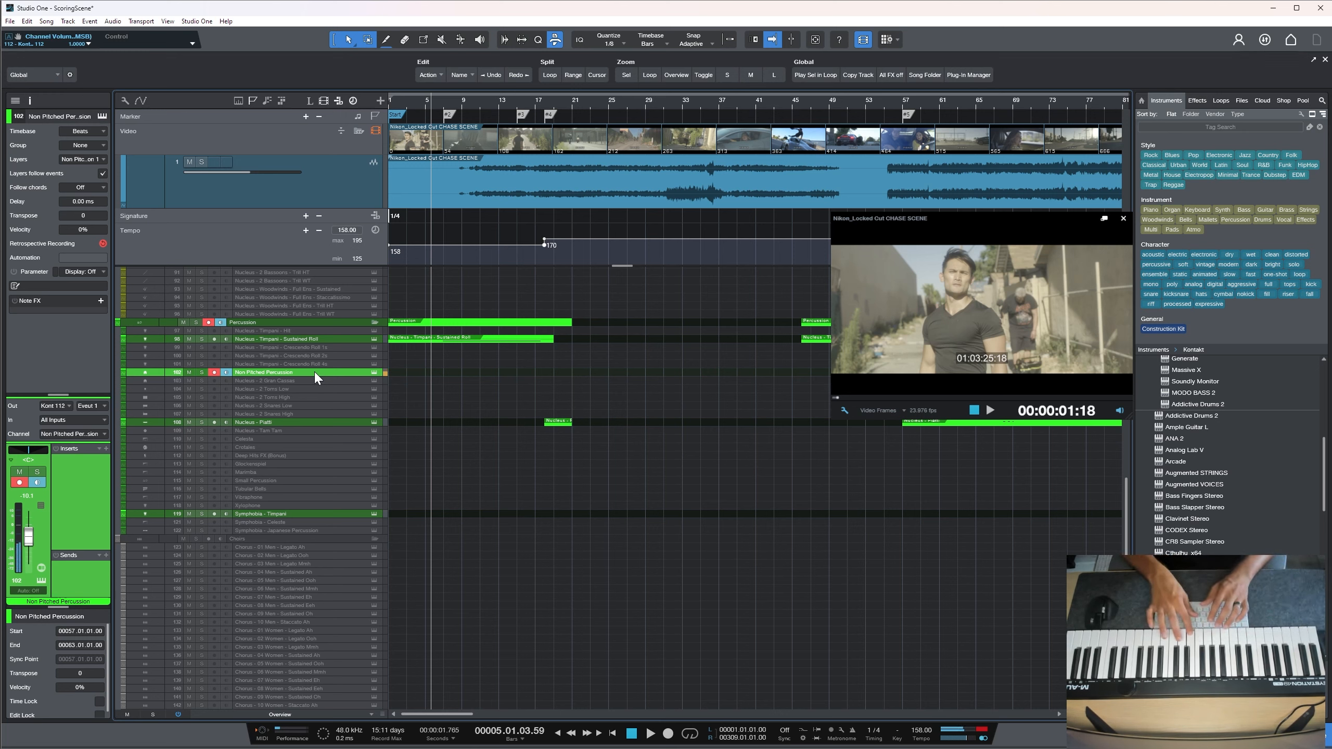
pyautogui.press('KP_Multiply')
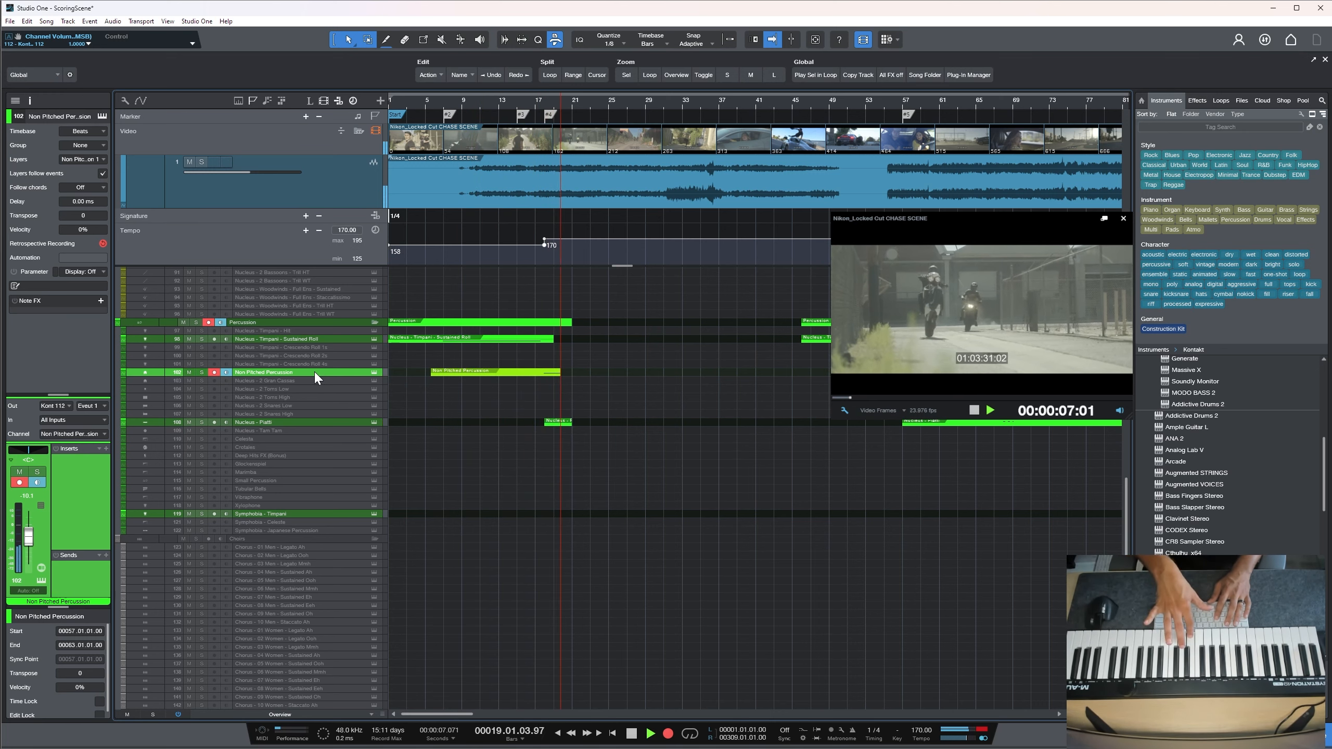
pyautogui.press('space')
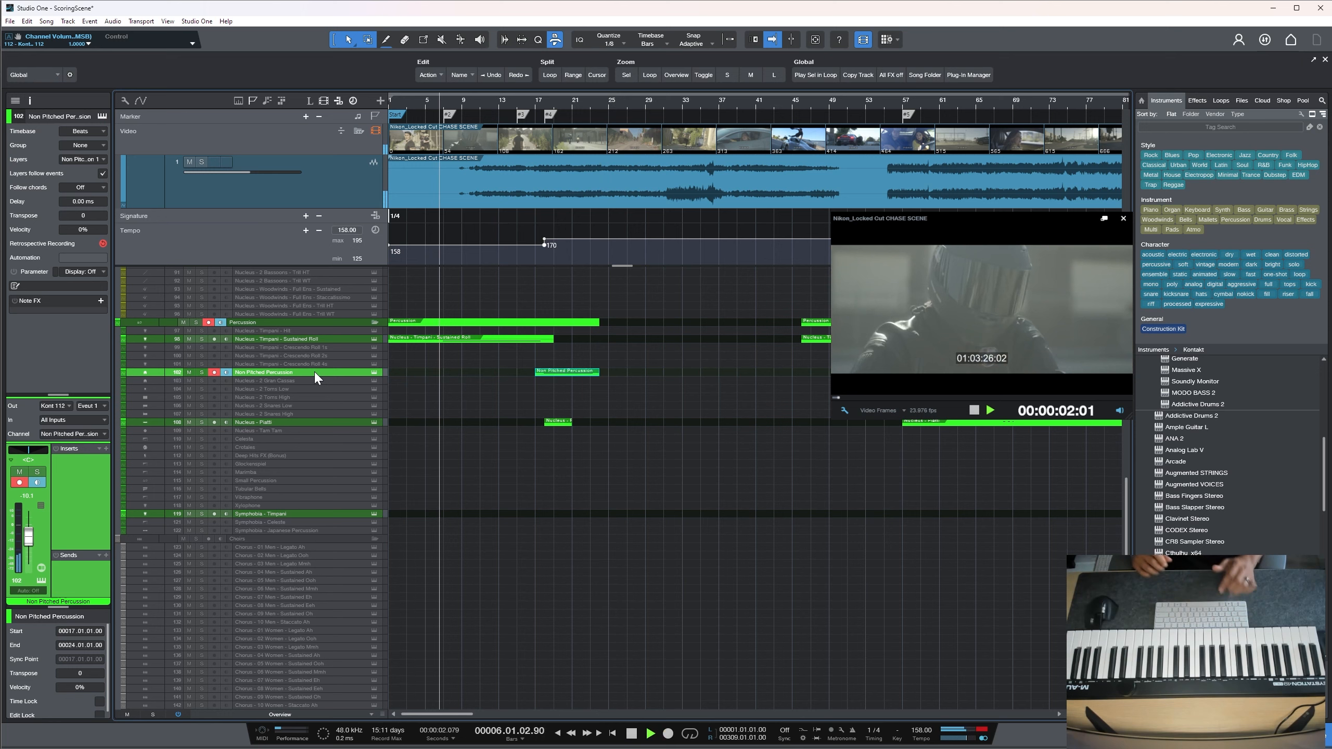
pyautogui.press('space')
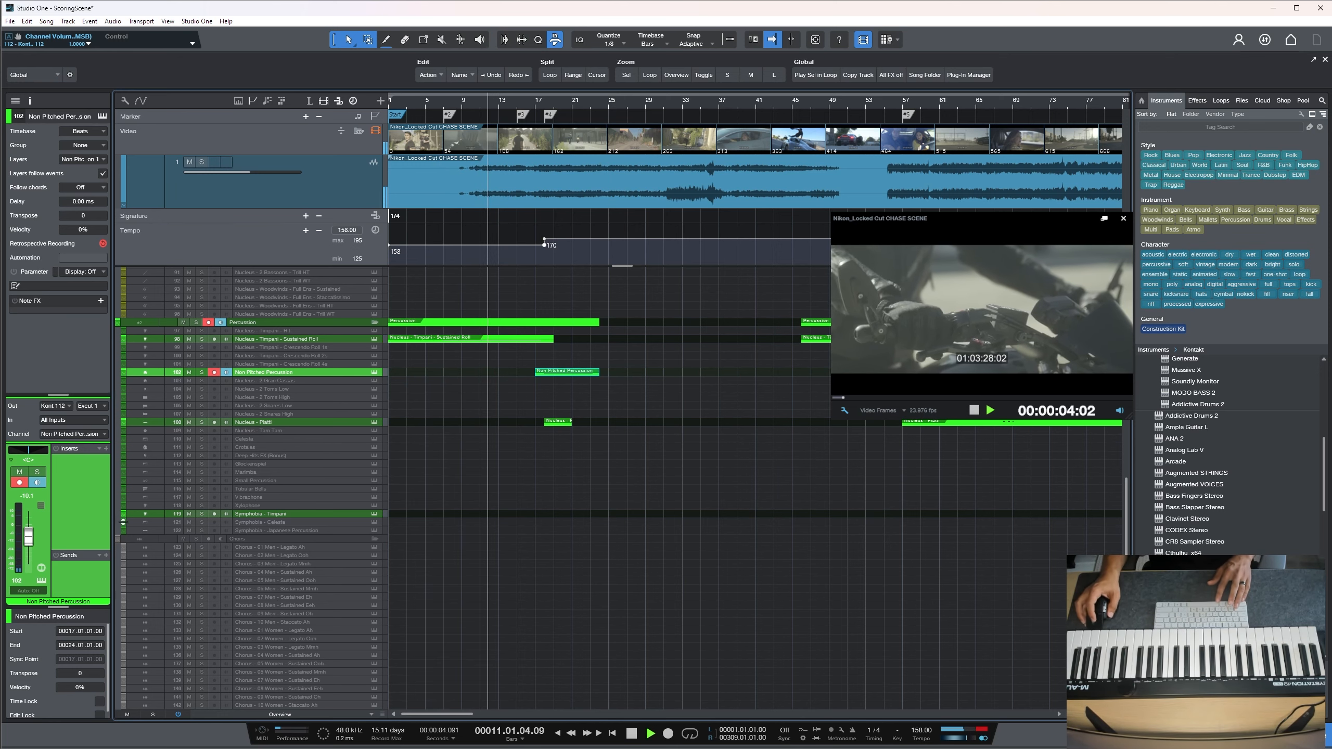
# Rebalance the Non Pitched Percussion level during playback and raise the video's audio volume to -3.1 dB
pyautogui.moveTo(31, 539); pyautogui.dragTo(30, 538)
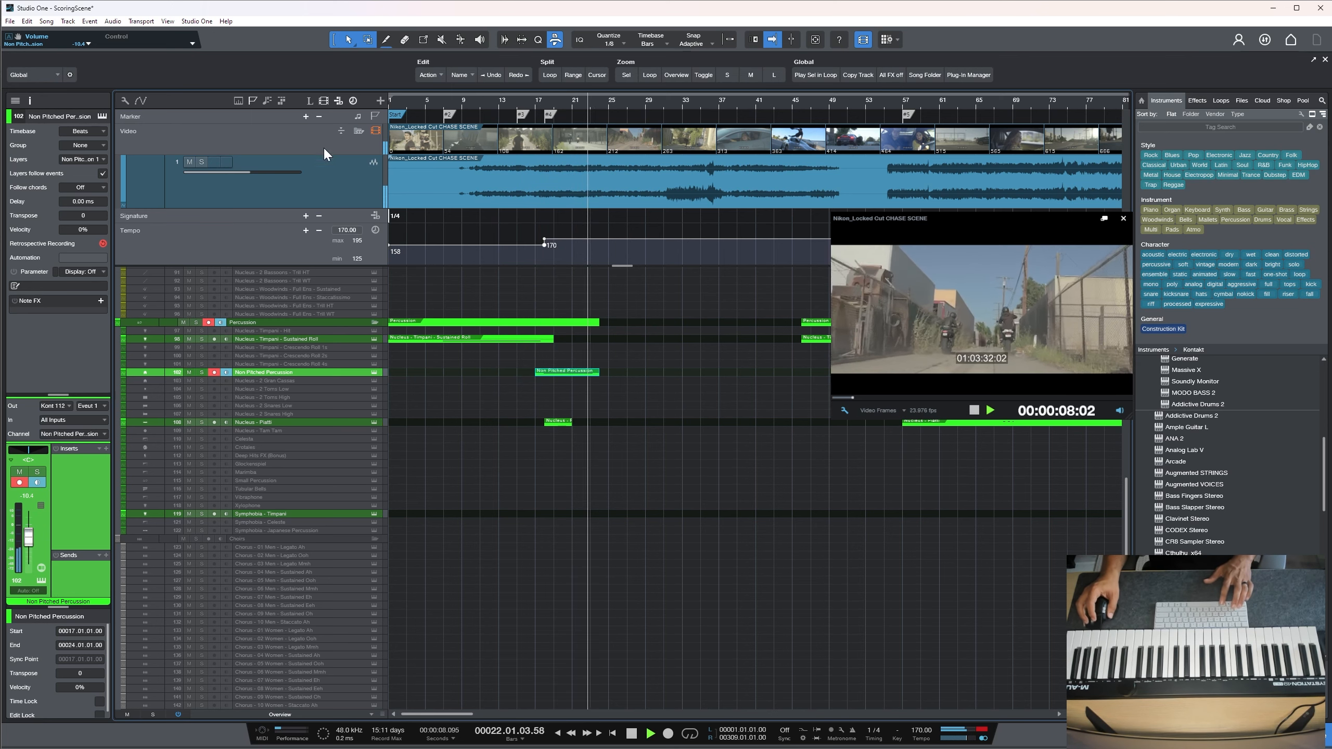
pyautogui.click(341, 190)
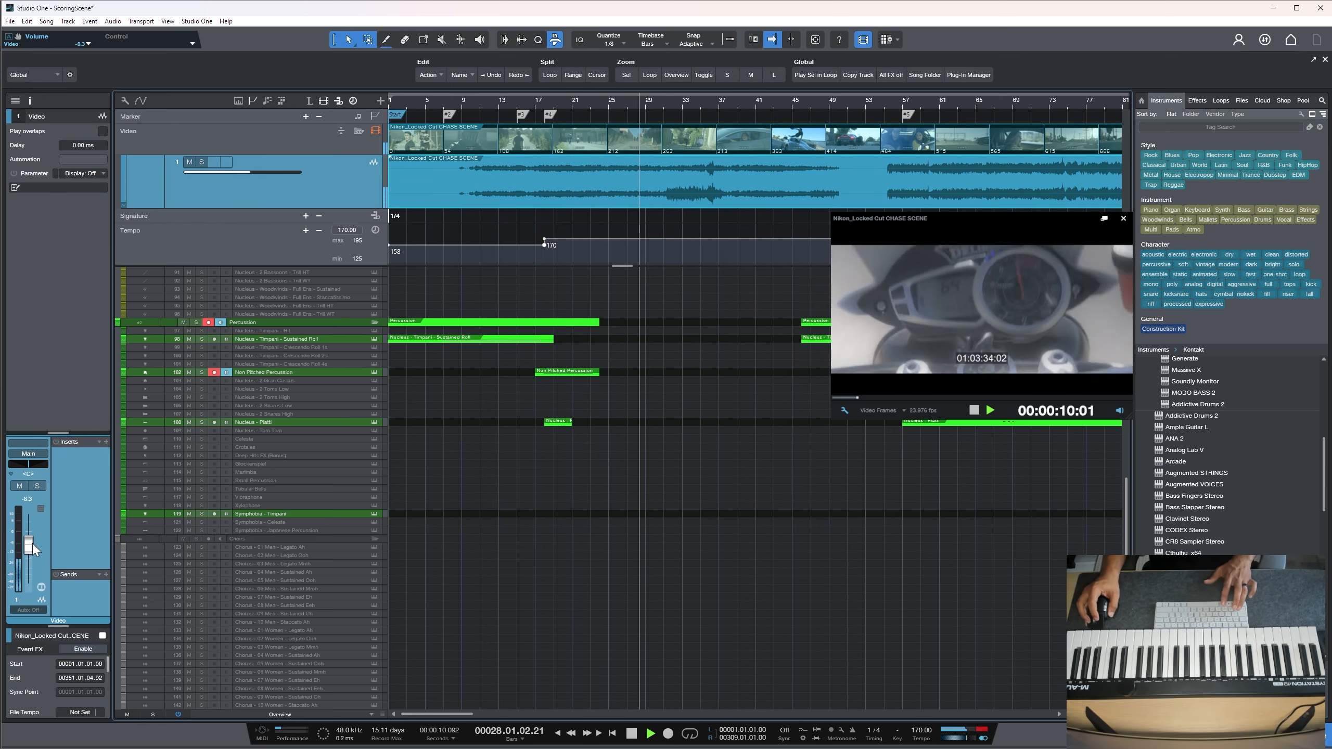
pyautogui.moveTo(32, 548); pyautogui.dragTo(33, 544)
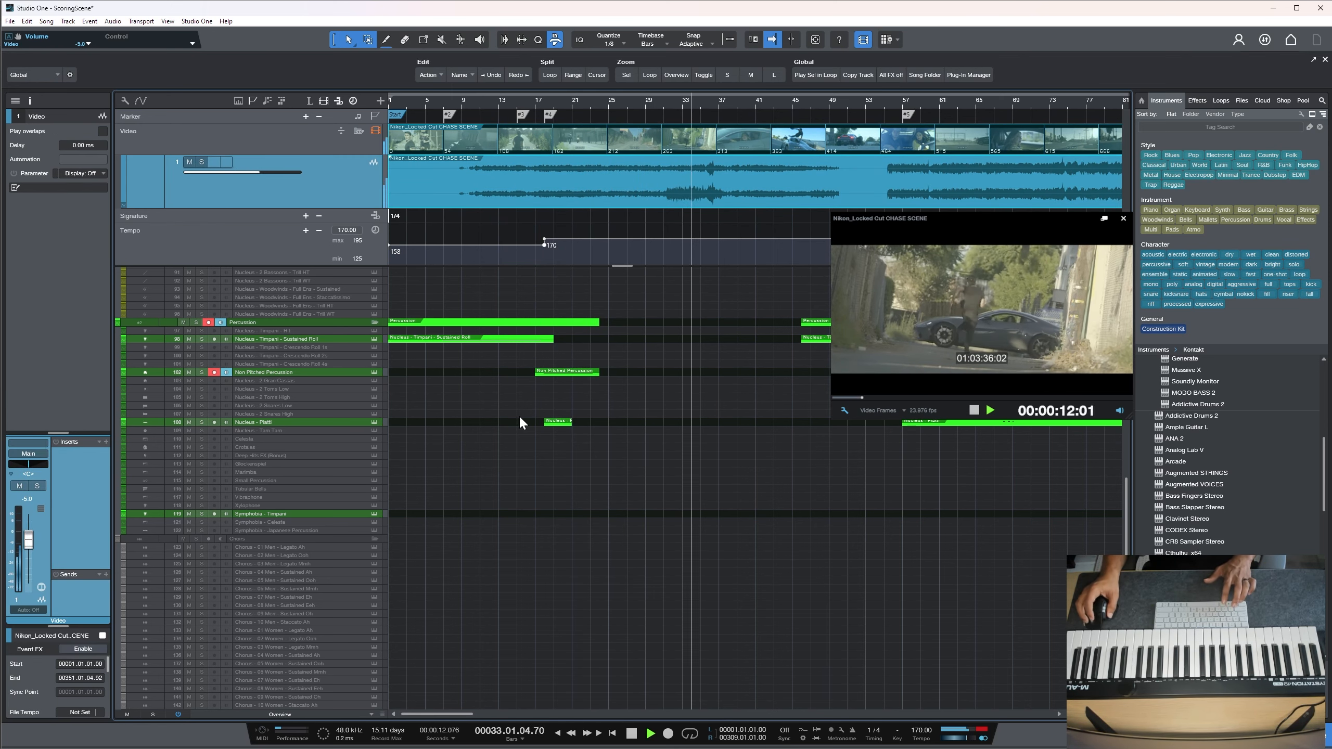
pyautogui.moveTo(29, 543); pyautogui.dragTo(29, 541)
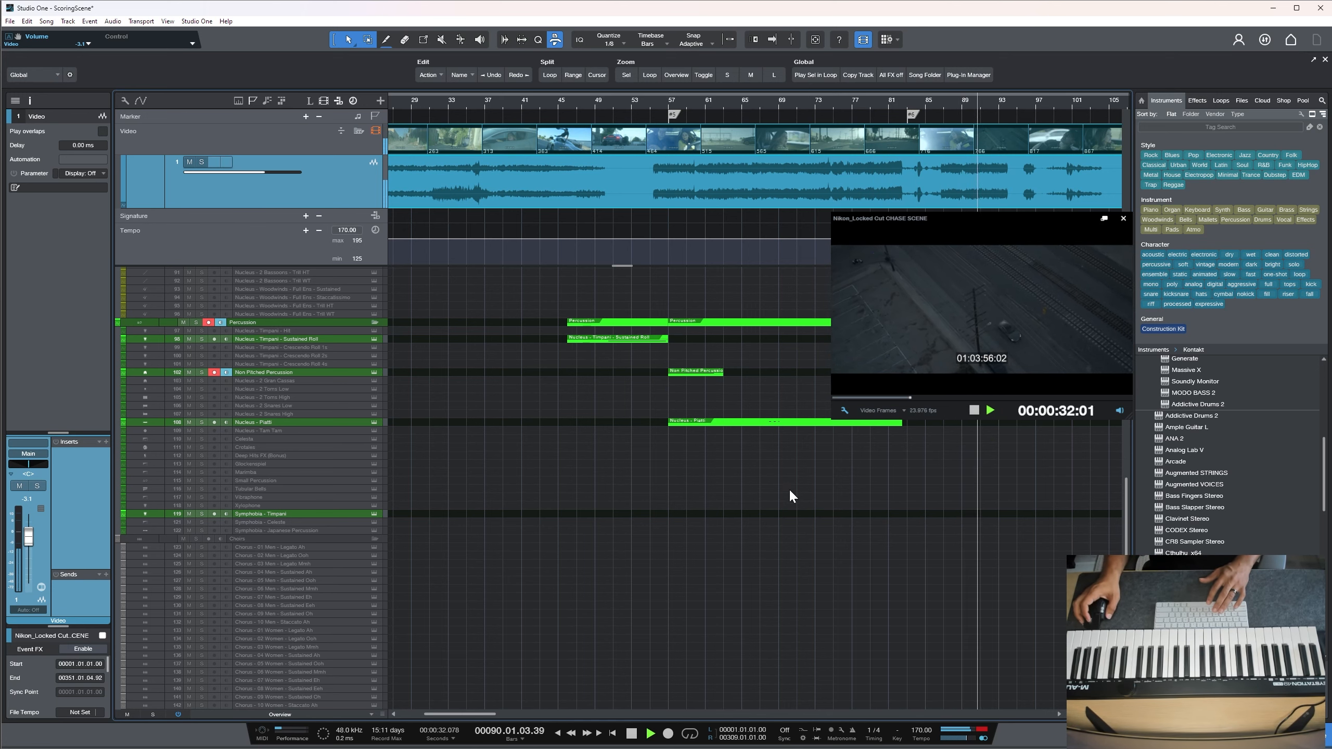
# Stop playback, place the playhead at bar 23, and raise the tempo after the tempo change to 171
pyautogui.press('space')
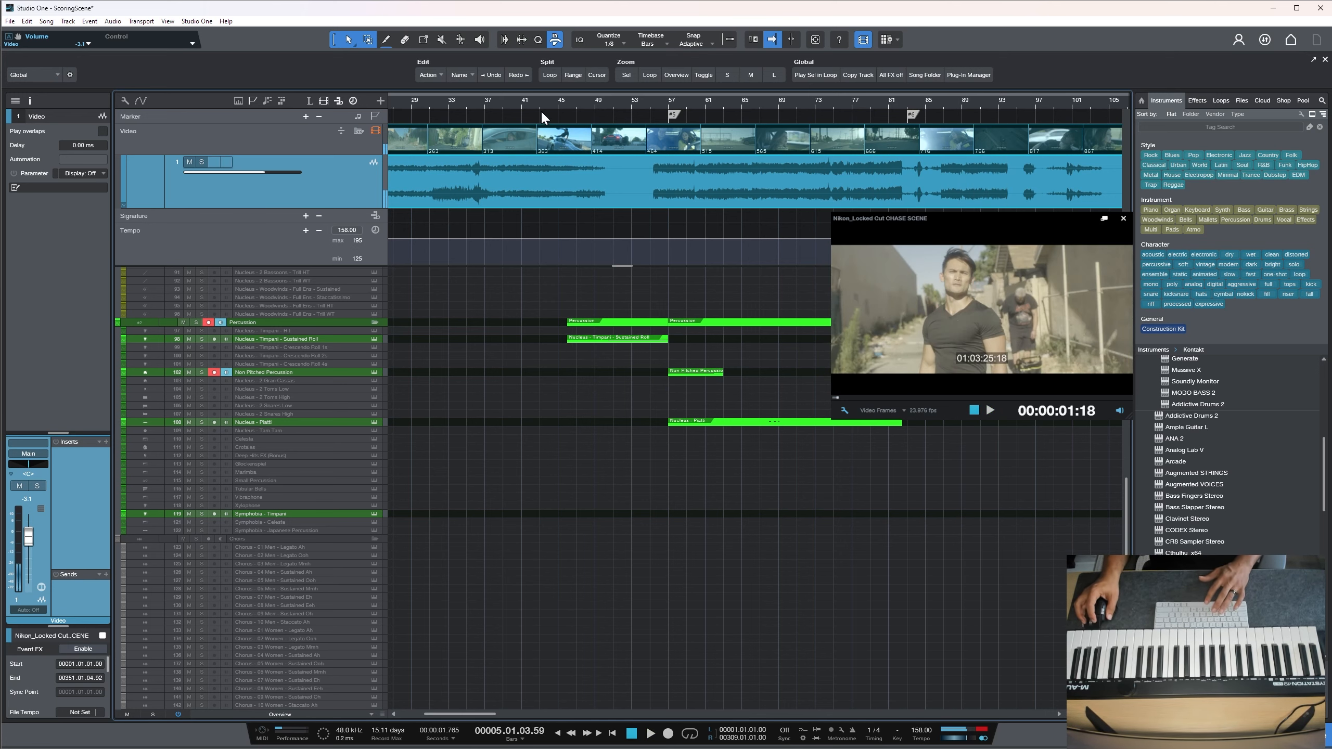
pyautogui.moveTo(543, 104); pyautogui.dragTo(602, 95)
pyautogui.click(499, 137)
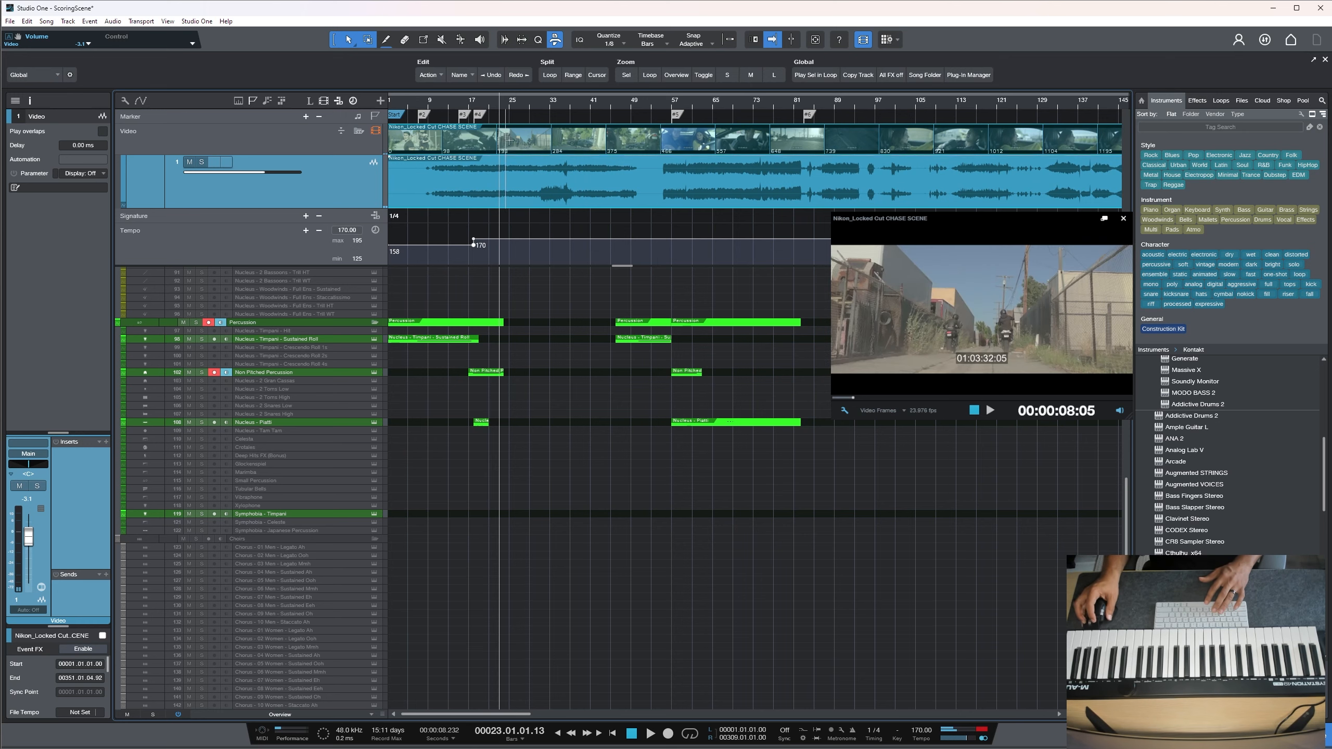
pyautogui.scroll(1, 913, 737)
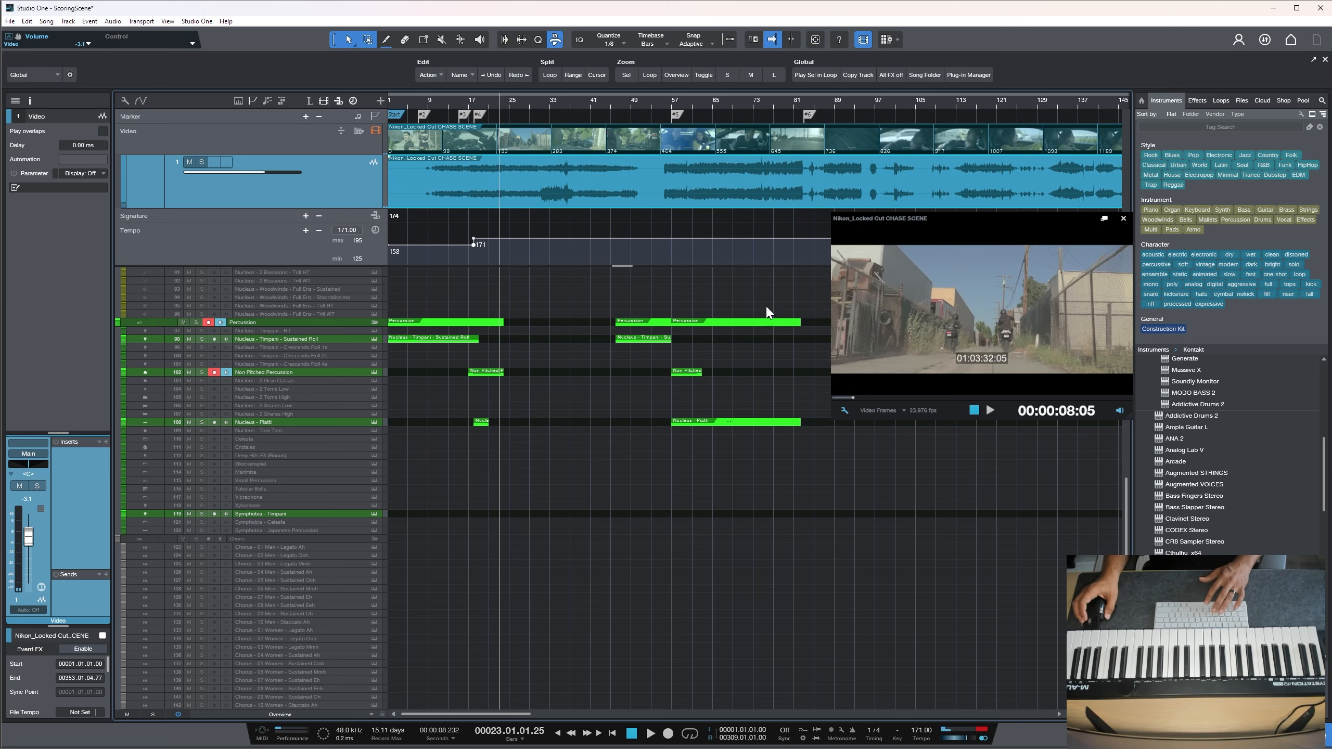
# Play the scene from about bar 53 and adjust the video's audio volume to about +0.6 dB
pyautogui.click(731, 103)
pyautogui.click(656, 100)
pyautogui.press('space')
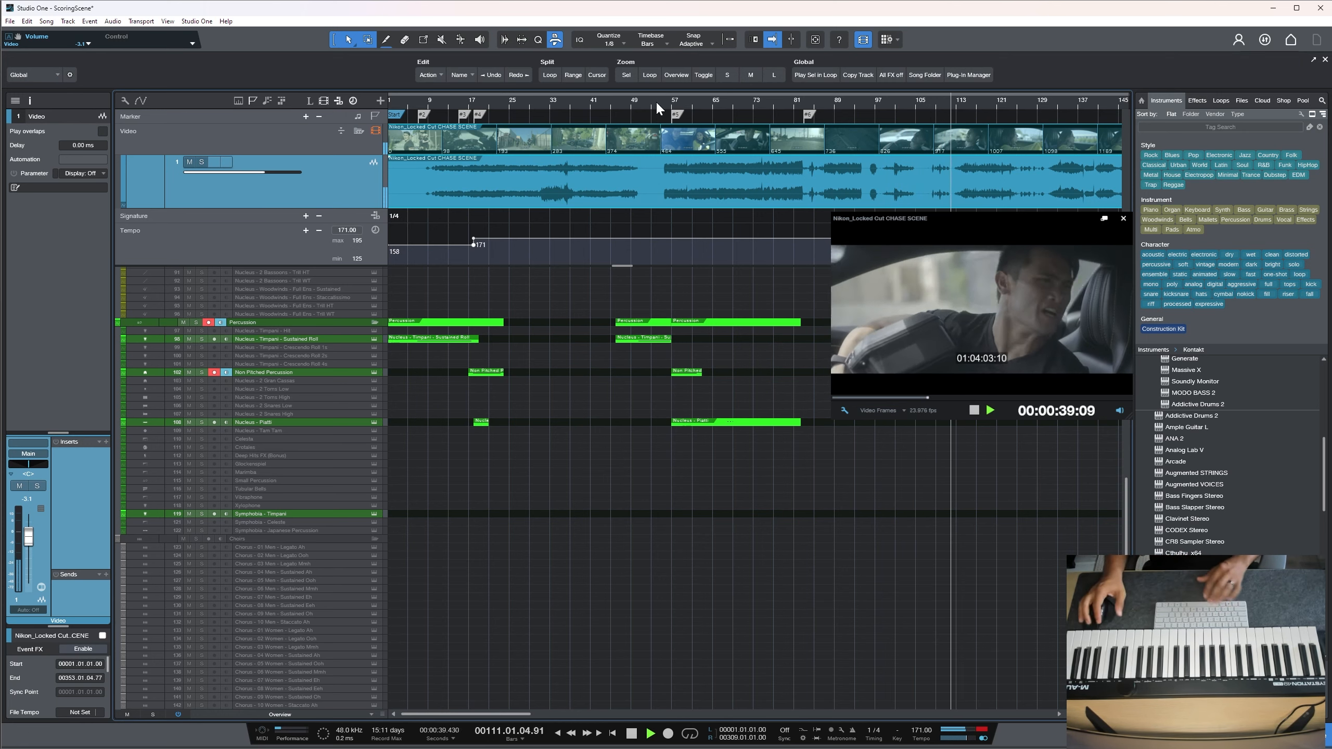
pyautogui.scroll(-10, 780, 527)
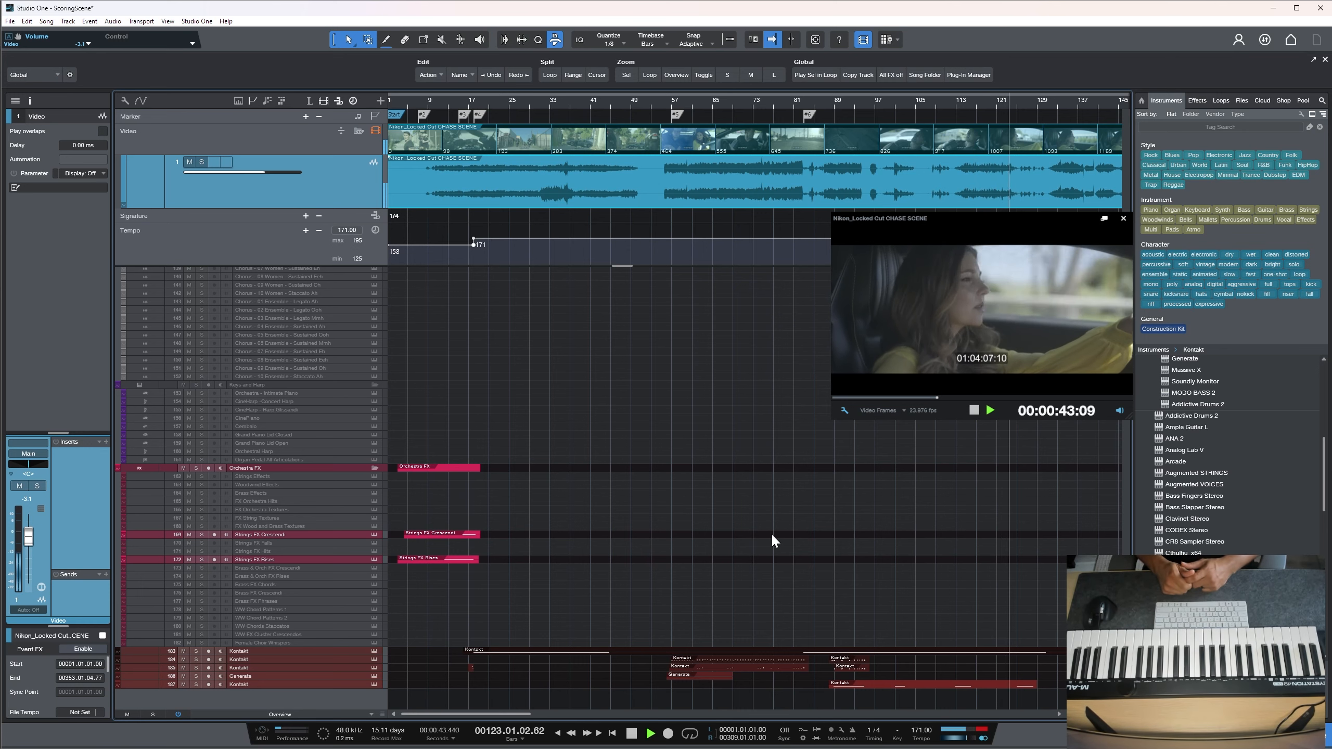
pyautogui.moveTo(29, 536); pyautogui.dragTo(35, 513)
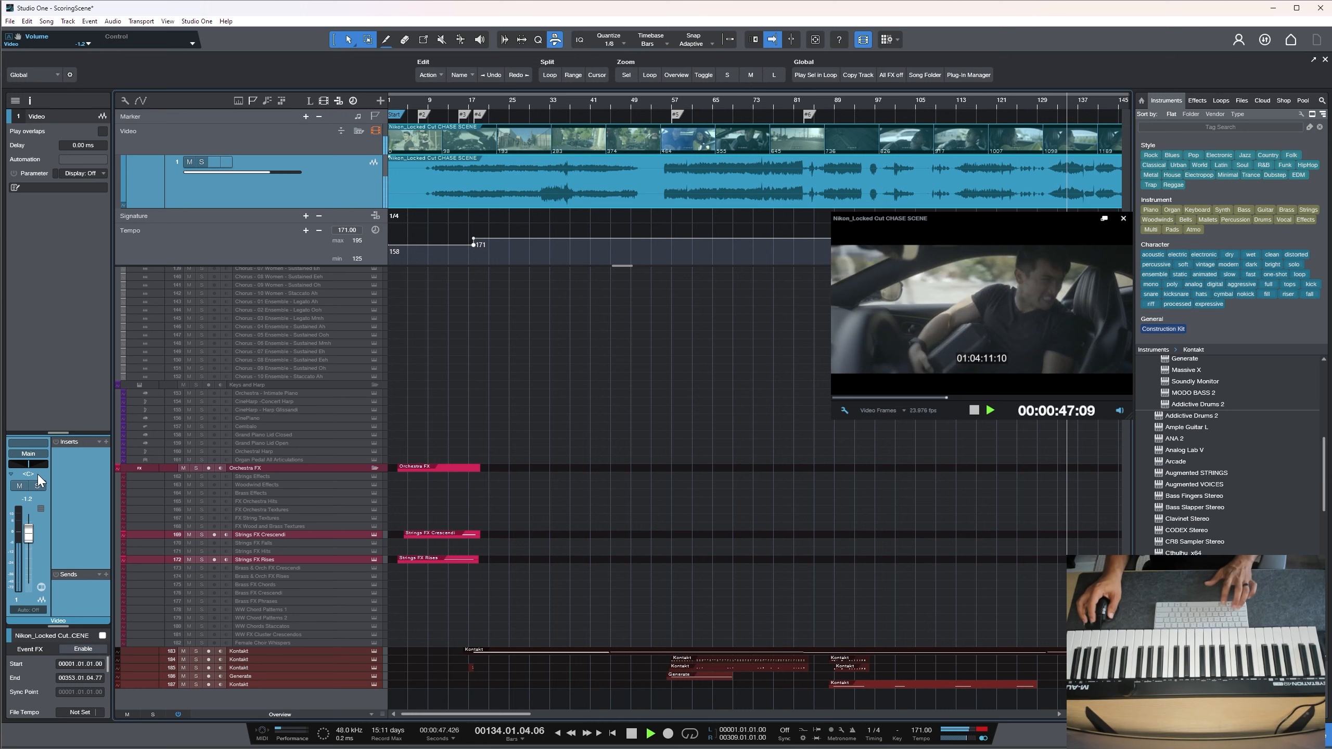
pyautogui.moveTo(28, 535); pyautogui.dragTo(28, 541)
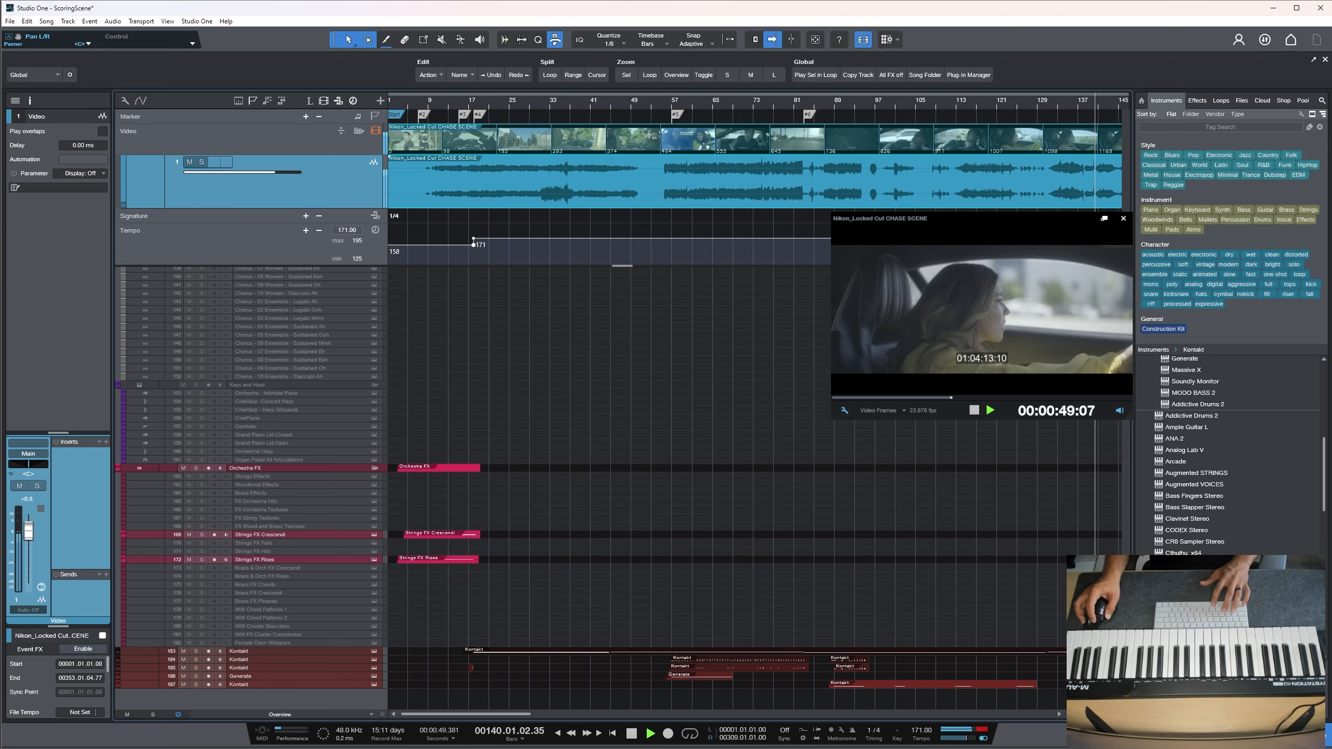
# Stop and look over the brass, strings and percussion parts across the arrangement, and play a passage from bar 34
pyautogui.scroll(-5, 986, 107)
pyautogui.press('space')
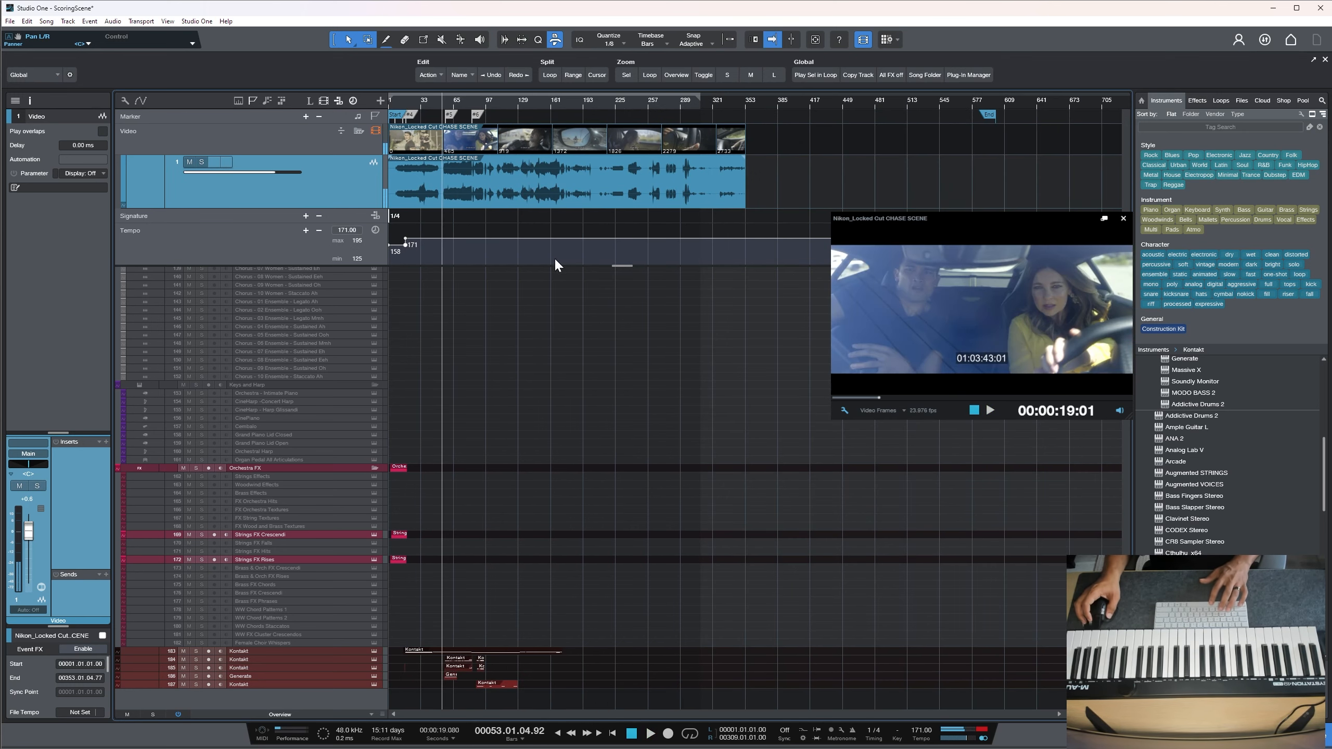
pyautogui.scroll(20, 517, 509)
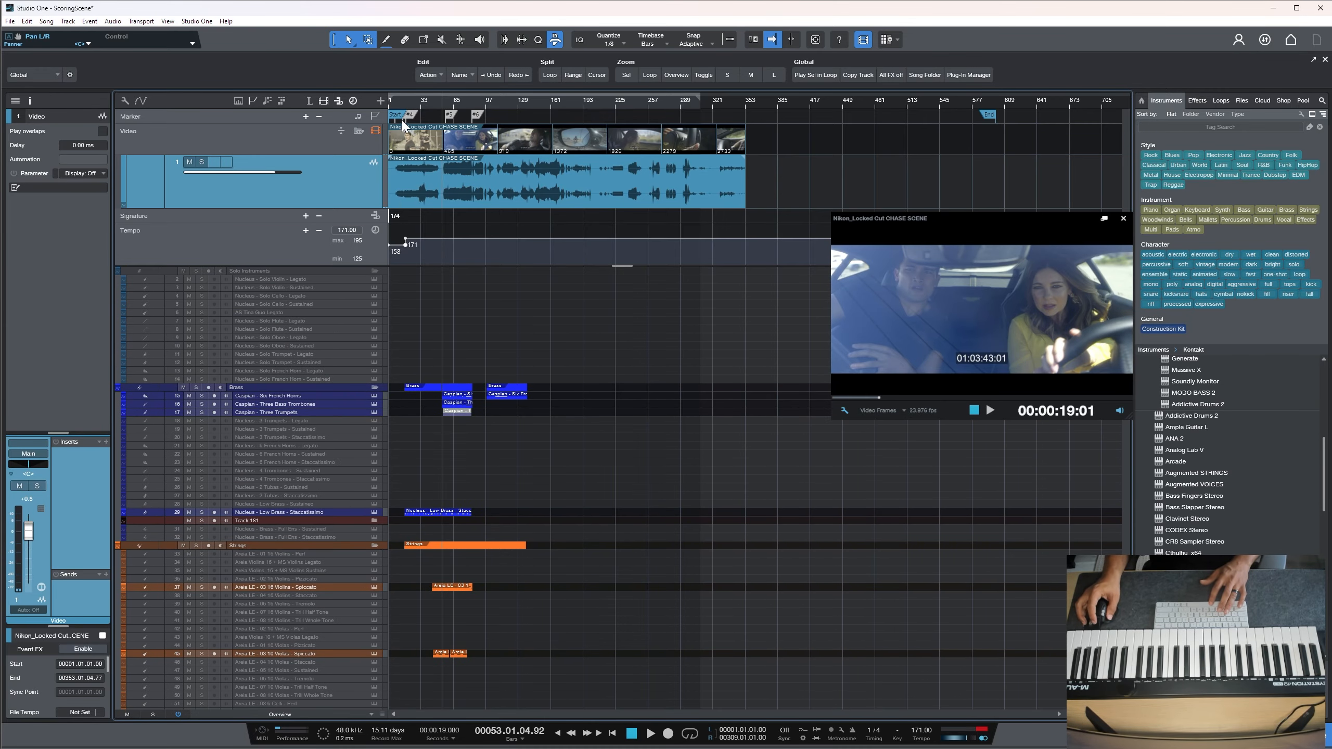
pyautogui.scroll(5, 415, 109)
pyautogui.scroll(-10, 644, 477)
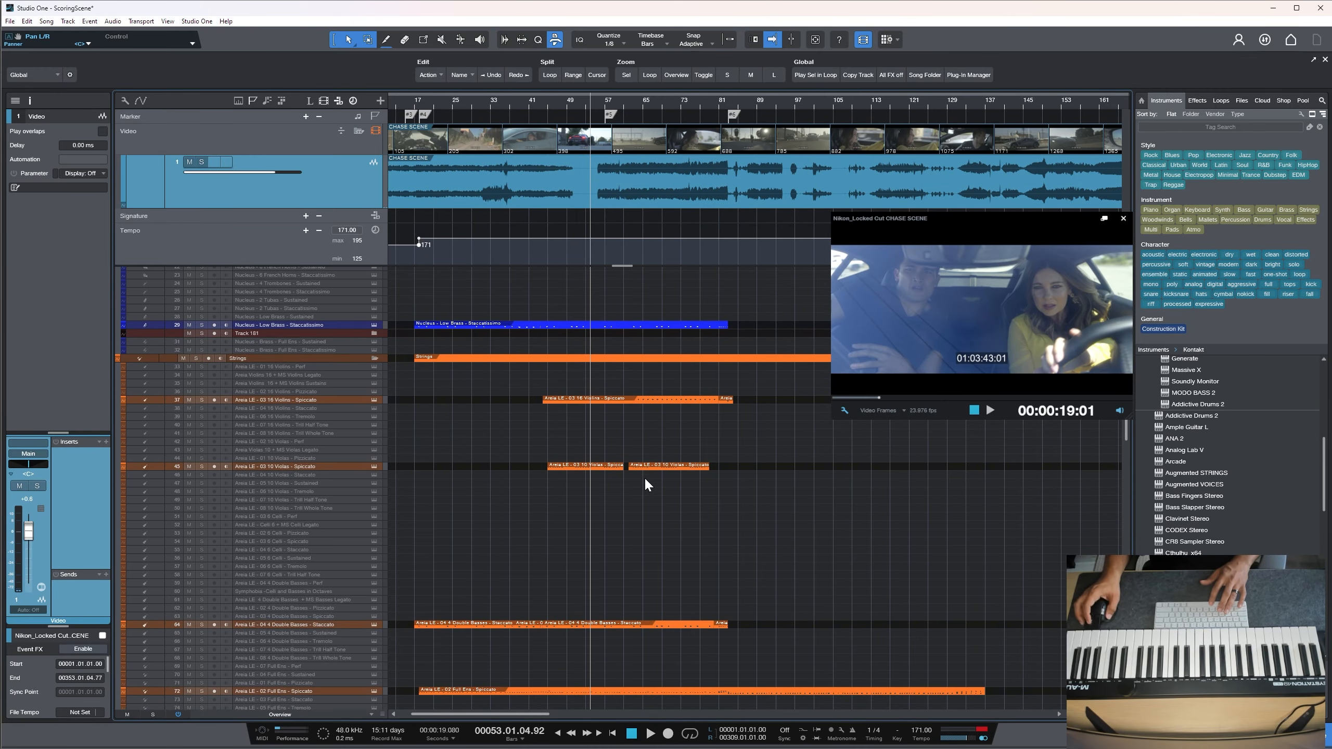
pyautogui.scroll(-15, 644, 477)
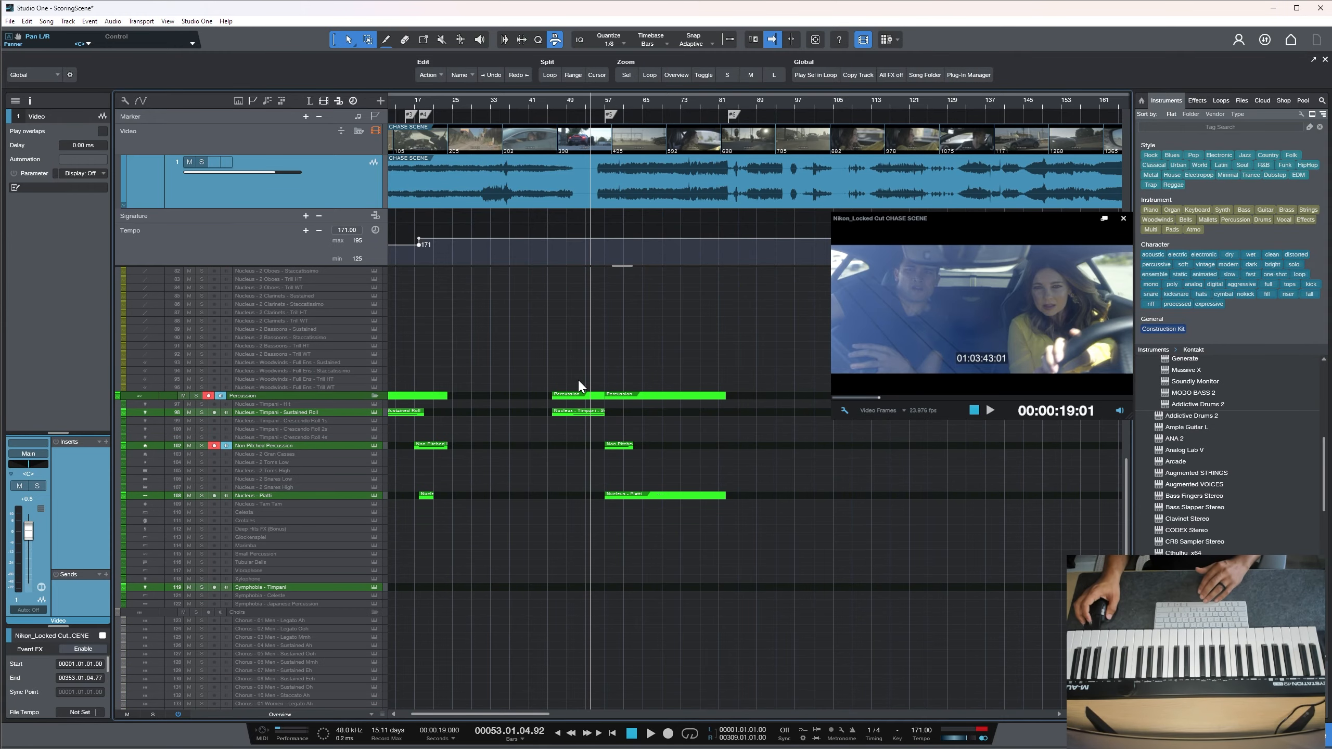
pyautogui.hscroll(-3, 577, 379)
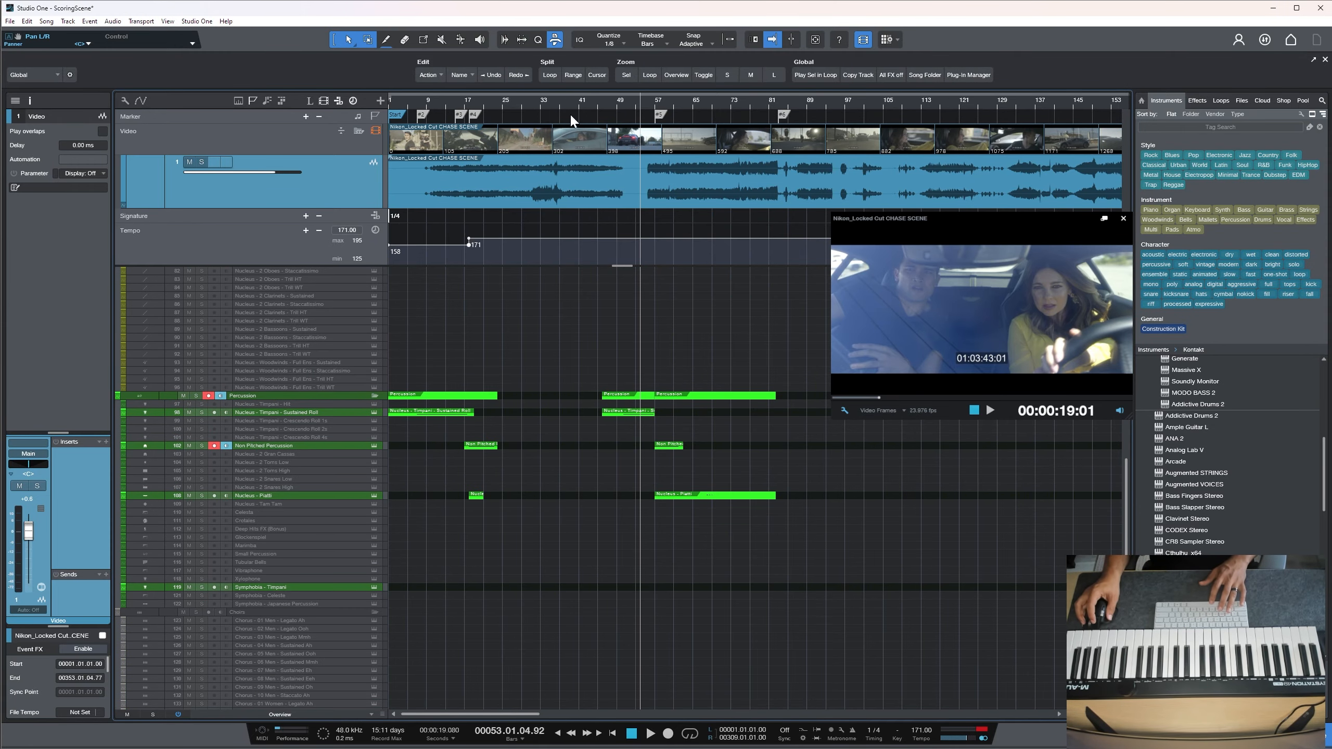
pyautogui.click(555, 100)
pyautogui.press('space')
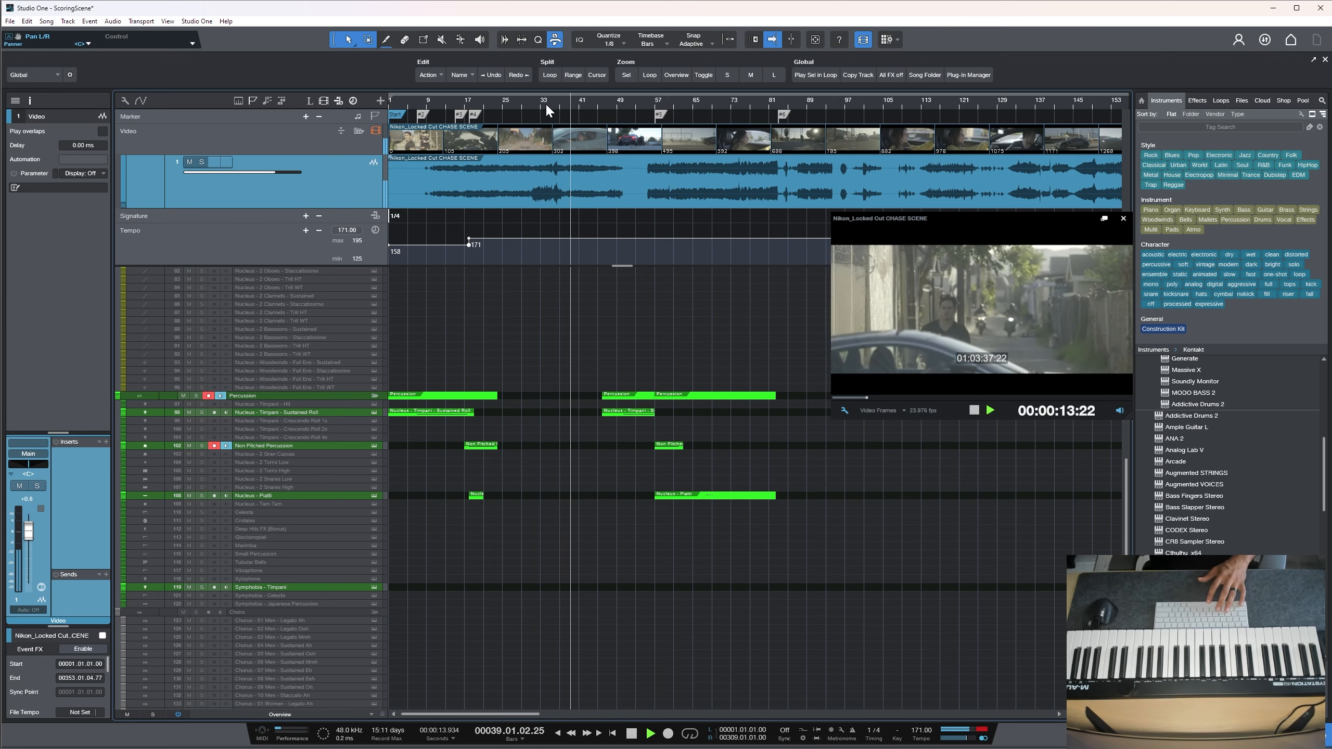
pyautogui.press('space')
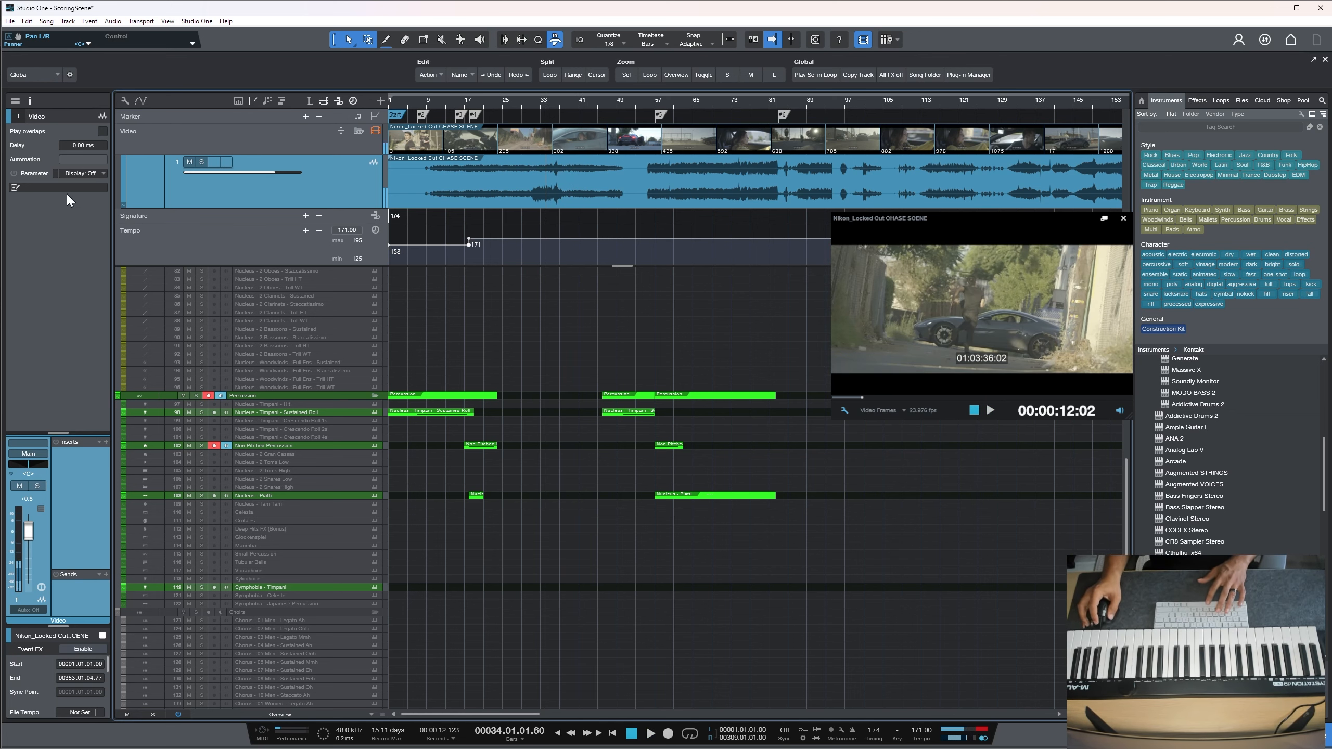
# Mute the video's audio and play the arrangement's music from bar 17
pyautogui.scroll(-10, 588, 632)
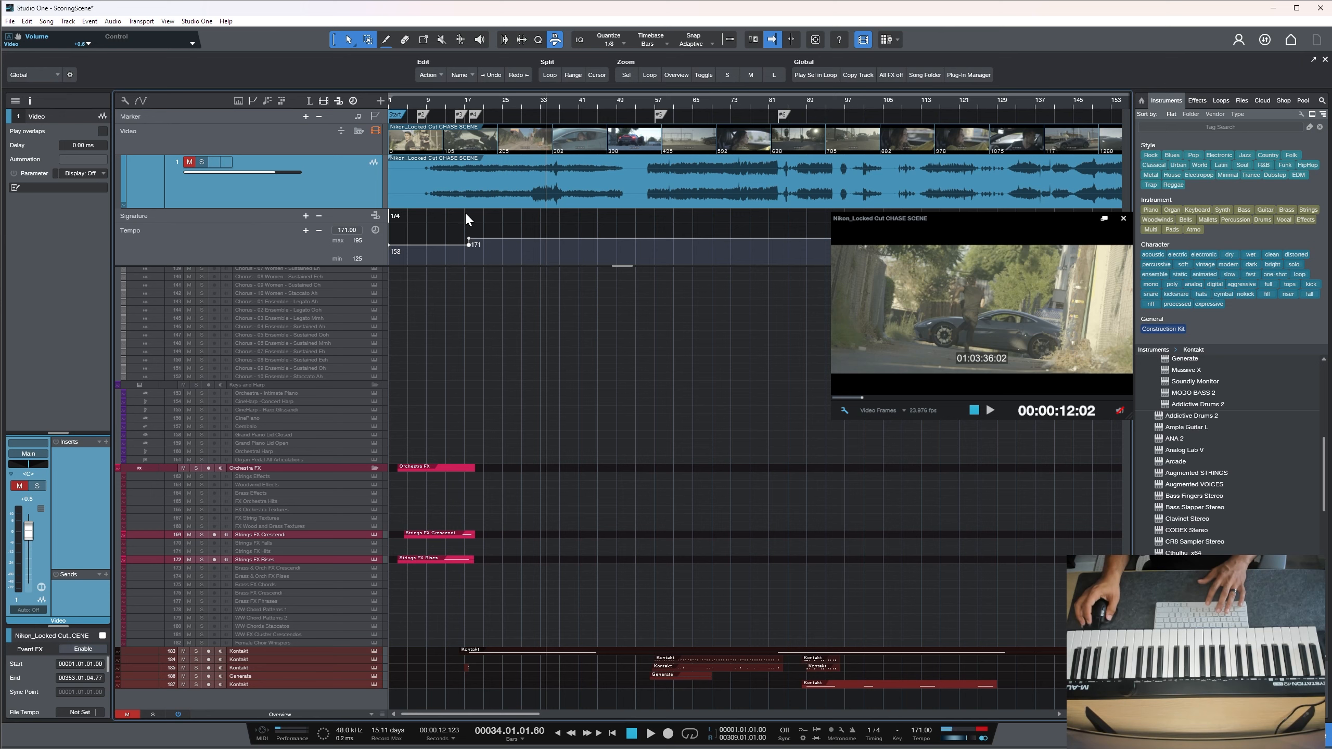
pyautogui.click(468, 101)
pyautogui.press('space')
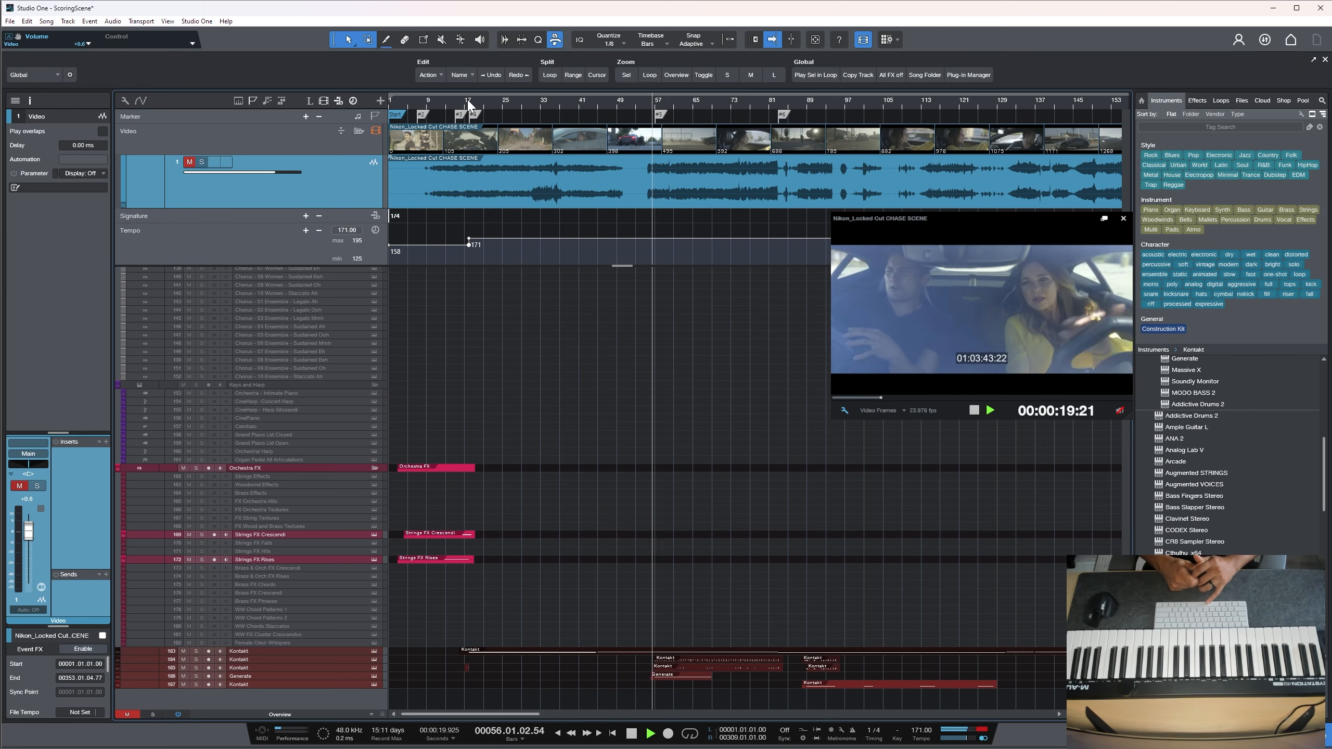
pyautogui.press('space')
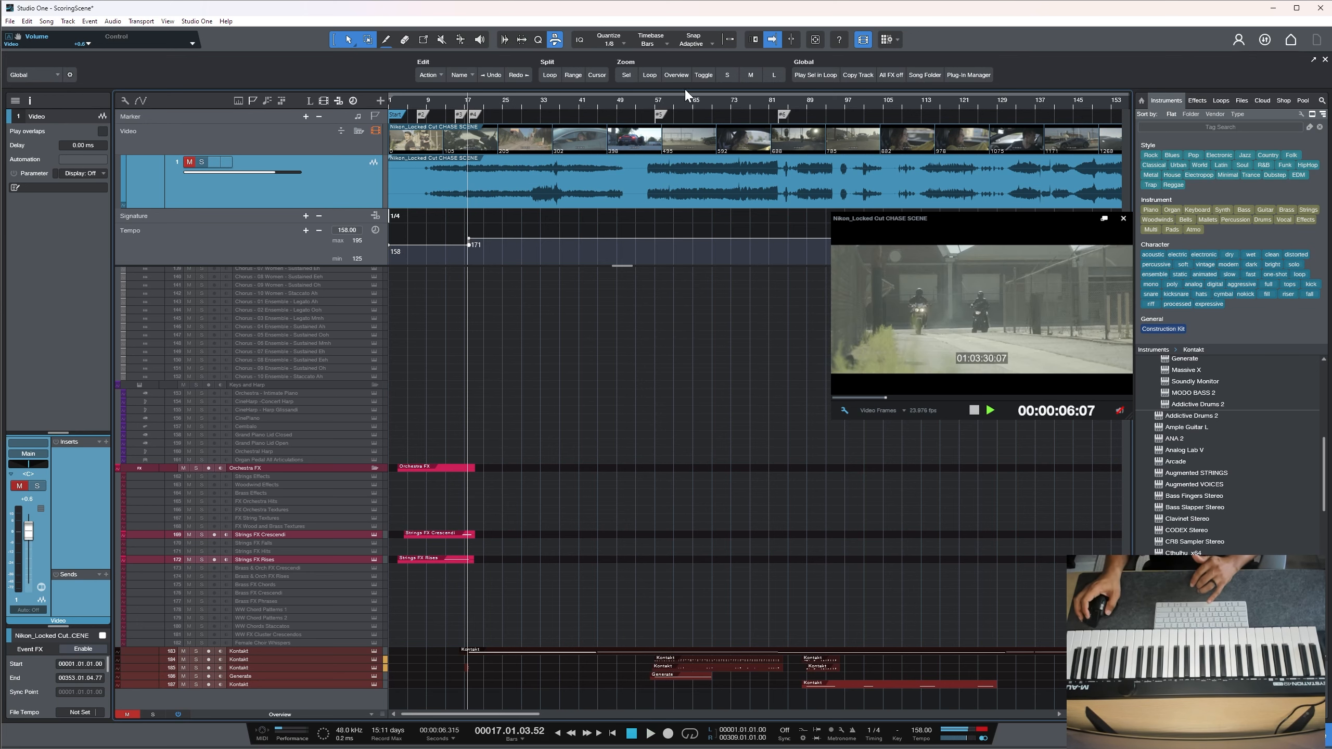
# Play short passages around bars 43 to 46 against the picture, leaving the playhead at bar 43
pyautogui.click(598, 98)
pyautogui.press('space')
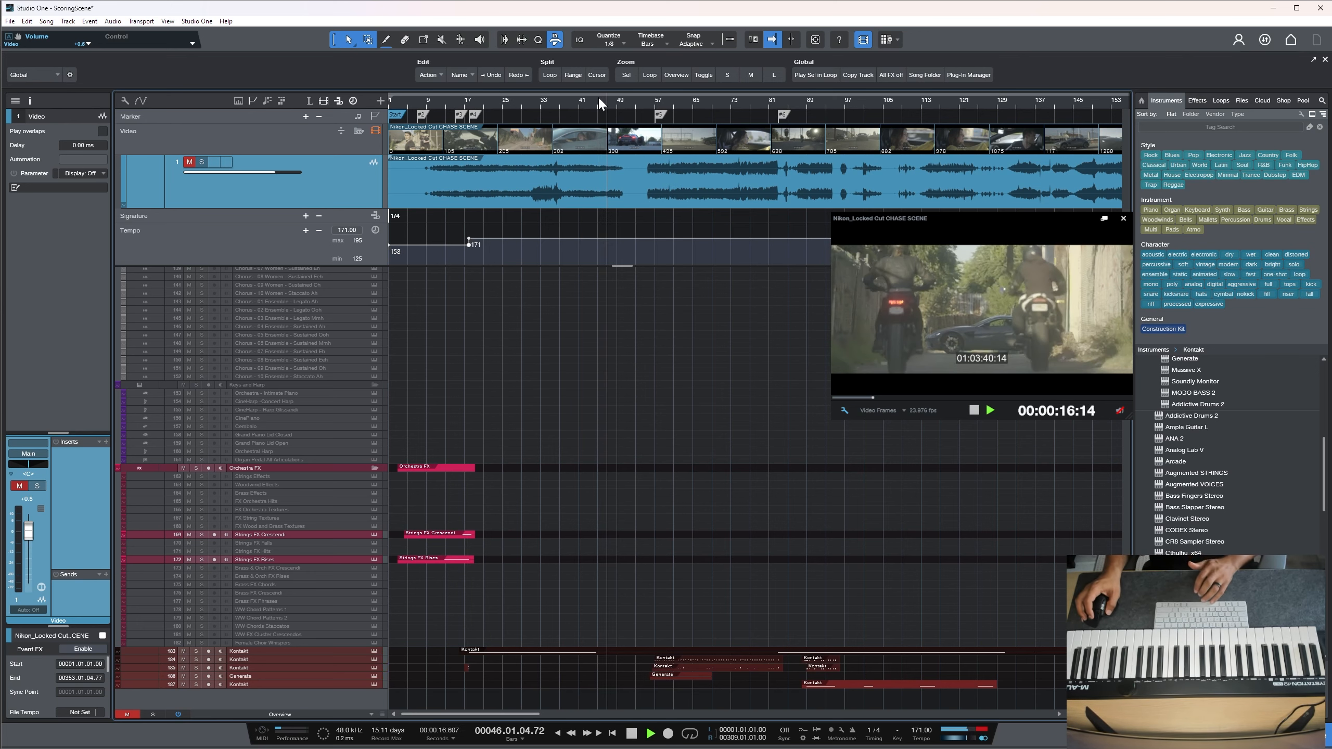
pyautogui.press('space')
pyautogui.press('space')
pyautogui.click(589, 96)
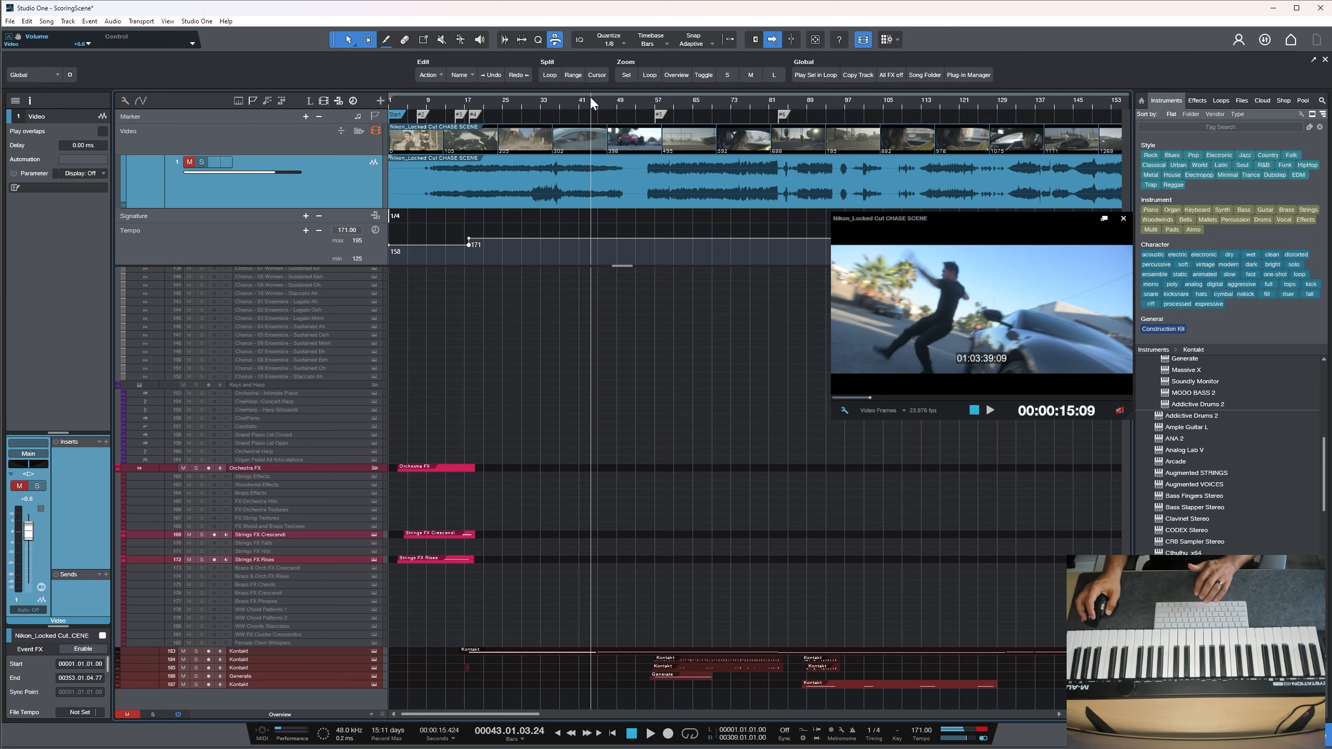
pyautogui.press('space')
# Look over the Full Ens - Spiccato part's notes around bar 43 and return to the brass and strings in the arrangement
pyautogui.scroll(10, 683, 328)
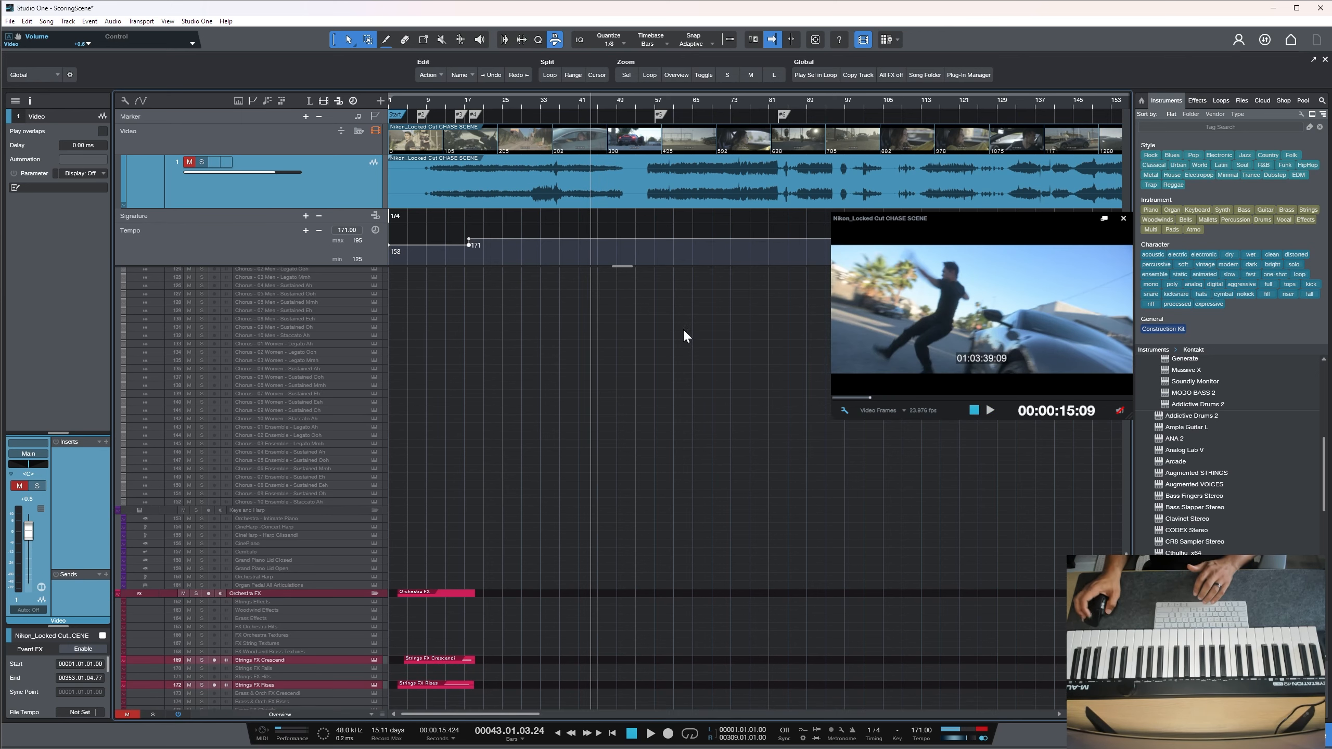
pyautogui.scroll(8, 687, 429)
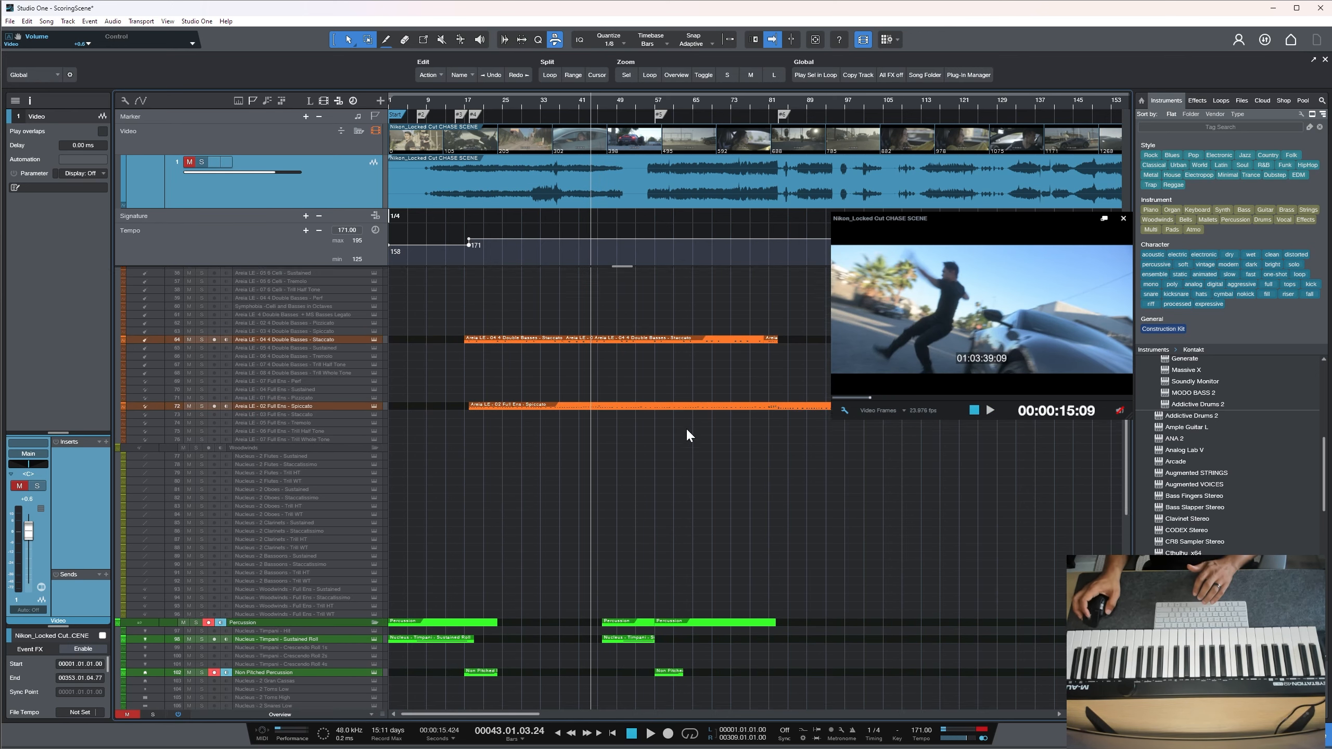
pyautogui.doubleClick(623, 482)
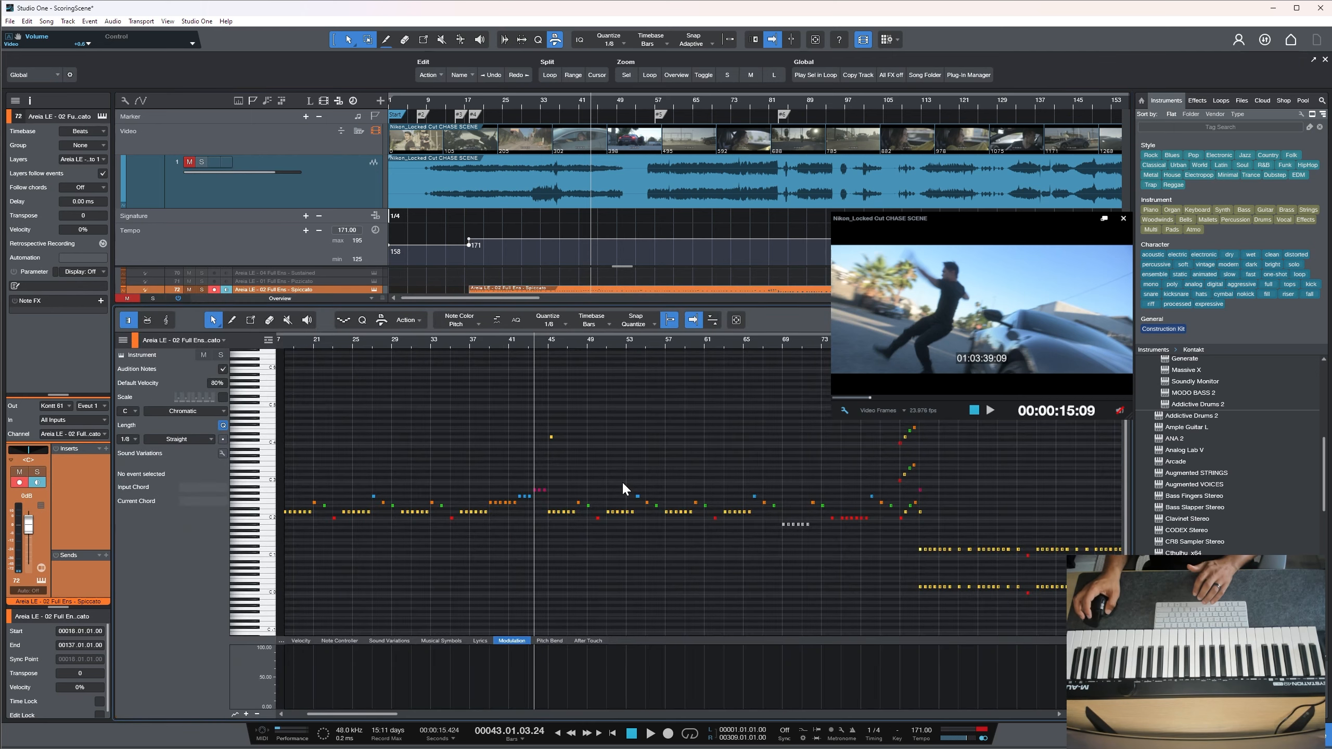
pyautogui.press('F2')
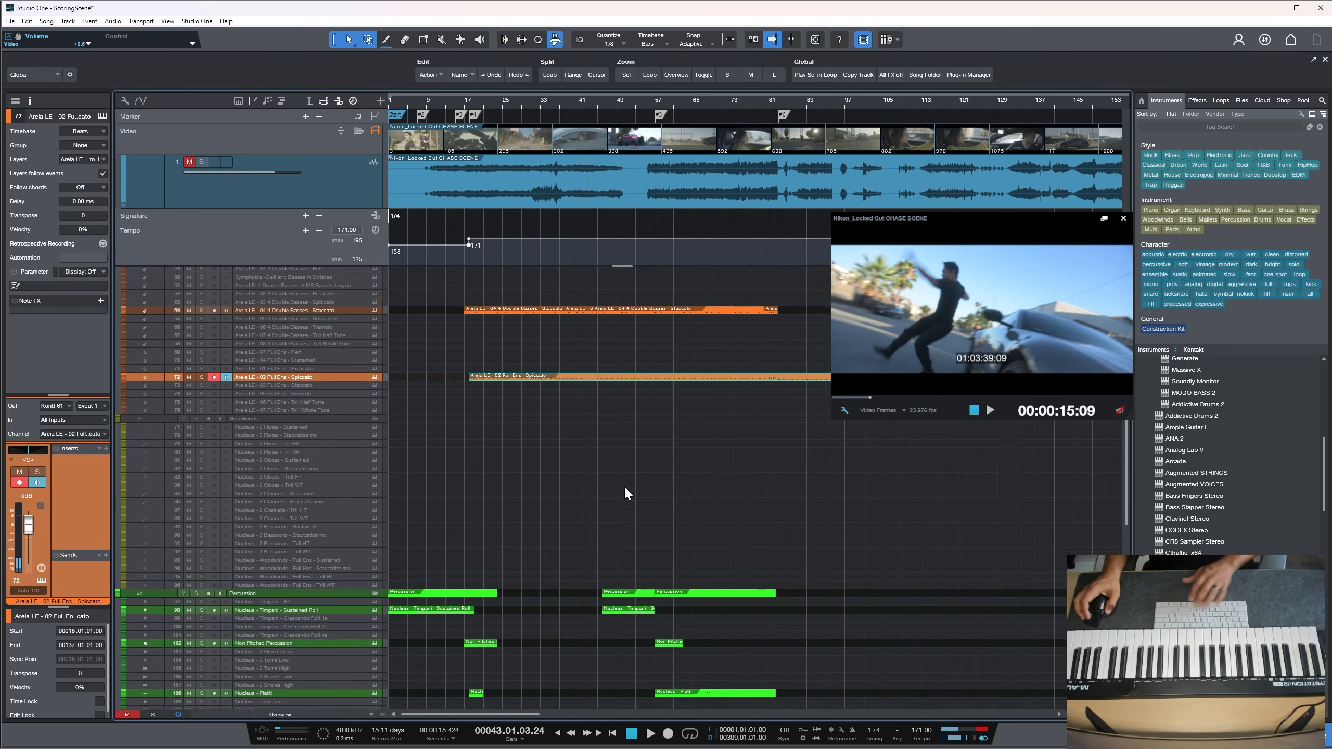
pyautogui.scroll(3, 624, 486)
pyautogui.scroll(5, 626, 488)
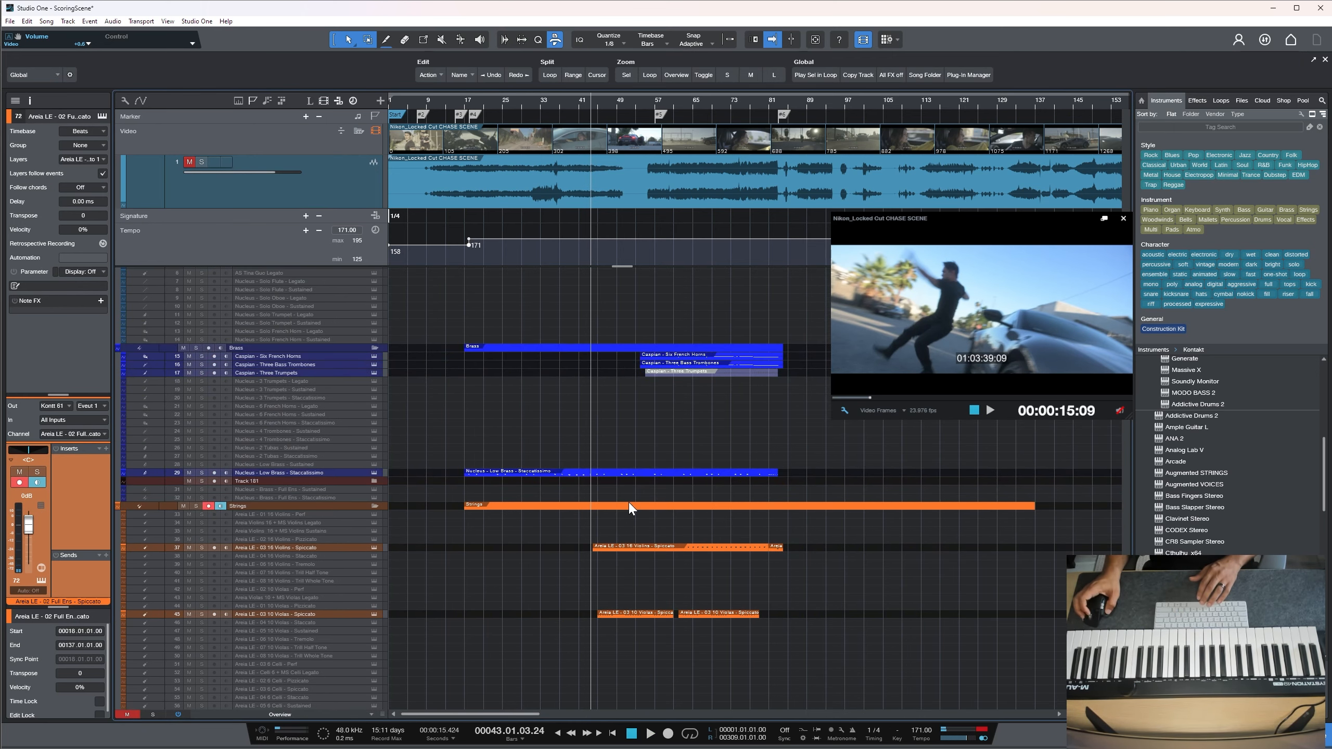
# Open the Nucleus - Low Brass - Staccatissimo part and lower its octave note pairs around bars 44 to 46 to A#
pyautogui.doubleClick(626, 474)
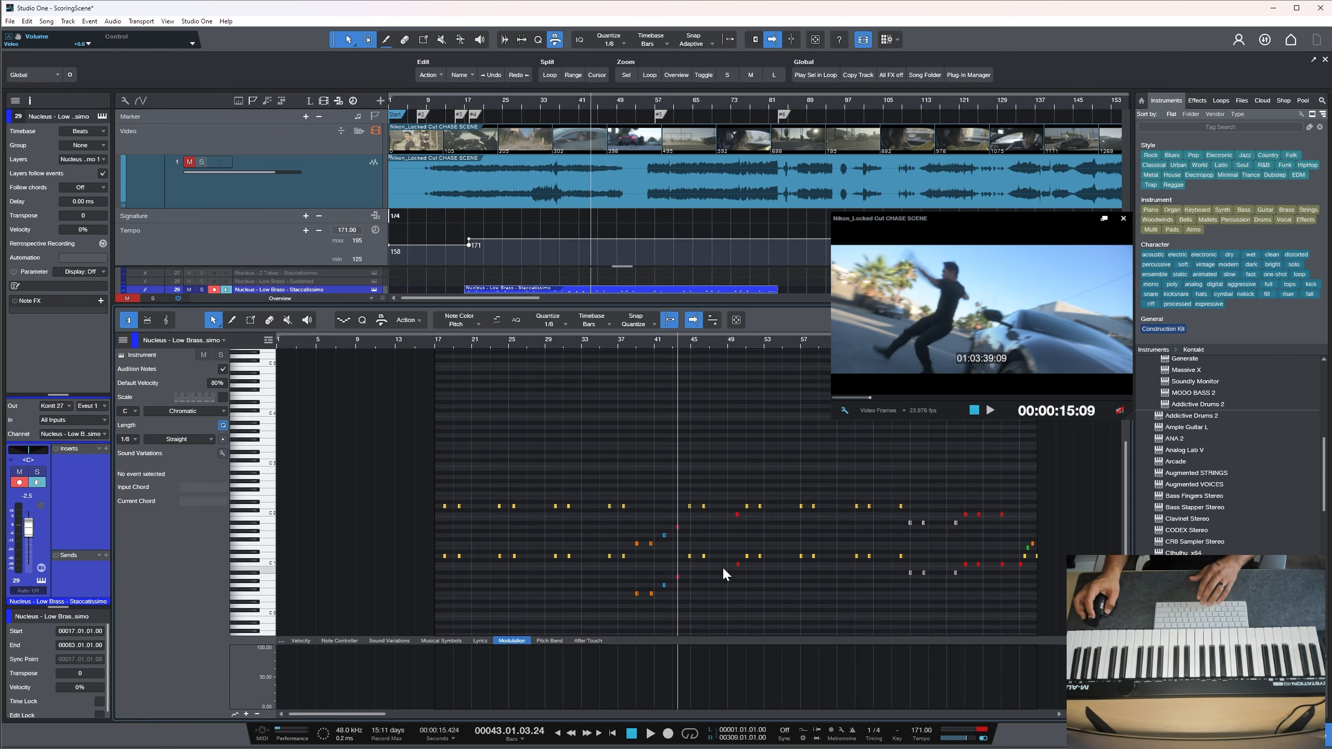
pyautogui.press('space')
pyautogui.press('space')
pyautogui.press('space')
pyautogui.press('space')
pyautogui.moveTo(719, 567); pyautogui.dragTo(688, 494)
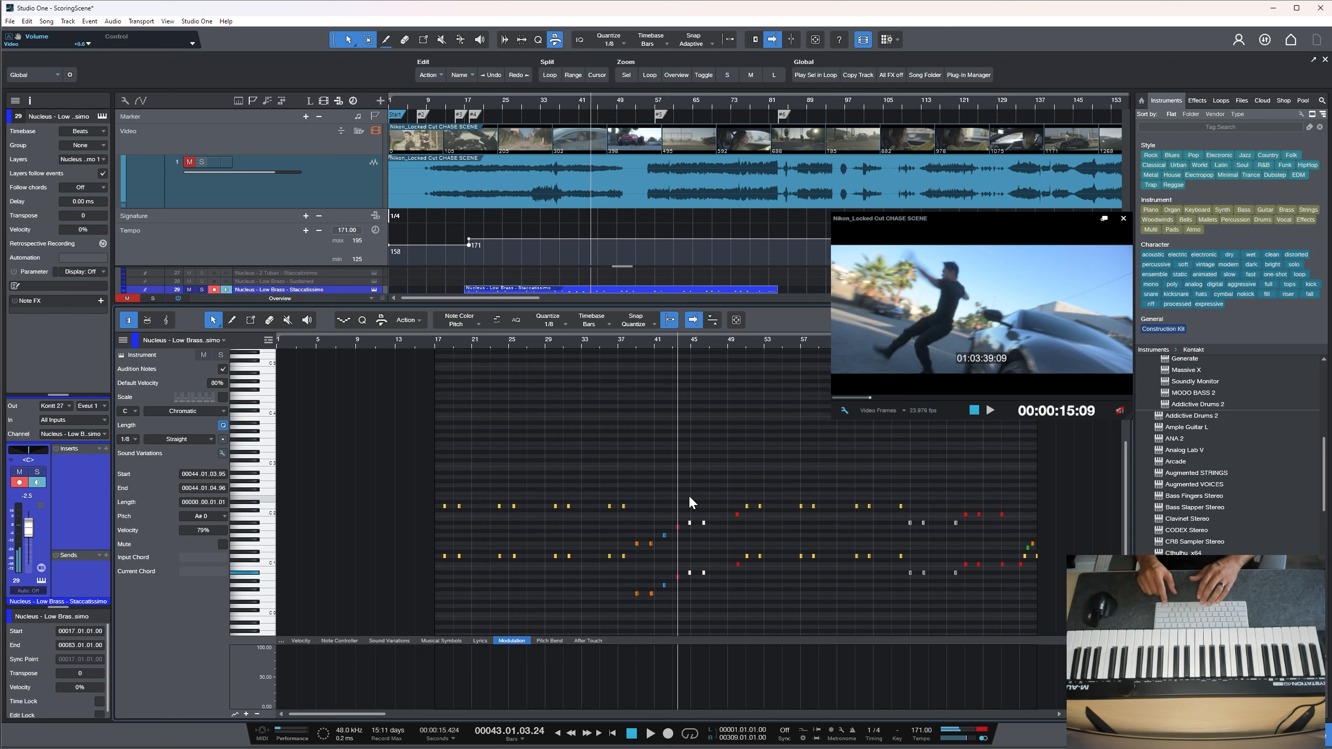
pyautogui.press('space')
pyautogui.press('space')
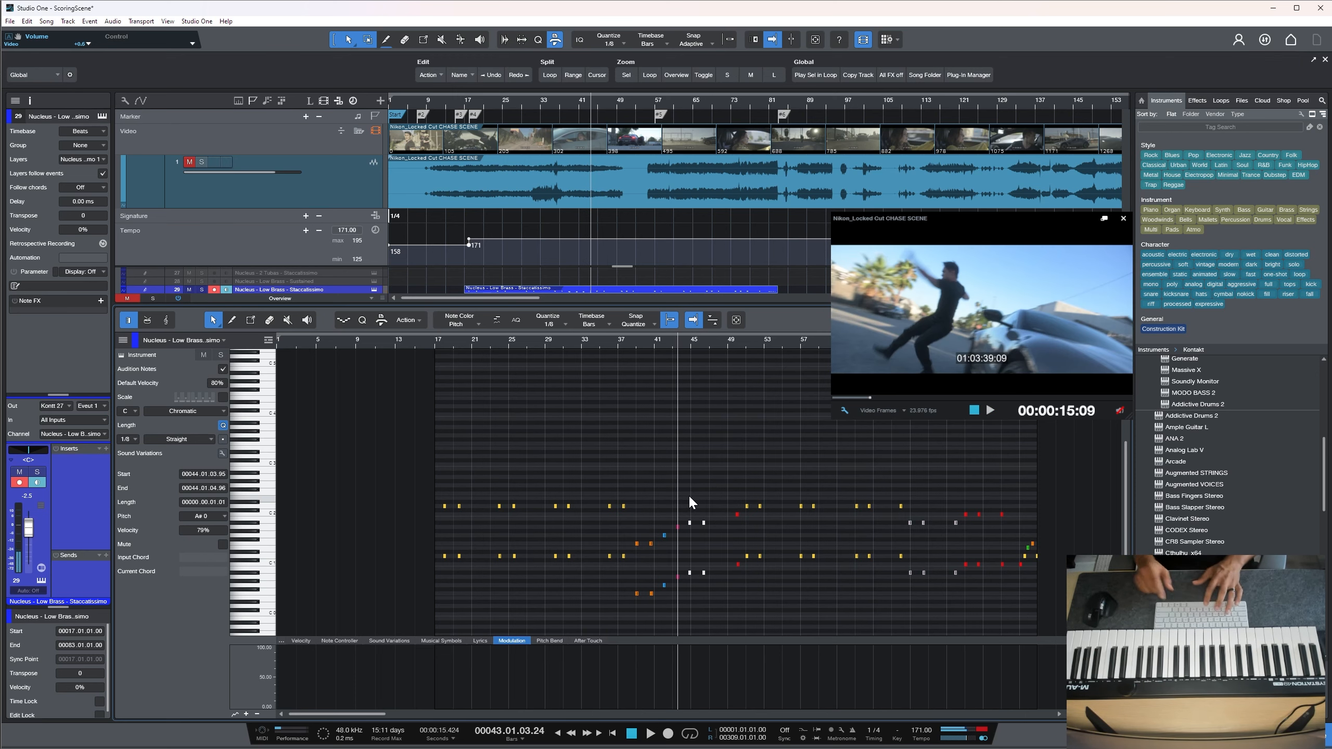
# Solo the low brass for playback, lower its octave pairs around bars 51 and 52 to C, and select the pair near bar 50
pyautogui.press('s')
pyautogui.press('space')
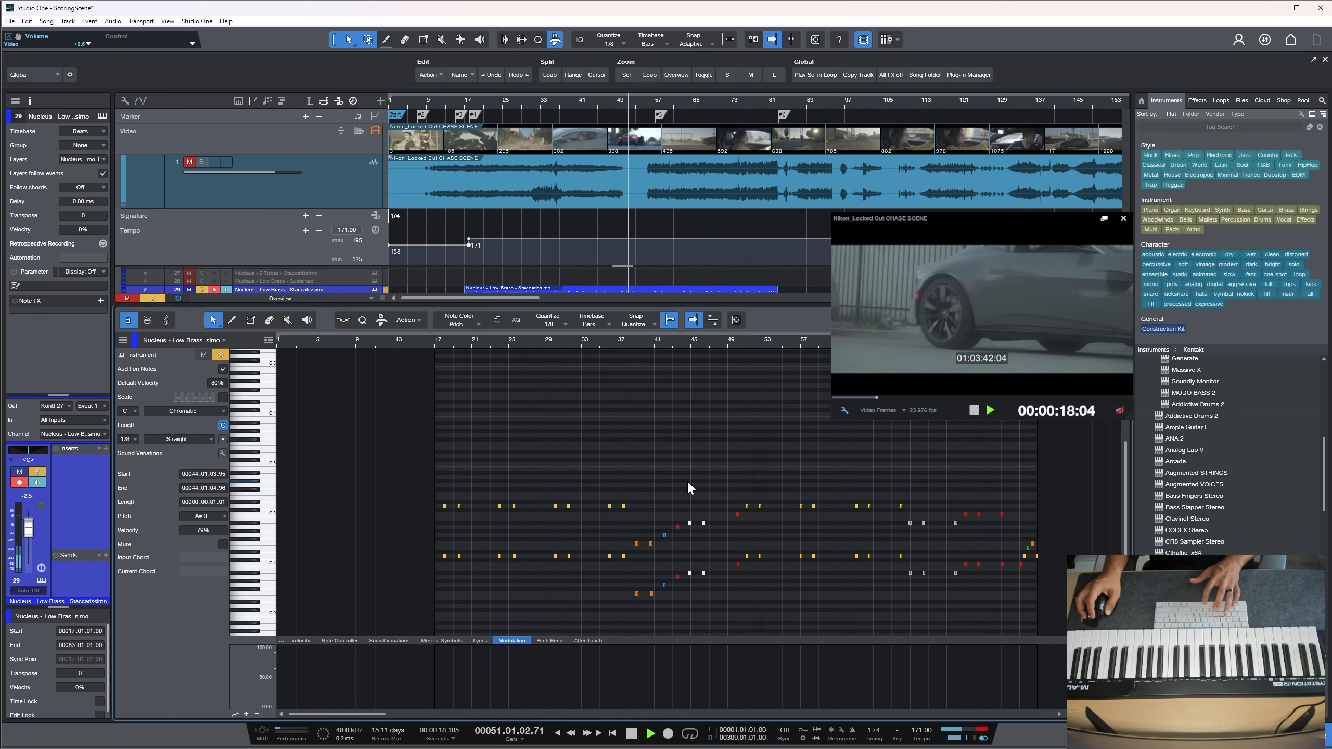
pyautogui.press('space')
pyautogui.moveTo(783, 562); pyautogui.dragTo(746, 486)
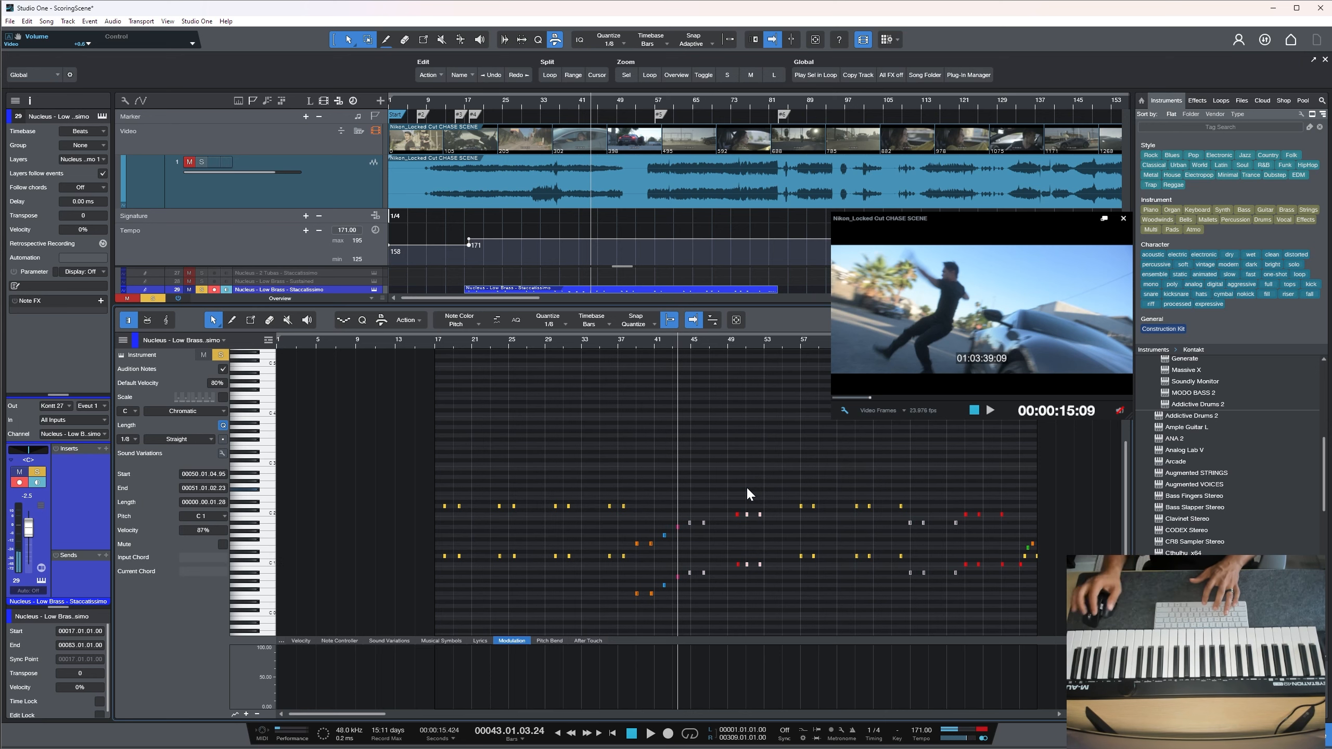
pyautogui.moveTo(729, 488); pyautogui.dragTo(739, 618)
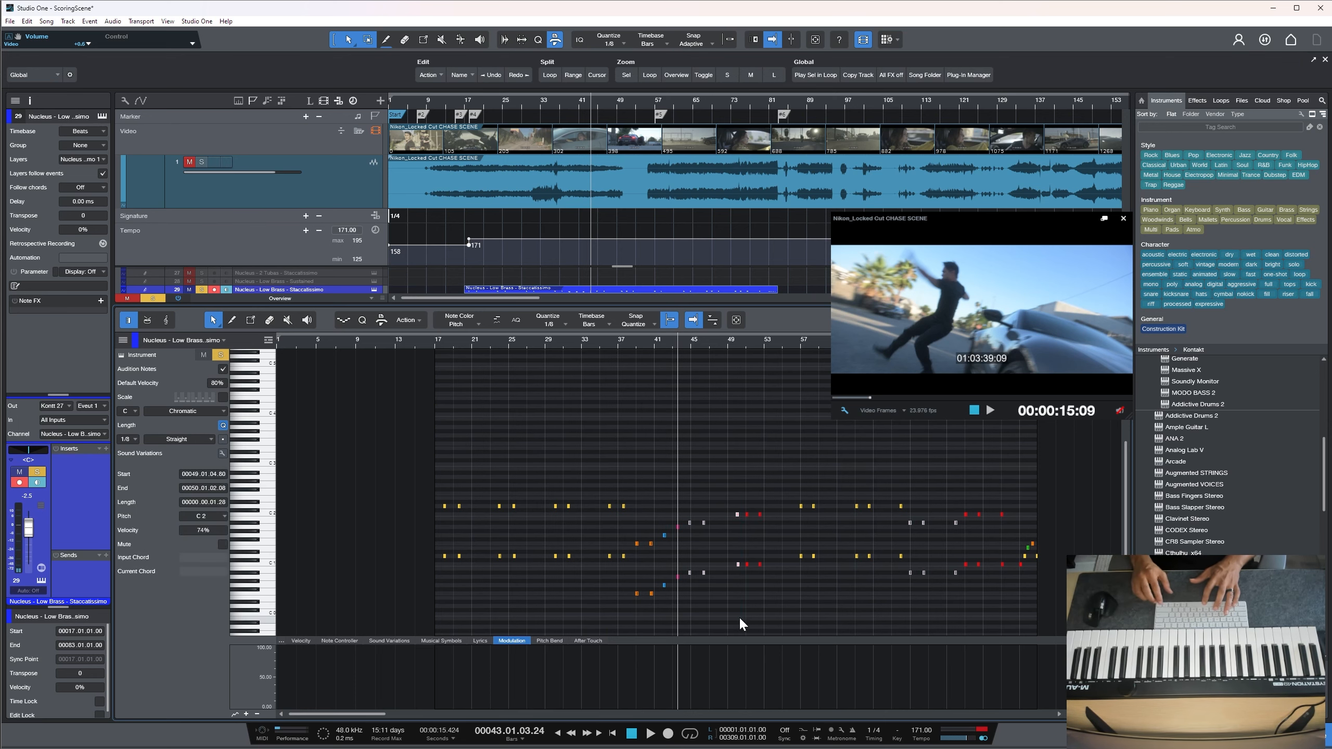
pyautogui.press('F2')
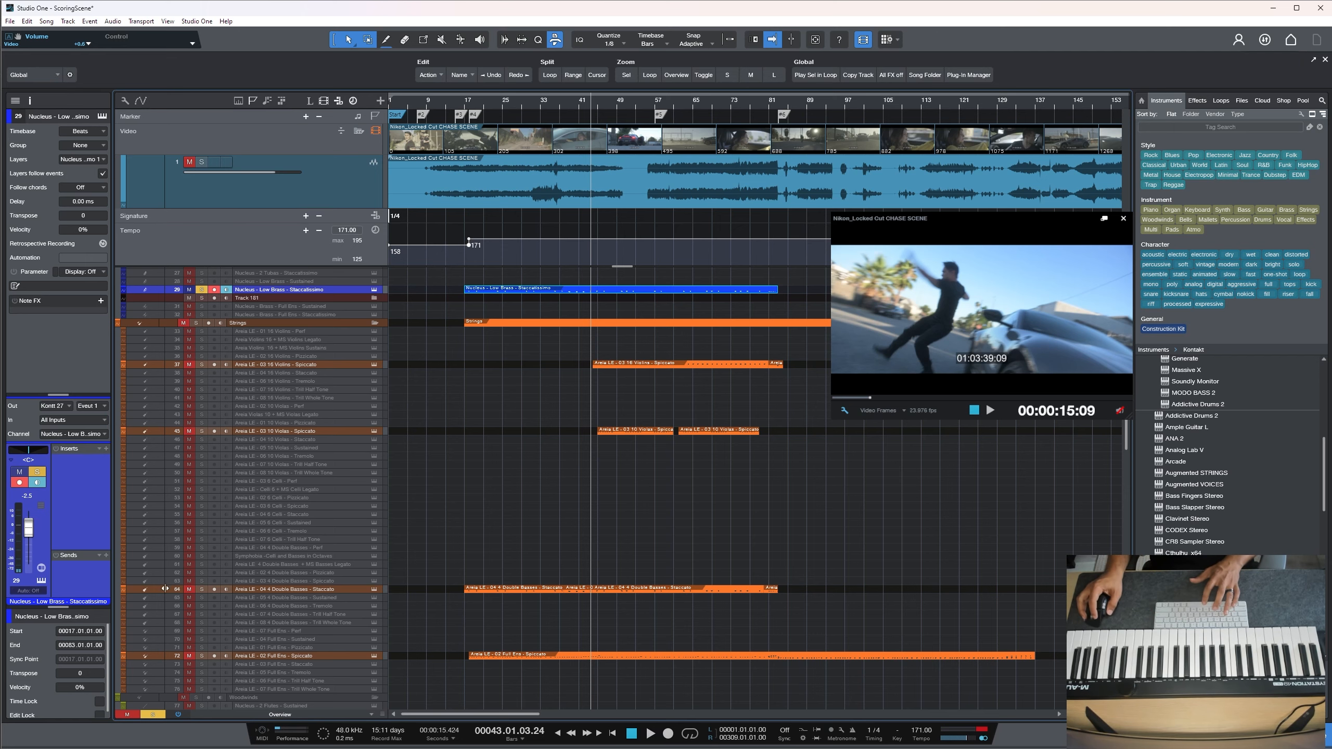
# Open the 4 Double Basses - Staccato part and lower its octave note pairs around bars 44 to 46 to A#
pyautogui.doubleClick(629, 588)
pyautogui.press('space')
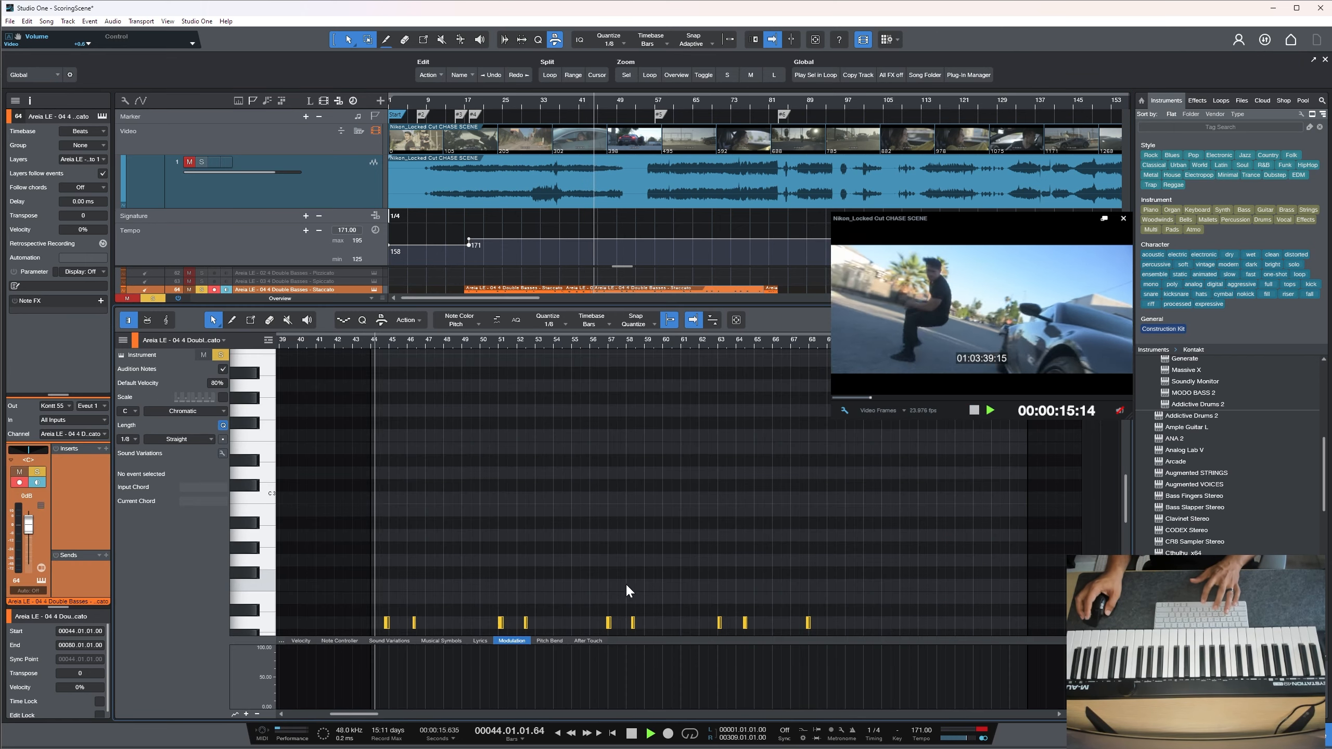
pyautogui.scroll(-1, 533, 548)
pyautogui.press('space')
pyautogui.moveTo(456, 579); pyautogui.dragTo(370, 382)
pyautogui.press('Down')
pyautogui.press('Down')
pyautogui.press('Down')
pyautogui.press('Down')
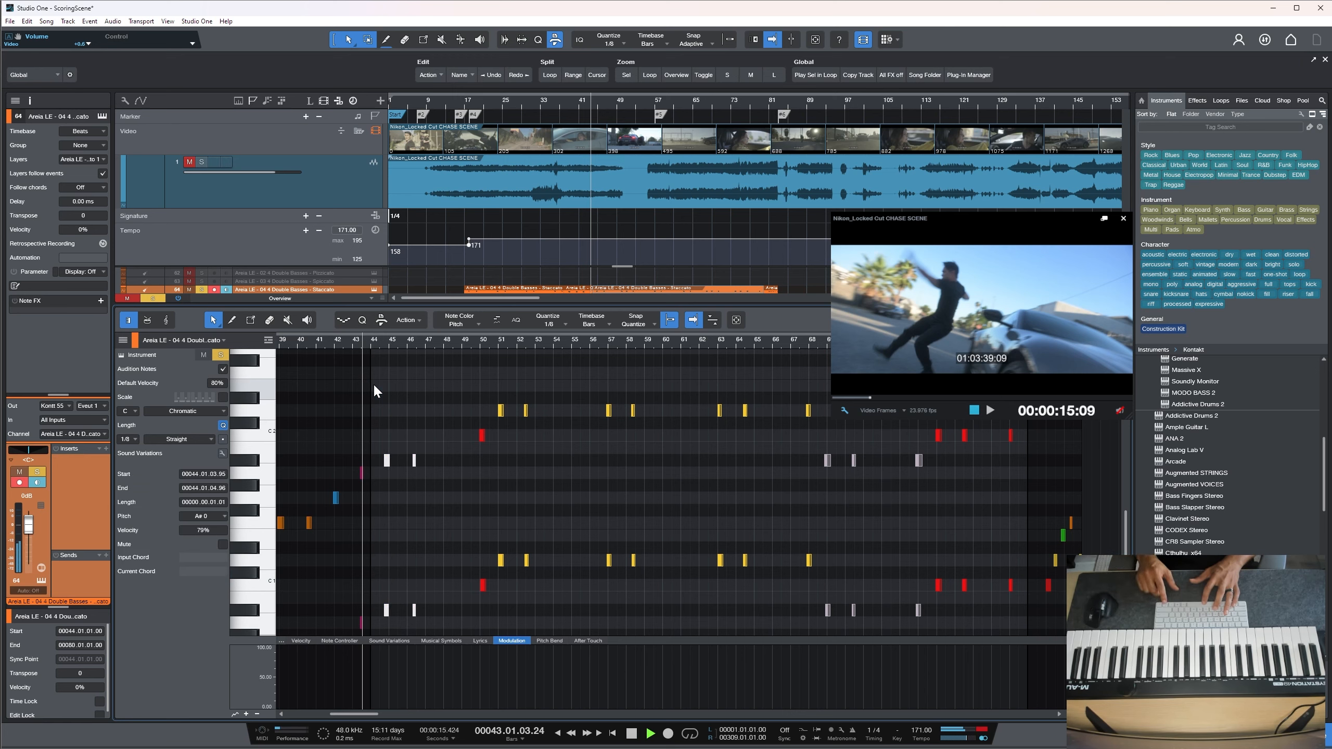
pyautogui.press('space')
# Lower the double basses' note pair near bar 50 to A# and the pairs around bars 51 and 52 to C, and play the passage
pyautogui.click(529, 585)
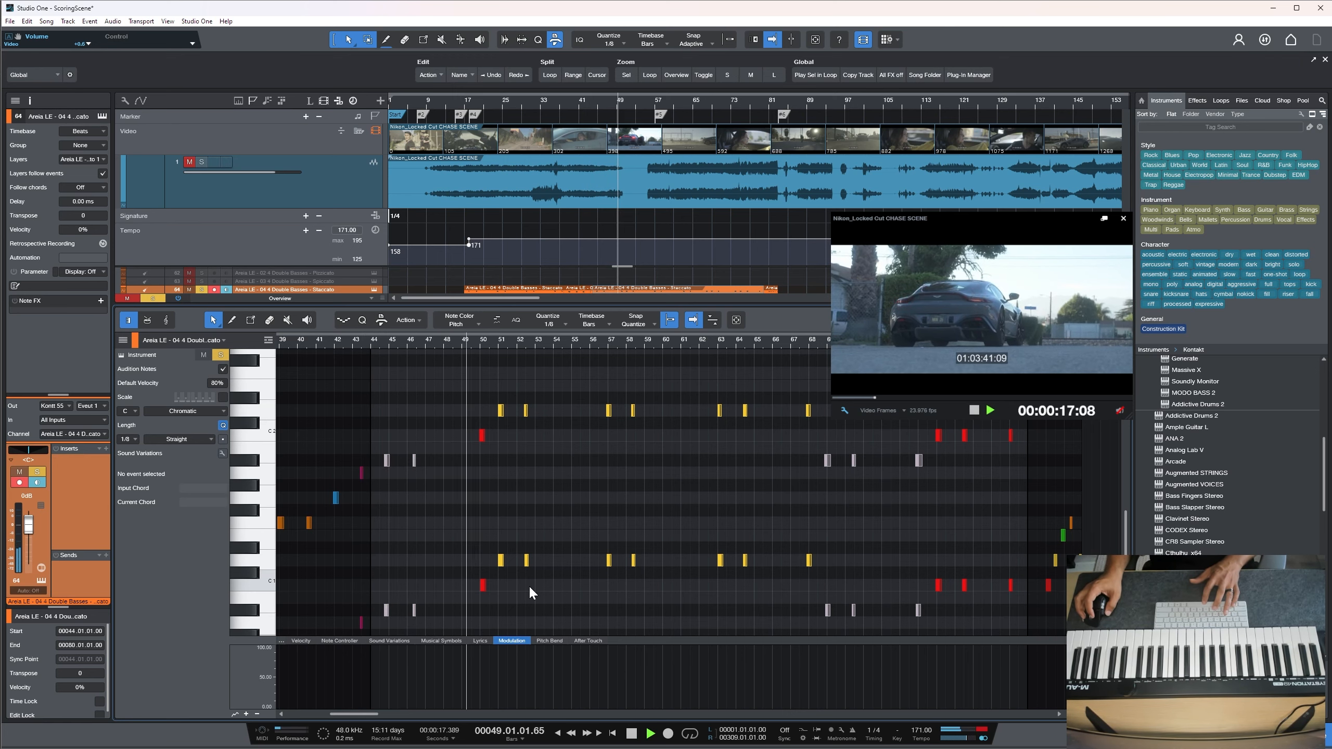
pyautogui.press('space')
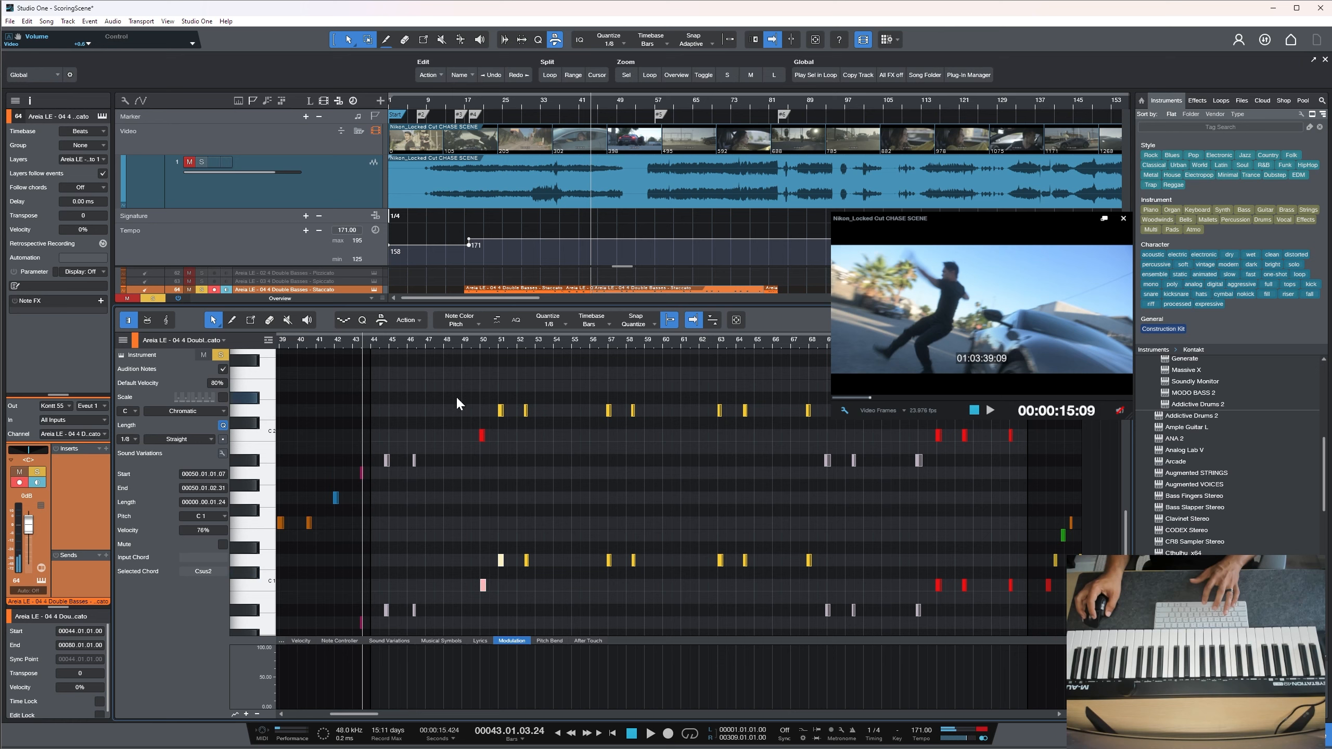
pyautogui.moveTo(452, 379); pyautogui.dragTo(587, 580)
pyautogui.press('Down')
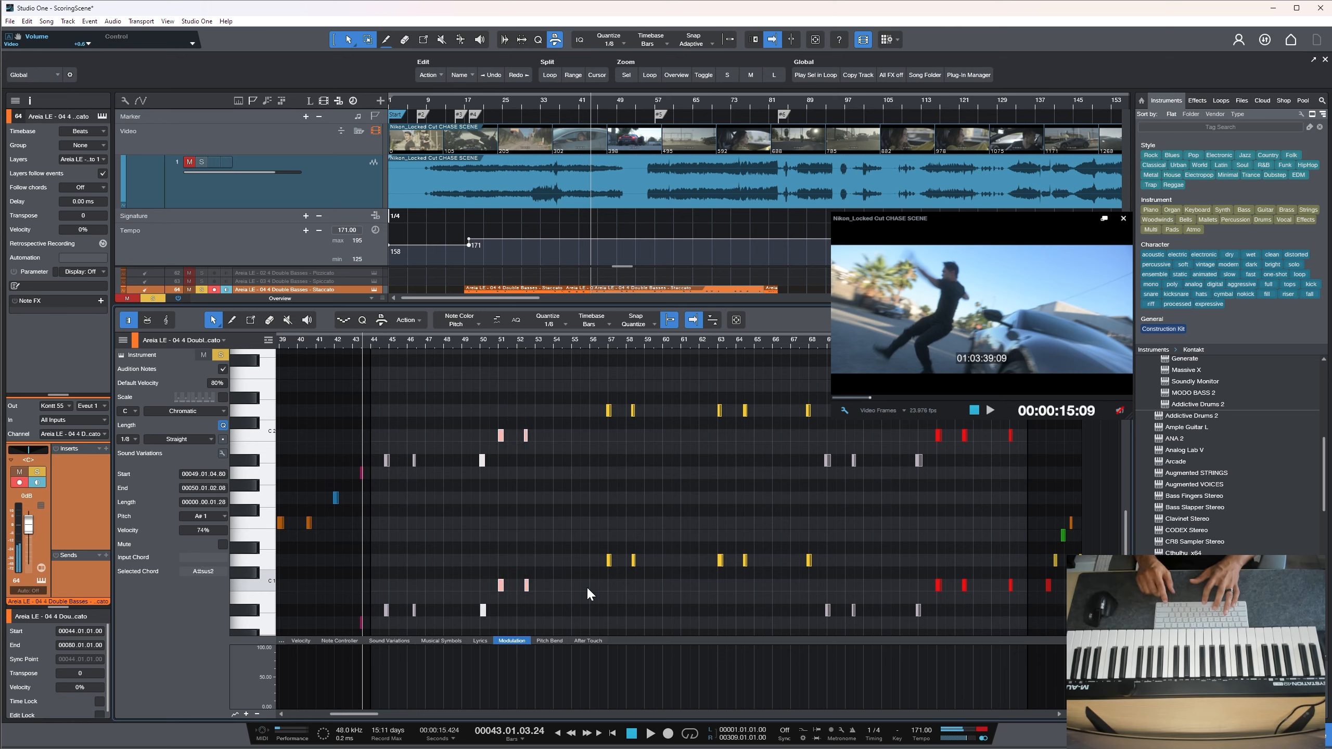
pyautogui.press('space')
pyautogui.click(591, 570)
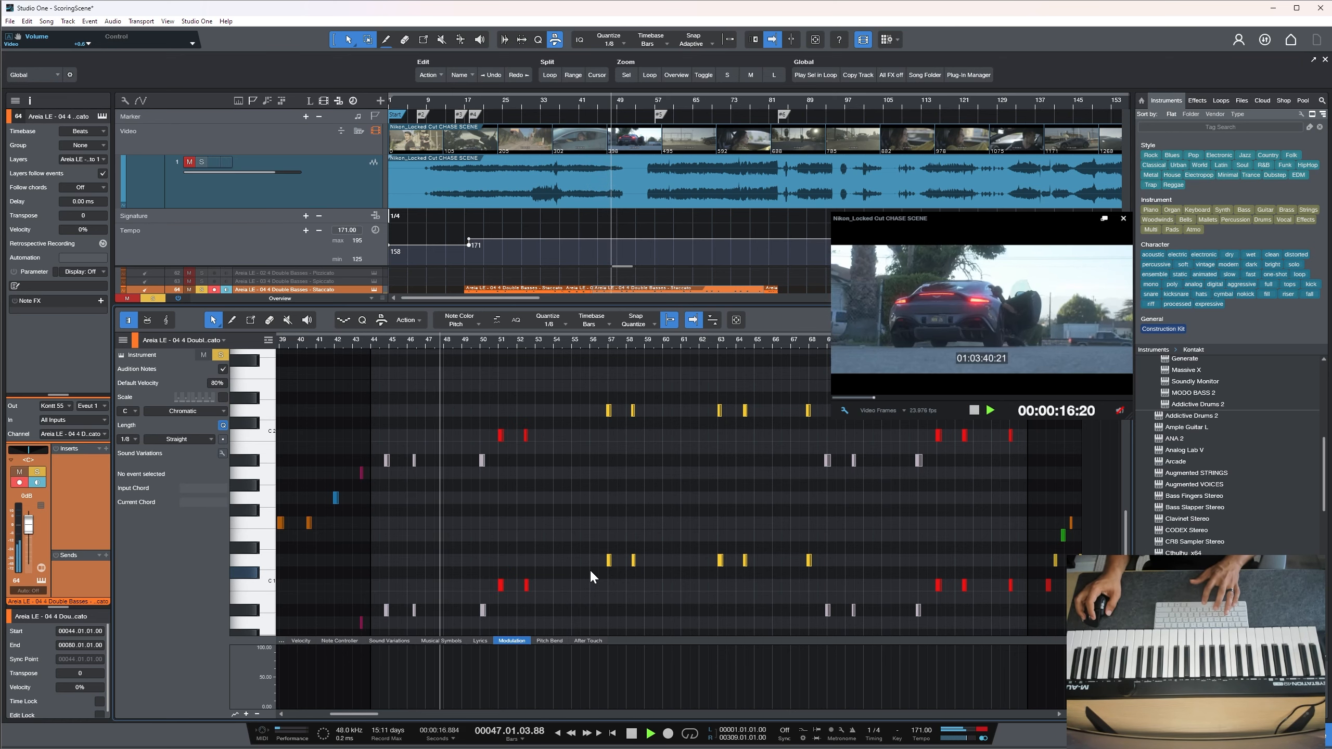
# Return to the arrangement, clear all solos and play the full music from bar 43
pyautogui.press('F2')
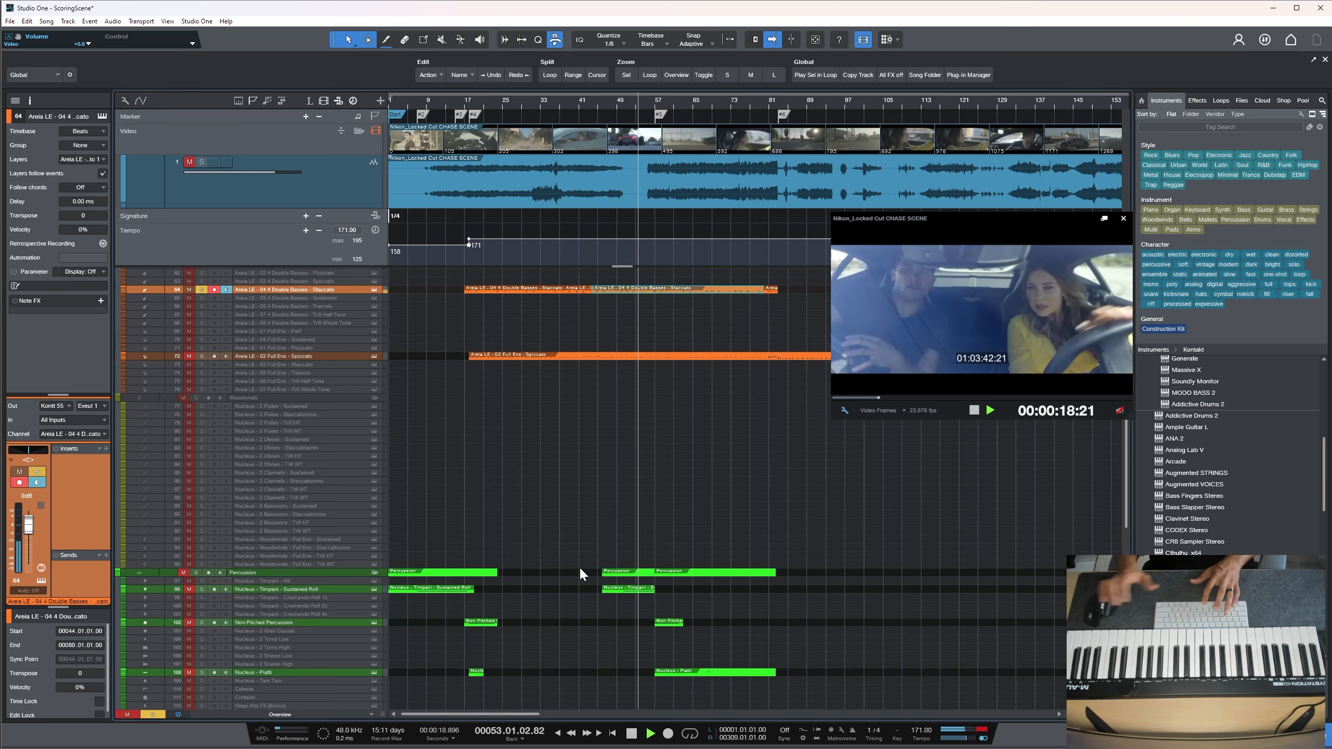
pyautogui.press('space')
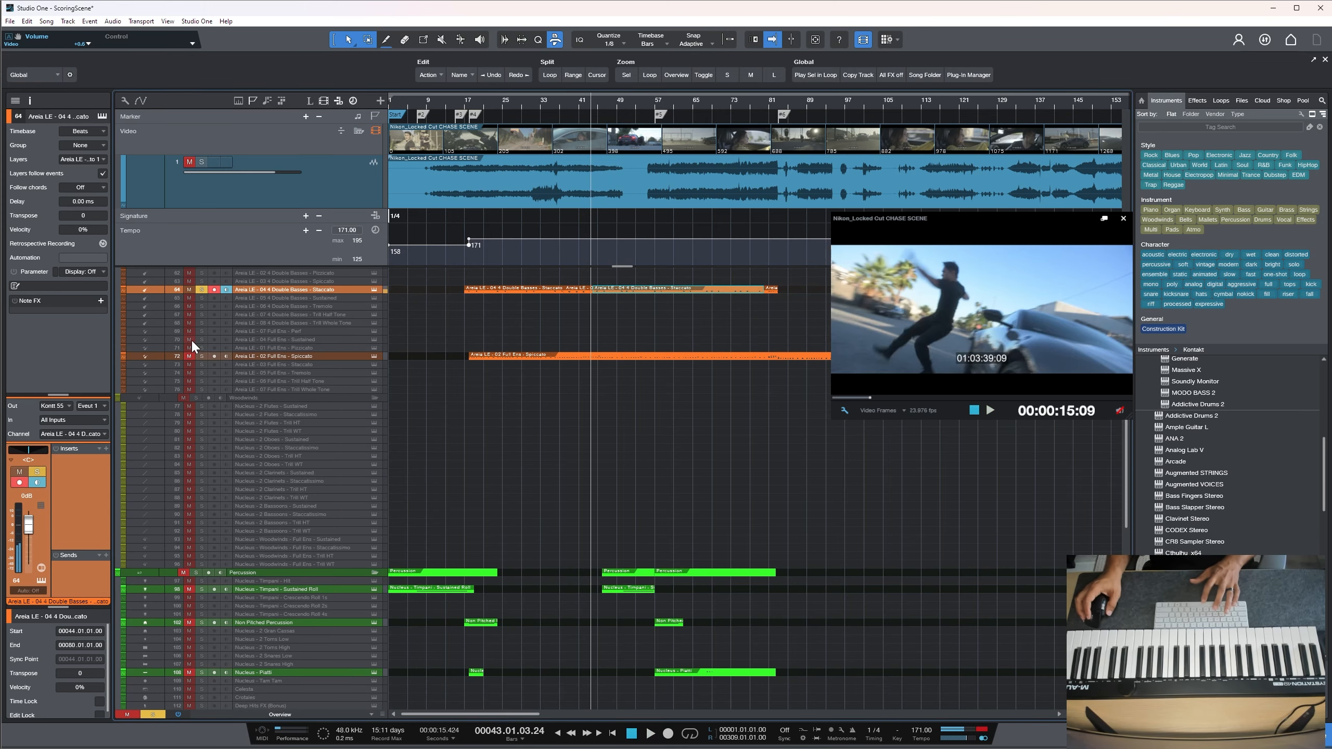
pyautogui.scroll(-2, 613, 367)
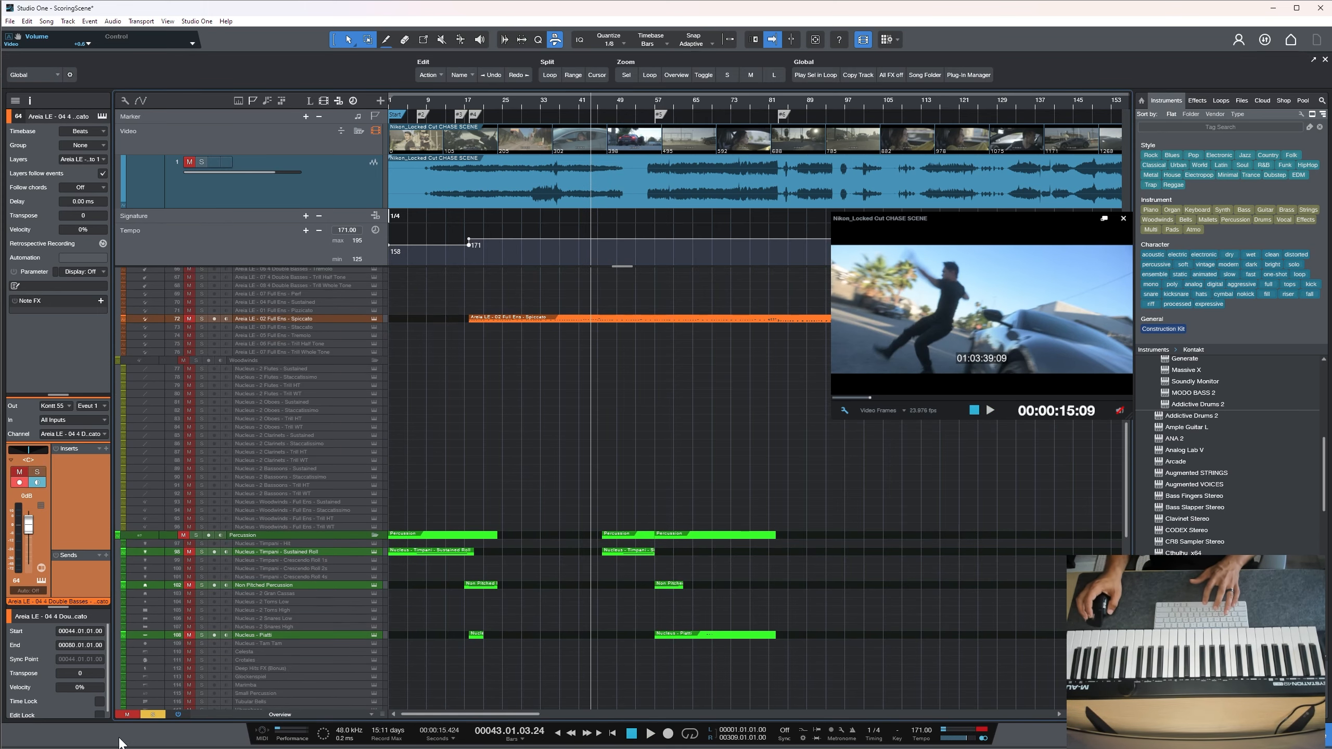
pyautogui.click(150, 715)
pyautogui.press('space')
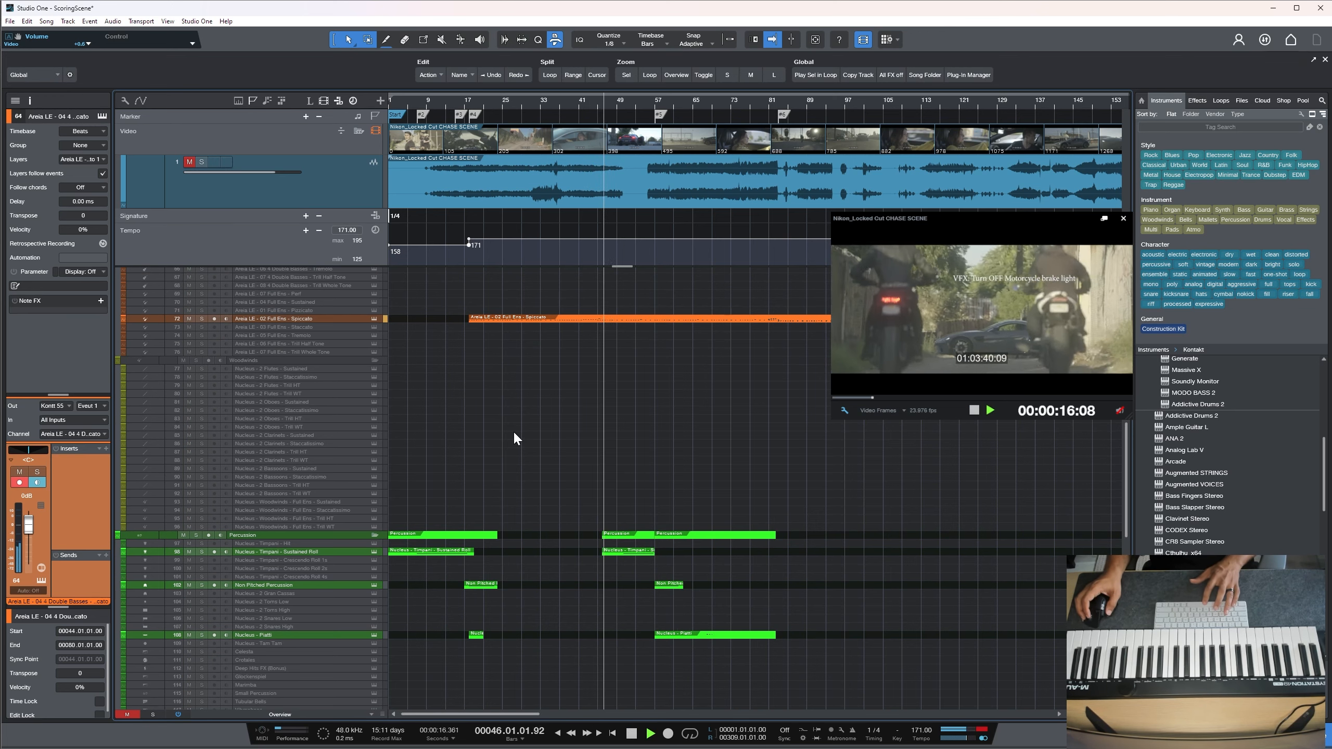
pyautogui.press('space')
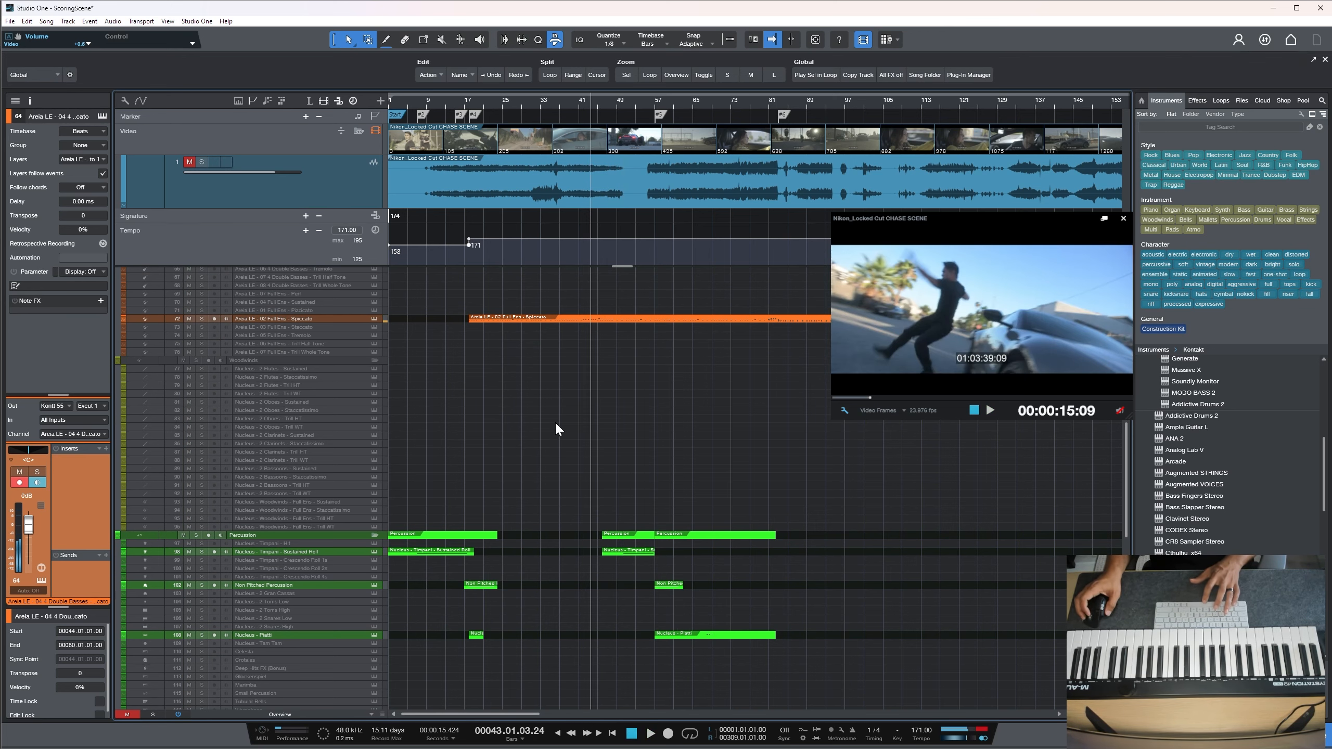
# Open the Full Ens - Spiccato part, lower its repeated notes at bars 45 to 47 to A#1, and play the passage
pyautogui.doubleClick(604, 319)
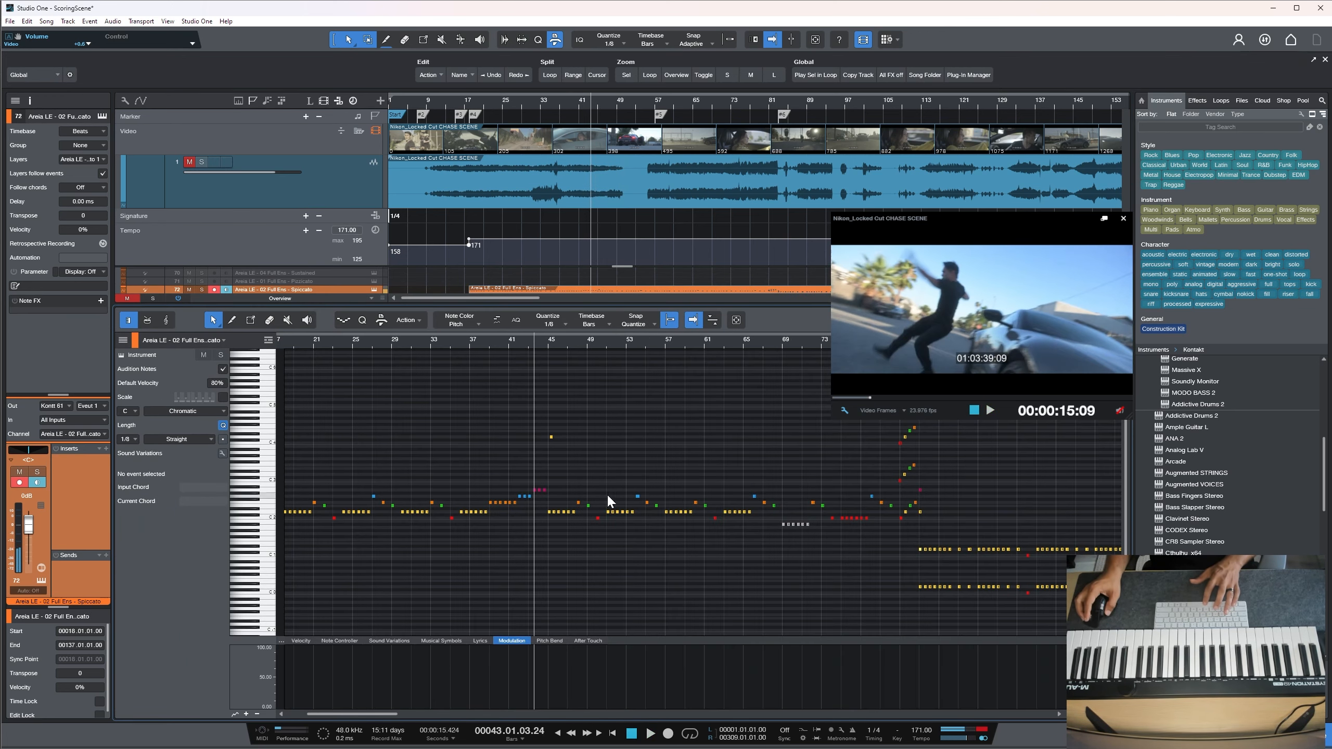
pyautogui.moveTo(547, 512); pyautogui.dragTo(539, 511)
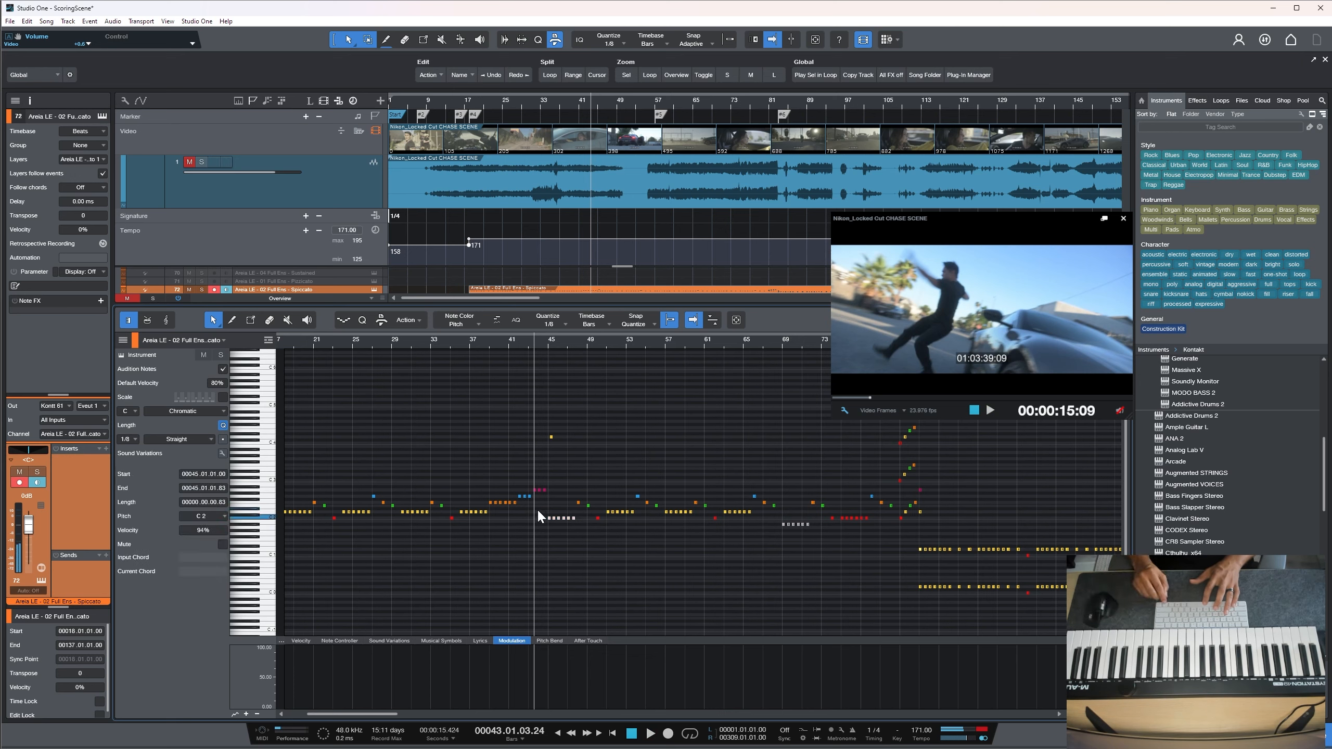
pyautogui.press('Down')
pyautogui.press('space')
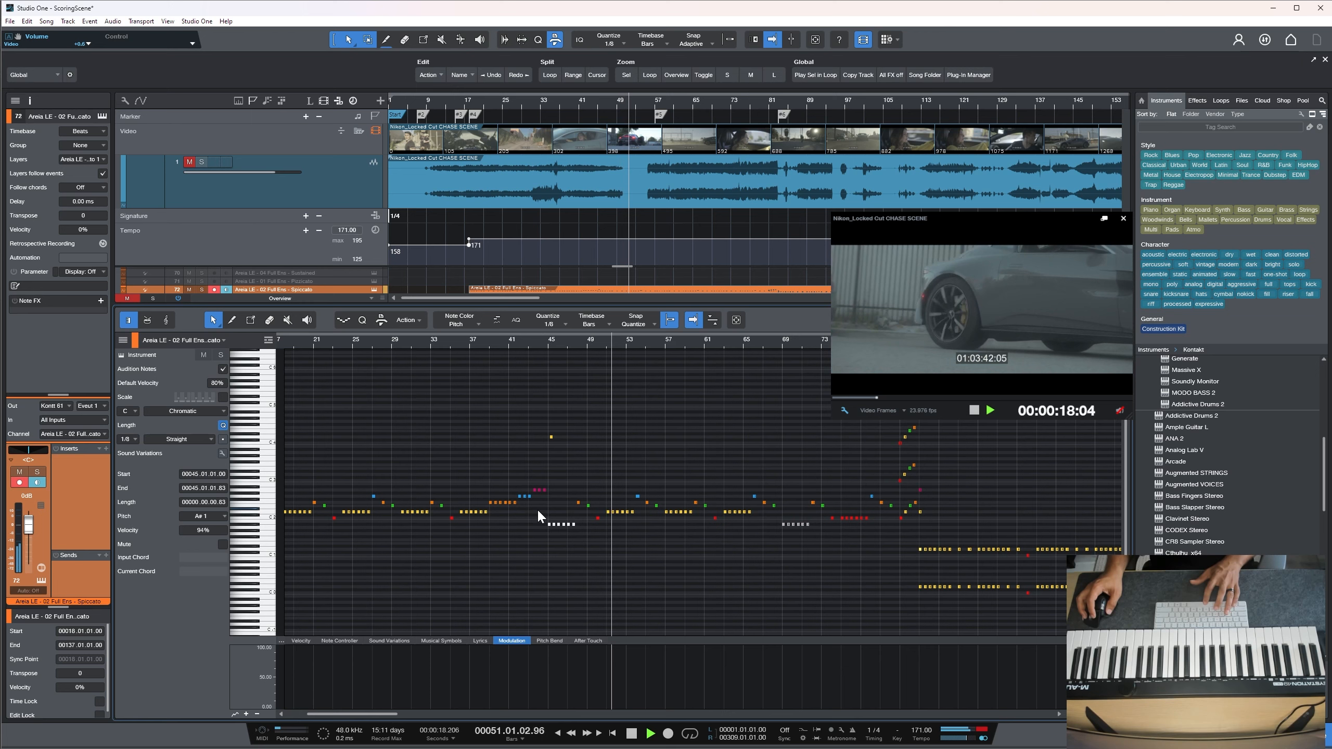
pyautogui.press('space')
# Lower the Full Ens - Spiccato repeated notes at bars 51 to 53 to C2 and close the note editor
pyautogui.moveTo(637, 528); pyautogui.dragTo(604, 507)
pyautogui.press('Down')
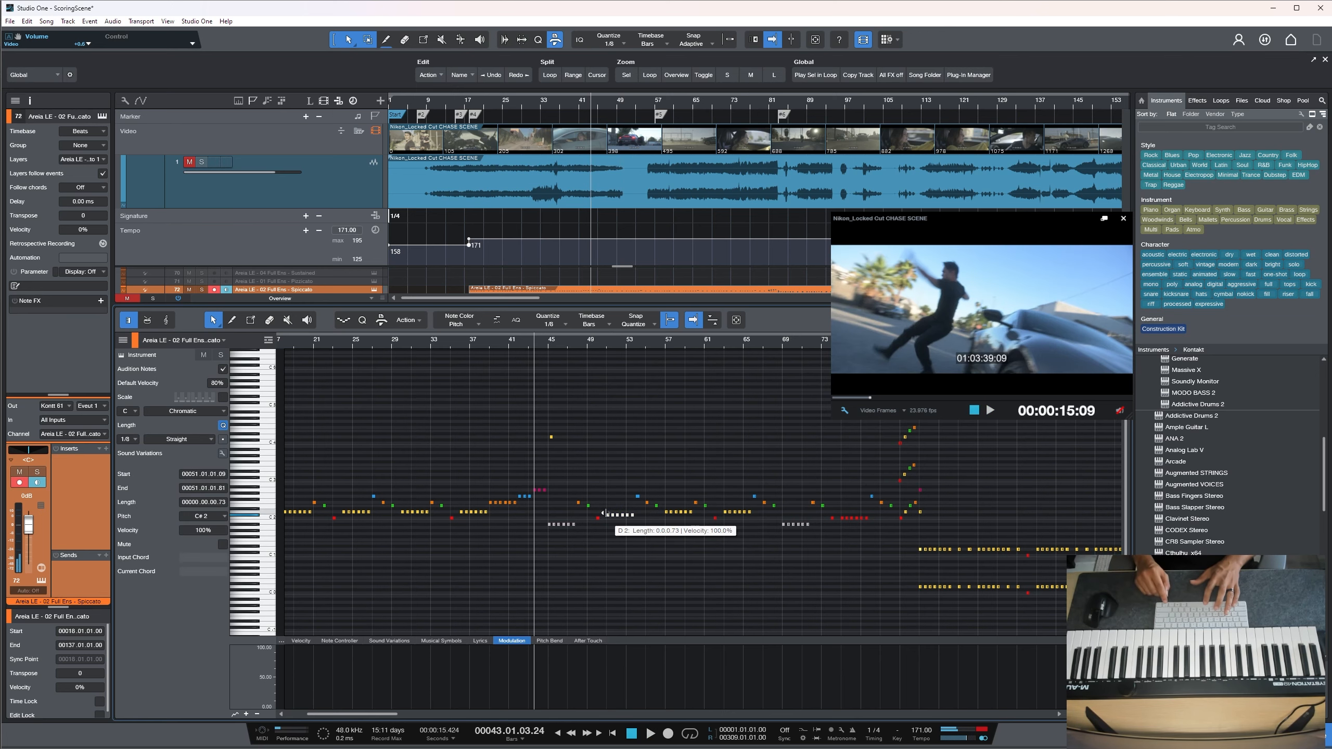
pyautogui.press('F2')
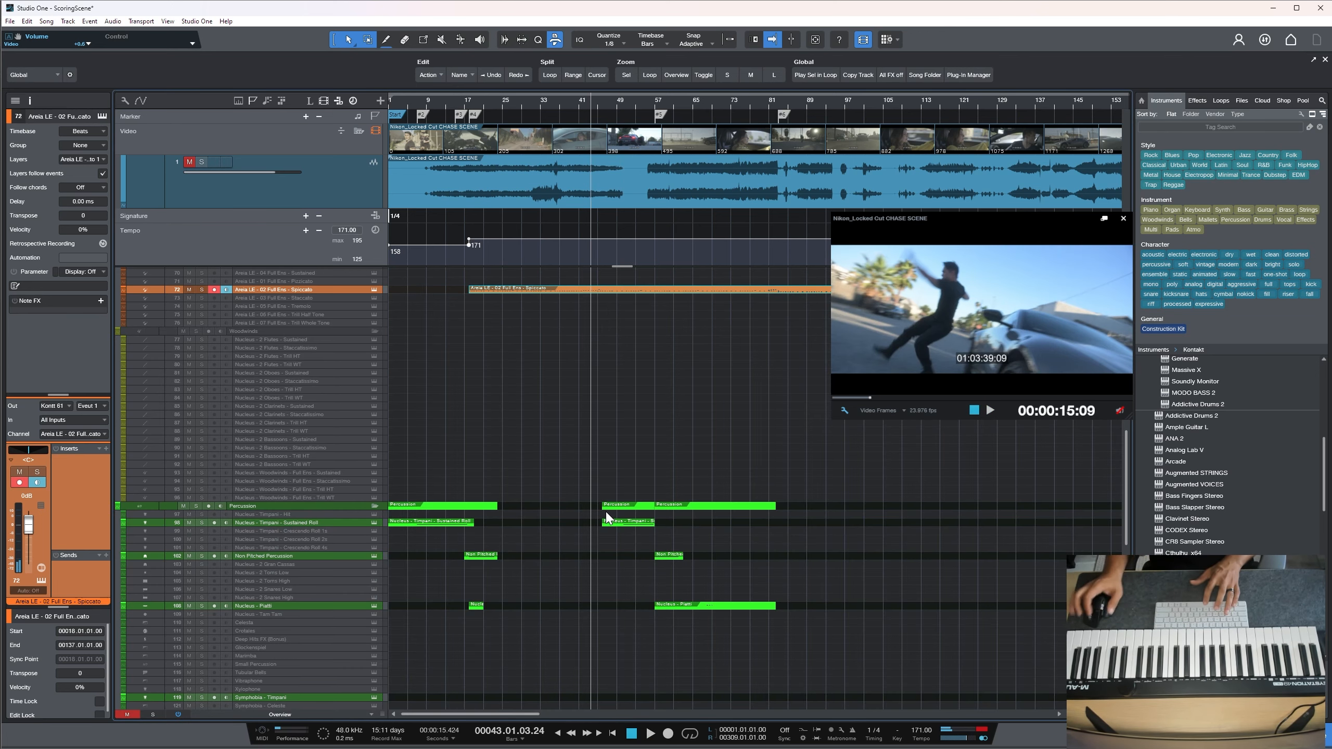
# Delete the stray D4 note at bar 45 from the Full Ens - Spiccato part and return to the arrangement
pyautogui.press('F2')
pyautogui.moveTo(515, 442); pyautogui.dragTo(627, 438)
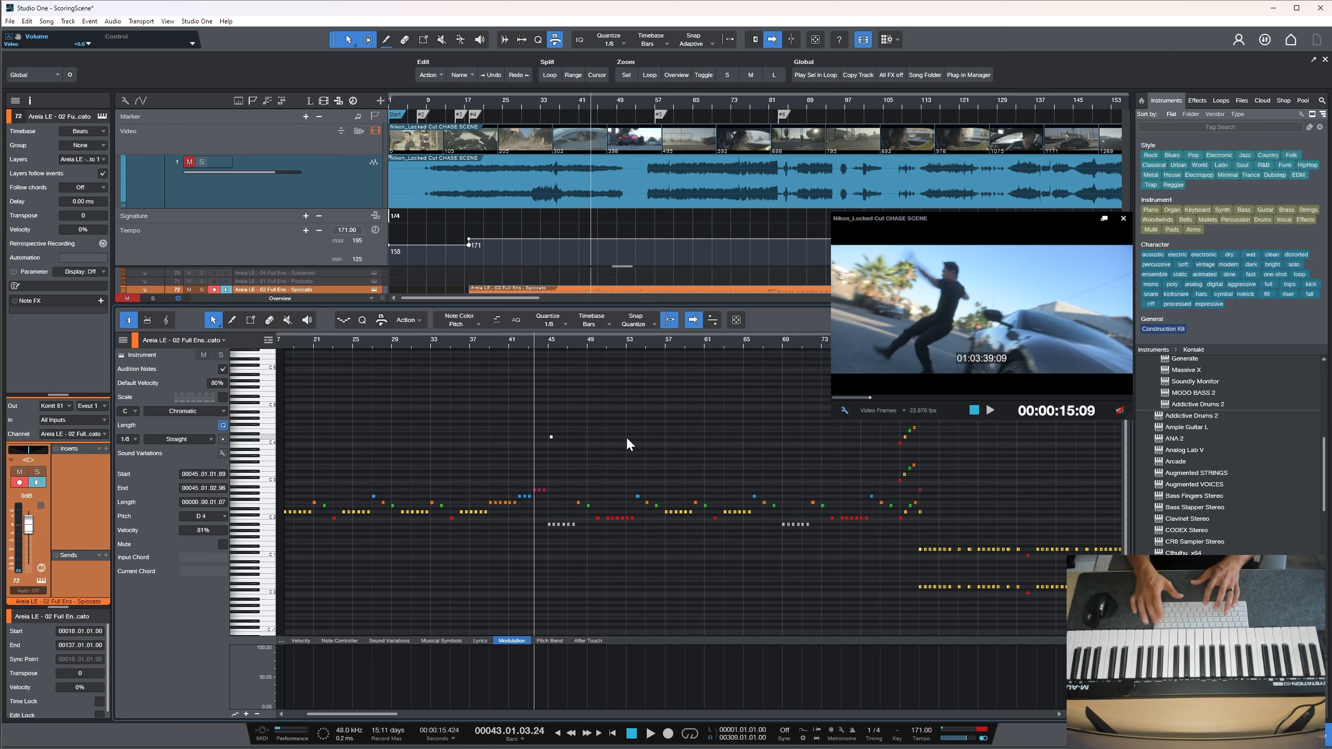
pyautogui.press('Delete')
pyautogui.press('F2')
pyautogui.scroll(5, 627, 440)
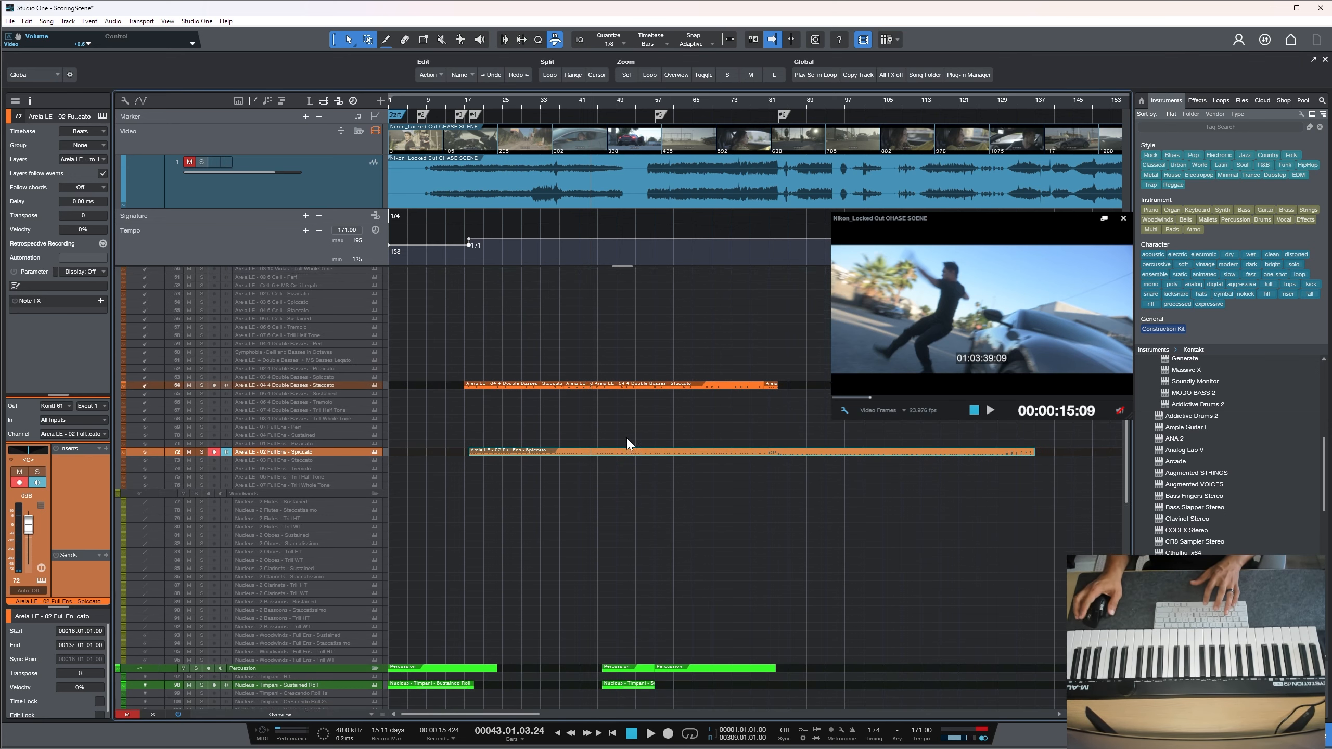
# Try trimming the start of the first 10 Violas - Spiccato event to bar 55, play it and undo the trim
pyautogui.scroll(1, 627, 436)
pyautogui.click(627, 424)
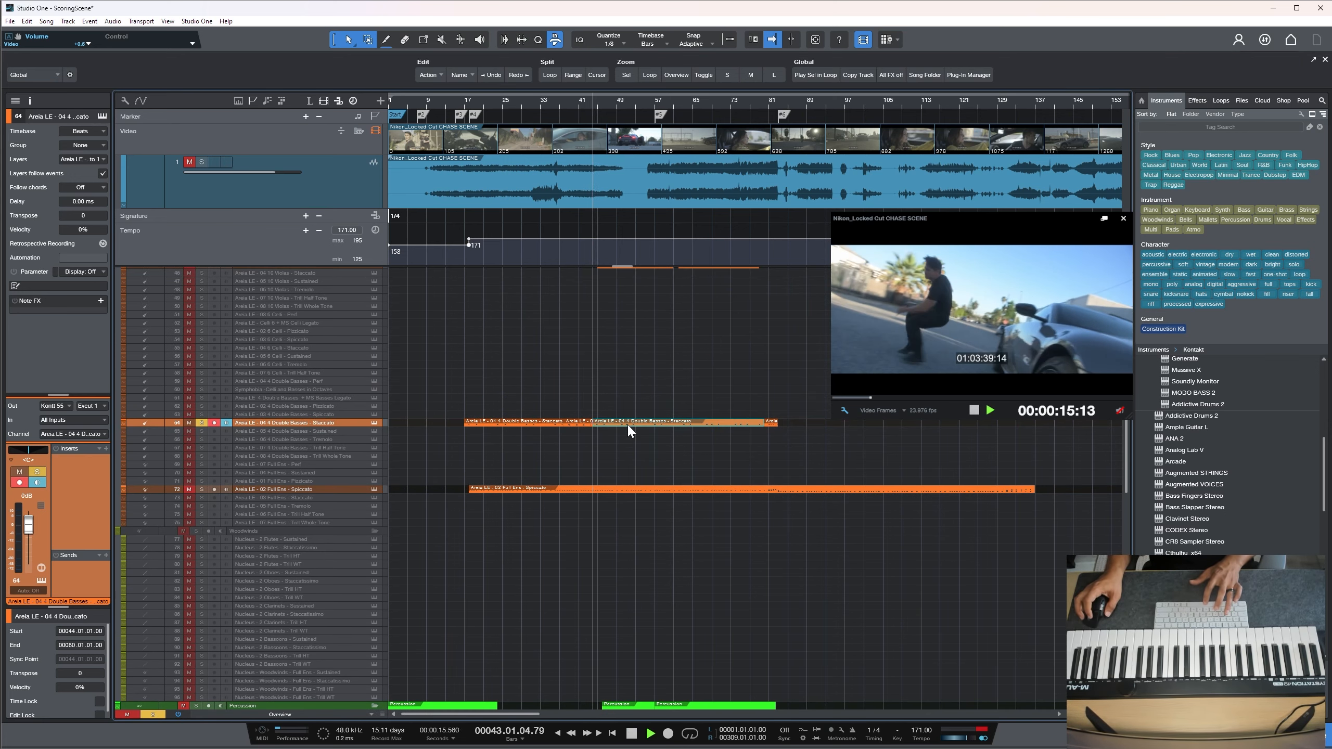
pyautogui.scroll(7, 626, 420)
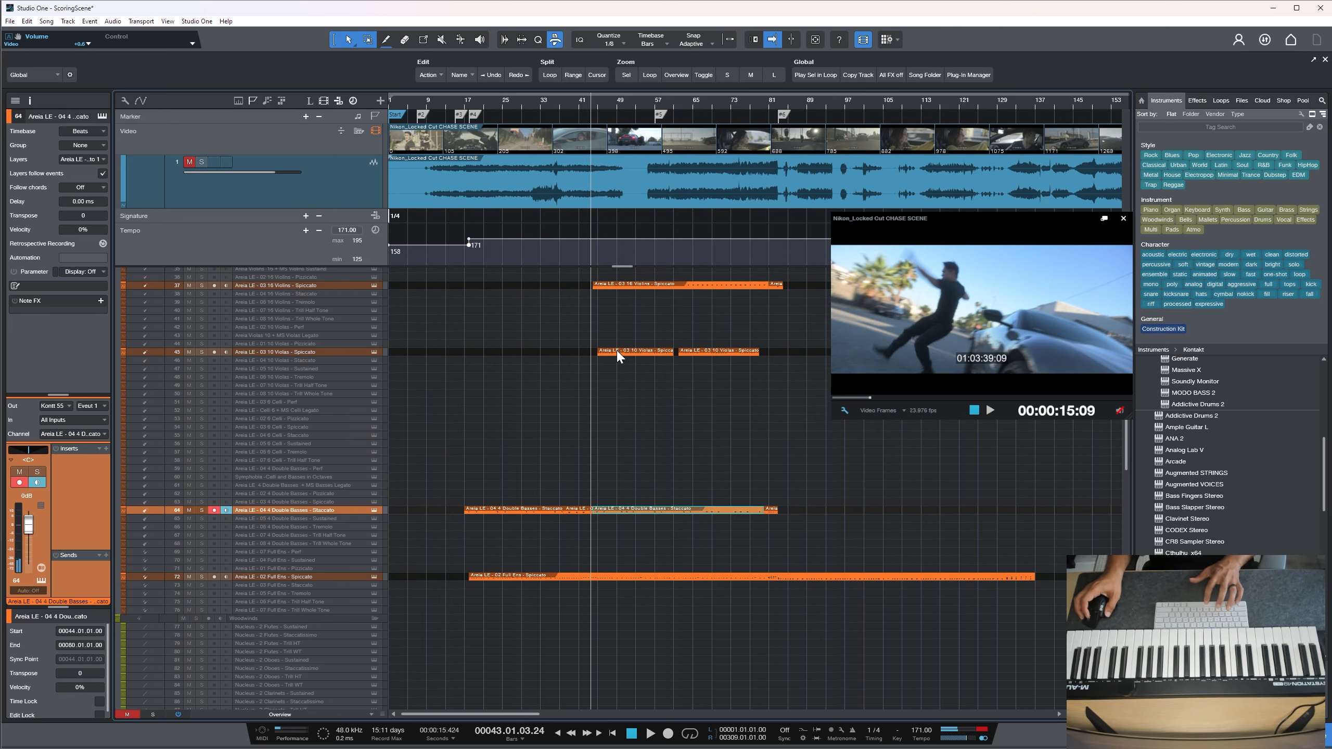
pyautogui.scroll(3, 617, 351)
pyautogui.moveTo(598, 358); pyautogui.dragTo(649, 358)
pyautogui.press('space')
pyautogui.scroll(3, 628, 391)
pyautogui.scroll(3, 629, 391)
pyautogui.press('space')
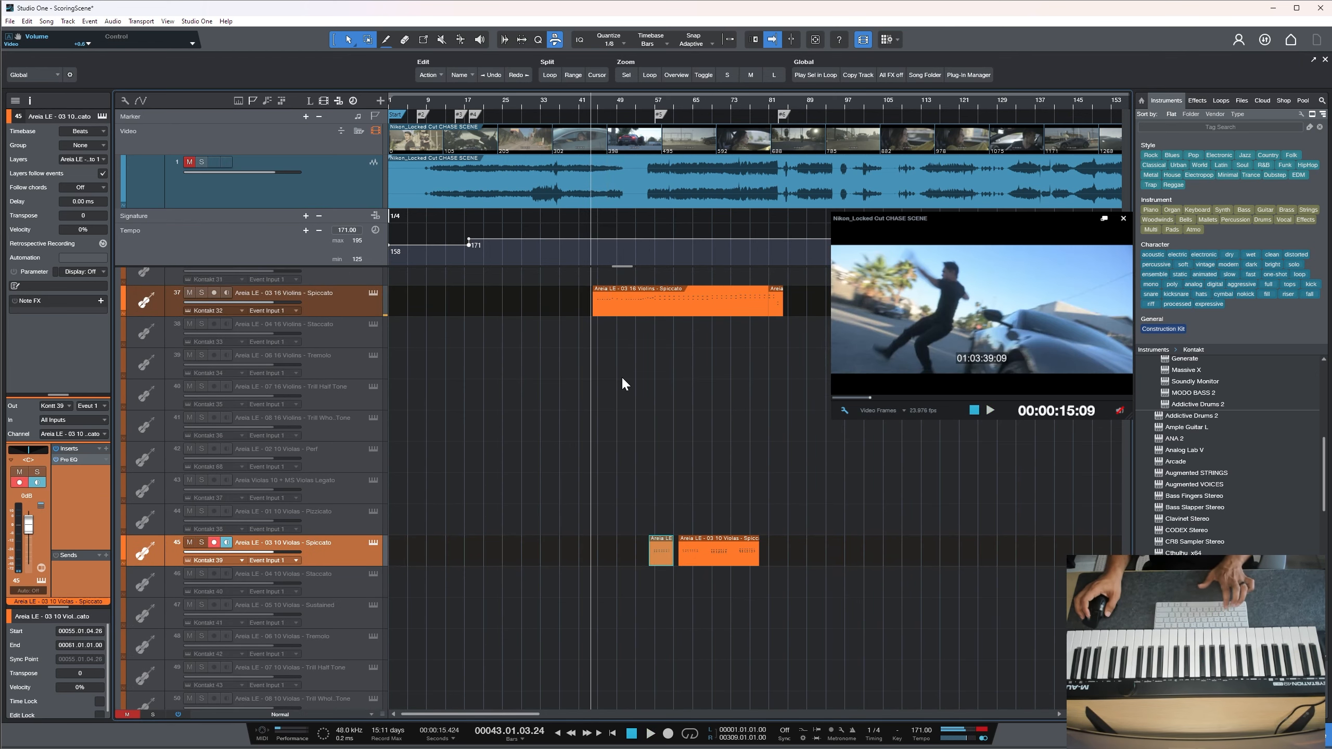
pyautogui.hotkey('ctrl', 'z')
# Open the 16 Violins - Spiccato part in the note editor and play the passage from bar 43
pyautogui.press('space')
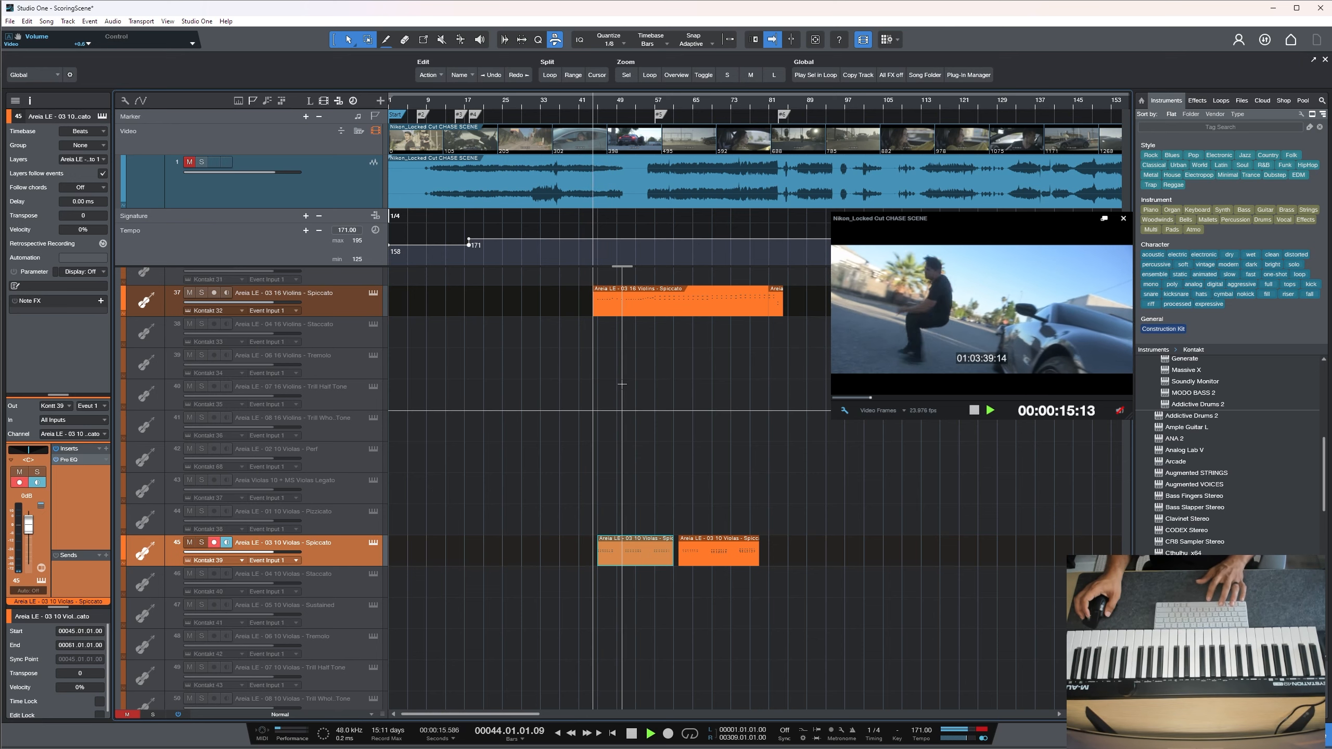
pyautogui.press('space')
pyautogui.click(613, 310)
pyautogui.doubleClick(614, 309)
pyautogui.press('space')
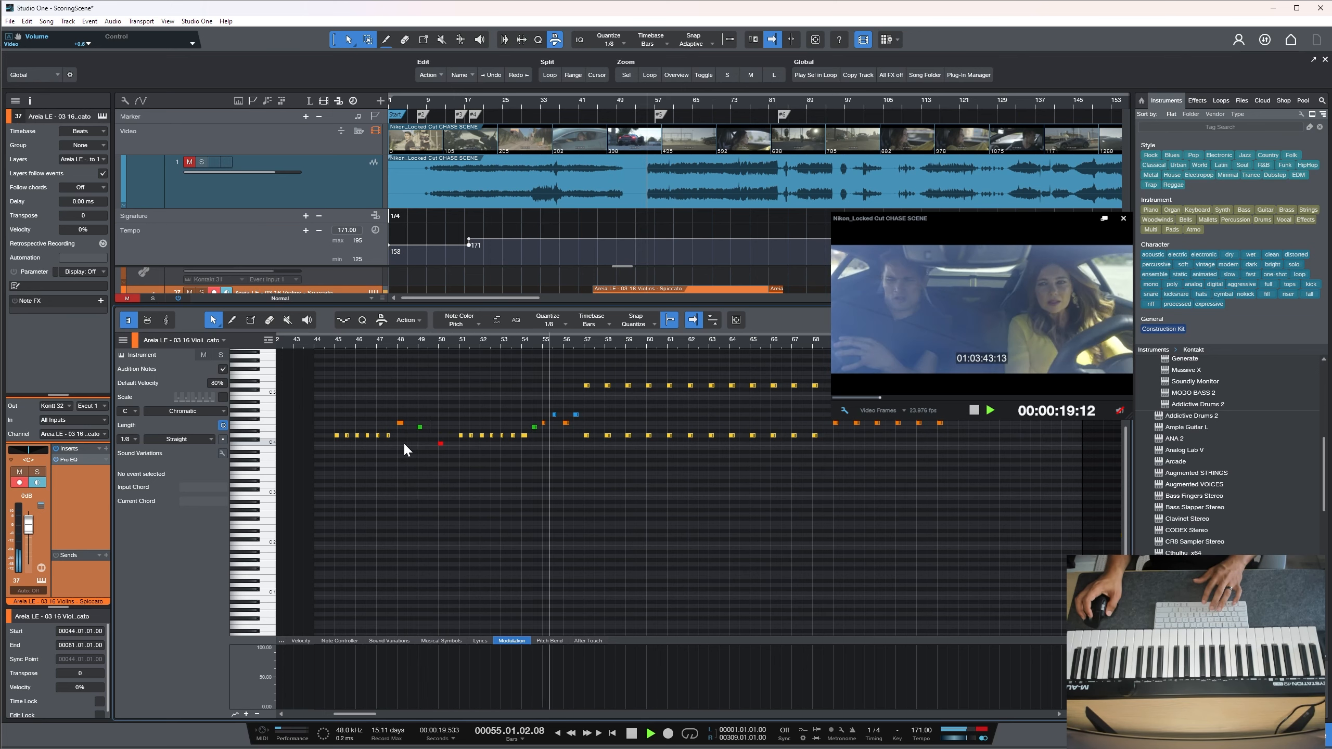
pyautogui.press('space')
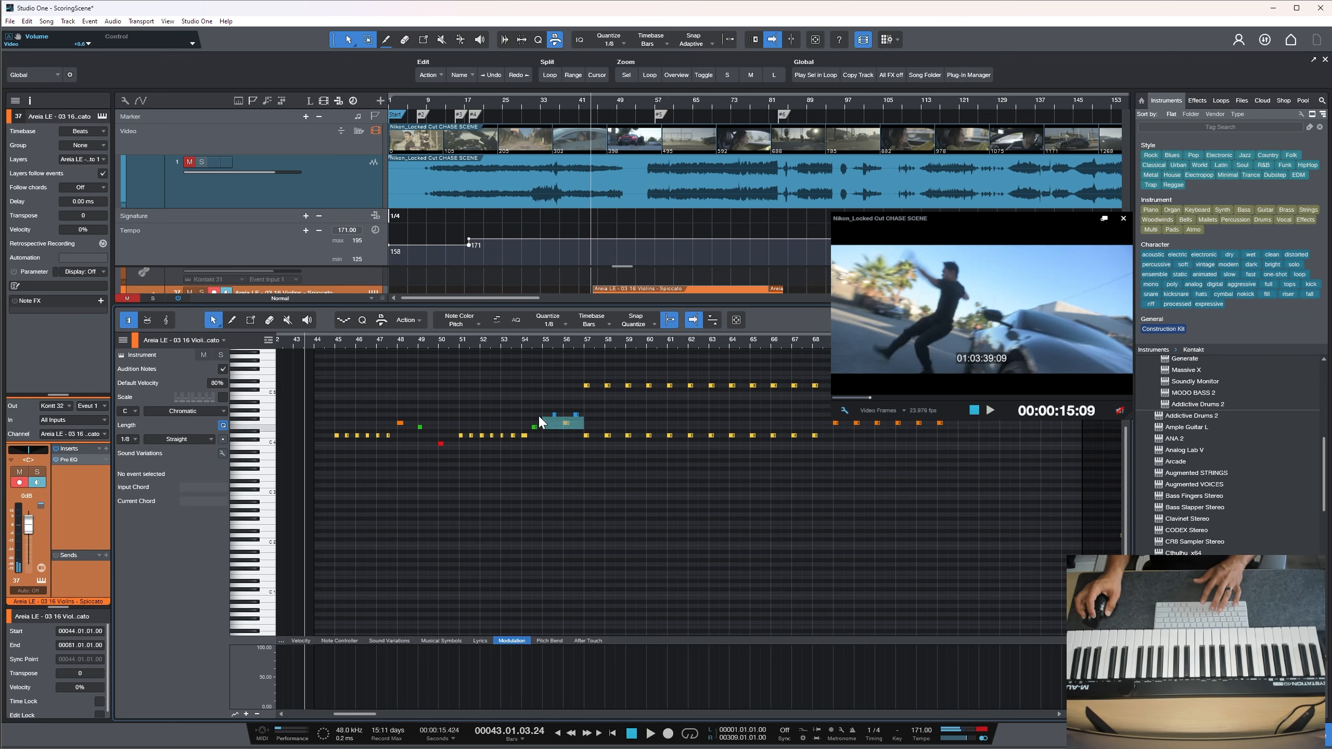
# Copy the violin notes at bars 54 to 56 one octave higher, lower the copies' velocities, the first to 59%, and play them
pyautogui.moveTo(541, 419); pyautogui.dragTo(537, 376)
pyautogui.press('space')
pyautogui.press('space')
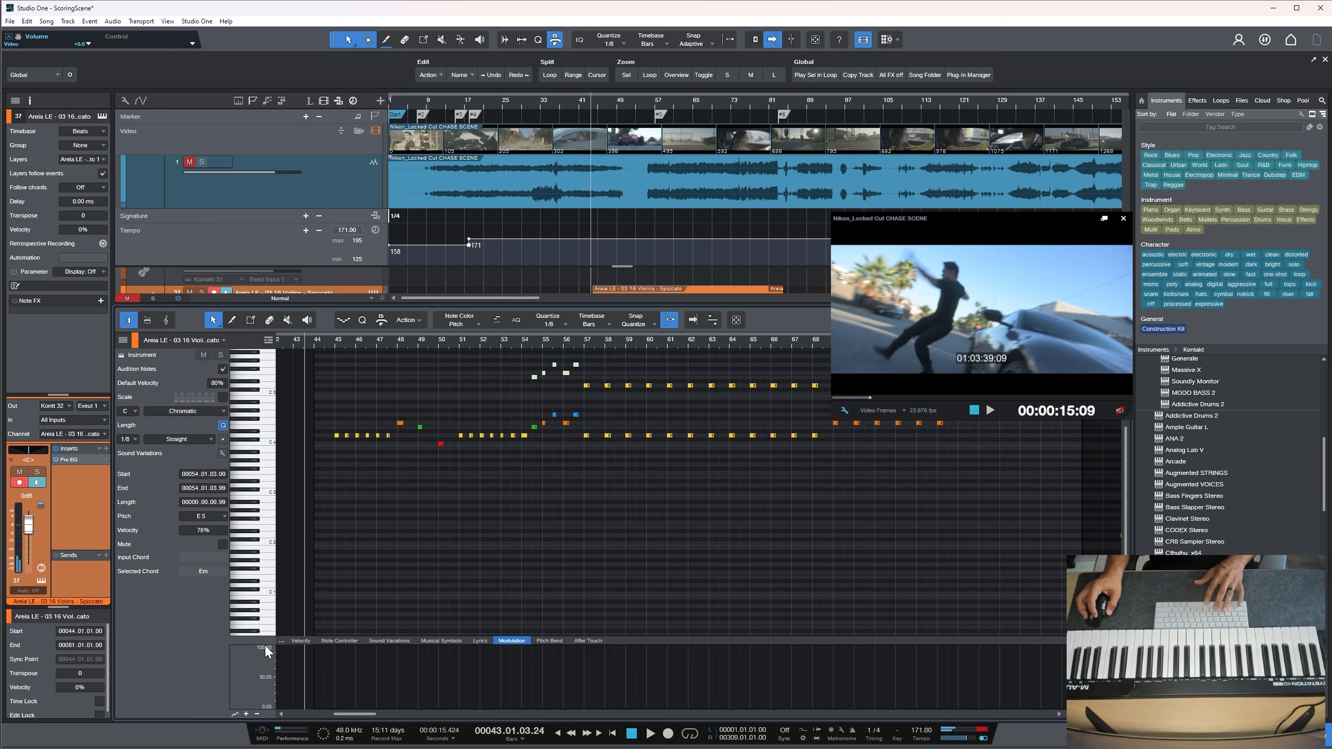
pyautogui.click(294, 641)
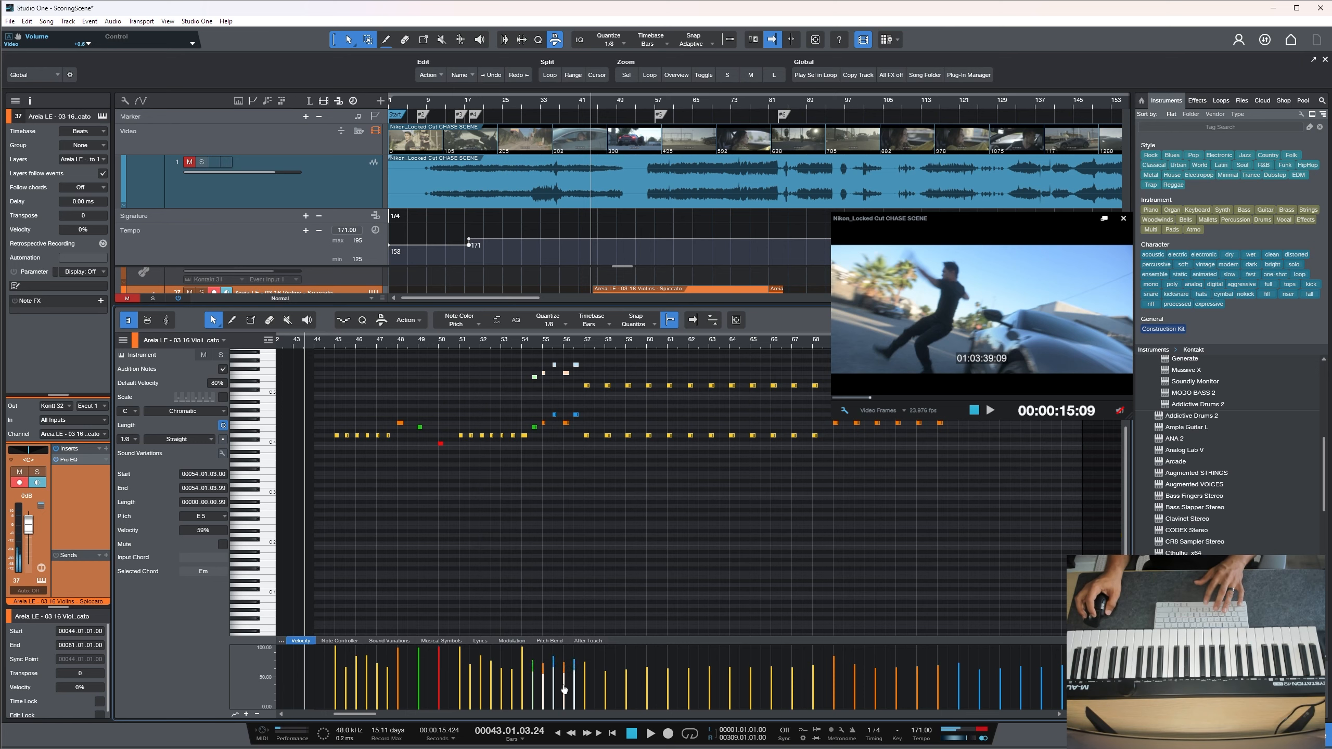
pyautogui.click(557, 572)
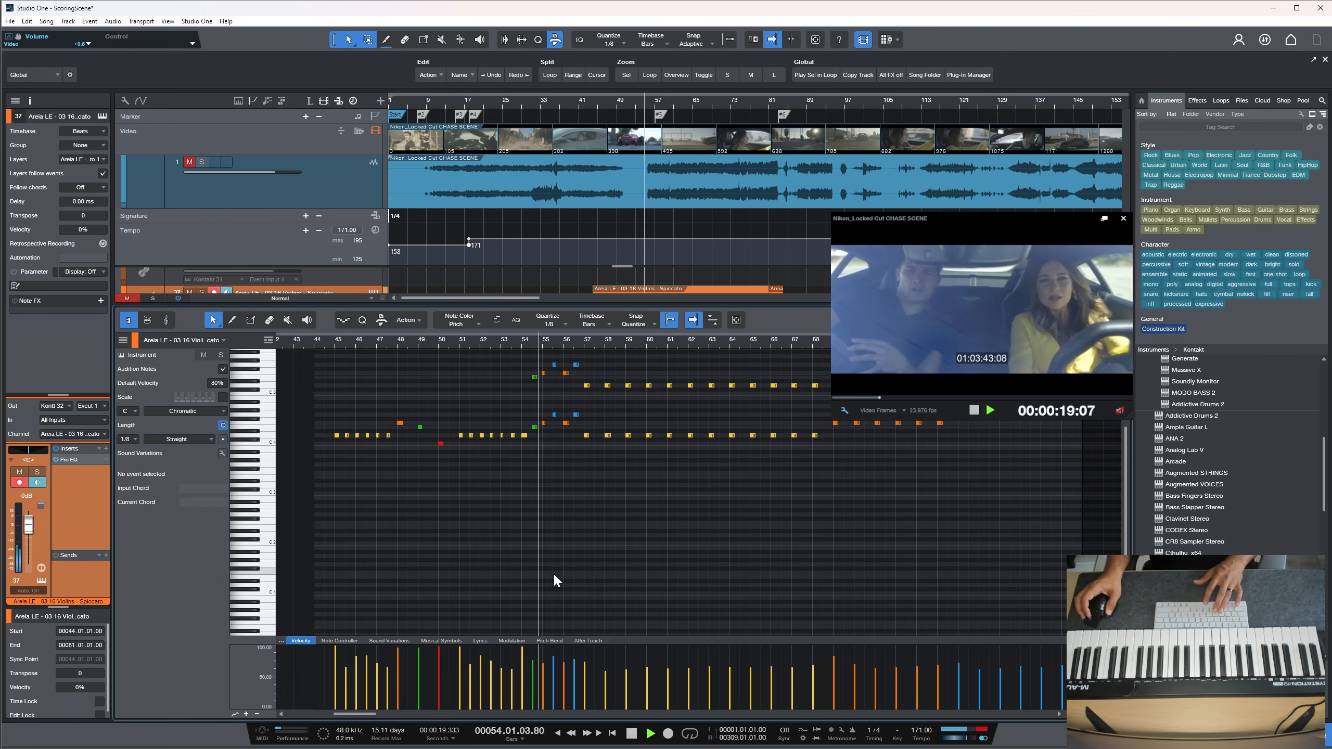
pyautogui.press('space')
pyautogui.scroll(2, 581, 462)
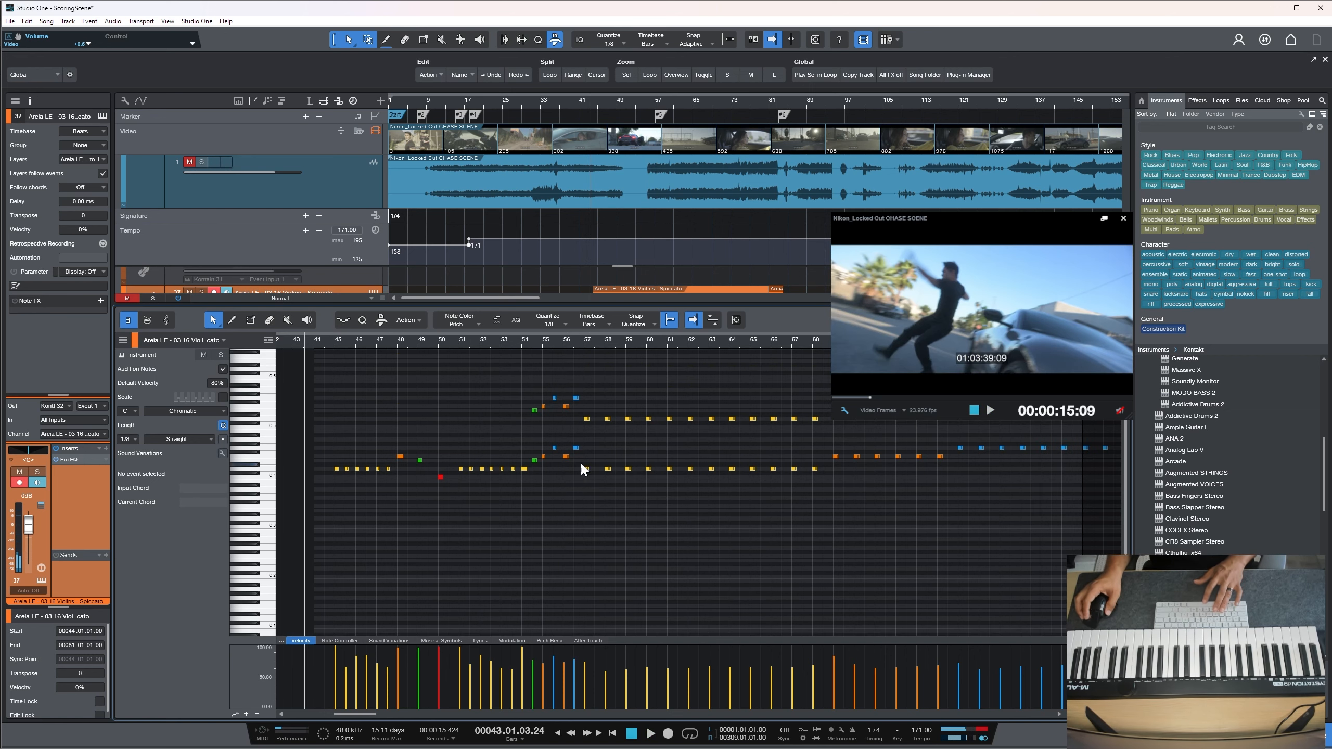
# Overdub a high violin note at bar 57, recording from bar 55 and undoing the first take, and close the note editor
pyautogui.click(545, 342)
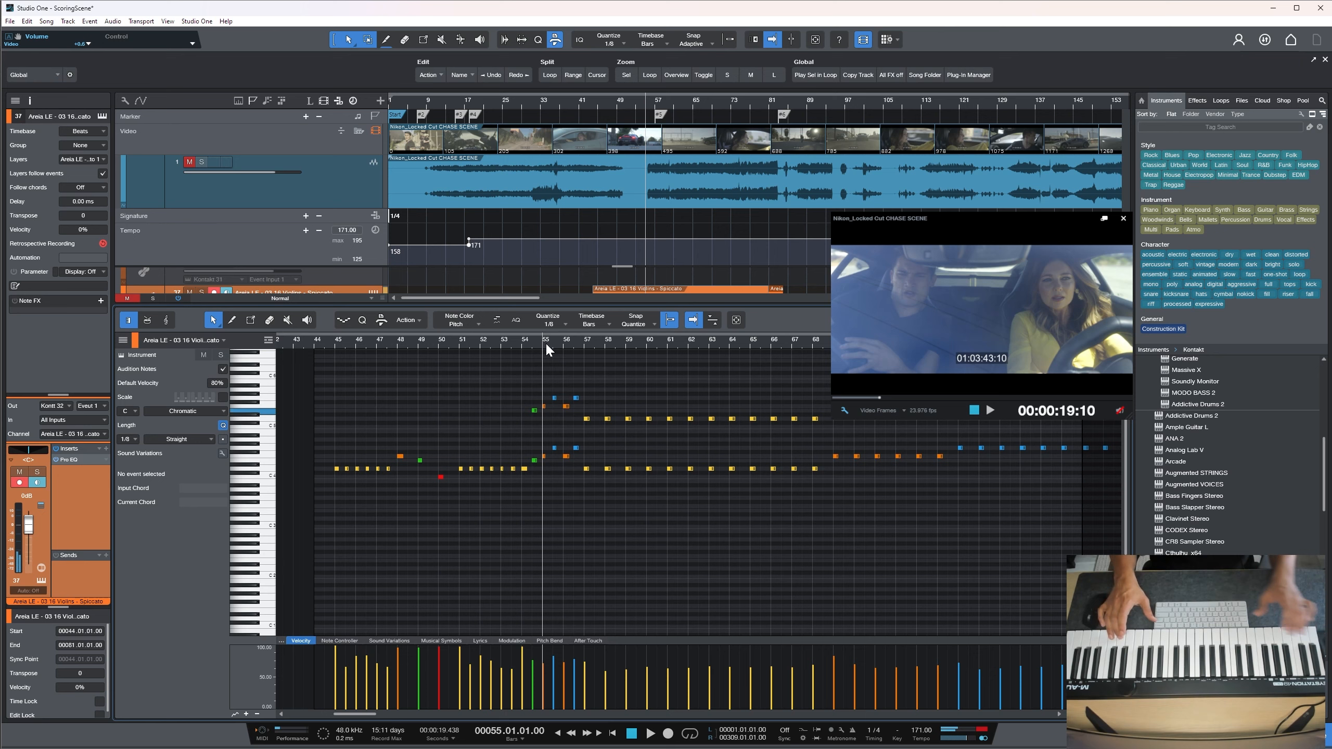
pyautogui.press('KP_Multiply')
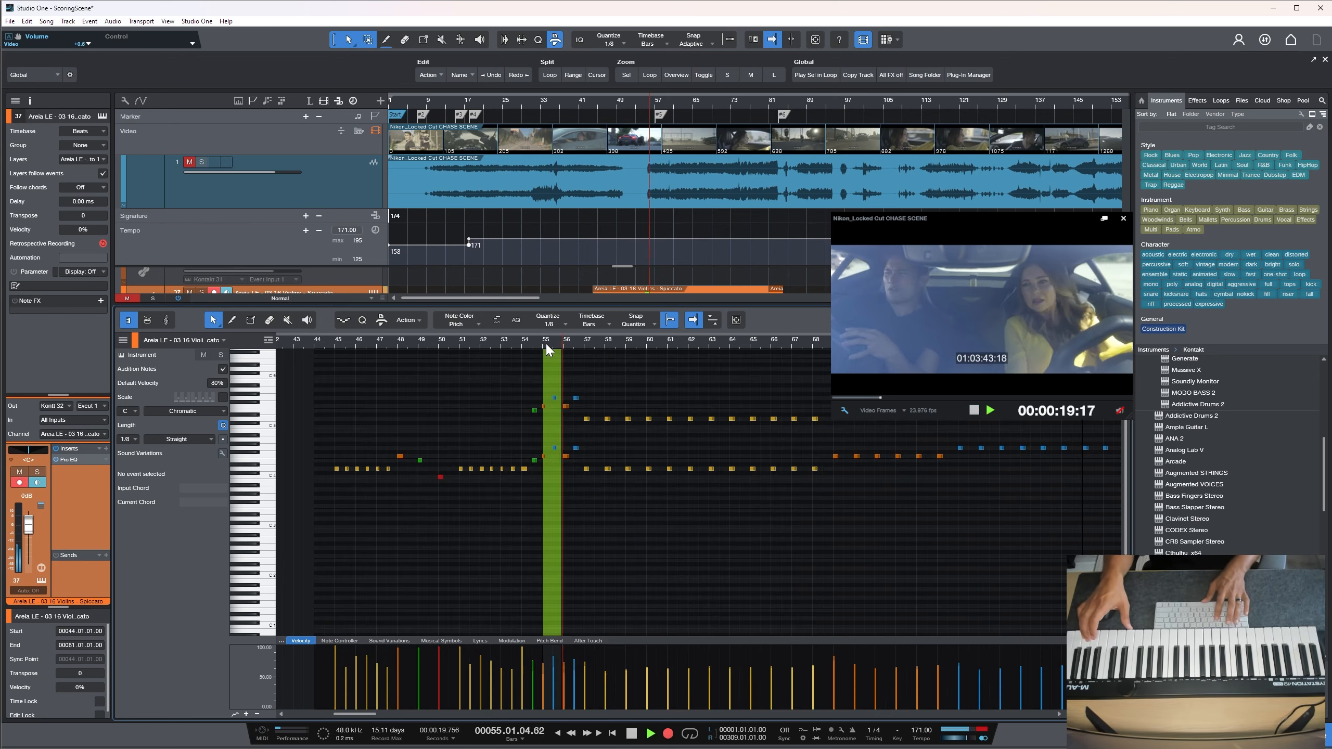
pyautogui.press('space')
pyautogui.hotkey('ctrl', 'z')
pyautogui.press('KP_Multiply')
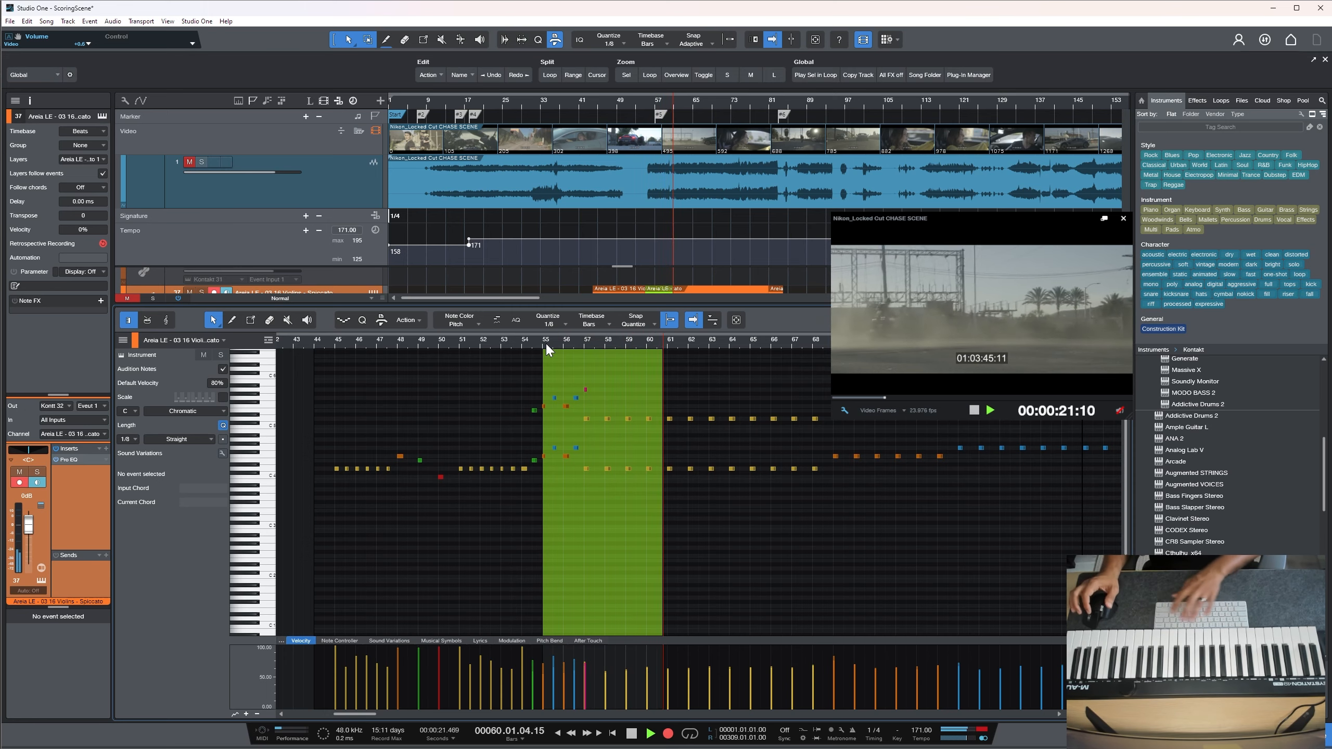
pyautogui.press('space')
pyautogui.press('F2')
# Play the music with picture from bar 42 to check the revised violin passage
pyautogui.click(588, 103)
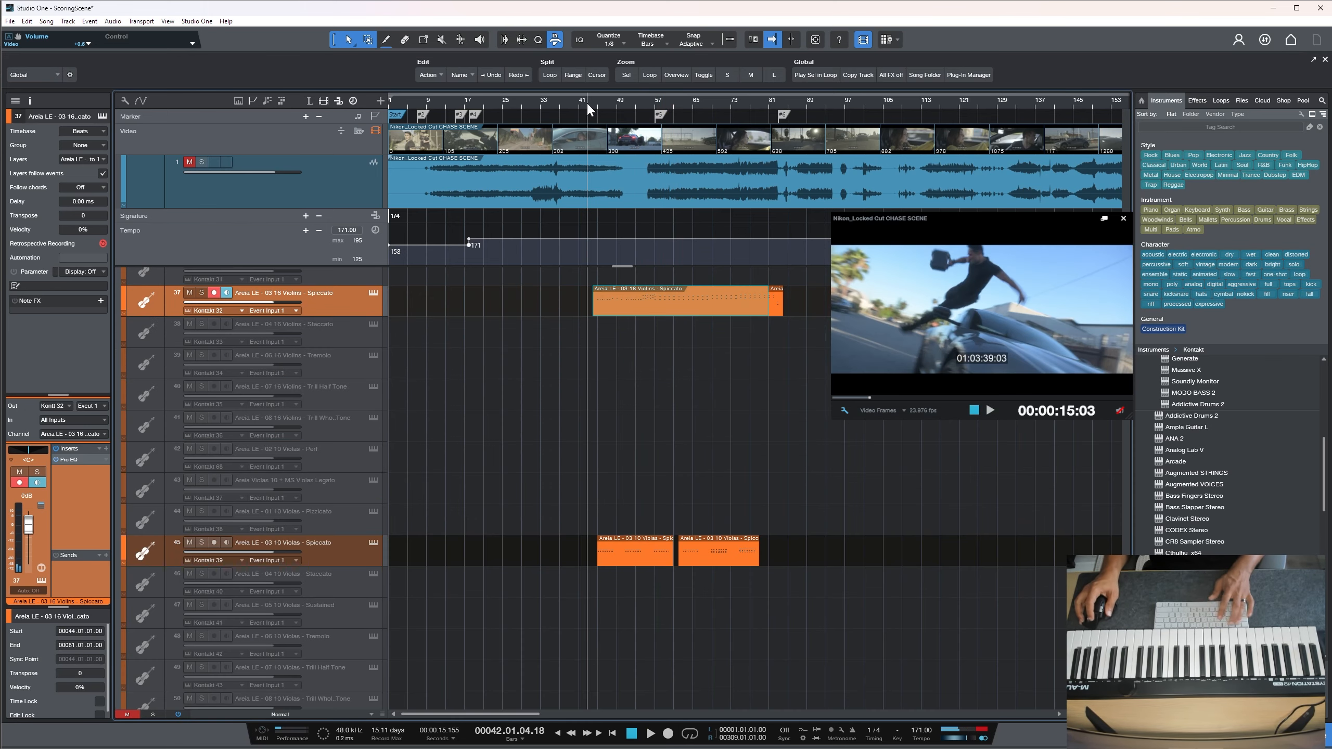
pyautogui.press('space')
pyautogui.scroll(-2, 520, 554)
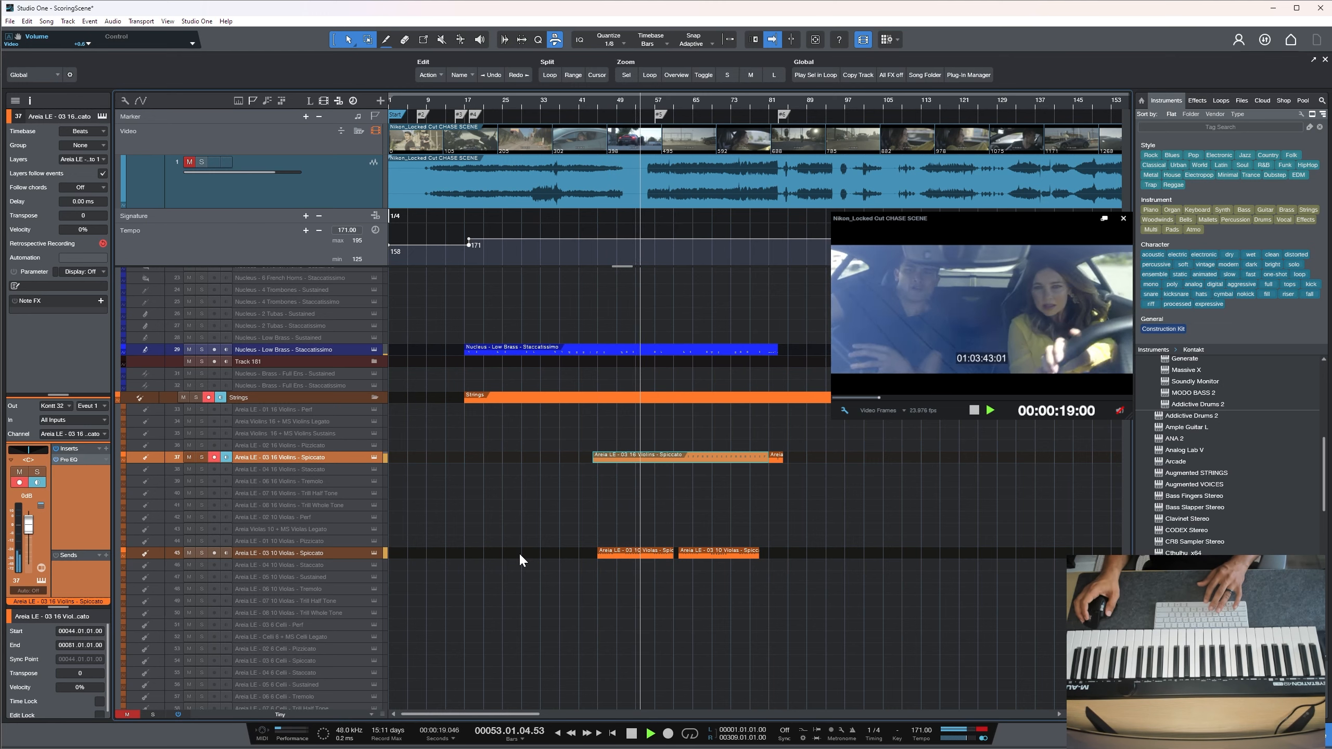
pyautogui.click(520, 554)
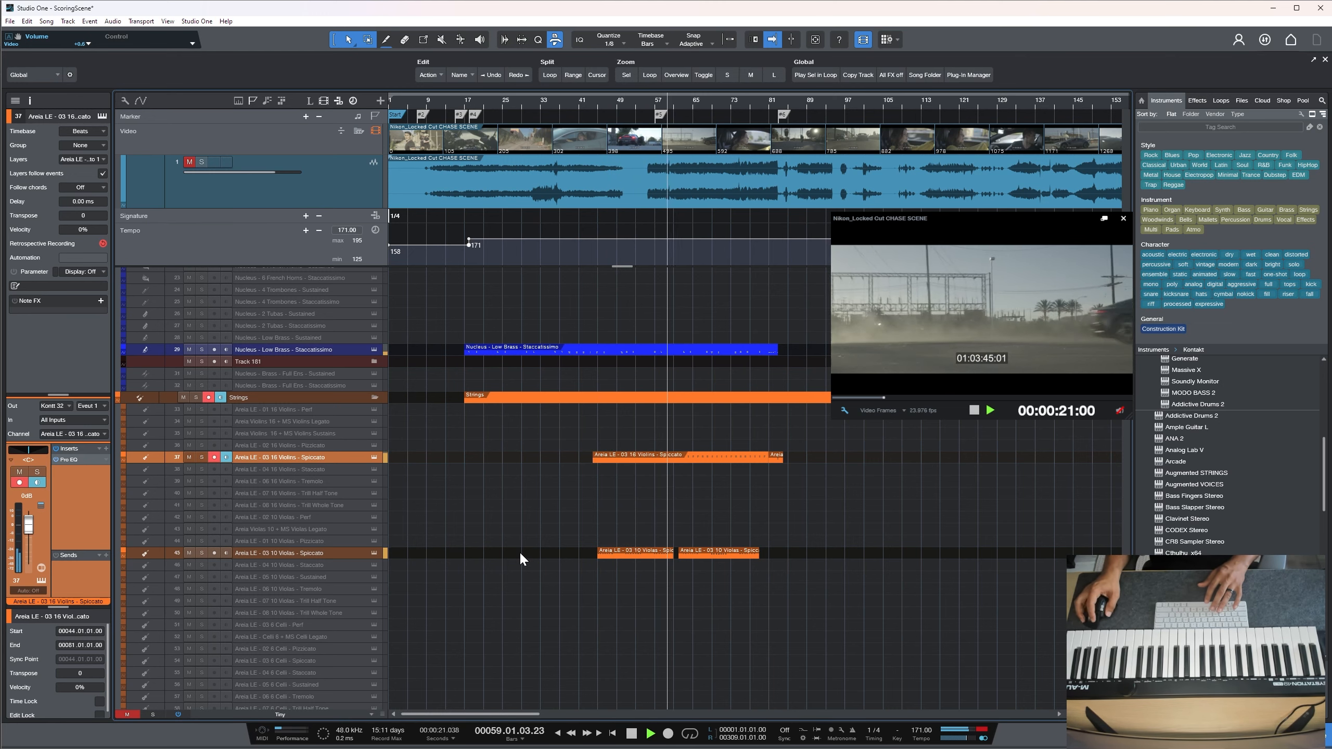
pyautogui.press('space')
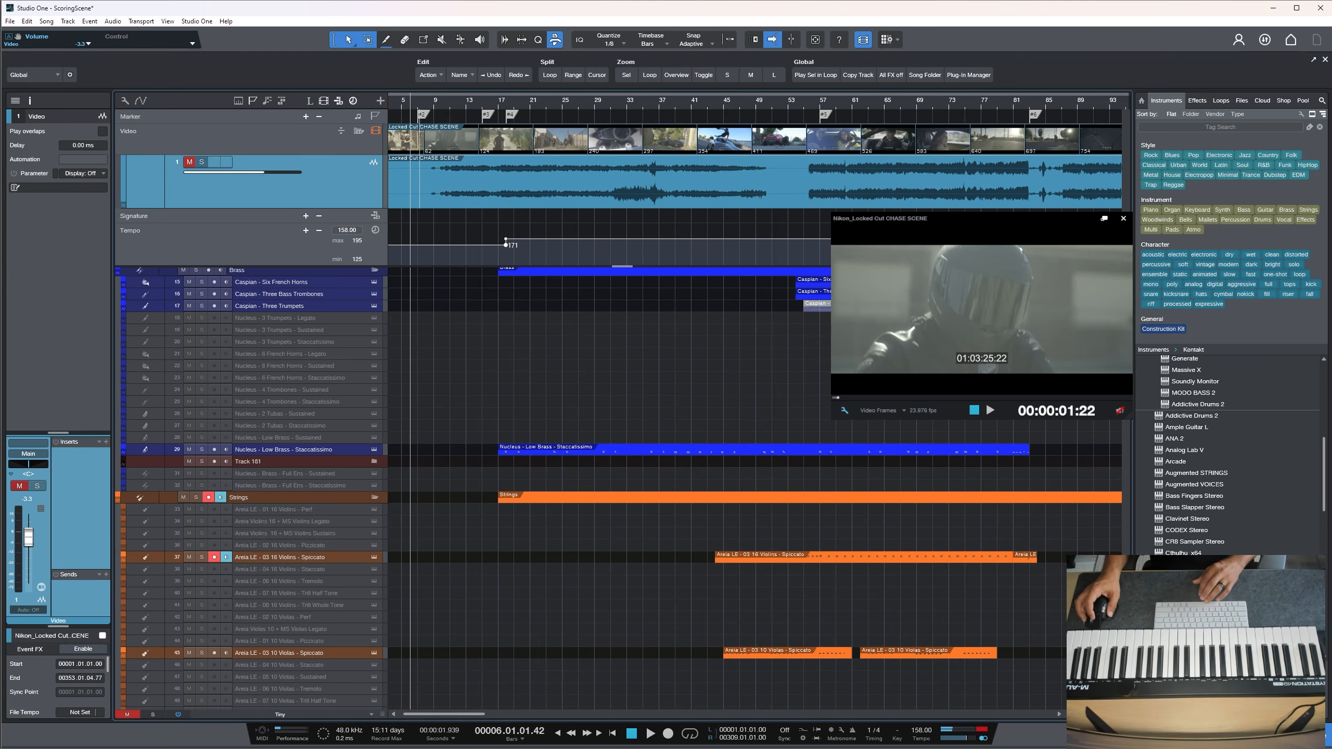
# Play the full cue against the picture from bar 6, and examine the whole arrangement down to the Kontakt tracks
pyautogui.press('space')
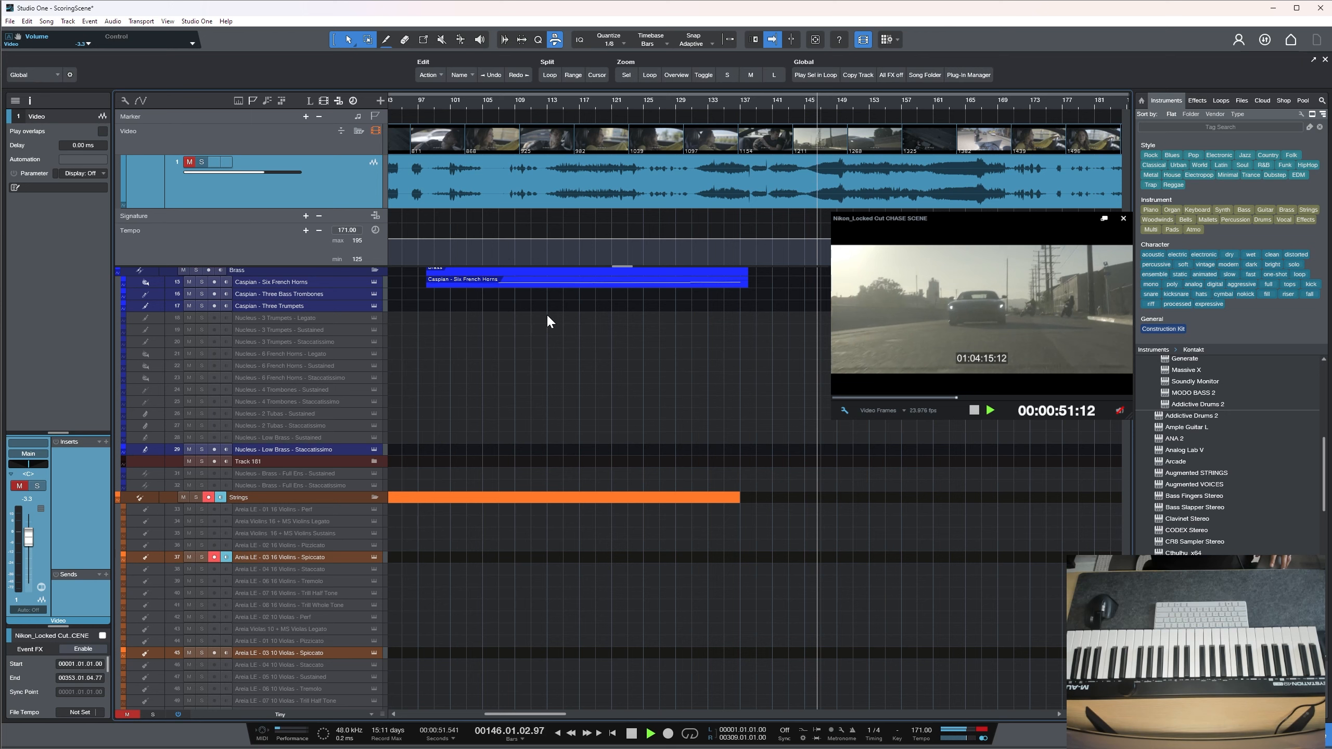
pyautogui.press('space')
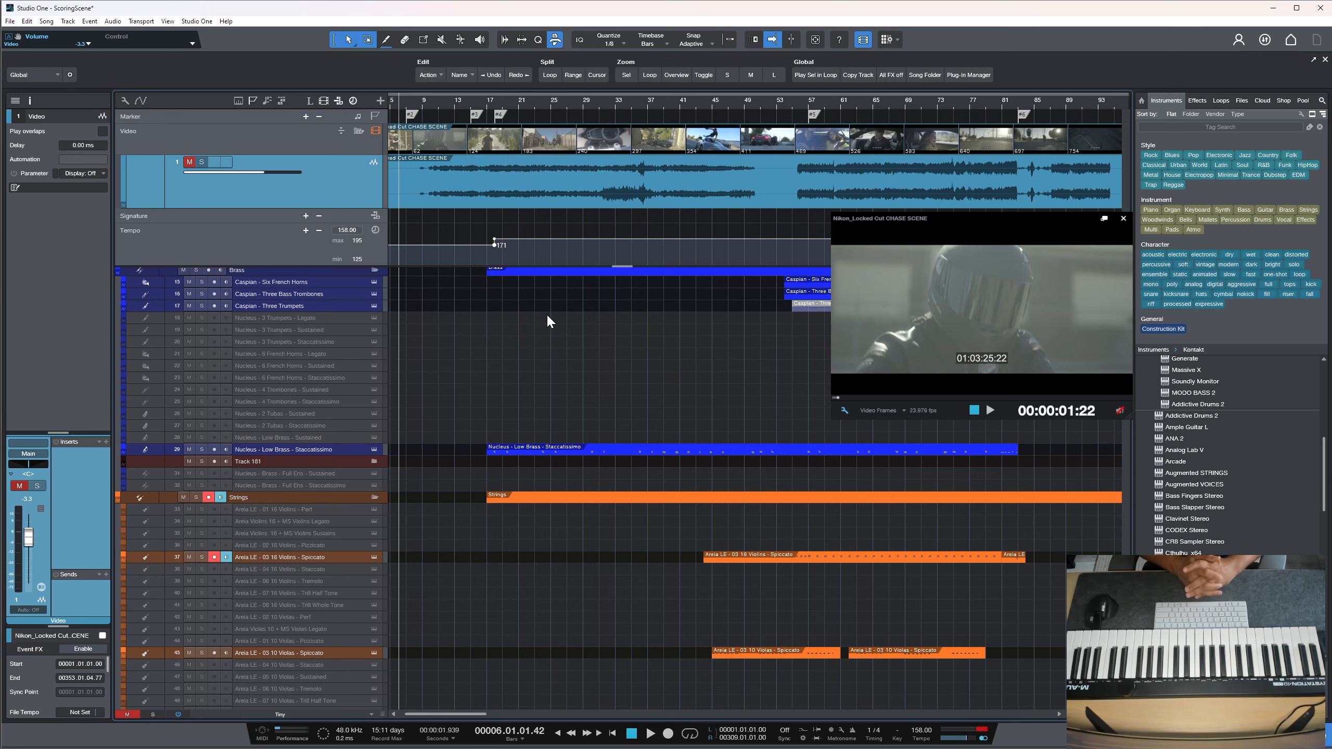
pyautogui.press('z')
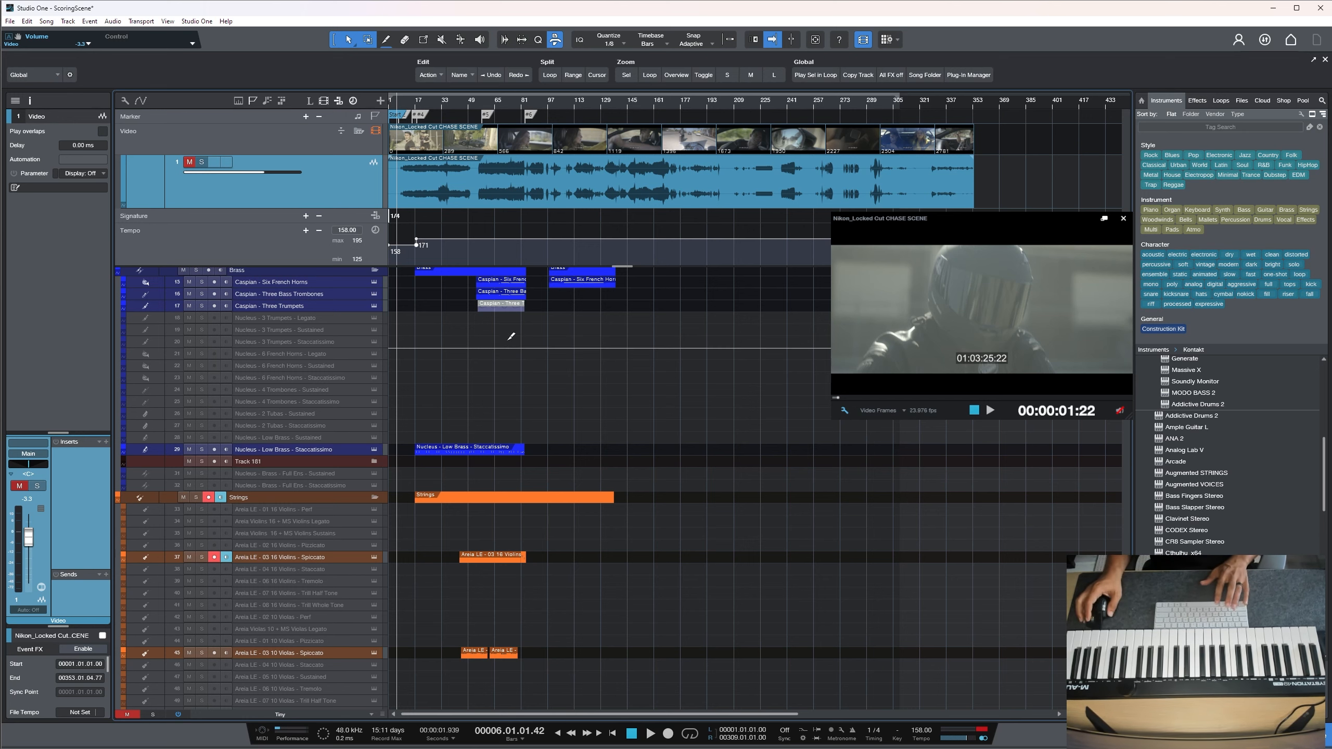
pyautogui.scroll(-1, 507, 349)
pyautogui.scroll(3, 504, 422)
pyautogui.scroll(-15, 504, 424)
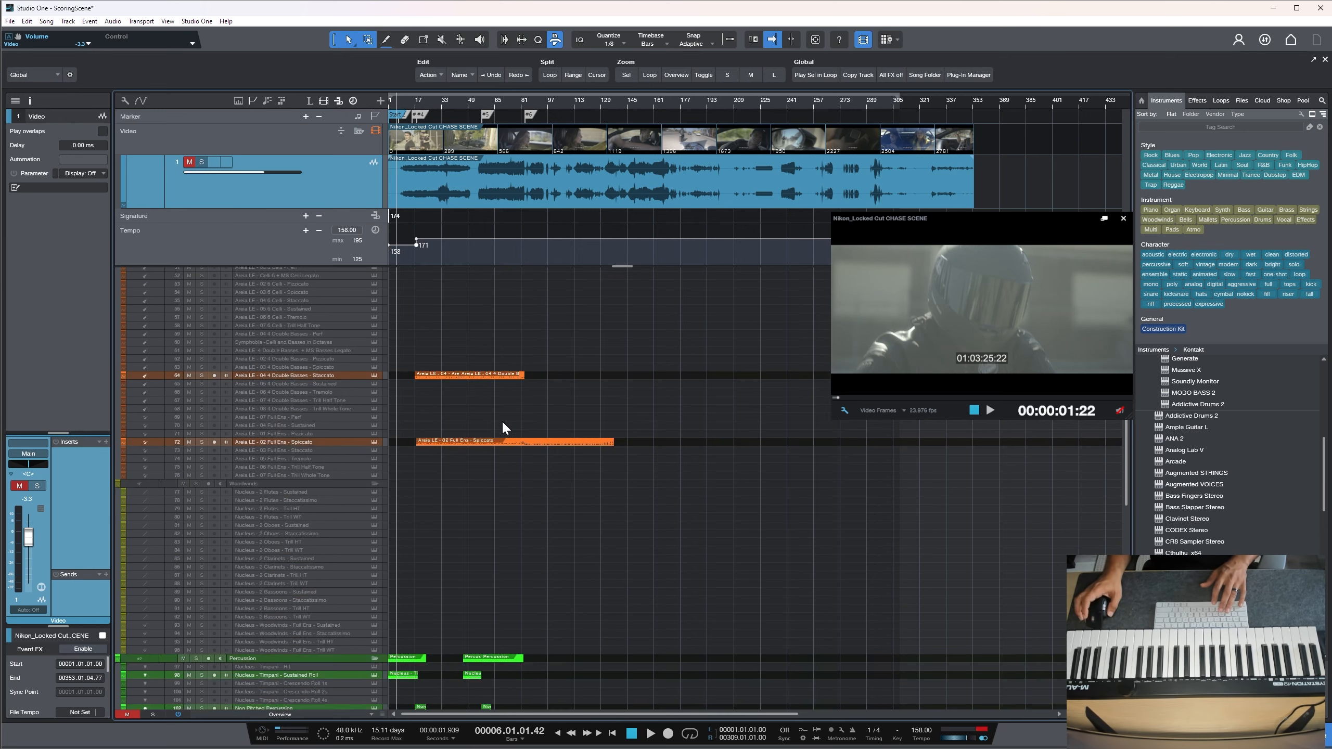
pyautogui.scroll(2, 488, 415)
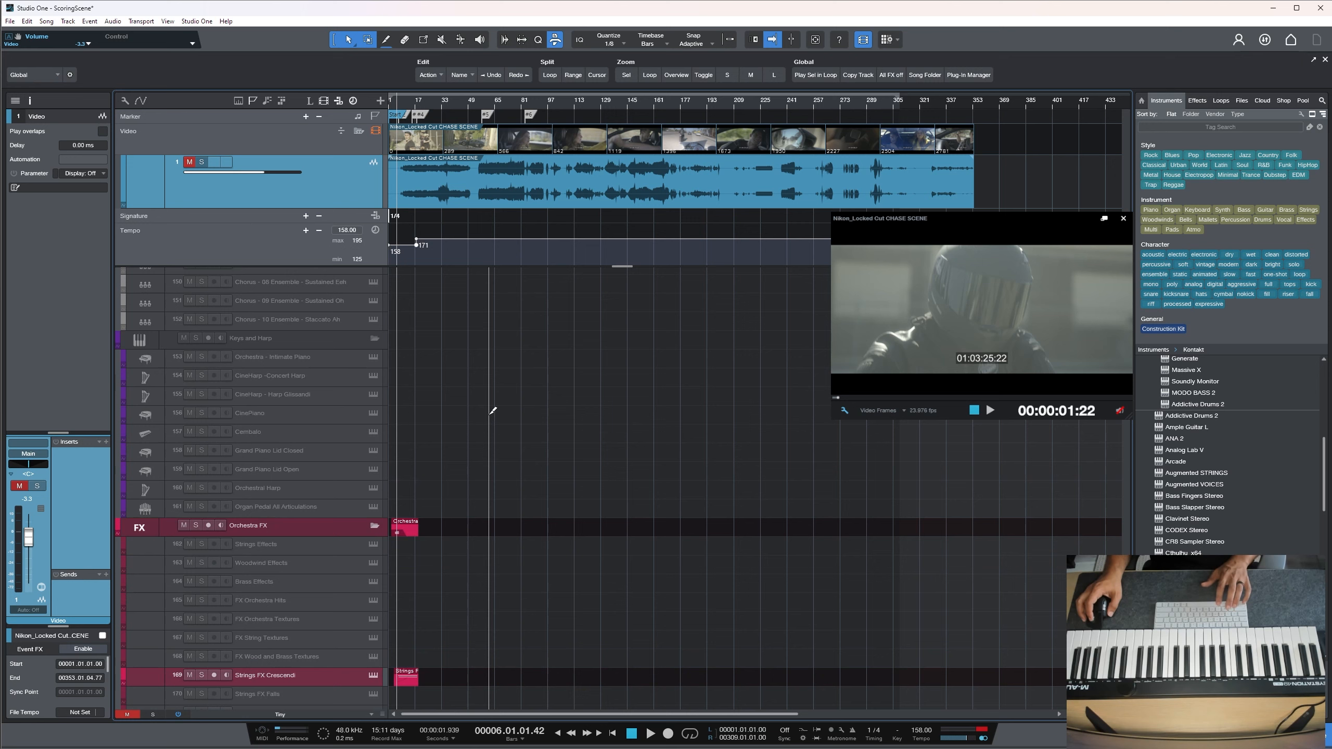
pyautogui.scroll(-2, 488, 415)
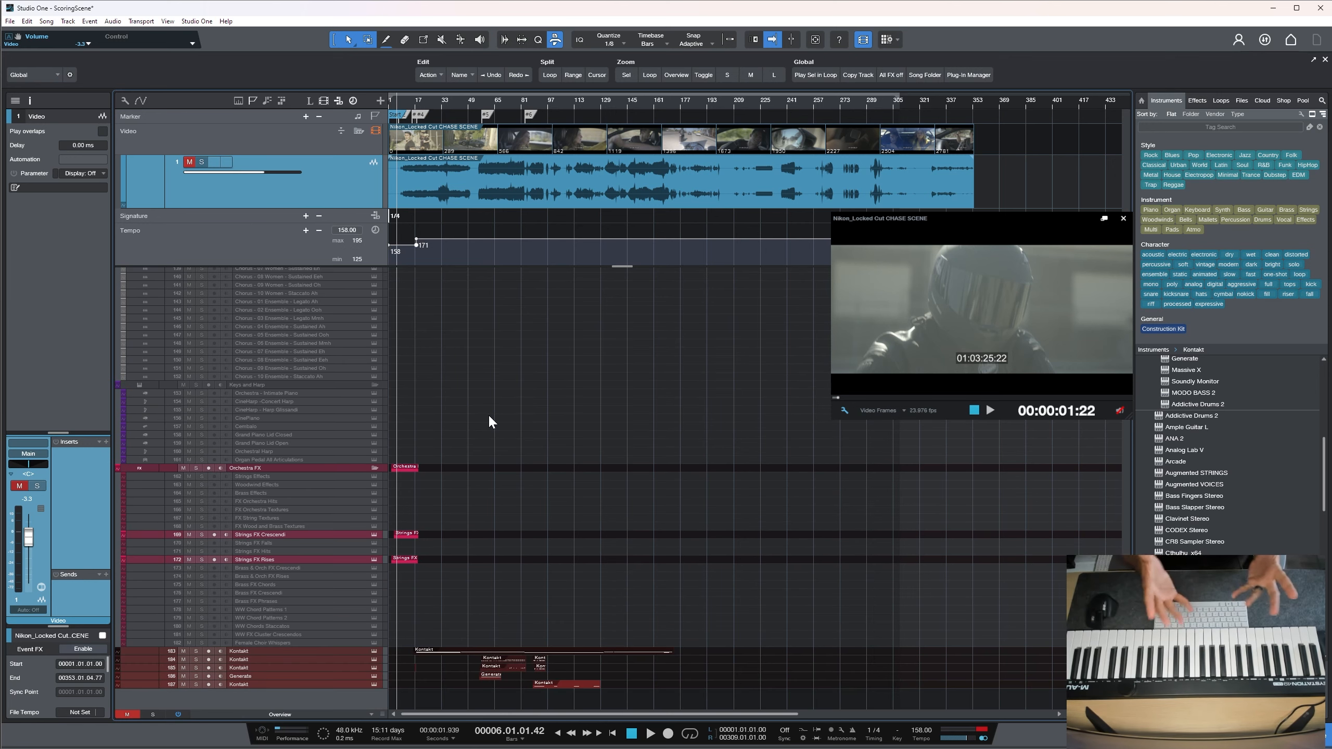